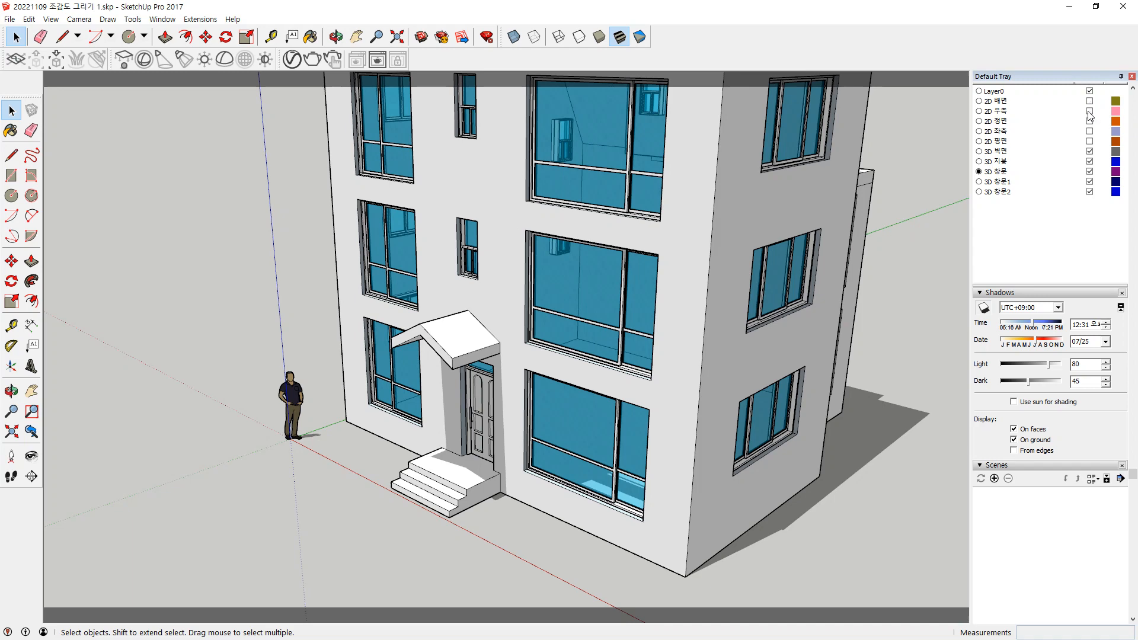
Make the 2D 정면 and 2D 좌측 layers visible so the elevation linework shows on the building
click(991, 121)
click(1090, 121)
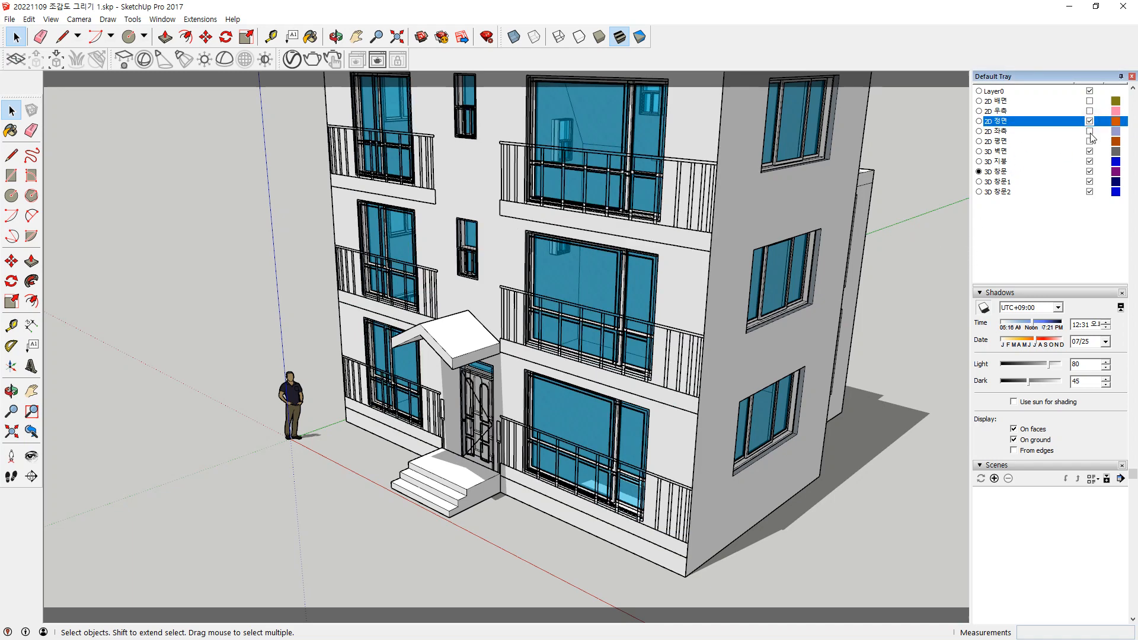
click(1089, 131)
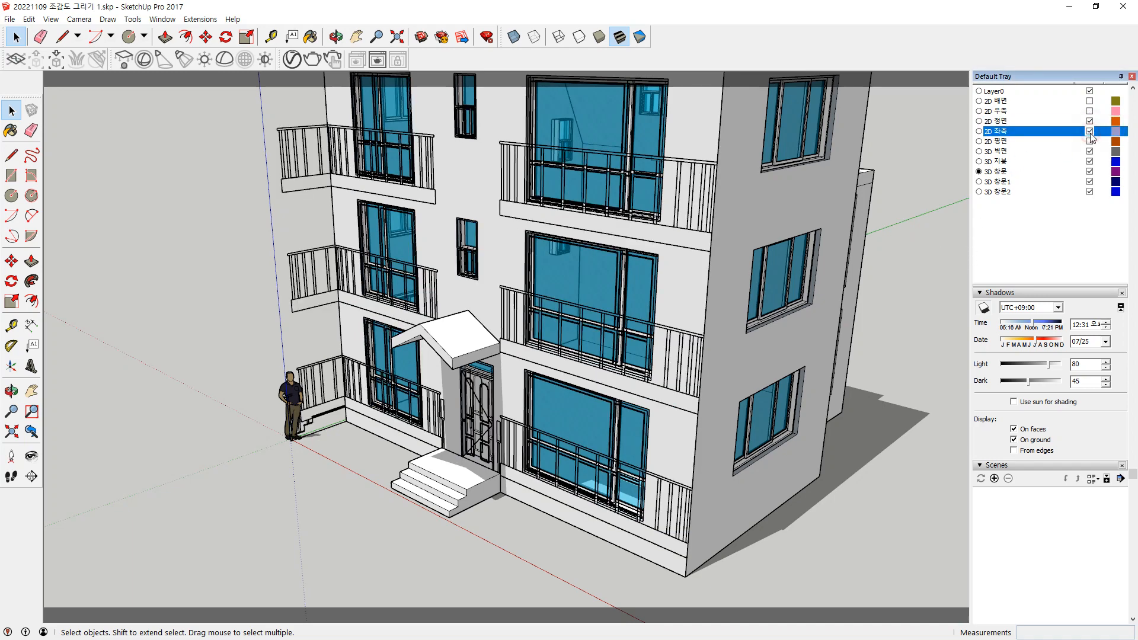
Delete the human scale figure standing at the model origin
click(299, 392)
scroll(296, 446, up, 5)
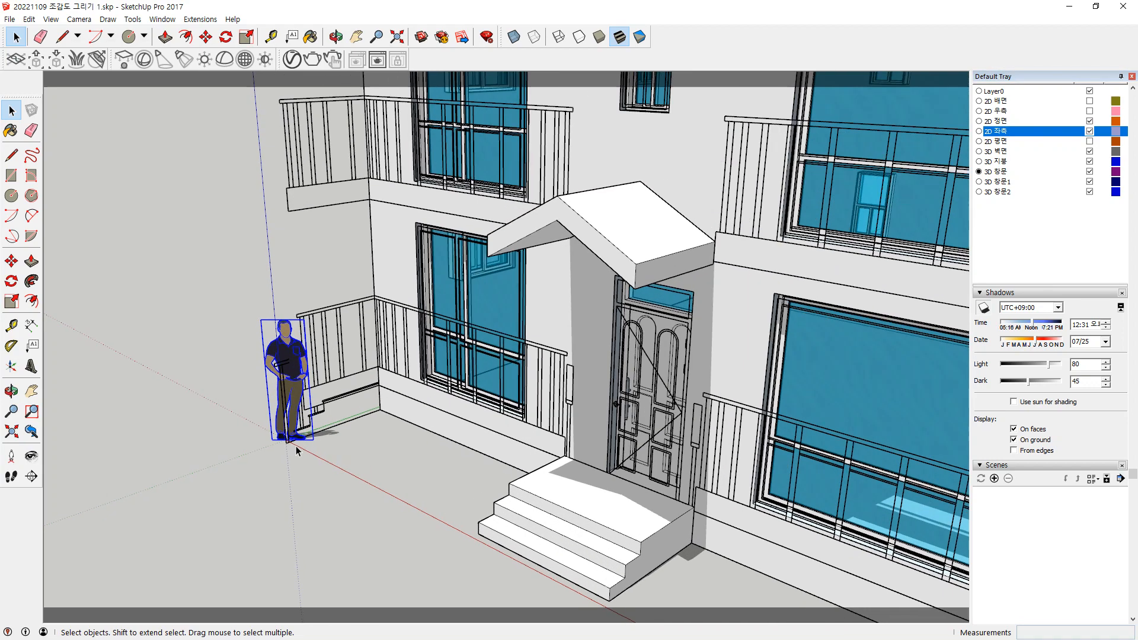
key(Delete)
scroll(425, 273, up, 5)
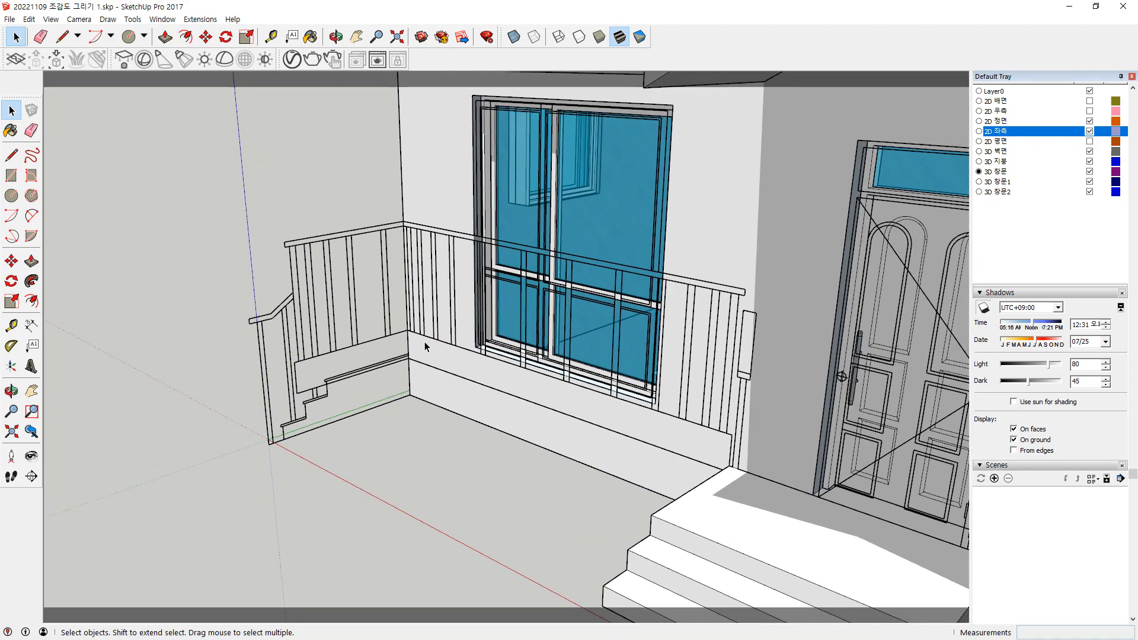
middle_drag(425, 361, 510, 407)
scroll(510, 406, down, 2)
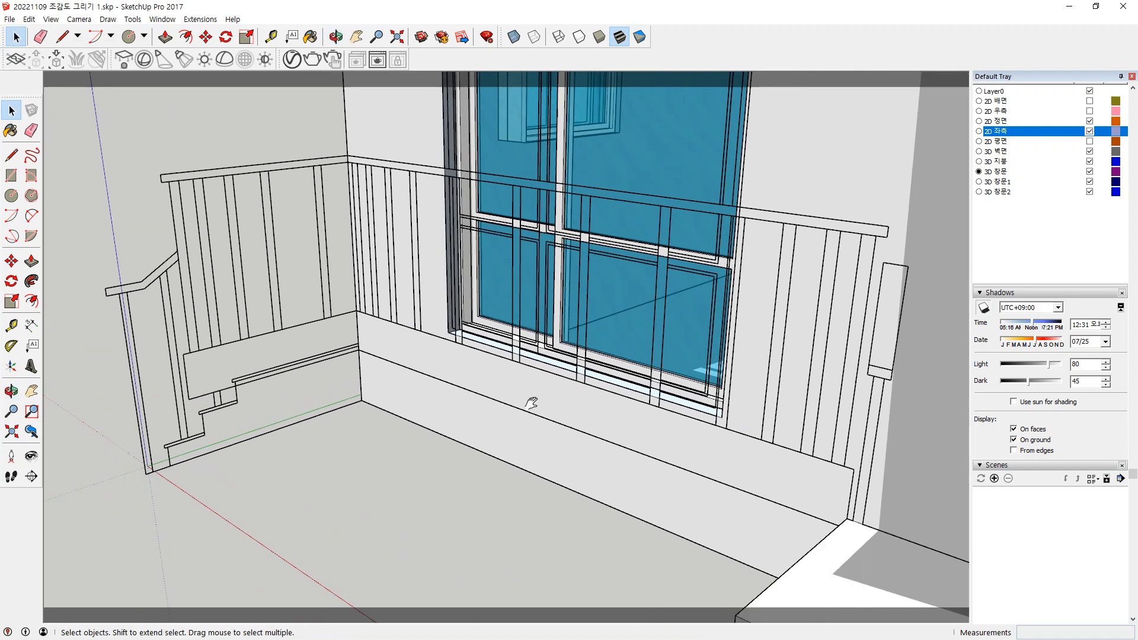
middle_drag(531, 470, 331, 323)
mouse_move(298, 290)
mouse_down()
mouse_move(122, 337)
mouse_move(508, 526)
mouse_move(664, 532)
mouse_move(794, 450)
mouse_up()
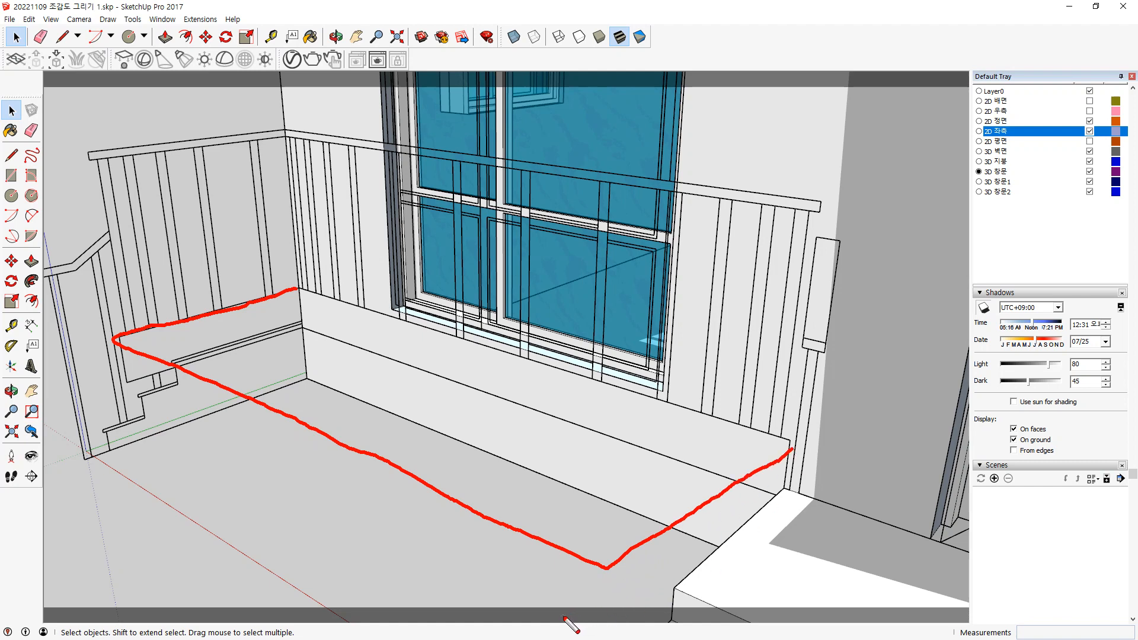
key(Escape)
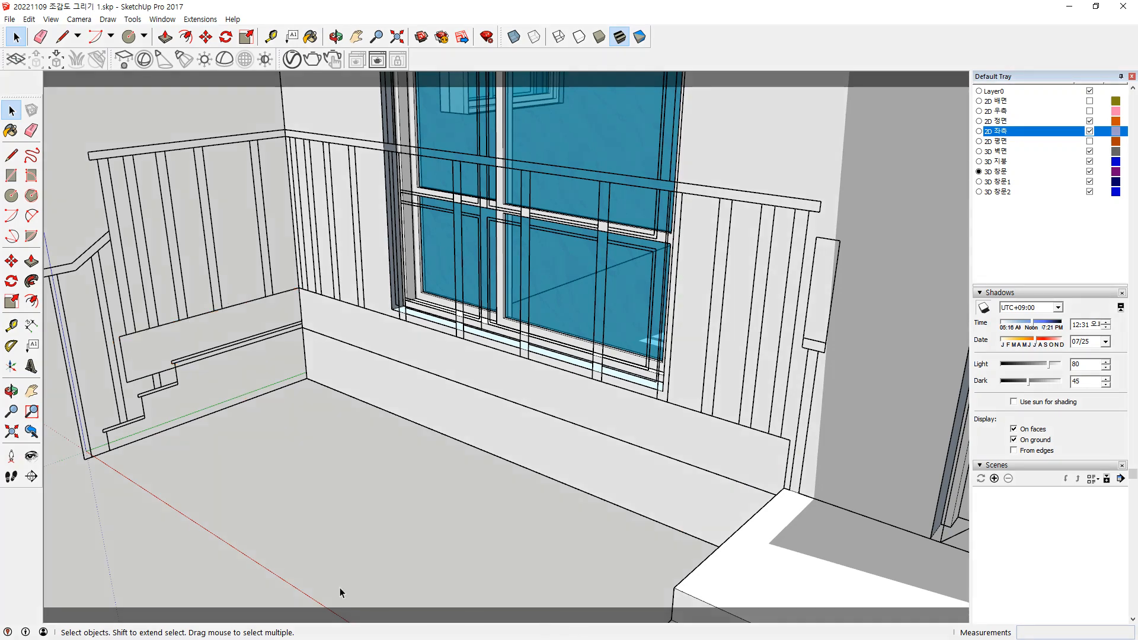
Draw a 300 x 1325 mm rectangle over the side elevation's balcony slab outline and extrude it about 1567 mm along the front wall
key(r)
click(299, 285)
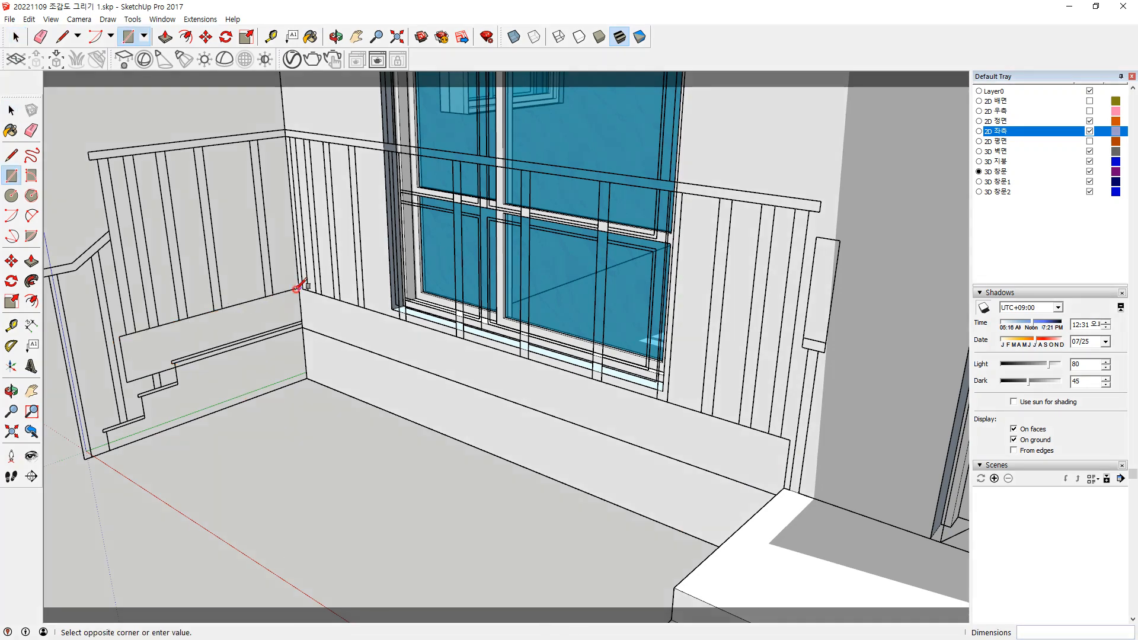
click(130, 380)
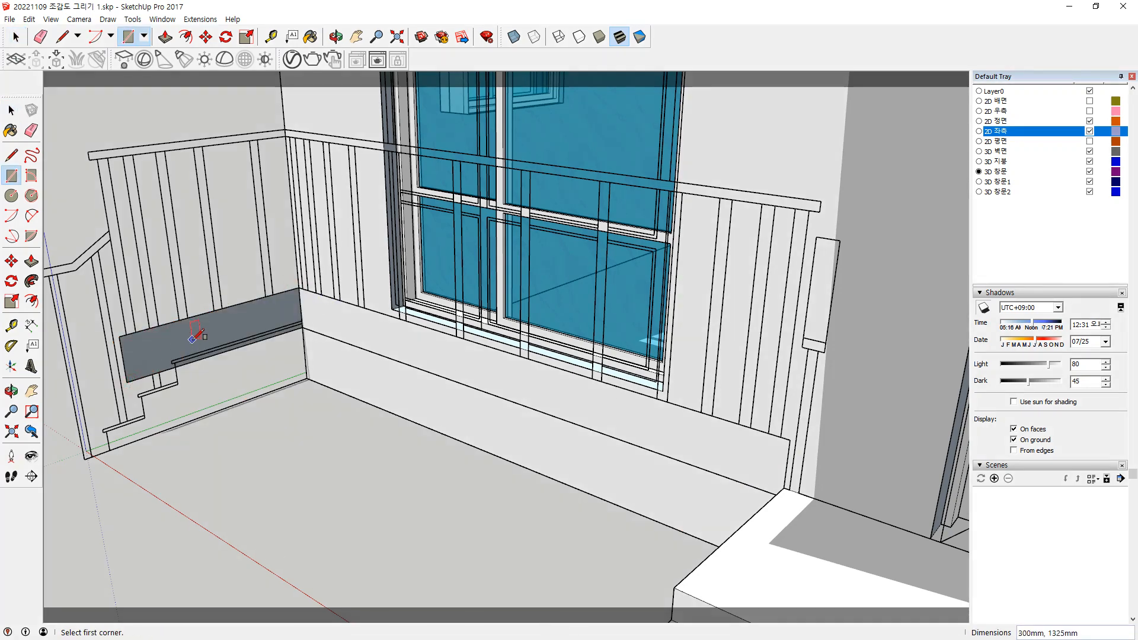
key(p)
drag(216, 328, 389, 375)
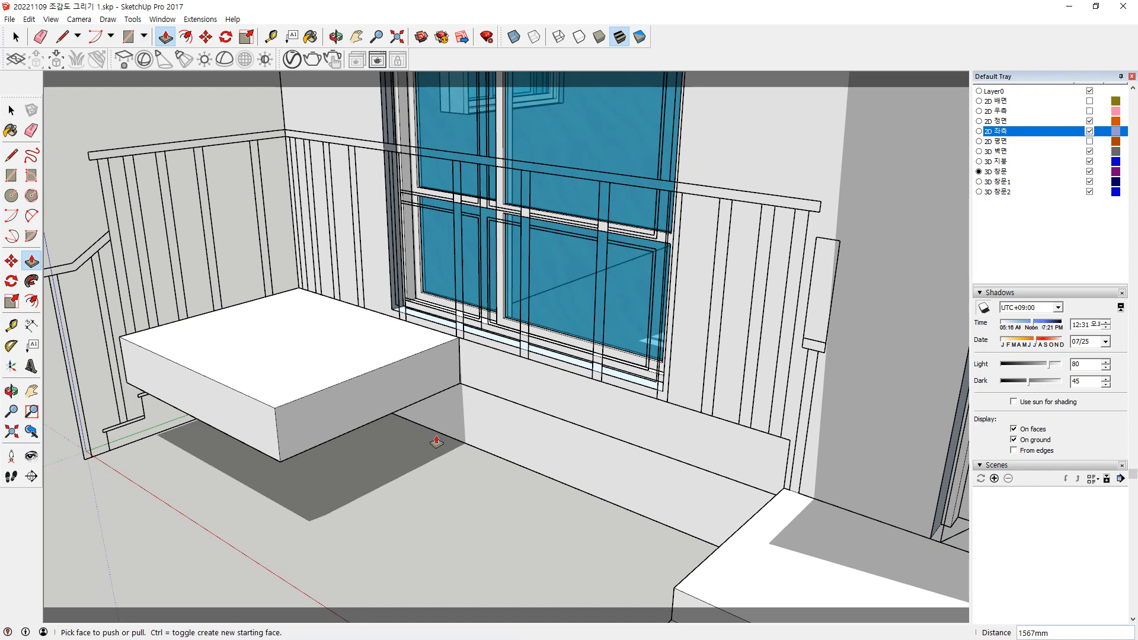
Offset the two outer edges of the balcony block's top face inward by 100 mm
scroll(287, 437, up, 3)
mouse_move(286, 437)
middle_down()
mouse_move(257, 447)
mouse_move(217, 350)
middle_up()
key(space)
click(129, 325)
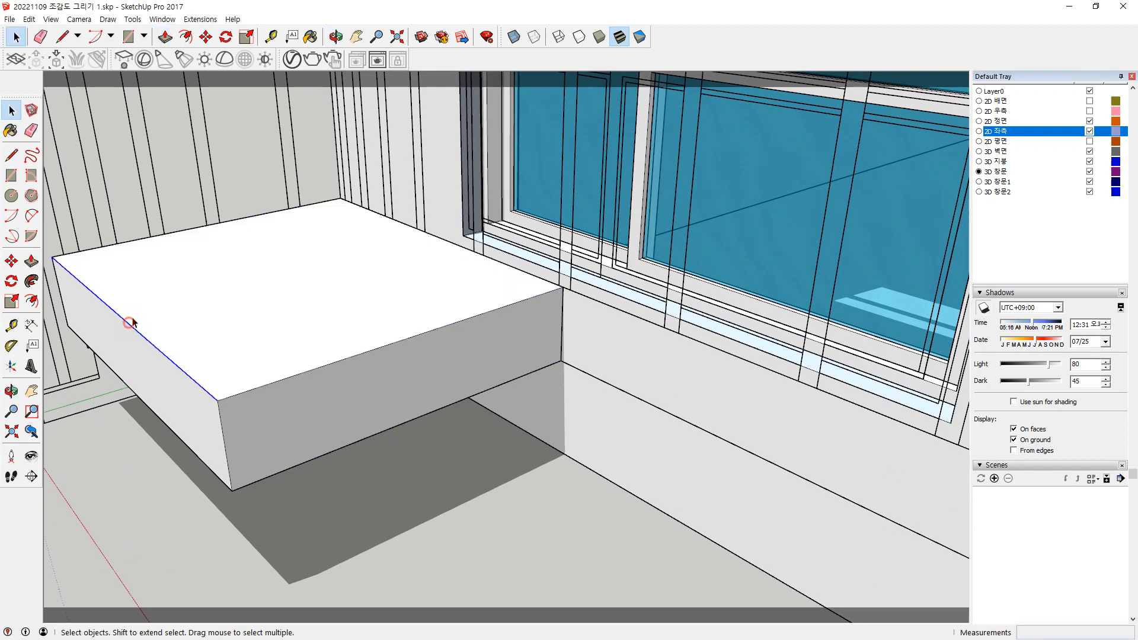
shift+click(141, 239)
key(f)
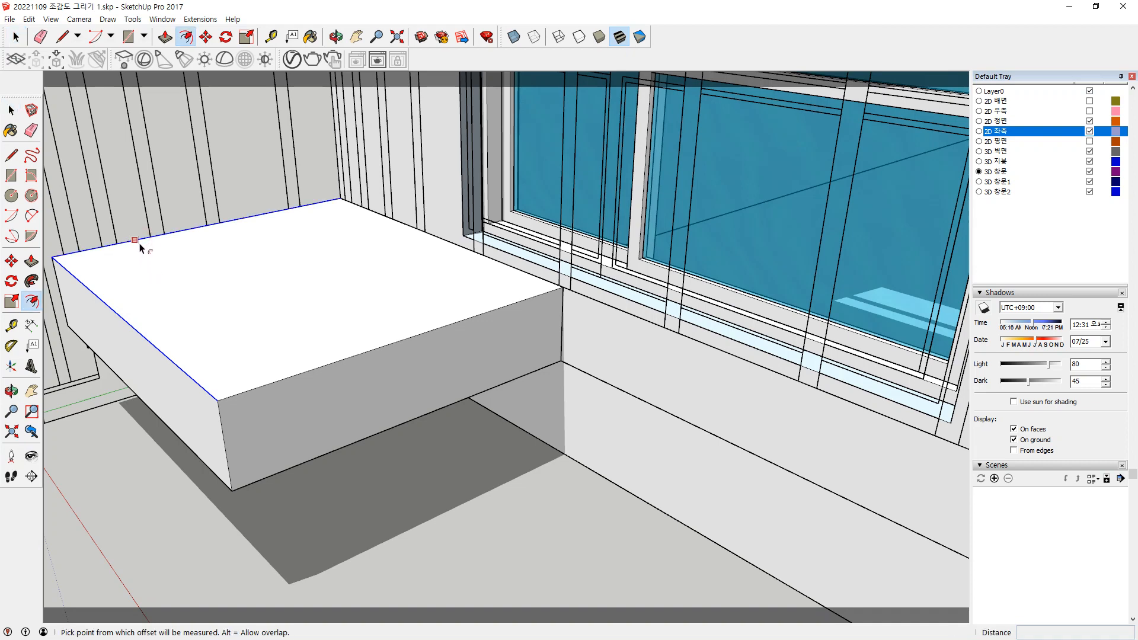
text(1)
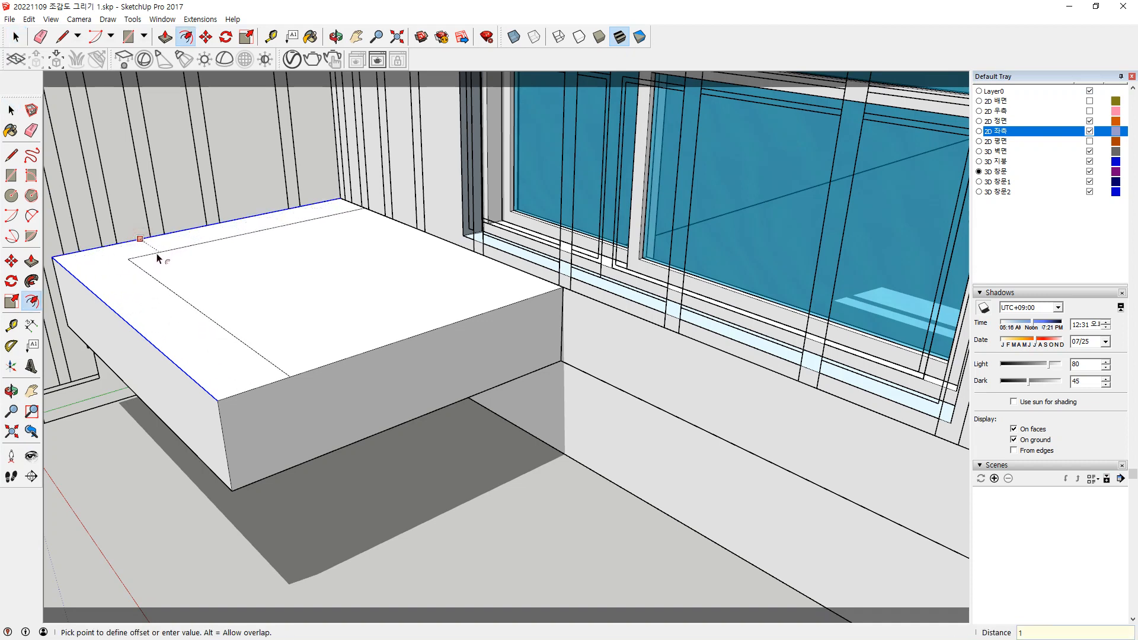
text(0)
key(Return)
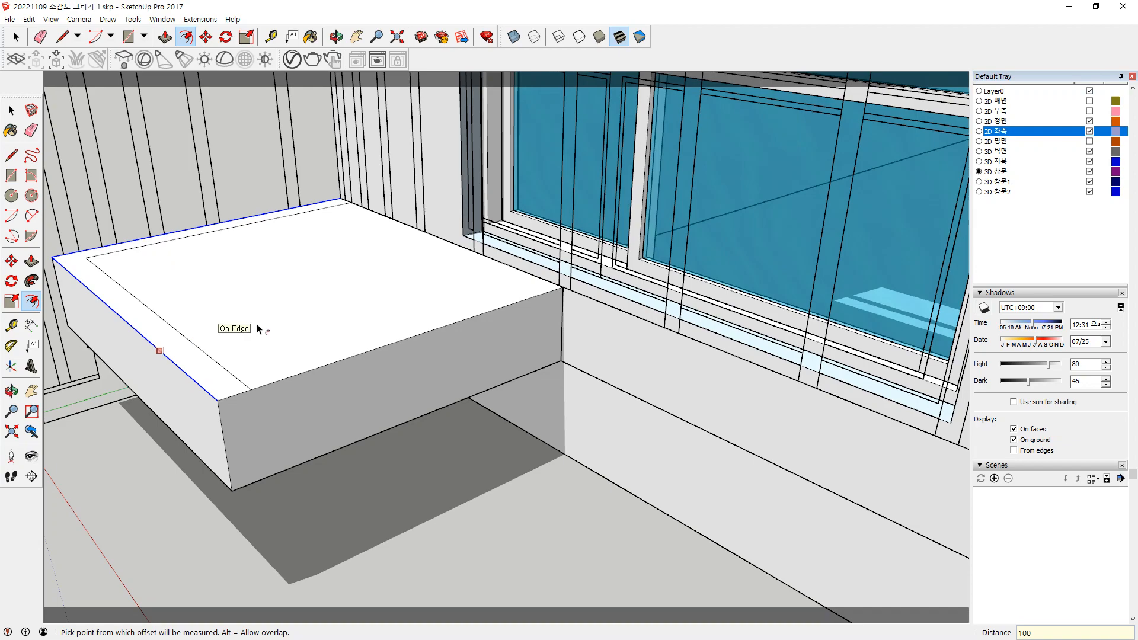
Push the inner top face of the balcony block down 100 mm, leaving a raised rim
key(p)
click(336, 312)
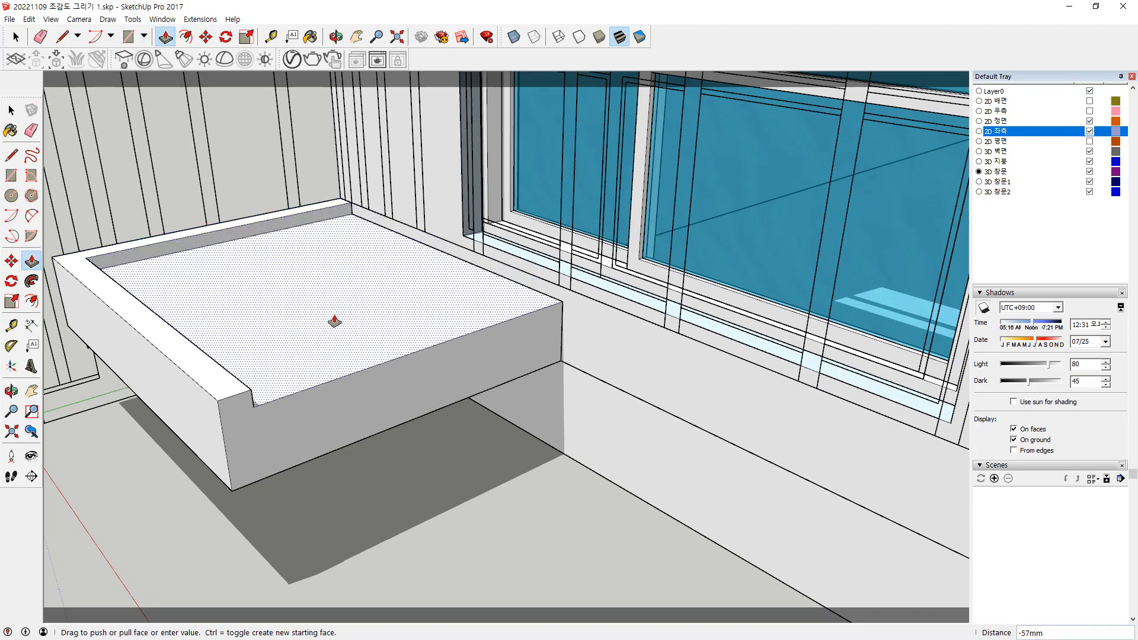
click(330, 321)
Offset the two outer edges of the balcony block's underside inward by 100 mm
middle_drag(330, 322, 201, 318)
key(space)
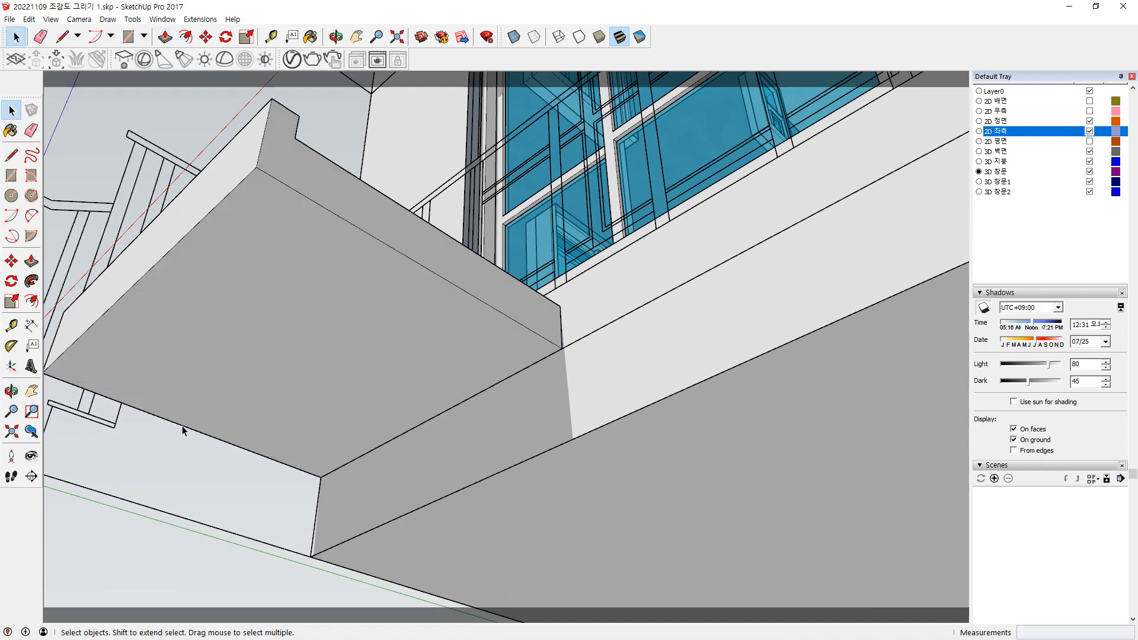
click(183, 431)
shift+click(137, 281)
key(f)
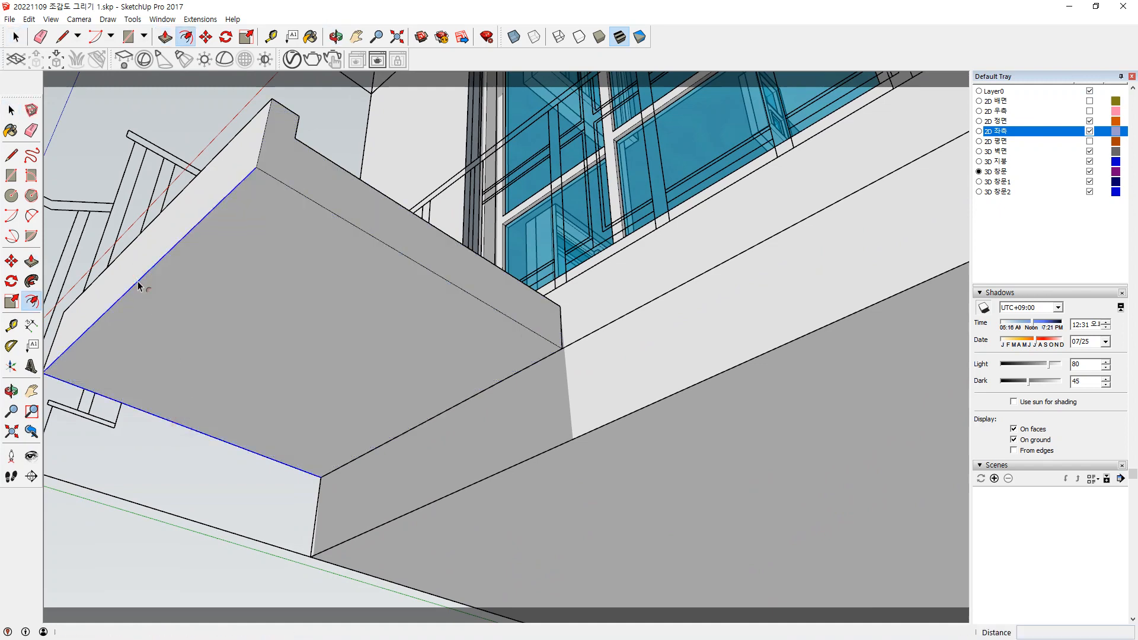
click(137, 281)
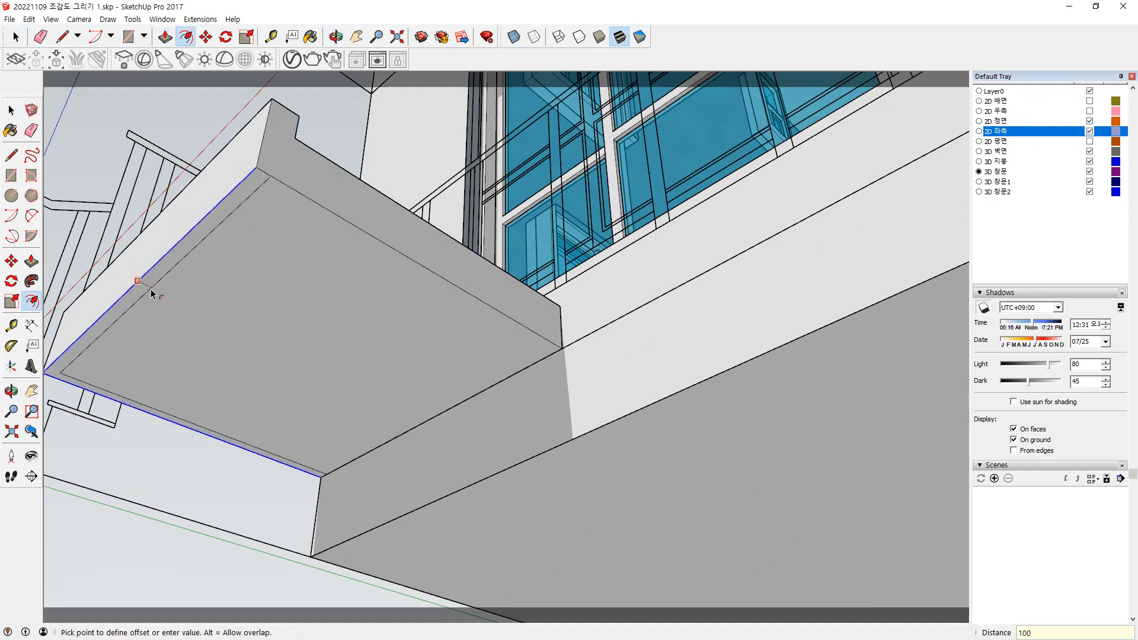
click(234, 427)
Push the inner face of the balcony's underside up 50 mm to form a lower lip
key(p)
click(280, 414)
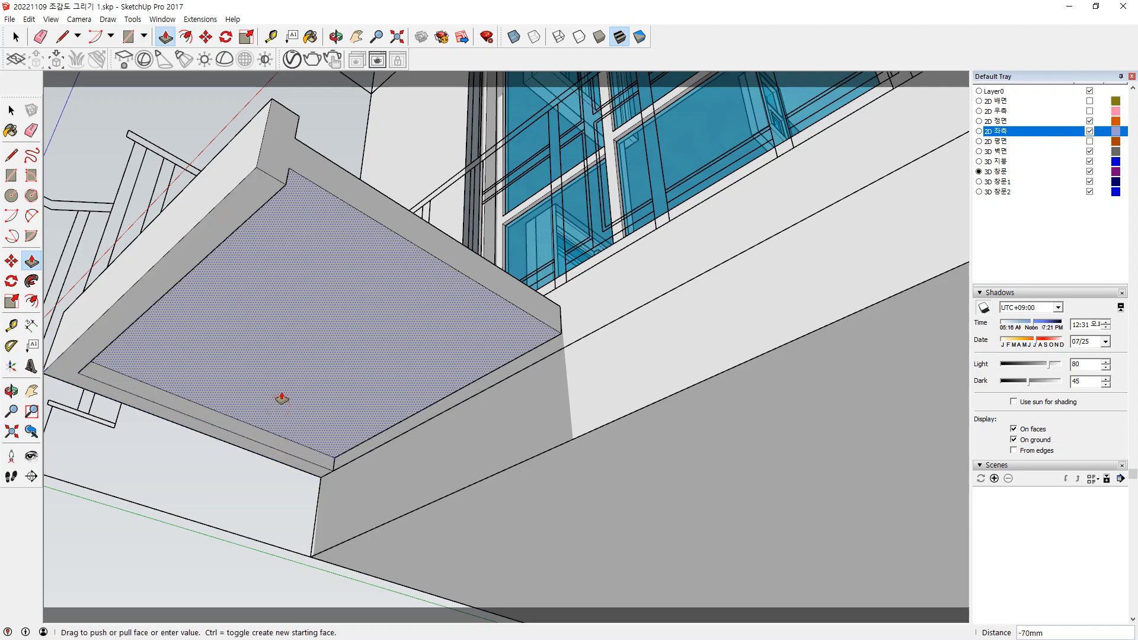
click(282, 399)
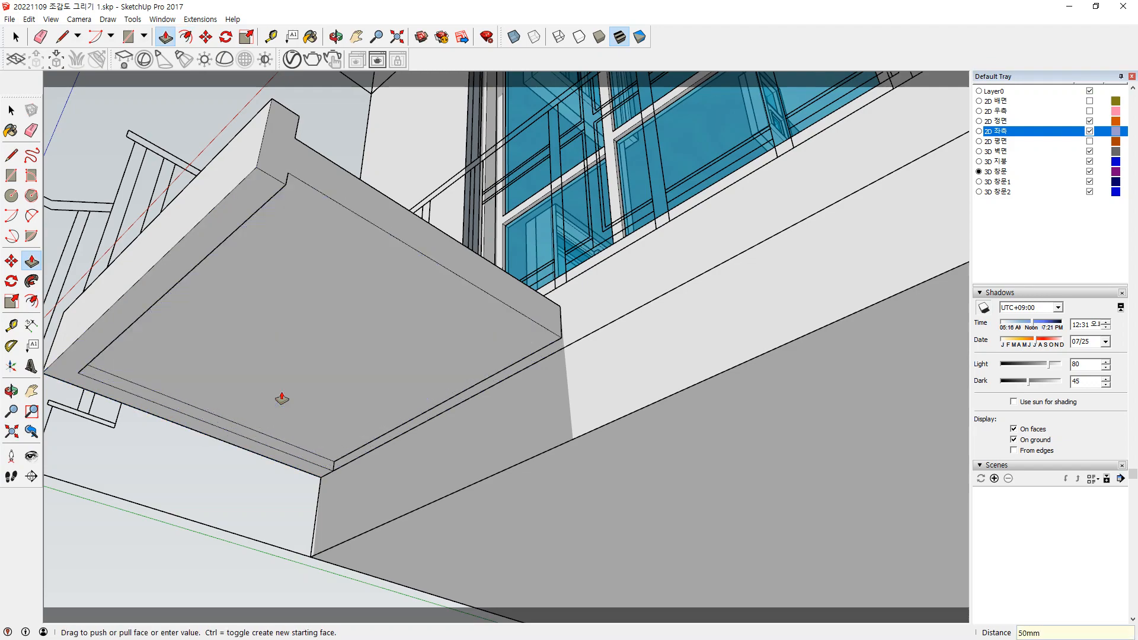
middle_drag(282, 399, 344, 437)
click(343, 437)
mouse_move(337, 396)
mouse_down()
mouse_move(356, 414)
mouse_move(323, 403)
mouse_up()
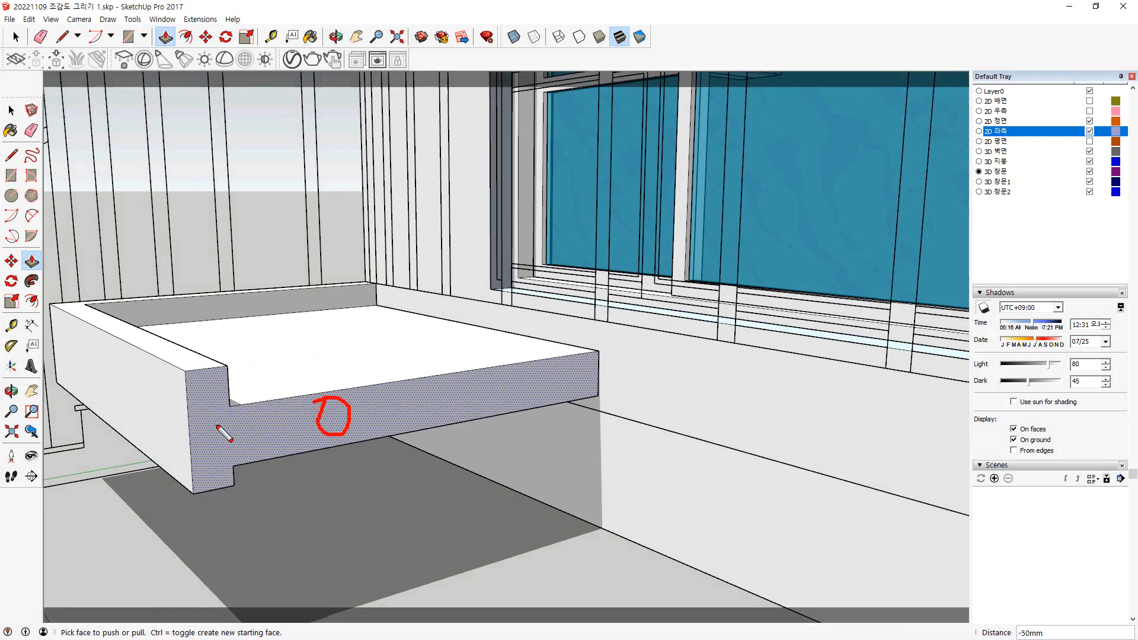
drag(211, 403, 222, 418)
mouse_move(80, 313)
middle_down()
mouse_move(115, 344)
mouse_move(267, 275)
middle_up()
mouse_move(284, 271)
mouse_down()
mouse_move(140, 297)
mouse_move(84, 337)
mouse_move(216, 420)
mouse_move(210, 406)
mouse_move(198, 422)
mouse_up()
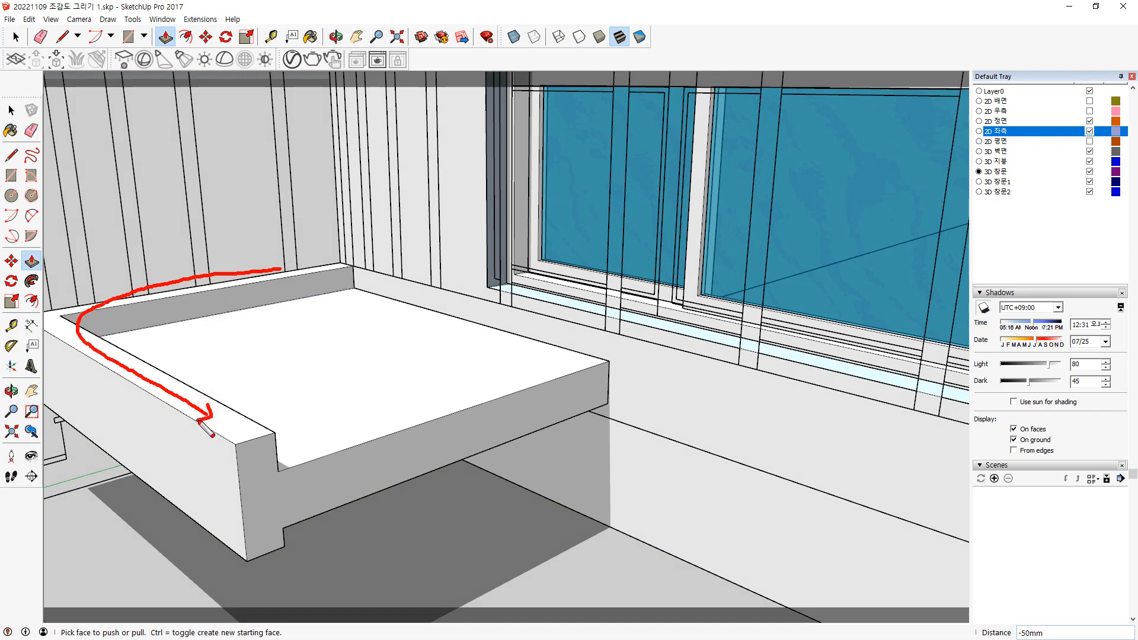
drag(272, 307, 245, 386)
drag(351, 312, 308, 409)
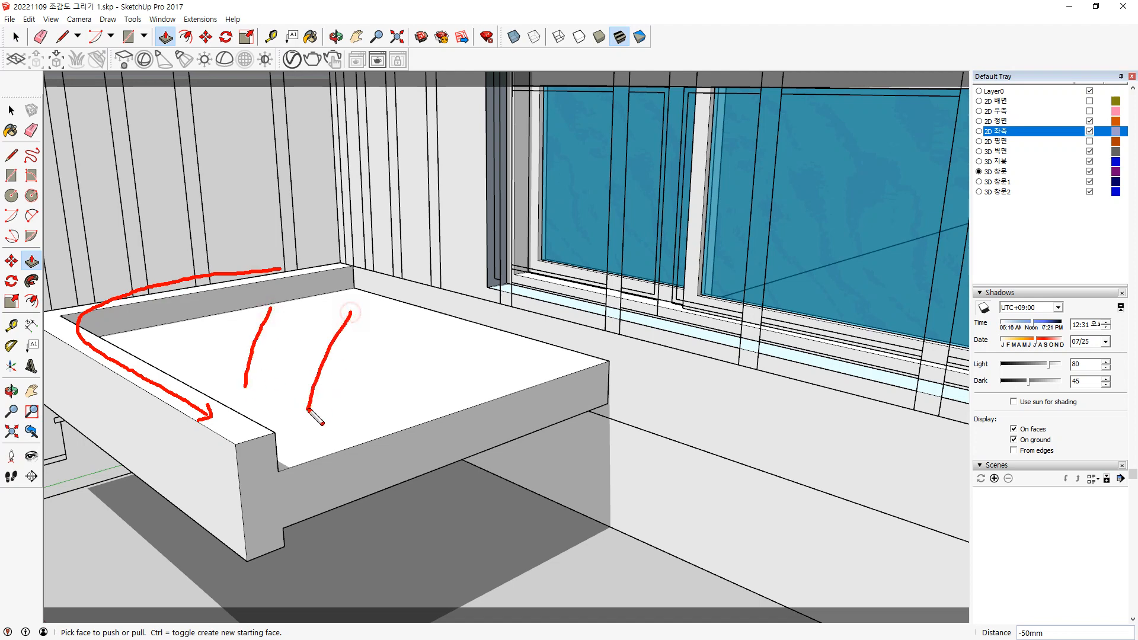
drag(416, 323, 378, 403)
drag(479, 338, 446, 383)
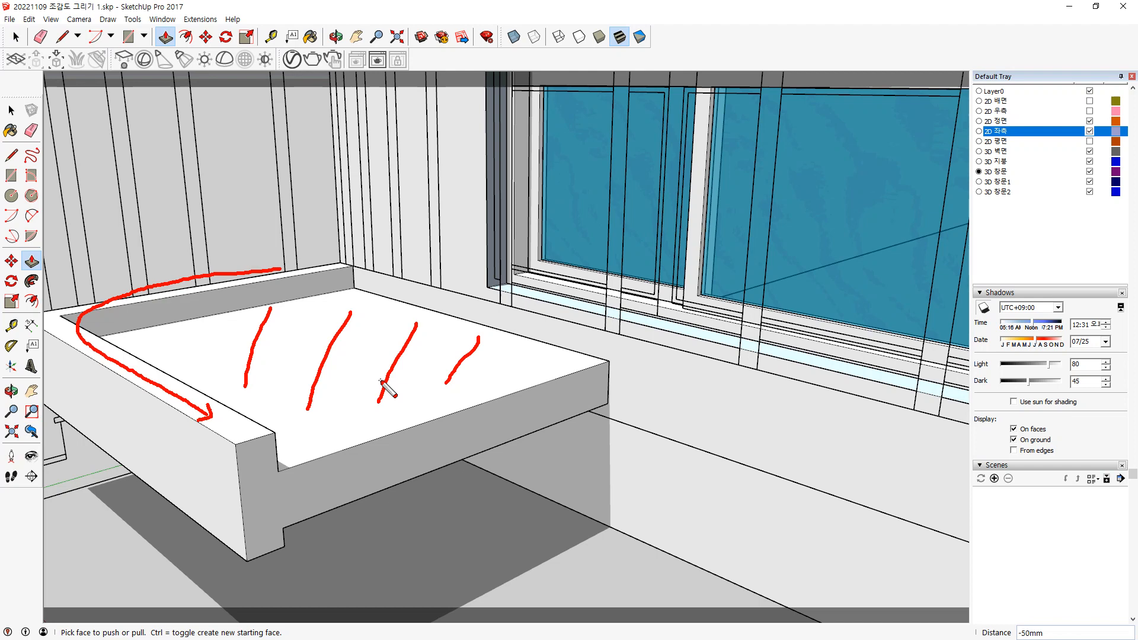
key(e)
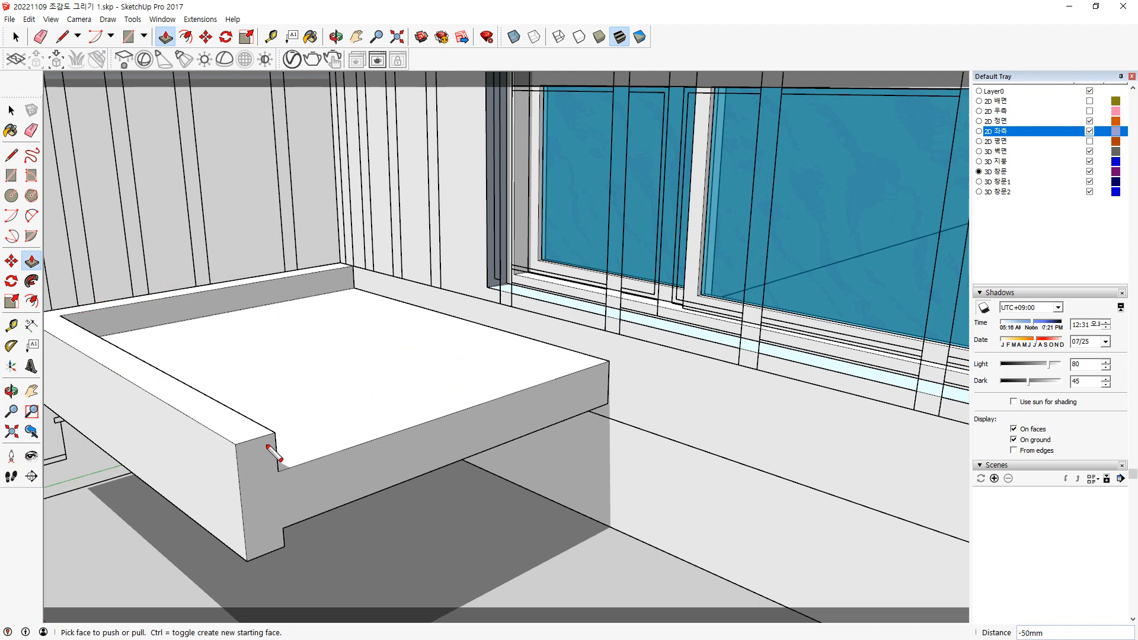
mouse_move(267, 446)
mouse_down()
mouse_move(228, 449)
mouse_move(252, 413)
mouse_move(276, 441)
mouse_move(267, 449)
mouse_up()
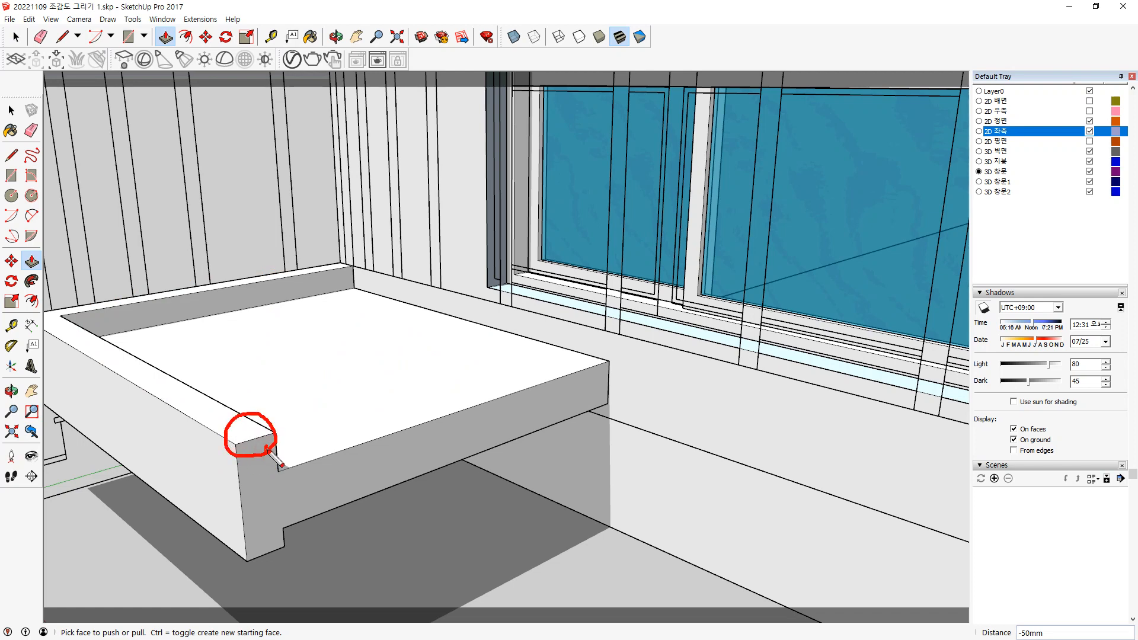
mouse_move(424, 474)
mouse_down()
mouse_move(396, 436)
mouse_move(435, 449)
mouse_move(421, 473)
mouse_up()
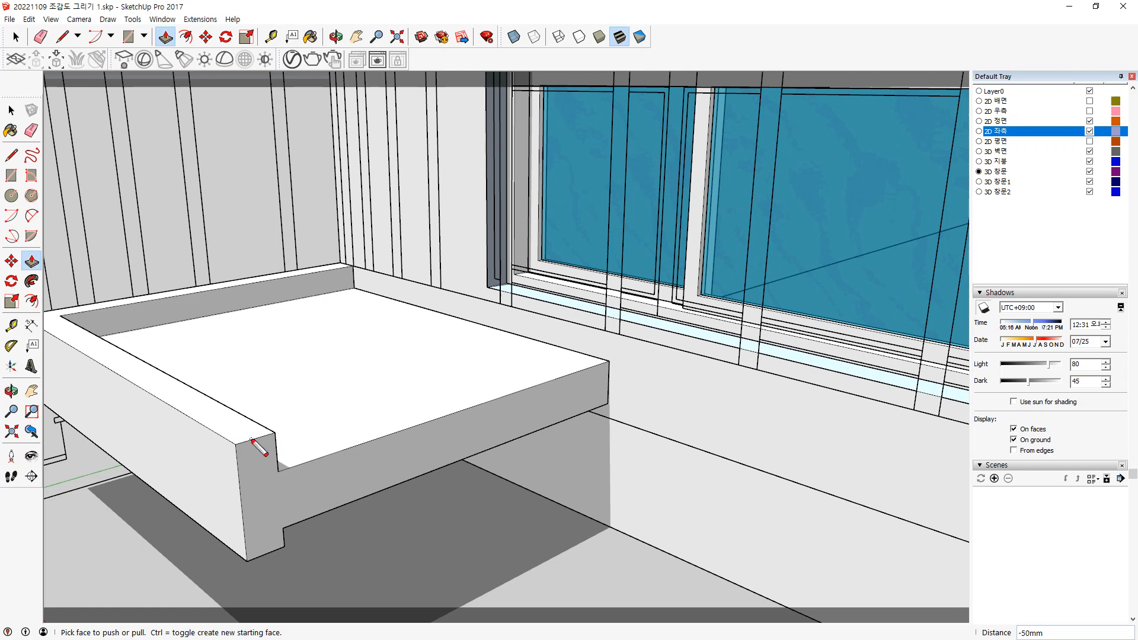
mouse_move(252, 439)
mouse_down()
mouse_move(283, 439)
mouse_move(259, 451)
mouse_move(257, 549)
mouse_move(271, 551)
mouse_up()
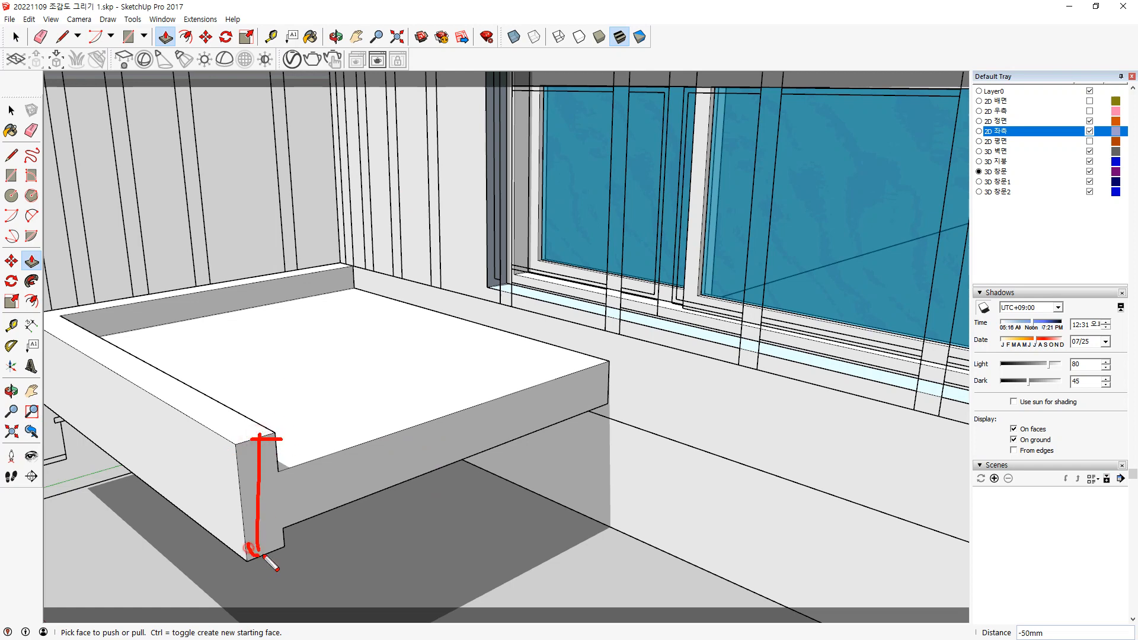
drag(178, 493, 195, 527)
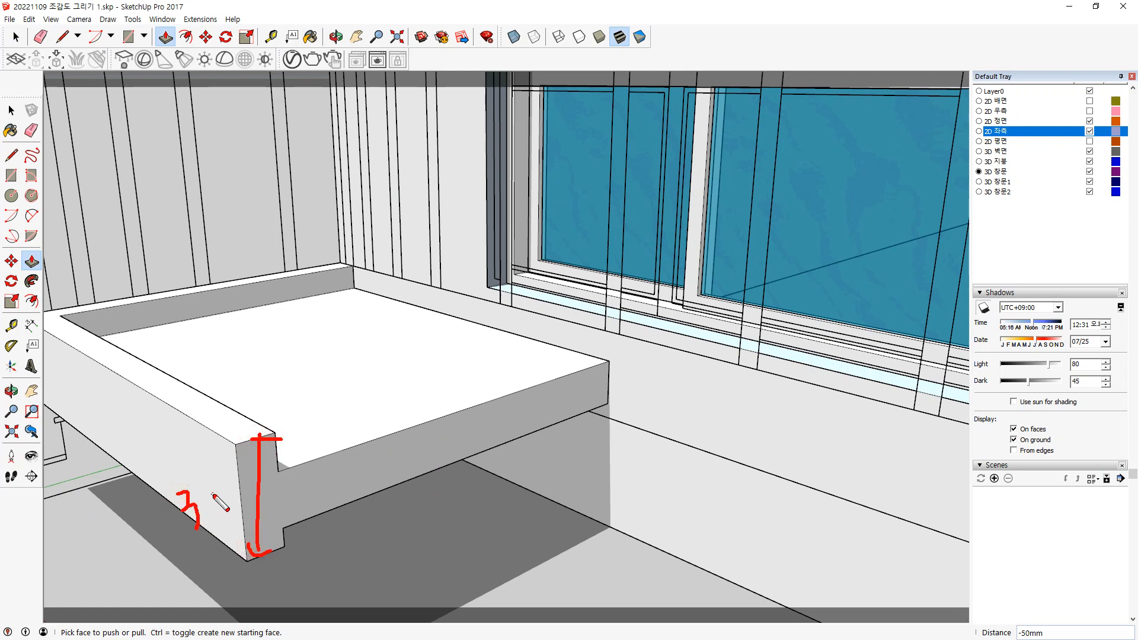
drag(217, 491, 234, 479)
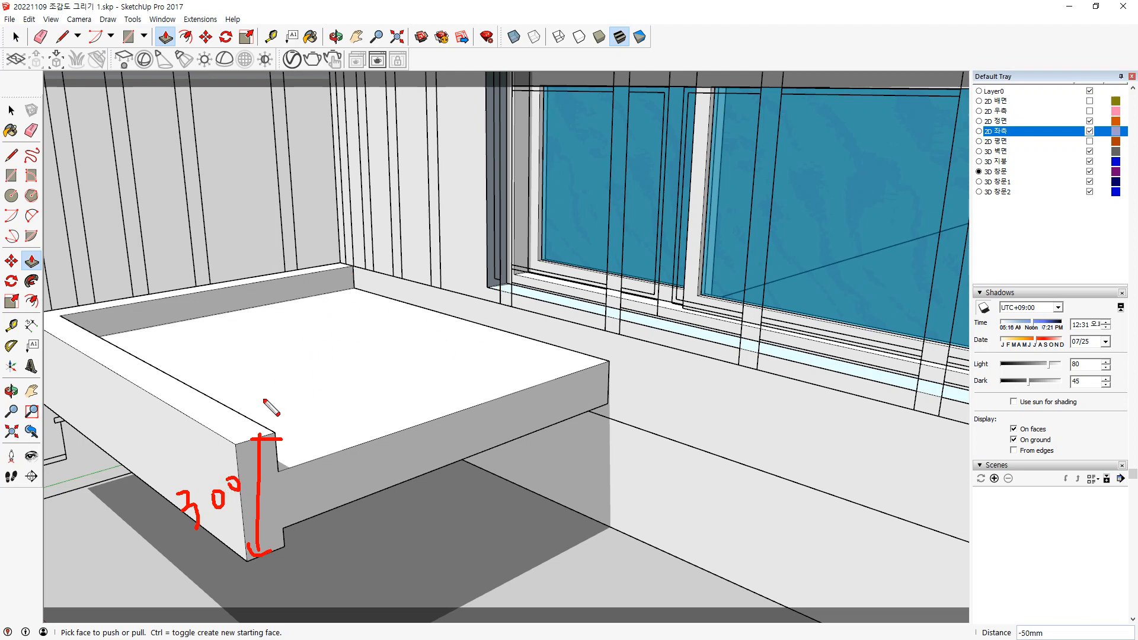
drag(268, 426, 301, 451)
mouse_move(319, 399)
mouse_down()
mouse_move(319, 424)
mouse_move(364, 398)
mouse_up()
mouse_move(375, 442)
mouse_down()
mouse_move(376, 477)
mouse_move(446, 446)
mouse_up()
mouse_move(286, 529)
mouse_down()
mouse_move(294, 544)
mouse_move(333, 523)
mouse_up()
drag(338, 527, 337, 528)
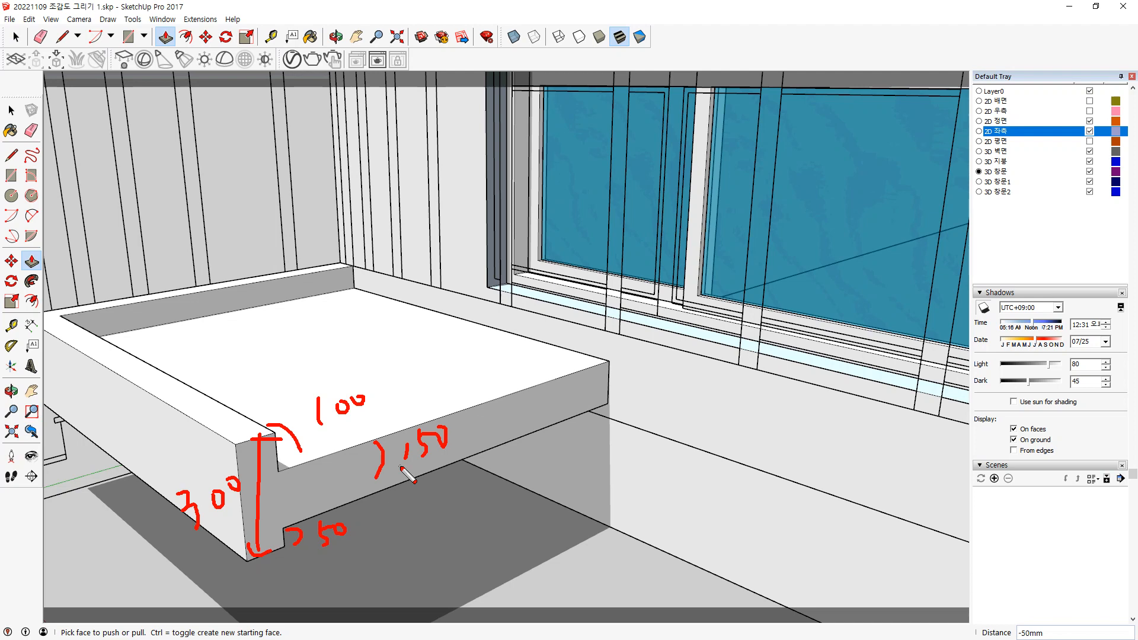
key(Escape)
Push the recessed underside of the balcony slab up by a further 50 mm
middle_drag(344, 346, 357, 187)
key(p)
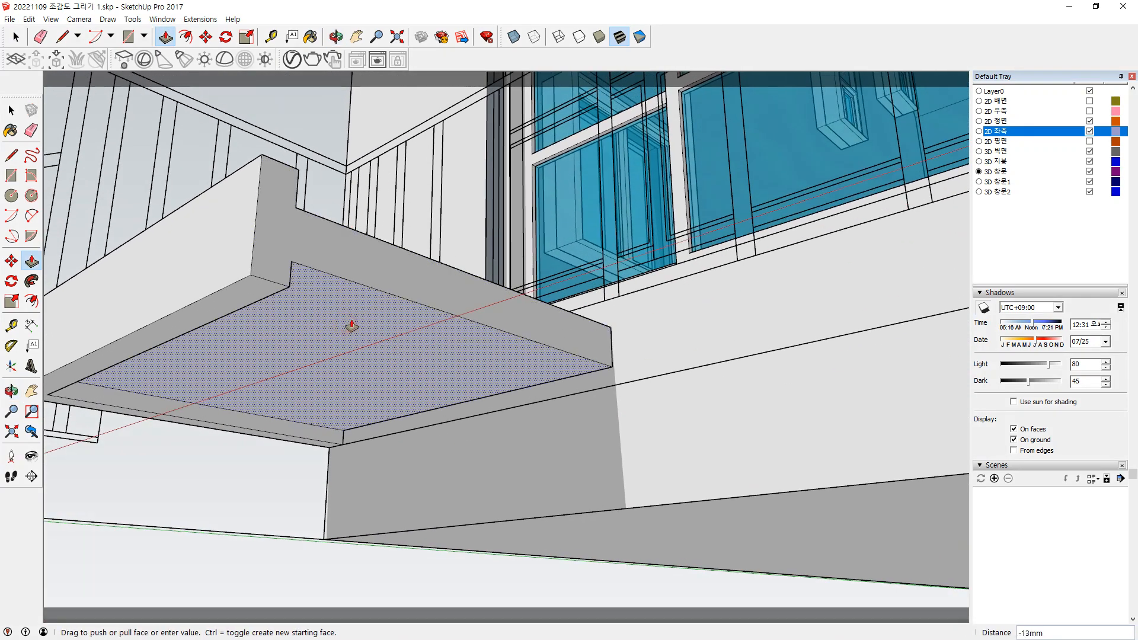
key(Return)
middle_drag(352, 325, 328, 399)
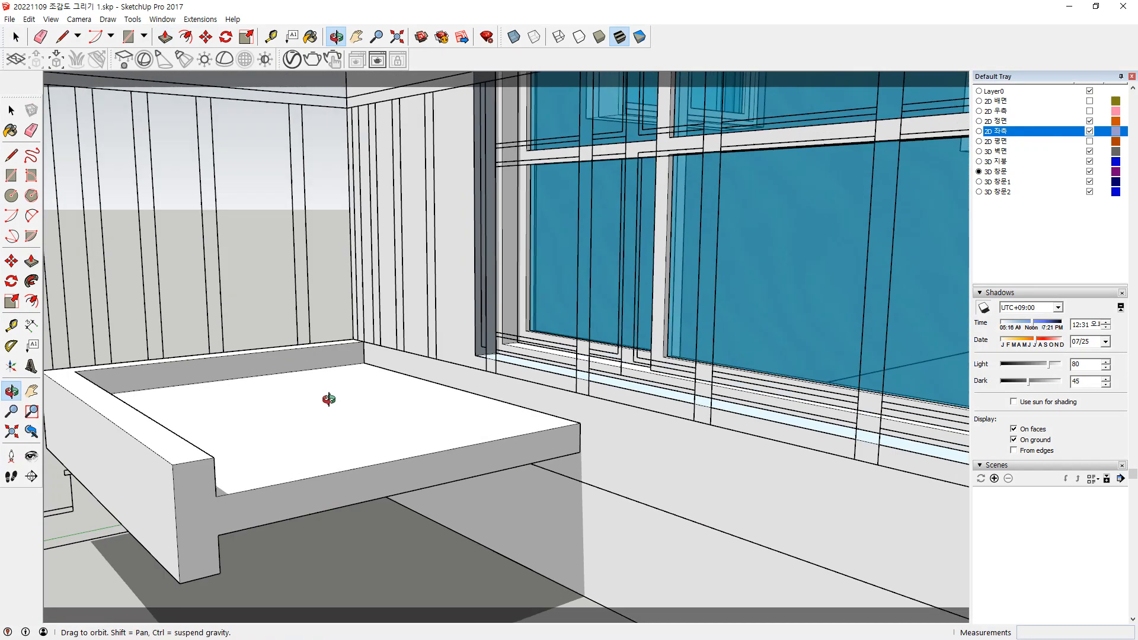
mouse_move(214, 457)
mouse_down()
mouse_move(221, 484)
mouse_move(291, 455)
mouse_move(330, 504)
mouse_move(363, 482)
mouse_move(384, 485)
mouse_move(375, 477)
mouse_up()
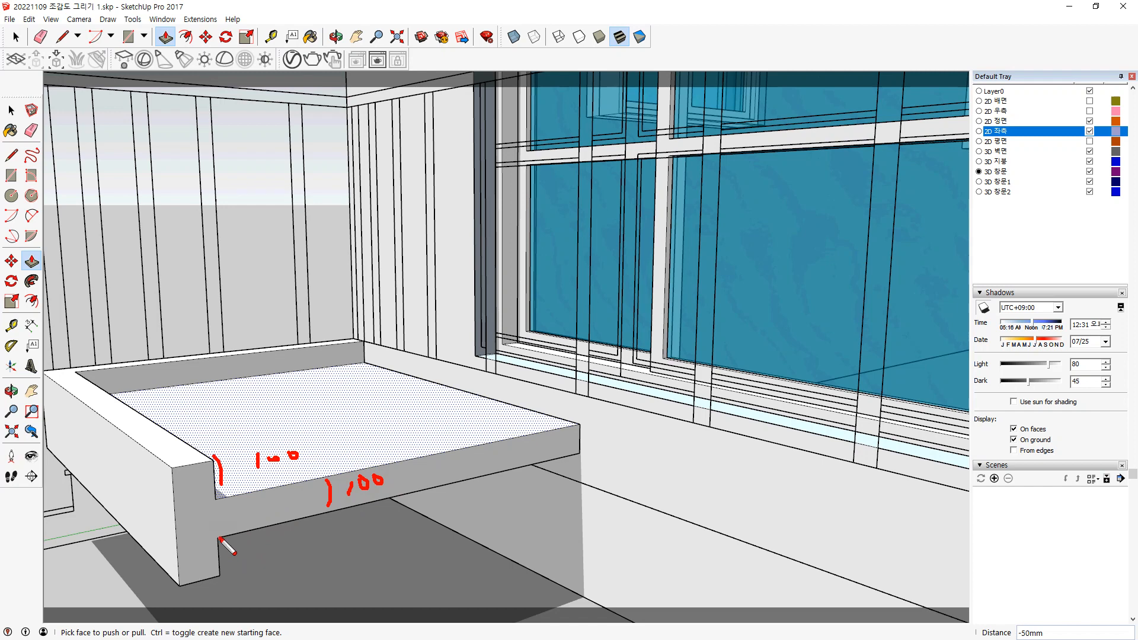
mouse_move(219, 539)
mouse_down()
mouse_move(228, 568)
mouse_move(250, 555)
mouse_up()
drag(263, 545, 287, 542)
scroll(394, 470, down, 10)
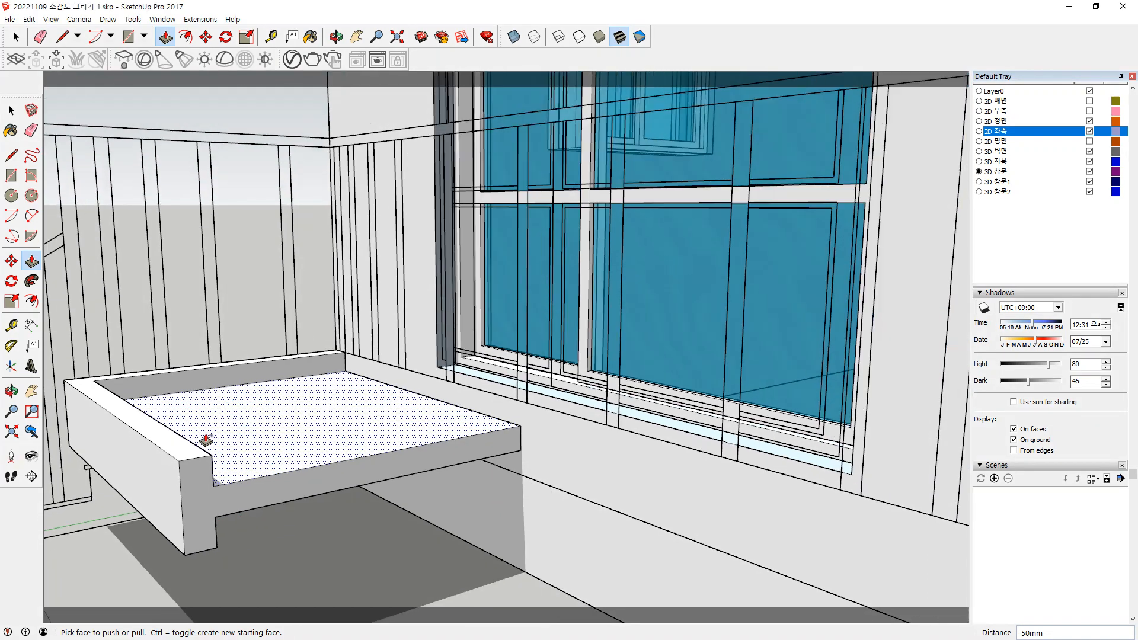
Delete the balcony slab block beside the ground-floor window
key(space)
middle_drag(166, 262, 241, 390)
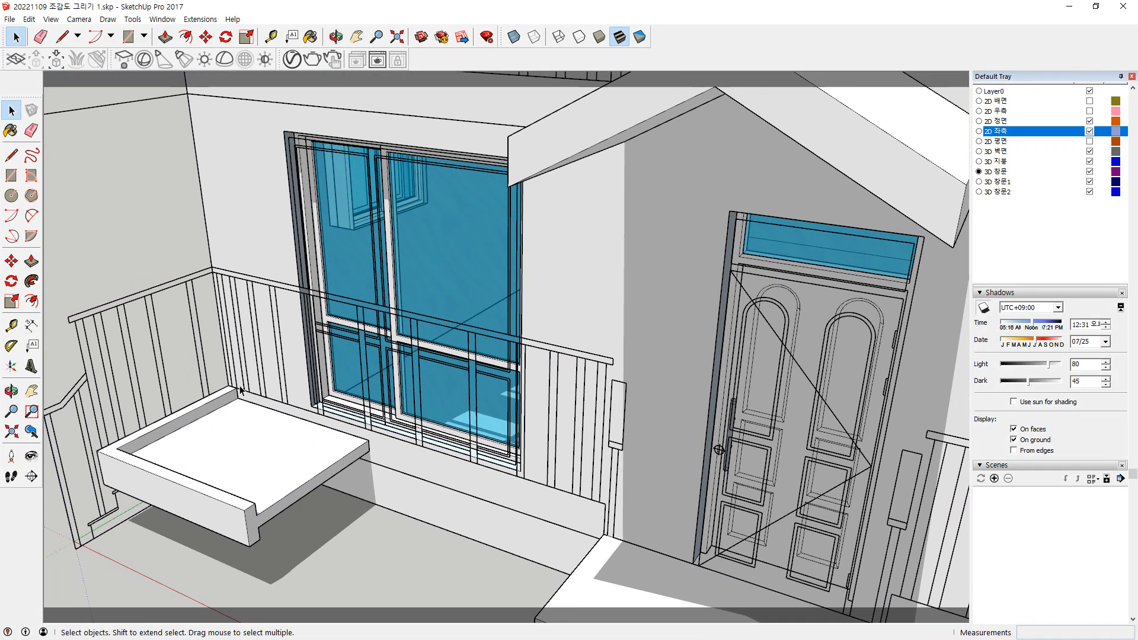
click(258, 471)
key(Delete)
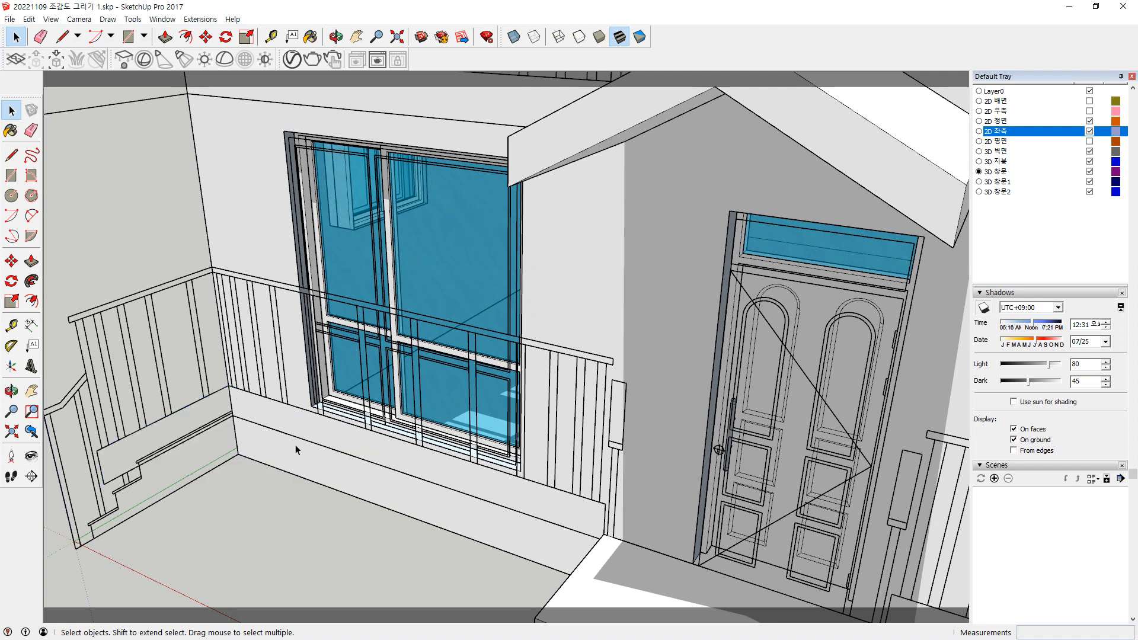
Add a layer named "3D 발코니" and make it the current layer
click(998, 237)
scroll(986, 170, up, 3)
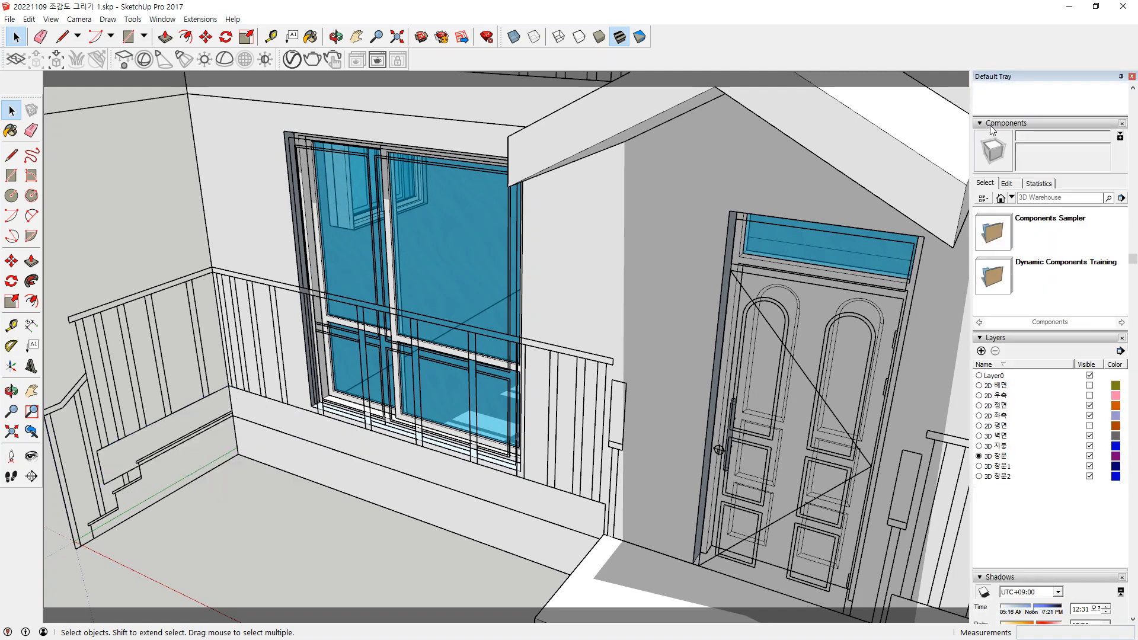
click(982, 209)
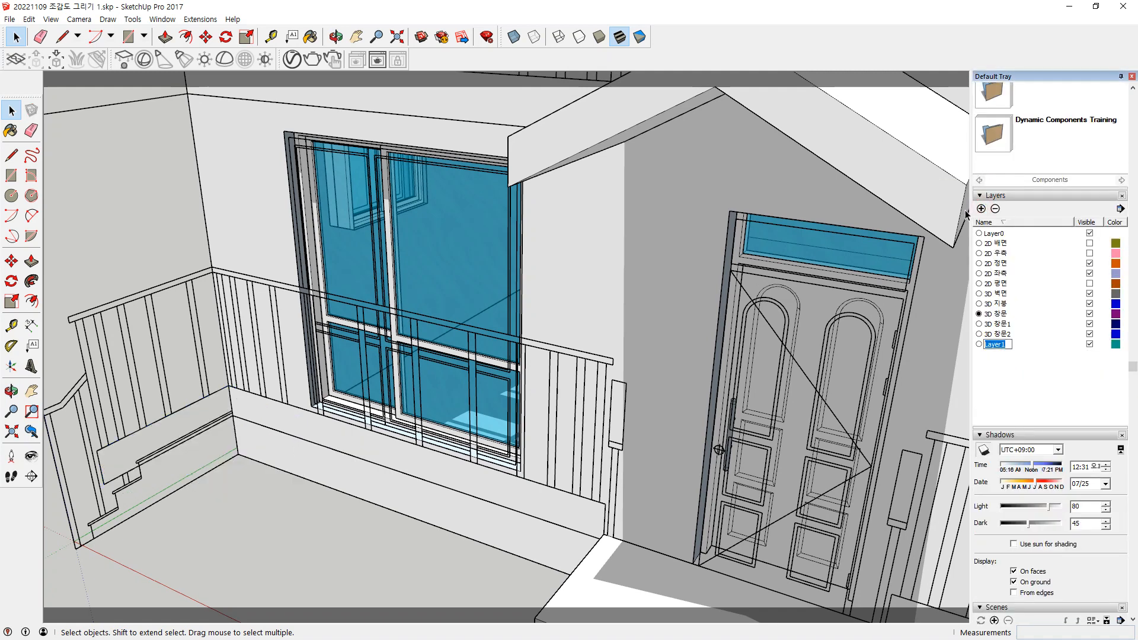
text(3D 발코니)
key(Return)
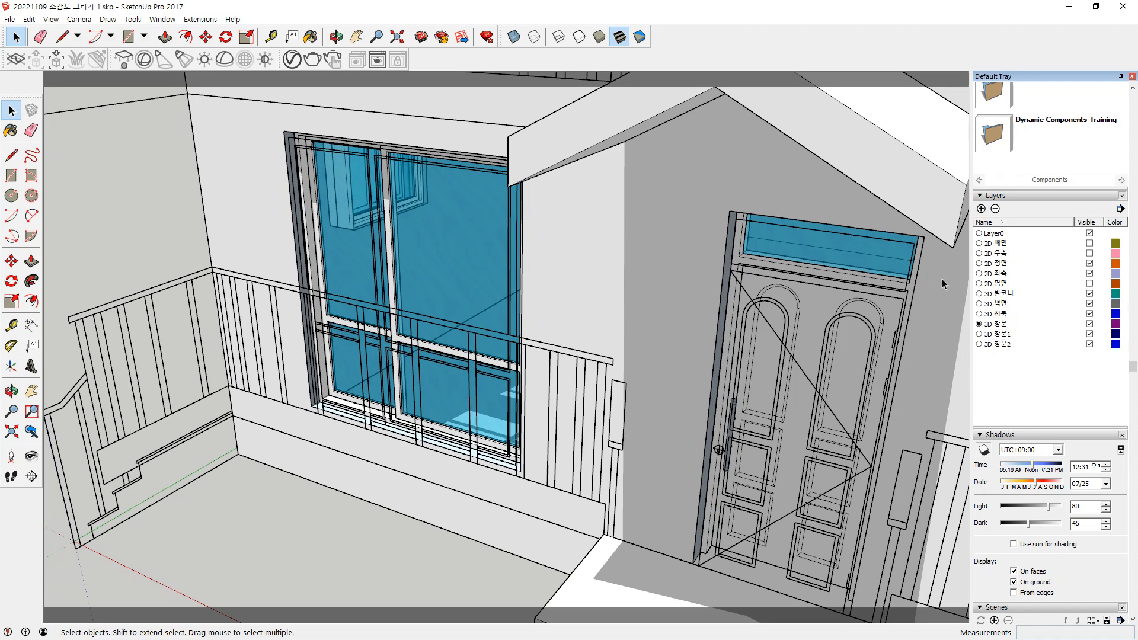
click(979, 293)
Hide the 3D 벽면, 3D 지붕, 3D 창문, 3D 창문1 and 3D 창문2 layers
scroll(783, 437, down, 3)
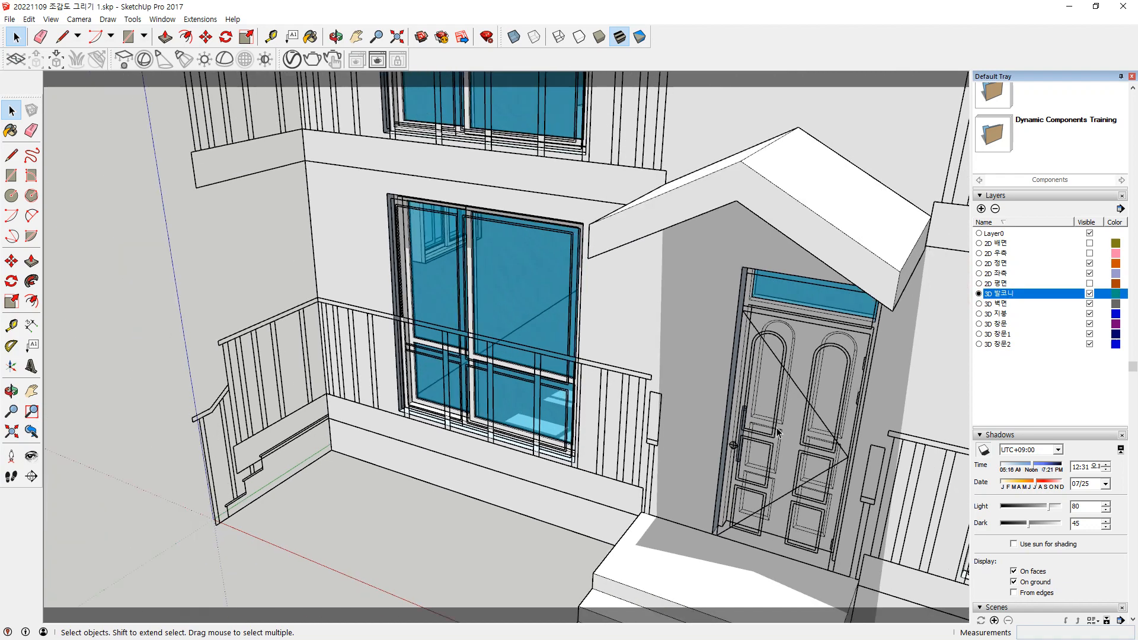
mouse_move(783, 437)
middle_down()
mouse_move(771, 427)
mouse_move(836, 456)
middle_up()
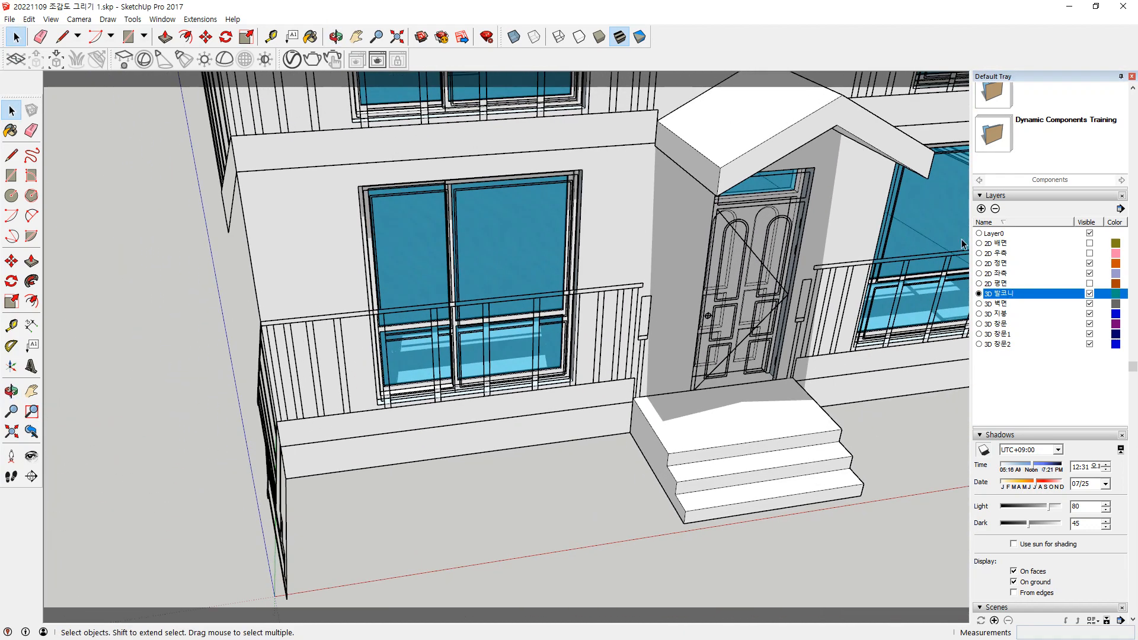
click(1090, 305)
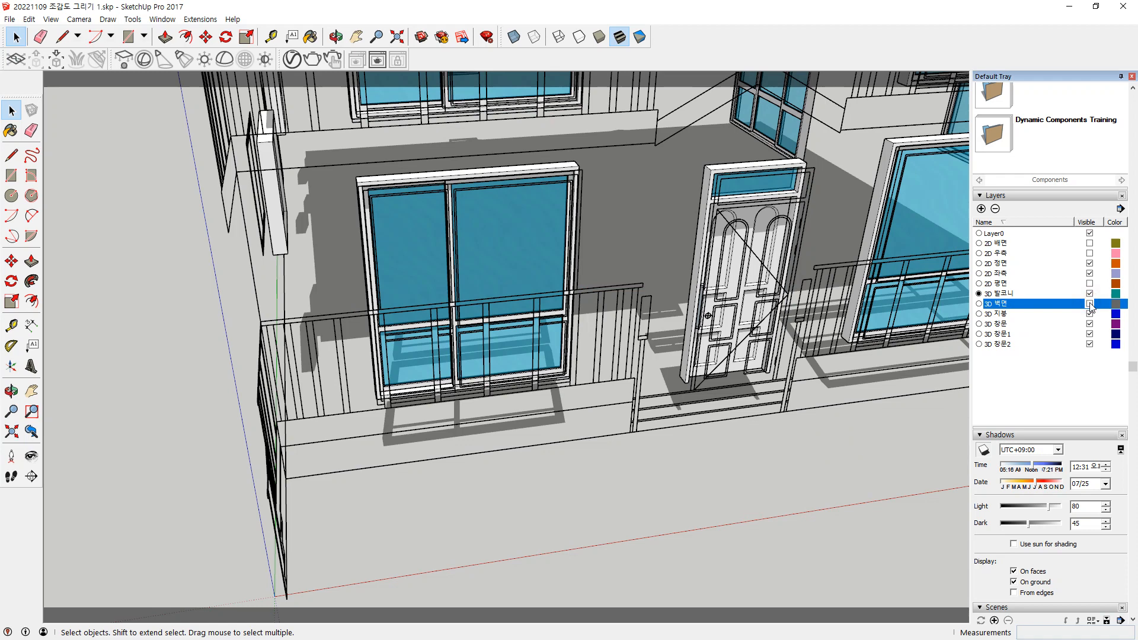
click(1090, 314)
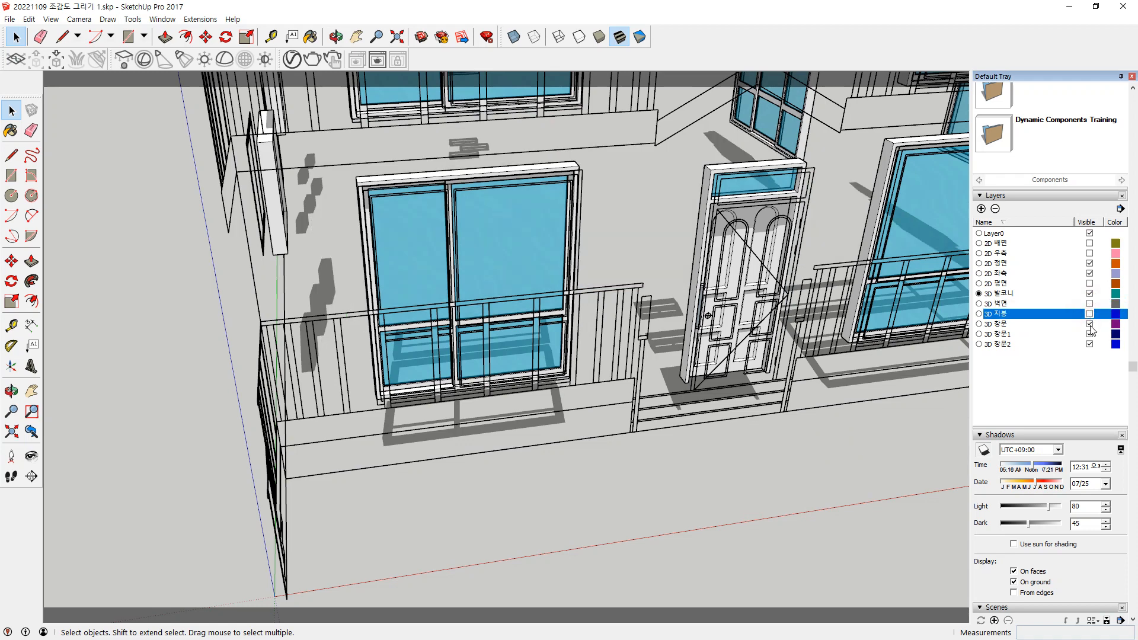
click(1090, 324)
click(1089, 334)
click(1089, 344)
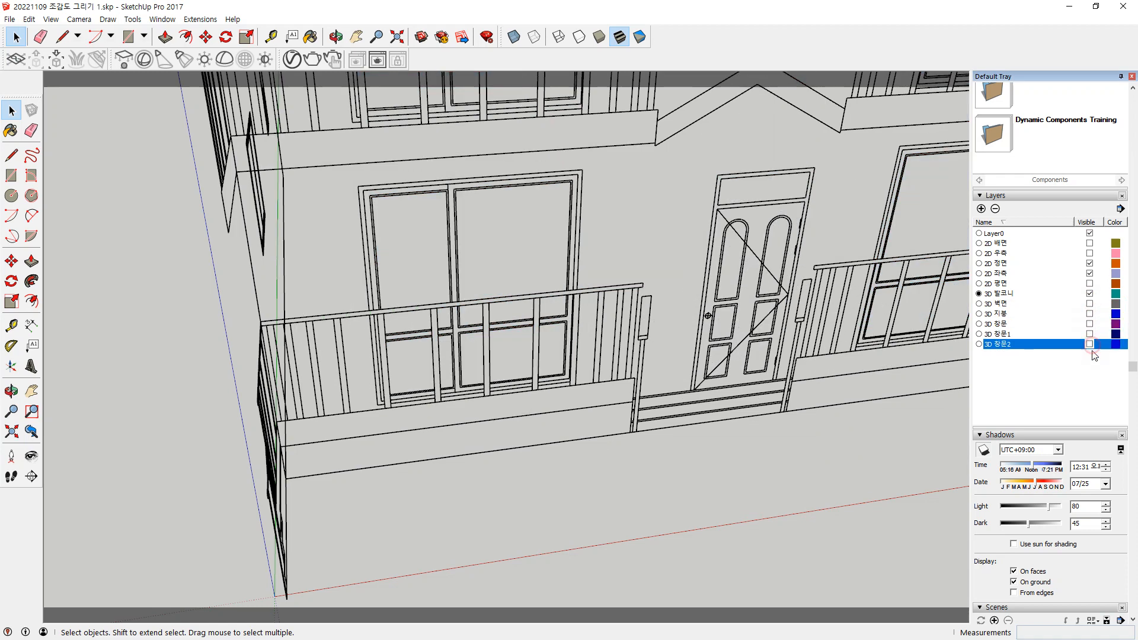
Show the 2D 평면 layer and hide the 2D 좌측 layer
click(1090, 284)
middle_drag(496, 413, 378, 414)
scroll(355, 394, up, 3)
mouse_move(223, 326)
mouse_down()
mouse_move(202, 351)
mouse_move(420, 503)
mouse_move(475, 338)
mouse_move(217, 342)
mouse_up()
key(Escape)
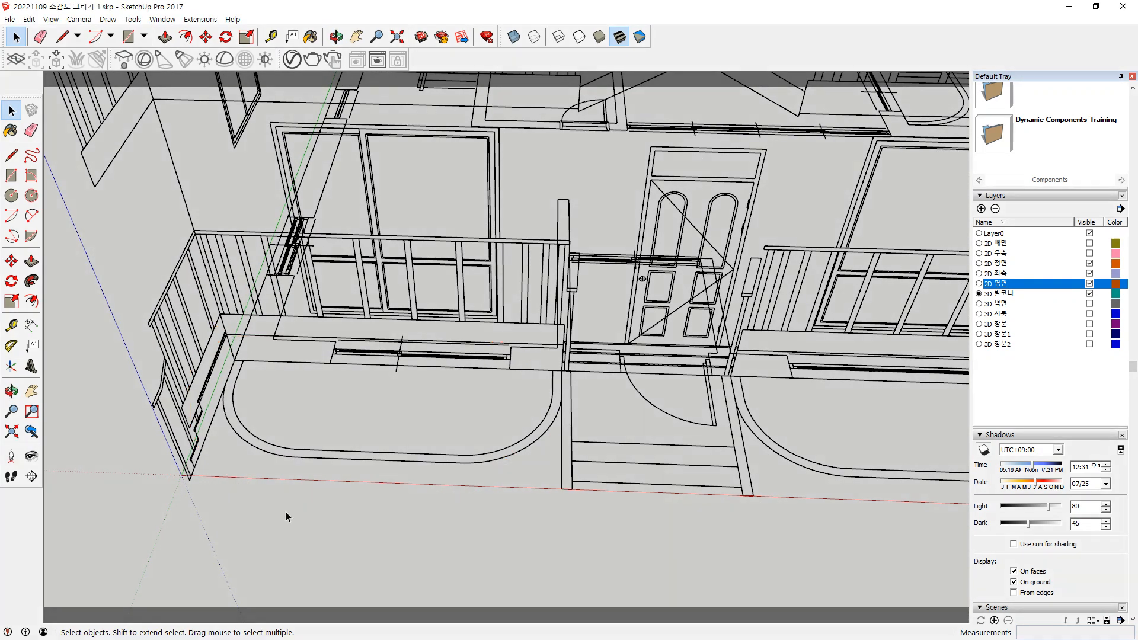
click(1090, 273)
middle_drag(490, 404, 599, 408)
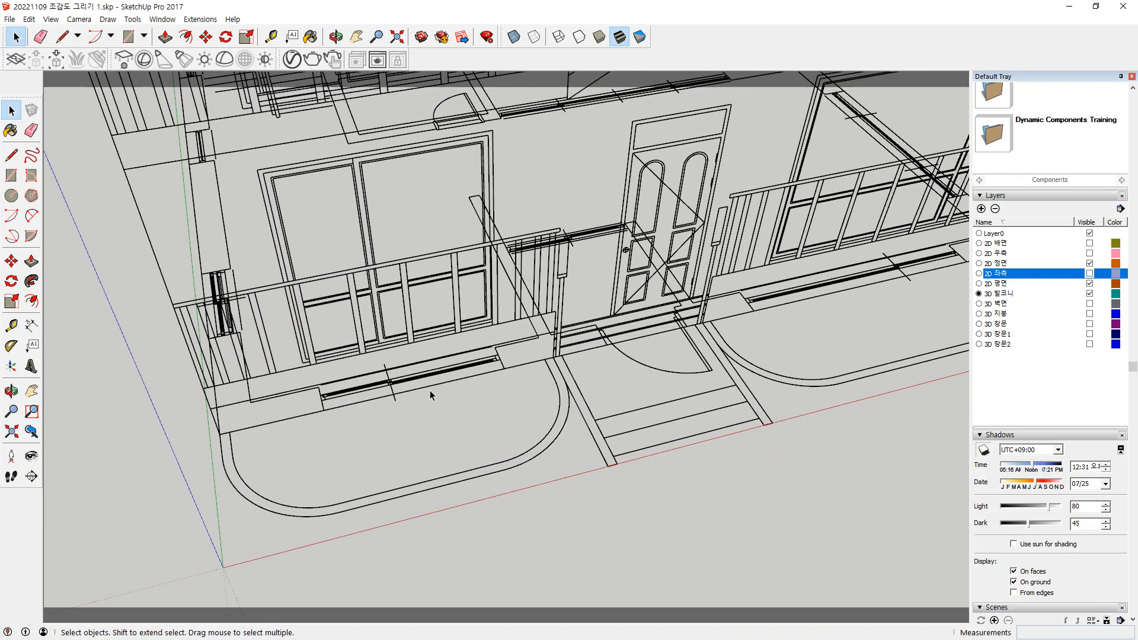
Draw a 3650 mm long rectangle along the wall over the plan's left balcony, from its wall corner to where the outer curve starts
scroll(348, 510, up, 2)
key(r)
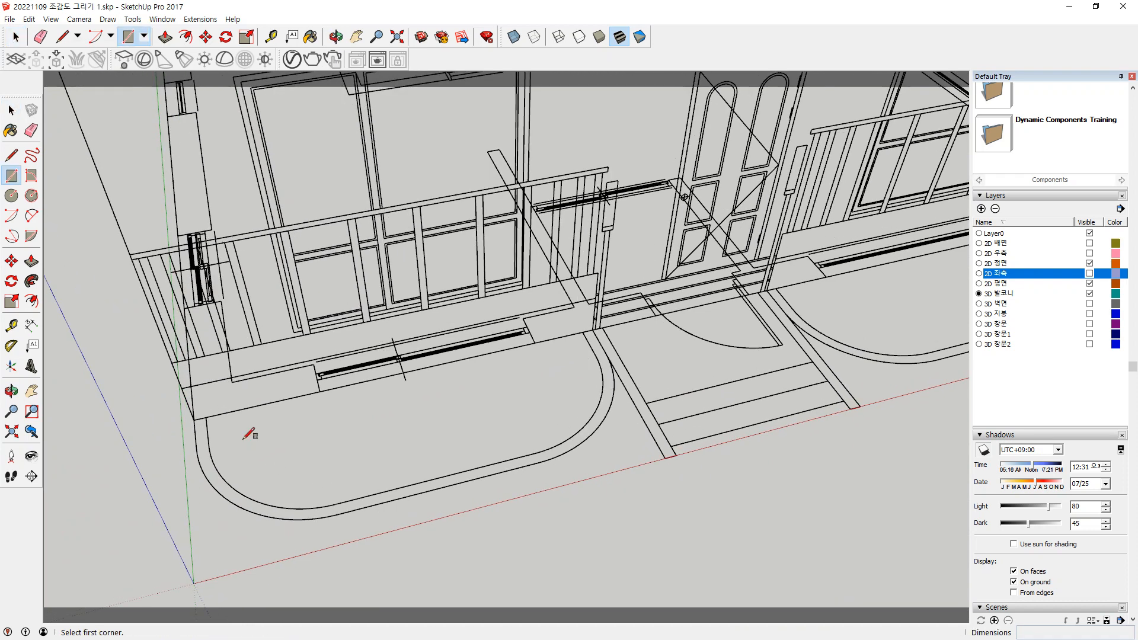
scroll(298, 517, up, 1)
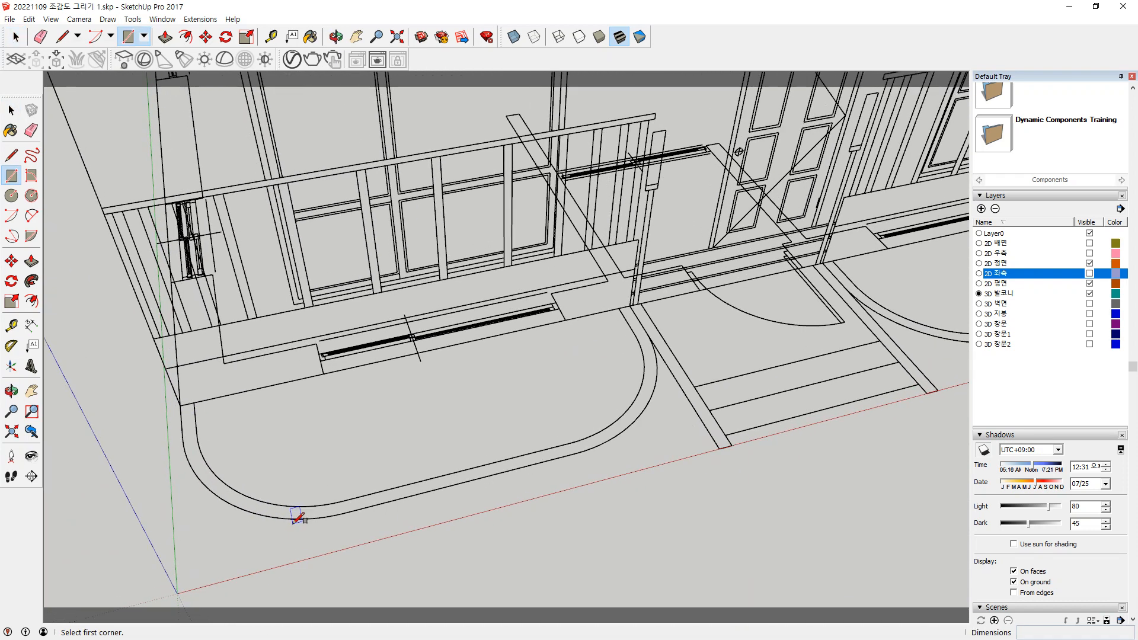
key(l)
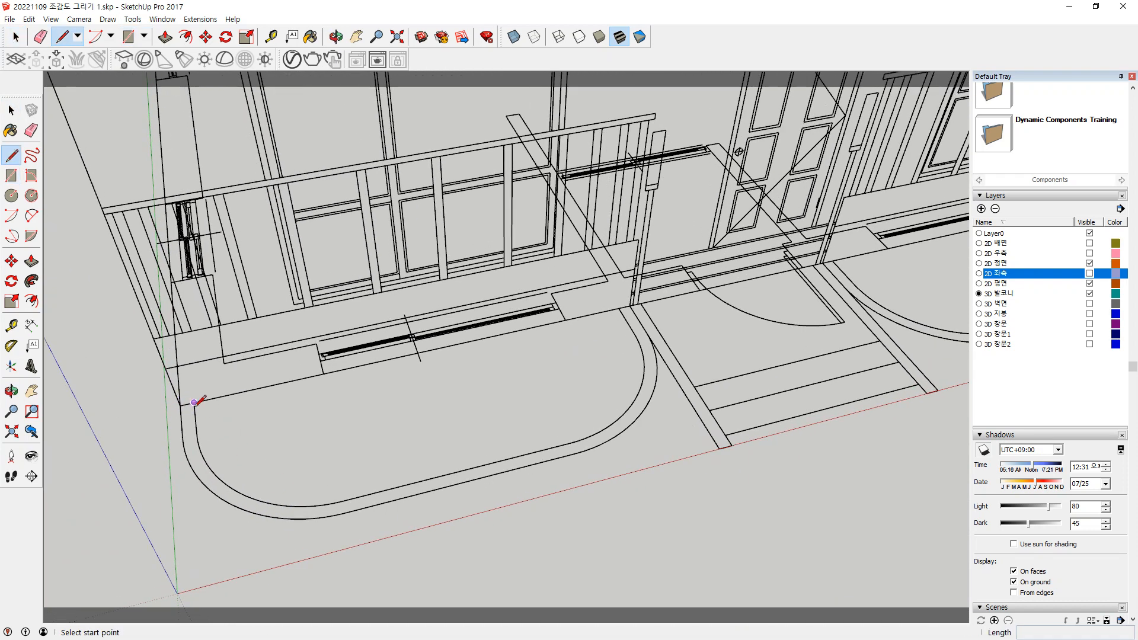
key(r)
scroll(177, 406, up, 4)
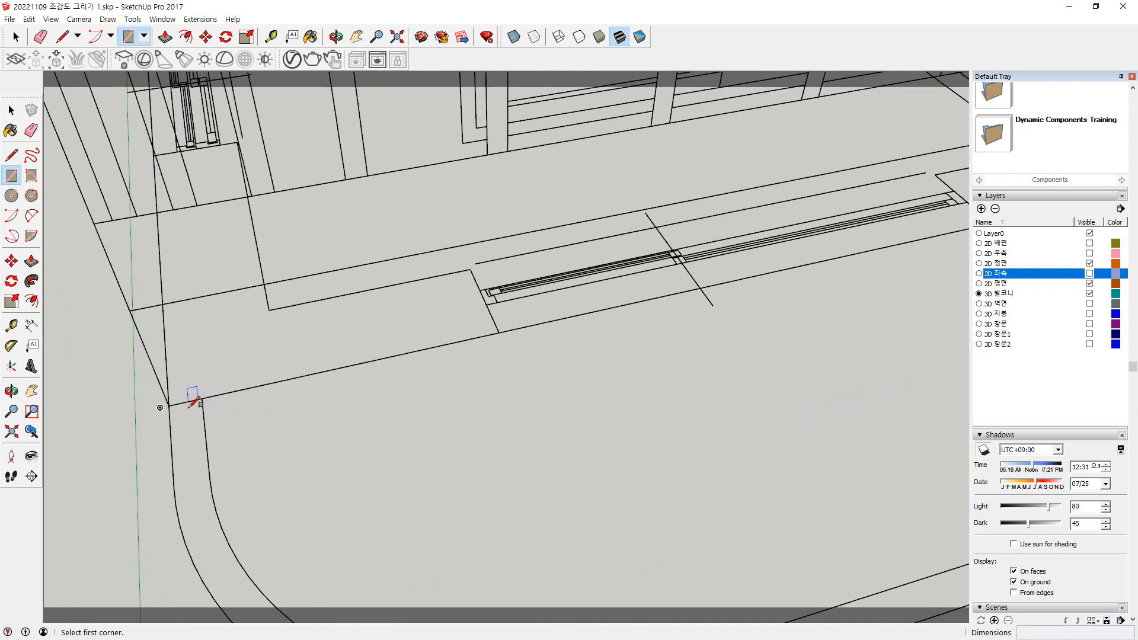
click(171, 405)
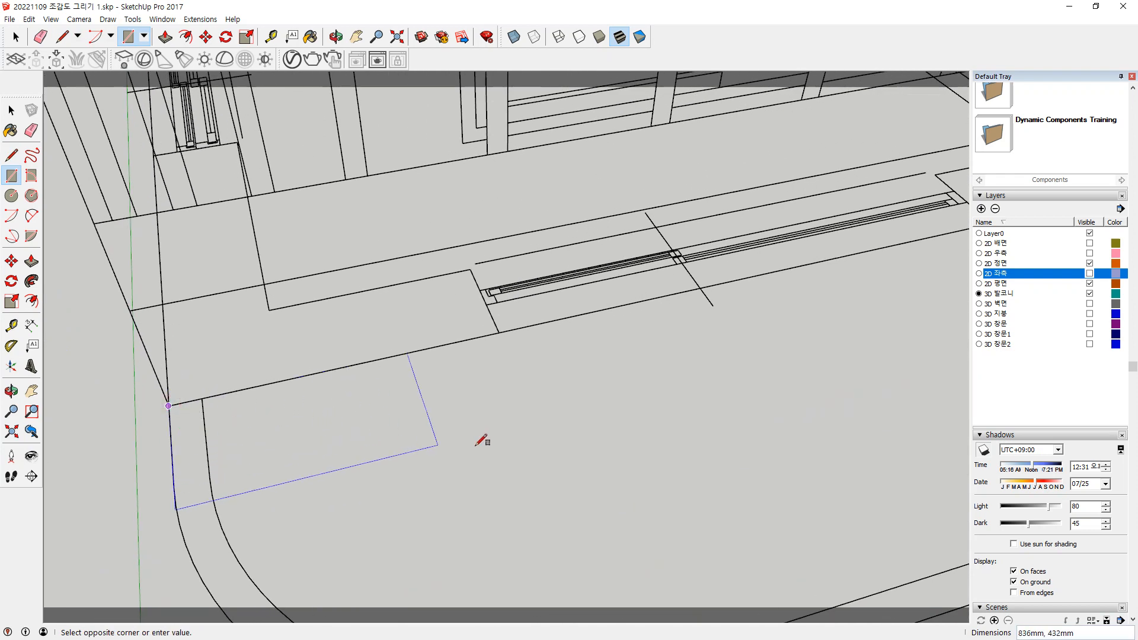
mouse_move(481, 439)
middle_down()
mouse_move(528, 427)
mouse_move(313, 426)
mouse_move(643, 326)
middle_up()
scroll(640, 300, up, 2)
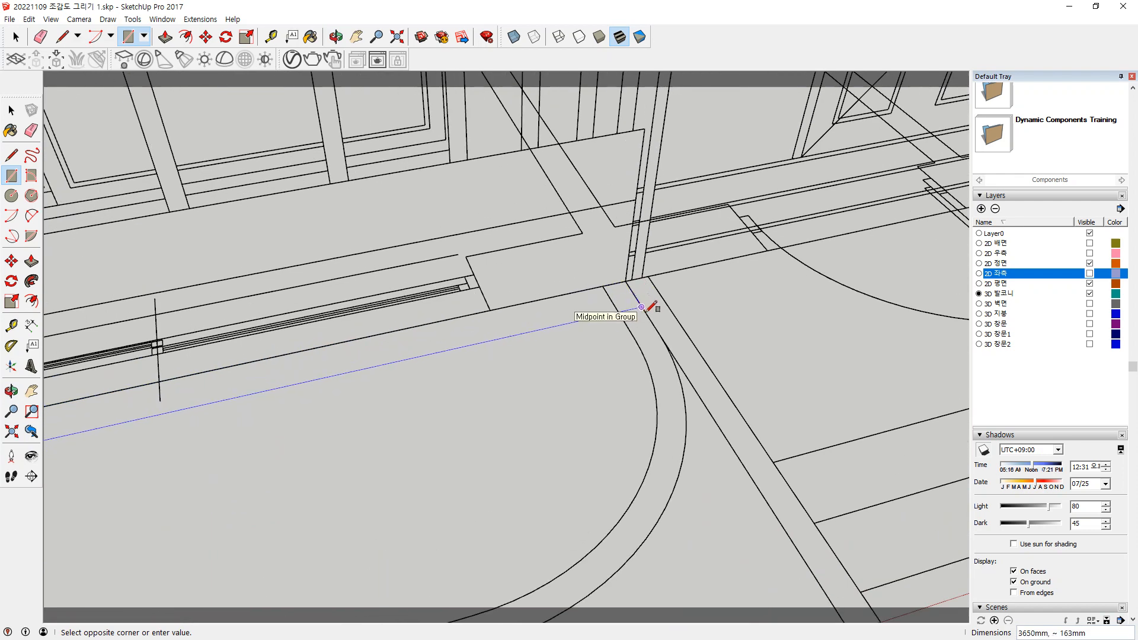
click(659, 333)
mouse_move(539, 373)
middle_down()
mouse_move(508, 407)
mouse_move(622, 411)
middle_up()
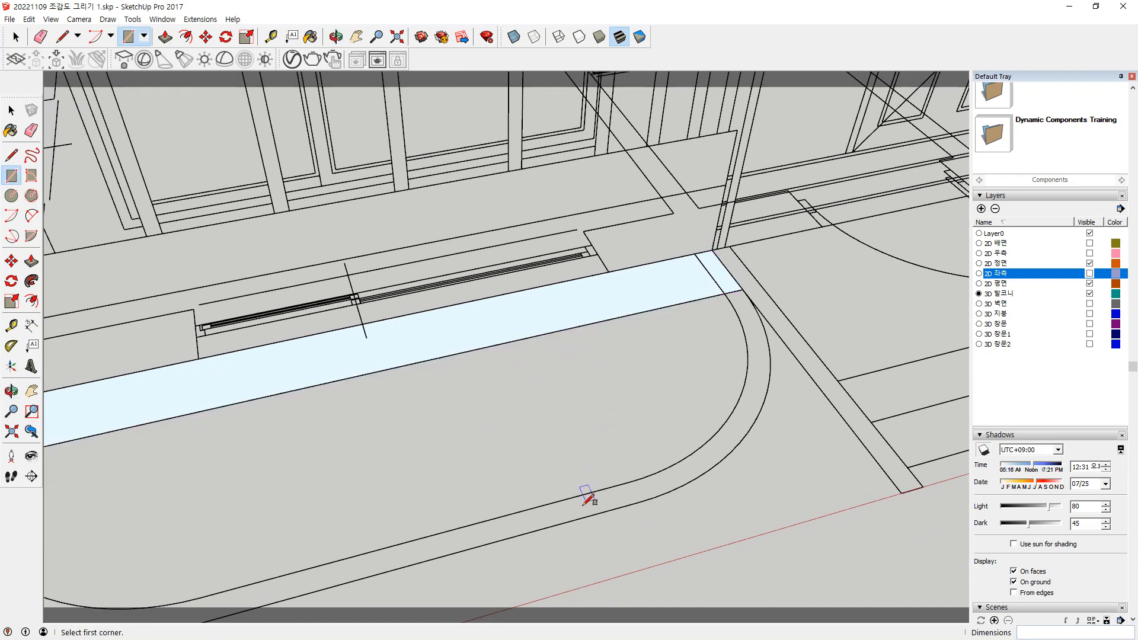
Draw a line from the right end of the balcony's straight outer edge back to the rectangle, parallel to the green axis
key(l)
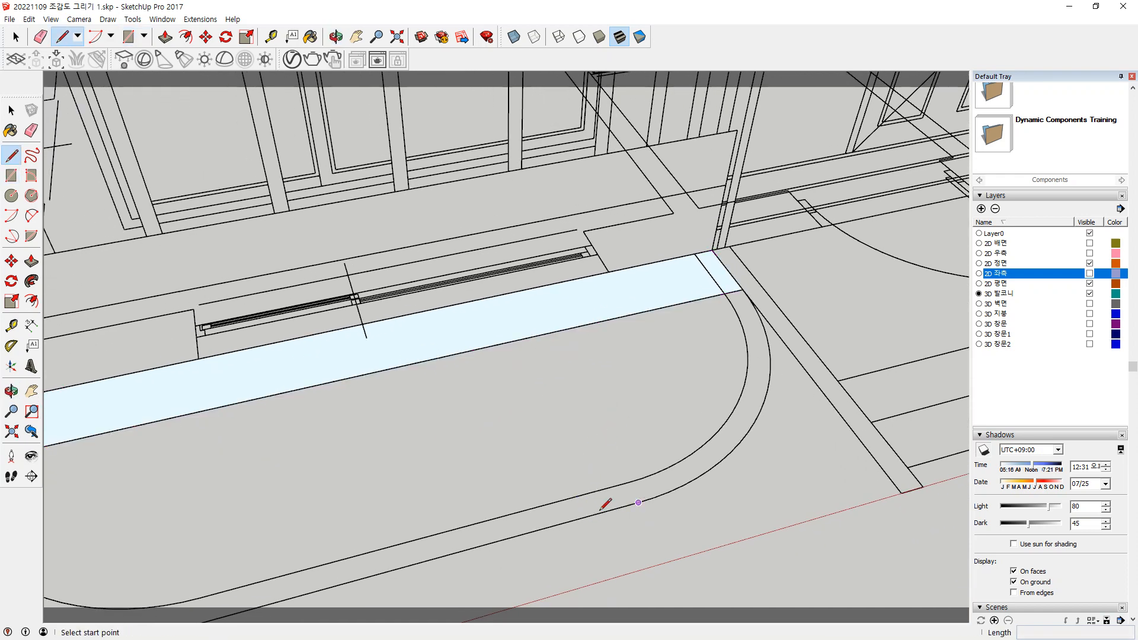
click(639, 502)
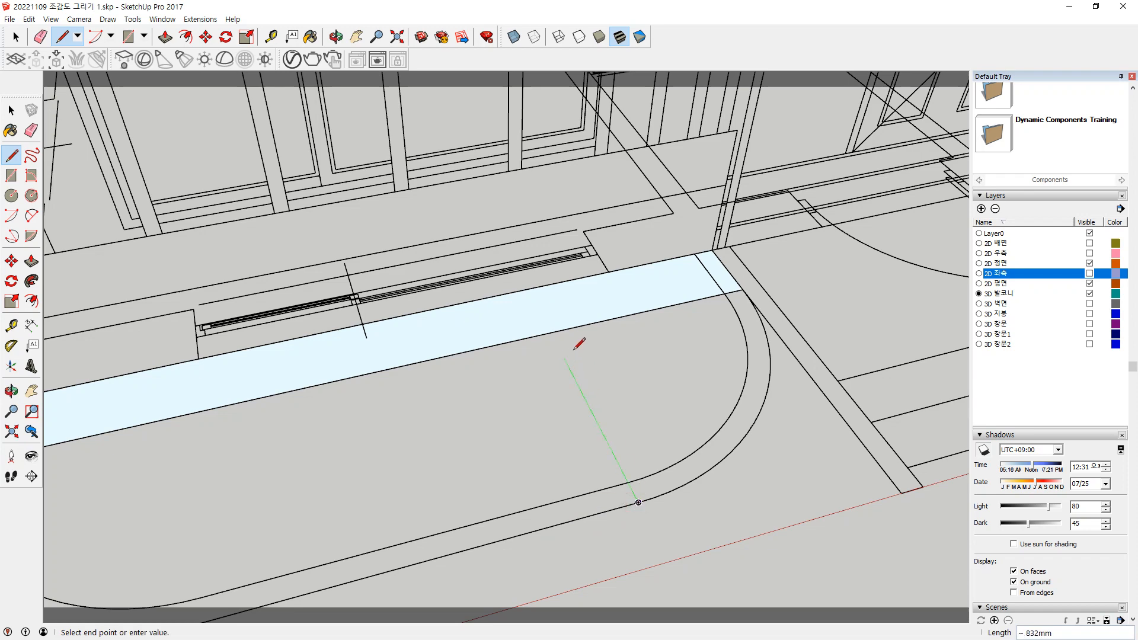
click(551, 333)
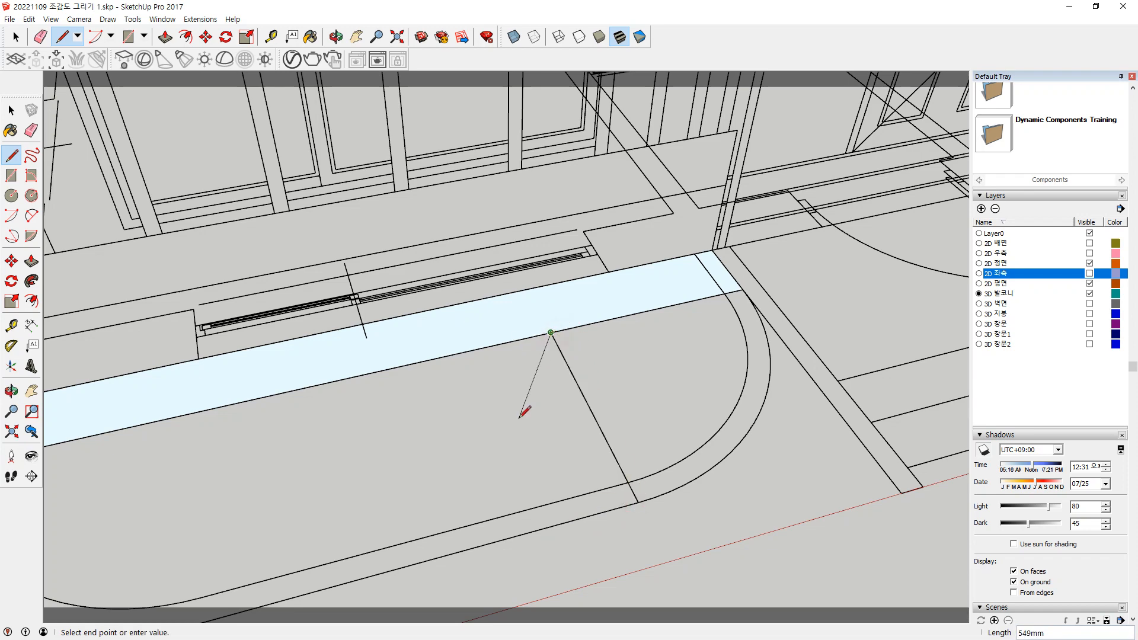
key(Escape)
scroll(522, 418, down, 2)
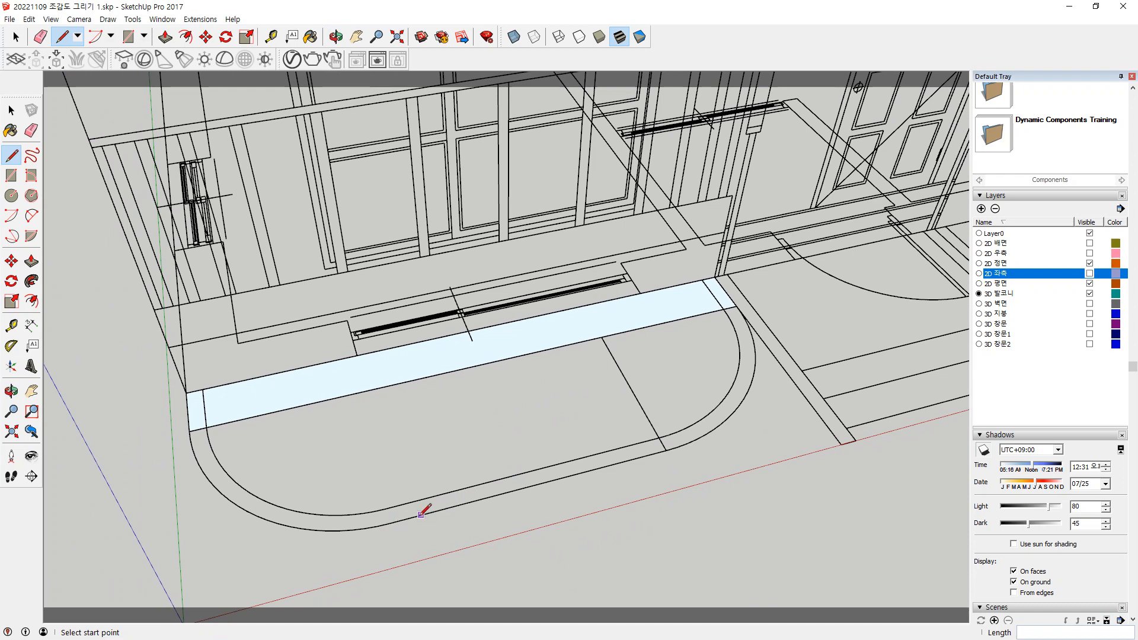
Draw a 1000 mm line from the straight outer edge's left end to the rectangle and close the middle face with a 1650 mm front line
click(389, 523)
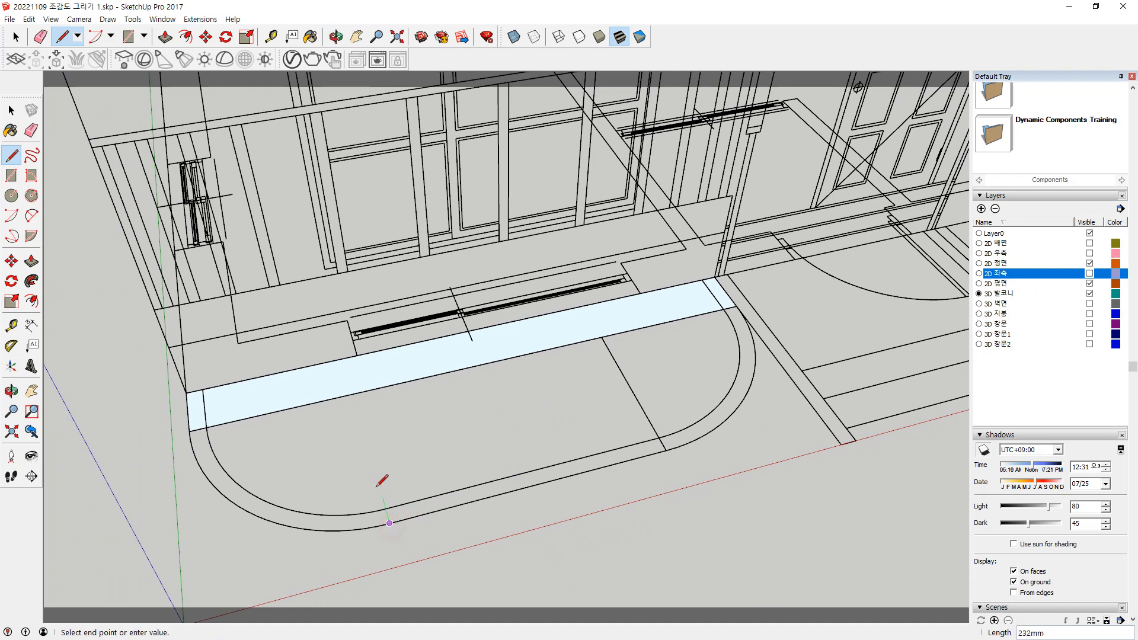
click(355, 394)
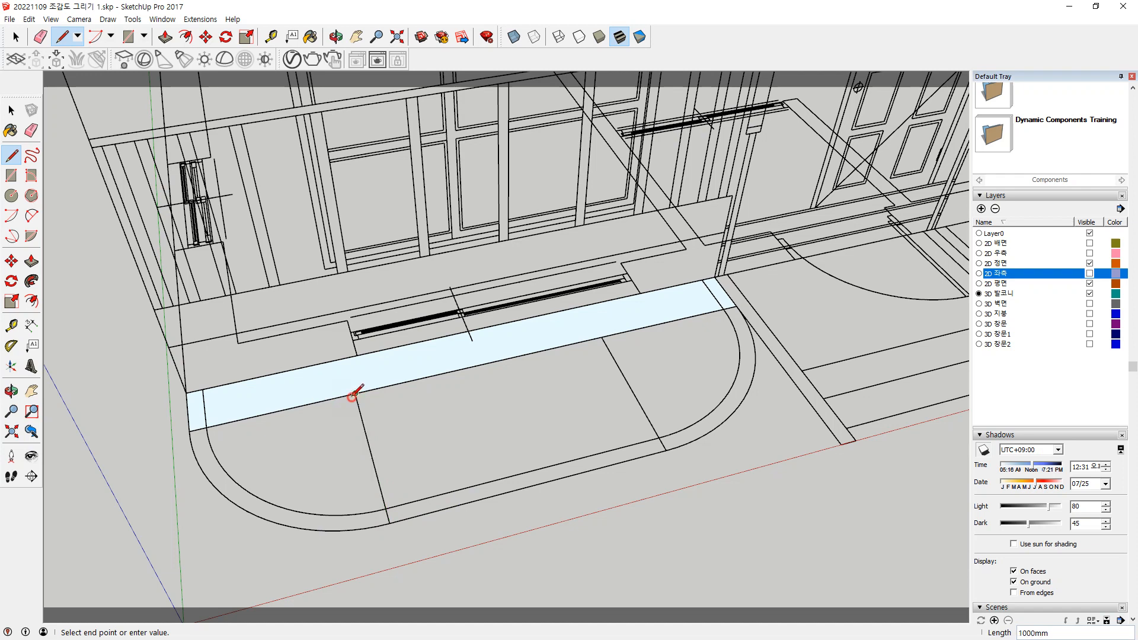
click(389, 524)
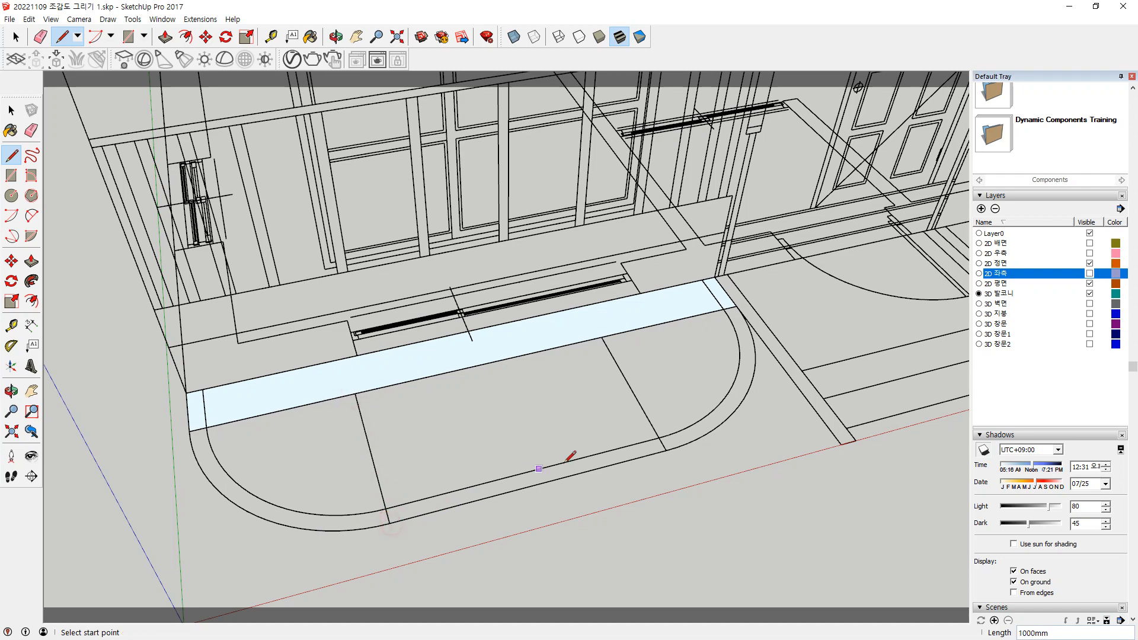
click(666, 450)
click(390, 524)
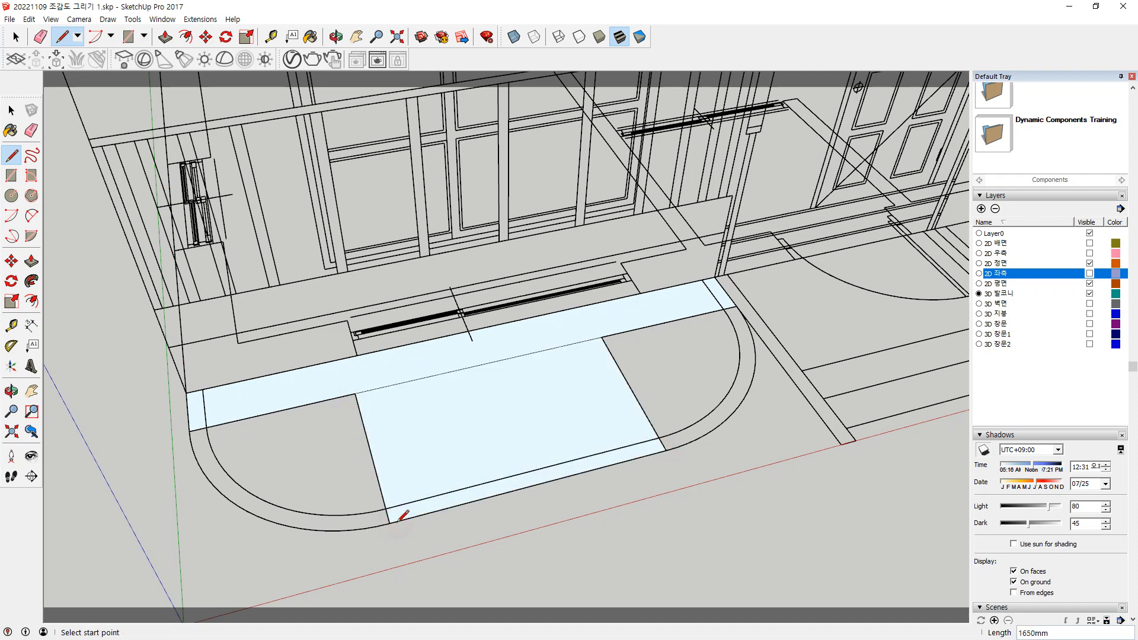
Try to form the balcony's rounded corners with two 1000 mm radius circles centred on the middle face's rear corners
key(c)
click(355, 393)
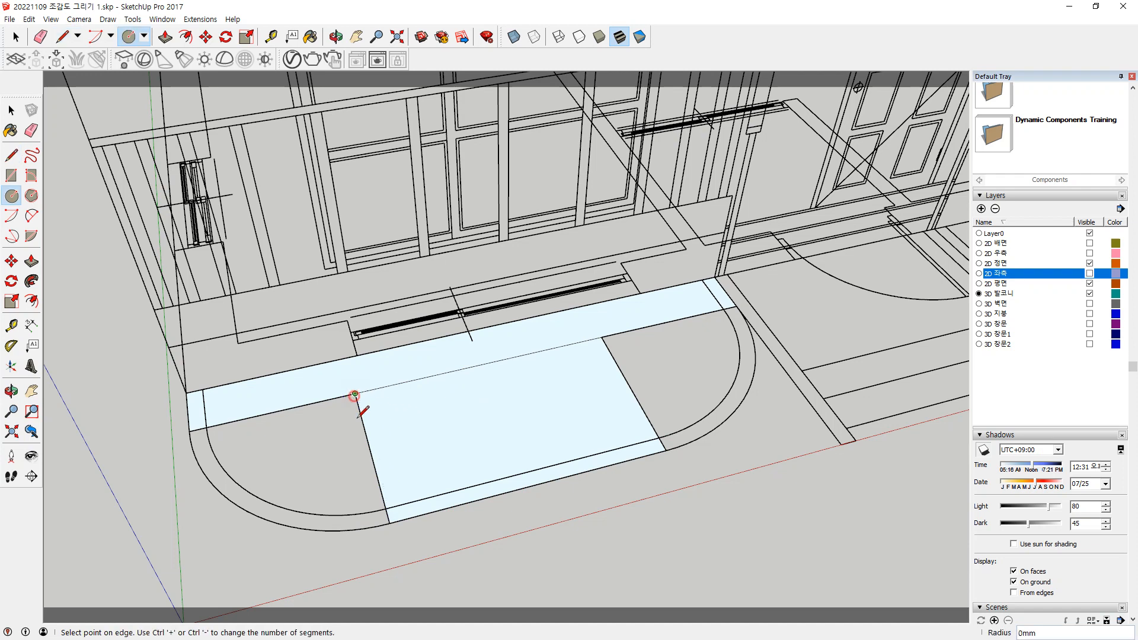
click(389, 524)
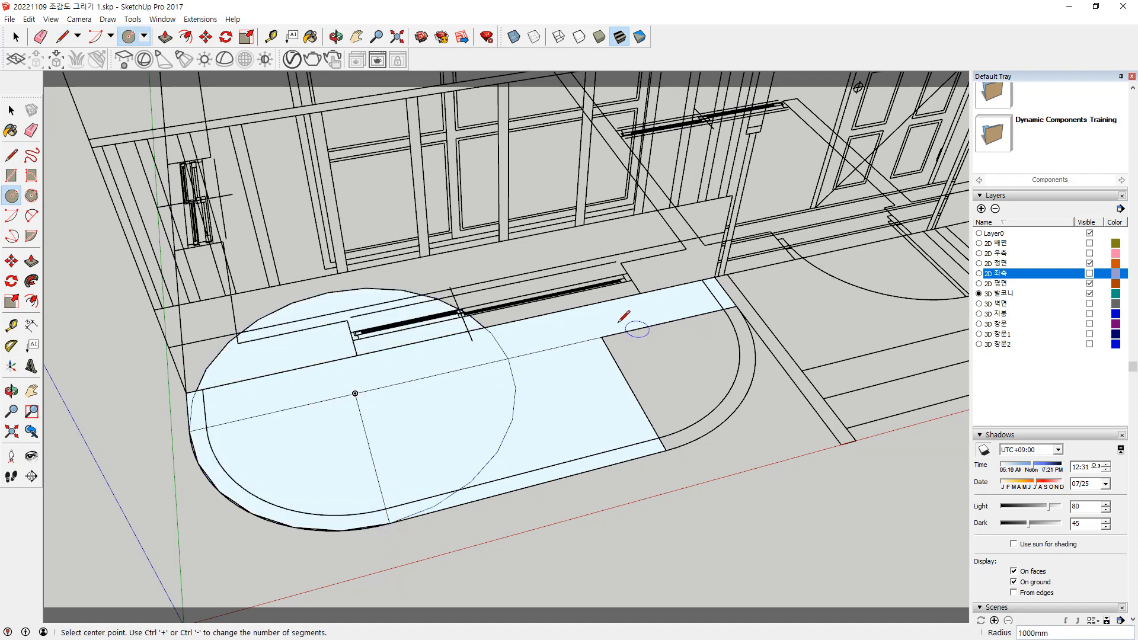
click(602, 338)
click(664, 452)
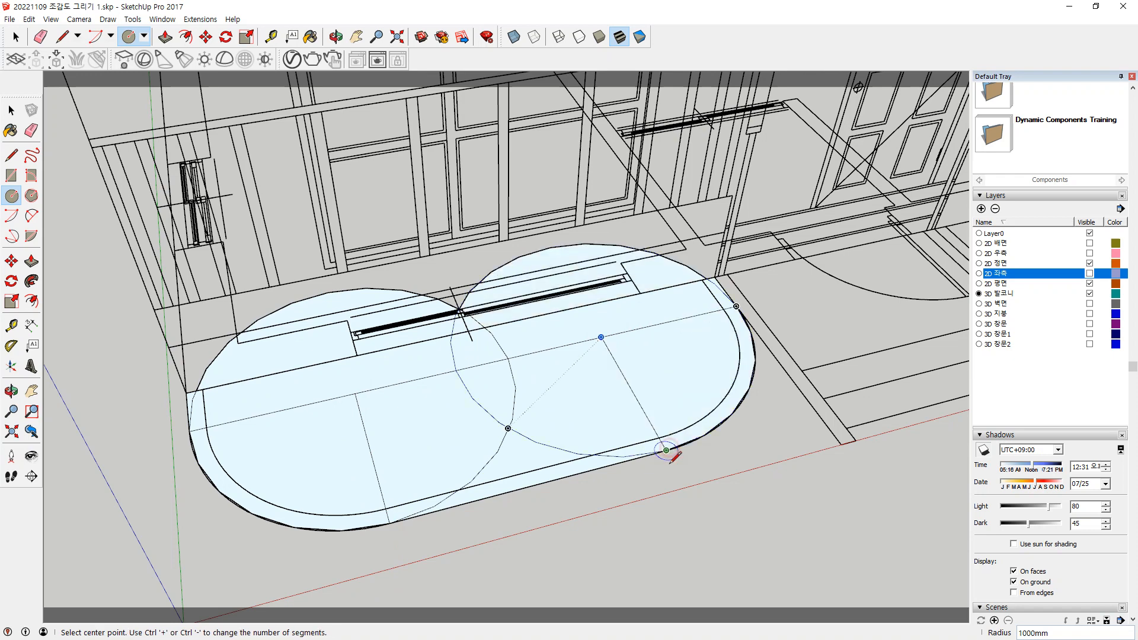
middle_drag(593, 410, 540, 408)
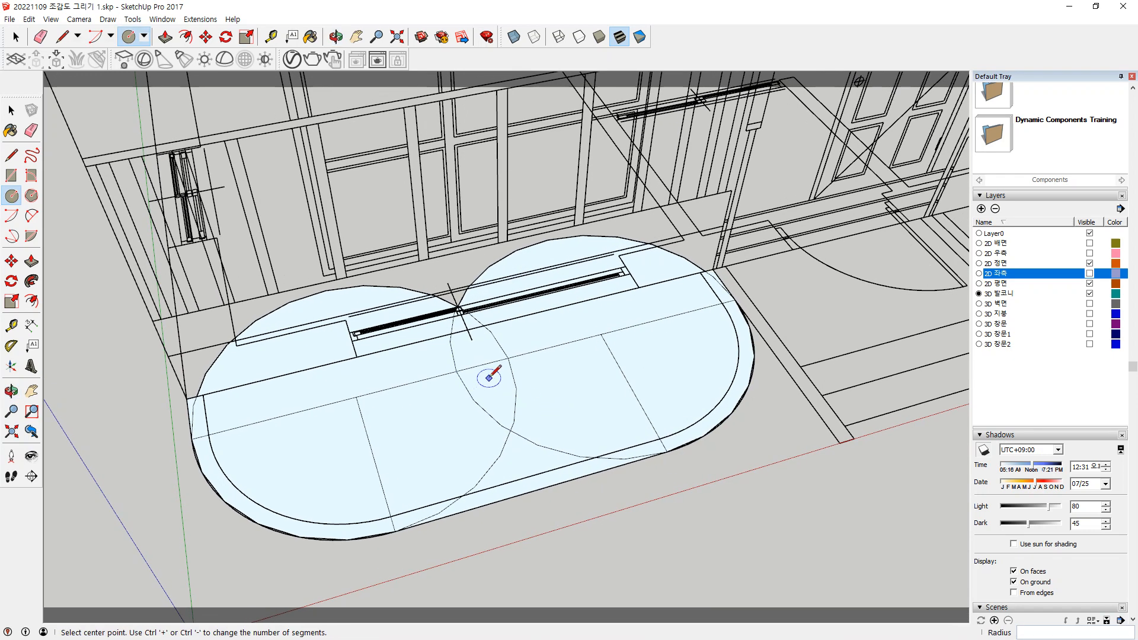
key(ctrl+z)
key(ctrl+z)
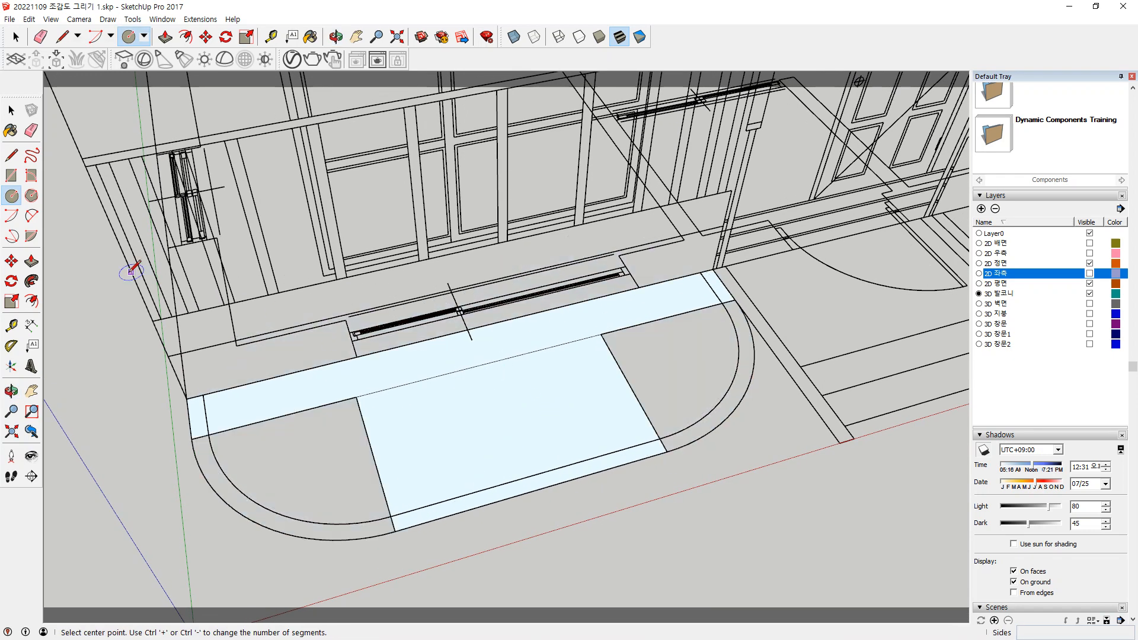
Draw 1000 mm radius quarter-circle arcs at both rounded balcony corners, centred on the middle face's two rear corners
click(31, 216)
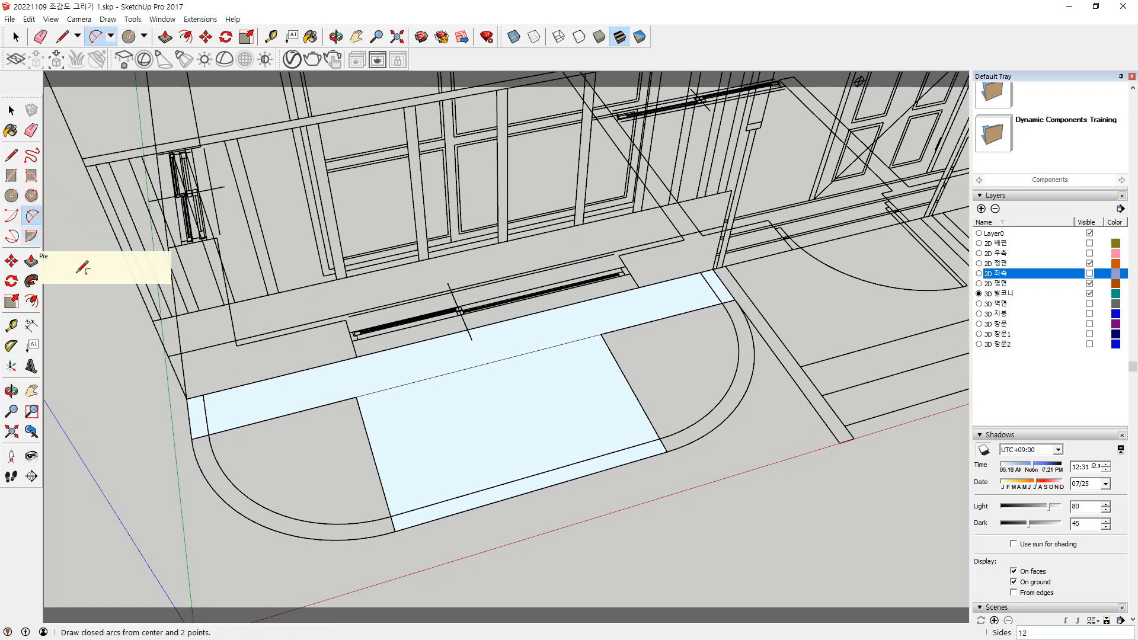
click(11, 216)
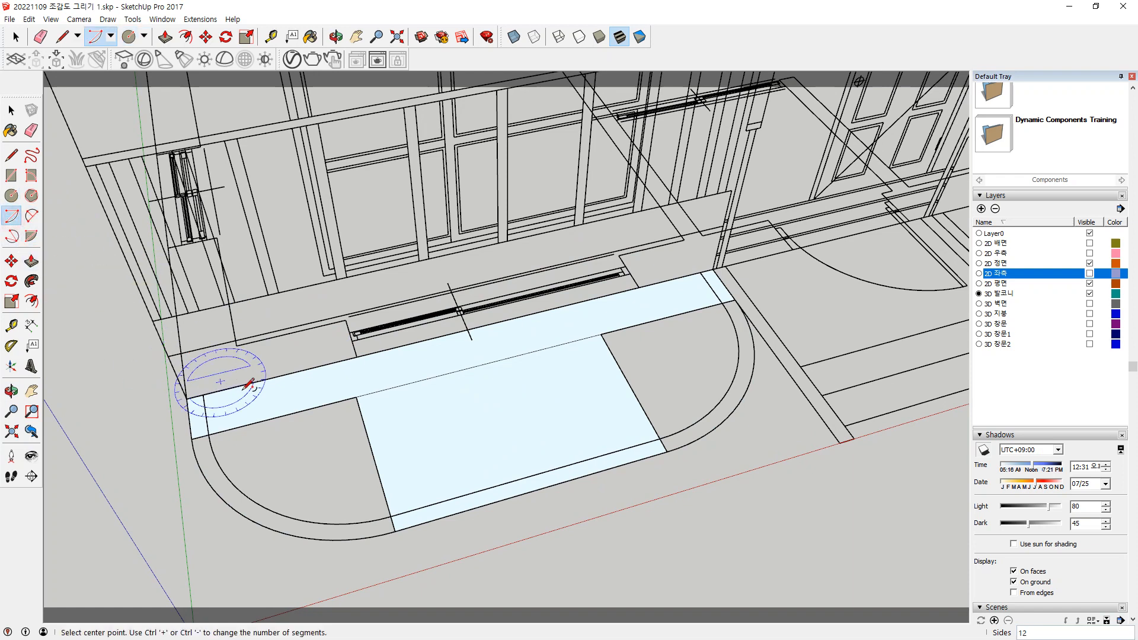
click(356, 397)
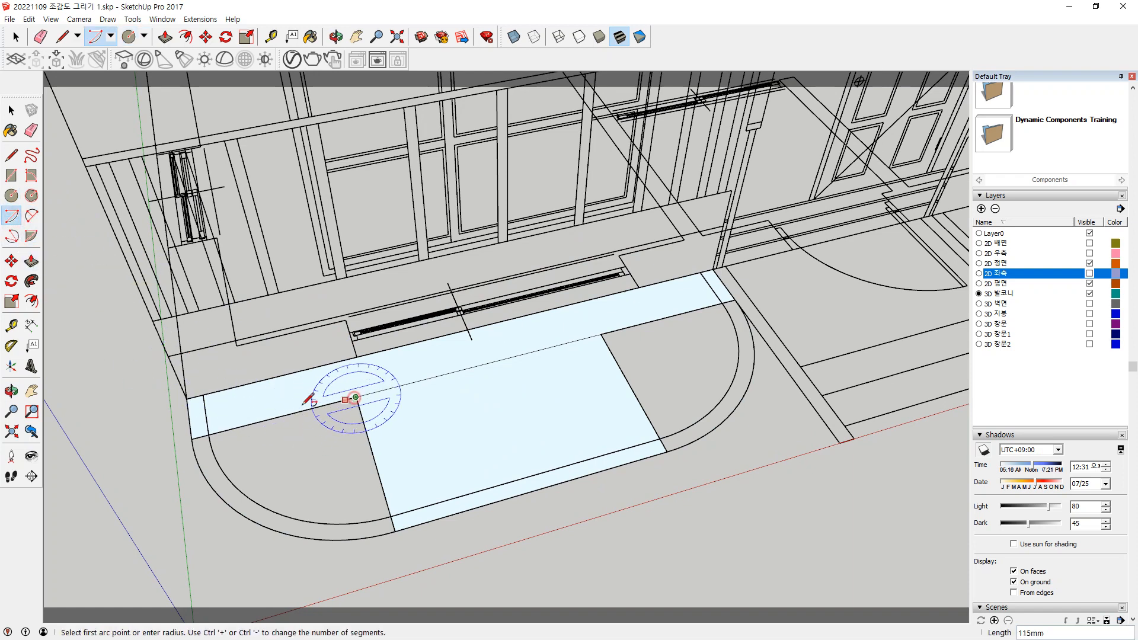
click(192, 439)
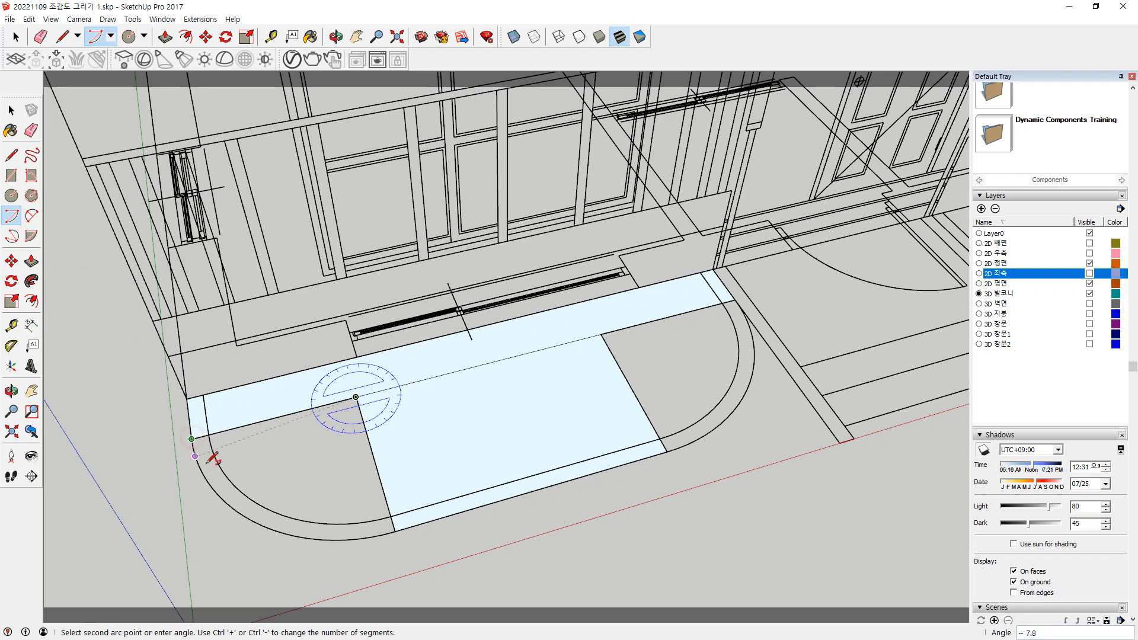
click(396, 531)
click(601, 334)
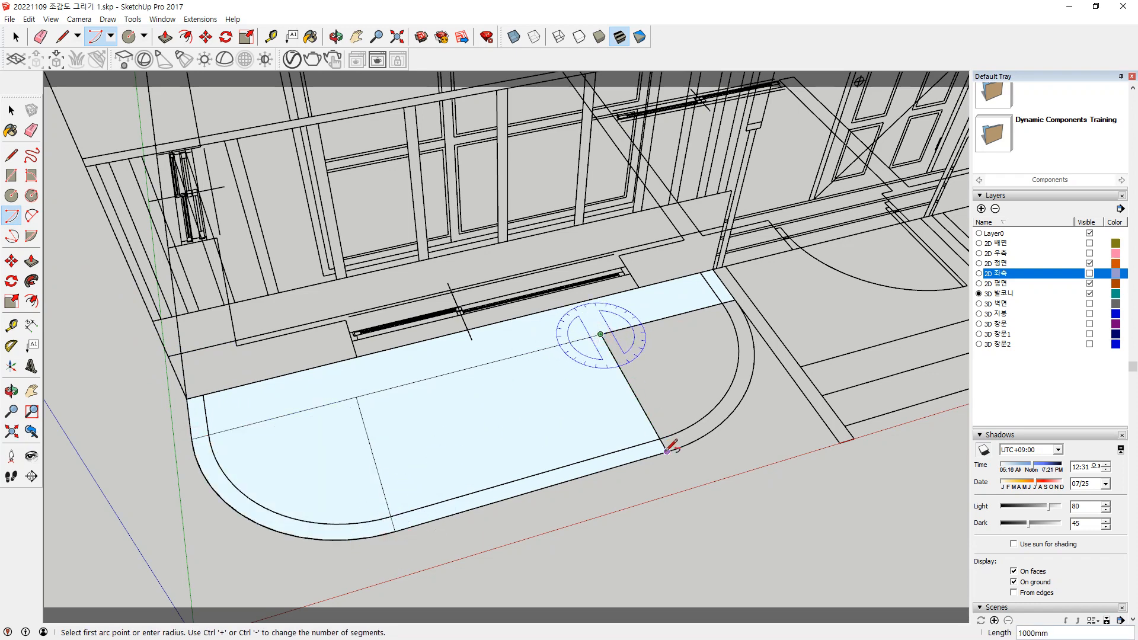
click(667, 452)
click(735, 300)
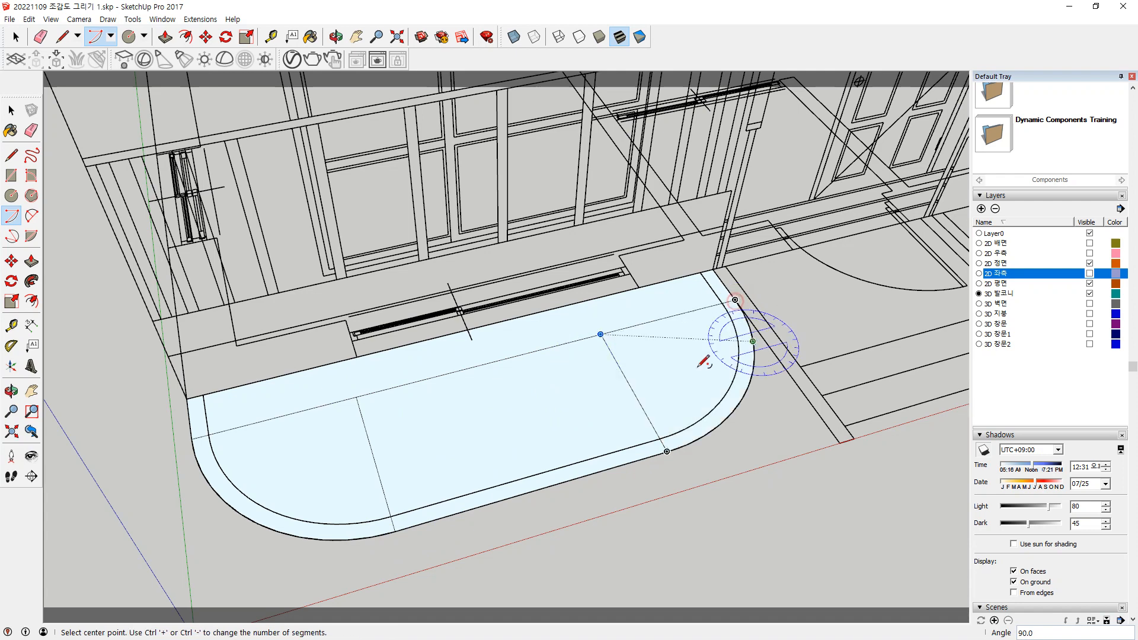
Erase the inner dividing lines so the traced balcony outline becomes a single face
key(e)
mouse_move(630, 315)
mouse_down()
mouse_move(586, 387)
mouse_move(394, 381)
mouse_move(348, 394)
mouse_move(371, 412)
mouse_move(367, 473)
mouse_up()
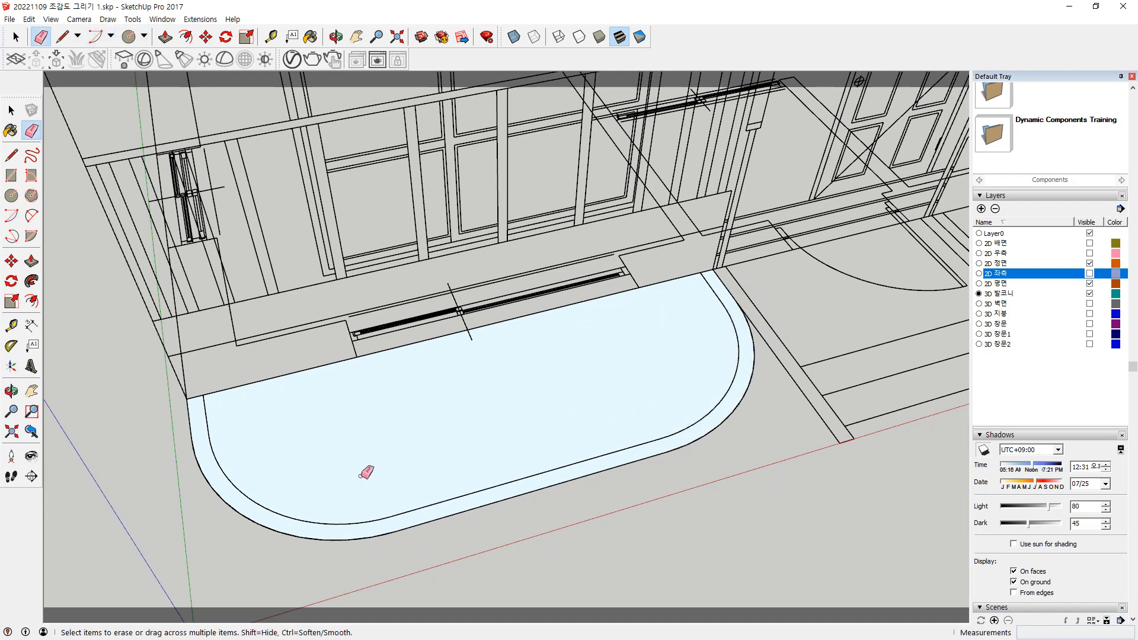
mouse_move(366, 472)
middle_down()
mouse_move(427, 471)
mouse_move(254, 388)
middle_up()
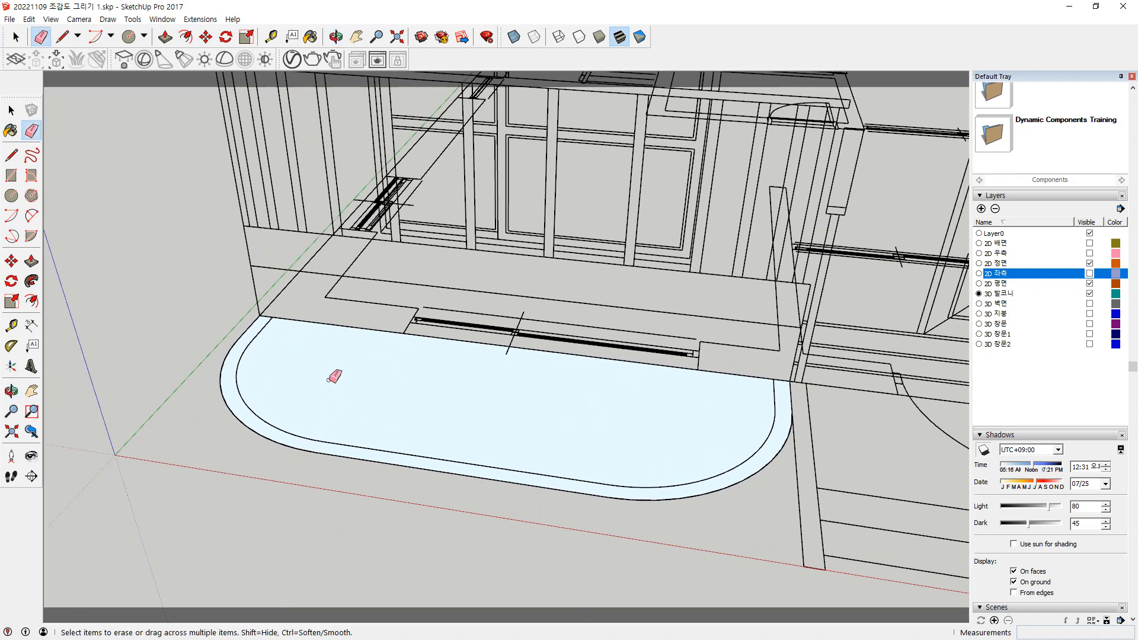
scroll(339, 351, up, 1)
scroll(392, 405, down, 1)
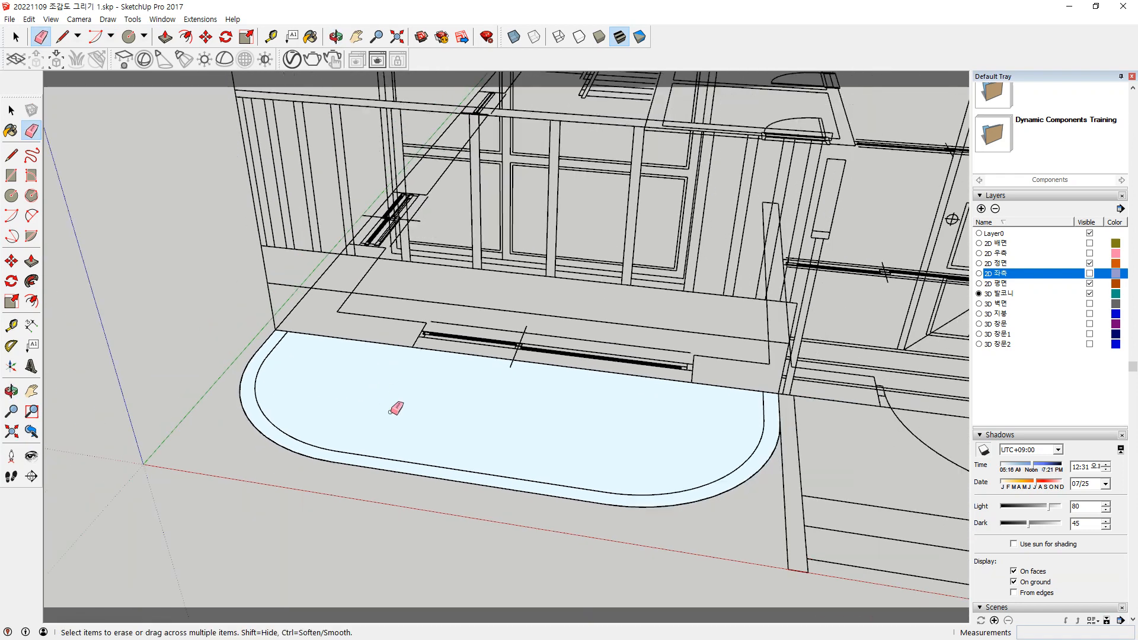
Try offsetting the balcony face's entire outline inward by about 354 mm, including the wall edge, and undo it
key(space)
click(440, 391)
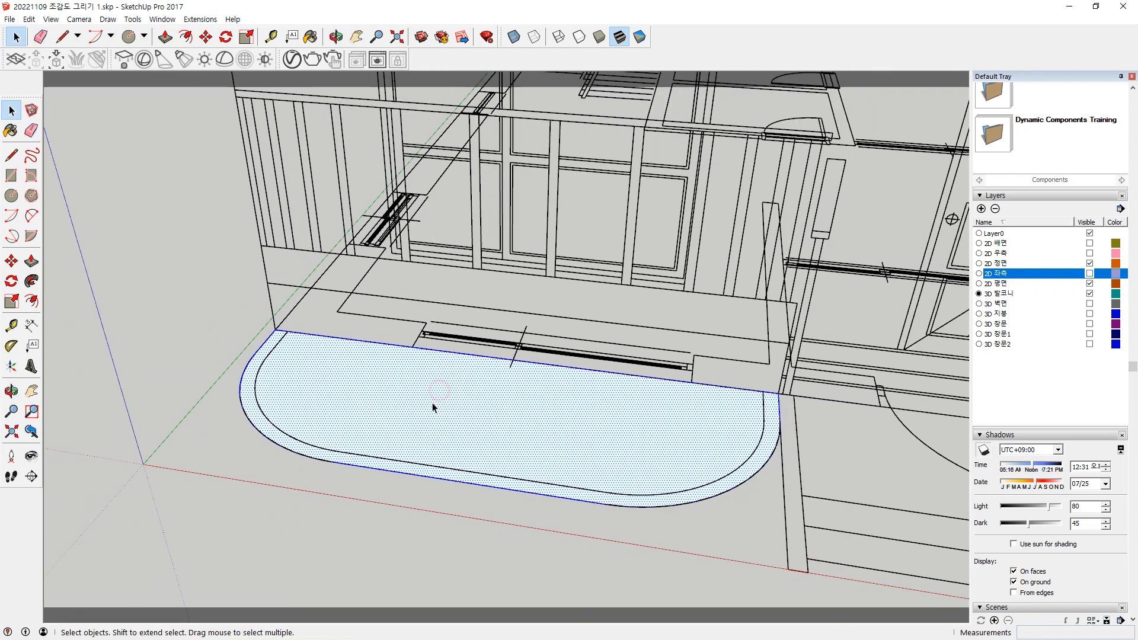
middle_drag(433, 408, 460, 593)
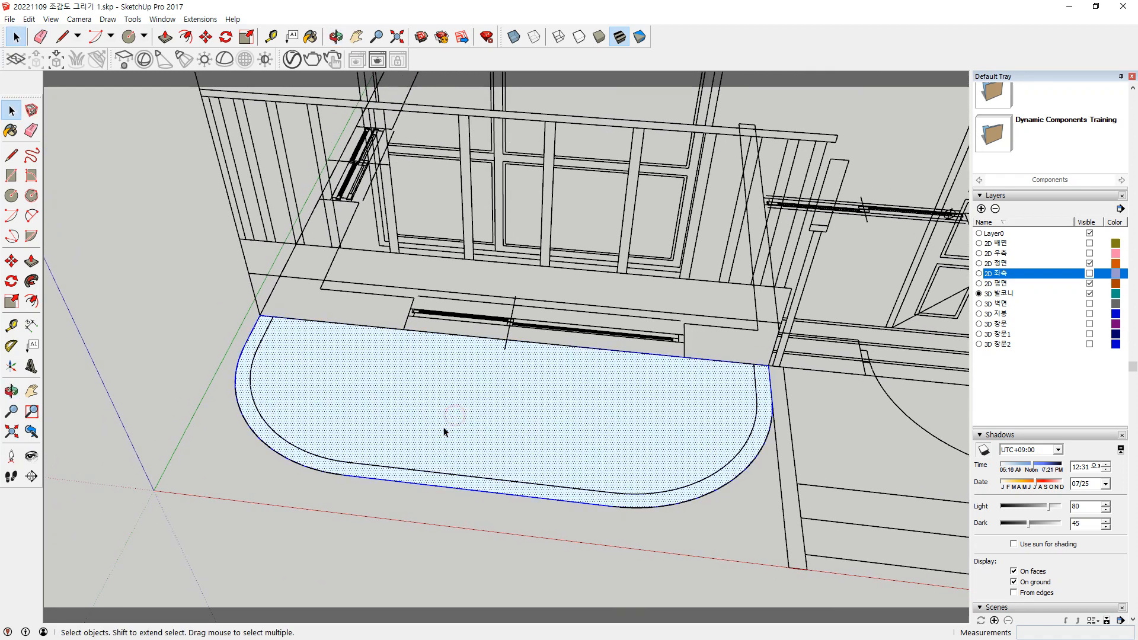
key(f)
click(415, 371)
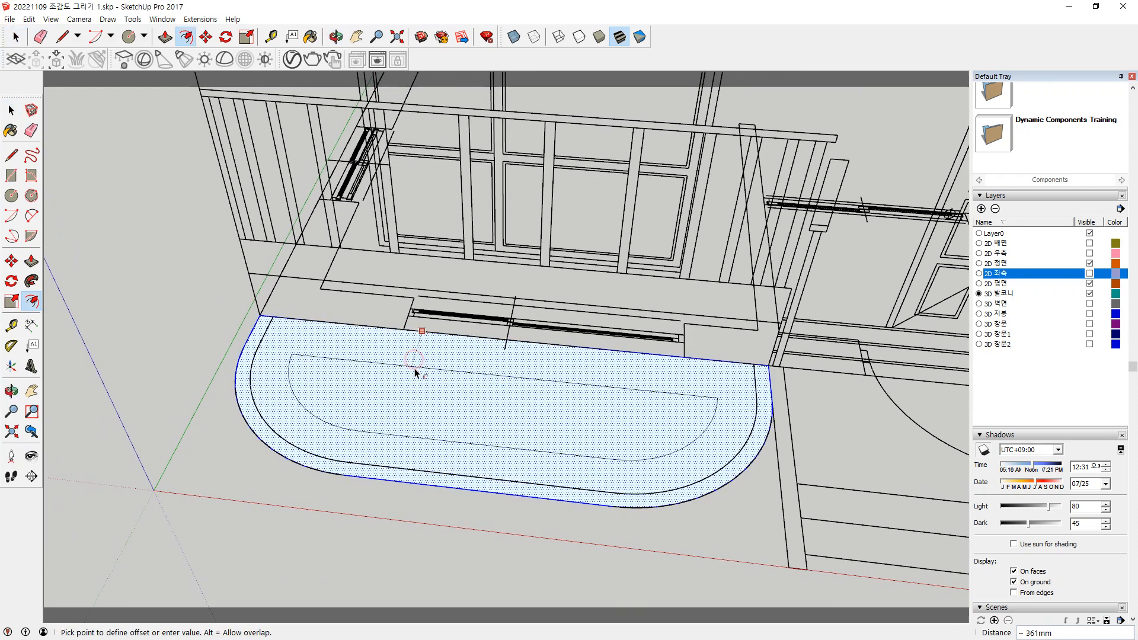
click(415, 370)
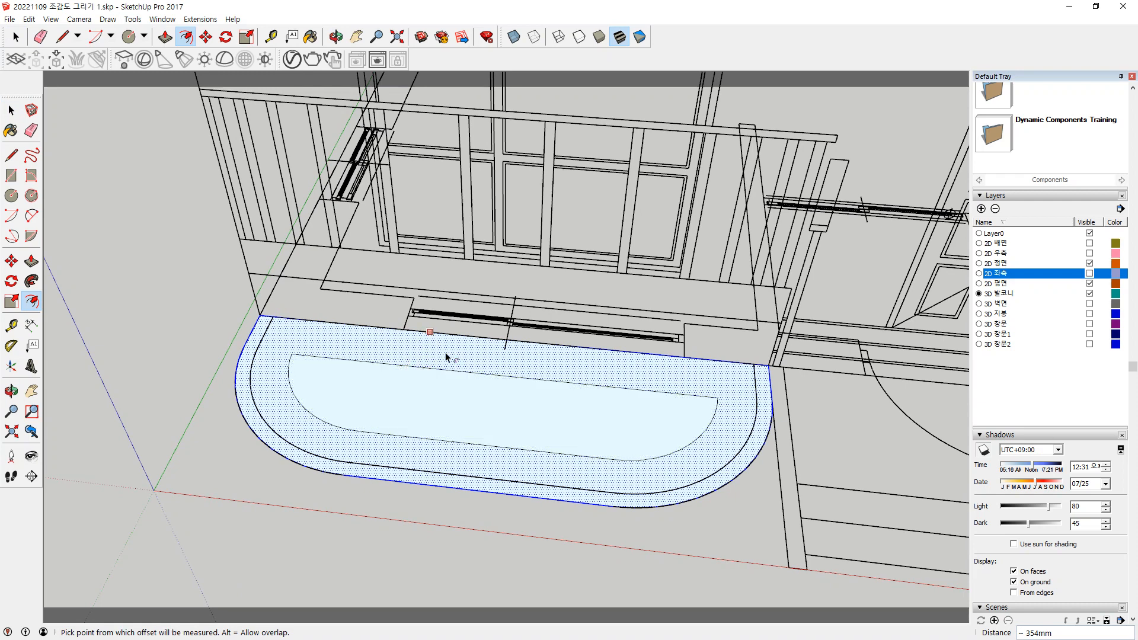
mouse_move(474, 374)
mouse_down()
mouse_move(467, 334)
mouse_move(475, 374)
mouse_up()
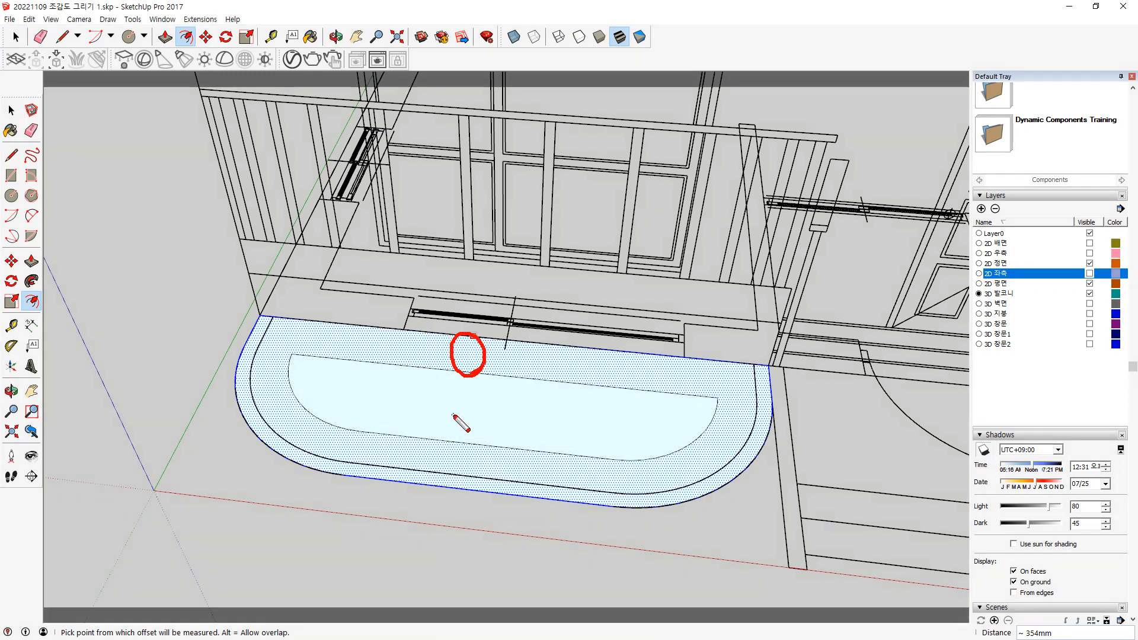
key(Escape)
key(ctrl+z)
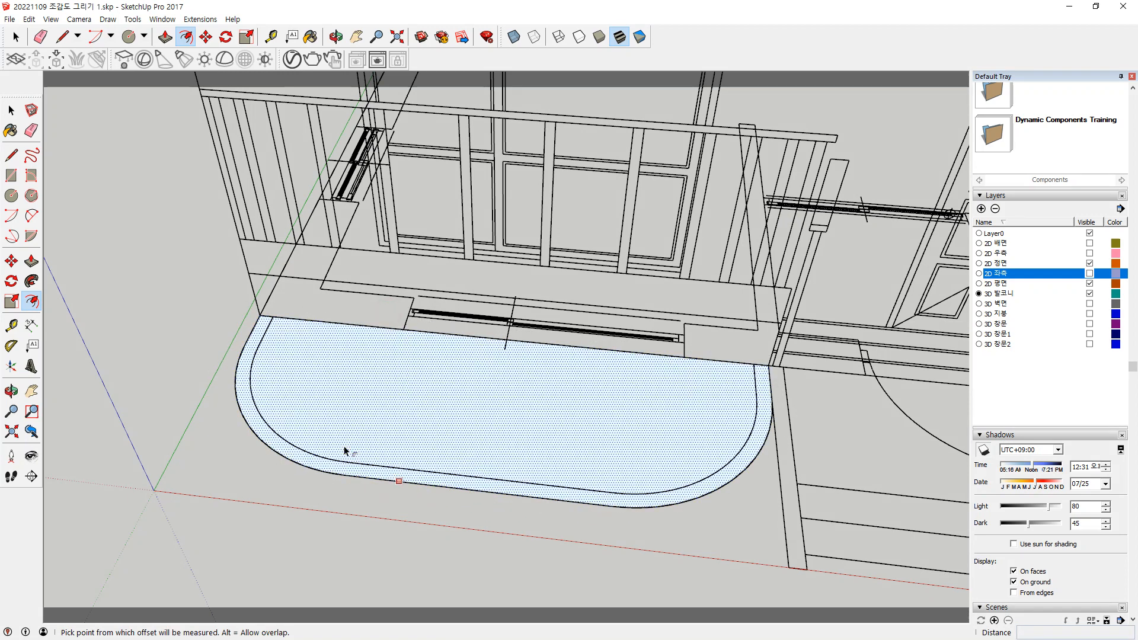
key(space)
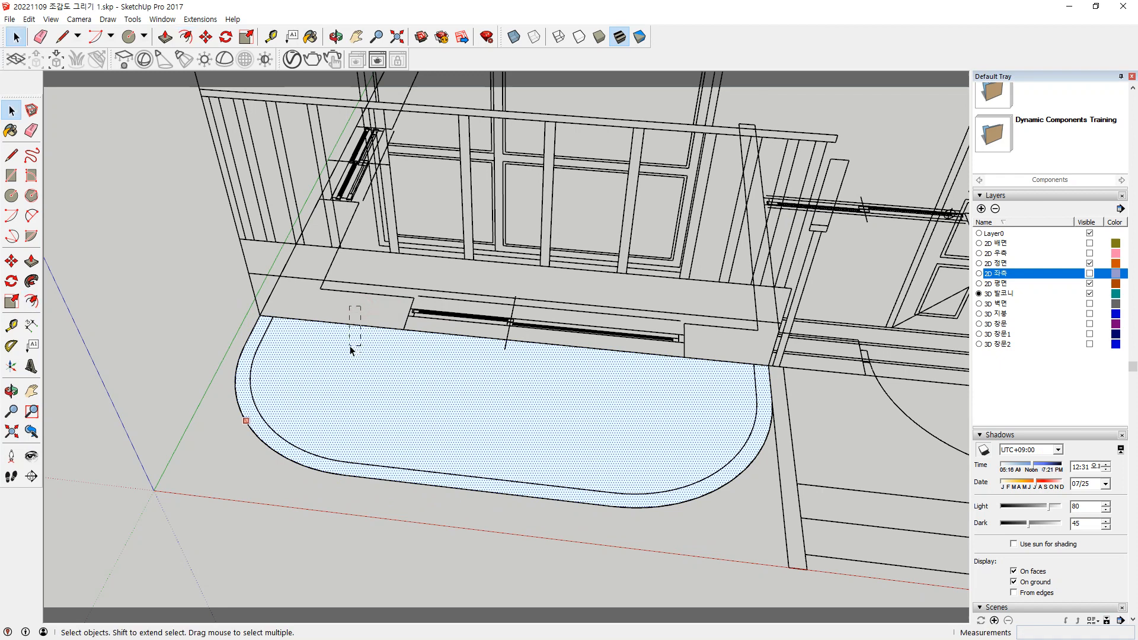
click(263, 491)
key(f)
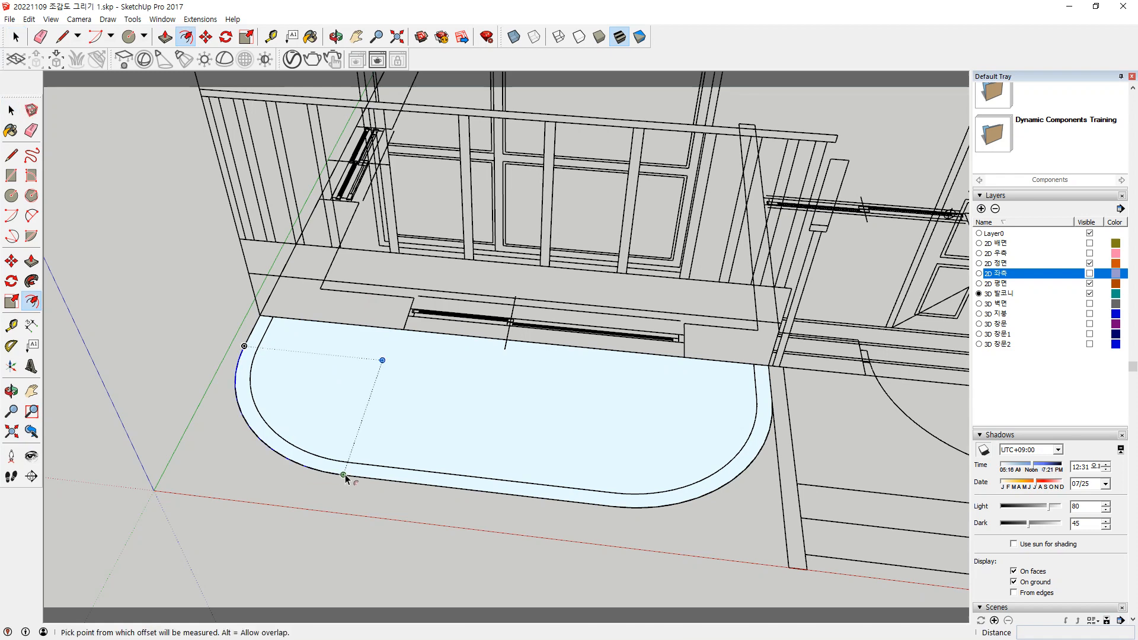
click(343, 475)
key(space)
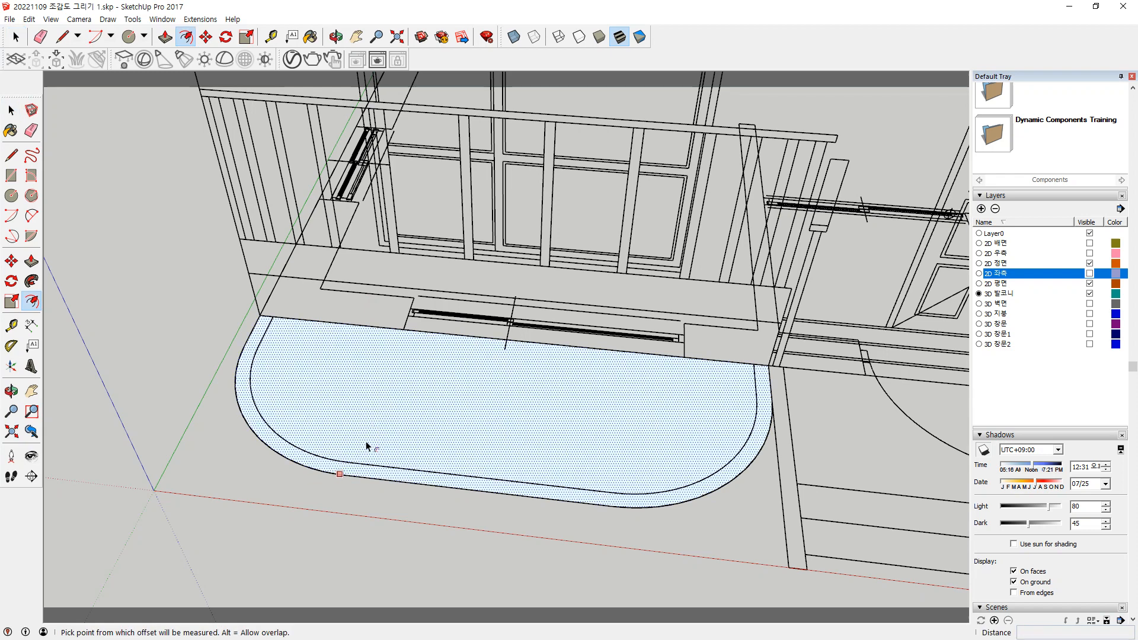
Offset the balcony face's outer edges 100 mm inward, leaving out the straight edge along the wall
click(412, 415)
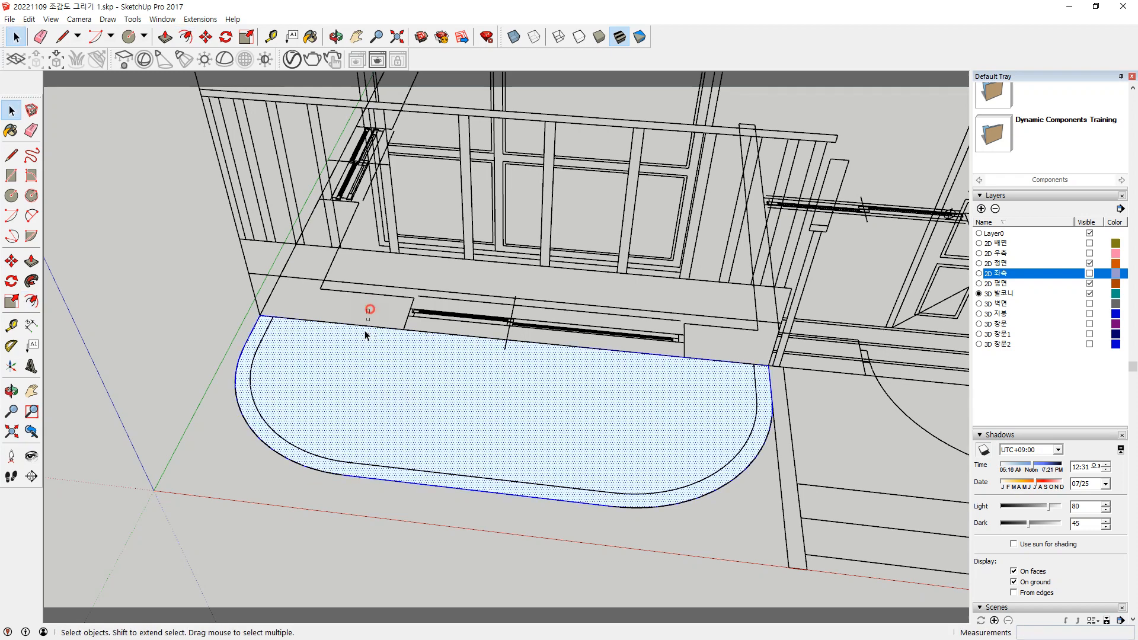
key(f)
click(429, 485)
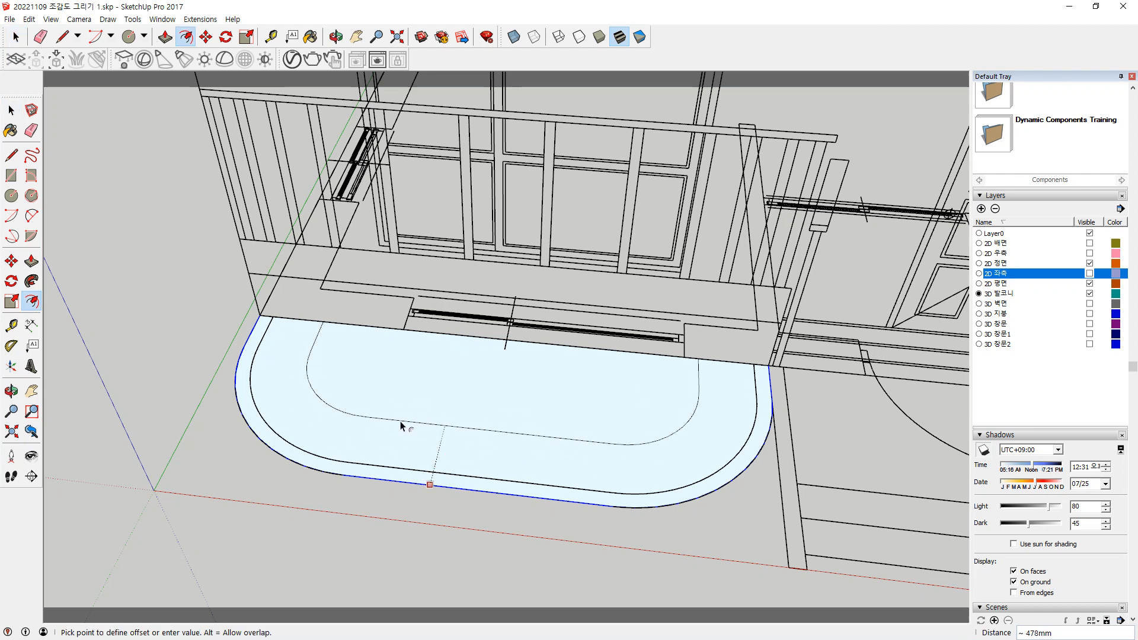
text(100)
key(Return)
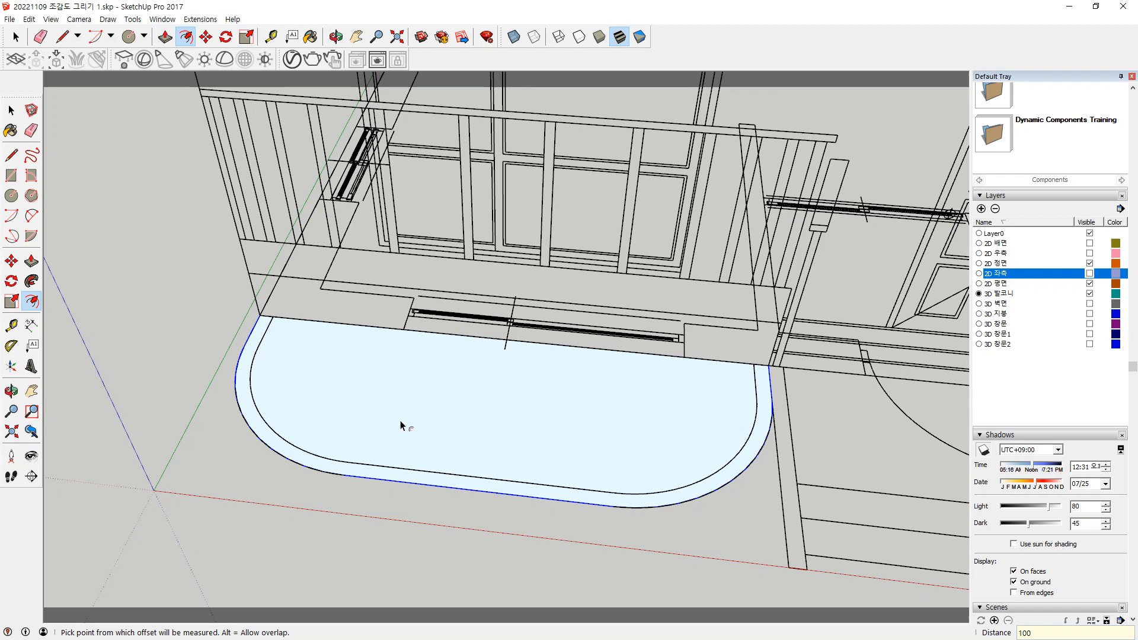
Extrude the whole balcony face upward by 300 mm
key(p)
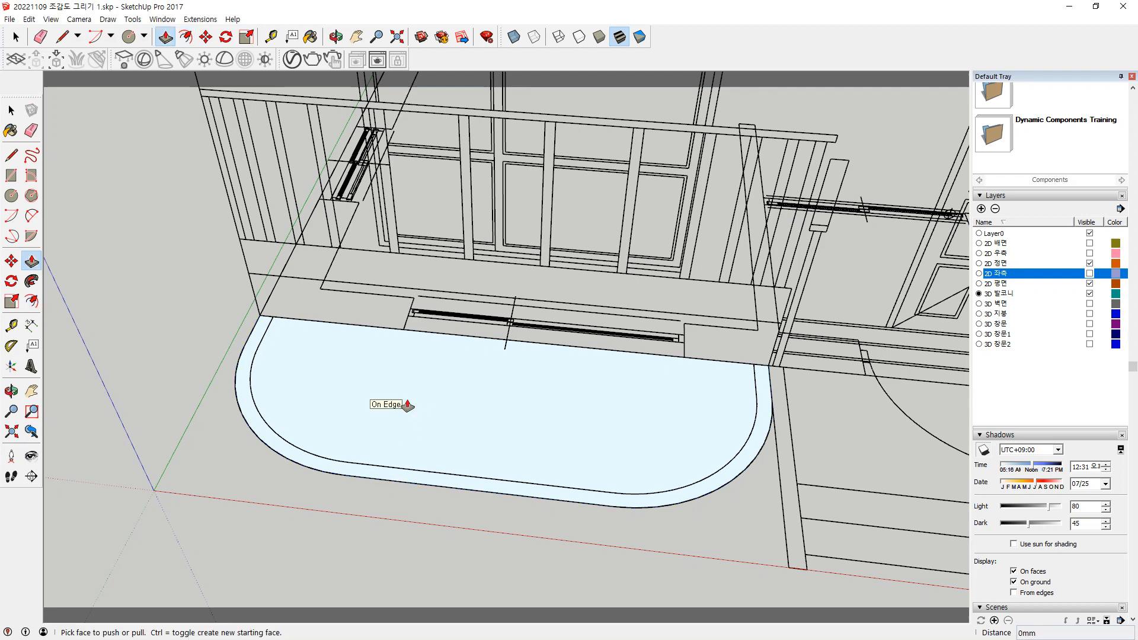
click(395, 414)
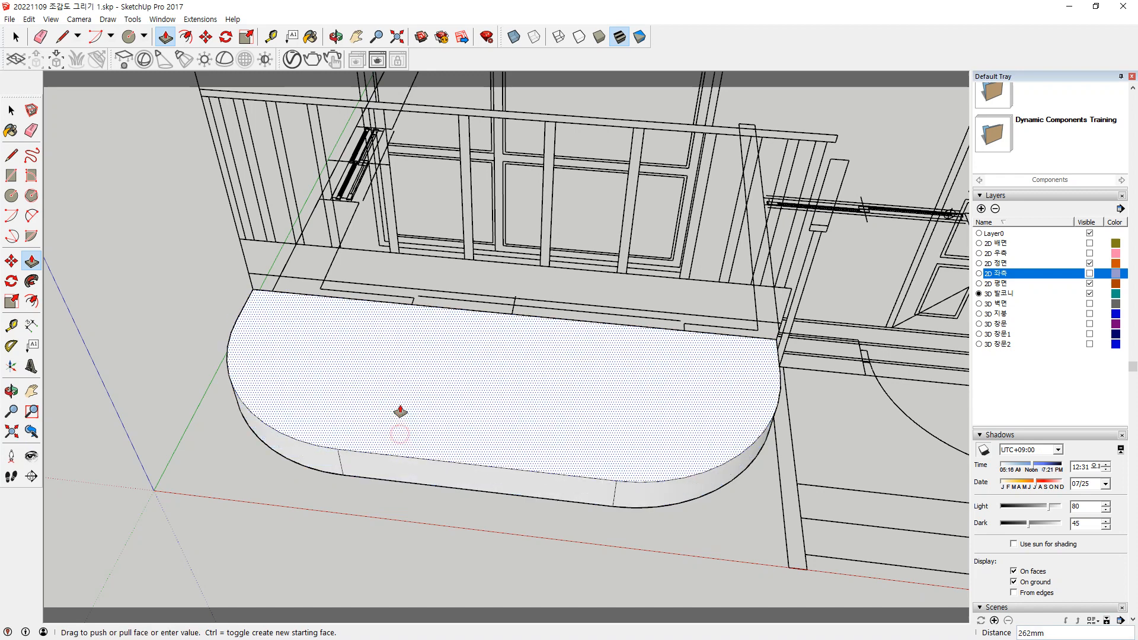
text(300)
key(Return)
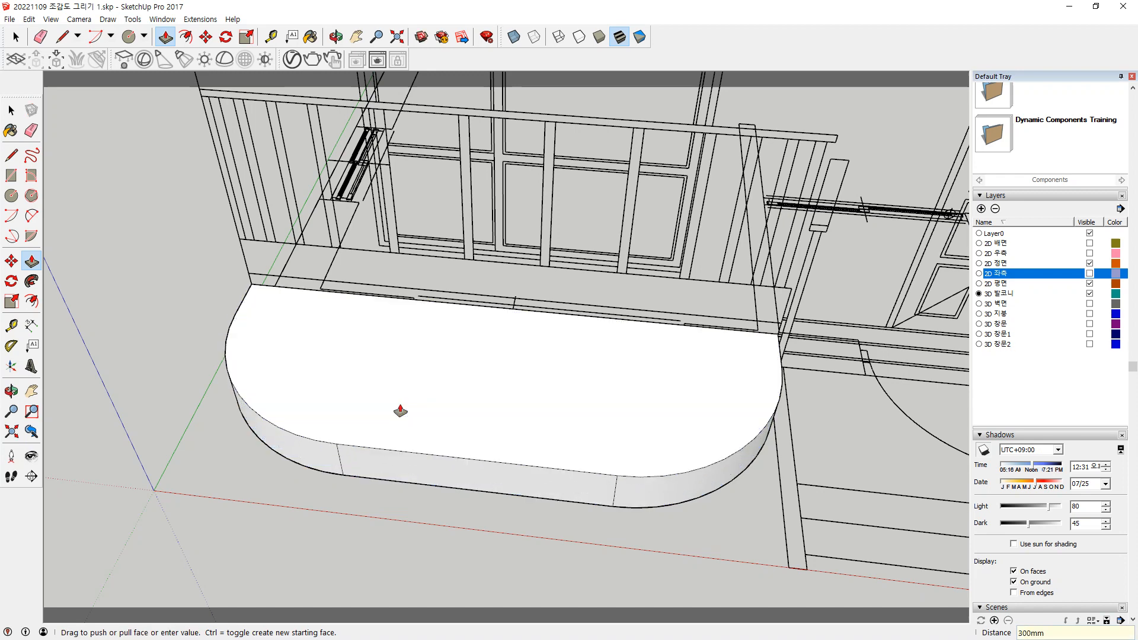
Offset the outer edges of the balcony's top face 100 mm inward, excluding the edge along the wall
key(space)
click(381, 336)
scroll(336, 315, up, 2)
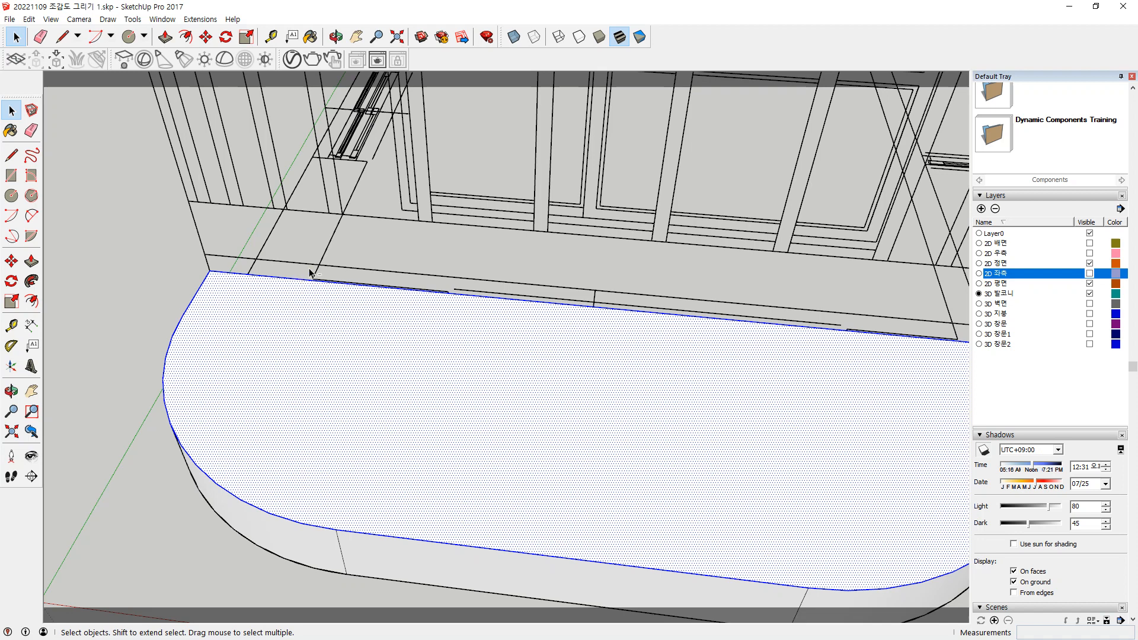
shift+click(304, 311)
key(f)
click(286, 518)
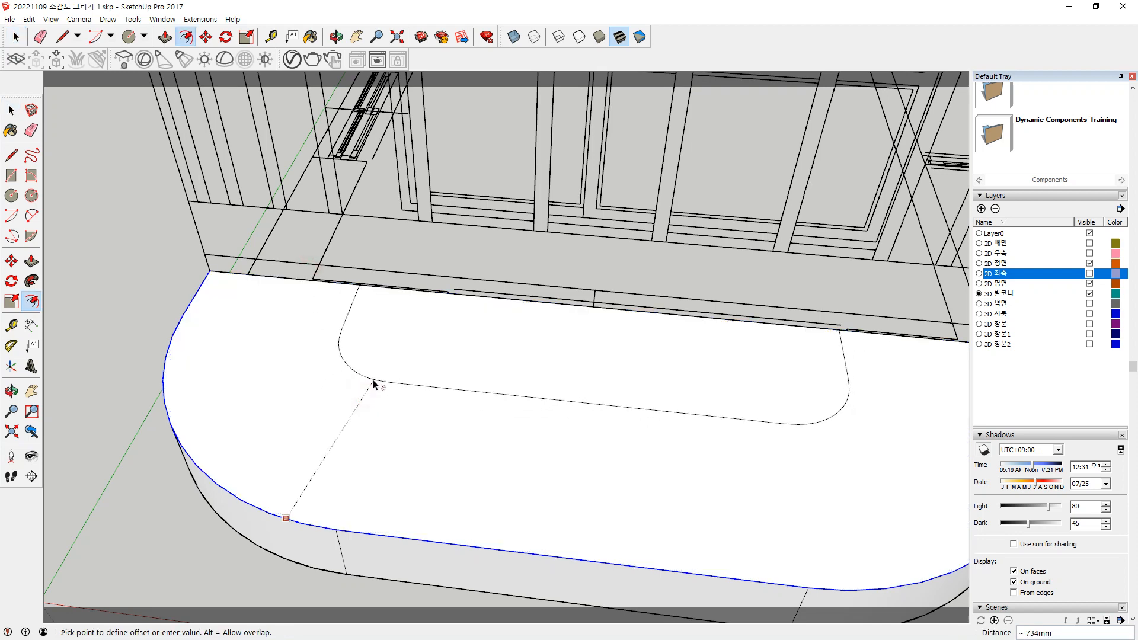
text(100)
key(Return)
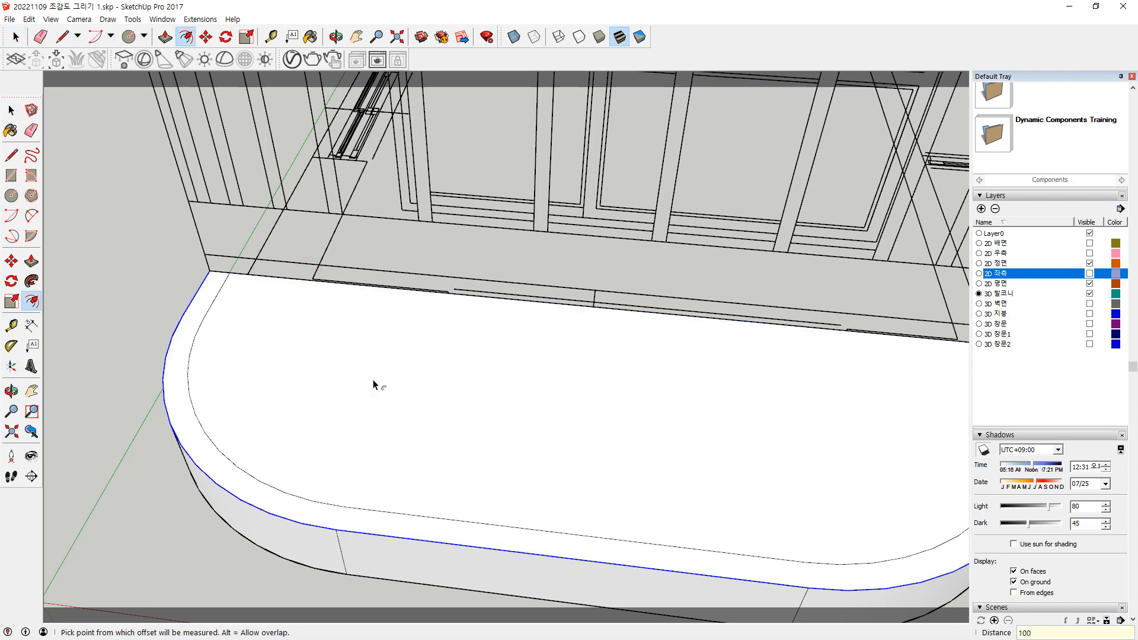
Push the top face's inner area down 100 mm to leave a raised rim
key(p)
click(383, 356)
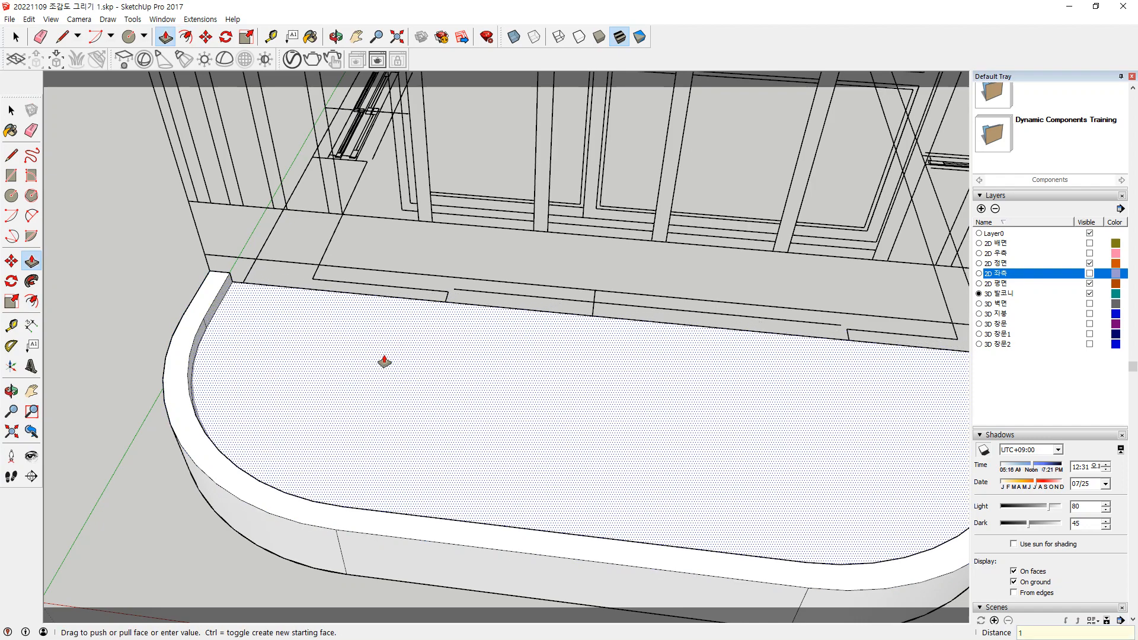
text(100)
key(Return)
Offset the outer edges of the balcony's underside 100 mm inward, excluding the edge along the wall
middle_drag(332, 356, 158, 257)
key(space)
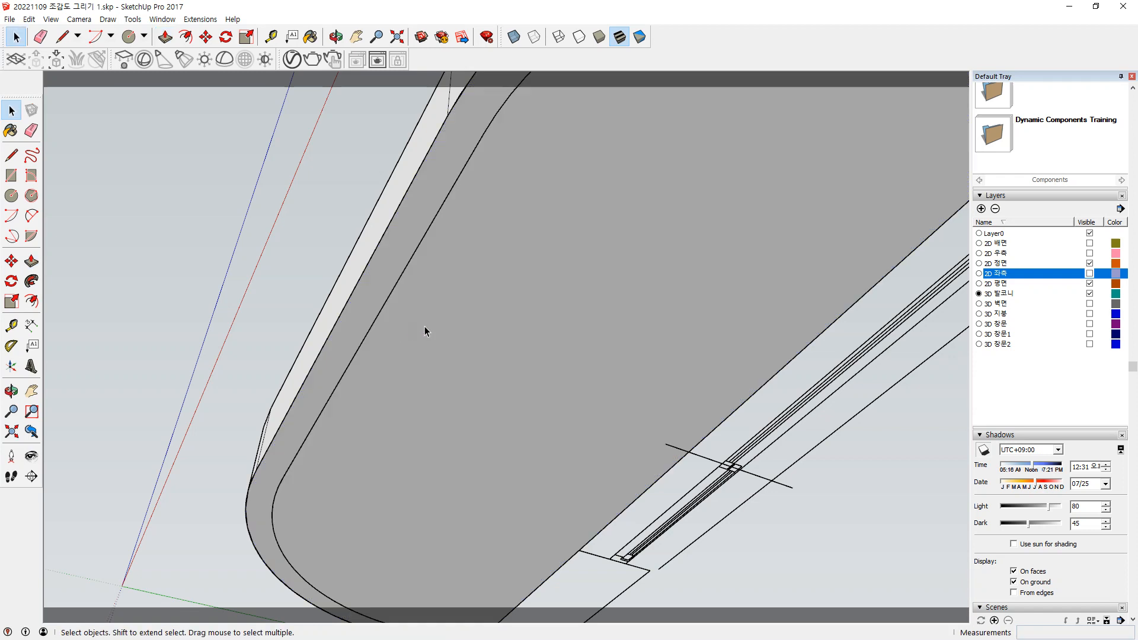
click(424, 328)
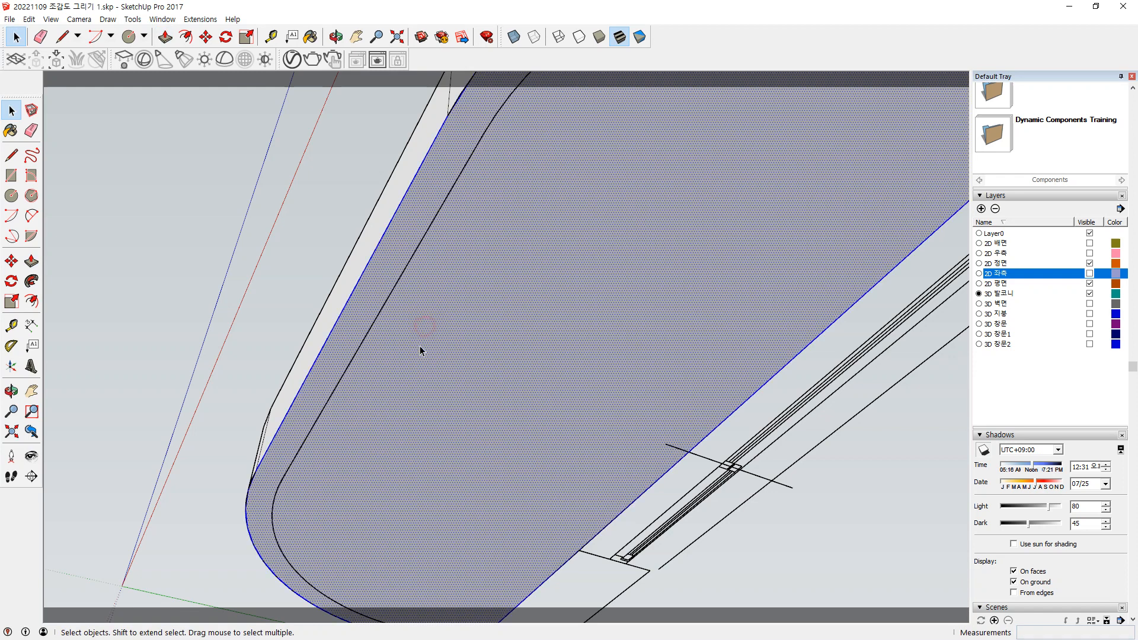
click(738, 425)
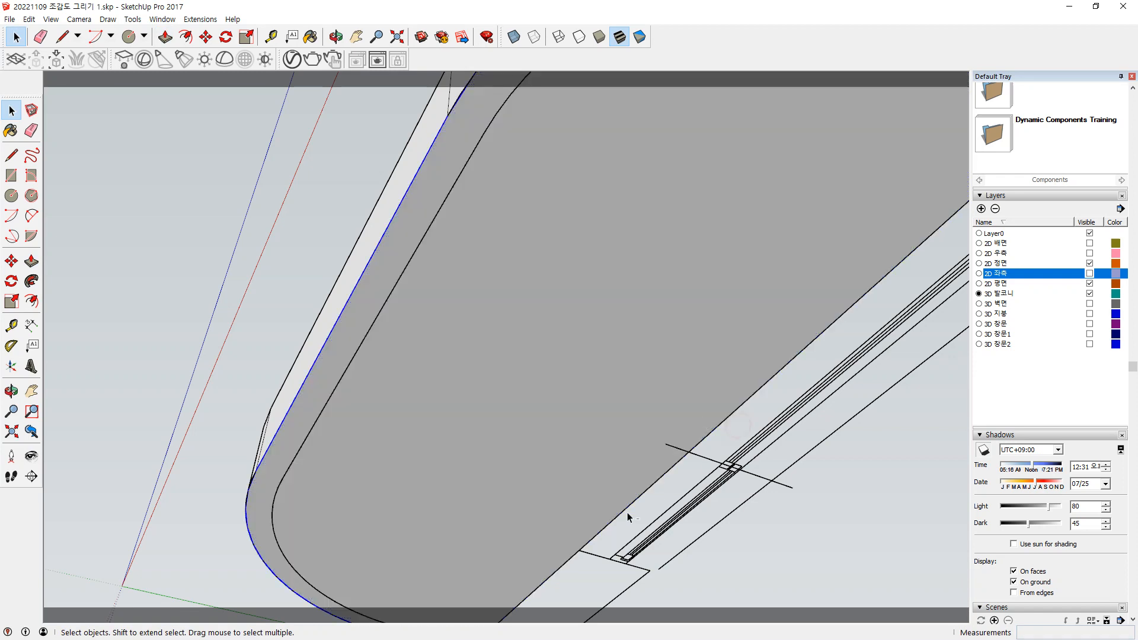
key(f)
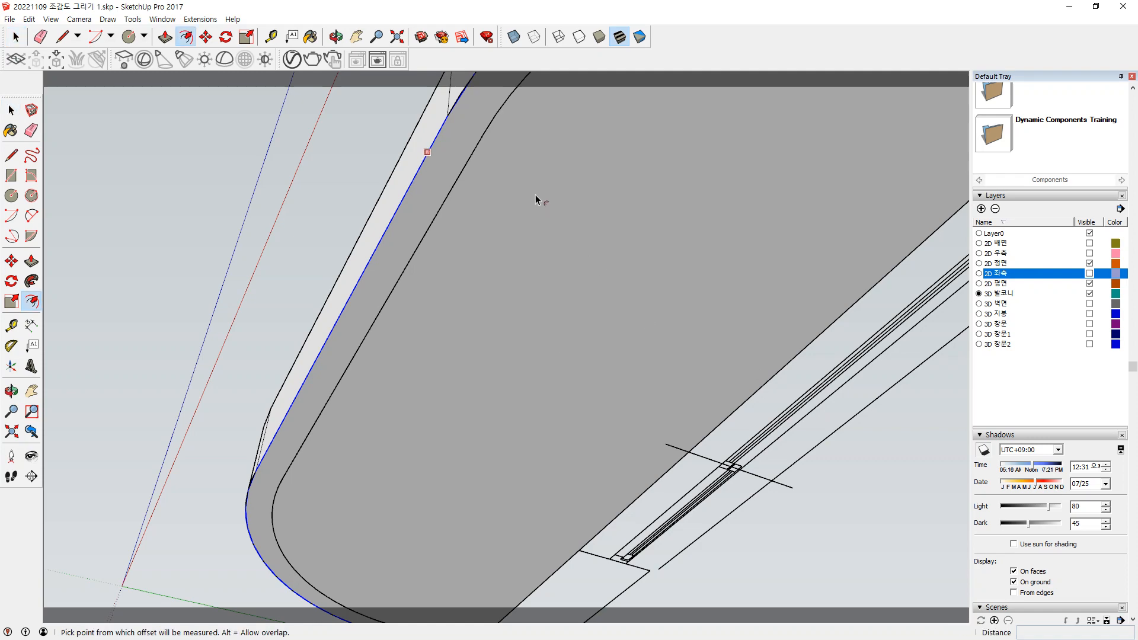
click(535, 195)
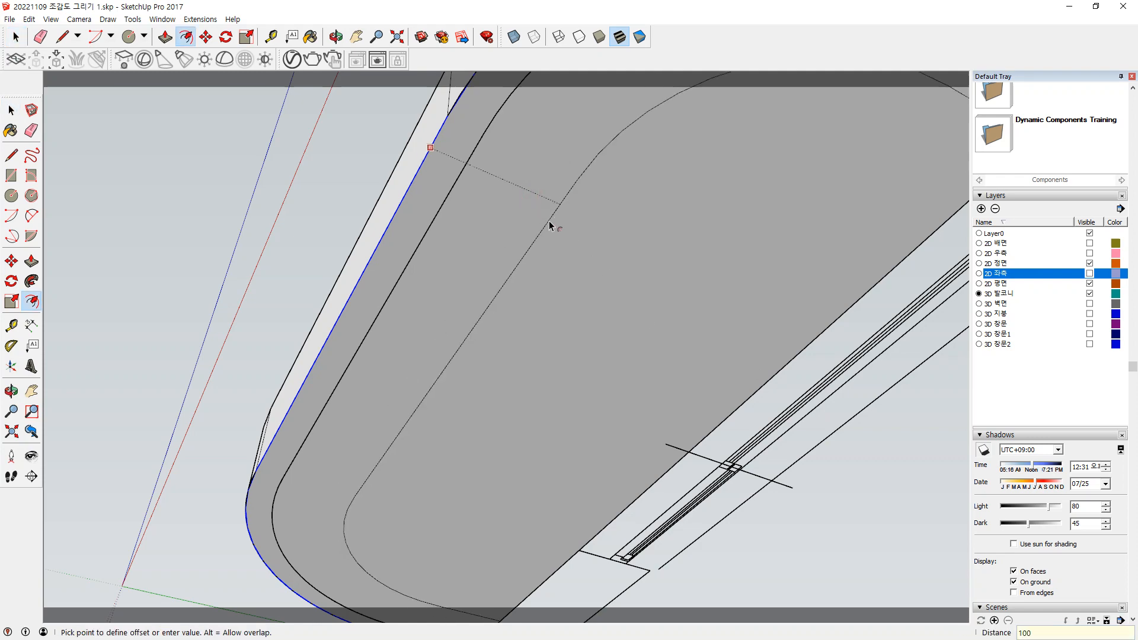
key(Return)
Push the underside's inner area 100 mm up into the balcony slab
key(p)
click(523, 373)
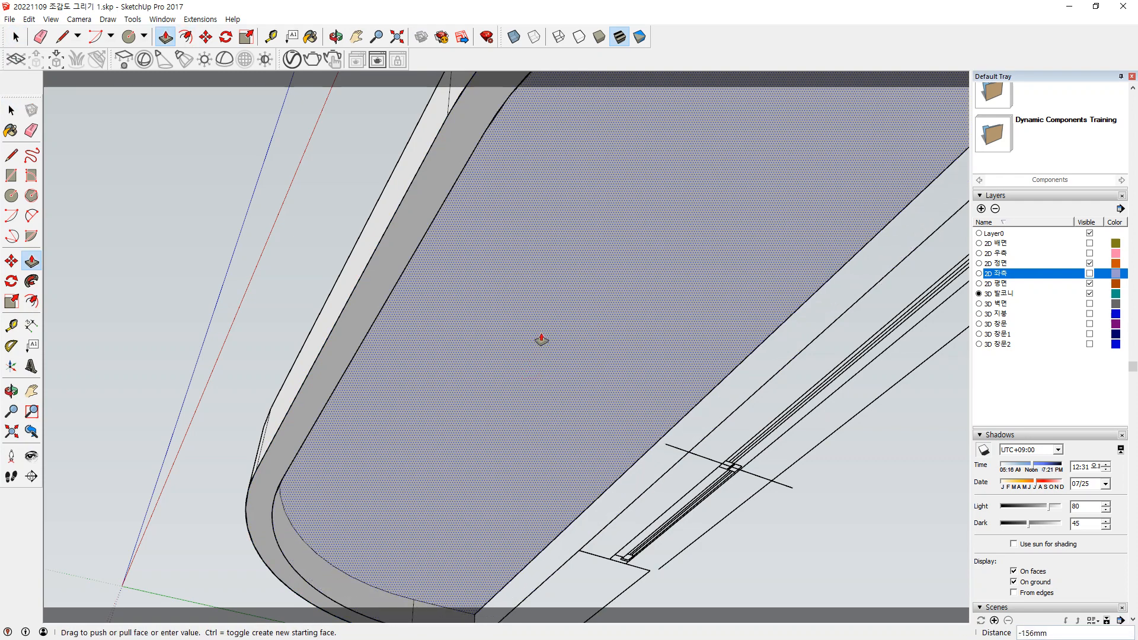
middle_drag(539, 338, 593, 318)
scroll(533, 339, up, 2)
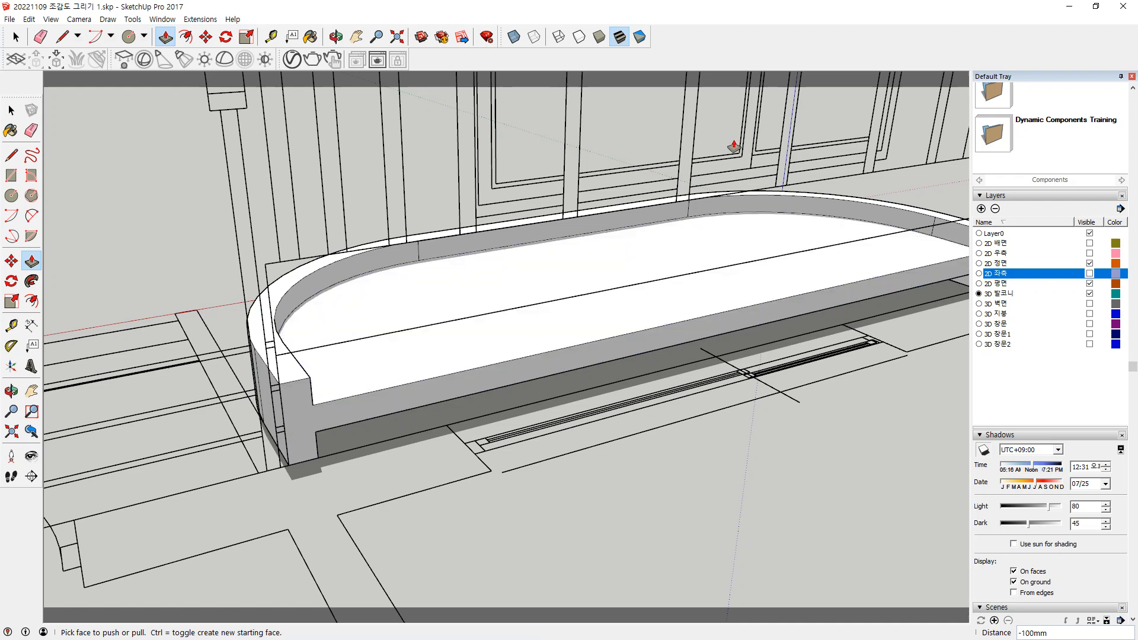
Select all the connected geometry of the finished balcony and make it a group
scroll(290, 273, down, 5)
middle_drag(232, 255, 610, 386)
key(space)
click(609, 382)
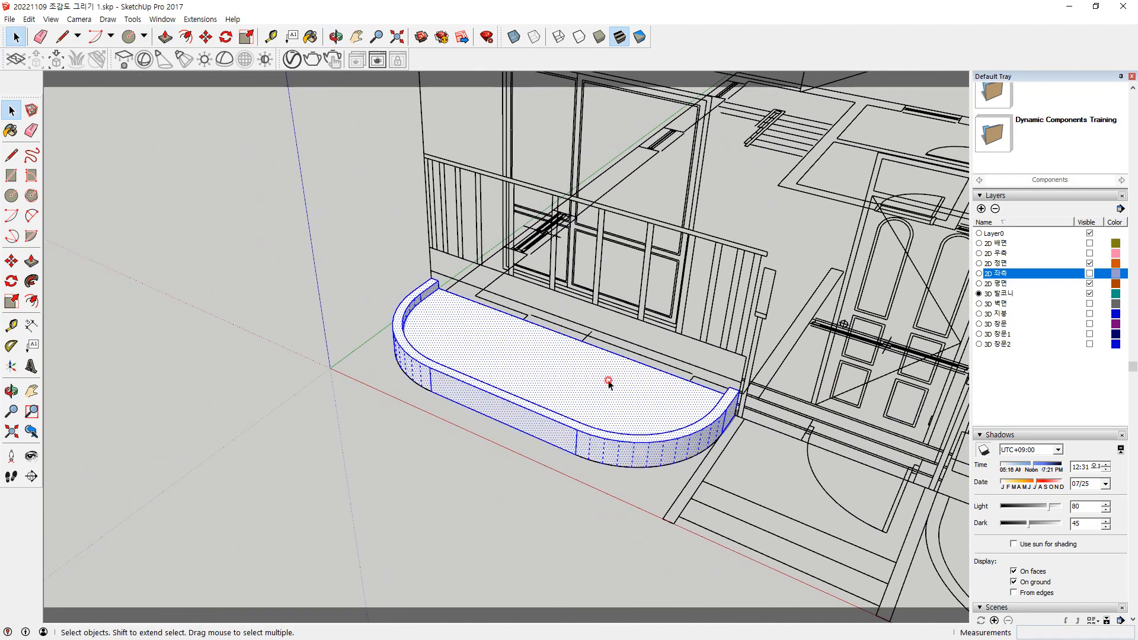
right_click(569, 369)
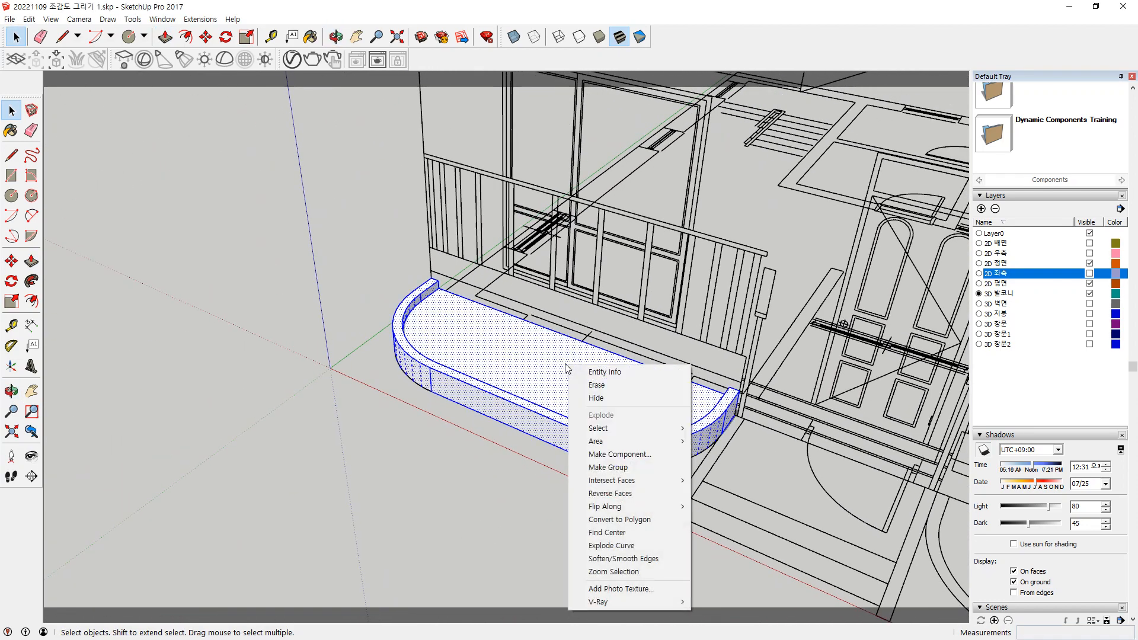
key(g)
Move the balcony group 400 mm straight up from its rear wall corner to the matching endpoint of the front elevation drawing
middle_drag(433, 279, 829, 260)
scroll(438, 361, up, 2)
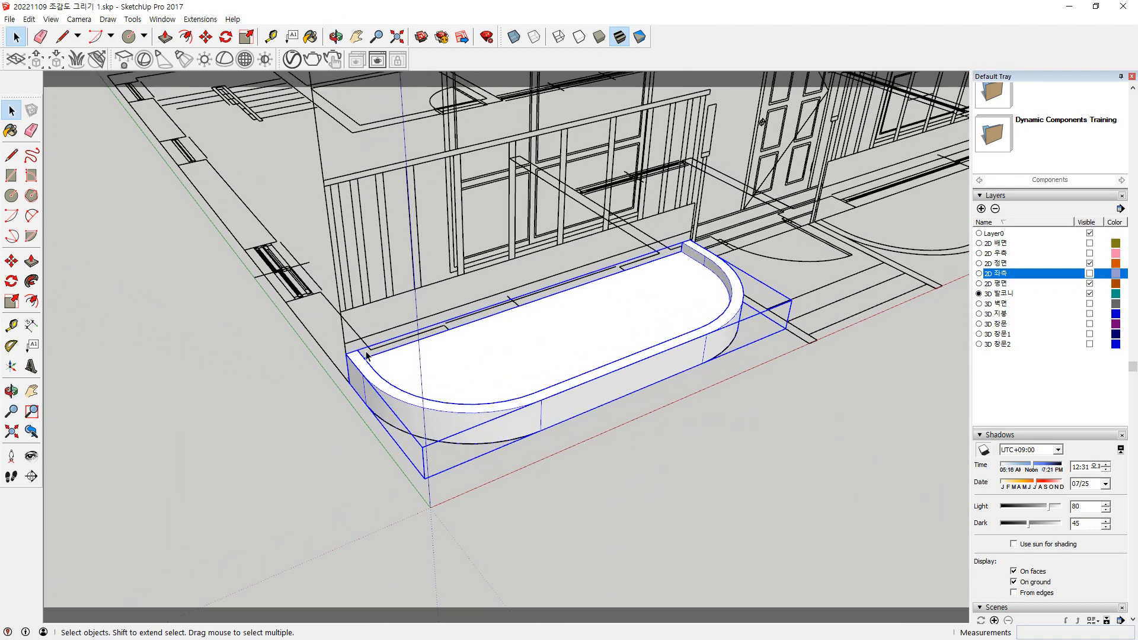
scroll(366, 356, up, 2)
key(m)
scroll(331, 346, up, 2)
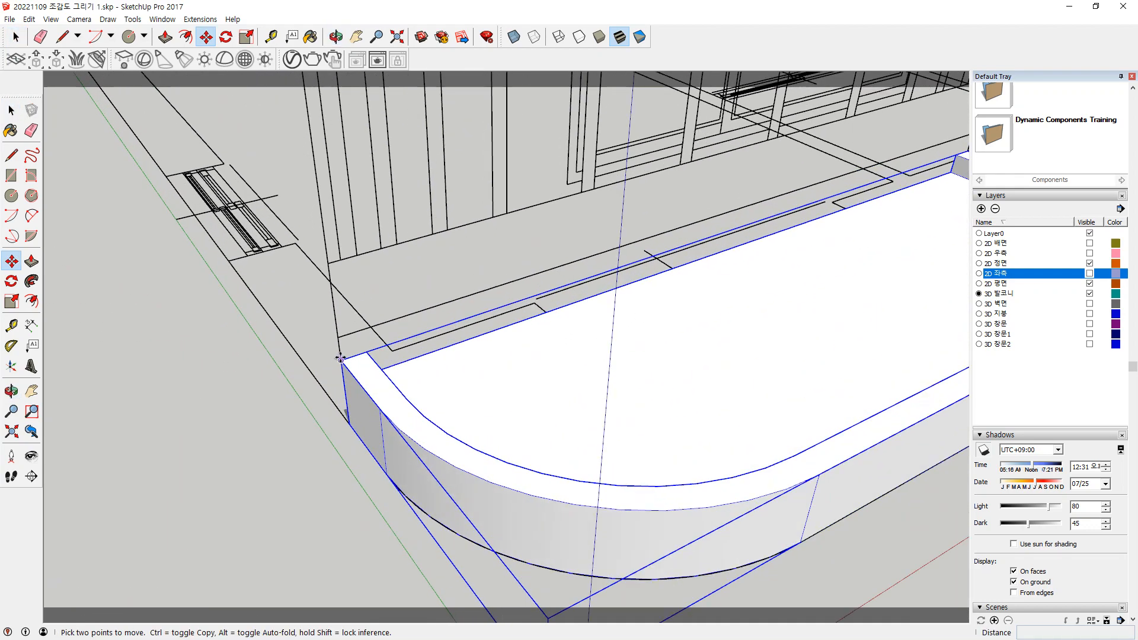
click(340, 357)
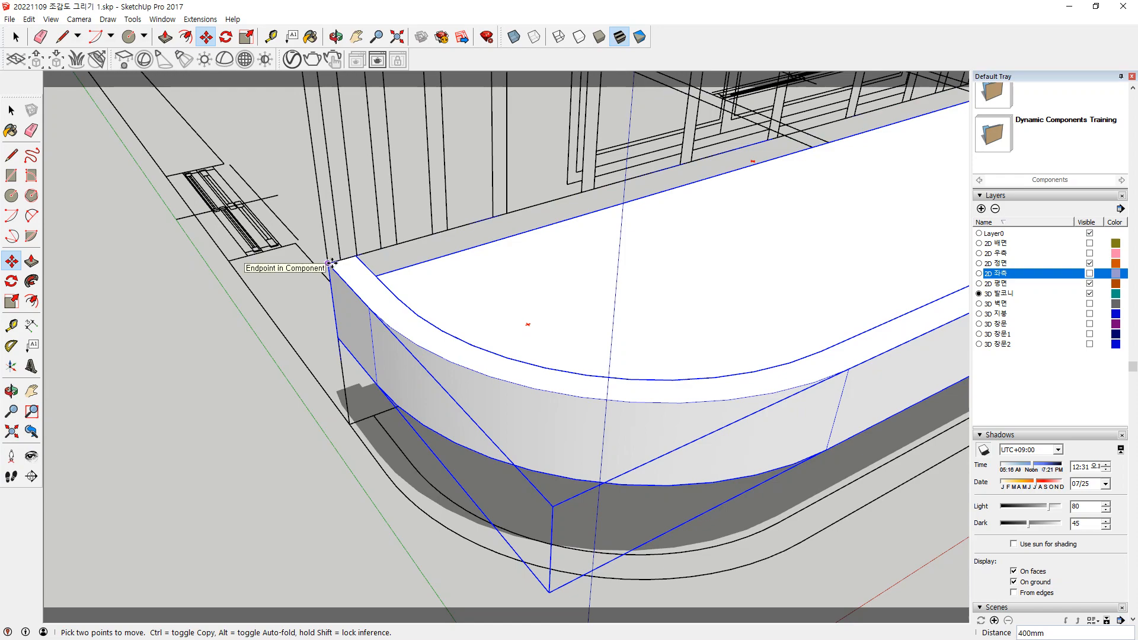
Copy the balcony group 2800 mm straight up and multiply the copy by two for the upper floors
scroll(329, 262, down, 5)
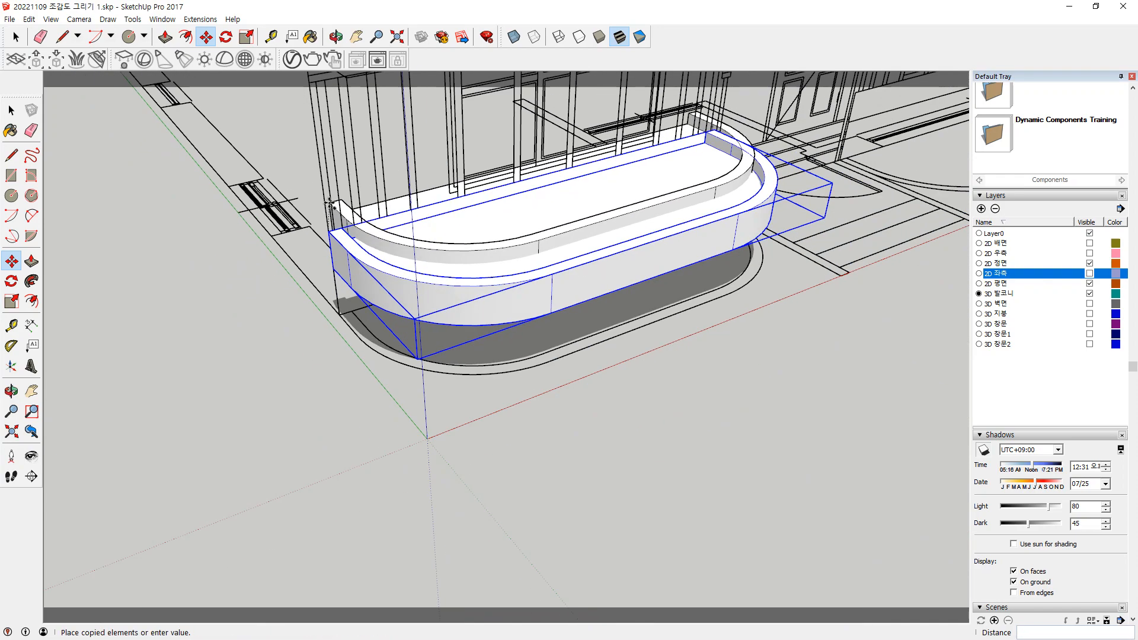
middle_drag(329, 262, 320, 564)
click(321, 564)
key(ctrl)
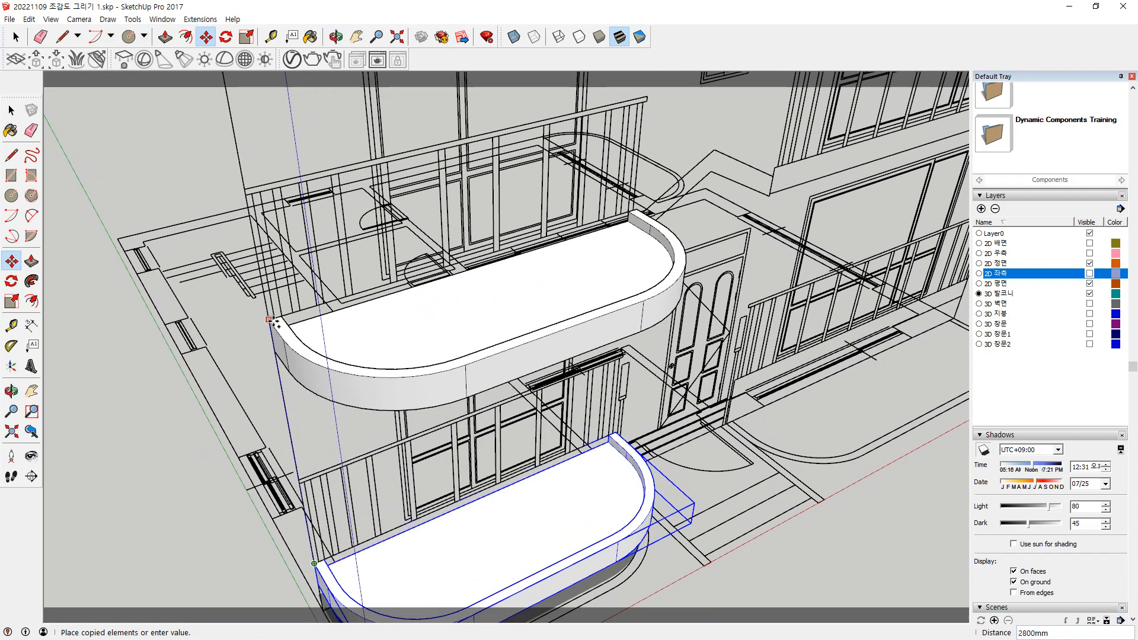
click(273, 320)
text(*2)
key(Return)
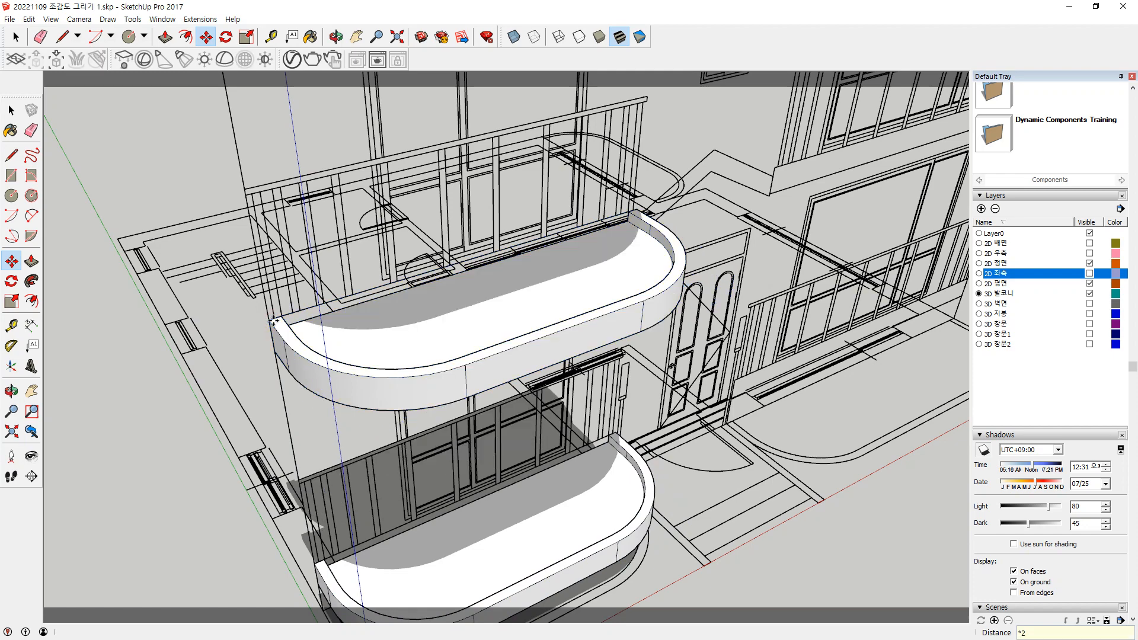
Delete the two balcony copies on the upper floors, keeping the ground-floor balcony
middle_drag(273, 320, 332, 415)
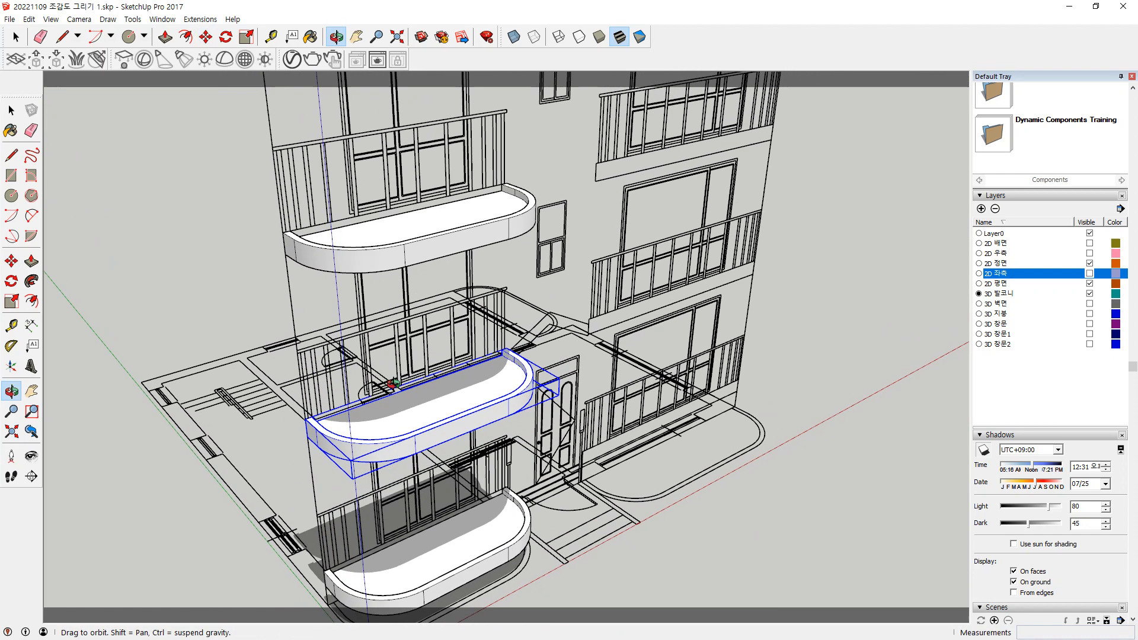
key(space)
click(386, 233)
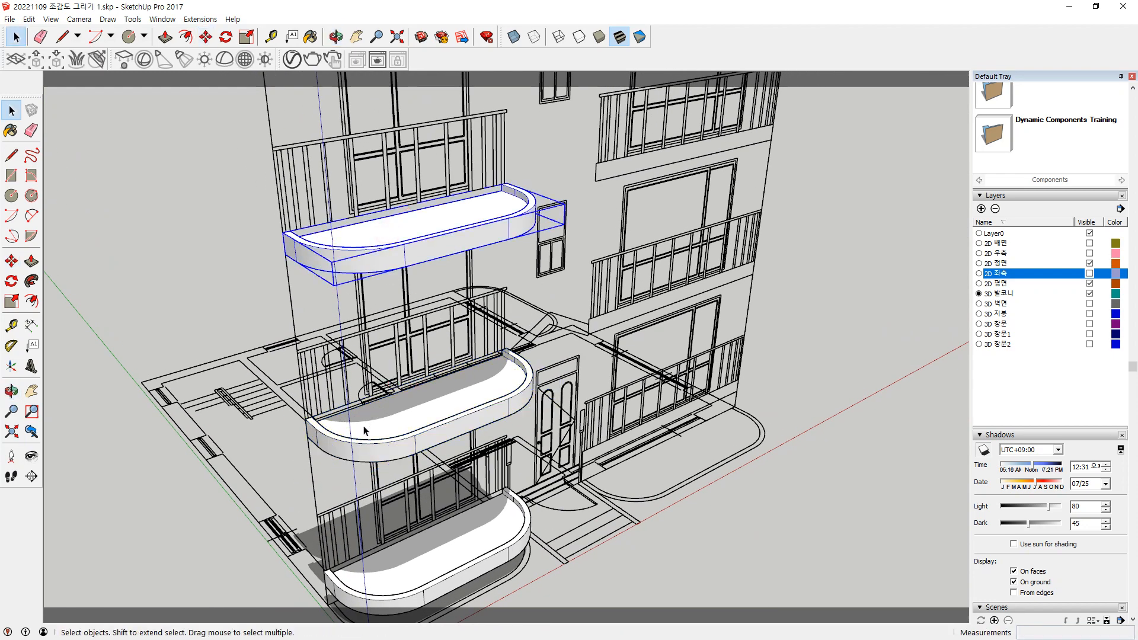
key(Delete)
click(386, 425)
key(Delete)
scroll(414, 539, up, 5)
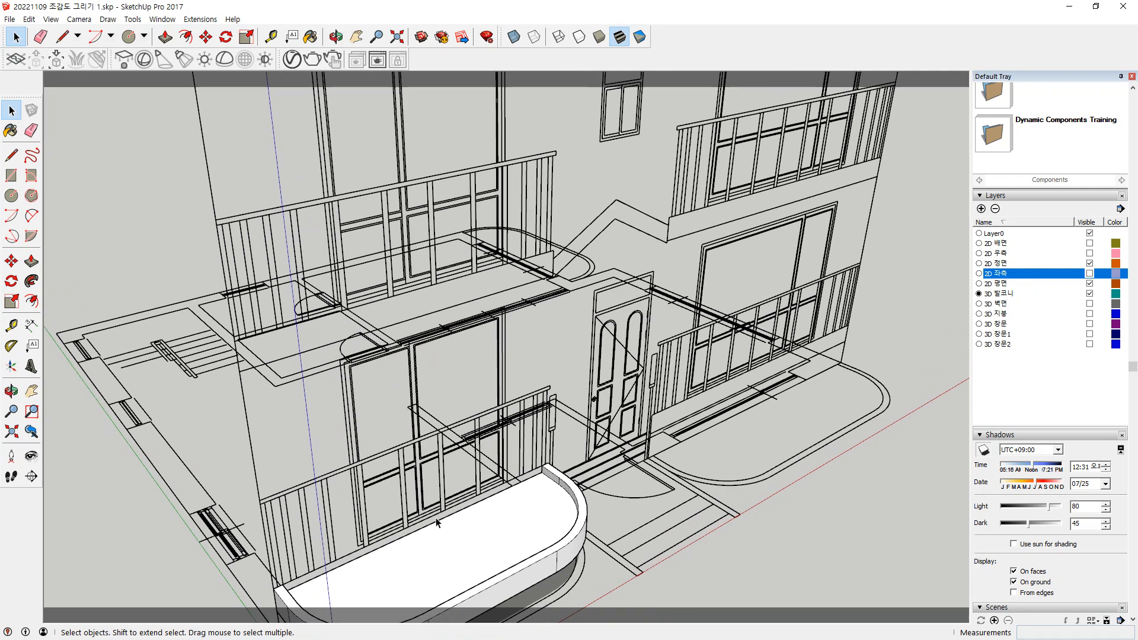
middle_drag(437, 523, 437, 504)
mouse_move(291, 478)
mouse_down()
mouse_move(249, 391)
mouse_move(464, 281)
mouse_move(539, 345)
mouse_move(421, 436)
mouse_move(289, 478)
mouse_up()
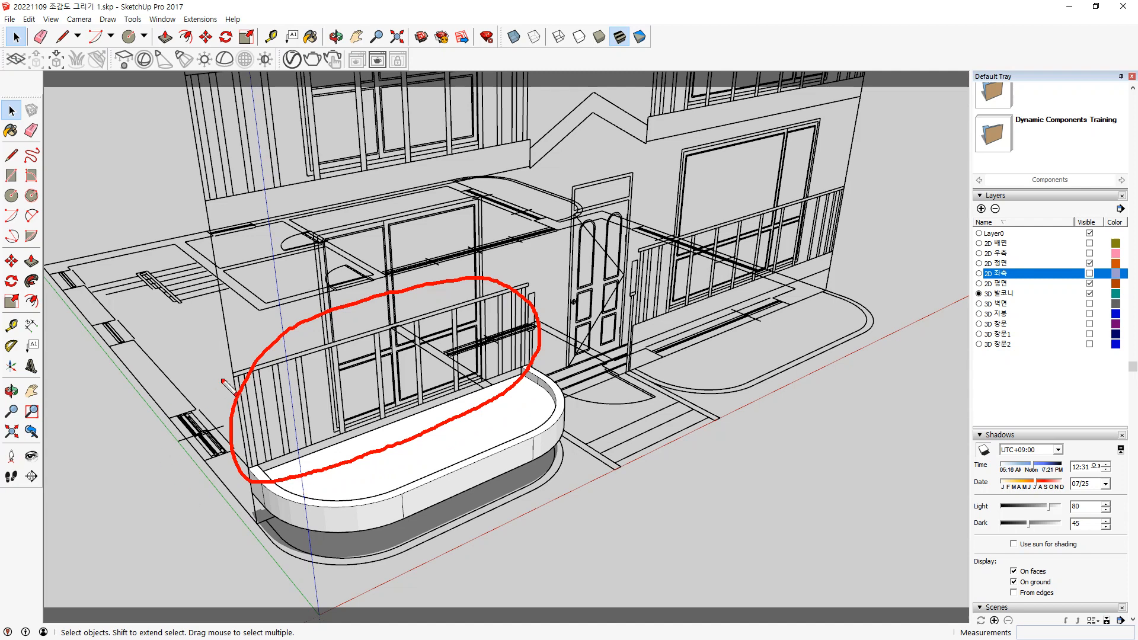
mouse_move(311, 362)
mouse_down()
mouse_move(320, 376)
mouse_move(336, 360)
mouse_up()
key(Escape)
scroll(795, 376, down, 2)
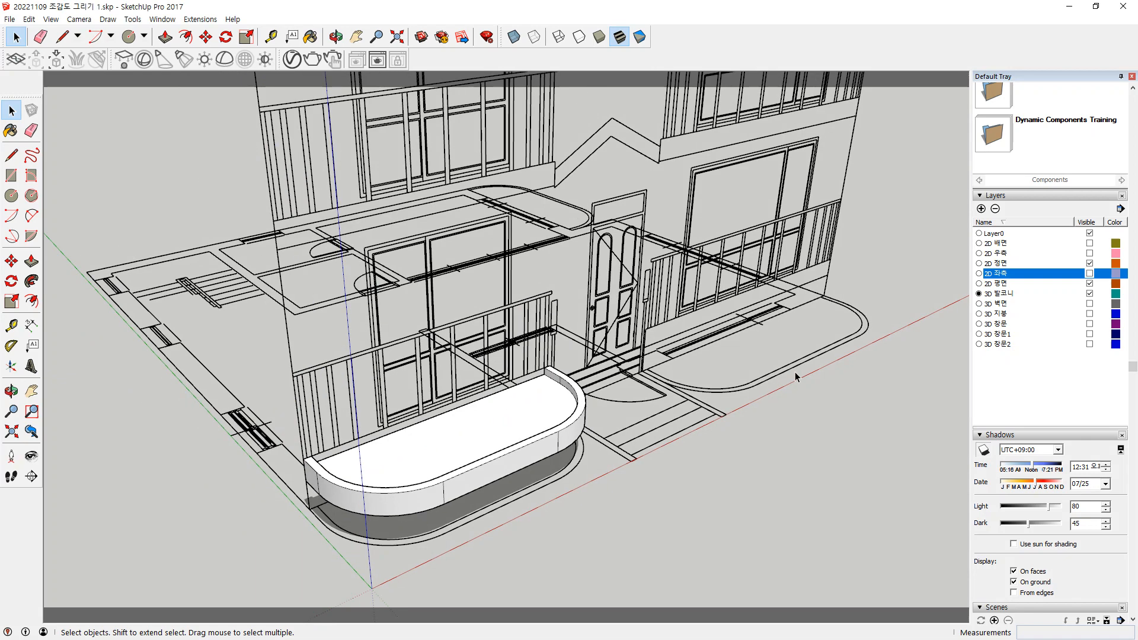
Draw a 4650 mm long rectangle along the wall side of the second ground-floor balcony's plan, reaching the start of its rounded corner
middle_drag(795, 376, 795, 373)
scroll(590, 386, up, 8)
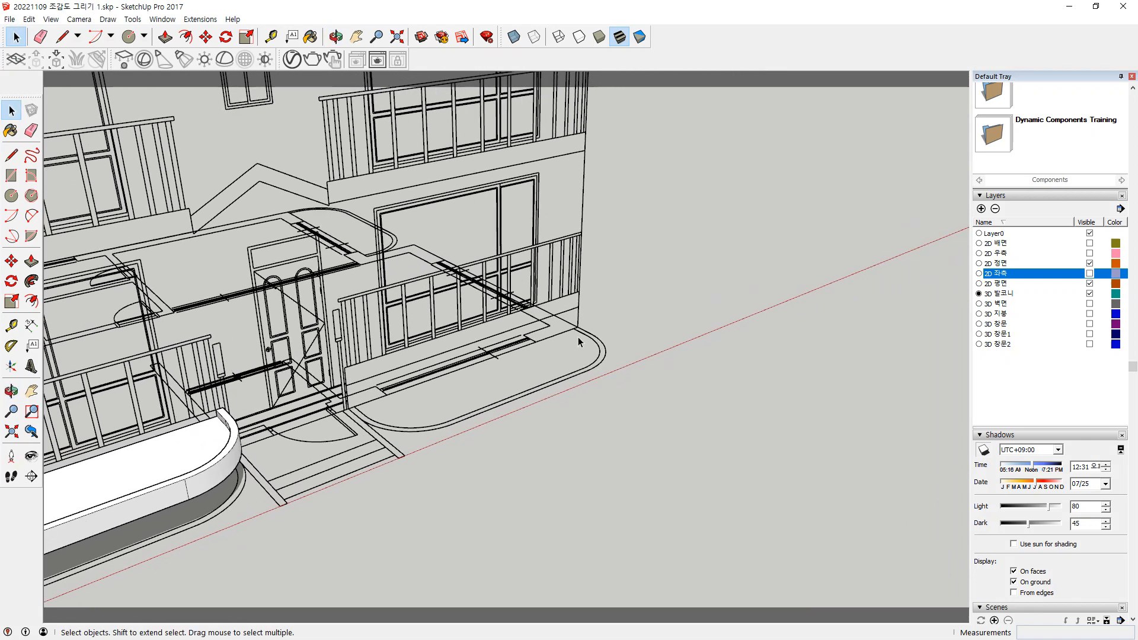
scroll(578, 336, up, 3)
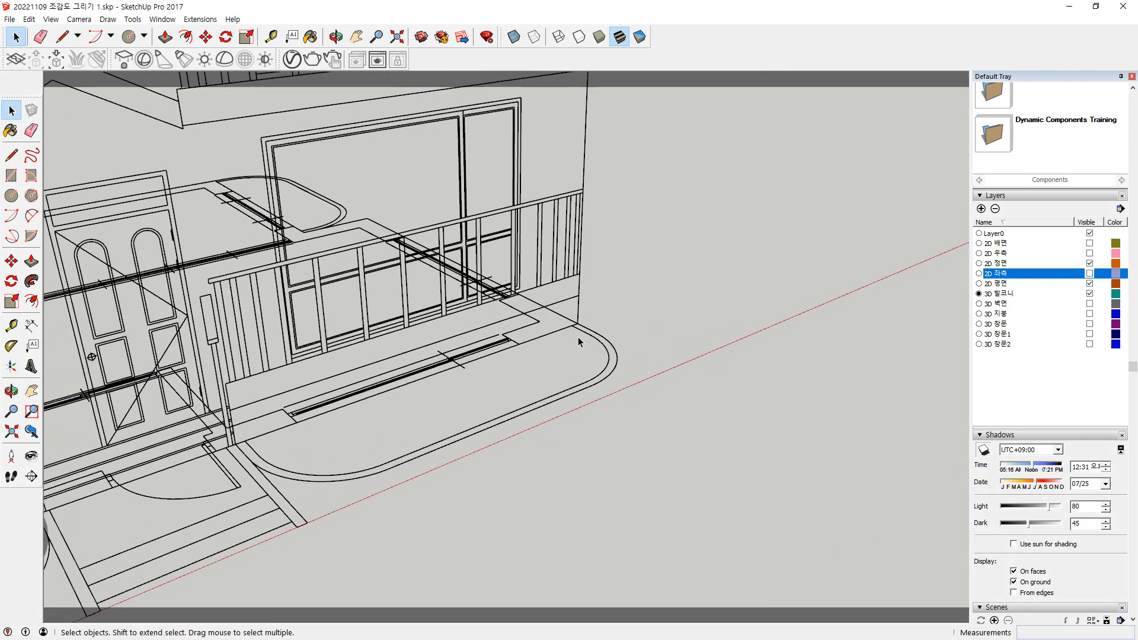
middle_drag(578, 337, 534, 397)
middle_drag(366, 525, 457, 429)
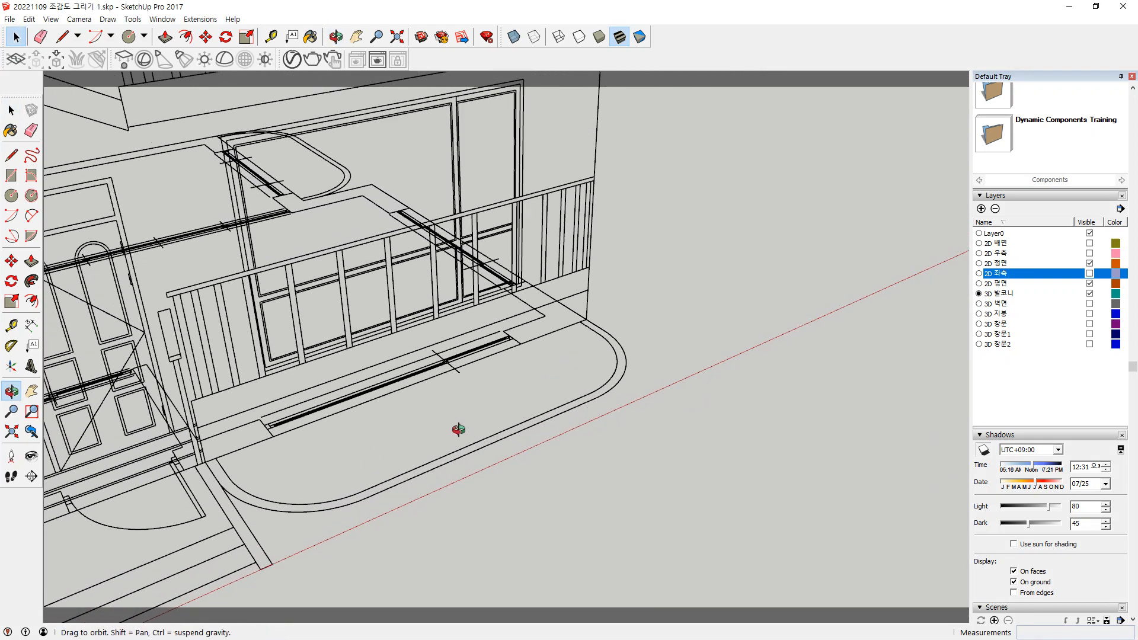
scroll(282, 475, up, 6)
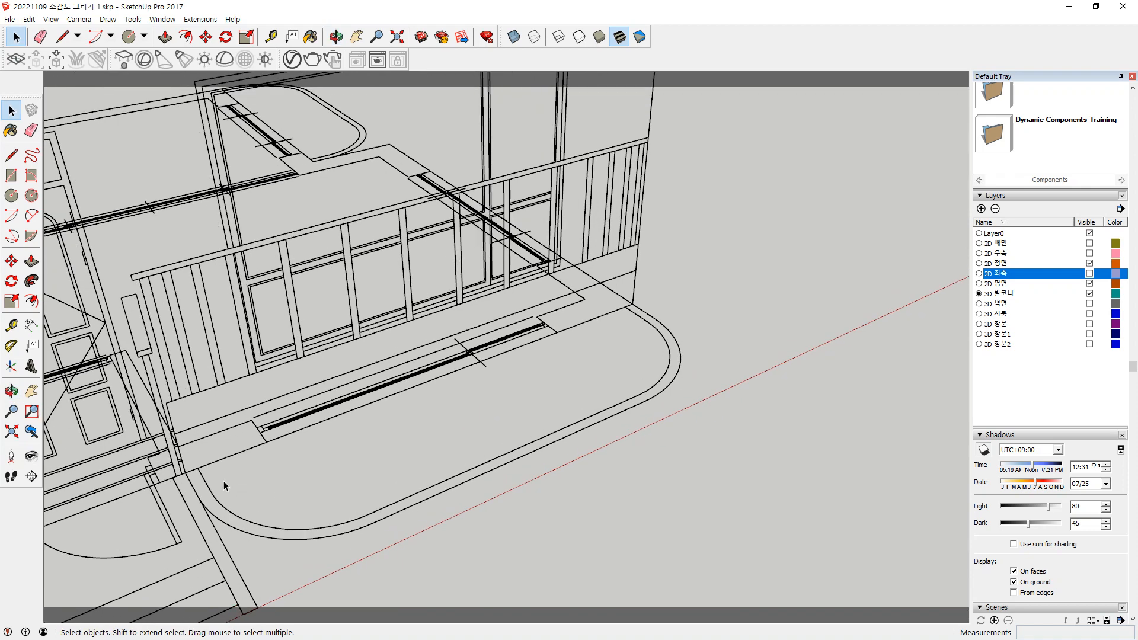
key(l)
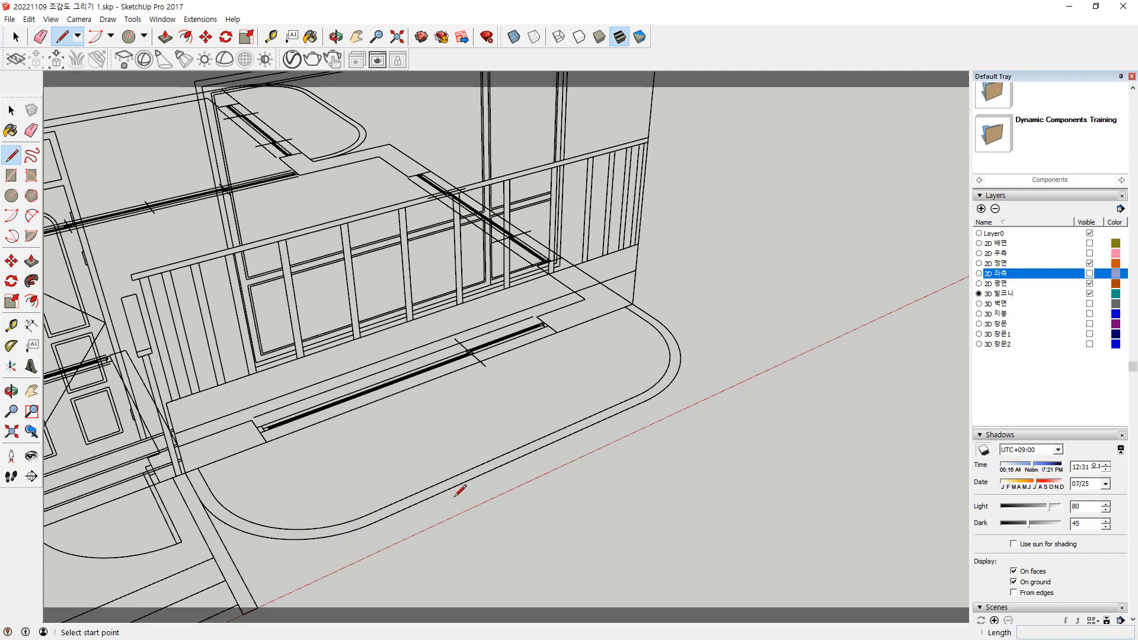
key(r)
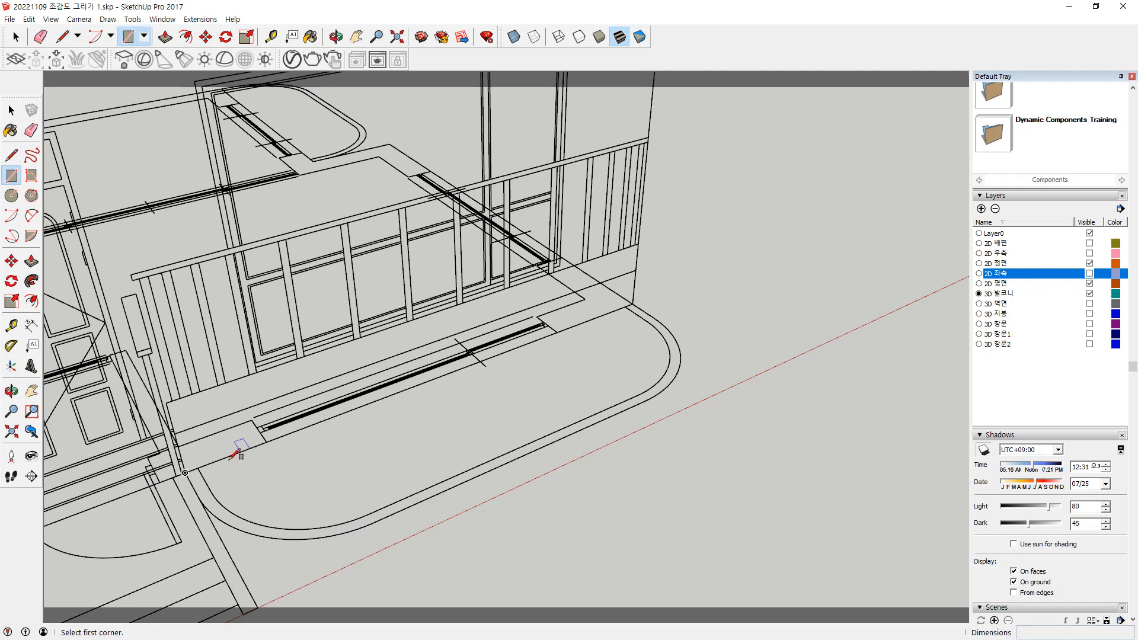
click(185, 473)
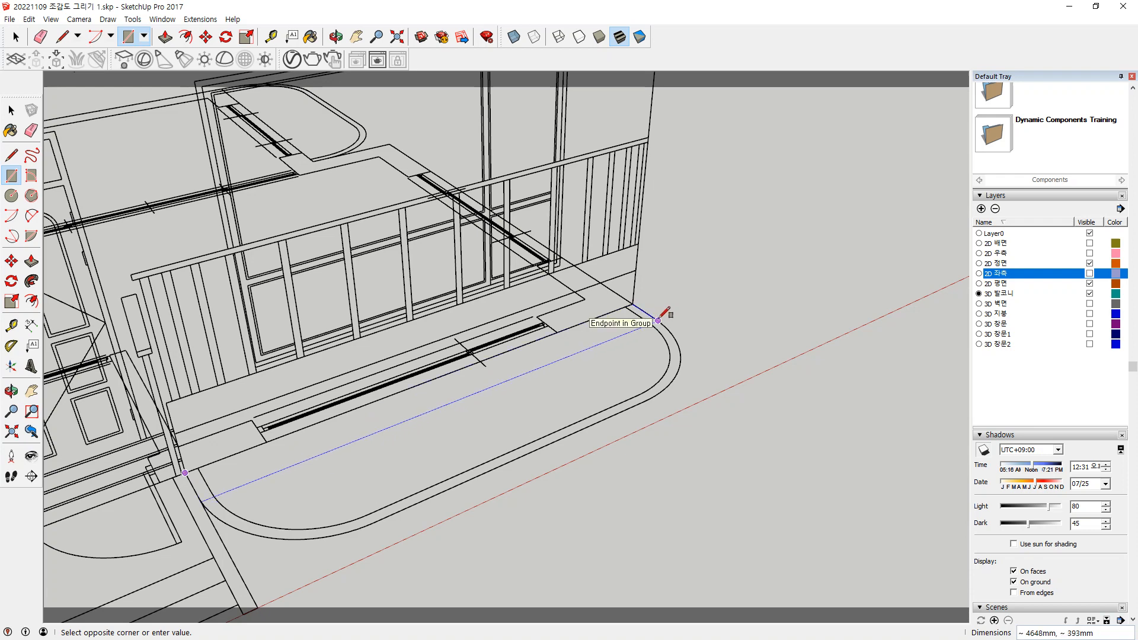
scroll(659, 318, up, 3)
scroll(608, 295, up, 1)
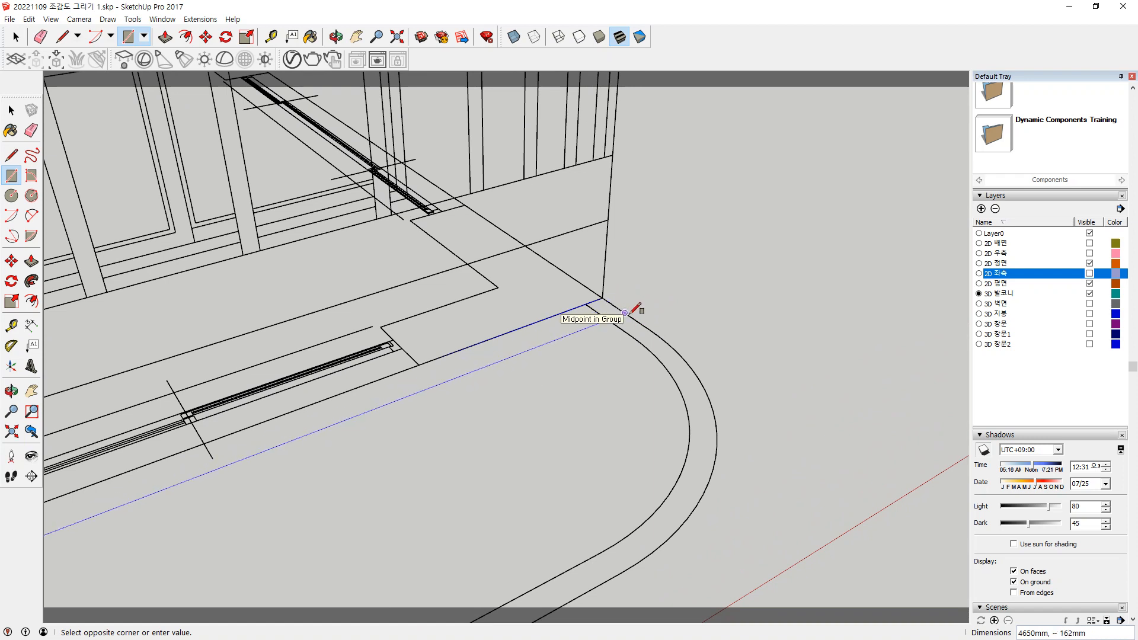
click(648, 329)
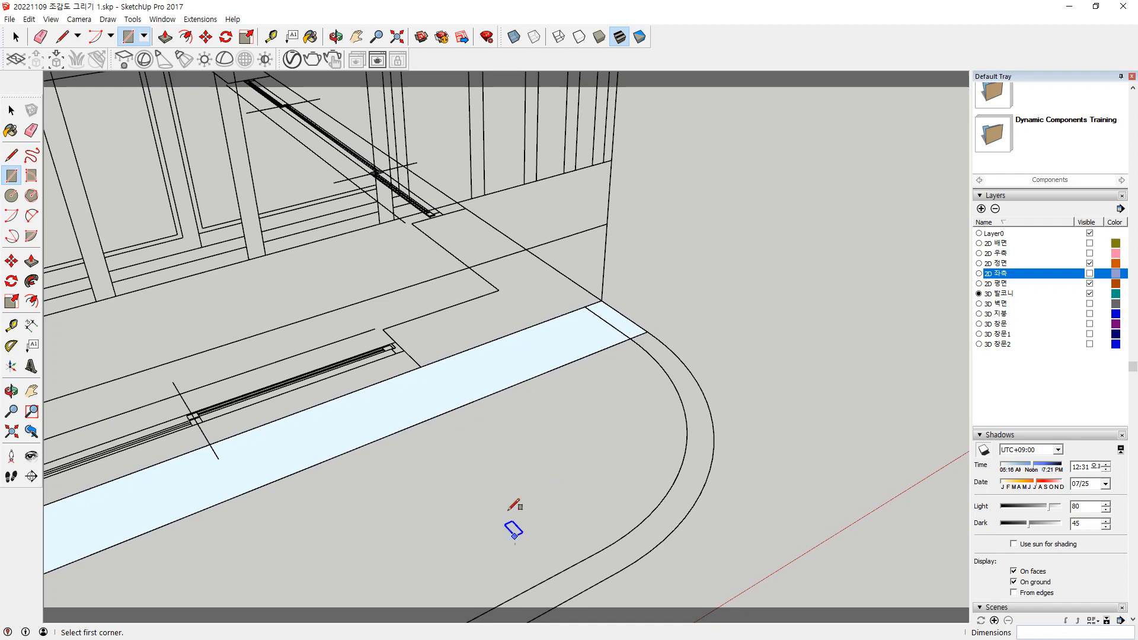
Draw a line from the front end of the second balcony's far rounded corner perpendicular to the rectangle's front edge
scroll(403, 406, down, 2)
shift+middle_drag(401, 405, 483, 361)
key(l)
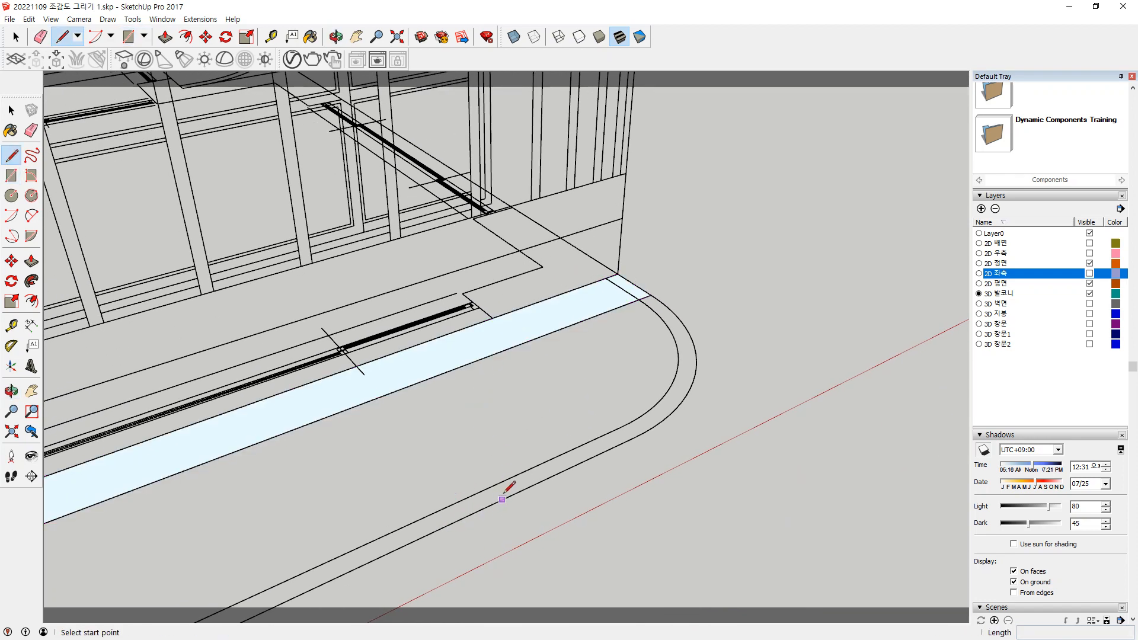
click(634, 438)
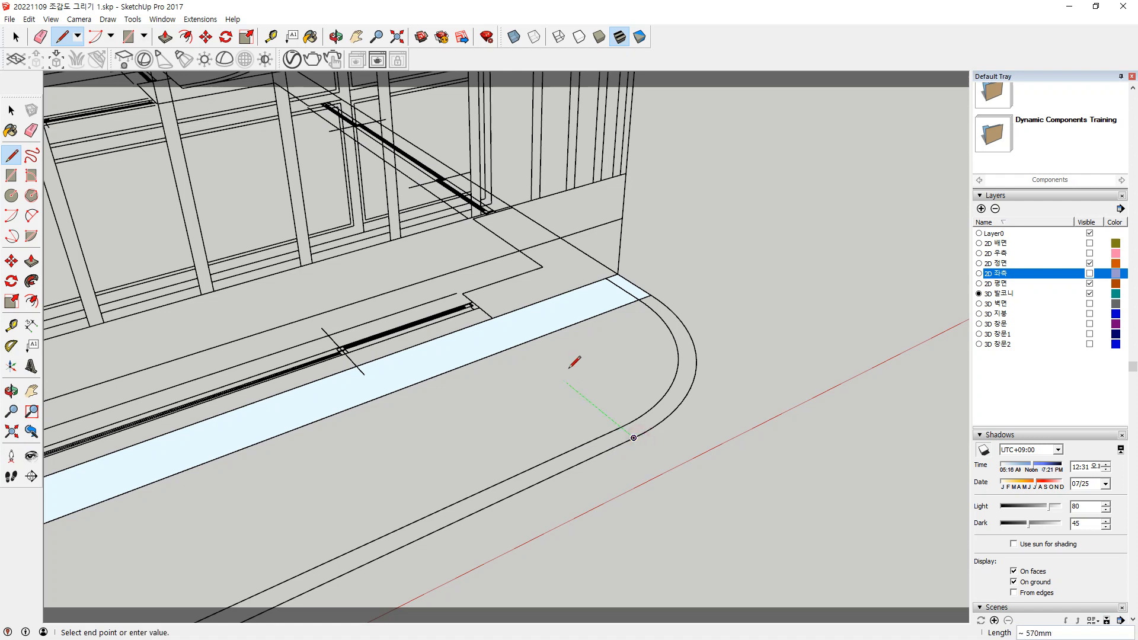
click(520, 344)
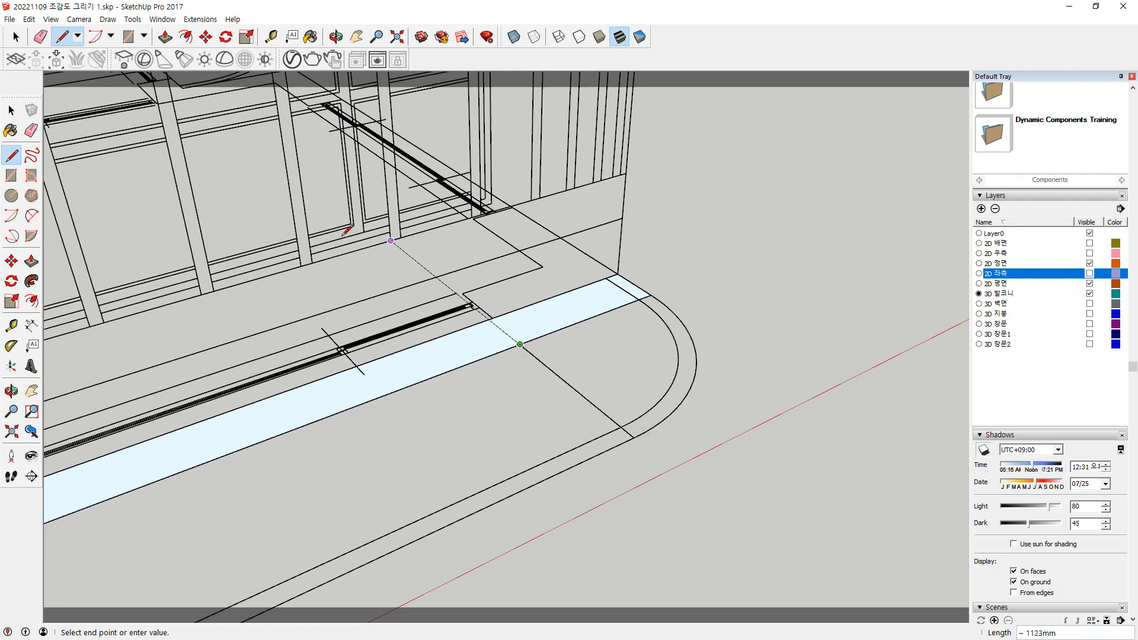
Trace the far rounded corner with a 90° arc centred where the new line meets the rectangle
click(11, 216)
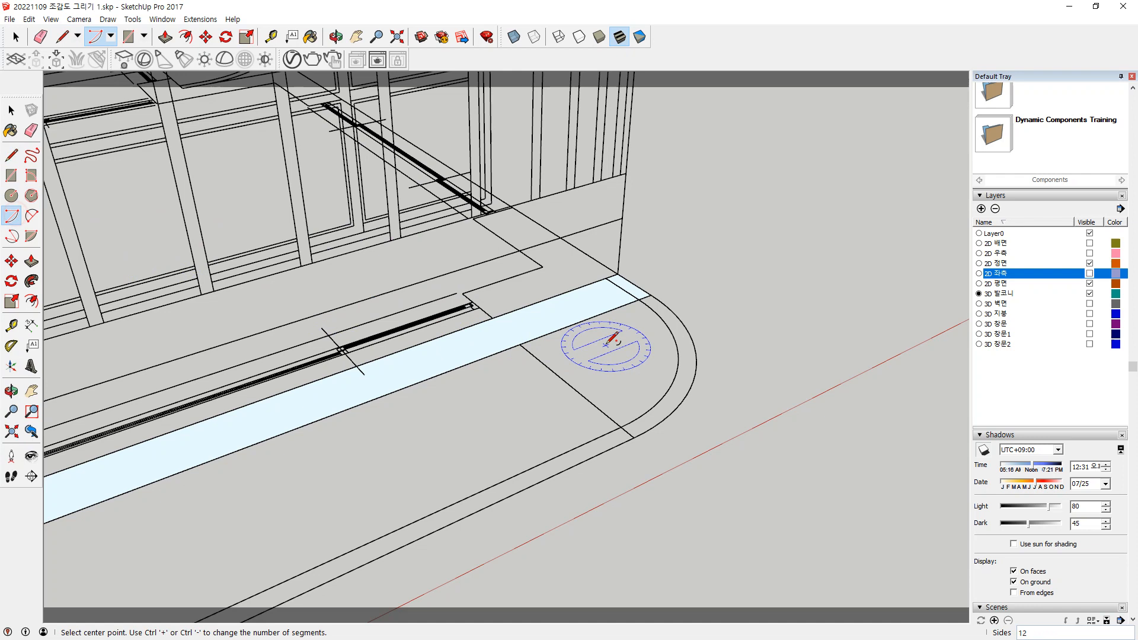
click(520, 344)
click(634, 438)
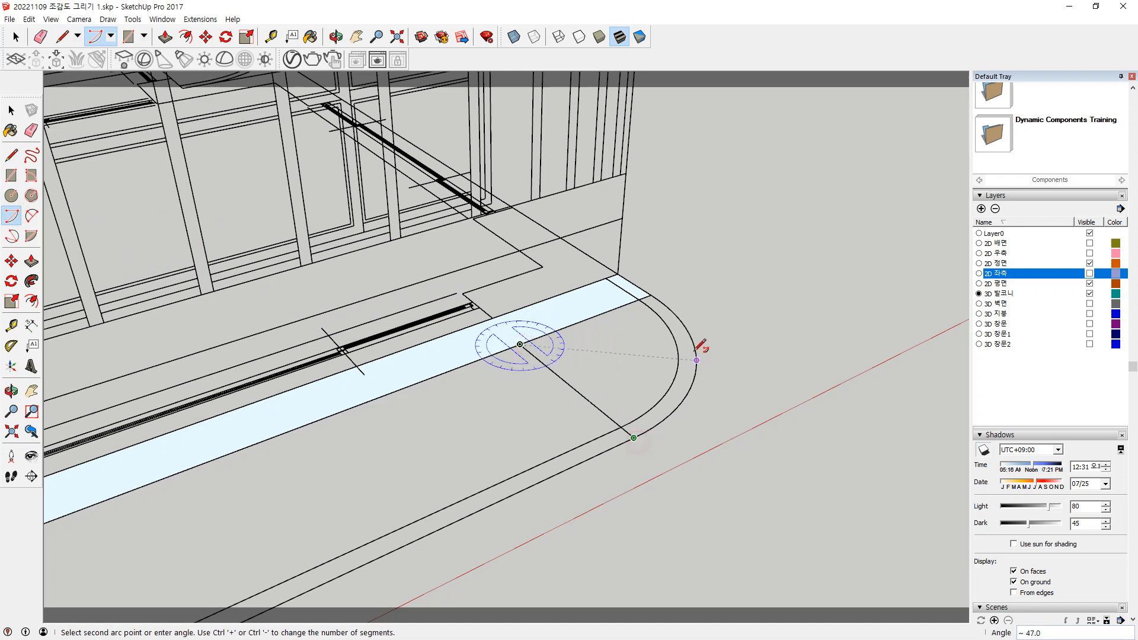
click(650, 294)
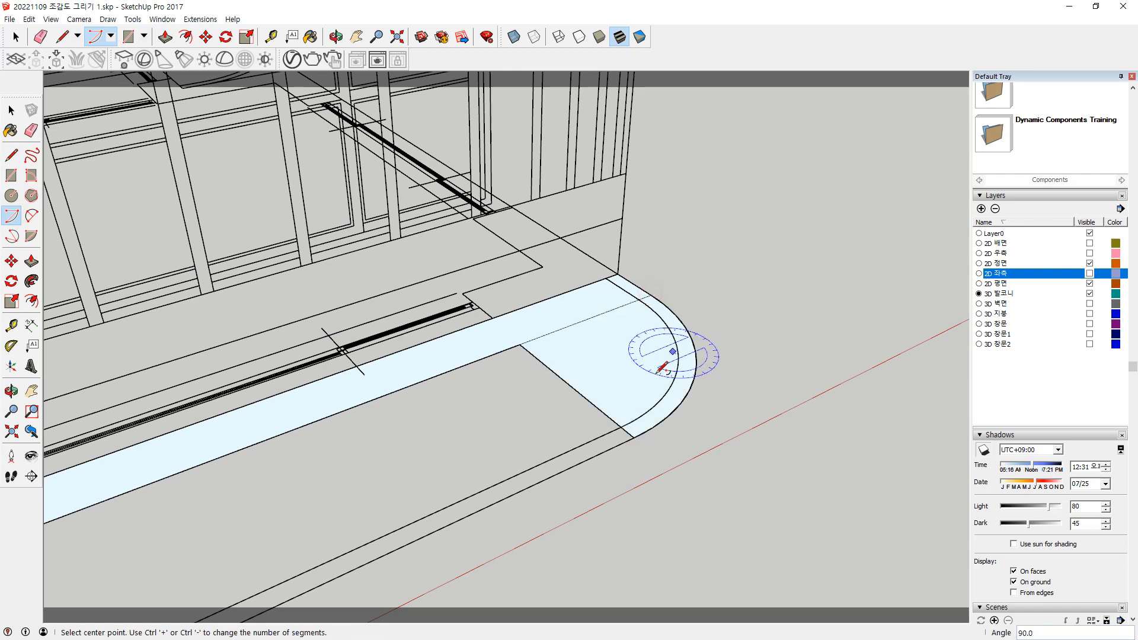
Draw a line from the front end of the rounded corner nearest the entrance back to the rectangle's front edge
scroll(475, 507, down, 1)
shift+middle_drag(459, 474, 715, 279)
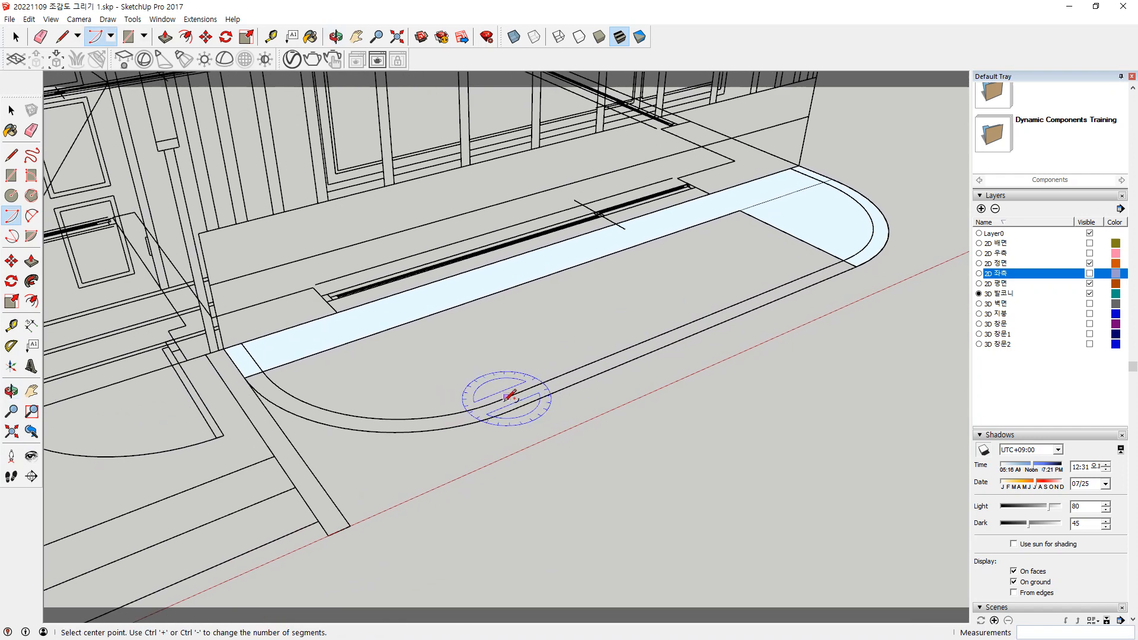
key(l)
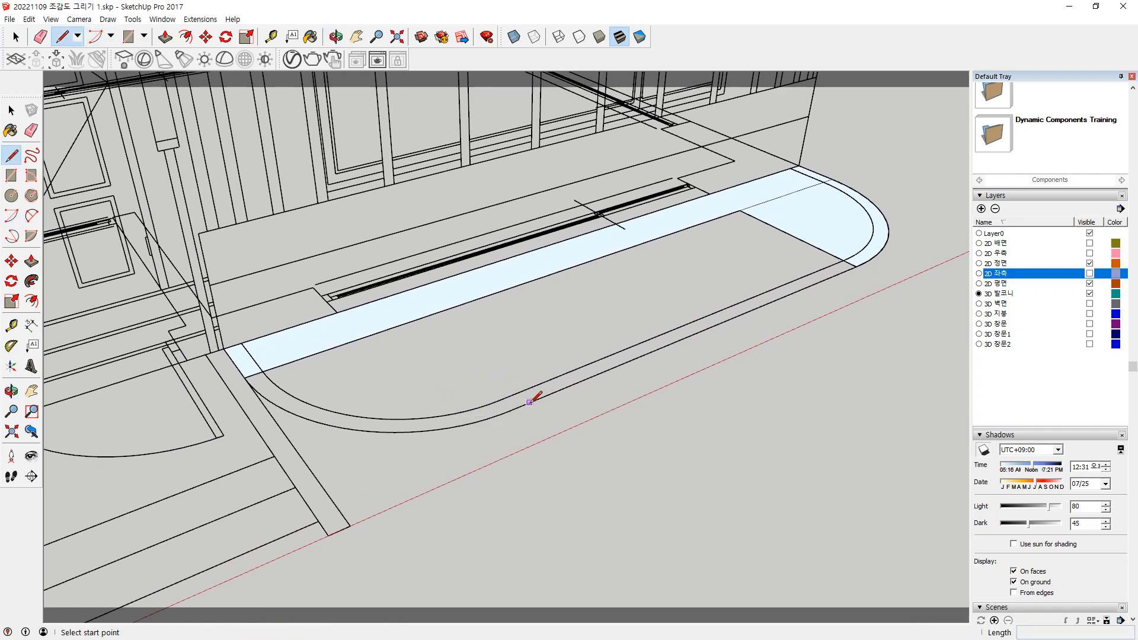
click(511, 410)
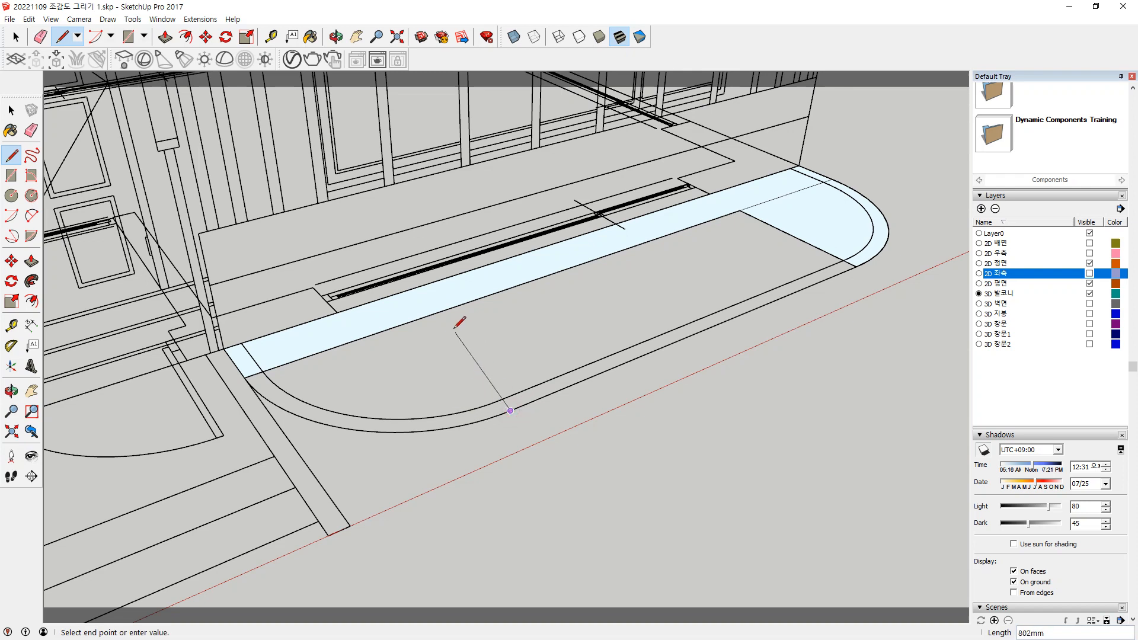
click(413, 322)
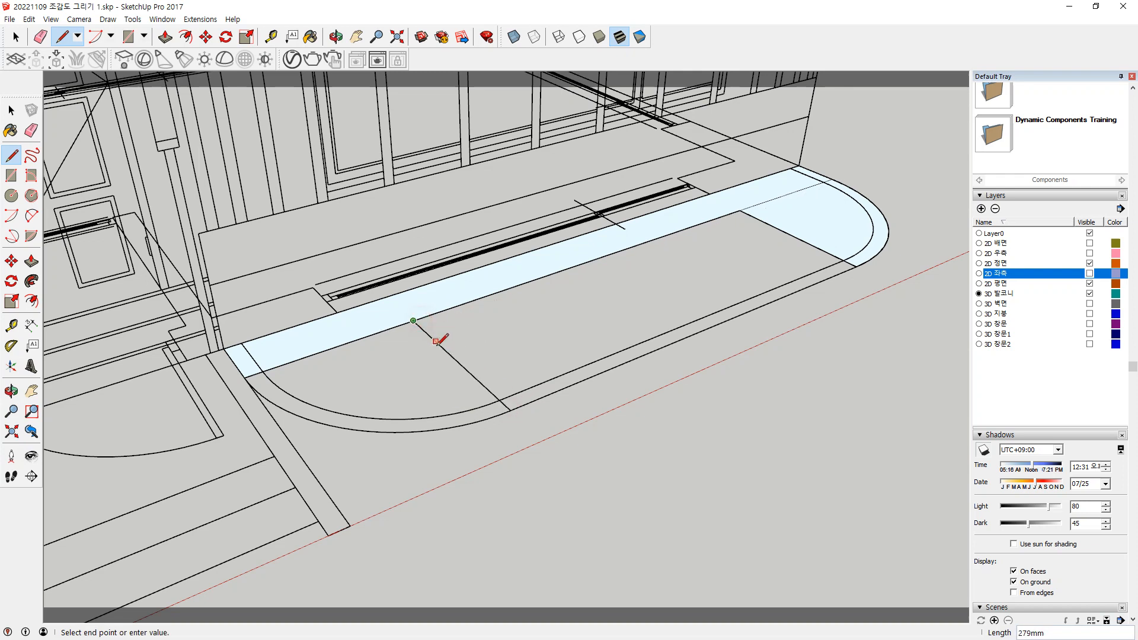
Trace the rounded corner nearest the entrance with an arc centred where its line meets the rectangle
click(12, 216)
click(414, 321)
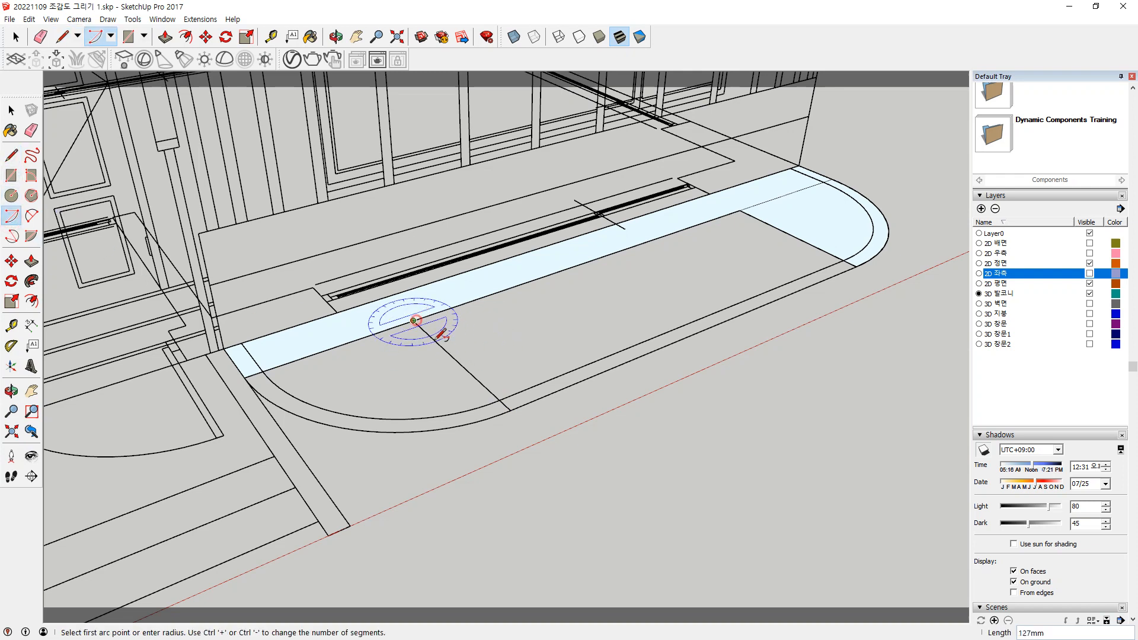
click(511, 411)
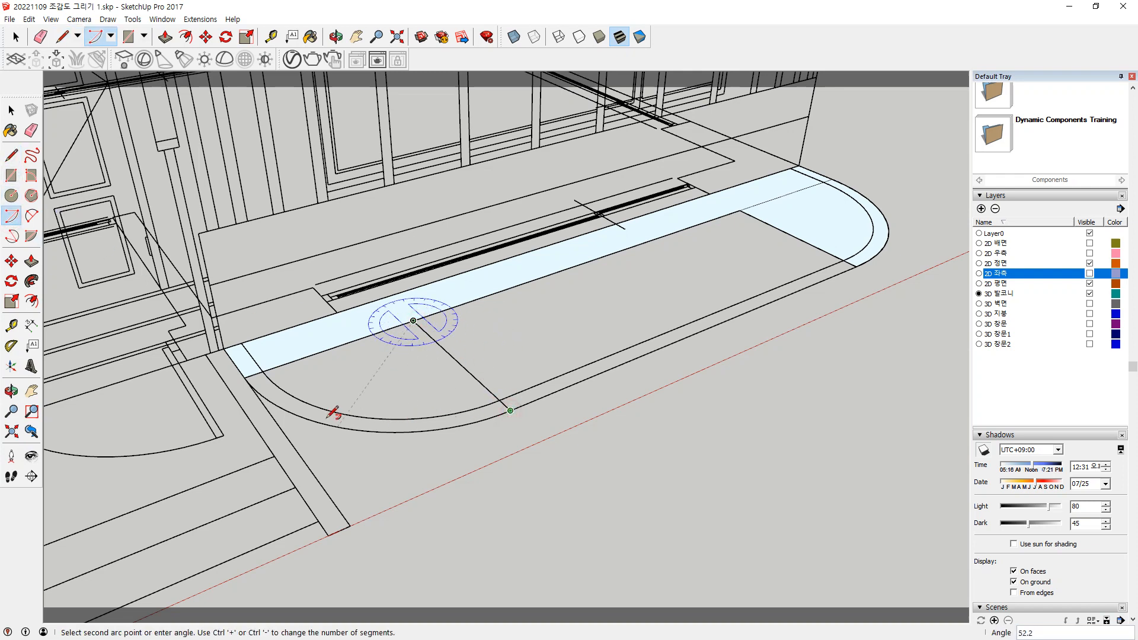
click(247, 378)
Close the second balcony's outline with a straight front edge between the rounded corners and erase the construction lines inside it
middle_drag(589, 401, 525, 409)
key(l)
click(489, 426)
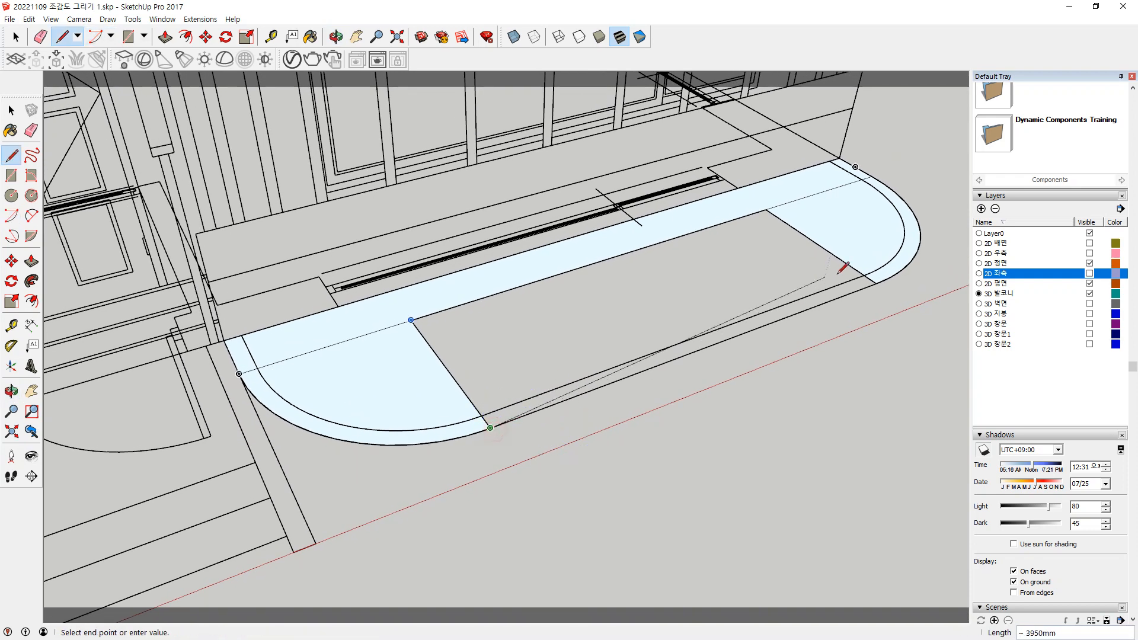
click(876, 284)
key(e)
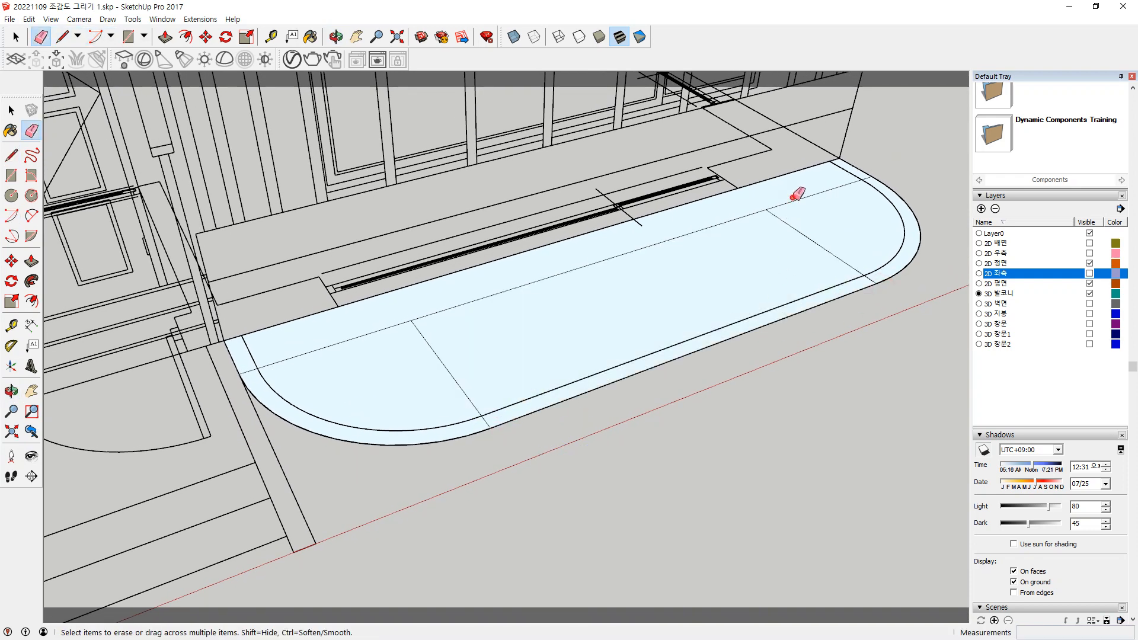
drag(796, 193, 656, 272)
drag(393, 322, 450, 338)
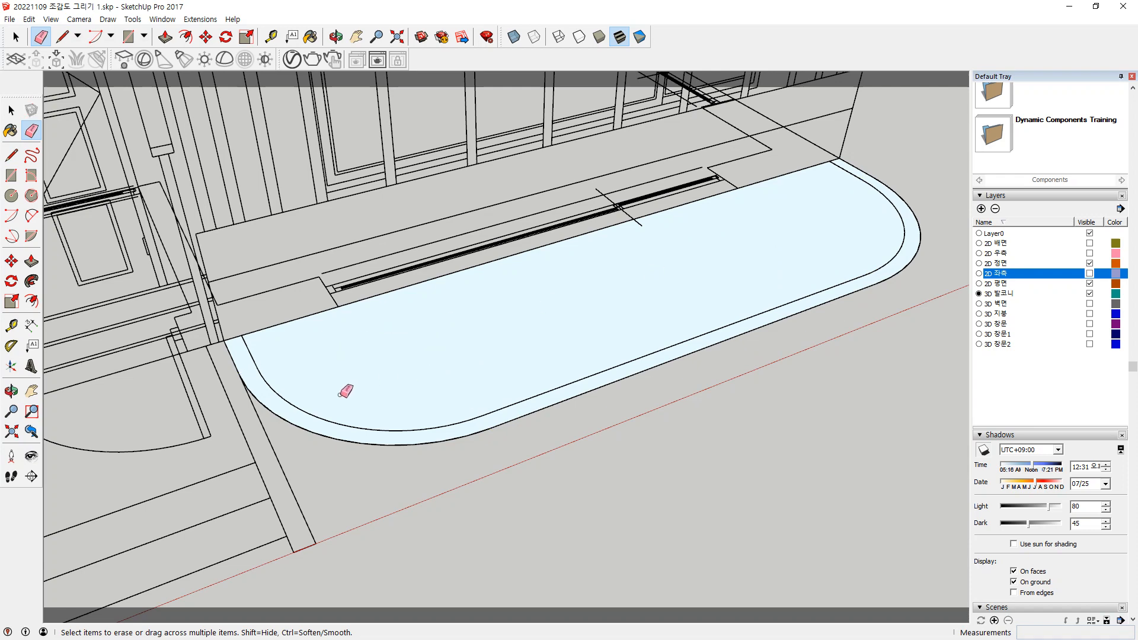
Extrude the second balcony's face 300 mm upward with Push/Pull
middle_drag(346, 392, 466, 396)
key(p)
drag(461, 393, 452, 362)
text(300)
key(Return)
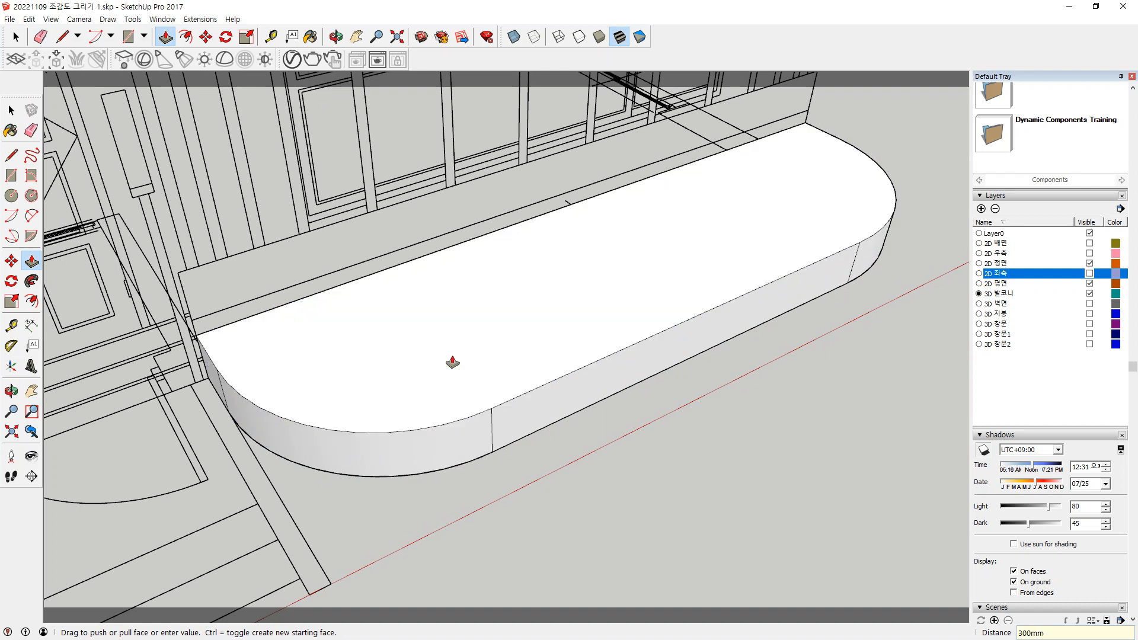
Offset the top face's outer edges 100 mm inward, leaving out the straight edge along the wall
key(space)
double_click(483, 326)
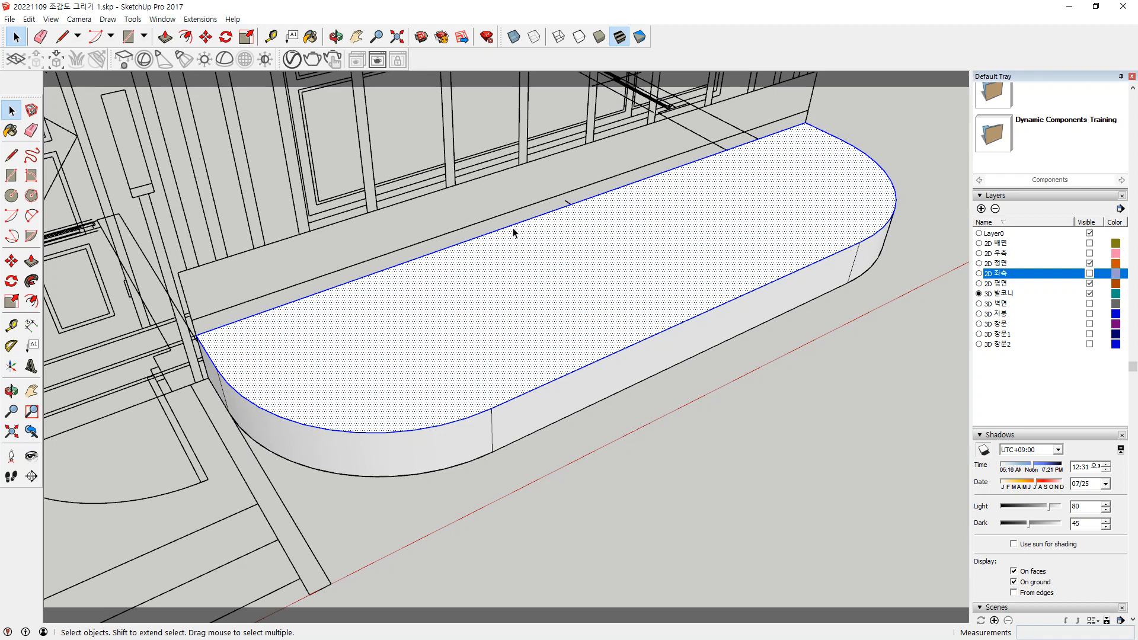
mouse_move(508, 210)
mouse_down()
mouse_move(504, 260)
mouse_move(508, 245)
mouse_up()
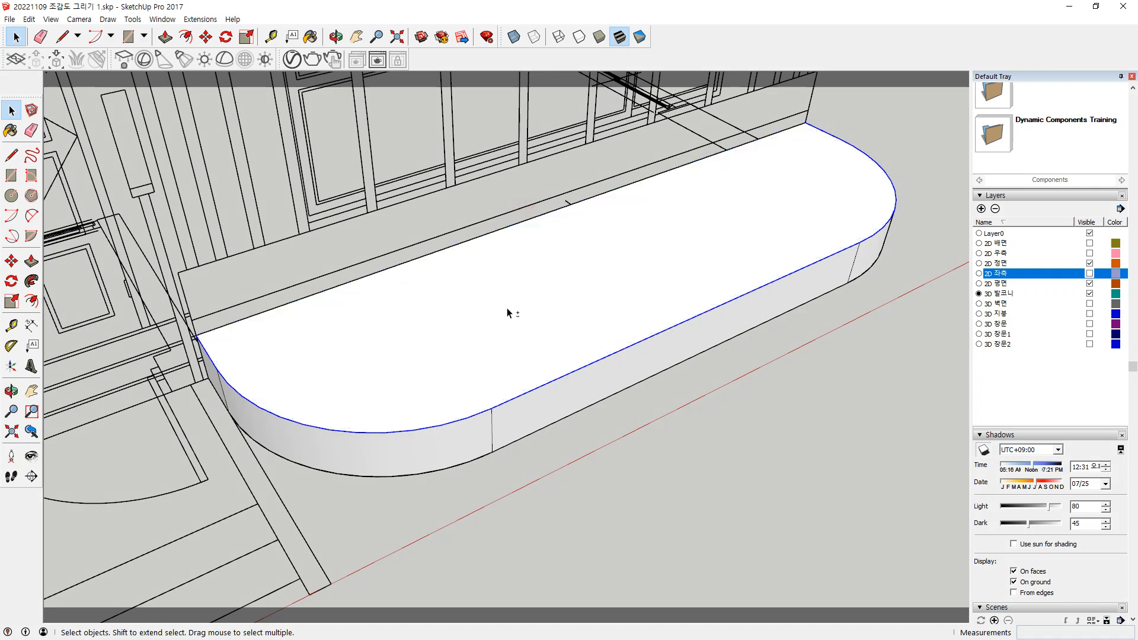
key(f)
click(682, 322)
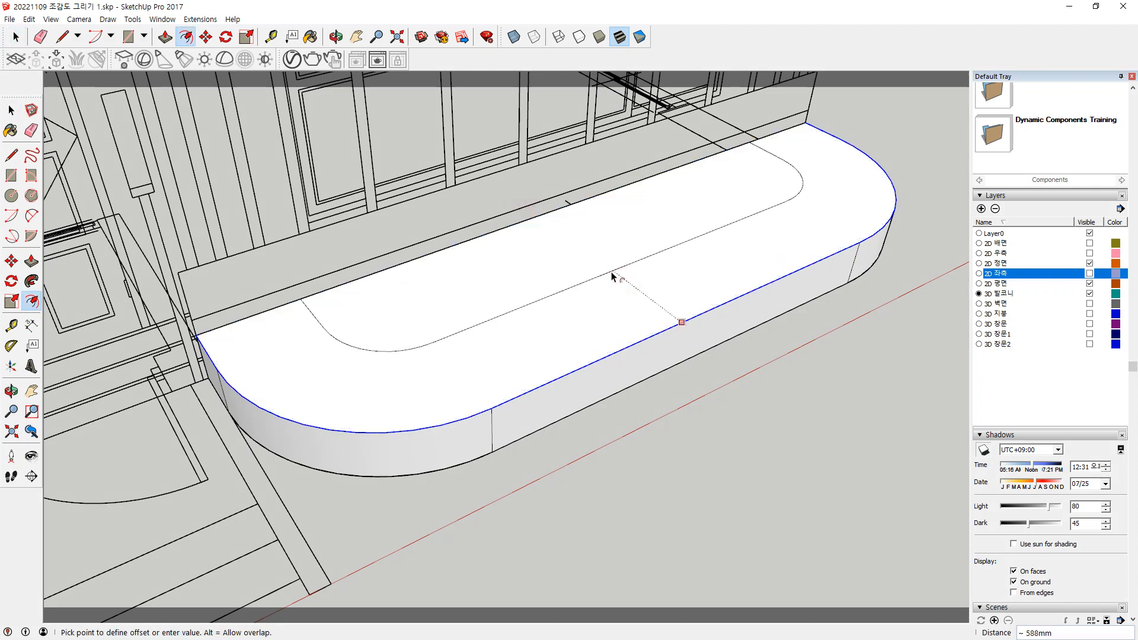
text(100)
key(Return)
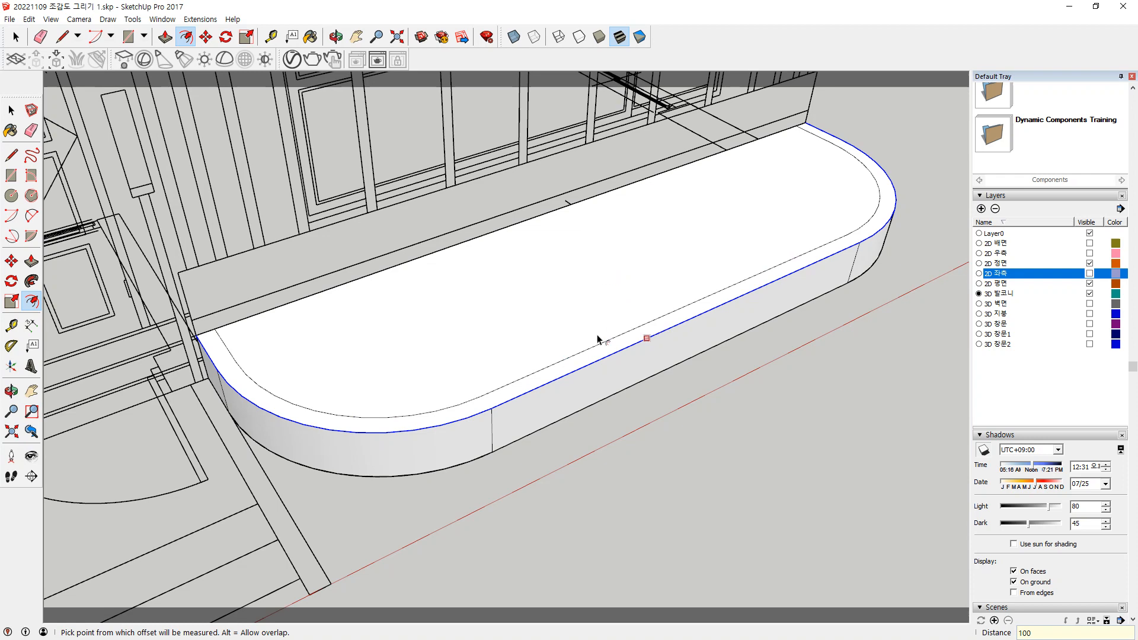
Push the inner top face down 100 mm to leave a raised rim around the balcony floor
key(p)
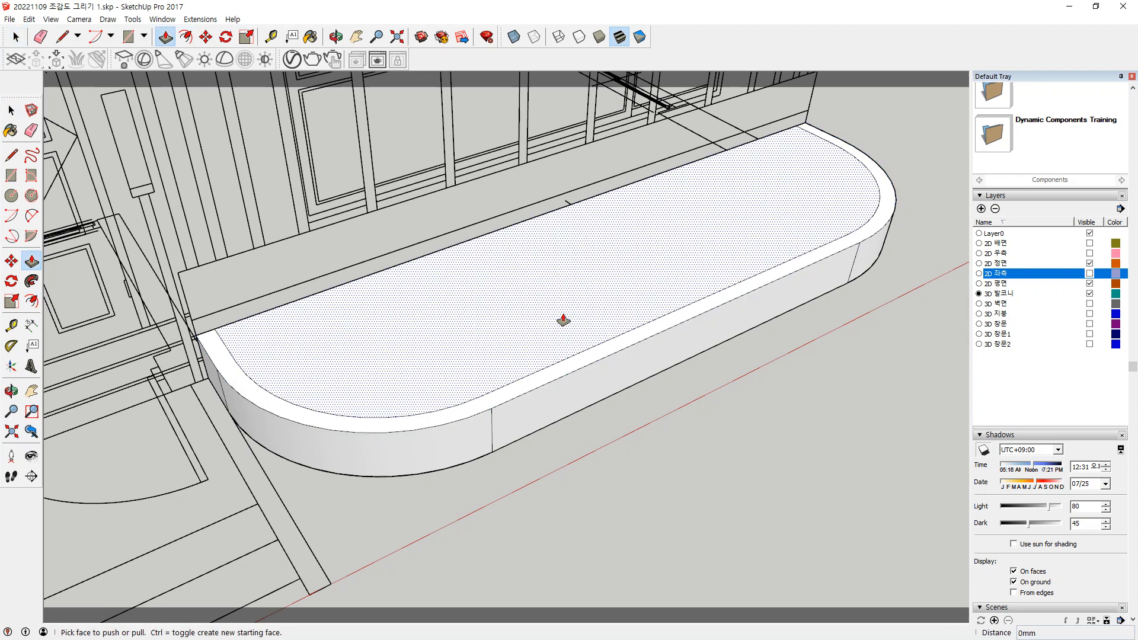
click(558, 244)
text(10)
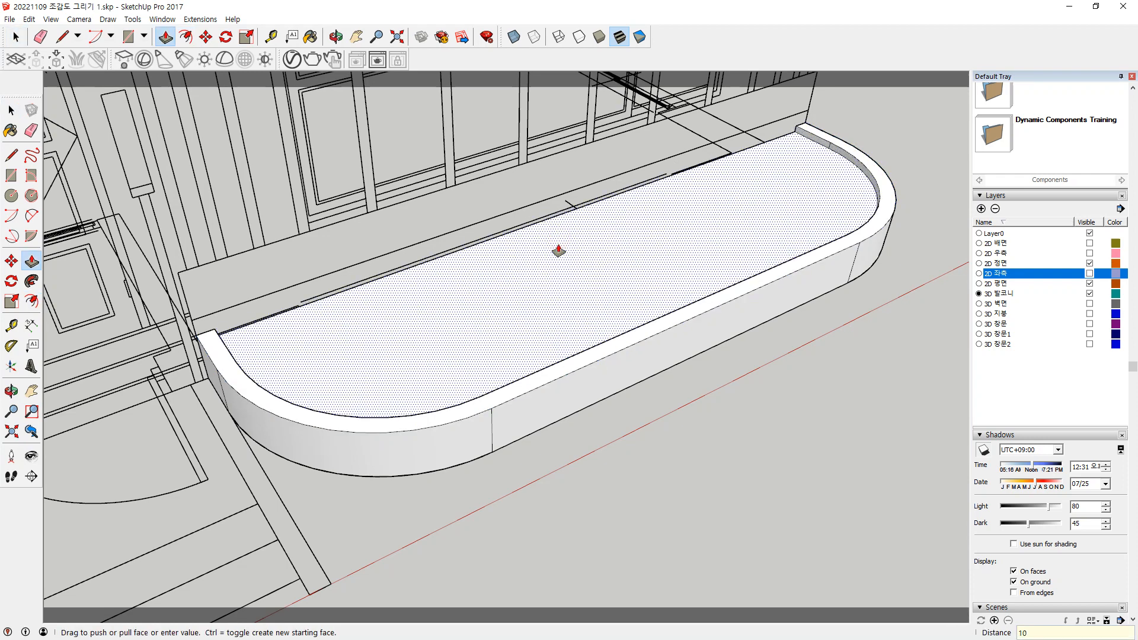
text(0)
key(Return)
Offset the underside's outer edges 100 mm inward, leaving out the straight edge along the wall
middle_drag(523, 322, 483, 213)
key(space)
click(458, 260)
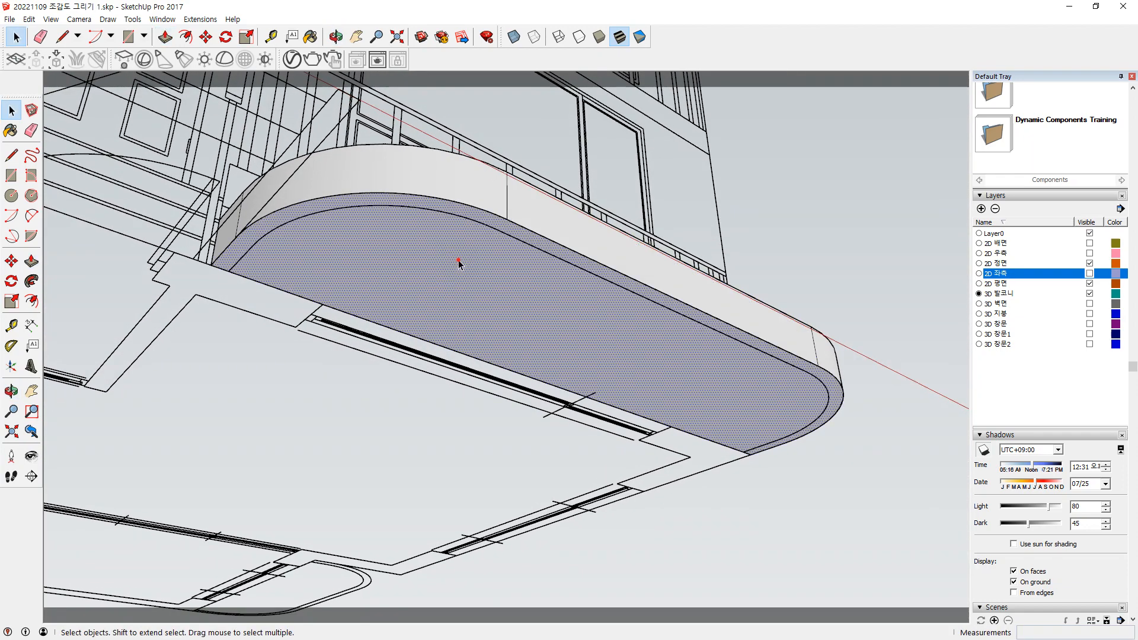
click(458, 260)
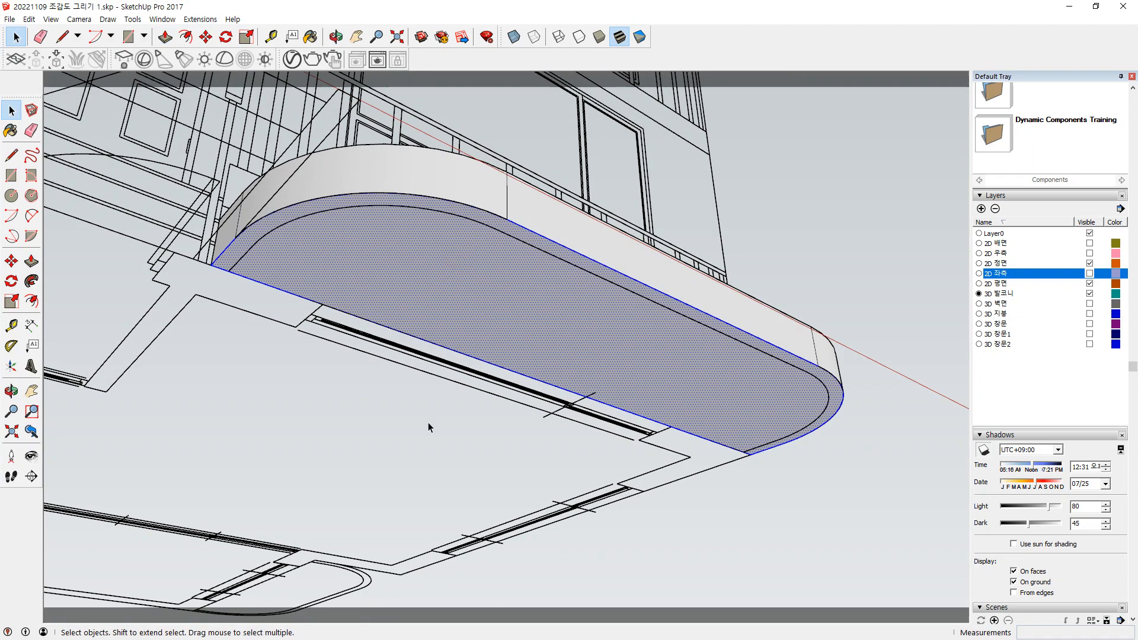
shift+click(471, 354)
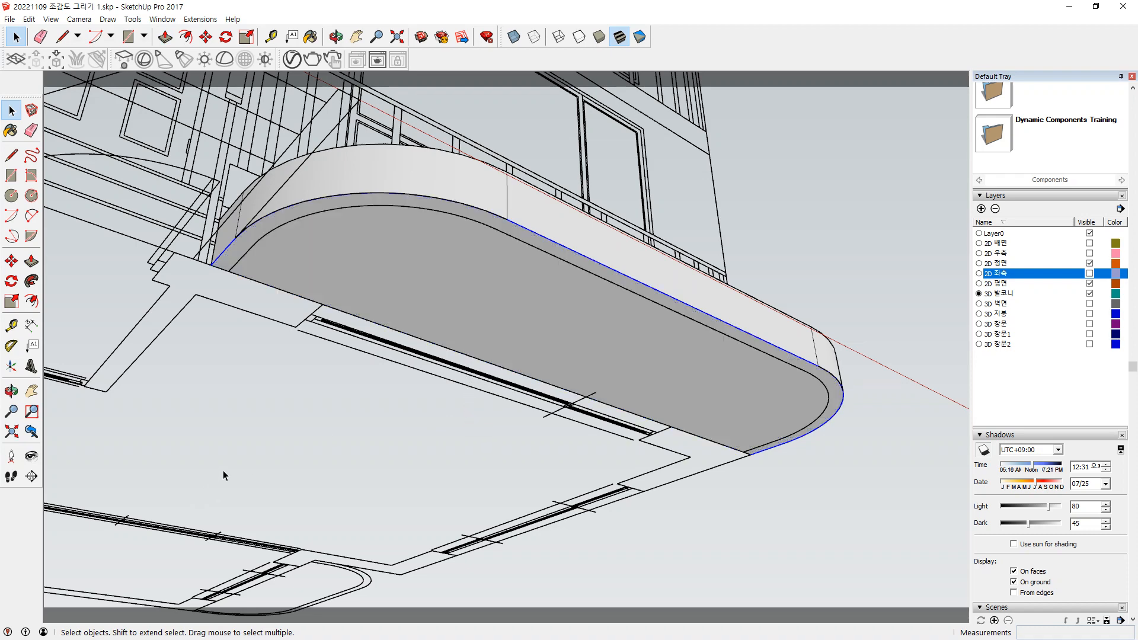
key(f)
click(528, 228)
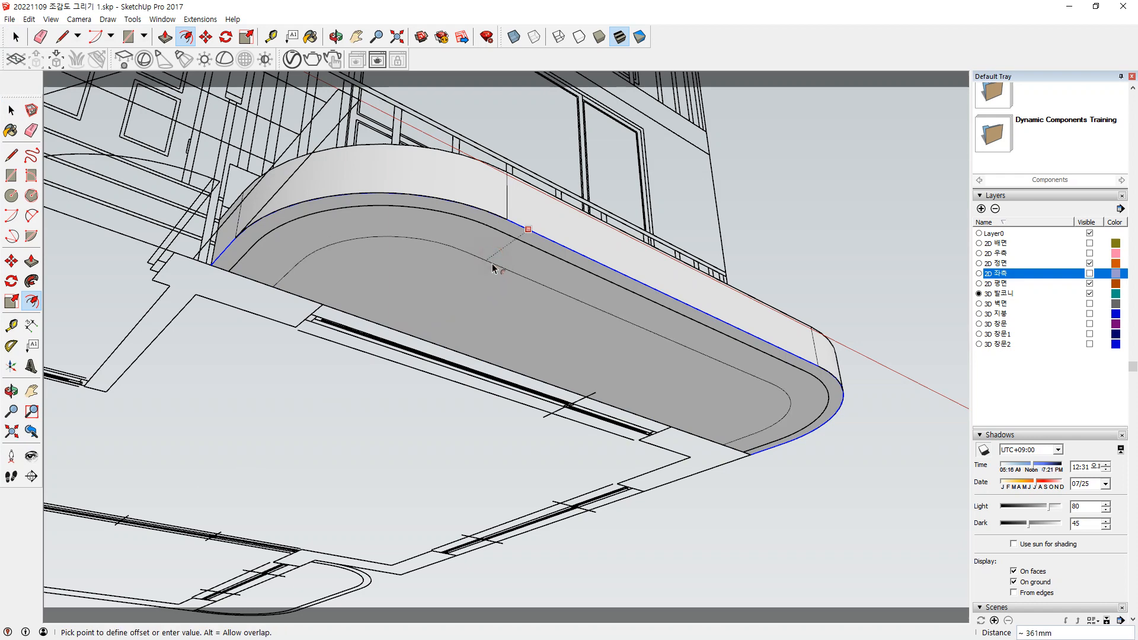
text(100)
key(Return)
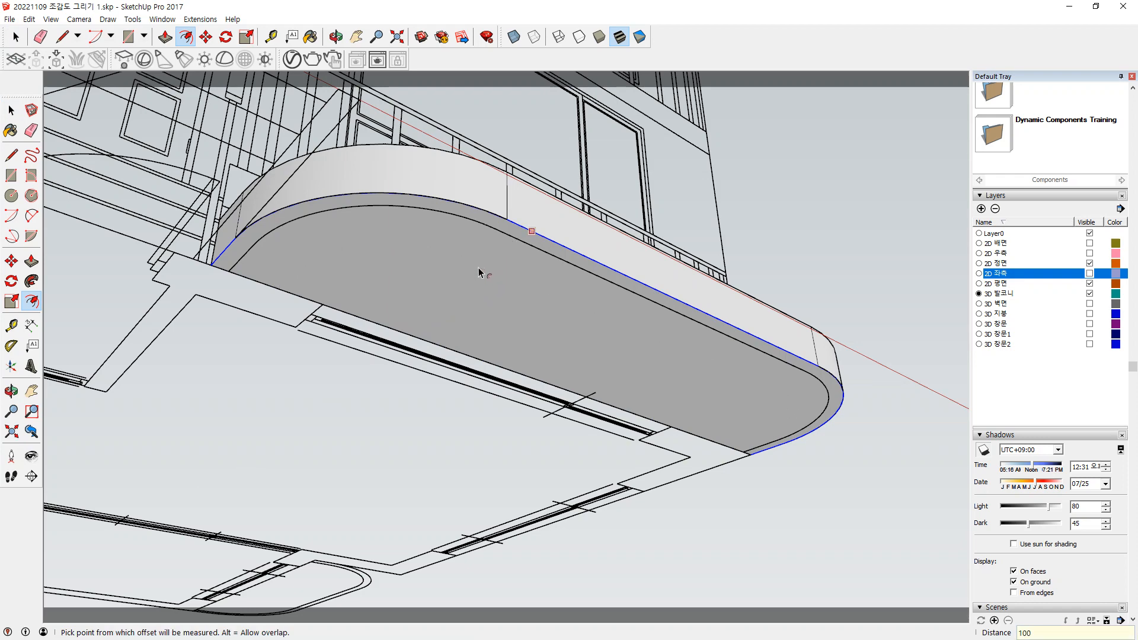
Push the inner underside face about 144 mm up into the balcony slab
key(p)
click(472, 292)
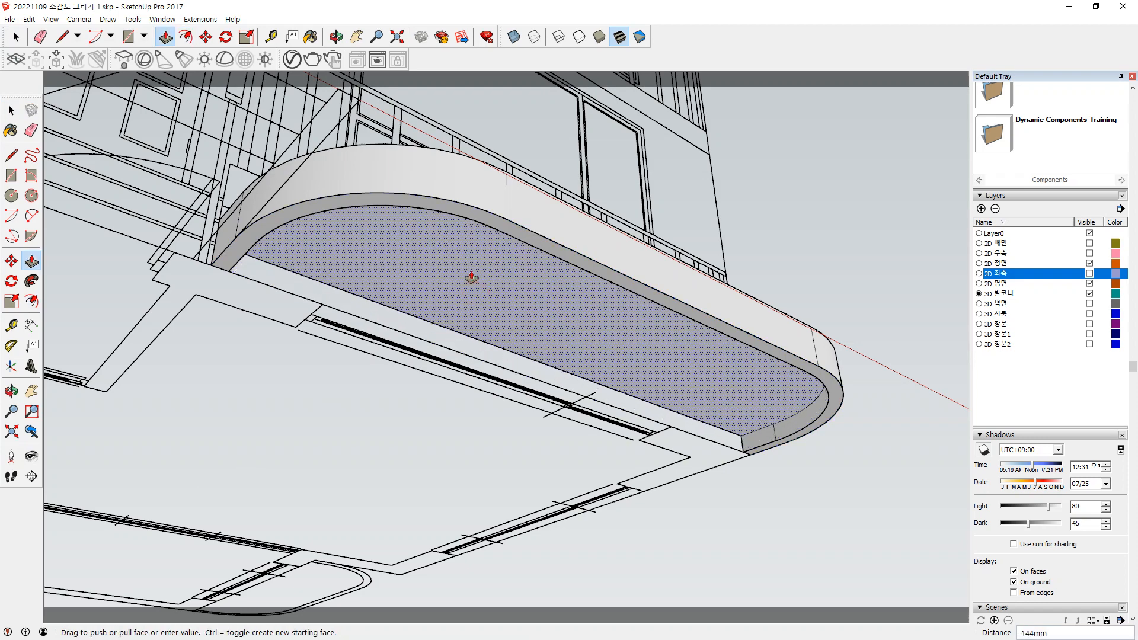
click(471, 276)
Select all of the second balcony's connected geometry and make it a group
middle_drag(500, 223, 739, 452)
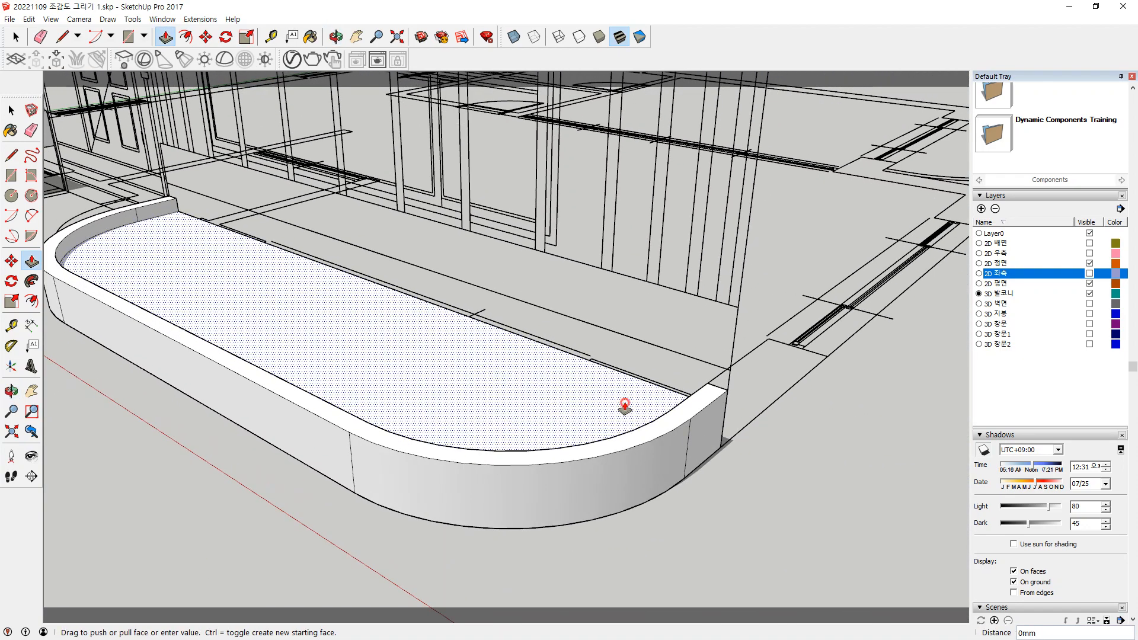
key(space)
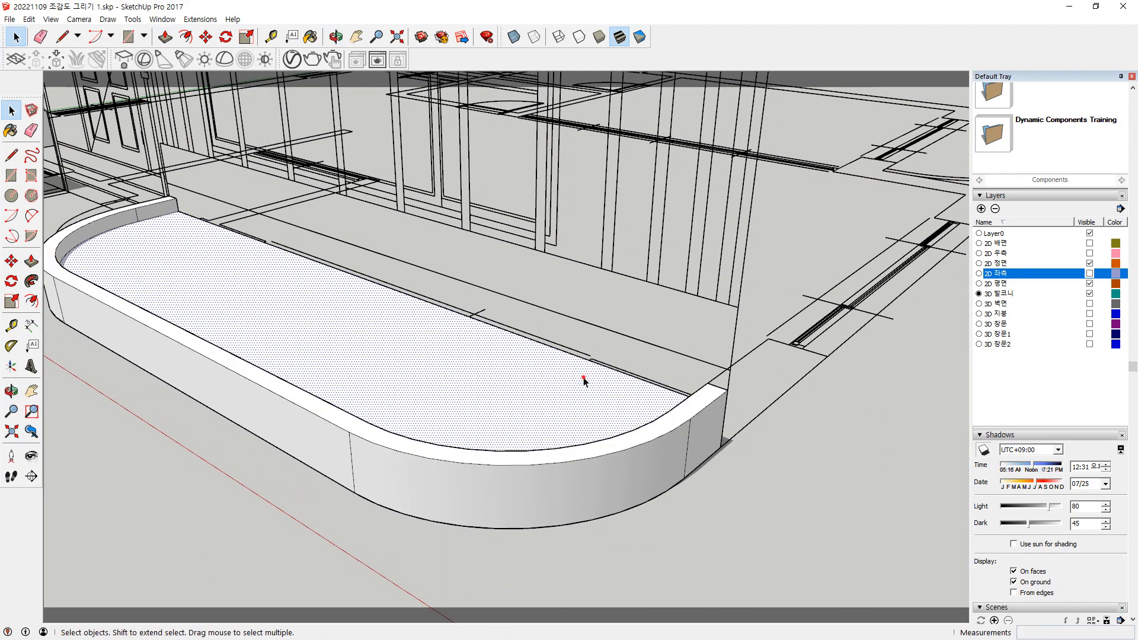
triple_click(584, 383)
key(m)
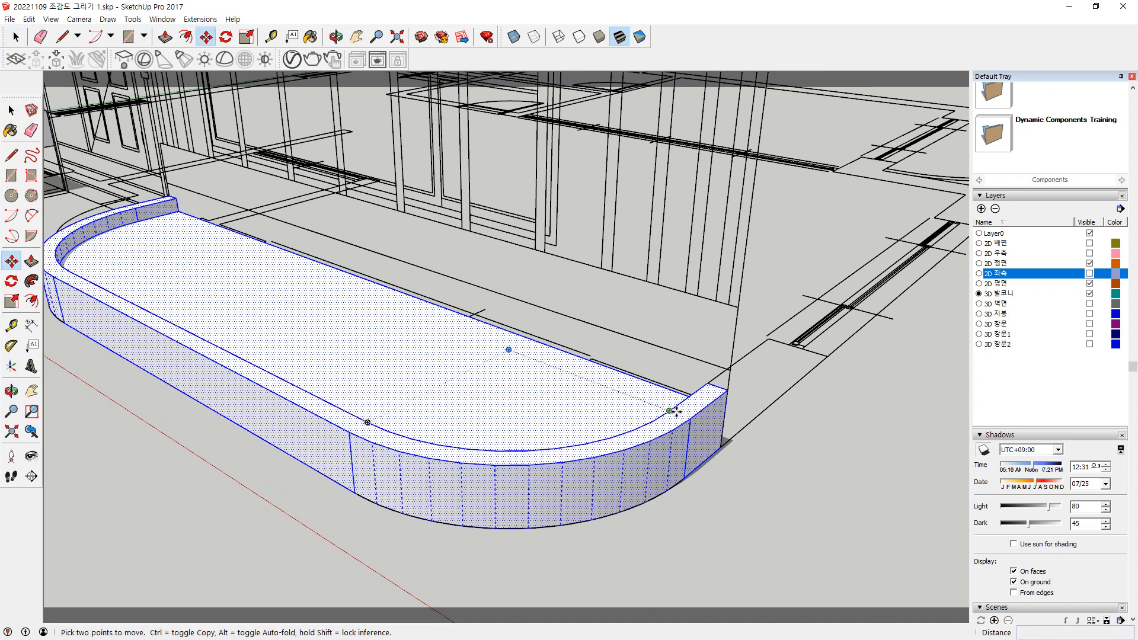
right_click(436, 351)
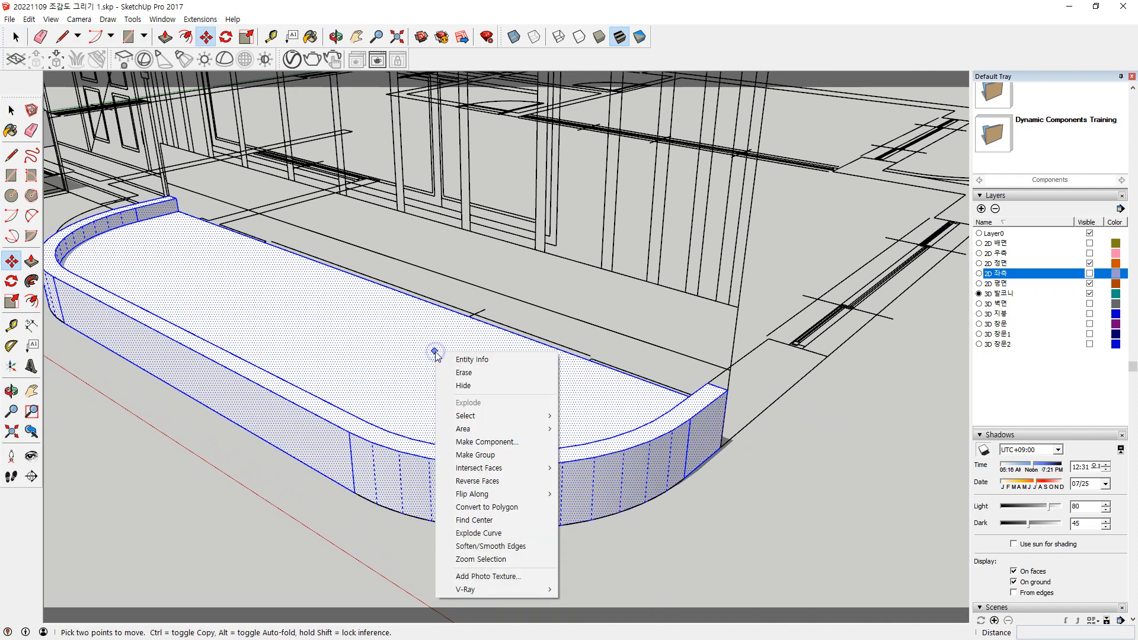
click(500, 455)
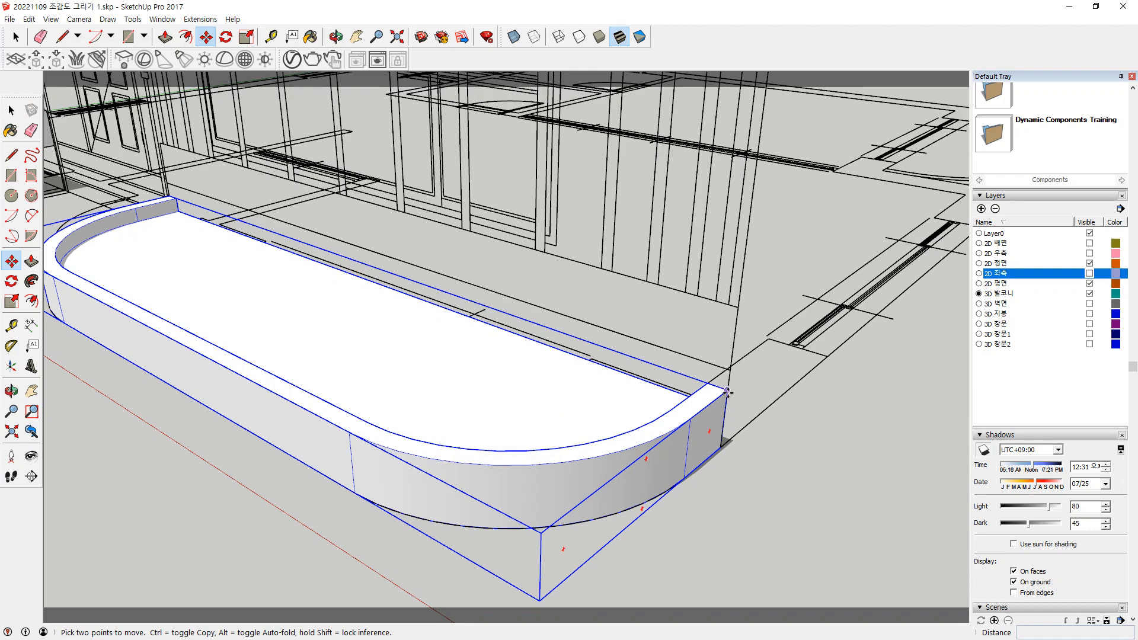
Move the second balcony group straight up from its plan outline, using its back top corner as the grip point
click(728, 392)
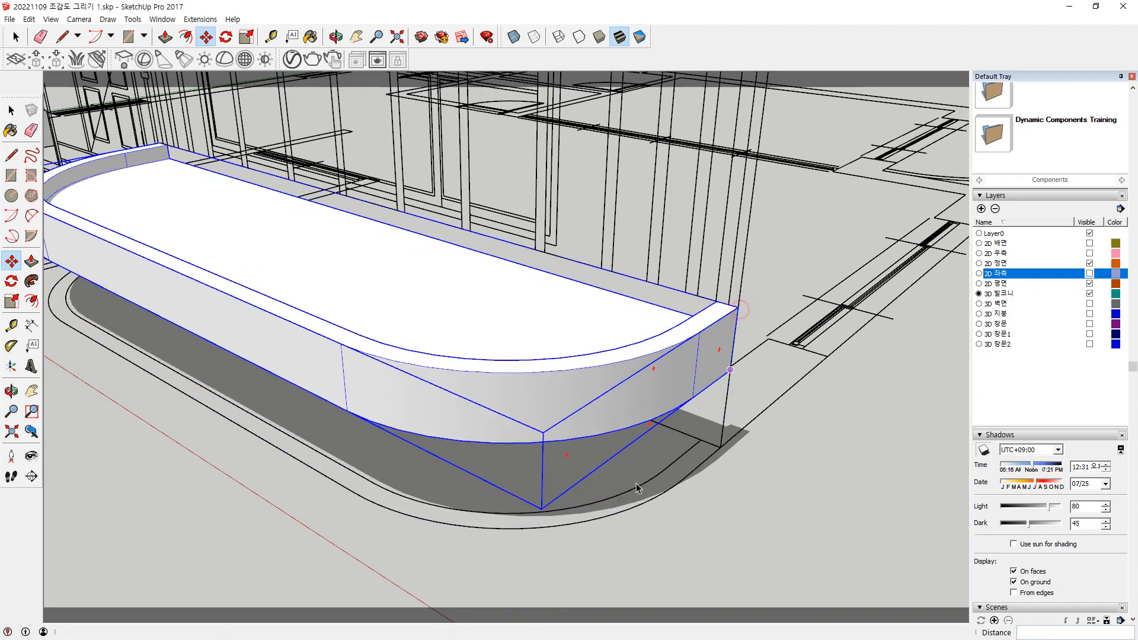
click(638, 487)
key(space)
Draw a 200 × 3900 mm rectangle along the wall edge of the side balcony in the floor plan
scroll(299, 525, down, 8)
scroll(280, 405, up, 3)
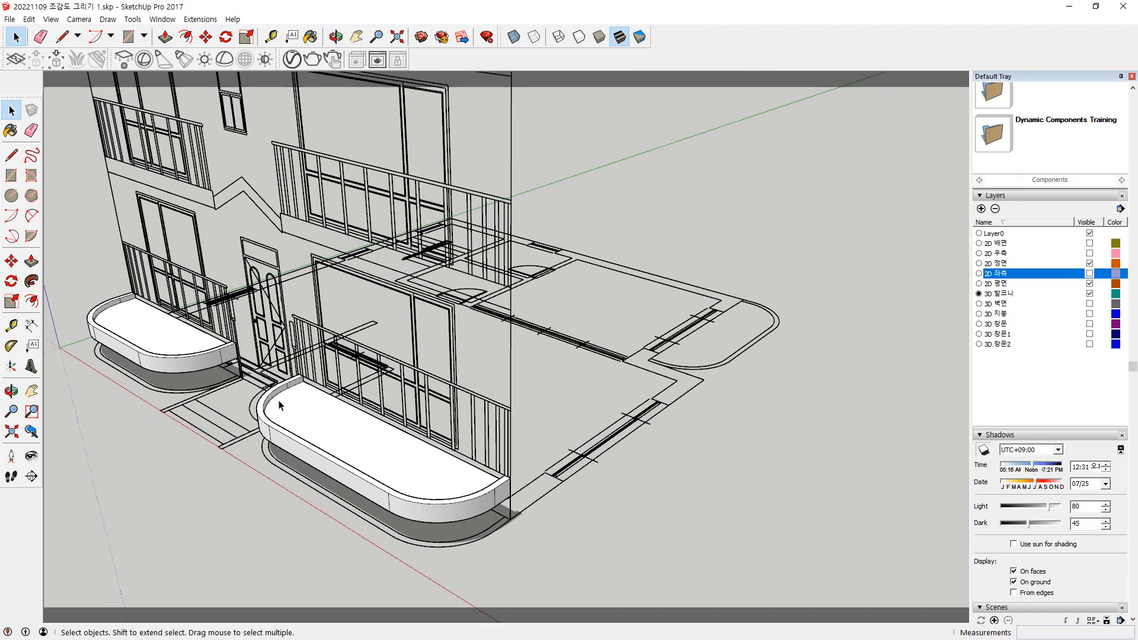
middle_drag(280, 406, 215, 354)
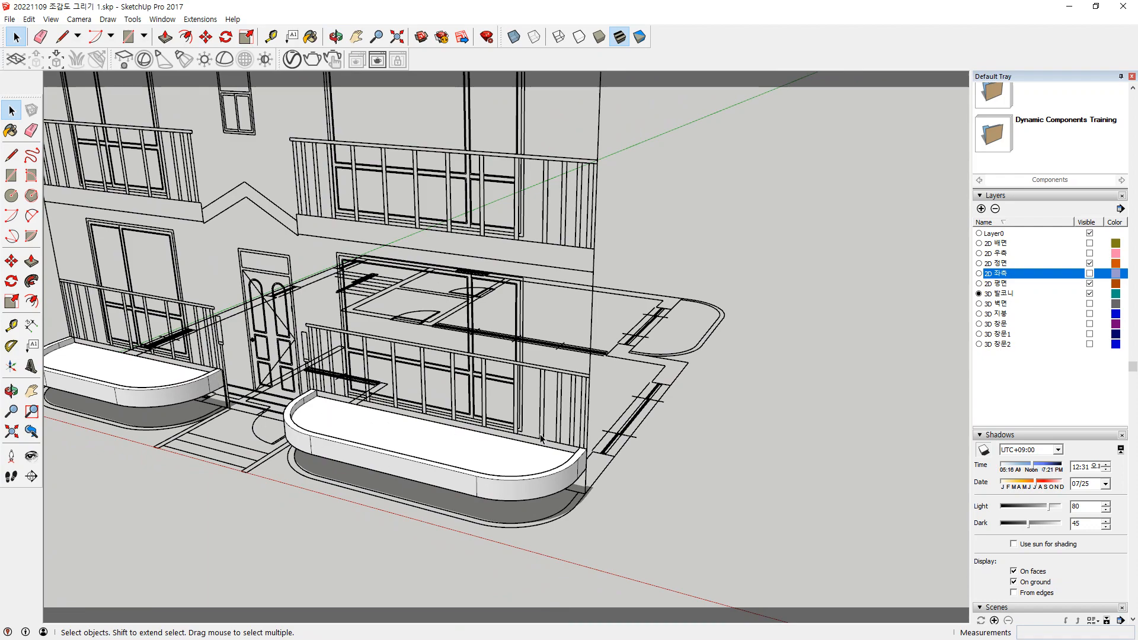
middle_drag(540, 439, 653, 474)
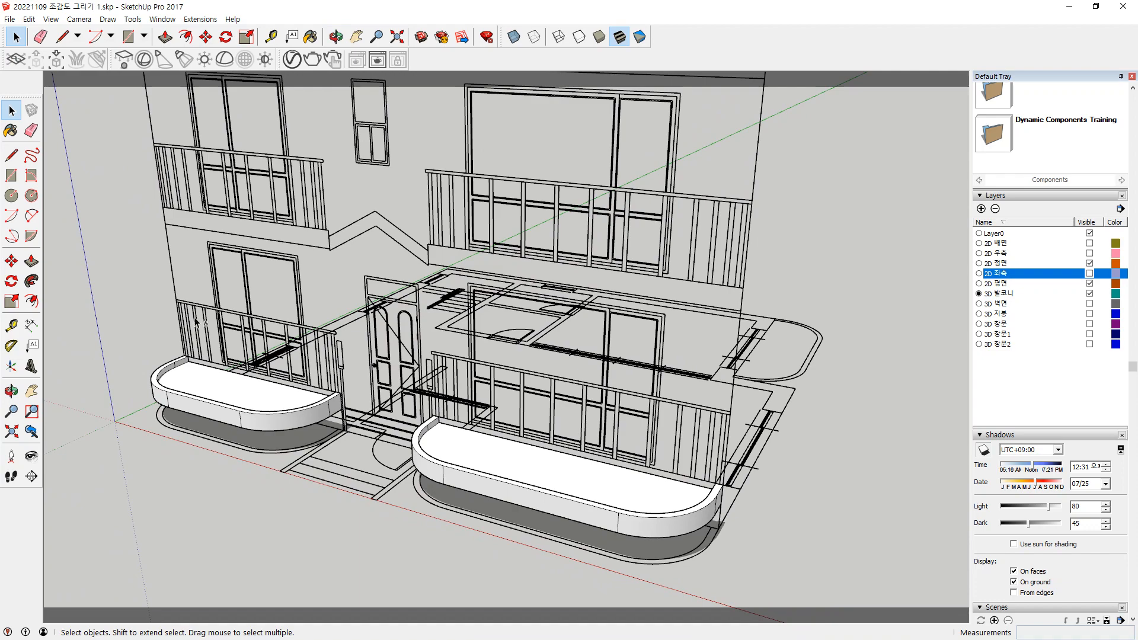
middle_drag(197, 323, 412, 511)
scroll(384, 513, up, 2)
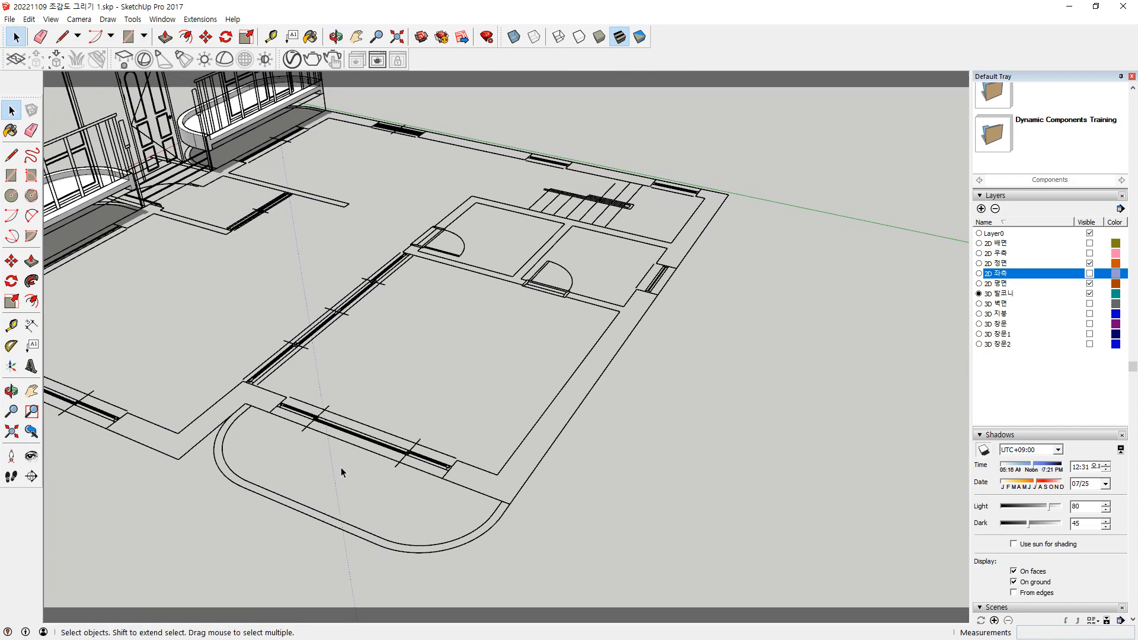
scroll(340, 469, up, 1)
key(r)
click(235, 397)
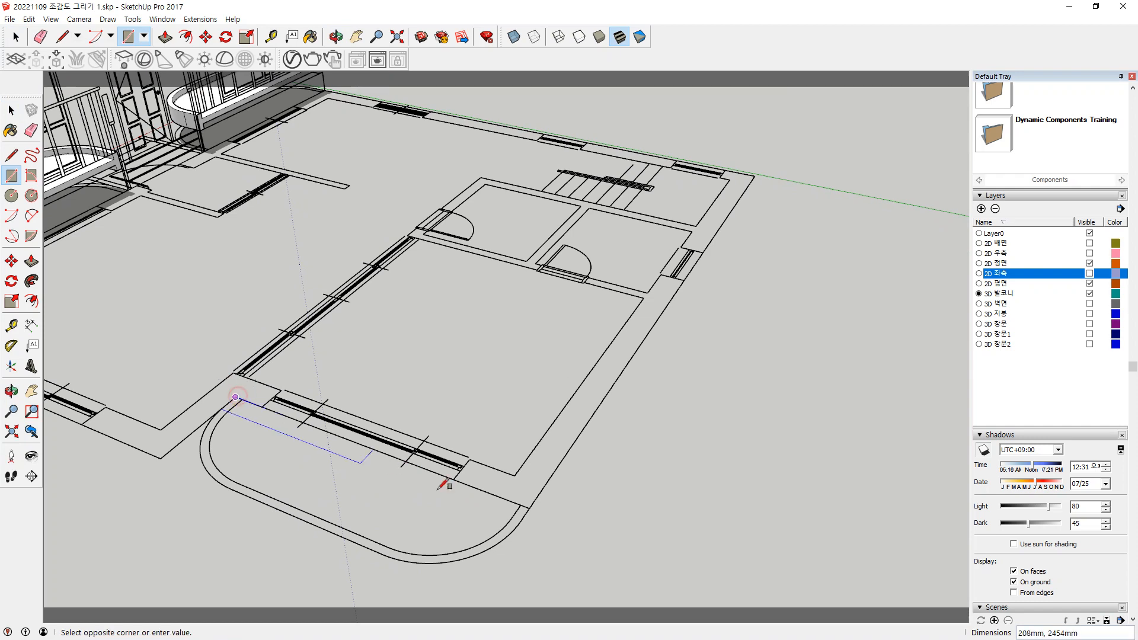
click(520, 522)
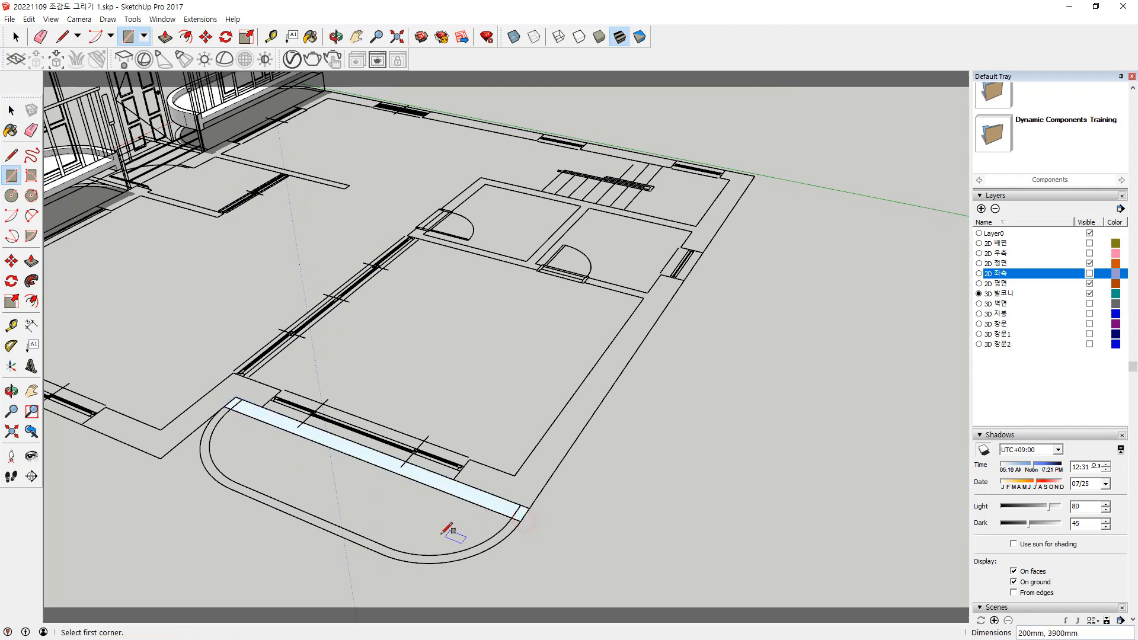
Draw a line from the outer end of the side balcony's rear rounded corner perpendicular to the rectangle's outer edge
scroll(407, 550, up, 3)
key(l)
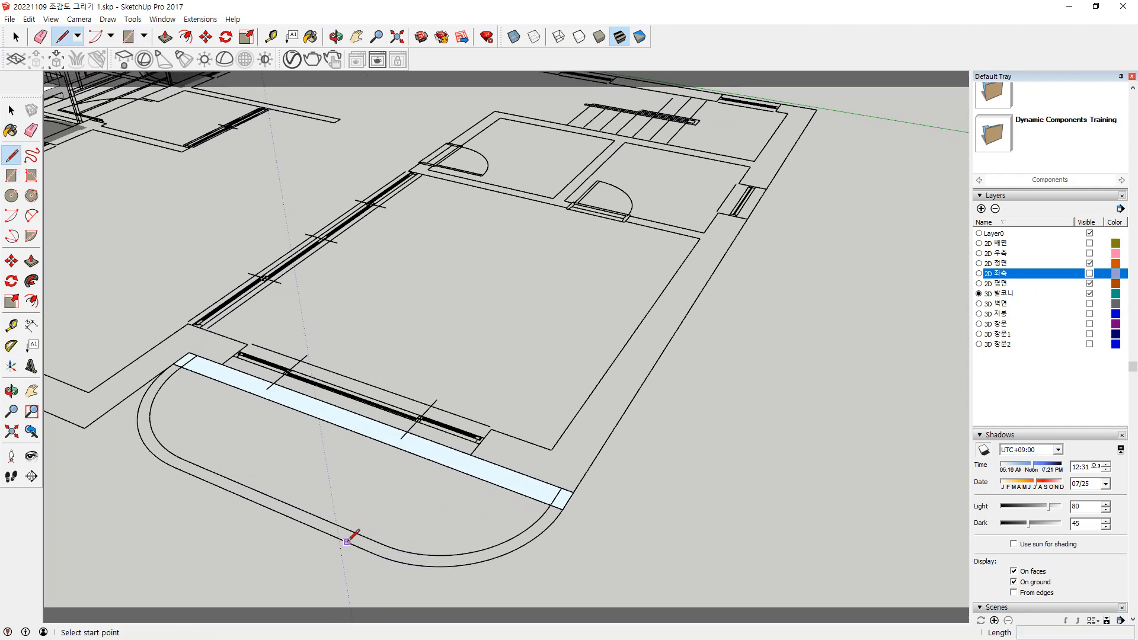
click(375, 554)
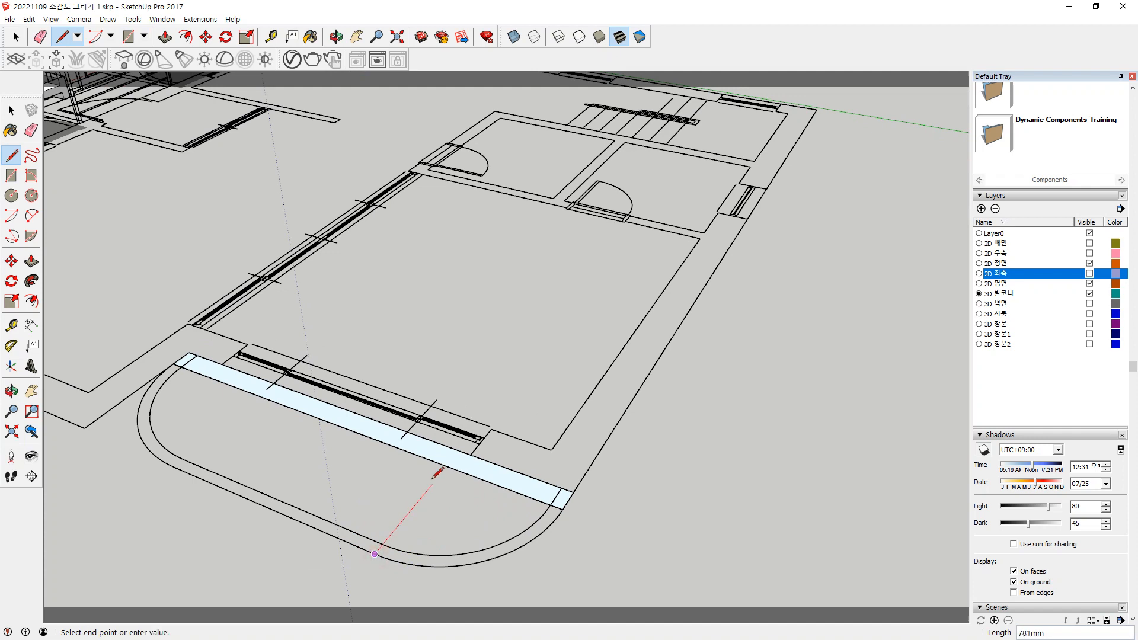
click(447, 467)
key(Escape)
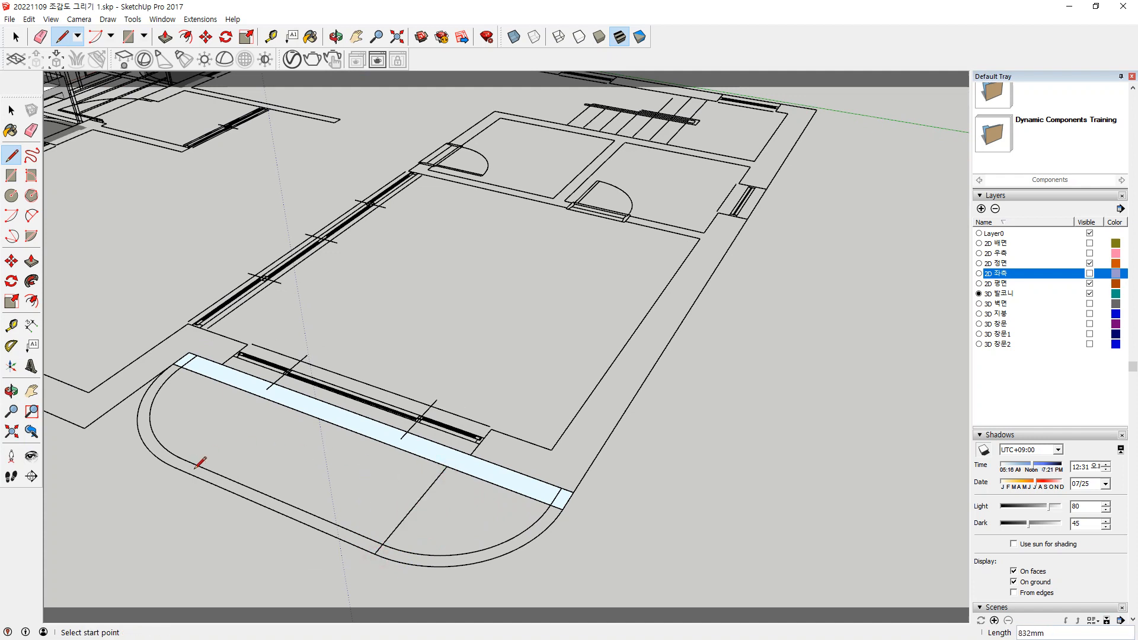
Draw a matching perpendicular line from the other rounded corner and join both lines with a 1900 mm outer edge
click(174, 467)
click(259, 396)
key(Escape)
click(175, 468)
click(380, 556)
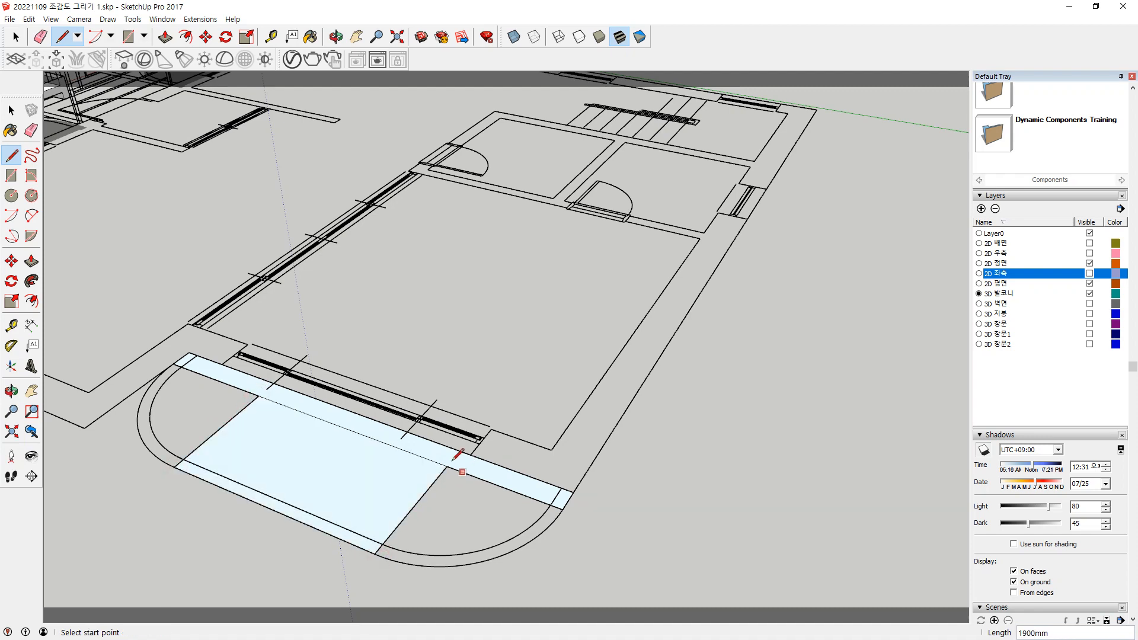
Trace the side balcony's rear rounded corner with a 90° arc centred where its line meets the rectangle
click(11, 215)
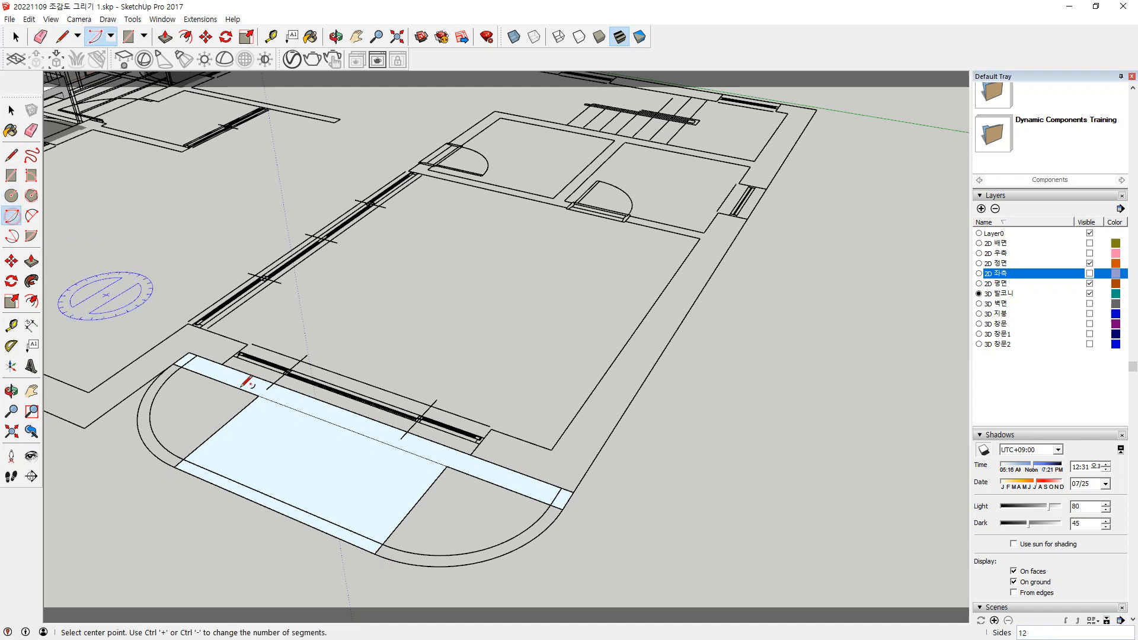
click(447, 467)
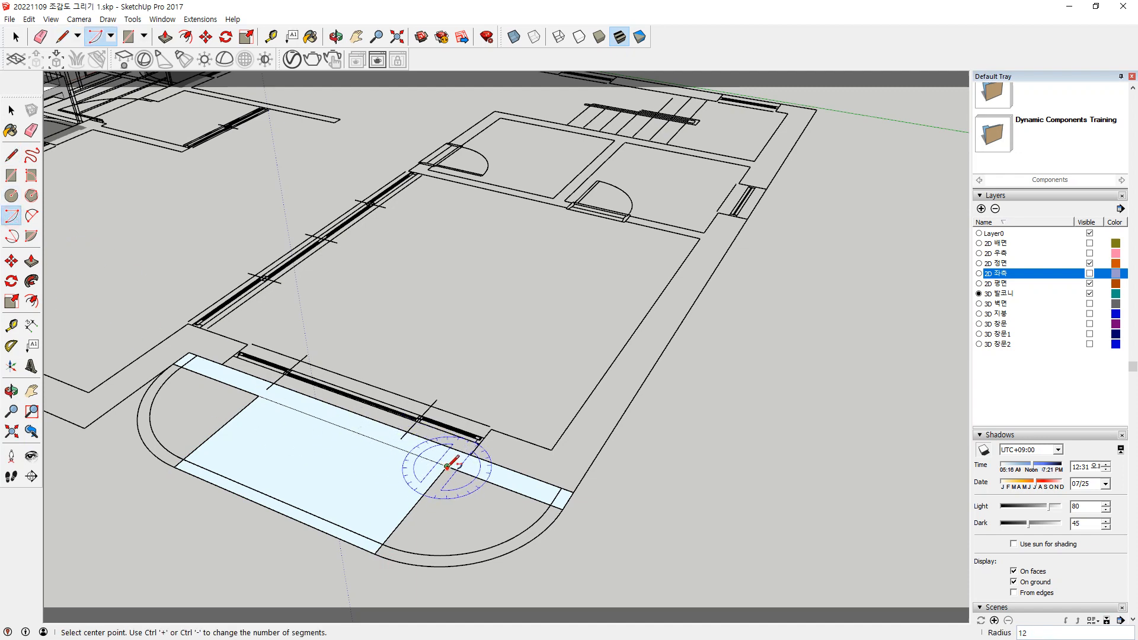
click(368, 550)
click(562, 510)
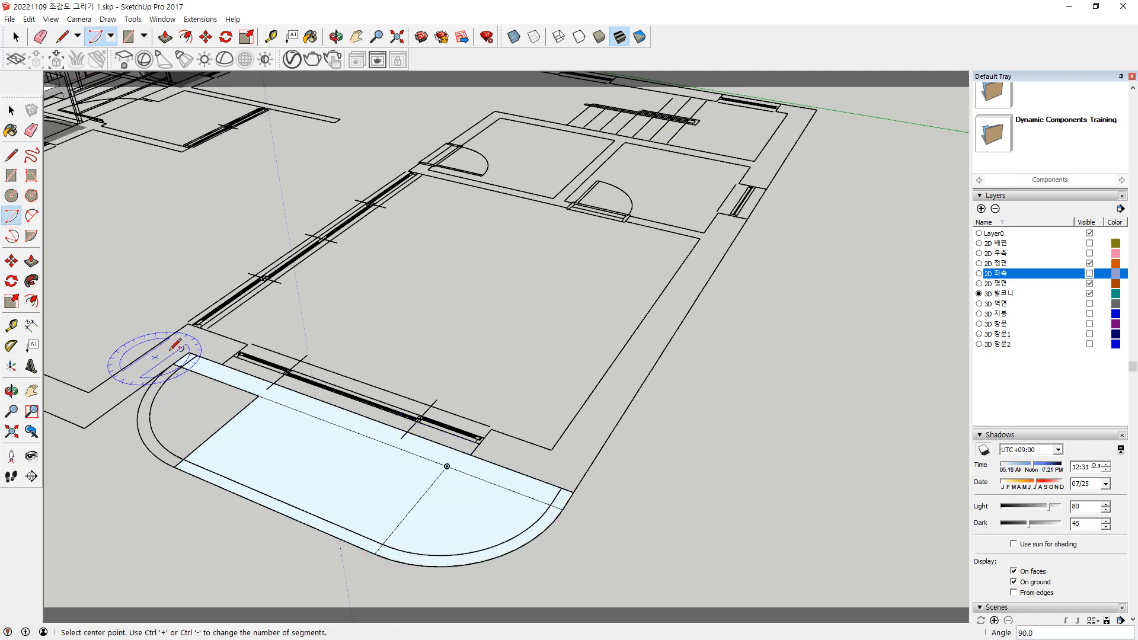
Trace the side balcony's remaining rounded corner with a 90° arc of 1000 mm radius centred where its construction line meets the rectangle
click(259, 395)
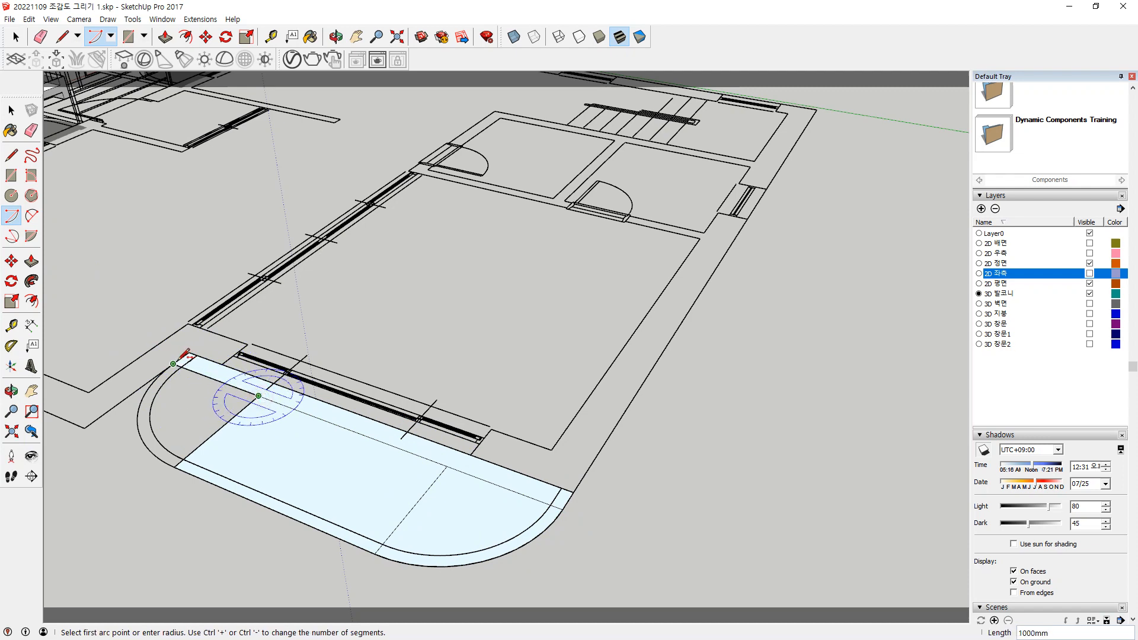
click(173, 363)
click(173, 465)
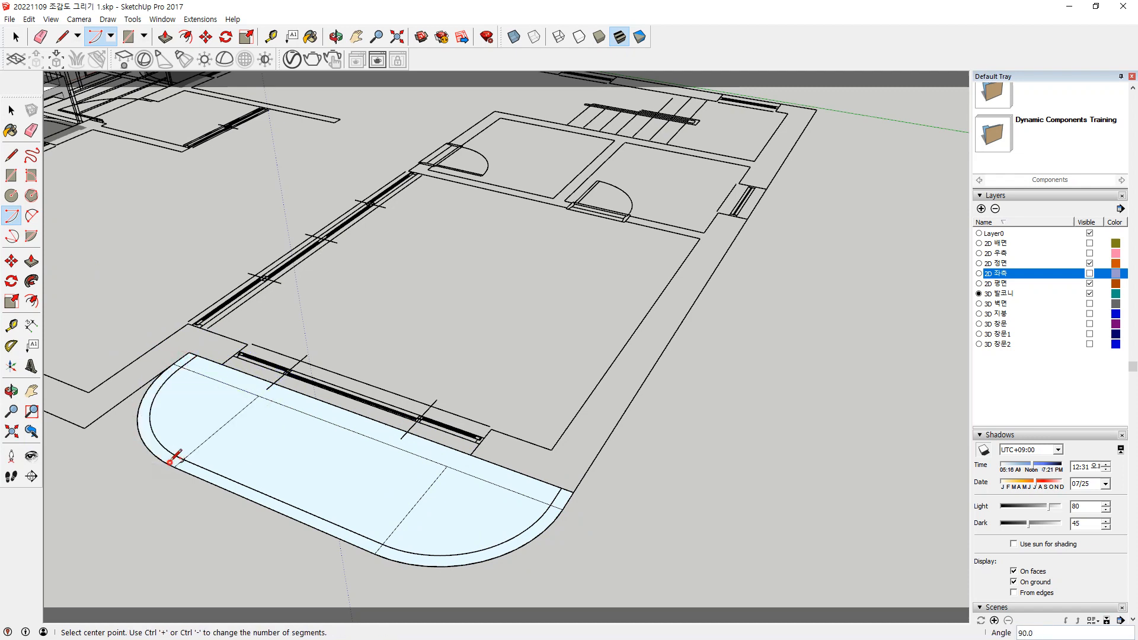
Erase the inner construction lines so the side balcony outline forms one face
key(e)
drag(231, 409, 287, 423)
click(315, 416)
drag(467, 475, 407, 504)
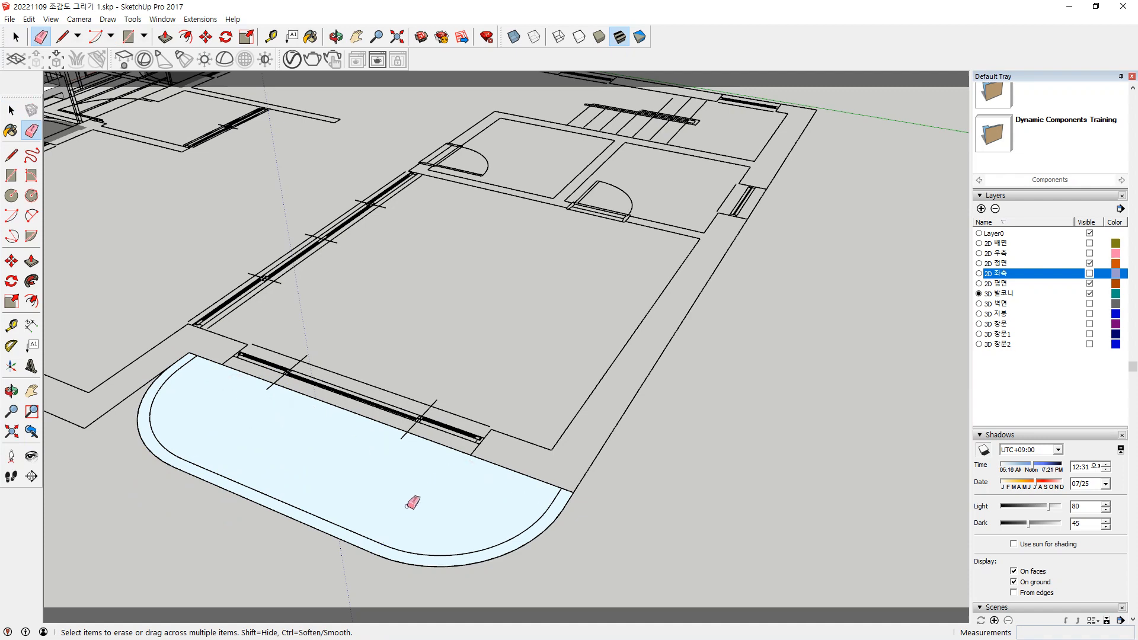
Extrude the side balcony face upward by 300 mm
key(p)
click(376, 498)
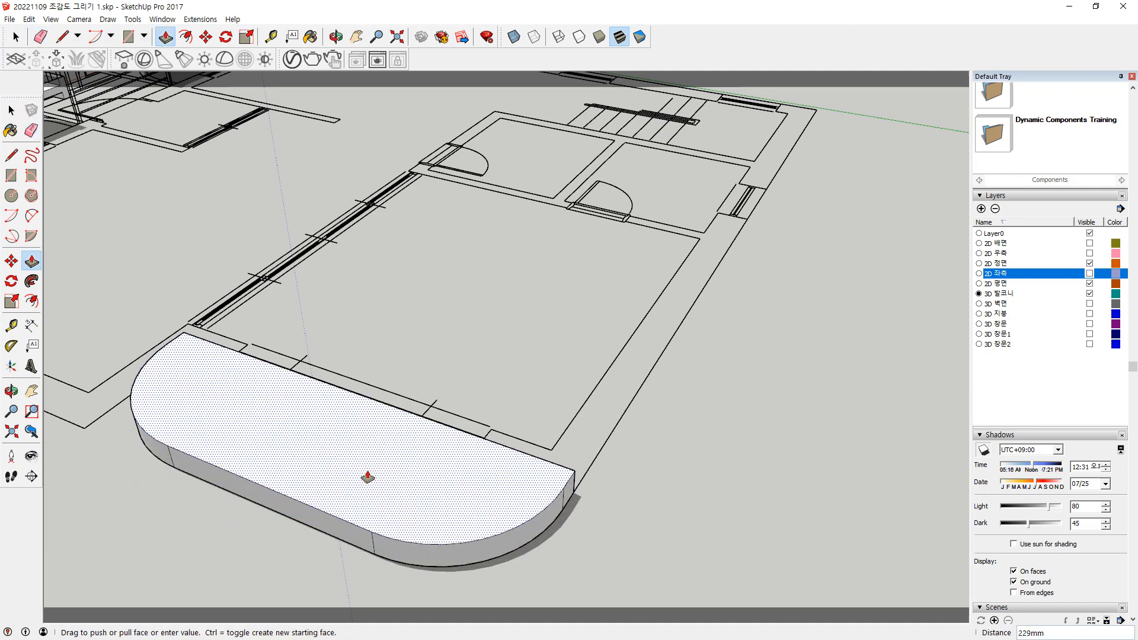
text(300)
key(Return)
key(space)
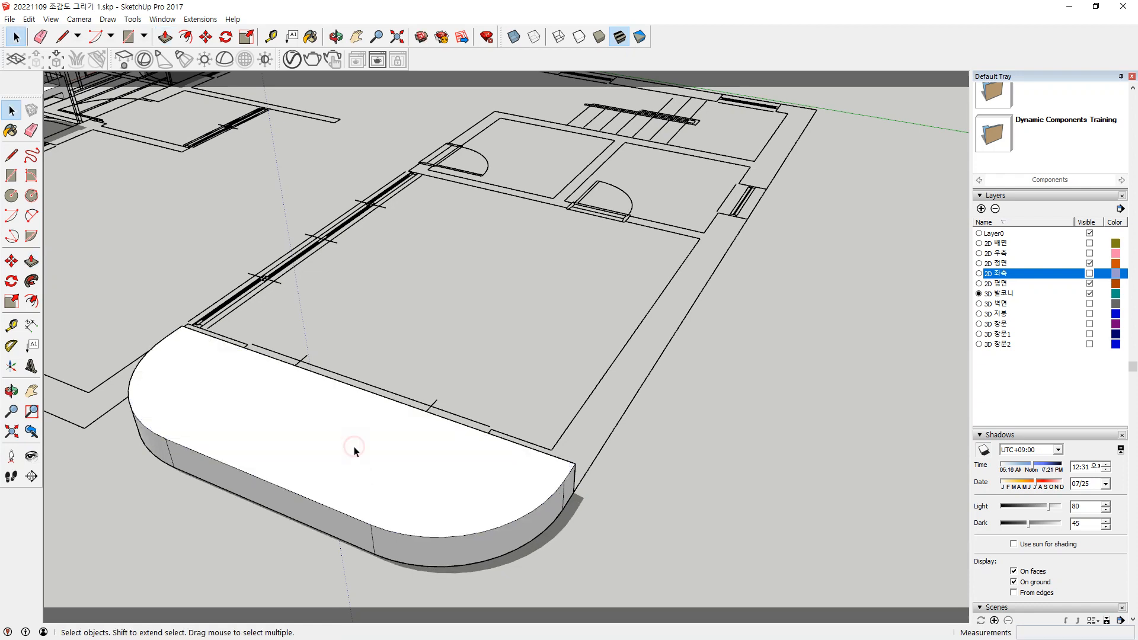
Offset the top face's outer edges, excluding the wall edge, 100 mm inward and push the inner face down 100 mm
click(353, 451)
scroll(367, 466, up, 1)
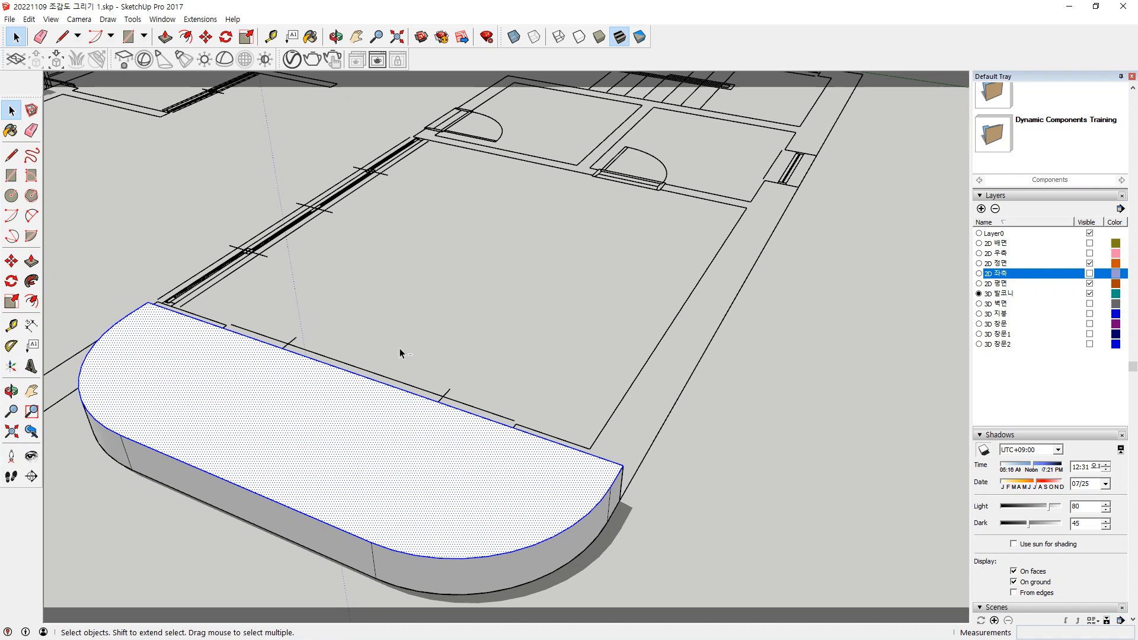
ctrl+shift+click(381, 386)
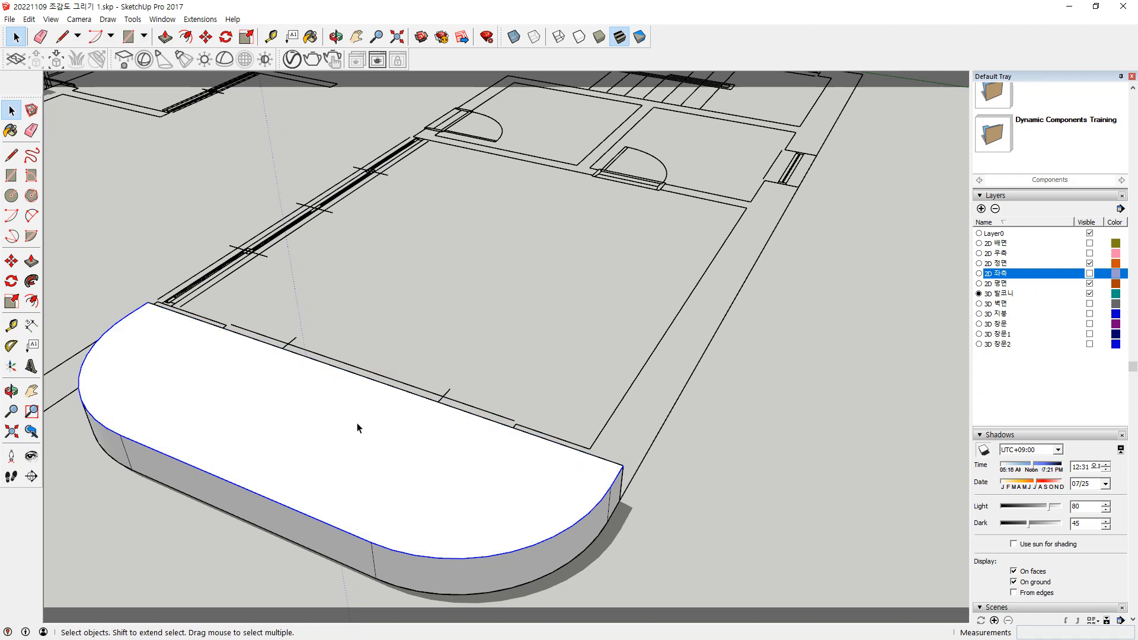
key(f)
click(262, 496)
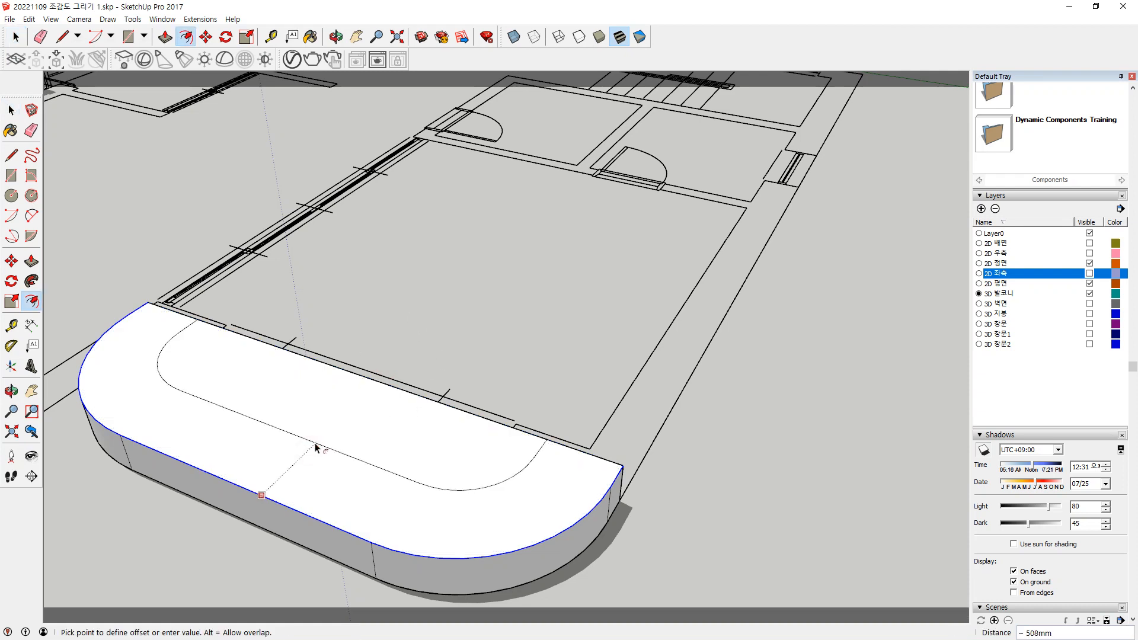
text(100)
key(Return)
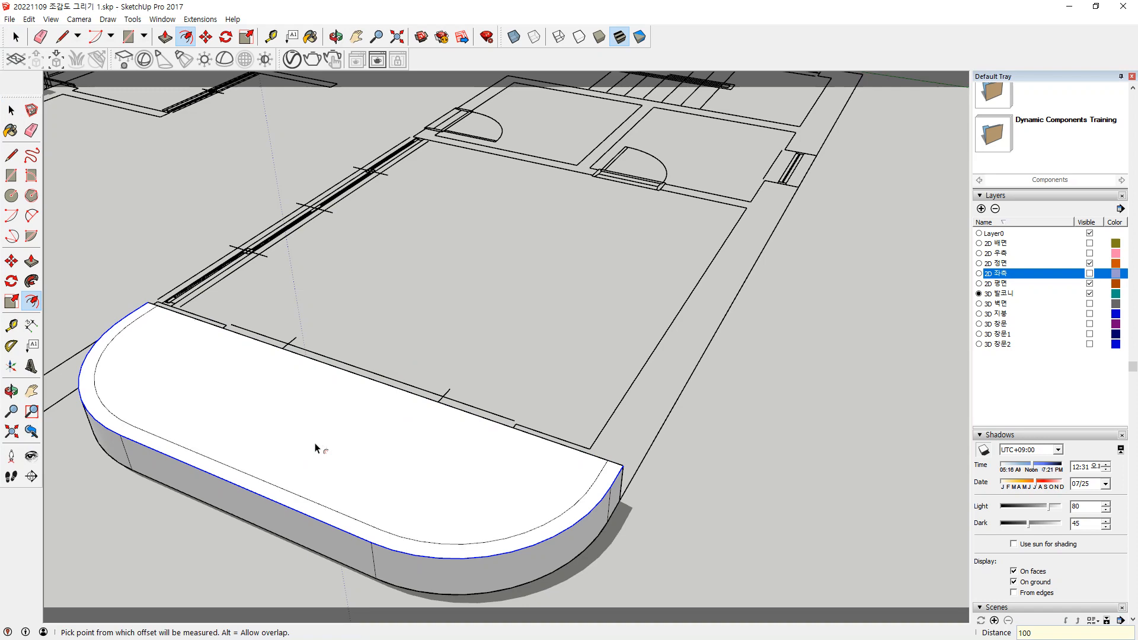
key(p)
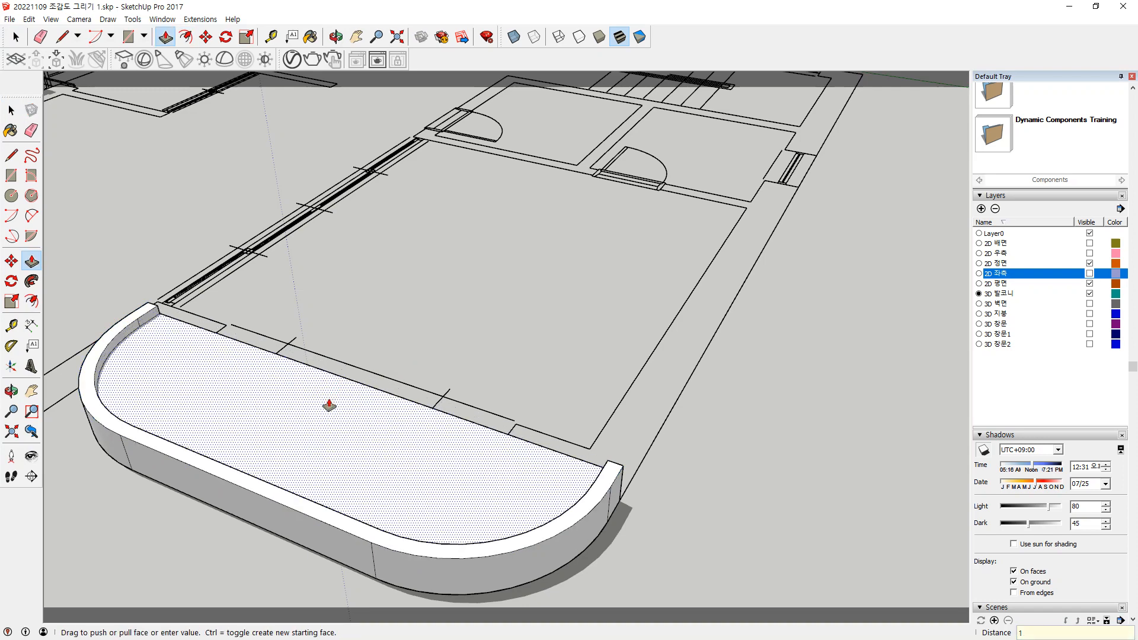
double_click(329, 407)
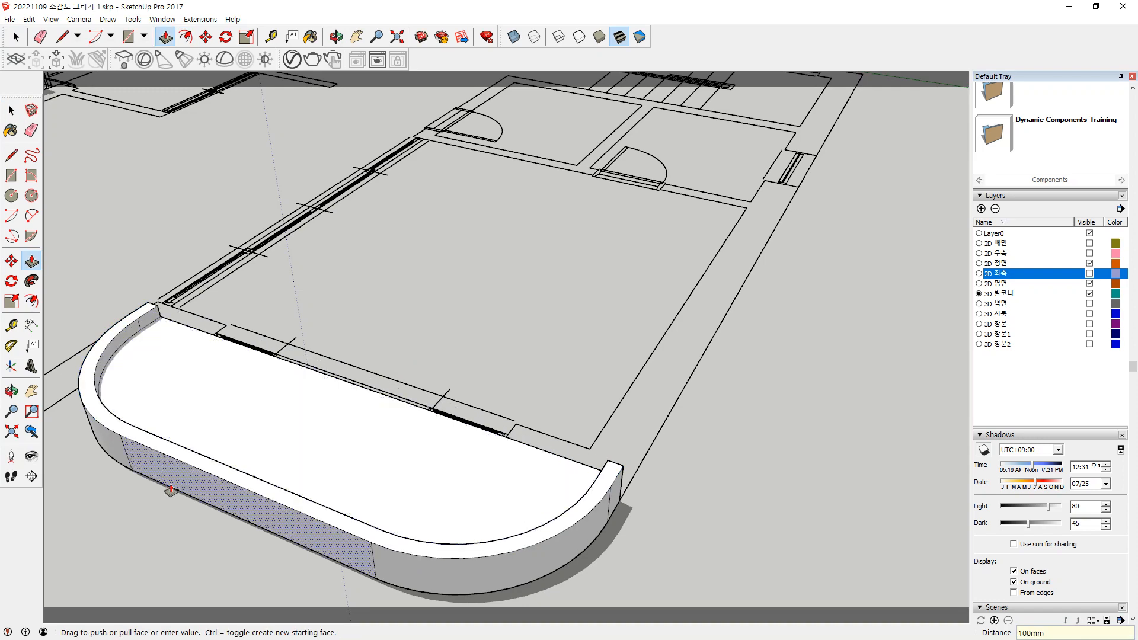
Offset the outer edges of the side balcony's underside 100 mm inward, excluding the edge along the wall
middle_drag(163, 480, 214, 224)
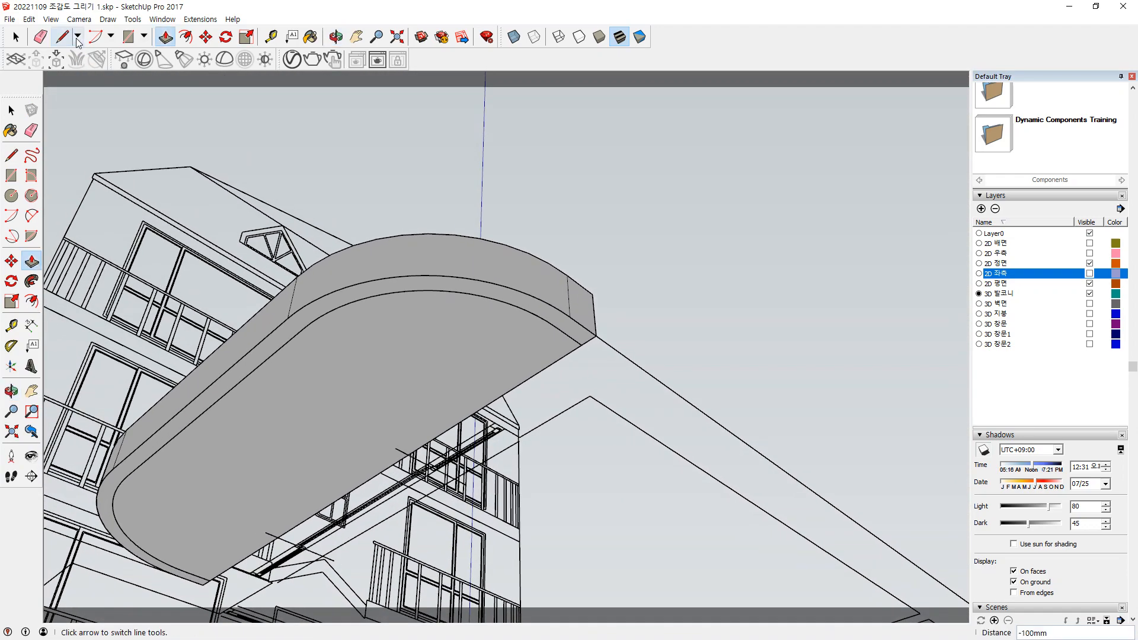
key(space)
click(340, 354)
double_click(340, 354)
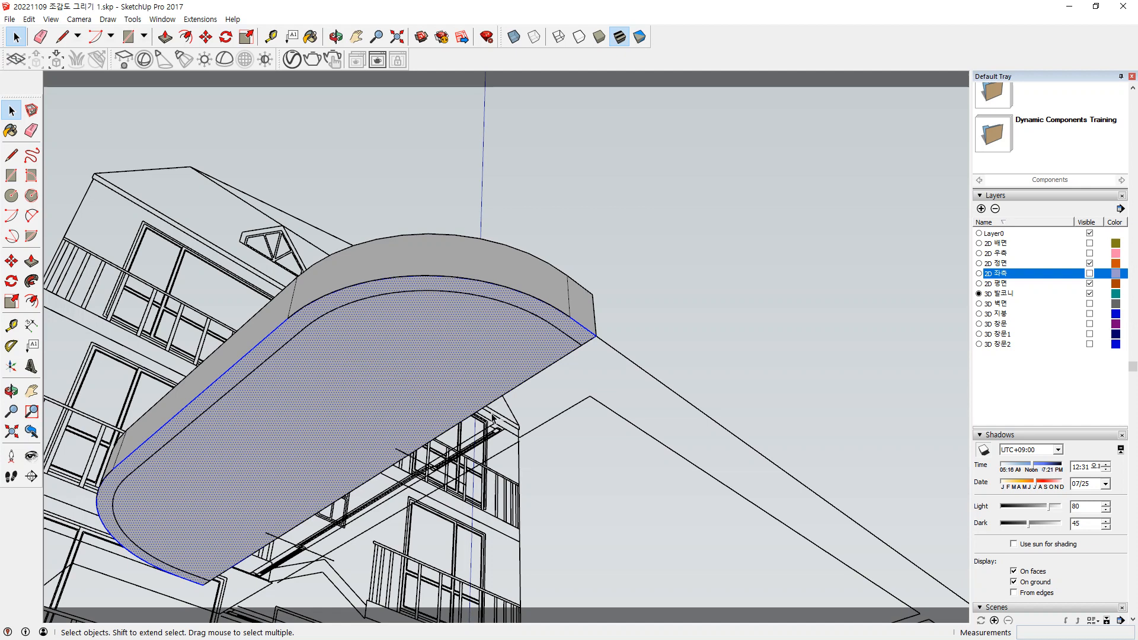
click(465, 422)
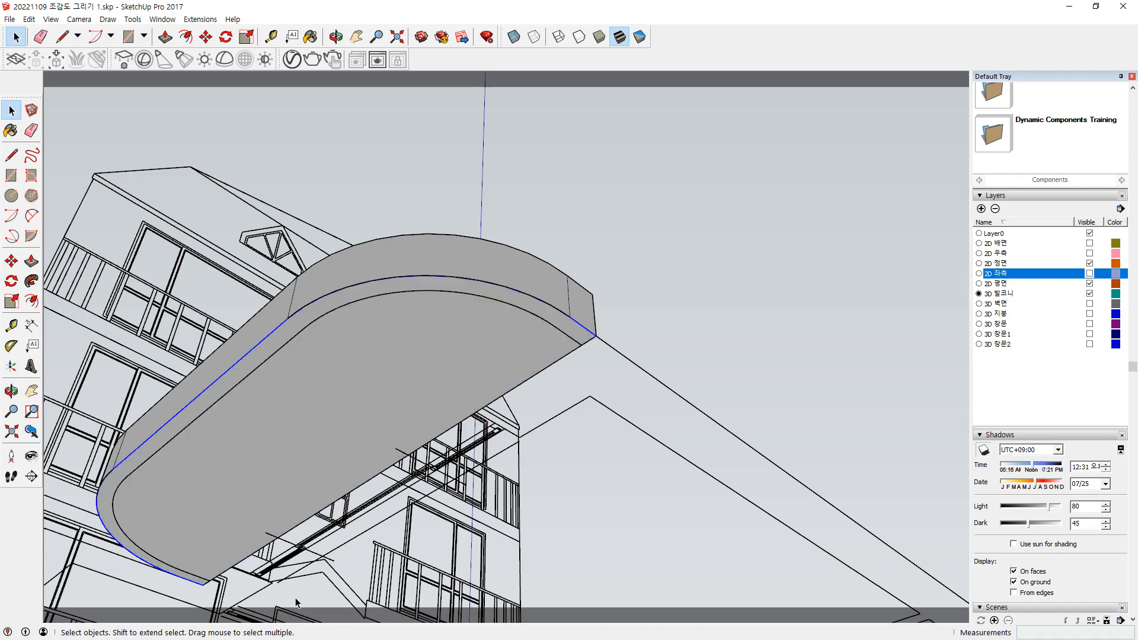
key(f)
click(334, 346)
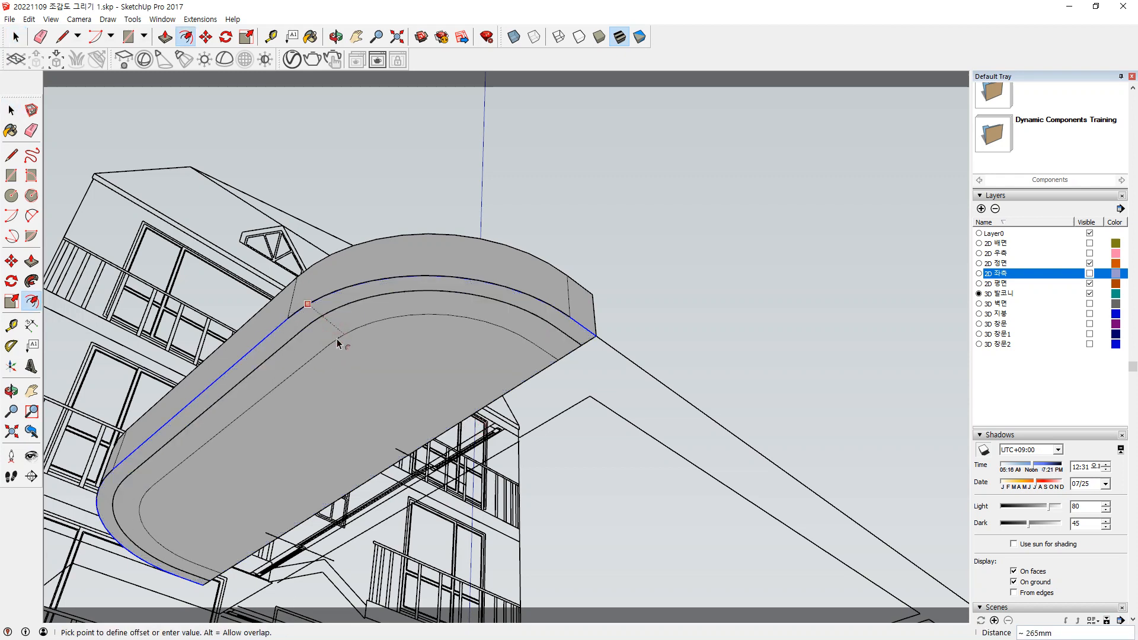
click(336, 345)
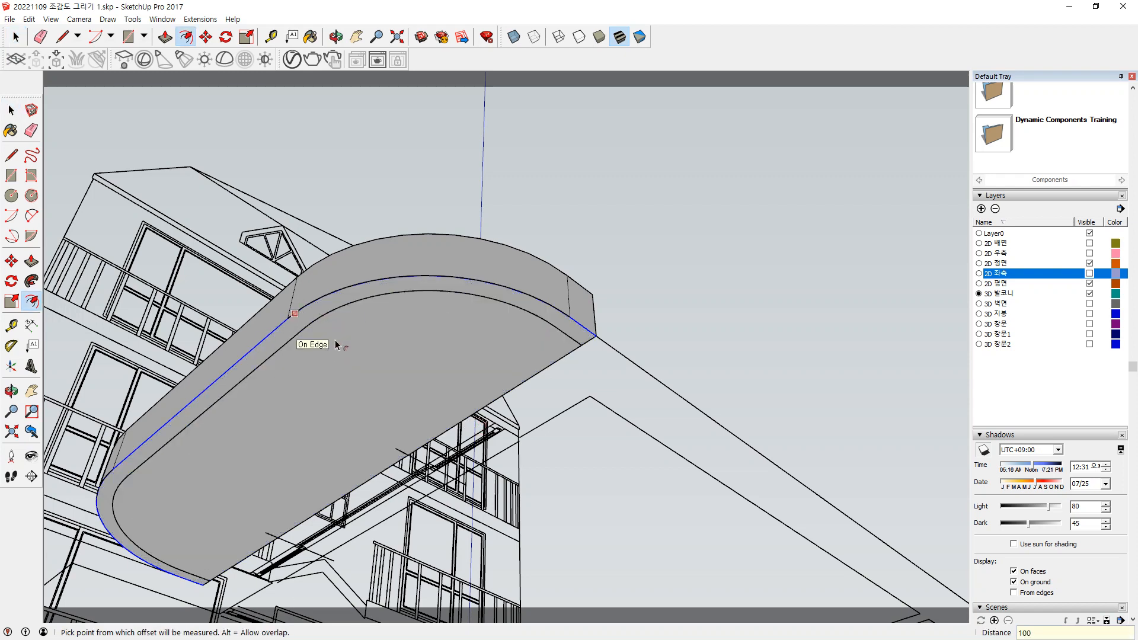
Recess the inner face of the side balcony's underside by 30 mm
key(p)
click(299, 427)
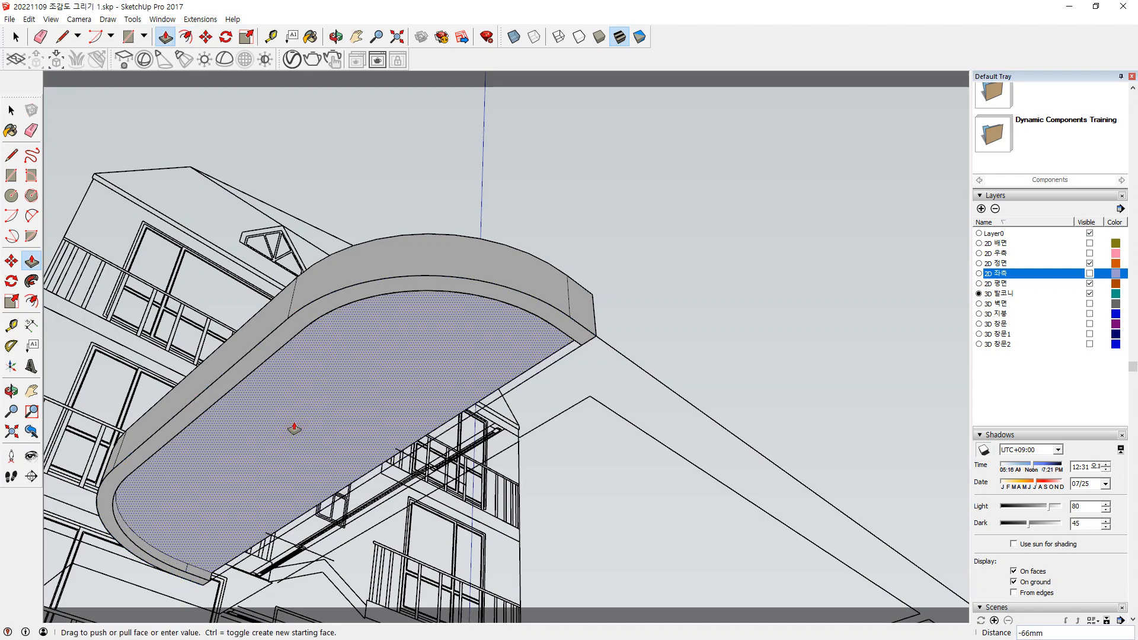
text(30)
key(Return)
key(space)
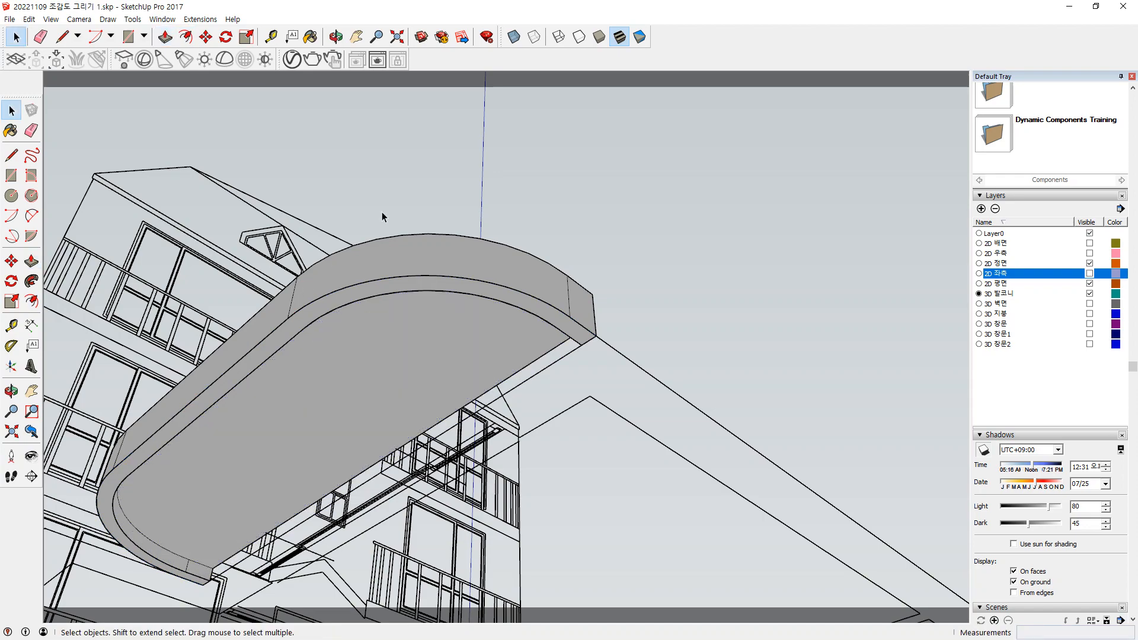
Select the whole side balcony with all its connected geometry and make it a group
middle_drag(382, 221, 216, 426)
scroll(219, 463, up, 2)
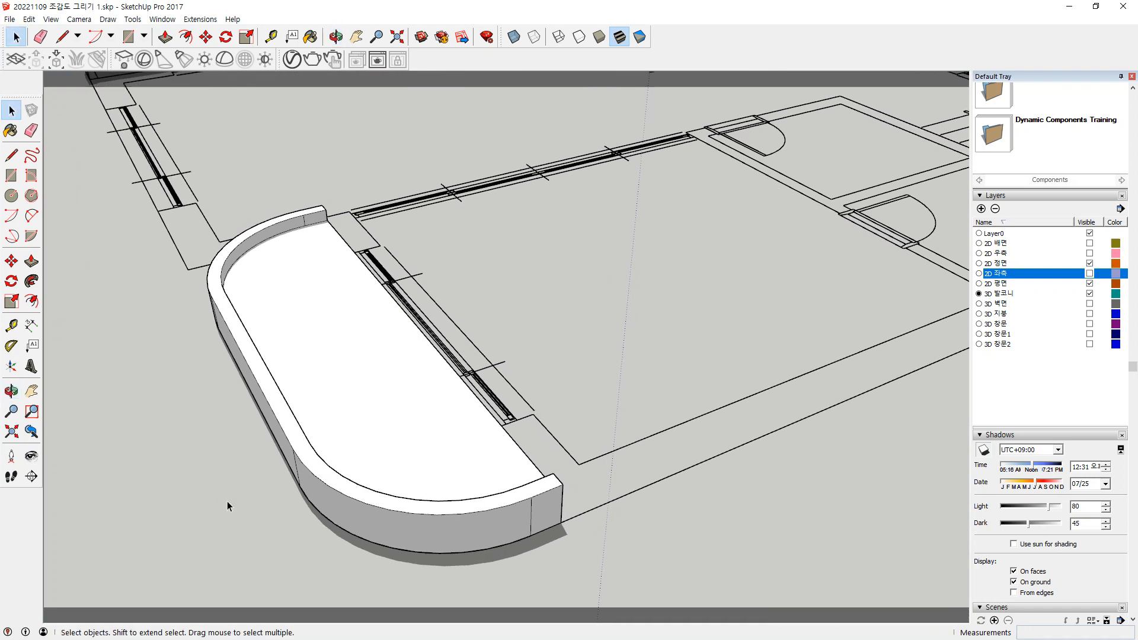
scroll(358, 406, down, 3)
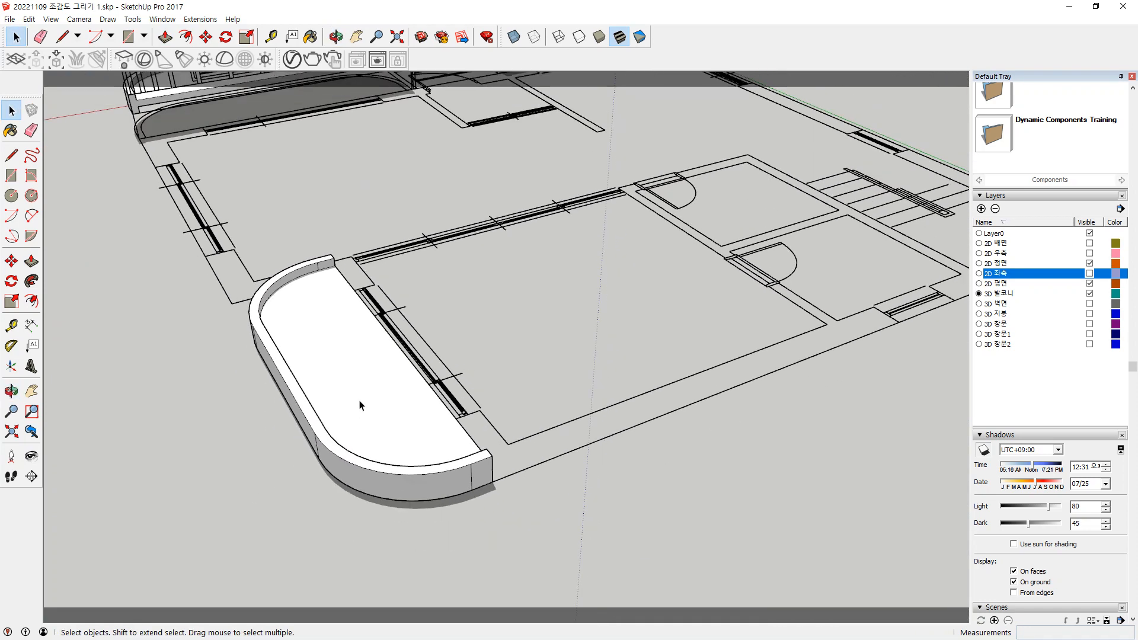
middle_drag(358, 403, 415, 424)
triple_click(414, 427)
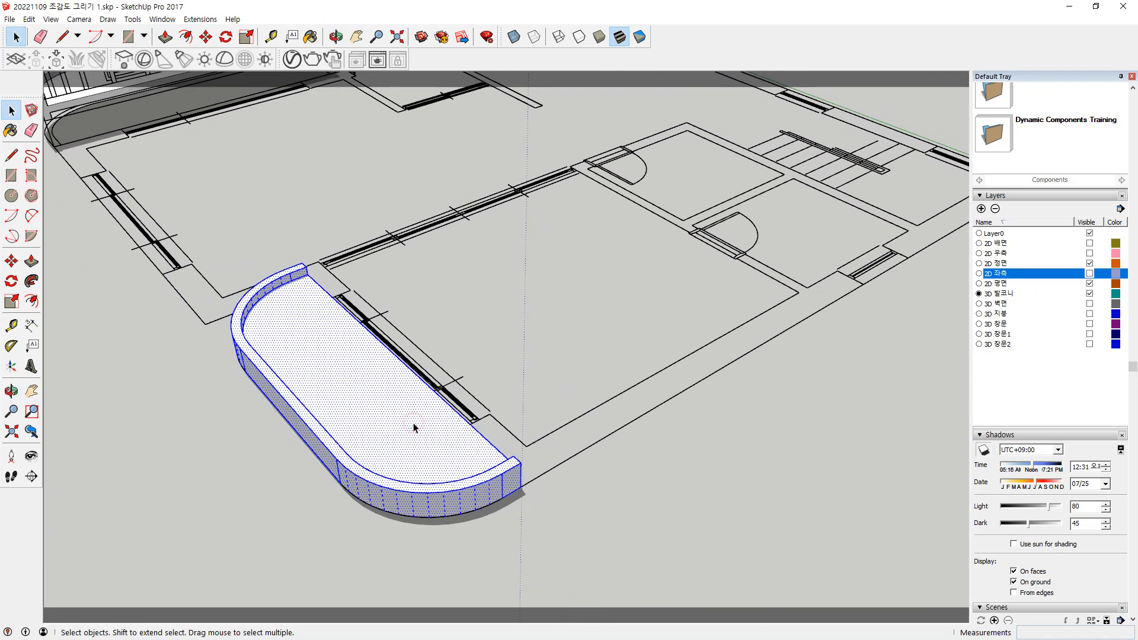
right_click(414, 425)
key(g)
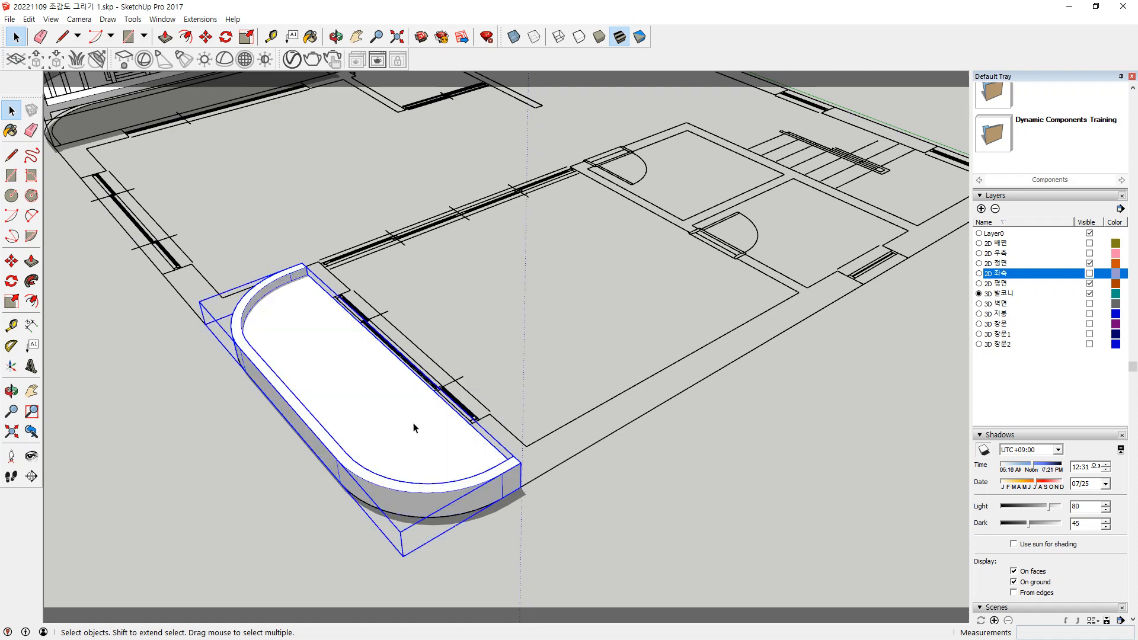
Raise the side balcony group vertically by 400 mm
scroll(421, 368, down, 3)
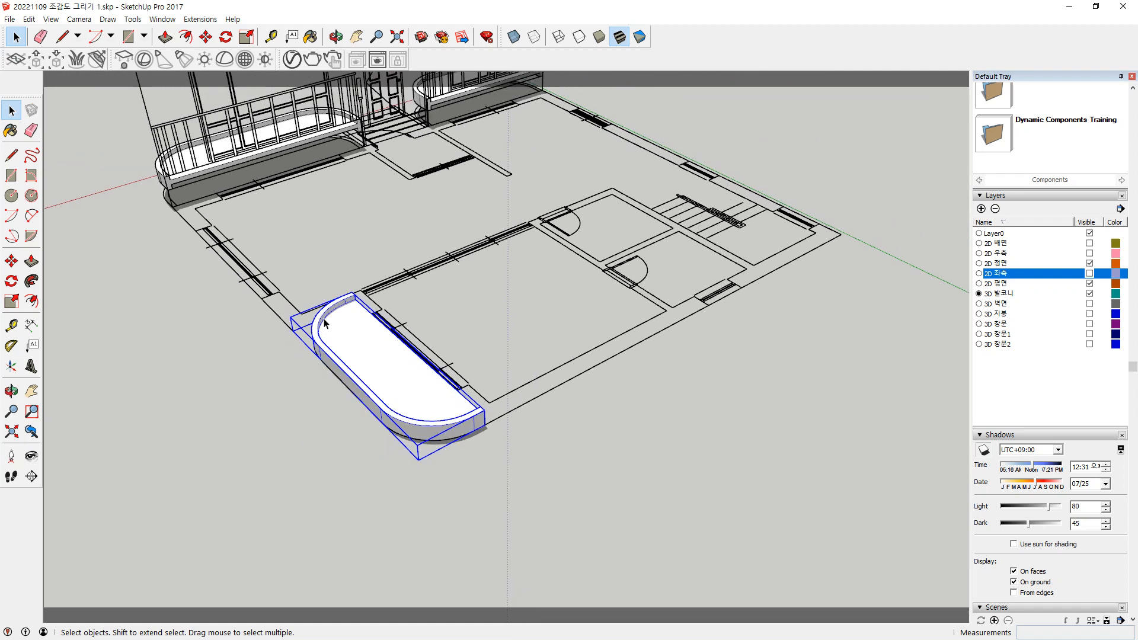
scroll(296, 348, up, 1)
key(m)
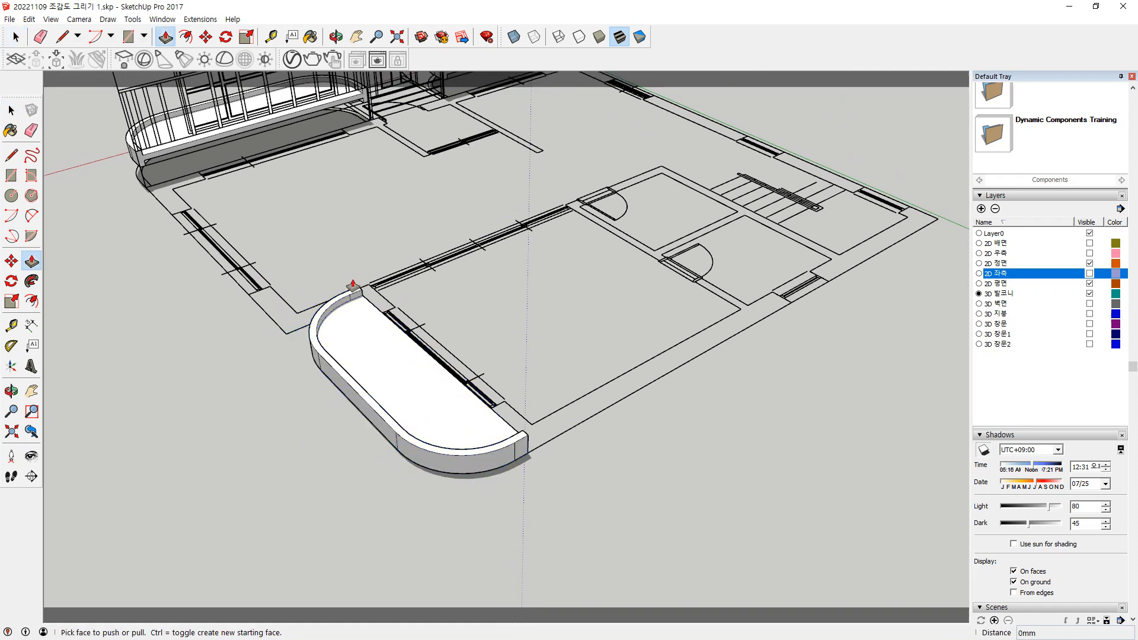
click(330, 303)
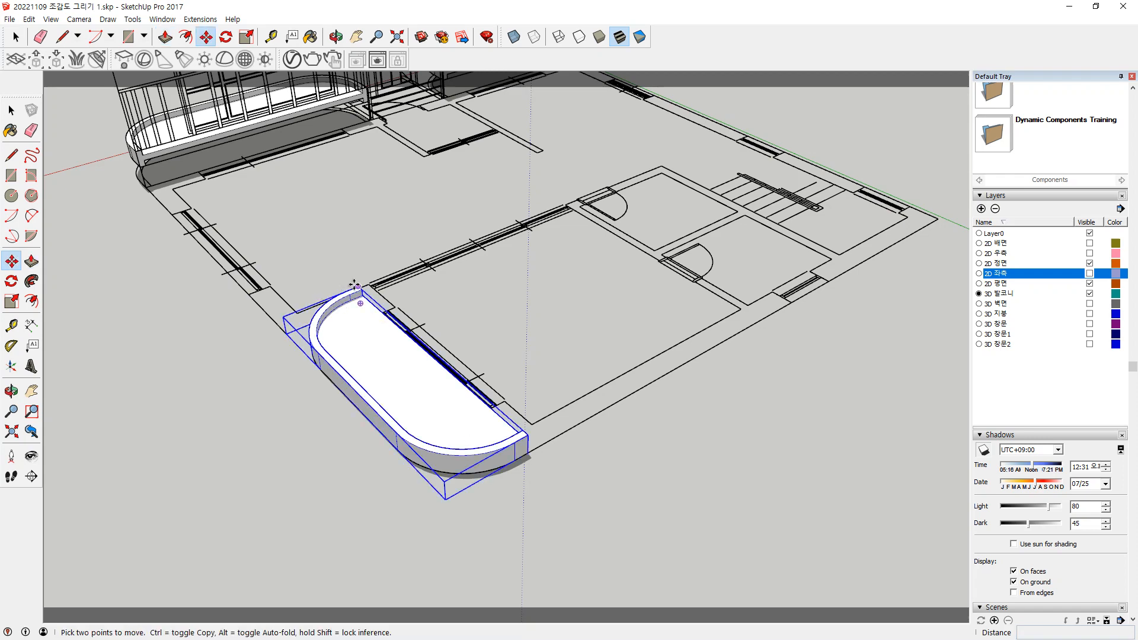
click(354, 263)
click(354, 264)
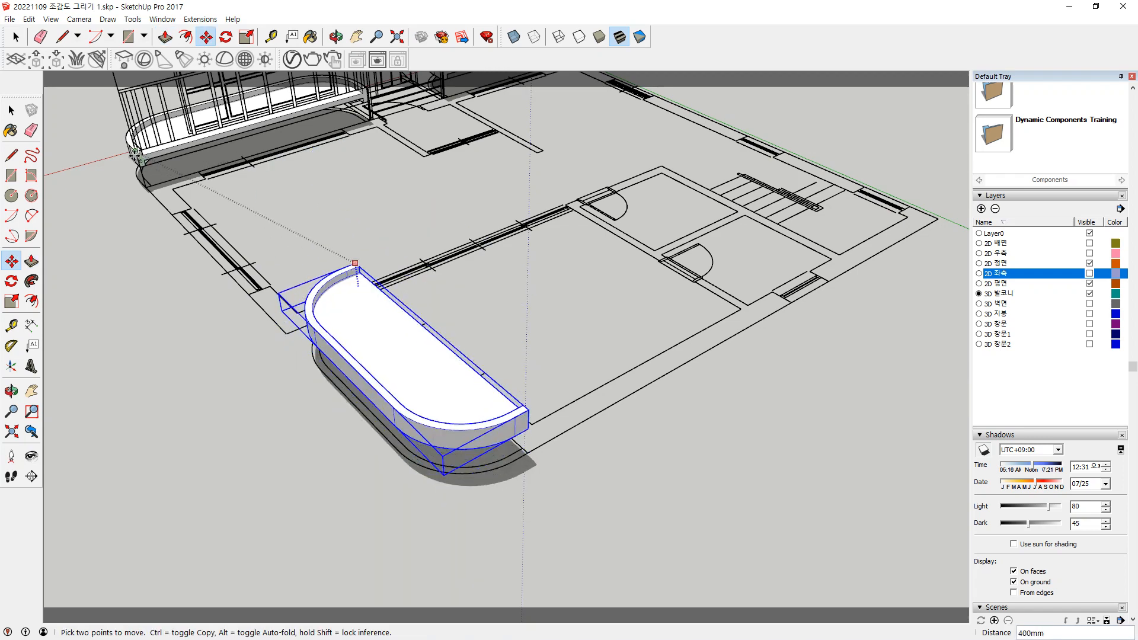
scroll(135, 155, up, 3)
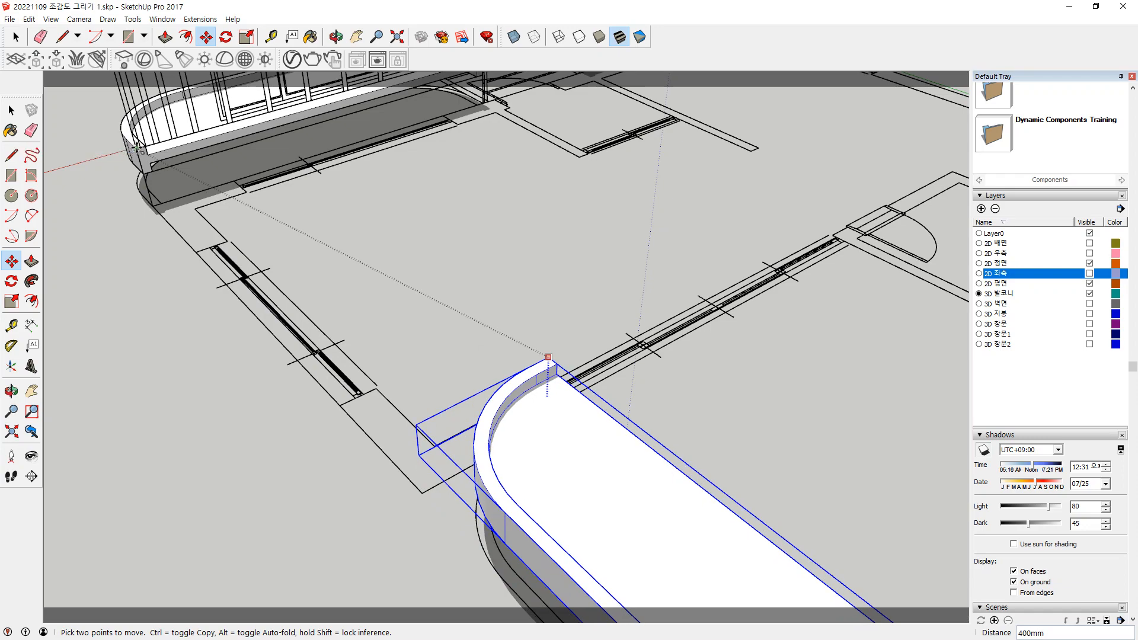
text(400)
key(Return)
key(space)
scroll(305, 541, down, 6)
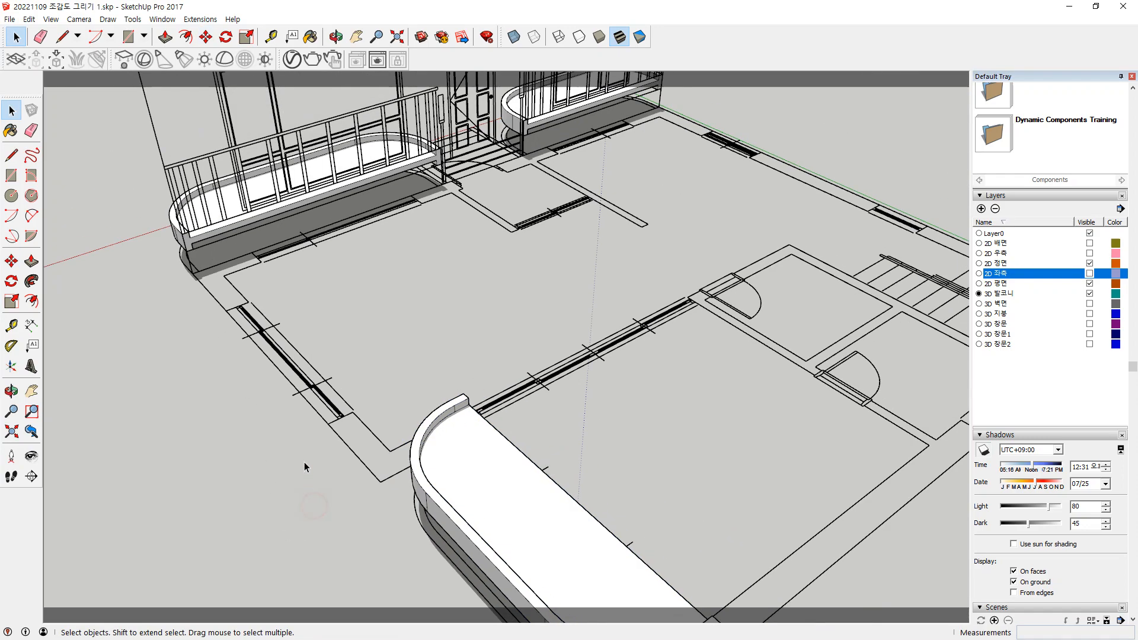
middle_drag(279, 454, 371, 412)
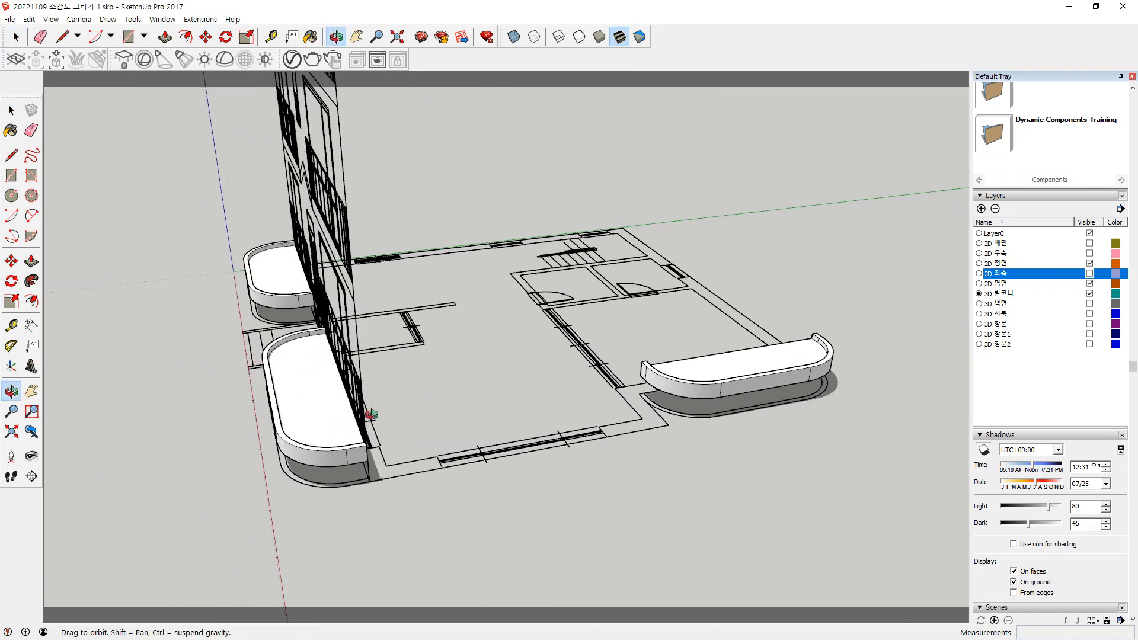
scroll(415, 415, up, 5)
mouse_move(474, 427)
middle_down()
mouse_move(554, 442)
mouse_move(505, 386)
mouse_move(143, 369)
mouse_move(178, 368)
middle_up()
scroll(554, 443, down, 3)
key(space)
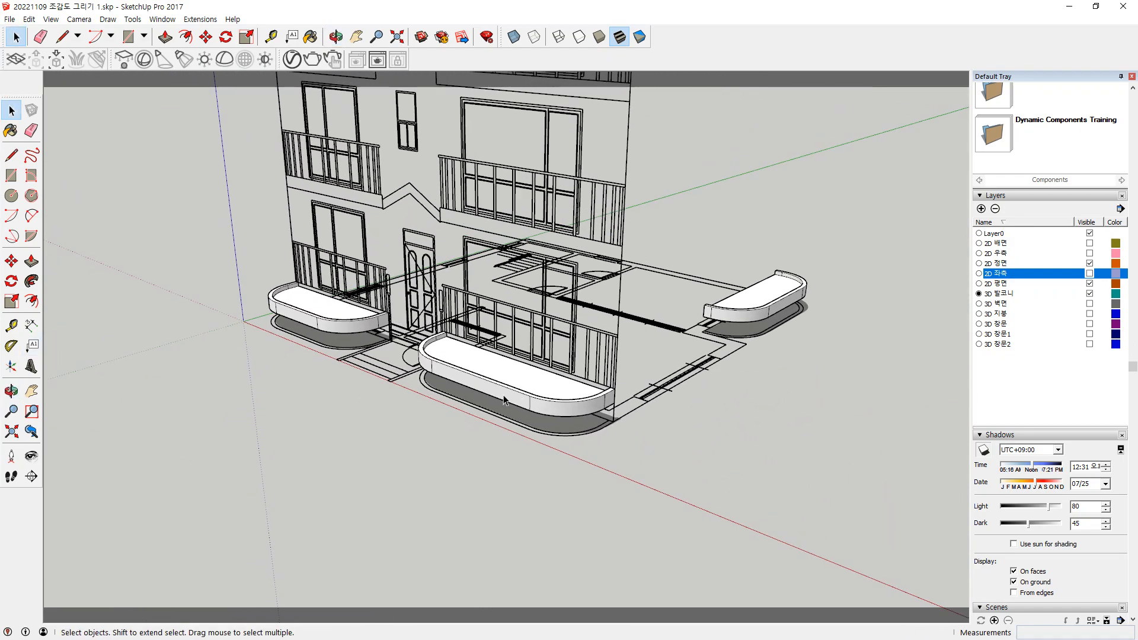
mouse_move(356, 352)
mouse_down()
mouse_move(374, 329)
mouse_move(359, 355)
mouse_up()
mouse_move(543, 442)
mouse_down()
mouse_move(535, 389)
mouse_move(528, 430)
mouse_up()
mouse_move(810, 333)
mouse_down()
mouse_move(769, 343)
mouse_move(806, 342)
mouse_up()
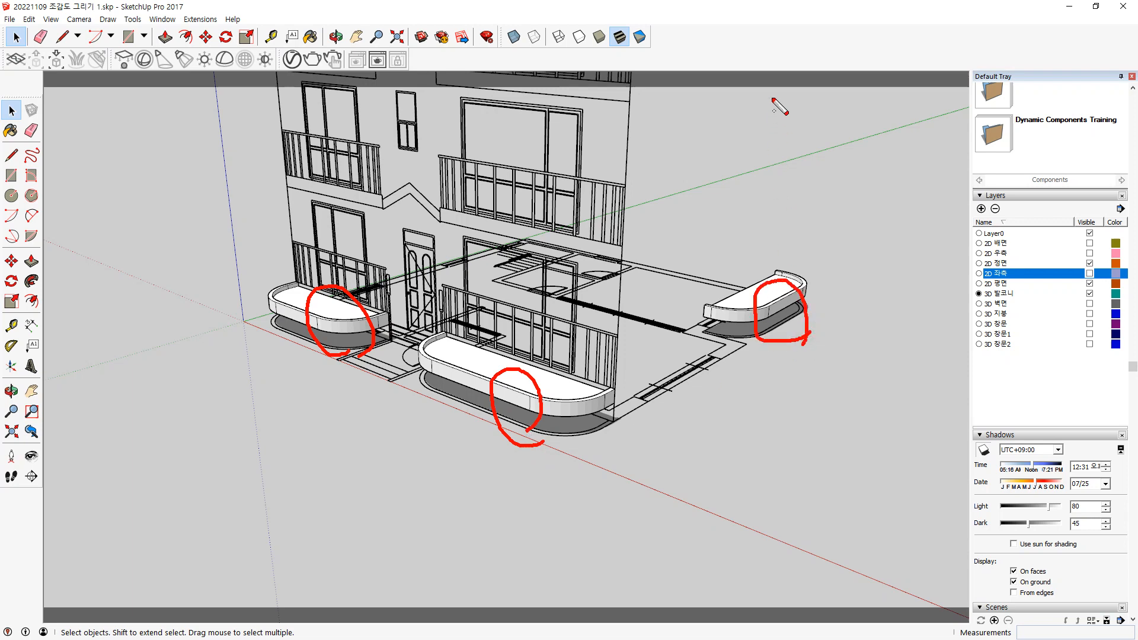
mouse_move(762, 105)
mouse_down()
mouse_move(711, 101)
mouse_move(801, 114)
mouse_move(810, 132)
mouse_up()
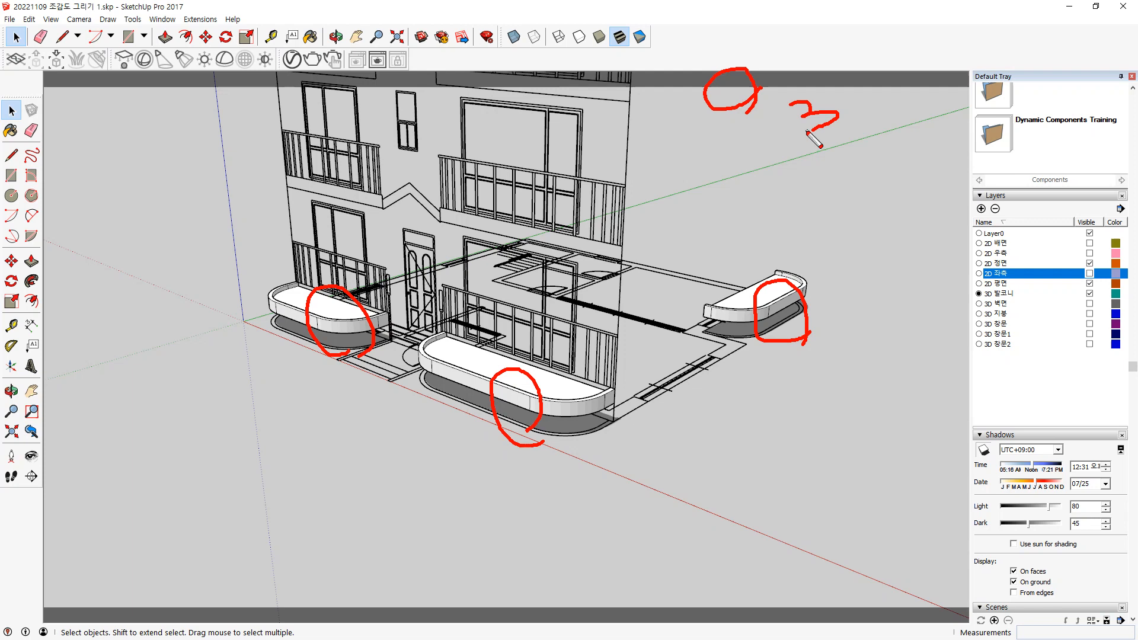
mouse_move(819, 140)
mouse_down()
mouse_move(835, 134)
mouse_move(807, 165)
mouse_move(795, 156)
mouse_up()
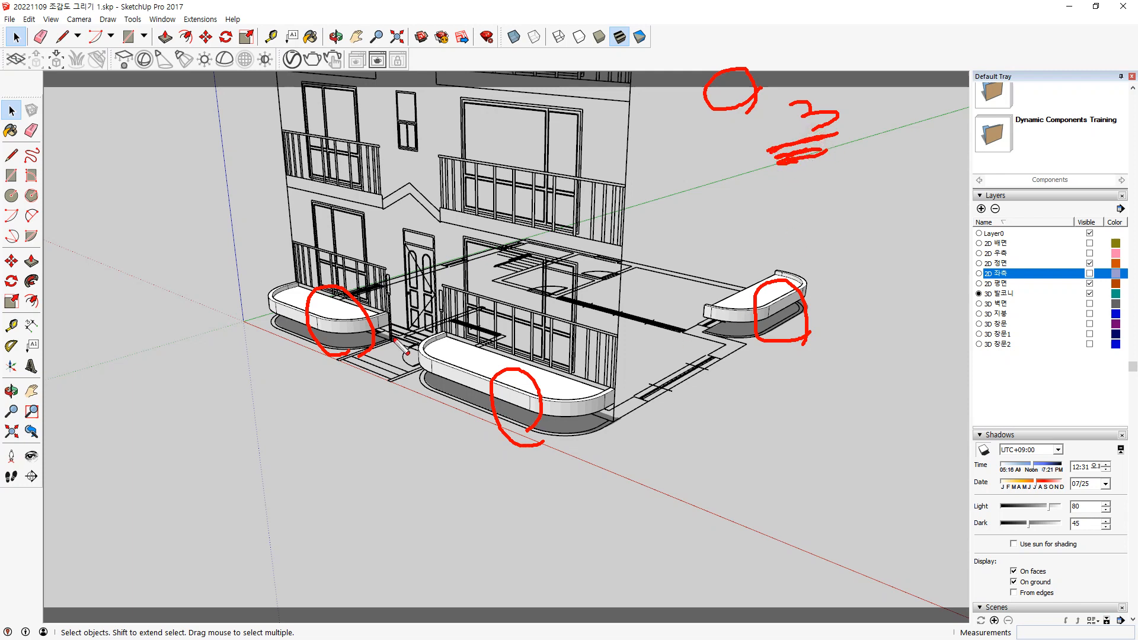
mouse_move(312, 358)
mouse_down()
mouse_move(460, 432)
mouse_move(681, 427)
mouse_move(730, 353)
mouse_up()
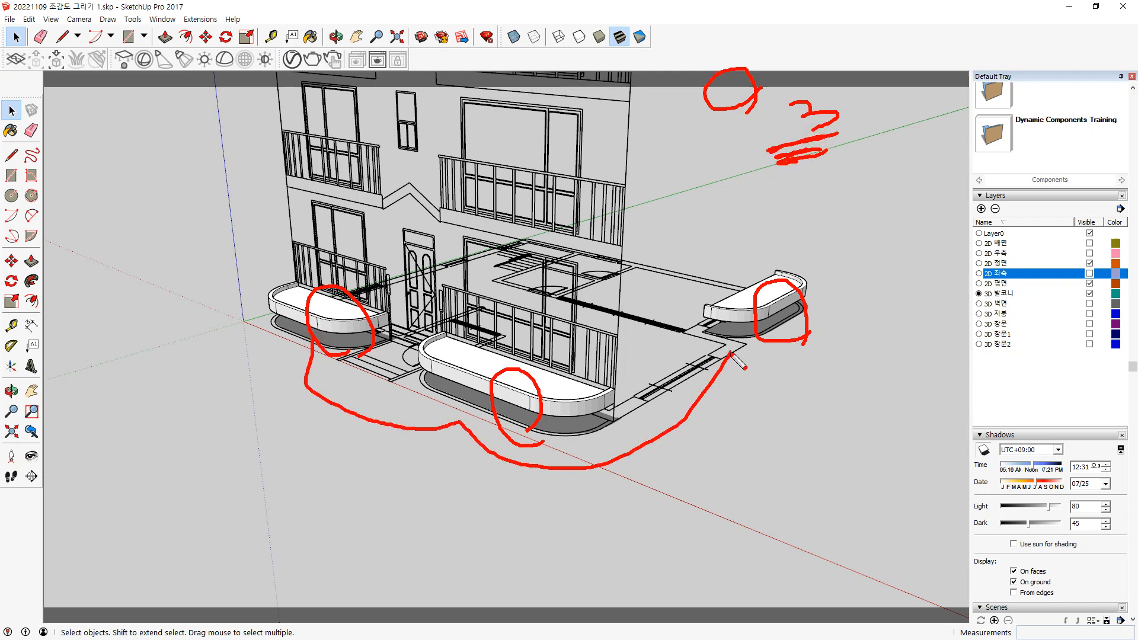
key(Escape)
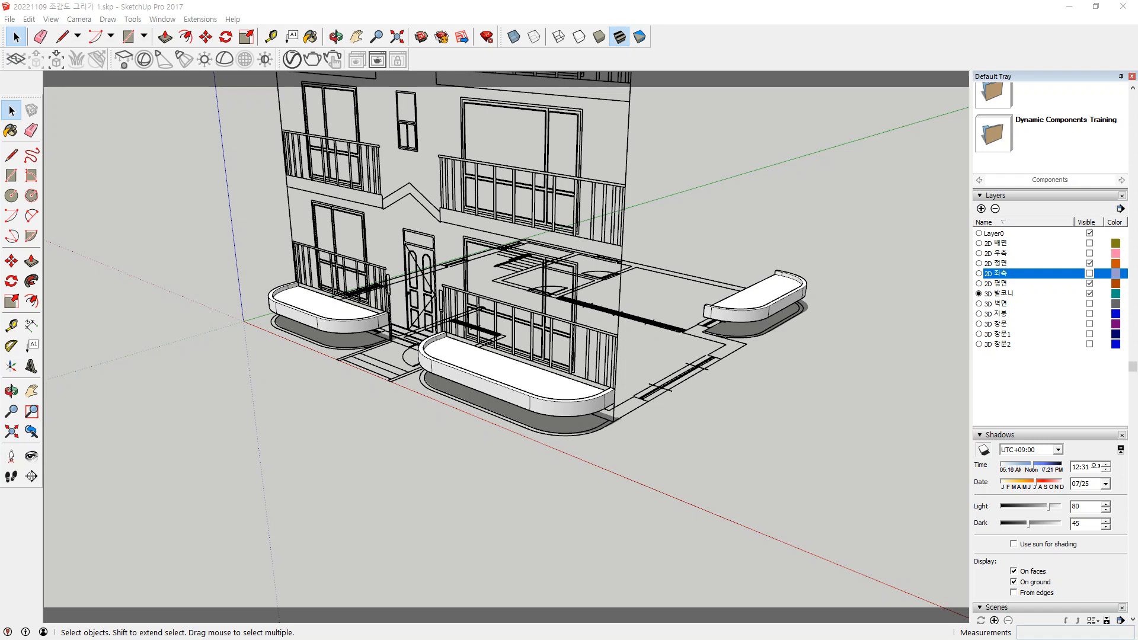
Open 3D Warehouse from the model, and switch to Chrome to load 3dwarehouse.sketchup.com there as well
click(155, 20)
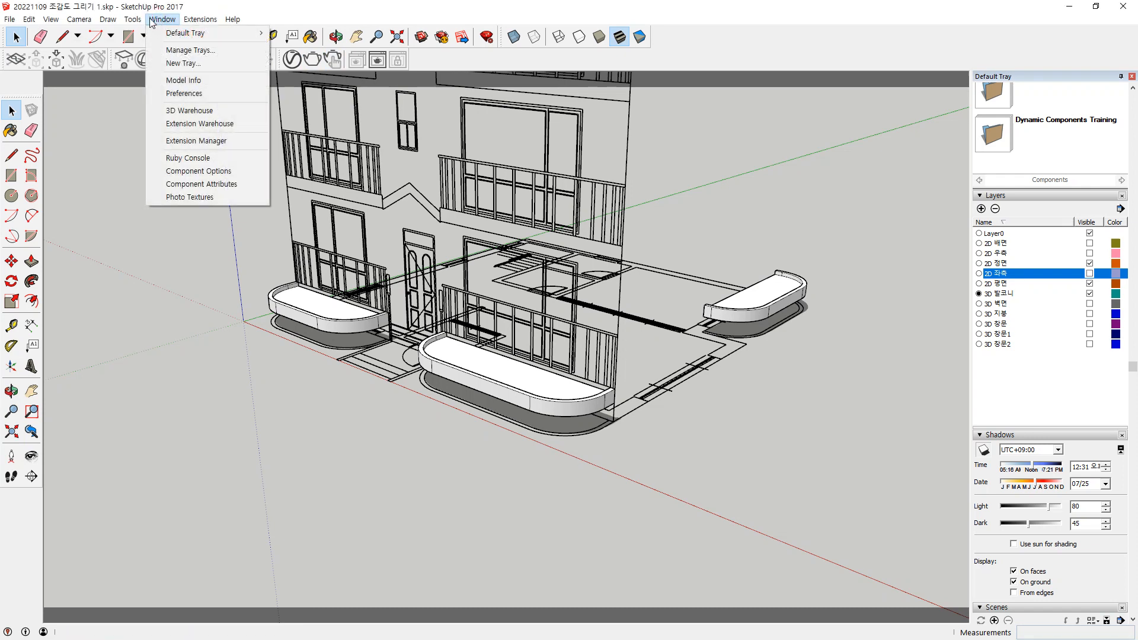
click(152, 115)
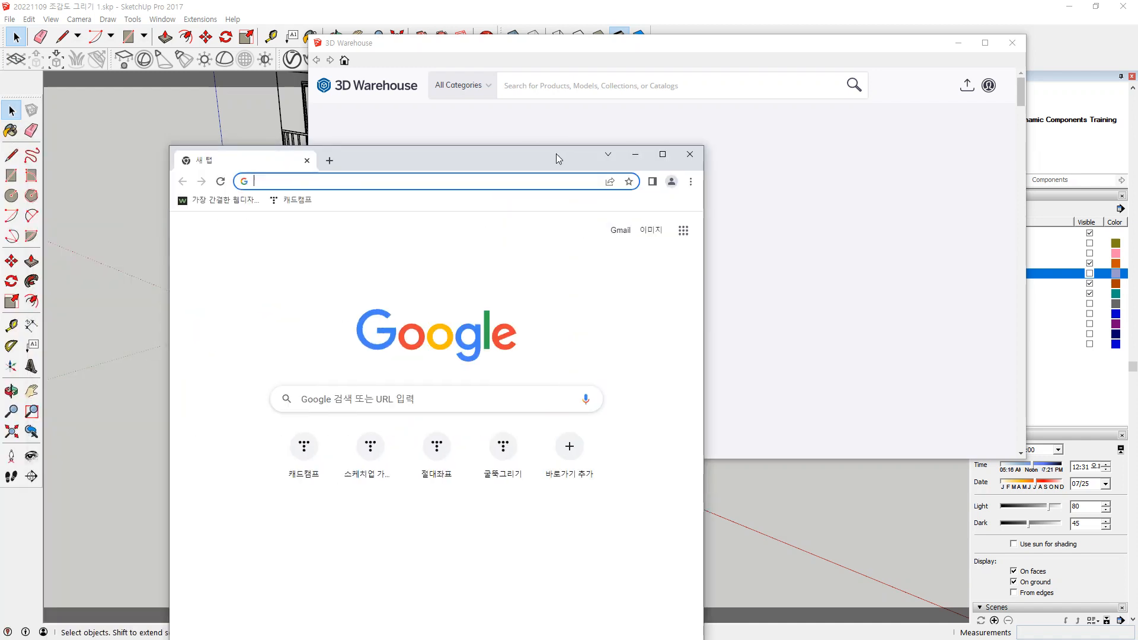
drag(556, 154, 627, 157)
text(3dwarehouse.sketchup.com)
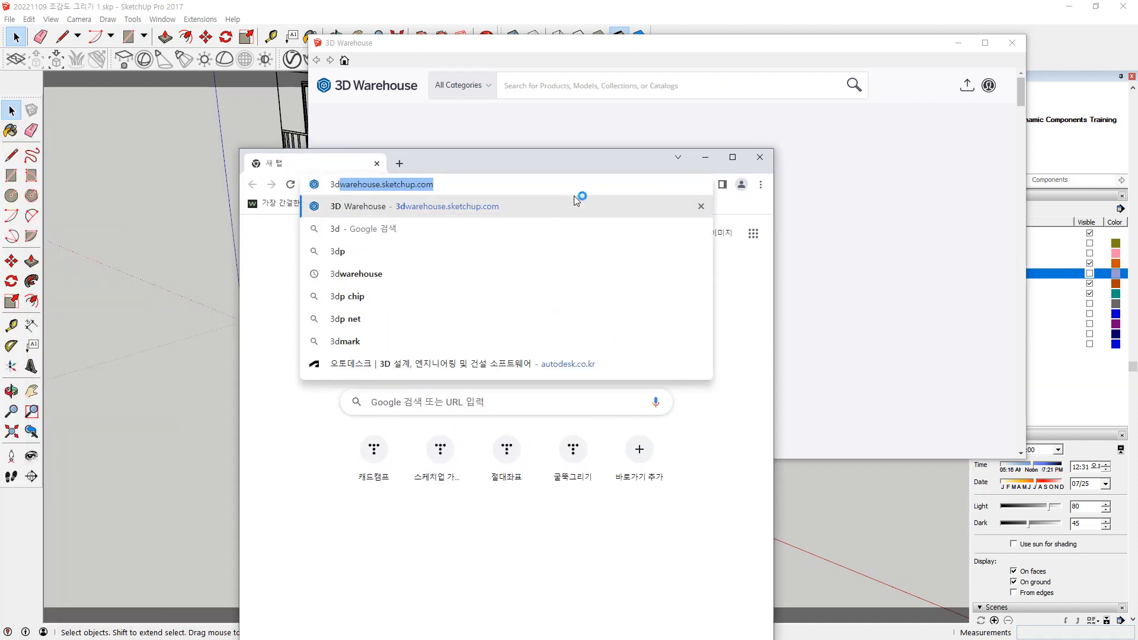
key(Return)
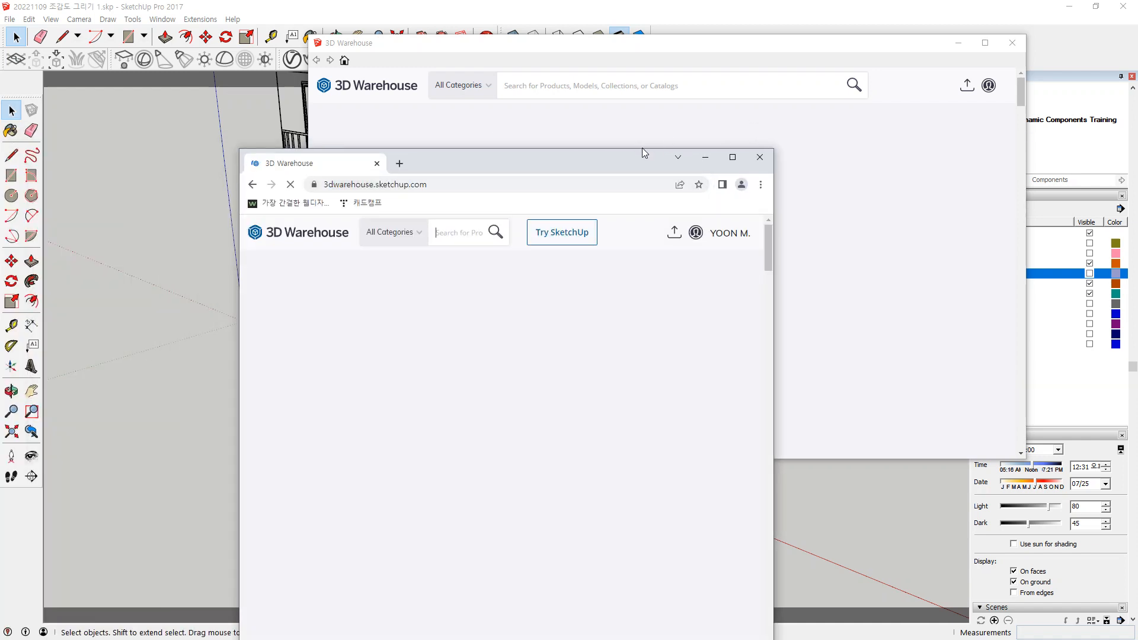
click(466, 184)
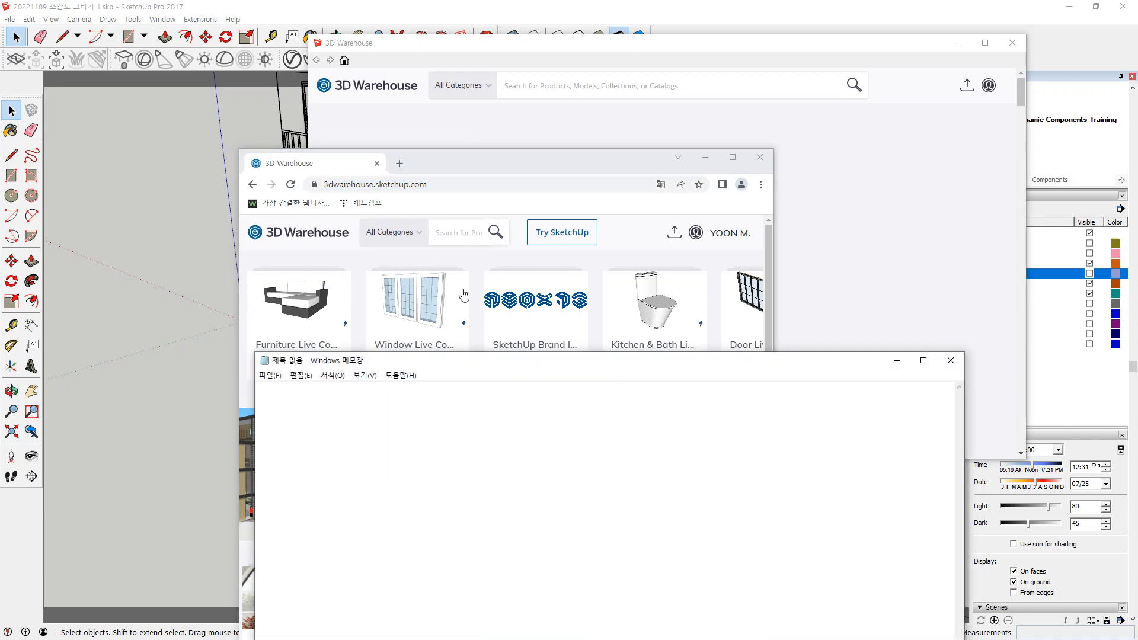
text(https://3dwarehouse.sketchup.com/)
drag(495, 370, 287, 53)
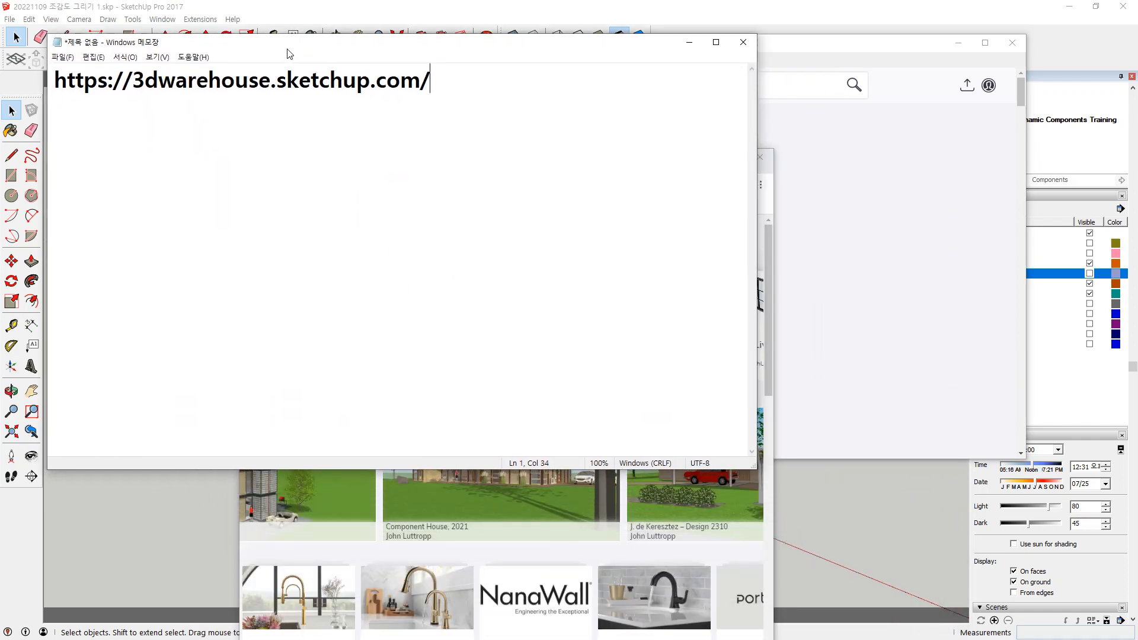
Widen the Chrome window and search 3D Warehouse for "sofa" across all categories
drag(774, 534, 1135, 534)
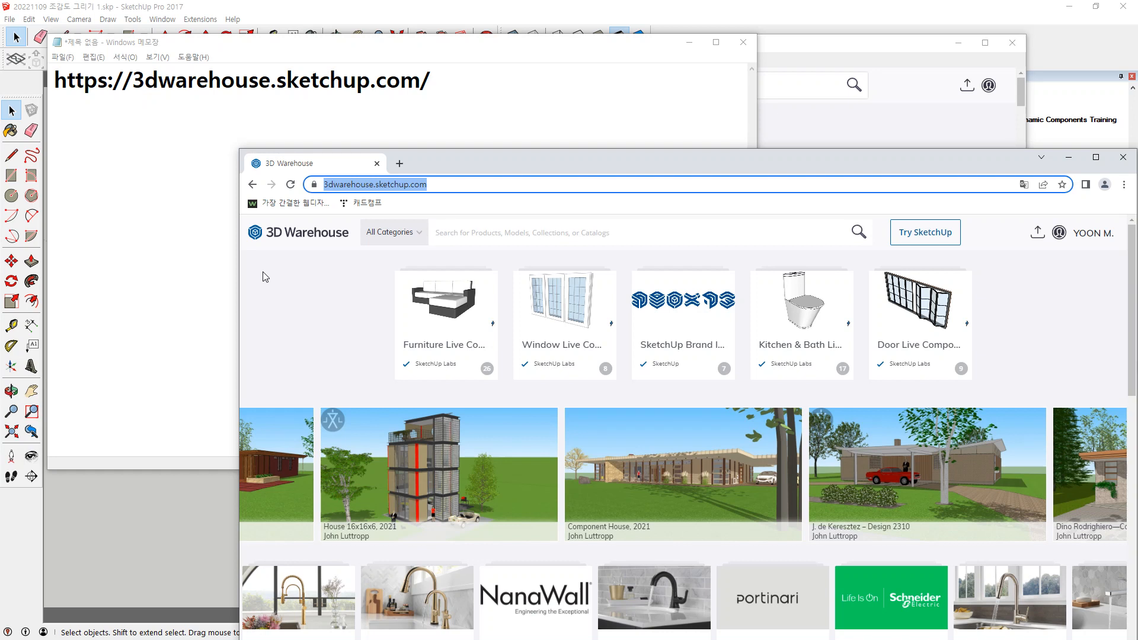
scroll(492, 378, down, 4)
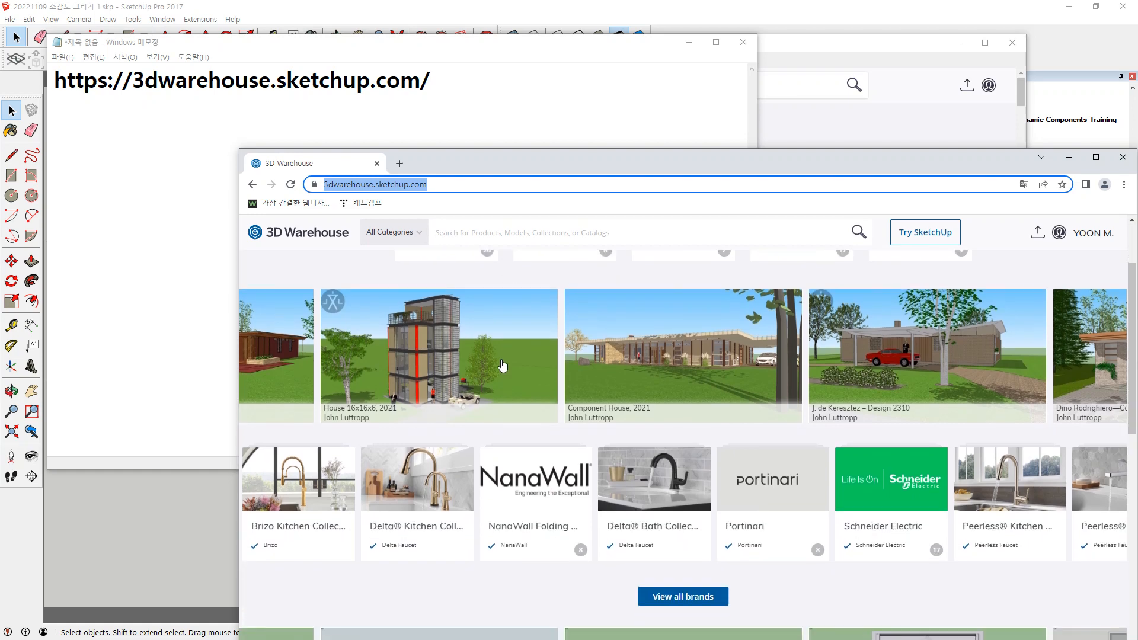
scroll(493, 379, down, 10)
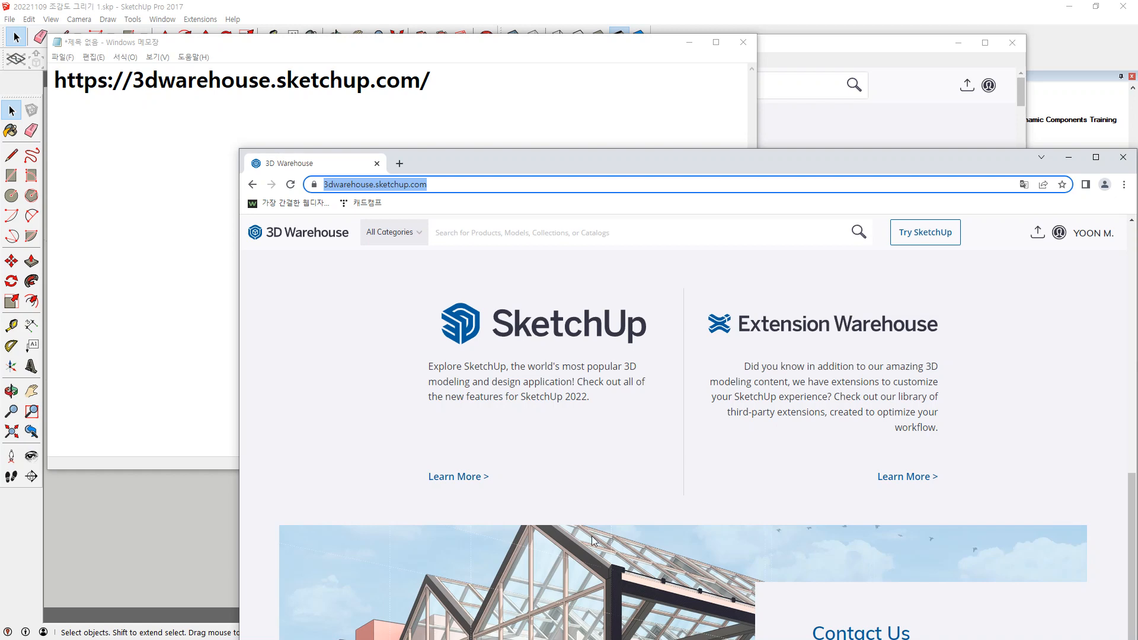
scroll(388, 534, up, 8)
scroll(451, 332, up, 3)
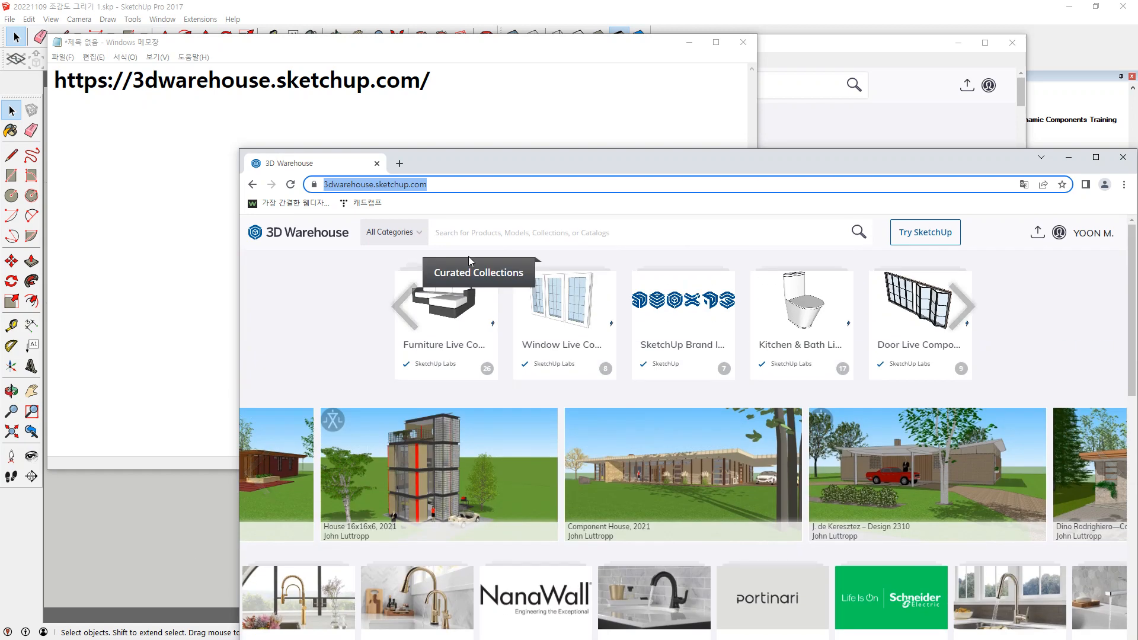
click(474, 233)
text(sofa)
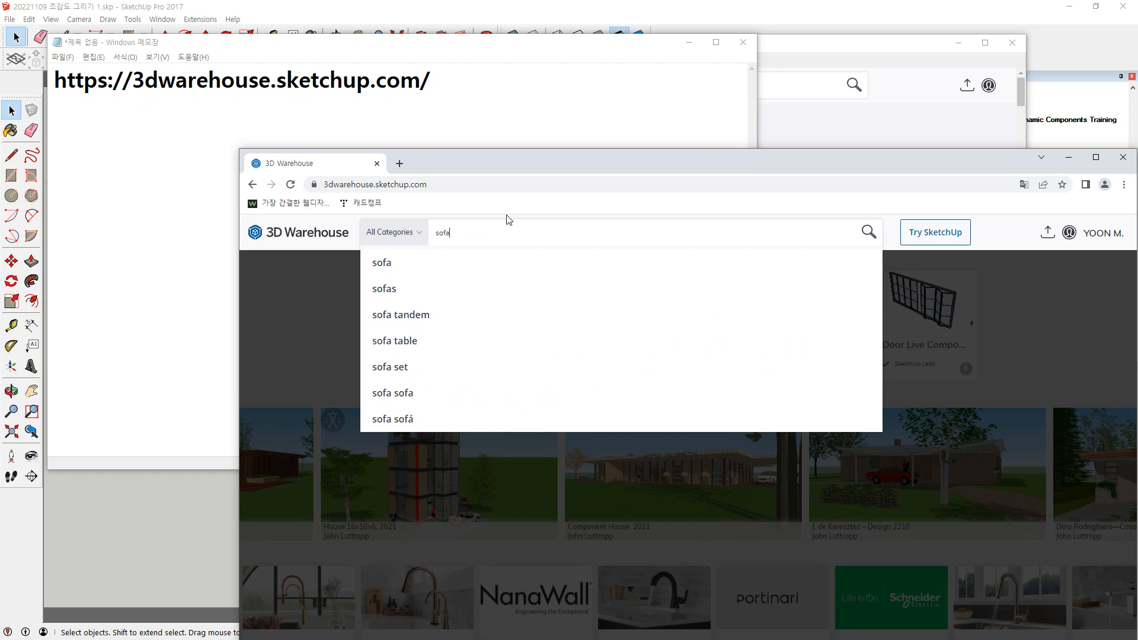
key(Return)
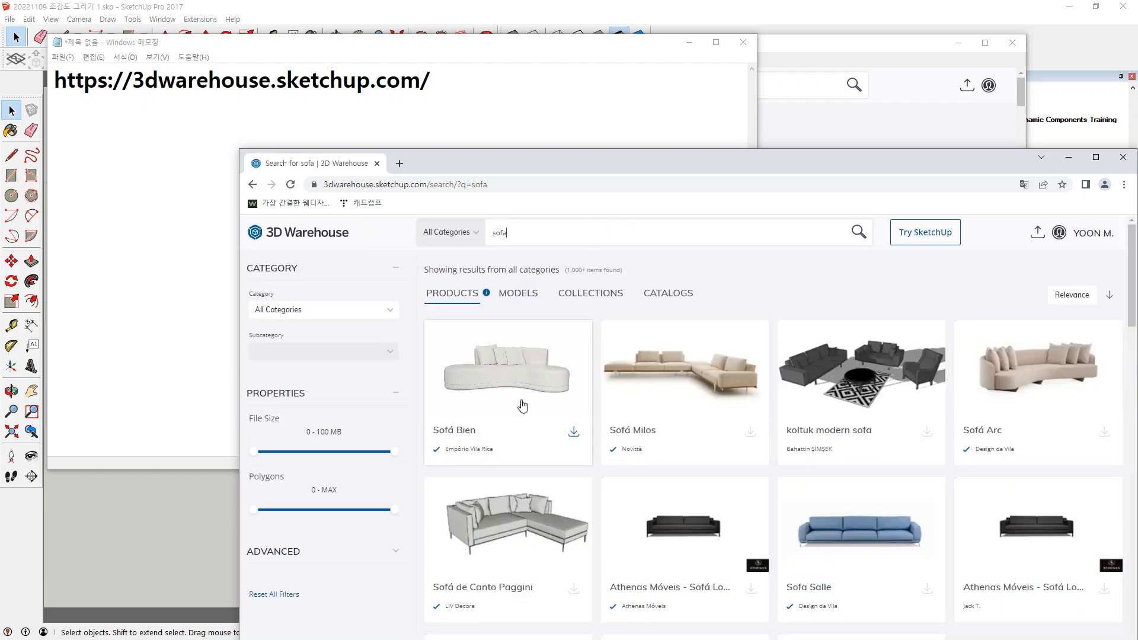
Examine the sofa search results for a suitable model to download
drag(663, 157, 533, 67)
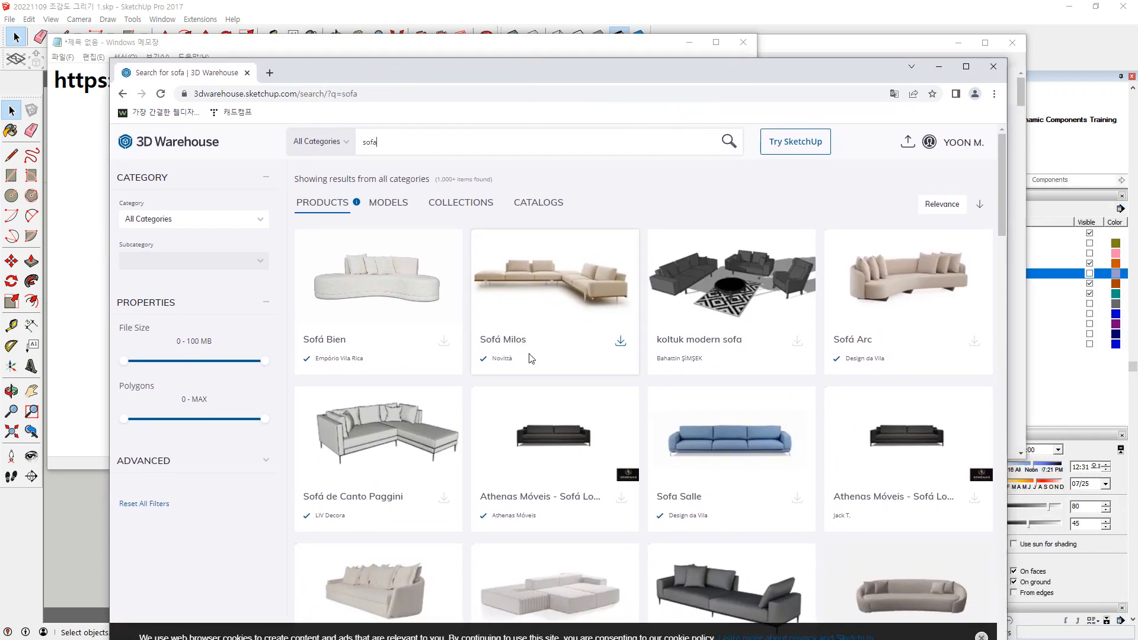
scroll(529, 358, down, 2)
scroll(530, 357, down, 2)
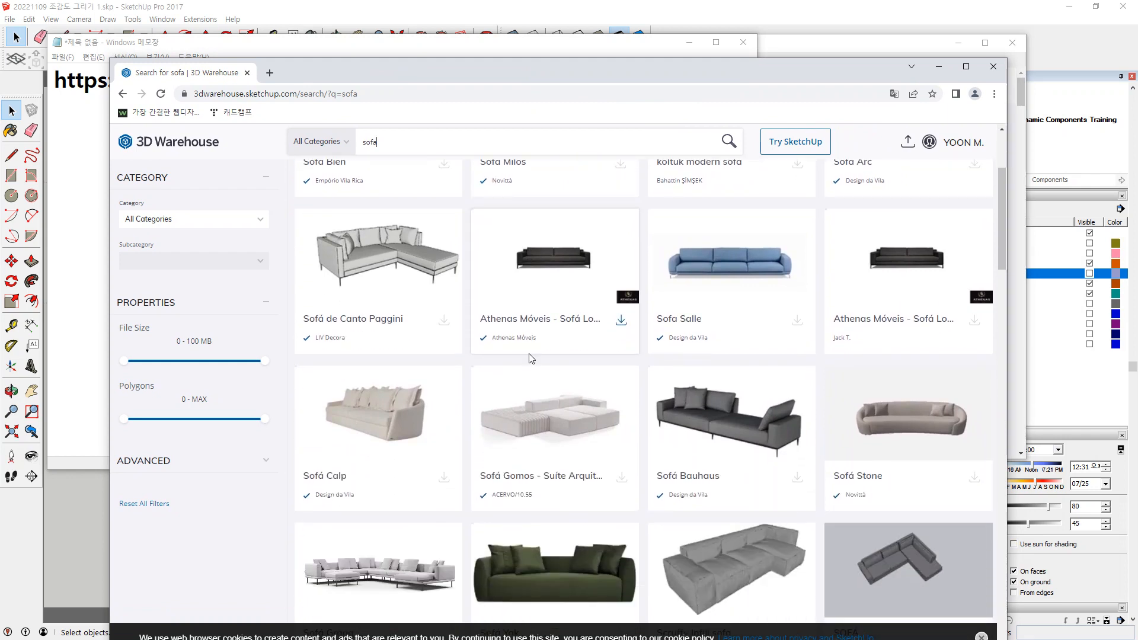
scroll(532, 358, down, 7)
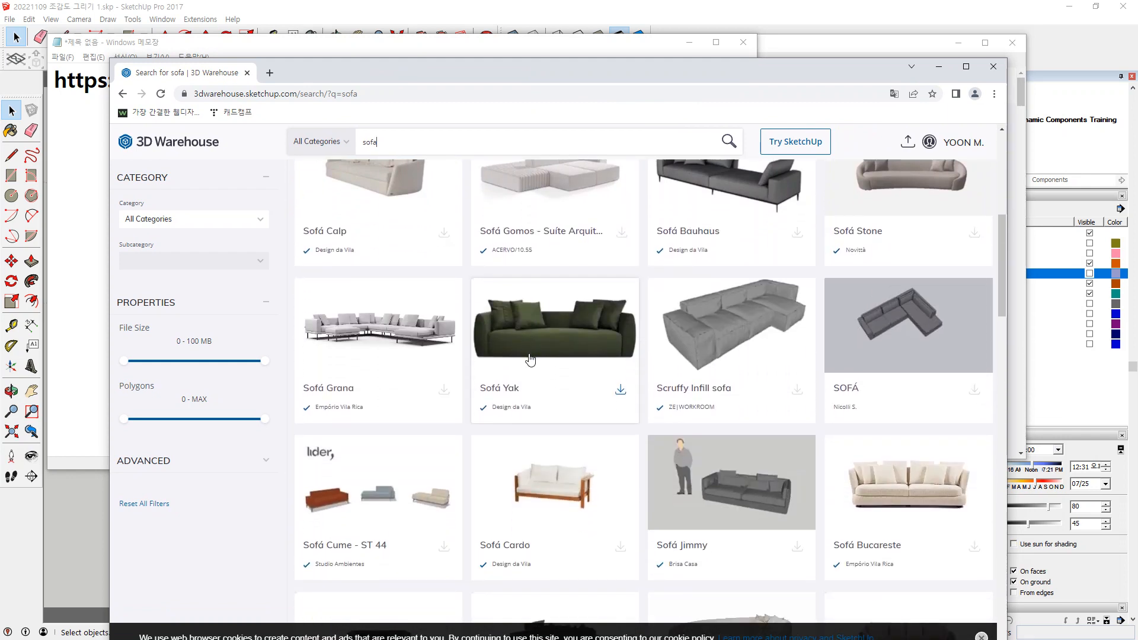
scroll(530, 360, down, 5)
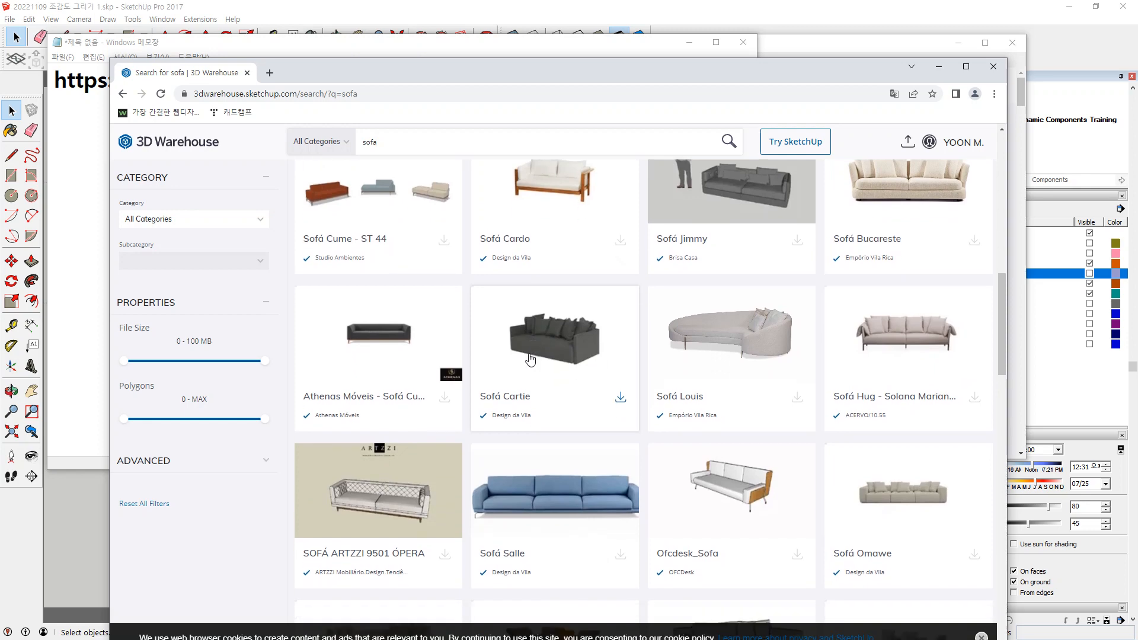
scroll(531, 360, down, 7)
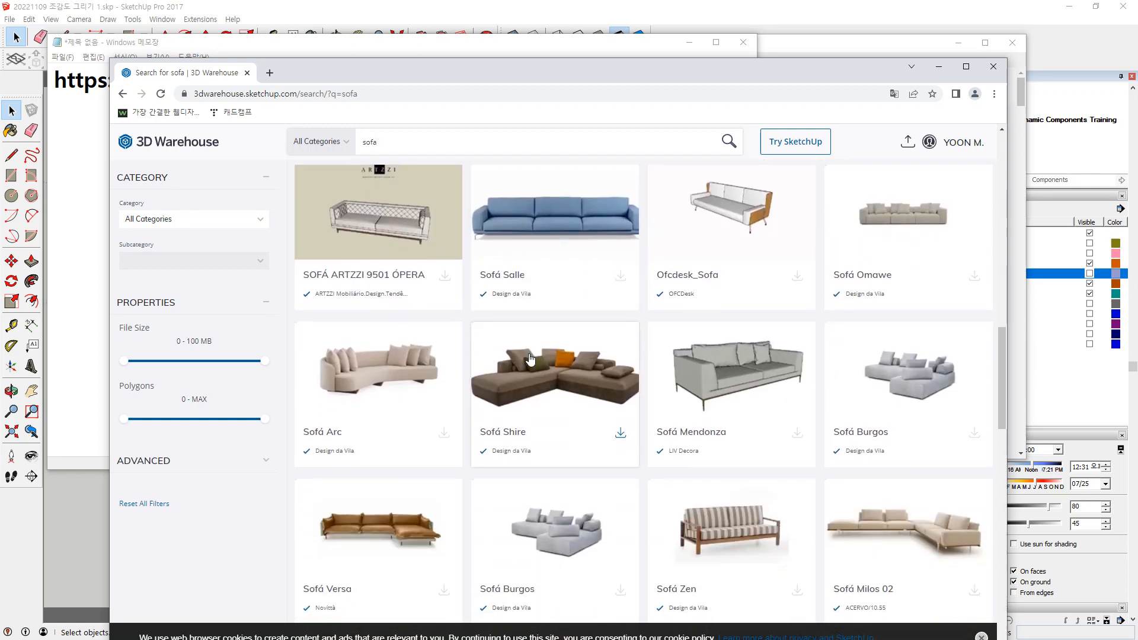
scroll(531, 360, down, 7)
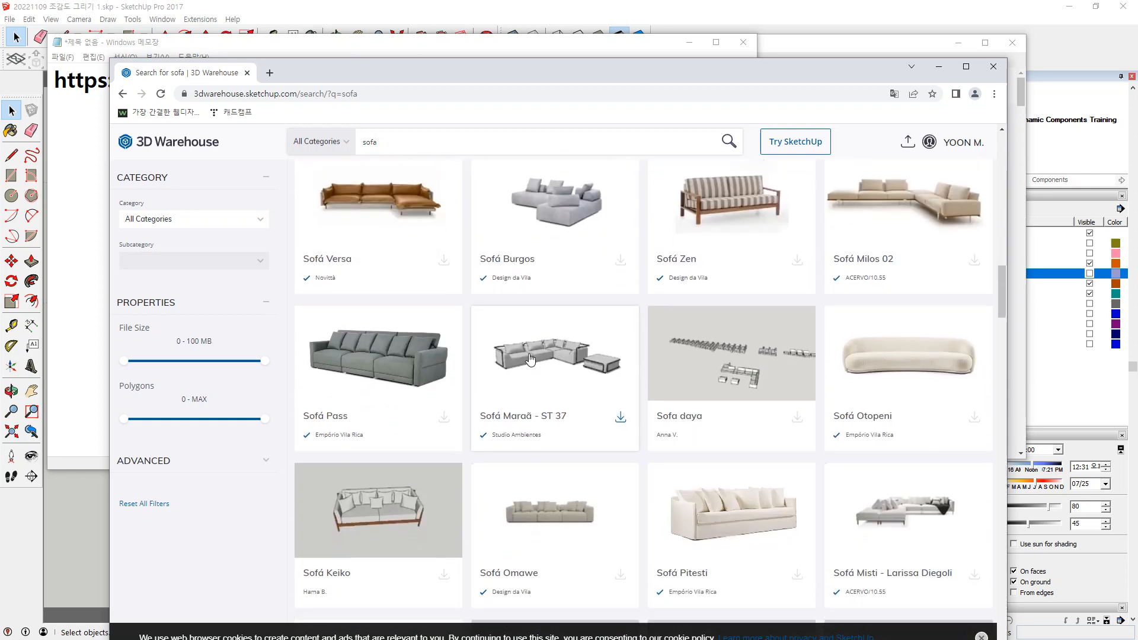
scroll(531, 360, down, 13)
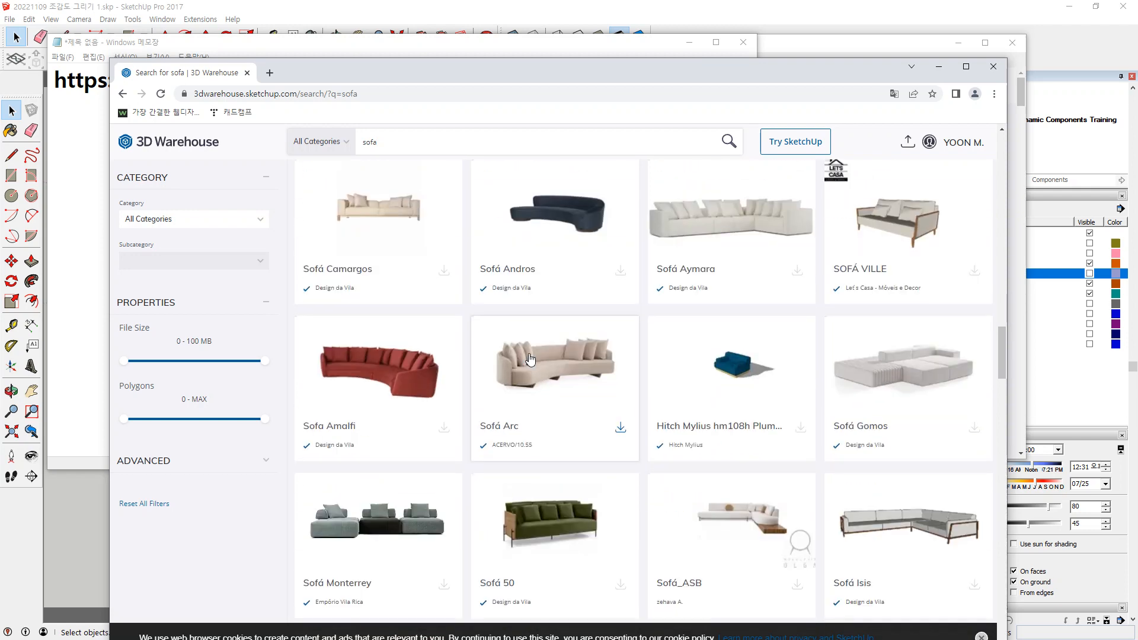
scroll(529, 358, down, 10)
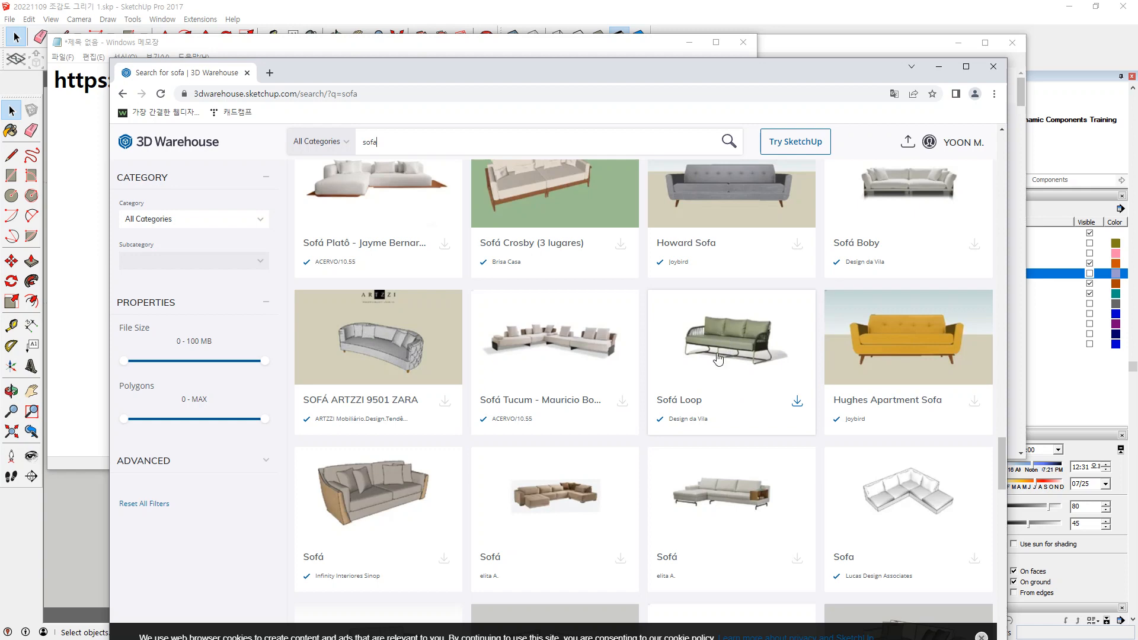
scroll(718, 360, down, 3)
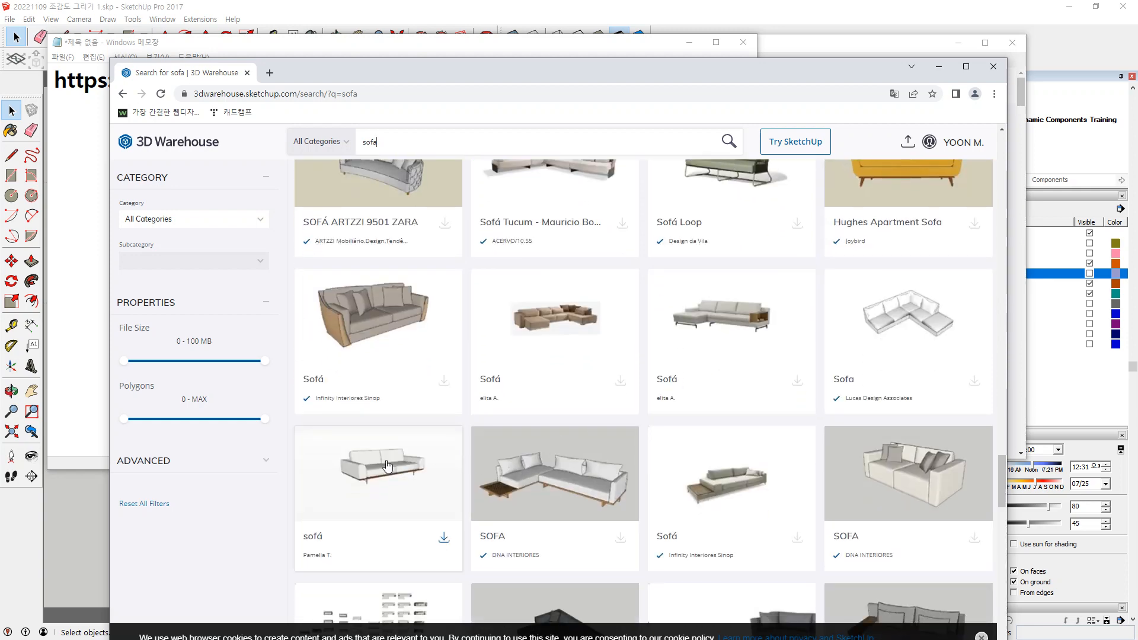
scroll(756, 428, down, 1)
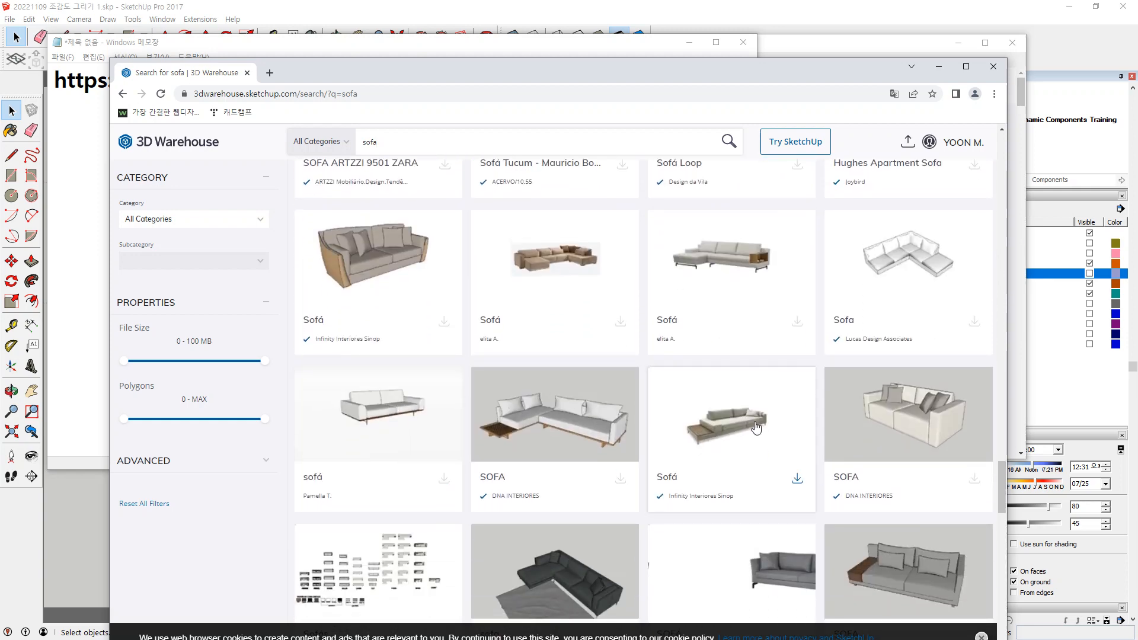
Open the cream two-seat SOFA model by DNA INTERIORES and download it as a Collada file
click(884, 420)
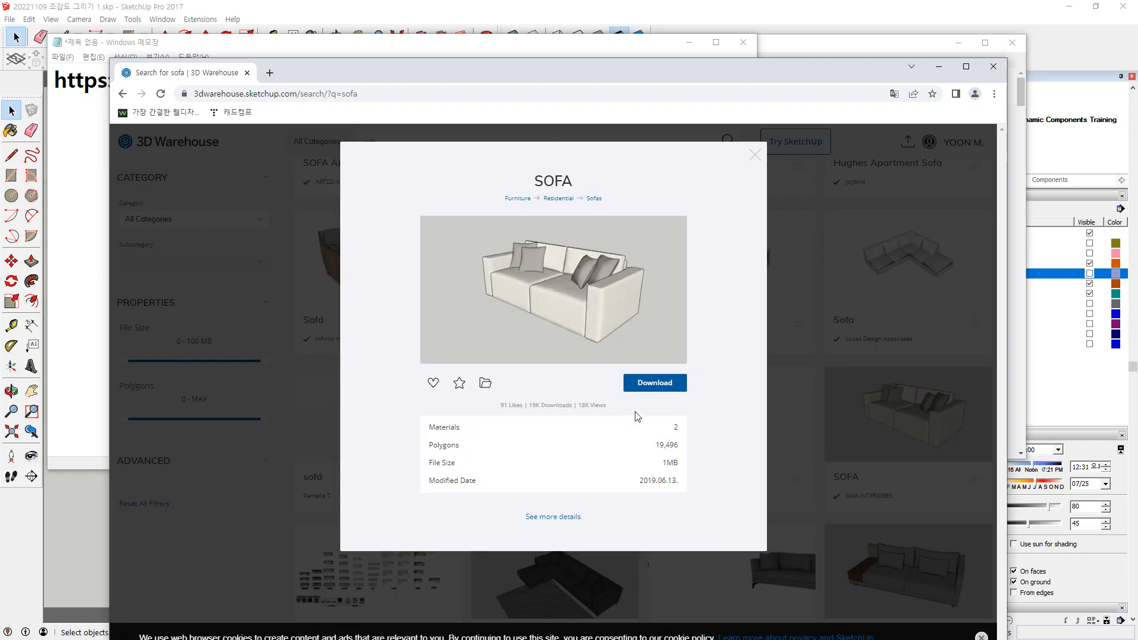
mouse_move(676, 405)
mouse_down()
mouse_move(586, 389)
mouse_move(681, 349)
mouse_move(706, 403)
mouse_move(659, 418)
mouse_up()
click(655, 380)
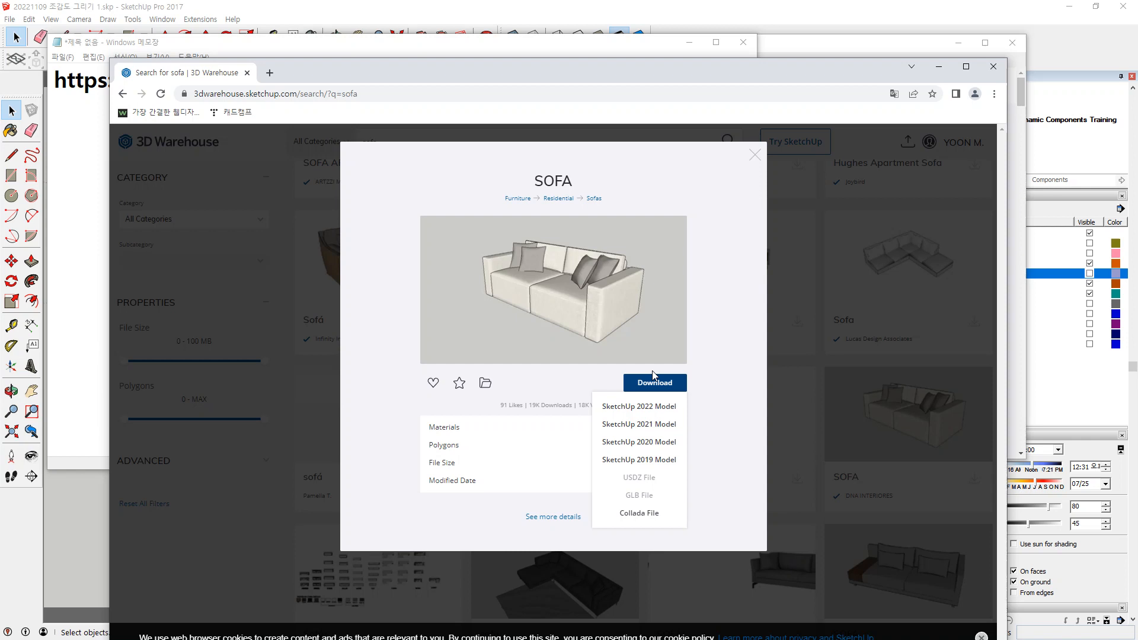
click(650, 514)
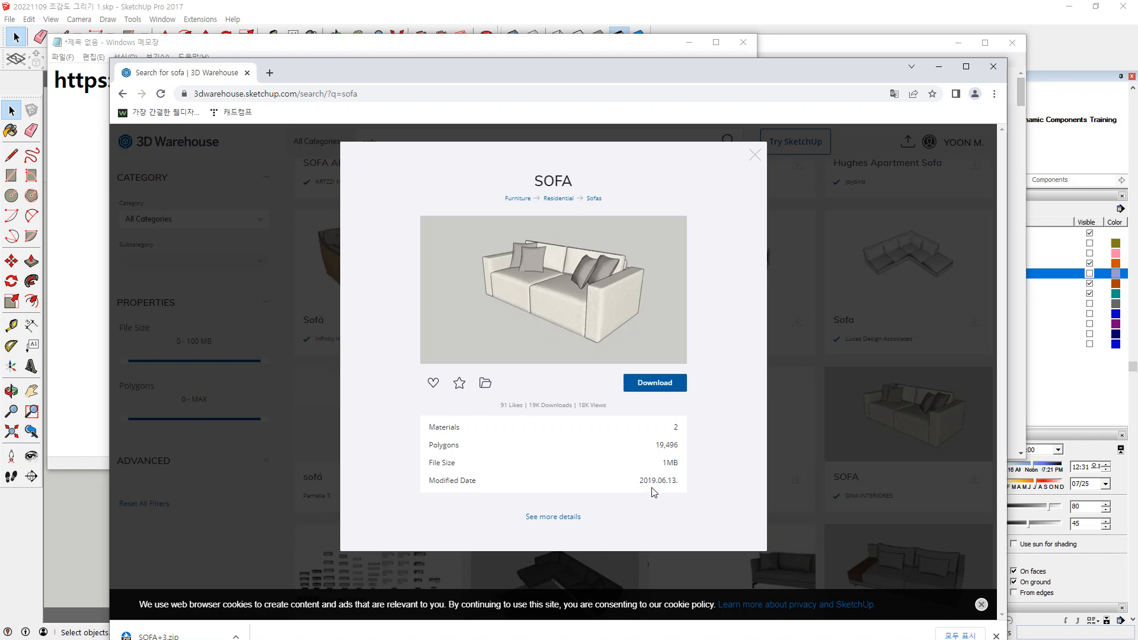
Dismiss the cookie notice and download the SOFA model's Collada file a second time
click(981, 605)
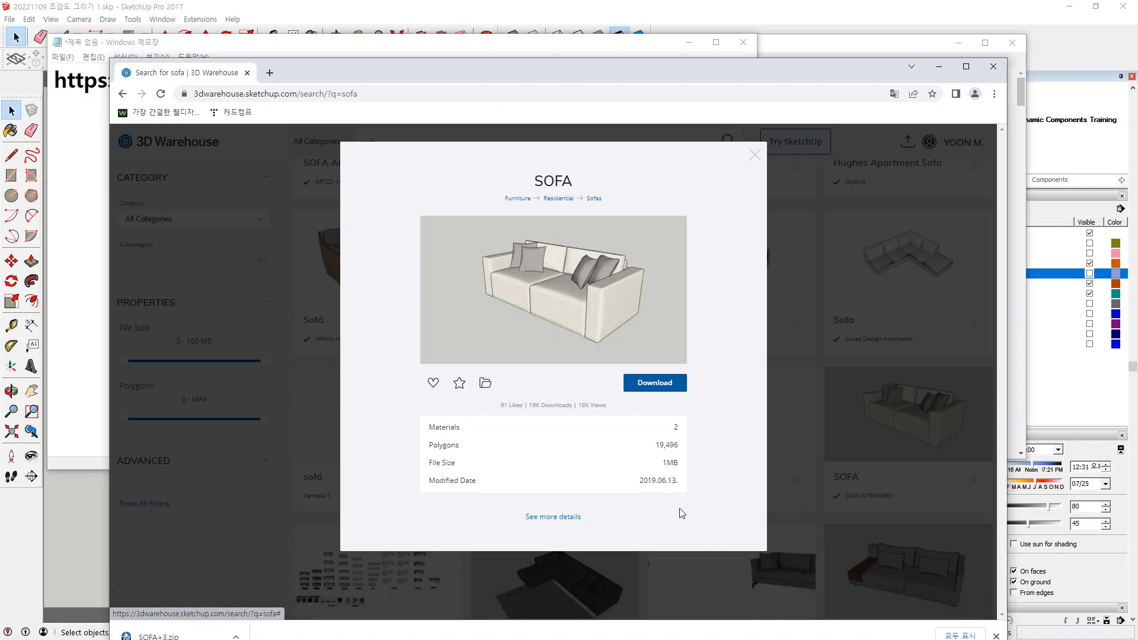
click(656, 385)
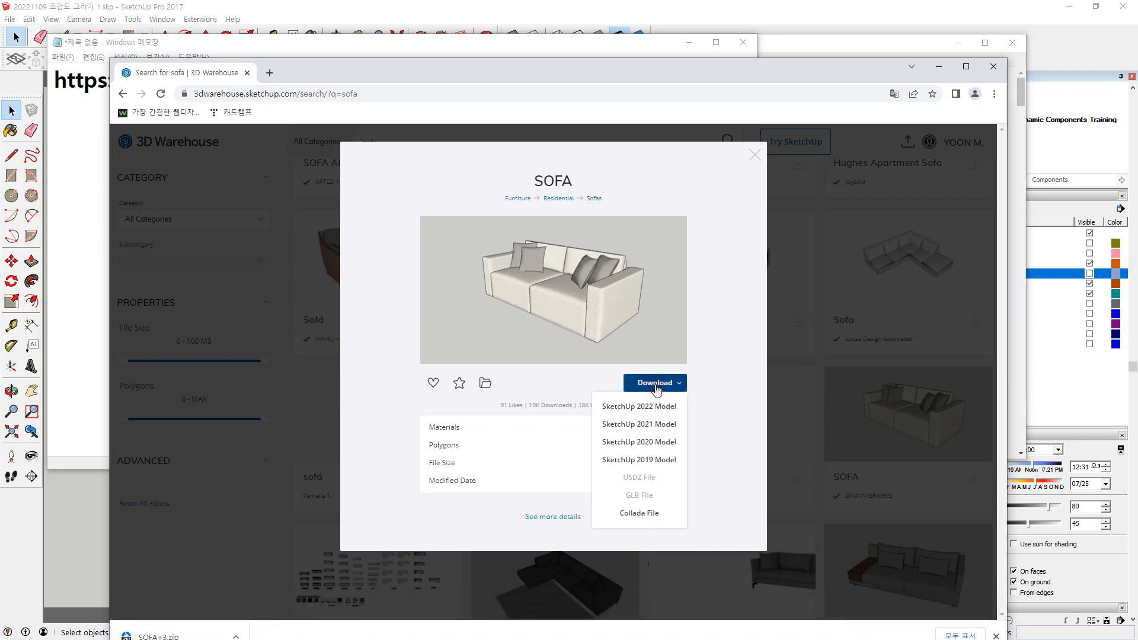
click(628, 514)
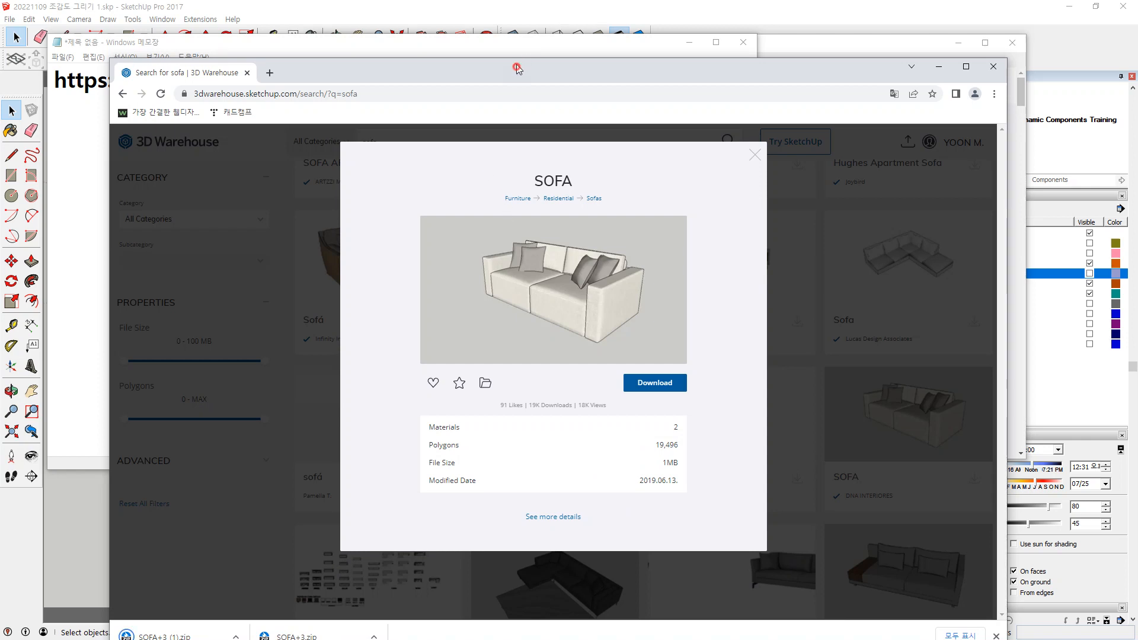
Show the downloaded SOFA+3.zip in its containing folder in File Explorer
drag(525, 66, 523, 15)
click(378, 586)
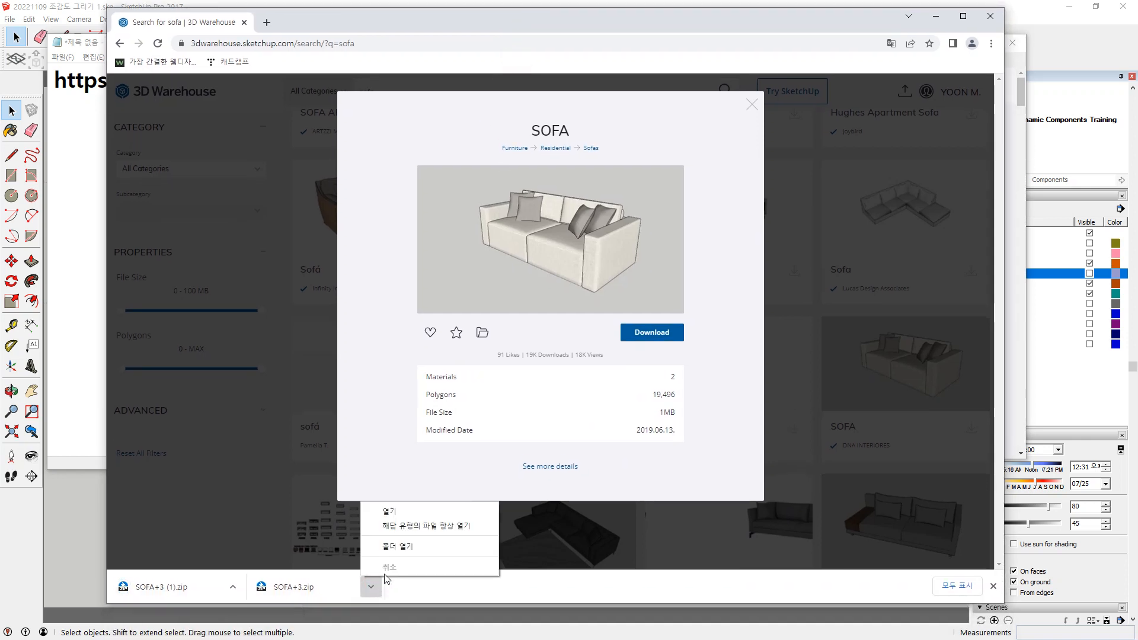
click(423, 547)
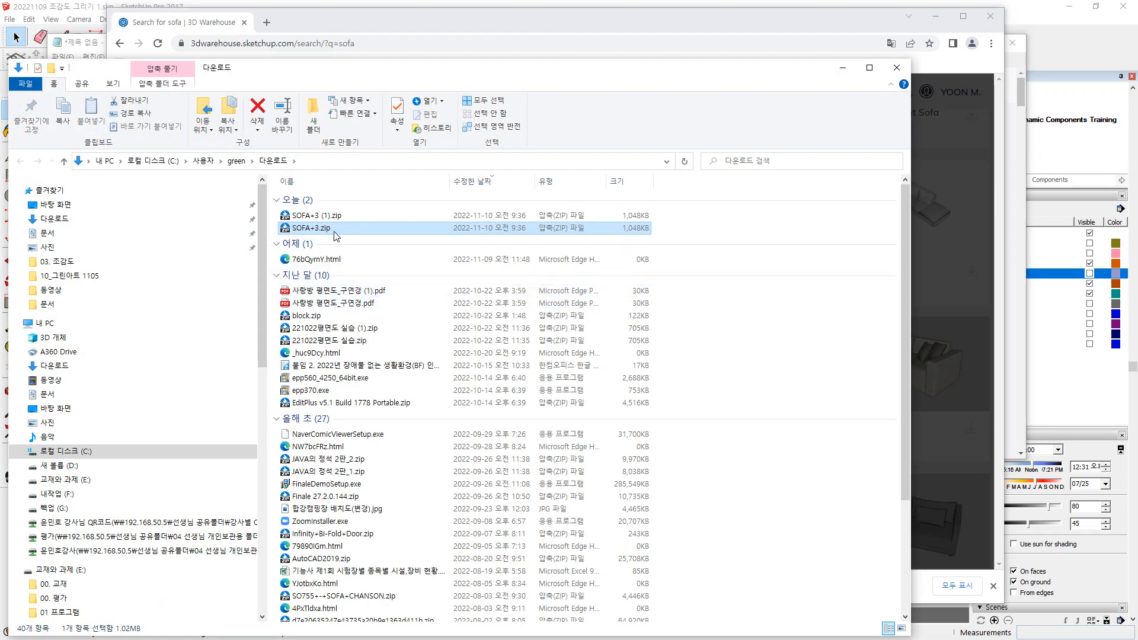
Copy SOFA+3.zip into the 문서 folder on drive D and check the folder's contents
click(60, 466)
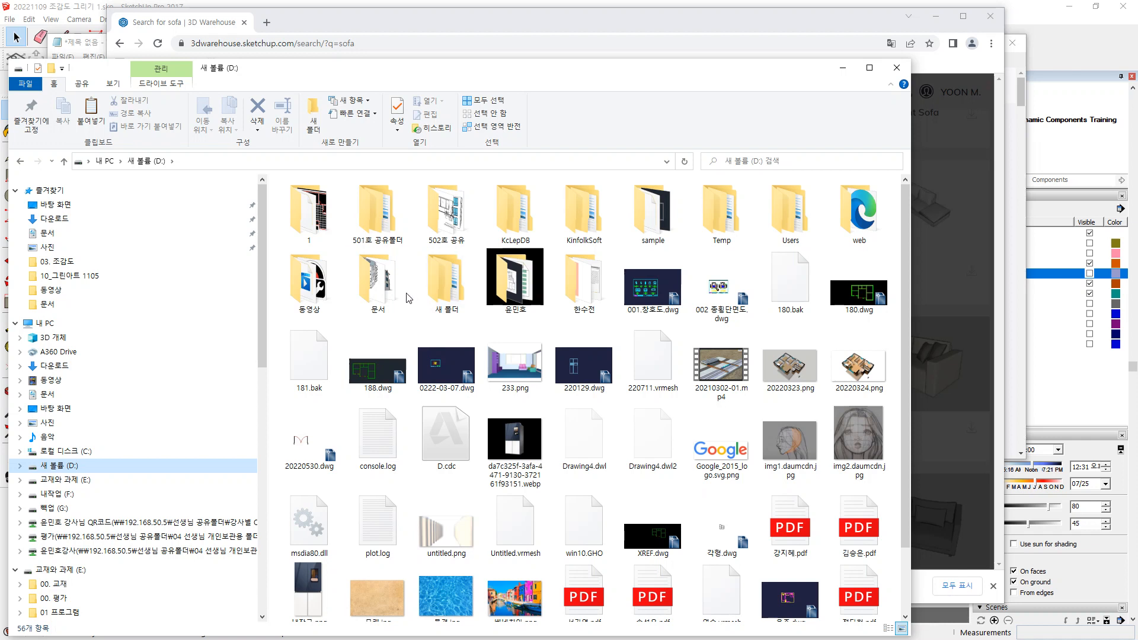
click(439, 225)
click(375, 281)
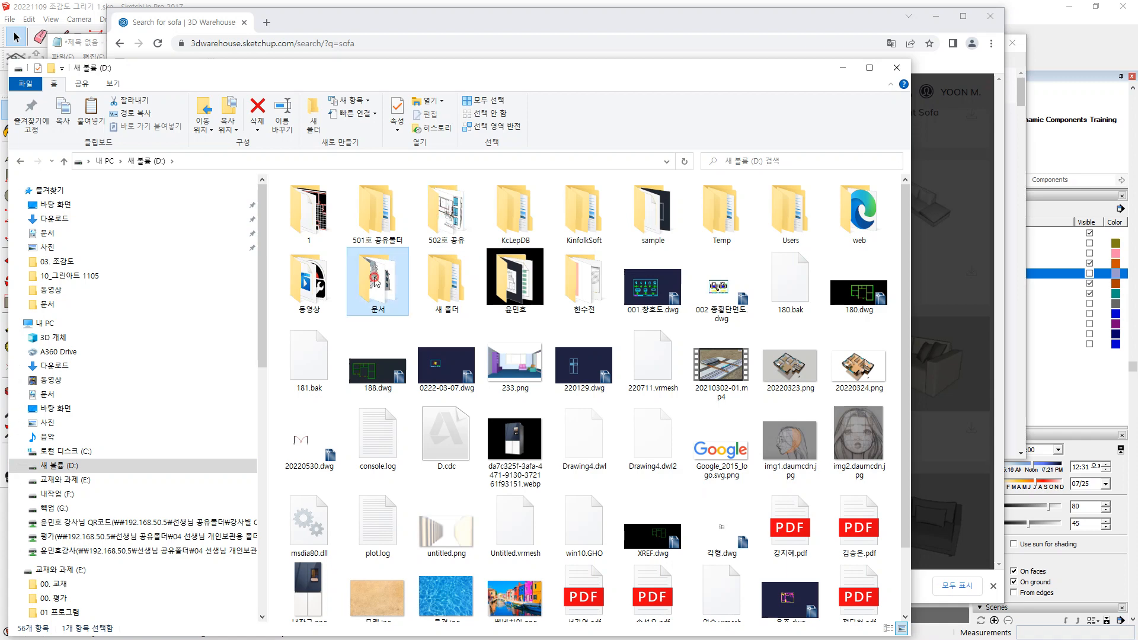
double_click(375, 281)
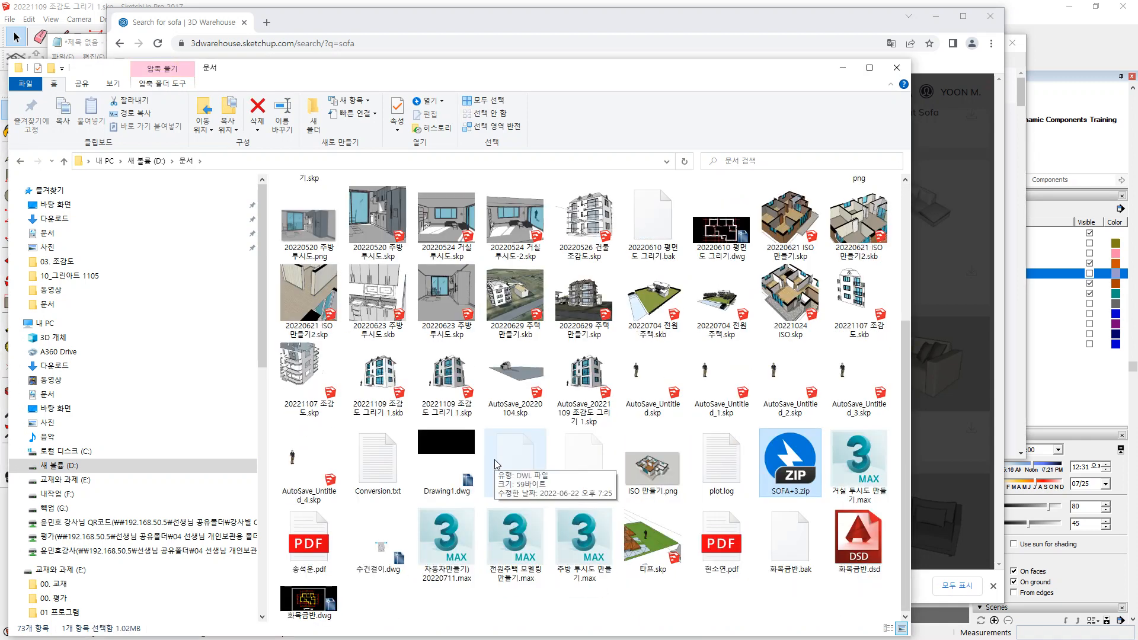
scroll(494, 460, up, 3)
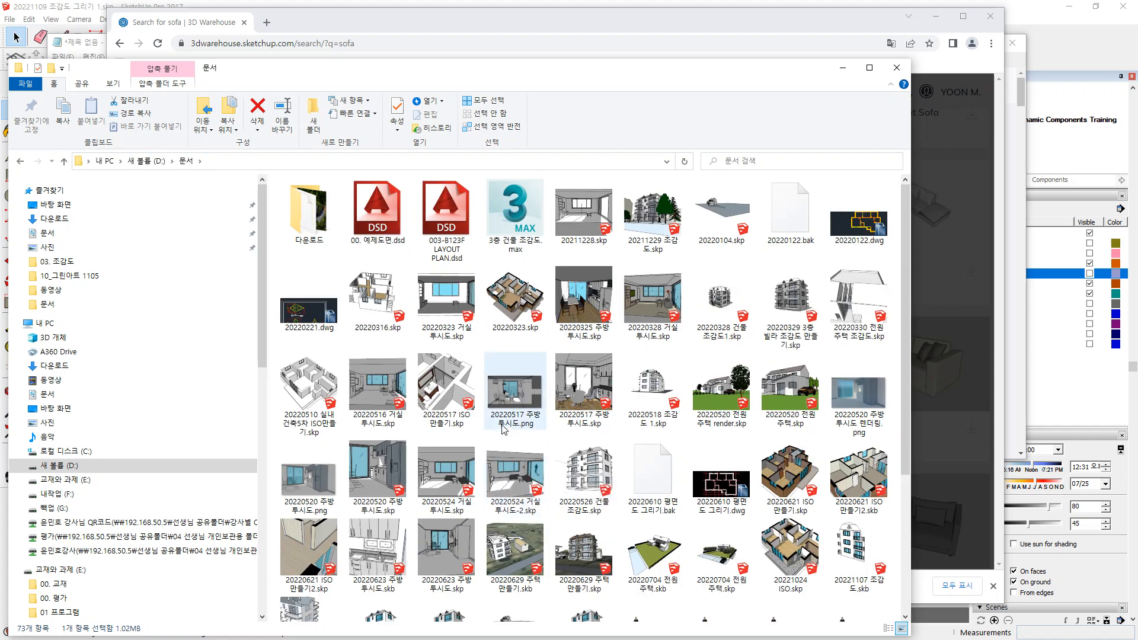
scroll(503, 428, down, 5)
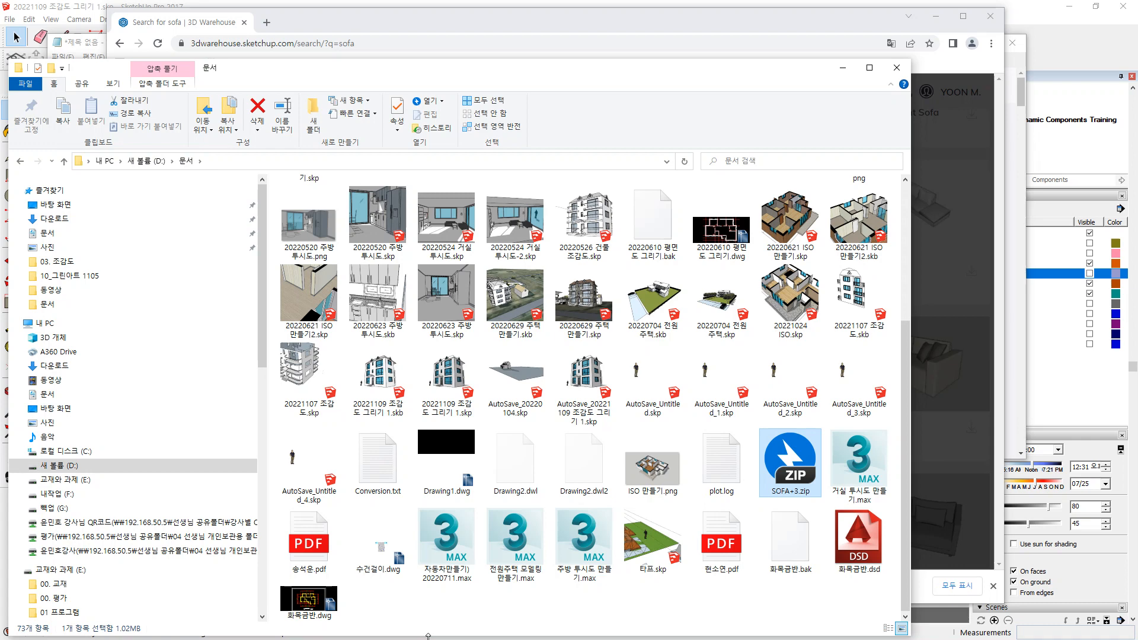
Delete SOFA+3.zip from the 문서 folder, and create and open a folder named 새 폴더 there
key(Delete)
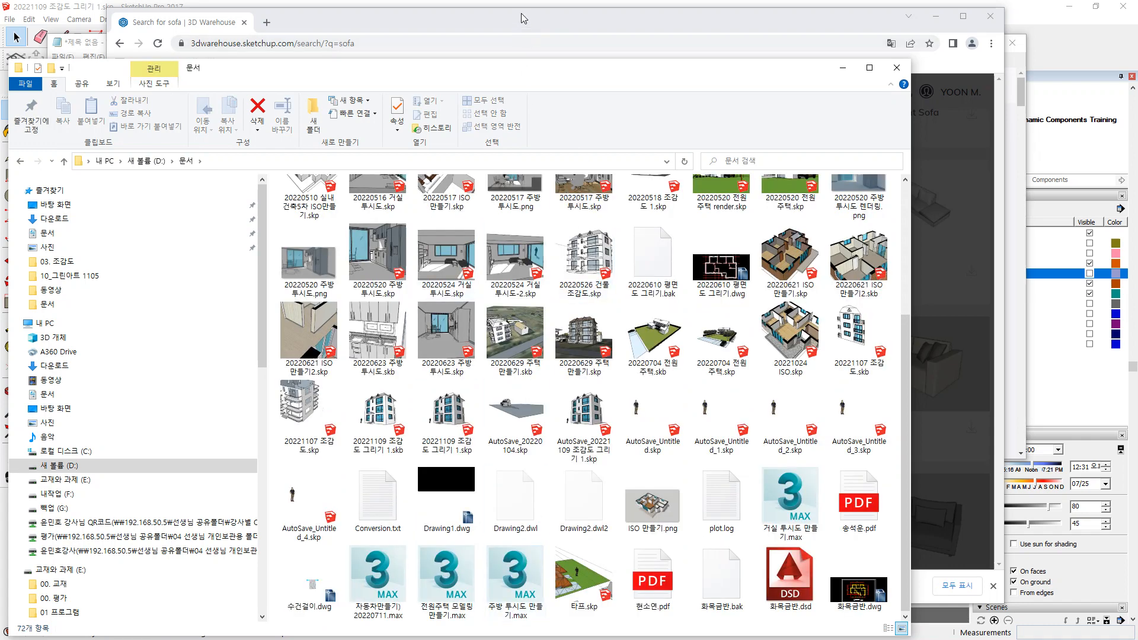
double_click(419, 66)
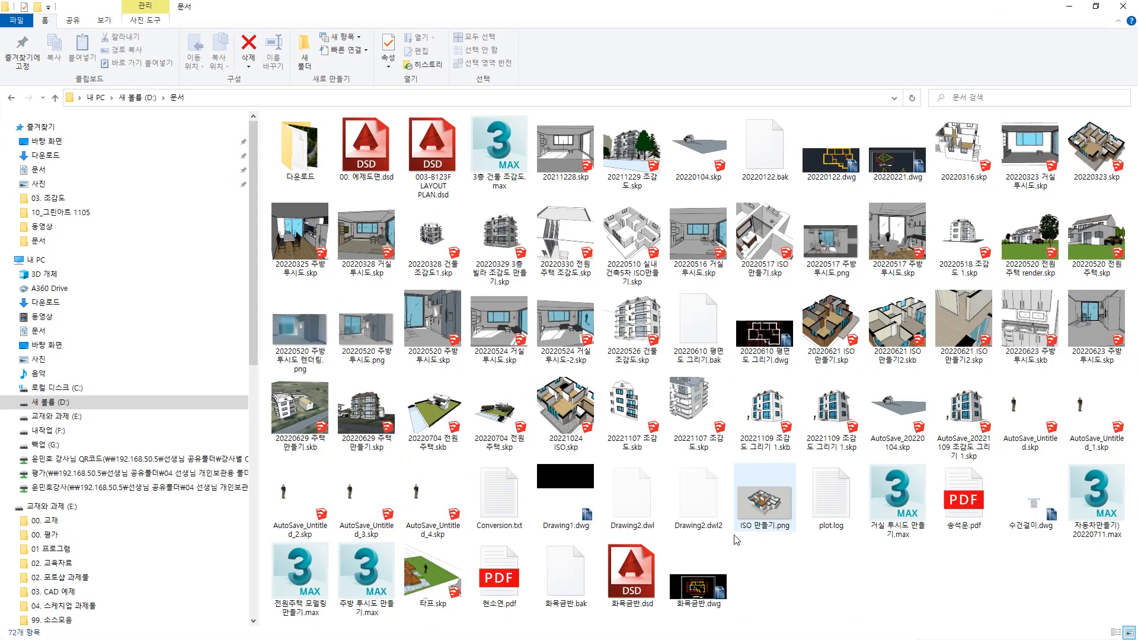
right_click(800, 590)
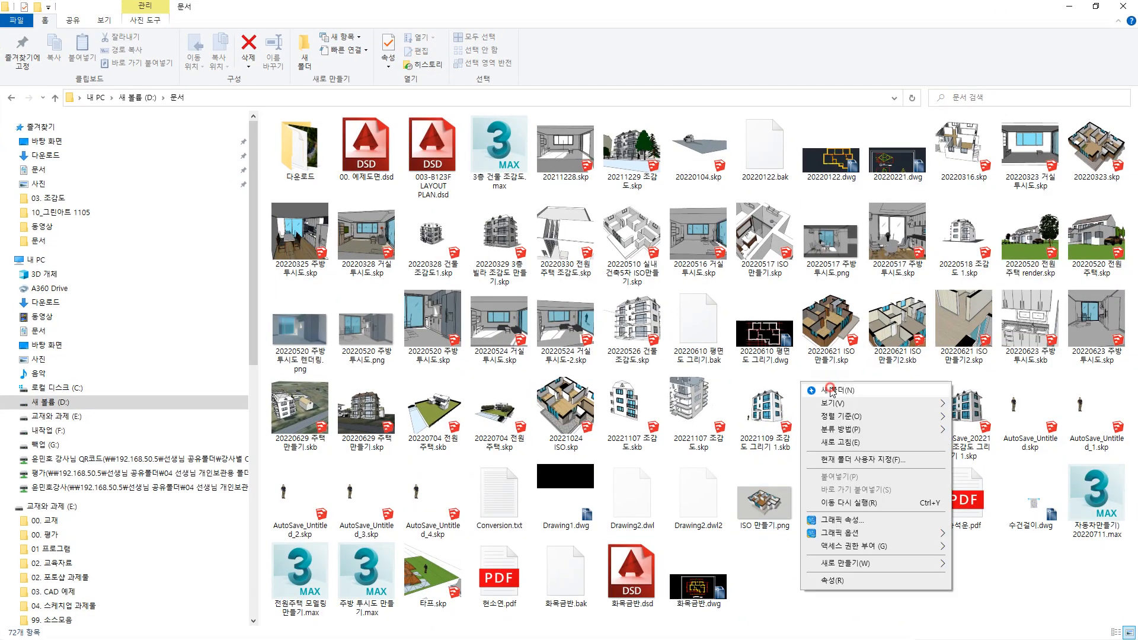
click(832, 390)
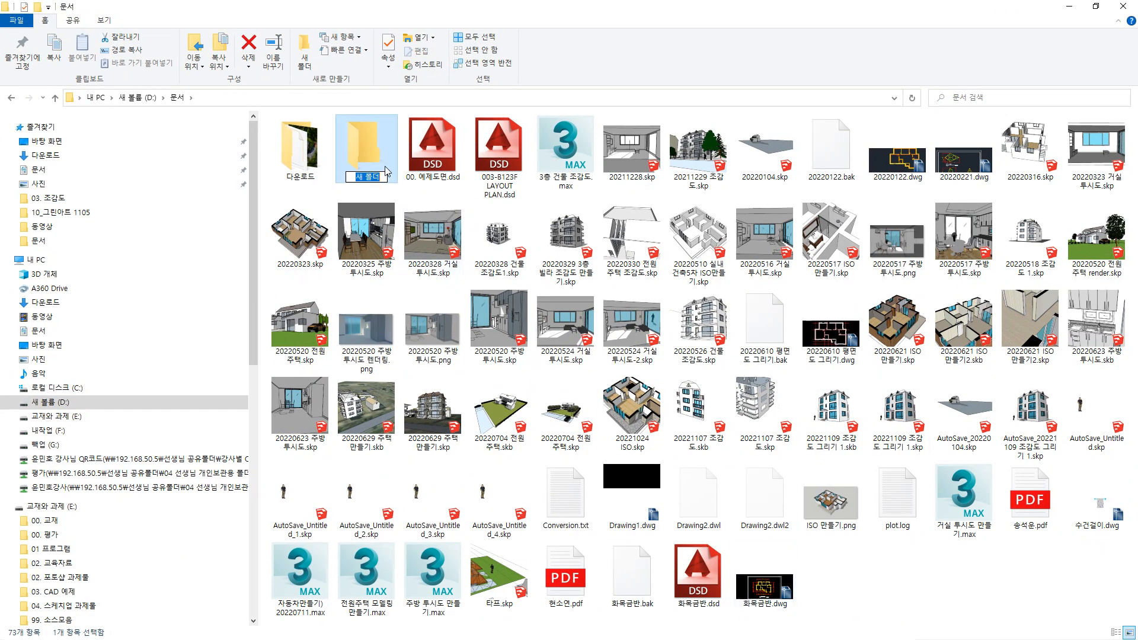
click(386, 163)
double_click(383, 159)
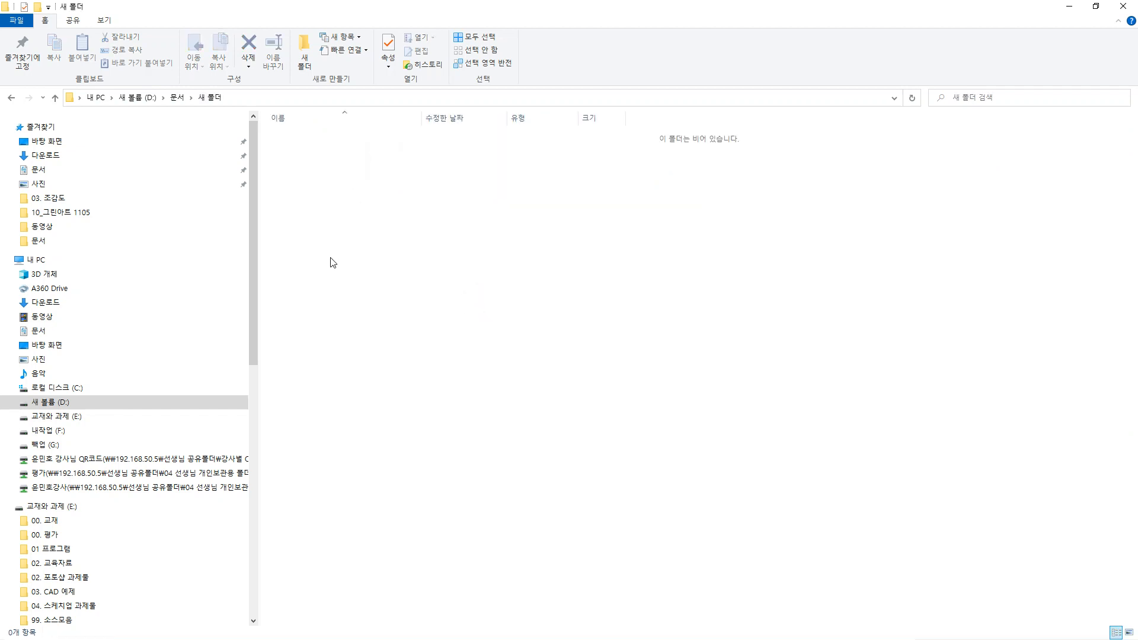
double_click(441, 10)
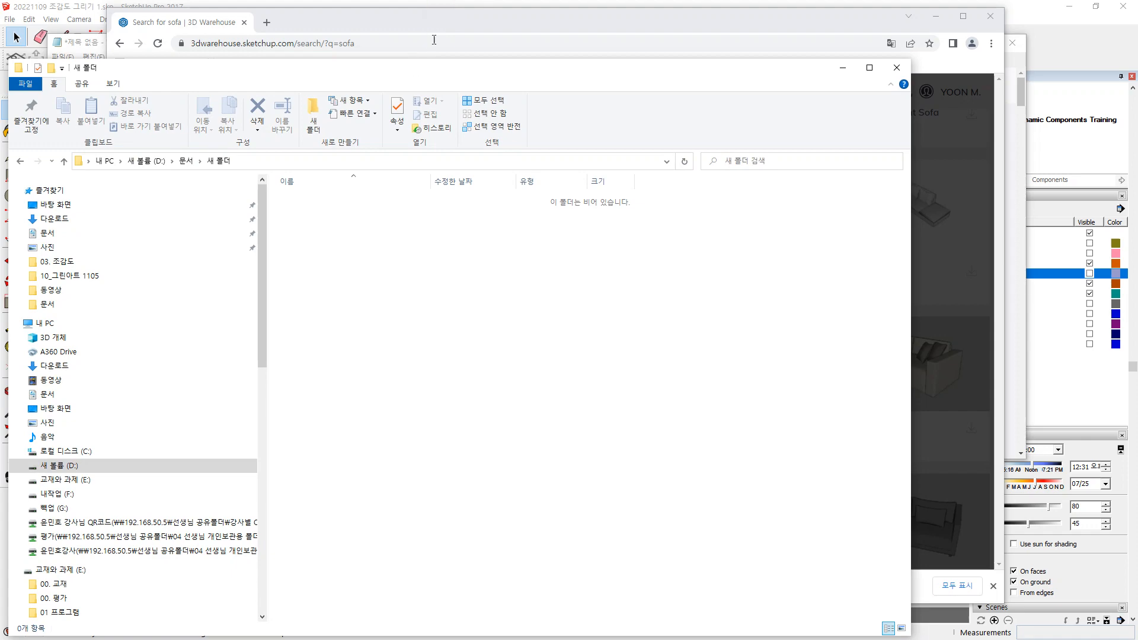
Move SOFA+3.zip and SOFA+3 (1).zip from the 다운로드 folder into the empty 새 폴더 on drive D
click(461, 27)
click(372, 587)
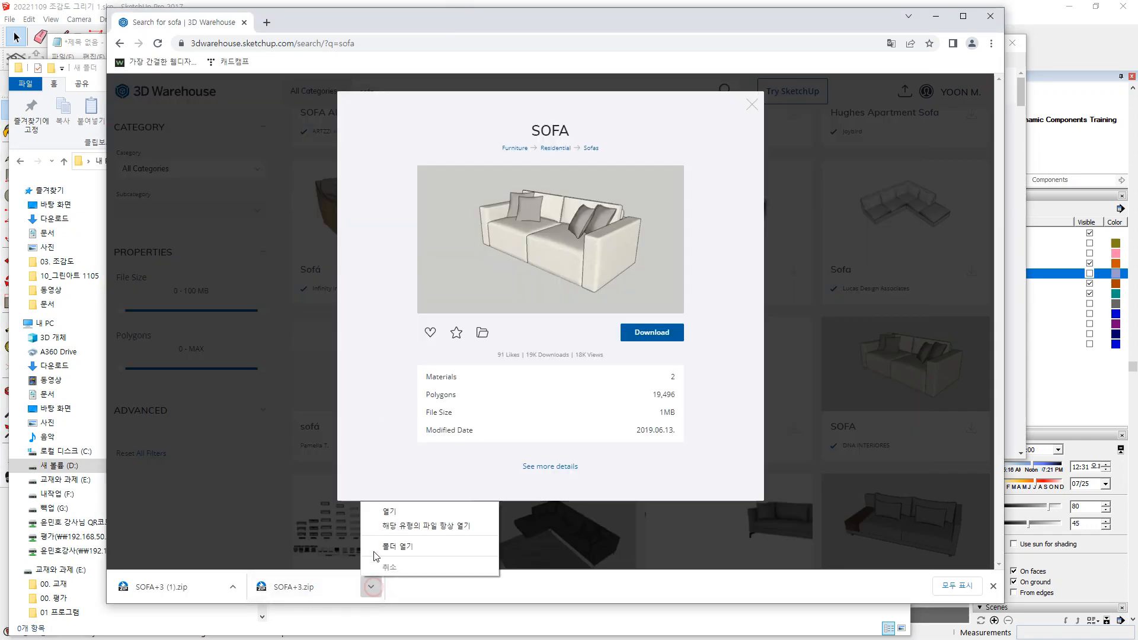
click(376, 555)
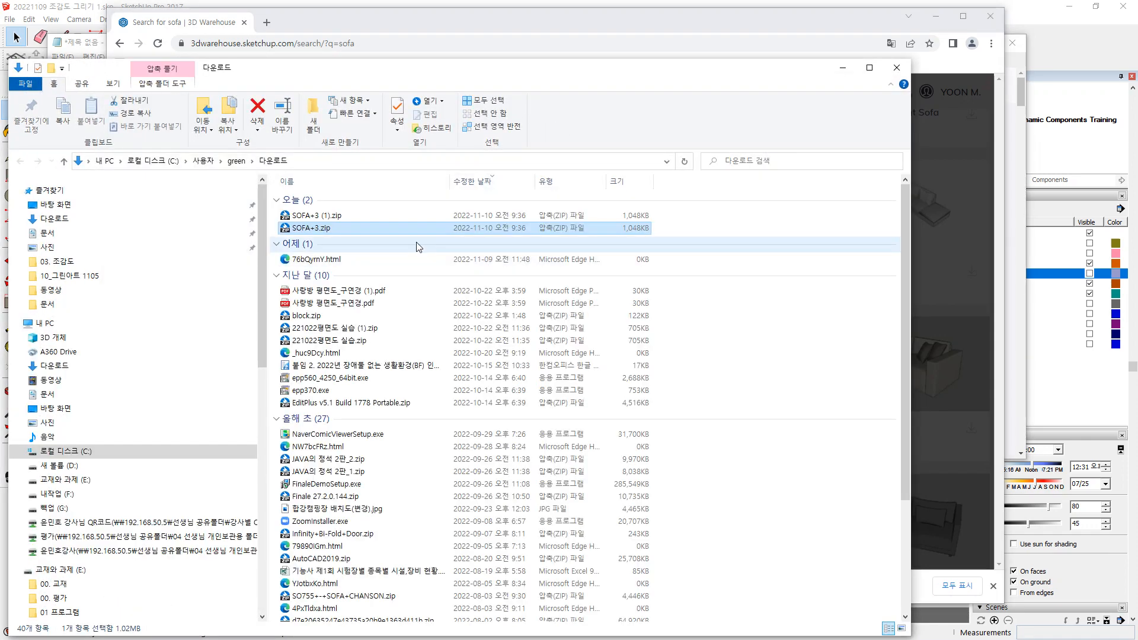
ctrl+click(329, 216)
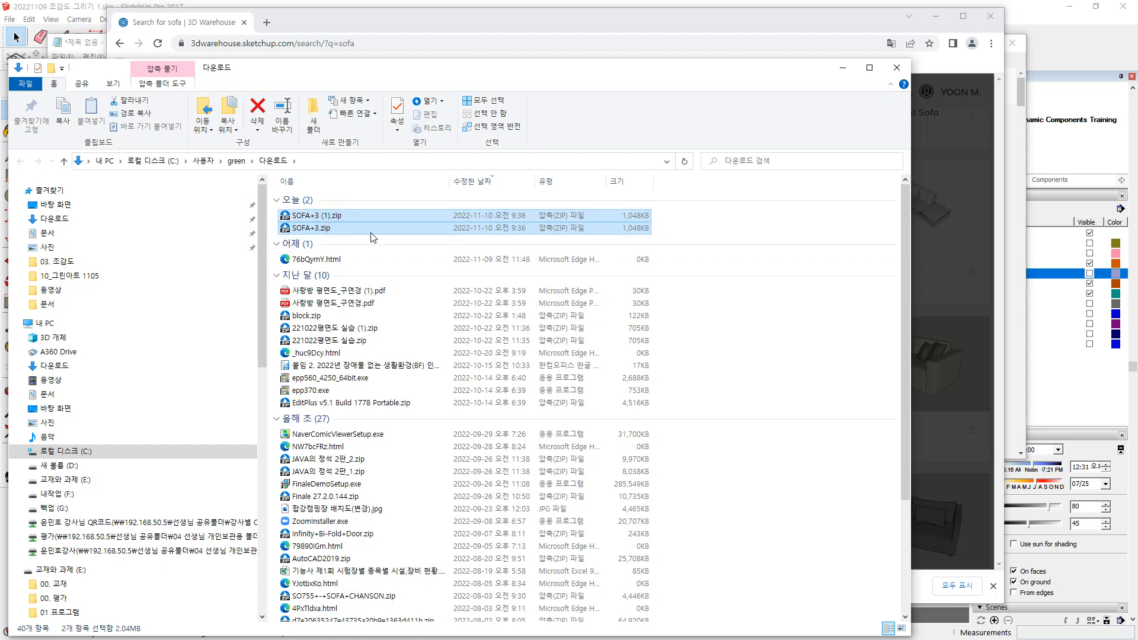
key(ctrl+x)
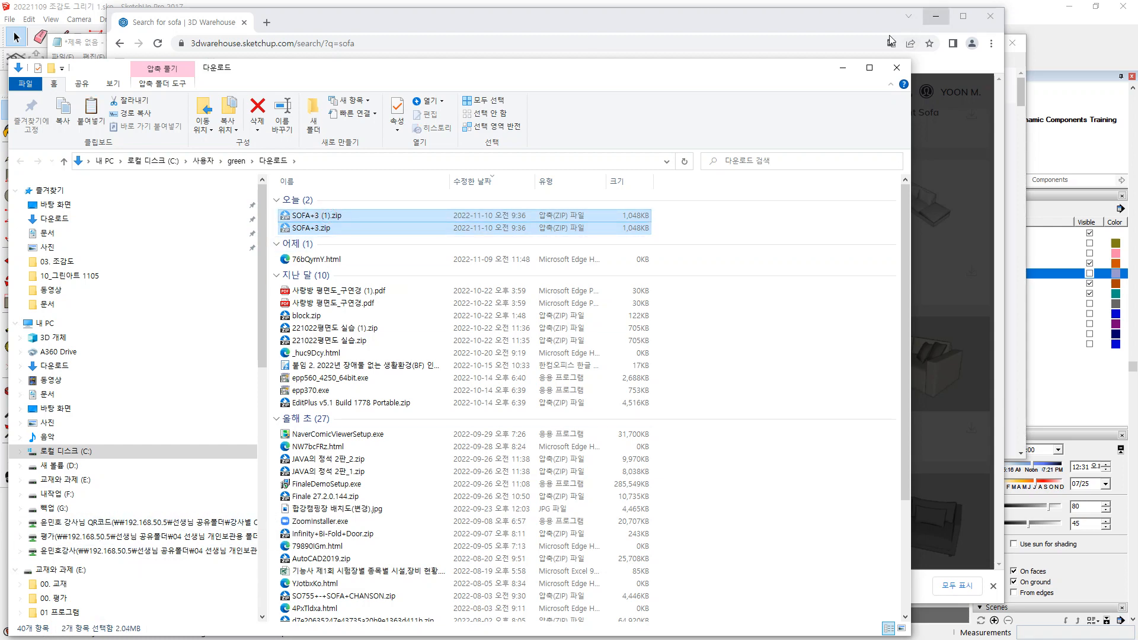
click(1023, 154)
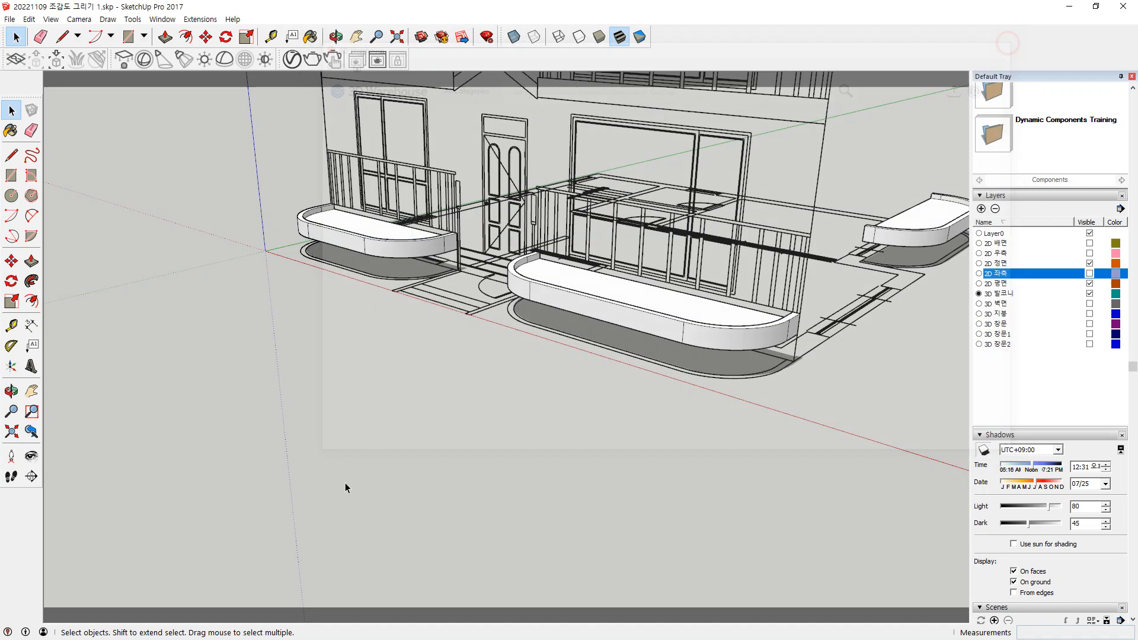
click(1012, 43)
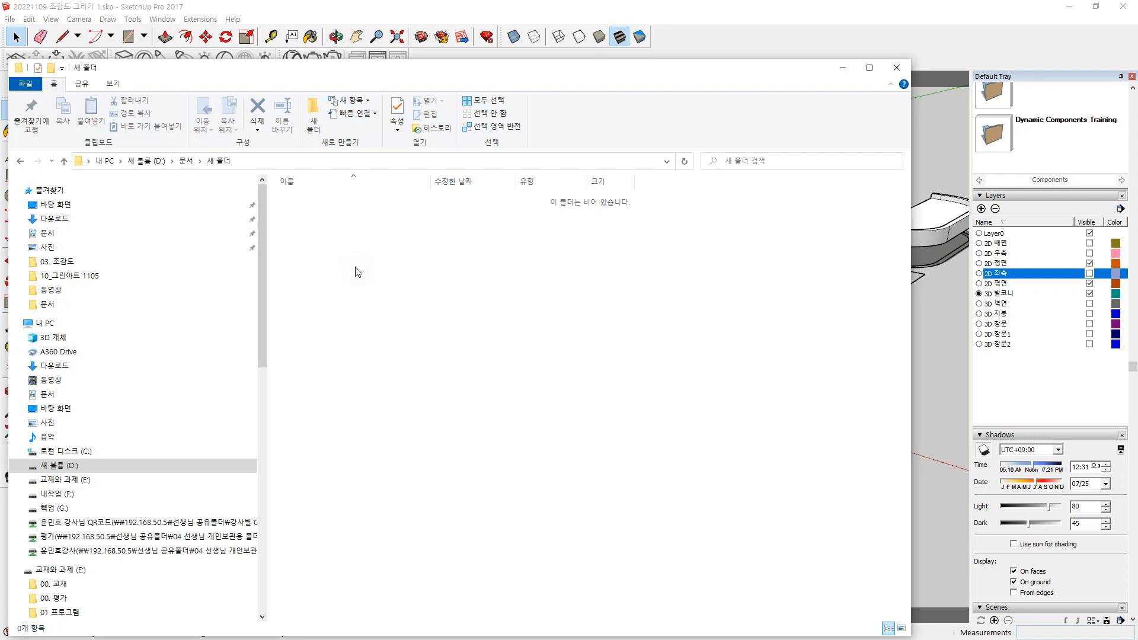
key(ctrl+v)
Extract SOFA+3.zip into its own SOFA+3 folder and open that folder to view the extracted files
click(314, 211)
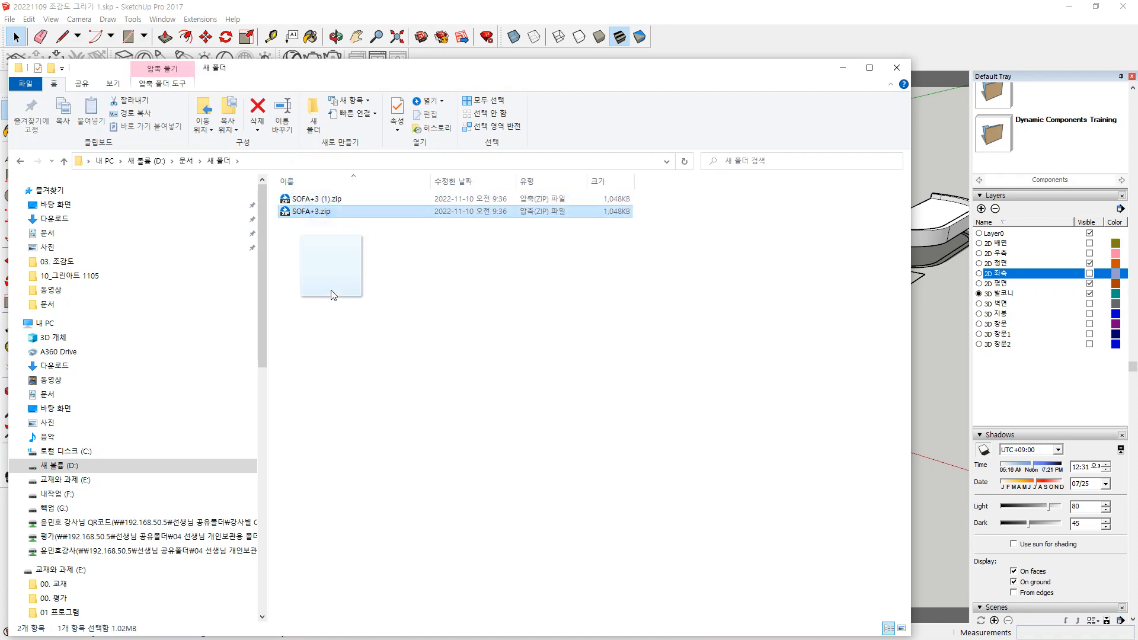
right_drag(315, 212, 332, 291)
click(350, 325)
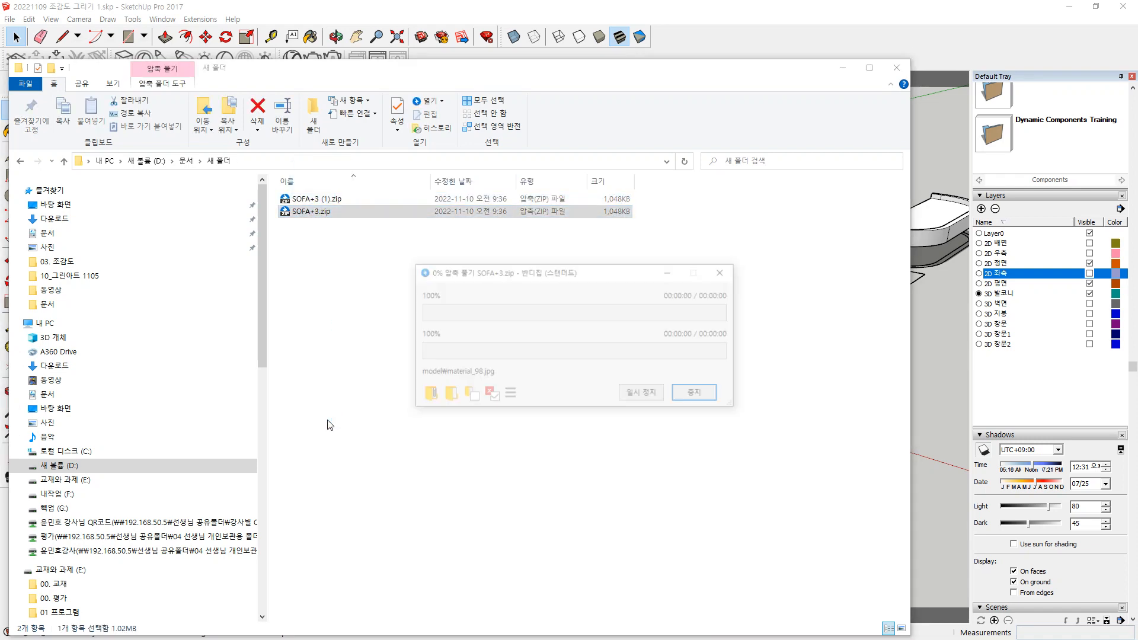
click(698, 441)
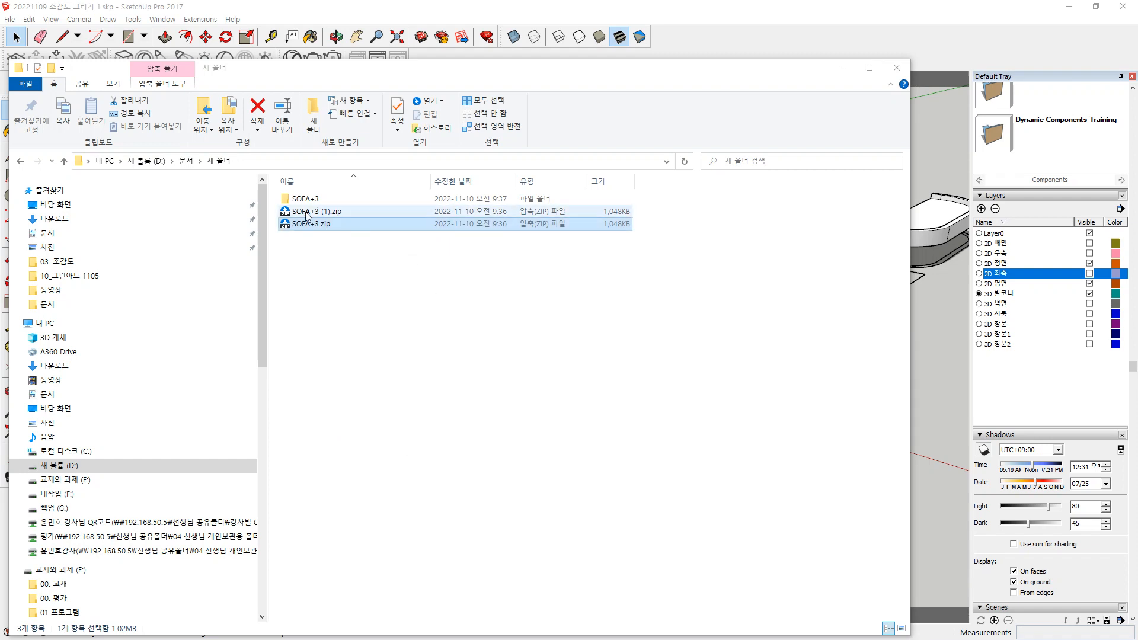
double_click(306, 199)
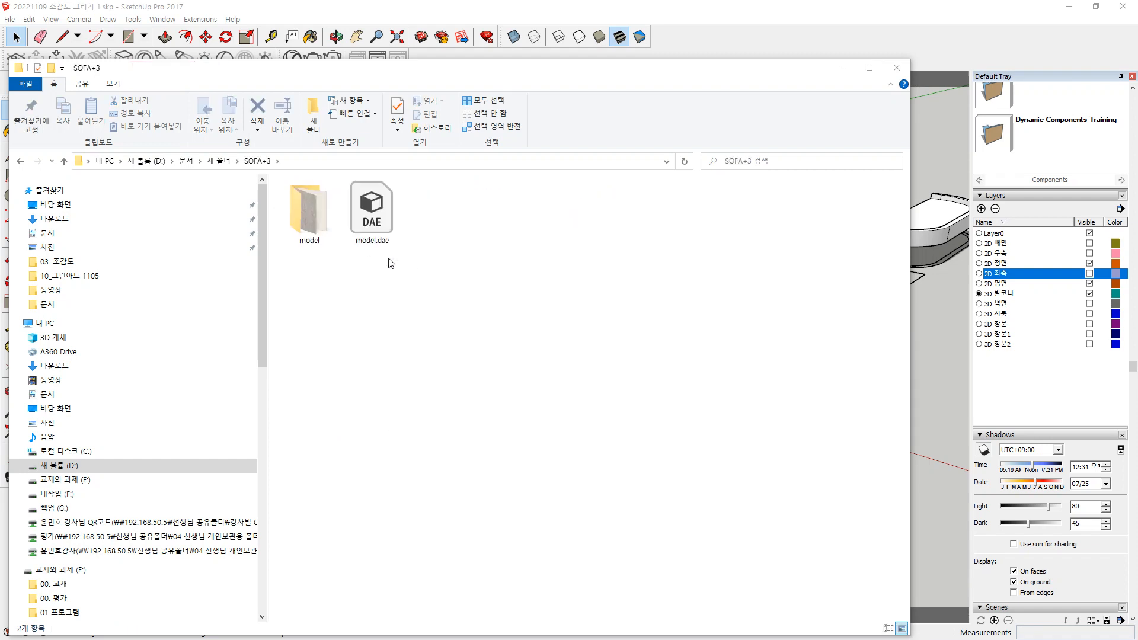
double_click(372, 251)
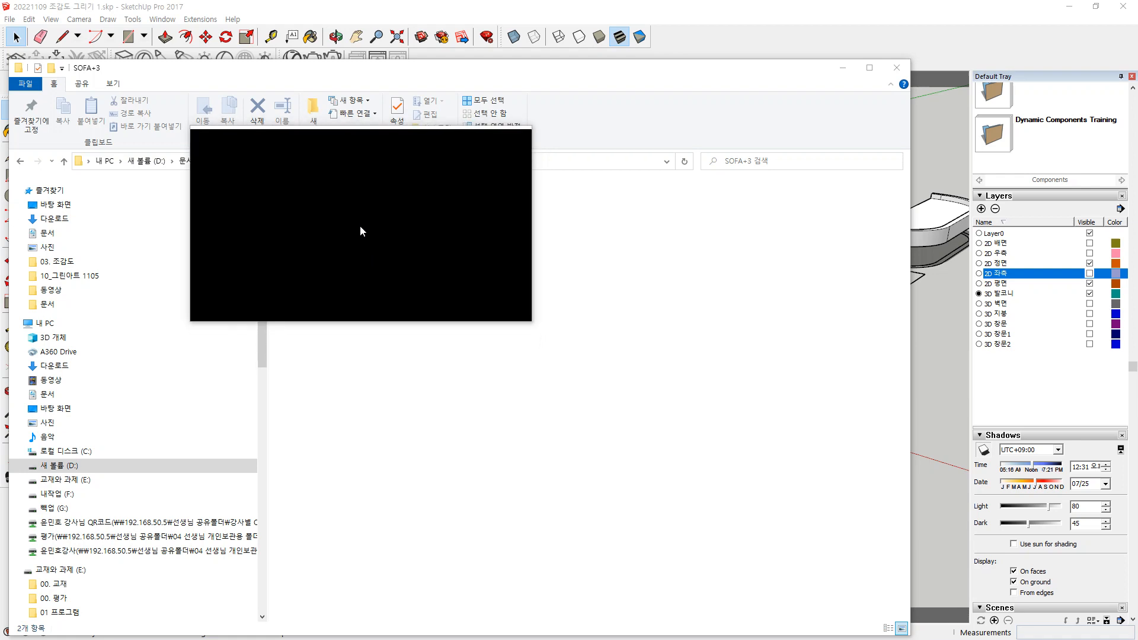
mouse_move(361, 231)
mouse_down()
mouse_move(354, 222)
mouse_move(450, 256)
mouse_move(398, 269)
mouse_move(377, 235)
mouse_up()
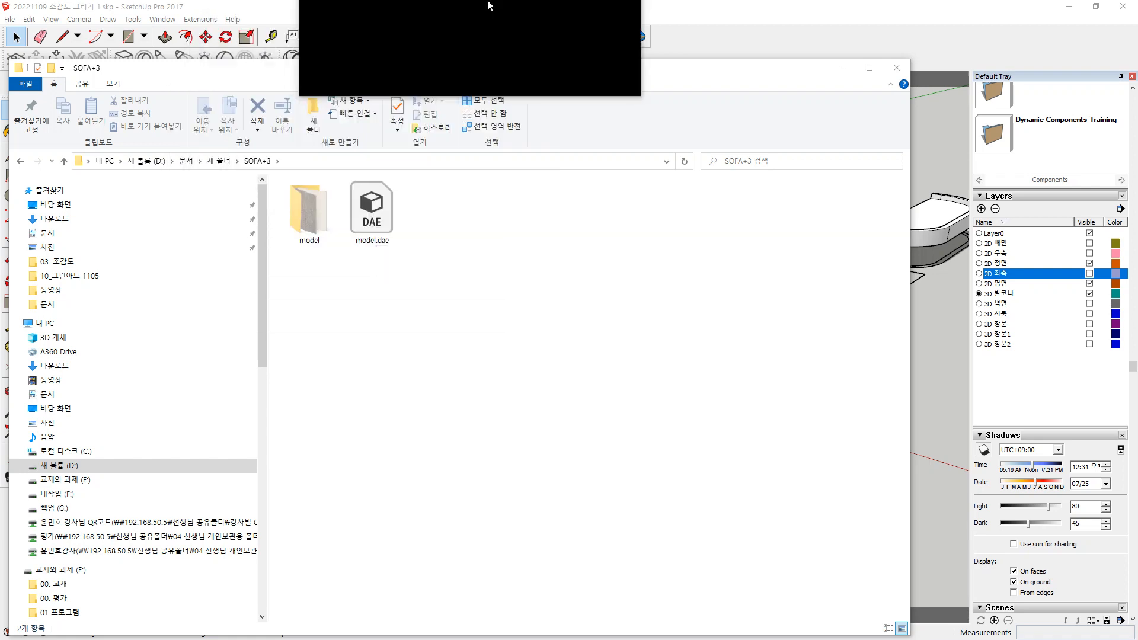
Switch to SketchUp and start an import with the file type set to COLLADA Files (*.dae)
key(alt+Tab)
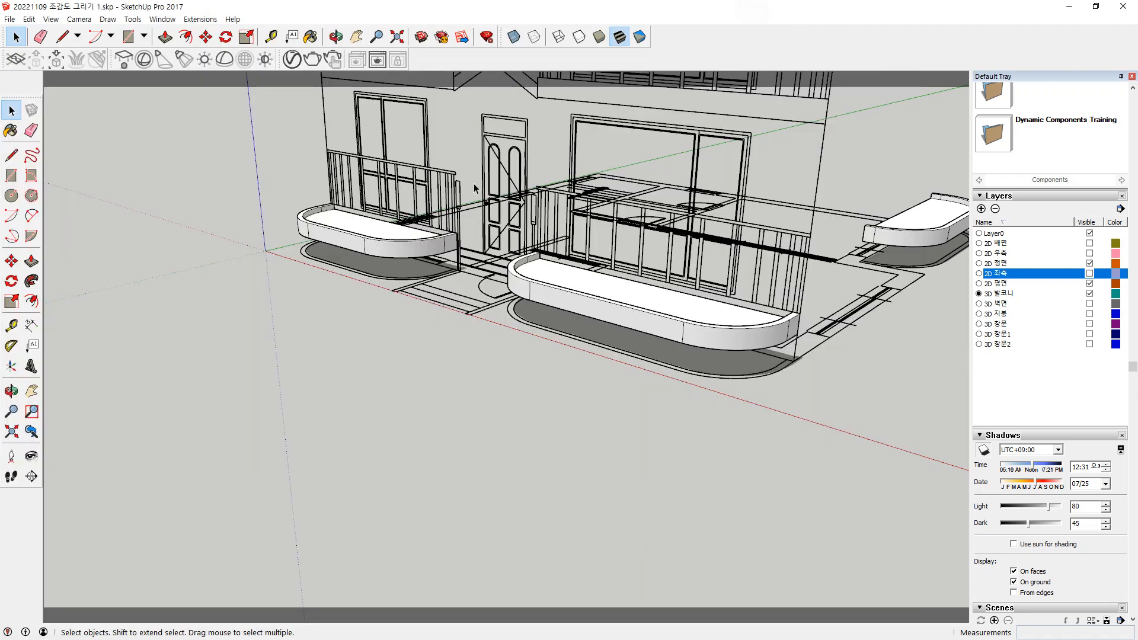
click(9, 19)
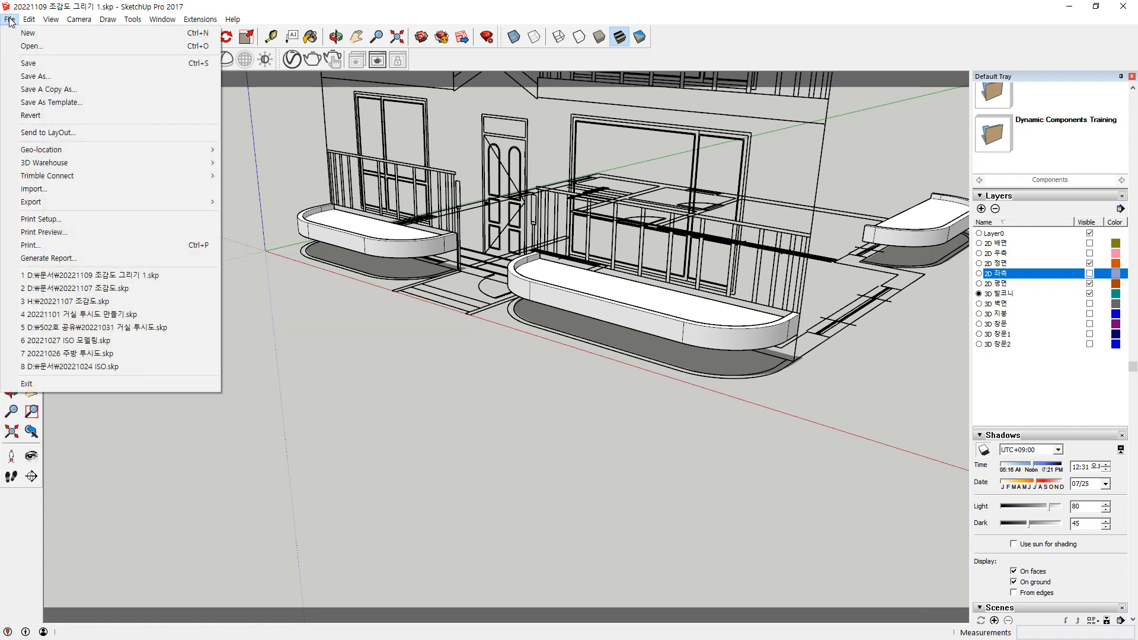
click(14, 189)
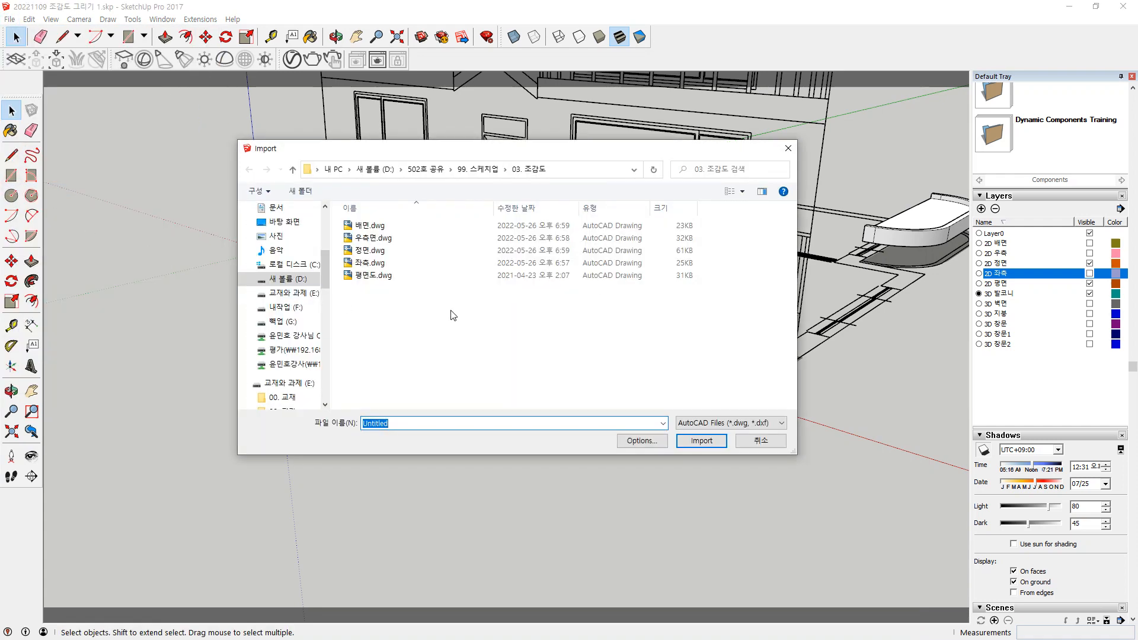
click(754, 423)
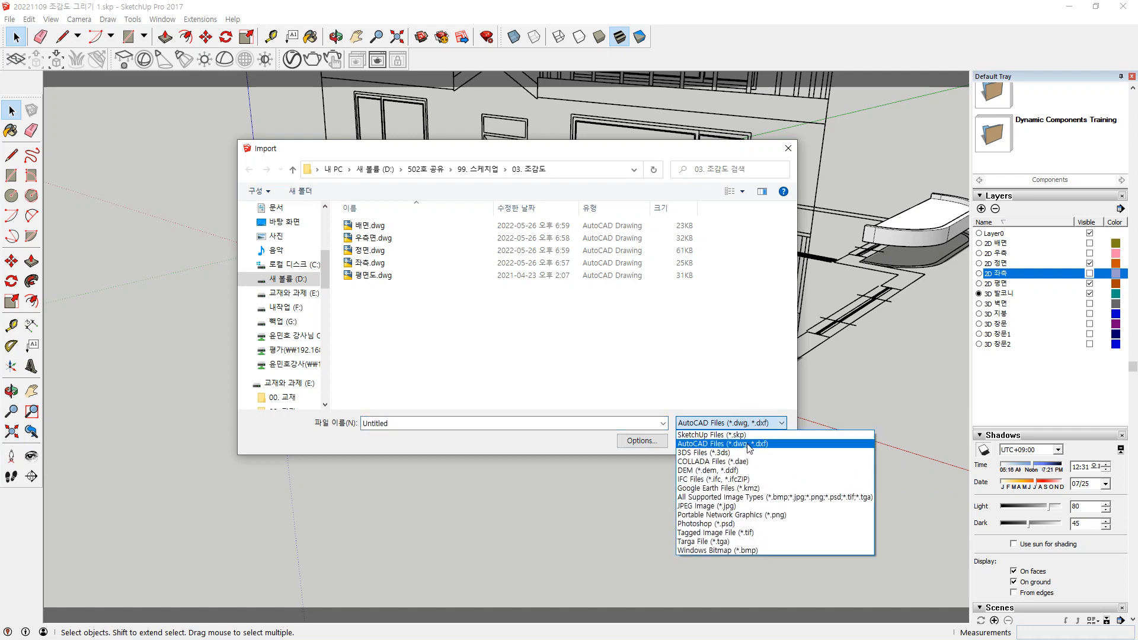
click(745, 461)
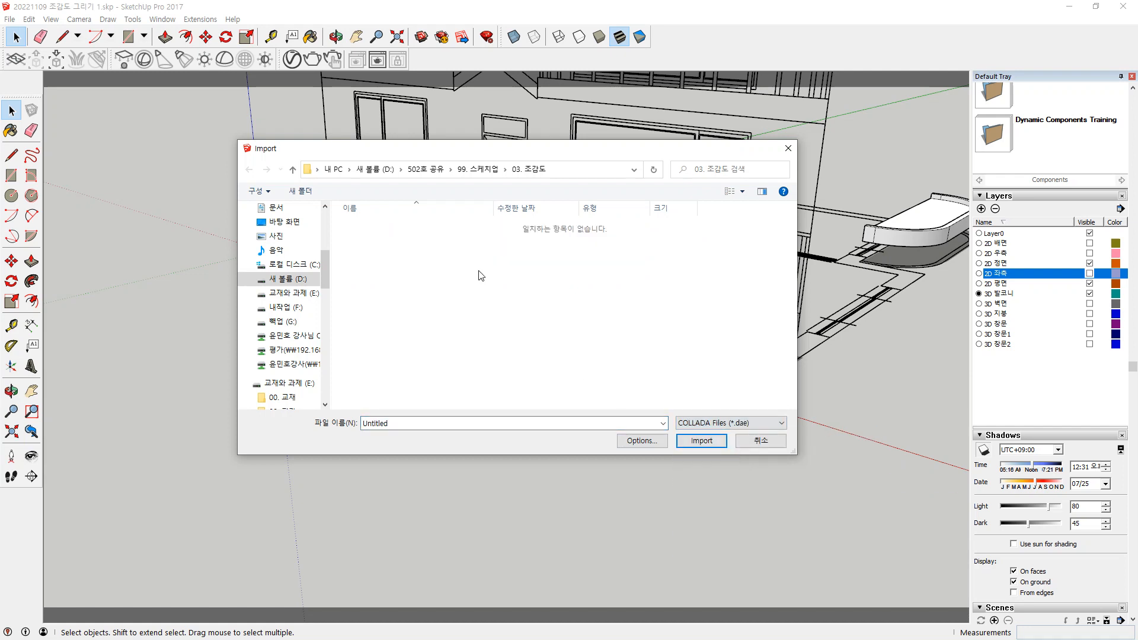
Import model.dae from the SOFA+3 folder inside 문서 > 새 폴더 on drive D
click(376, 172)
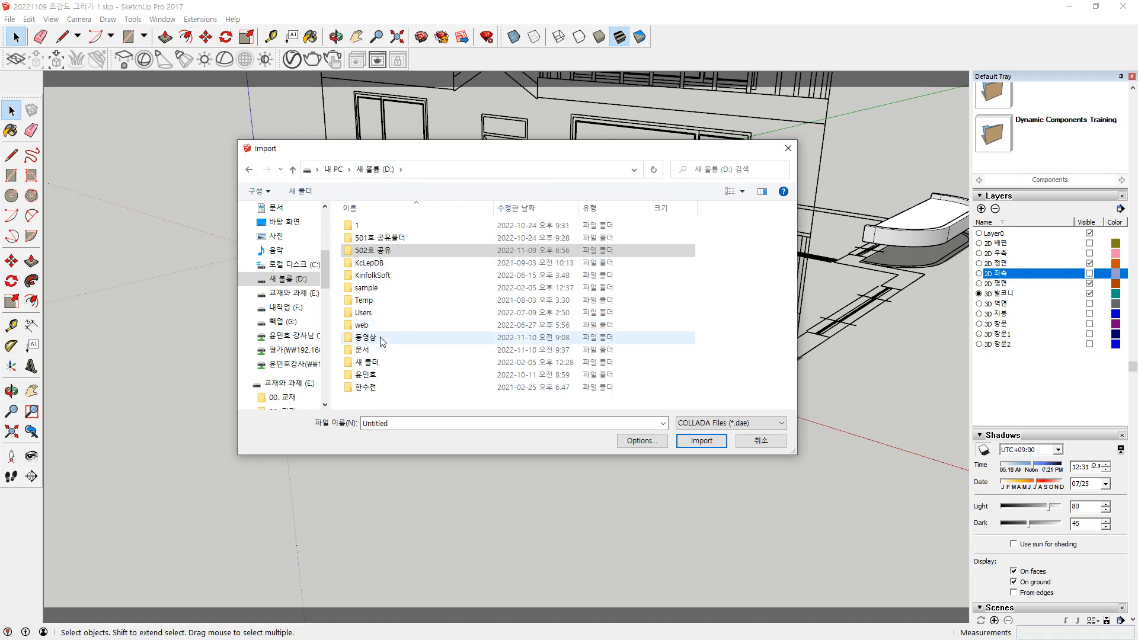
double_click(370, 351)
double_click(435, 237)
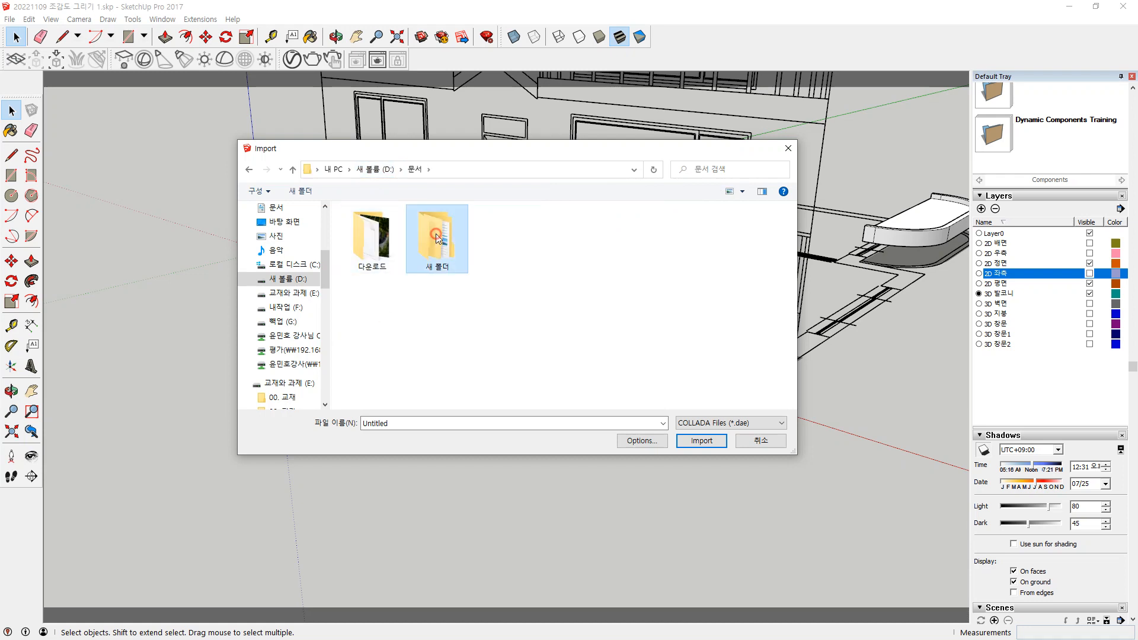
click(377, 225)
double_click(378, 225)
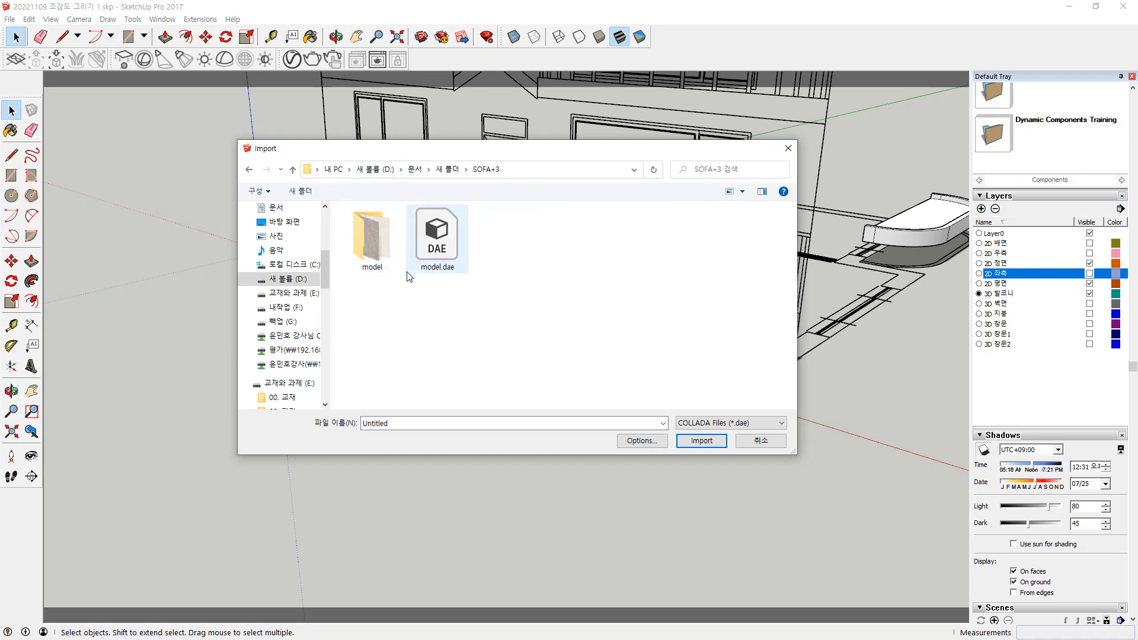
click(437, 237)
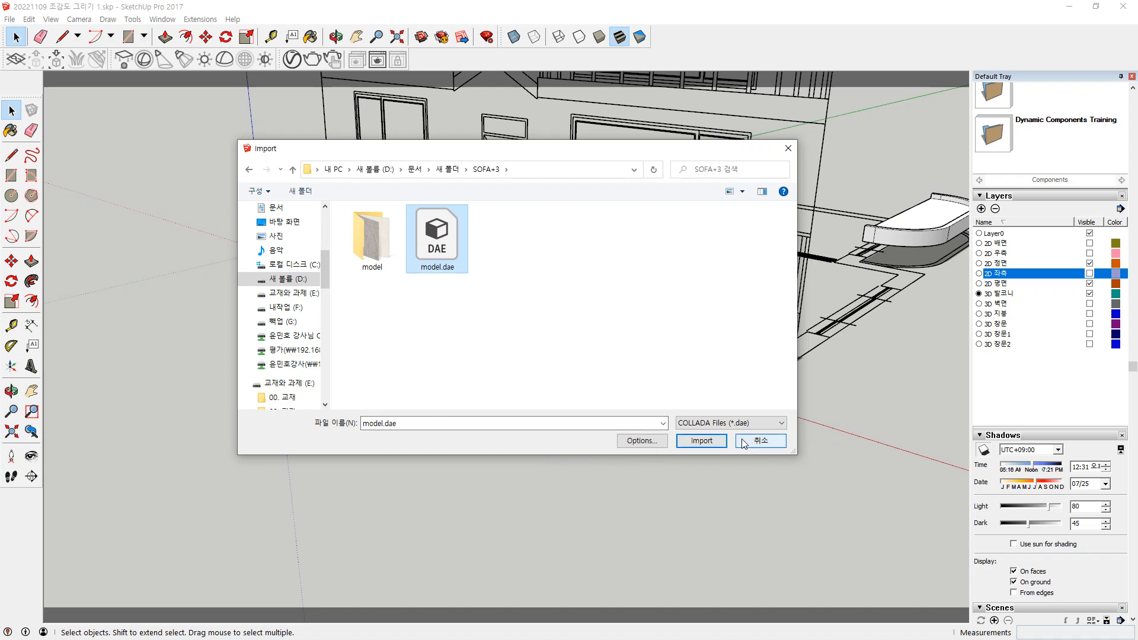
mouse_move(749, 428)
mouse_down()
mouse_move(680, 437)
mouse_move(692, 411)
mouse_move(764, 424)
mouse_move(733, 438)
mouse_move(672, 435)
mouse_up()
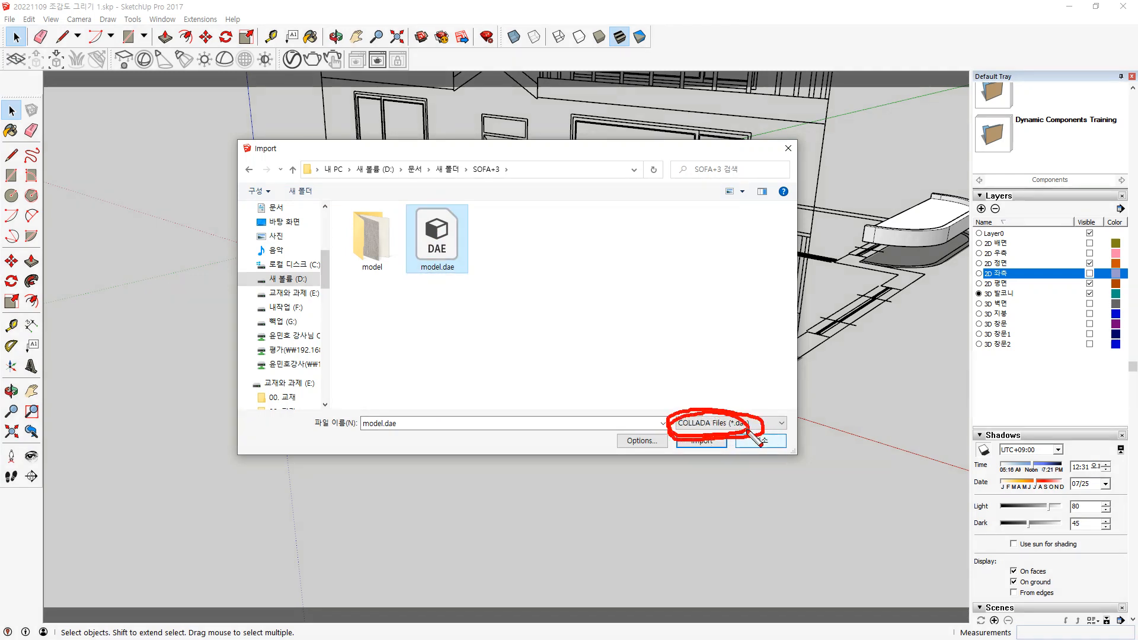
click(701, 441)
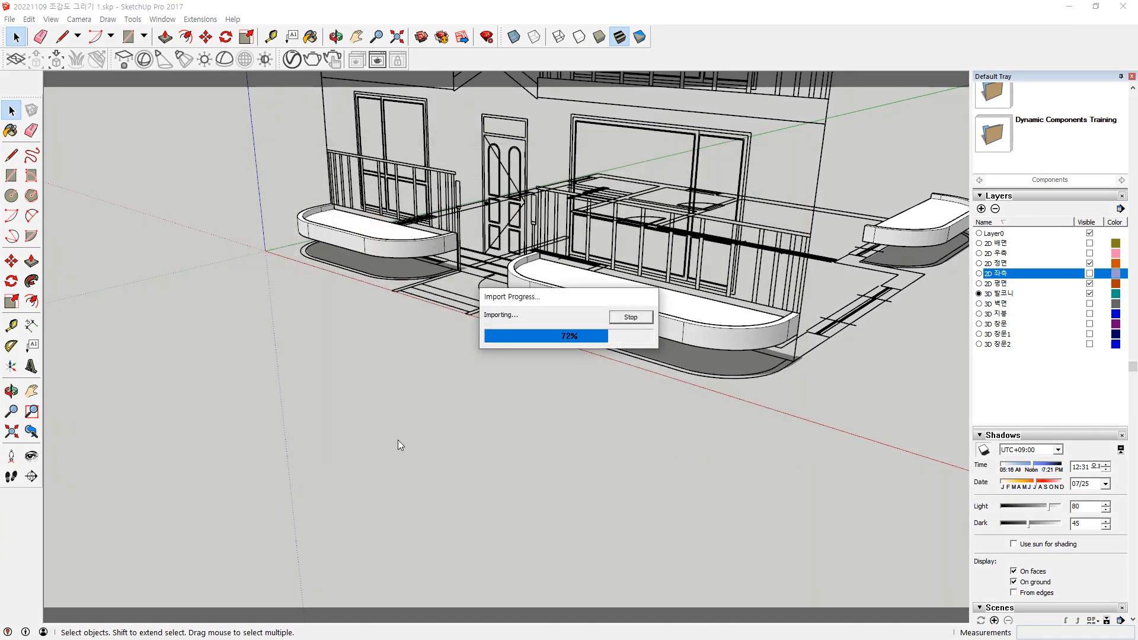
Place the imported sofa on the open ground outside the floor plan, beyond the side balcony, and inspect its mesh
scroll(288, 394, up, 6)
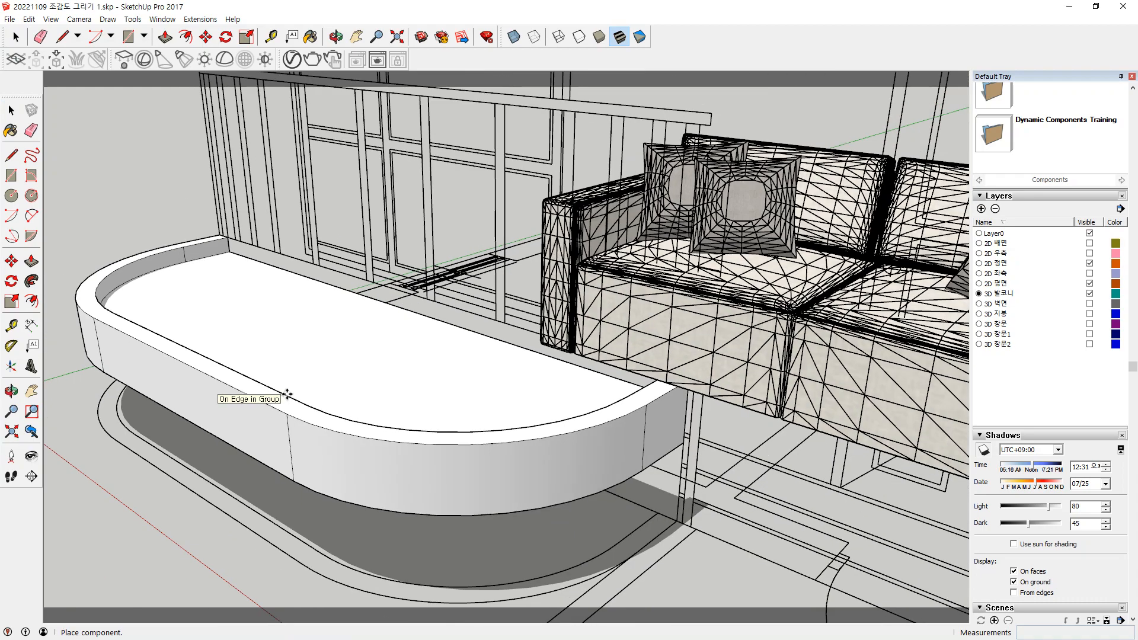
scroll(288, 394, down, 8)
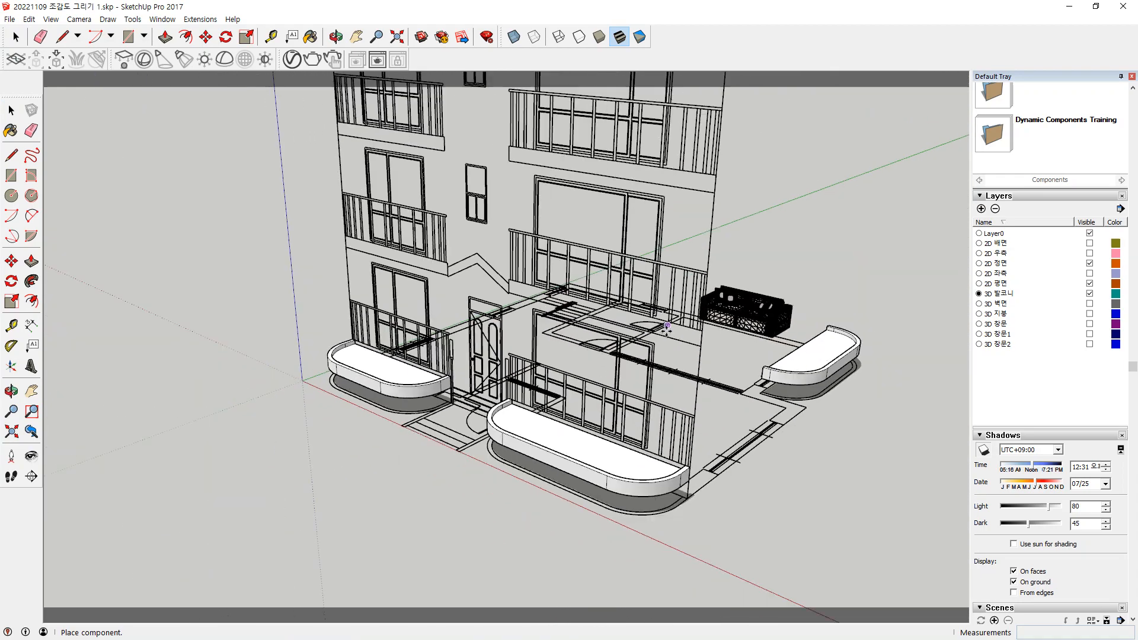
middle_drag(667, 328, 501, 341)
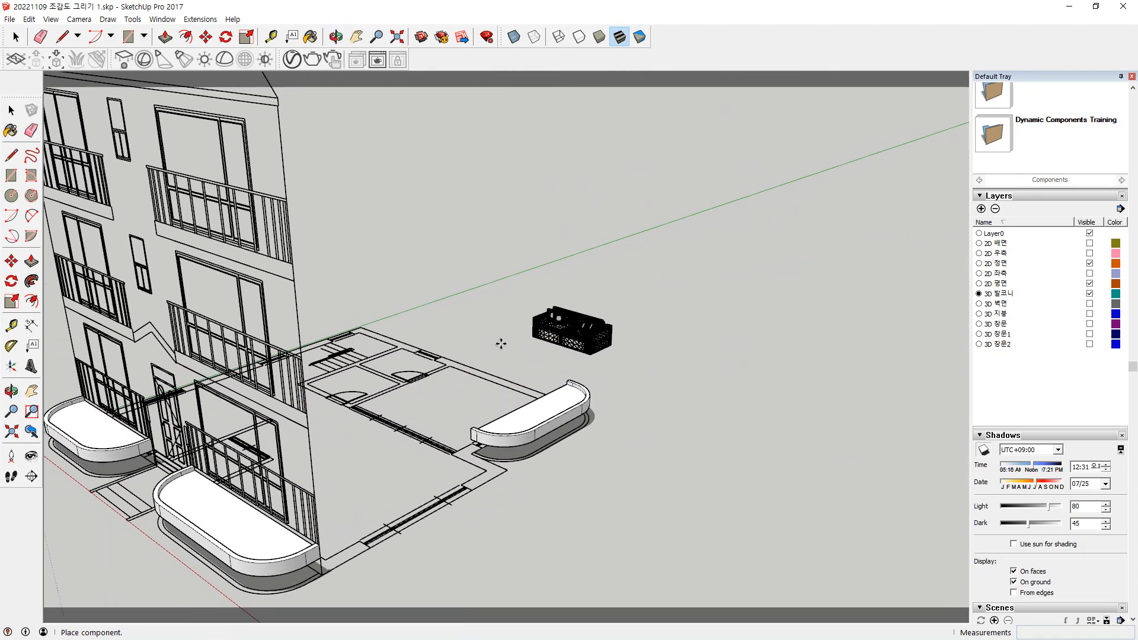
click(519, 331)
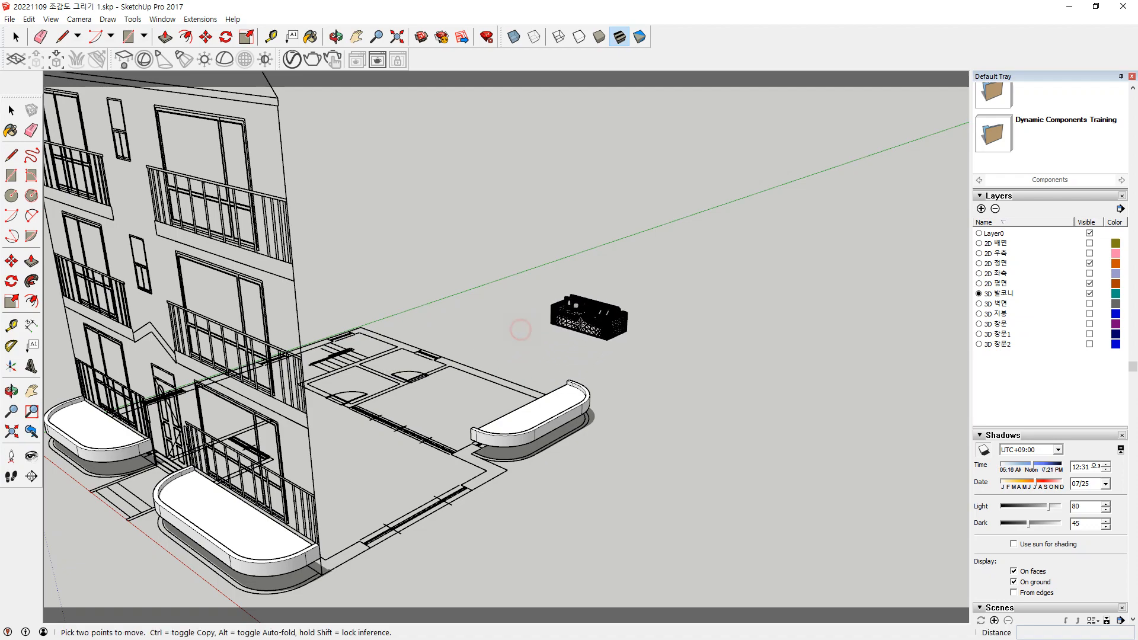
scroll(521, 330, up, 10)
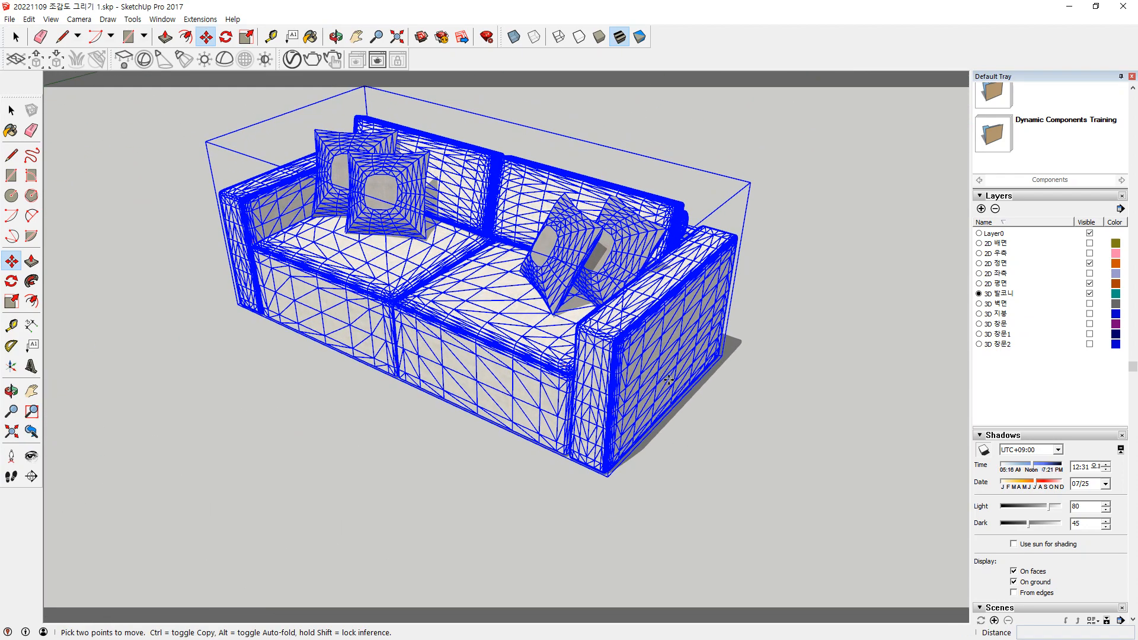
scroll(682, 237, up, 2)
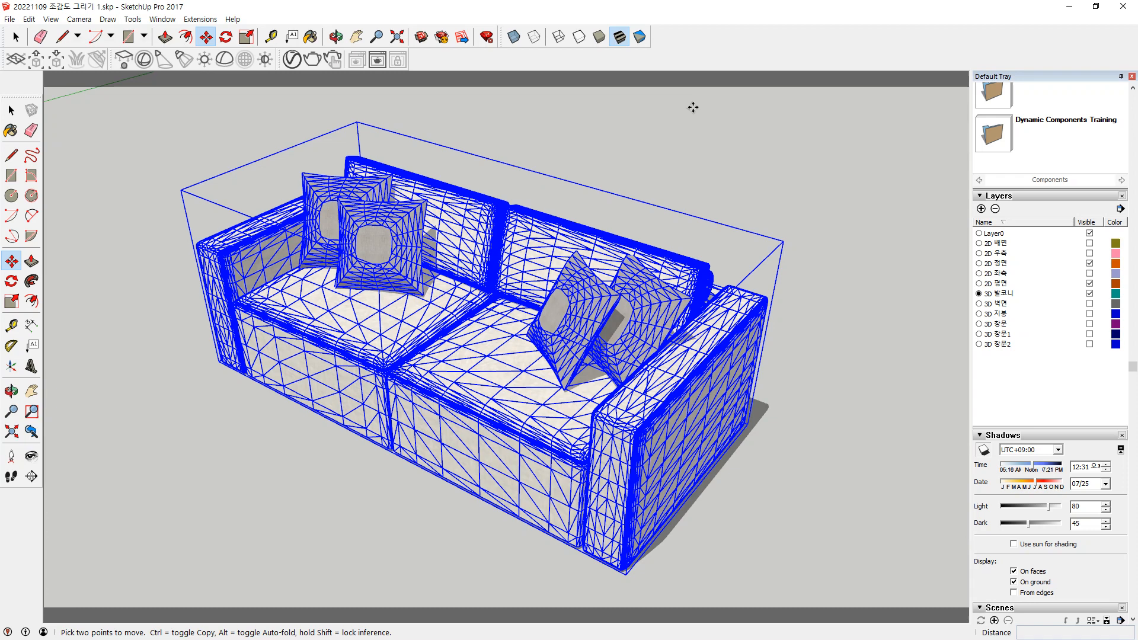
Try to smooth the front pillow at the sofa's right arm by softening its edges at 180 degrees with Soften coplanar enabled
key(space)
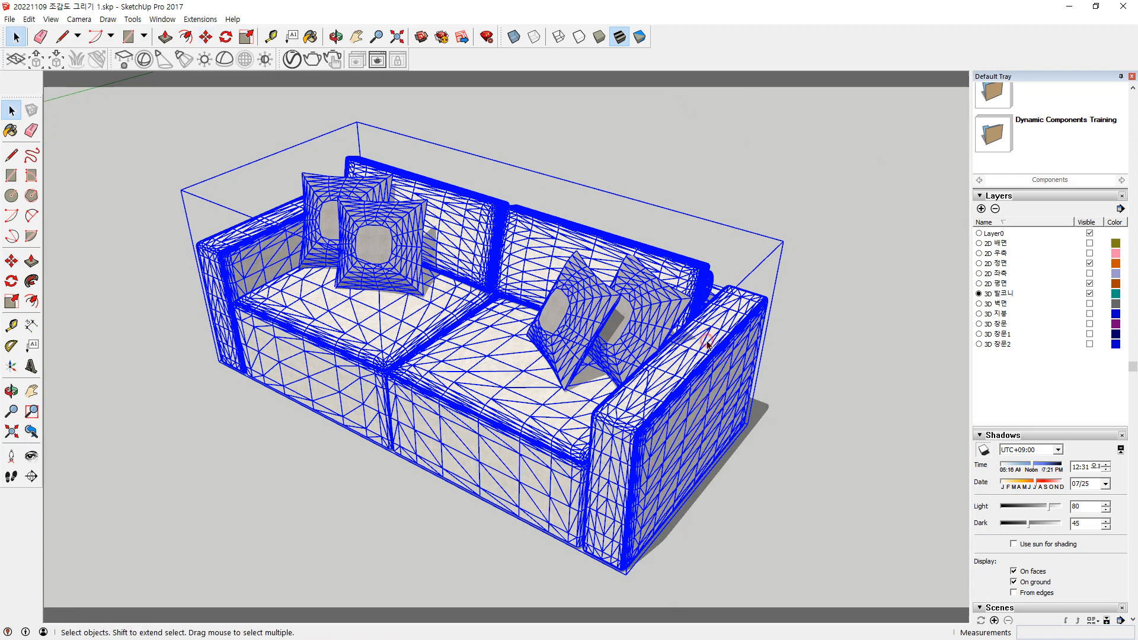
double_click(708, 344)
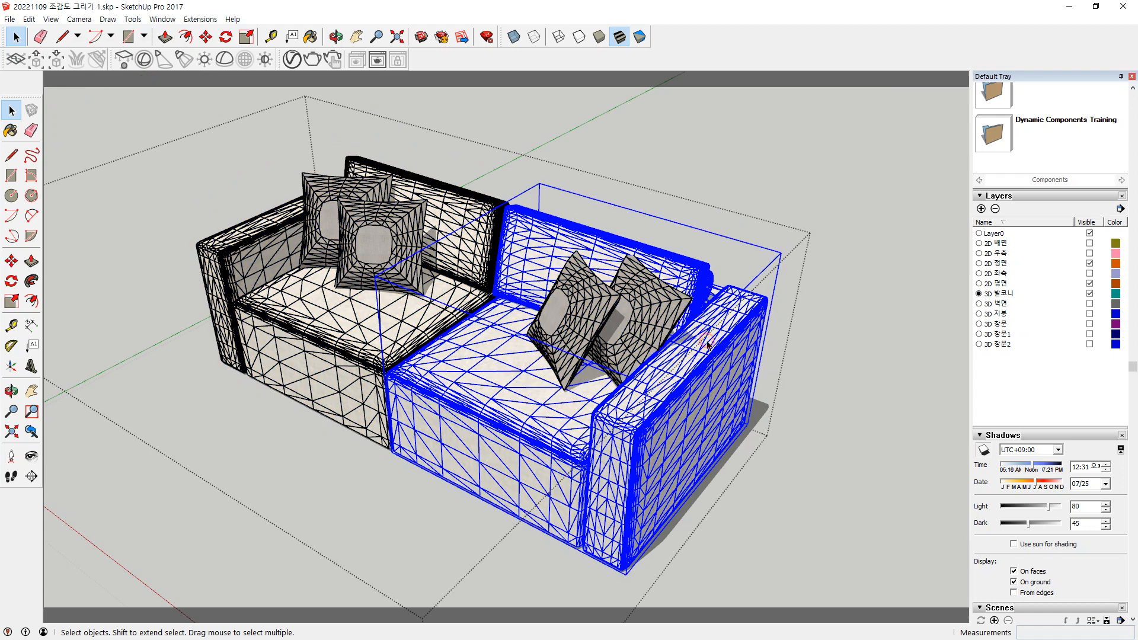
click(581, 314)
triple_click(581, 314)
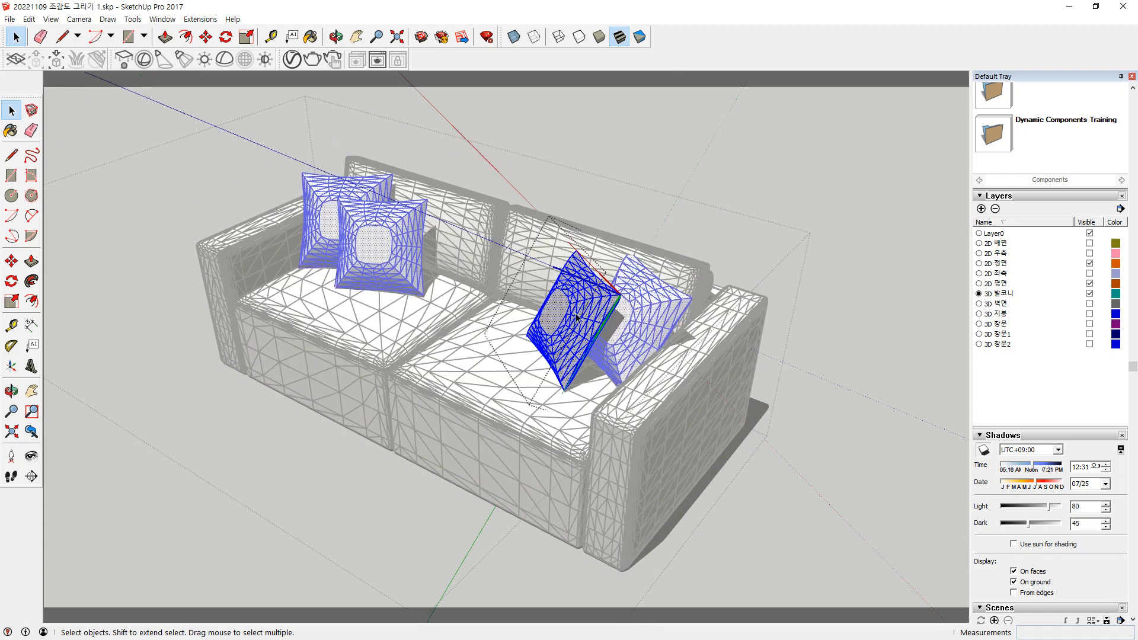
scroll(576, 318, up, 3)
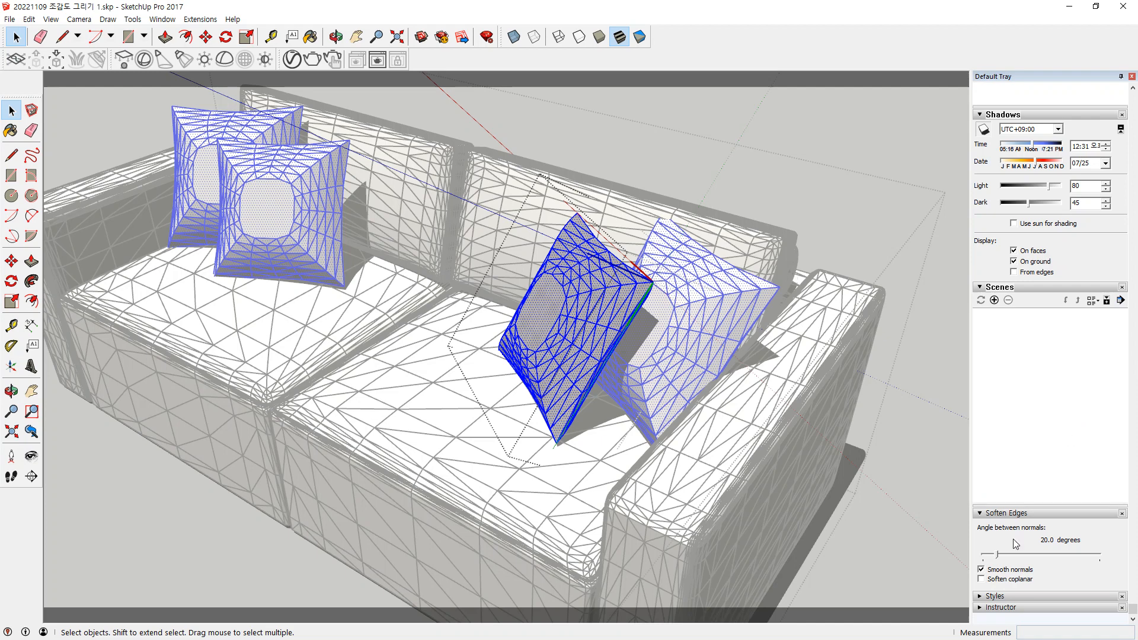
drag(998, 555, 1108, 564)
click(982, 580)
click(1070, 557)
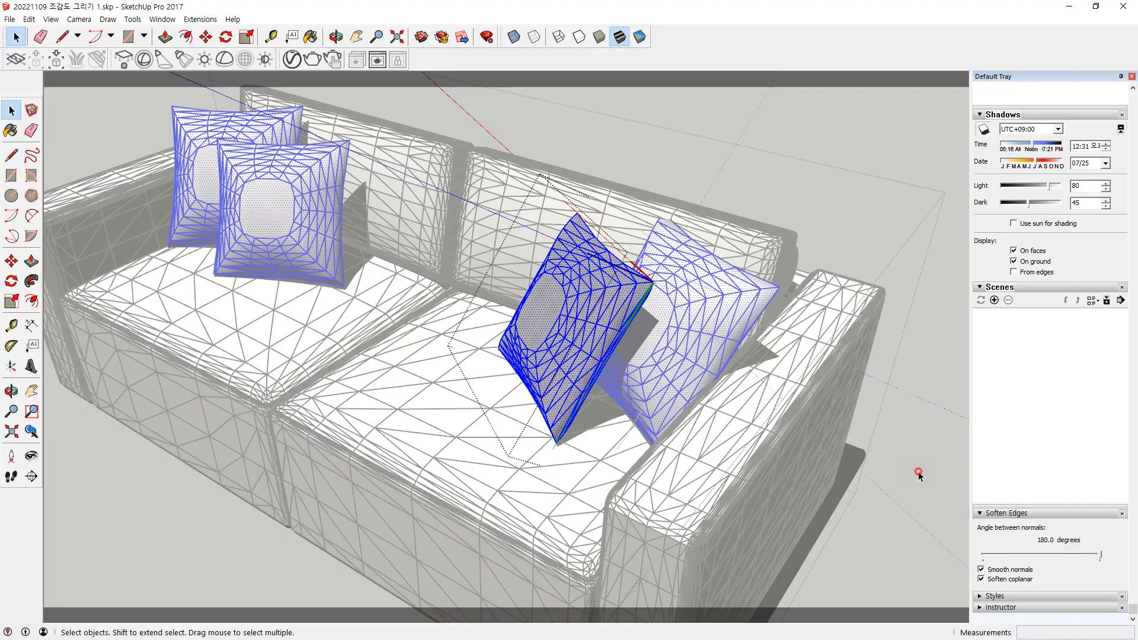
Examine the pillow's individual mesh edges and faces up close and leave its editing context
scroll(585, 338, up, 8)
key(space)
scroll(528, 320, up, 10)
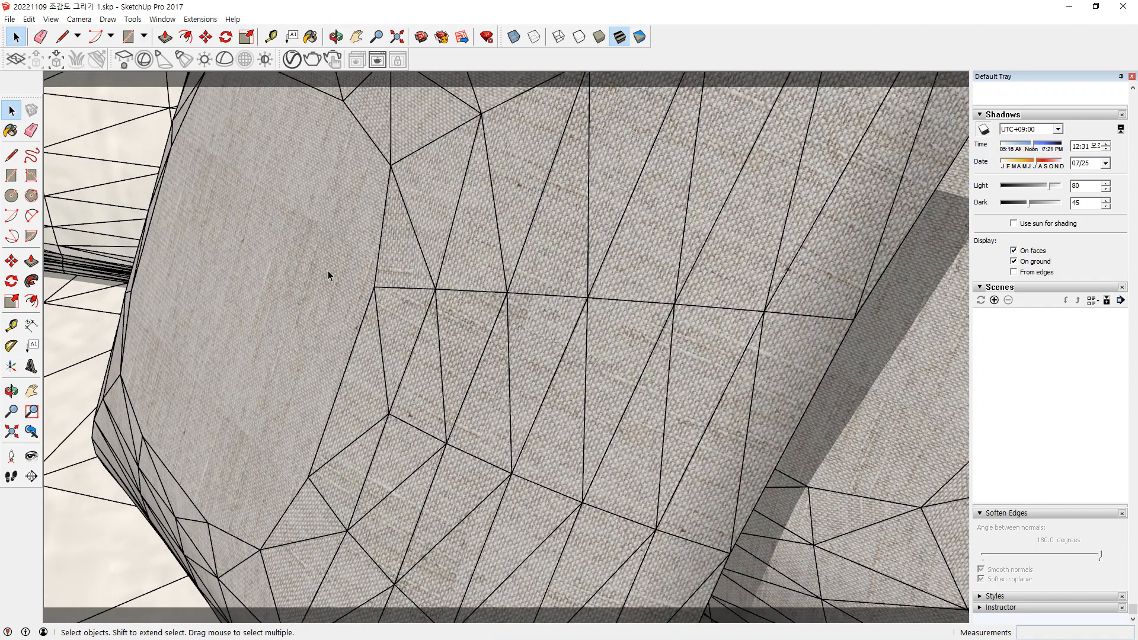
click(394, 293)
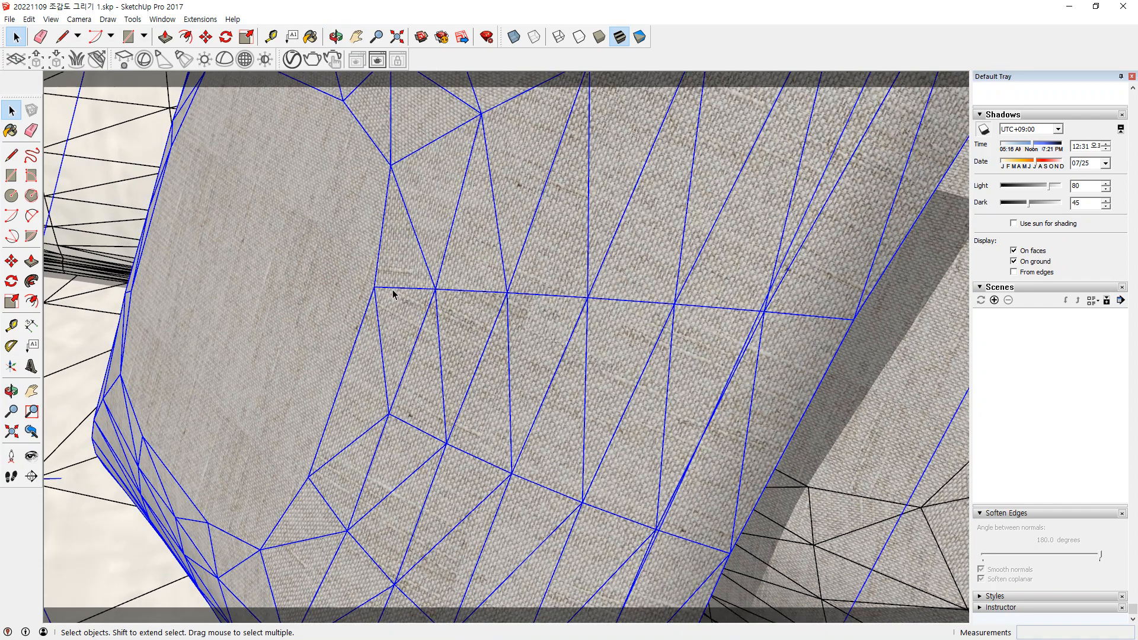
click(382, 326)
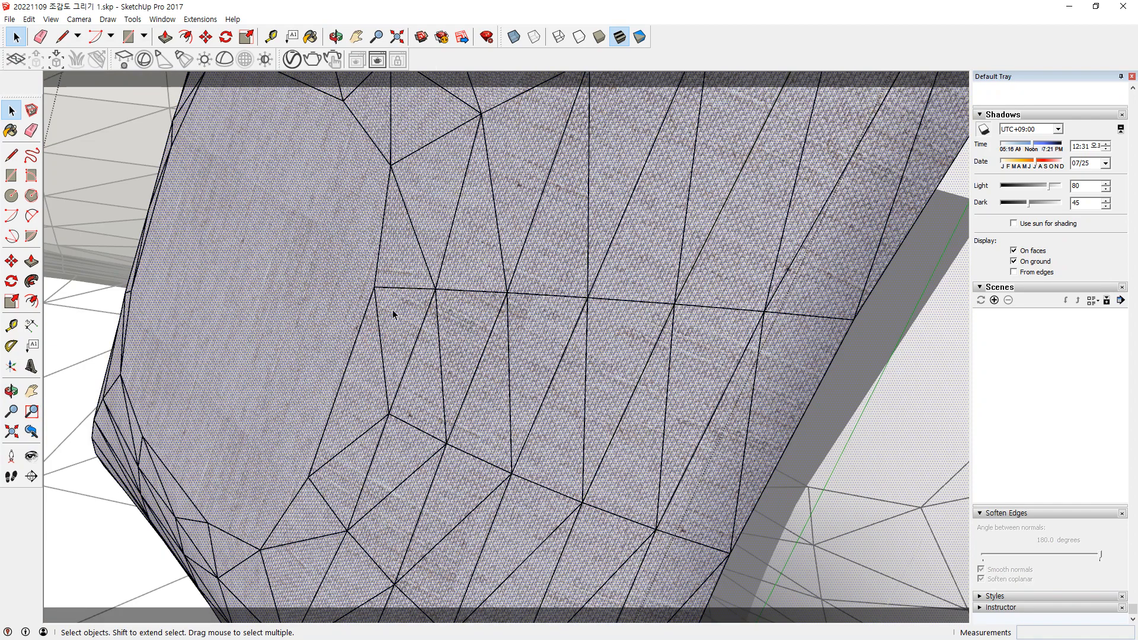
click(379, 328)
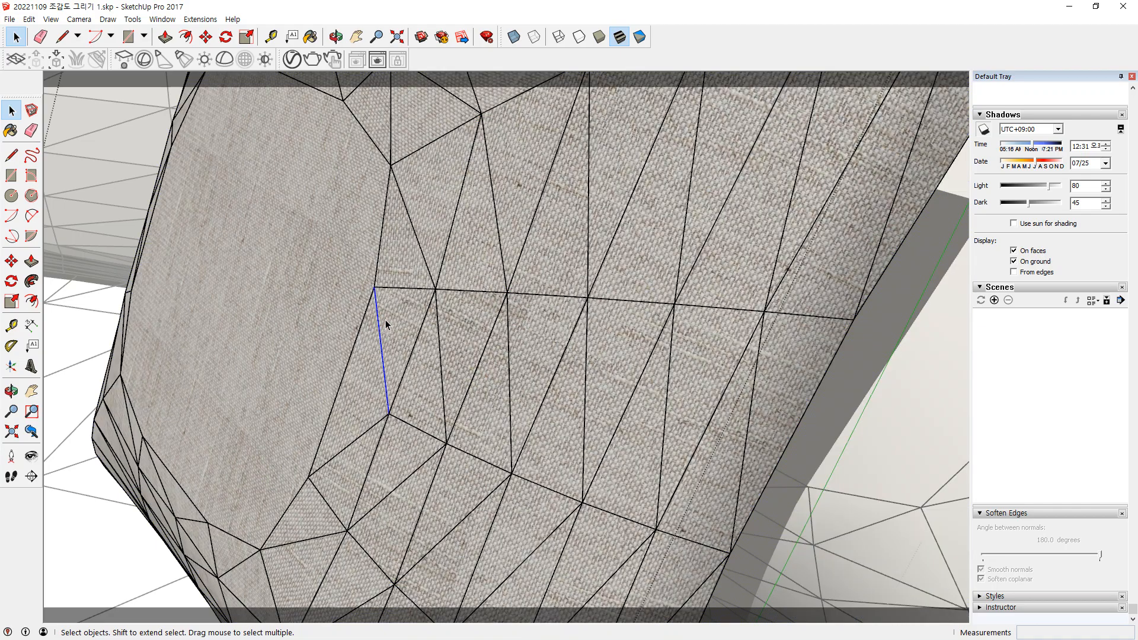
click(393, 311)
scroll(393, 311, down, 10)
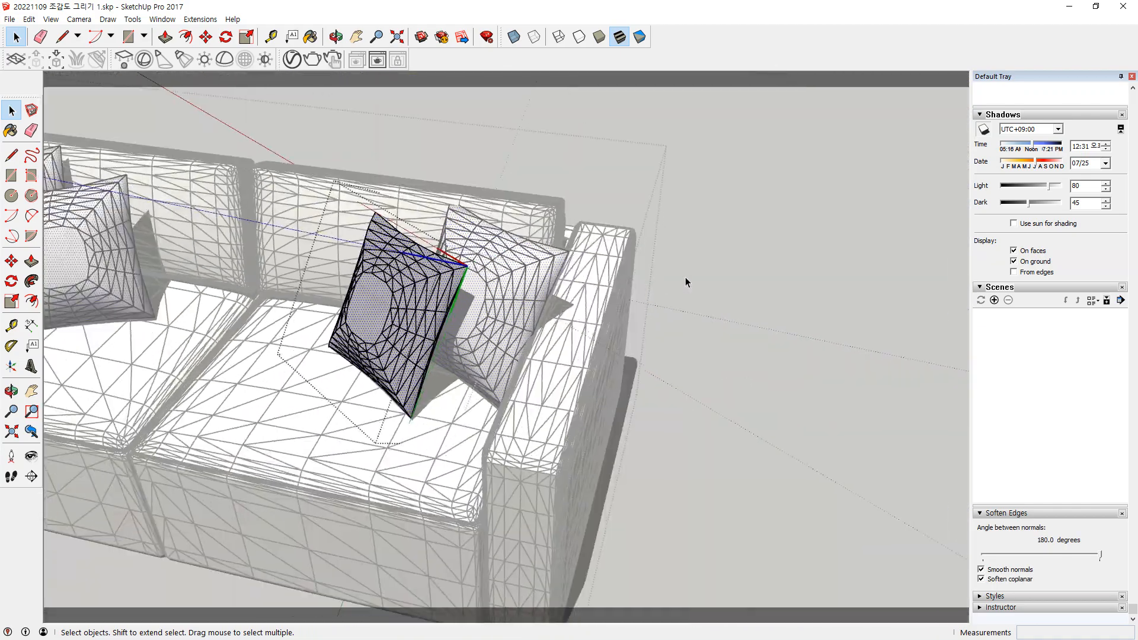
click(686, 281)
scroll(675, 280, down, 6)
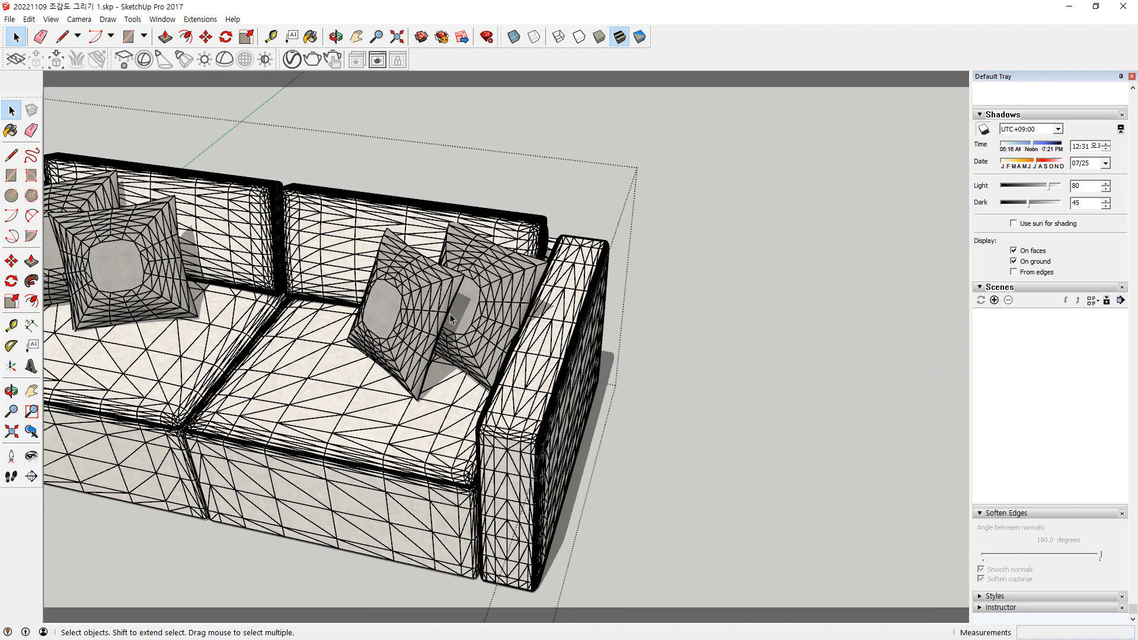
Leave the sofa's editing context, delete the whole imported sofa, and return to the building front with its balconies
scroll(330, 378, up, 3)
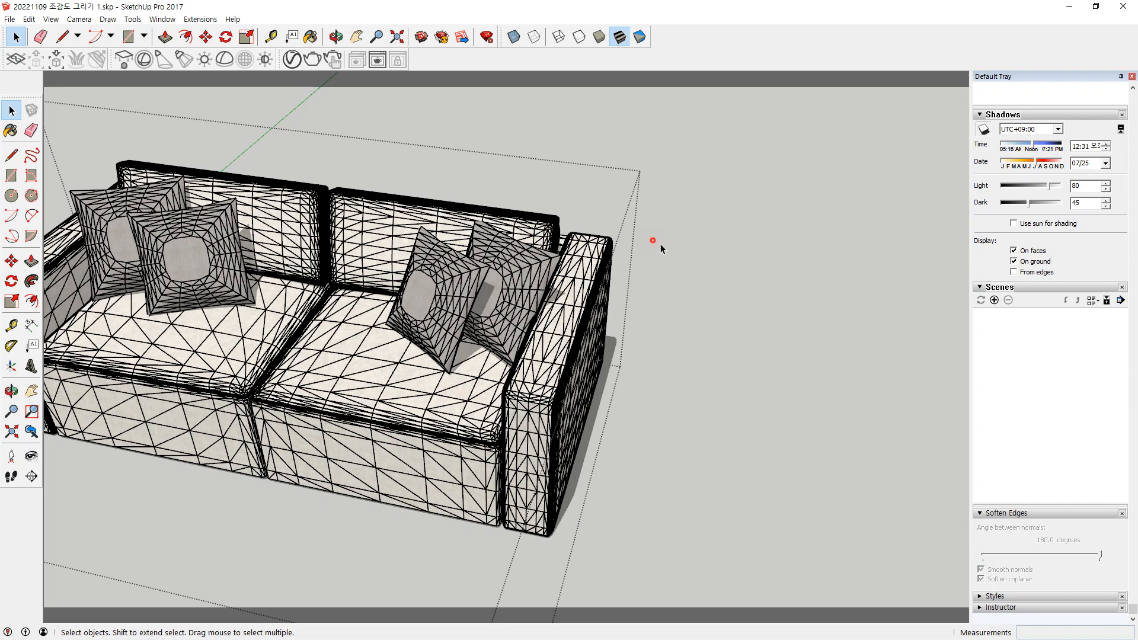
scroll(660, 248, down, 8)
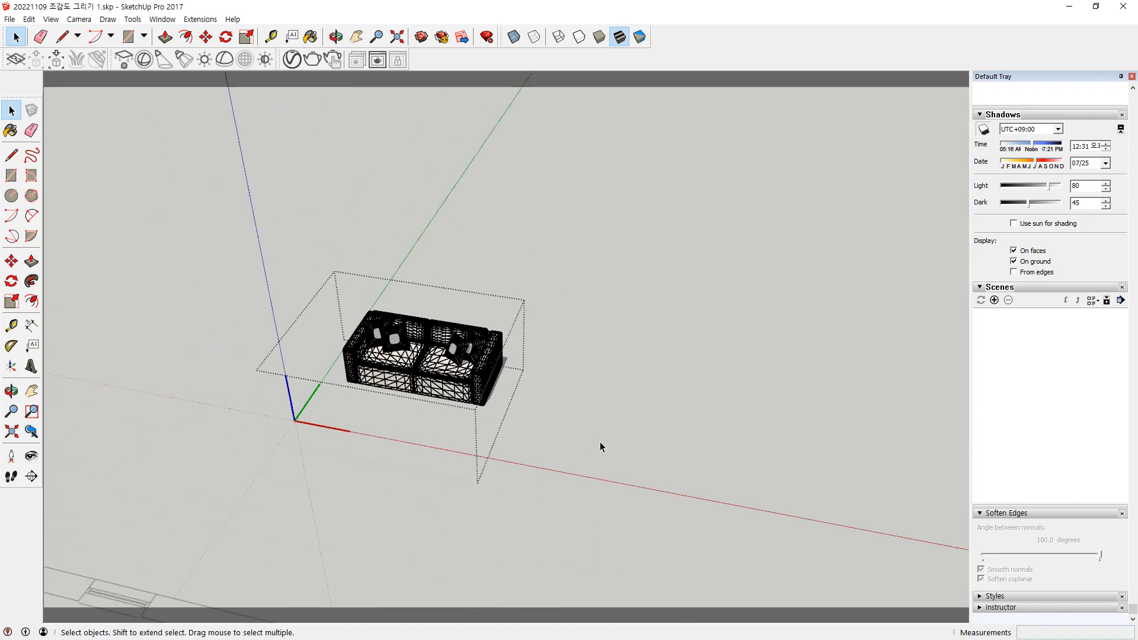
click(601, 447)
click(418, 356)
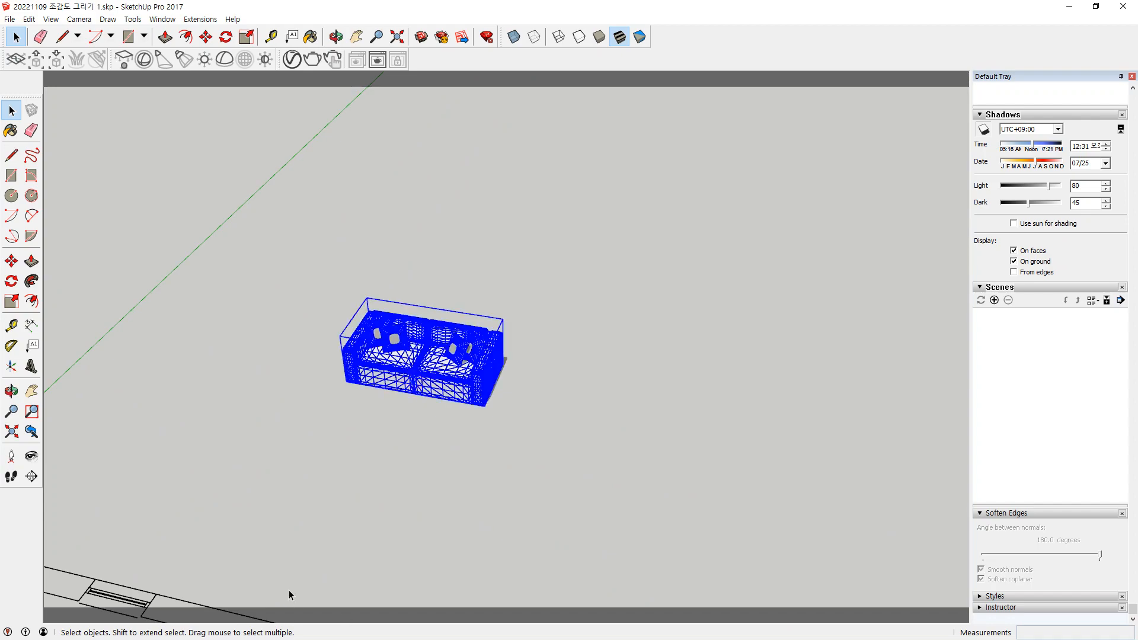
key(Delete)
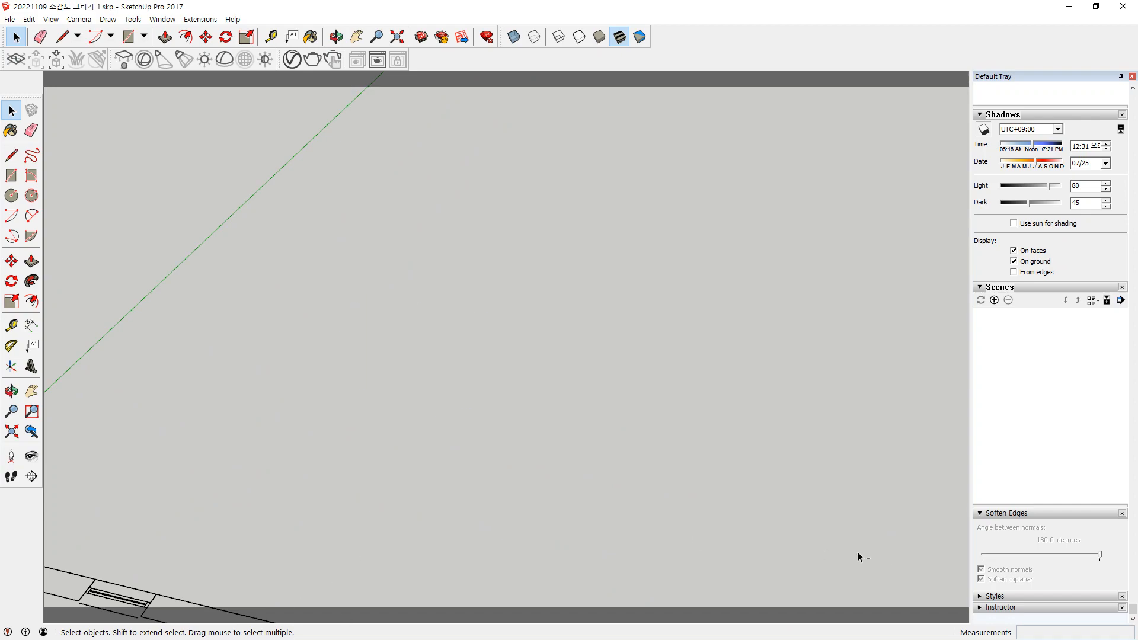
key(shift+z)
middle_drag(658, 379, 607, 306)
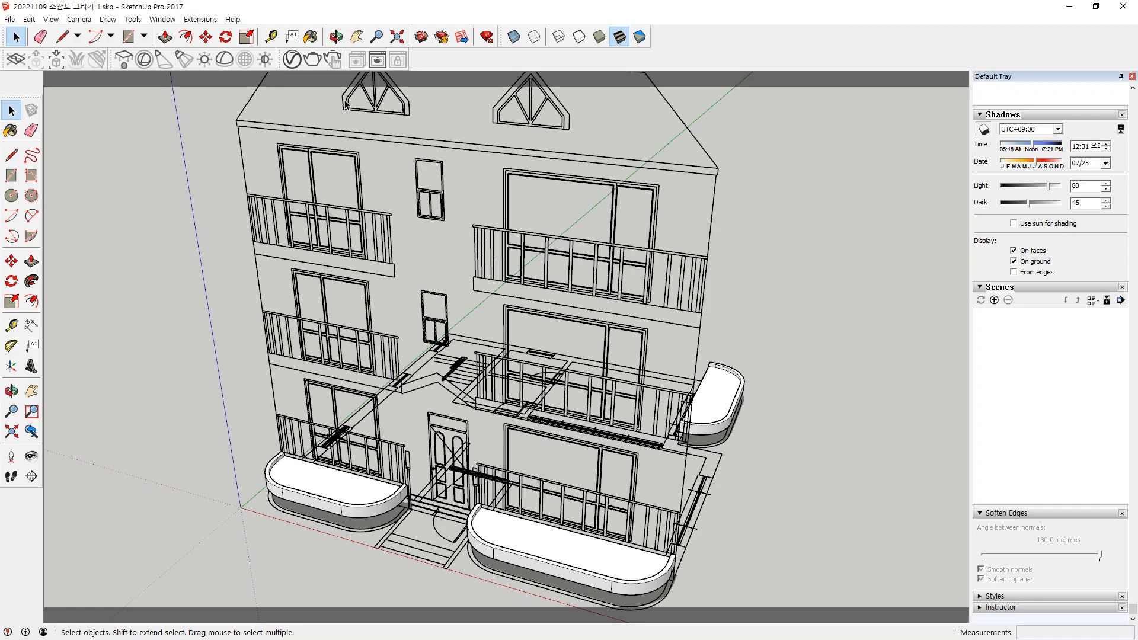
Open the Extension Warehouse, switch to Notepad, and list "weld" and "pathcopy" below the 3D Warehouse address
click(166, 21)
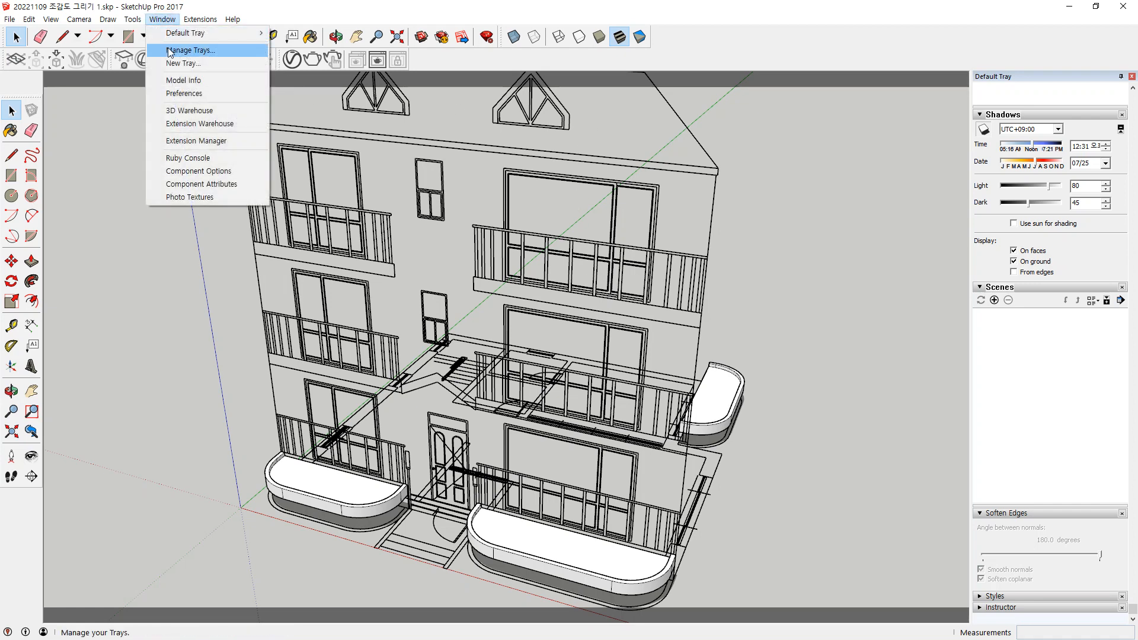
click(170, 126)
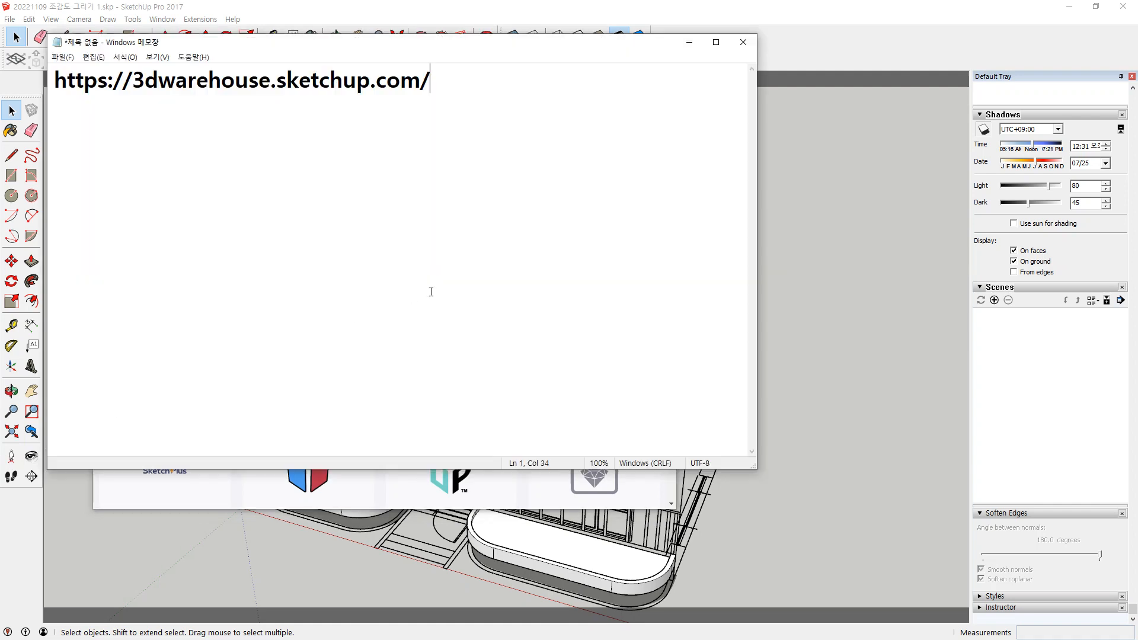
key(Return)
key(Return)
text(weld)
click(220, 33)
click(206, 21)
key(alt+Tab)
text(pathcopy)
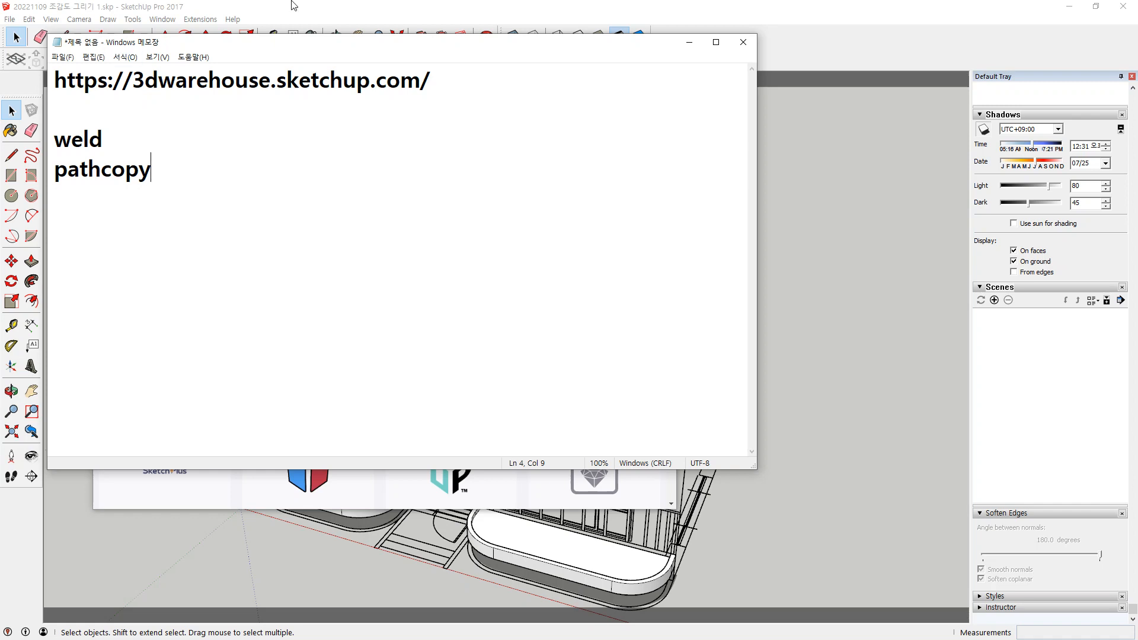
Switch back to SketchUp, search the Extension Warehouse for "weld", read the Weld extension's description, and close the window
click(605, 8)
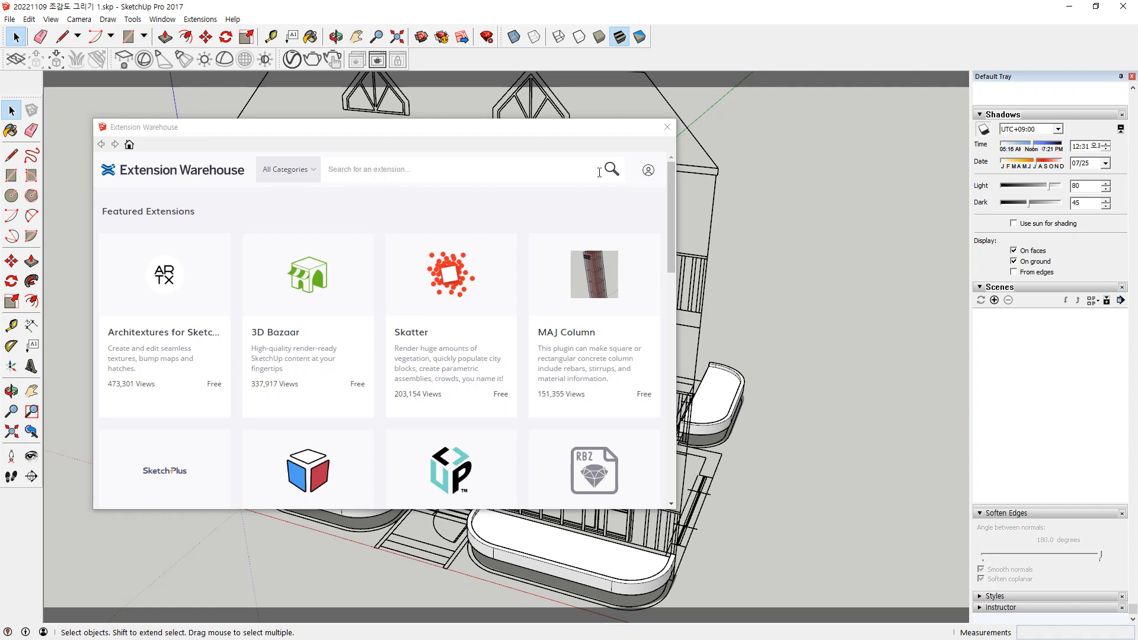
click(385, 167)
text(w)
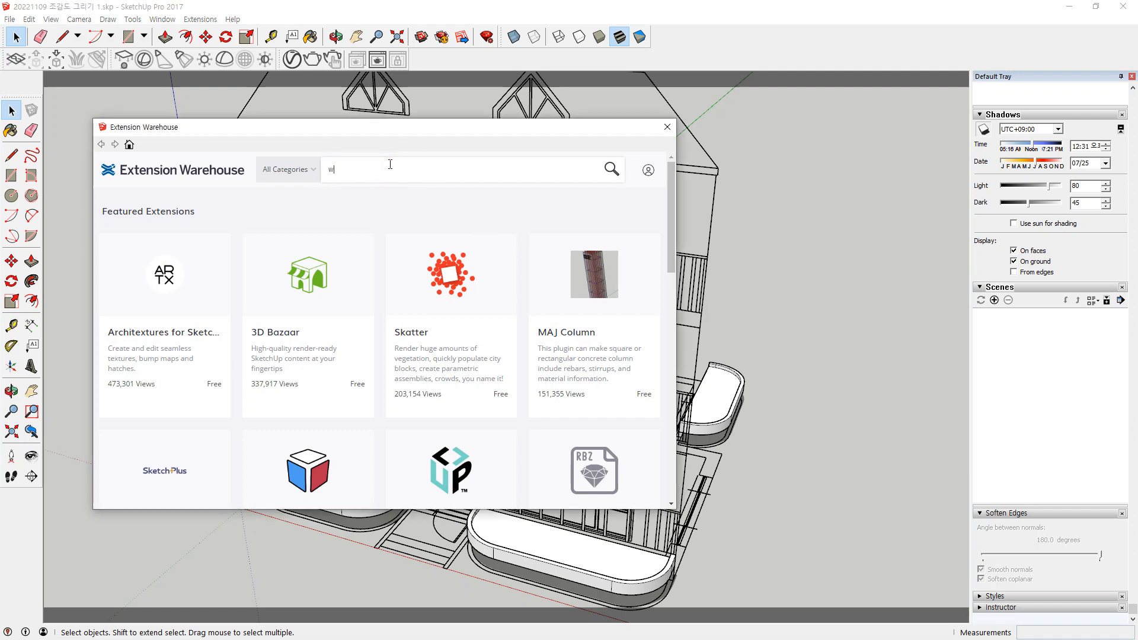
text(eld)
key(Return)
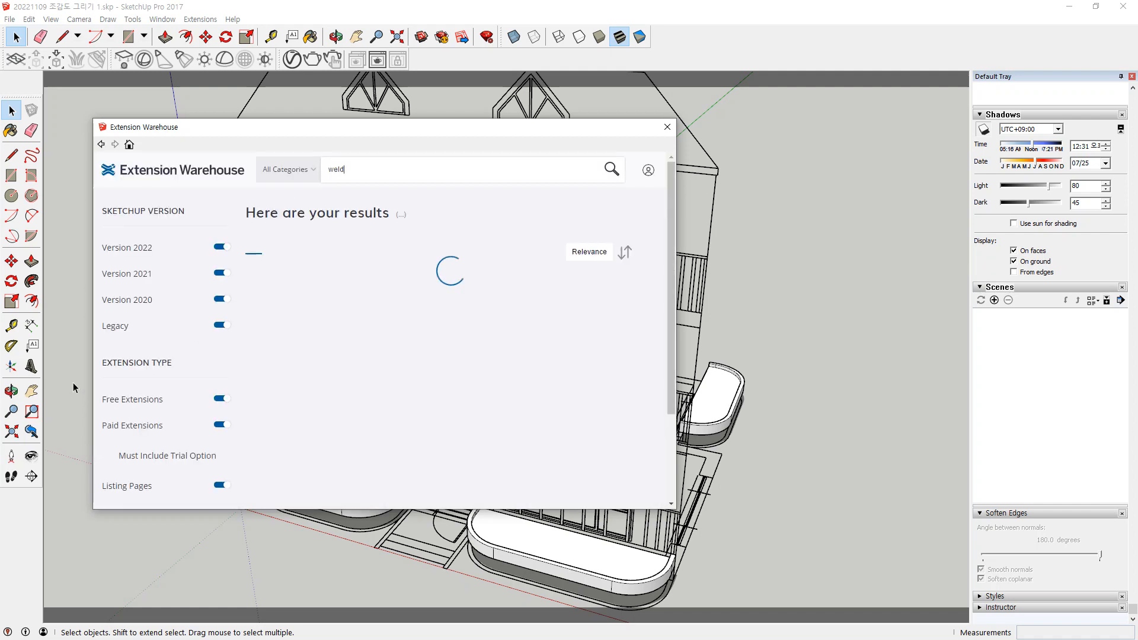
click(291, 316)
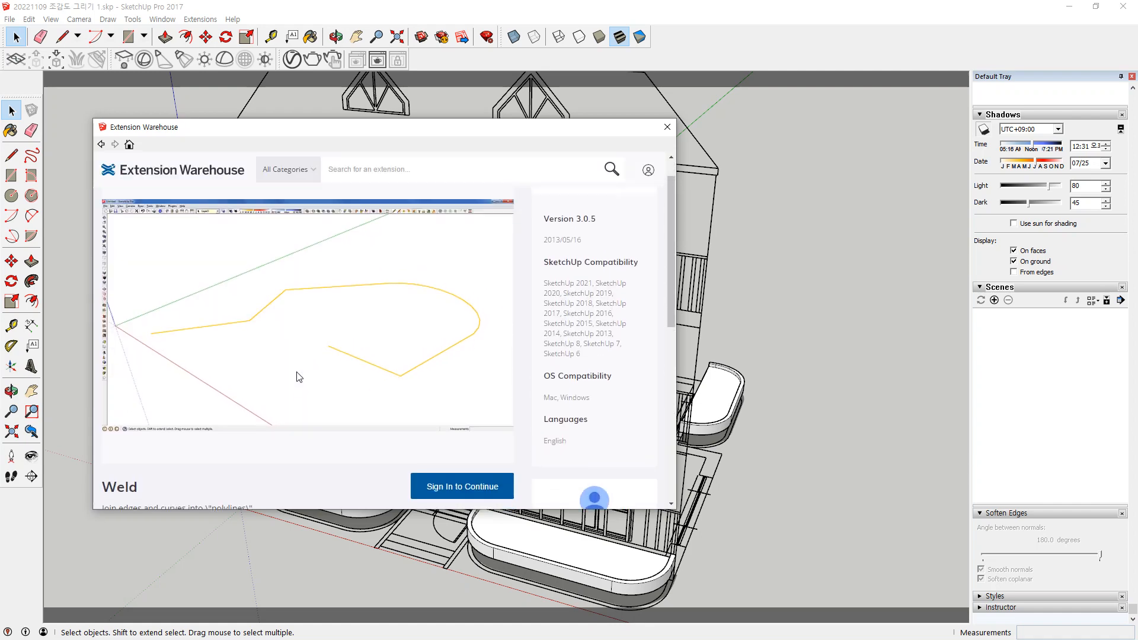
scroll(305, 318, down, 4)
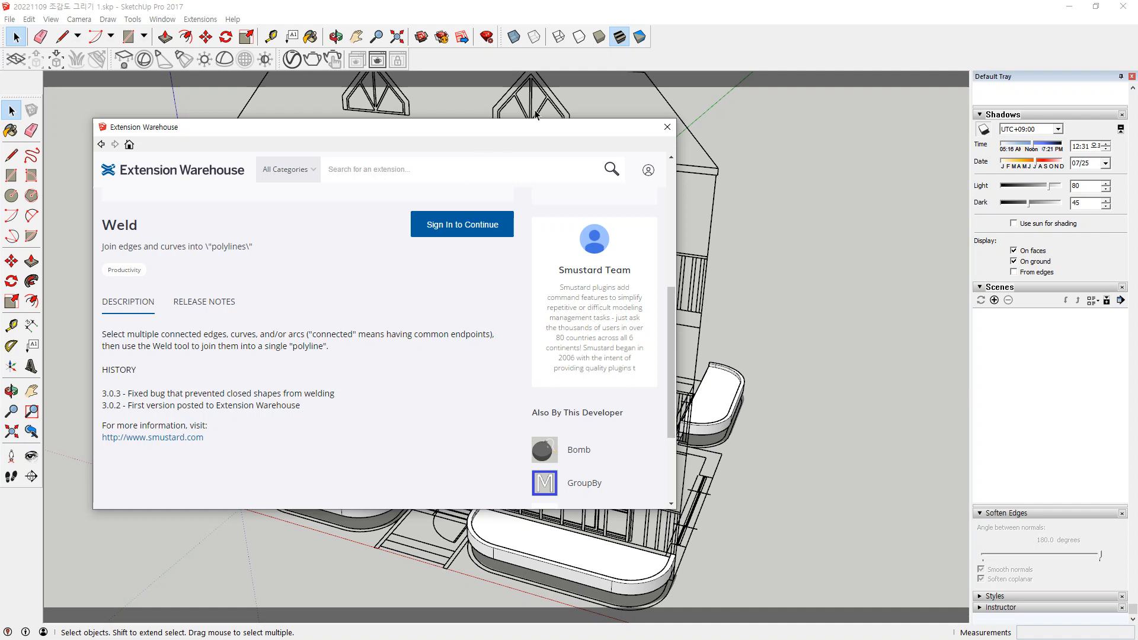
click(667, 126)
Check the installed extension commands and view the Extension Warehouse's featured extensions once more
click(192, 20)
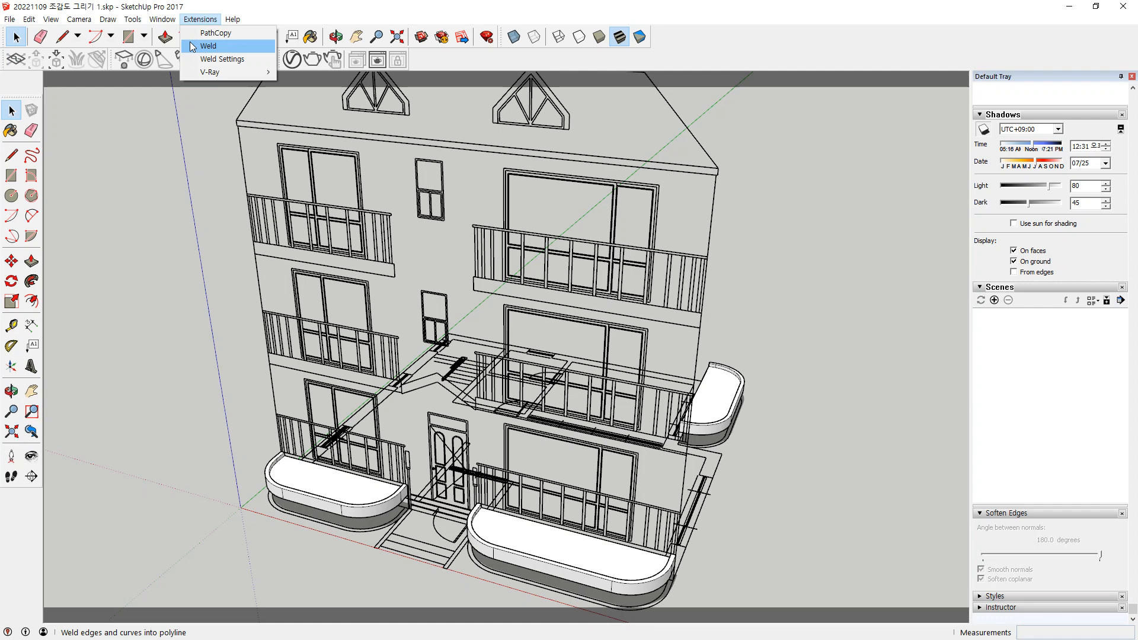
click(162, 20)
click(161, 20)
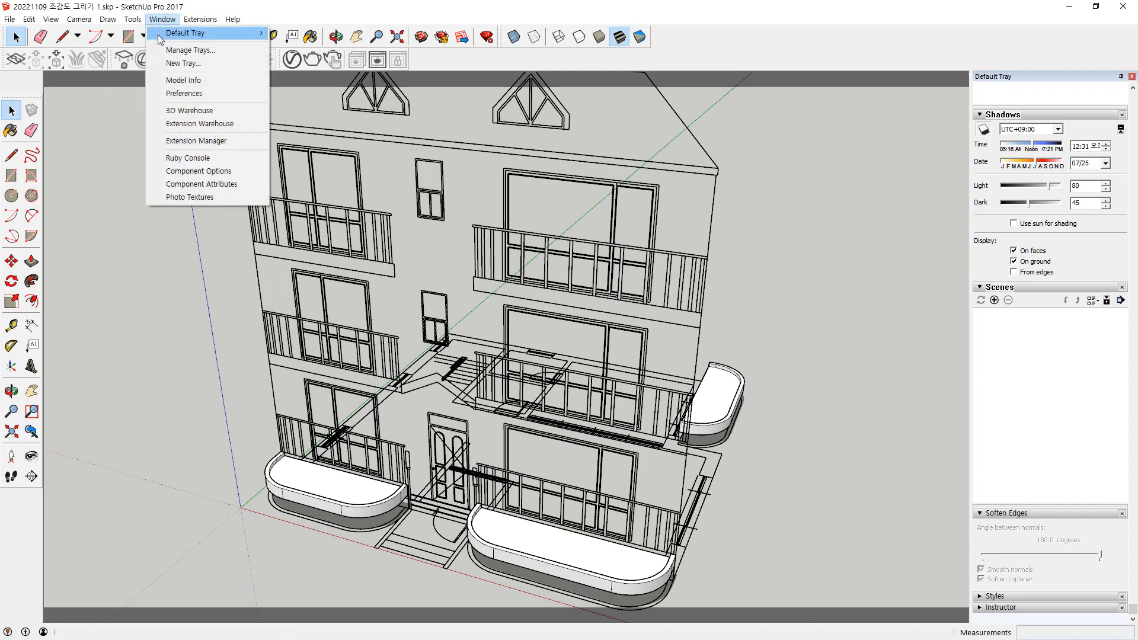
click(152, 126)
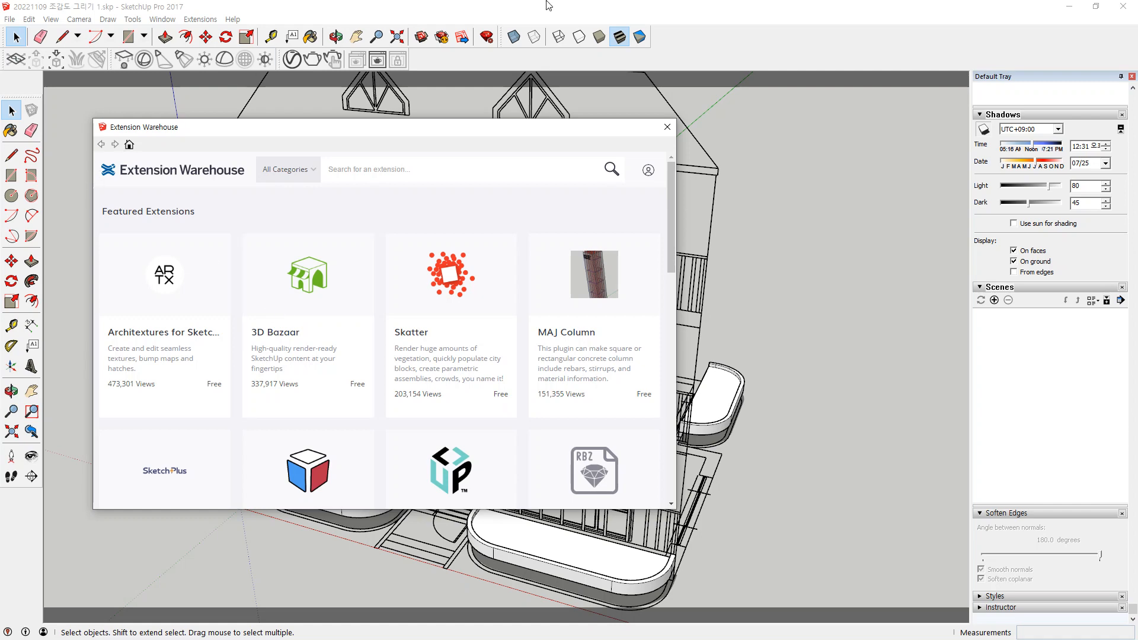
click(667, 127)
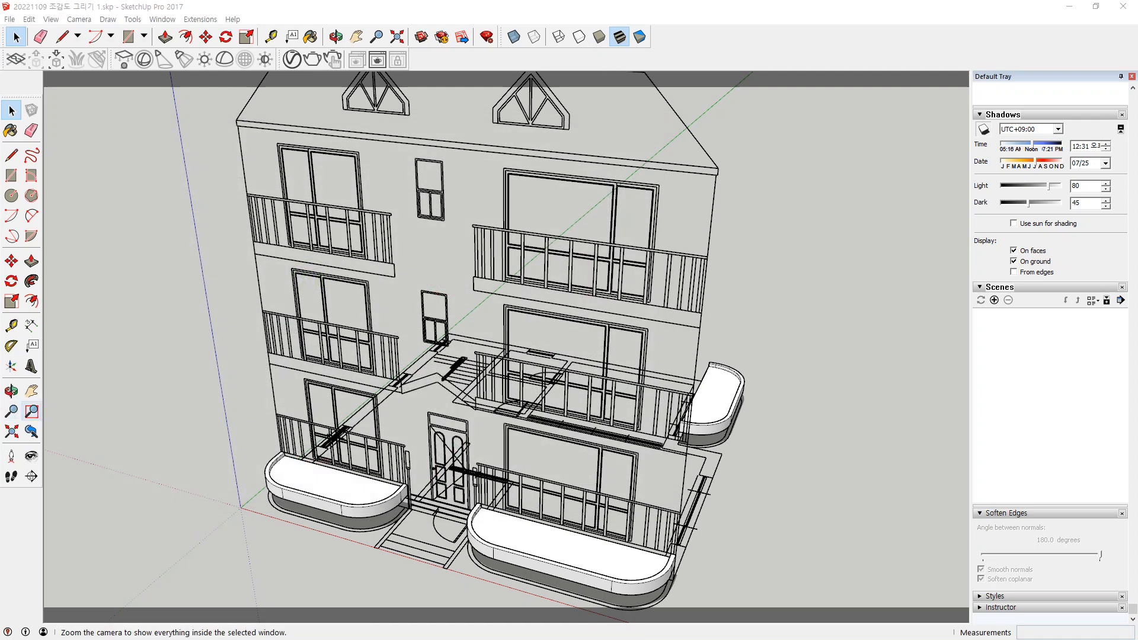
Switch to Notepad and add the line "*.rbz 파일명.확장자" below the extension names, separated by a blank line
key(alt+Tab)
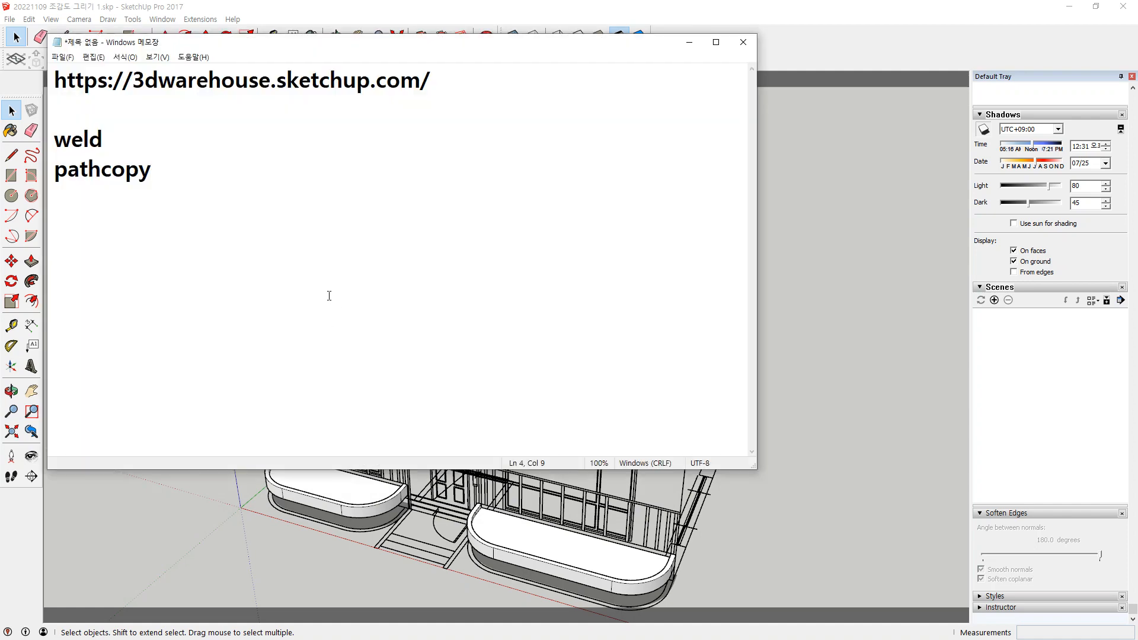
key(Return)
key(Return)
text(*.r)
text(bz)
text(파일)
text(명.)
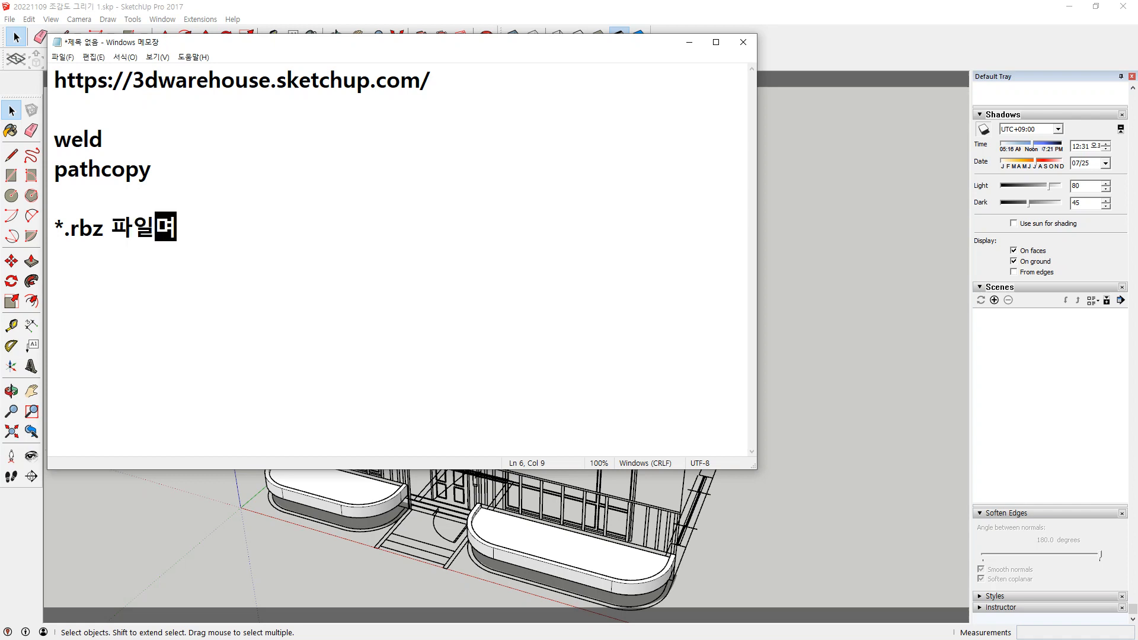
text(확장자)
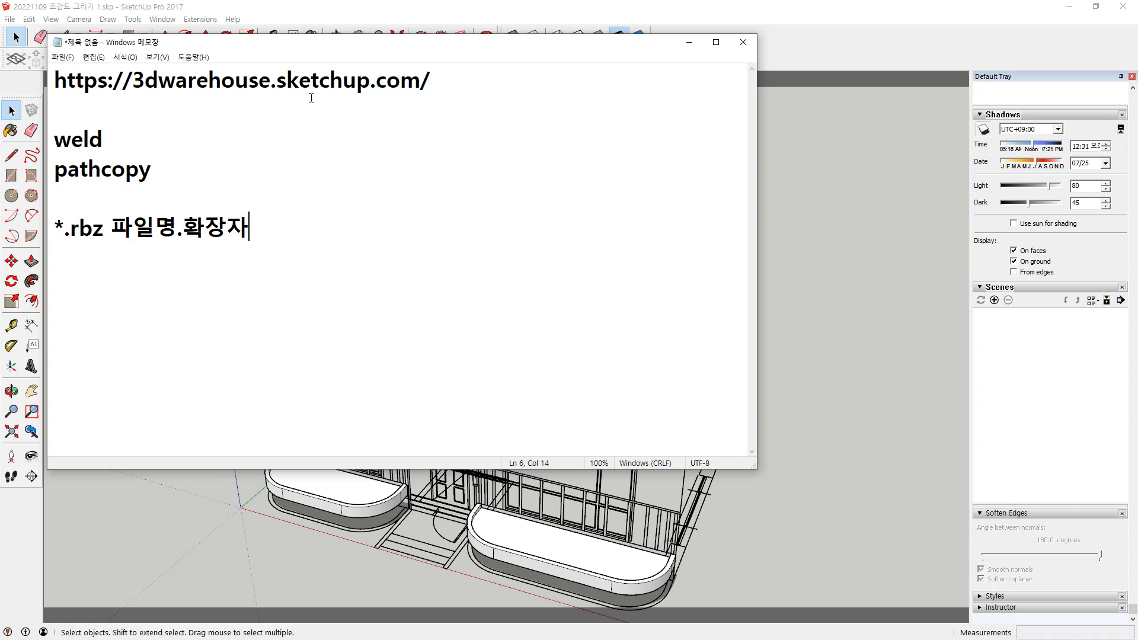
Switch back to SketchUp, review the installed extensions in the Extension Manager, view the *.rbz file browser for installing one, and close both
click(657, 6)
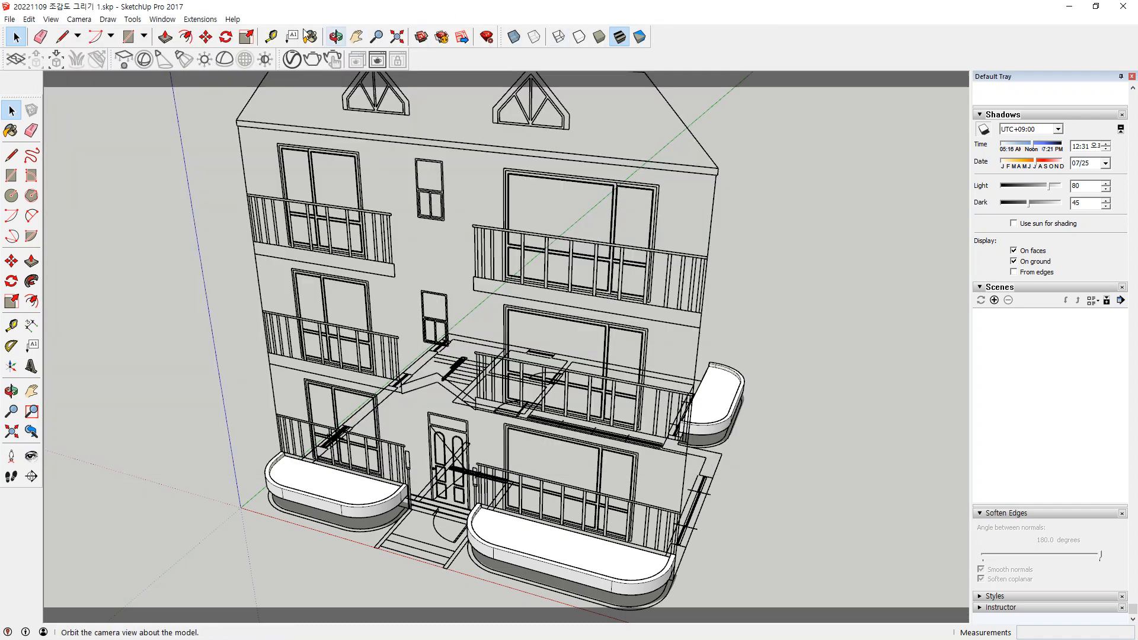
click(166, 20)
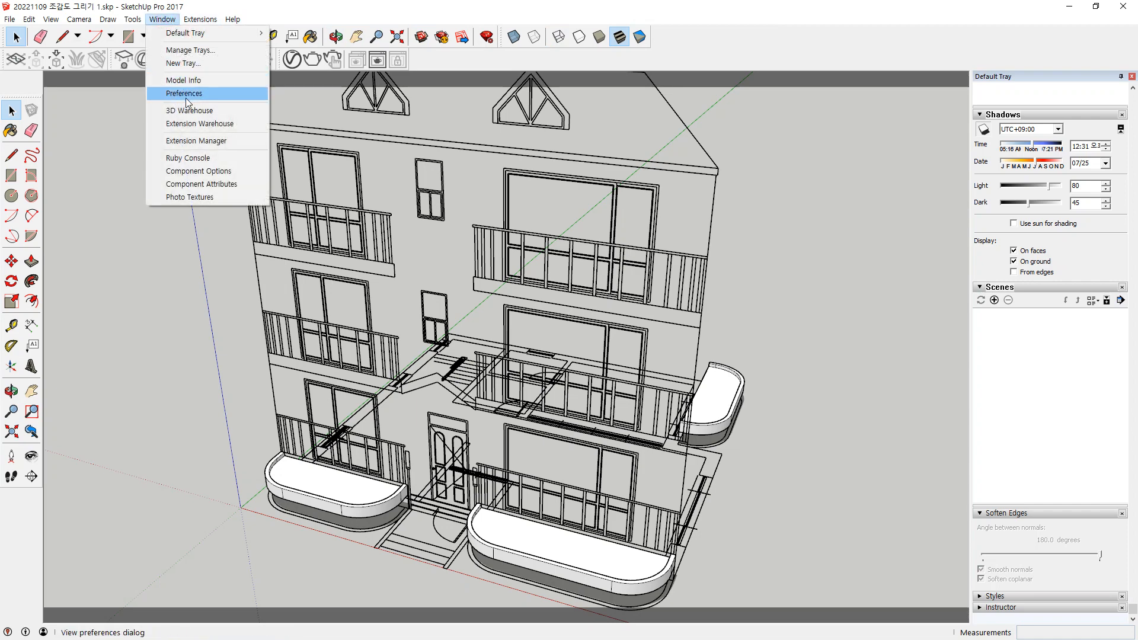
click(234, 146)
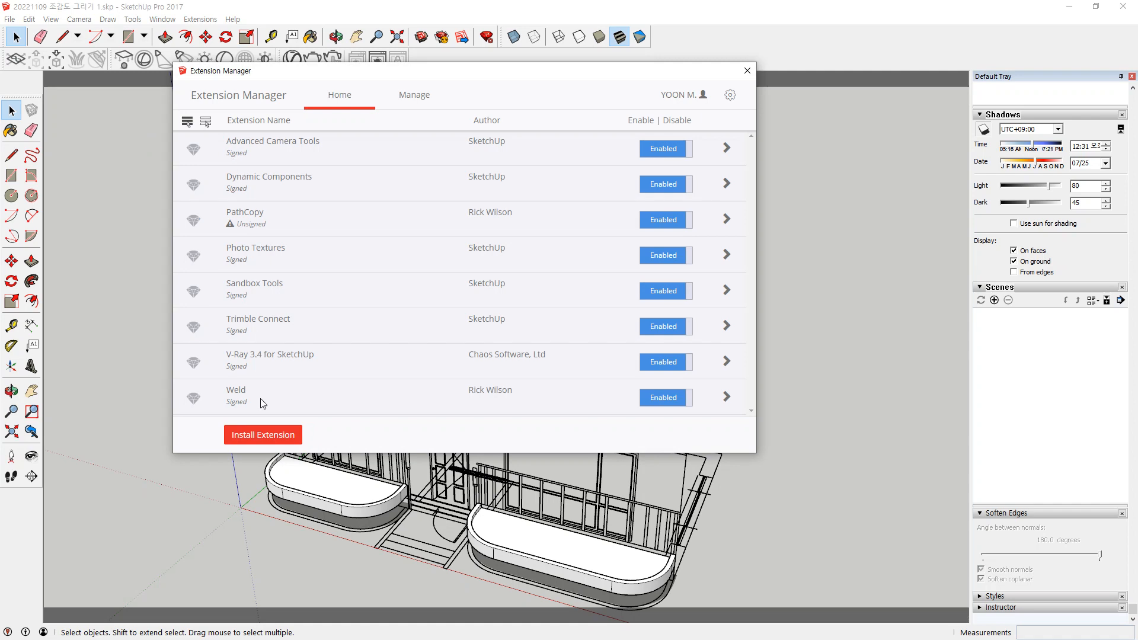
click(283, 437)
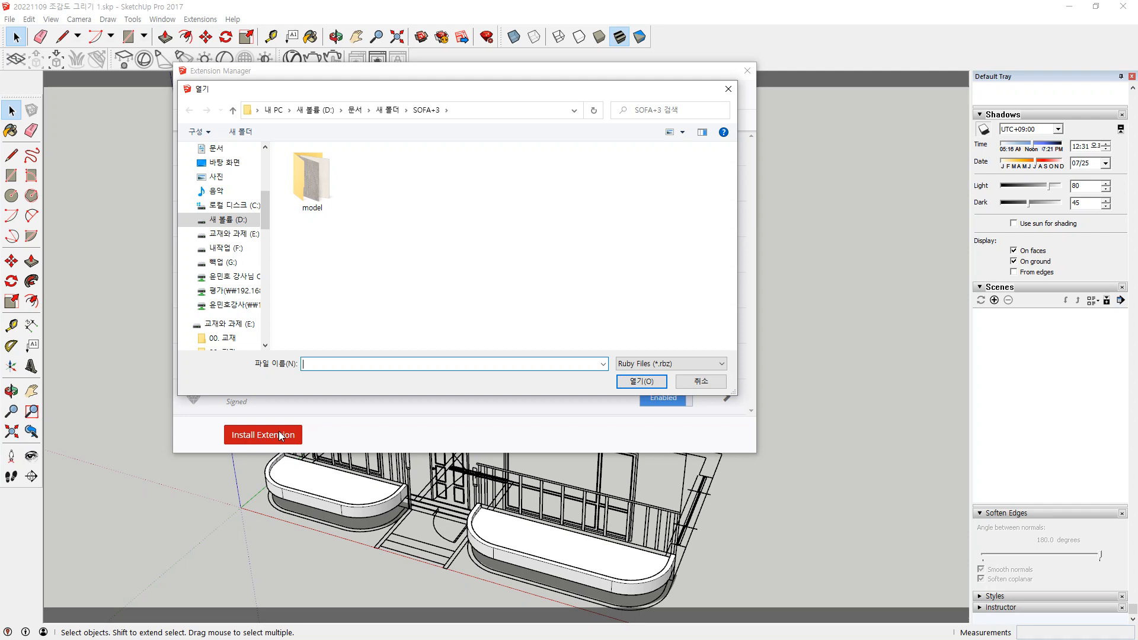
key(Escape)
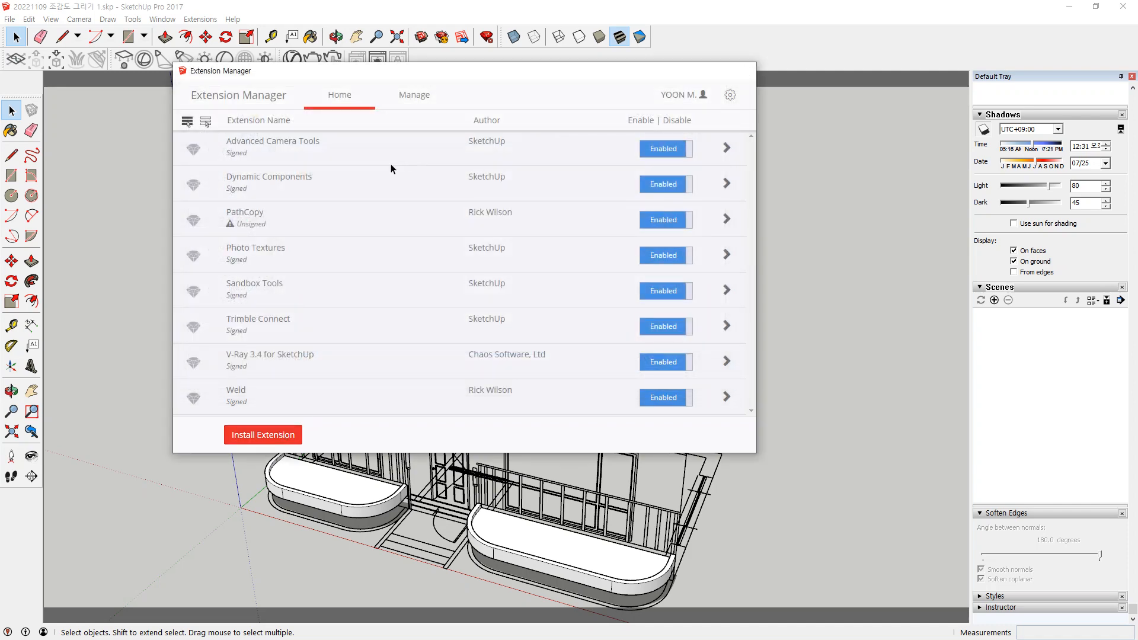
key(Escape)
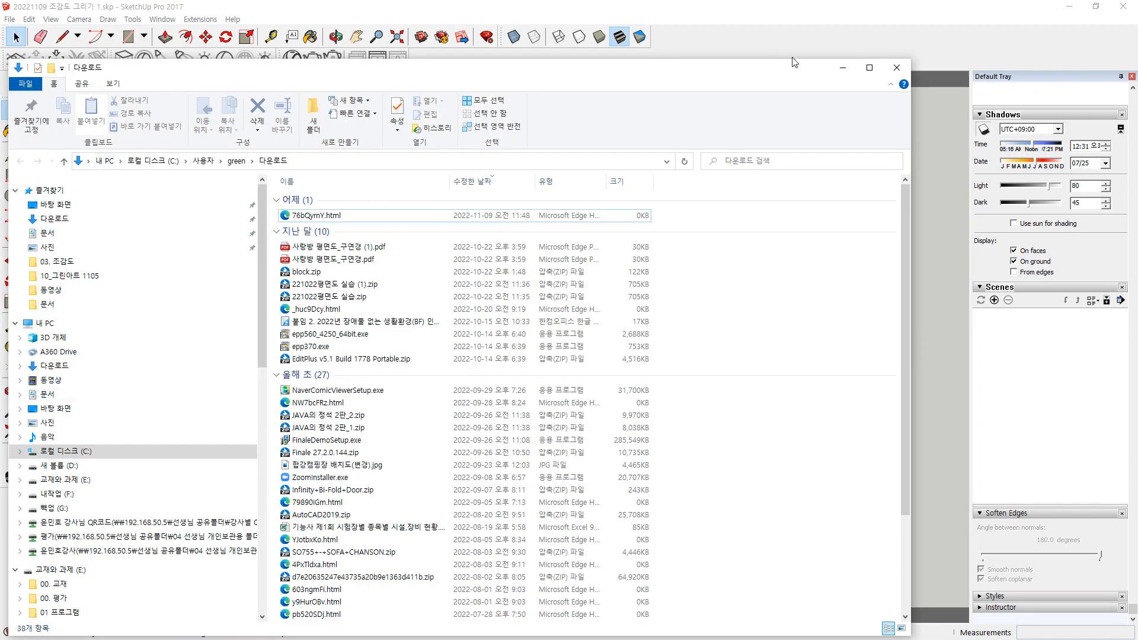
In File Explorer, close the downloads window, browse to D:\502호 공유\99. 스케치업\00. 루비, and examine the smustard_PathCopy and smustard_Weld files and folders
click(897, 68)
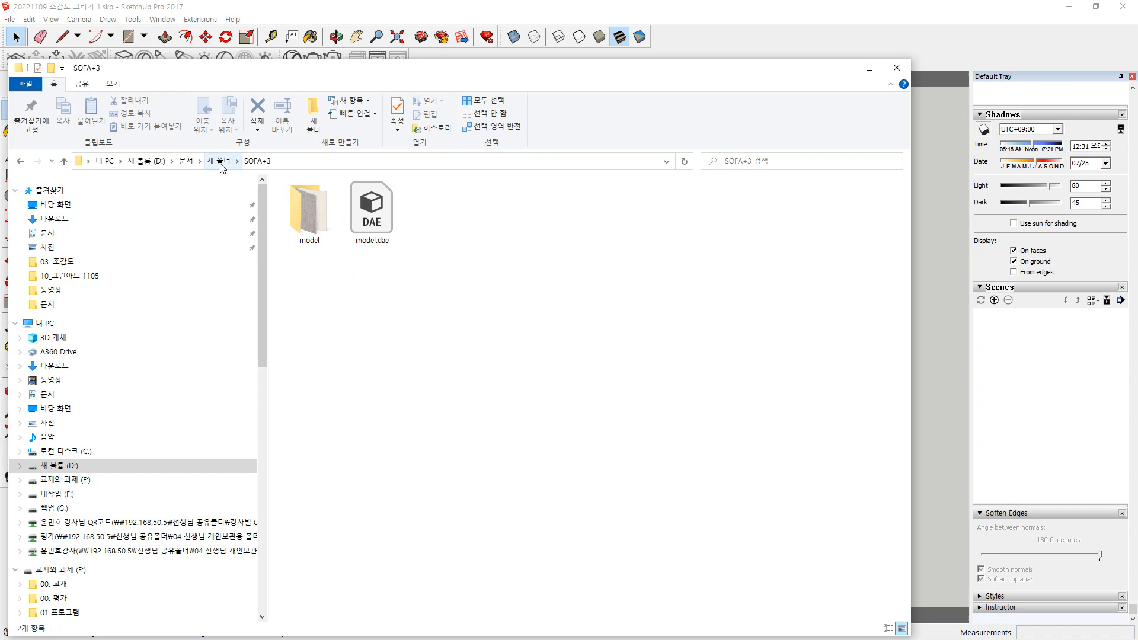
click(147, 161)
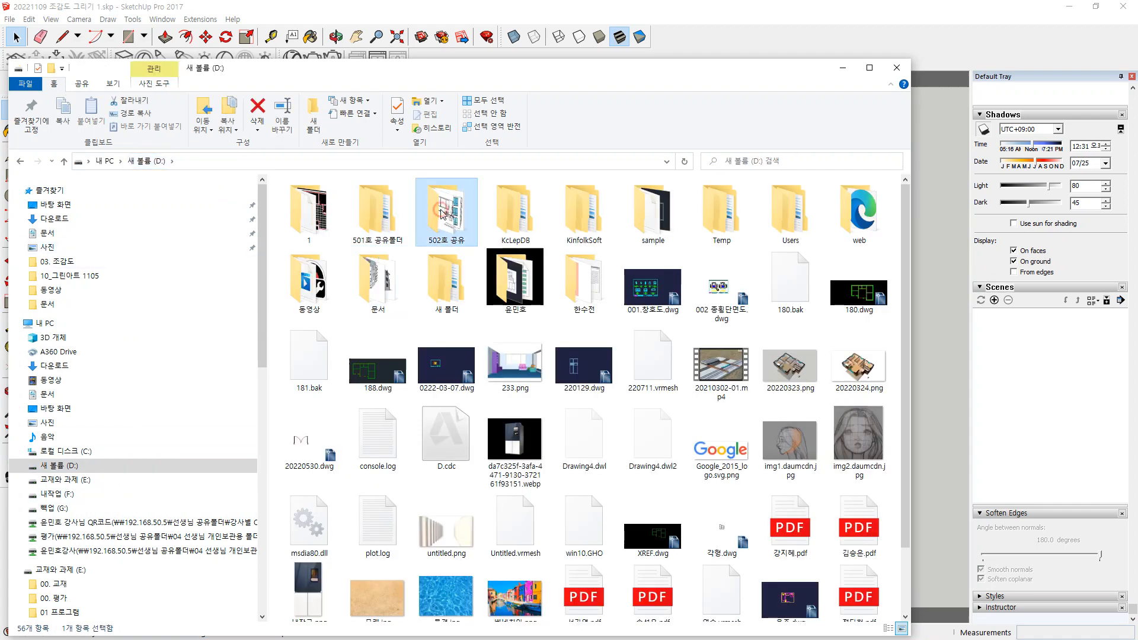
double_click(442, 212)
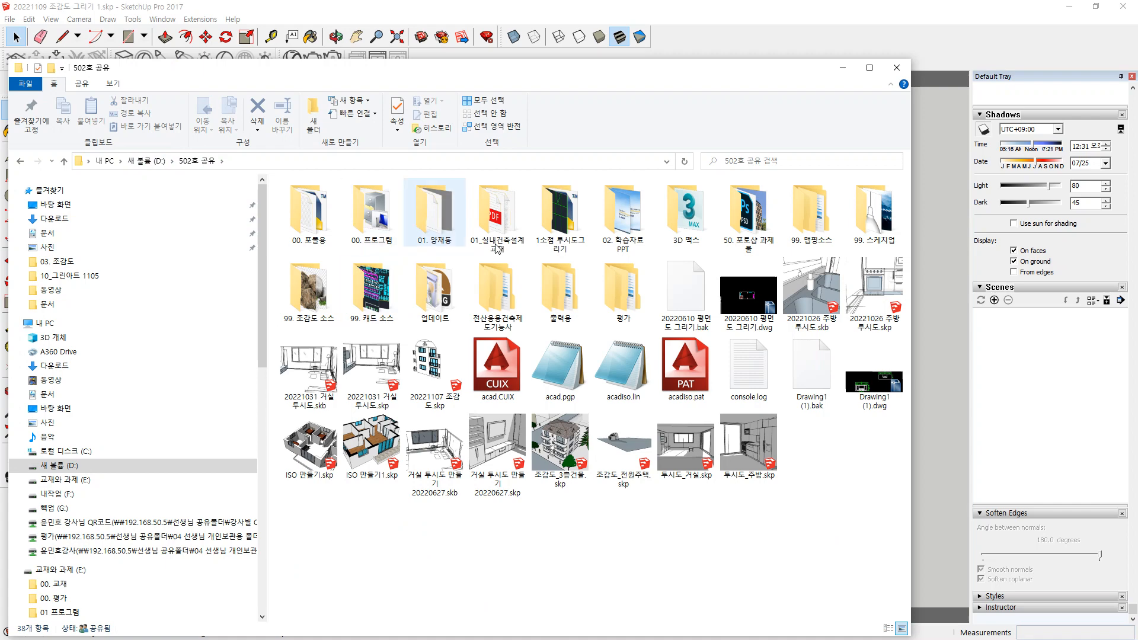
double_click(888, 221)
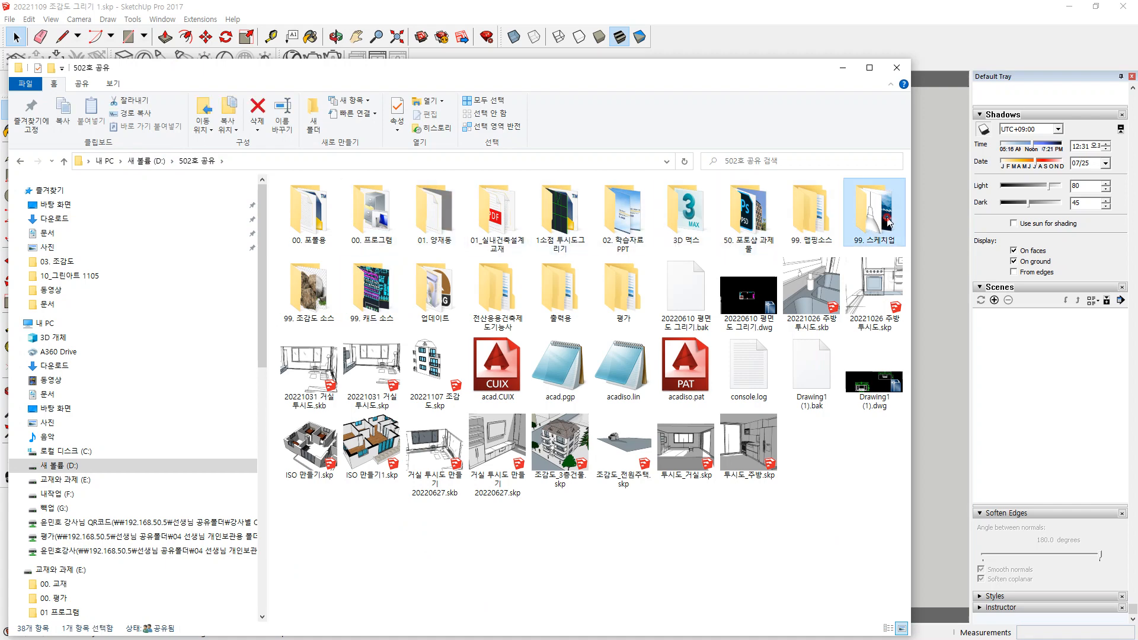
click(321, 217)
double_click(321, 217)
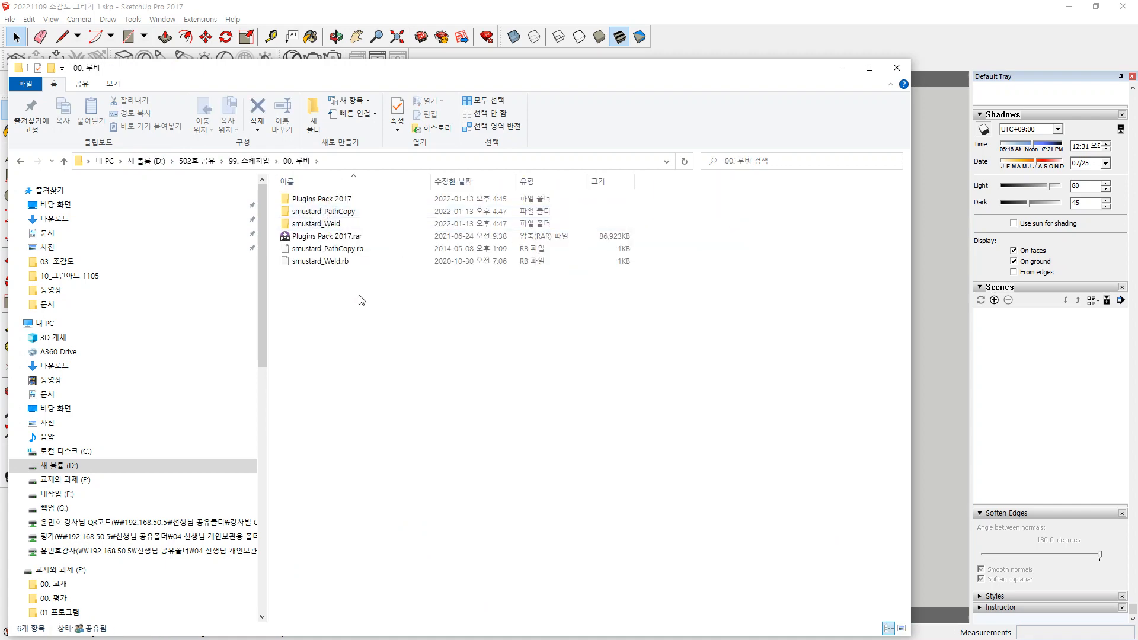
double_click(356, 236)
drag(353, 213, 323, 243)
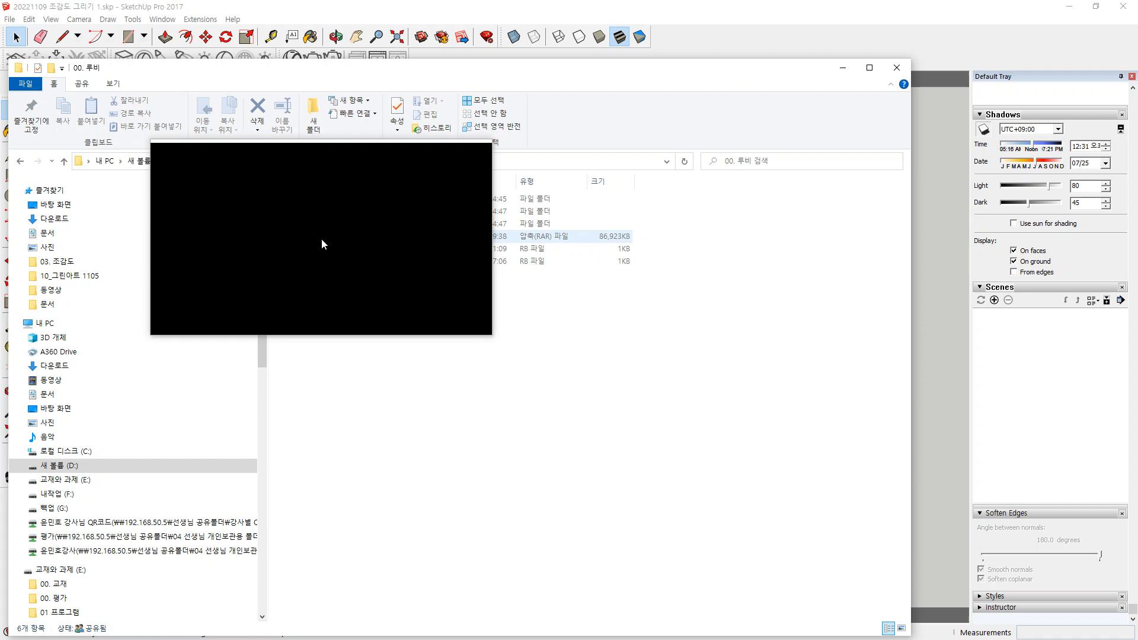
drag(322, 240, 334, 227)
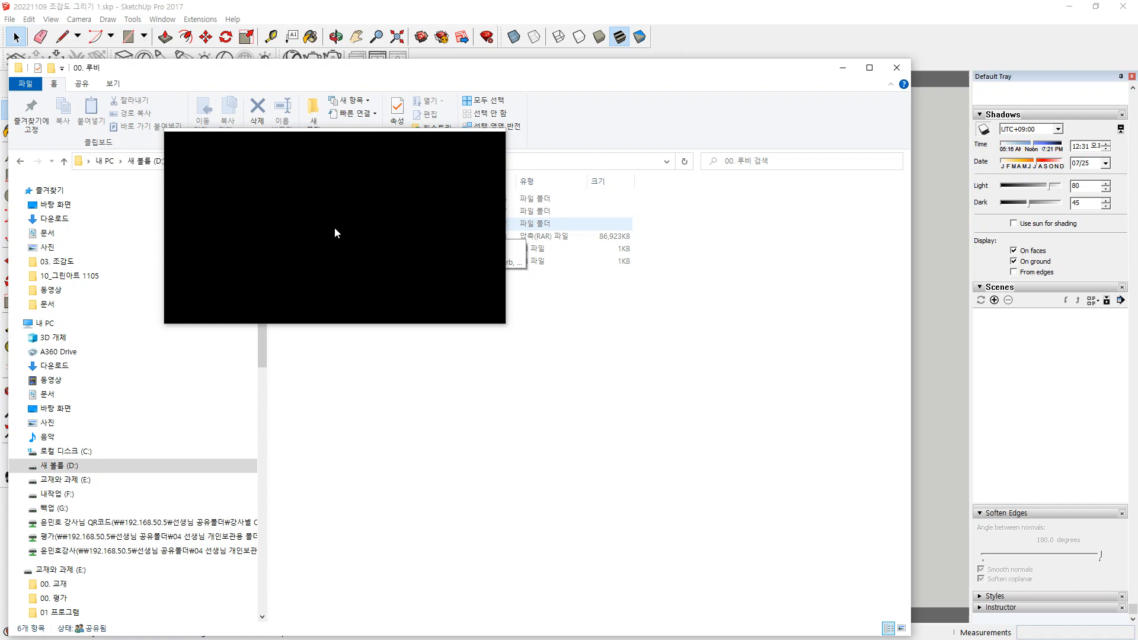
drag(334, 232, 325, 277)
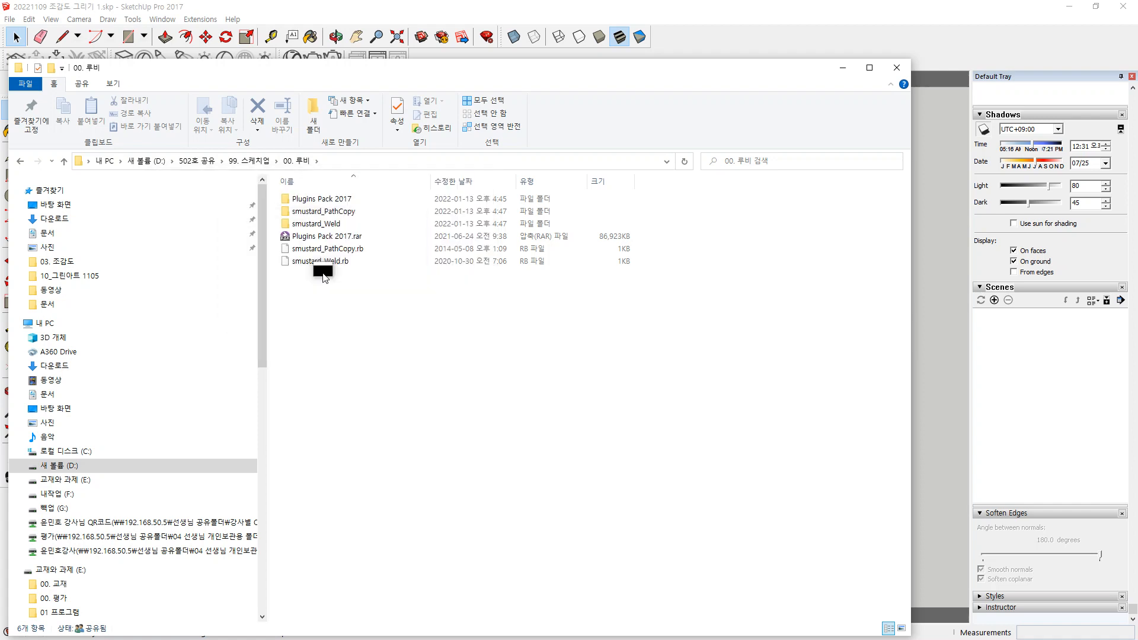
Return to SketchUp, open the preferences, and look up the Push/Pull shortcut by filtering the functions for "pu"
click(646, 24)
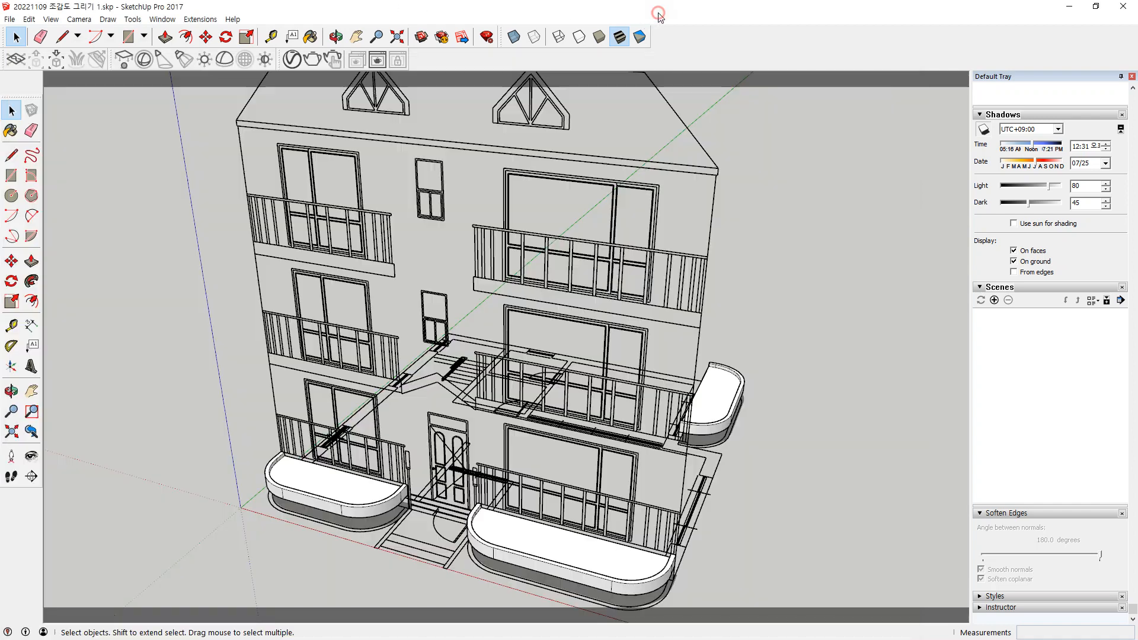
click(162, 19)
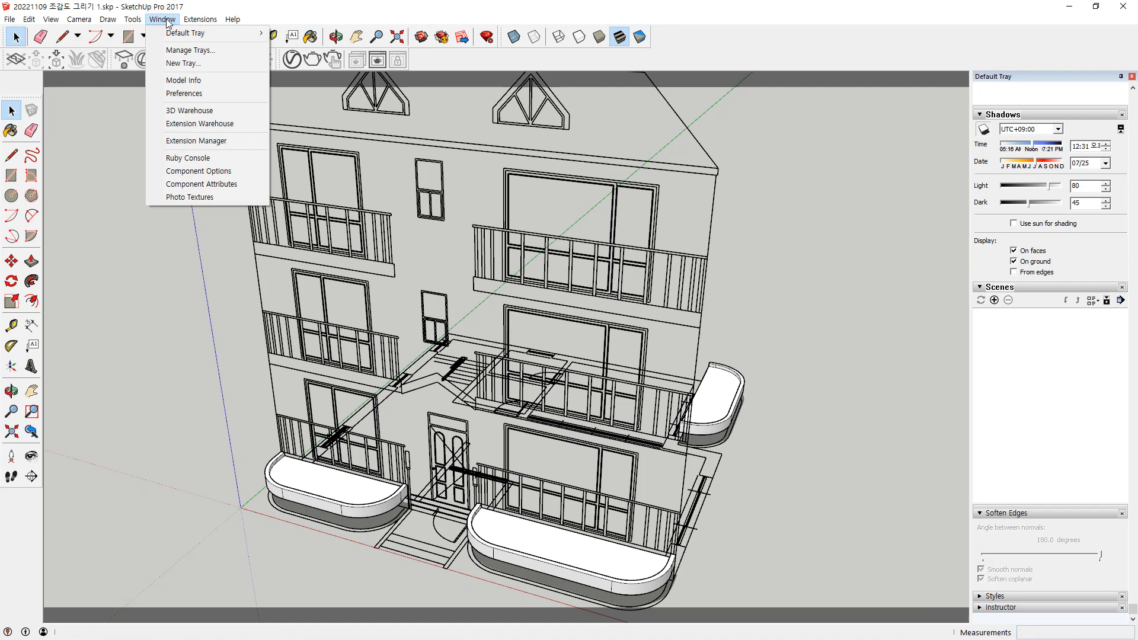
click(211, 92)
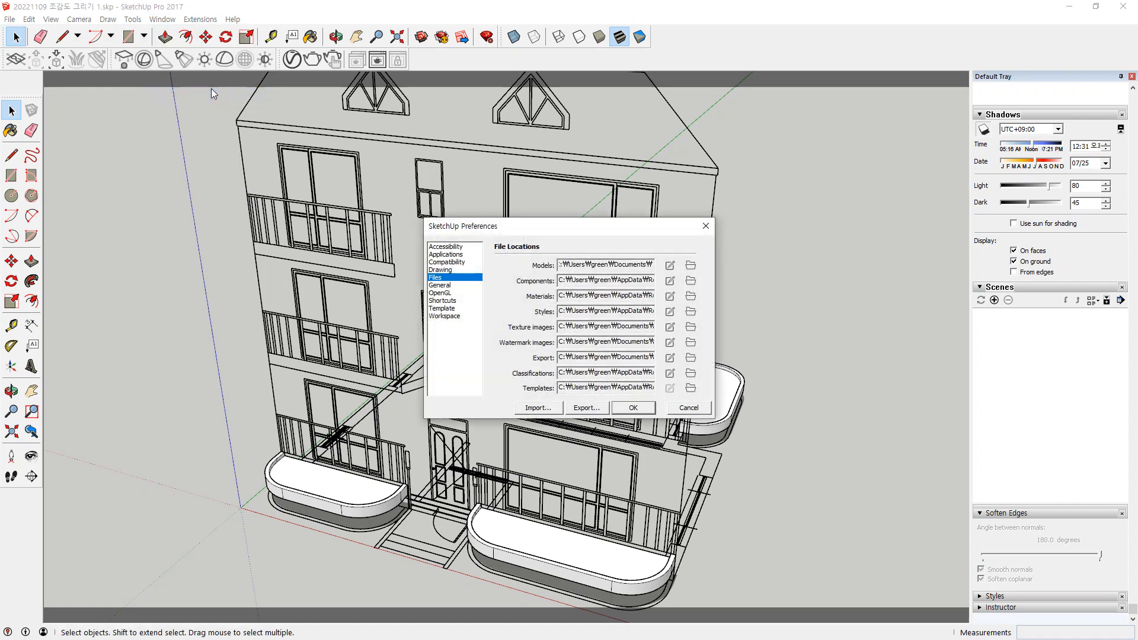
click(441, 254)
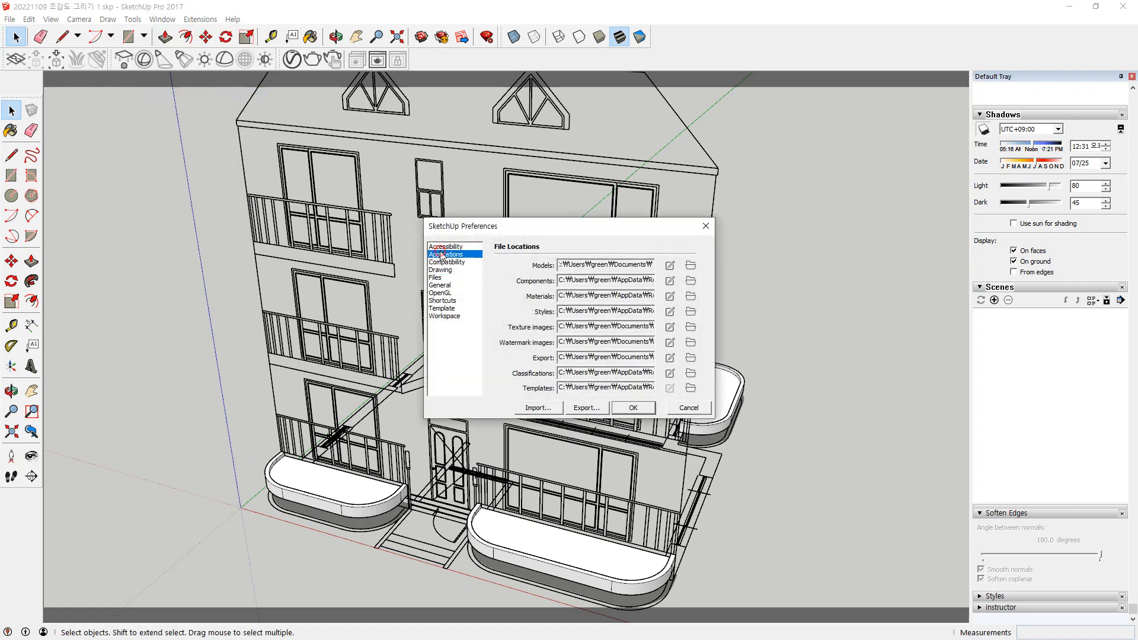
click(455, 301)
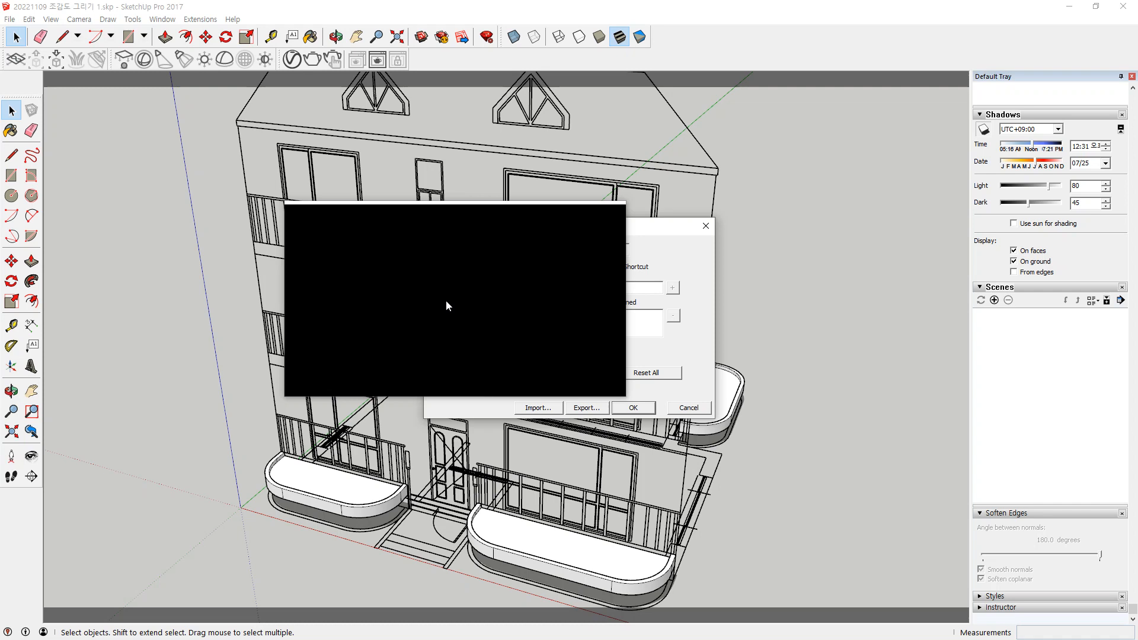
drag(447, 306, 514, 327)
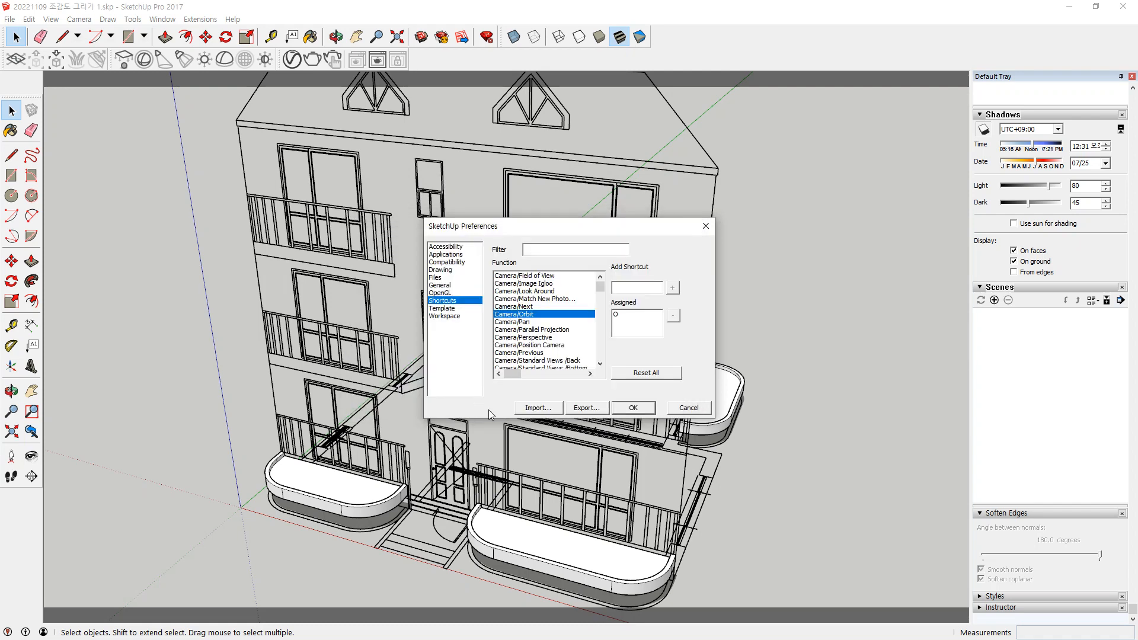
scroll(559, 302, down, 1)
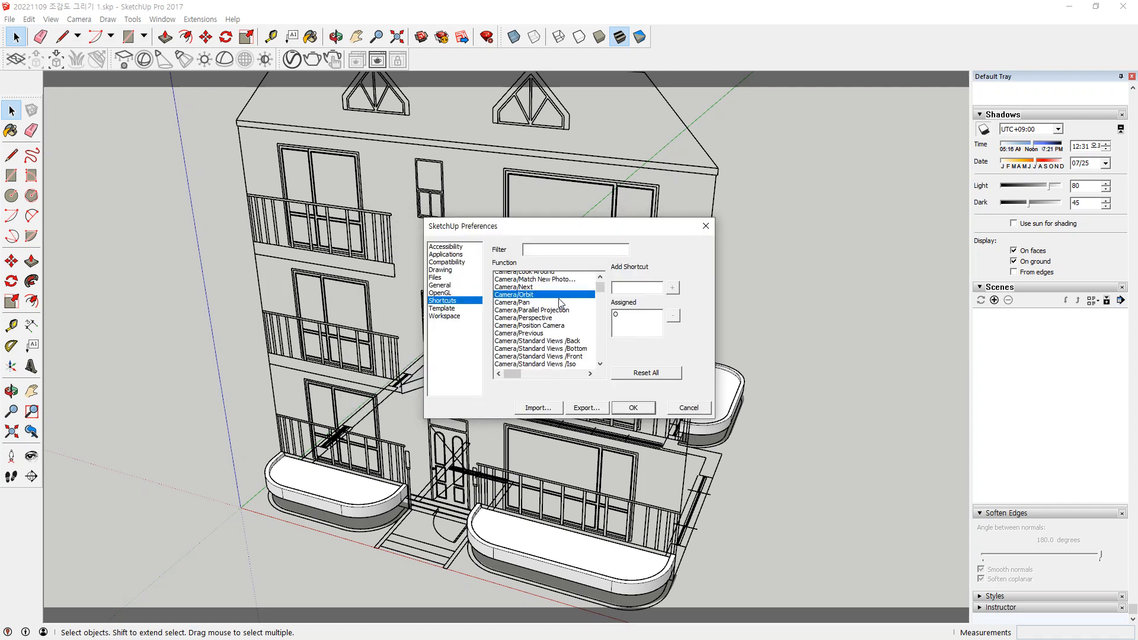
click(547, 249)
text(pu)
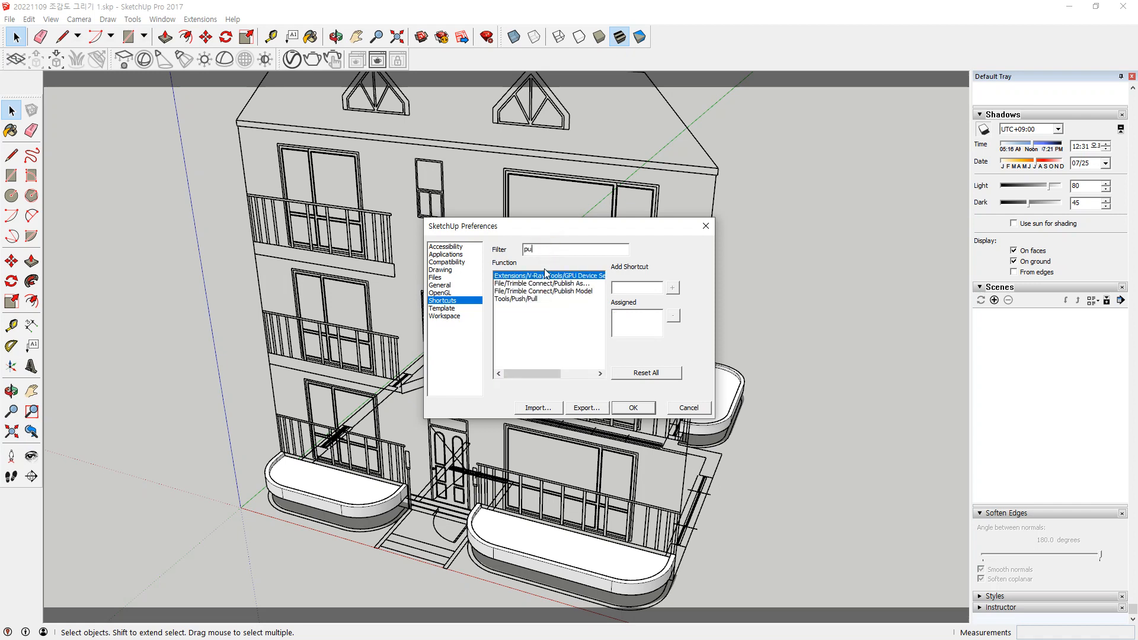
click(533, 300)
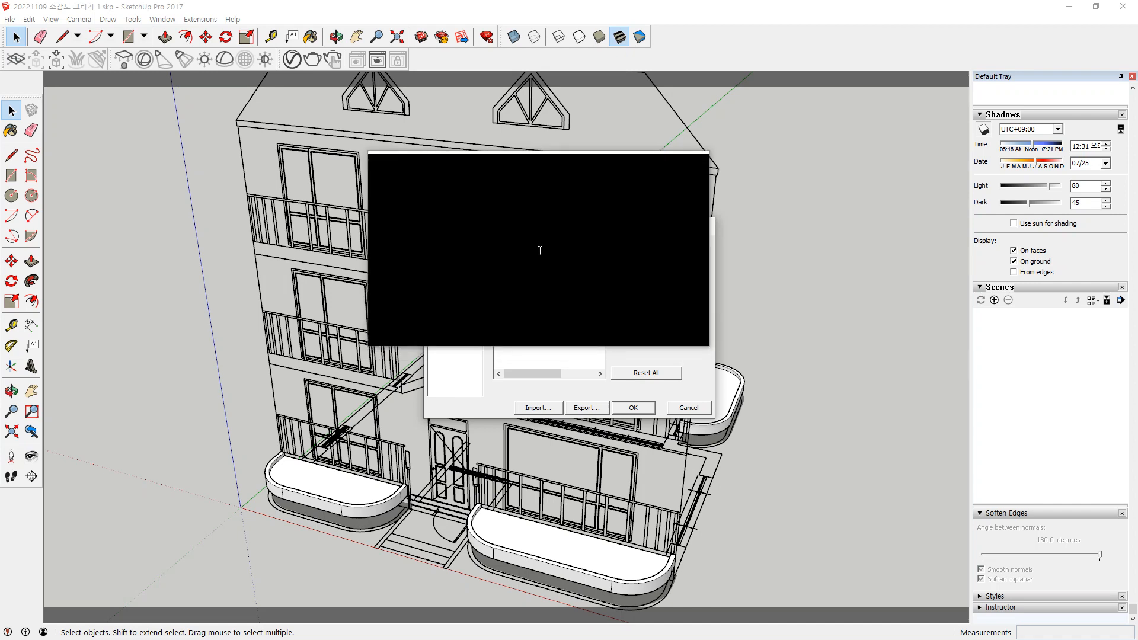
drag(540, 251, 611, 313)
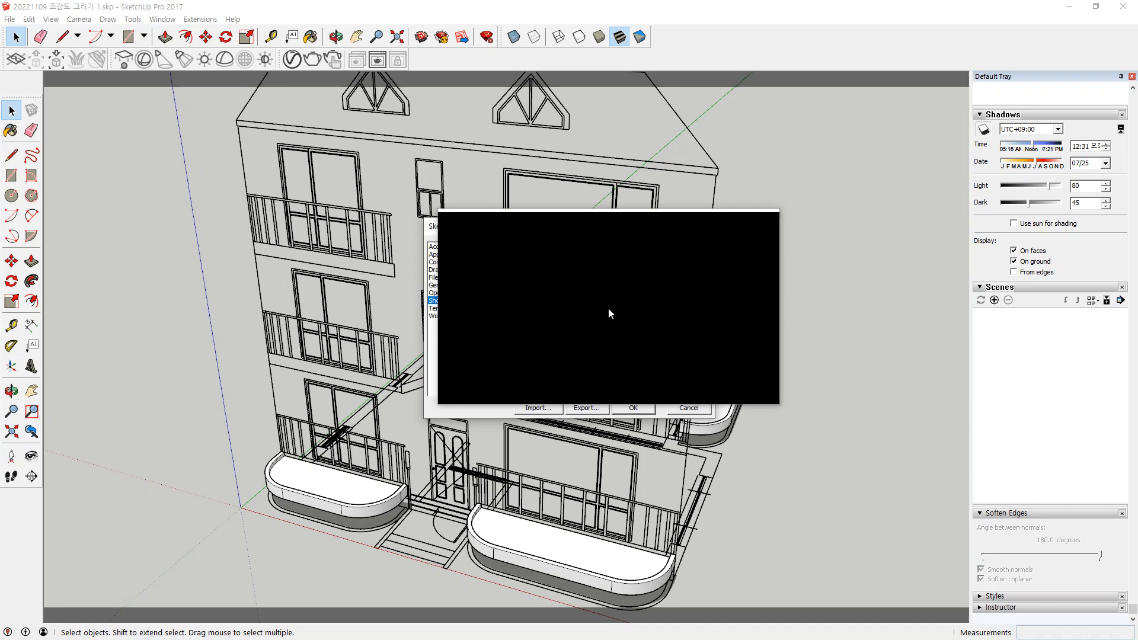
Open the Components folder from the preferences' file locations, go to the neighbouring Plugins folder, examine its contents, and return to SketchUp
mouse_move(609, 308)
mouse_down()
mouse_move(460, 293)
mouse_move(450, 278)
mouse_move(613, 290)
mouse_move(587, 300)
mouse_move(558, 360)
mouse_up()
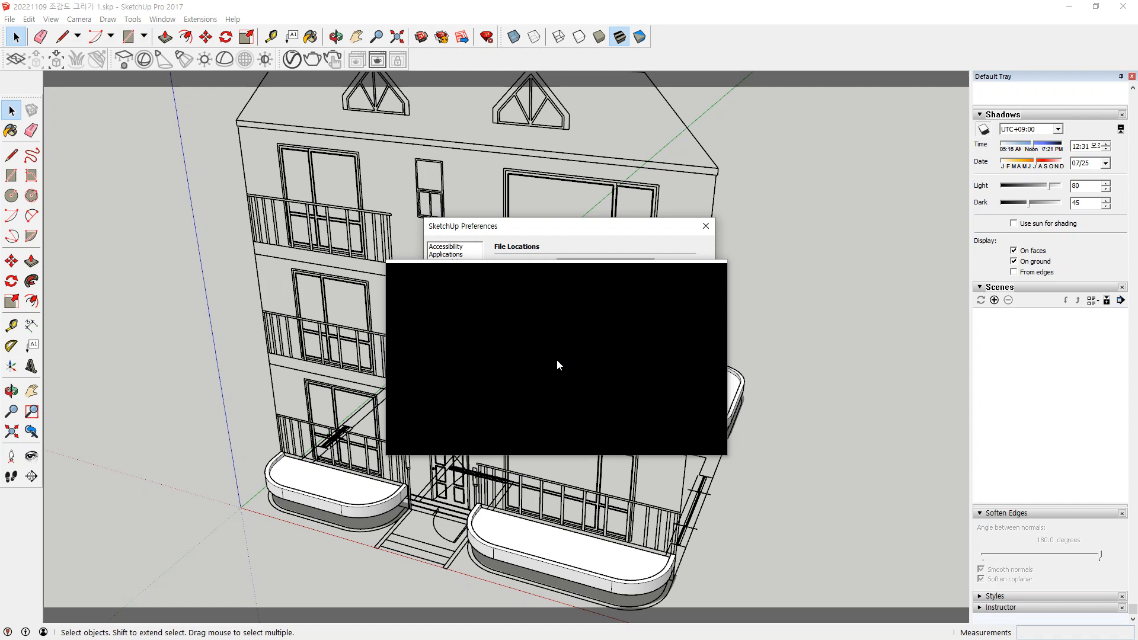
mouse_move(558, 360)
mouse_down()
mouse_move(543, 357)
mouse_move(532, 306)
mouse_move(556, 274)
mouse_move(562, 284)
mouse_move(691, 282)
mouse_up()
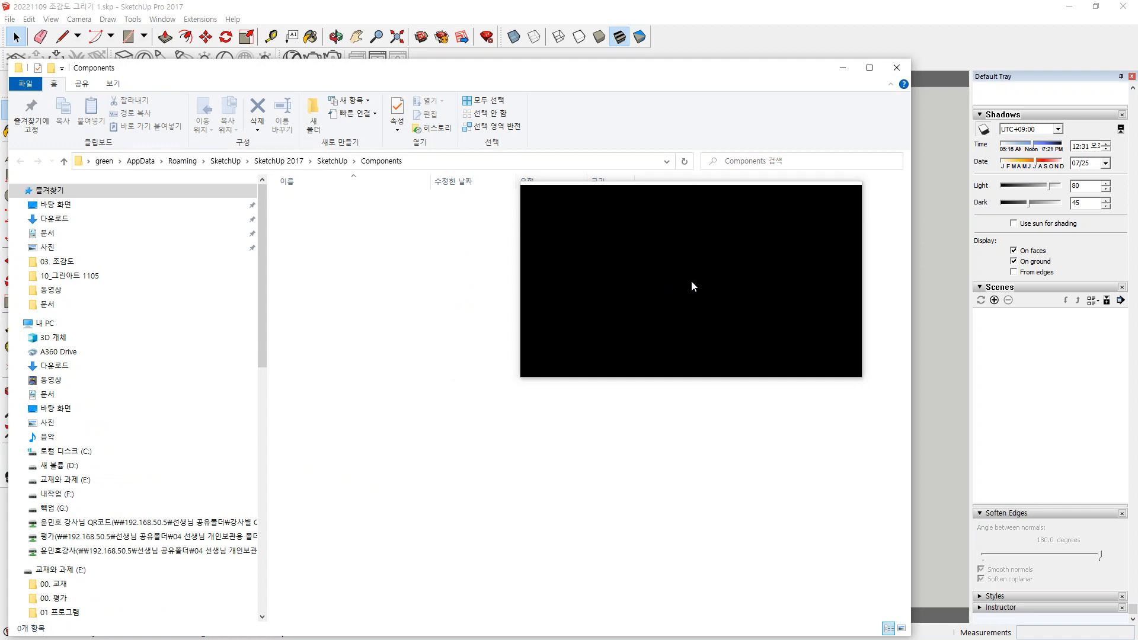
mouse_move(691, 281)
mouse_down()
mouse_move(572, 285)
mouse_move(443, 264)
mouse_move(380, 220)
mouse_move(367, 180)
mouse_move(381, 155)
mouse_move(388, 162)
mouse_move(343, 167)
mouse_move(332, 227)
mouse_move(341, 318)
mouse_move(397, 599)
mouse_move(386, 579)
mouse_up()
double_click(322, 237)
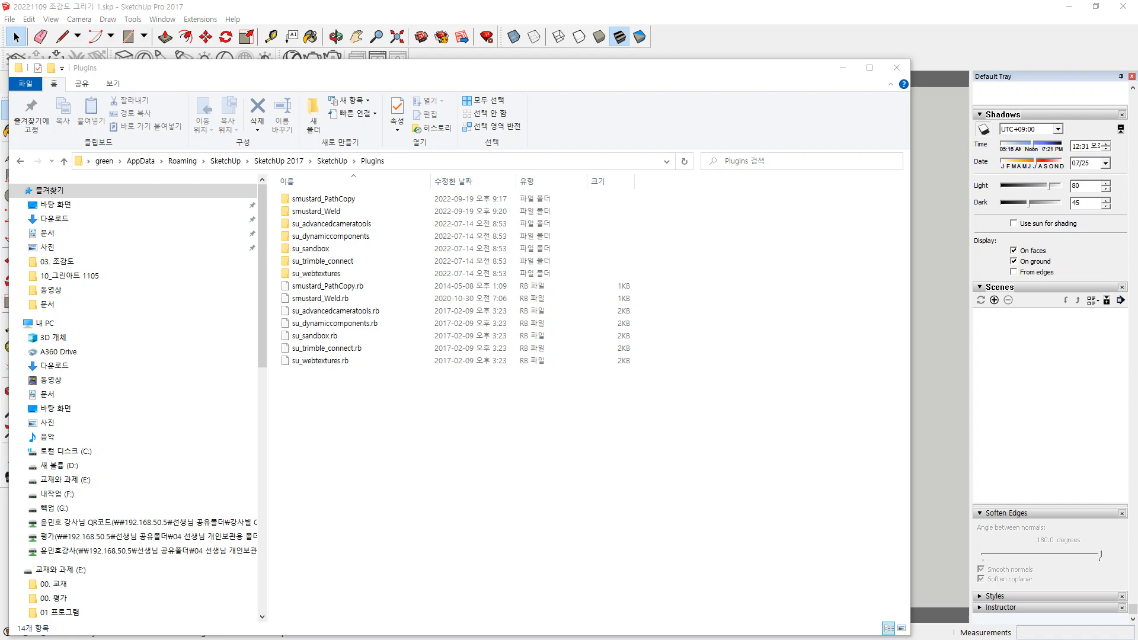
click(455, 9)
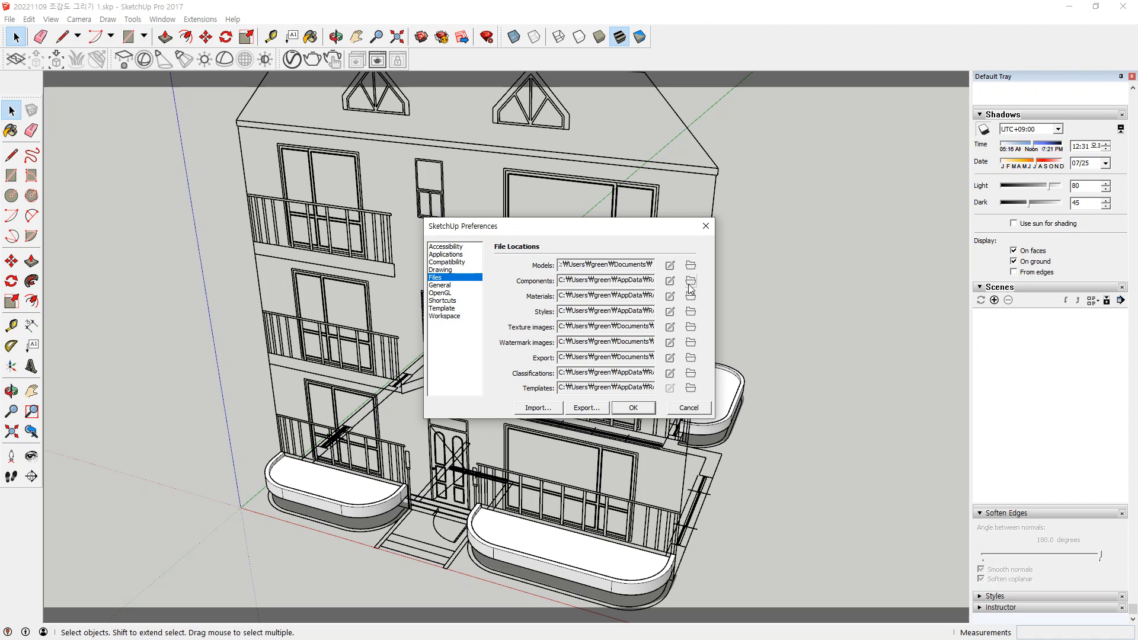
Inspect the Models and Components paths, reopen the Components folder, view the Plugins folder once more, and cancel the preferences
double_click(586, 265)
key(super+plus)
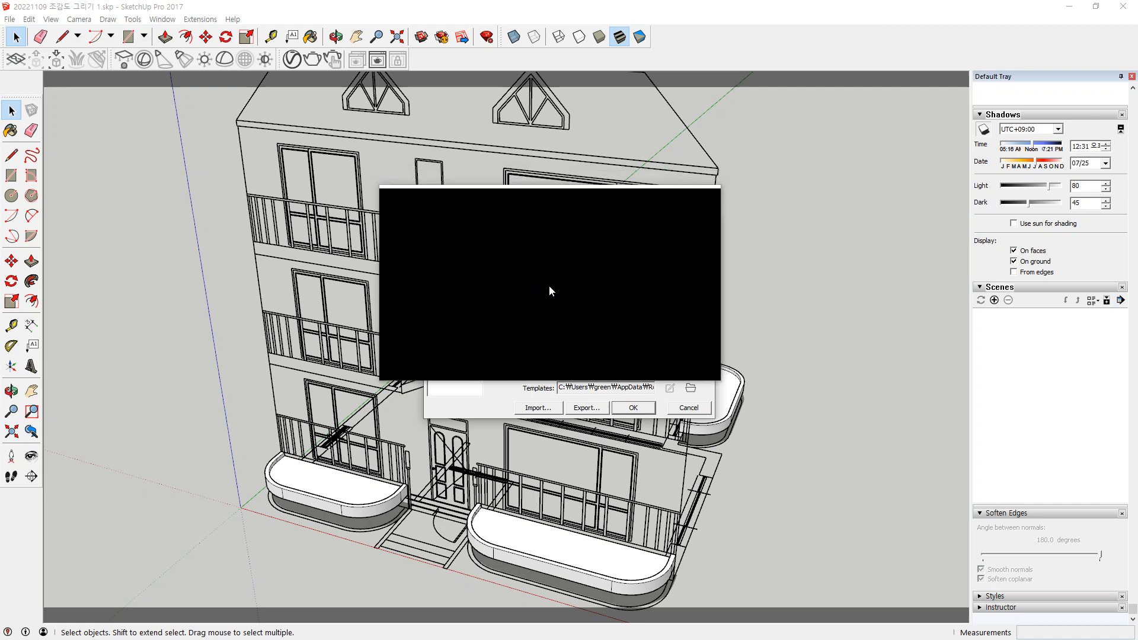
click(609, 283)
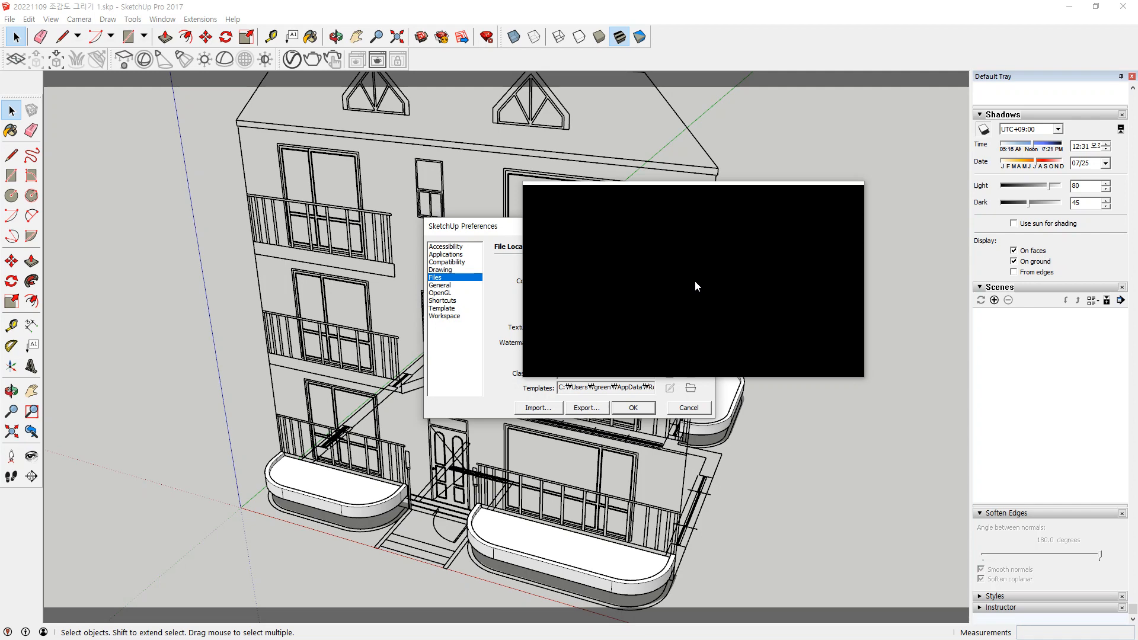
click(695, 282)
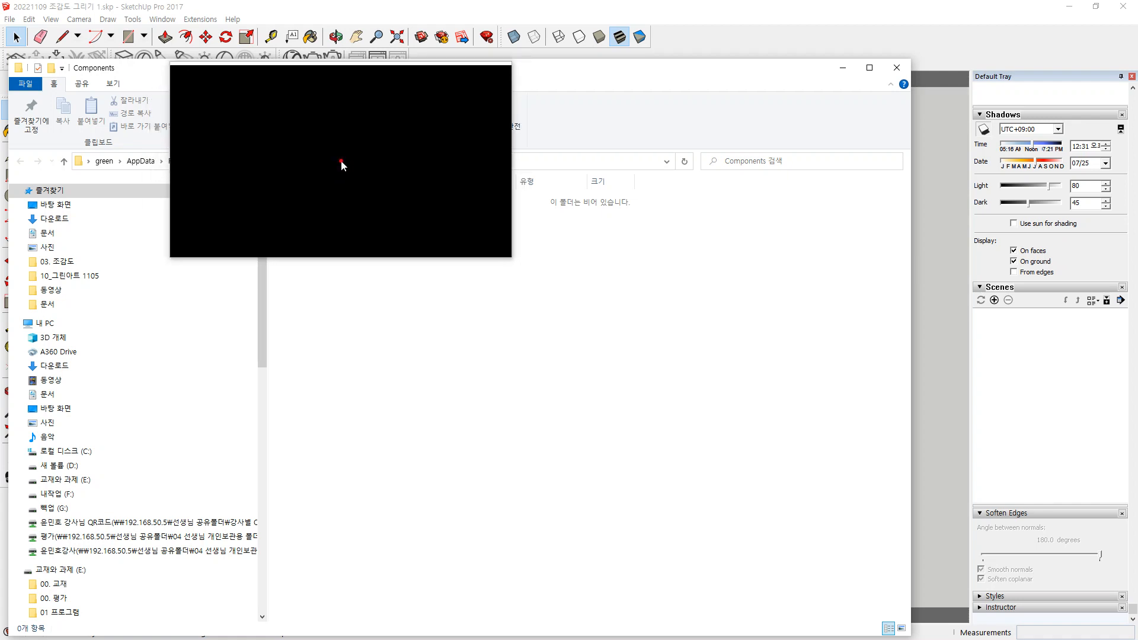
click(335, 162)
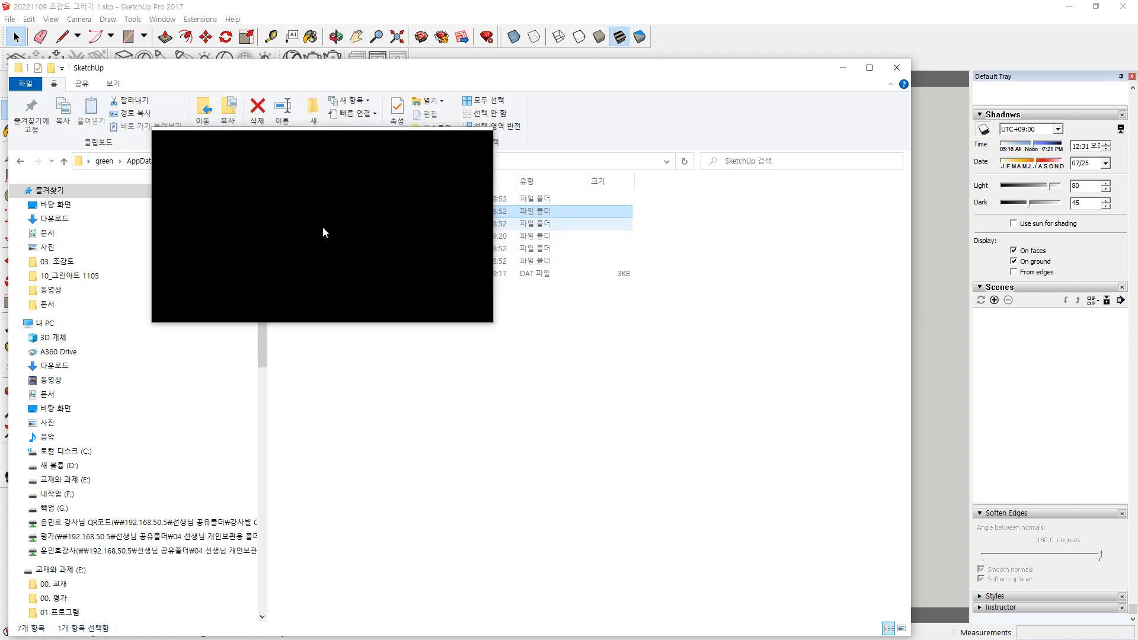
double_click(313, 237)
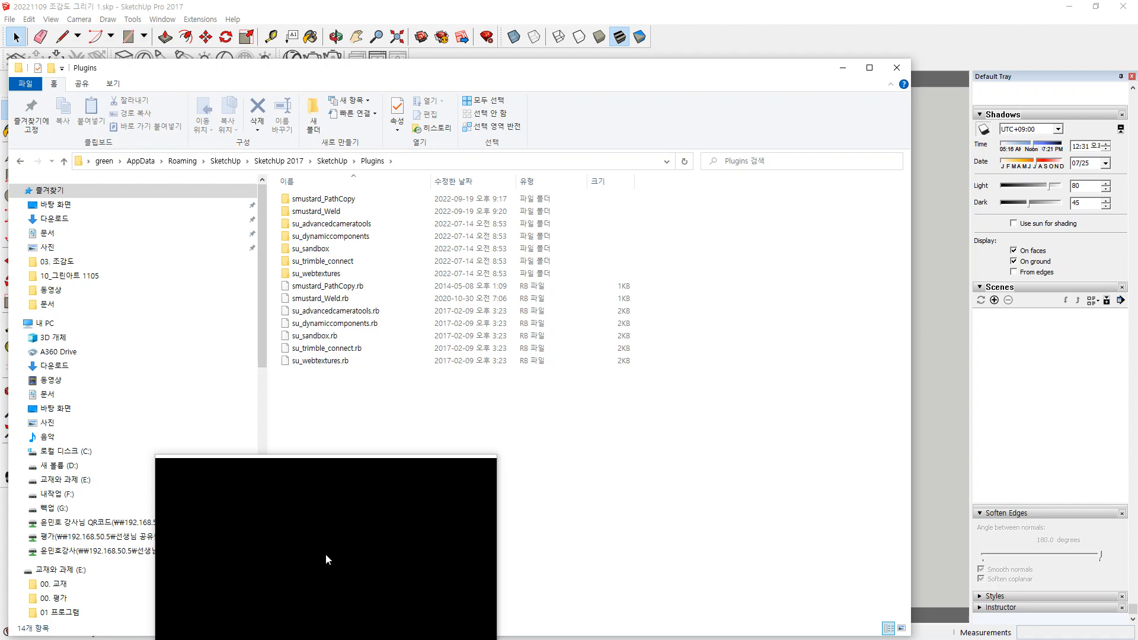
click(691, 4)
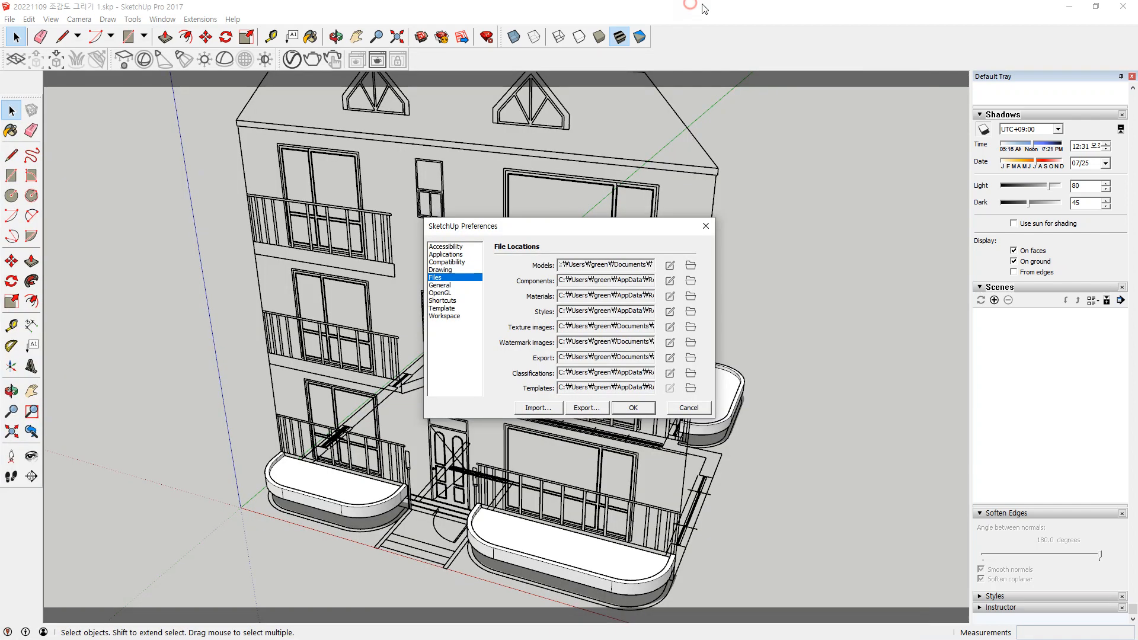
click(688, 407)
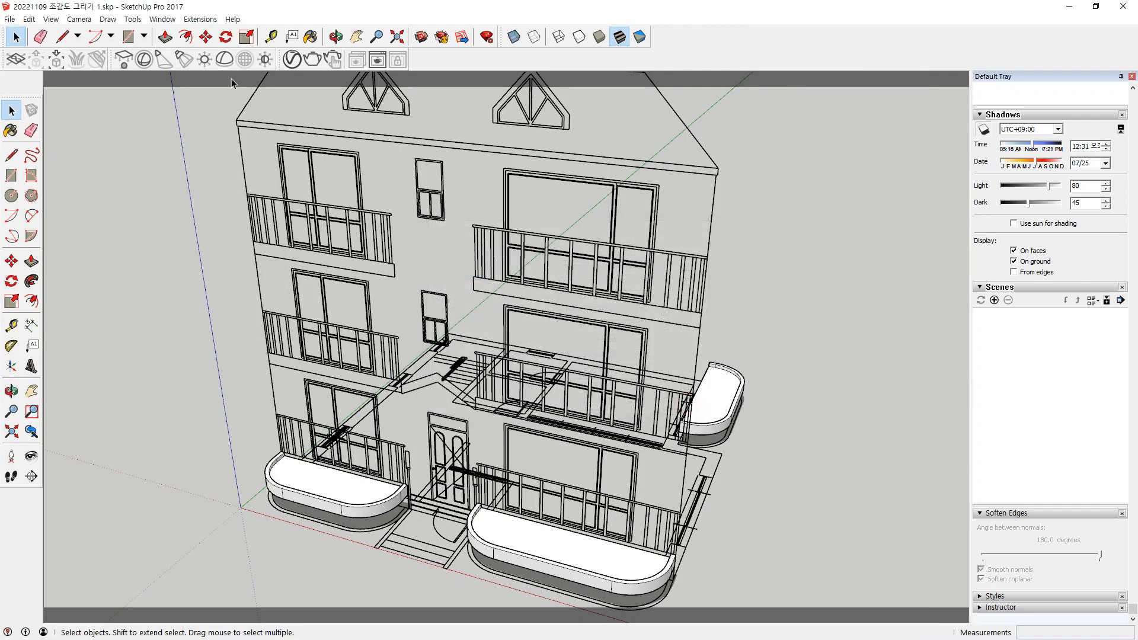
Examine the installed extension commands for PathCopy and Weld, without running any of them
click(200, 19)
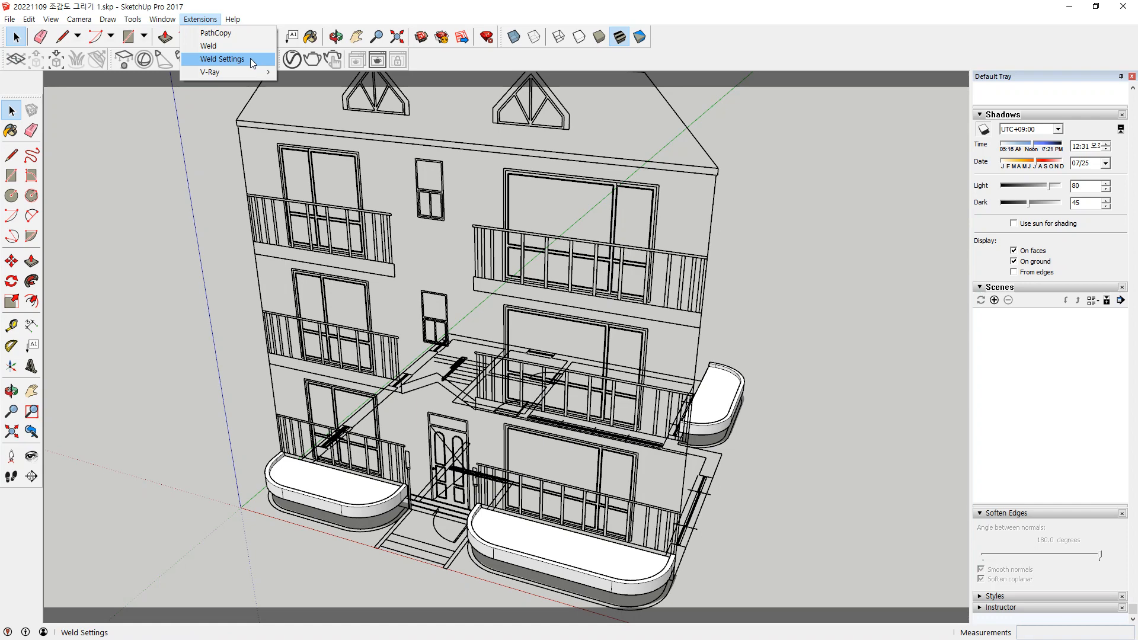
click(237, 350)
scroll(242, 360, down, 3)
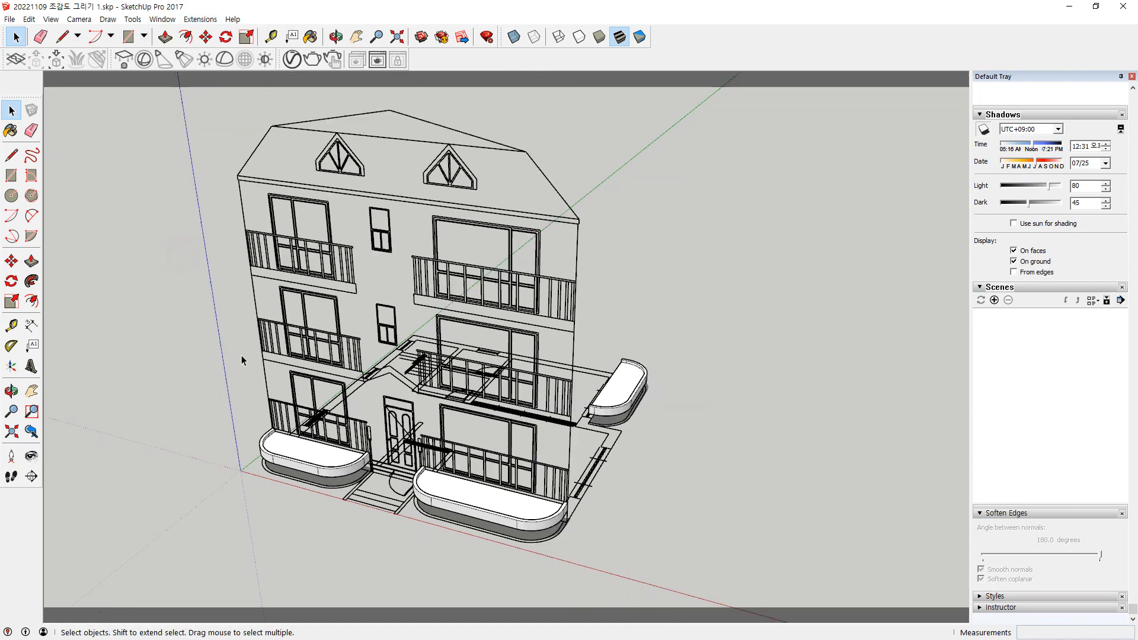
middle_drag(242, 360, 296, 363)
scroll(339, 364, up, 5)
scroll(314, 449, up, 2)
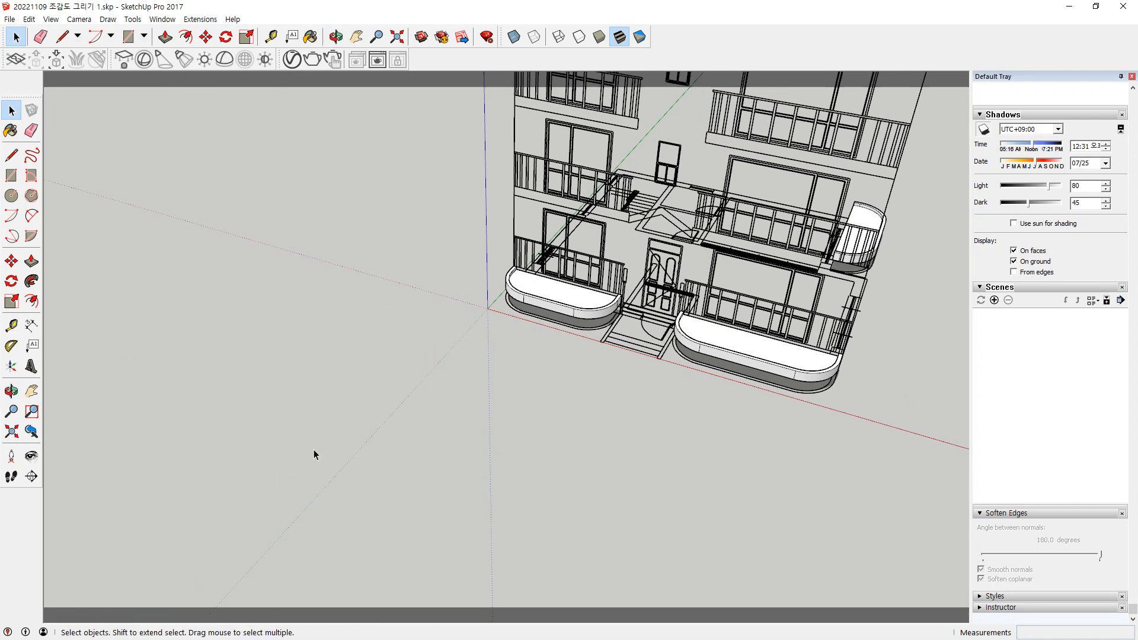
key(l)
click(301, 370)
click(307, 399)
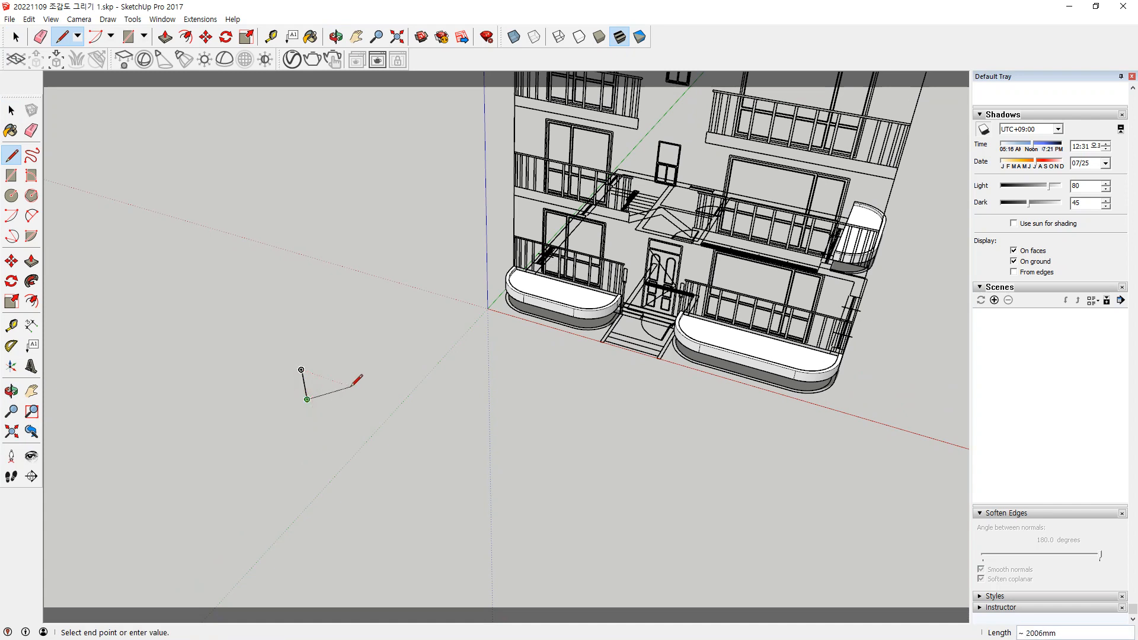
click(350, 386)
click(348, 360)
click(384, 353)
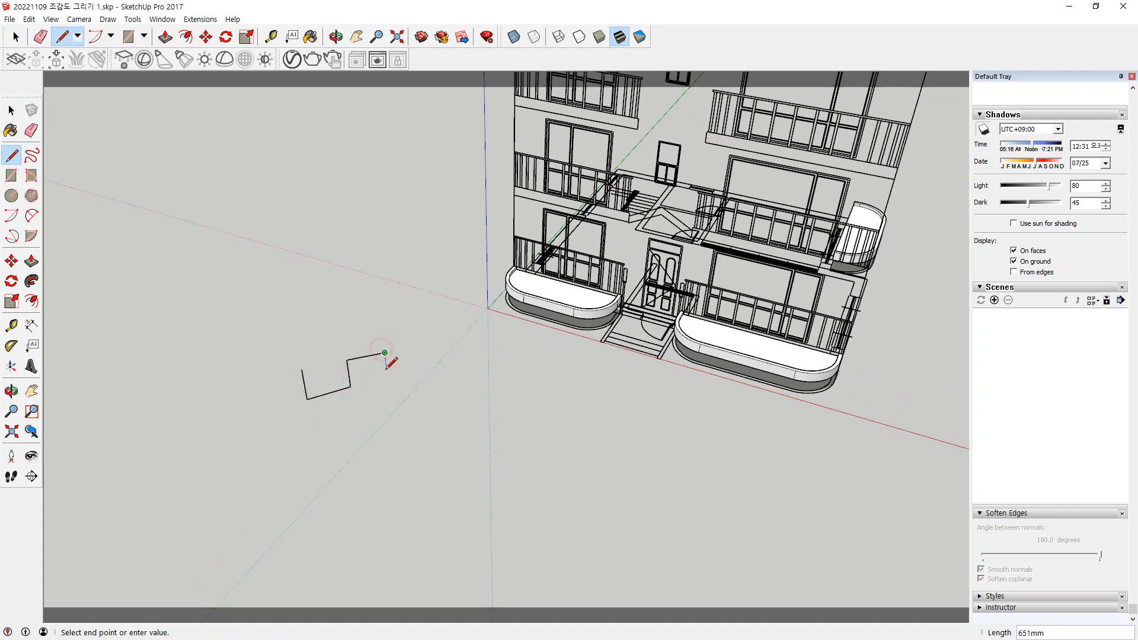
click(388, 383)
key(Escape)
key(space)
drag(415, 323, 228, 442)
key(Delete)
Draw a stepped zigzag of nine connected line segments on the open ground in front of the building's left balcony
middle_drag(326, 470, 544, 390)
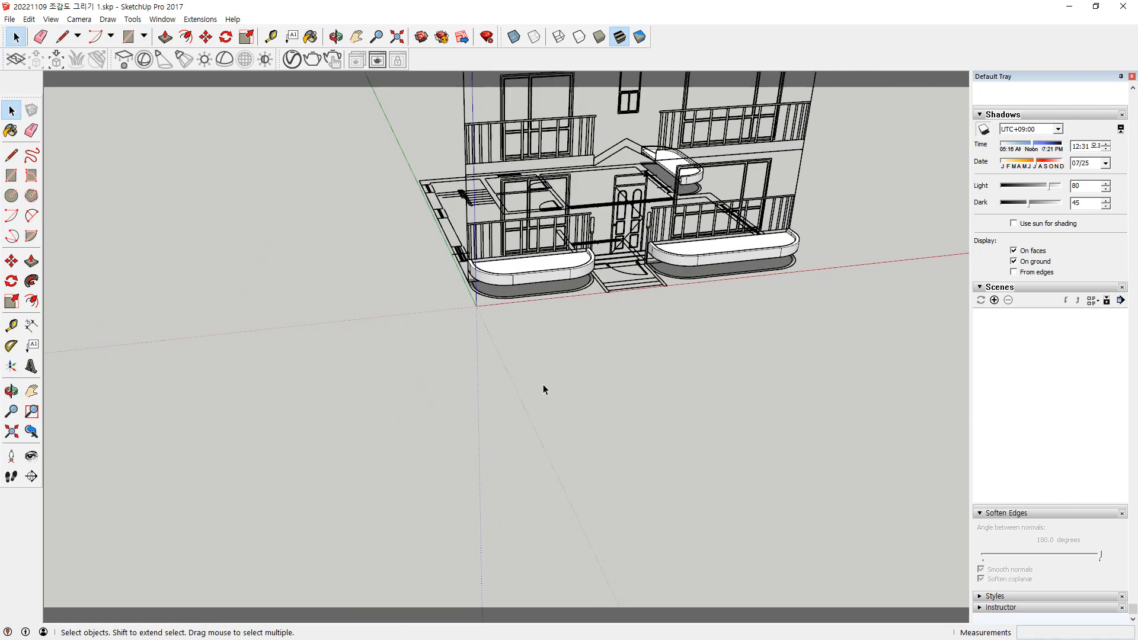
scroll(606, 351, up, 3)
scroll(531, 386, up, 3)
key(l)
click(446, 357)
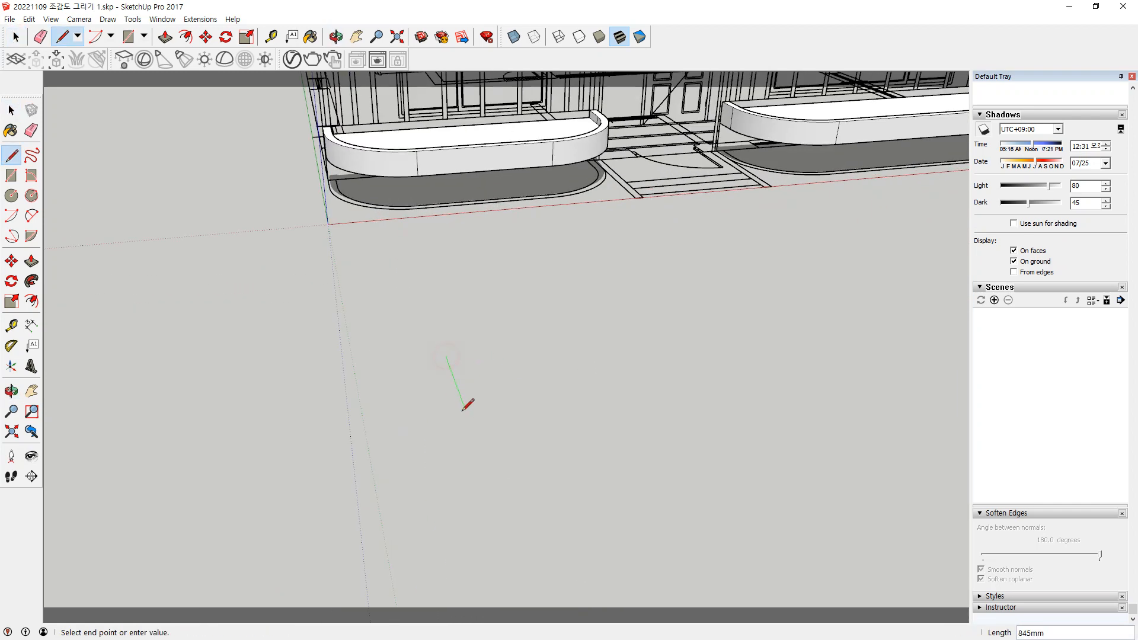
click(467, 413)
click(537, 404)
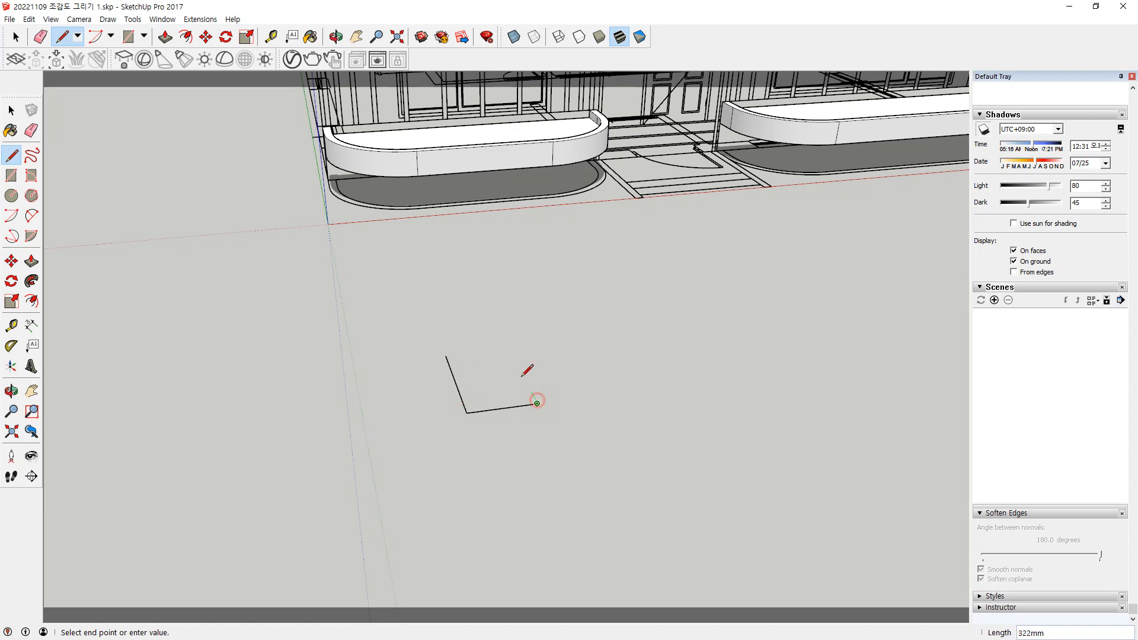
click(510, 348)
click(570, 341)
click(597, 382)
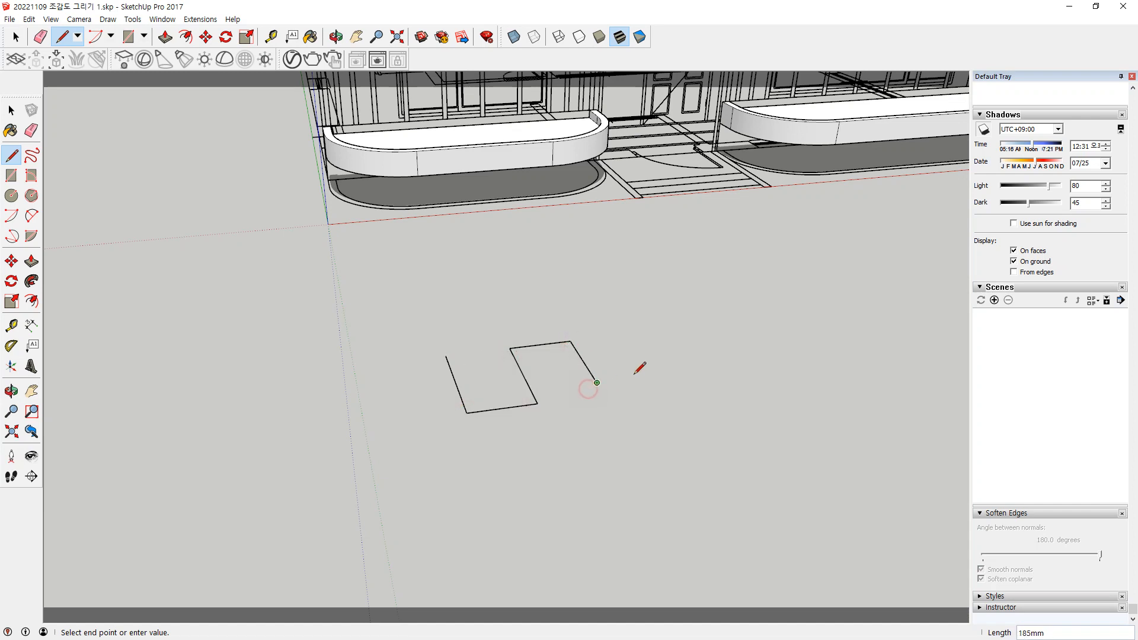
click(648, 376)
click(619, 337)
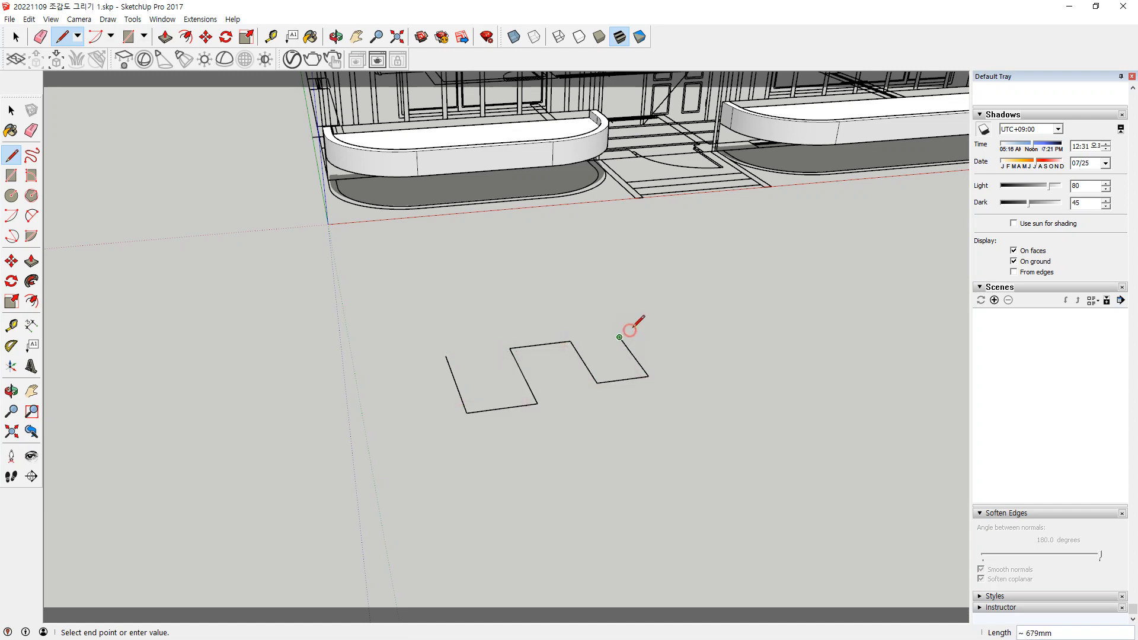
click(679, 331)
click(712, 368)
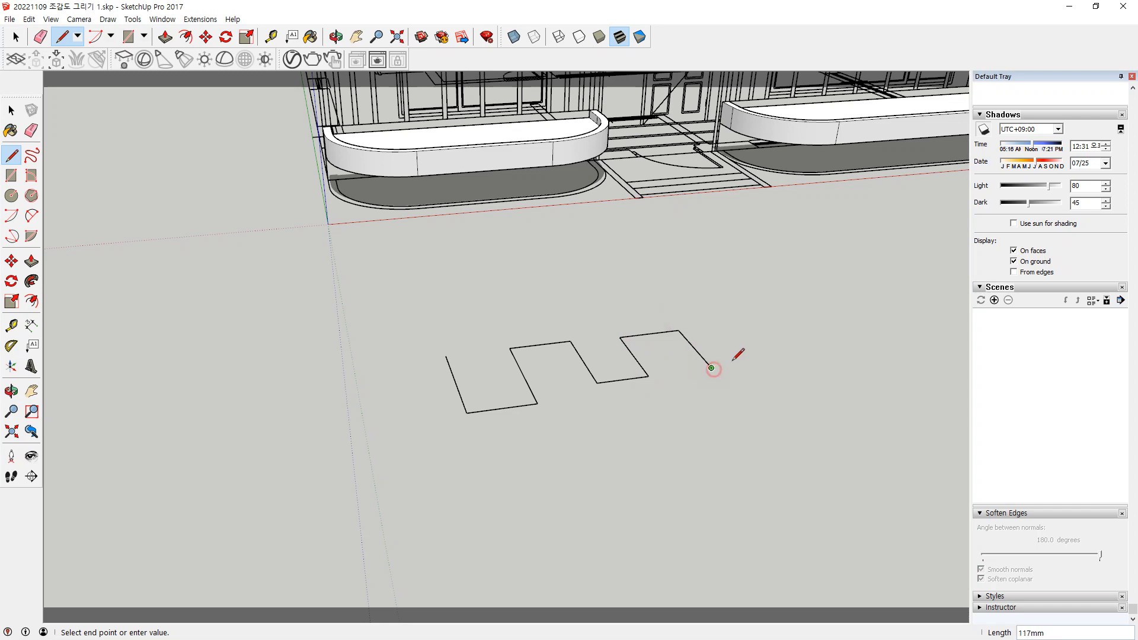
Add the final short segment to the zigzag line and end the line there
click(758, 362)
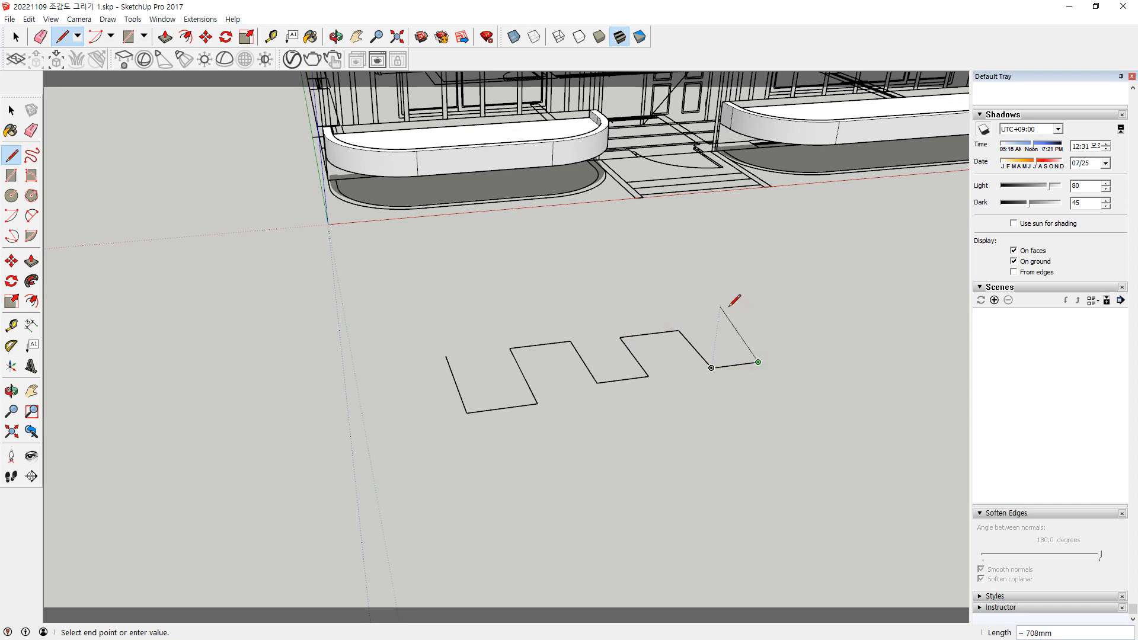
key(Escape)
scroll(665, 354, up, 4)
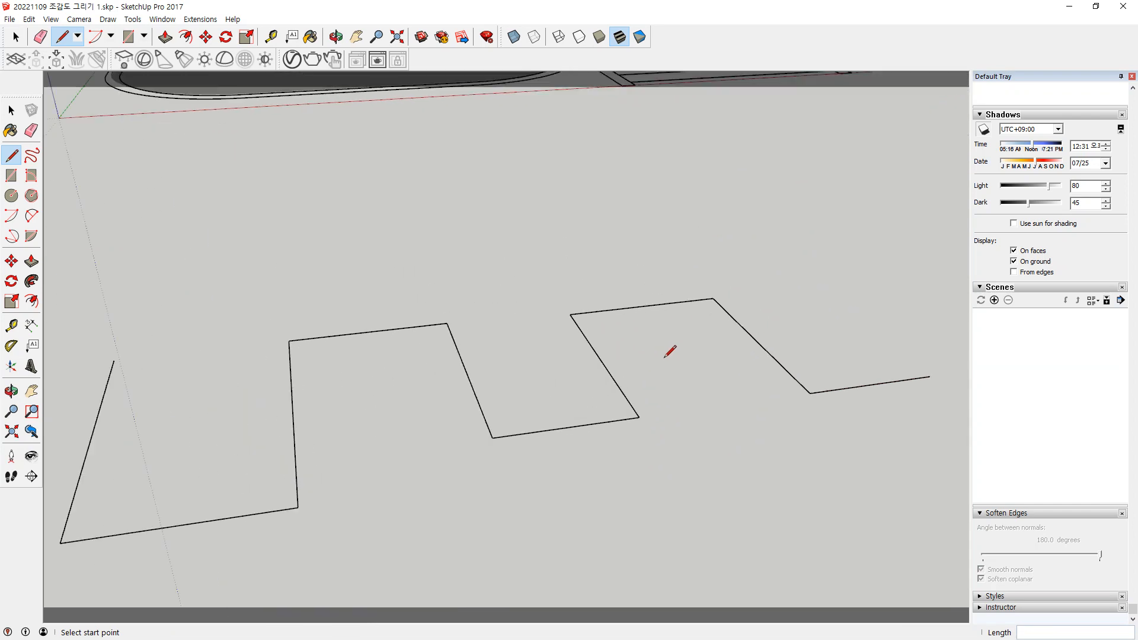
scroll(669, 352, down, 2)
Select the zigzag's segments one after another to check whether they are separate edges
key(space)
middle_drag(610, 350, 630, 407)
click(244, 449)
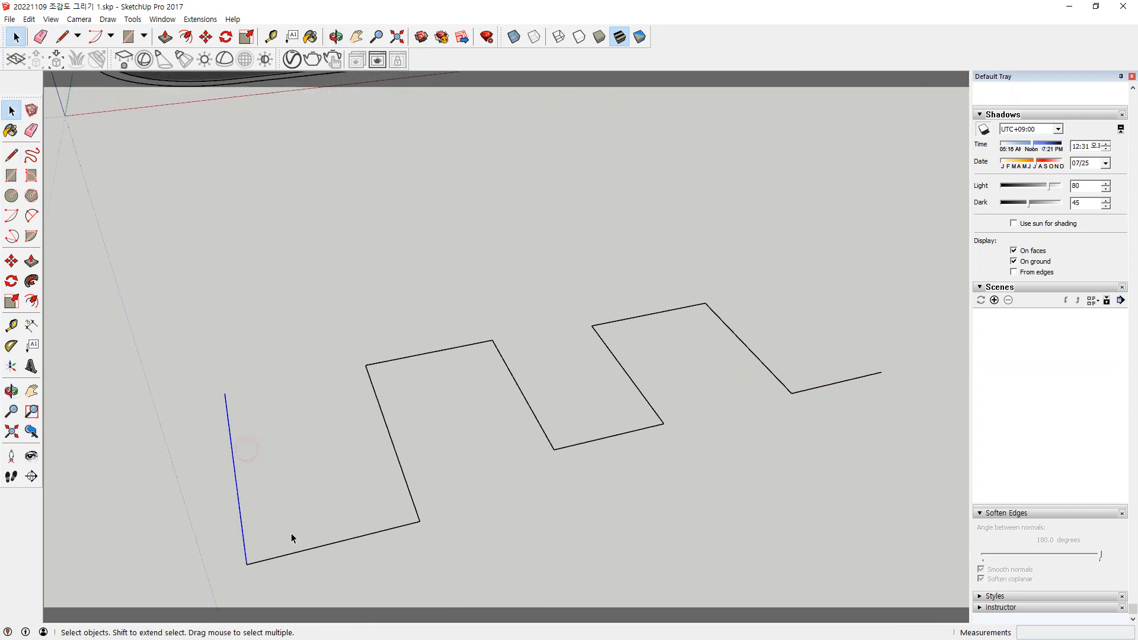
click(398, 452)
click(430, 353)
click(514, 379)
click(599, 440)
click(633, 354)
click(649, 313)
click(742, 341)
click(853, 379)
click(246, 436)
click(738, 339)
drag(664, 342, 642, 307)
click(230, 422)
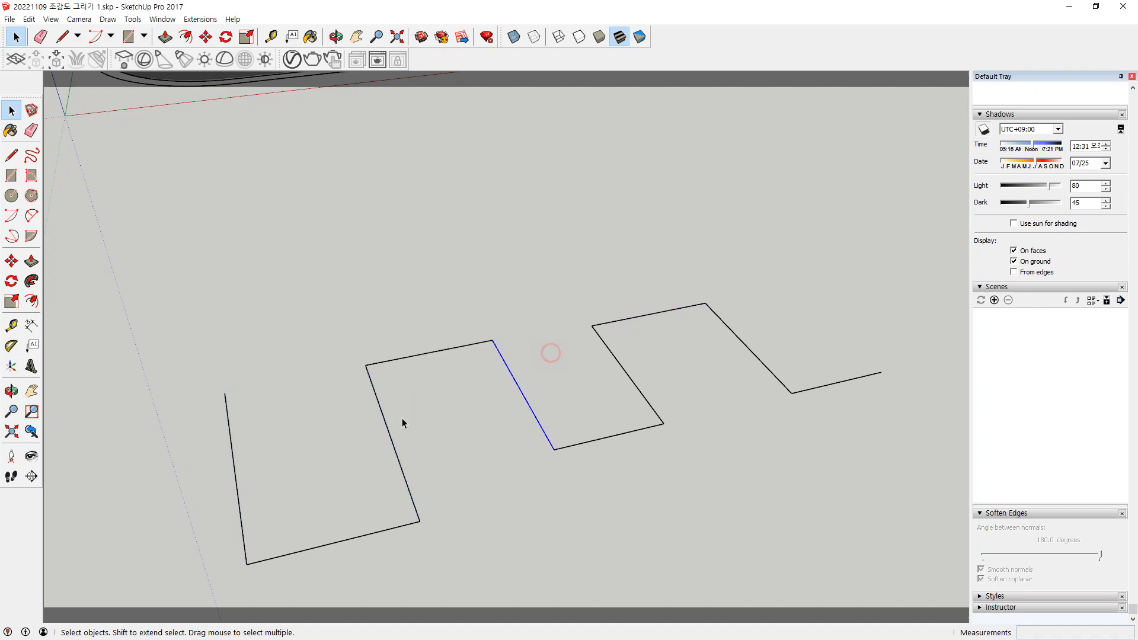
Weld all segments of the zigzag into one continuous curve and check it by selecting it
drag(822, 203, 755, 320)
drag(331, 513, 213, 556)
click(201, 22)
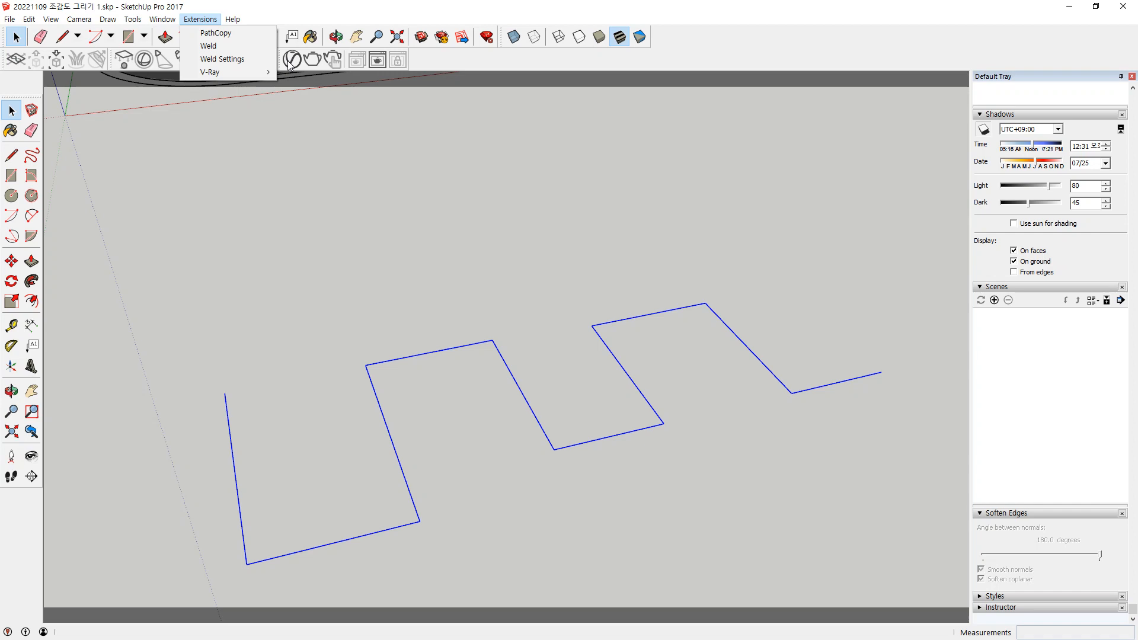
click(222, 47)
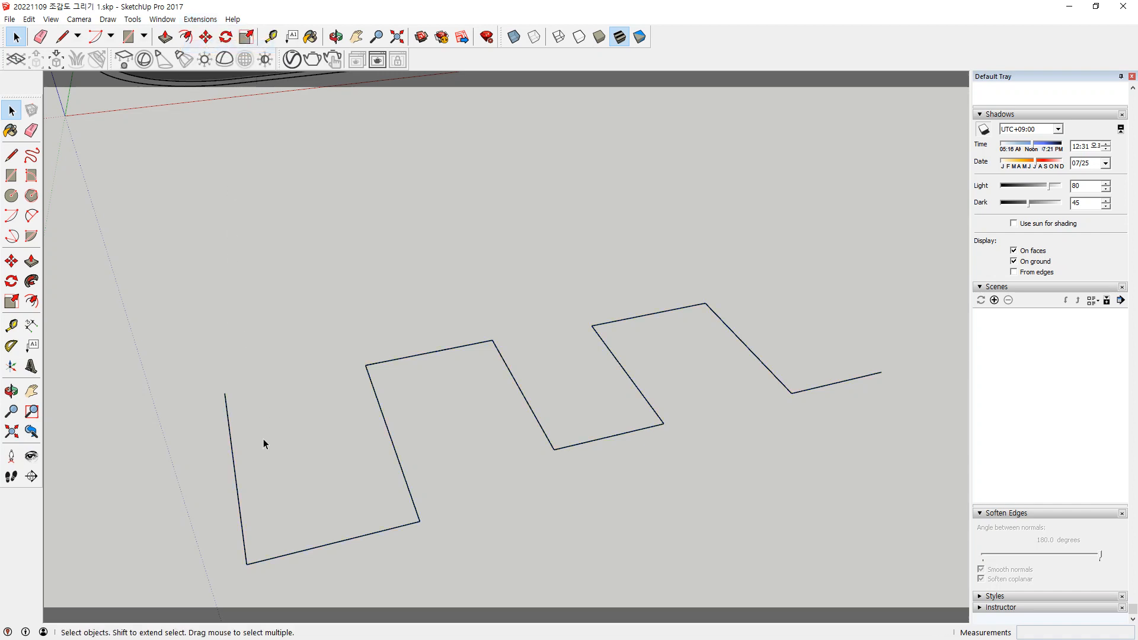
drag(265, 443, 148, 467)
click(251, 349)
Draw a circle with a radius of about 57 mm near the zigzag's starting end and make it a group
scroll(244, 355, up, 2)
key(c)
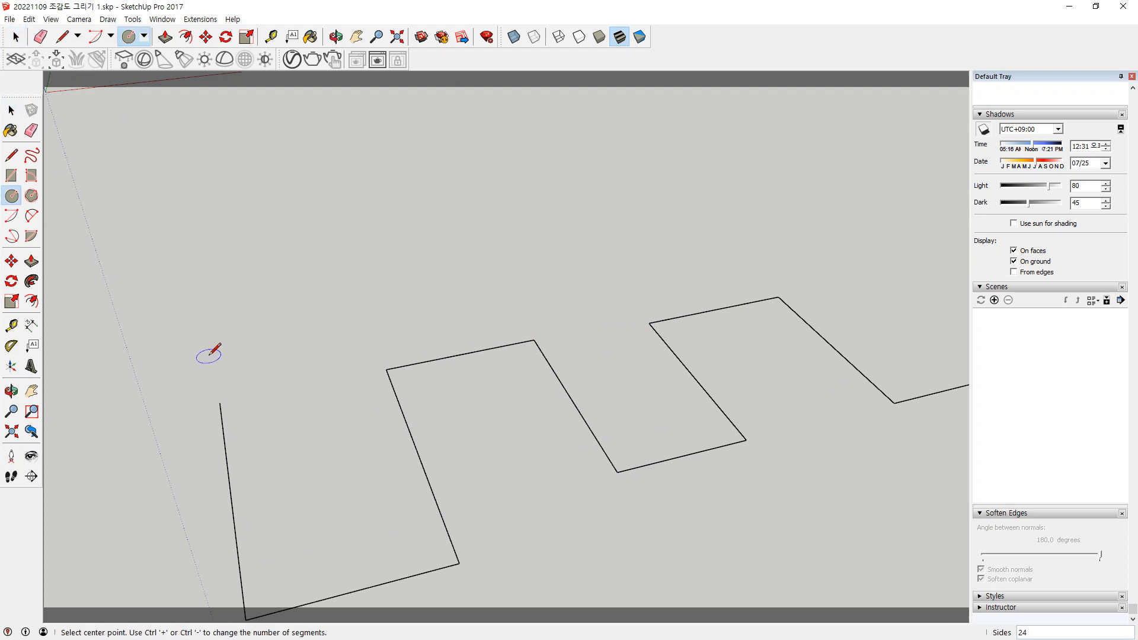
click(209, 356)
click(226, 358)
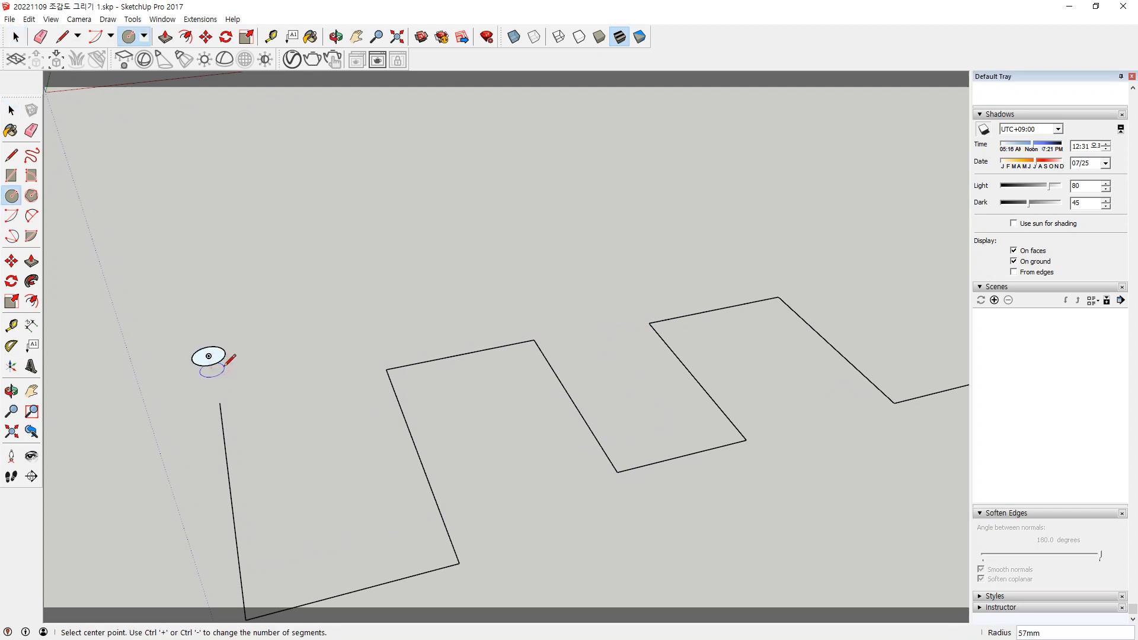
key(space)
click(214, 358)
right_click(214, 359)
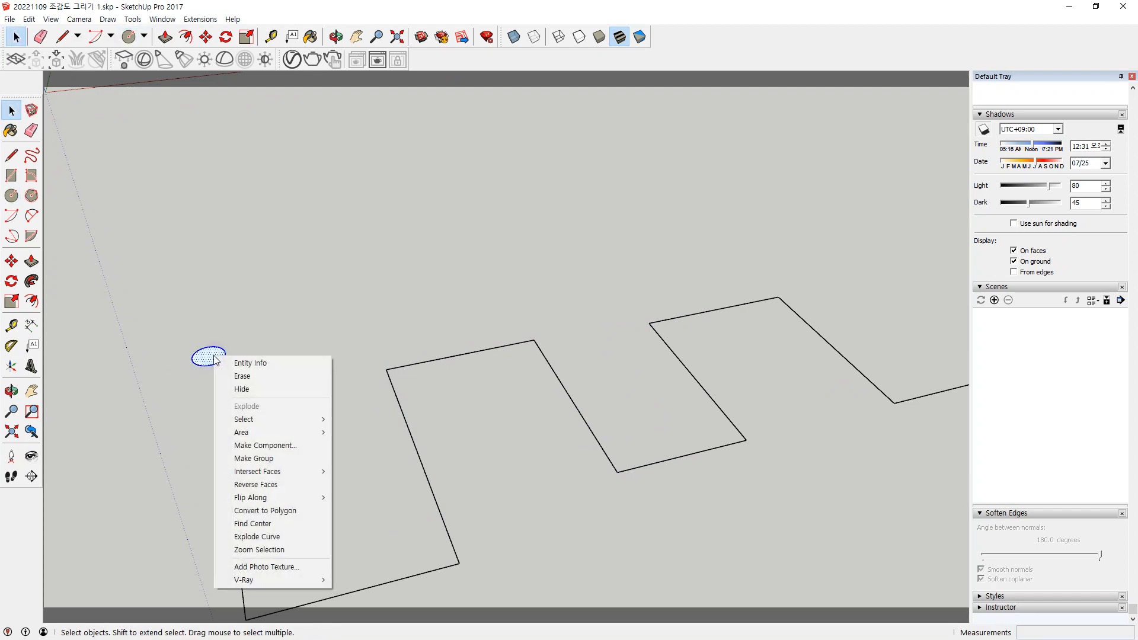
click(254, 459)
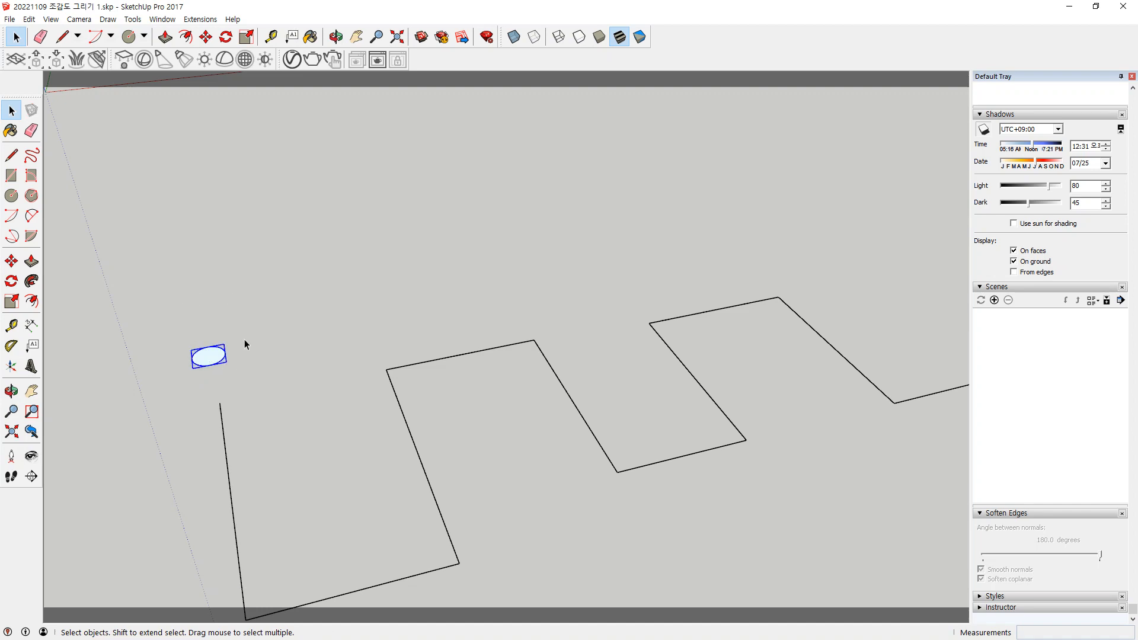
Copy the circle group along the welded zigzag with PathCopy
middle_drag(245, 343, 439, 354)
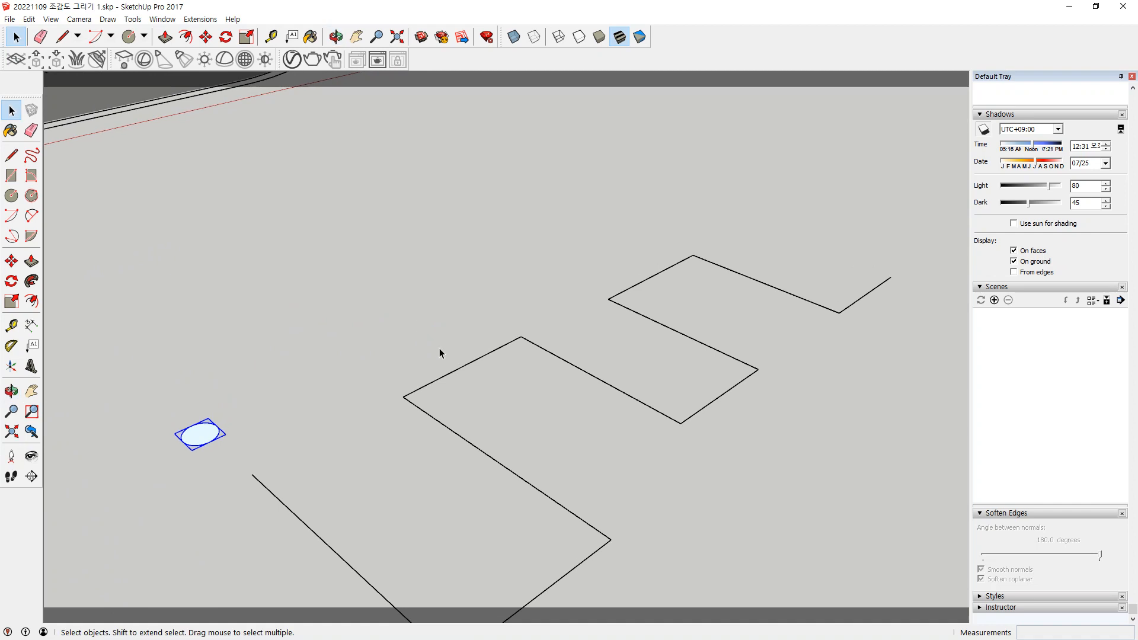
scroll(440, 348, down, 2)
click(201, 19)
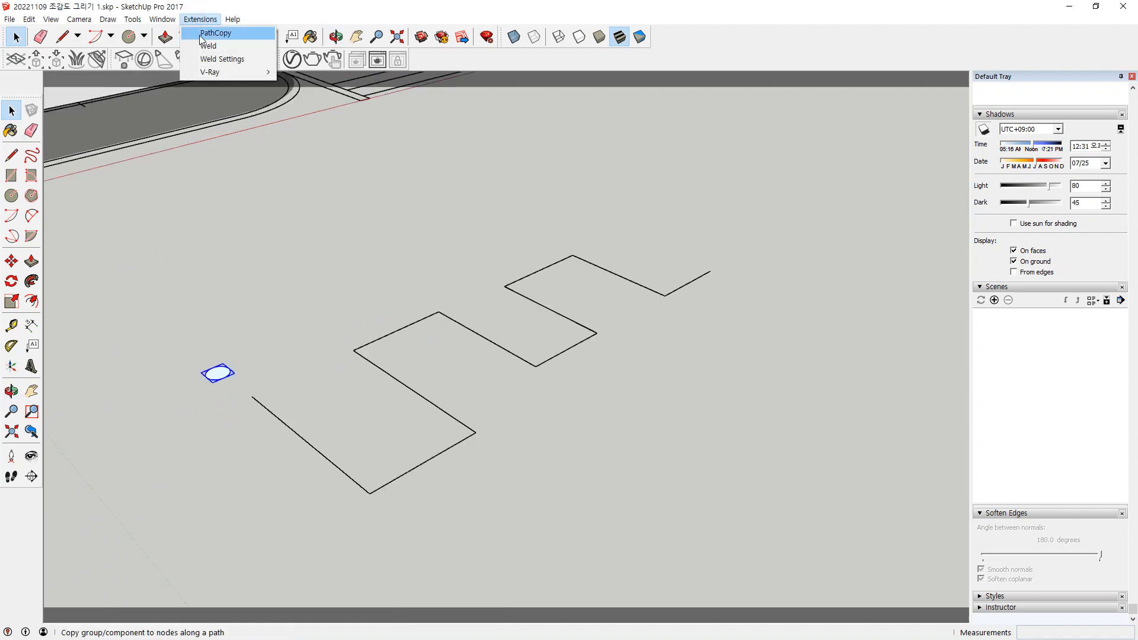
click(219, 208)
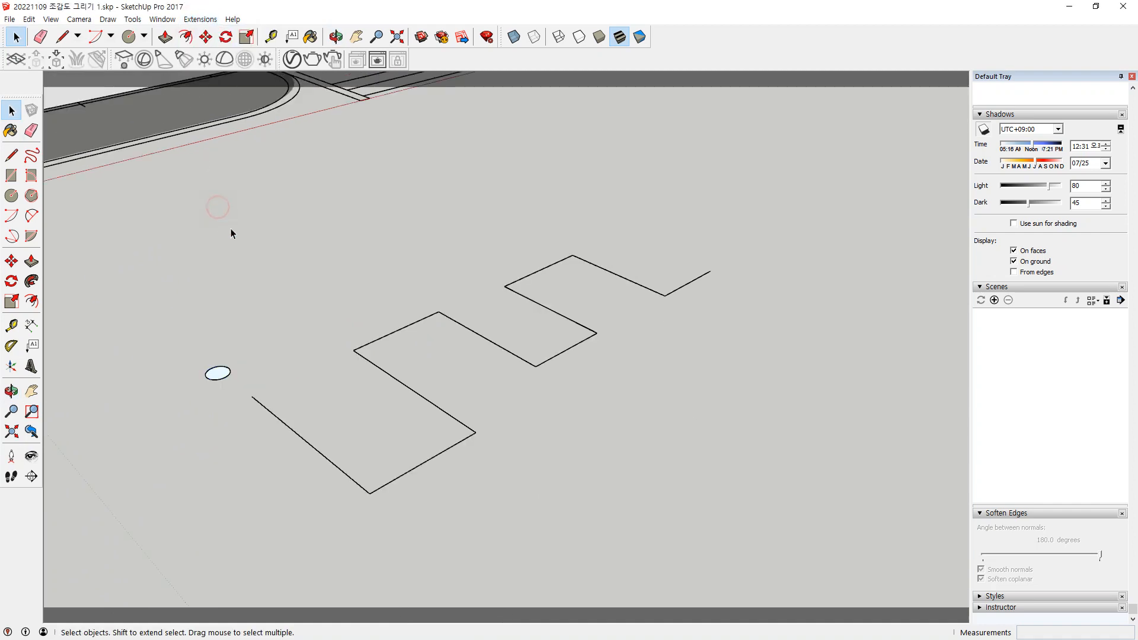
click(203, 18)
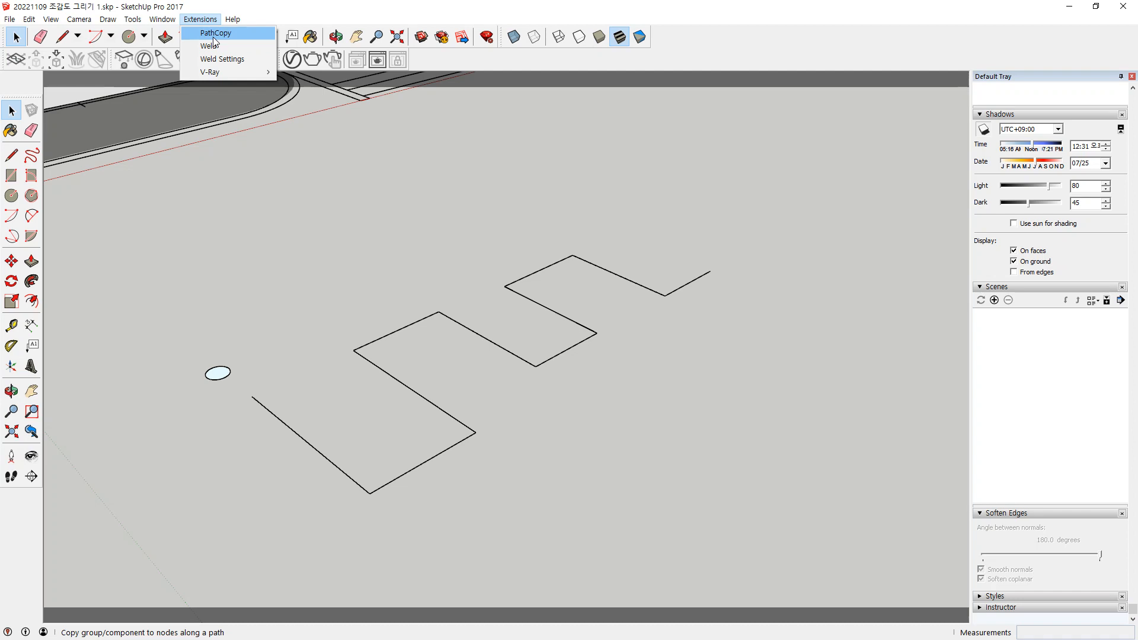
click(213, 36)
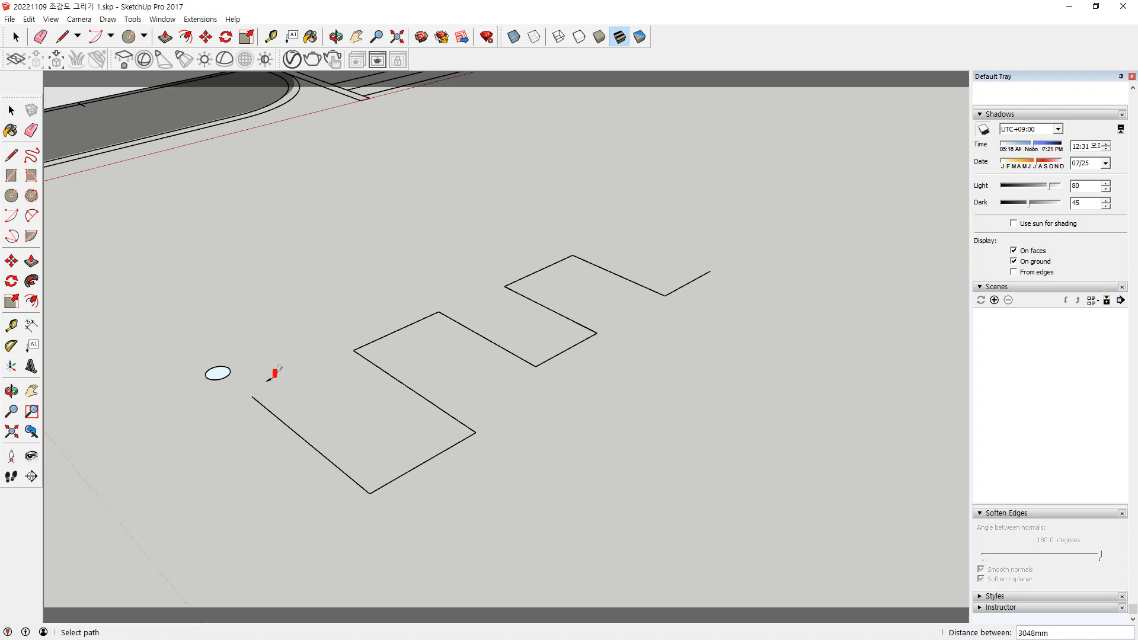
click(271, 411)
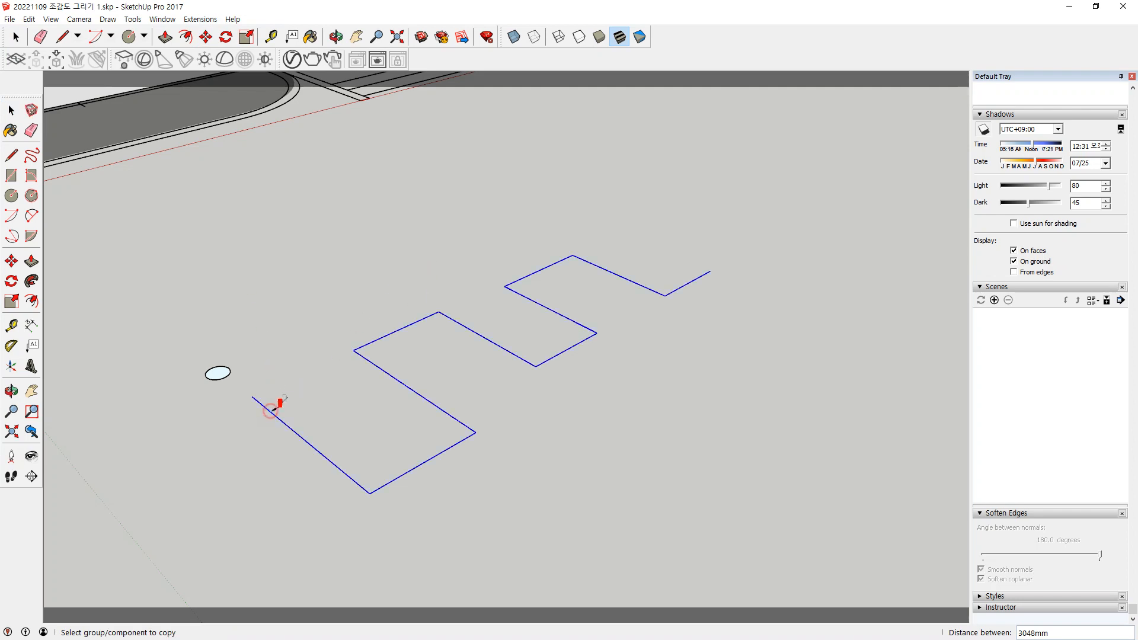
click(232, 366)
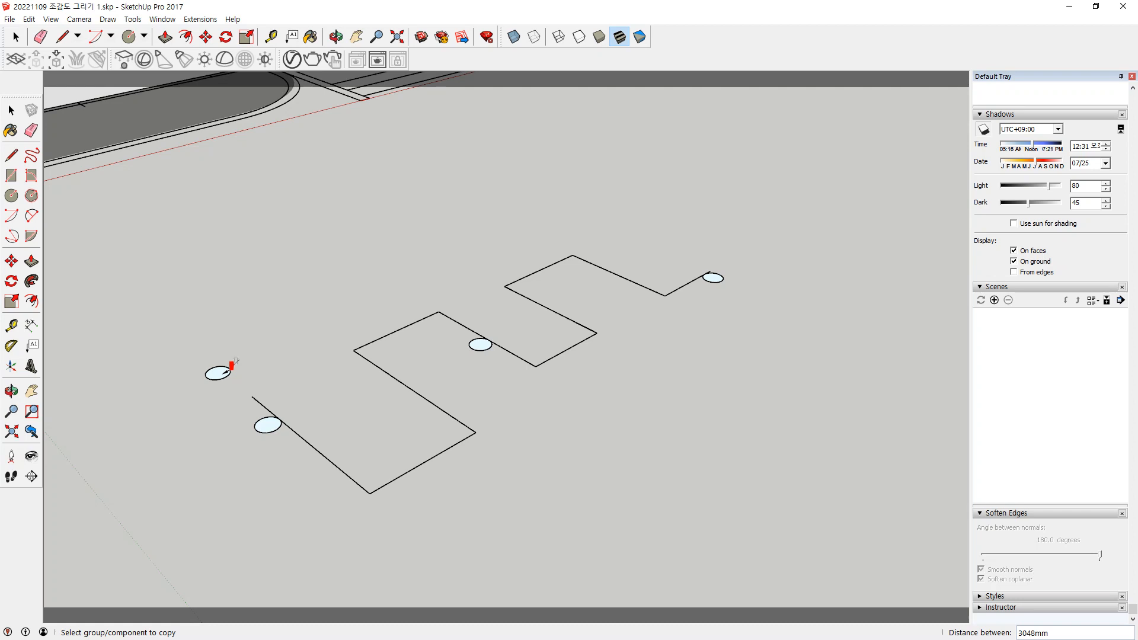
Try PathCopy spacings of 100 and 300 along the zigzag, and remove the copies
text(100)
key(Return)
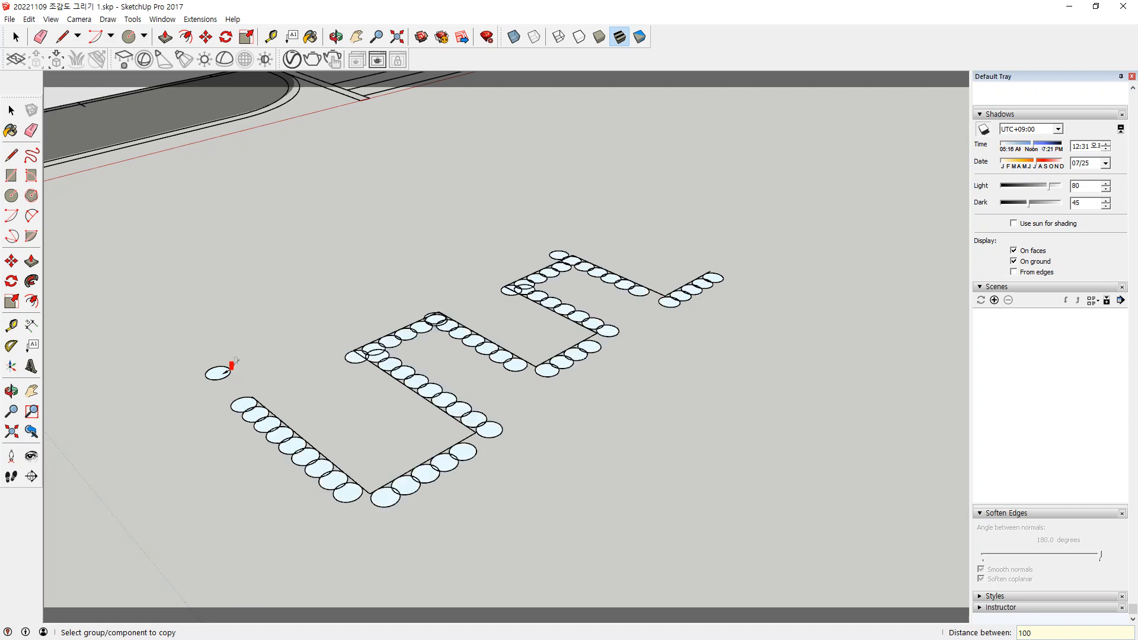
text(3)
key(Return)
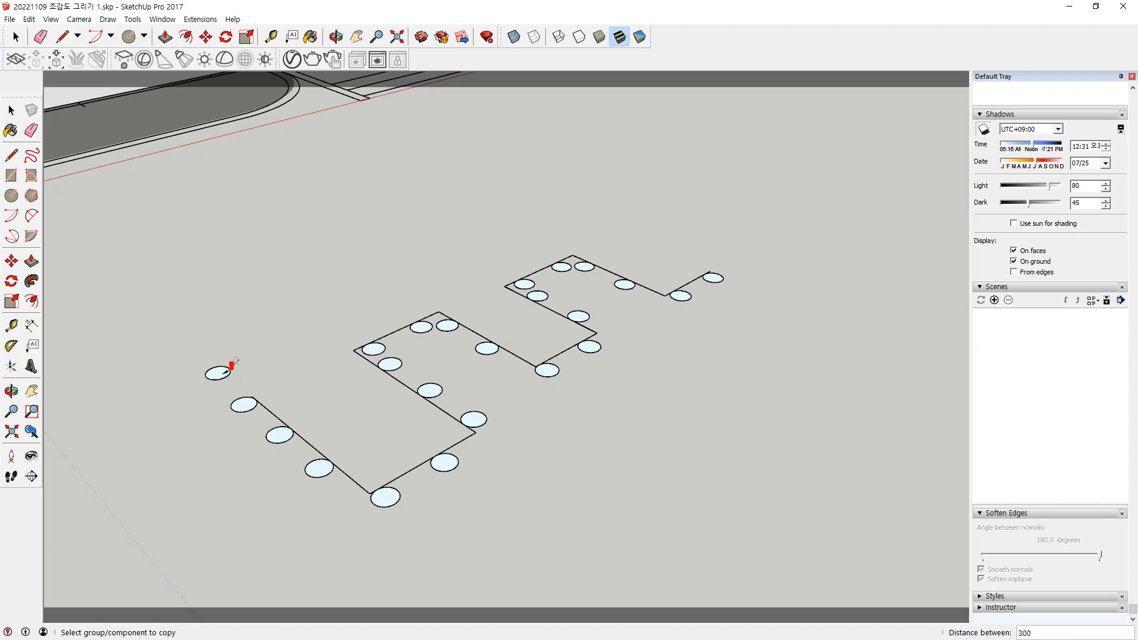
click(231, 365)
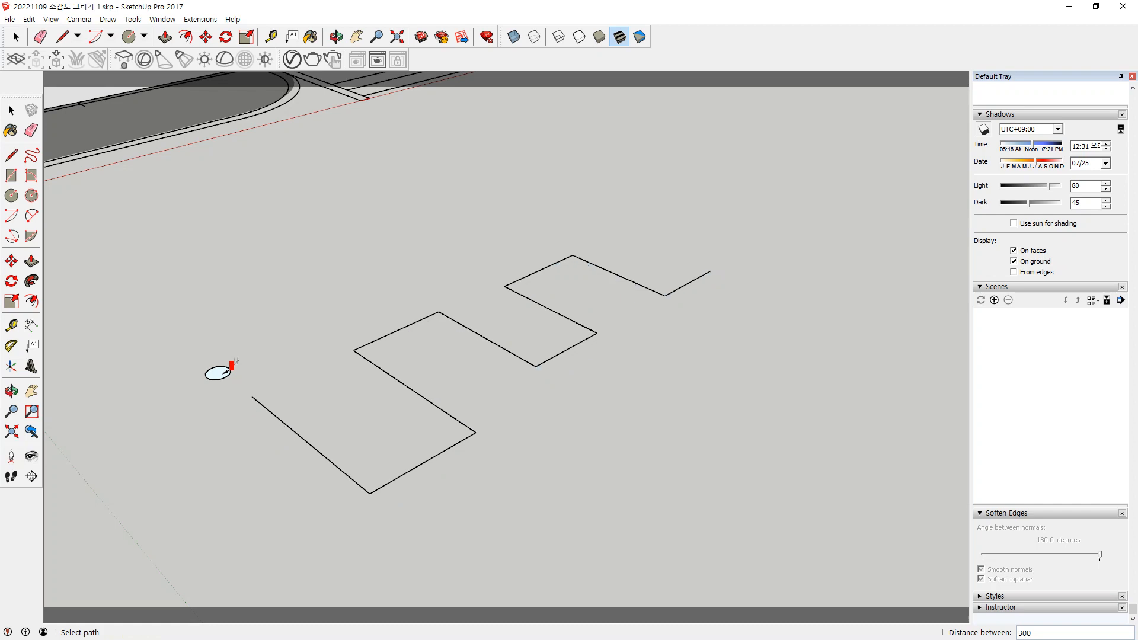
Open the circle group for editing to inspect where its axes origin lies relative to the circle
key(space)
double_click(218, 374)
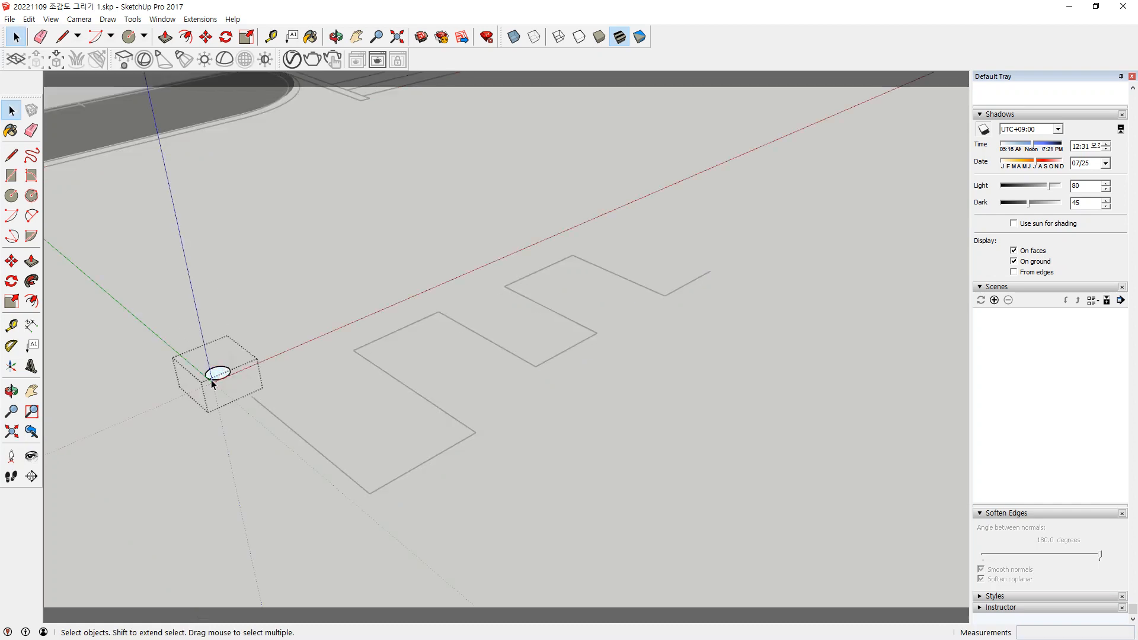
scroll(211, 380, up, 5)
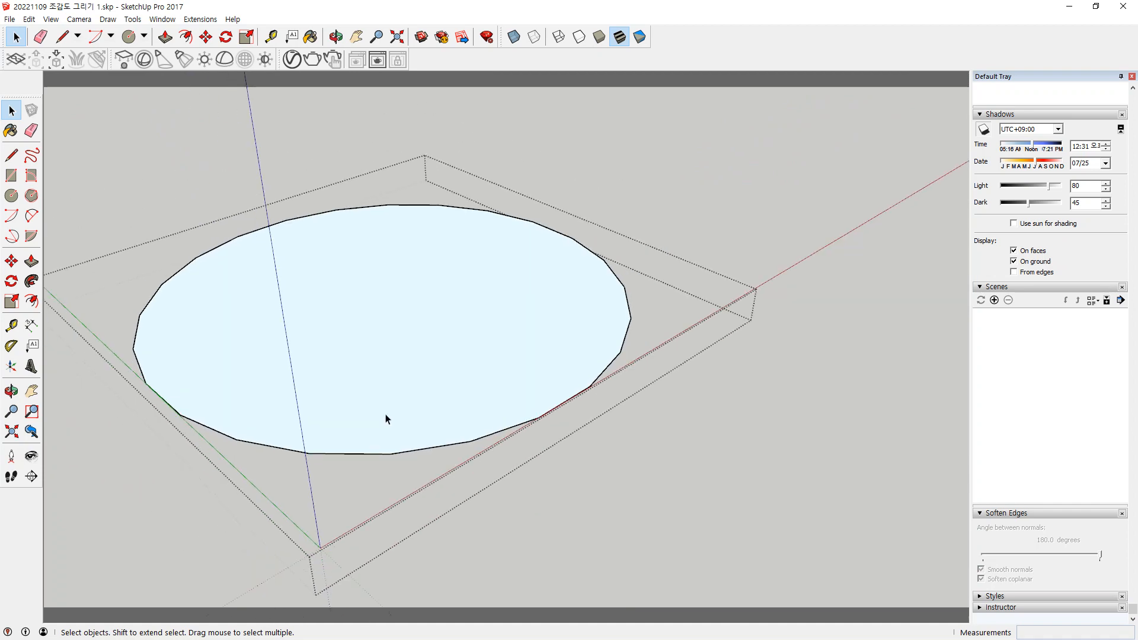
scroll(386, 418, down, 2)
middle_drag(418, 403, 365, 487)
key(l)
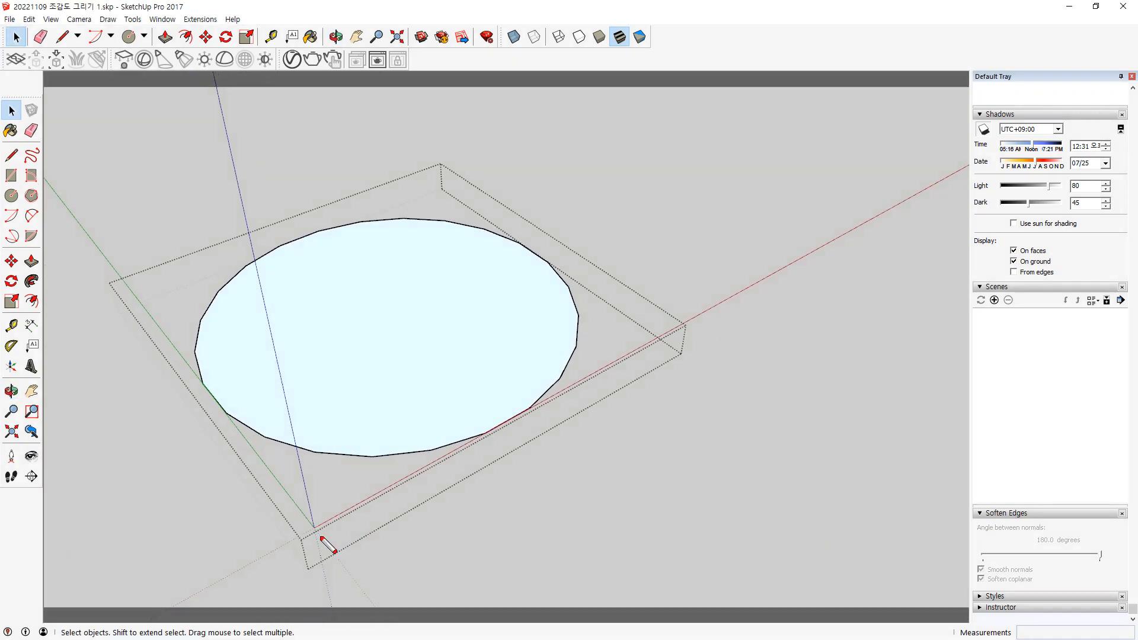
mouse_move(322, 539)
mouse_down()
mouse_move(307, 536)
mouse_move(336, 536)
mouse_move(308, 548)
mouse_move(318, 513)
mouse_move(328, 547)
mouse_up()
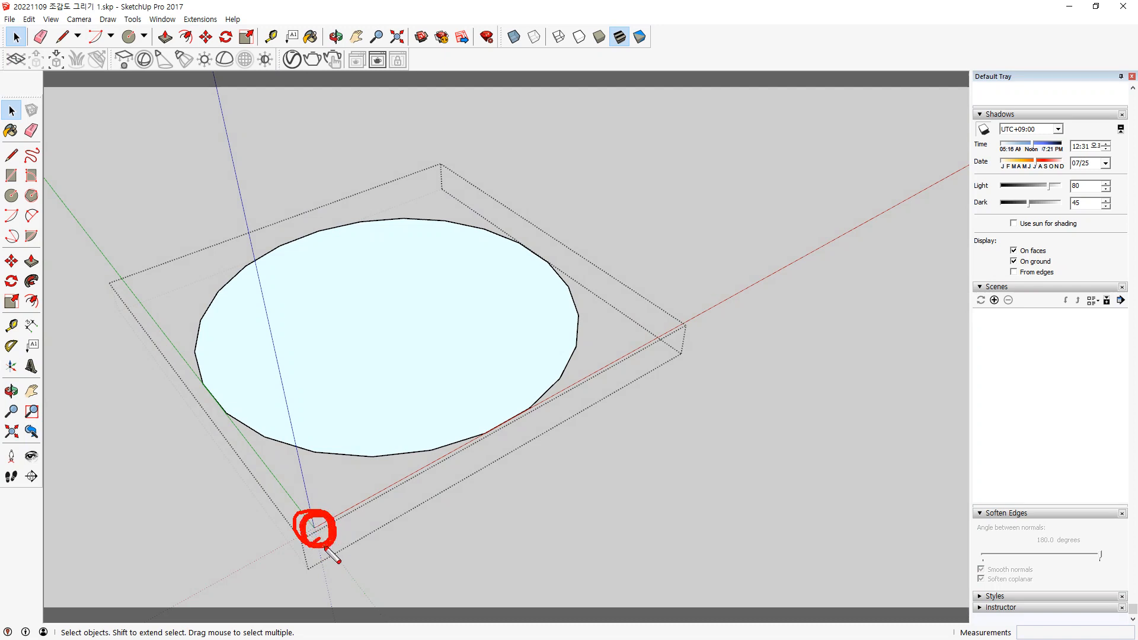
mouse_move(305, 547)
mouse_down()
mouse_move(284, 503)
mouse_move(352, 525)
mouse_move(305, 549)
mouse_up()
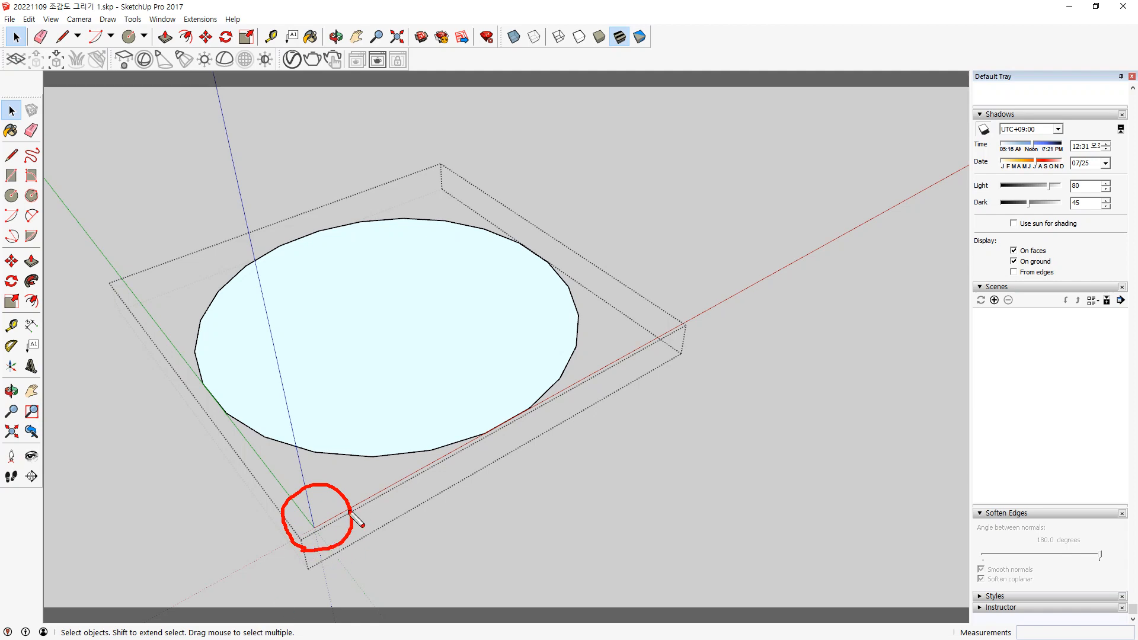
mouse_move(315, 525)
mouse_down()
mouse_move(376, 387)
mouse_move(380, 337)
mouse_move(395, 345)
mouse_up()
mouse_move(423, 298)
mouse_down()
mouse_move(407, 325)
mouse_move(364, 304)
mouse_up()
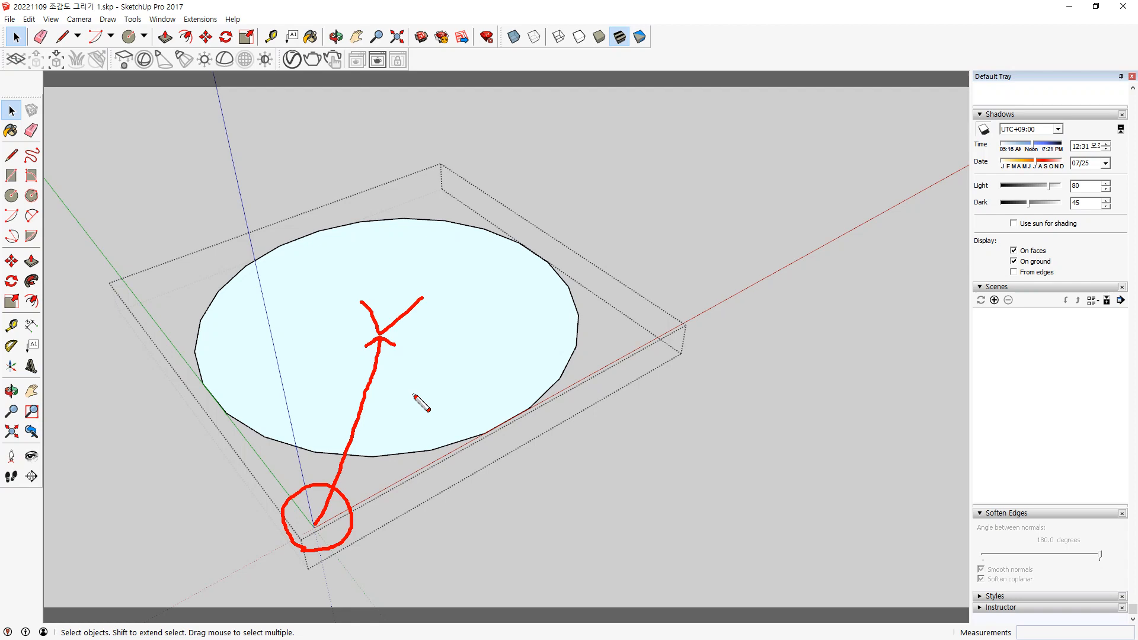
key(Escape)
Try moving the circle from its centre onto the group's axes origin, and undo the move
double_click(424, 369)
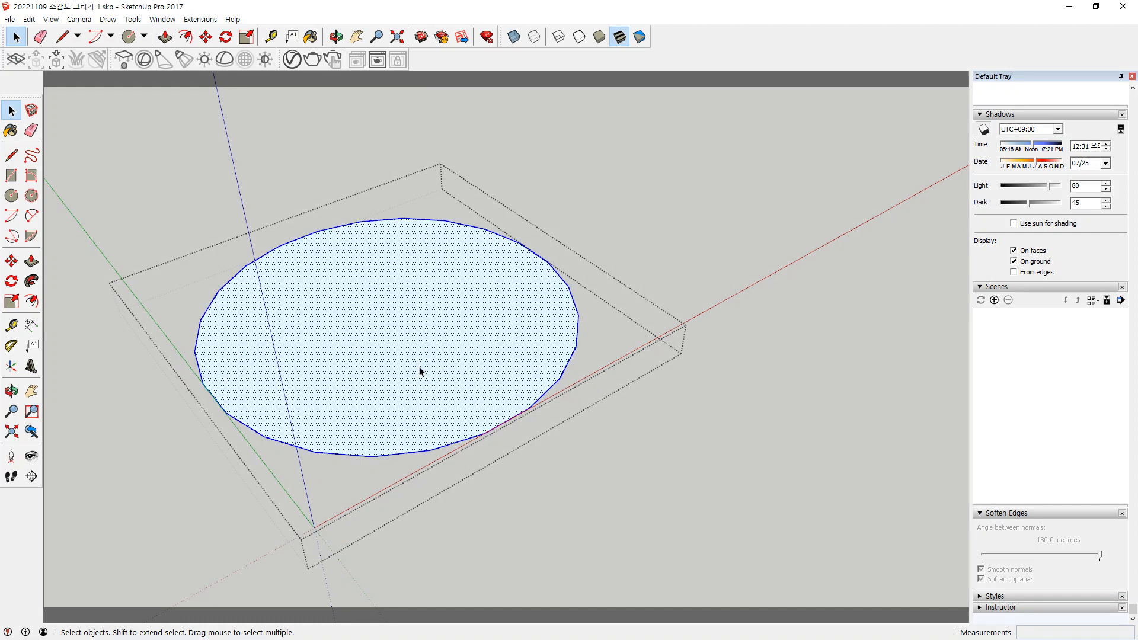
key(m)
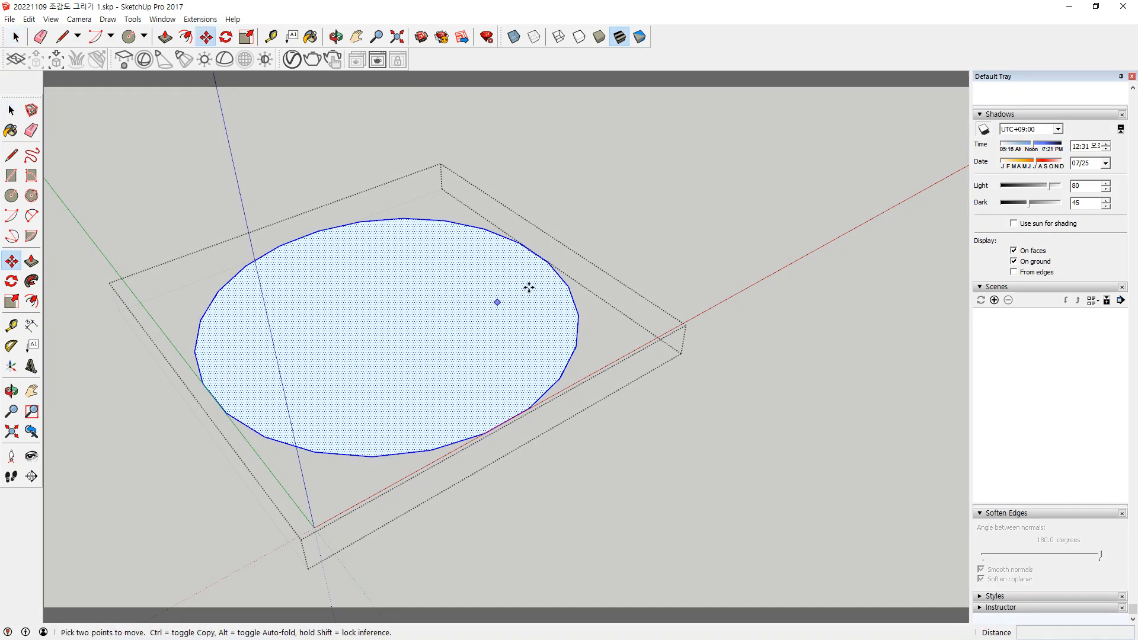
click(388, 320)
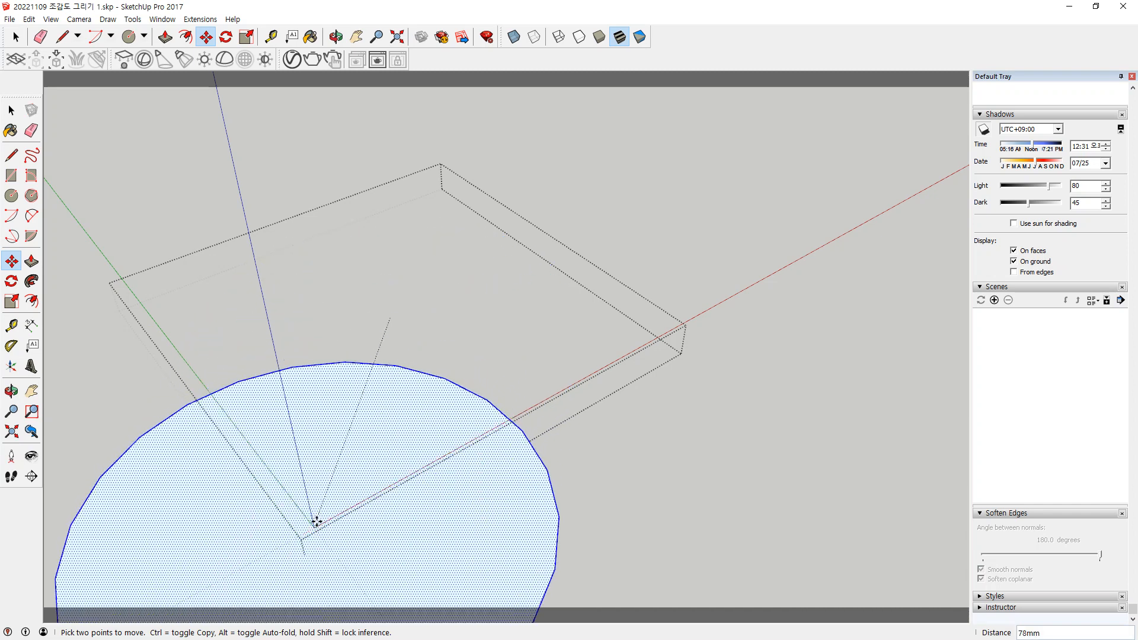
click(315, 527)
scroll(592, 427, down, 5)
scroll(669, 430, up, 2)
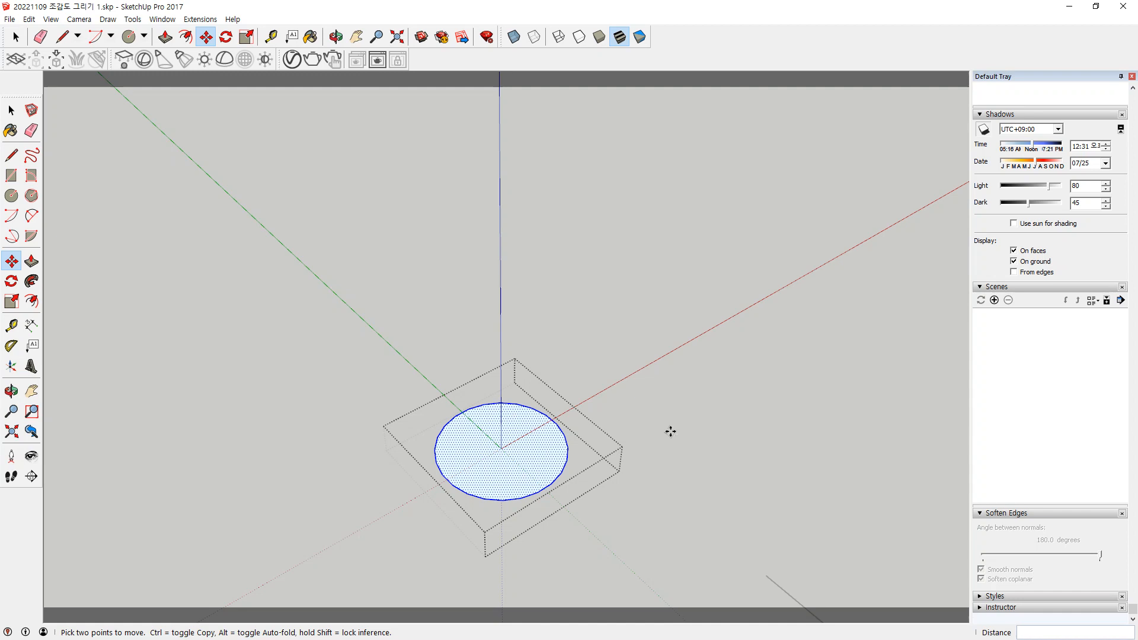
key(ctrl+z)
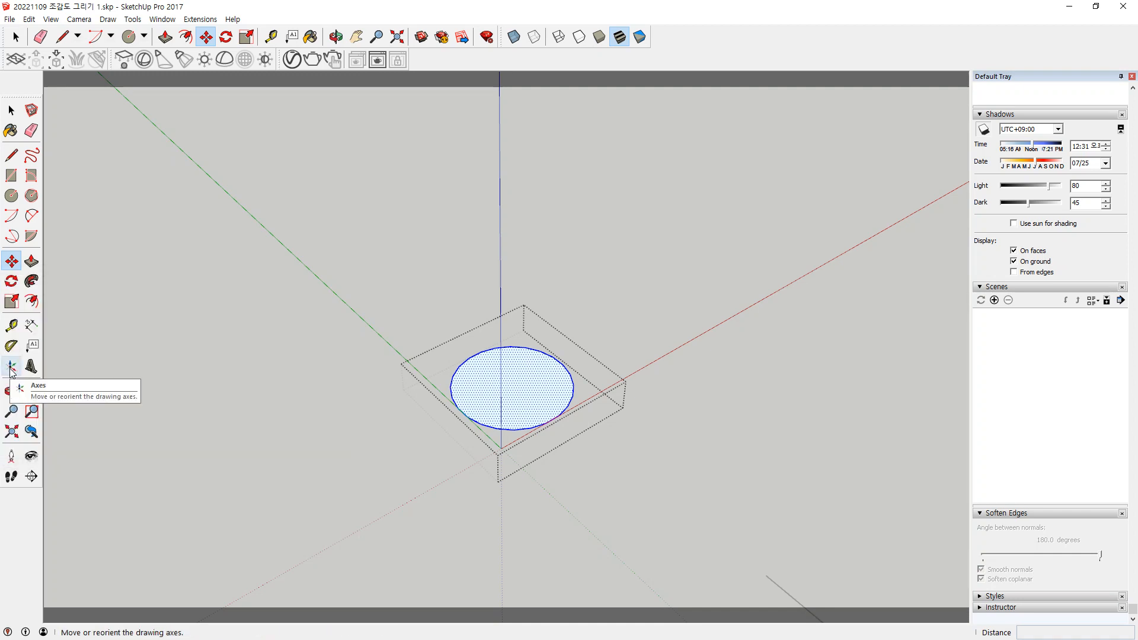
Relocate the group's axes origin to the circle's centre, with the red and green axes parallel to the existing ones
click(11, 370)
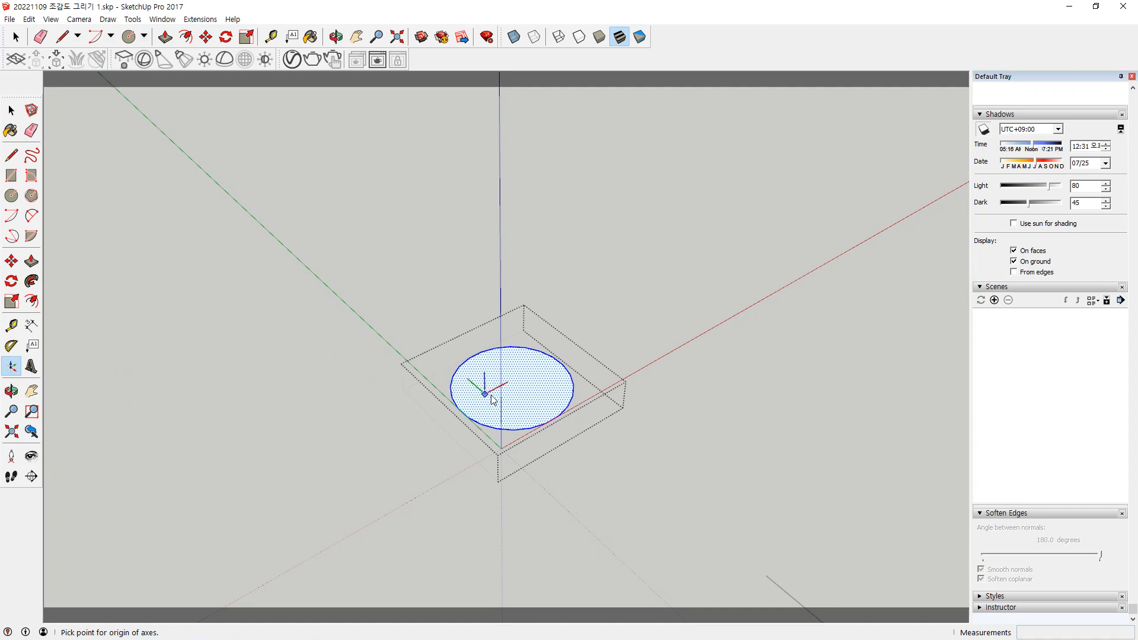
mouse_move(539, 382)
middle_down()
mouse_move(505, 376)
mouse_move(536, 380)
middle_up()
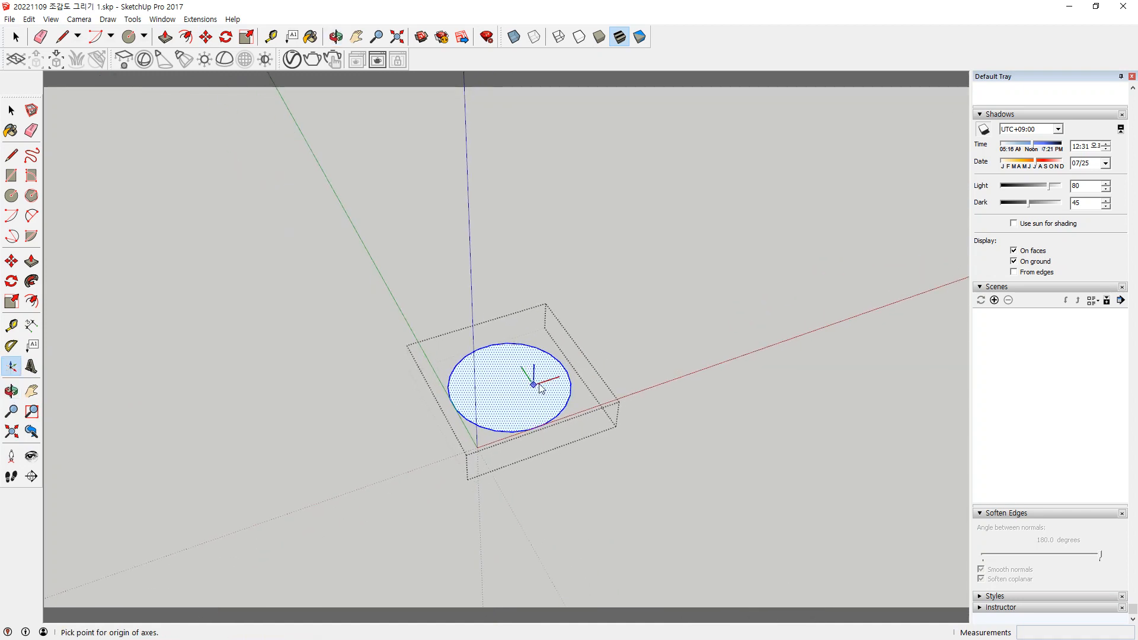
click(509, 386)
click(628, 349)
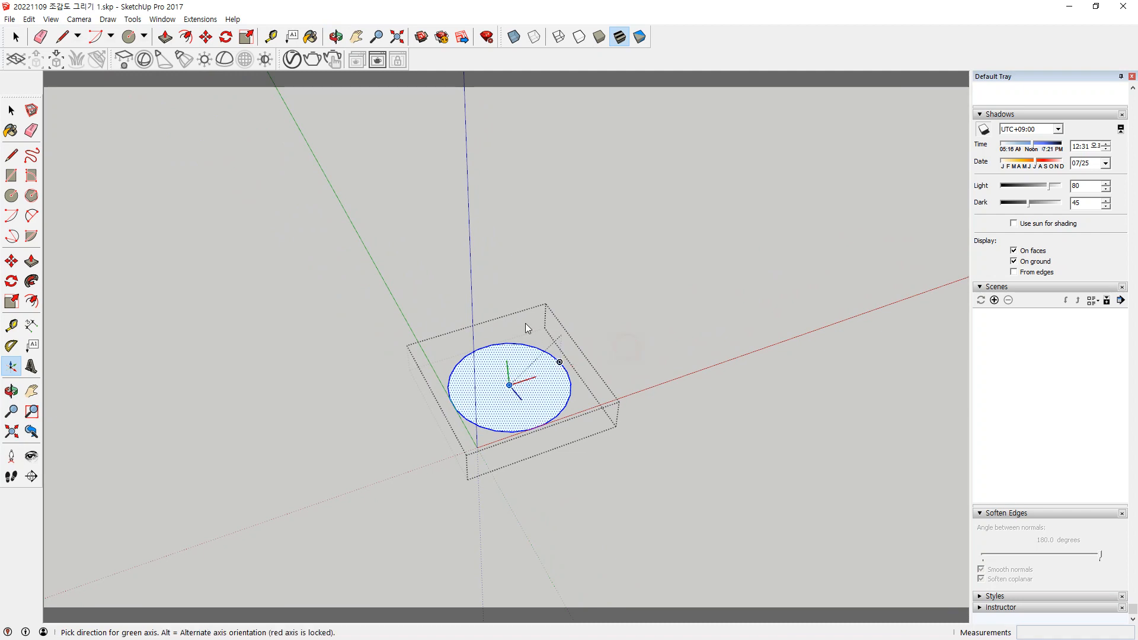
click(441, 292)
key(m)
scroll(524, 392, up, 1)
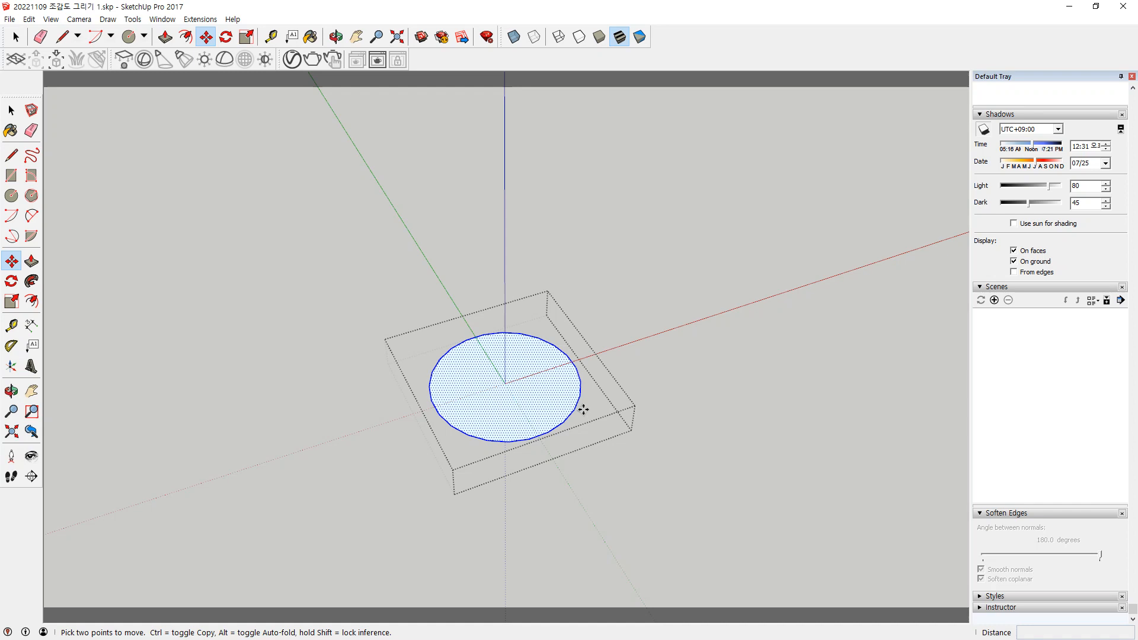
Leave the circle group and reopen it to check where its axes origin lies relative to the circle
click(14, 111)
click(267, 291)
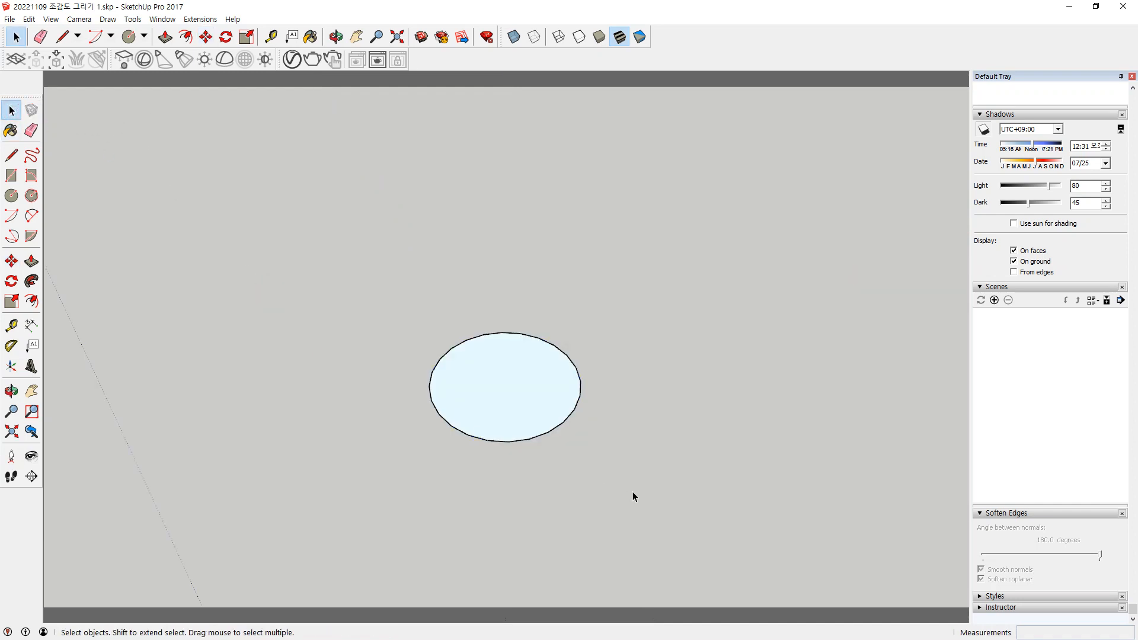
double_click(516, 360)
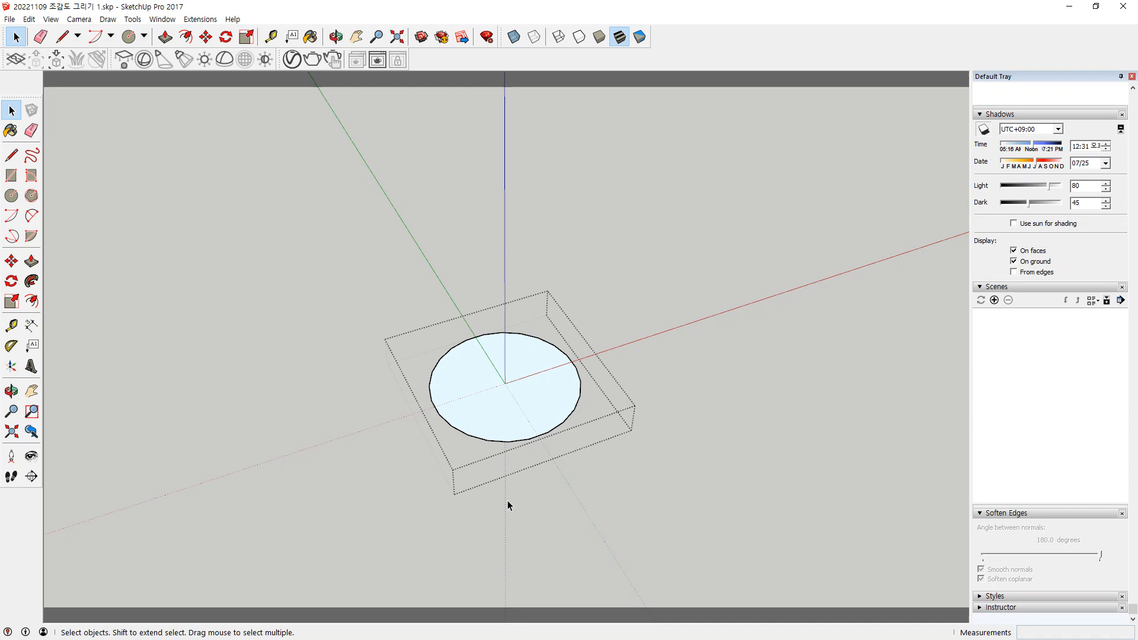
scroll(581, 398, down, 6)
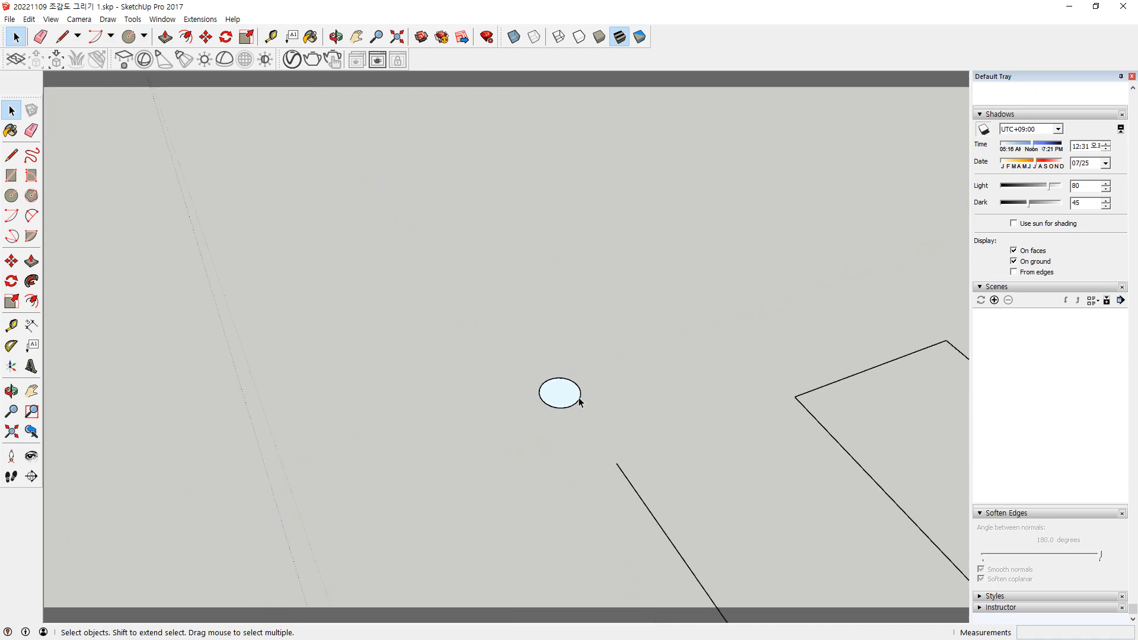
Copy the circle group along the welded zigzag path with PathCopy at a spacing of 300 mm
click(615, 450)
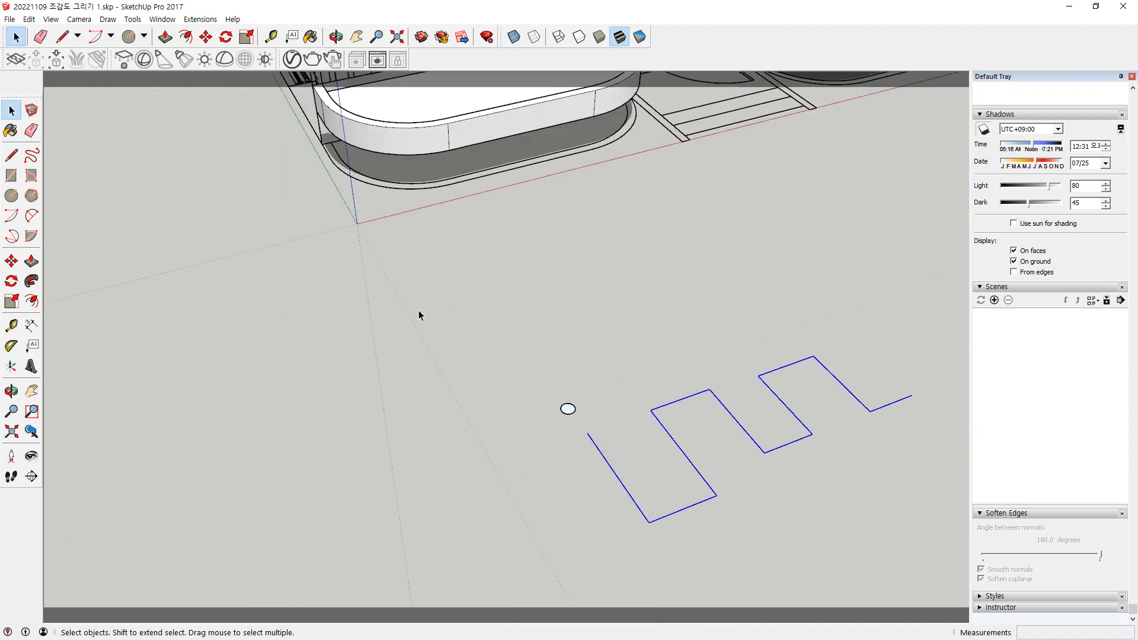
click(201, 19)
click(208, 34)
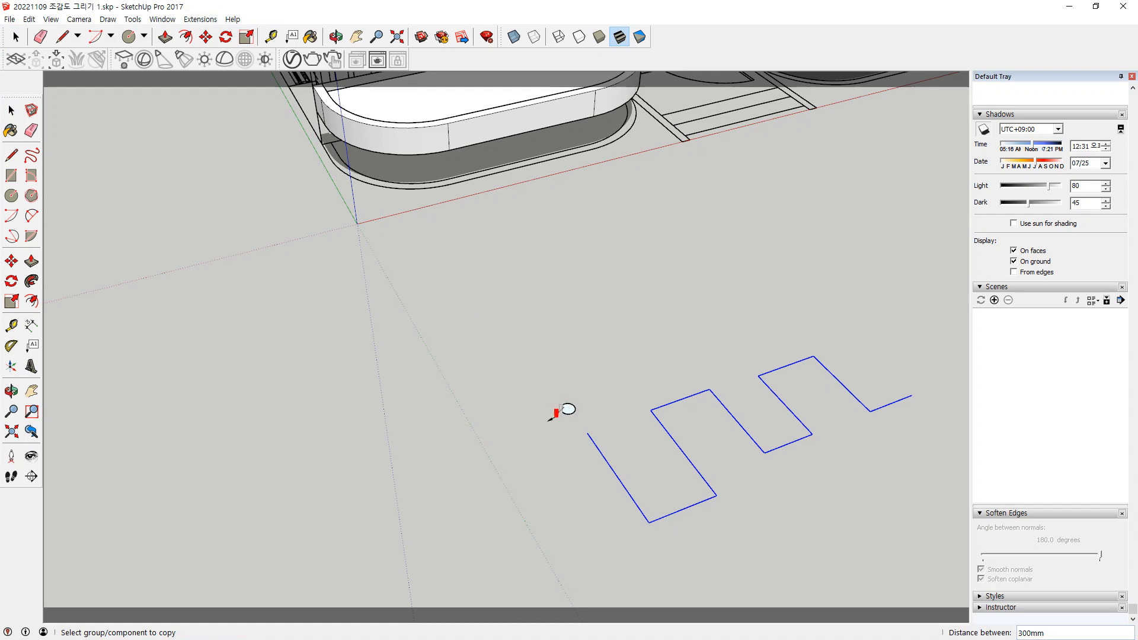
click(567, 409)
scroll(664, 427, up, 2)
mouse_move(660, 425)
middle_down()
mouse_move(399, 415)
mouse_move(424, 408)
middle_up()
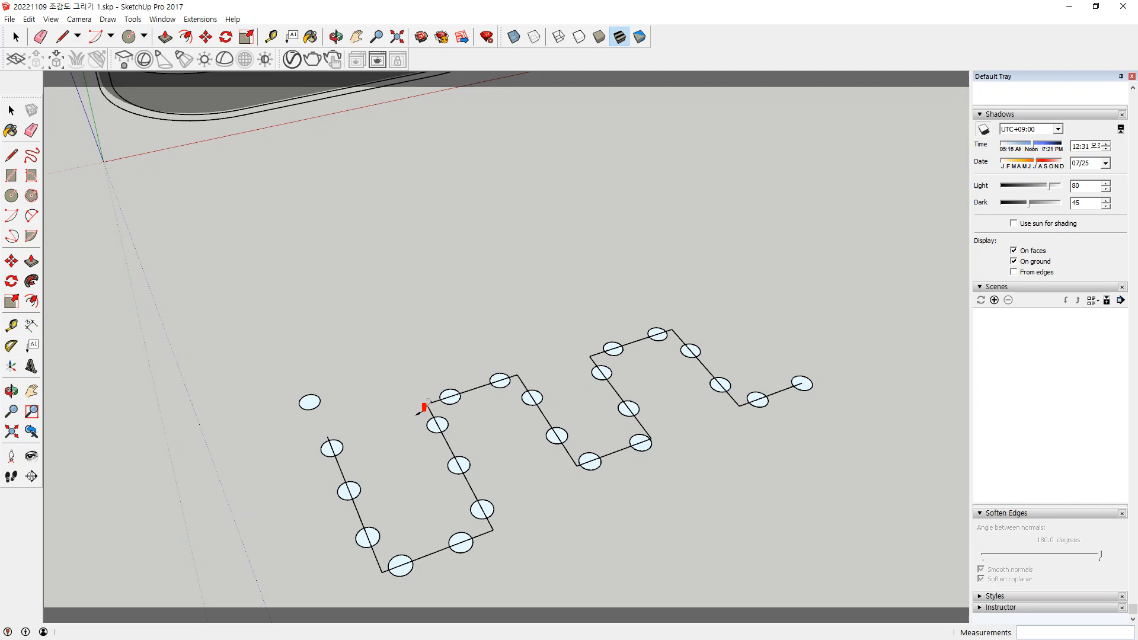
scroll(358, 292, down, 3)
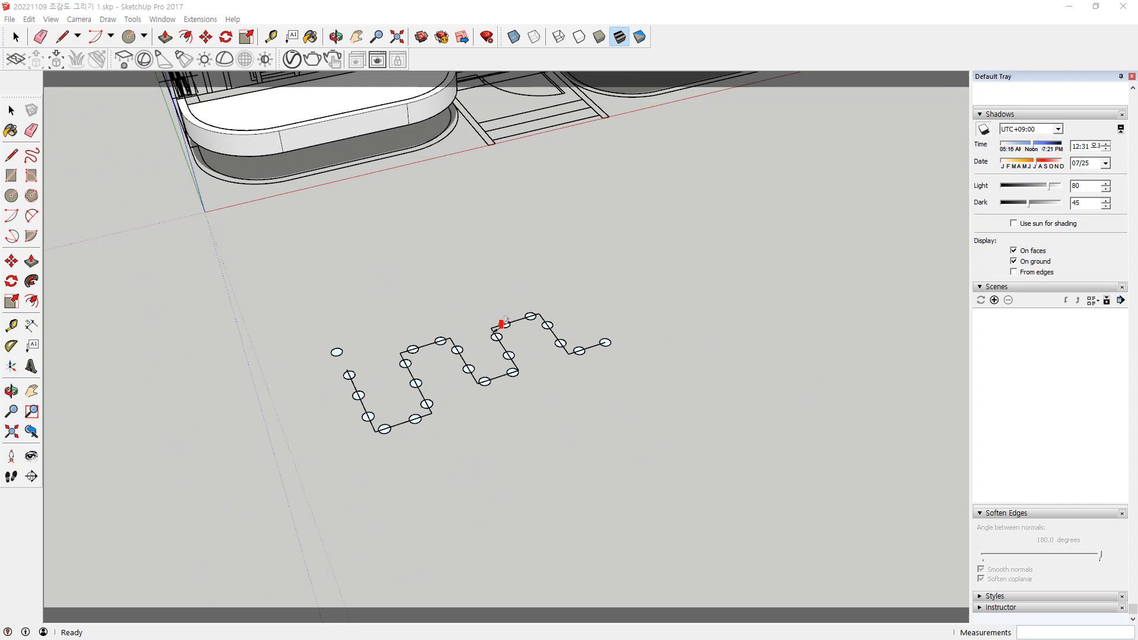
Delete the zigzag path together with the circle group and all its copies
click(11, 110)
drag(289, 273, 714, 502)
key(Delete)
mouse_move(338, 188)
middle_down()
mouse_move(368, 325)
mouse_move(368, 491)
mouse_move(330, 440)
mouse_move(345, 332)
middle_up()
scroll(344, 276, up, 1)
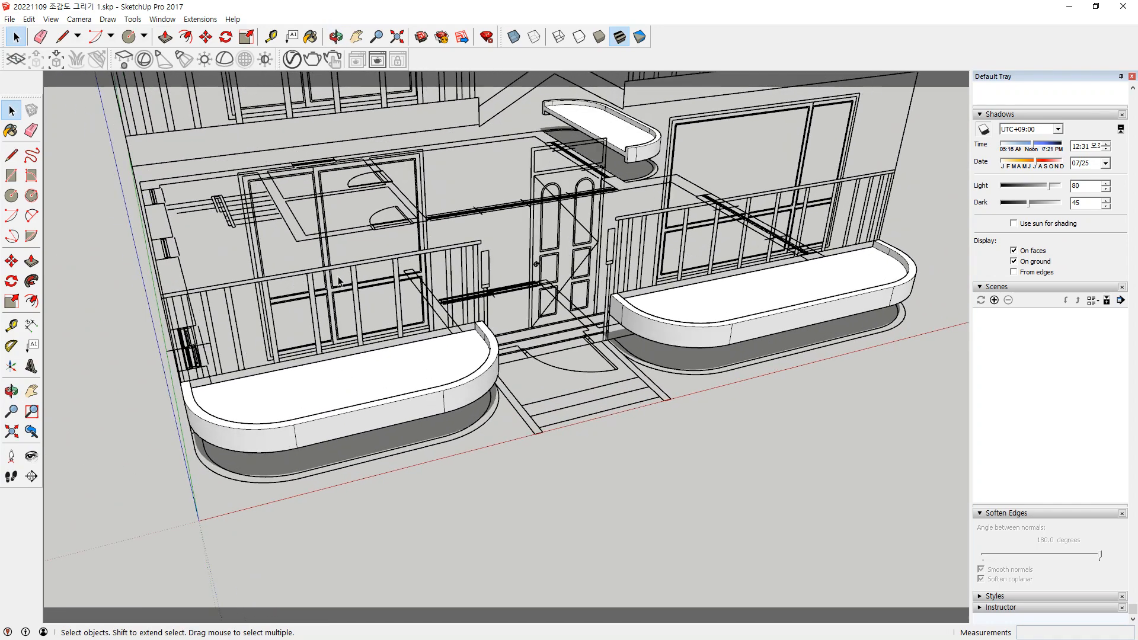
mouse_move(190, 305)
mouse_down()
mouse_move(162, 280)
mouse_move(437, 230)
mouse_move(496, 243)
mouse_move(433, 283)
mouse_move(309, 309)
mouse_move(196, 310)
mouse_up()
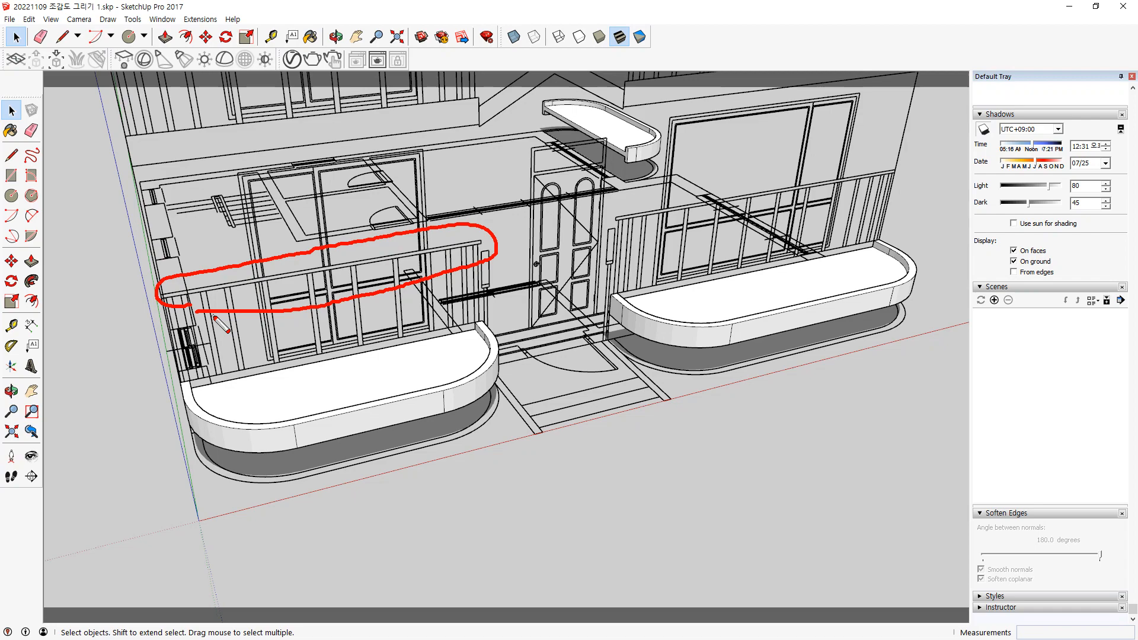
key(Escape)
Open the balcony group at the front of the house, beside the axes origin, for editing
mouse_move(315, 421)
middle_down()
mouse_move(389, 374)
mouse_move(409, 422)
middle_up()
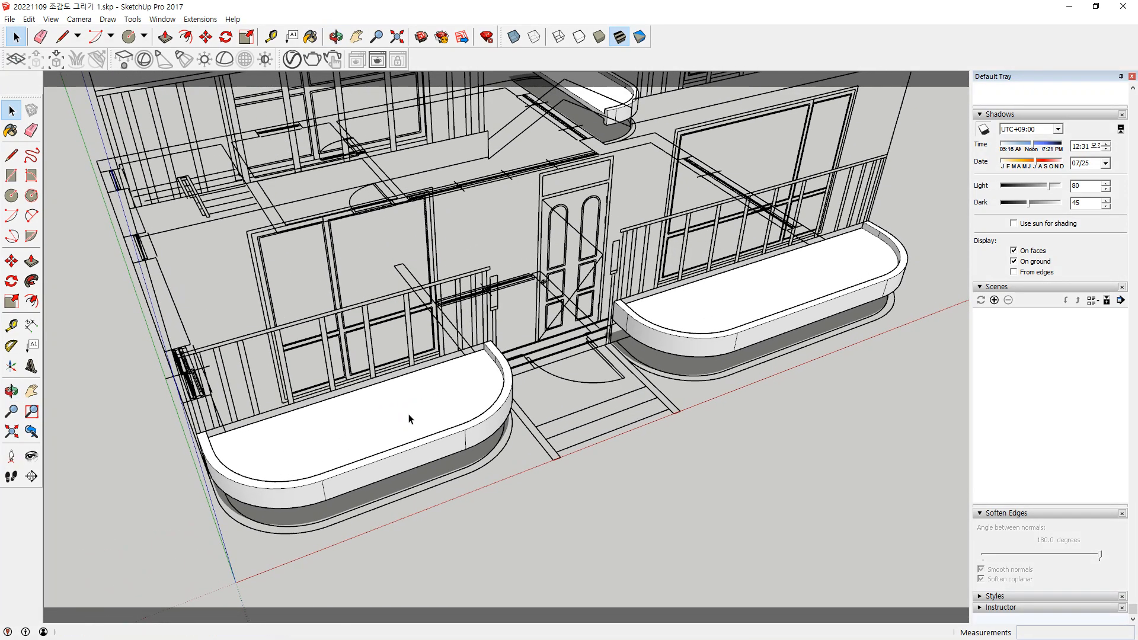
scroll(447, 485, up, 4)
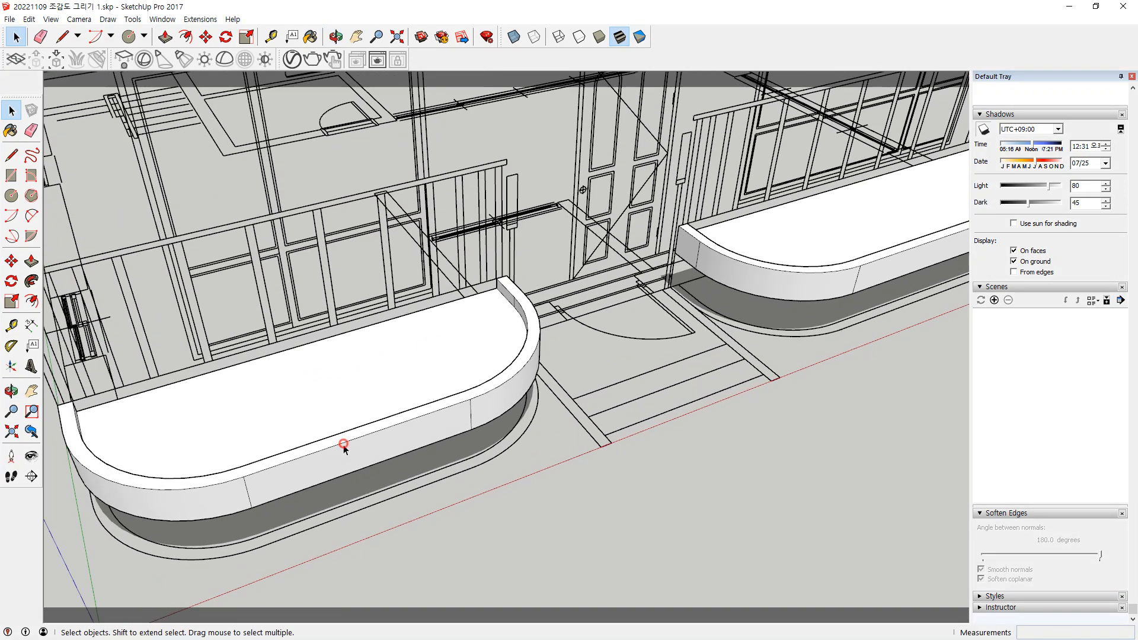
click(344, 445)
middle_drag(325, 521, 329, 515)
double_click(318, 457)
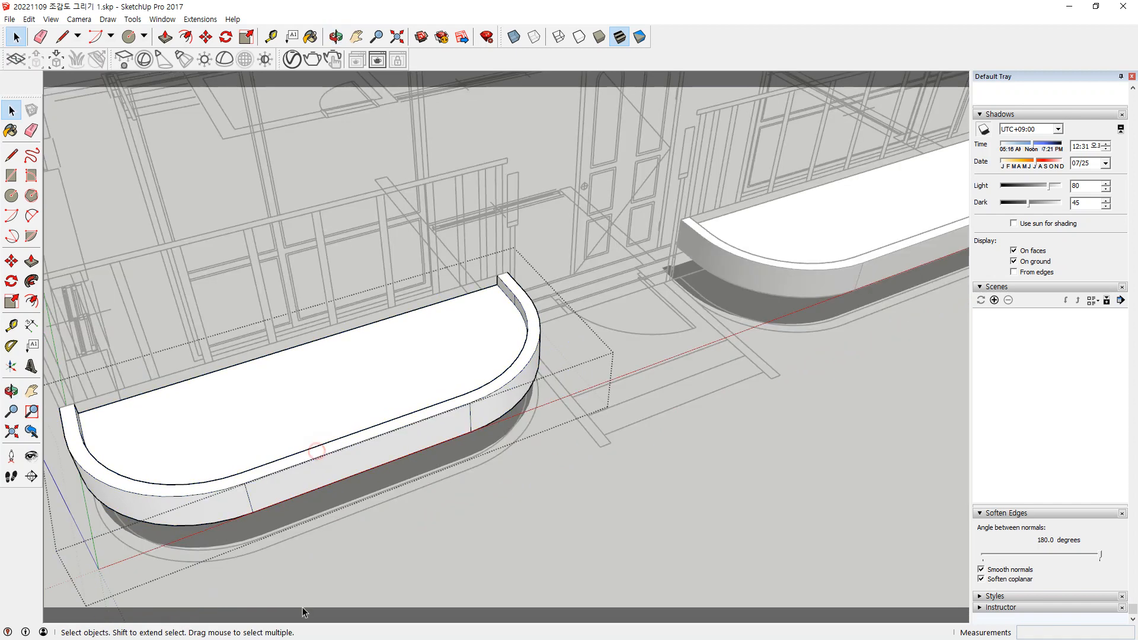
Copy the top face of the curved parapet straight up to the underside of the handrail in the elevation linework
middle_drag(313, 437, 218, 472)
double_click(218, 472)
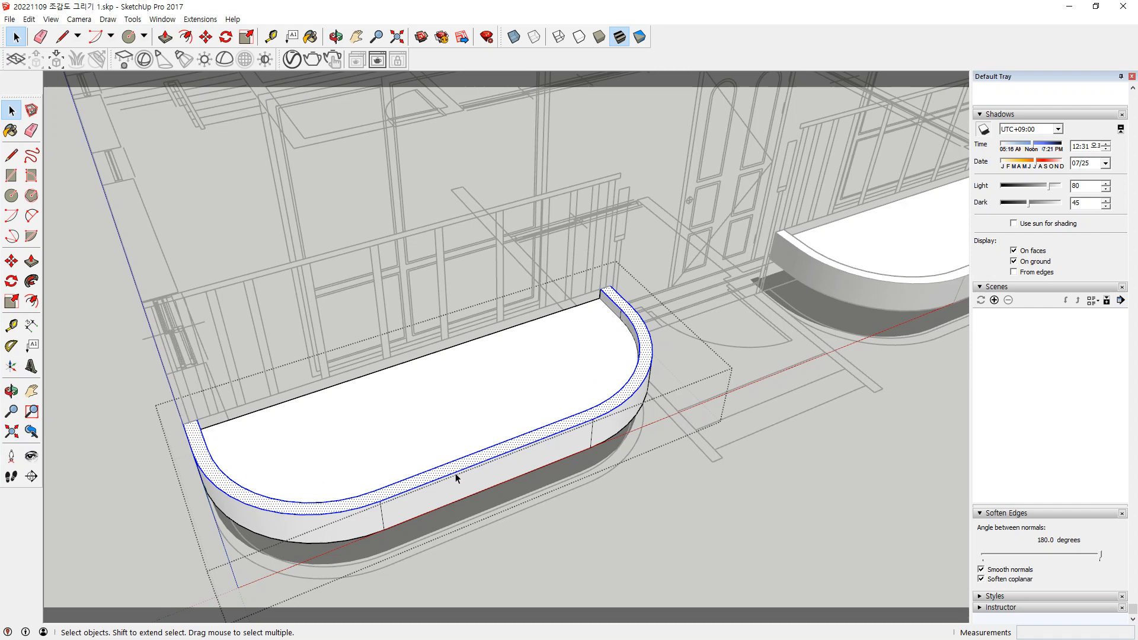
key(m)
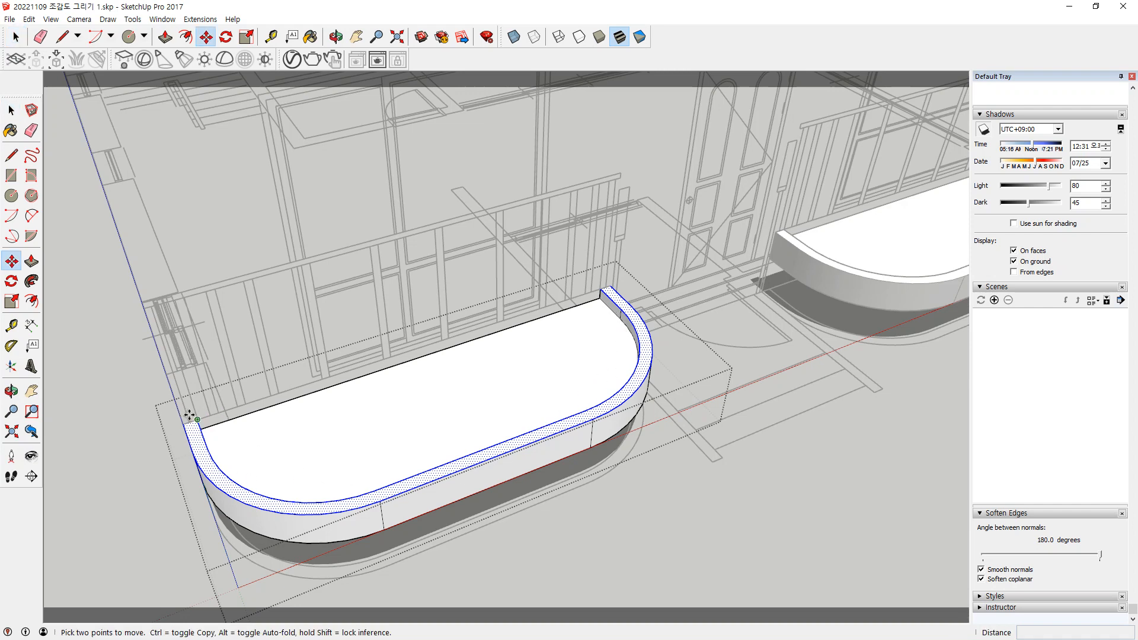
click(182, 423)
key(ctrl)
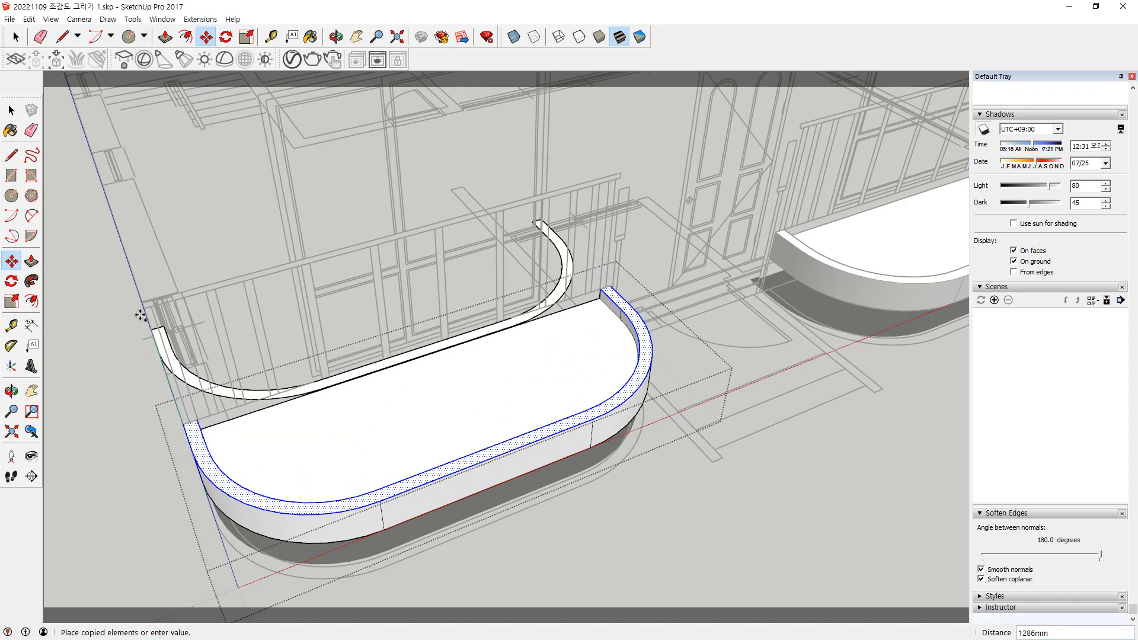
scroll(155, 332, up, 2)
middle_drag(155, 320, 172, 386)
click(173, 379)
Push/Pull the copied curved face up to the top line of the elevation's handrail, and leave the balcony group
scroll(181, 379, up, 5)
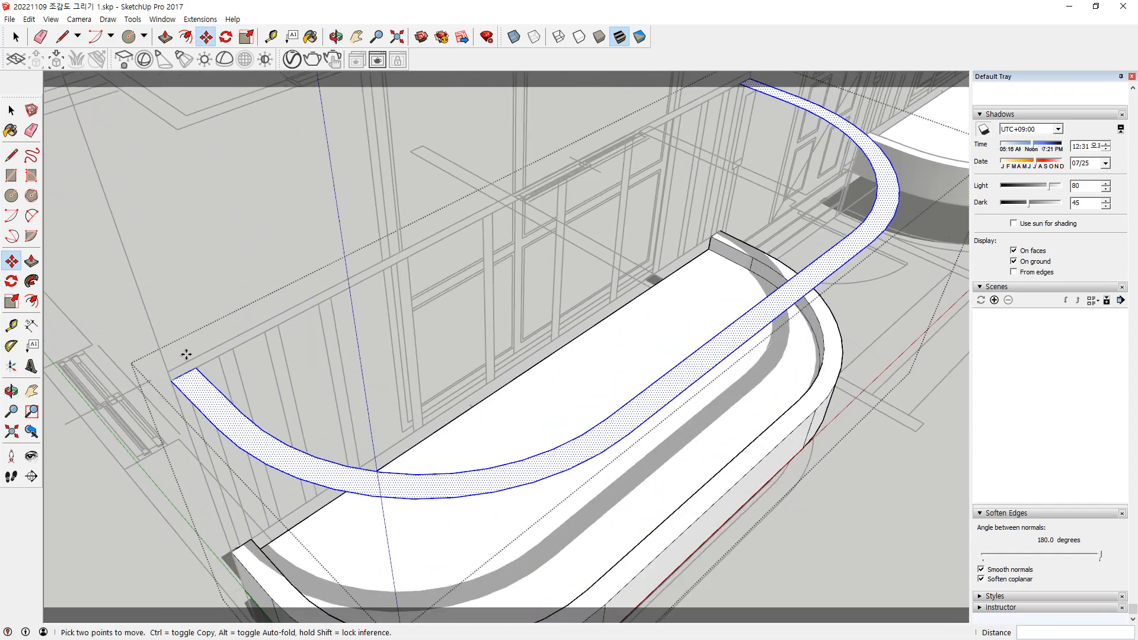
key(p)
drag(195, 391, 247, 334)
key(space)
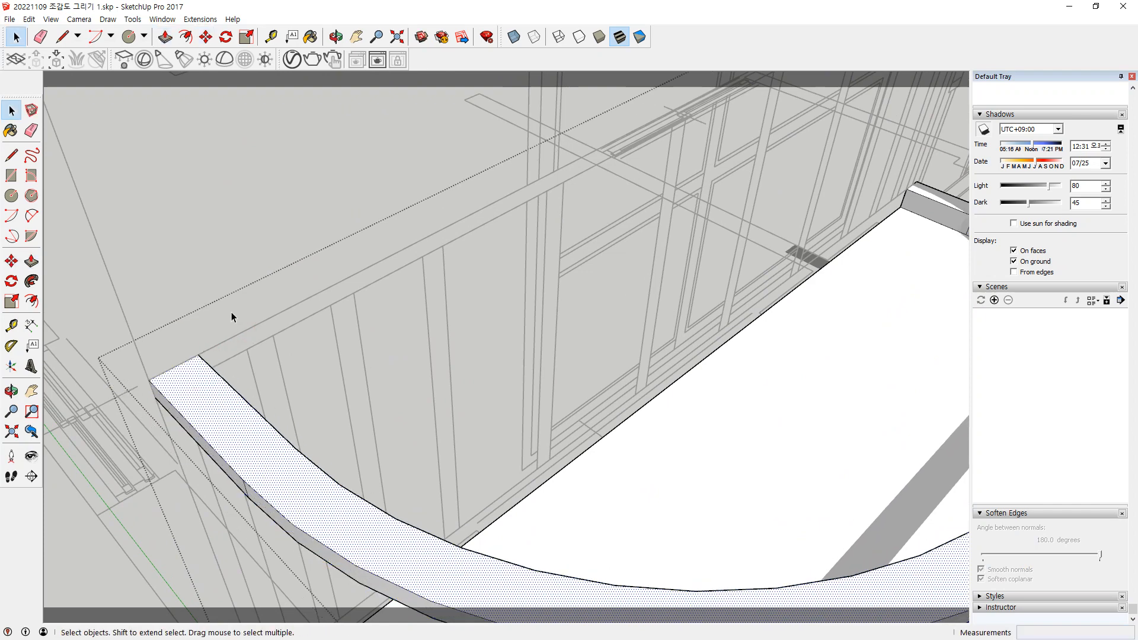
scroll(222, 280, down, 3)
middle_drag(221, 280, 422, 429)
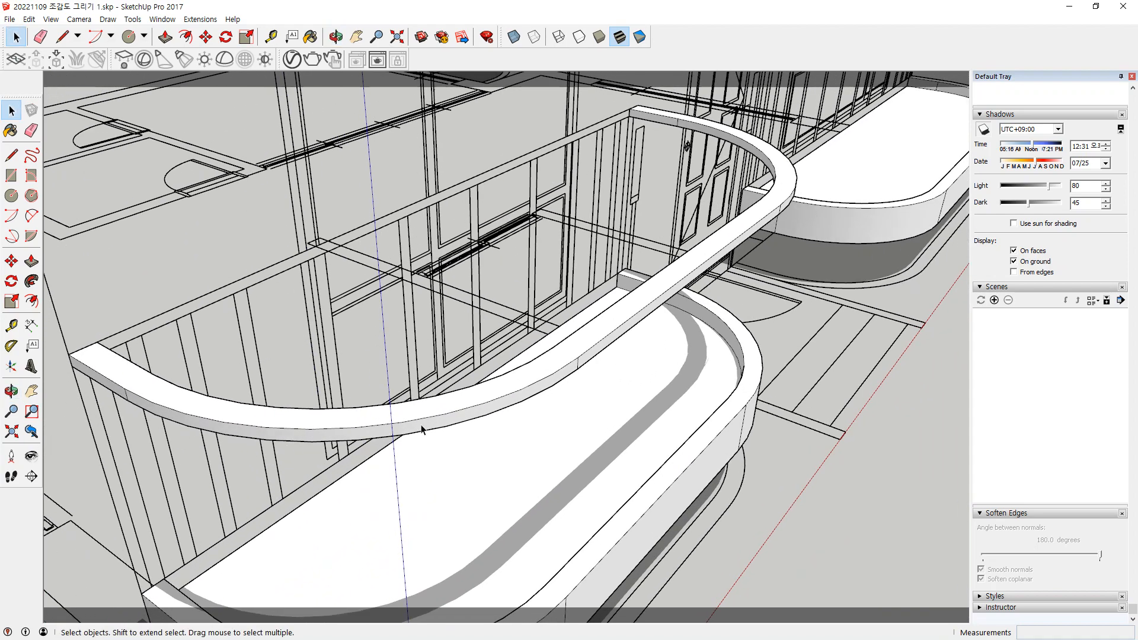
In the other front balcony's group, copy the curved parapet's top face 1055 mm straight up to the elevation's handrail
scroll(425, 407, down, 5)
scroll(424, 407, up, 3)
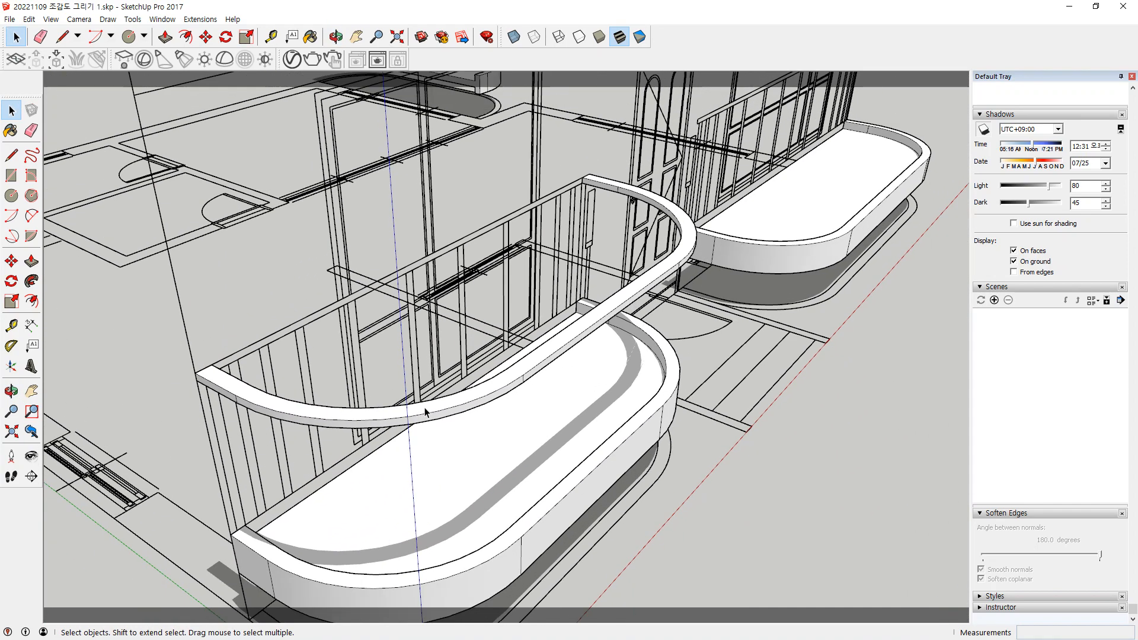
middle_drag(693, 268, 240, 355)
scroll(420, 407, up, 3)
scroll(447, 399, up, 2)
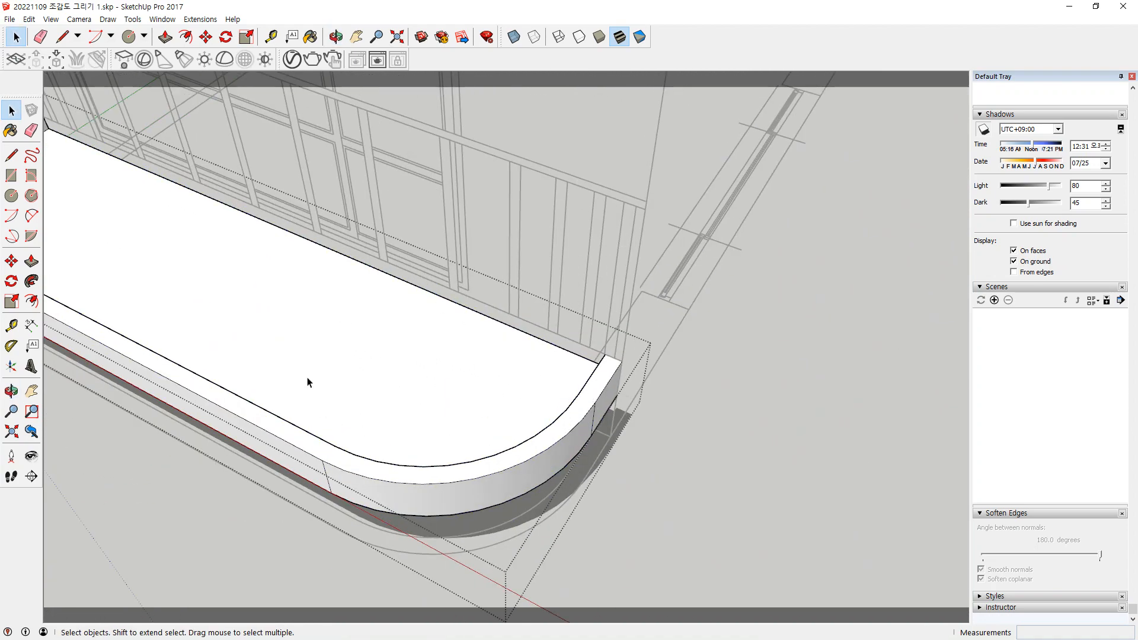
double_click(521, 452)
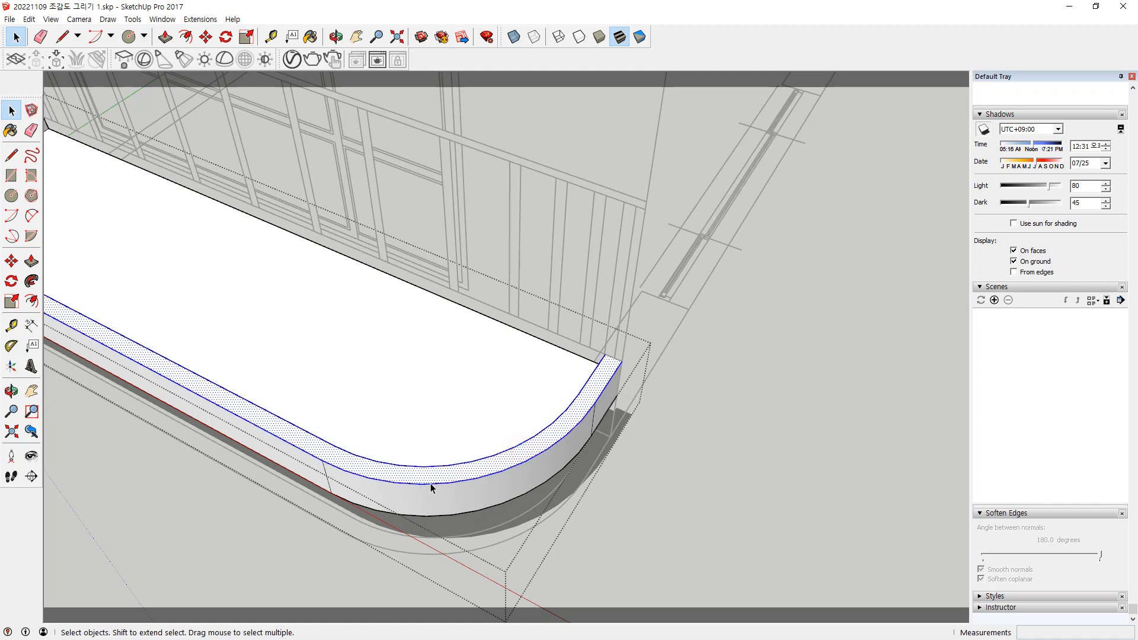
middle_drag(516, 381, 609, 503)
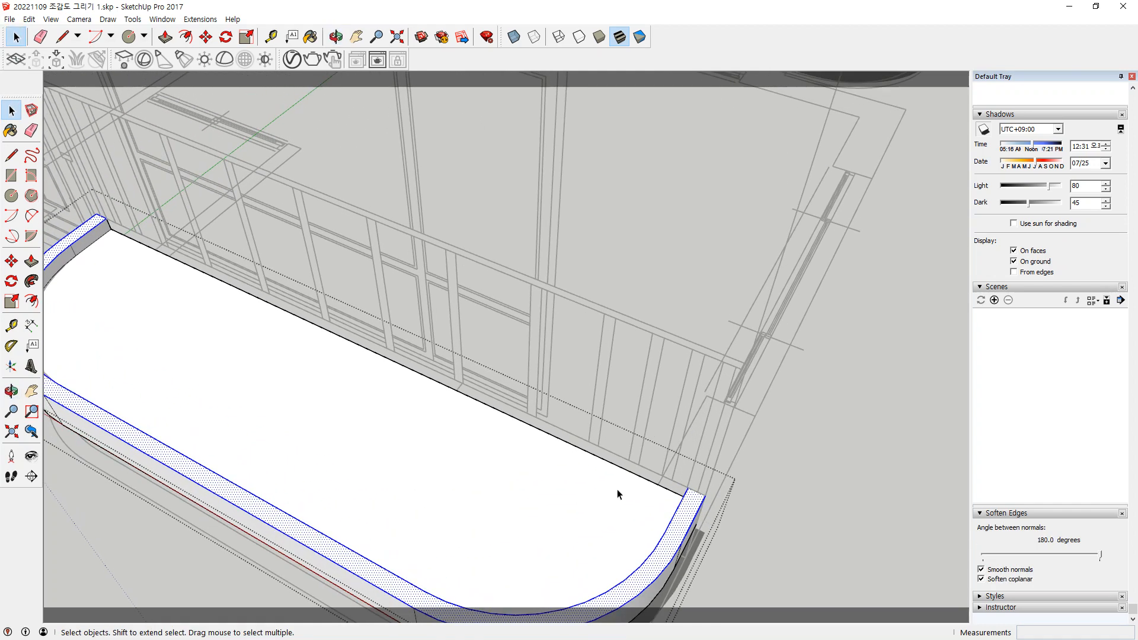
key(m)
click(705, 496)
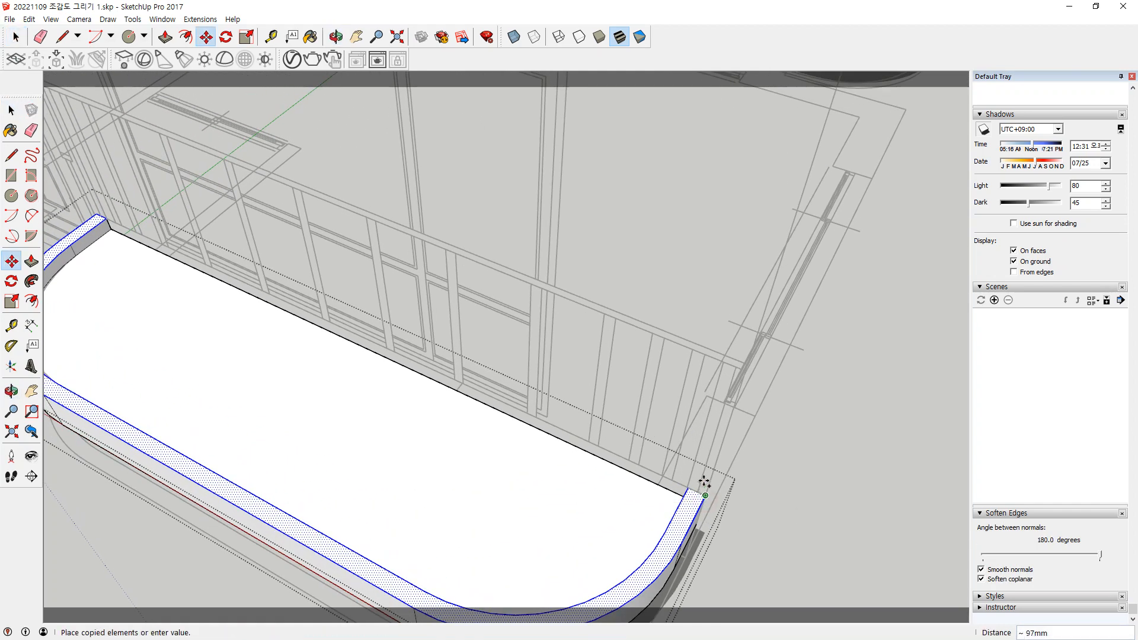
middle_drag(727, 389, 691, 368)
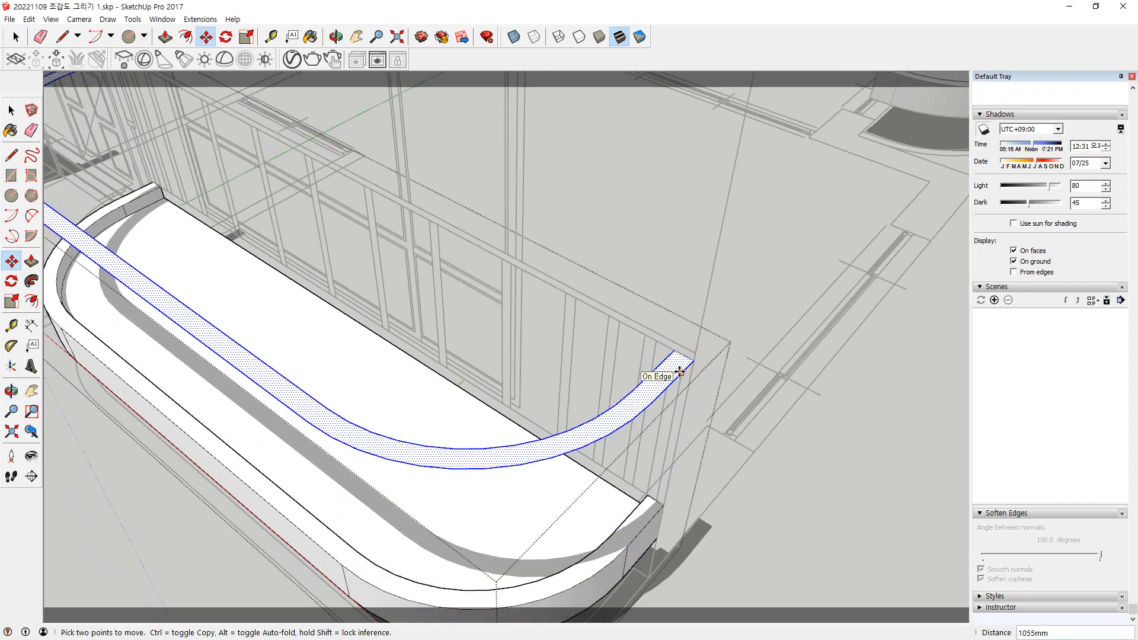
click(670, 374)
Push/Pull the second balcony's copied face up 45 mm to form the handrail, and leave the group
key(p)
click(676, 371)
key(Escape)
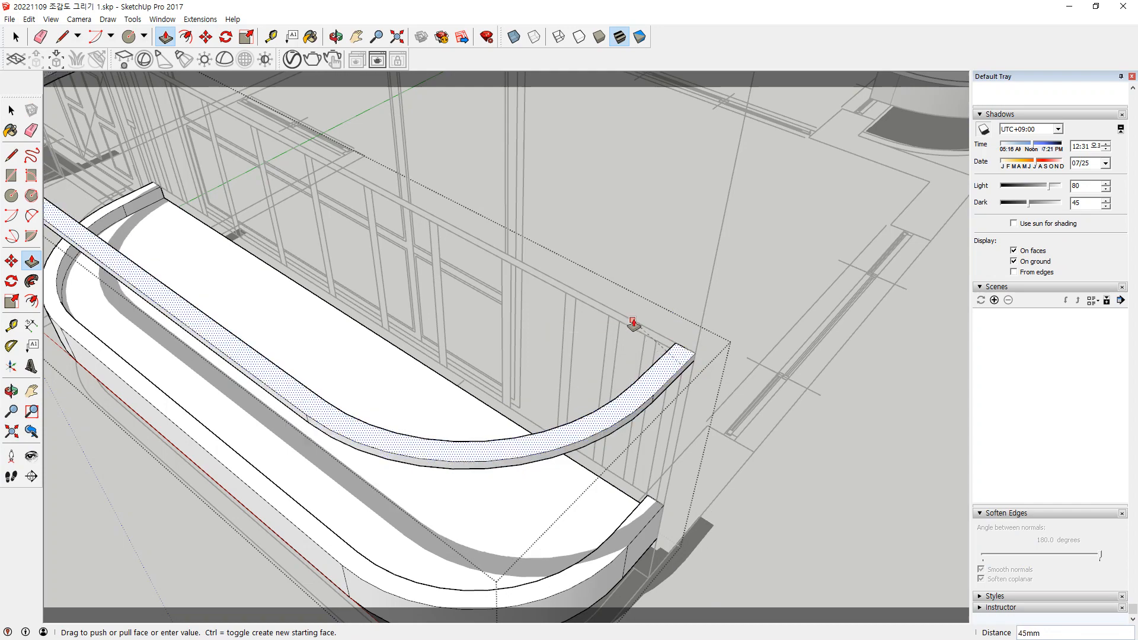
key(space)
click(810, 495)
scroll(616, 417, down, 3)
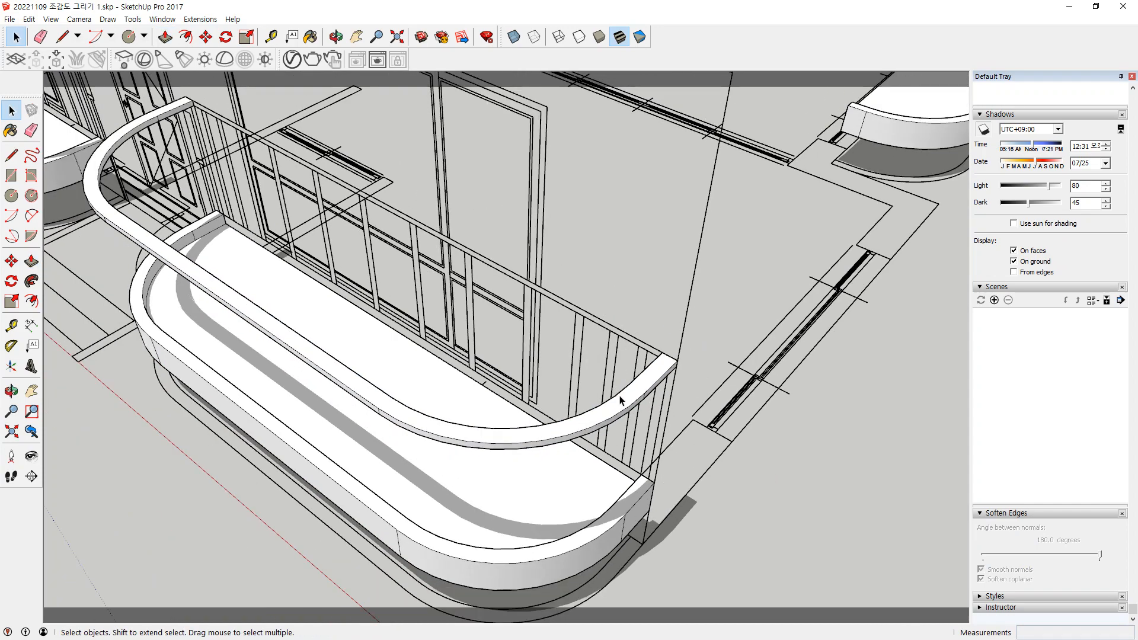
Open the group of the remaining balcony, around the corner on the side of the house, for editing
scroll(735, 332, down, 4)
middle_drag(735, 332, 204, 354)
scroll(577, 399, up, 3)
scroll(203, 354, down, 4)
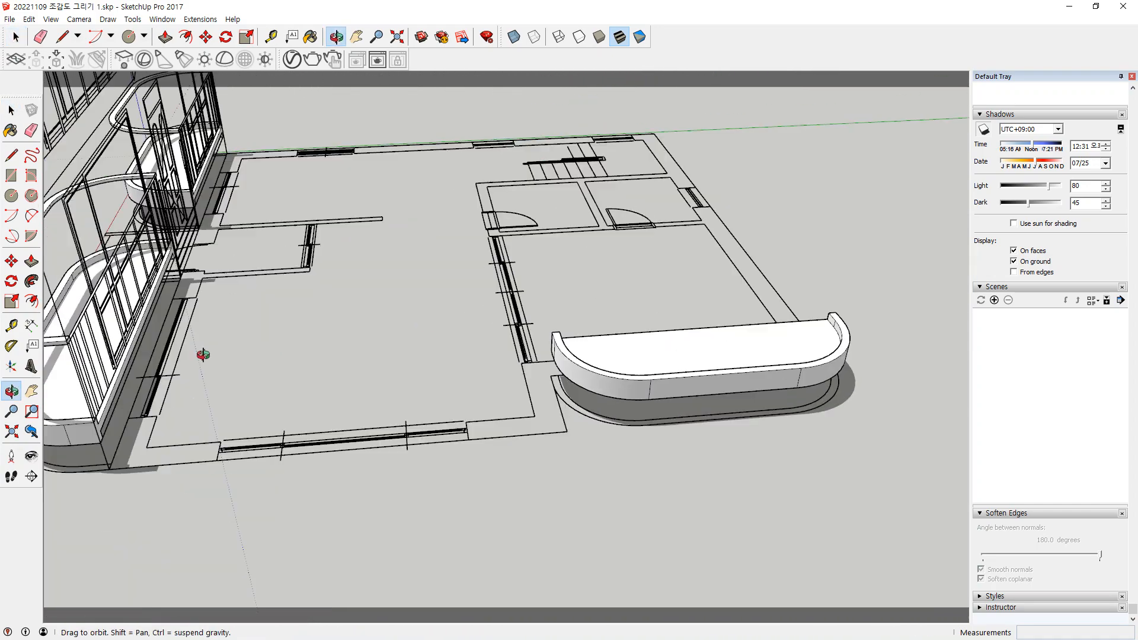
scroll(198, 370, up, 2)
key(space)
scroll(492, 426, up, 3)
scroll(535, 409, up, 3)
Copy the side balcony's parapet top face 1055 mm straight up, level with the front balcony handrail's underside
click(534, 399)
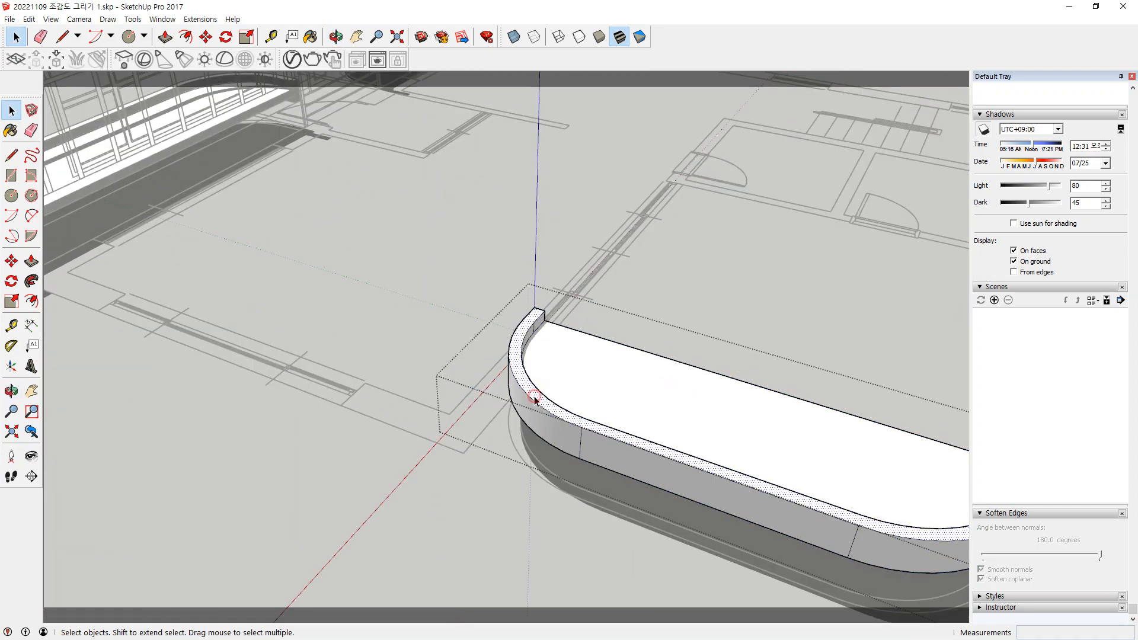
key(m)
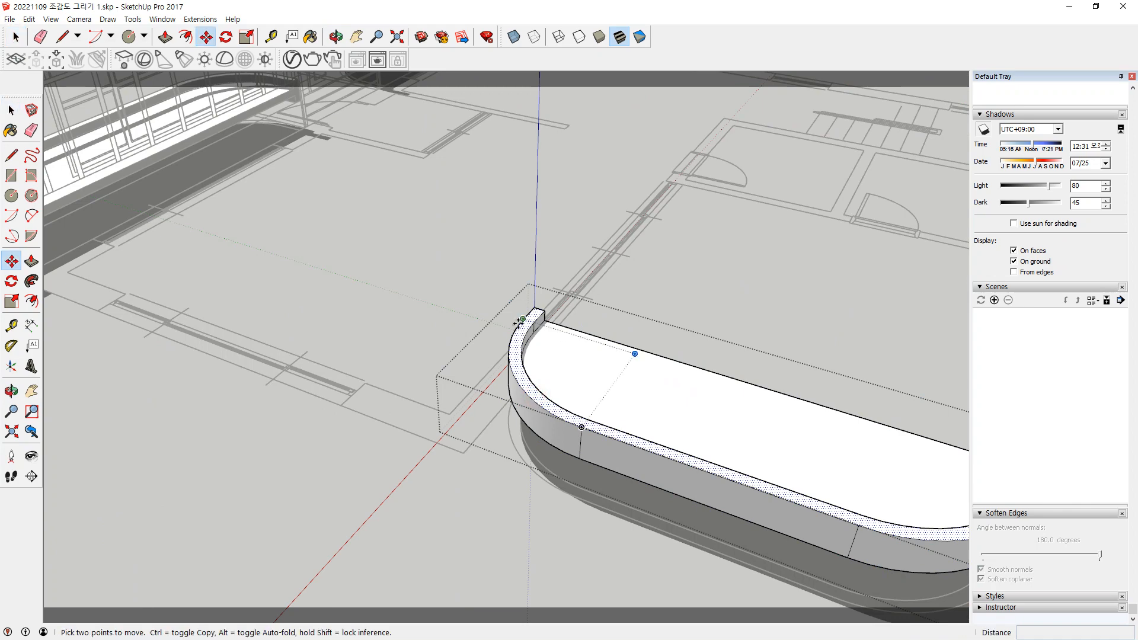
click(511, 345)
key(ctrl)
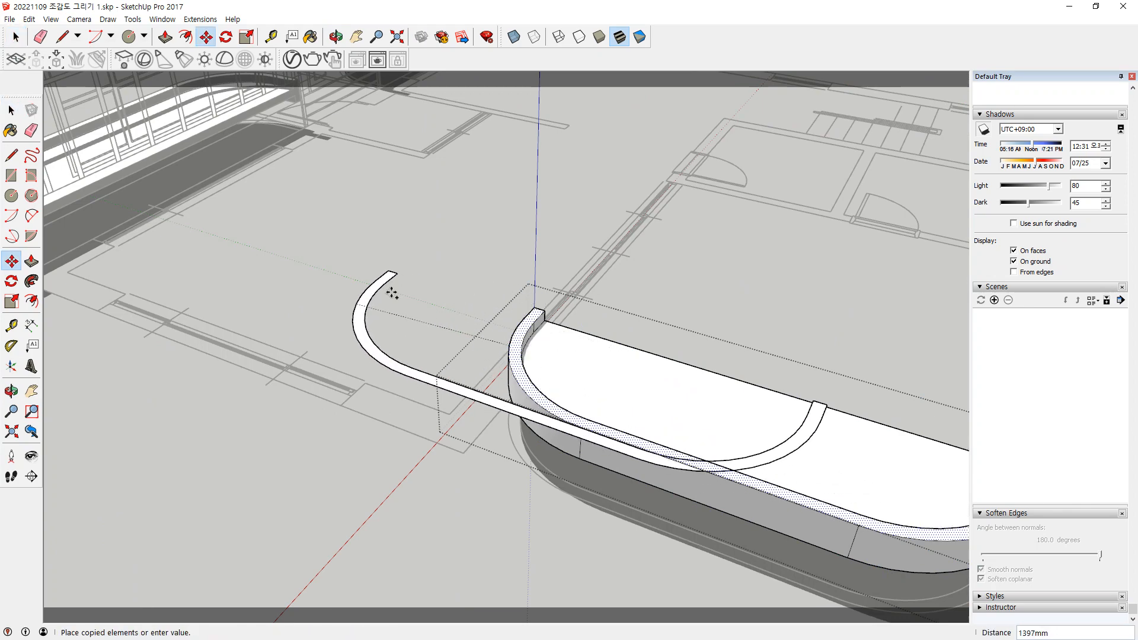
middle_drag(393, 292, 503, 323)
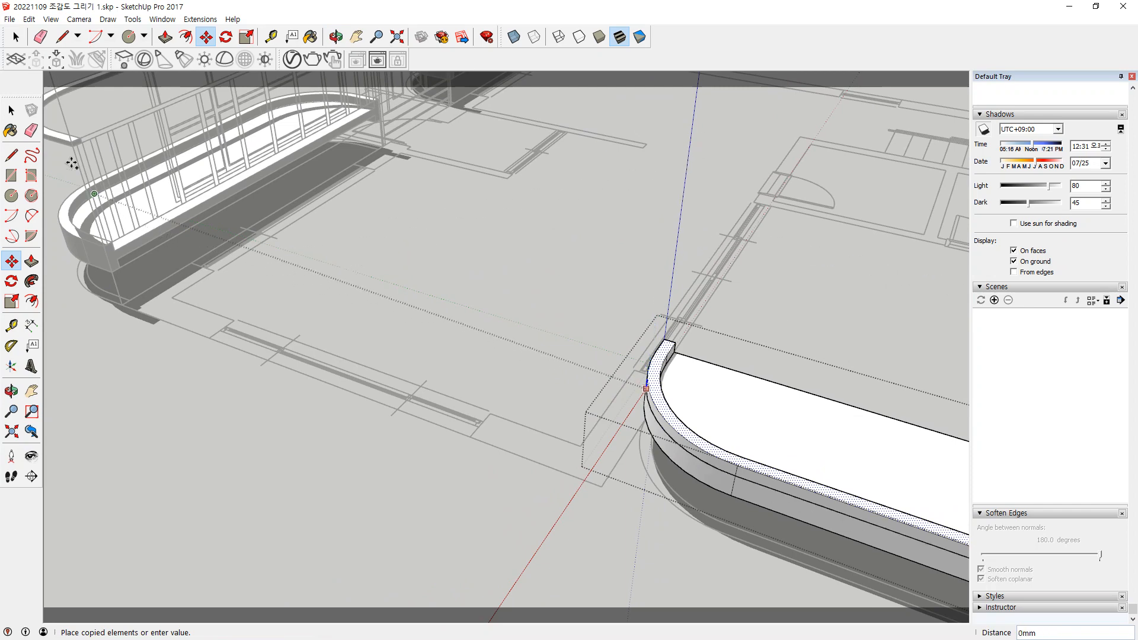
scroll(74, 147, up, 4)
click(76, 148)
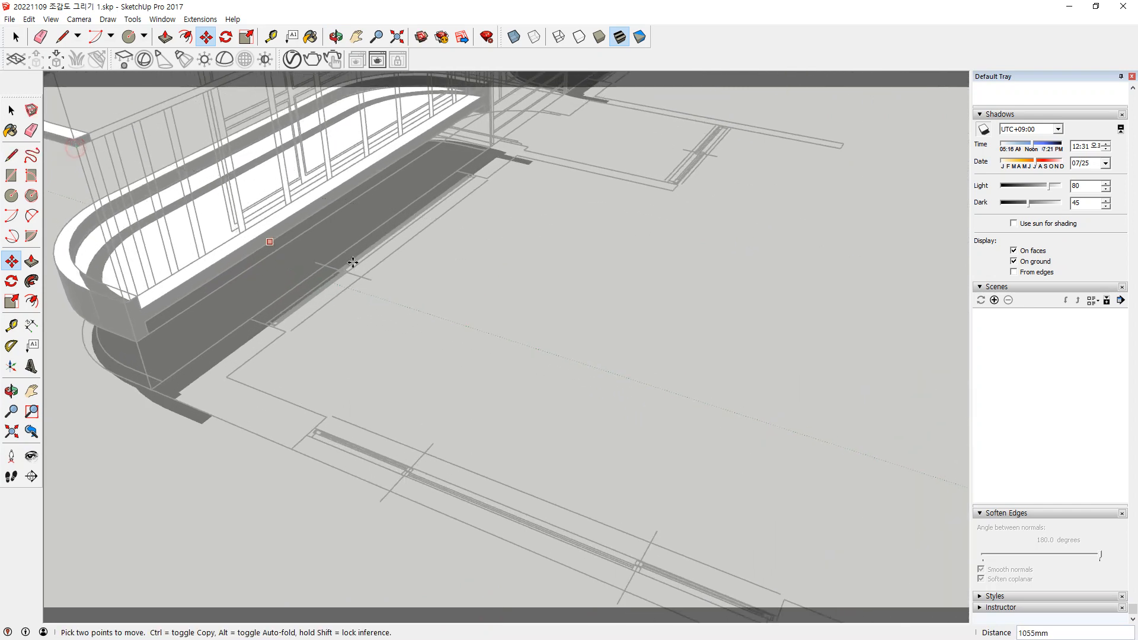
Push/Pull the side balcony's copied face up to the top of the front balcony's handrail, and leave the group
scroll(524, 318, down, 4)
key(p)
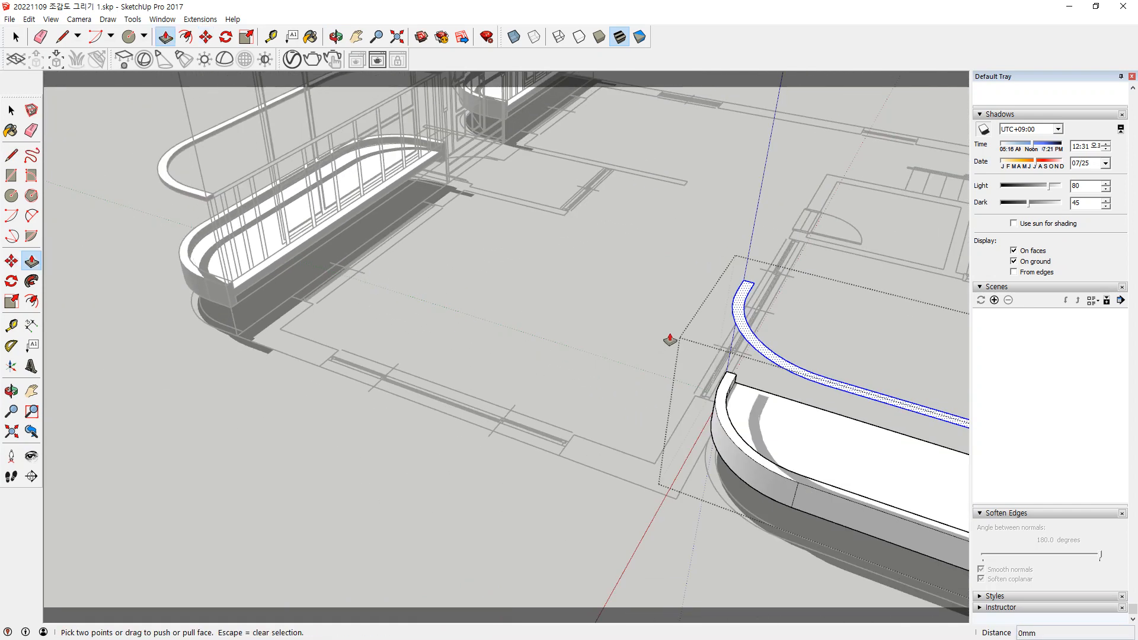
click(736, 324)
scroll(217, 202, up, 3)
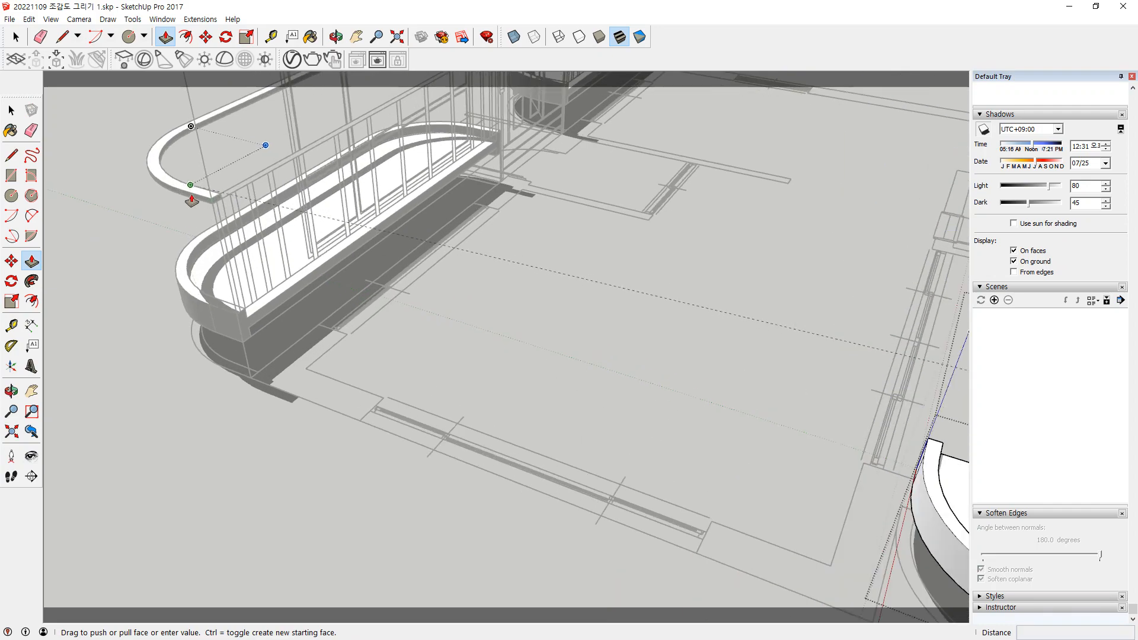
middle_drag(455, 350, 424, 389)
scroll(335, 429, up, 1)
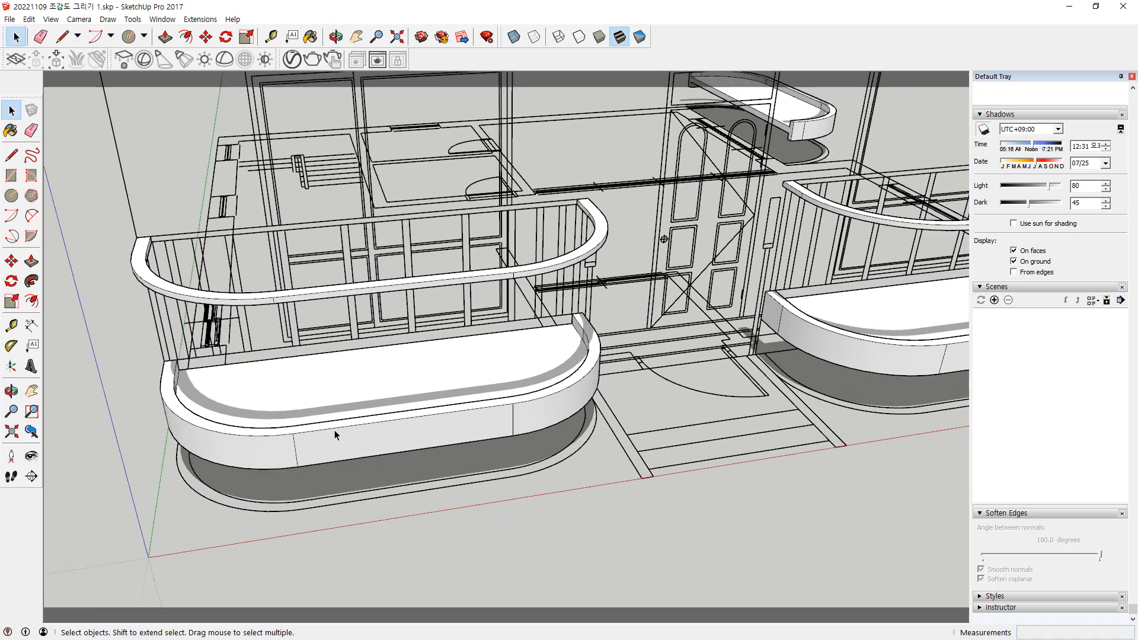
scroll(335, 430, up, 1)
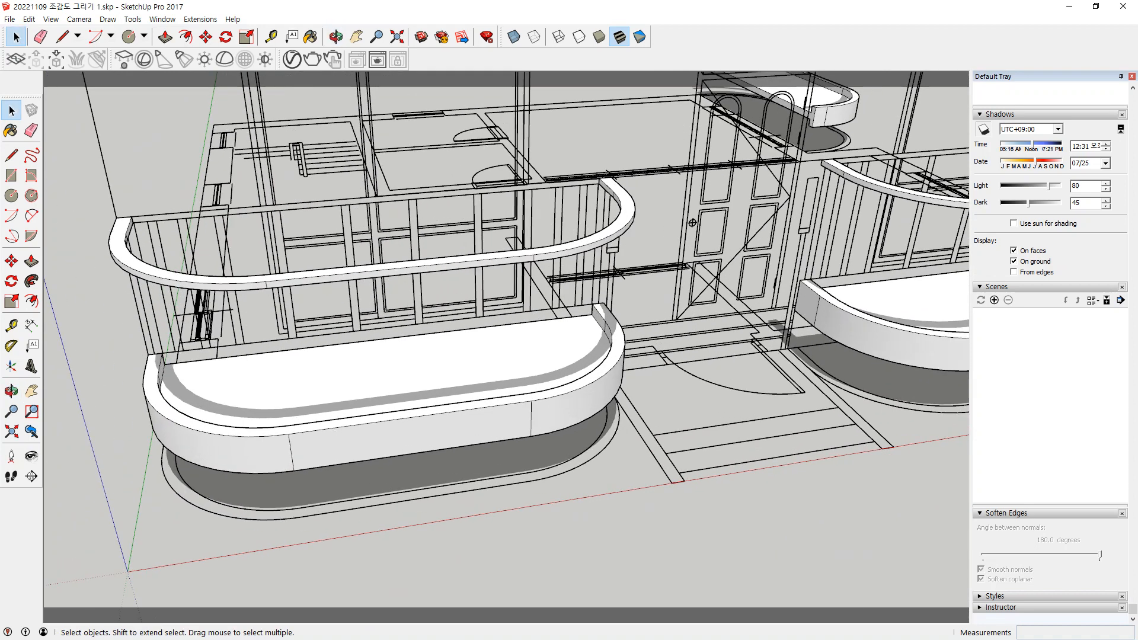
middle_drag(355, 451, 364, 374)
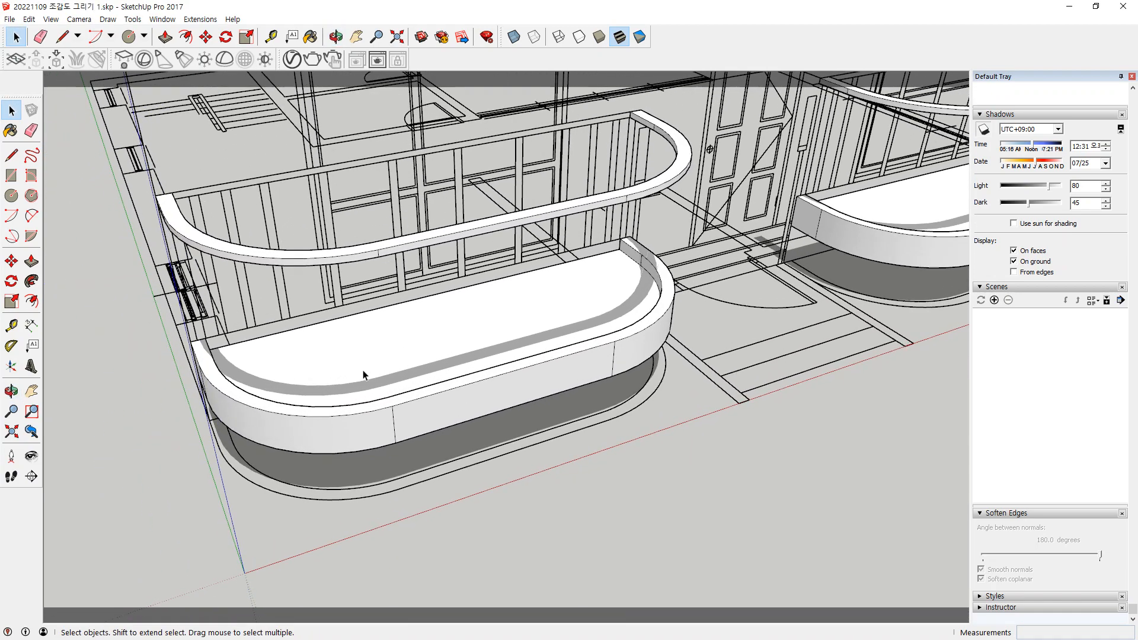
middle_drag(280, 375, 229, 404)
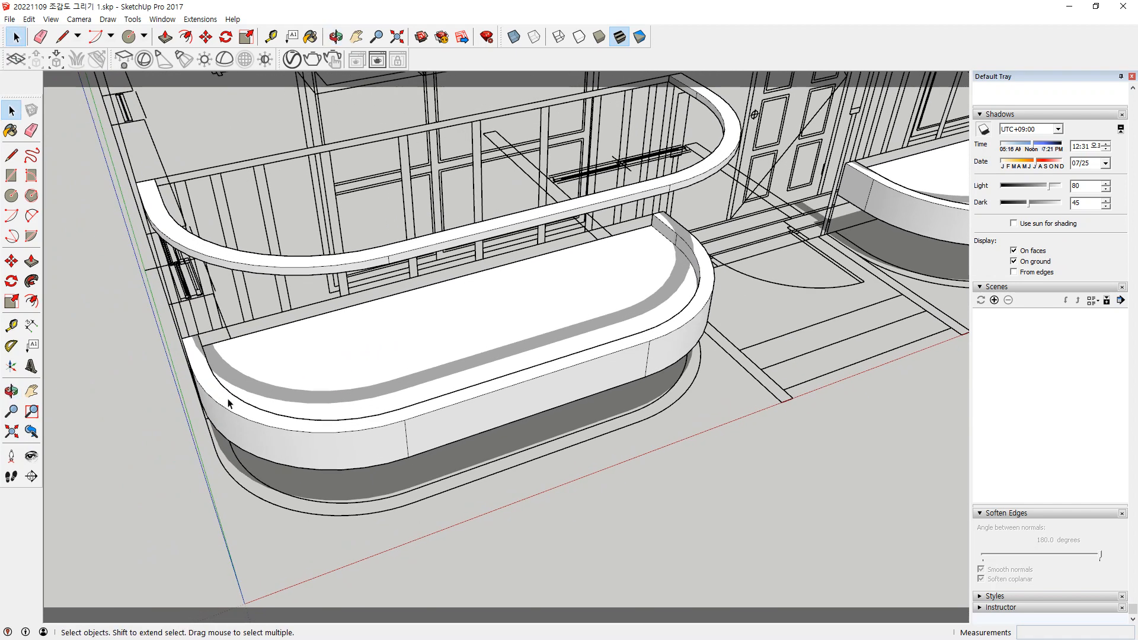
click(229, 403)
scroll(261, 414, up, 5)
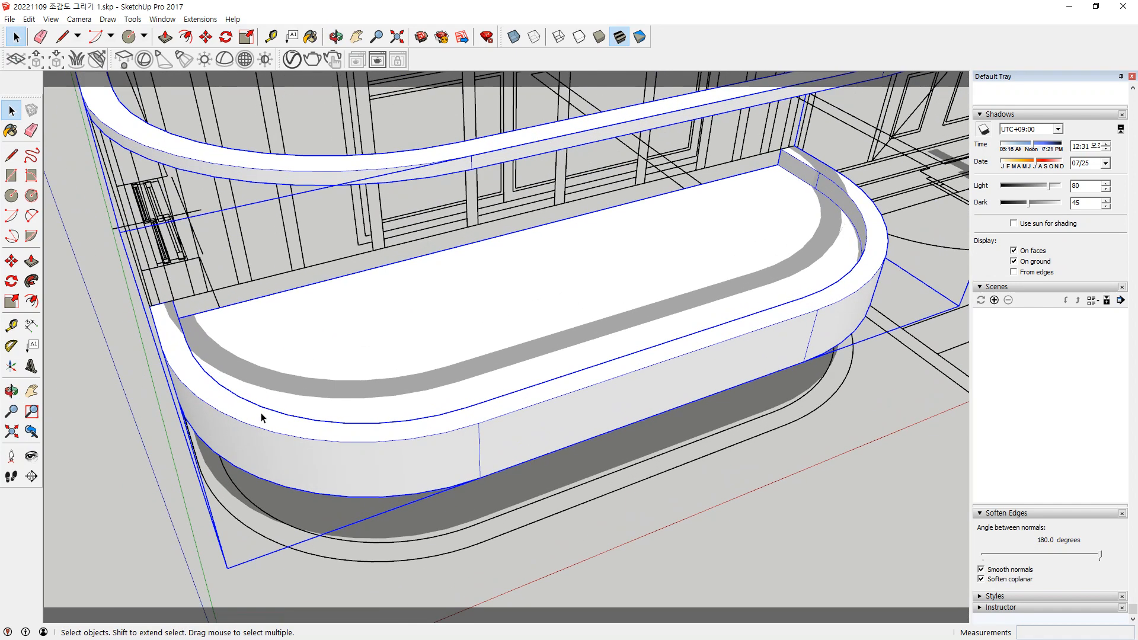
click(261, 414)
triple_click(439, 368)
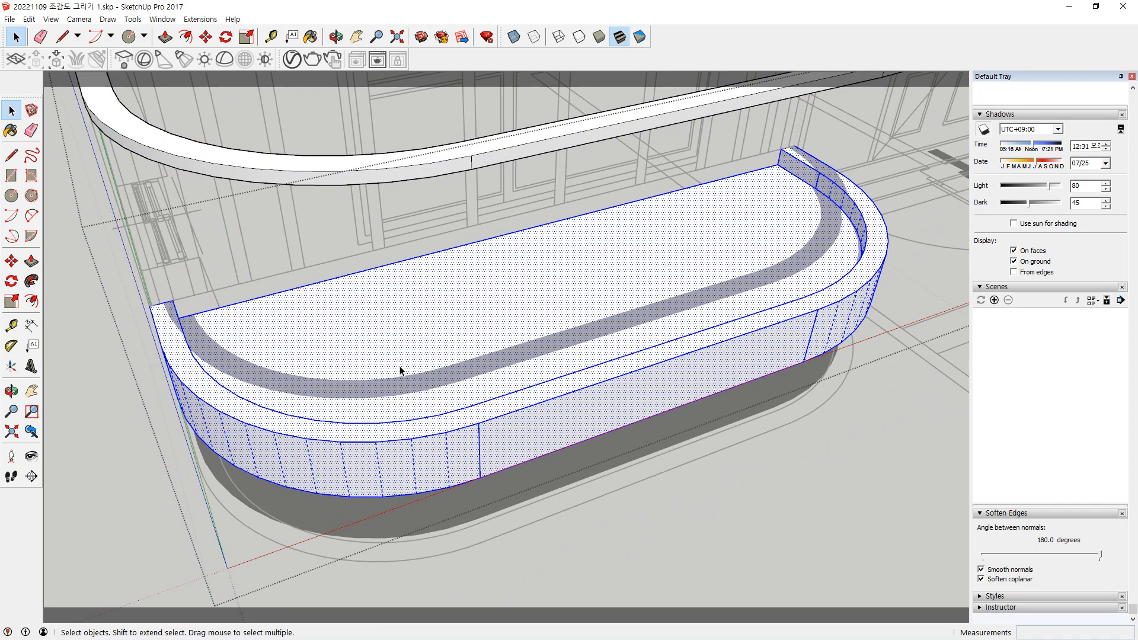
click(464, 425)
double_click(486, 415)
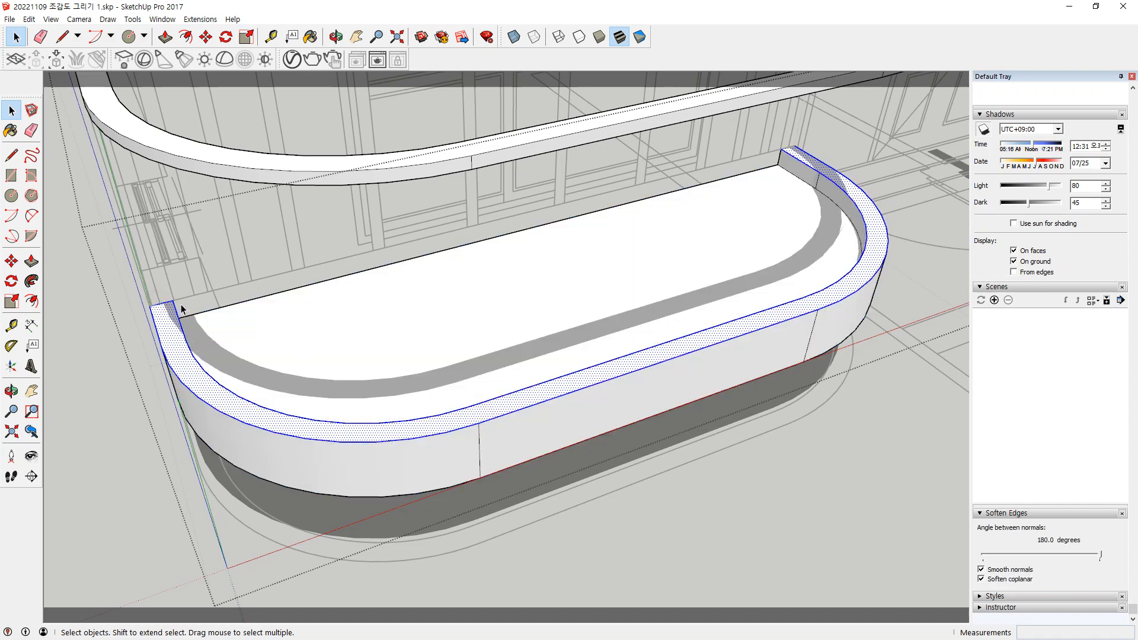
drag(185, 294, 173, 310)
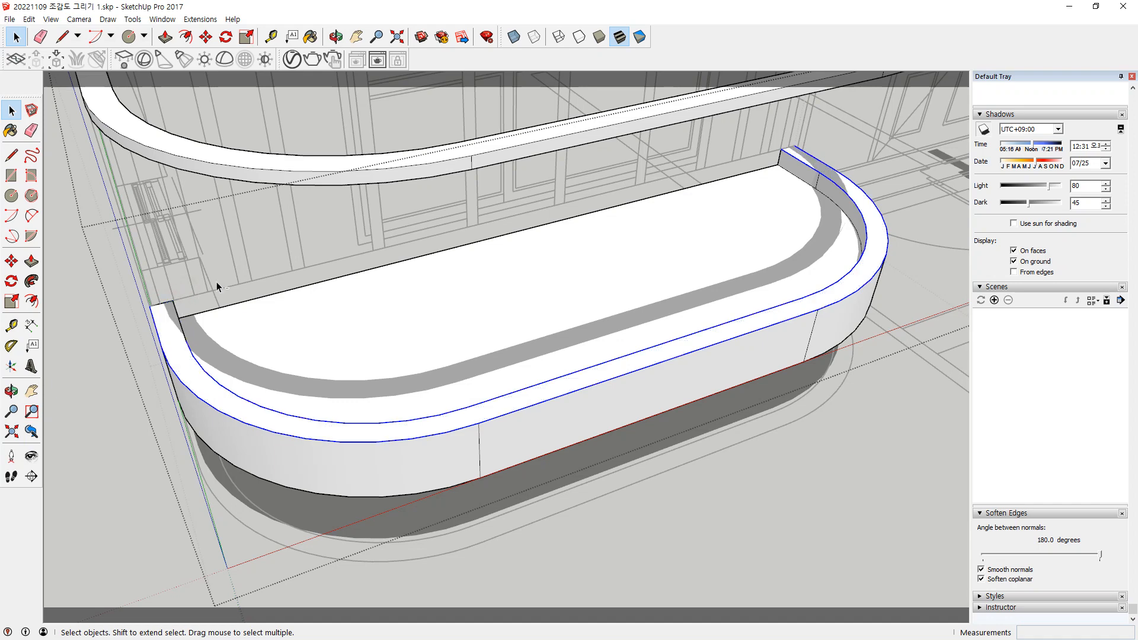
shift+click(391, 363)
shift+click(315, 415)
shift+click(310, 427)
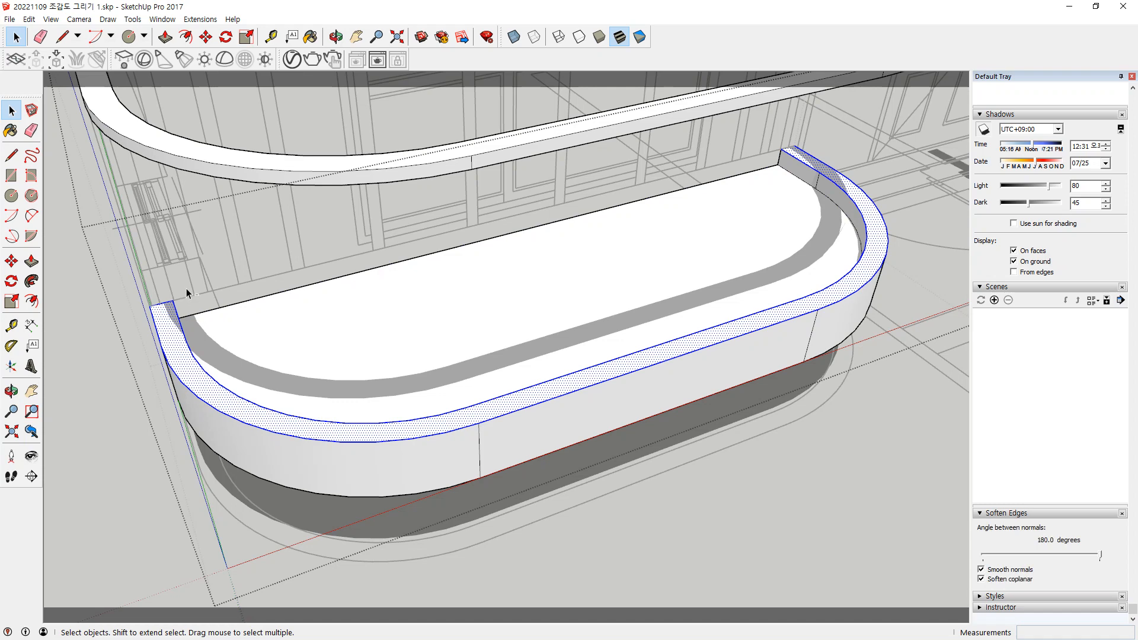
ctrl+shift+drag(165, 307, 166, 308)
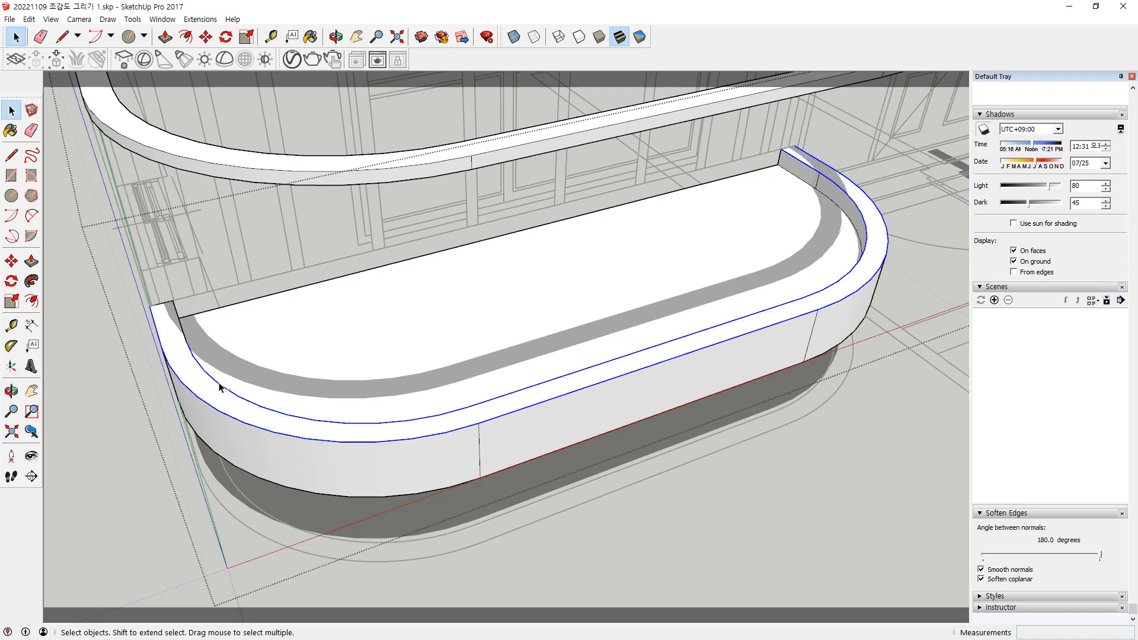
ctrl+shift+drag(259, 399, 225, 372)
ctrl+shift+click(482, 404)
ctrl+shift+click(465, 399)
click(549, 556)
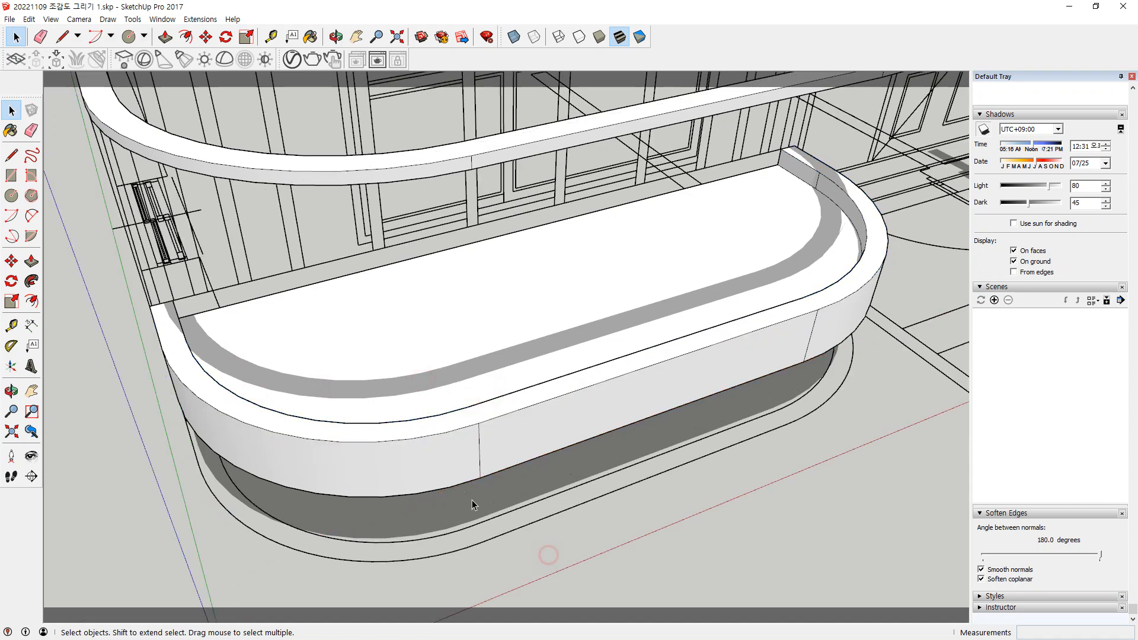
Open the group of the front balcony nearest the origin and make its parapet and slab geometry a nested group
click(360, 353)
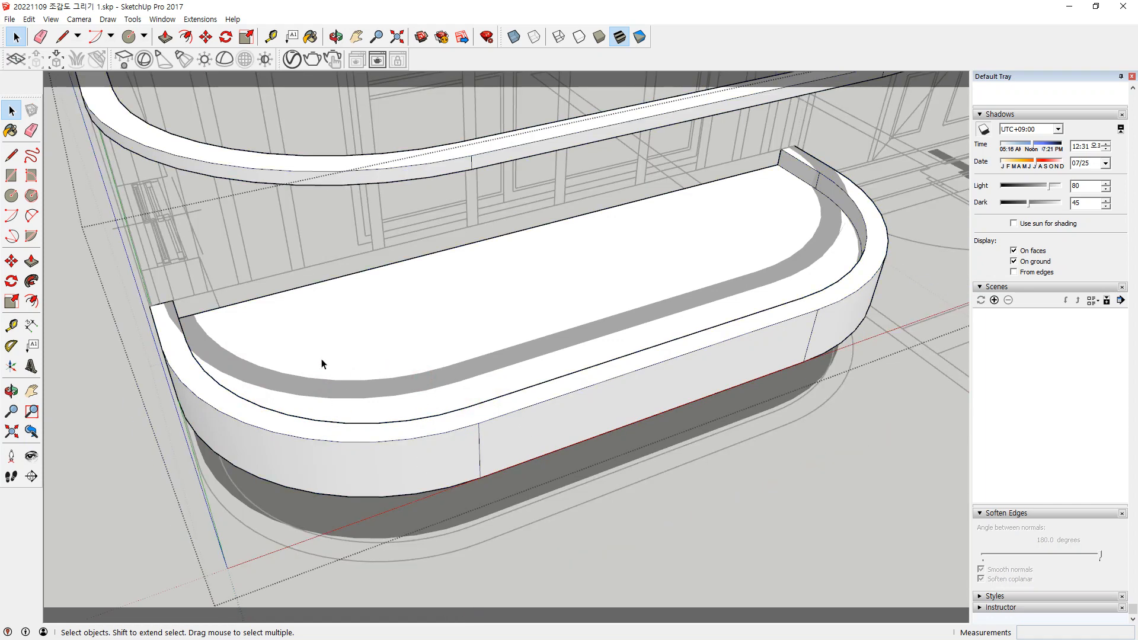
scroll(330, 364, up, 1)
scroll(349, 356, down, 3)
triple_click(358, 346)
right_click(395, 350)
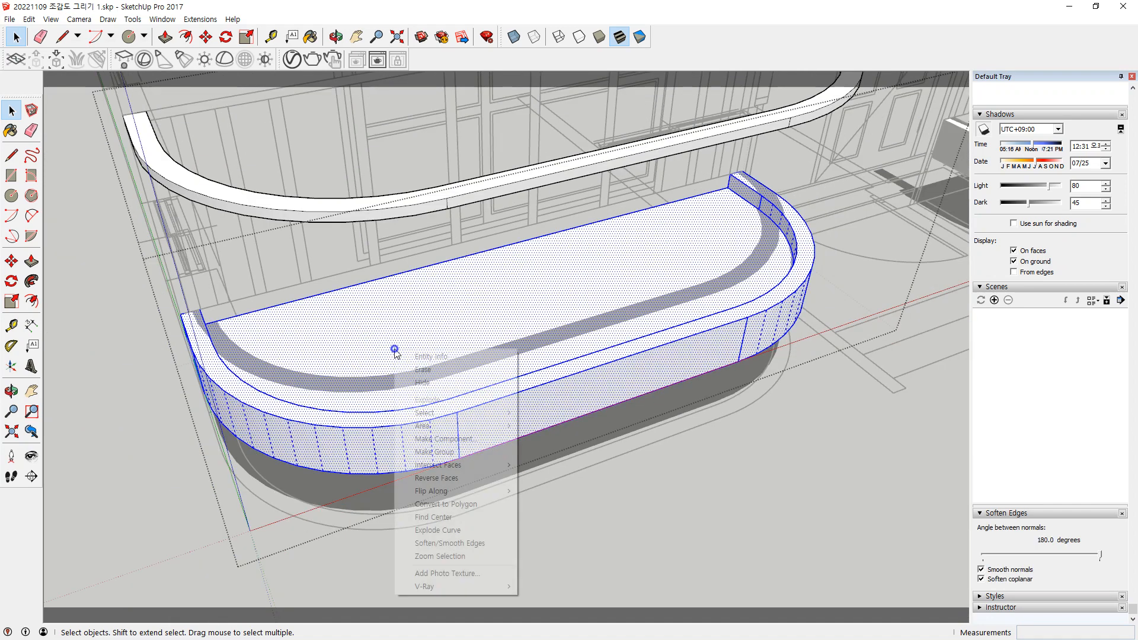
click(441, 452)
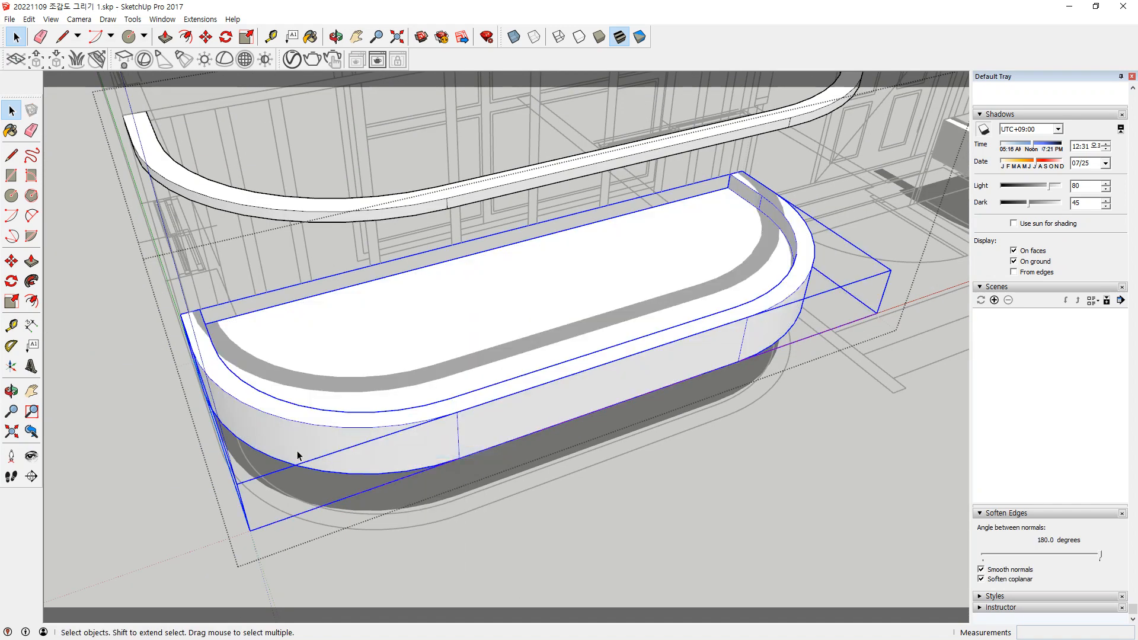
Draw guide lines across the parapet top from both ends of the rounded corner nearest the origin to that corner's arc centre
scroll(219, 344, up, 1)
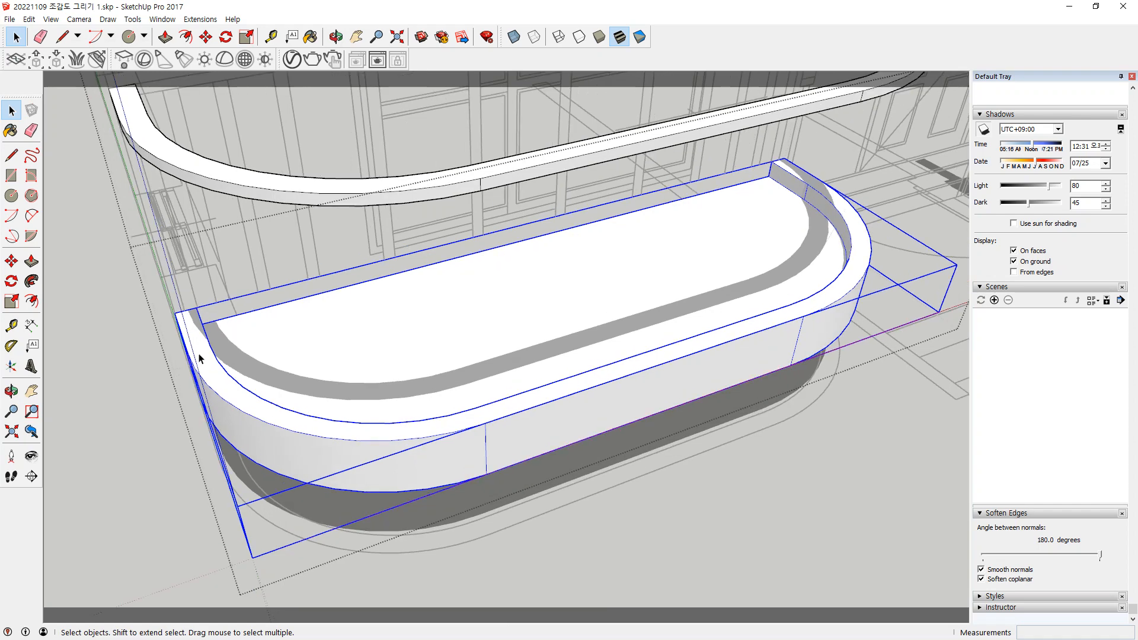
middle_drag(286, 361, 216, 339)
key(l)
scroll(207, 304, up, 3)
middle_drag(212, 298, 267, 326)
scroll(261, 337, up, 2)
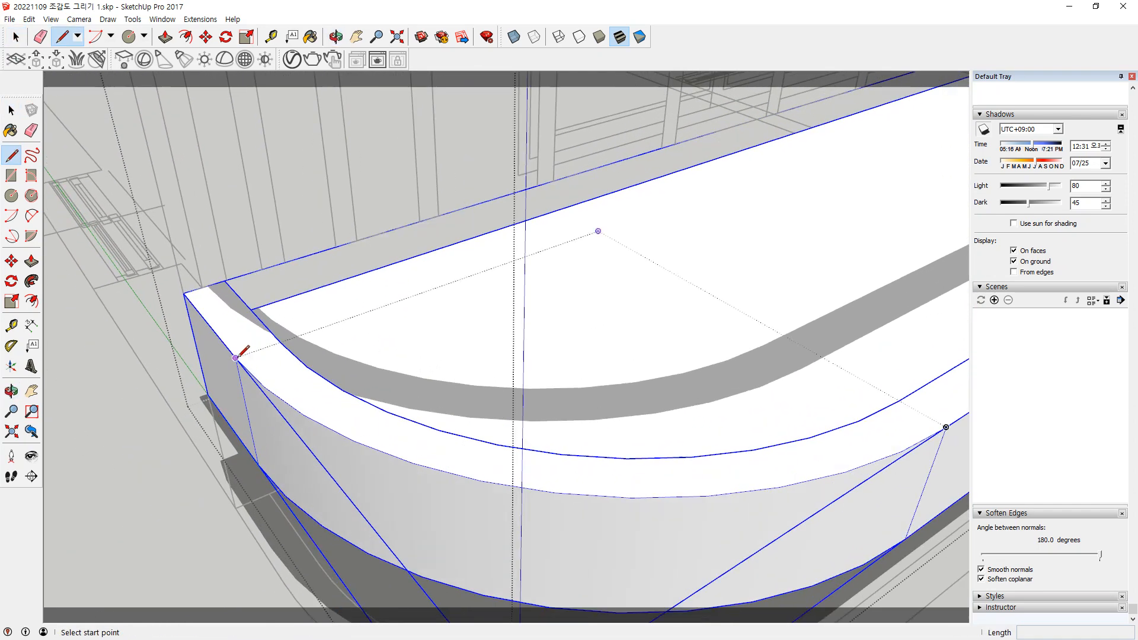
click(237, 358)
click(279, 342)
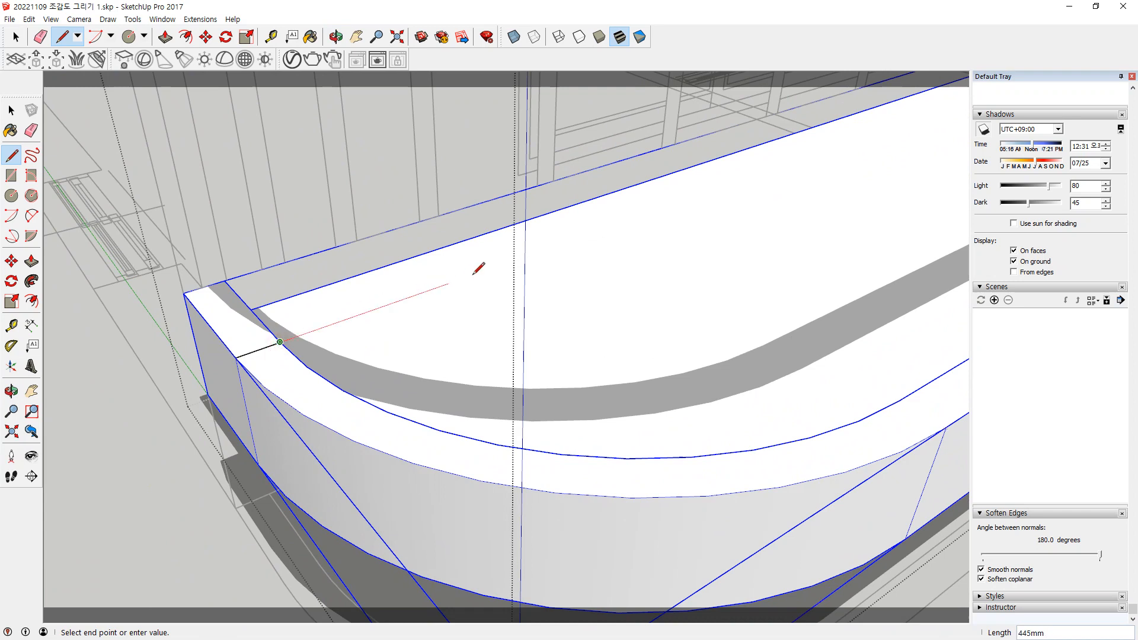
click(598, 231)
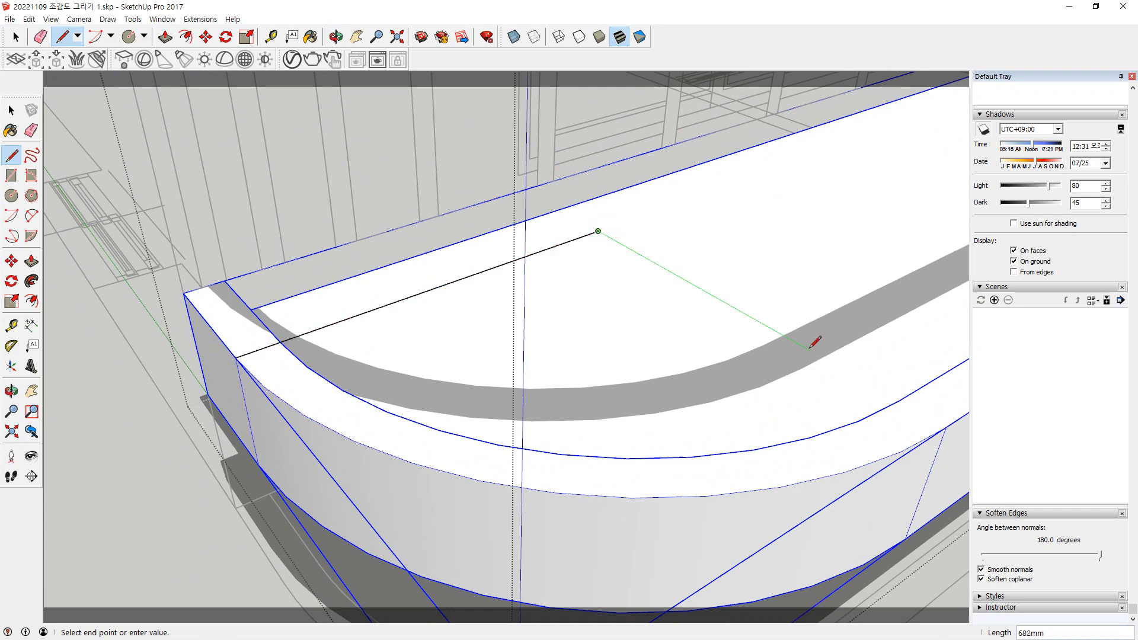
click(945, 428)
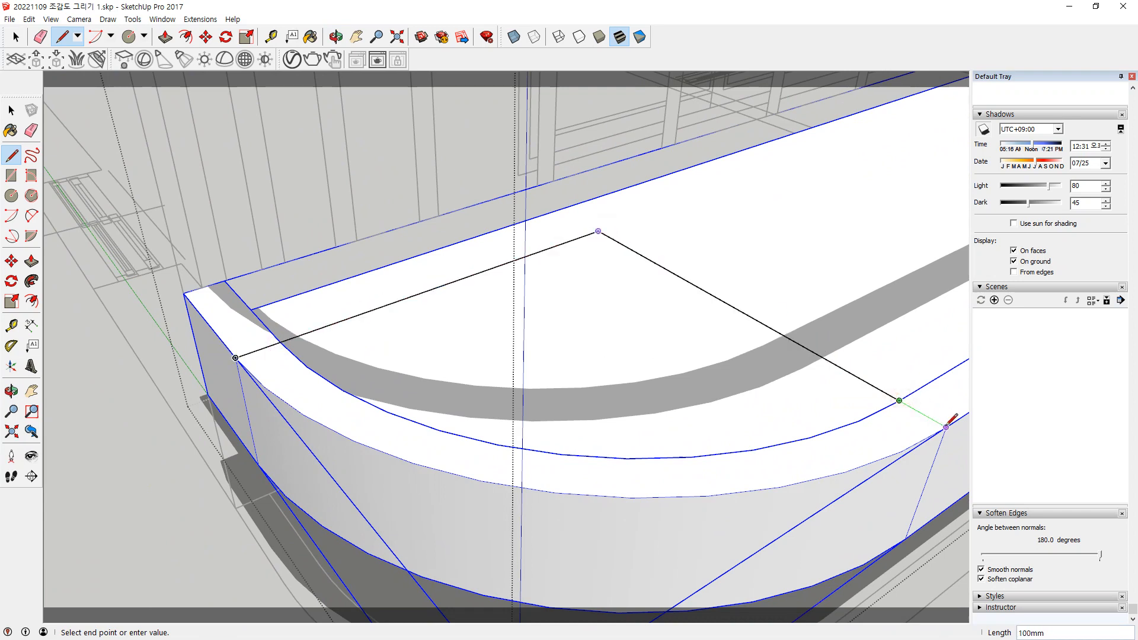
Draw matching guide lines from both ends of the opposite rounded corner's outer arc to its arc centre, crossing the parapet top
scroll(895, 406, down, 2)
middle_drag(899, 382, 391, 482)
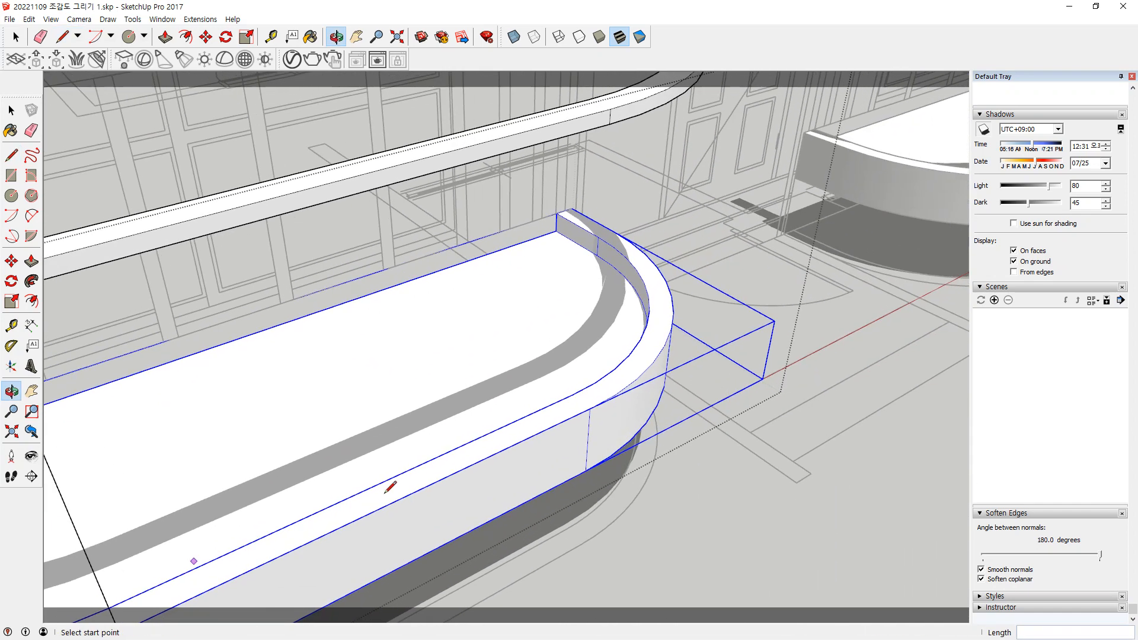
shift+middle_drag(648, 395, 584, 415)
click(515, 433)
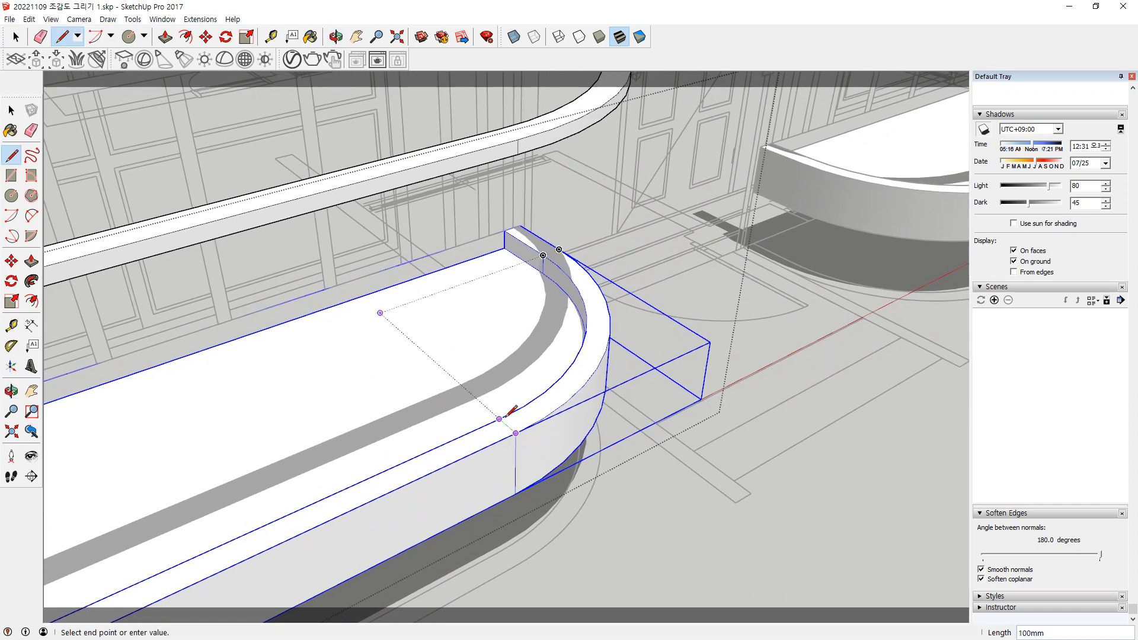
click(499, 419)
click(380, 313)
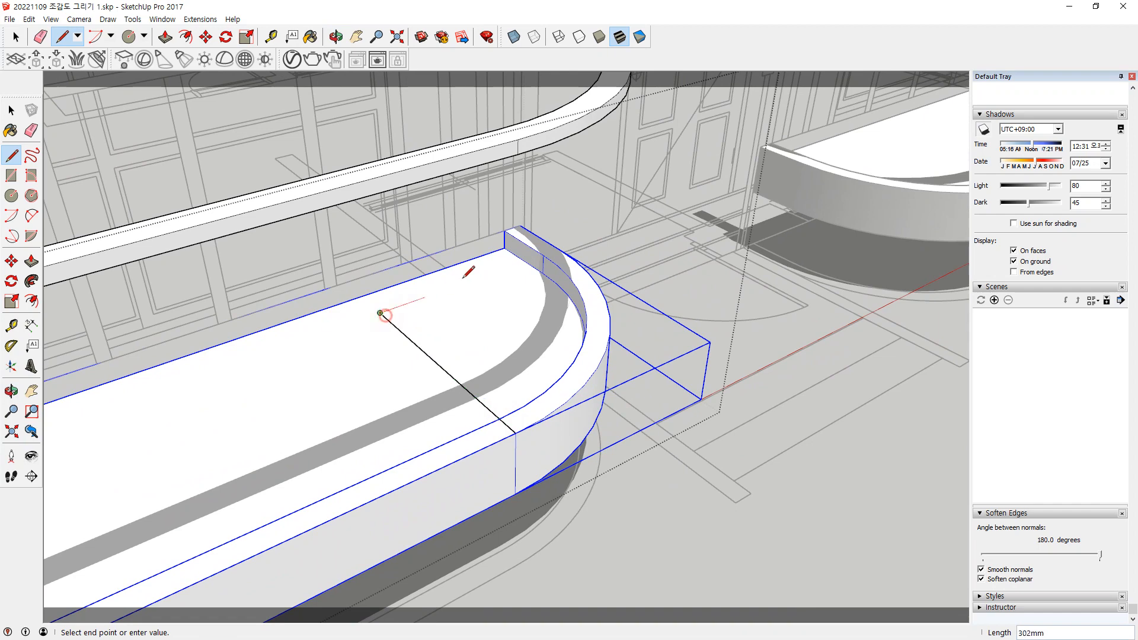
click(543, 256)
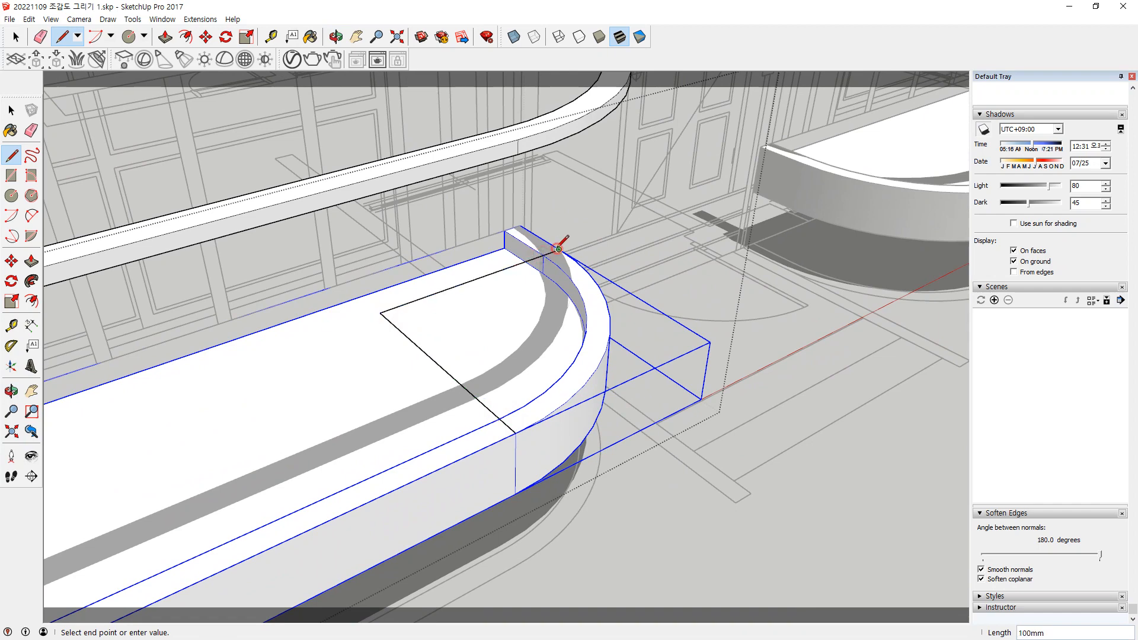
key(Escape)
Draw a centre line along the short straight parapet top, from the guide line's crossing midpoint to the midpoint of the wall-side end edge
scroll(514, 225, up, 4)
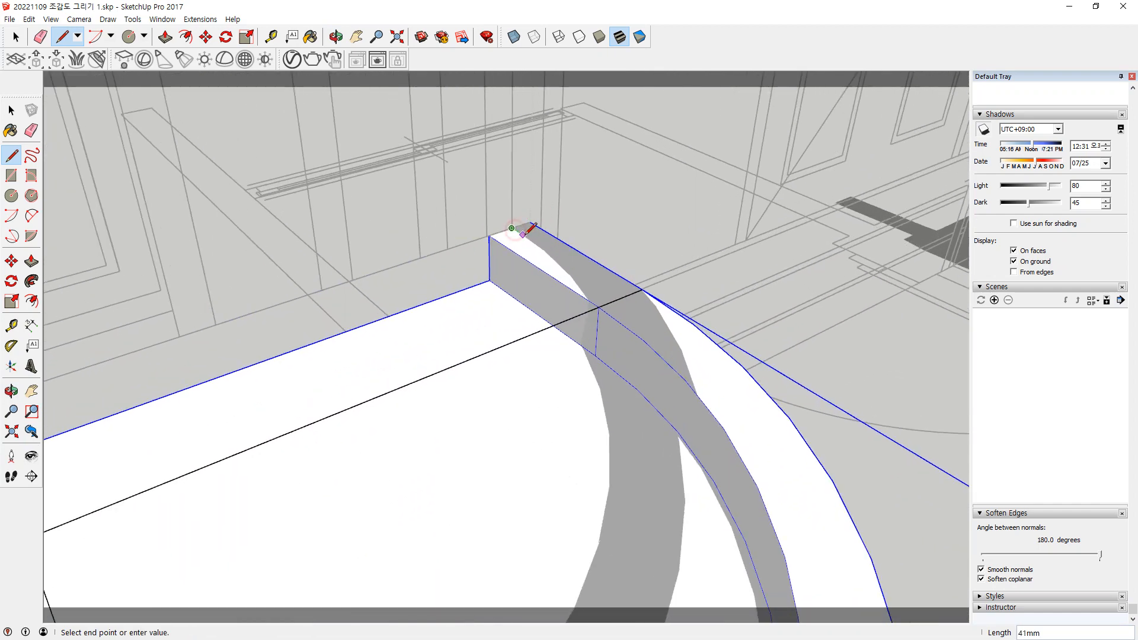
scroll(587, 274, up, 2)
click(642, 307)
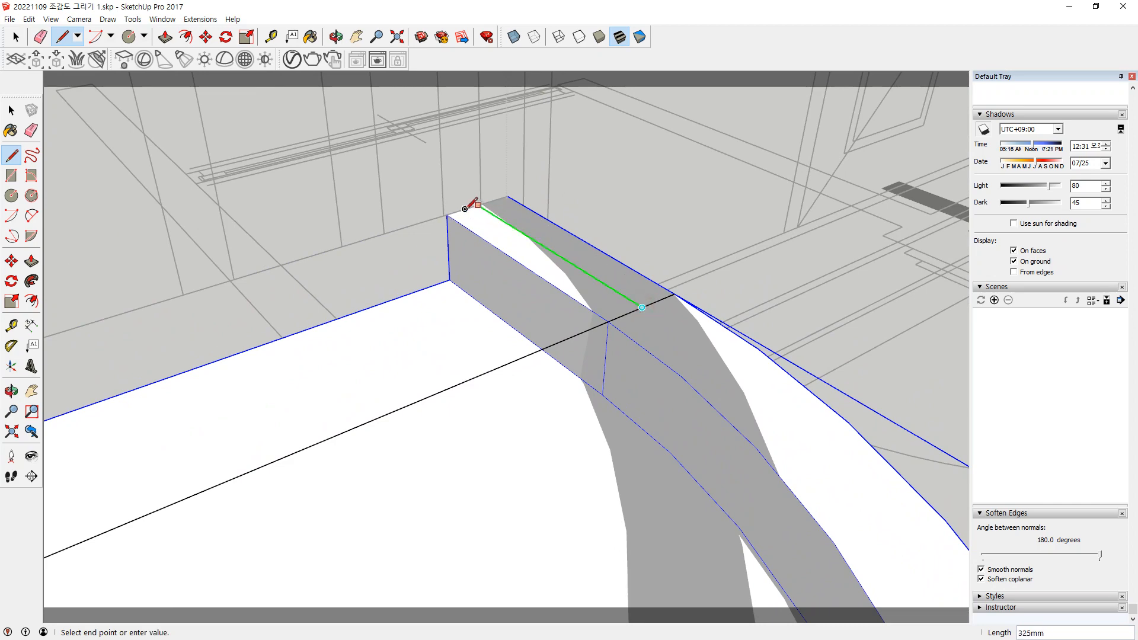
click(473, 205)
key(Escape)
Draw a centre-point arc about the corner's arc centre, following the middle of the parapet top between the two guide lines
scroll(657, 320, down, 2)
scroll(655, 331, down, 4)
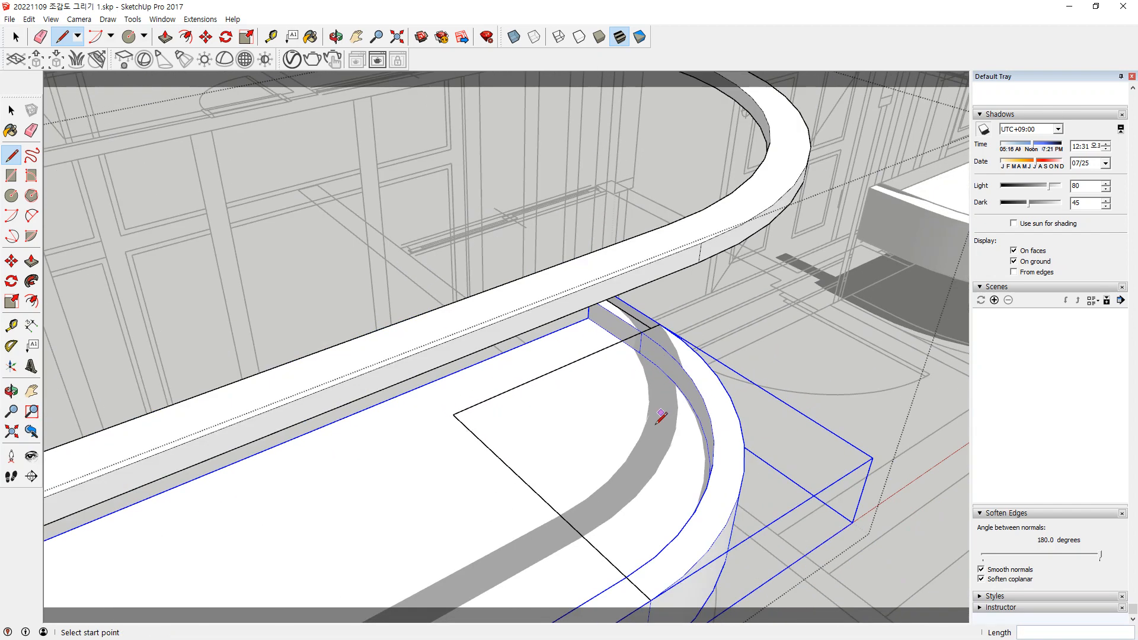
key(a)
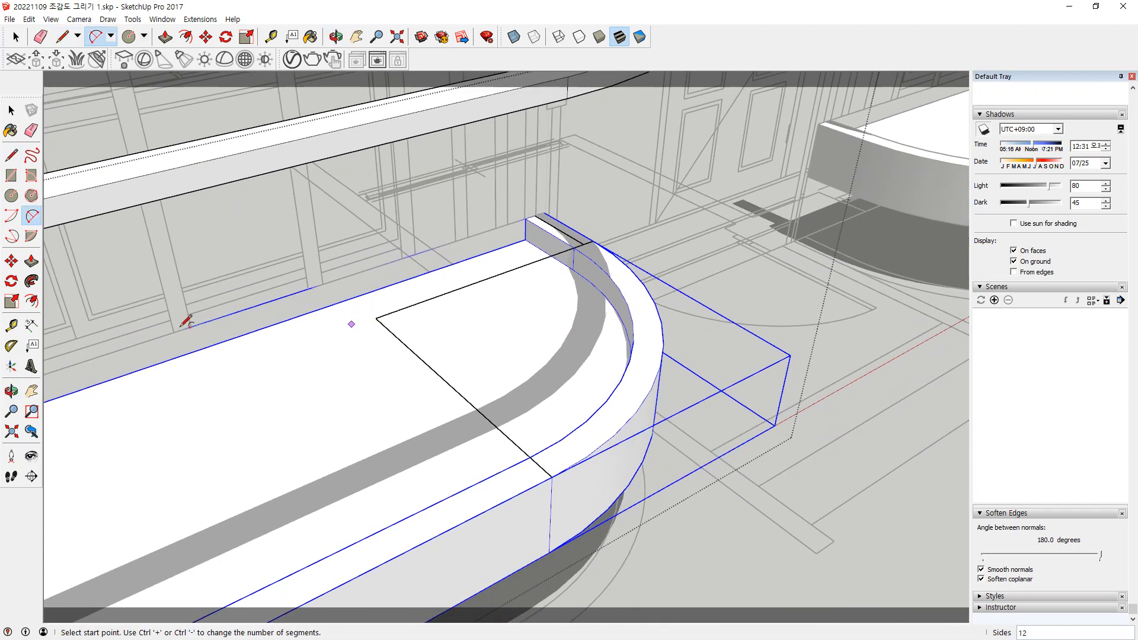
click(11, 215)
click(376, 318)
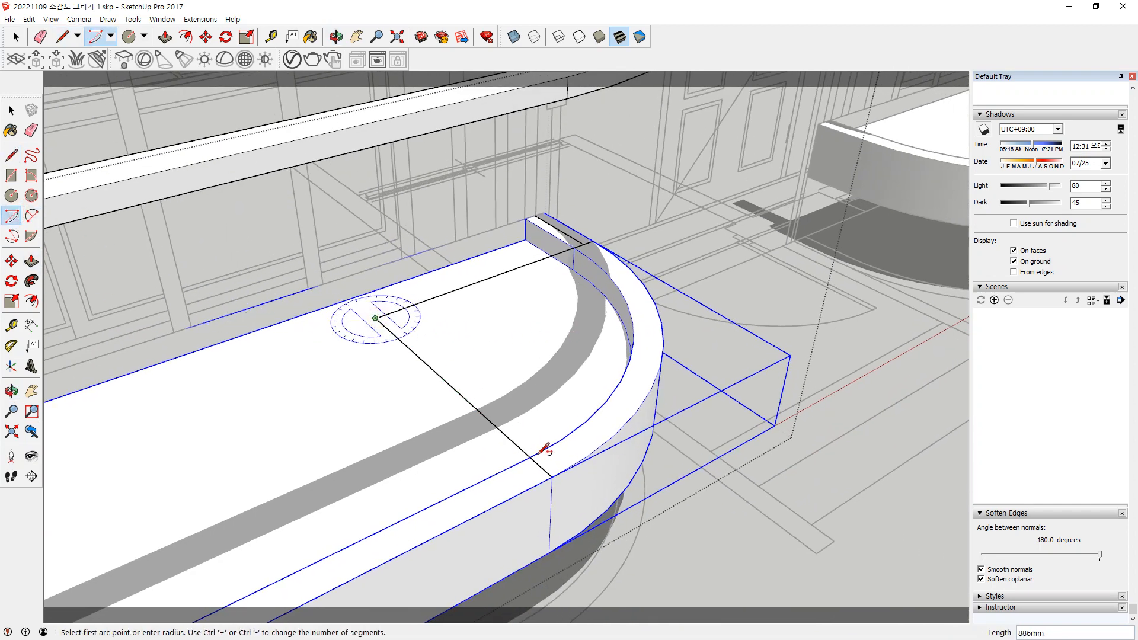
click(542, 468)
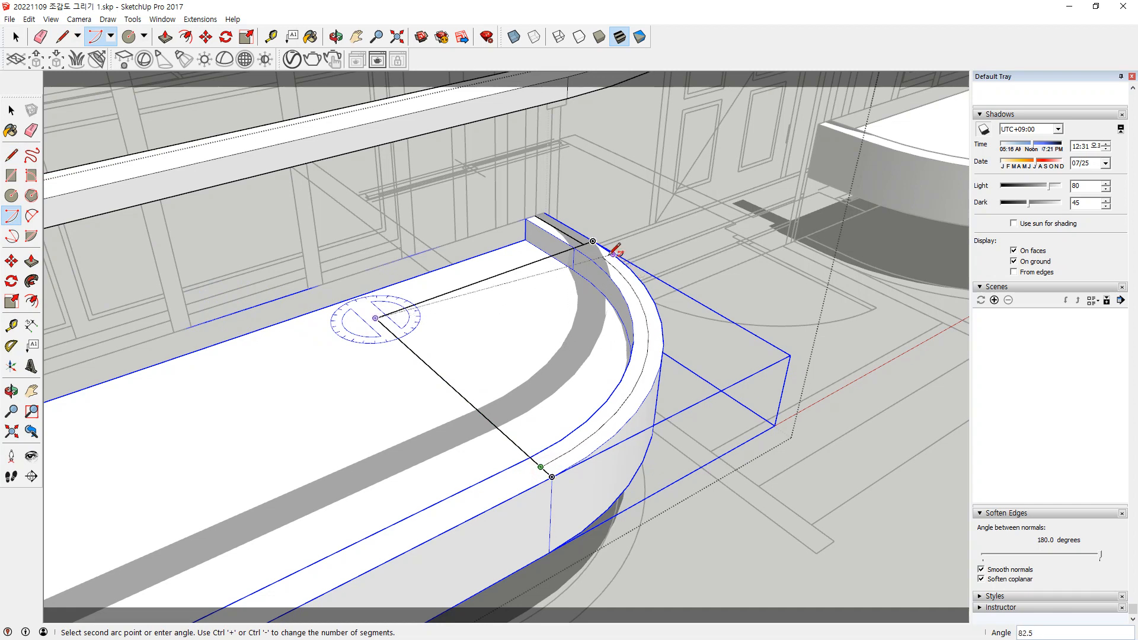
click(585, 245)
Erase the guide lines around the new arc, undoing the accidental erasure of the parapet group
key(e)
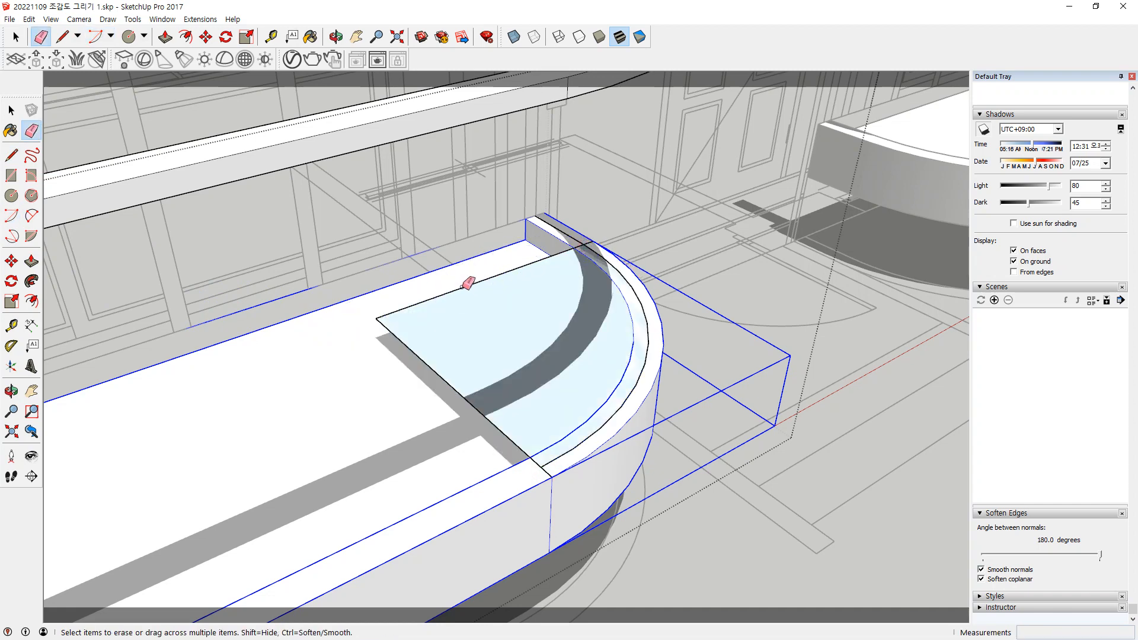
click(462, 287)
drag(453, 352, 440, 411)
scroll(537, 440, up, 2)
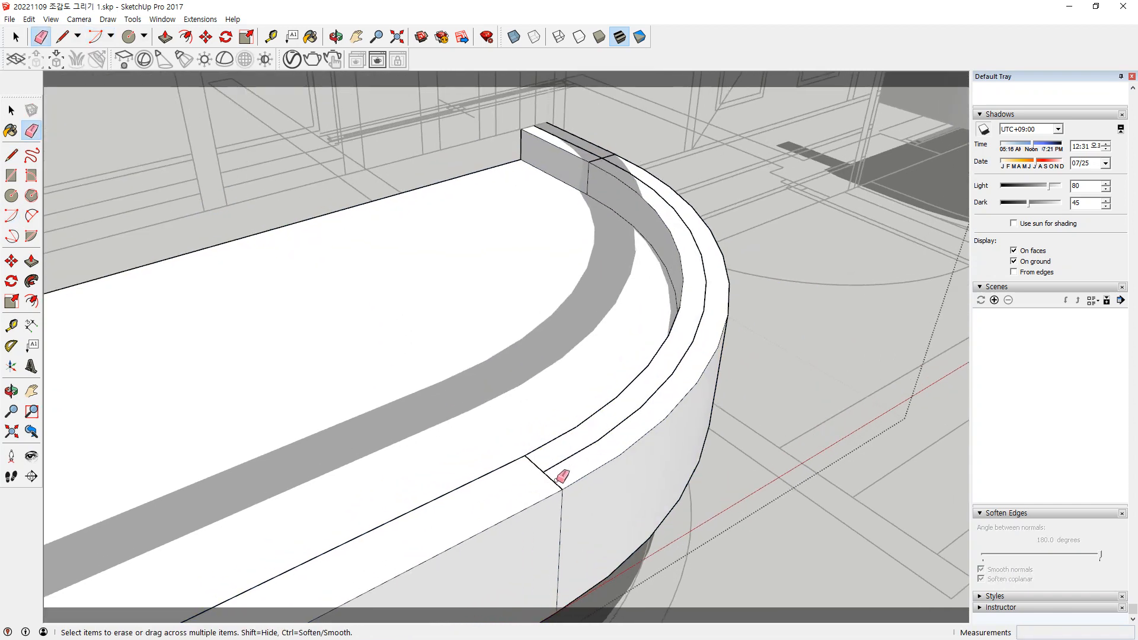
click(554, 481)
click(530, 463)
scroll(581, 146, up, 3)
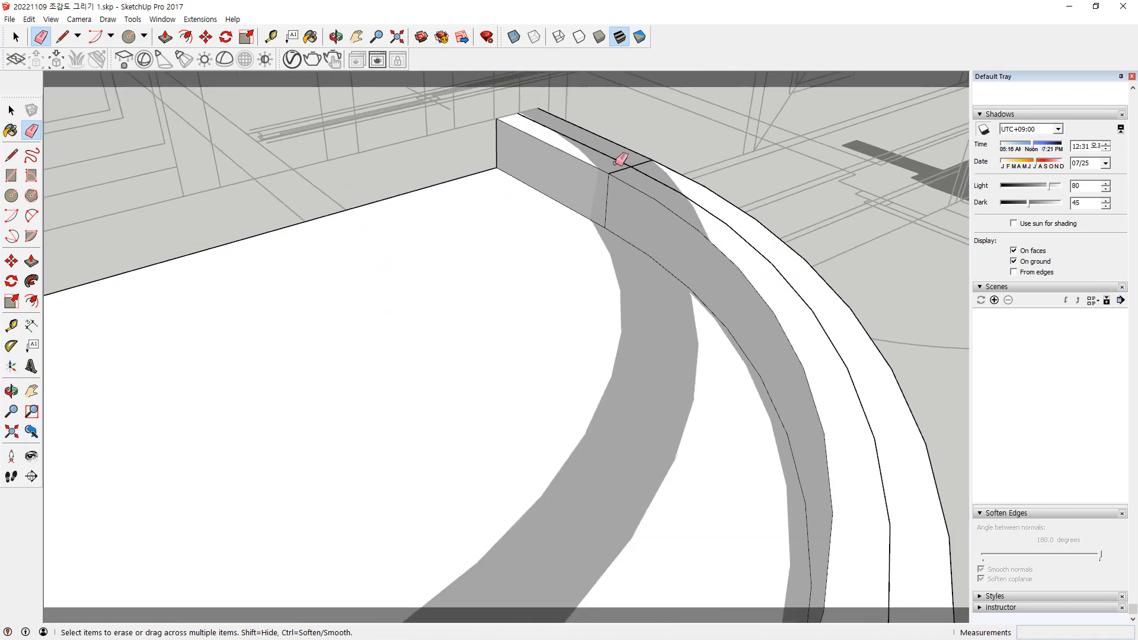
drag(650, 154, 666, 158)
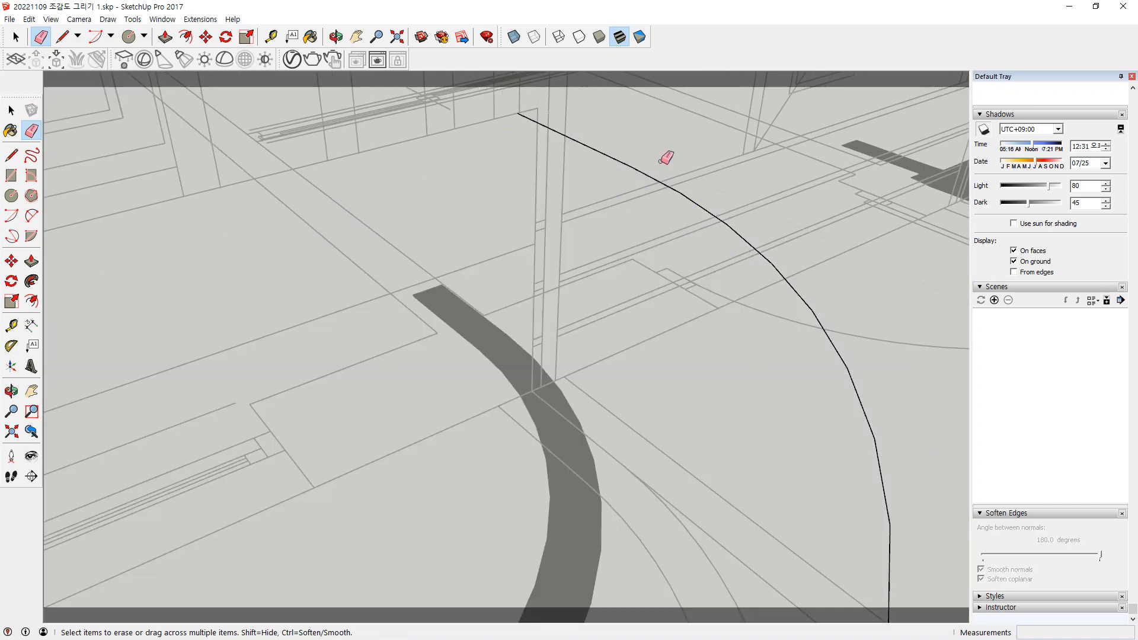
key(ctrl+z)
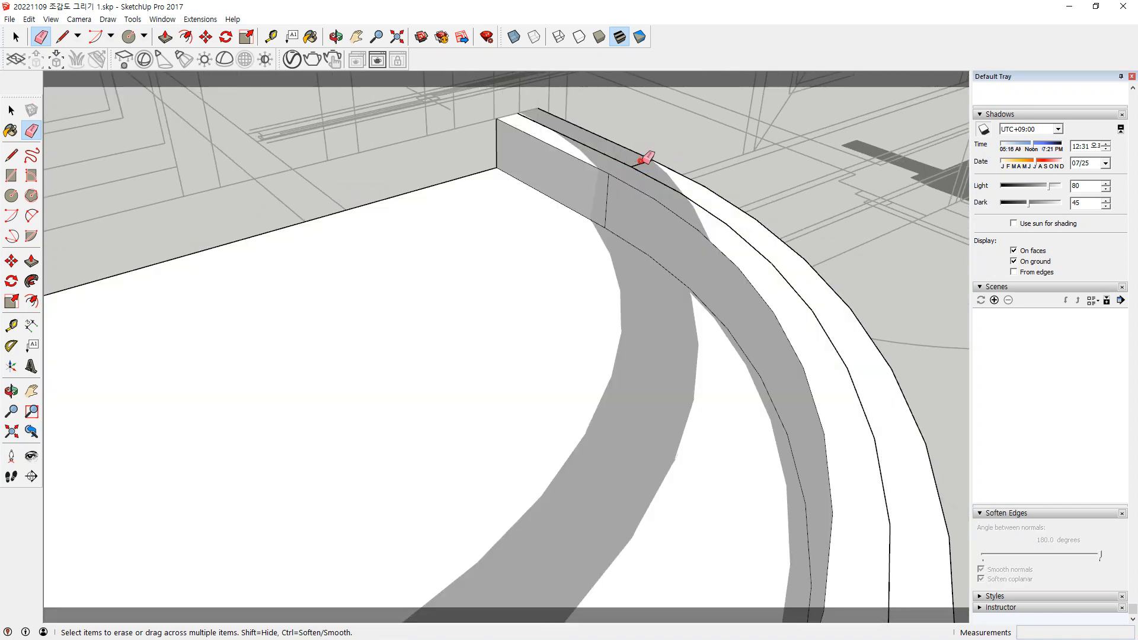
Draw a centre line along the long straight parapet top, from the finished corner arc's end to the opposite corner's guide-line crossing
middle_drag(546, 221, 645, 275)
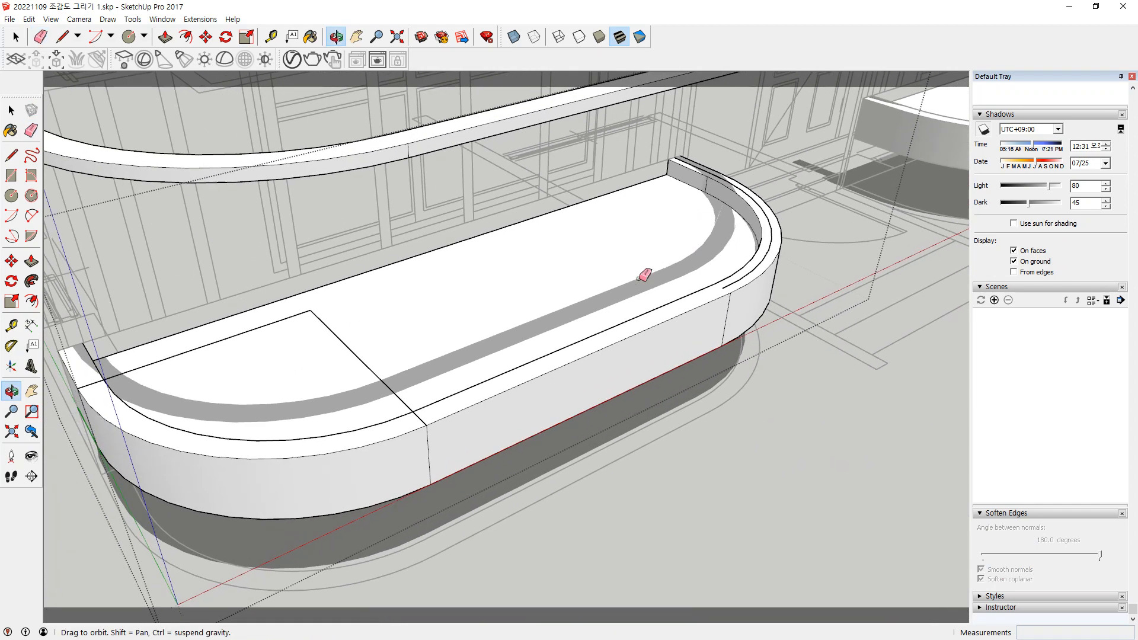
key(l)
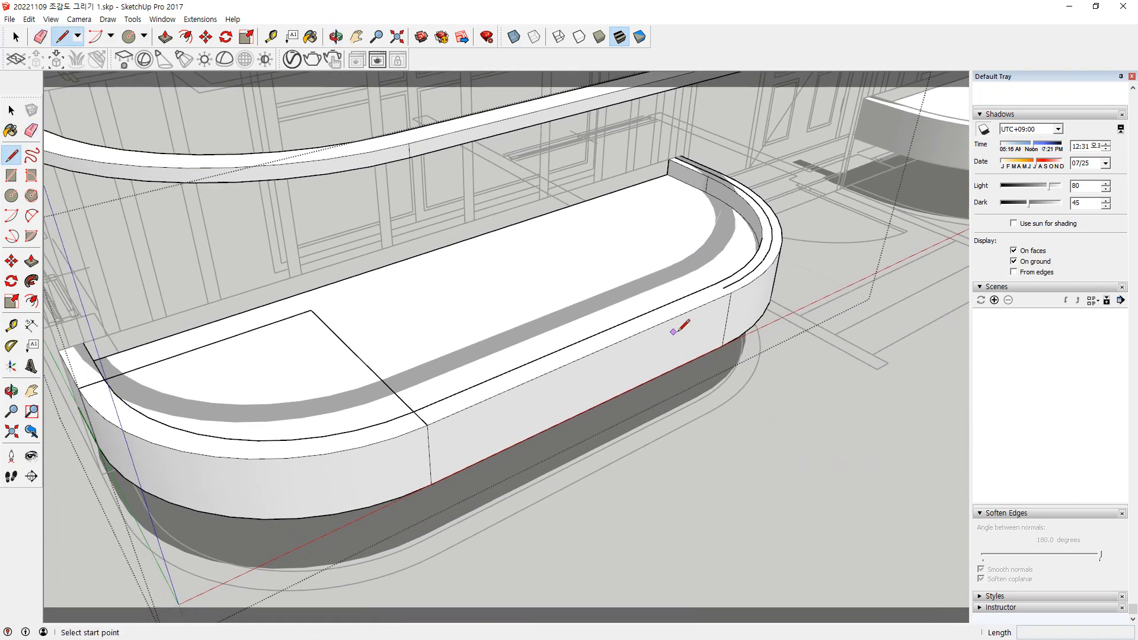
click(723, 287)
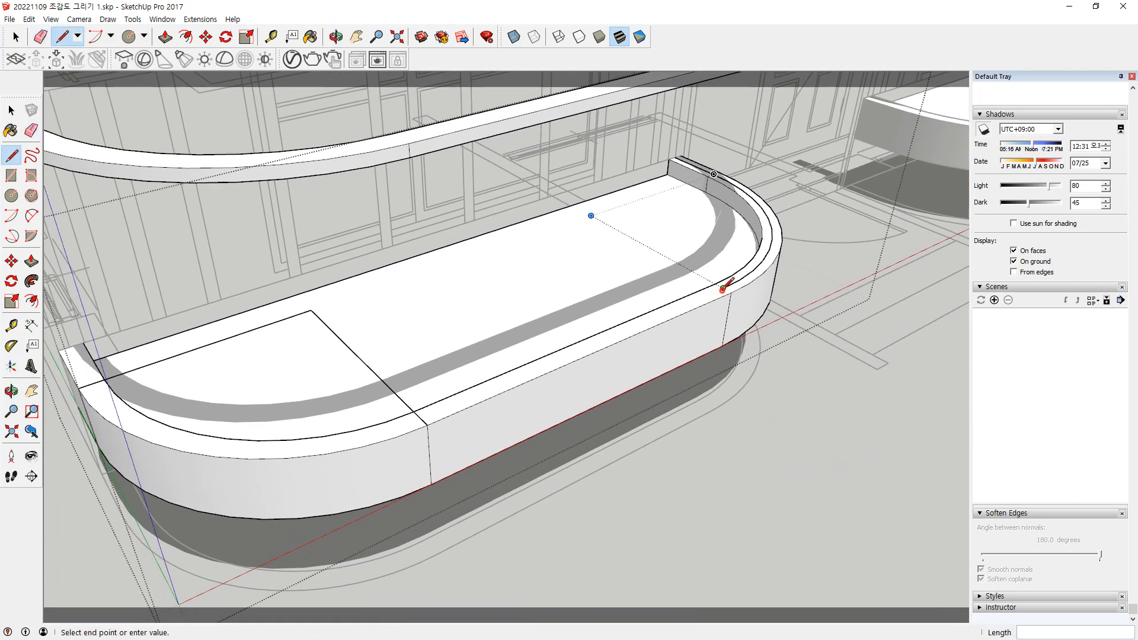
click(430, 415)
key(space)
click(54, 196)
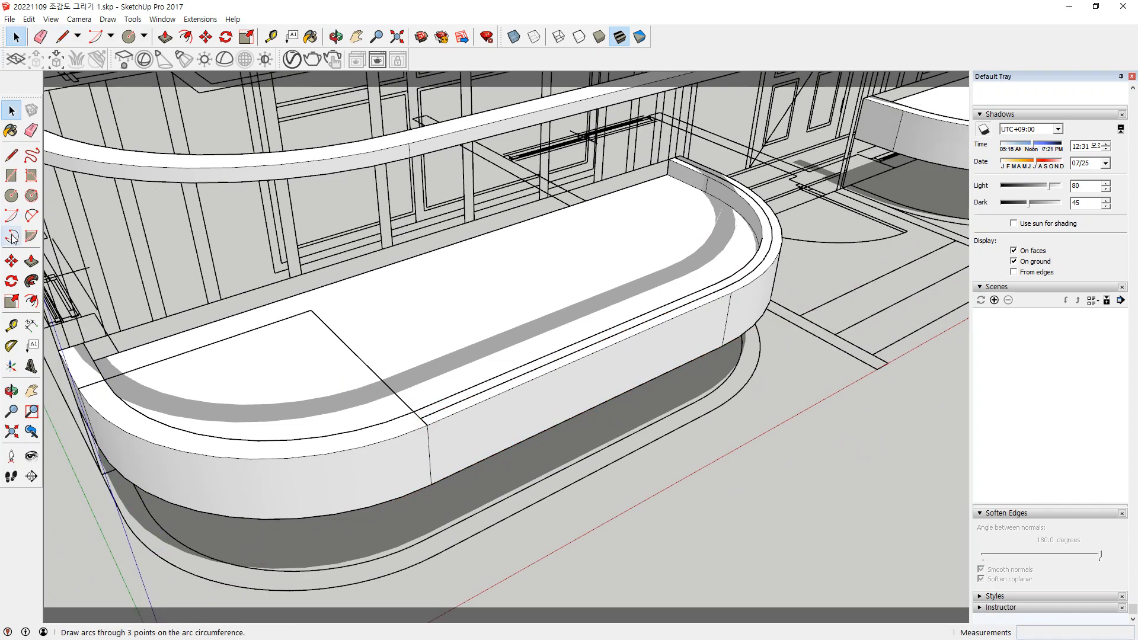
click(330, 348)
double_click(323, 349)
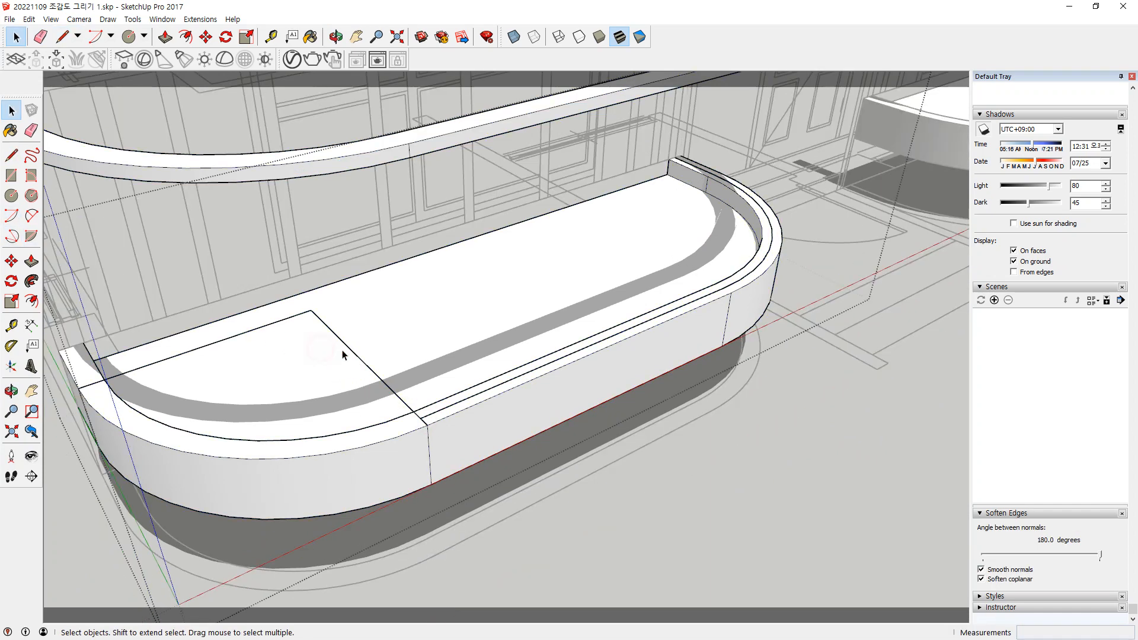
Draw a centre-point arc about the opposite corner's arc centre, following the middle of the parapet top between its two guide lines
click(11, 215)
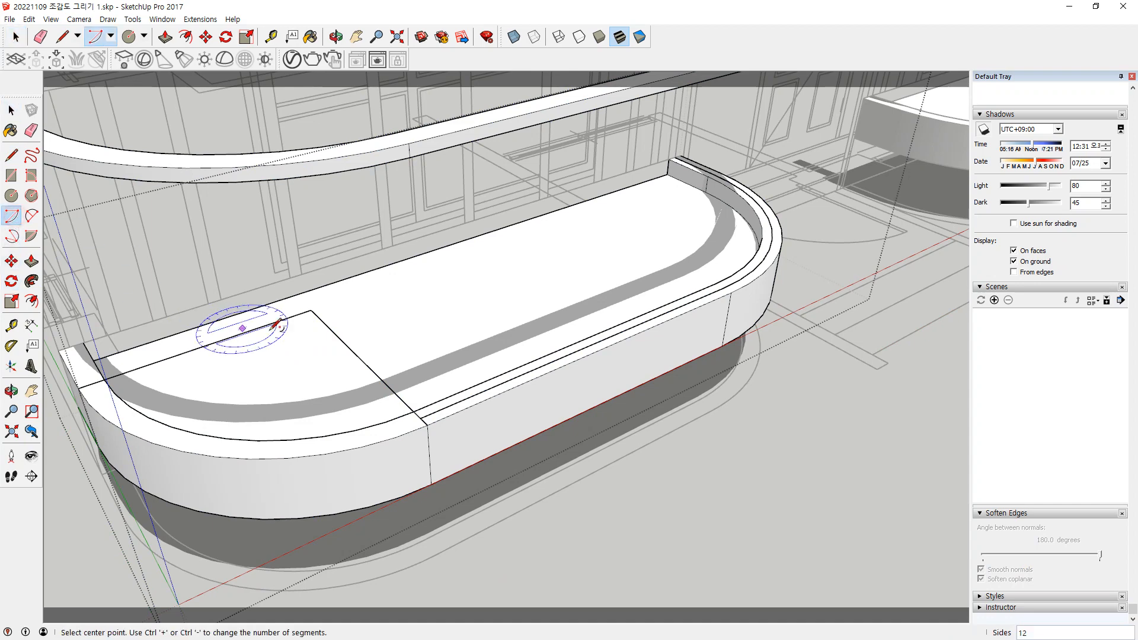
click(311, 312)
scroll(356, 379, up, 2)
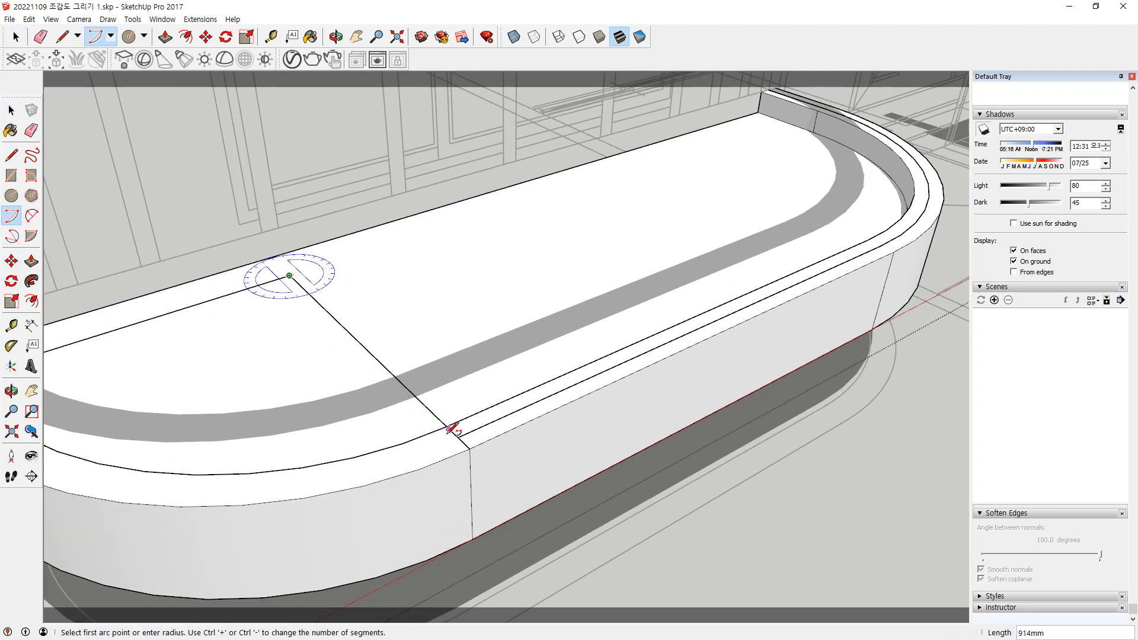
click(461, 437)
middle_drag(224, 424, 118, 400)
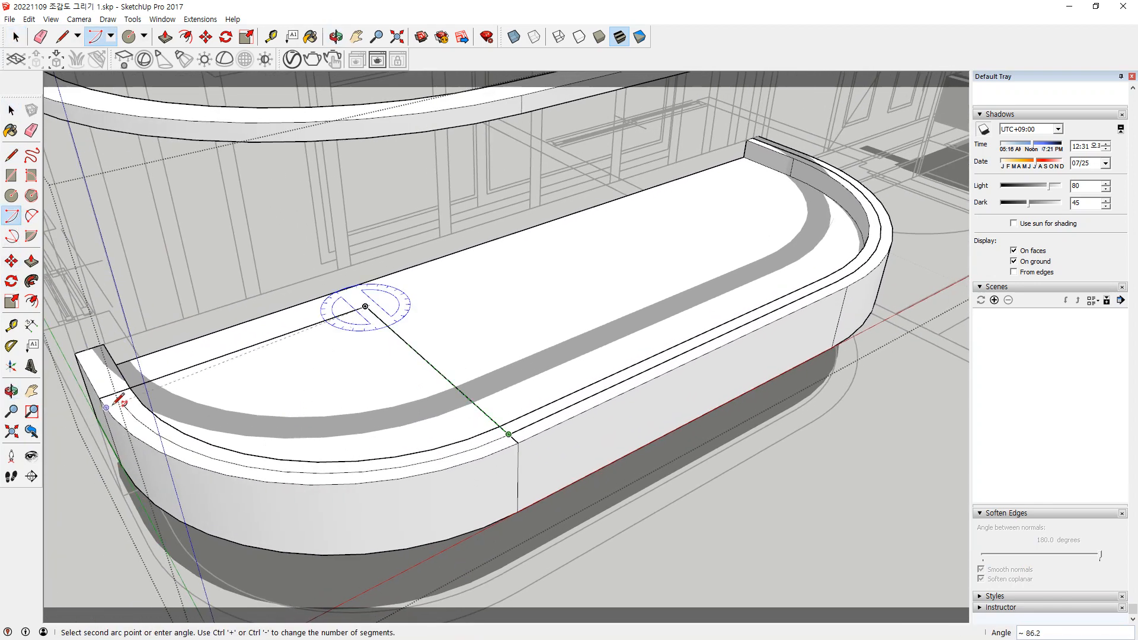
key(Escape)
Erase the guide lines around the second corner, including their short remnants across the parapet top at both arc ends
key(e)
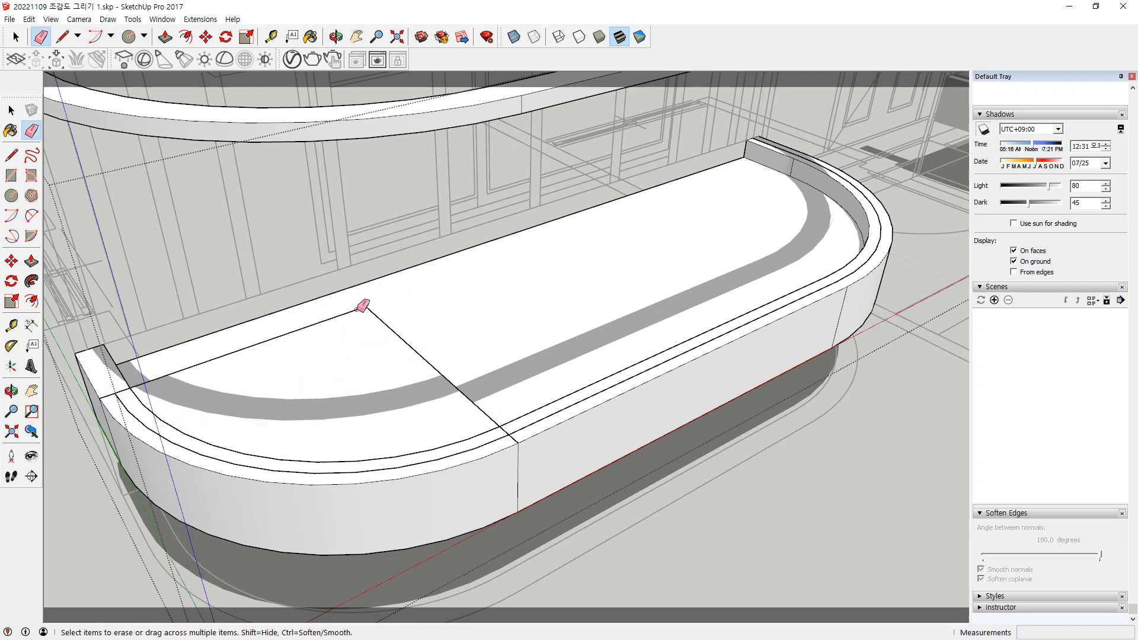
mouse_move(362, 305)
mouse_down()
mouse_move(381, 323)
mouse_move(403, 320)
mouse_up()
scroll(490, 433, up, 3)
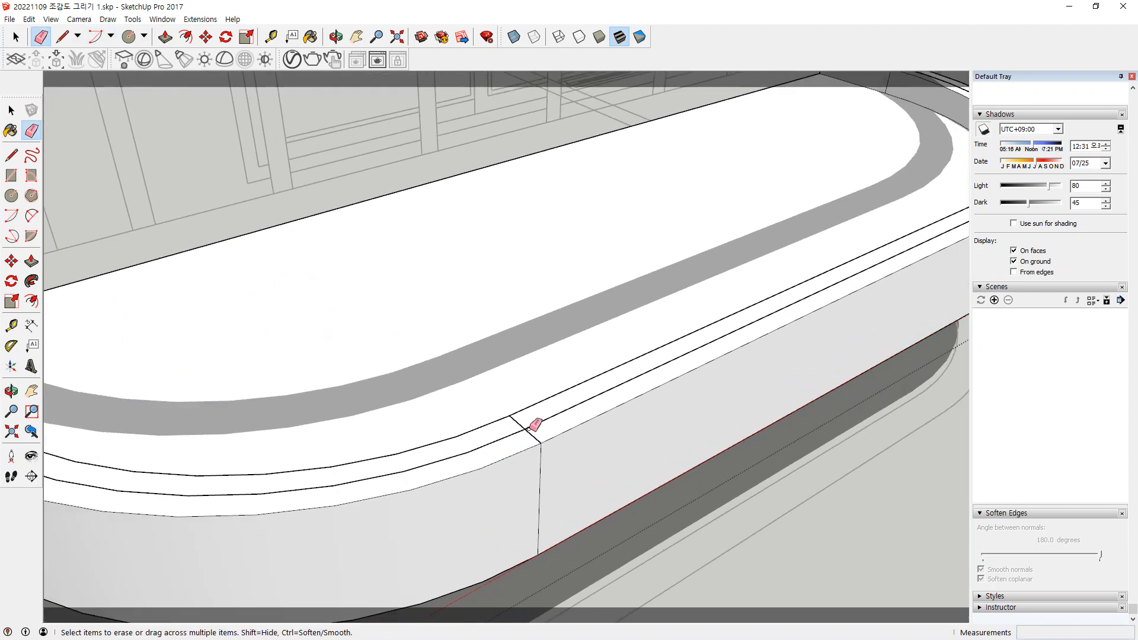
middle_drag(265, 407, 400, 369)
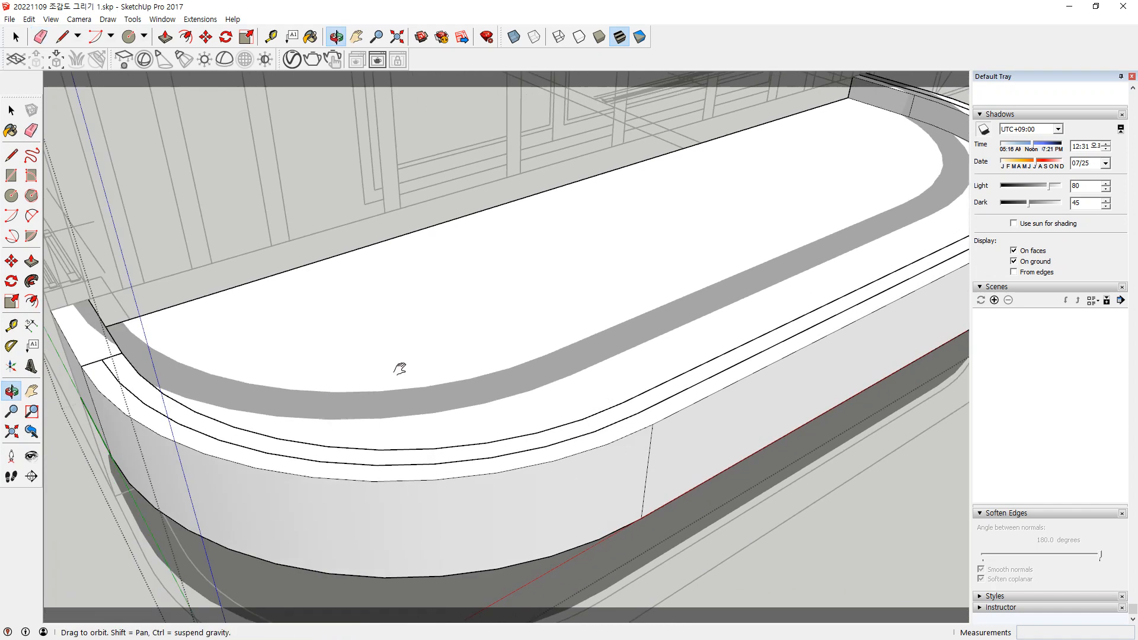
scroll(236, 361, up, 5)
drag(325, 359, 363, 351)
Draw a short centre line from the second corner arc's end to the midpoint of the parapet's wall-side end edge
key(l)
click(341, 354)
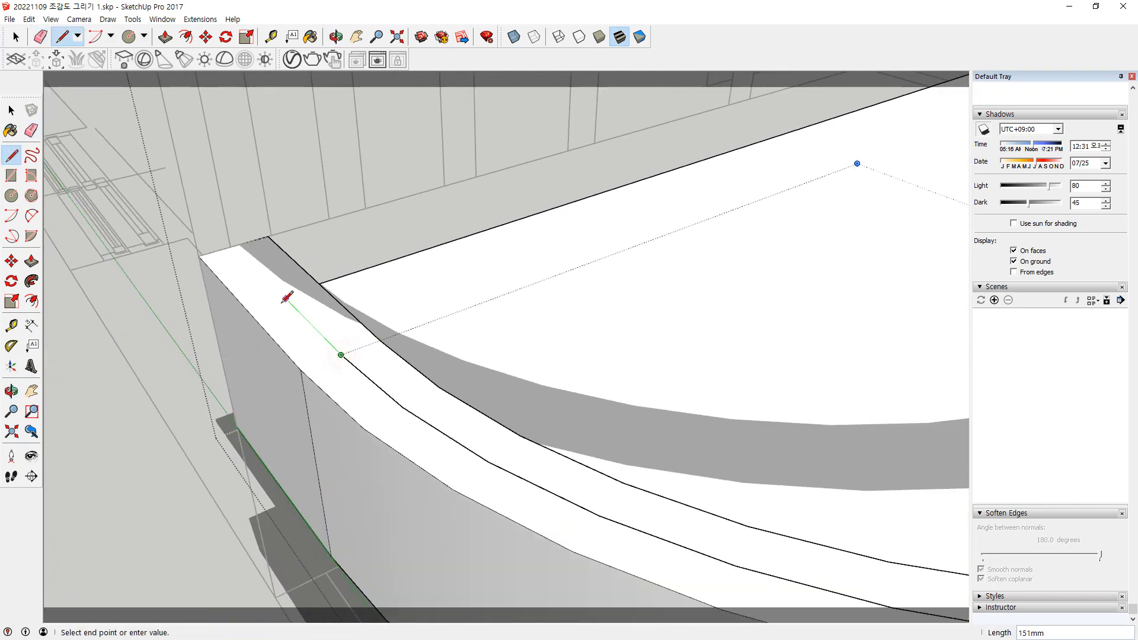
click(234, 245)
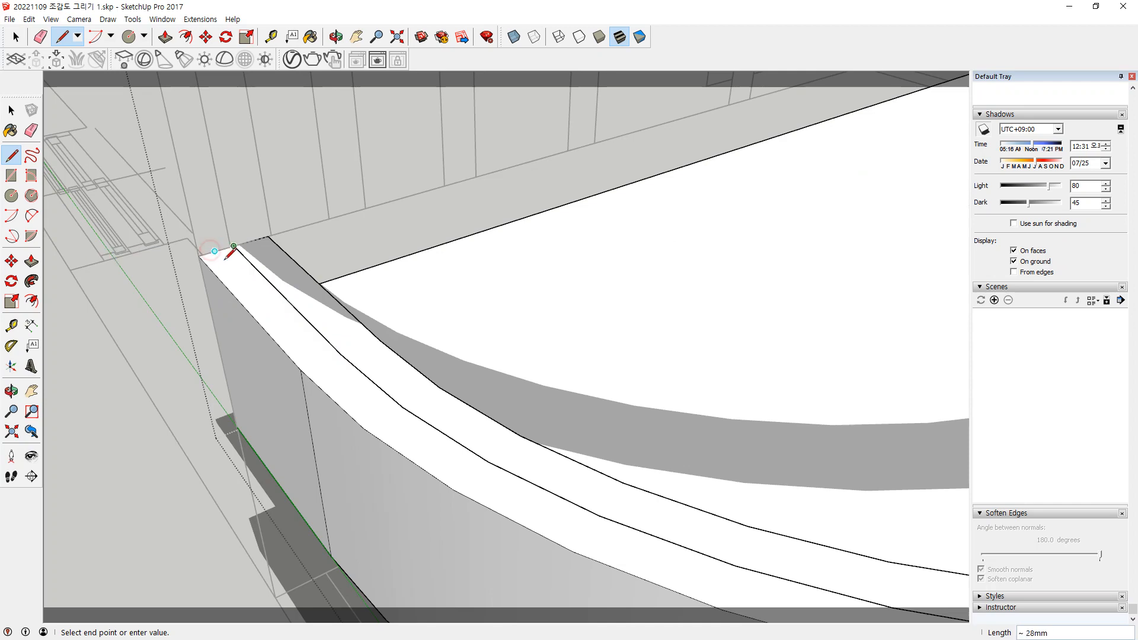
key(Escape)
Weld all centre-line segments along the parapet top into one polyline and select it to check that it is continuous
scroll(265, 274, down, 3)
key(space)
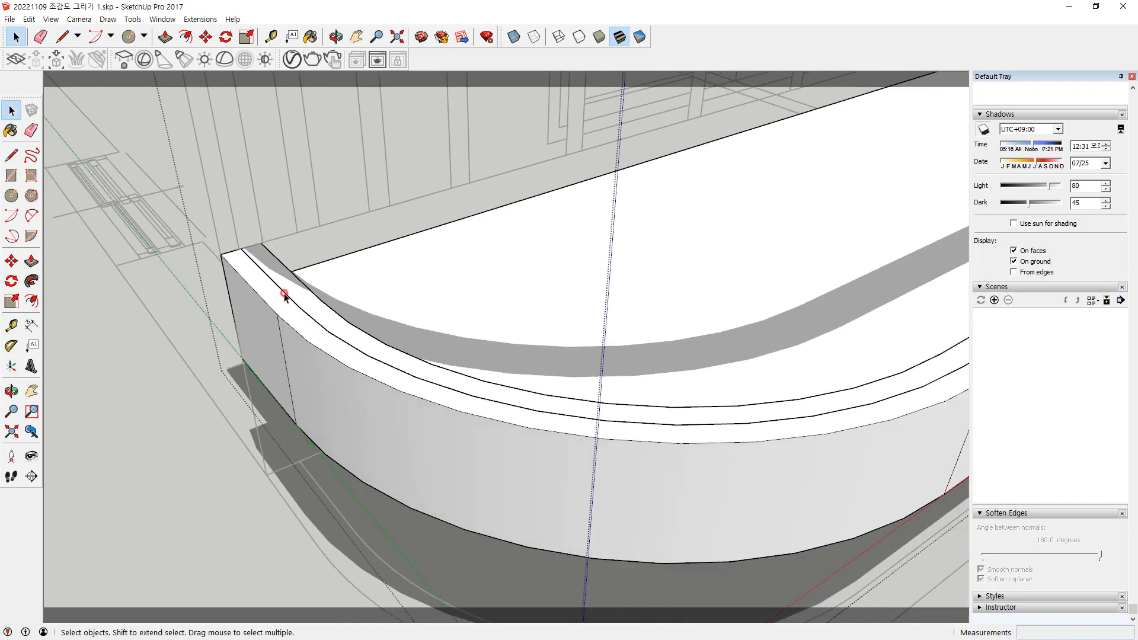
scroll(284, 296, down, 5)
middle_drag(311, 322, 658, 256)
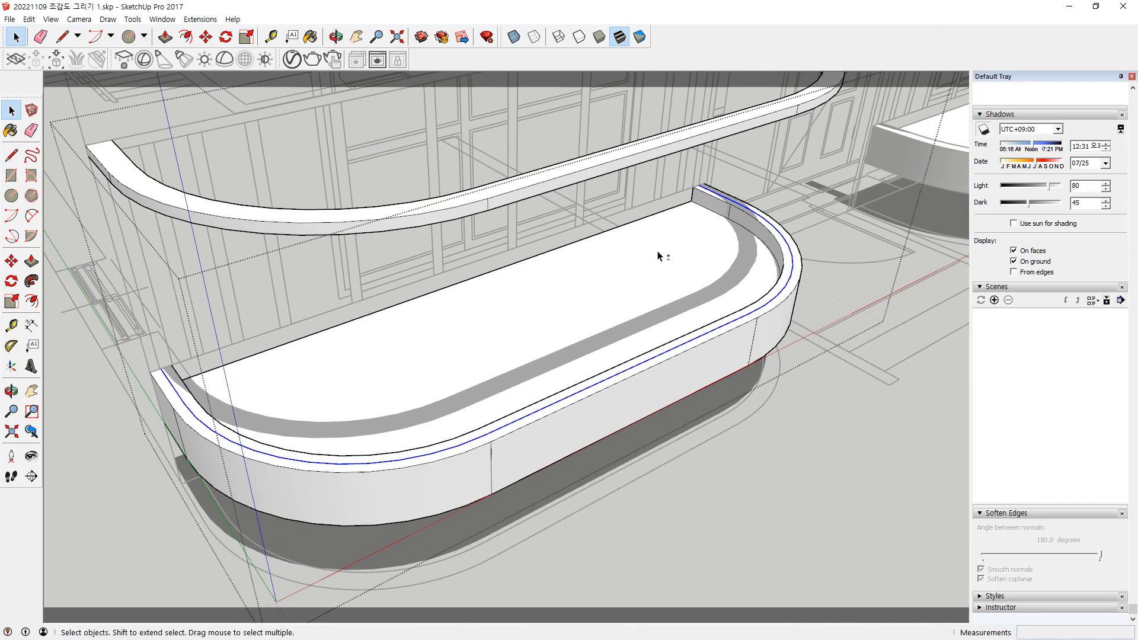
click(201, 19)
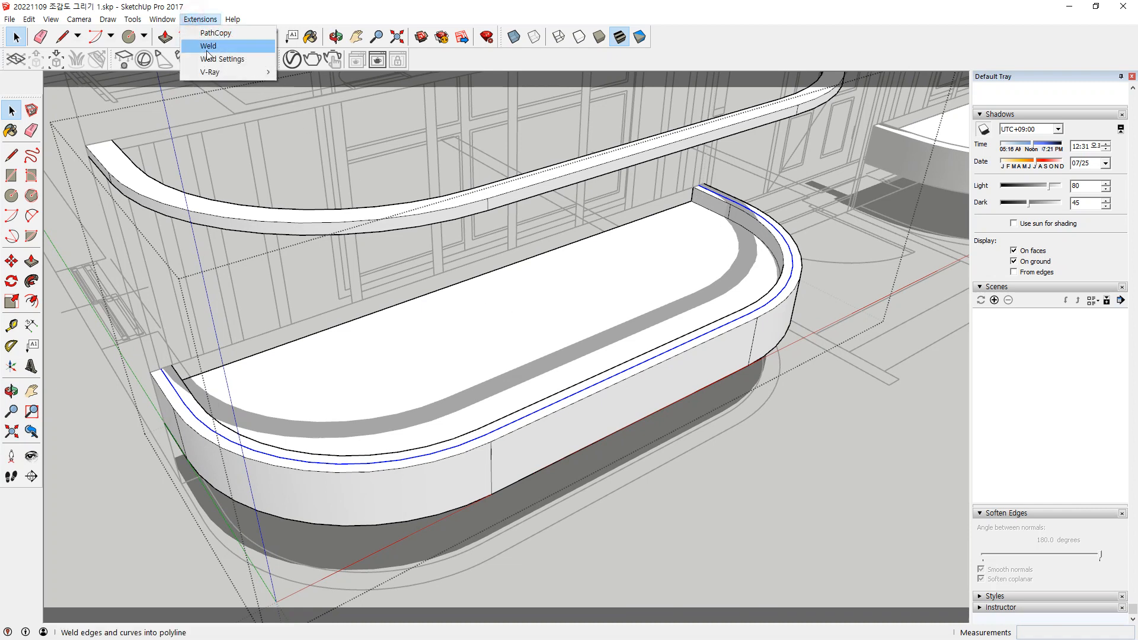
click(208, 46)
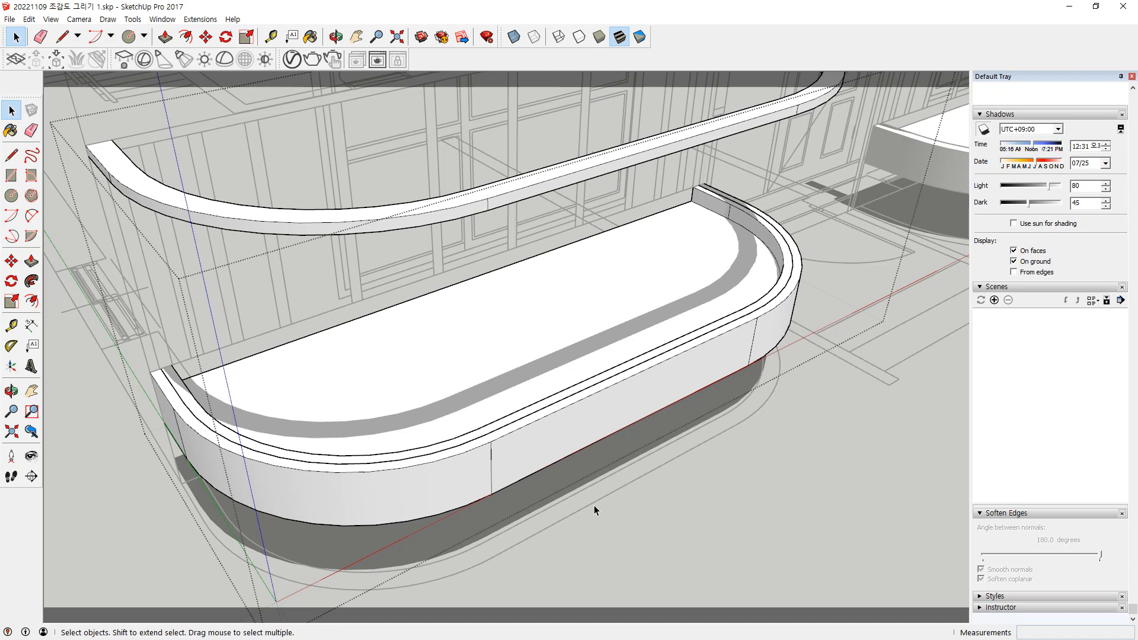
middle_drag(461, 424, 261, 350)
click(262, 350)
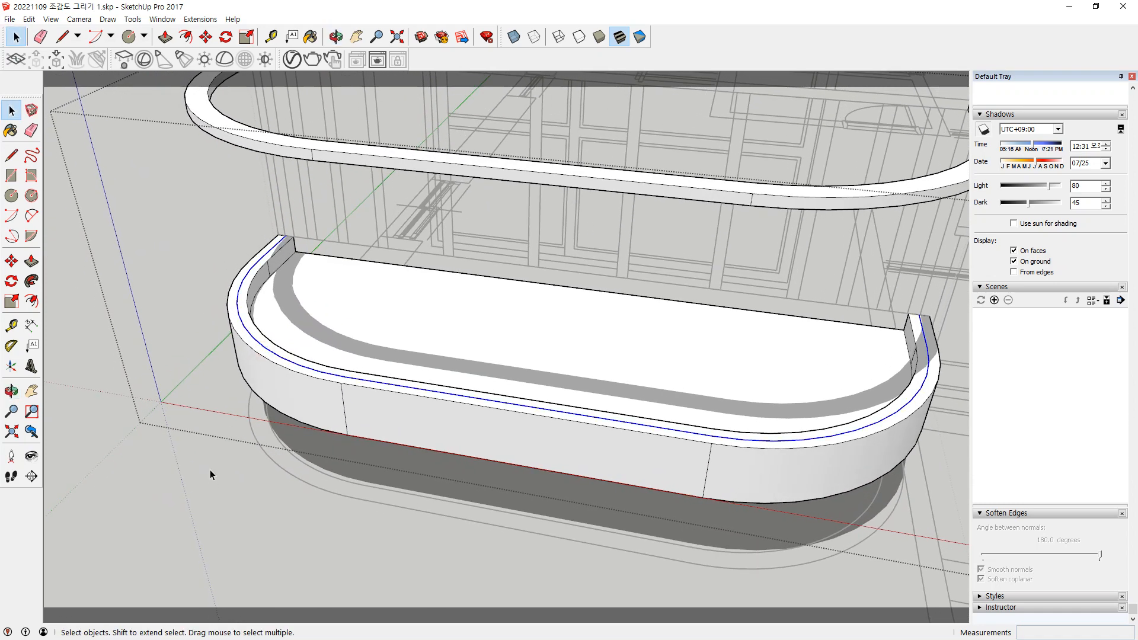
Gauge a short trial distance with the Tape Measure in the open space behind the handrail
middle_drag(609, 240, 546, 285)
key(t)
click(537, 244)
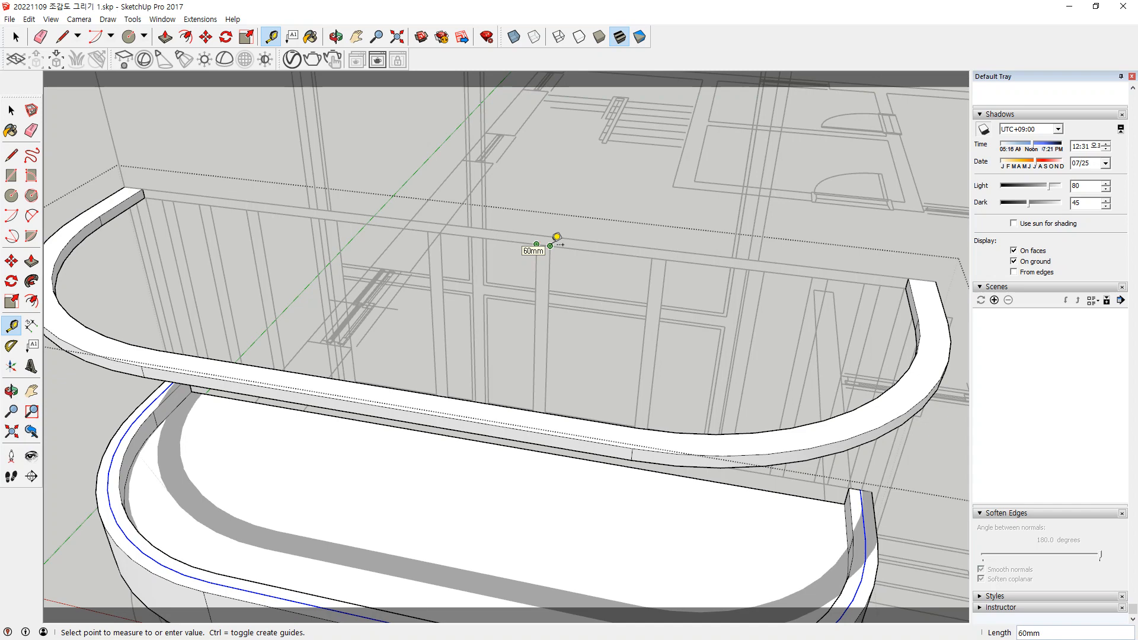
key(Escape)
Draw a small circle on the balcony floor near the rounded corner as the baluster's cross-section
middle_drag(401, 341, 178, 447)
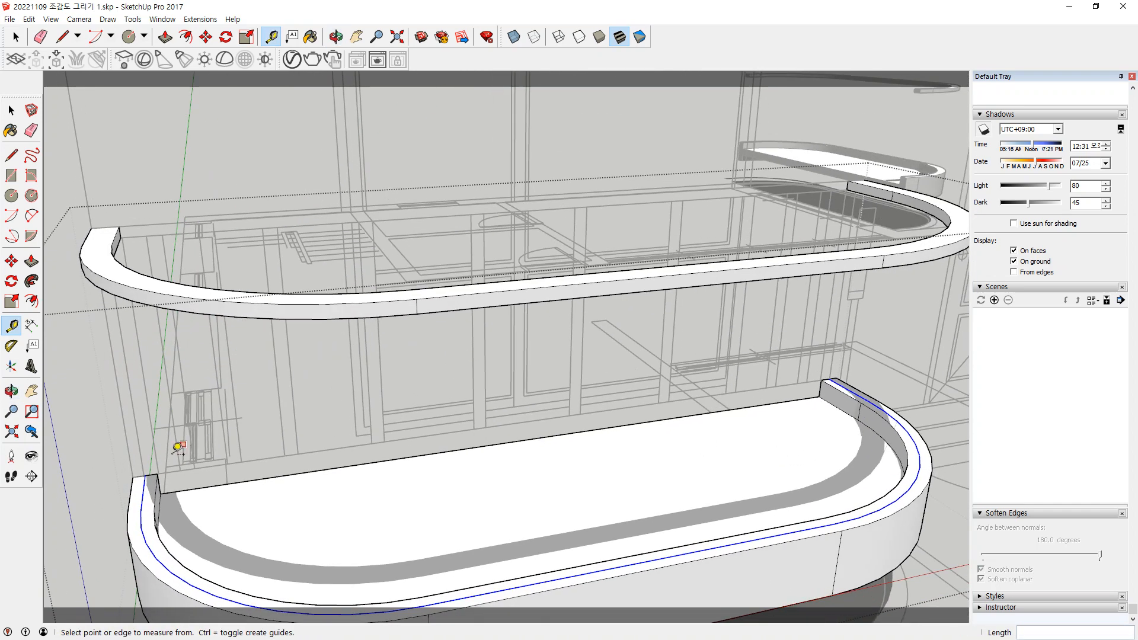
scroll(179, 448, up, 3)
key(c)
click(380, 493)
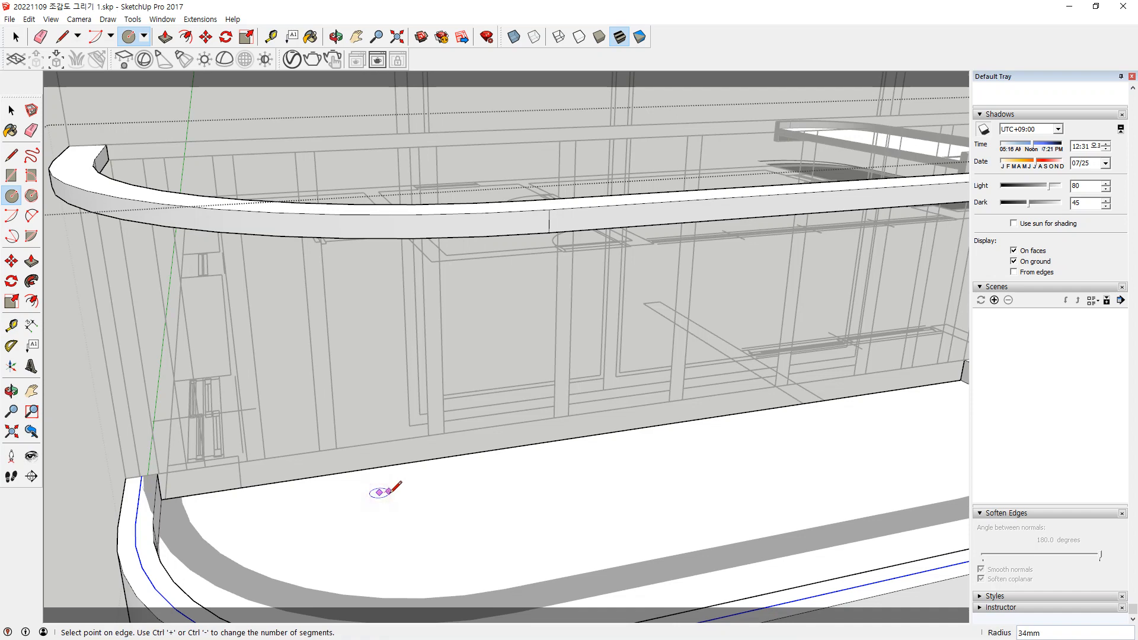
key(Return)
Measure the vertical gap from the parapet top's outer end corner to the underside of the handrail
key(t)
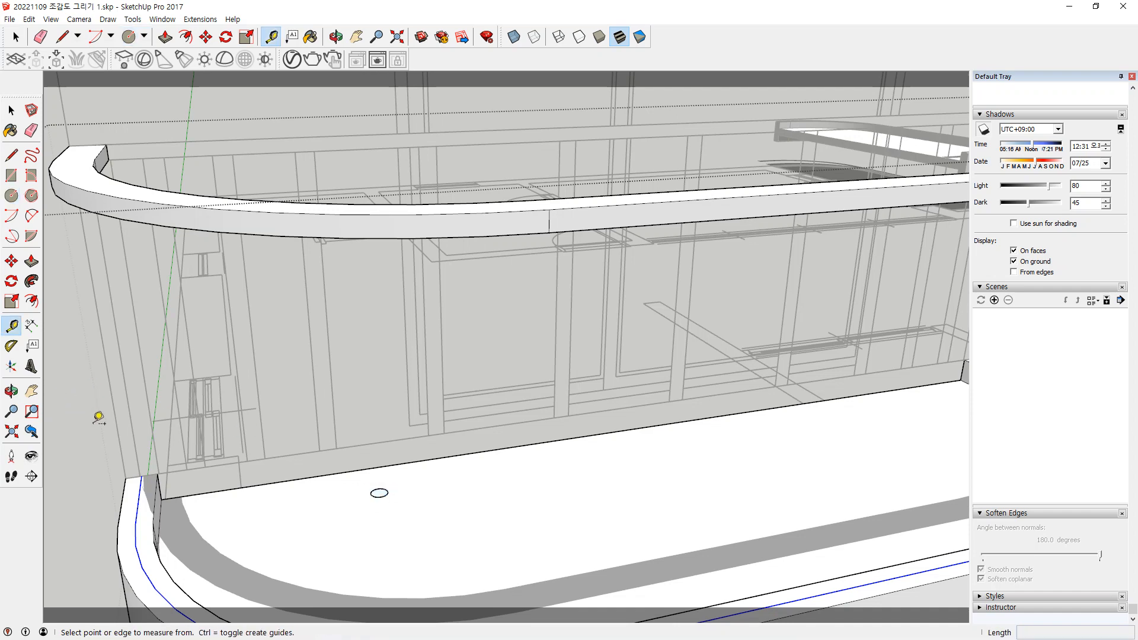
click(126, 478)
middle_drag(107, 322, 304, 302)
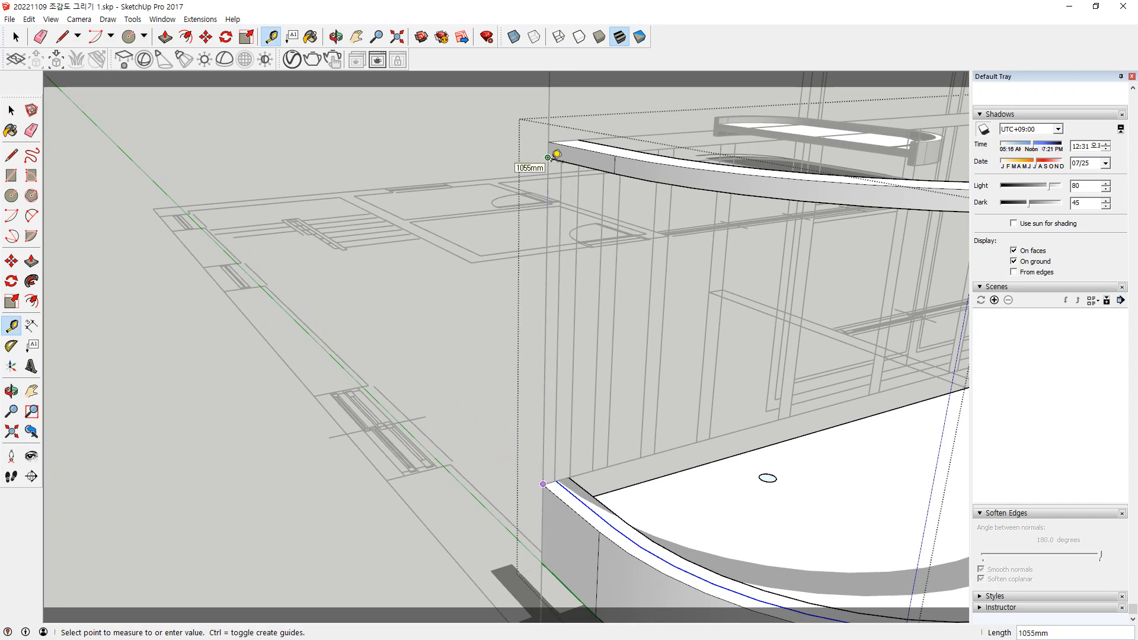
click(556, 154)
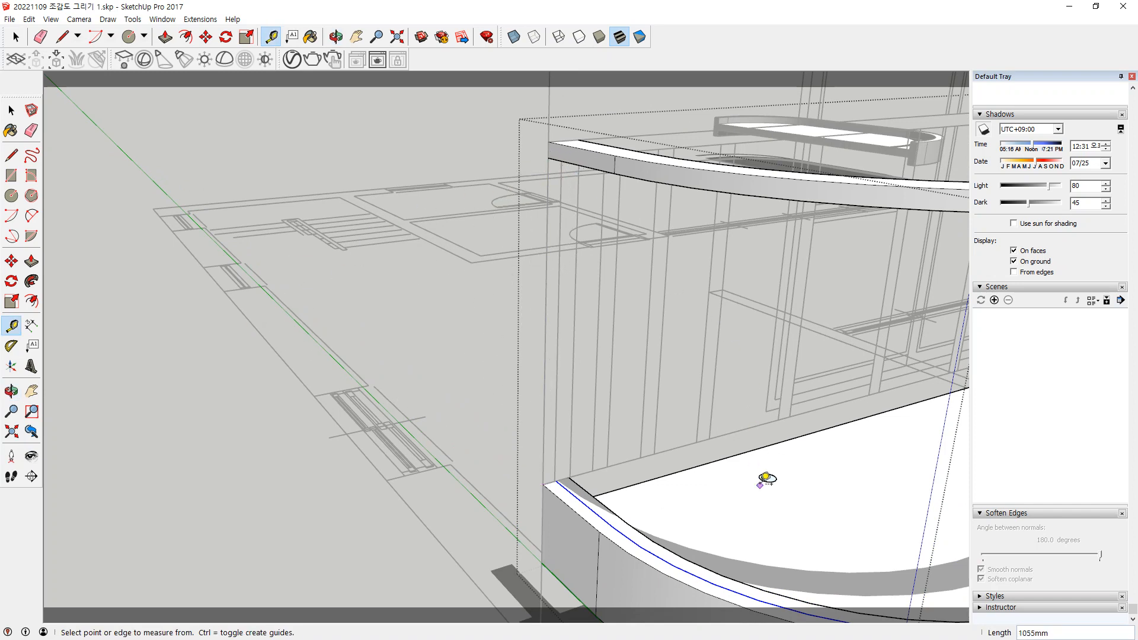
Extrude the circle upward into a baluster cylinder, matching the gap height between the parapet top and the handrail
key(p)
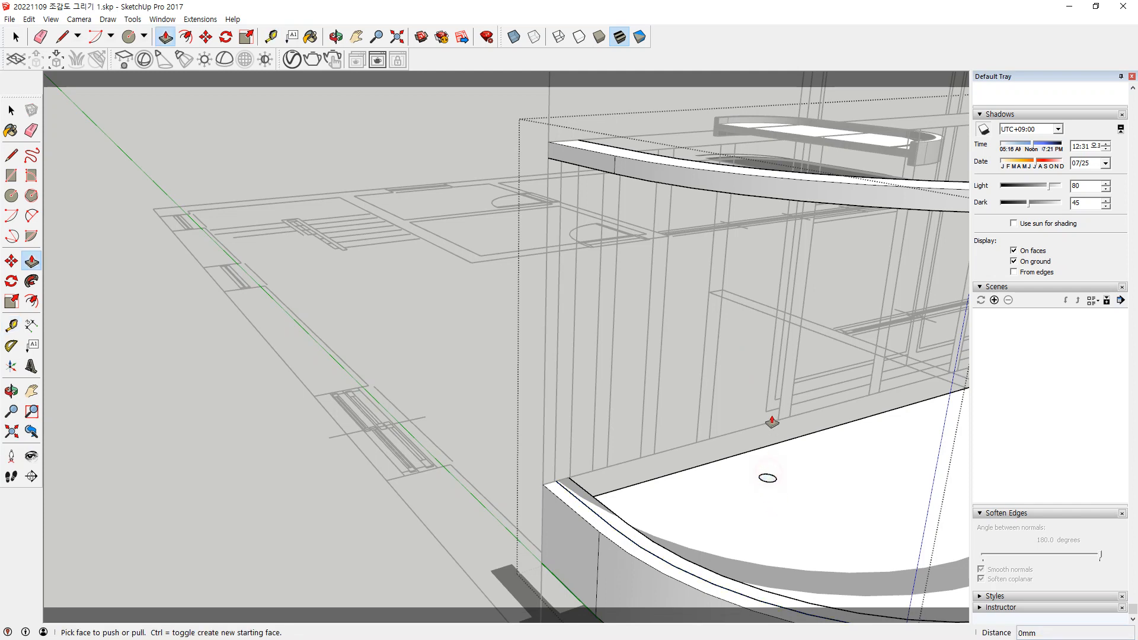
click(767, 481)
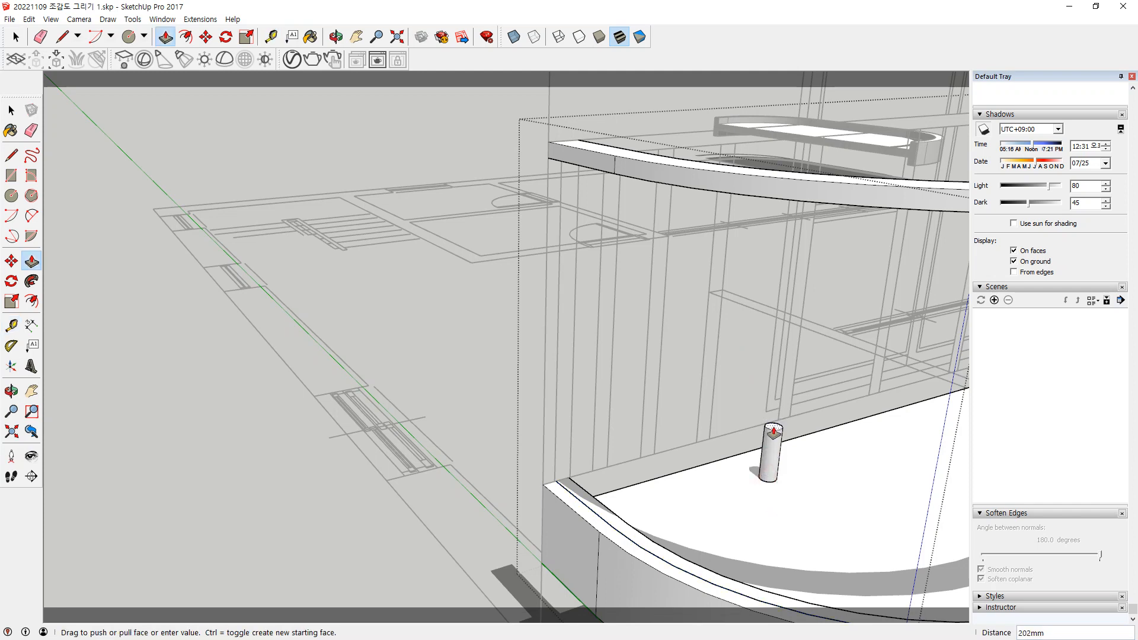
key(Return)
key(space)
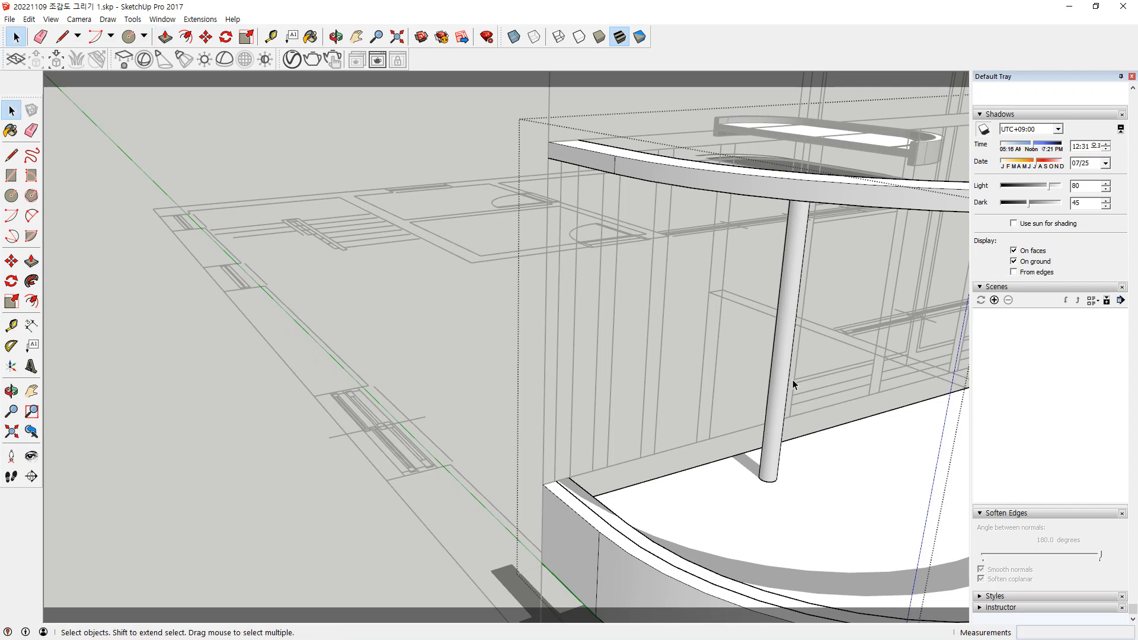
middle_drag(792, 379, 635, 403)
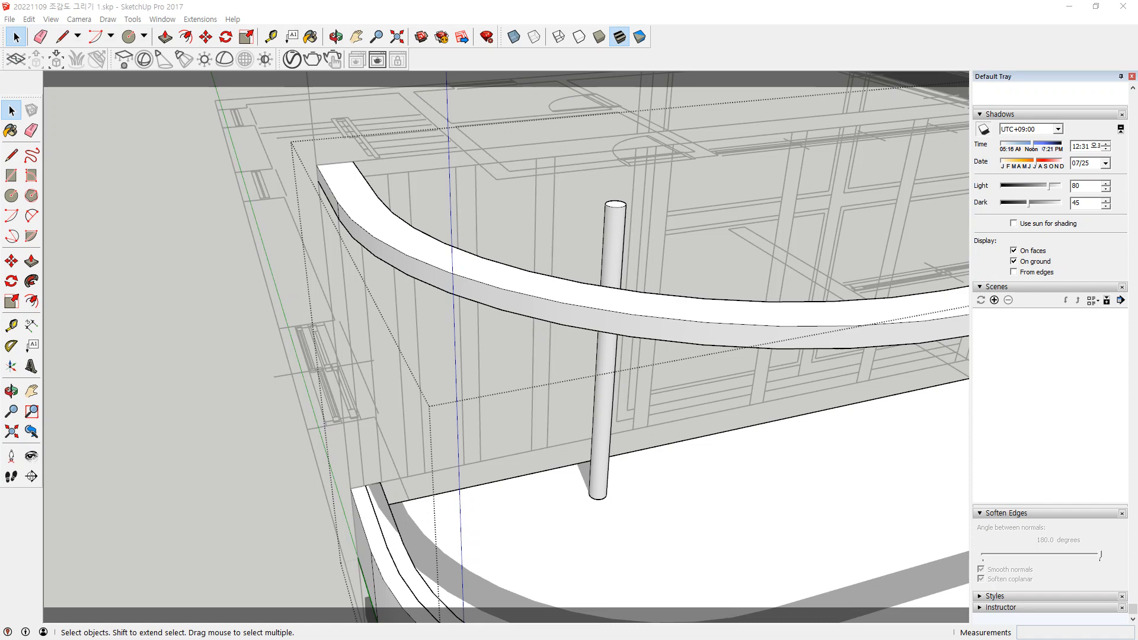
Select the entire baluster cylinder and open the component creation settings for it
middle_drag(676, 333, 494, 346)
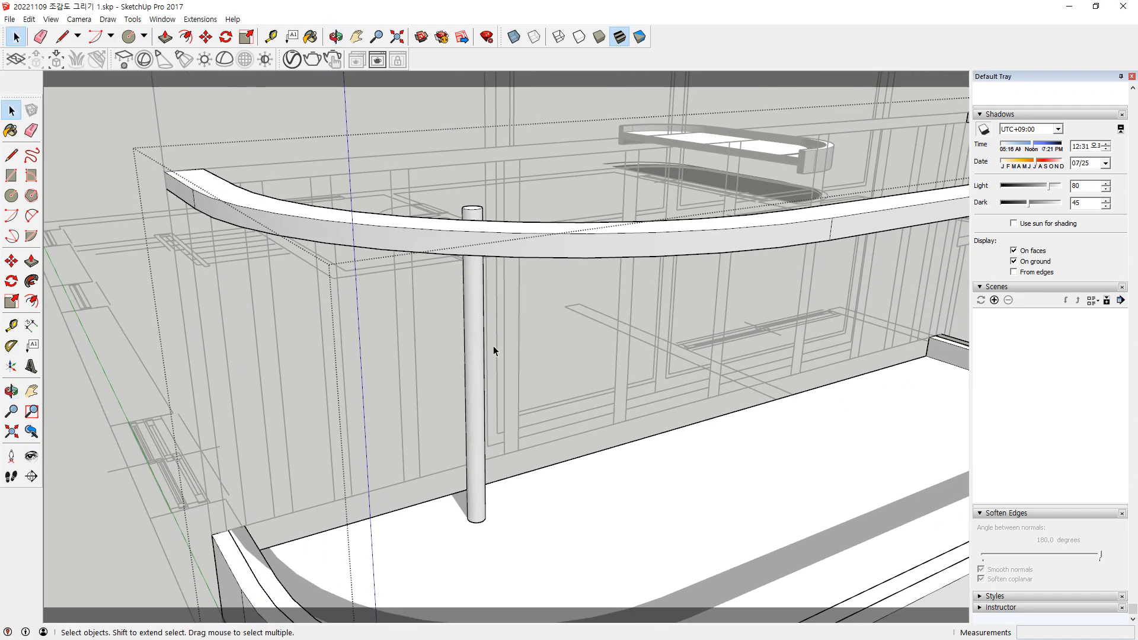
click(478, 352)
double_click(478, 353)
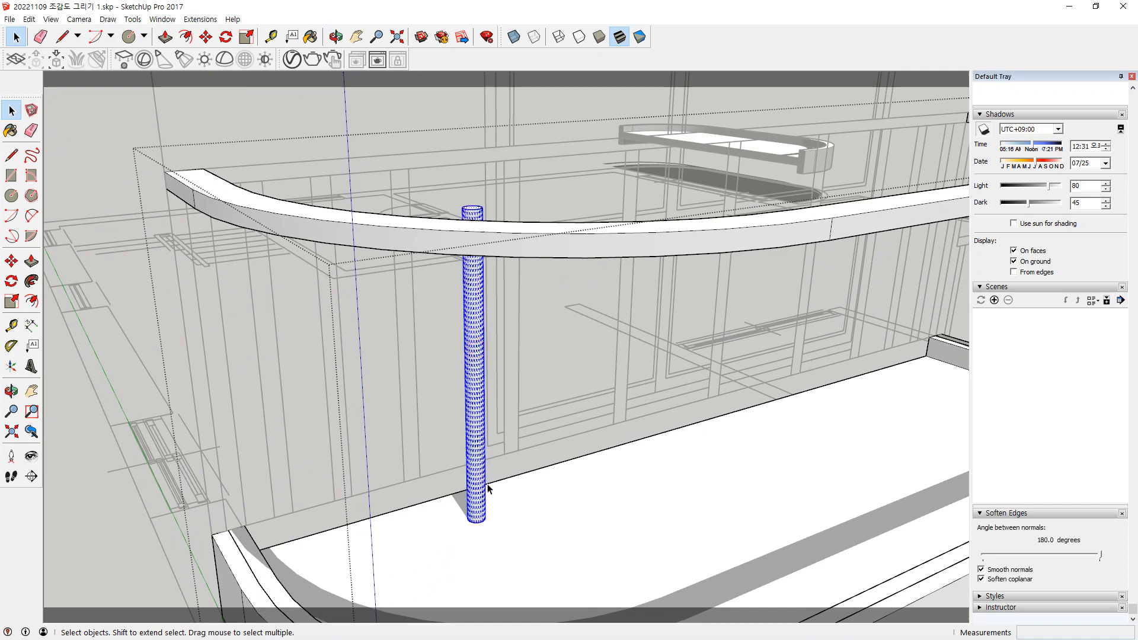
mouse_move(487, 469)
middle_down()
mouse_move(498, 451)
mouse_move(487, 472)
middle_up()
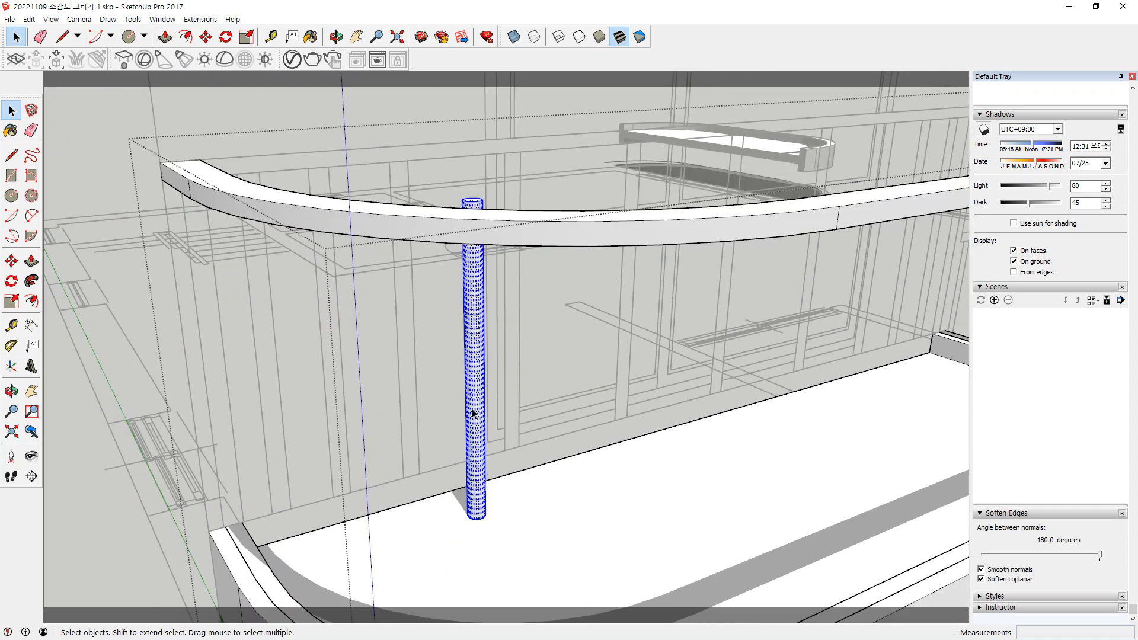
middle_drag(477, 399, 477, 399)
middle_drag(441, 237, 255, 462)
right_click(485, 239)
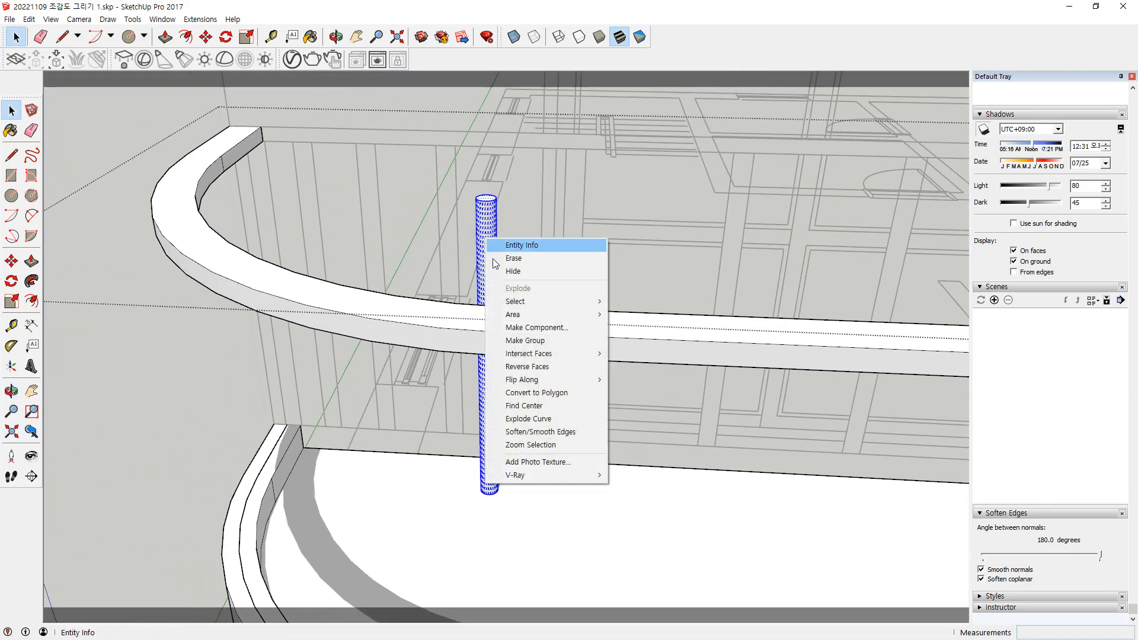
click(529, 328)
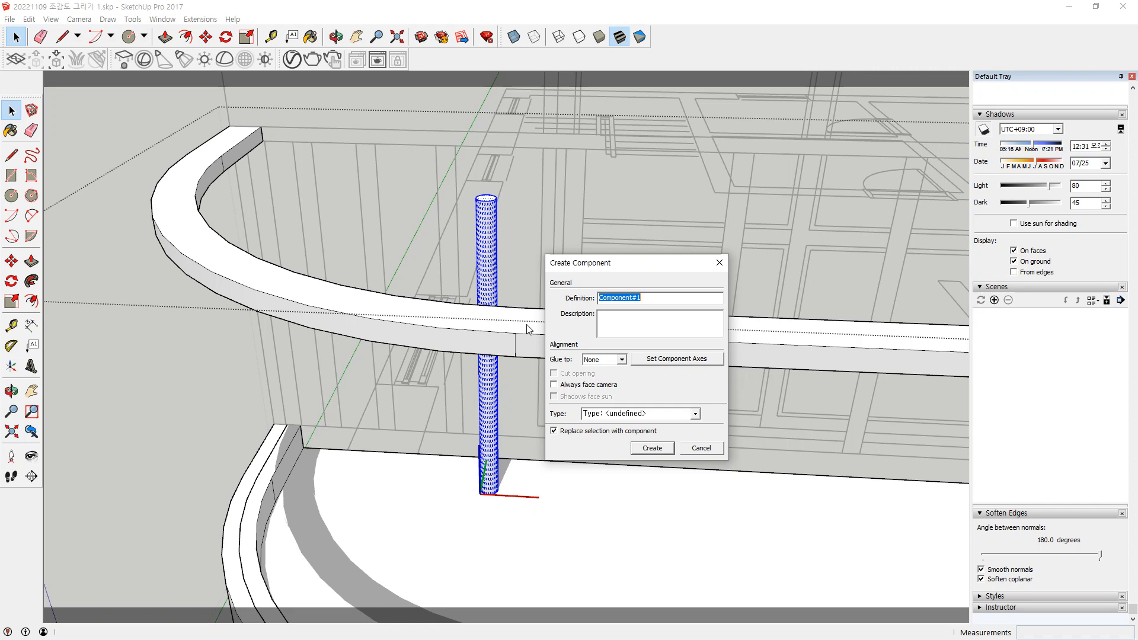
click(686, 363)
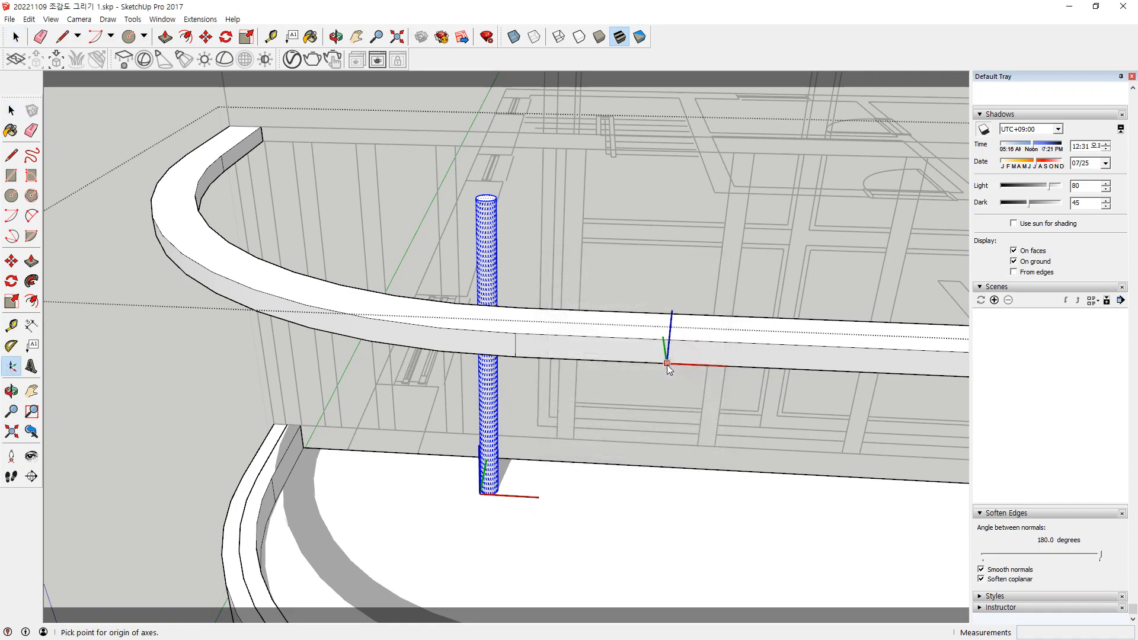
middle_drag(554, 457, 574, 470)
key(Escape)
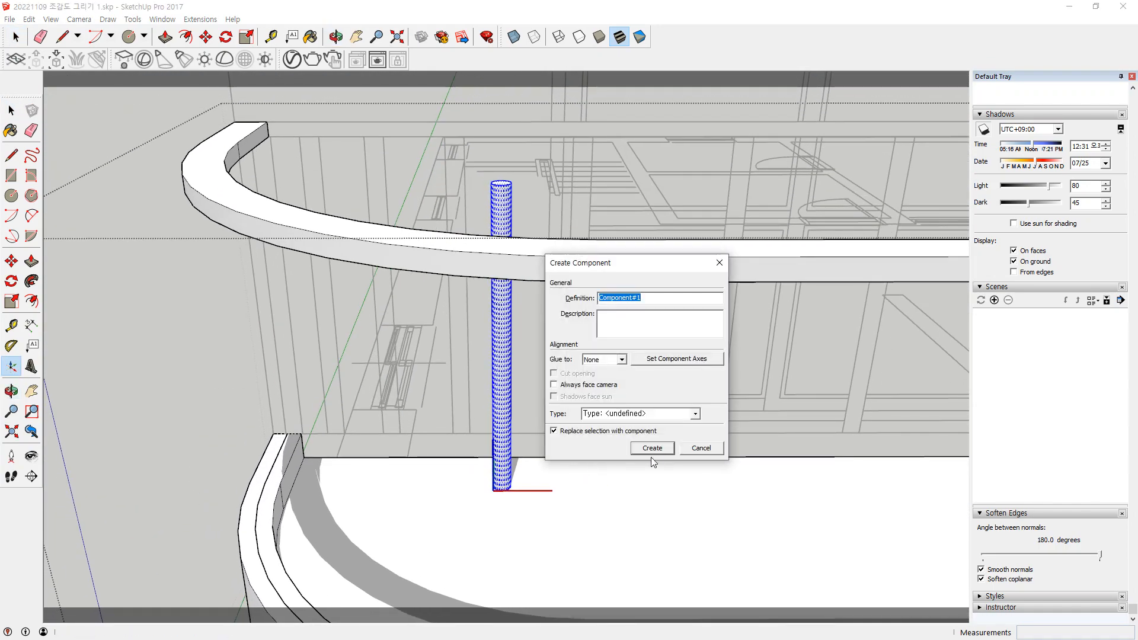
Cancel the component creation and move the baluster cylinder clear of the balcony, beyond its curved end
click(702, 448)
scroll(497, 440, down, 2)
key(m)
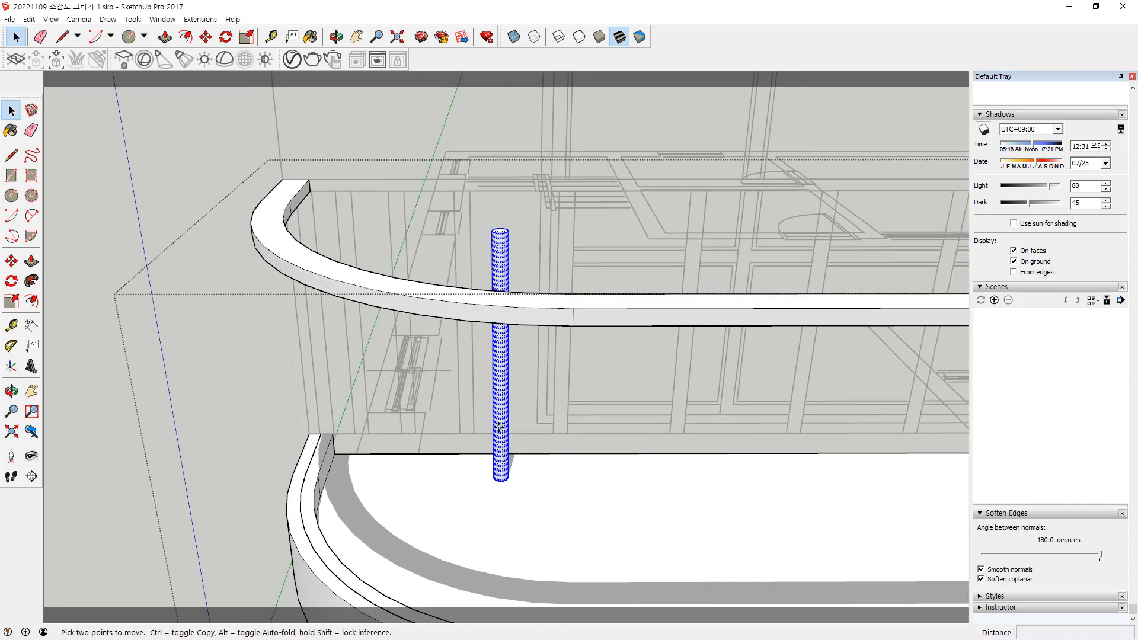
click(500, 422)
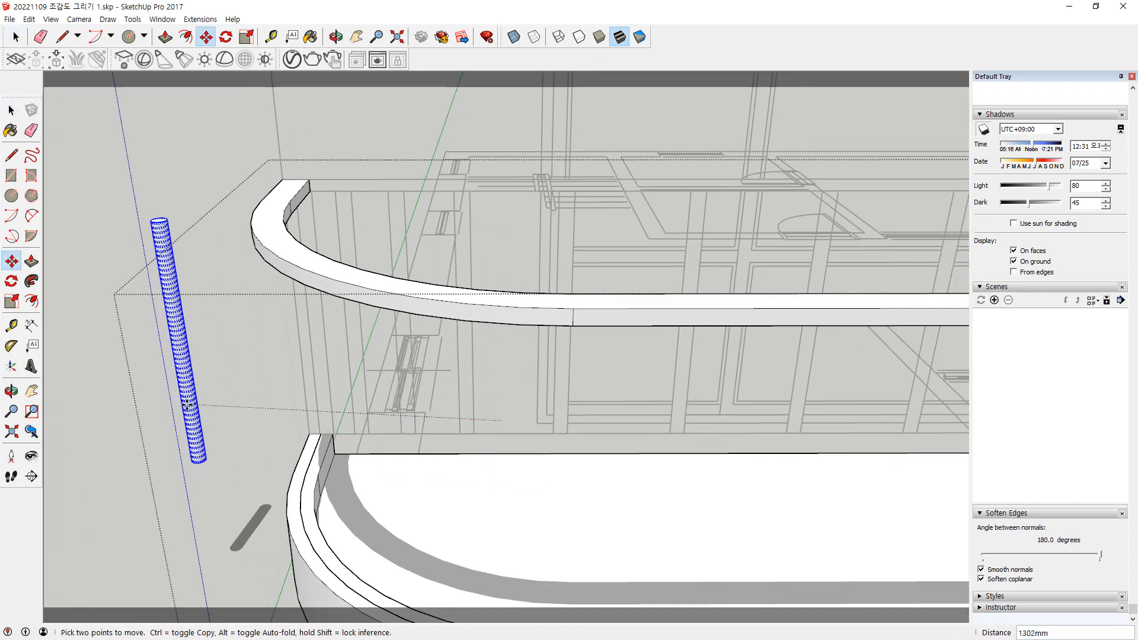
middle_drag(255, 504, 465, 462)
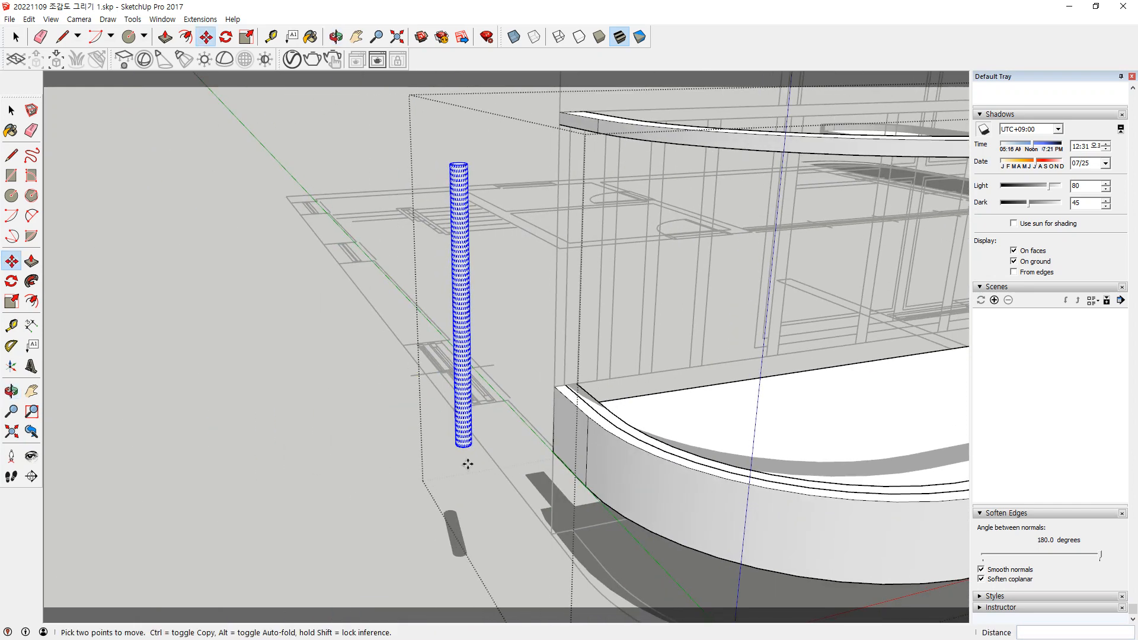
Start making the baluster cylinder a component and place the component axes' origin at the centre of its base circle
scroll(439, 419, up, 3)
right_click(402, 411)
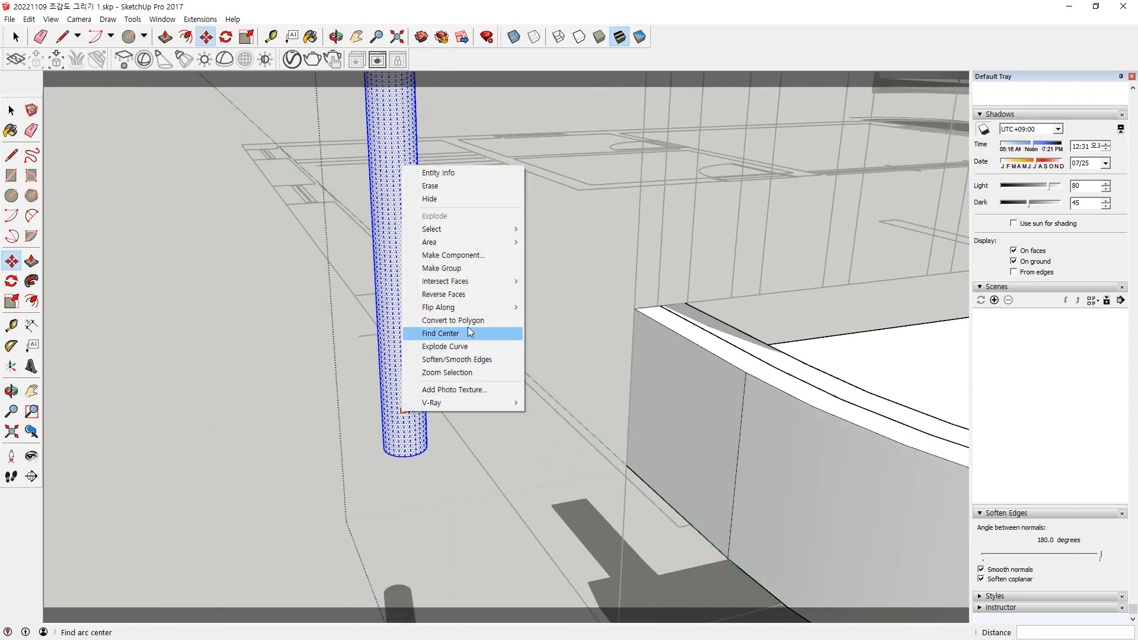
click(474, 255)
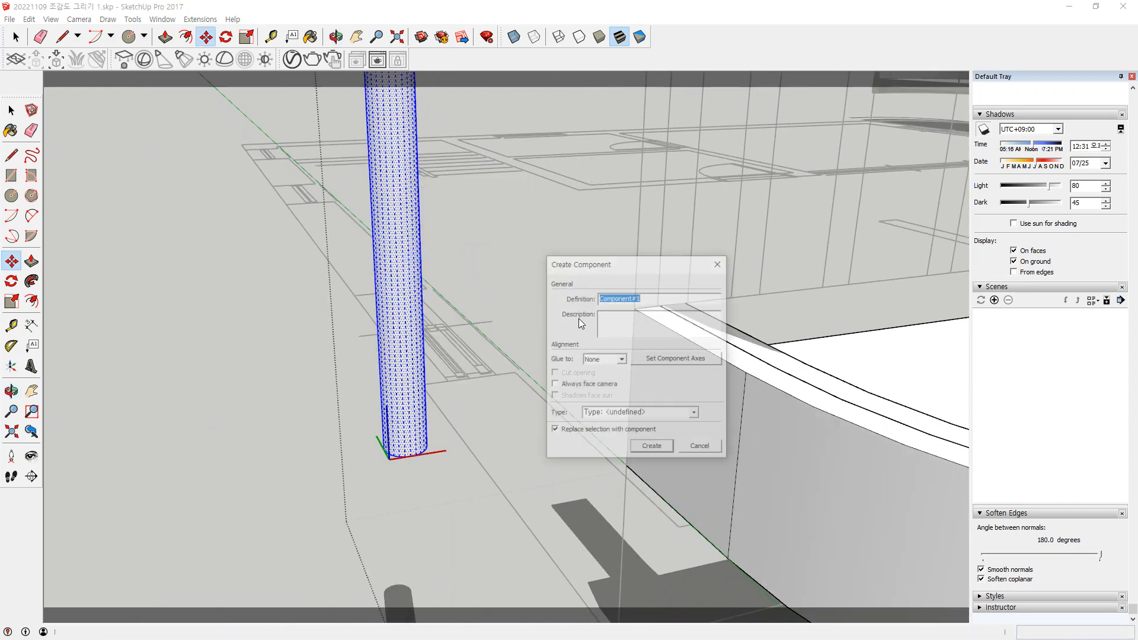
click(671, 363)
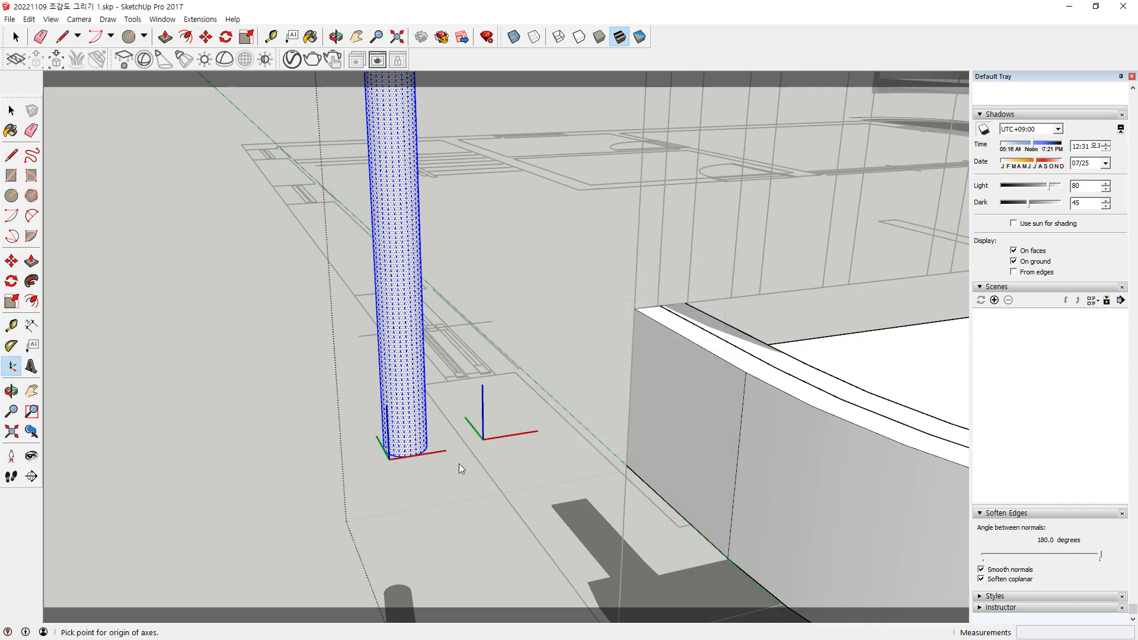
middle_drag(459, 464, 483, 546)
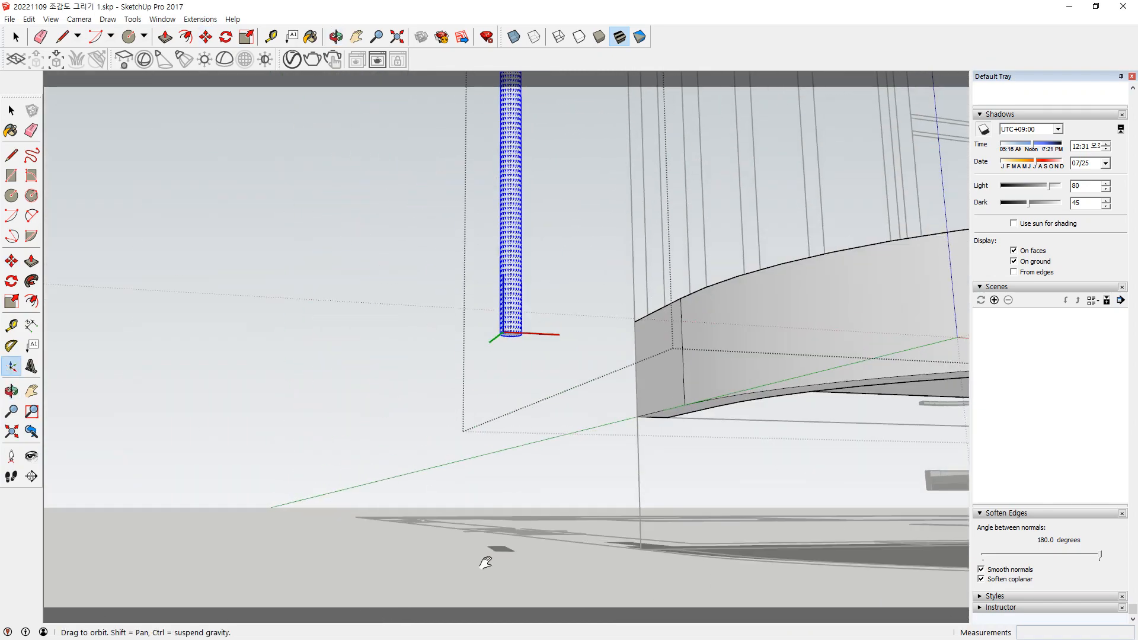
middle_drag(498, 338, 469, 368)
middle_drag(444, 300, 461, 350)
scroll(458, 329, up, 5)
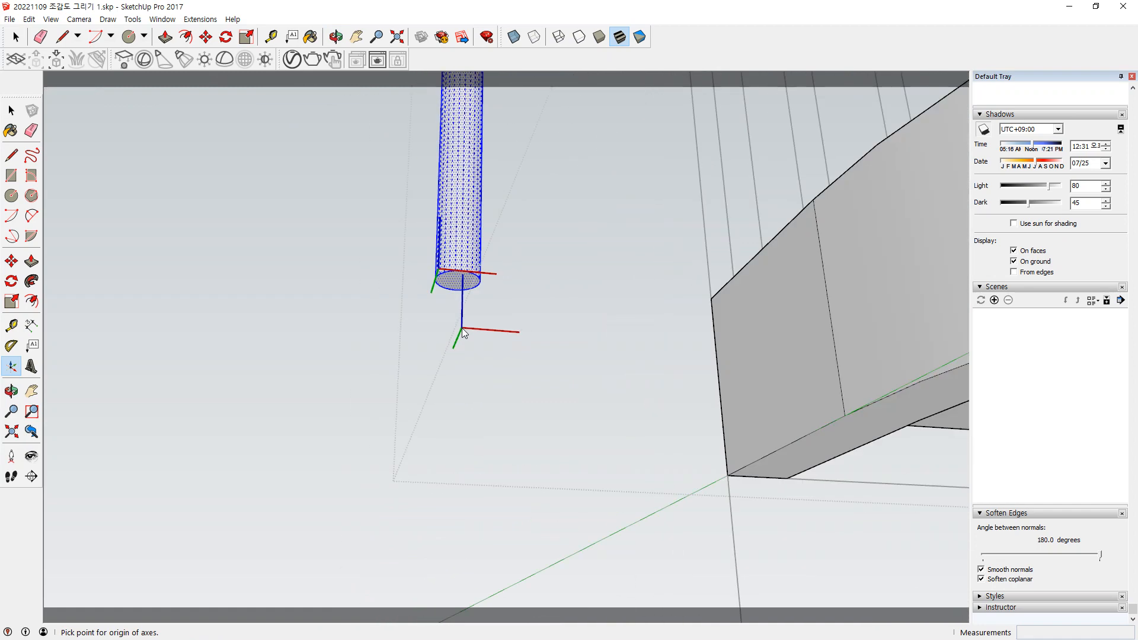
middle_drag(452, 279, 477, 254)
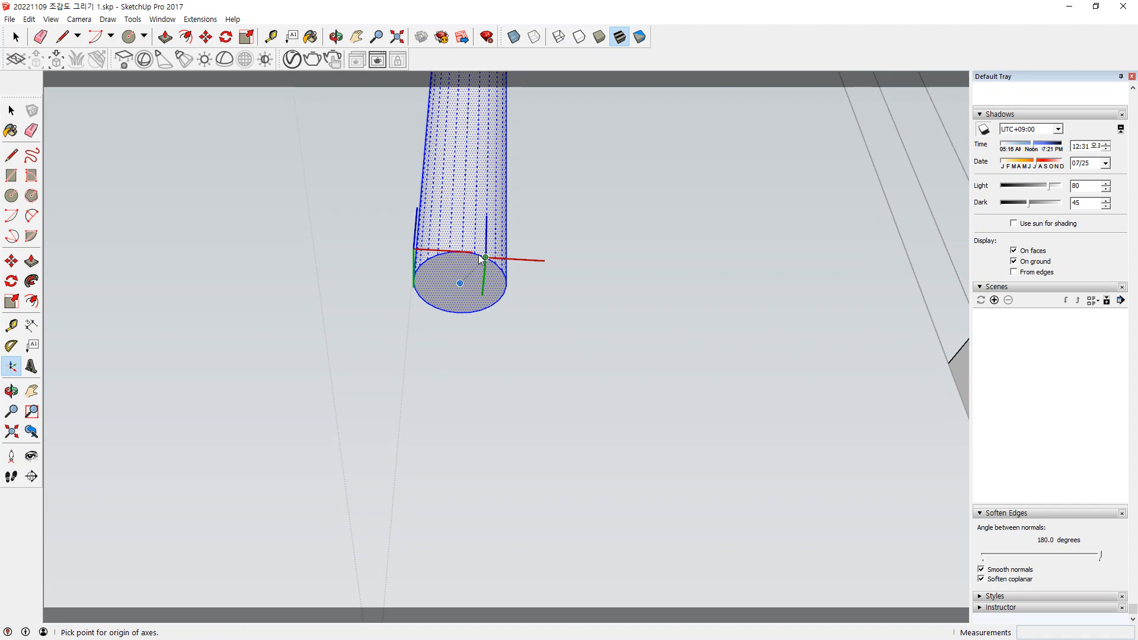
click(462, 284)
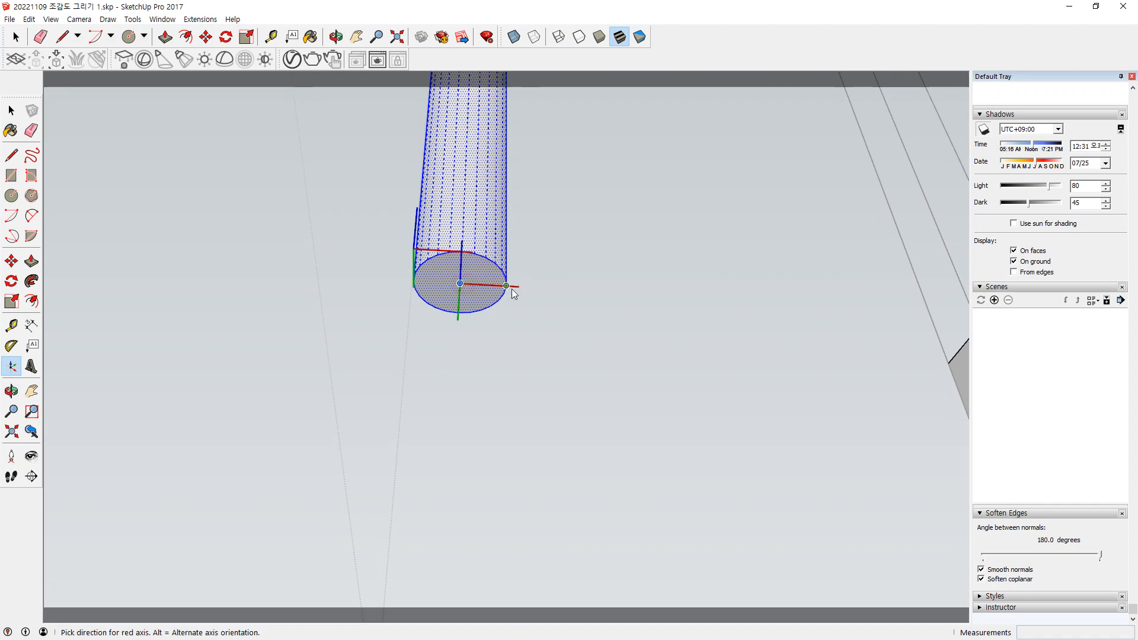
Align the component's red and green axes with the model's axes, name the definition and create the baluster component
click(550, 293)
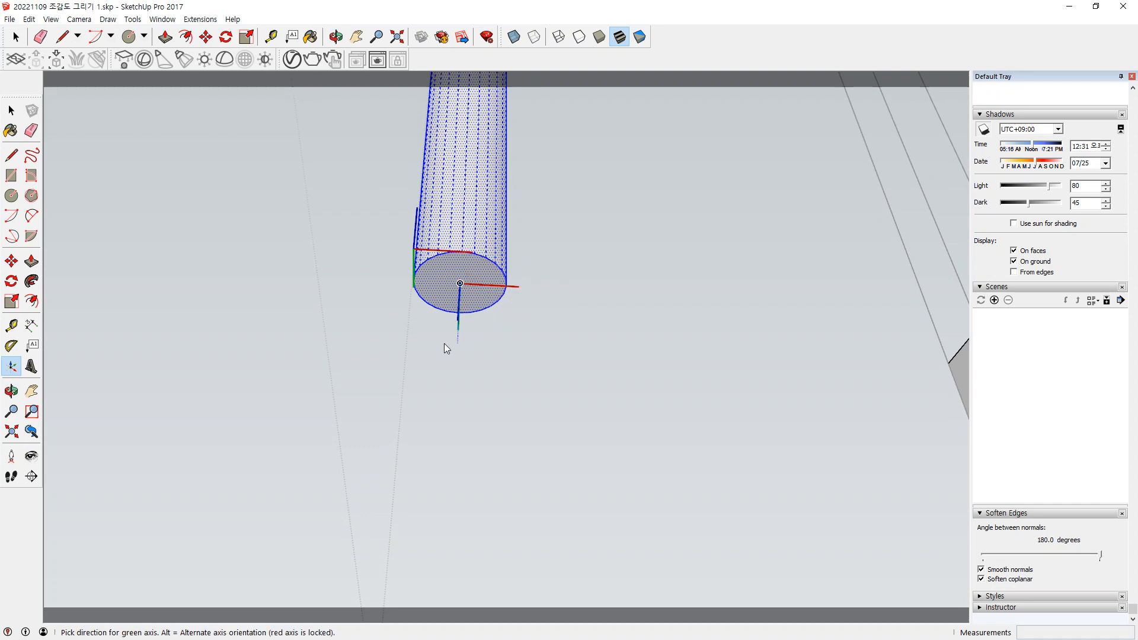
mouse_move(431, 344)
middle_down()
mouse_move(516, 333)
mouse_move(424, 364)
mouse_move(437, 340)
mouse_move(450, 351)
middle_up()
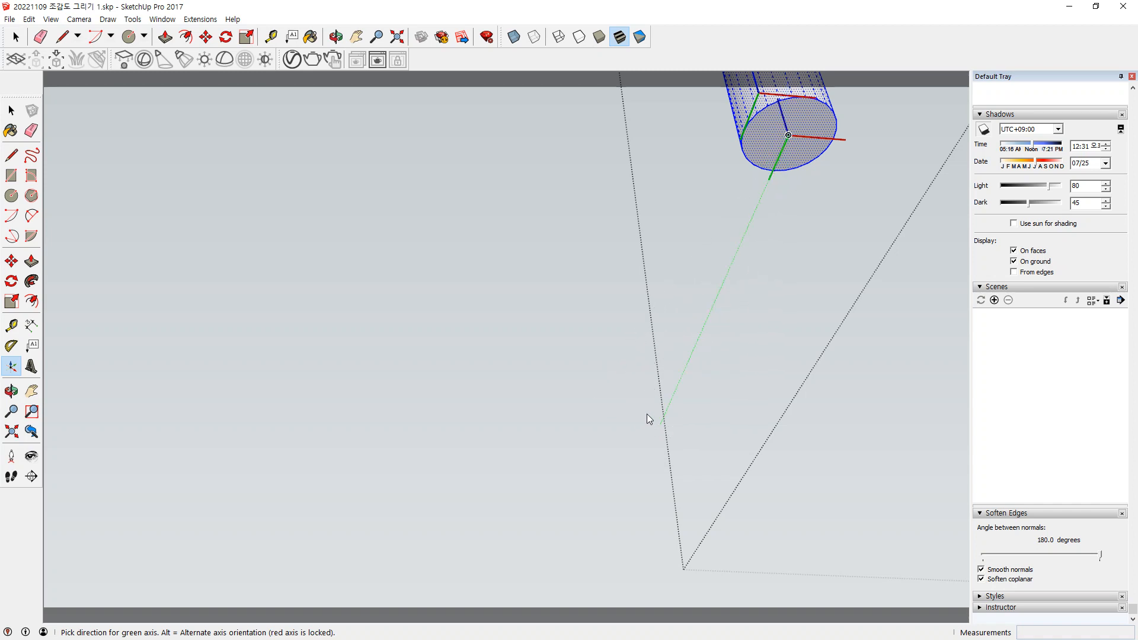
click(667, 425)
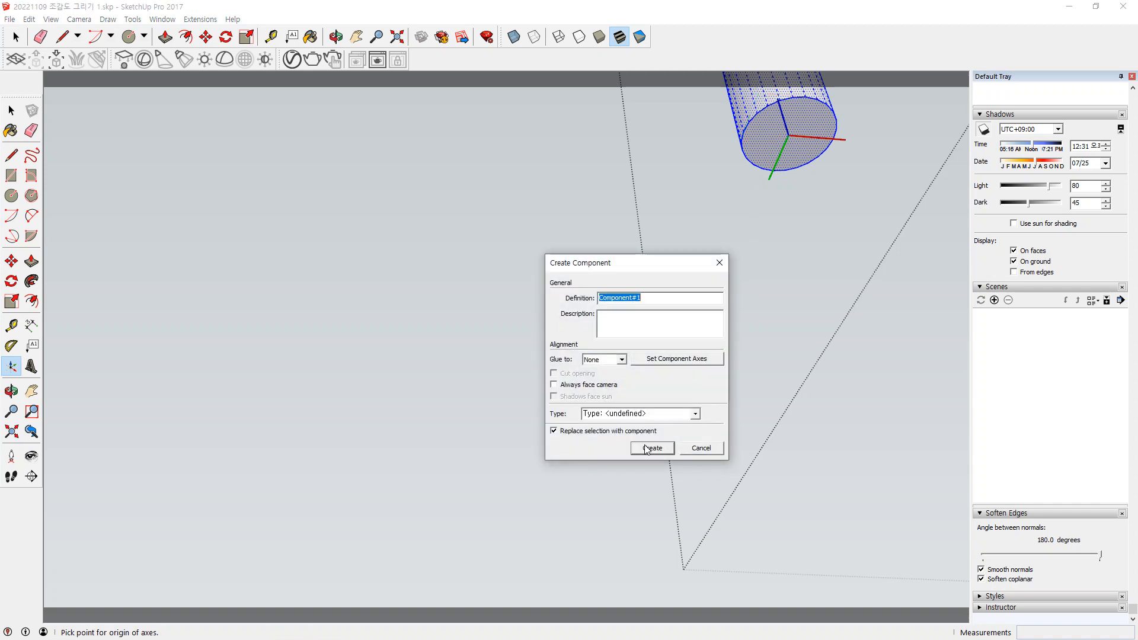
text(나)
click(638, 449)
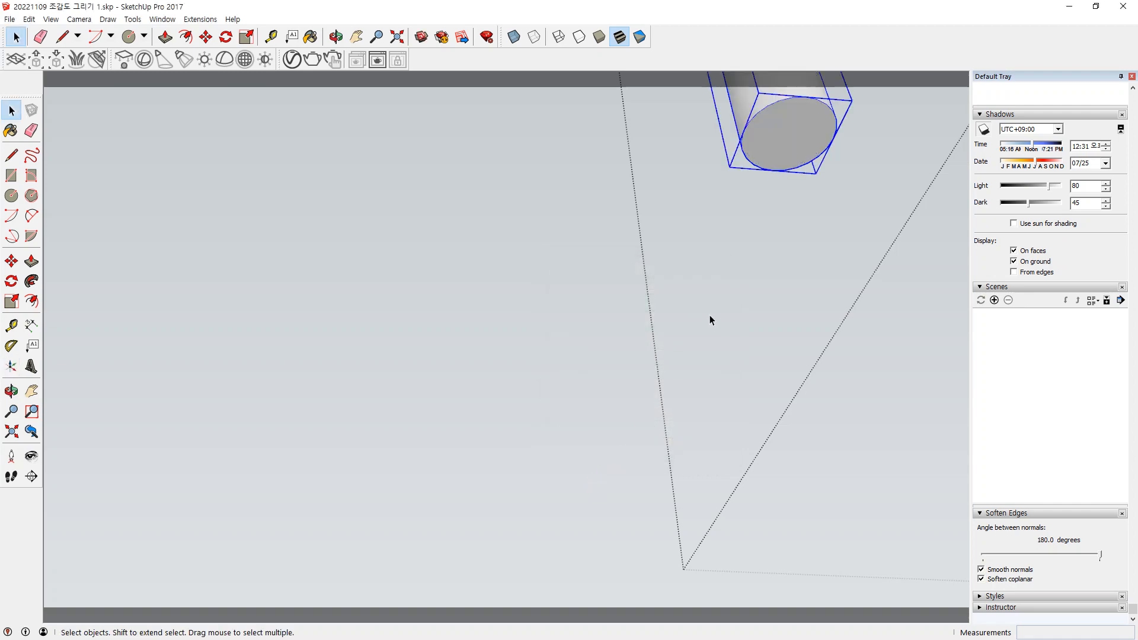
Distribute the baluster component along the parapet's centre-line path with PathCopy at a spacing of 300 mm
scroll(713, 317, down, 8)
scroll(715, 314, down, 2)
middle_drag(716, 314, 673, 547)
scroll(749, 437, up, 5)
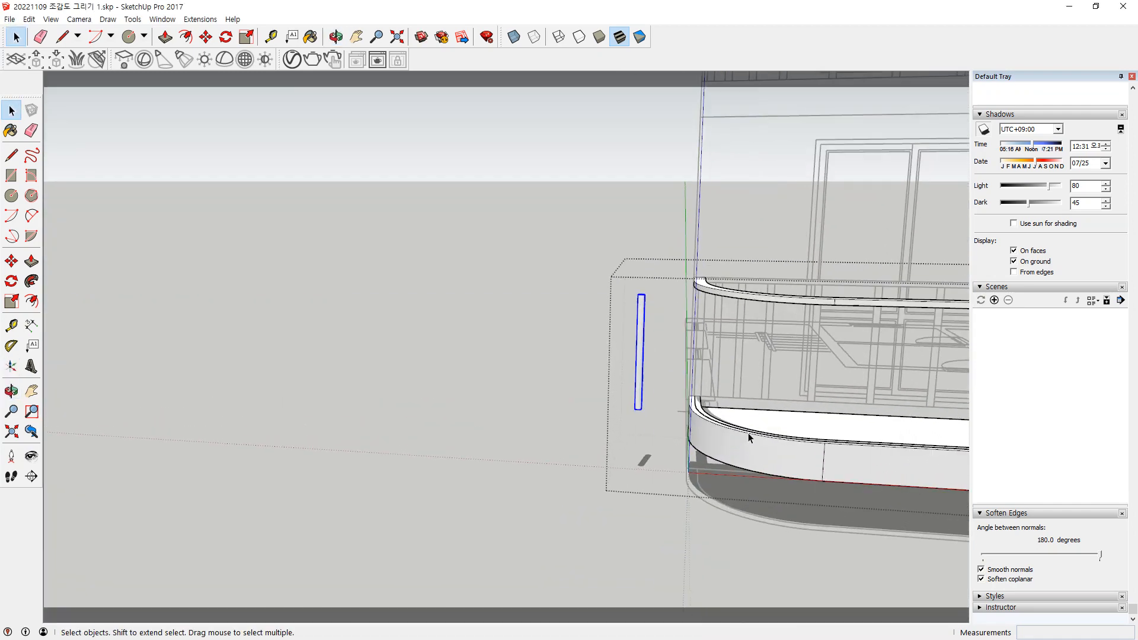
middle_drag(718, 412, 396, 400)
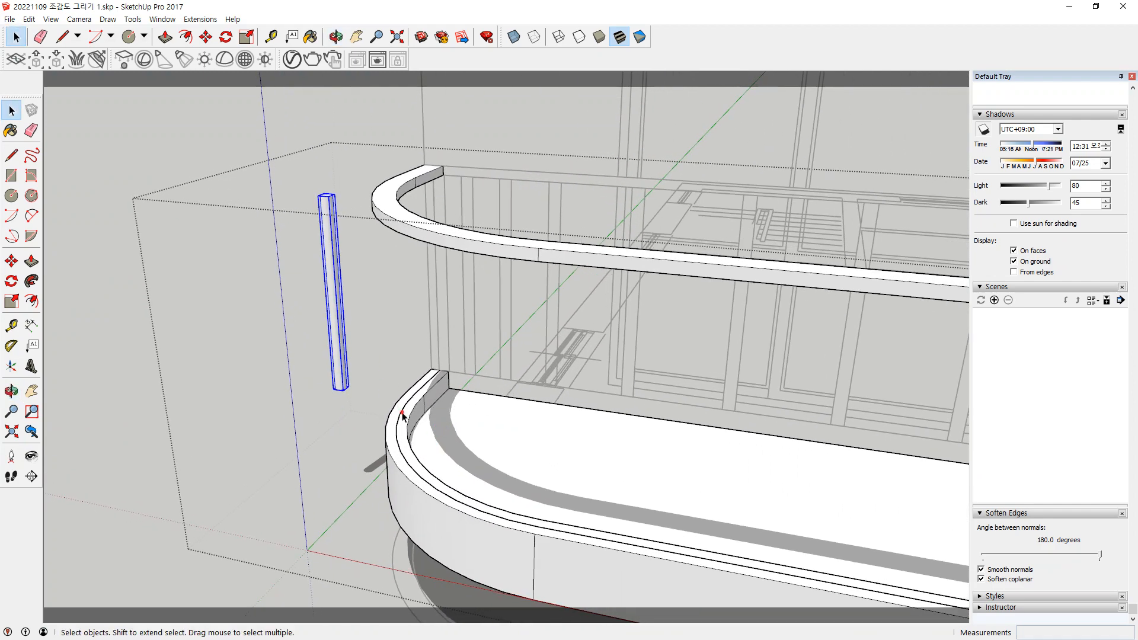
click(404, 415)
click(192, 19)
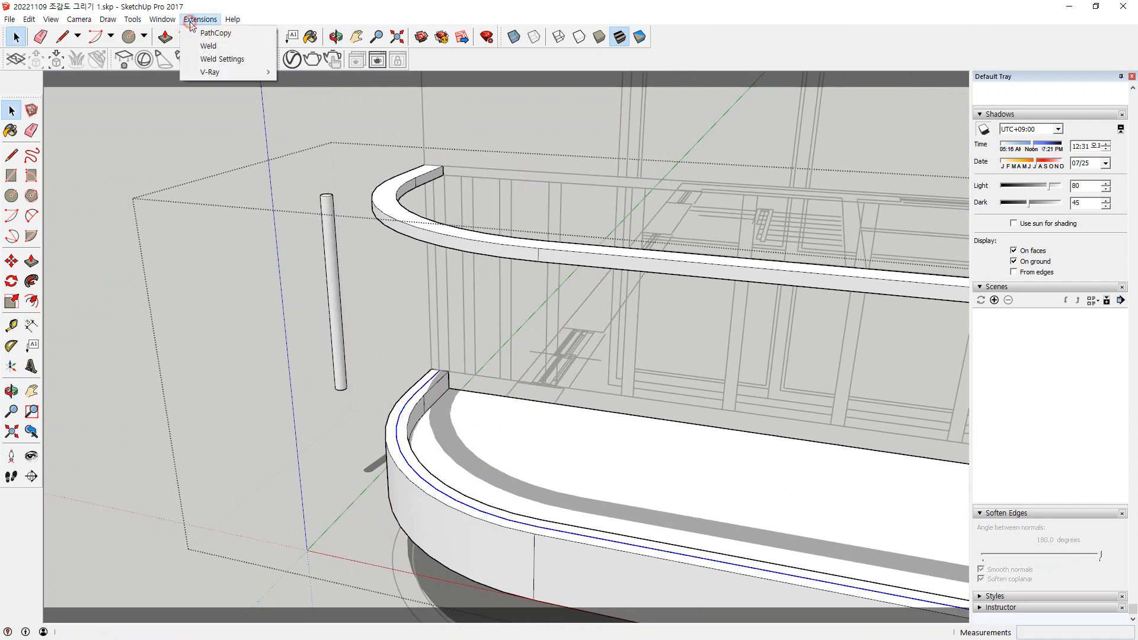
click(213, 33)
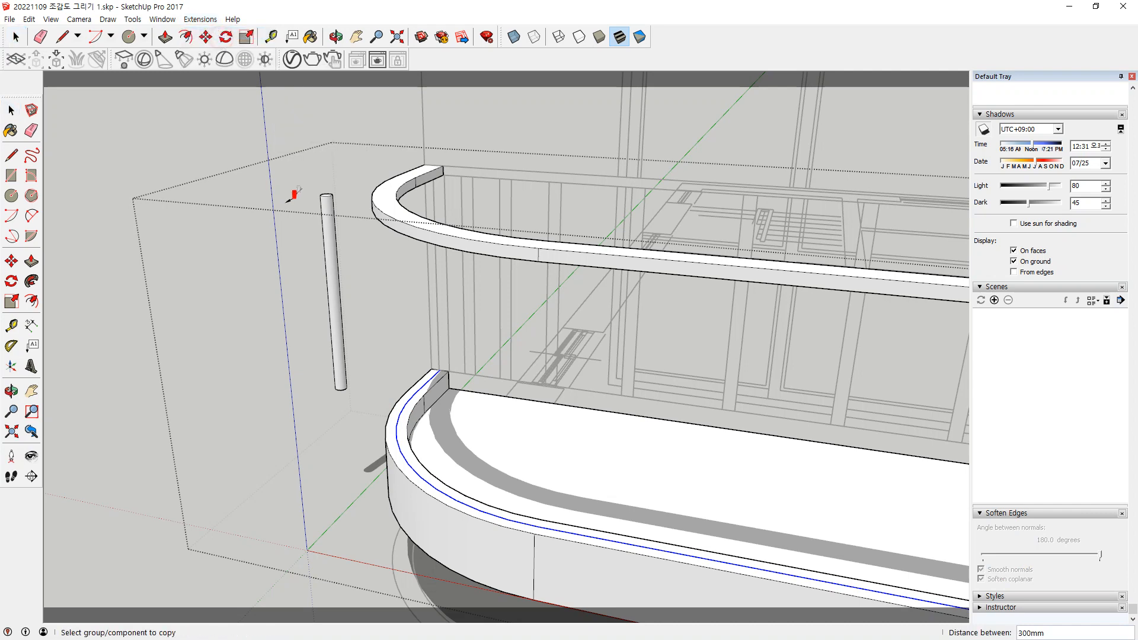
click(336, 287)
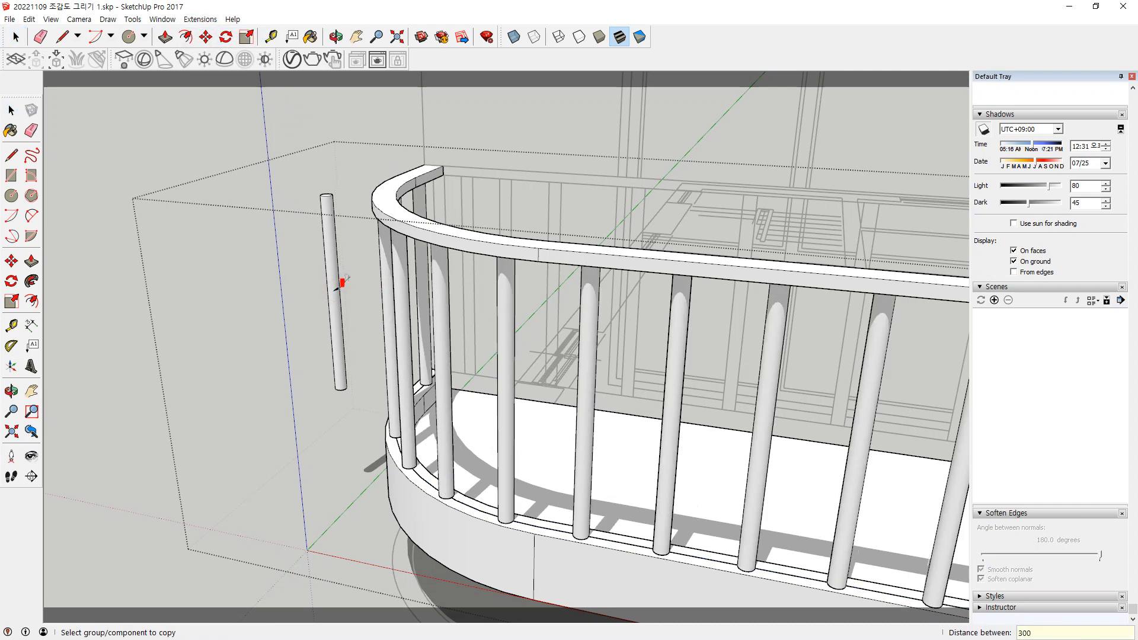
Delete the railing's far end baluster against the wall and cut the spare source baluster out of the balcony group
middle_drag(334, 299, 674, 385)
key(space)
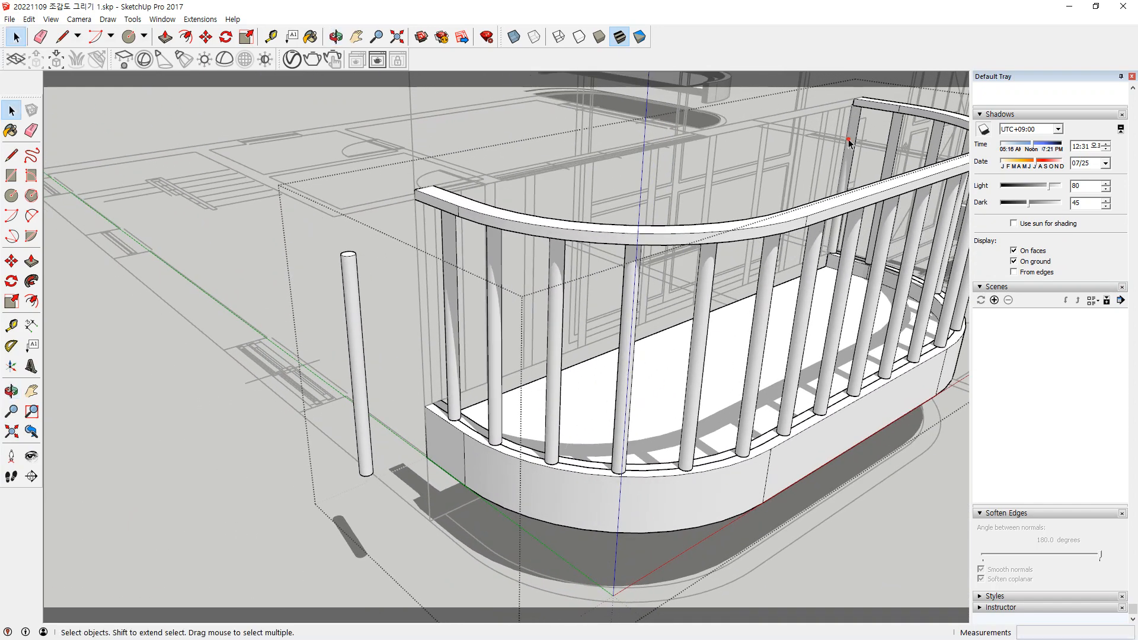
click(849, 142)
key(Delete)
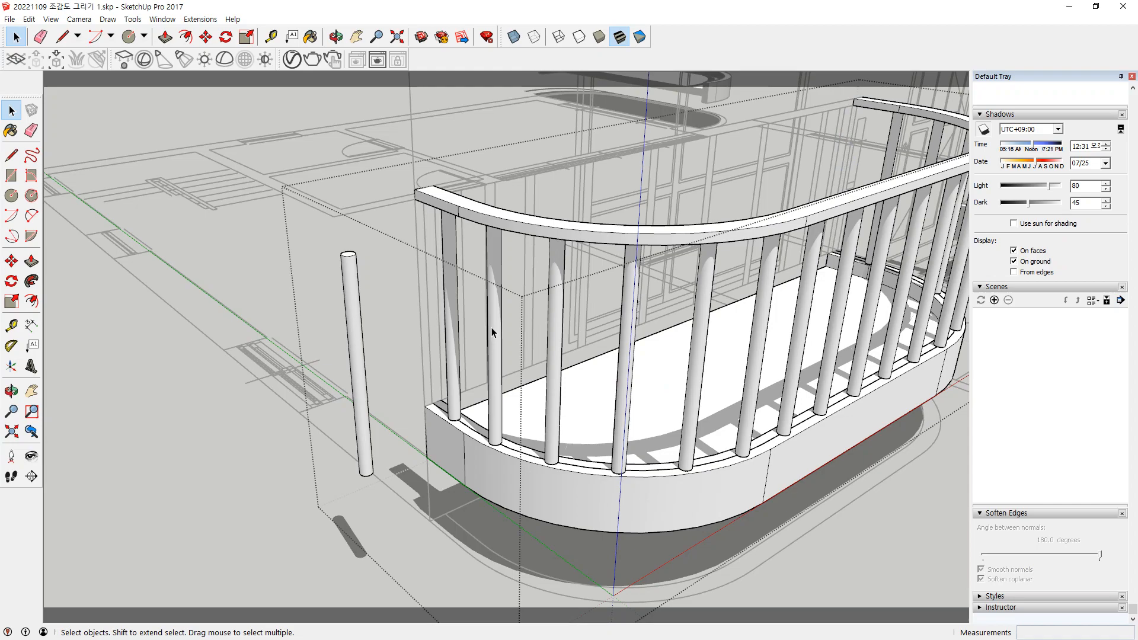
click(355, 372)
key(Delete)
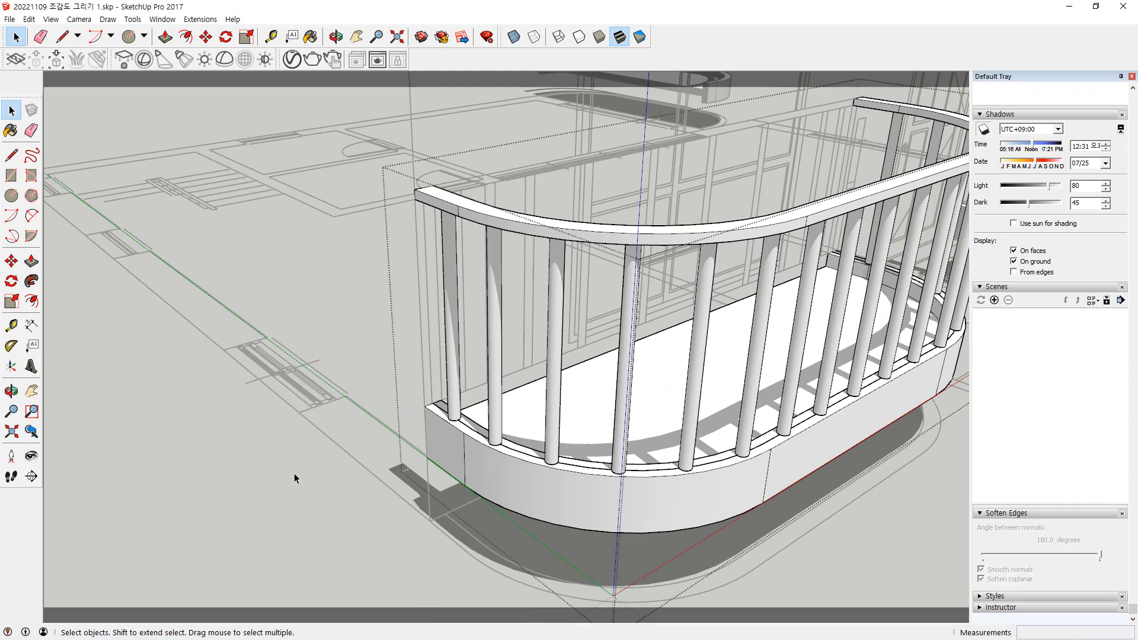
Leave the balcony group and paste the cut baluster onto the ground in front of the building
click(257, 497)
scroll(374, 466, down, 2)
middle_drag(463, 439, 332, 444)
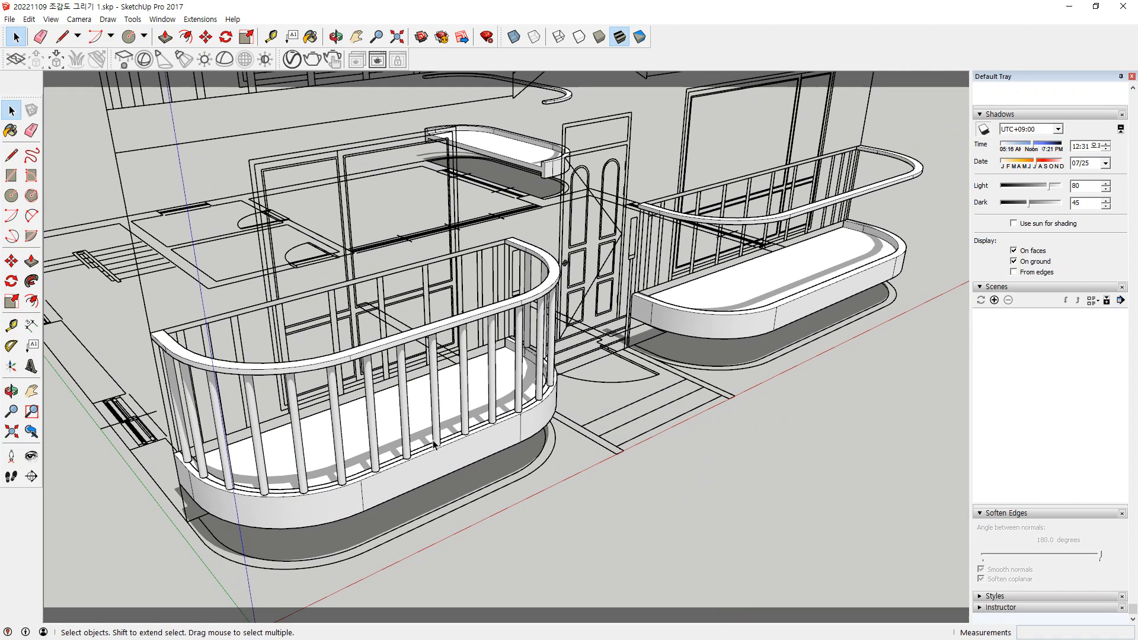
middle_drag(451, 391, 408, 367)
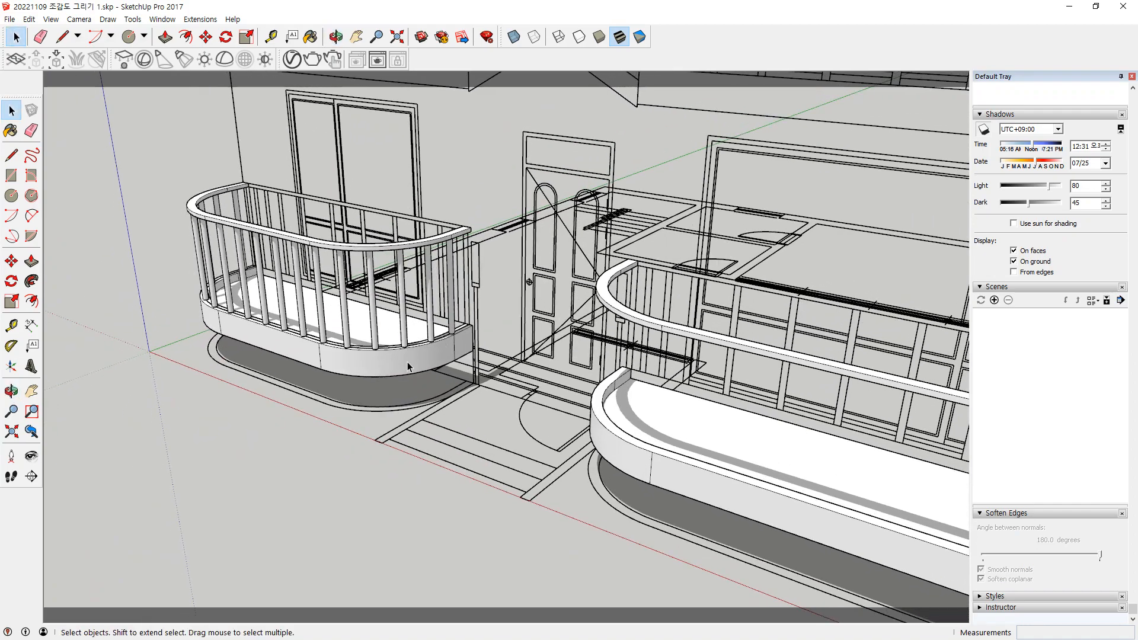
key(ctrl+v)
click(334, 540)
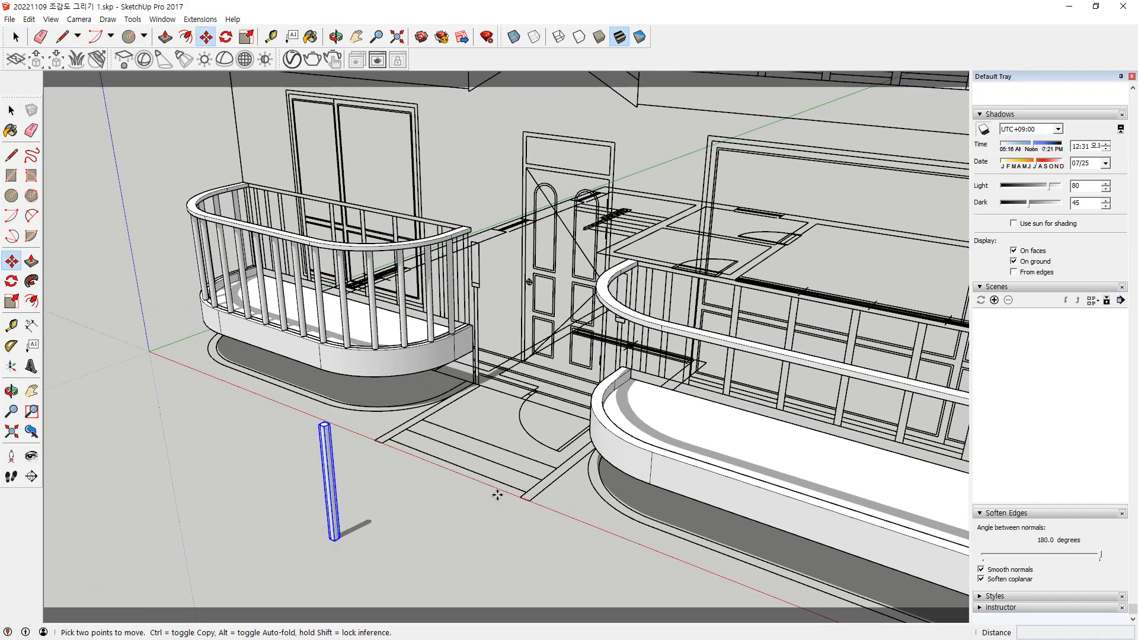
Copy the finished balcony with its railing straight up 2800 mm, snapping its wall-side bottom corner to the next floor
middle_drag(449, 445, 691, 401)
key(space)
click(418, 522)
middle_drag(418, 522, 369, 483)
scroll(365, 489, up, 3)
key(m)
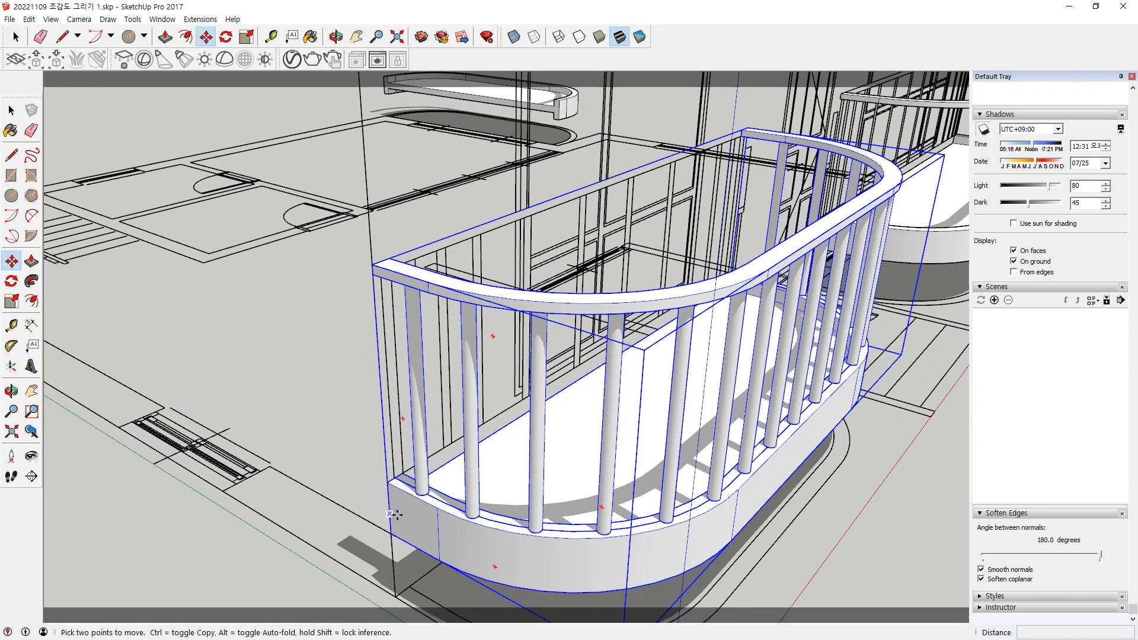
scroll(390, 534, down, 2)
click(391, 534)
key(ctrl)
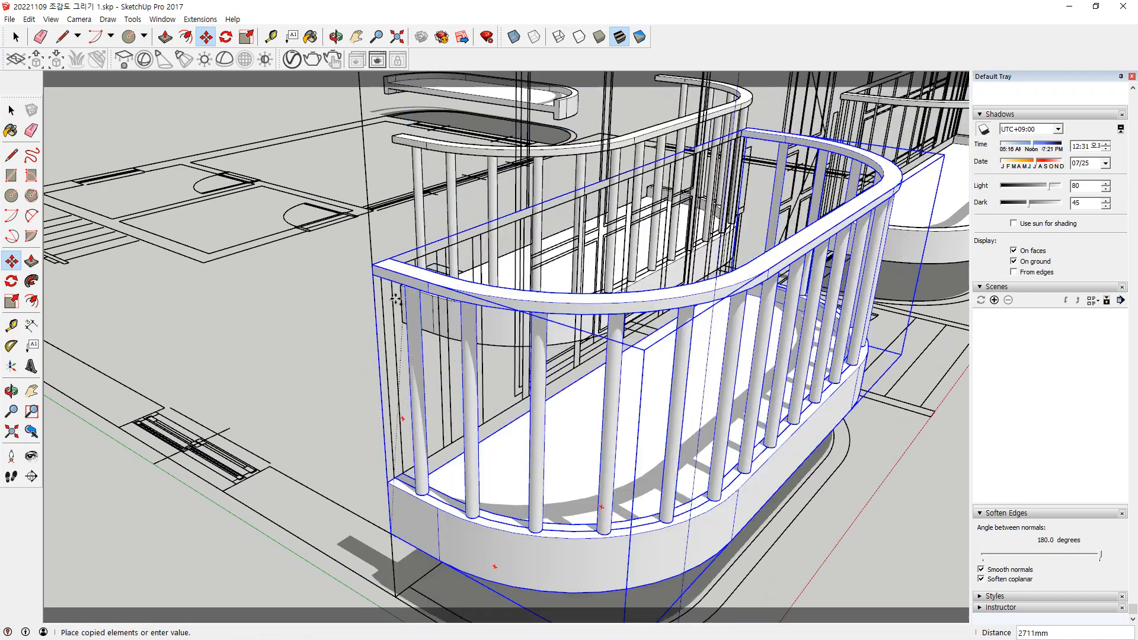
middle_drag(374, 240, 427, 356)
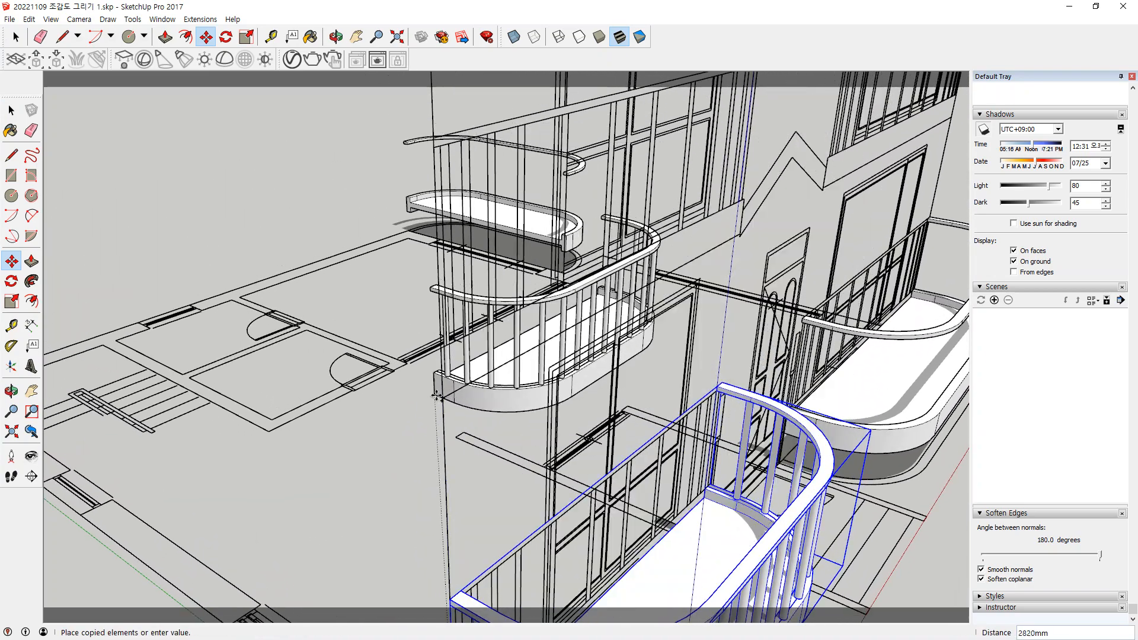
click(442, 399)
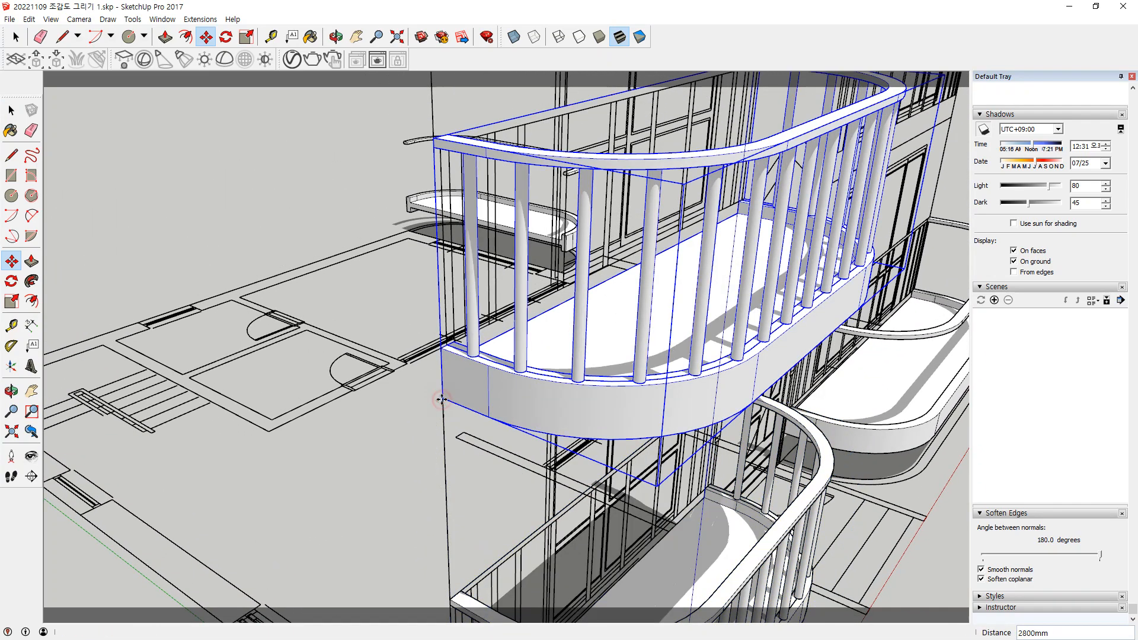
Multiply the balcony copy with *2 so that the floor above also gets one
key(Return)
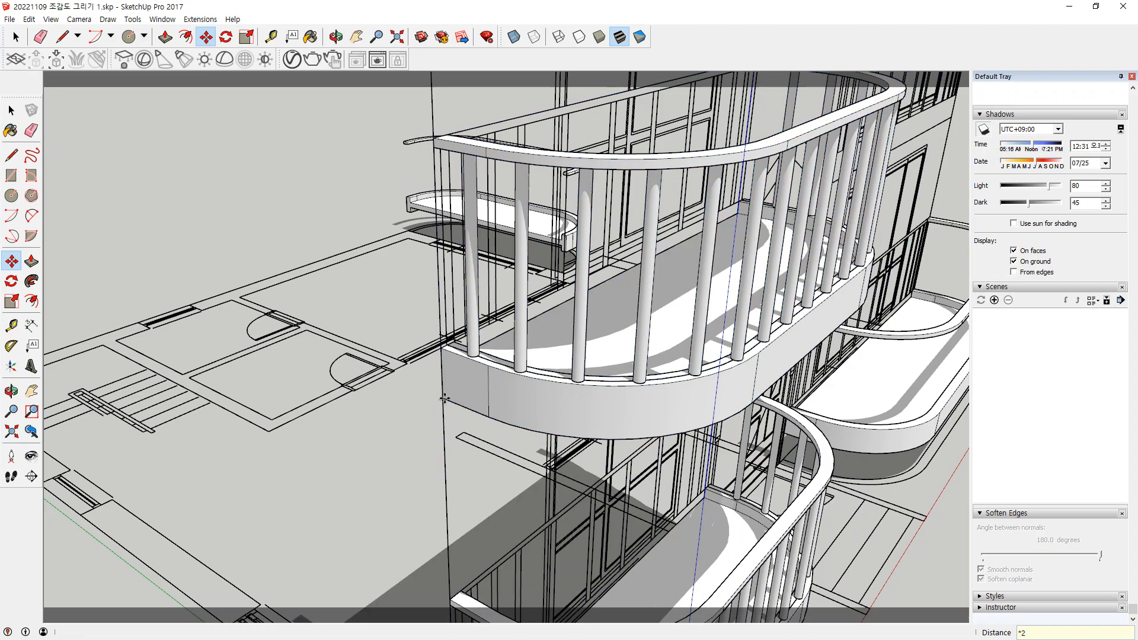
scroll(442, 399, down, 6)
key(space)
middle_drag(836, 409, 334, 453)
mouse_move(318, 485)
mouse_down()
mouse_move(318, 115)
mouse_move(448, 428)
mouse_move(311, 458)
mouse_up()
key(Escape)
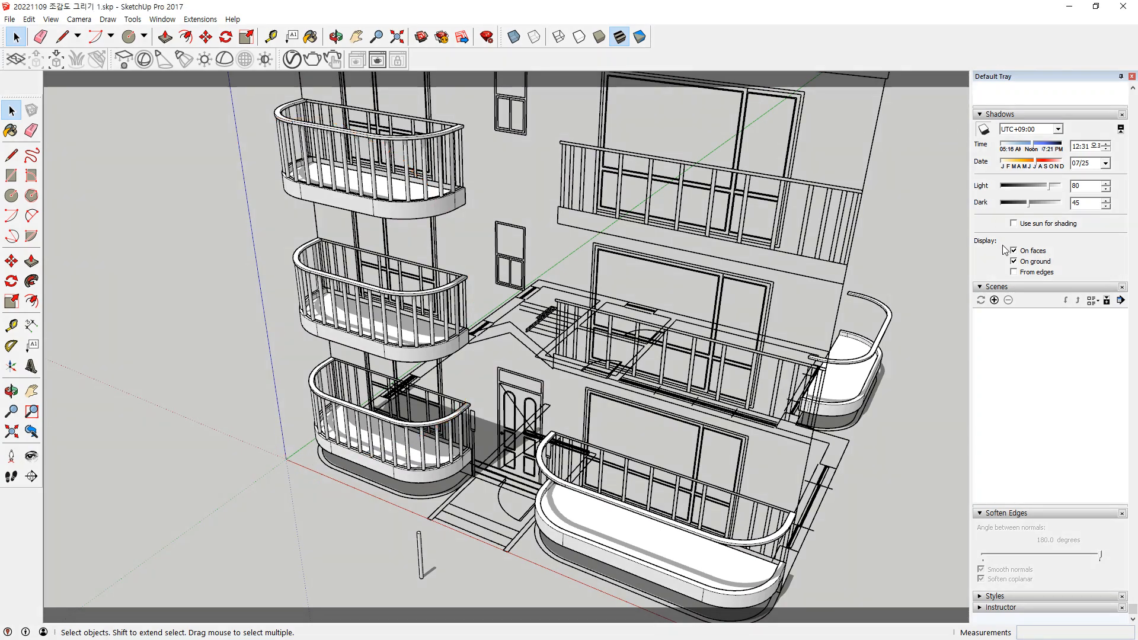
Move the spare baluster along the ground to the area beside the wide front balcony's far rounded end
scroll(1002, 296, up, 5)
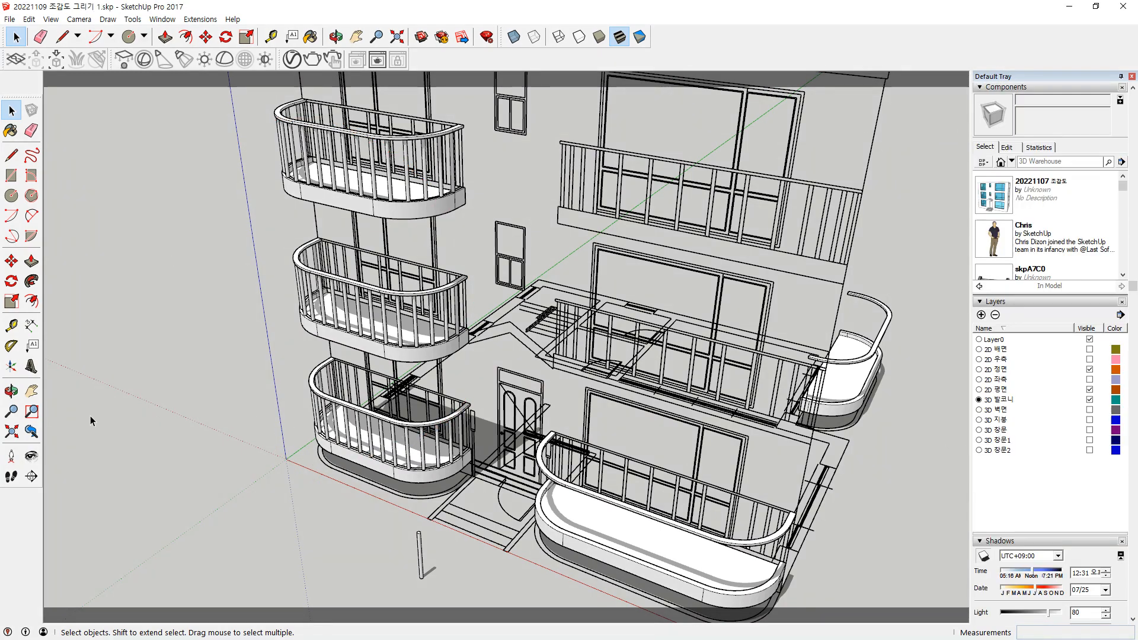
scroll(435, 496, up, 5)
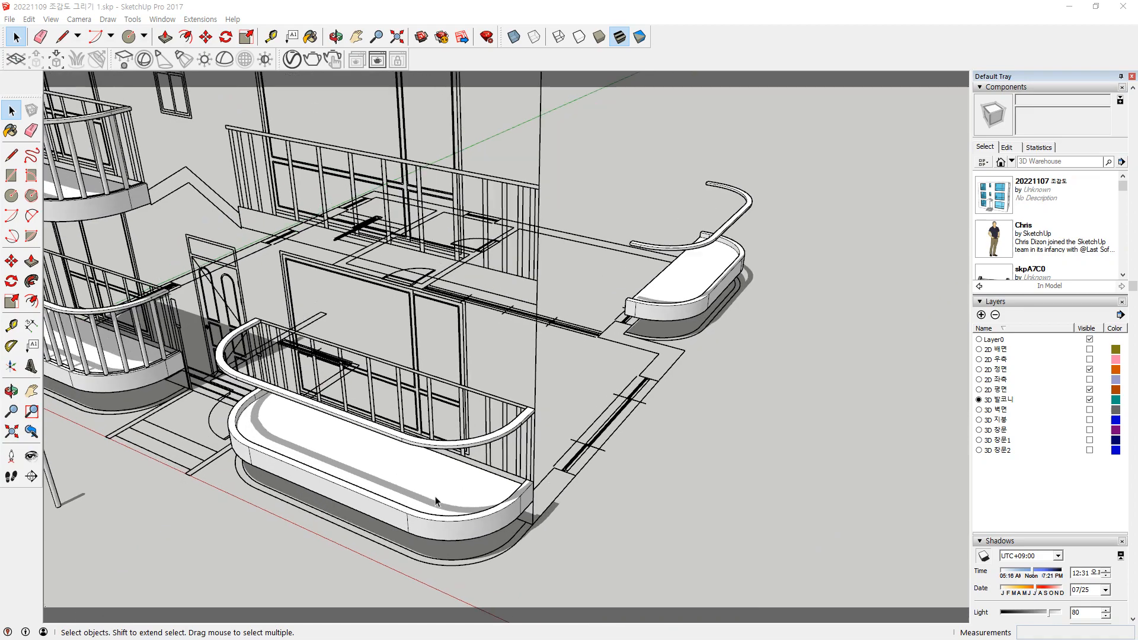
middle_drag(435, 496, 462, 484)
click(462, 485)
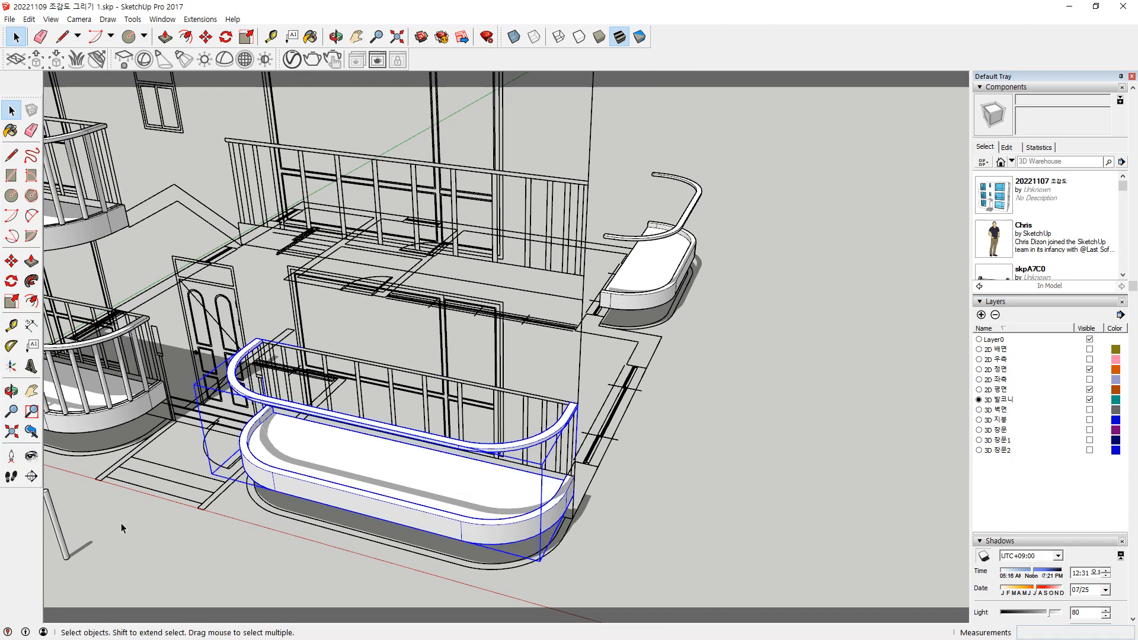
middle_drag(250, 533, 255, 515)
mouse_move(305, 478)
middle_down()
mouse_move(455, 424)
mouse_move(327, 381)
mouse_move(322, 468)
middle_up()
scroll(323, 469, up, 3)
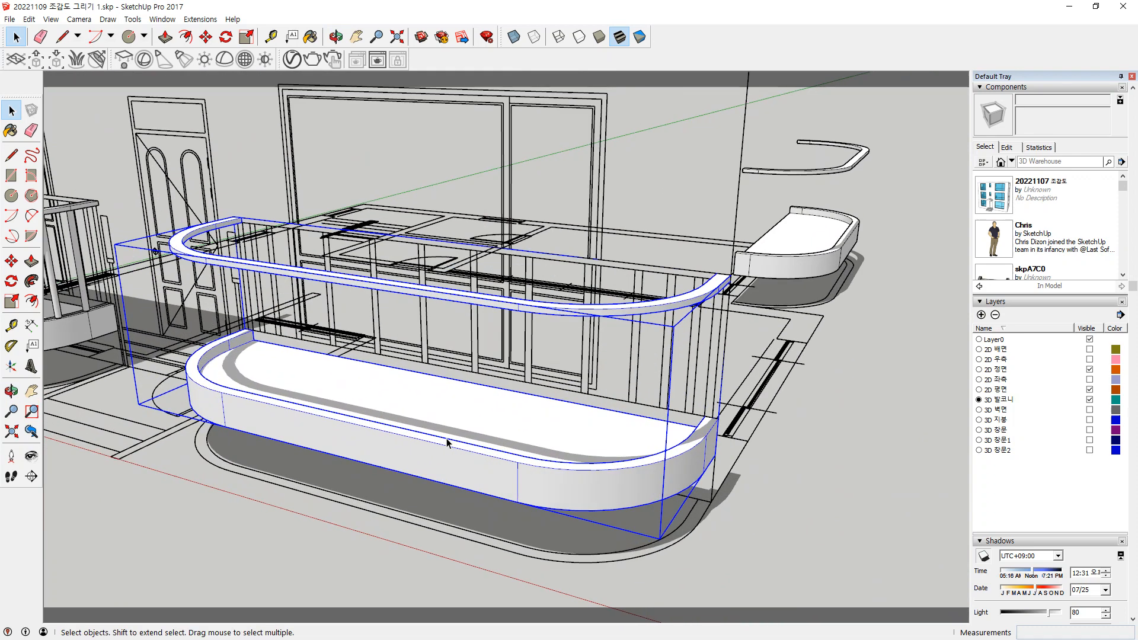
scroll(444, 449, down, 2)
scroll(444, 448, down, 1)
click(113, 474)
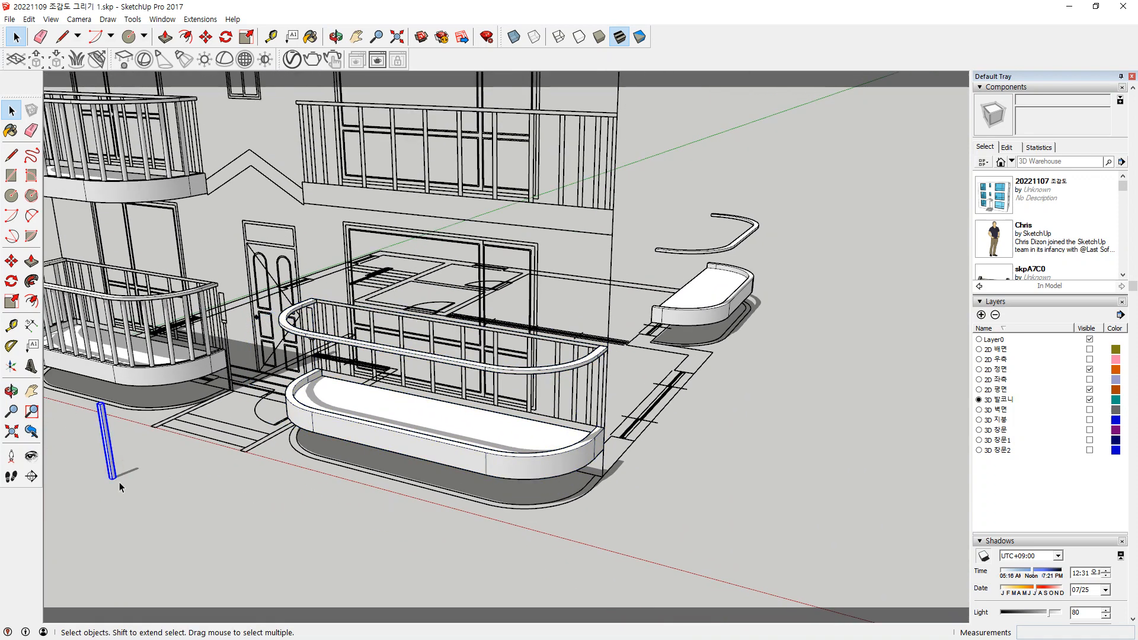
key(m)
click(114, 476)
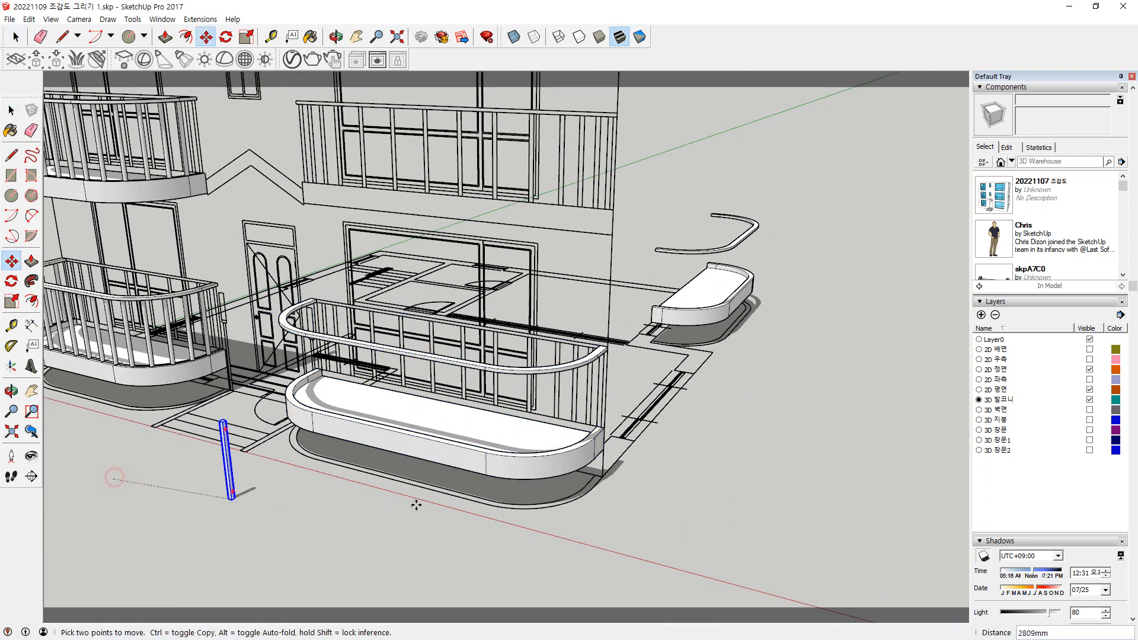
click(611, 511)
key(space)
Inside the wide balcony's group, draw a 100 mm line across the parapet top and a 1000 mm line from the near curve's centre to its outer edge
scroll(451, 444, up, 5)
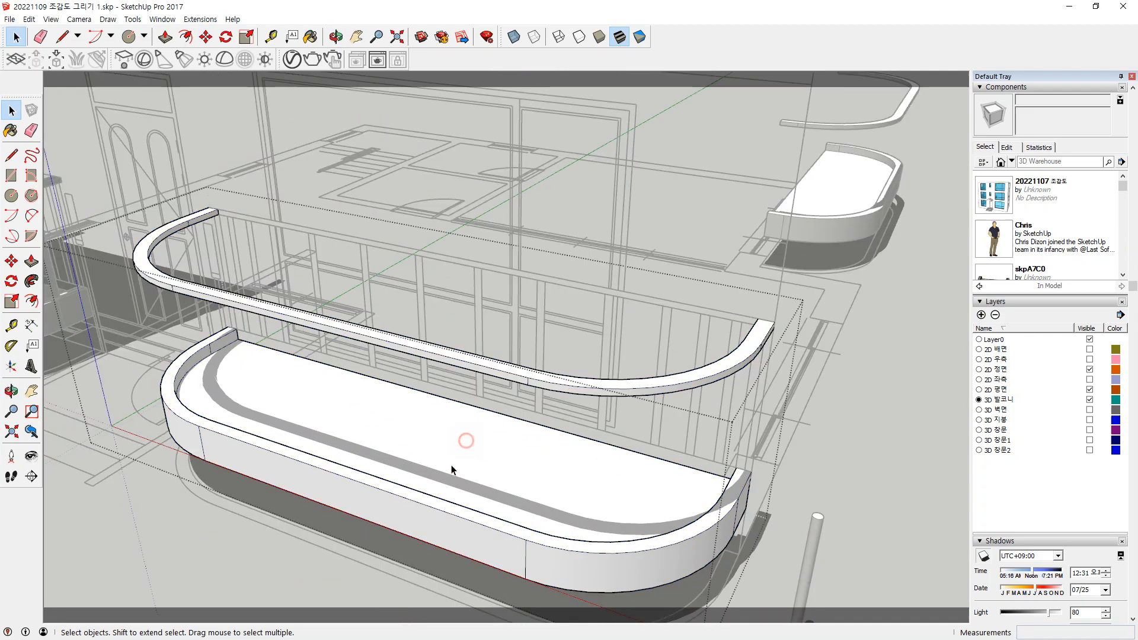
scroll(452, 470, up, 5)
middle_drag(643, 478, 45, 409)
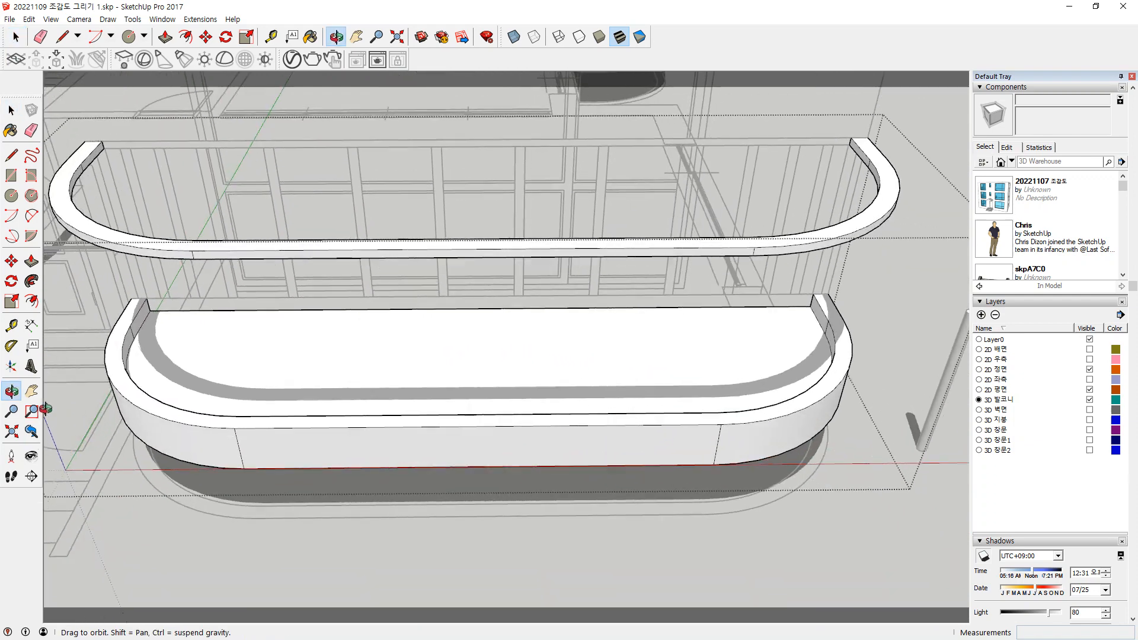
scroll(128, 309, up, 6)
key(l)
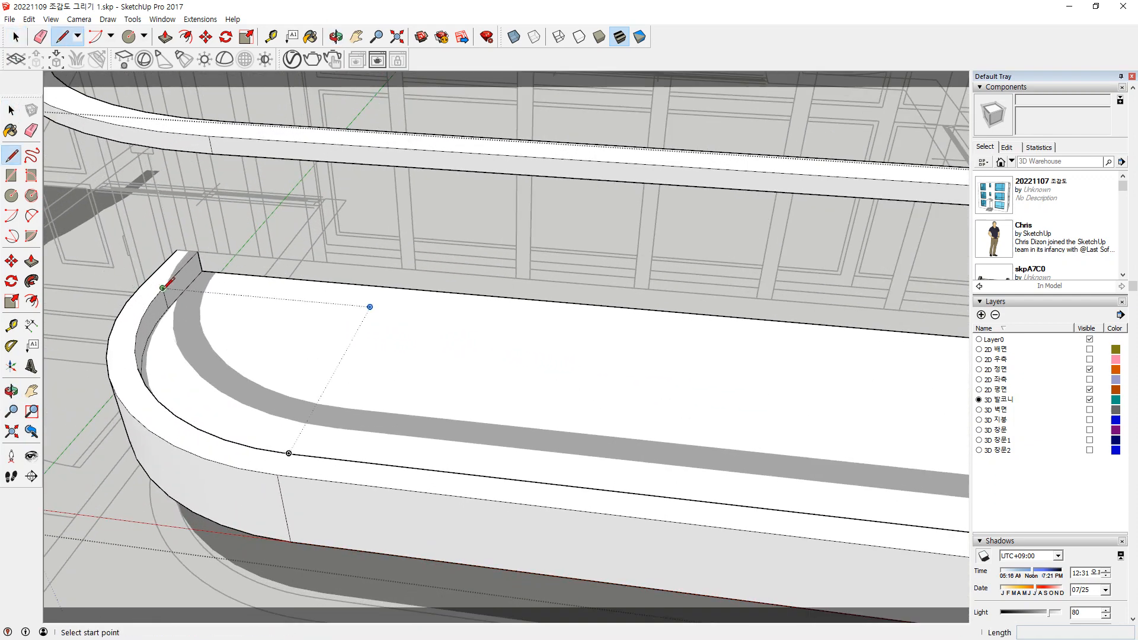
click(162, 288)
click(141, 286)
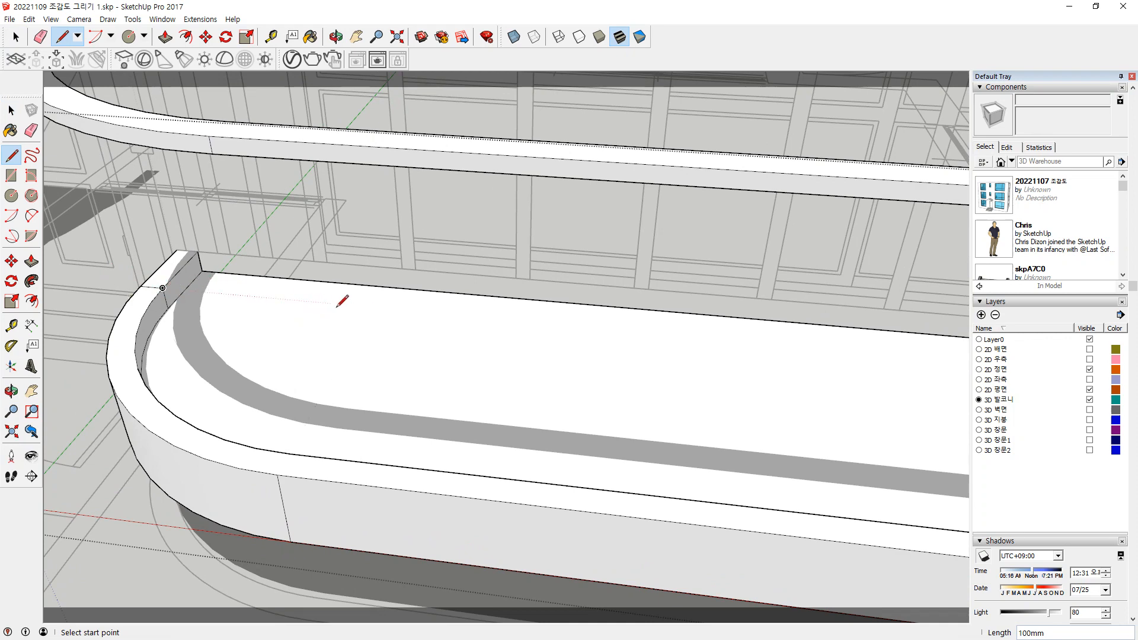
click(370, 307)
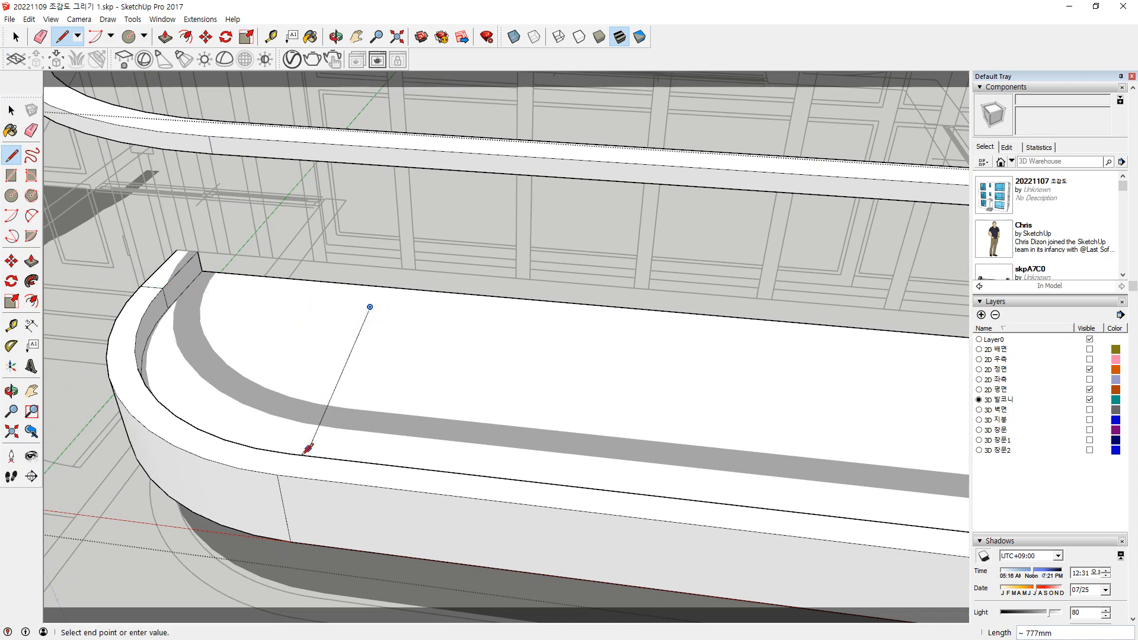
click(279, 476)
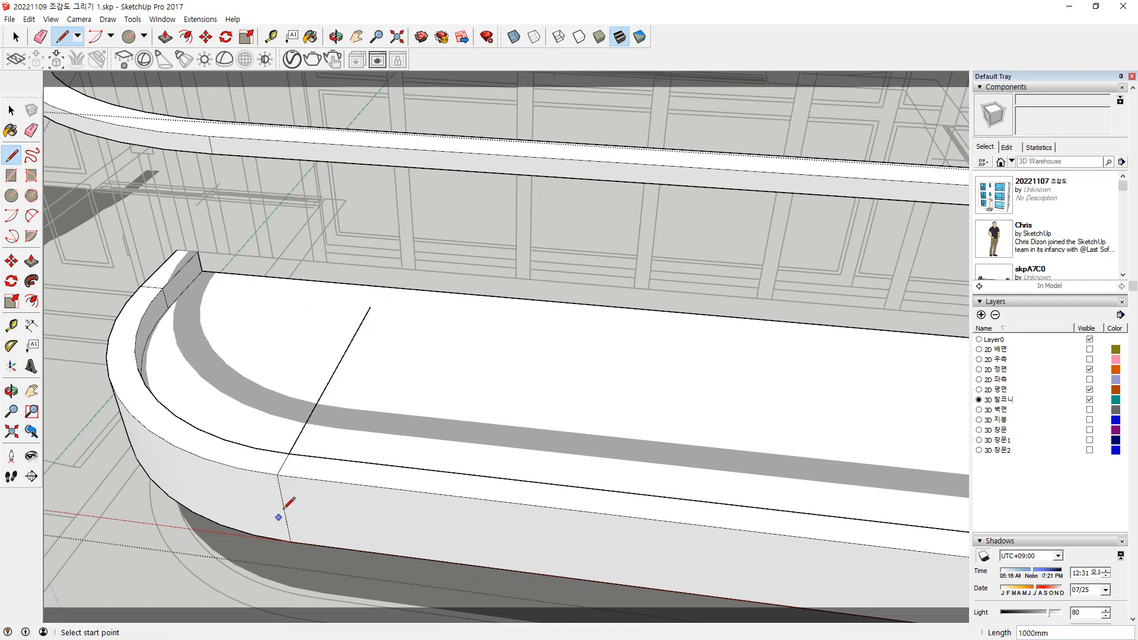
Draw a 1000 × 1000 mm rectangle over the near rounded corner, between the two outer ends of its curve
key(r)
click(277, 474)
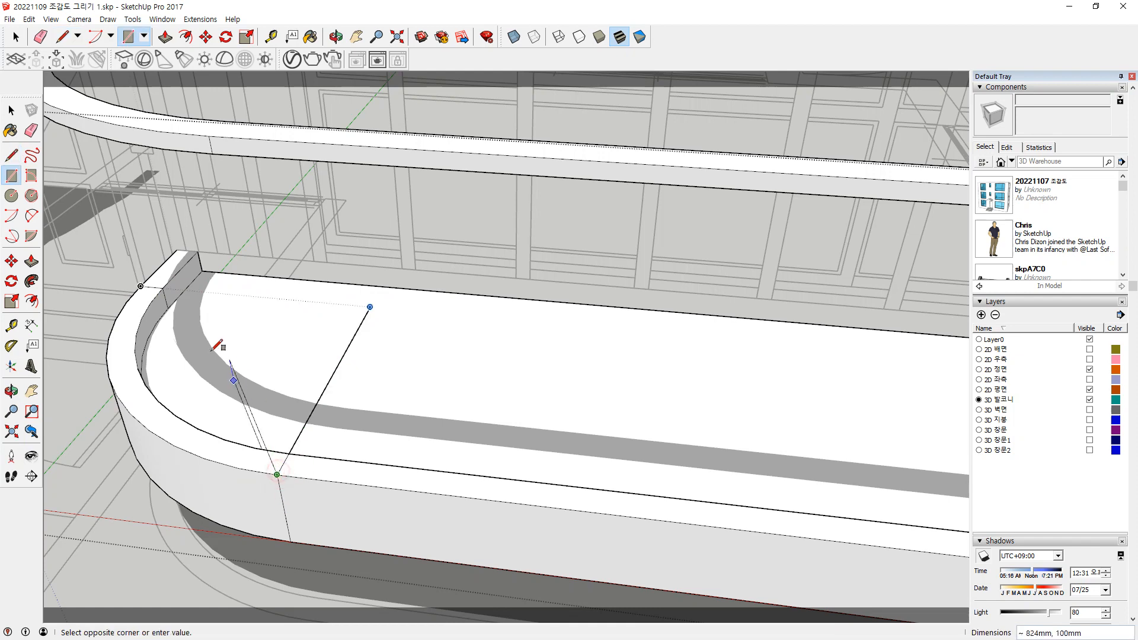
click(140, 287)
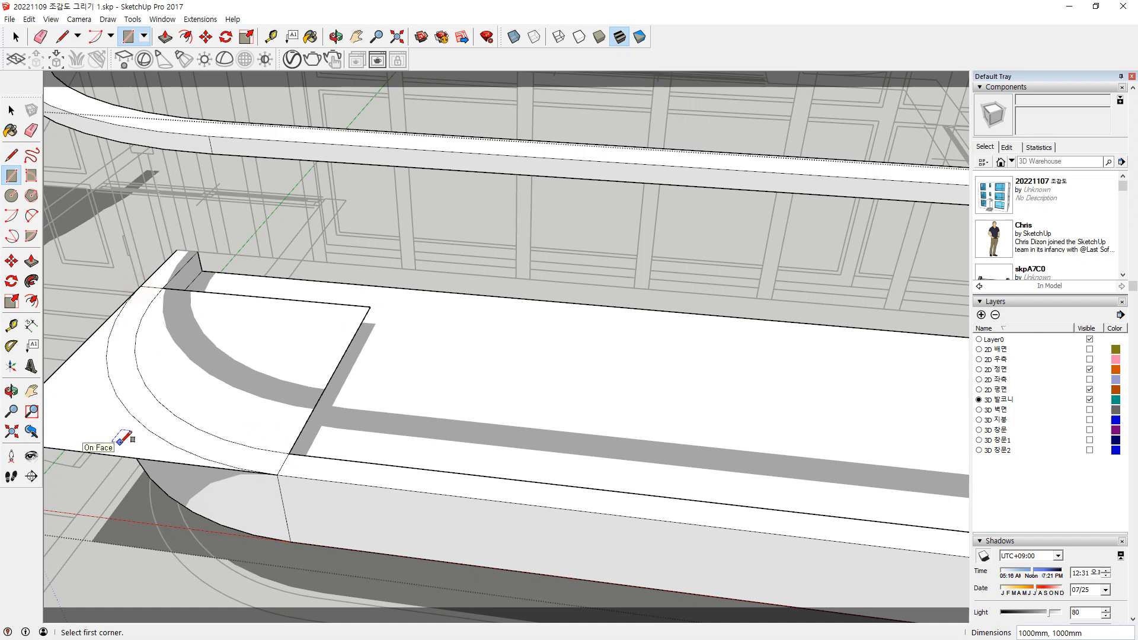
Draw a 90-degree arc of 950 mm radius along the parapet's centreline, centred on the rectangle's inner corner
key(c)
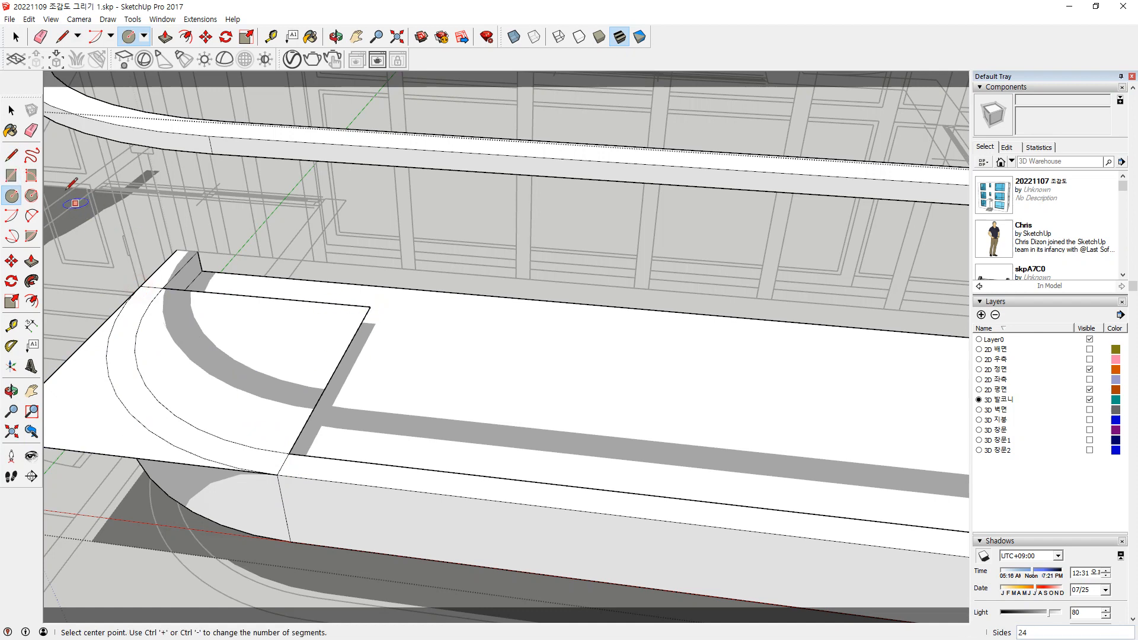
click(14, 223)
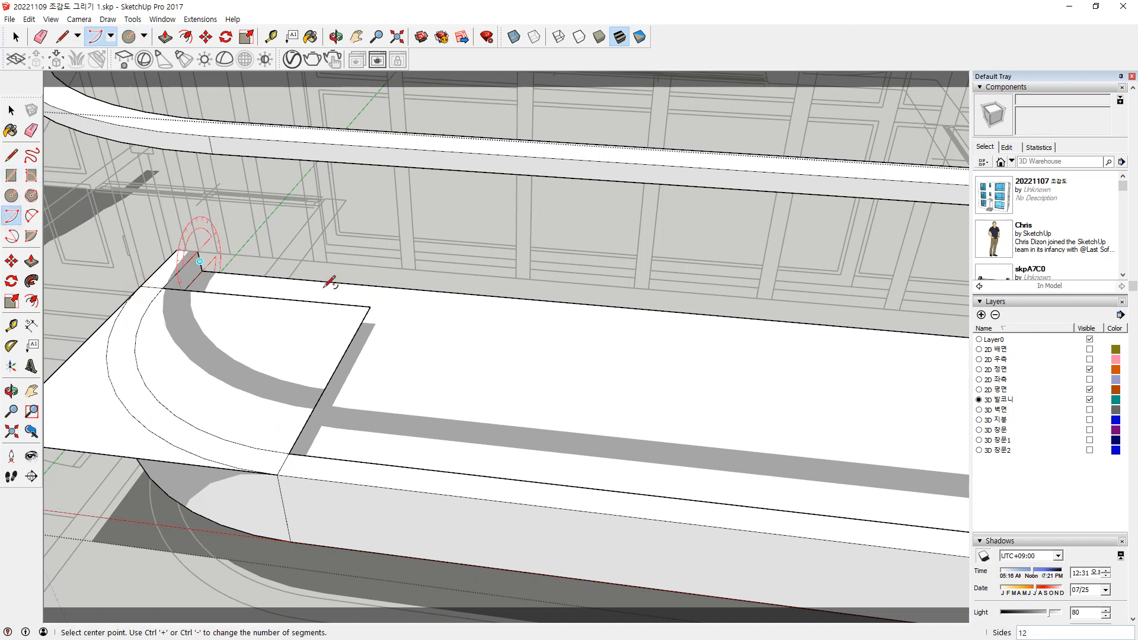
click(370, 306)
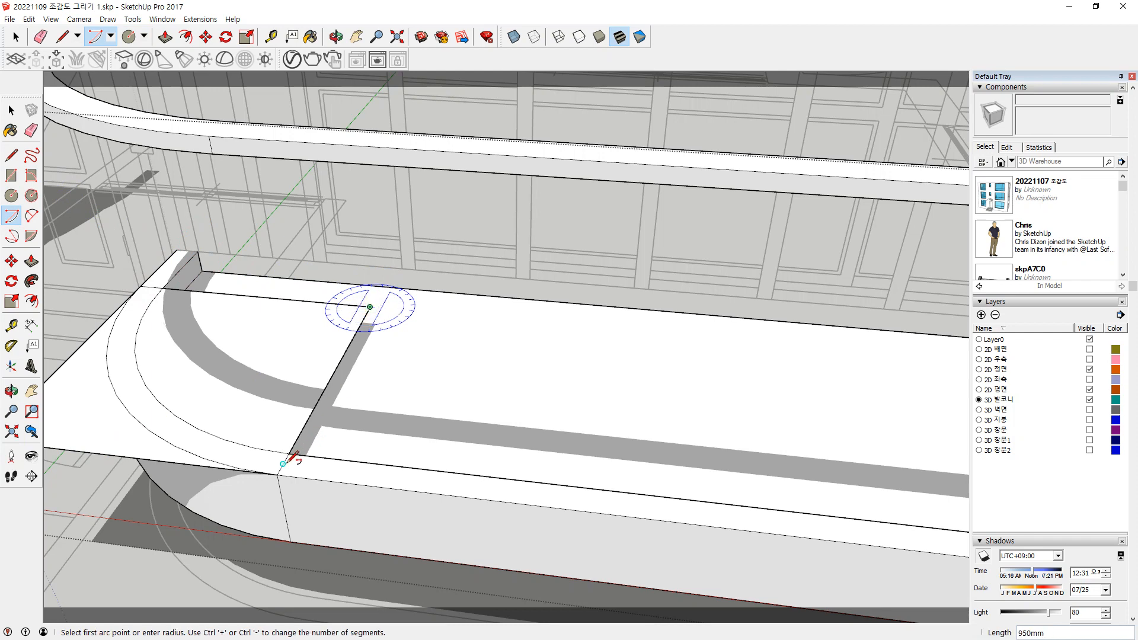
click(289, 454)
click(165, 284)
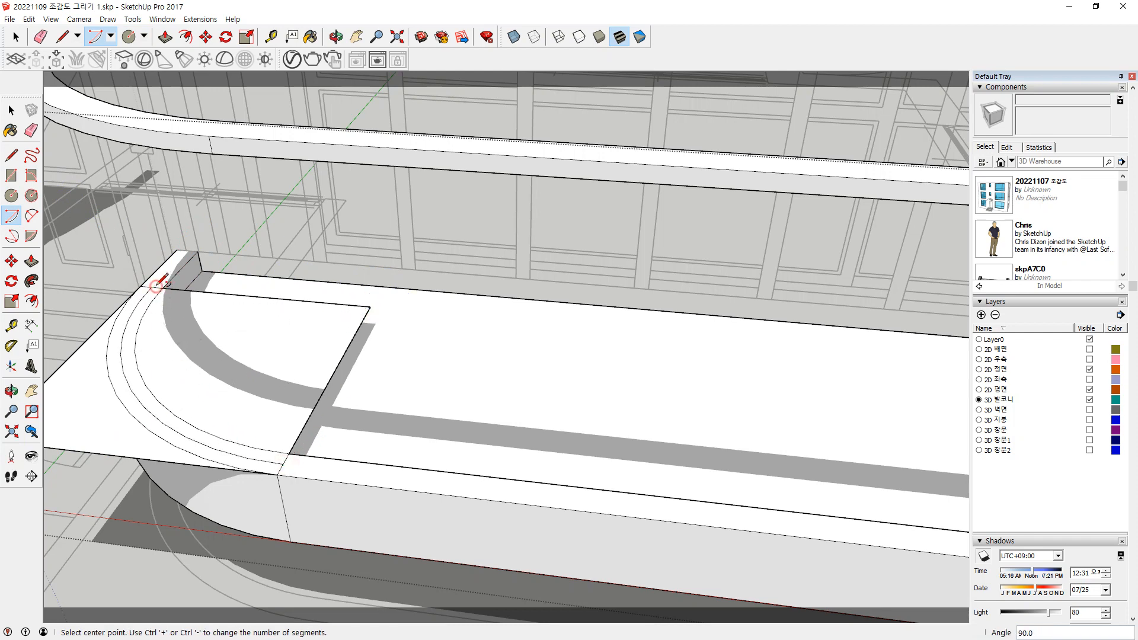
Erase the rectangle and the two cross lines on the parapet, keeping only the centreline arc
key(e)
drag(358, 314, 326, 412)
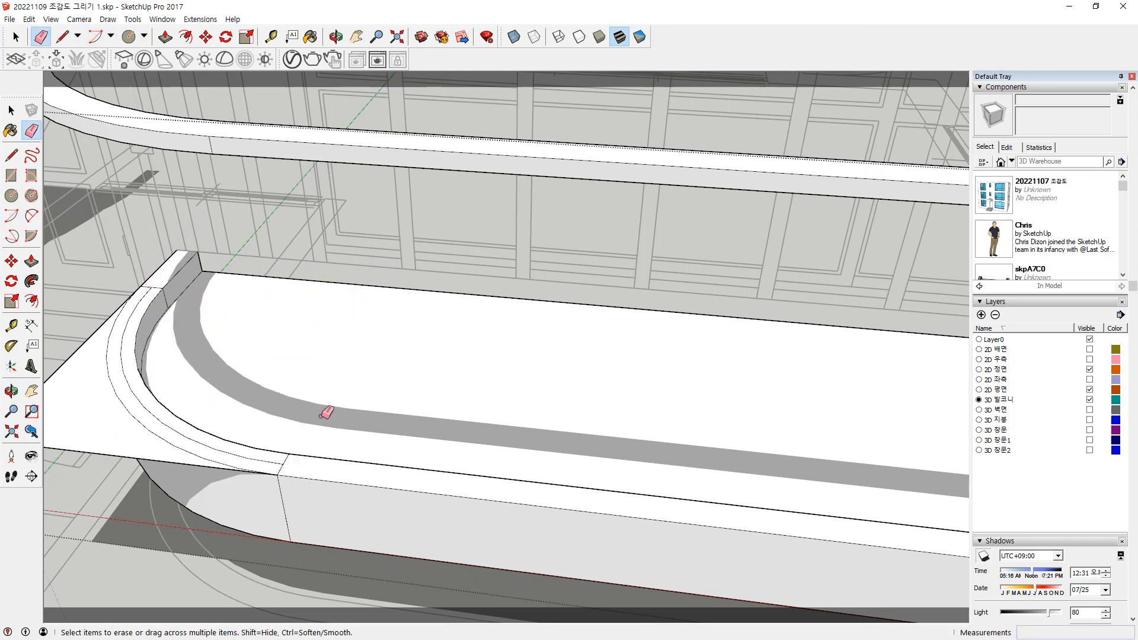
mouse_move(107, 457)
mouse_down()
mouse_move(94, 452)
mouse_move(74, 359)
mouse_up()
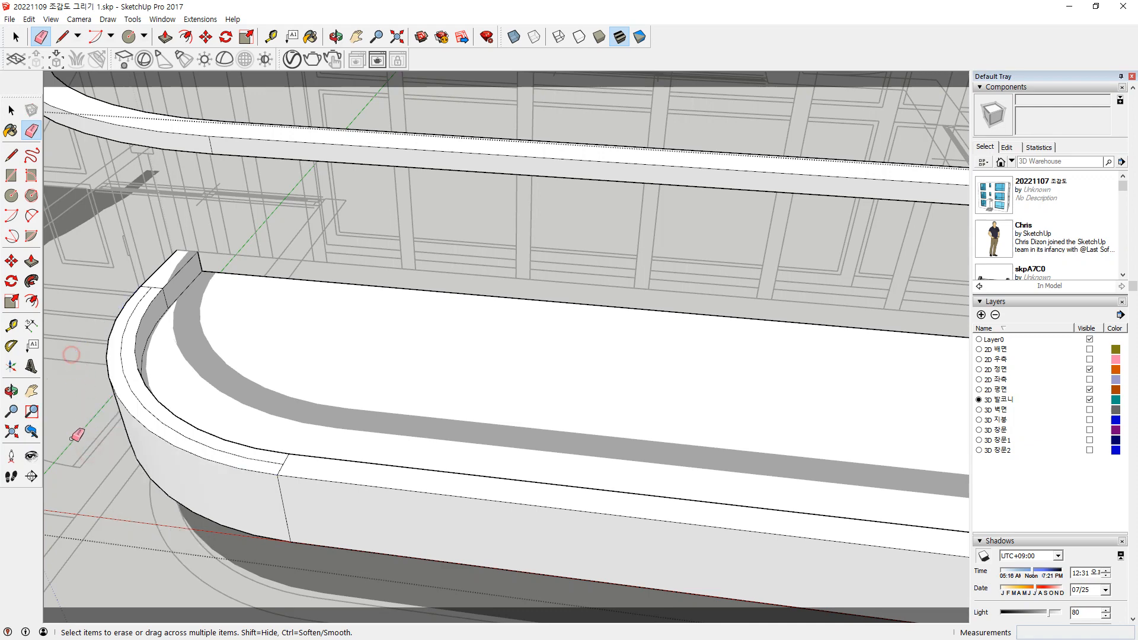
scroll(127, 298, up, 3)
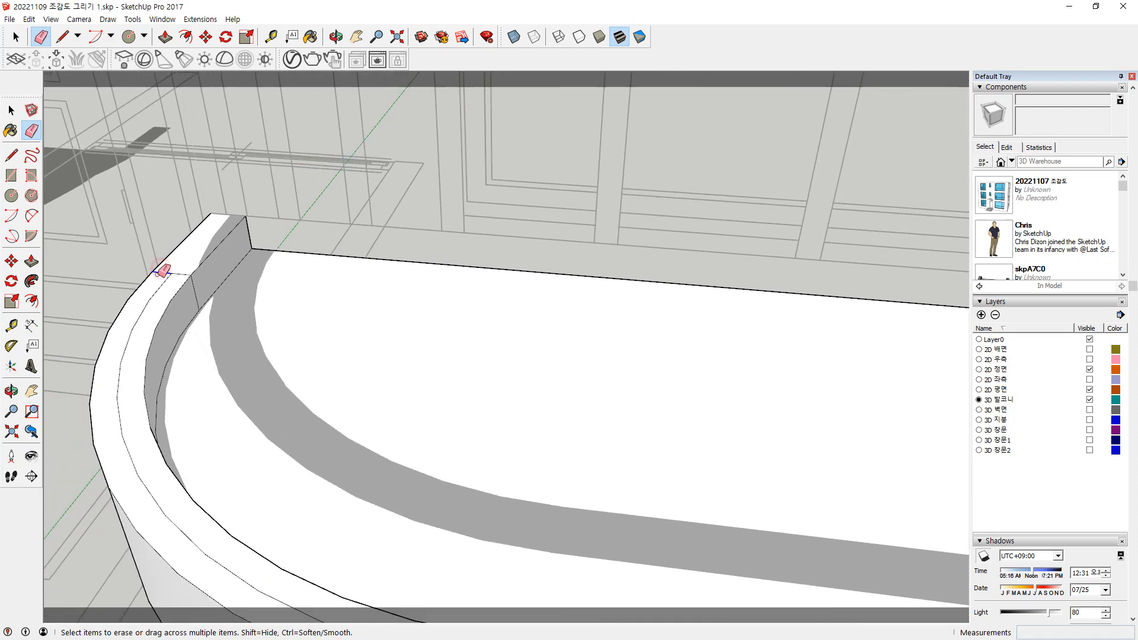
click(180, 272)
middle_drag(240, 397, 333, 536)
click(285, 525)
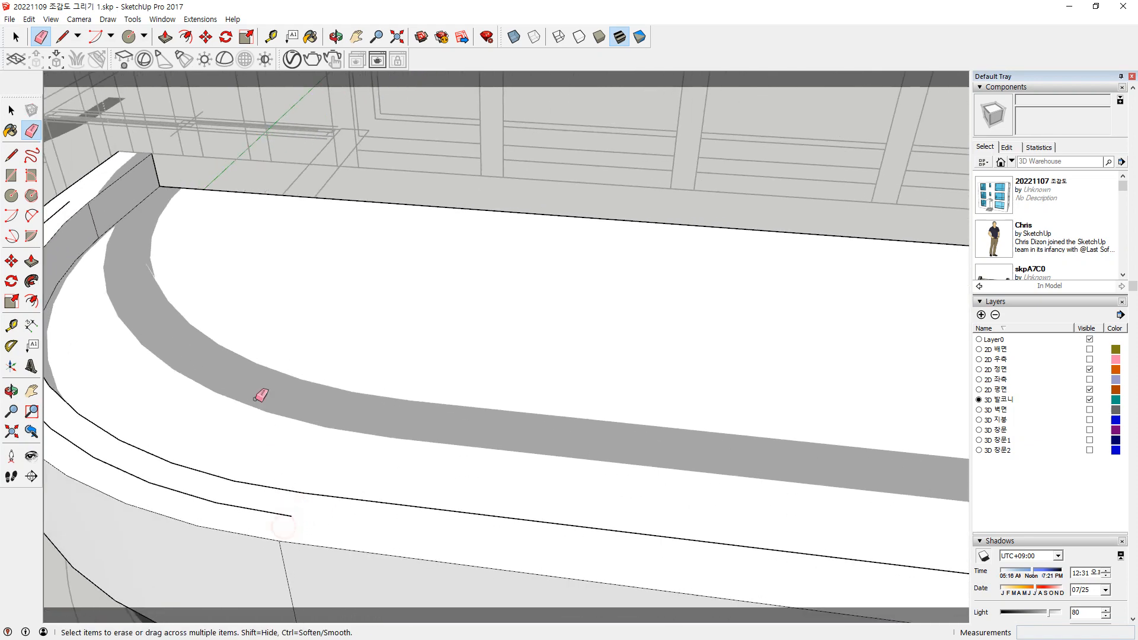
Extend the centreline path with a straight line from the arc's end to the middle of the parapet's wall-side edge
mouse_move(259, 393)
middle_down()
mouse_move(407, 445)
mouse_move(356, 381)
middle_up()
scroll(297, 284, up, 1)
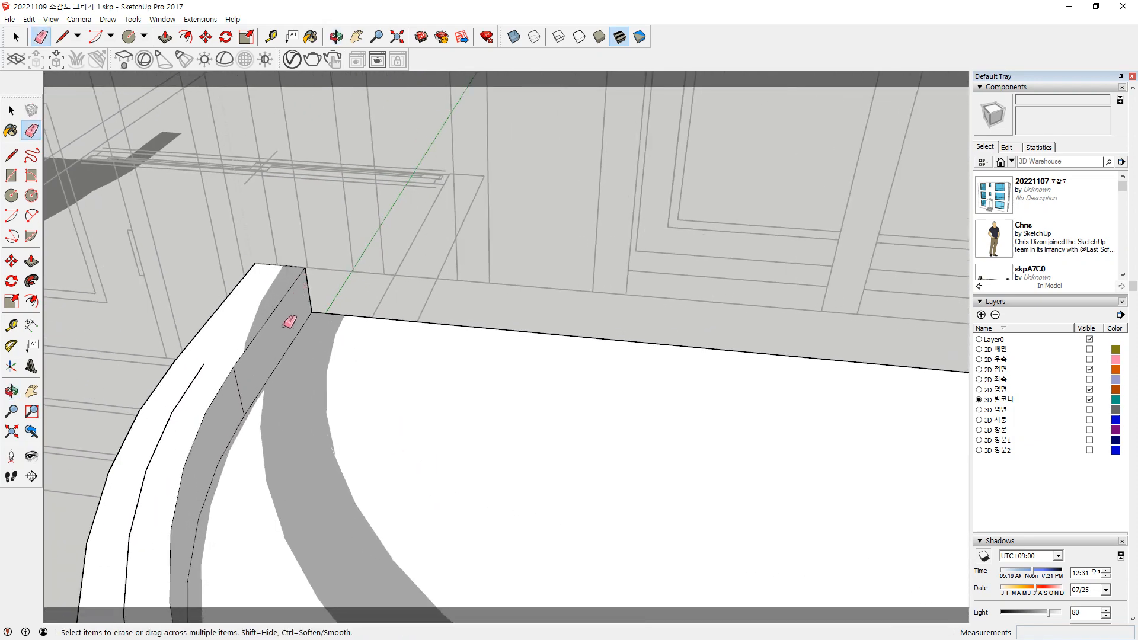
key(l)
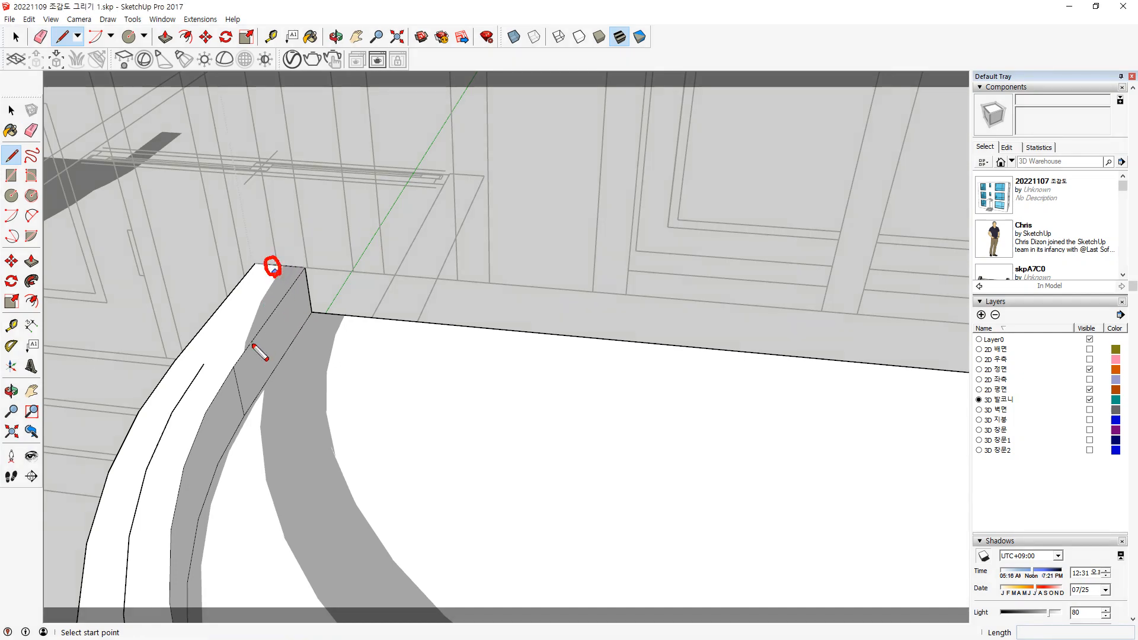
click(203, 364)
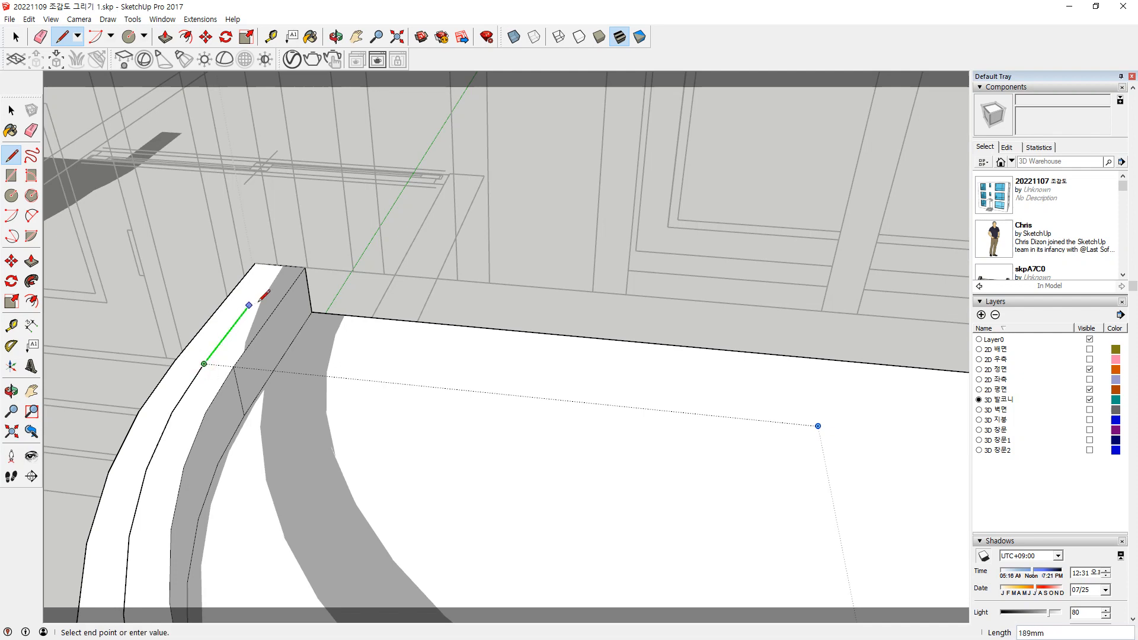
click(282, 265)
scroll(269, 265, up, 6)
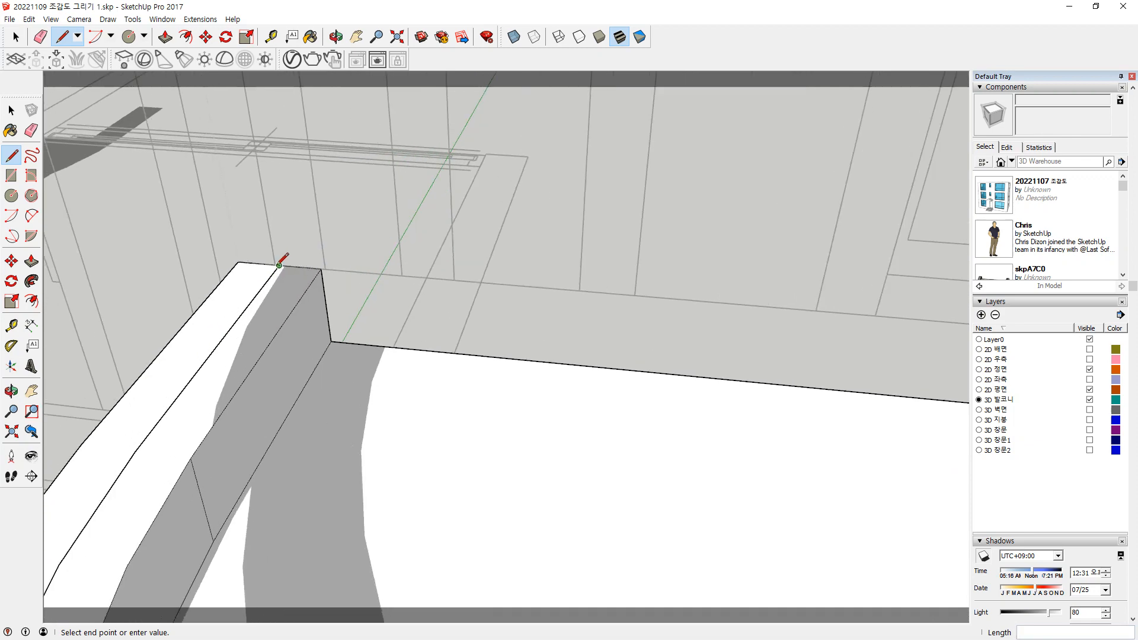
key(Escape)
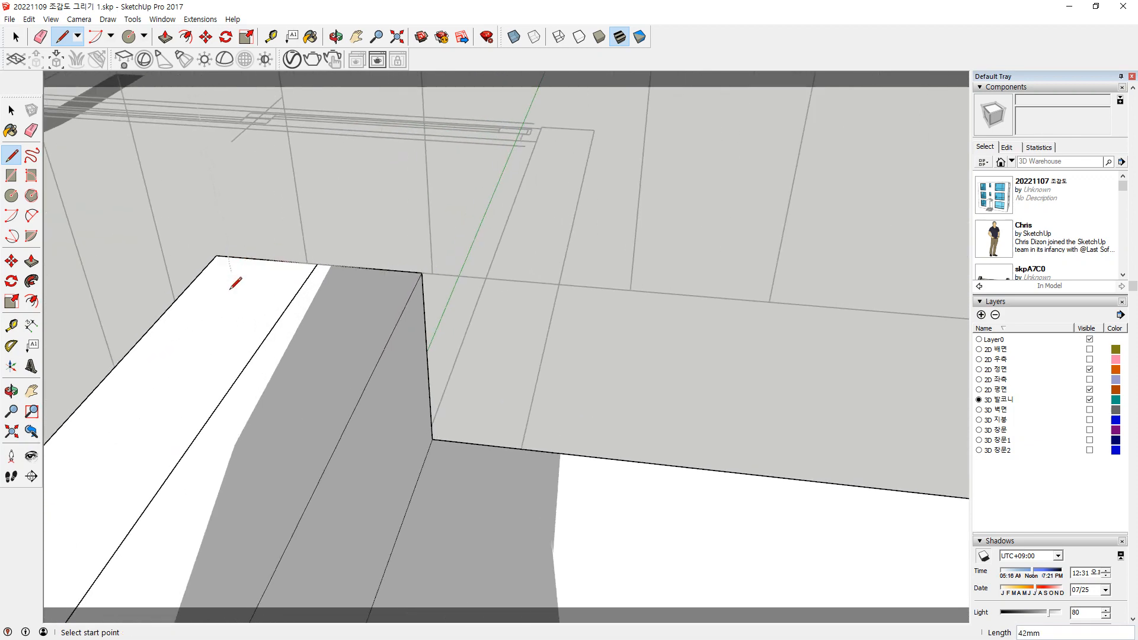
Draw a 1000 × 1000 mm rectangle over the balcony's far rounded corner, between the two outer ends of its curve
scroll(230, 289, down, 10)
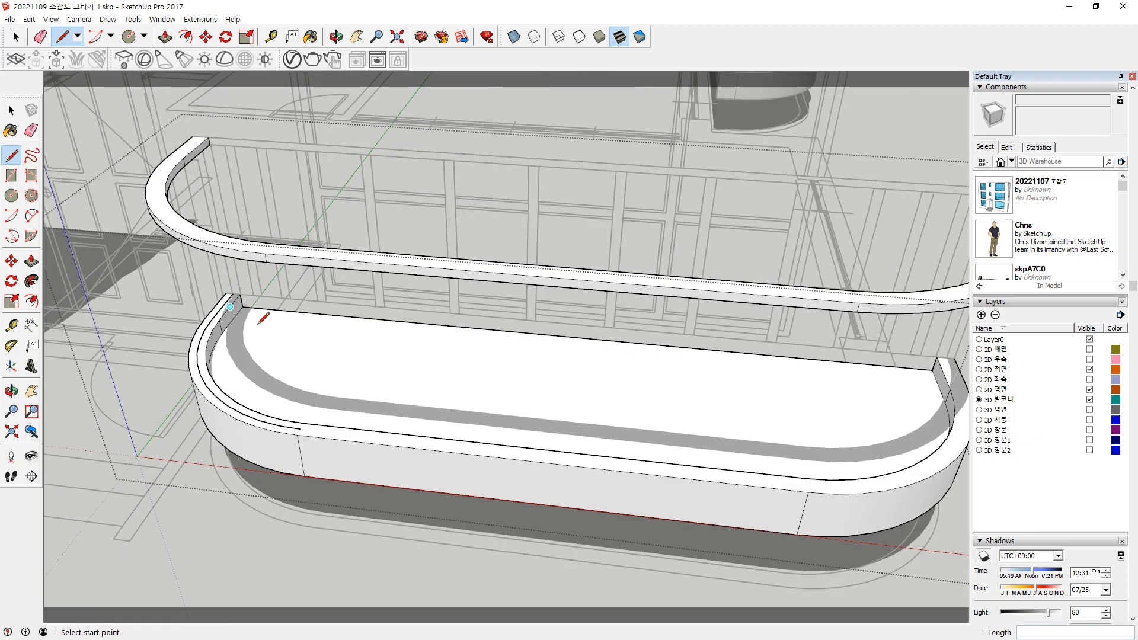
middle_drag(233, 304, 239, 384)
middle_drag(493, 422, 715, 429)
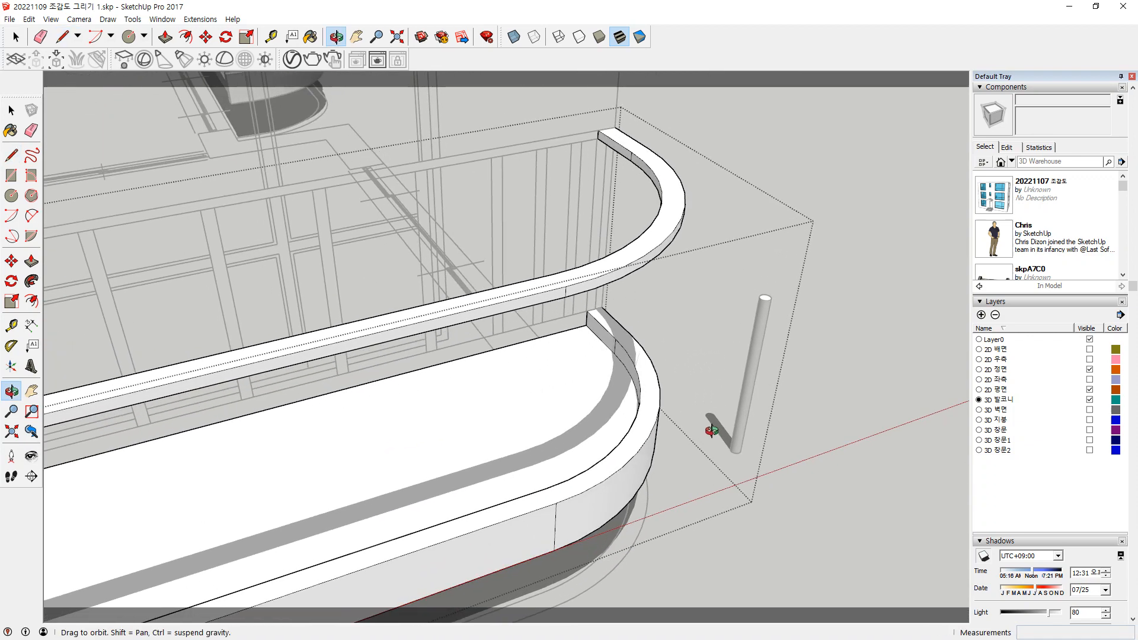
scroll(595, 504, up, 1)
scroll(595, 504, up, 1)
mouse_move(552, 513)
mouse_down()
mouse_move(524, 510)
mouse_move(560, 497)
mouse_move(546, 520)
mouse_up()
drag(635, 317, 651, 315)
key(Escape)
middle_drag(628, 326, 380, 347)
key(r)
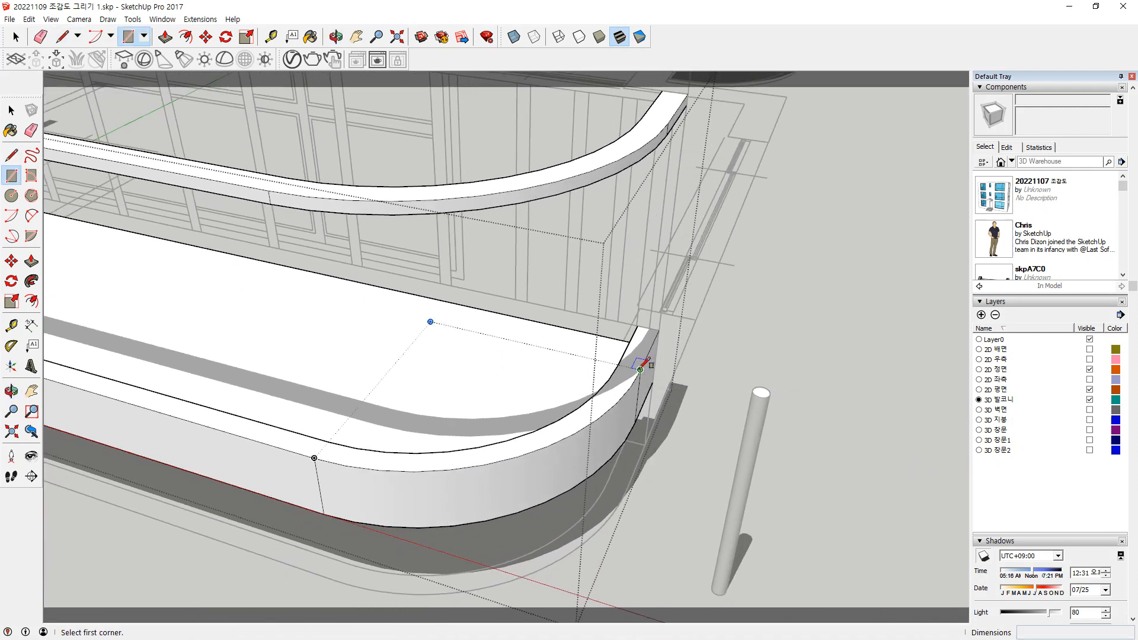
click(640, 370)
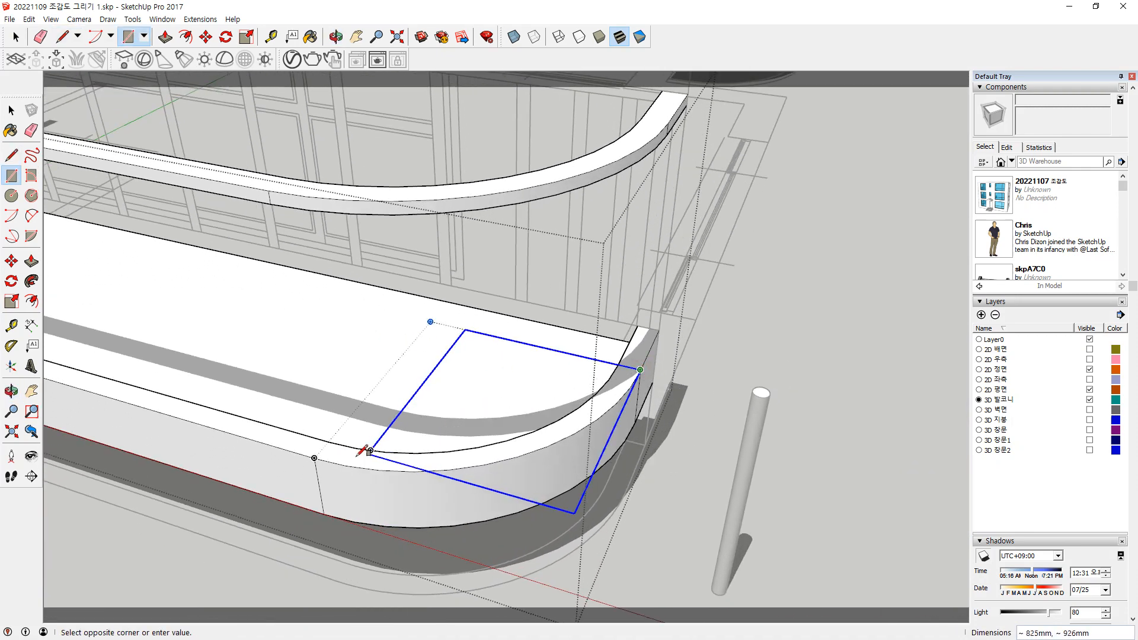
click(314, 460)
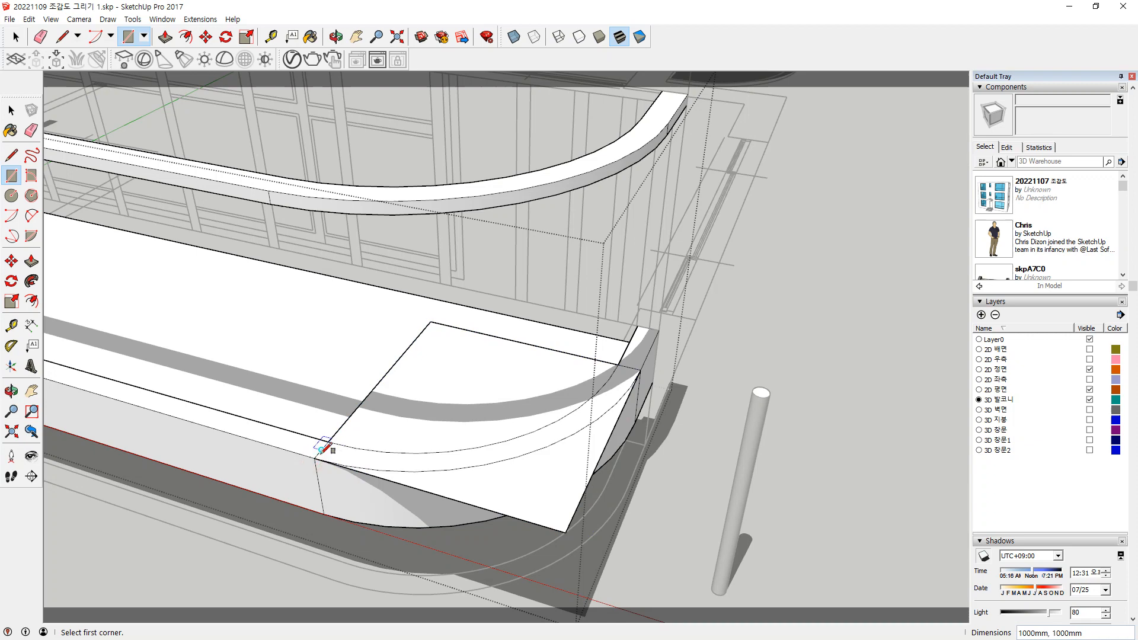
Draw 100 mm lines across the parapet top at both ends of the far rounded corner
scroll(324, 451, up, 3)
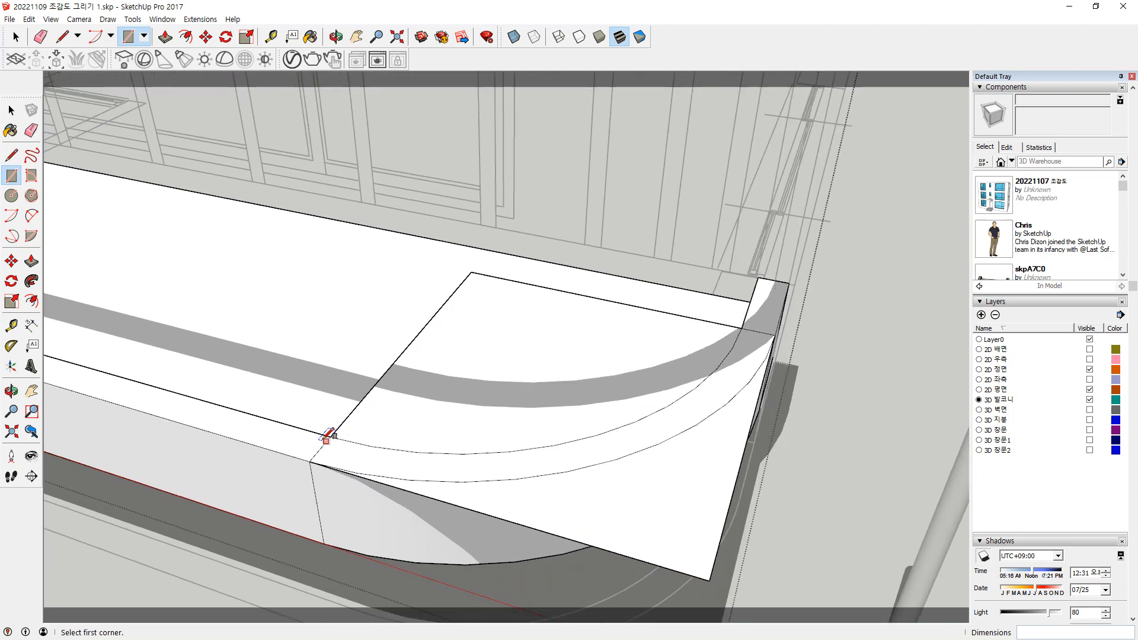
key(l)
click(331, 437)
click(309, 461)
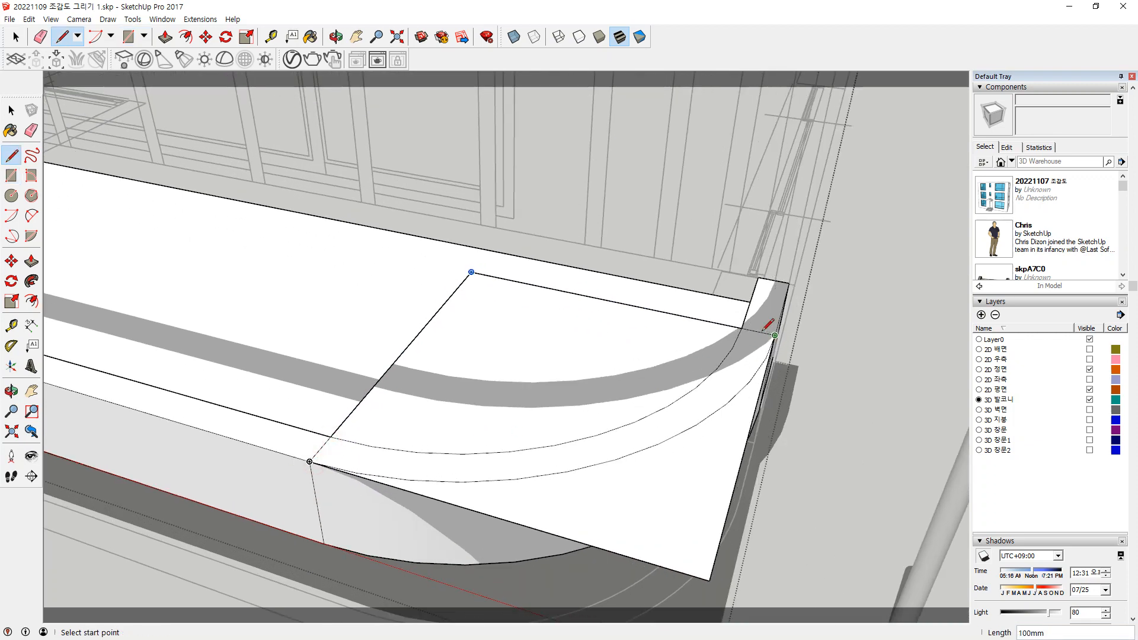
click(741, 328)
click(775, 336)
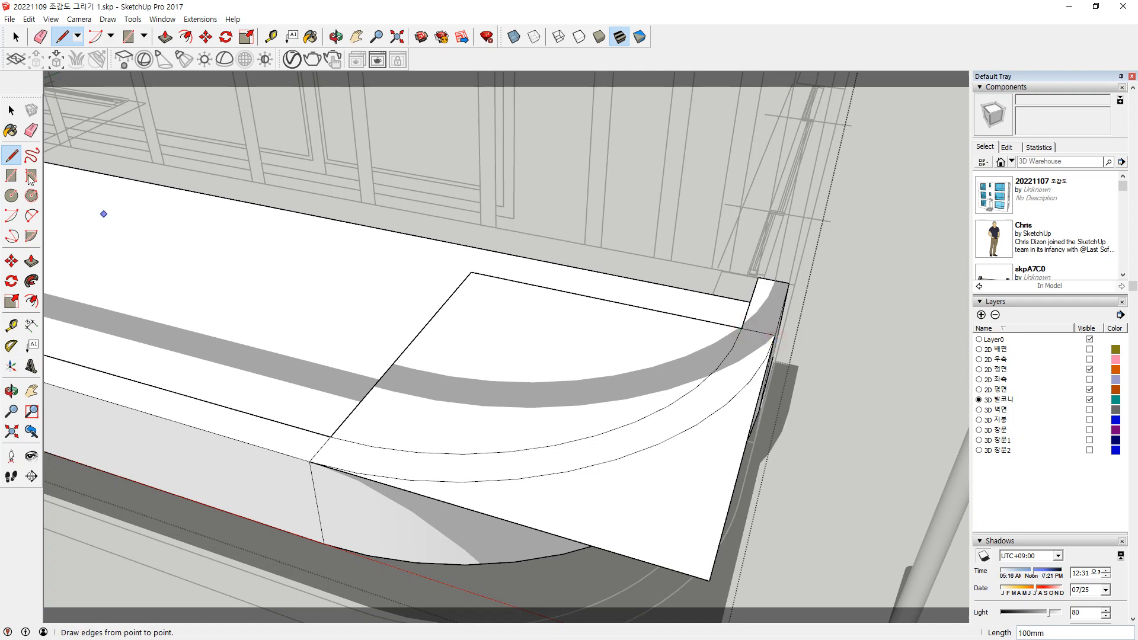
Draw a 90° centreline arc along the parapet's far rounded corner, centred on the rectangle's inner corner, through the cross lines' midpoints
click(11, 215)
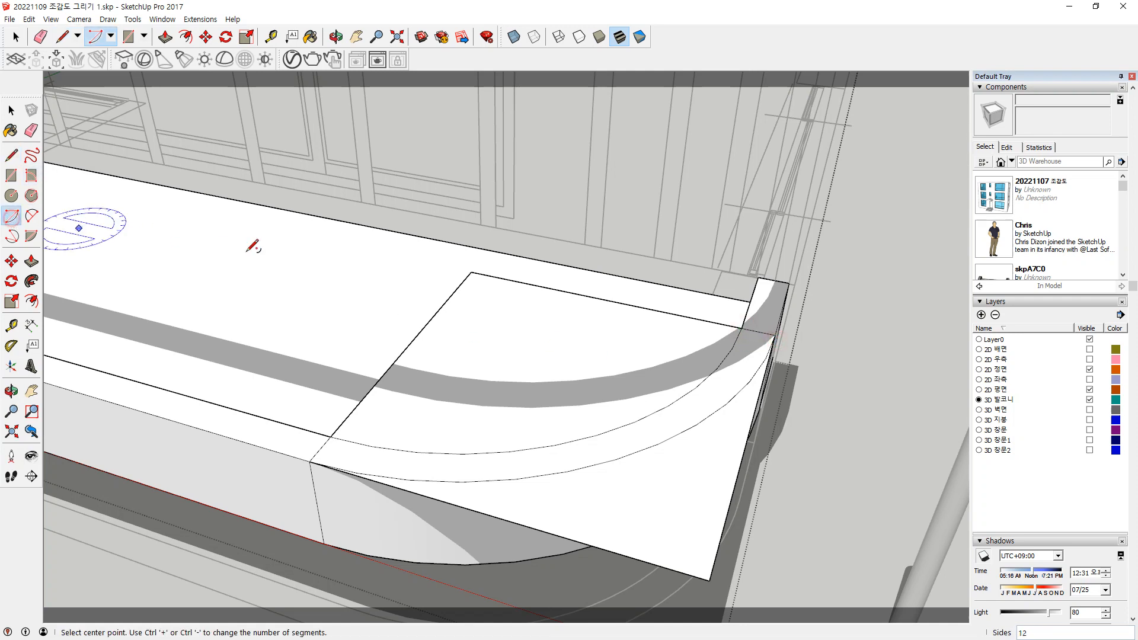
click(471, 272)
click(759, 331)
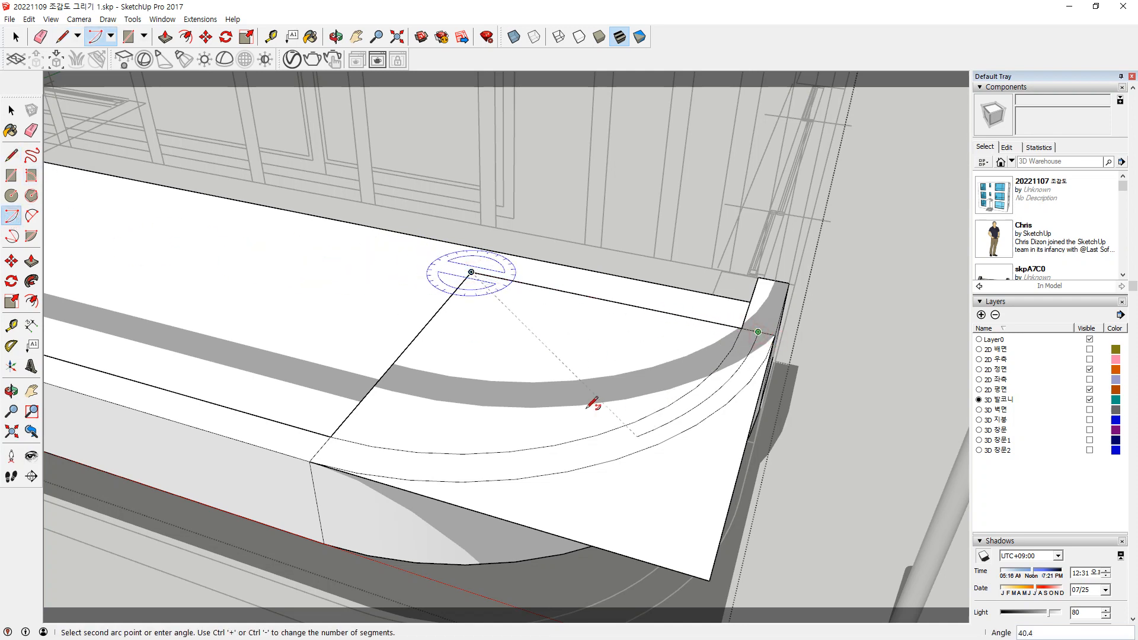
click(320, 449)
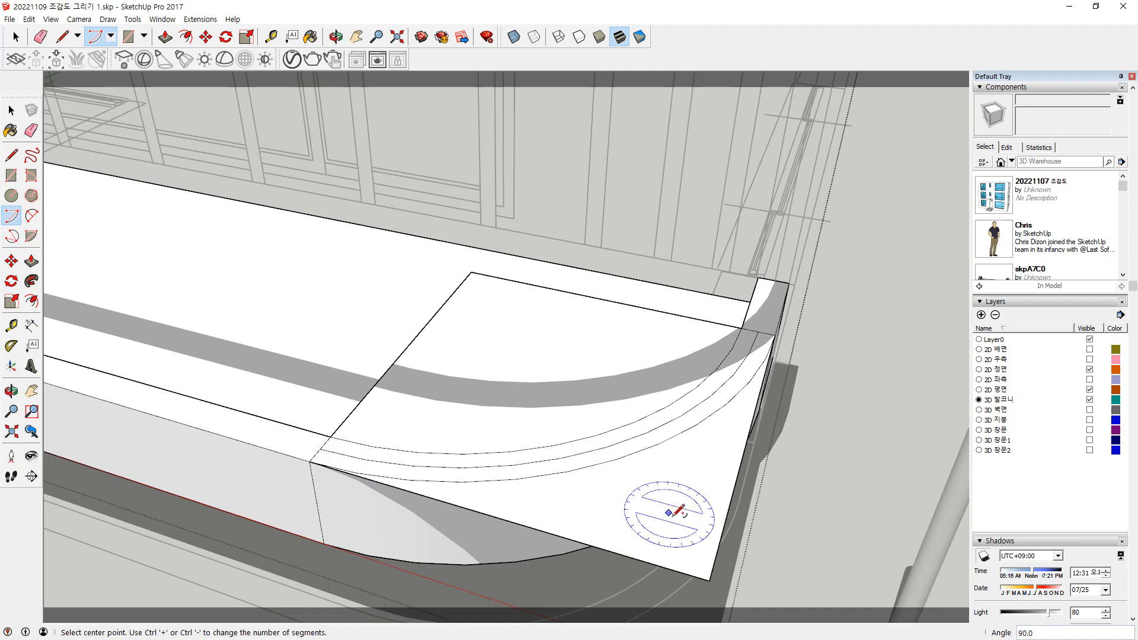
Erase the rectangle and both cross lines at the far rounded corner, keeping only the centreline arc
key(e)
click(707, 580)
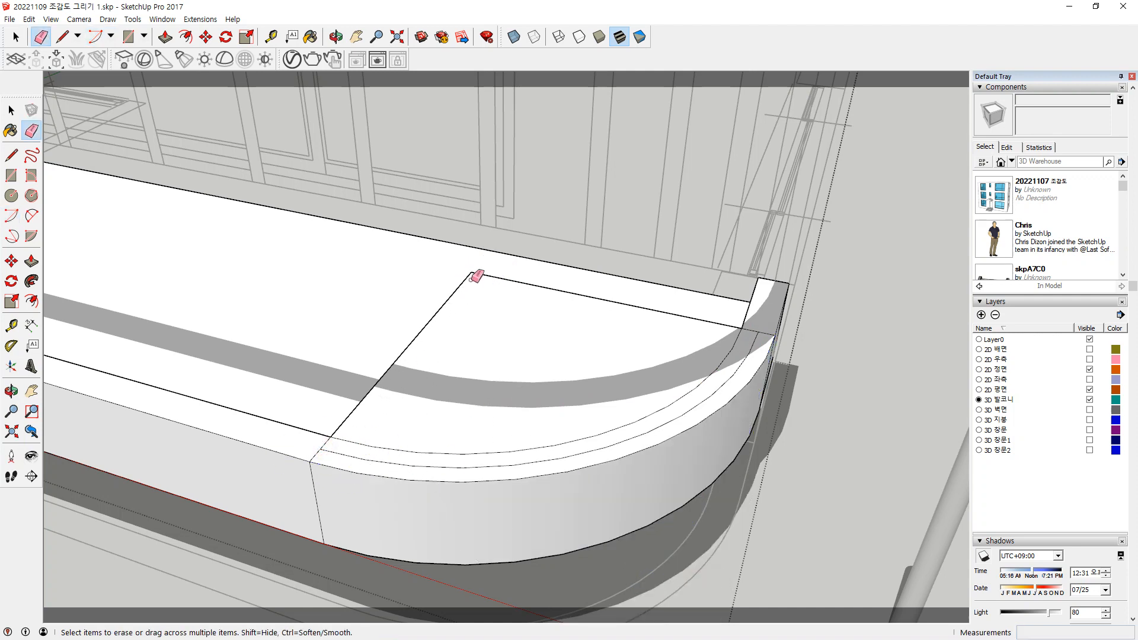
mouse_move(465, 285)
mouse_down()
mouse_move(435, 308)
mouse_move(344, 444)
mouse_up()
scroll(343, 444, up, 2)
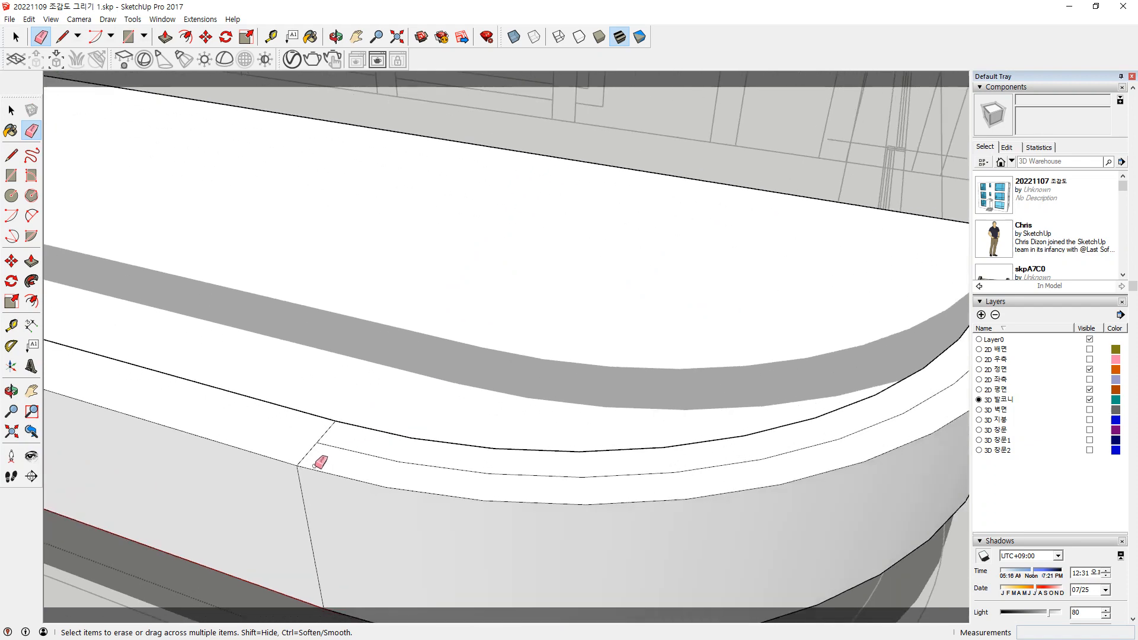
scroll(579, 412, up, 2)
middle_drag(580, 413, 470, 450)
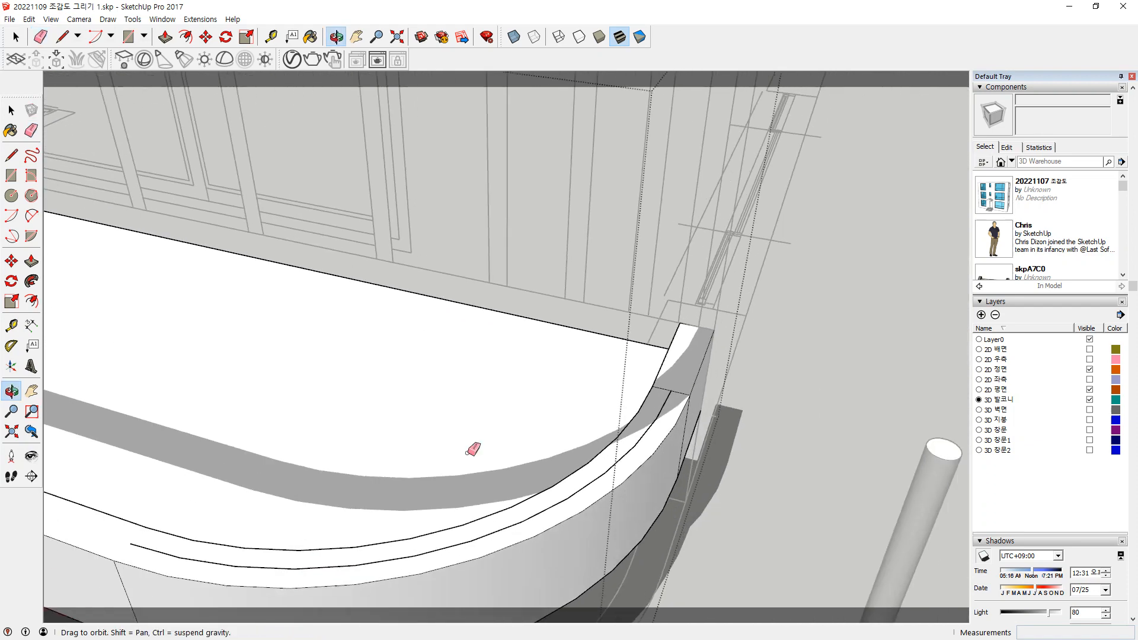
scroll(682, 394, up, 3)
drag(701, 390, 672, 384)
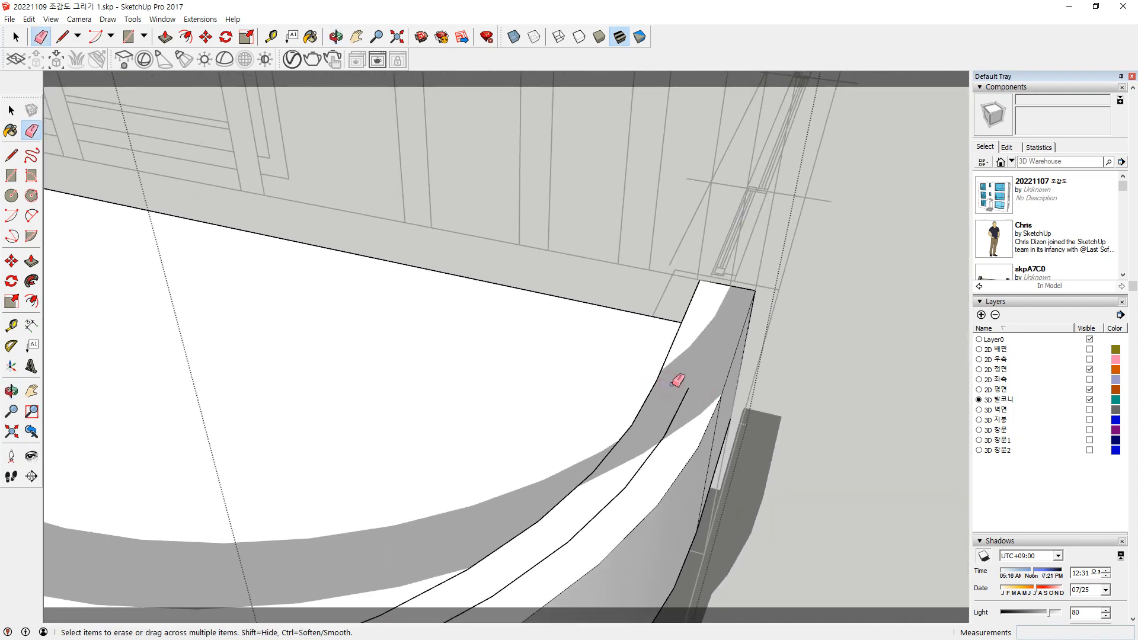
Extend the far arc with a straight line from its end to the middle of the parapet's wall-side edge
key(l)
click(687, 388)
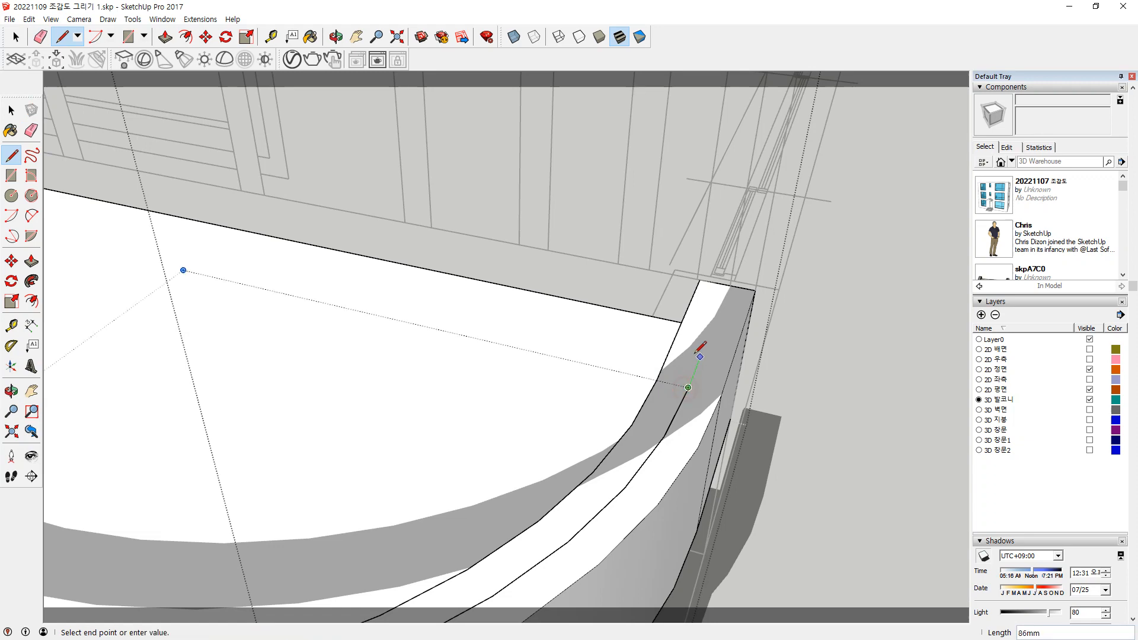
click(728, 285)
Connect the two corner arcs with a 2650 mm straight centreline along the front parapet
scroll(501, 457, down, 4)
middle_drag(501, 457, 652, 492)
click(641, 503)
scroll(642, 504, down, 3)
middle_drag(376, 406, 236, 361)
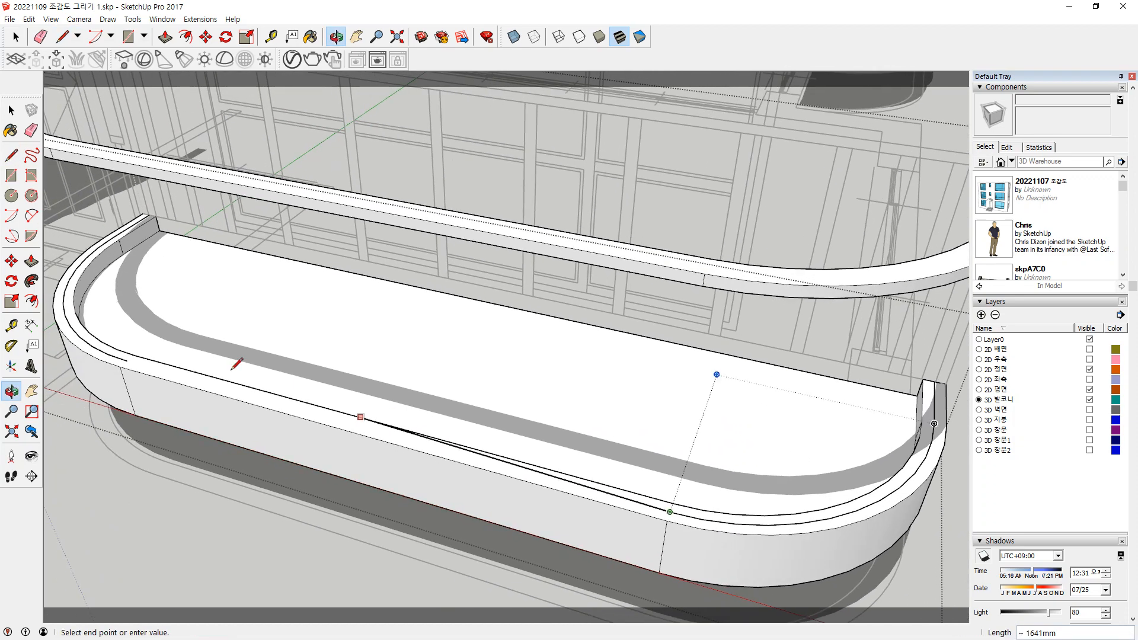
scroll(140, 369, up, 5)
click(122, 360)
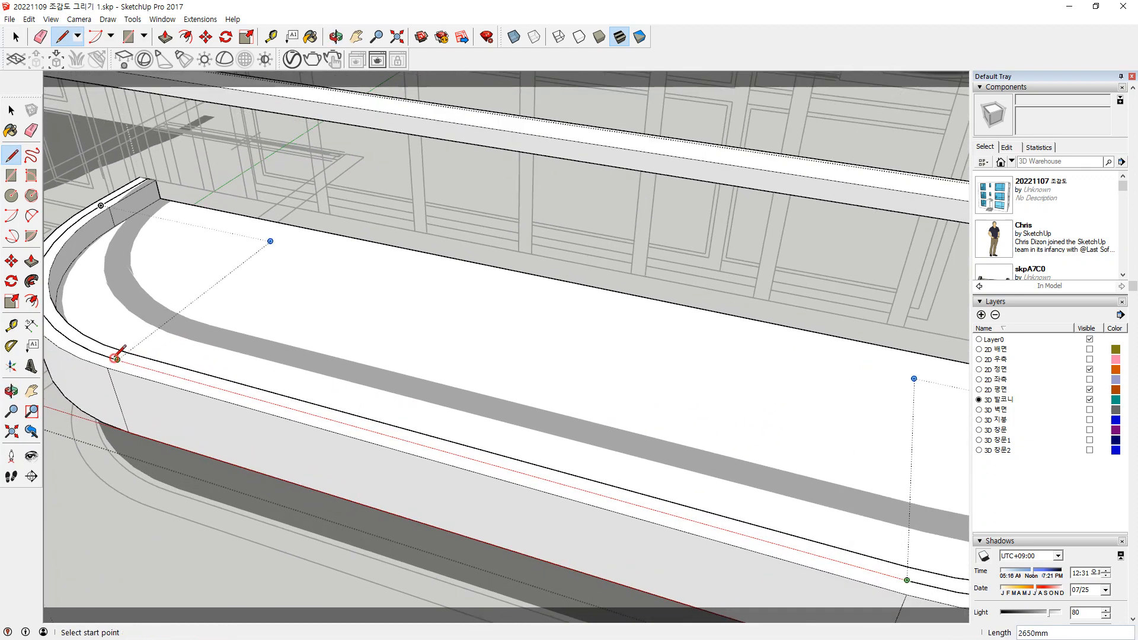
Select all straight and curved segments of the parapet's centreline, without any faces, and weld them into one polyline
key(space)
double_click(165, 377)
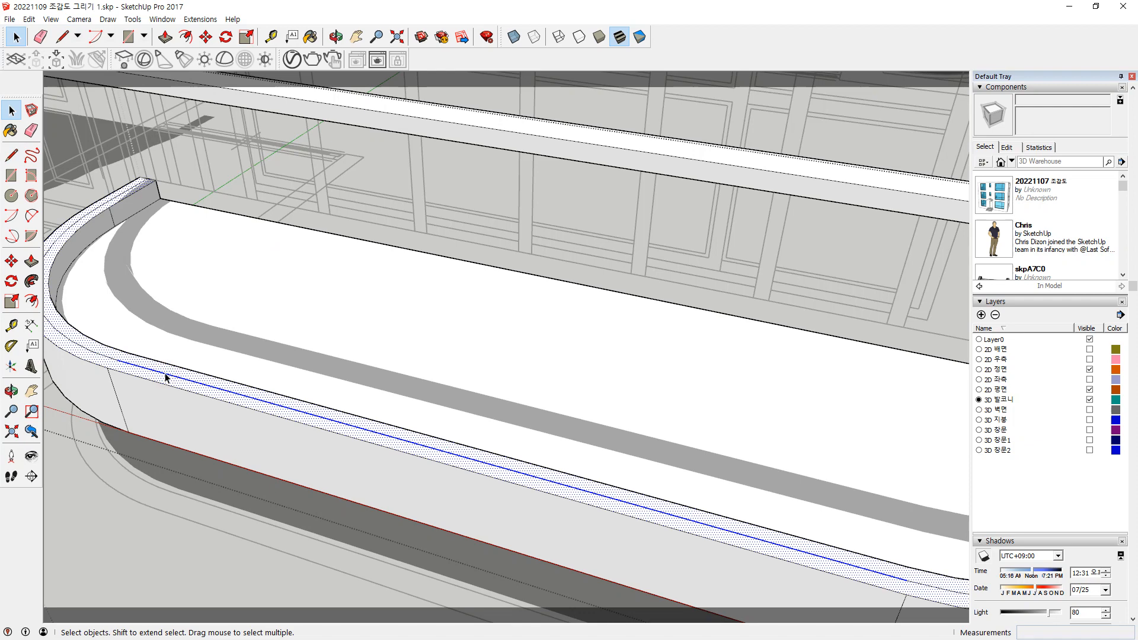
click(182, 378)
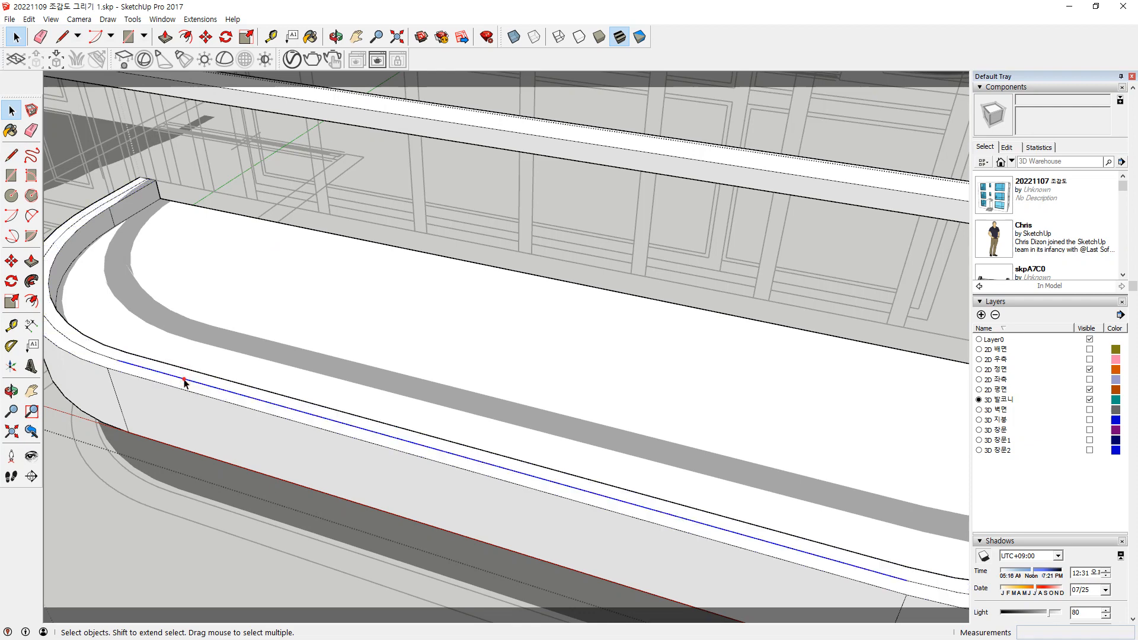
double_click(183, 381)
shift+click(97, 356)
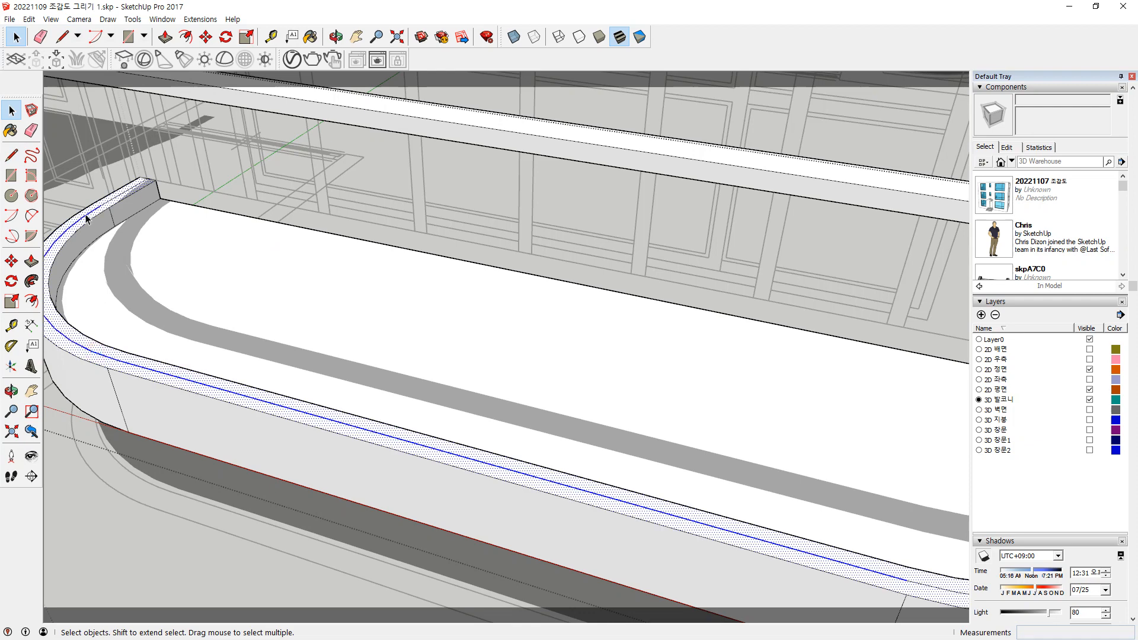
middle_drag(156, 212, 157, 261)
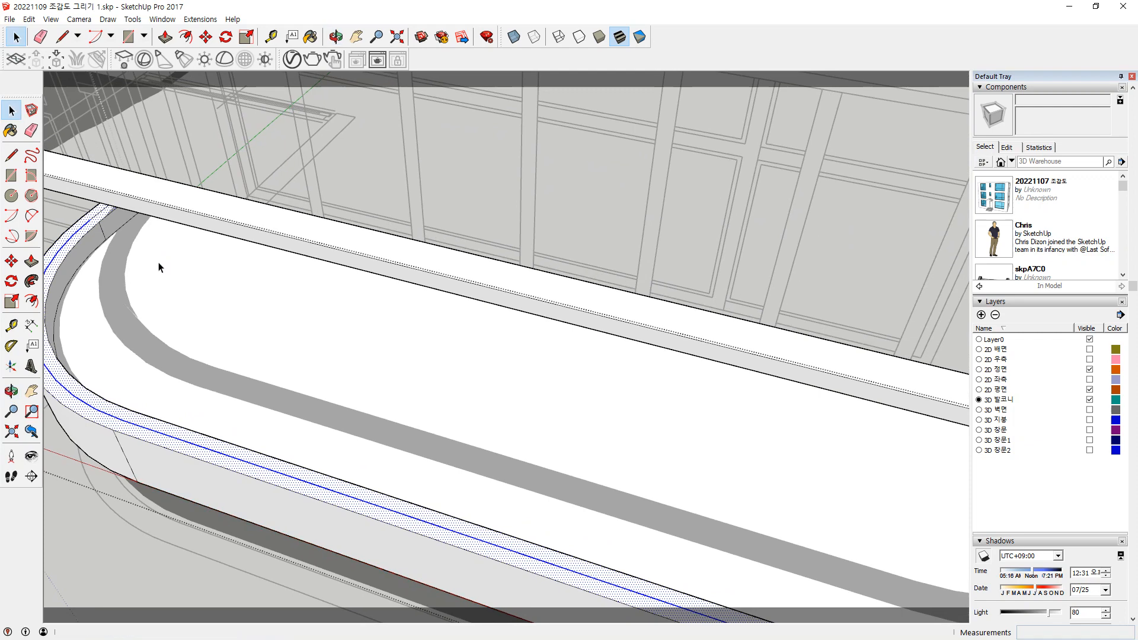
shift+click(97, 221)
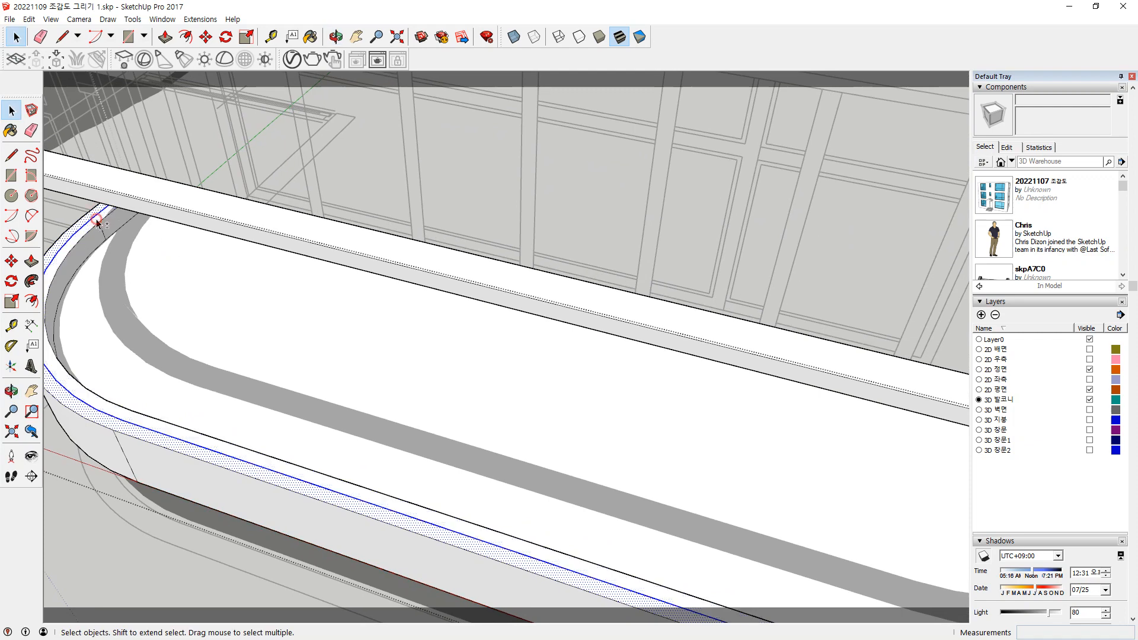
shift+click(151, 441)
middle_drag(152, 441, 453, 478)
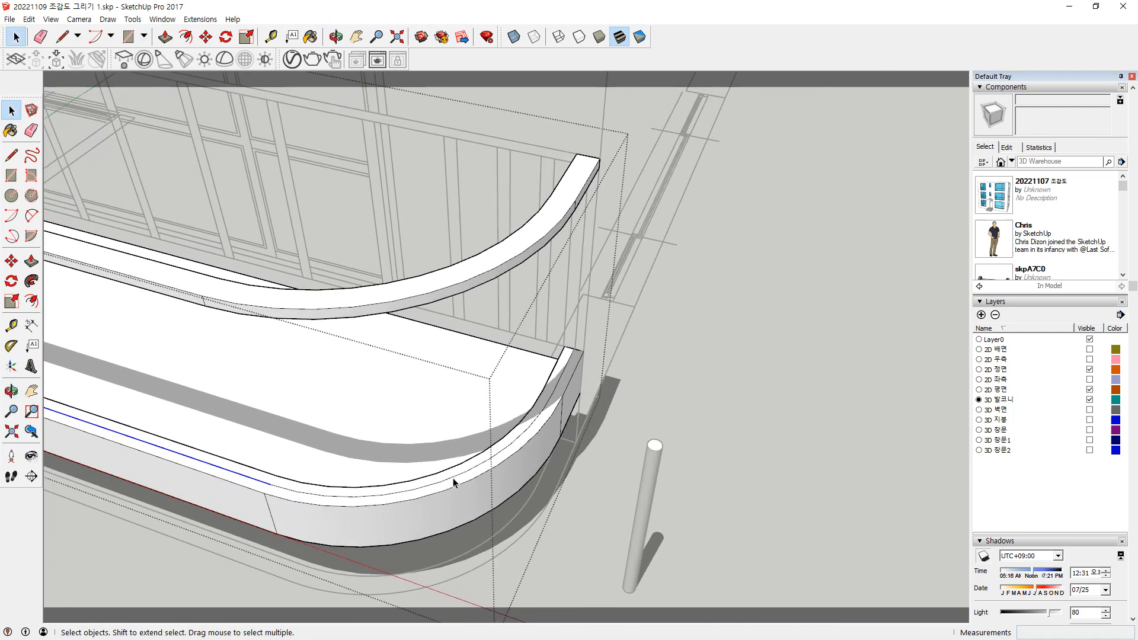
shift+click(449, 479)
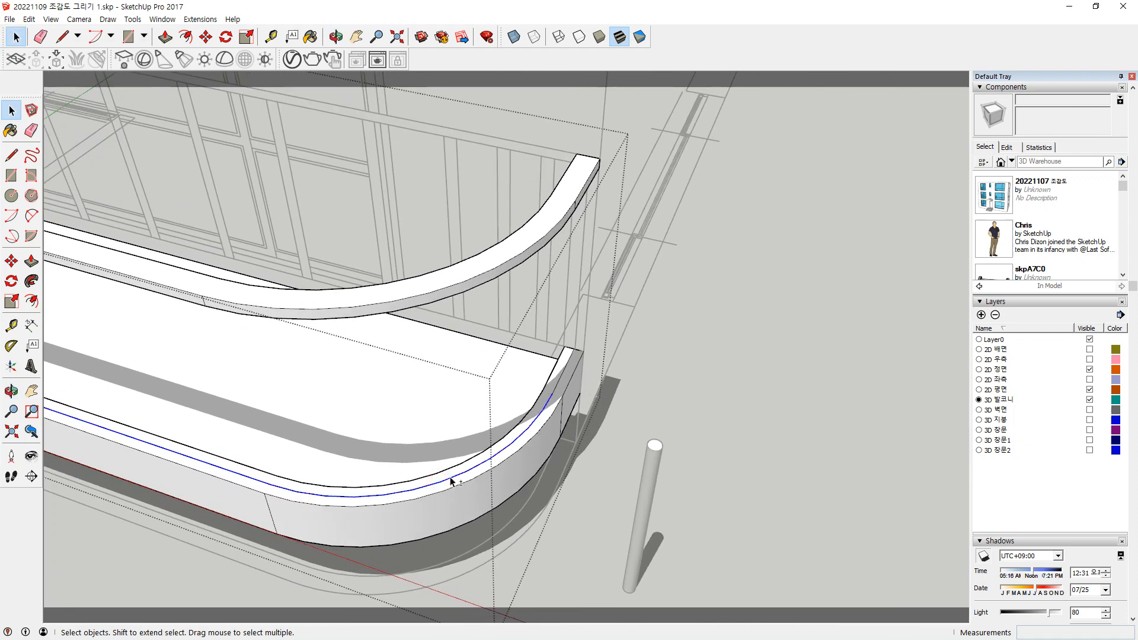
shift+click(561, 381)
middle_drag(561, 382, 395, 418)
middle_drag(219, 361, 342, 397)
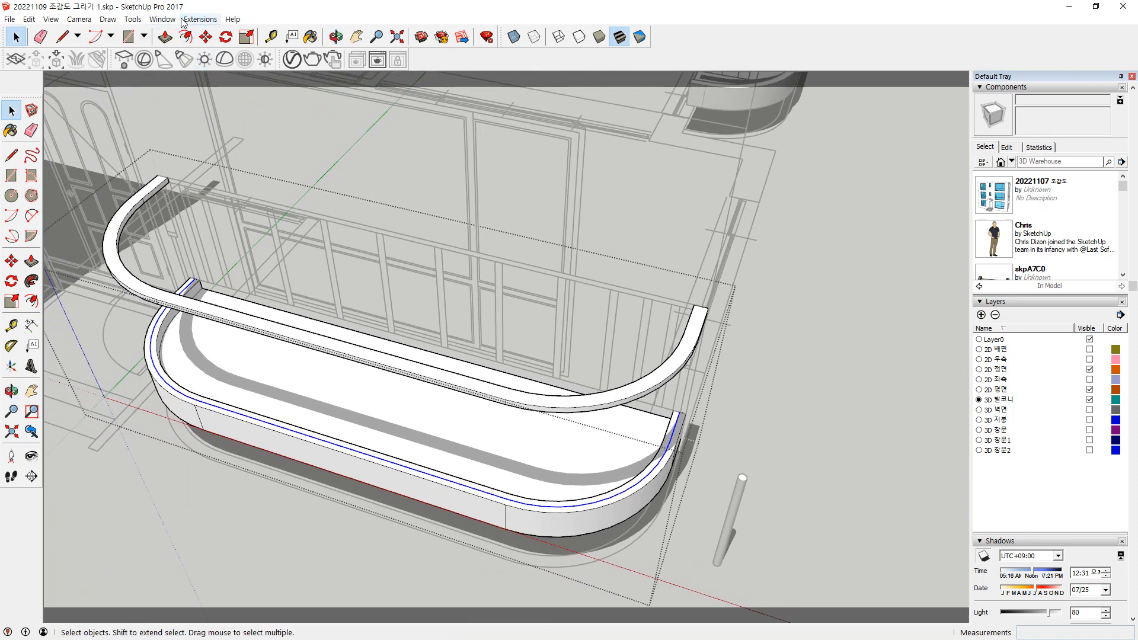
click(200, 19)
click(211, 49)
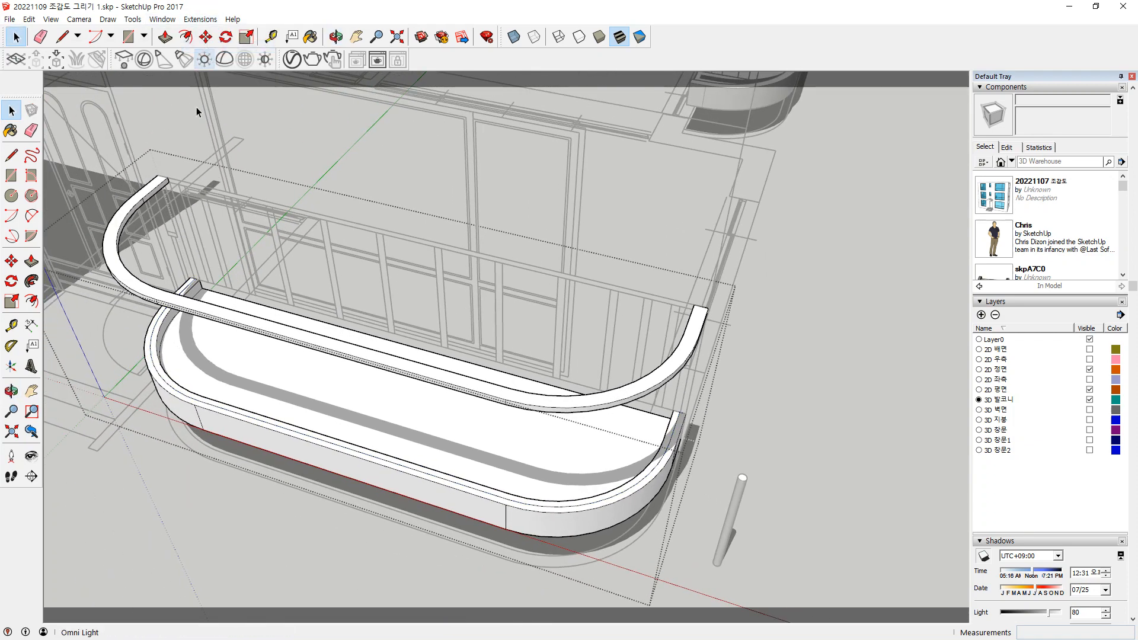
Try to distribute the baluster outside the balcony group along the welded centreline with PathCopy
click(335, 444)
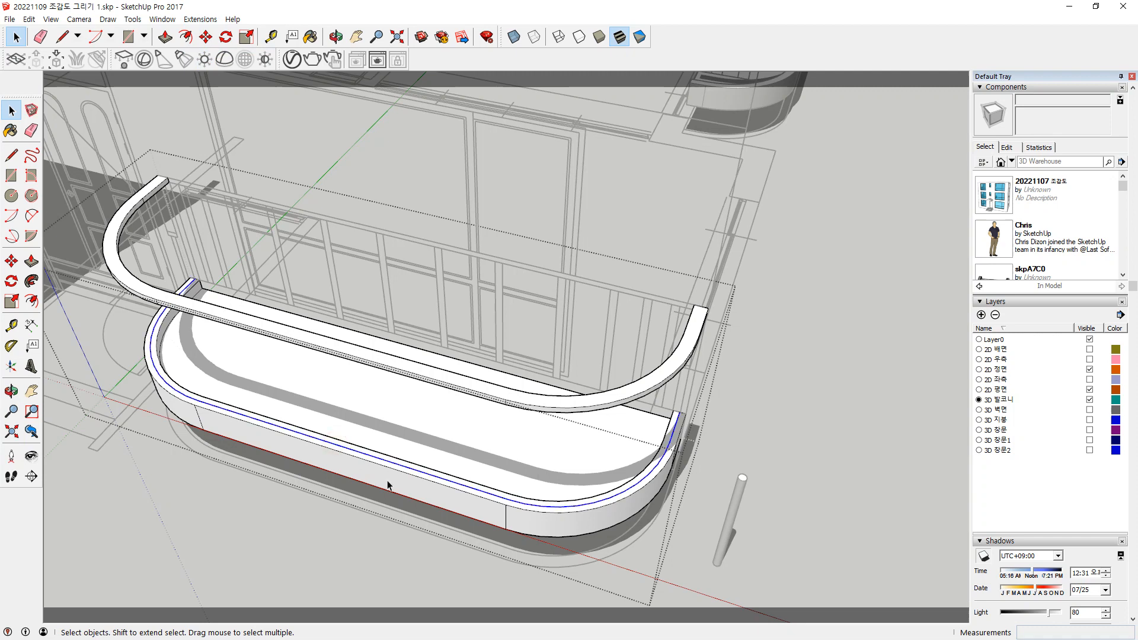
click(200, 19)
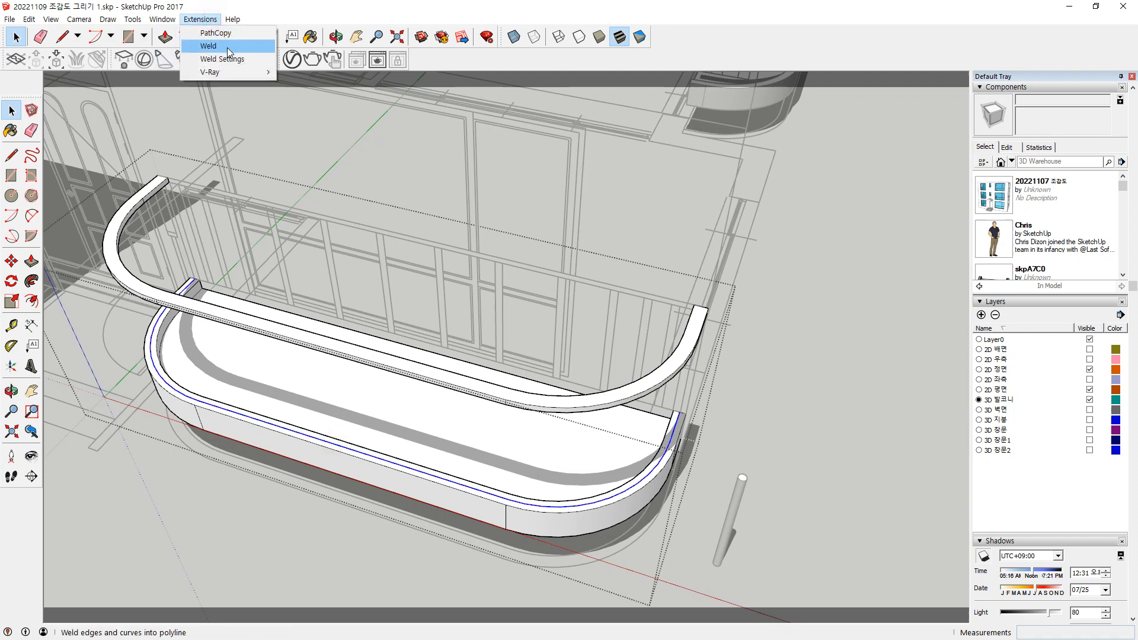
click(216, 33)
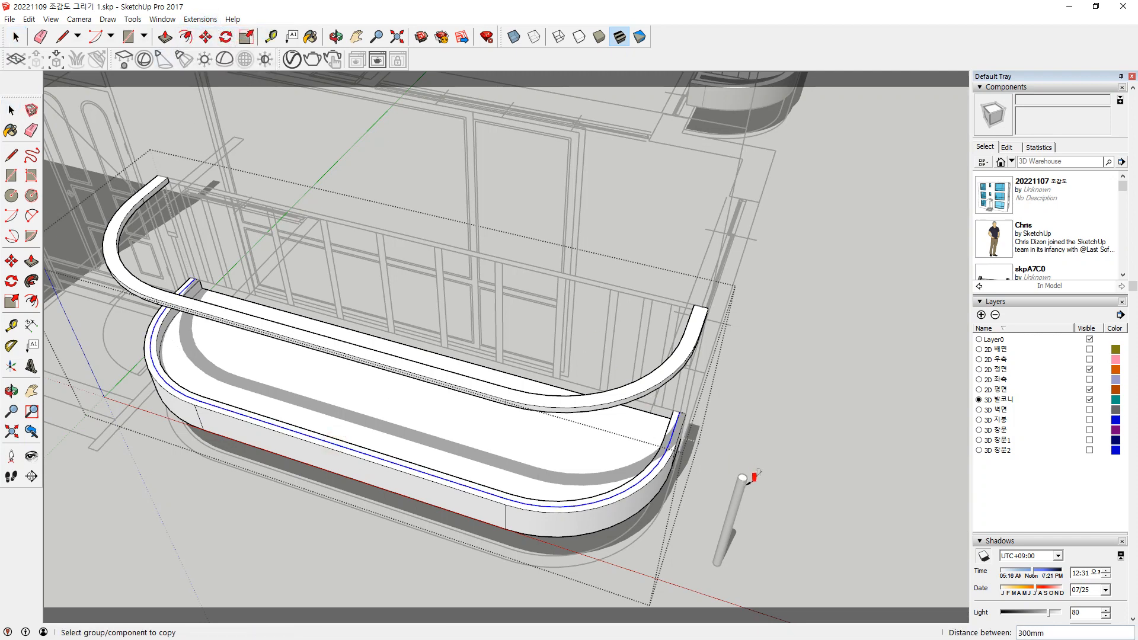
middle_drag(742, 492, 679, 533)
click(658, 550)
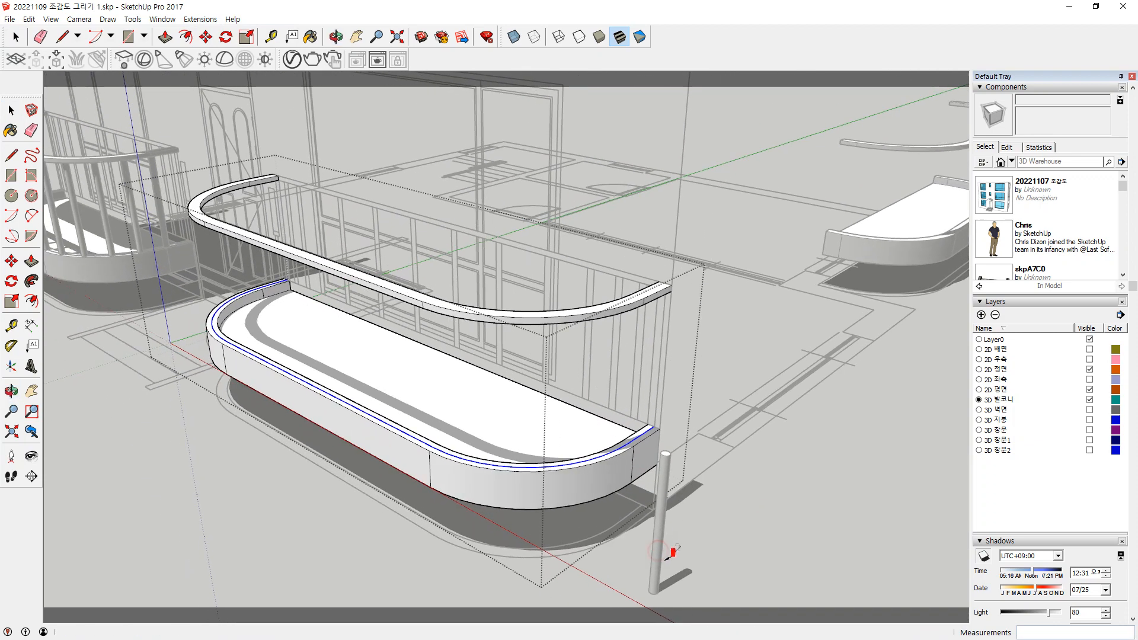
Move the freestanding baluster into the balcony group by removing it outside and pasting it inside, beside the far rounded corner
key(space)
click(676, 563)
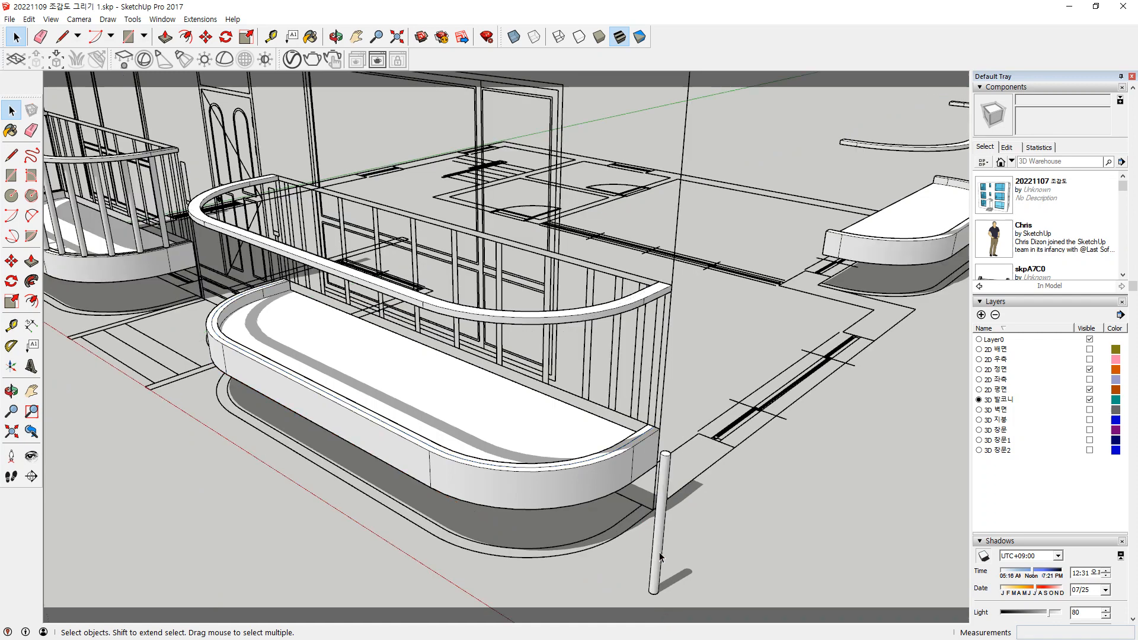
click(660, 554)
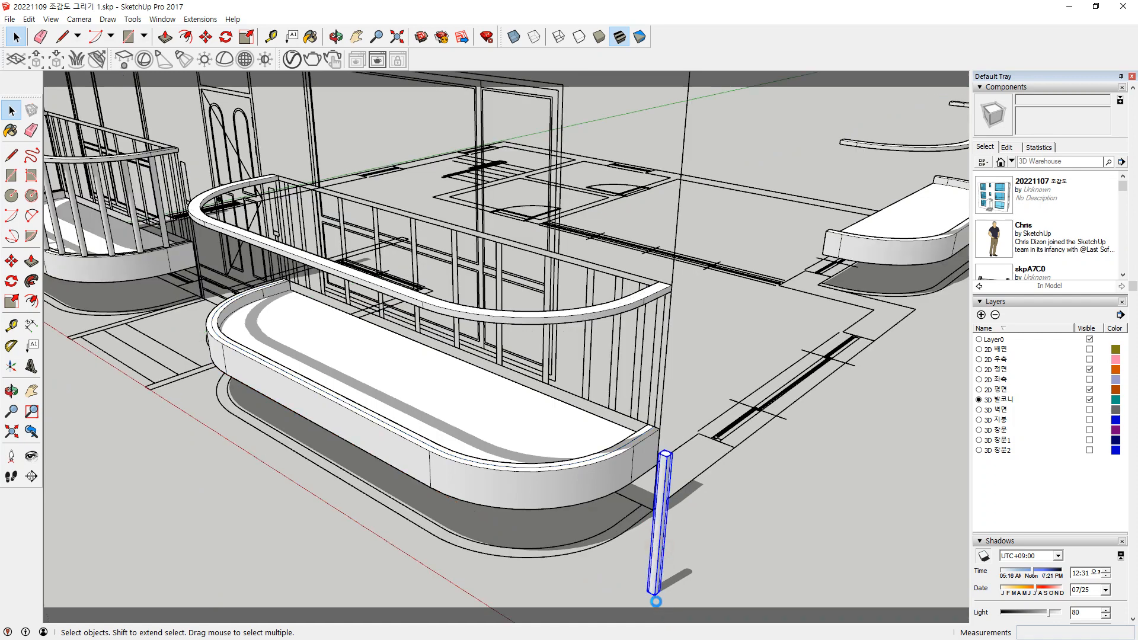
key(Delete)
double_click(544, 474)
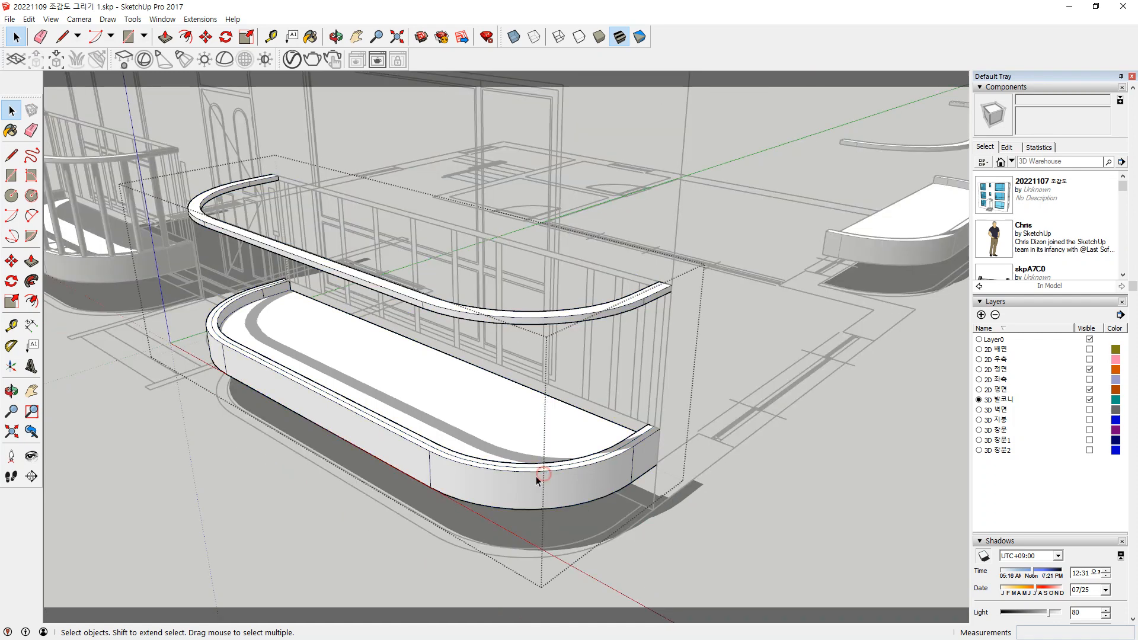
middle_drag(536, 475, 498, 528)
key(ctrl+v)
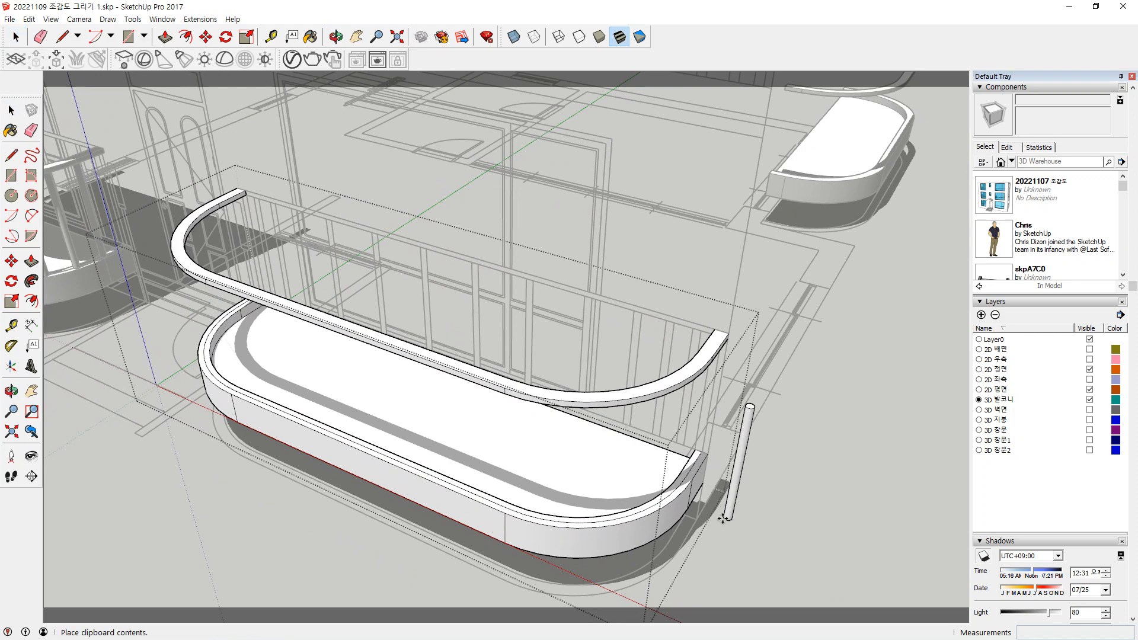
click(720, 521)
scroll(660, 489, up, 2)
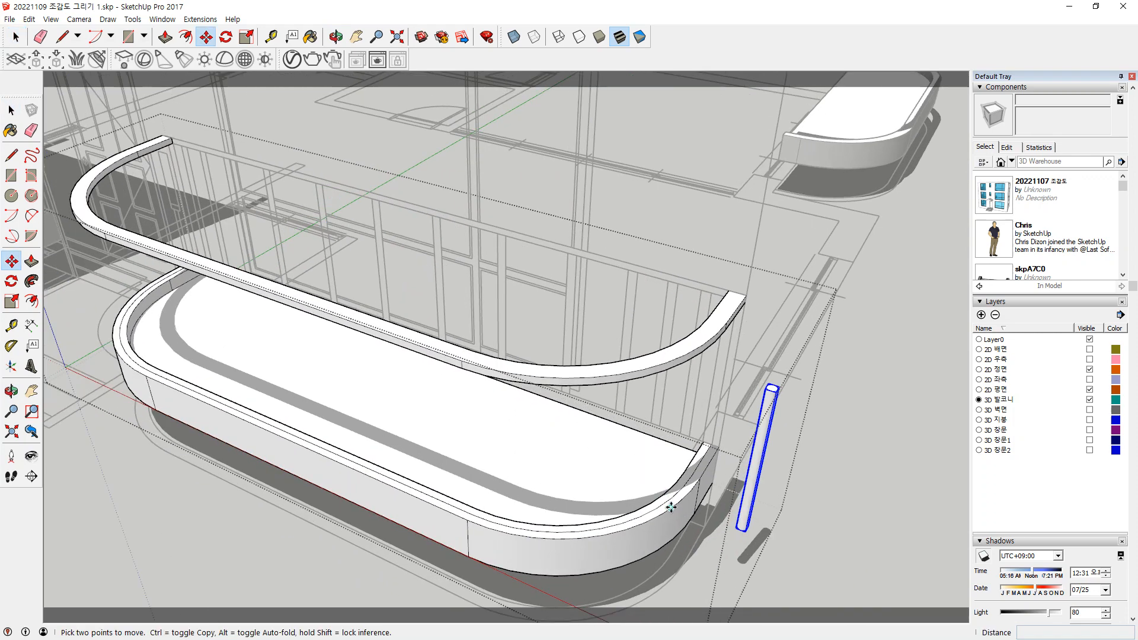
Distribute the pasted baluster along the welded centreline with PathCopy at 300 mm spacing
key(space)
click(671, 498)
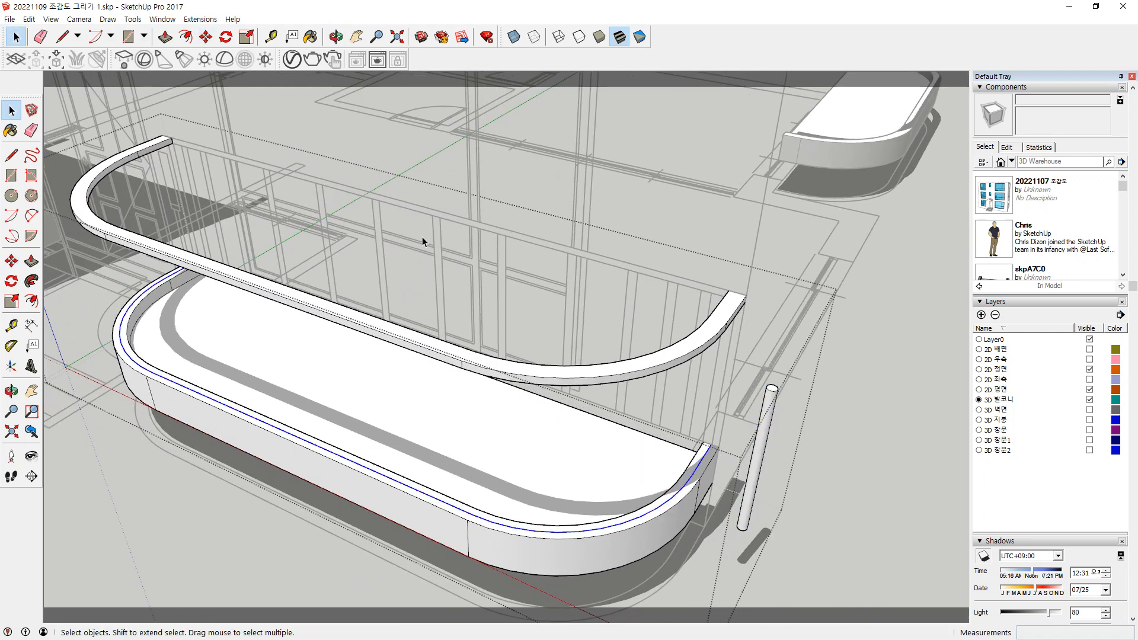
click(201, 19)
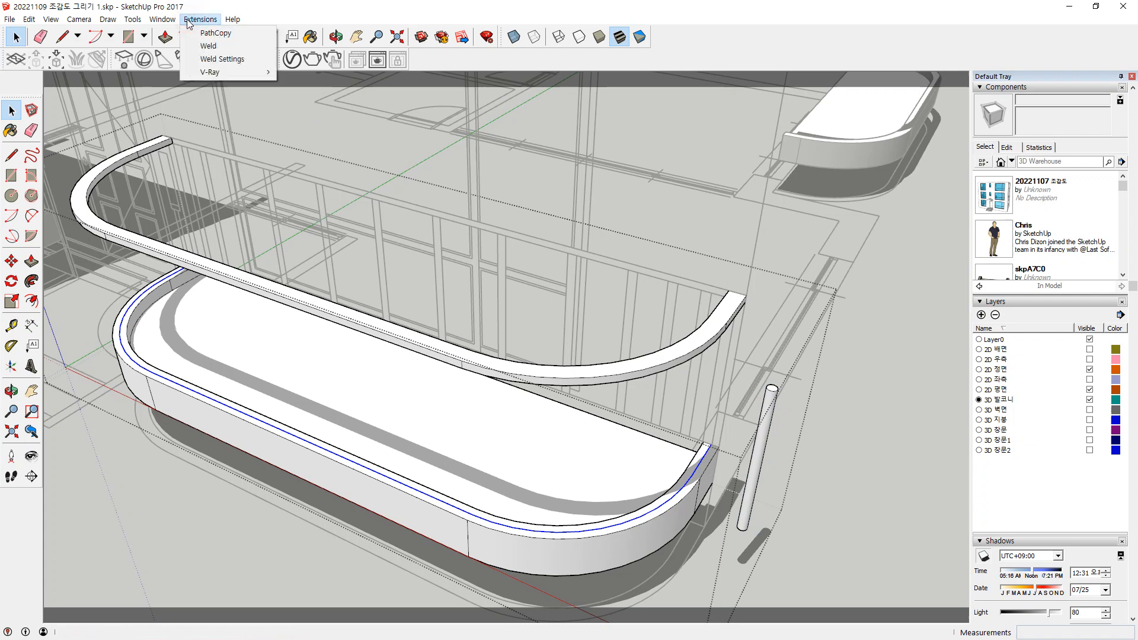
click(208, 34)
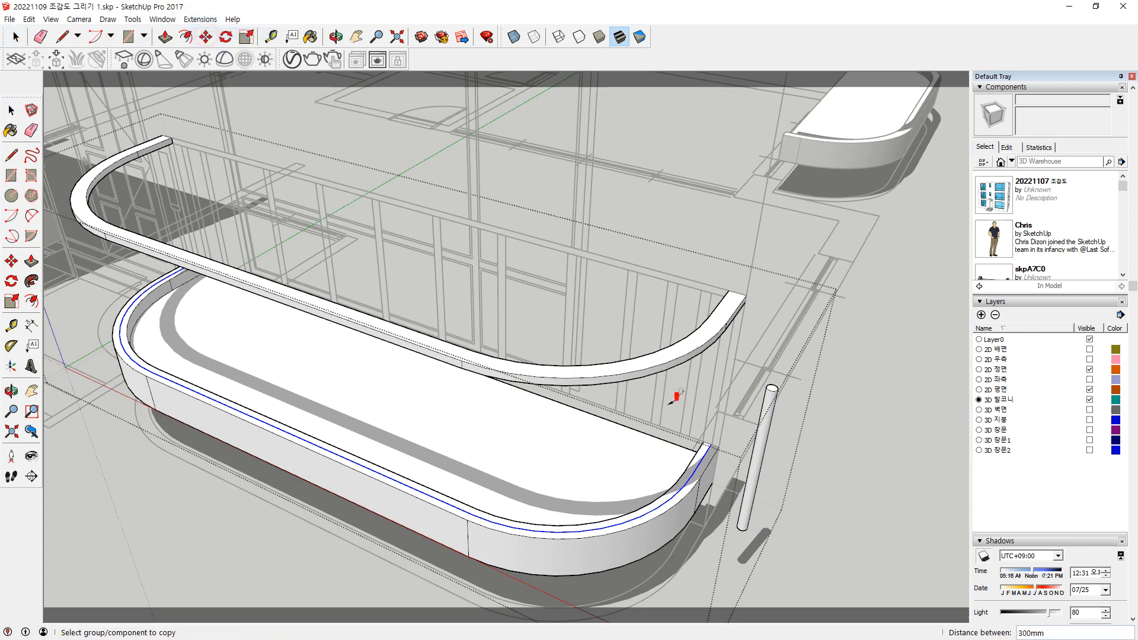
click(771, 437)
middle_drag(775, 440, 618, 408)
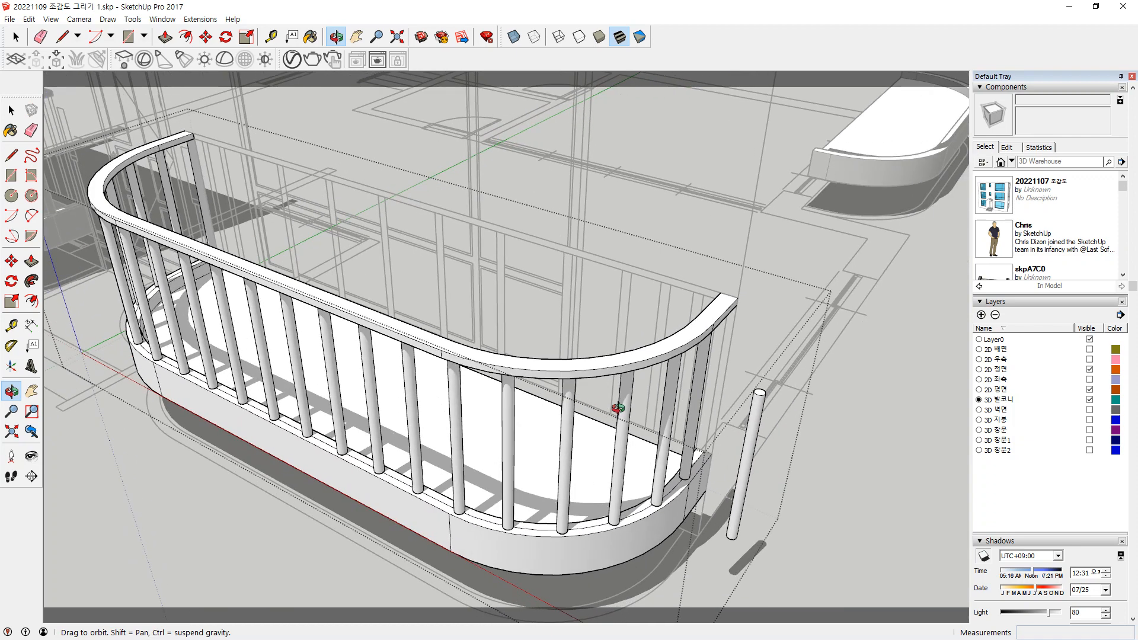
Remove the first baluster against the wall and the leftover source baluster, and close the balcony group
key(space)
click(220, 232)
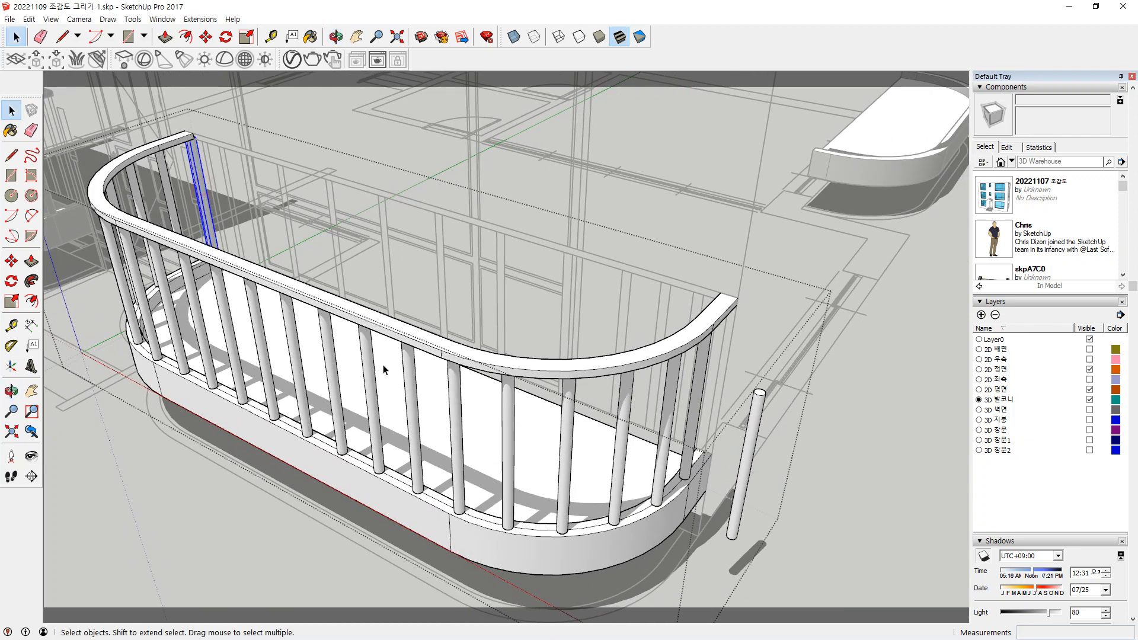
key(Delete)
click(733, 509)
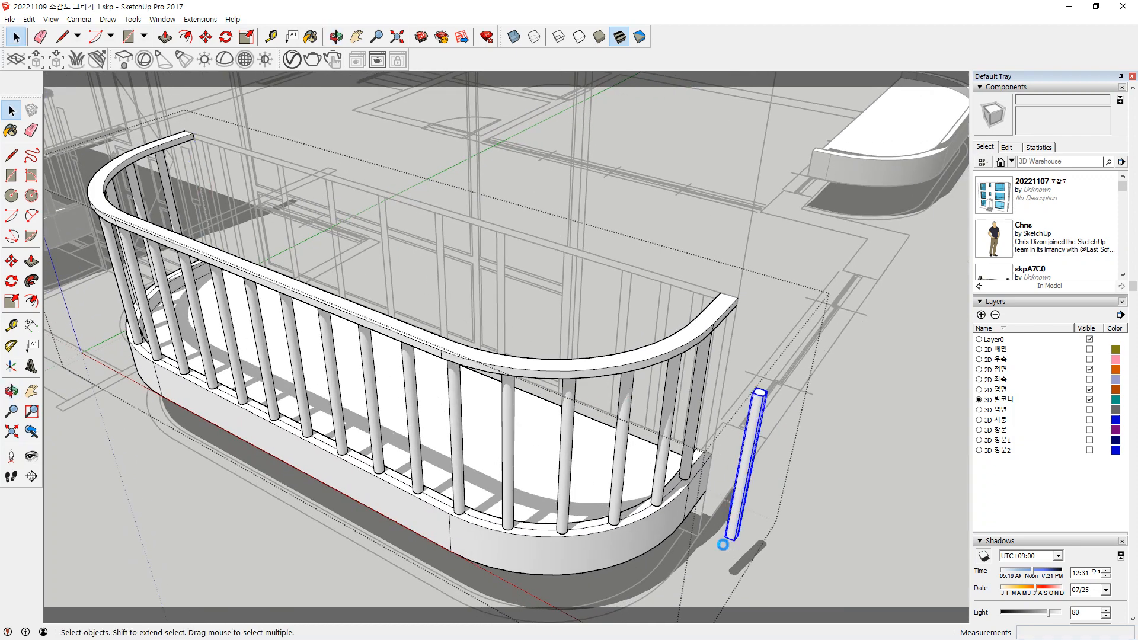
key(Delete)
click(809, 518)
middle_drag(664, 504, 653, 467)
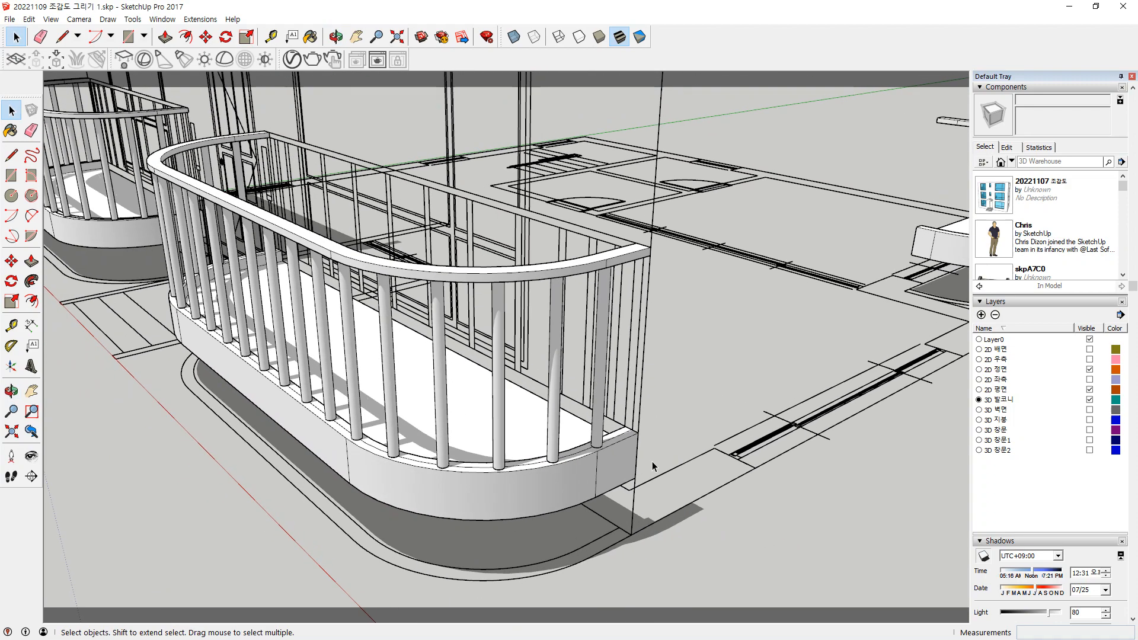
Copy the finished long balcony 2800 mm straight up and repeat the copy as *2 to cover both upper floors
scroll(653, 467, up, 2)
key(m)
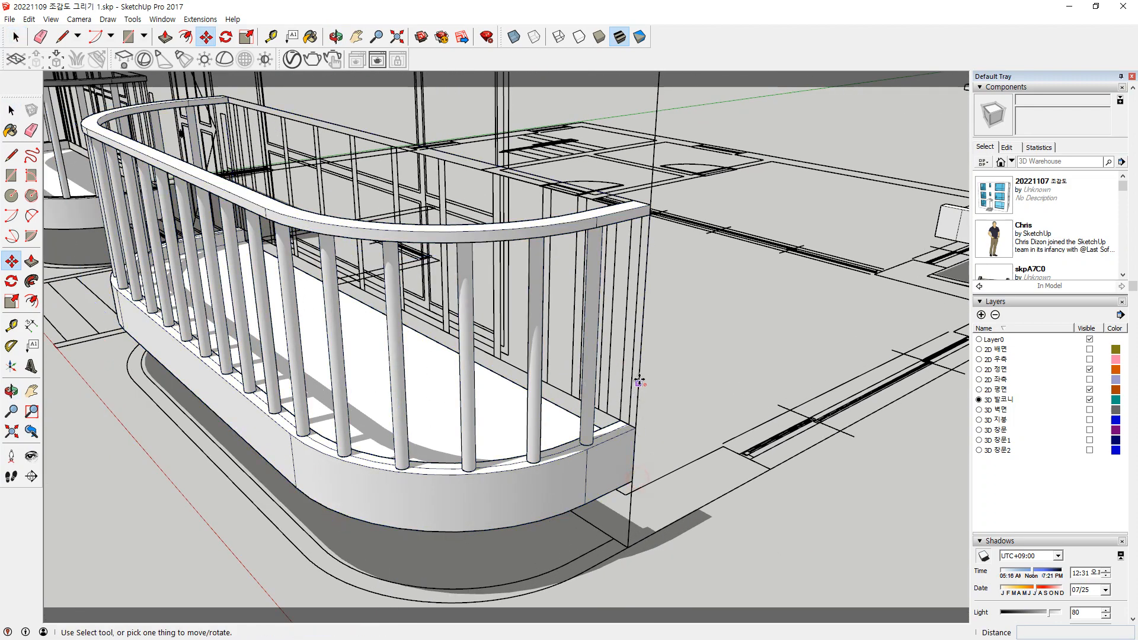
key(space)
click(615, 466)
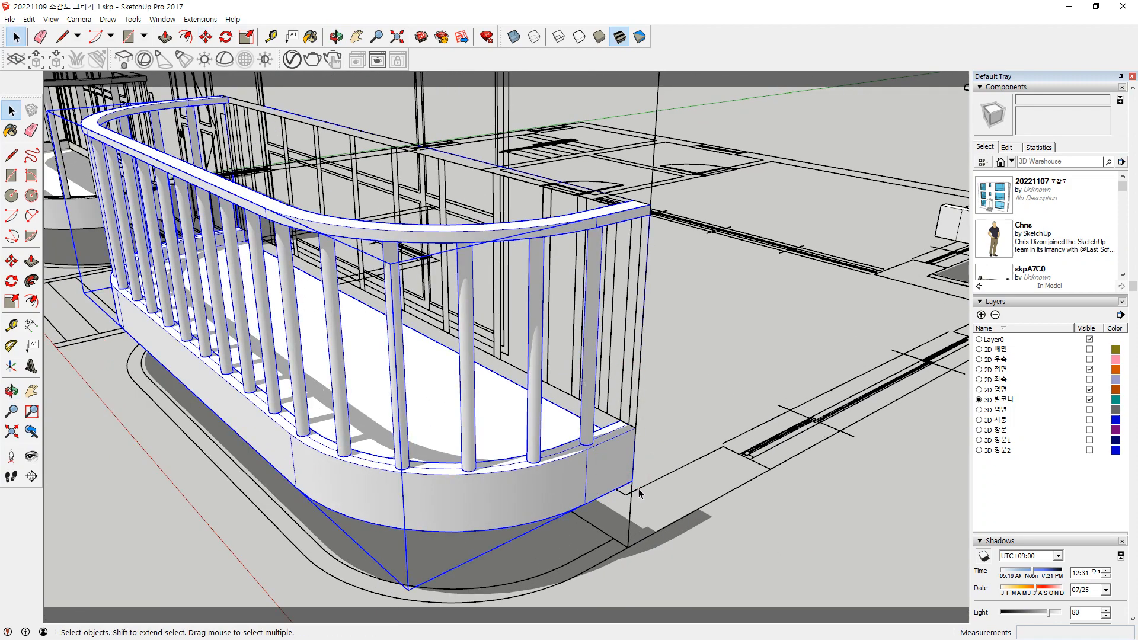
key(m)
click(633, 480)
key(ctrl)
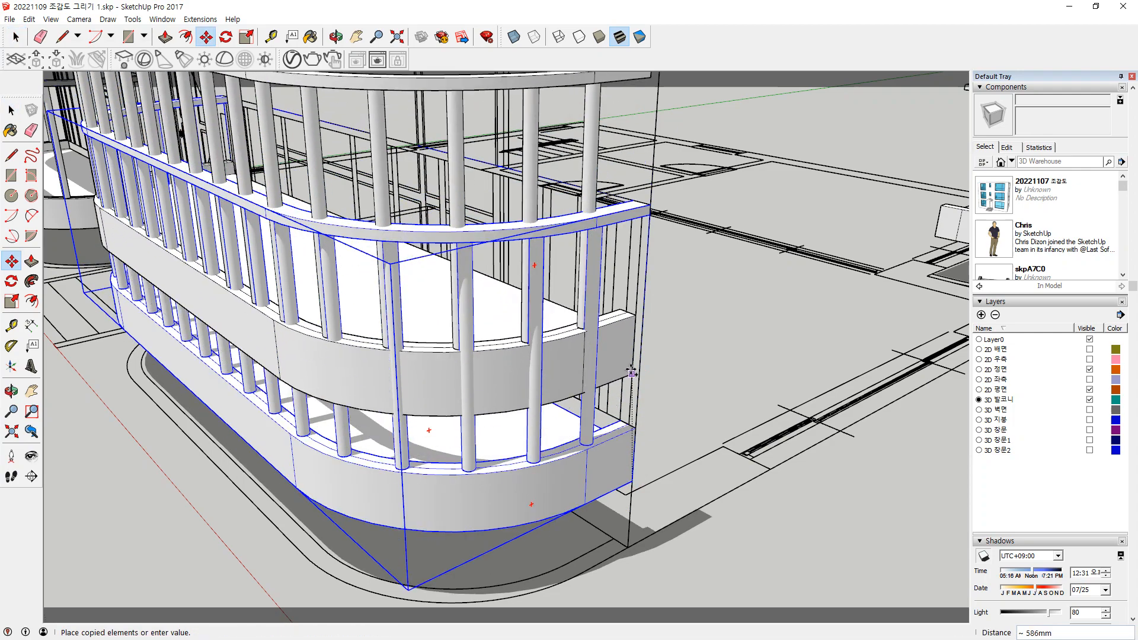
scroll(623, 391, down, 2)
shift+middle_drag(624, 345, 599, 459)
scroll(596, 456, up, 6)
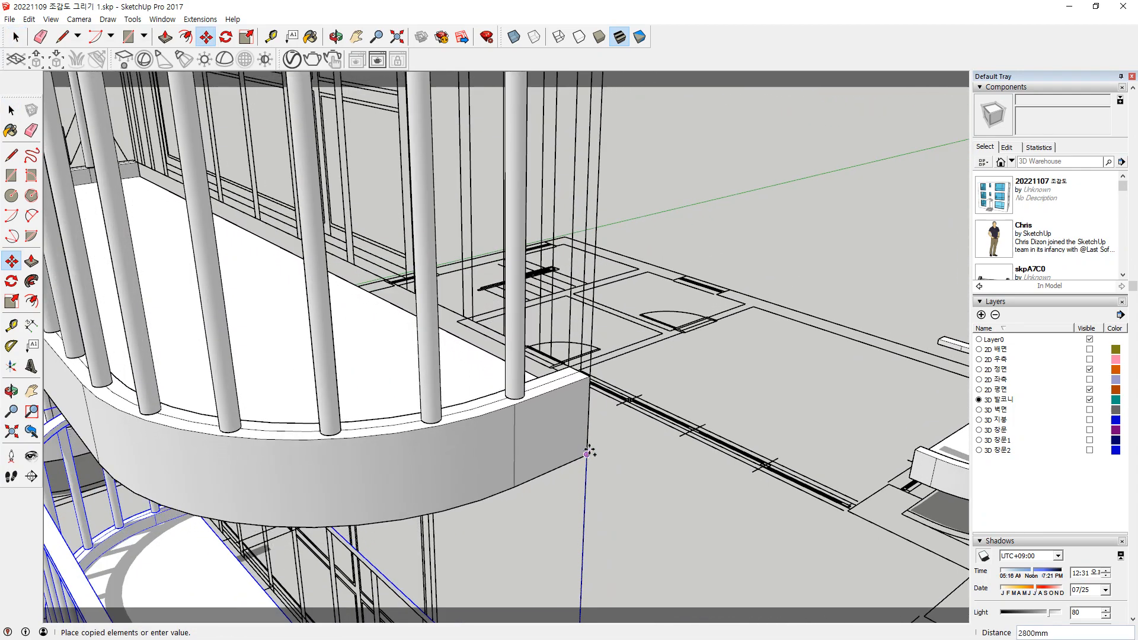
click(587, 454)
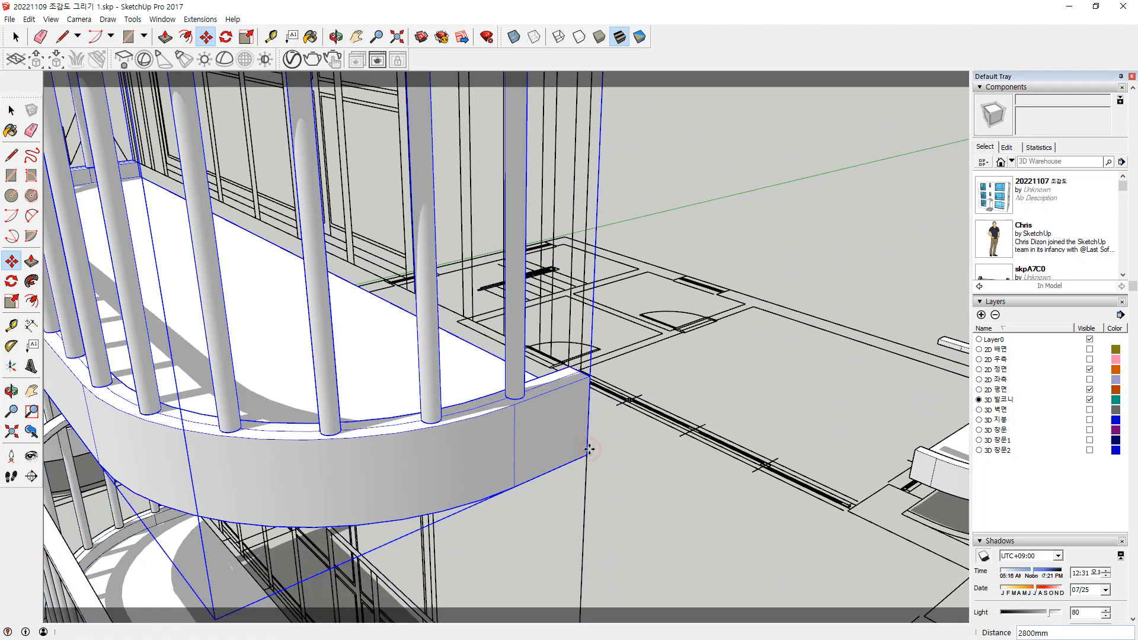
key(Return)
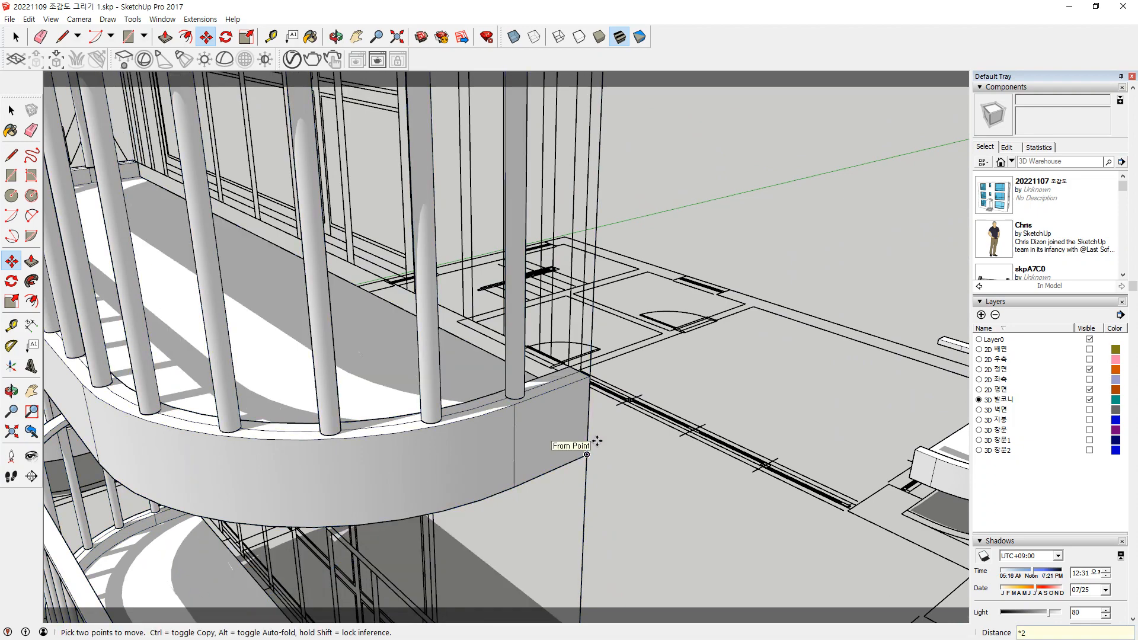
scroll(597, 441, down, 8)
key(space)
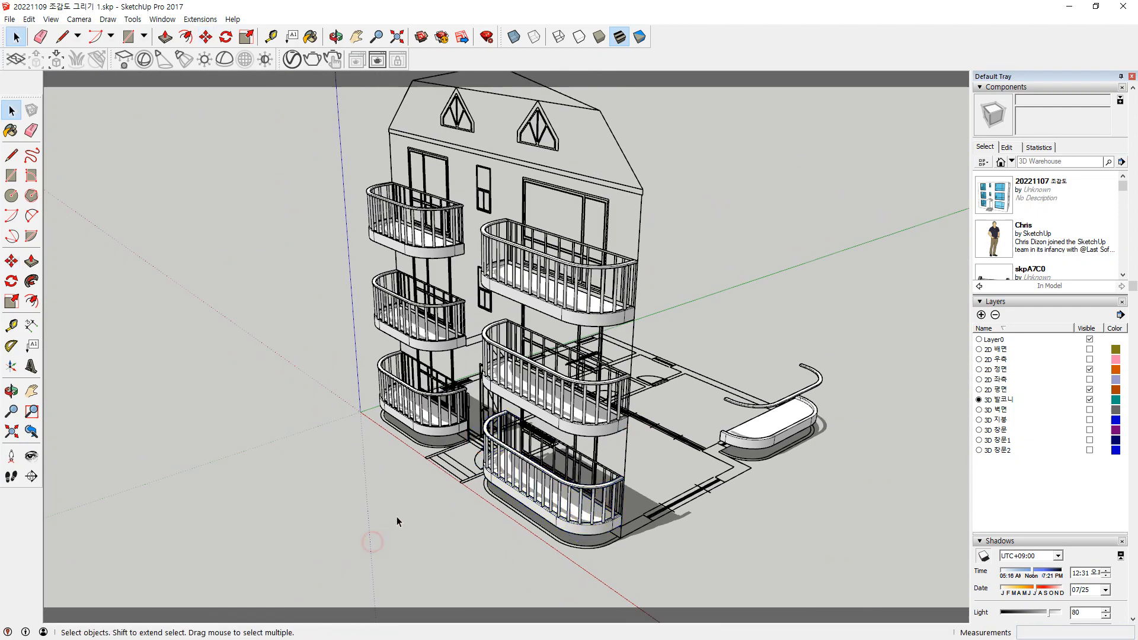
Show the 3D 벽면 layer and turn off the shadows
middle_drag(397, 517, 561, 504)
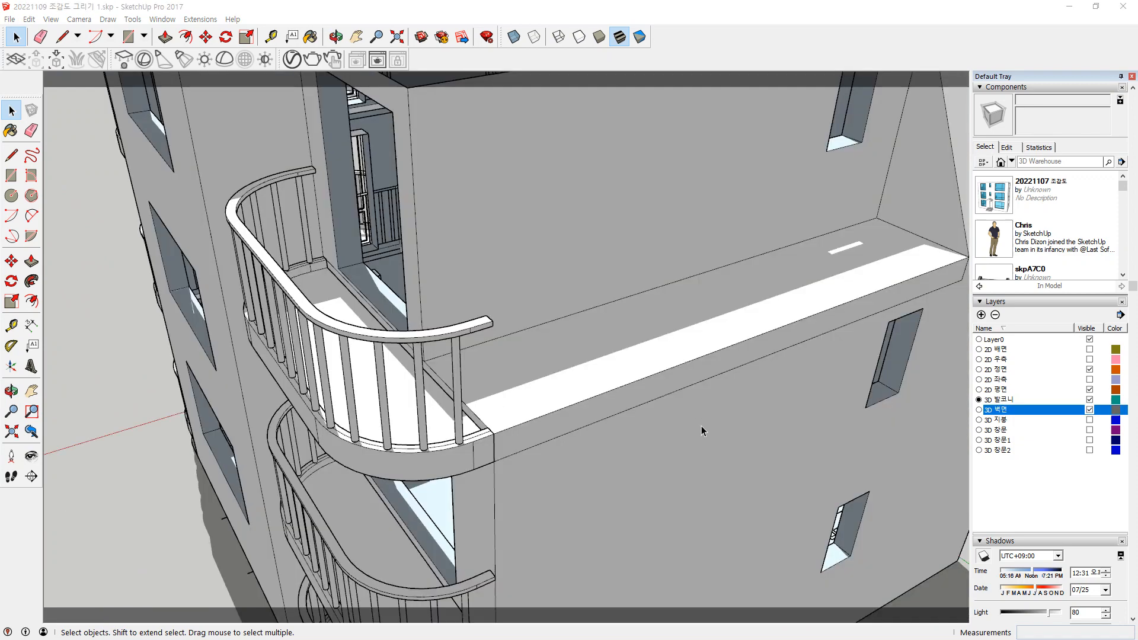
middle_drag(628, 375, 446, 535)
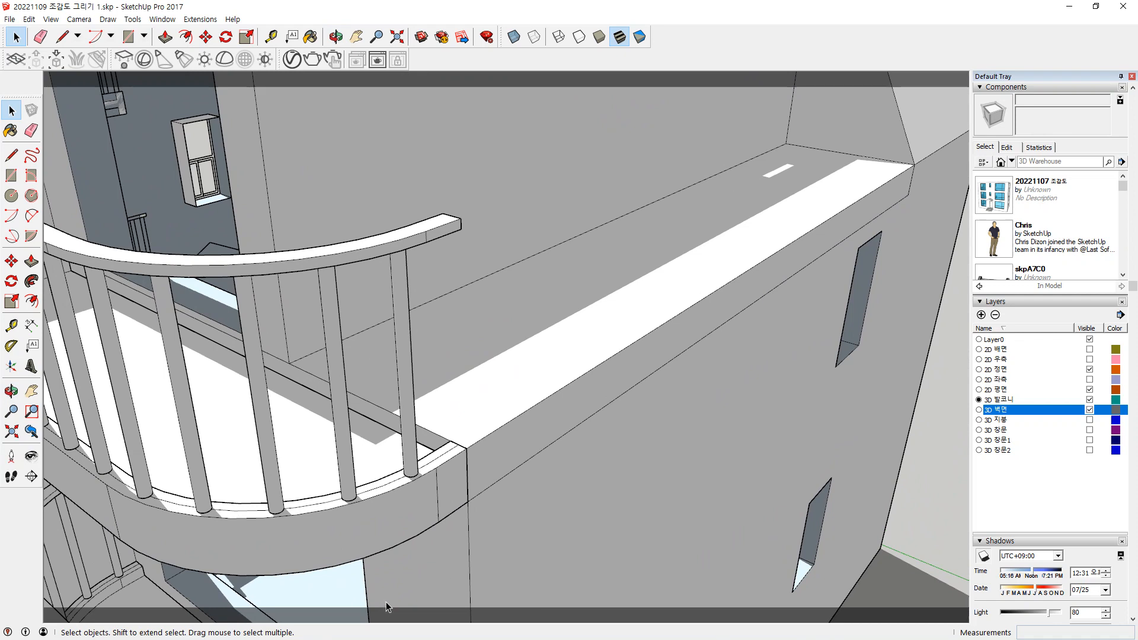
scroll(1010, 214, down, 4)
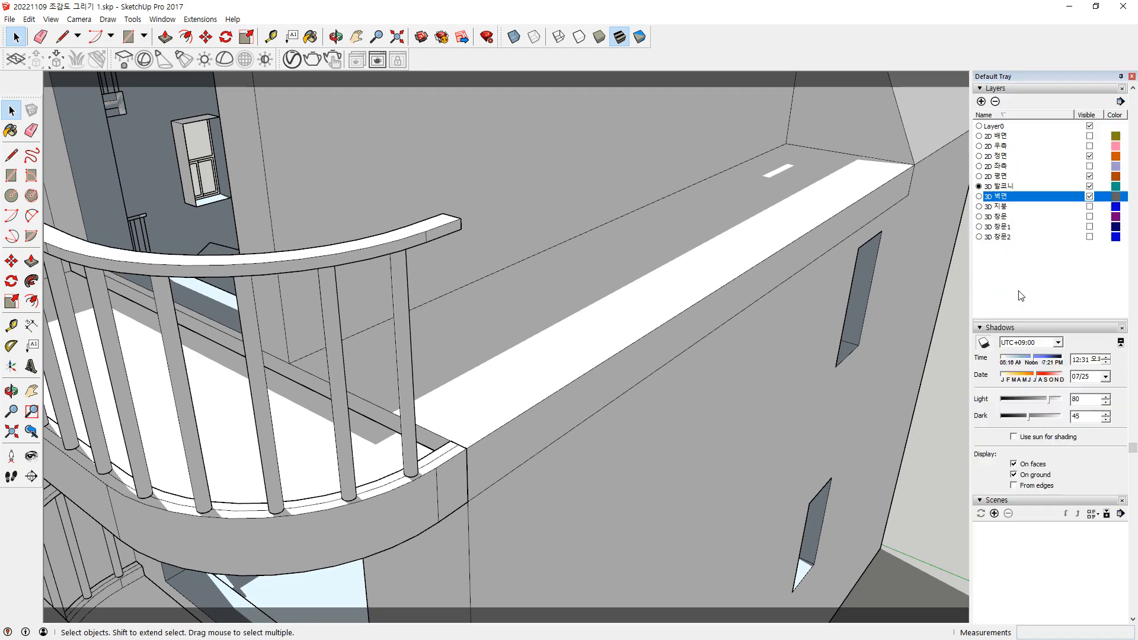
click(985, 271)
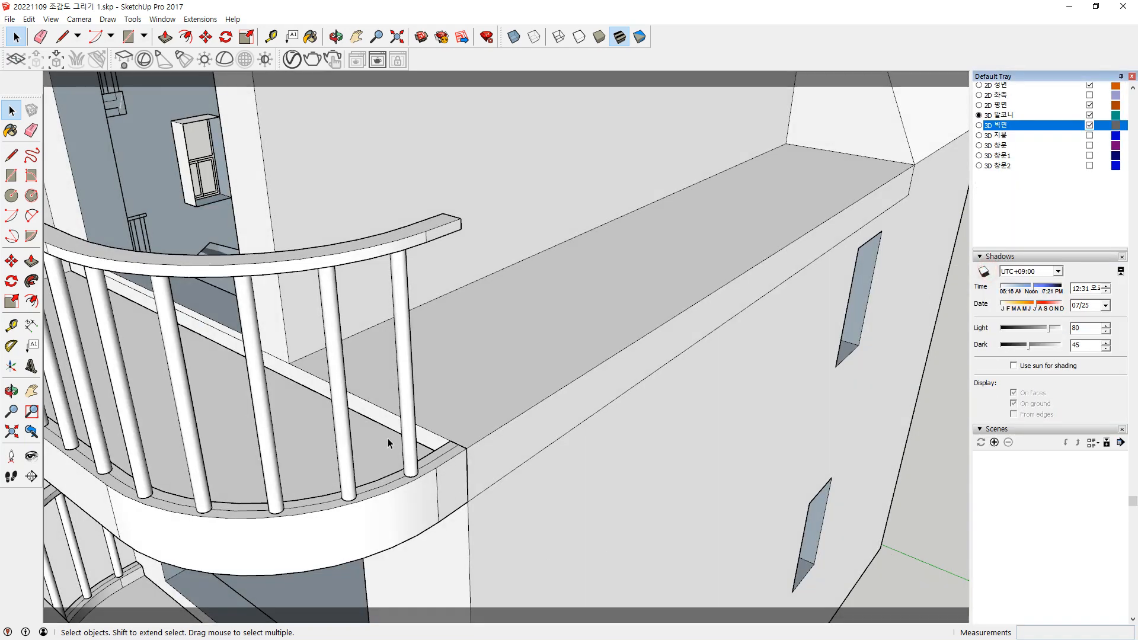
mouse_move(388, 439)
middle_down()
mouse_move(516, 447)
mouse_move(471, 455)
middle_up()
mouse_move(451, 480)
mouse_down()
mouse_move(470, 476)
mouse_move(446, 468)
mouse_up()
mouse_move(648, 172)
mouse_down()
mouse_move(637, 176)
mouse_move(654, 182)
mouse_up()
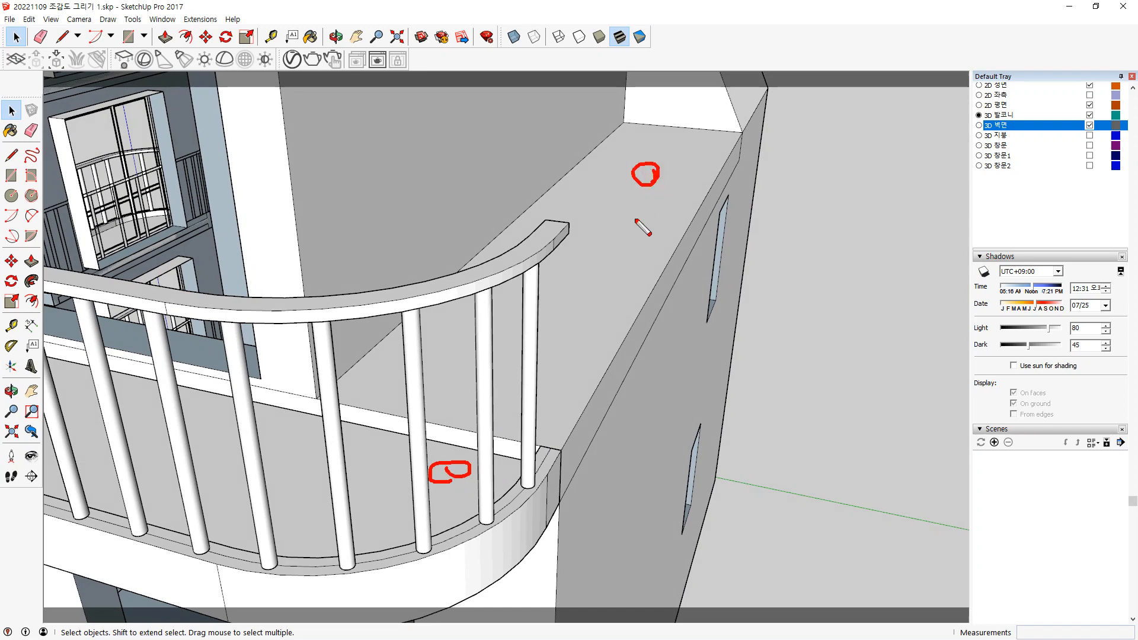
key(Escape)
mouse_move(637, 222)
middle_down()
mouse_move(618, 158)
mouse_move(546, 247)
middle_up()
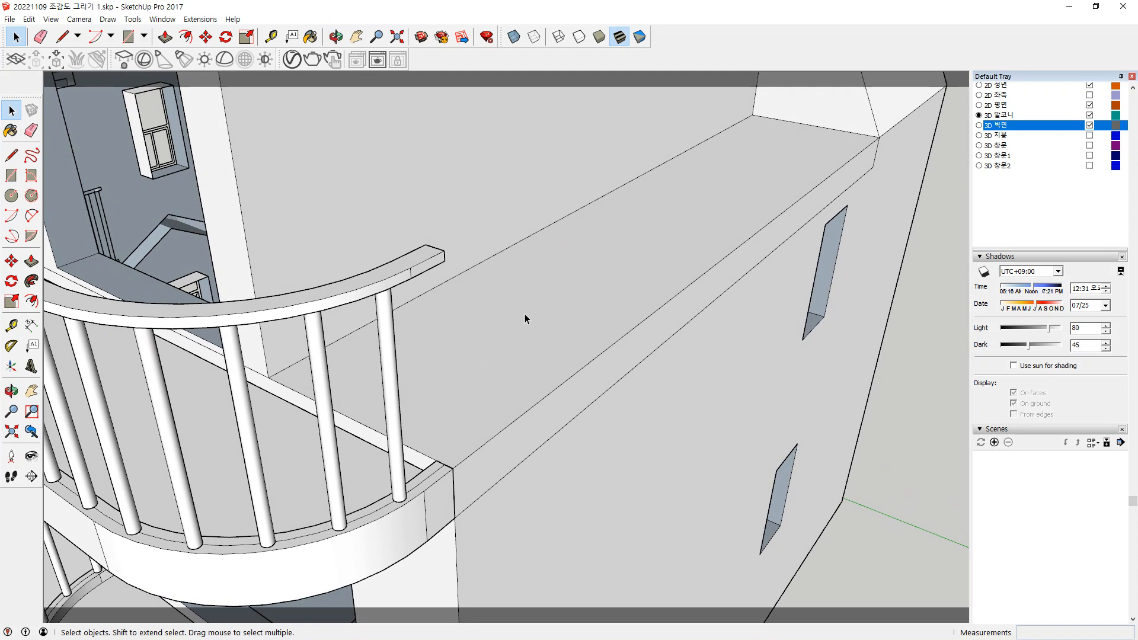
mouse_move(550, 313)
middle_down()
mouse_move(579, 287)
mouse_move(531, 311)
mouse_move(535, 301)
middle_up()
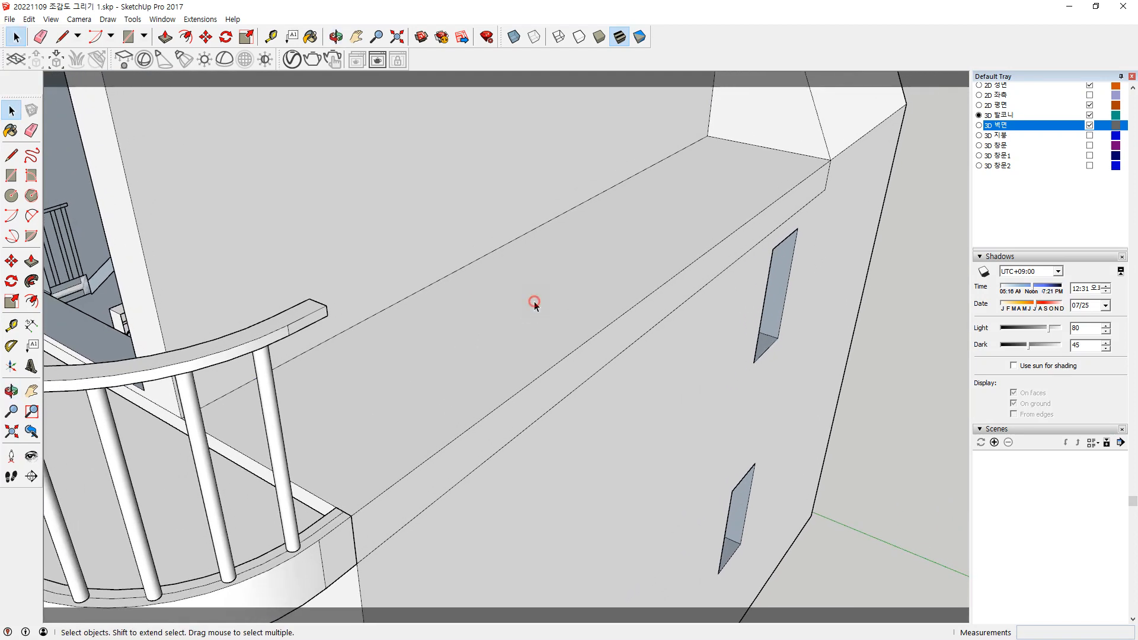
triple_click(535, 302)
key(ctrl+2)
drag(476, 454, 448, 439)
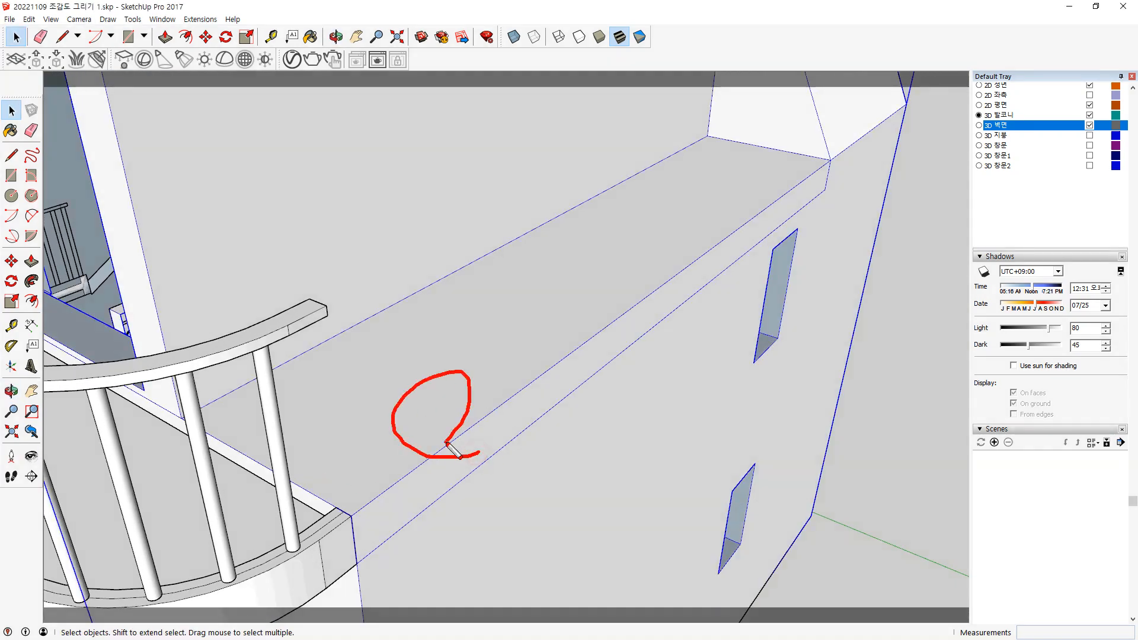
key(Escape)
Open the wall group and offset the terrace floor's long outer edge and far end edge inward by 100 mm
double_click(483, 365)
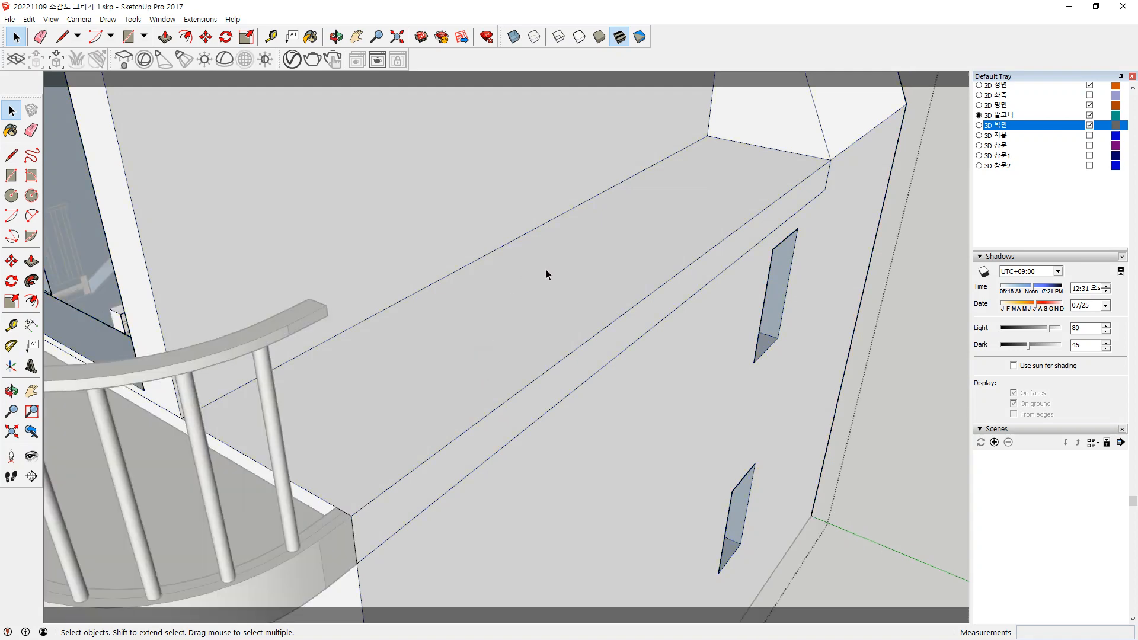
middle_drag(546, 271, 652, 246)
click(609, 296)
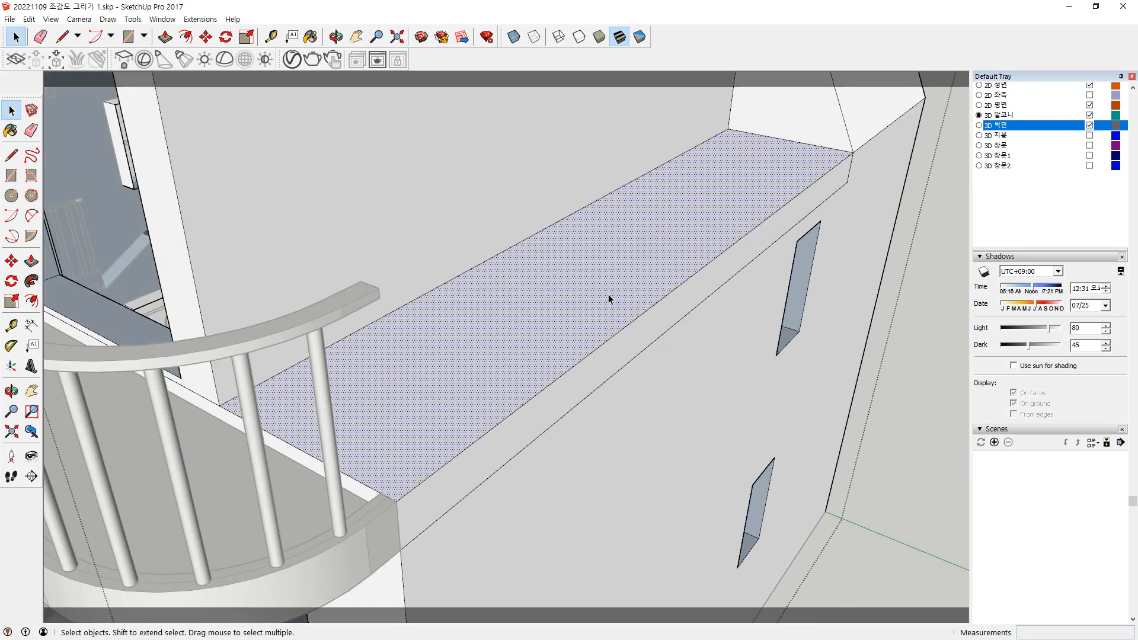
middle_drag(608, 294, 582, 305)
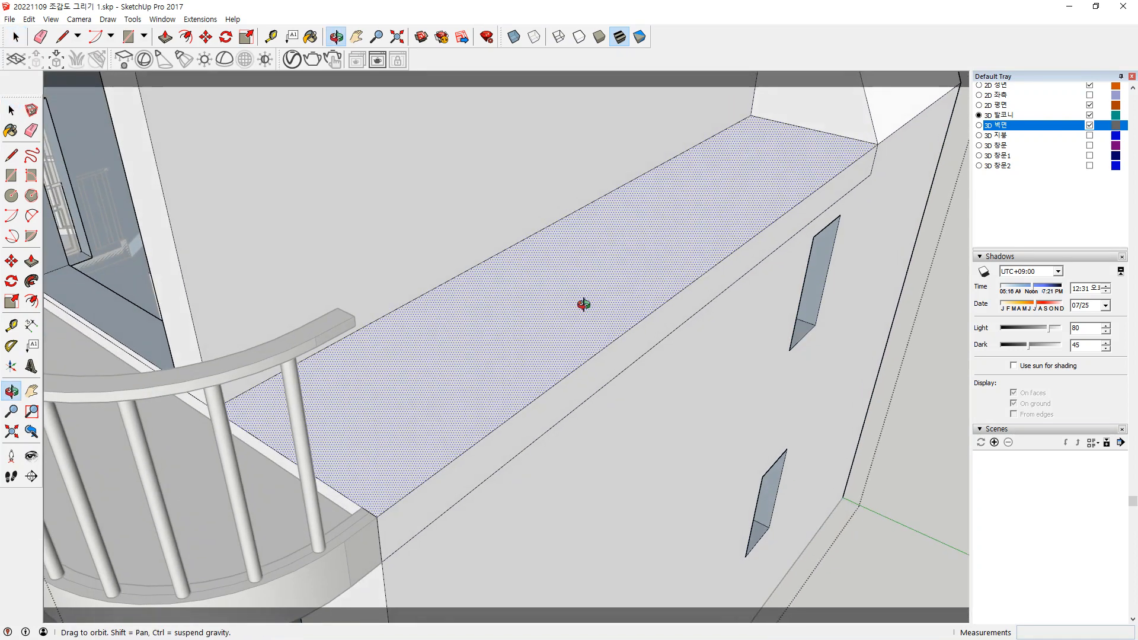
click(807, 129)
shift+click(798, 207)
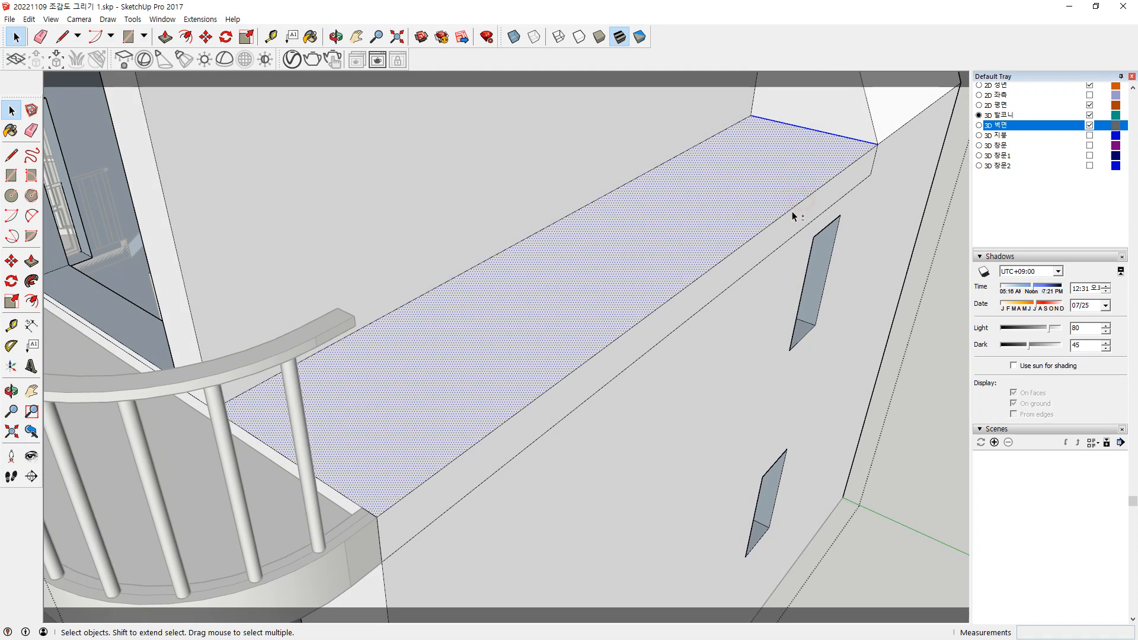
shift+click(788, 212)
shift+click(714, 211)
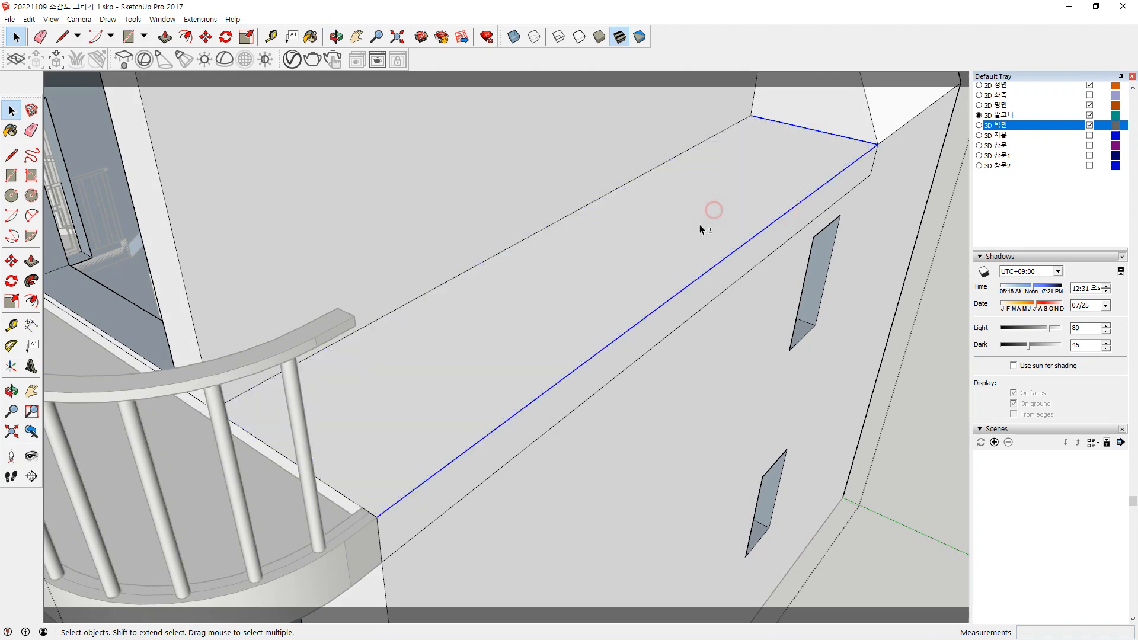
key(f)
click(714, 179)
text(10)
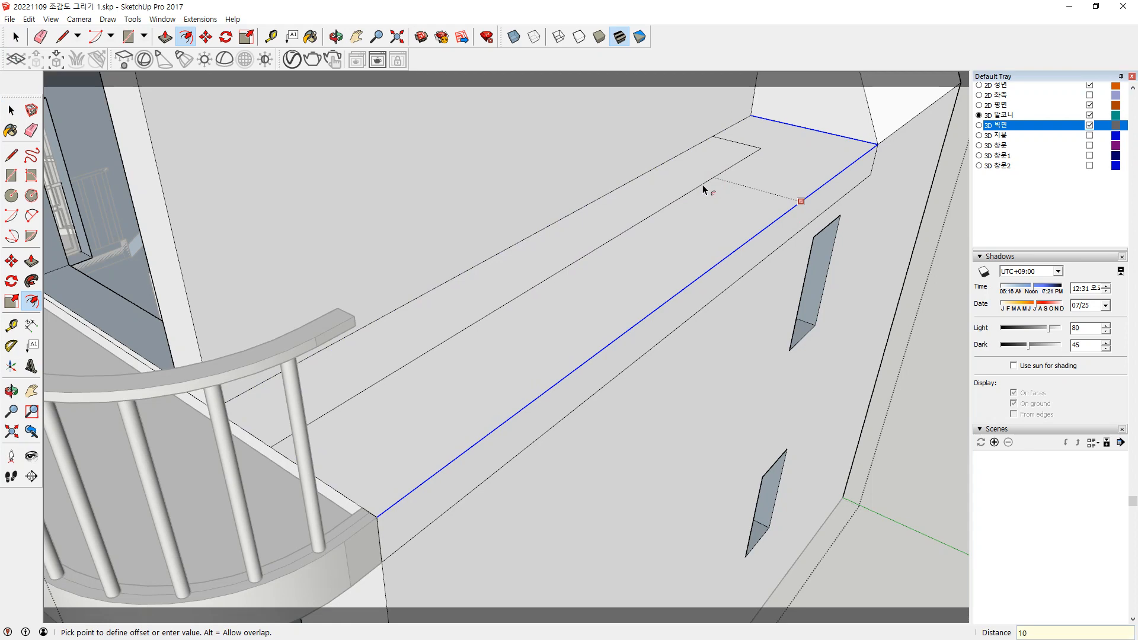
text(0)
key(Return)
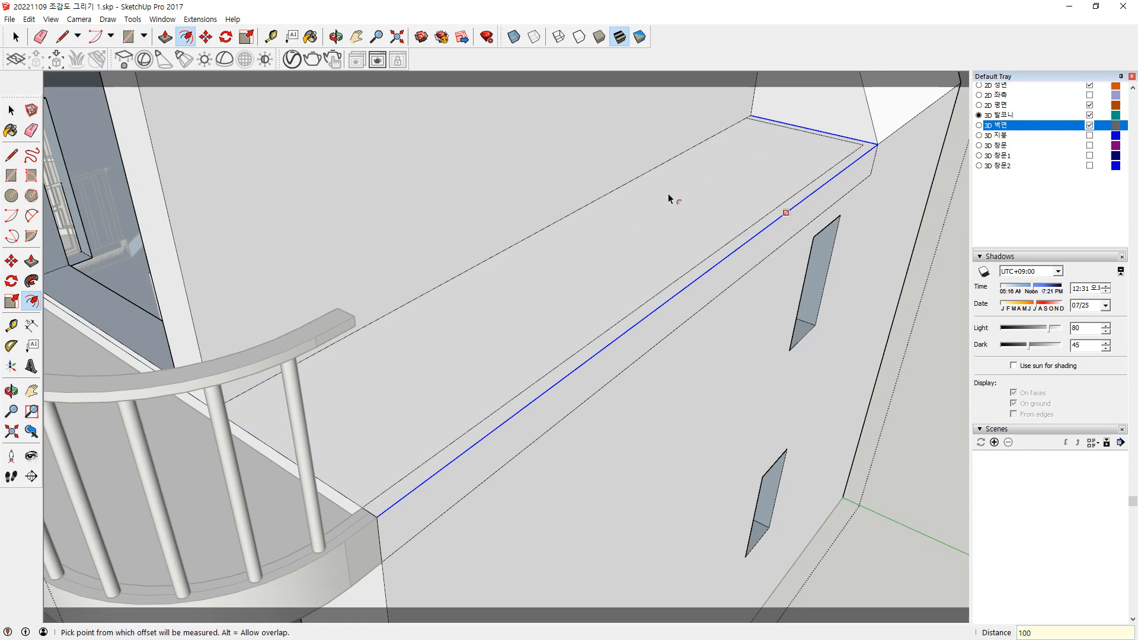
Push the terrace's inner floor face down 100 mm, leaving the offset strip as a raised parapet
key(p)
click(350, 411)
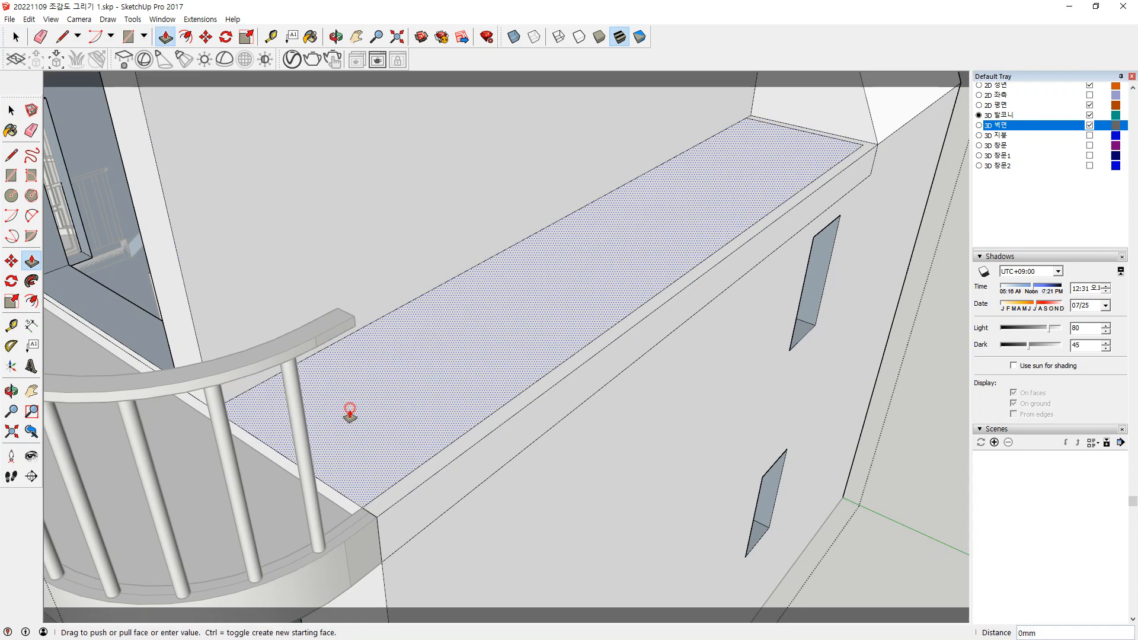
click(273, 477)
middle_drag(427, 387, 348, 363)
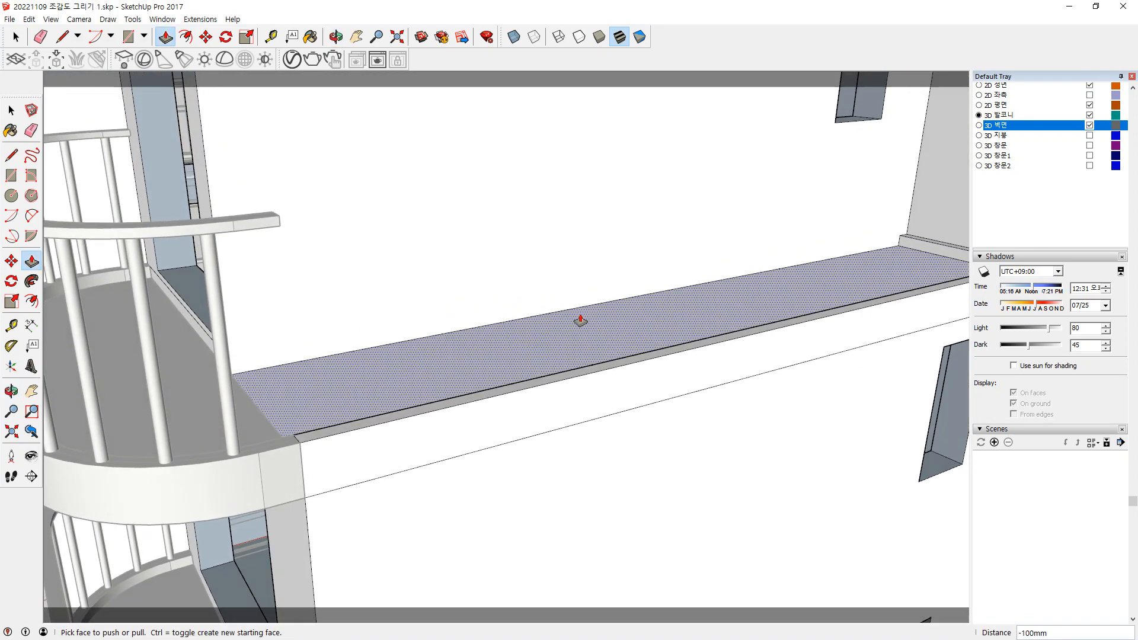
middle_drag(581, 320, 562, 457)
key(space)
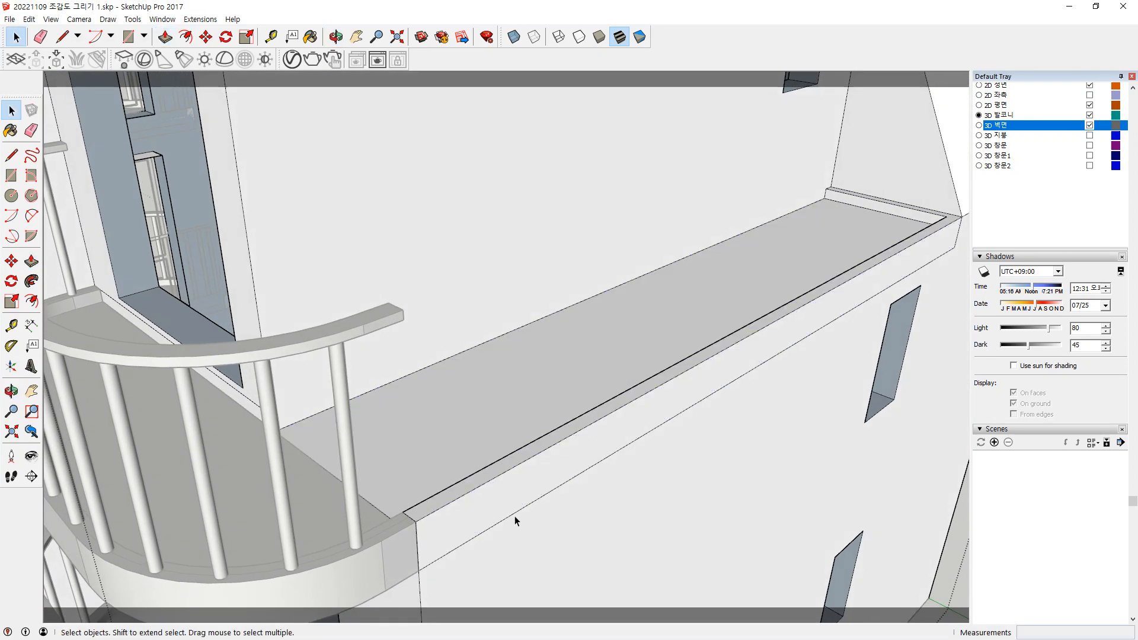
click(533, 549)
scroll(627, 341, down, 3)
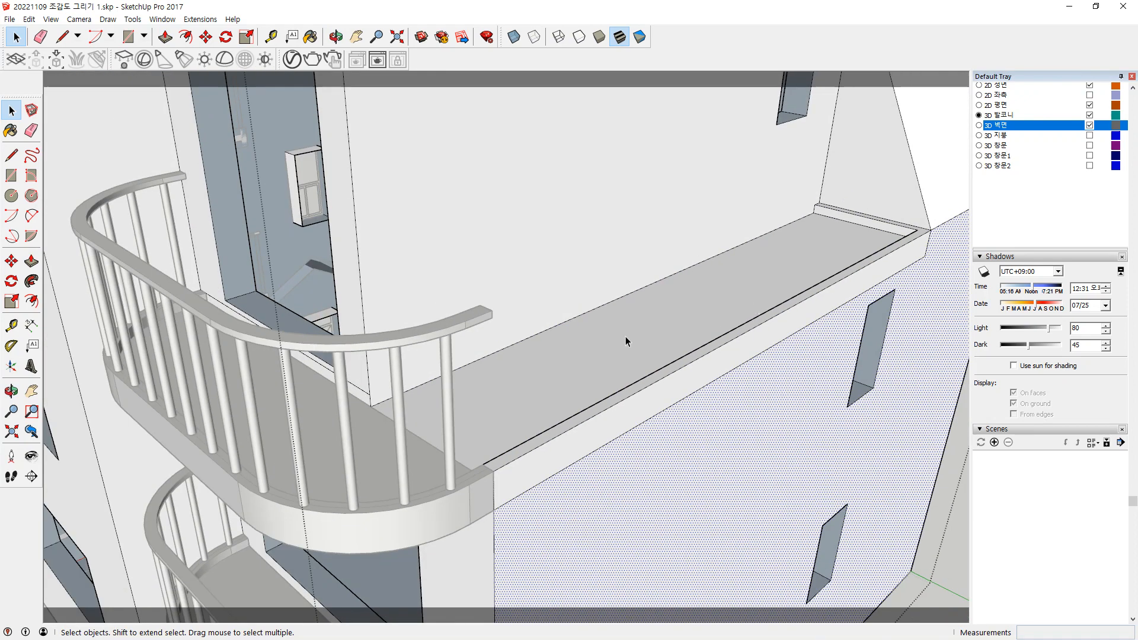
scroll(636, 380, up, 2)
click(481, 405)
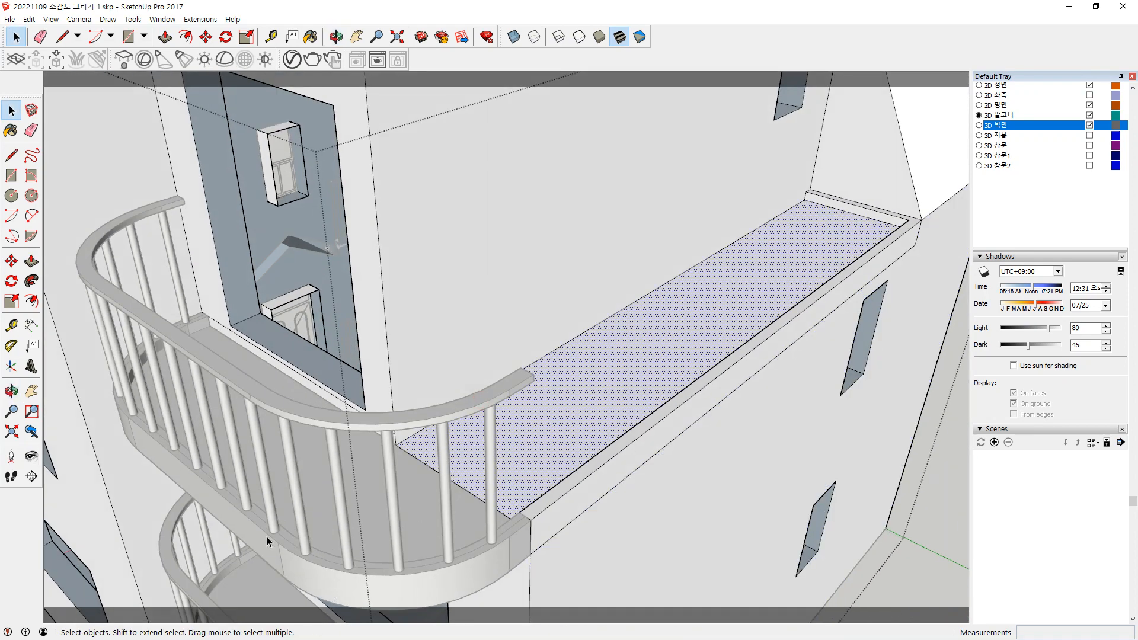
scroll(267, 536, down, 1)
click(128, 558)
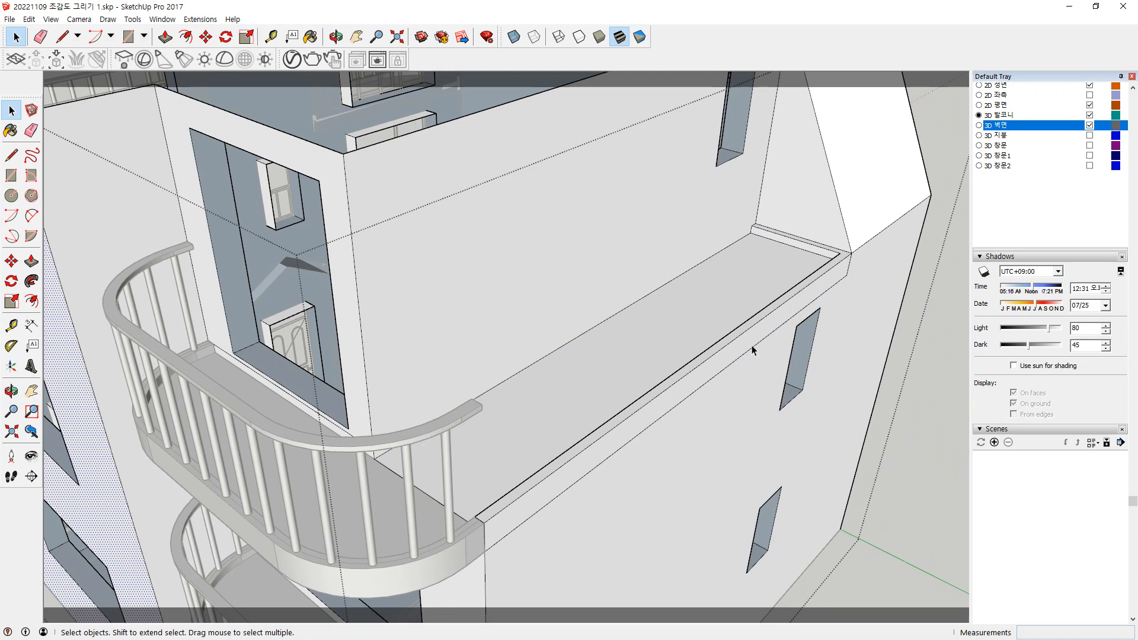
scroll(752, 350, down, 2)
mouse_move(541, 394)
mouse_down()
mouse_move(667, 344)
mouse_move(770, 262)
mouse_move(738, 238)
mouse_up()
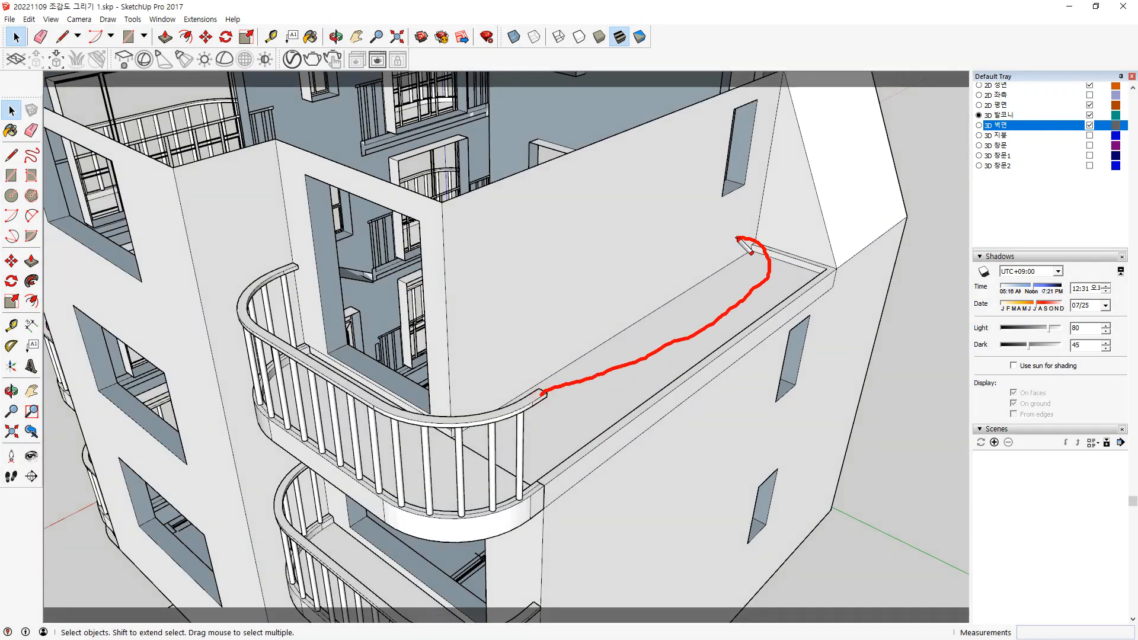
Copy the L-shaped top face of the terrace parapet from the wall group and paste it inside the adjoining balcony group
scroll(731, 344, up, 3)
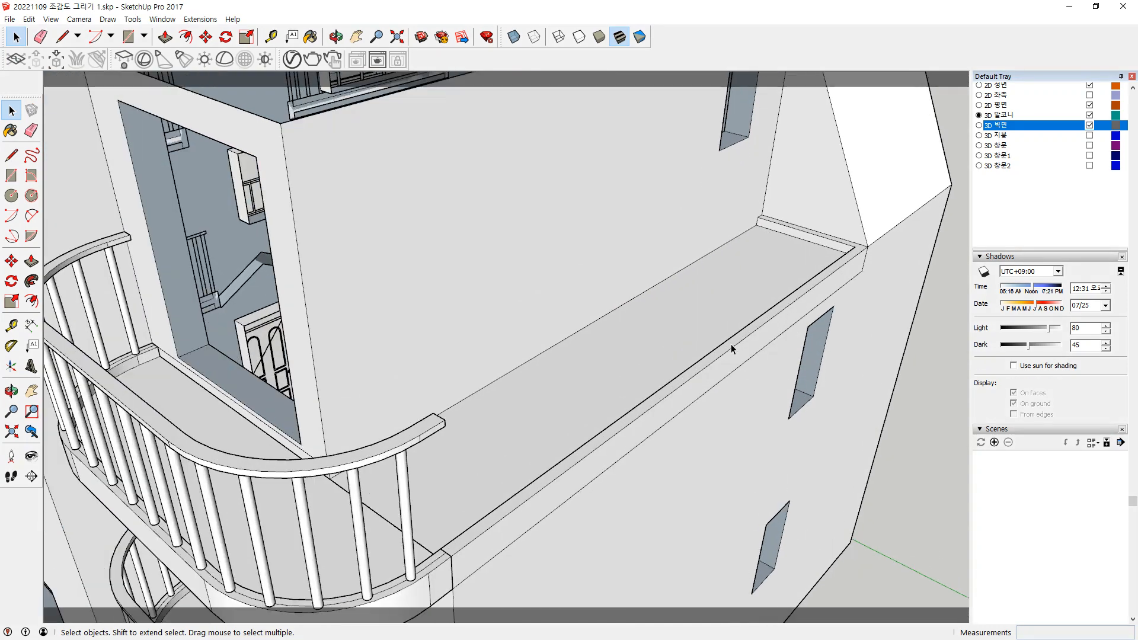
click(721, 351)
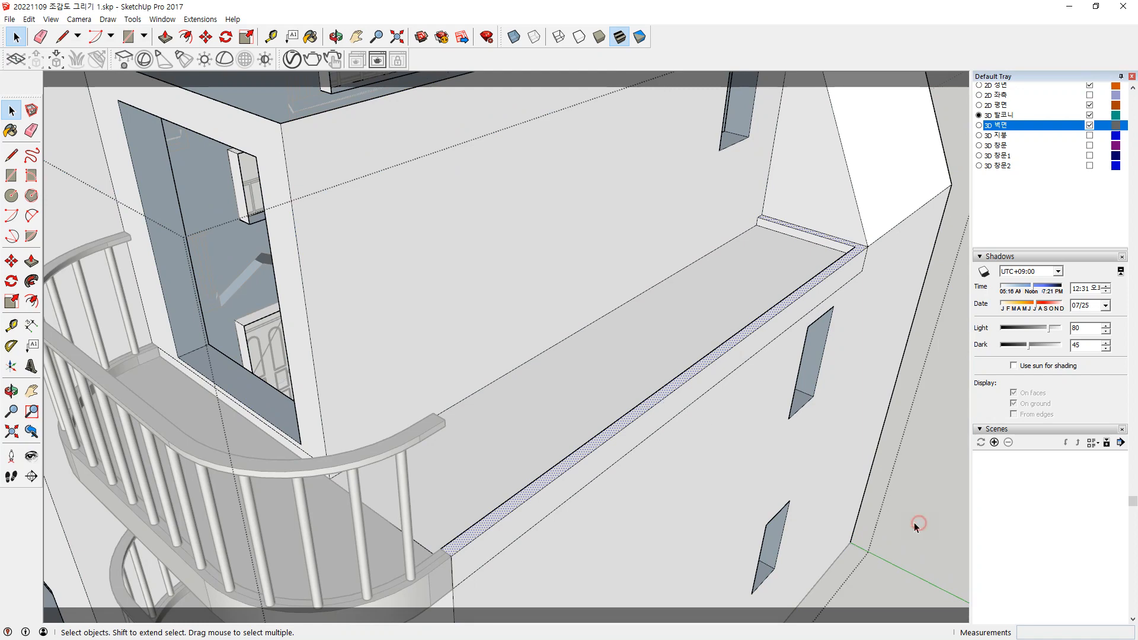
middle_drag(918, 526, 464, 460)
scroll(201, 356, up, 5)
scroll(190, 351, up, 1)
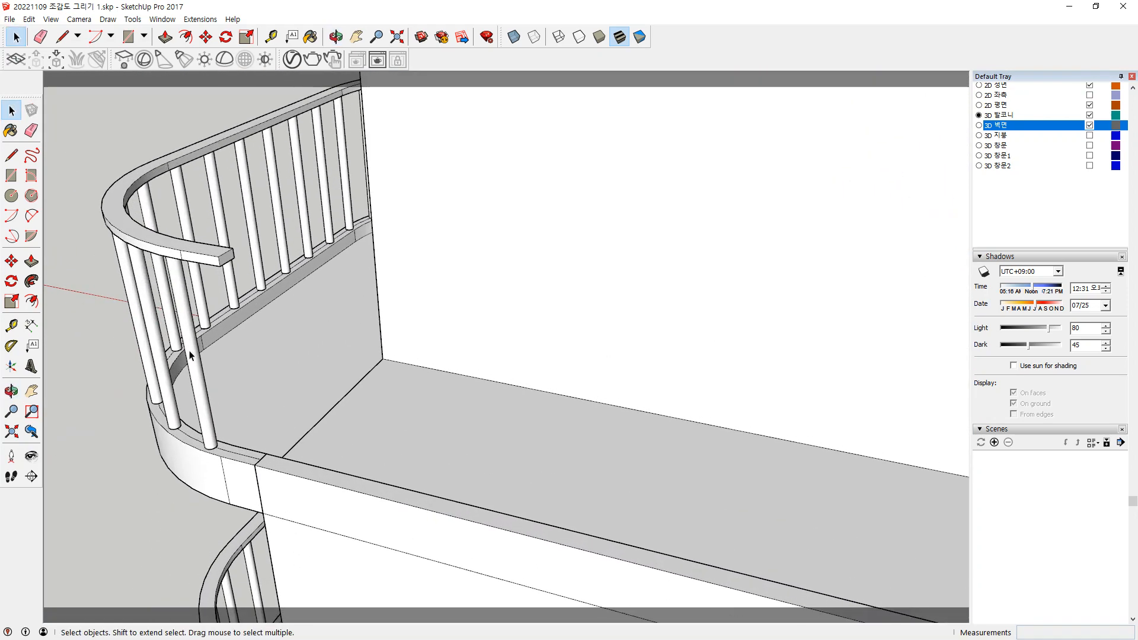
scroll(190, 351, up, 1)
scroll(203, 325, up, 1)
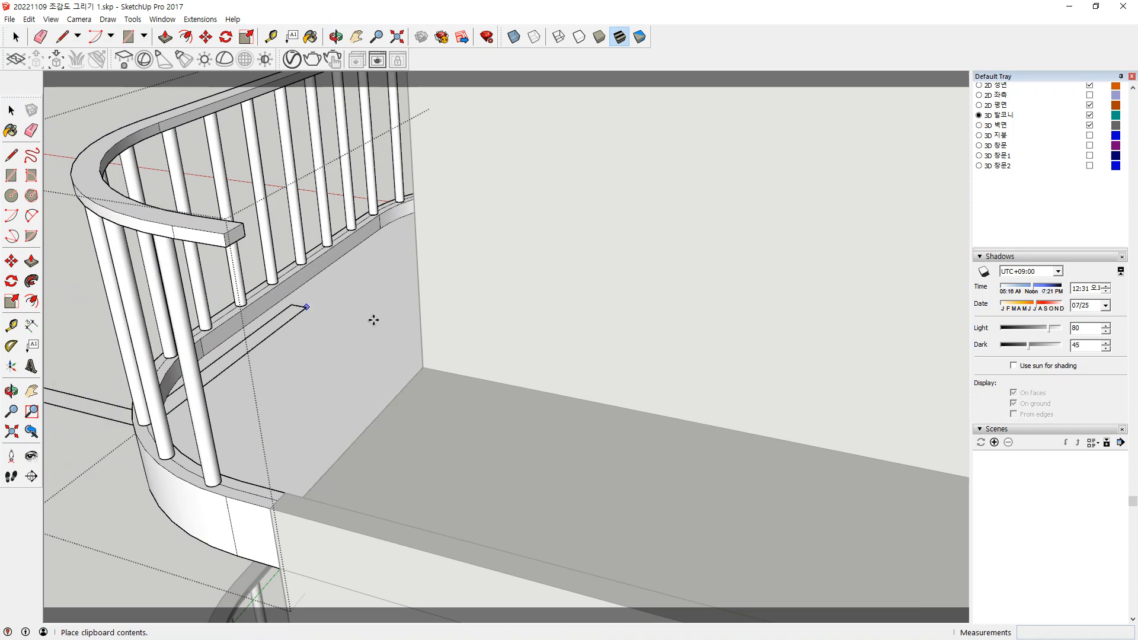
click(818, 348)
Move the pasted L-shaped face by its end corner to meet the lower edge of the balcony handrail's open end
scroll(526, 348, down, 2)
scroll(527, 348, down, 1)
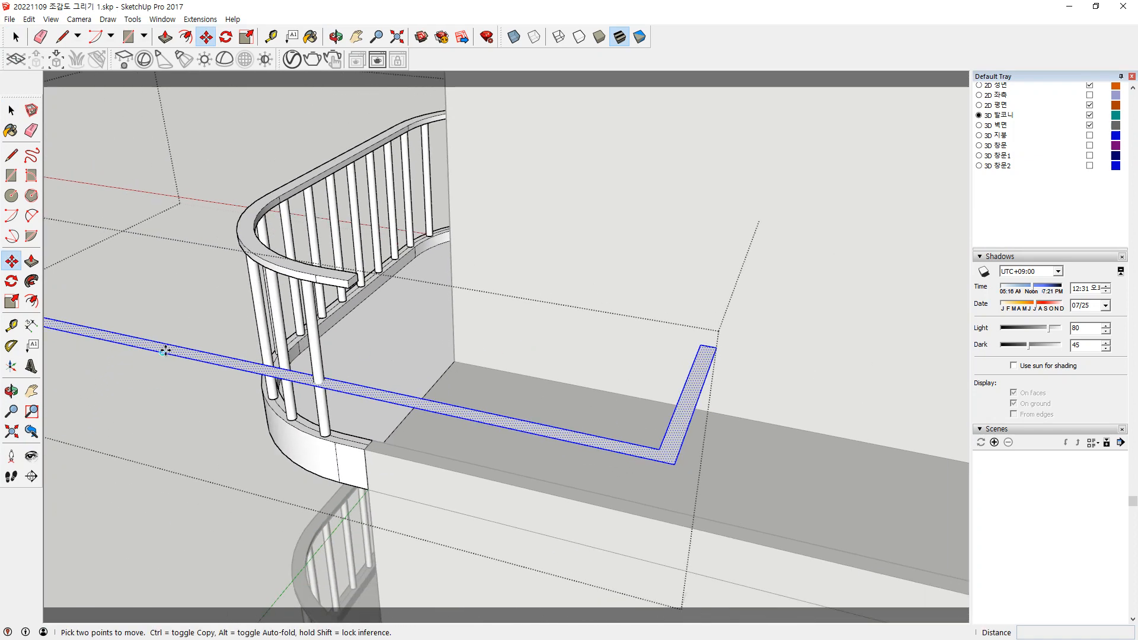
shift+middle_drag(166, 348, 352, 378)
shift+middle_drag(99, 330, 229, 343)
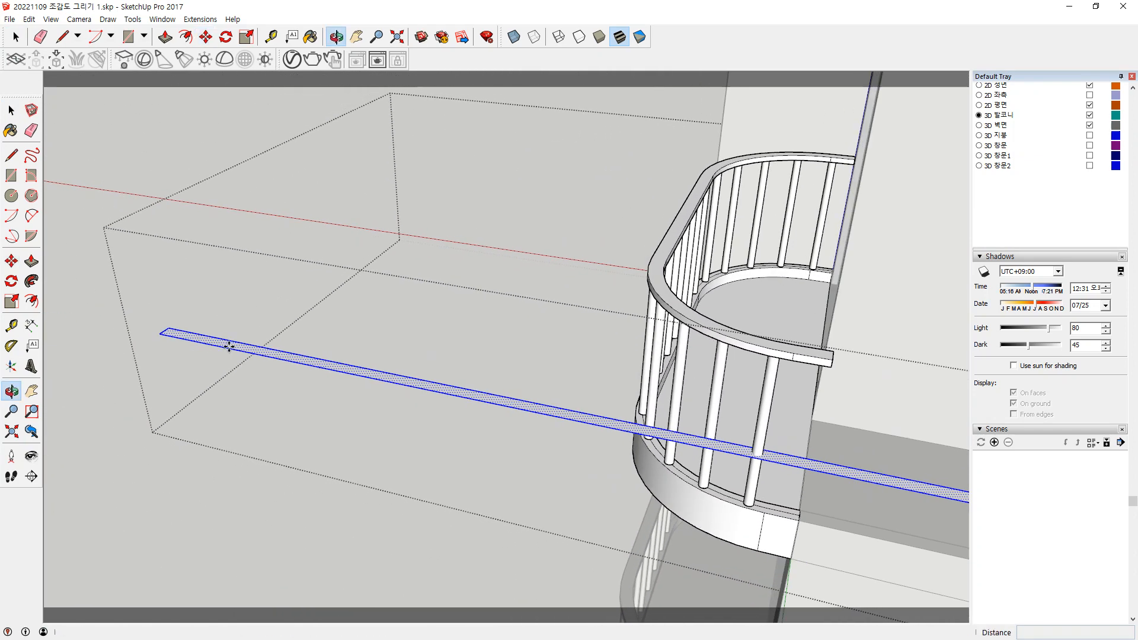
click(158, 336)
middle_drag(628, 358, 483, 391)
scroll(482, 406, up, 2)
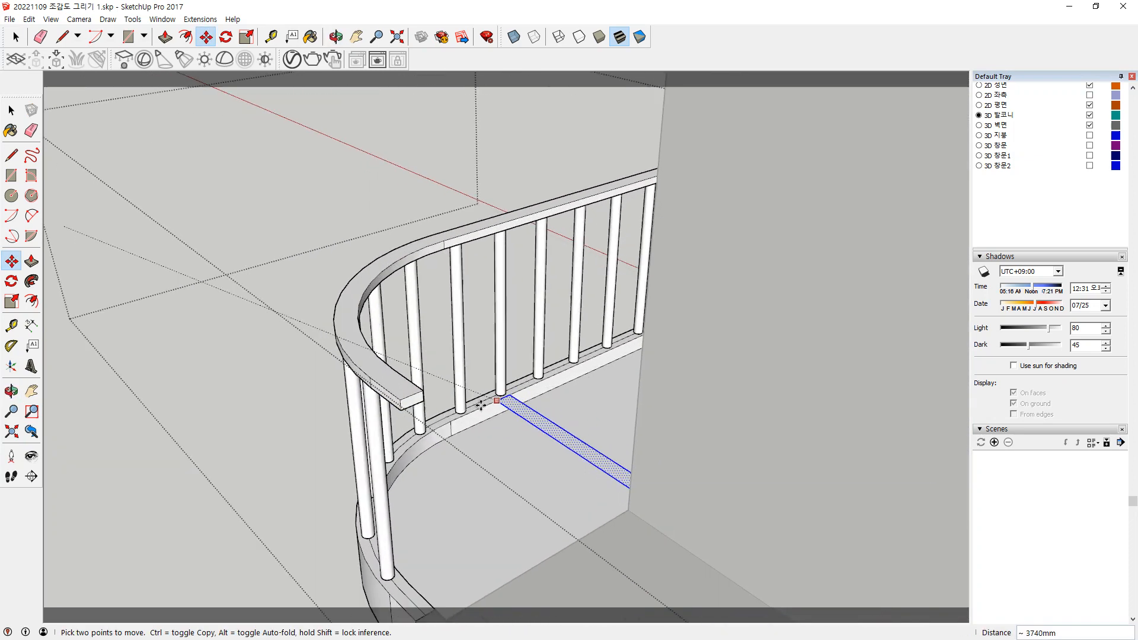
click(363, 414)
key(space)
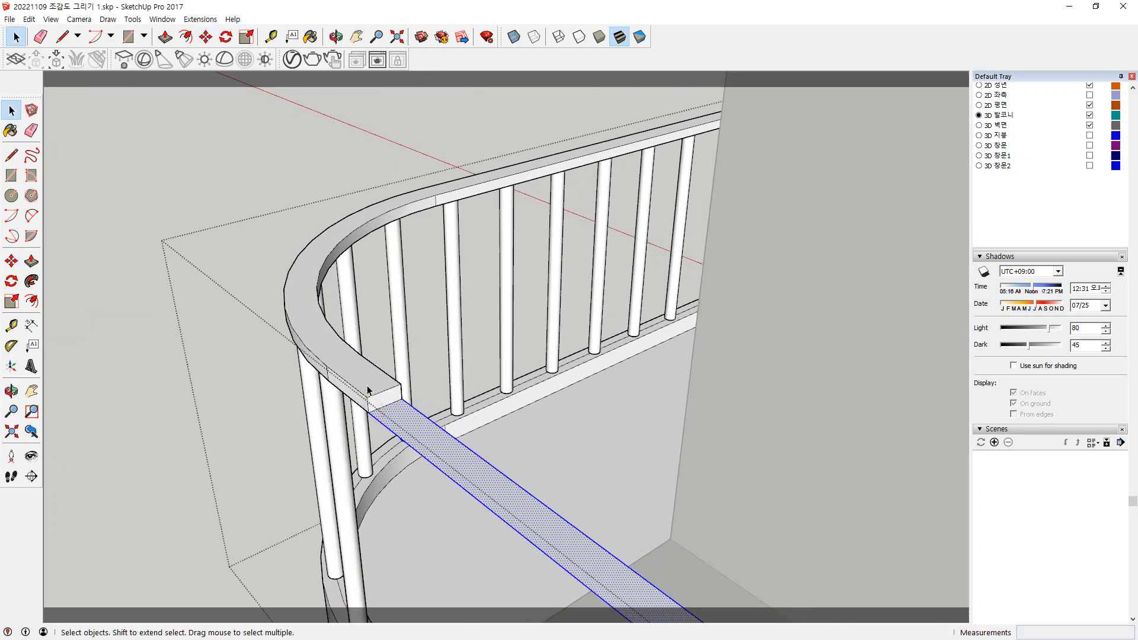
Pull the L-shaped face up 45 mm, level with the balcony handrail's top
click(377, 405)
click(393, 415)
scroll(391, 413, up, 2)
key(p)
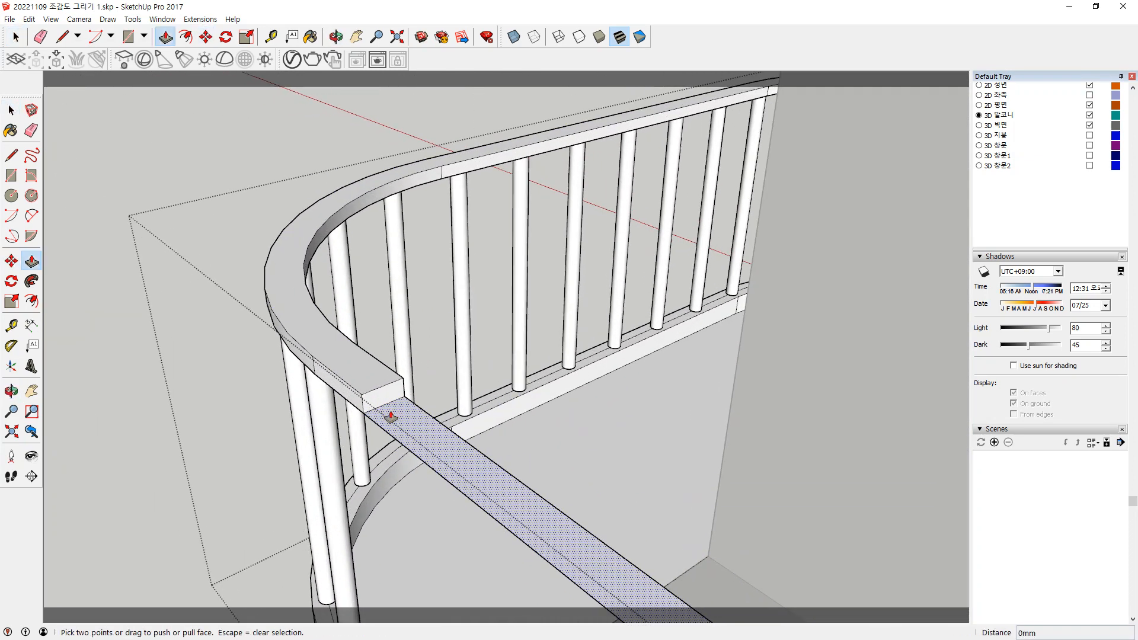
click(391, 416)
click(358, 400)
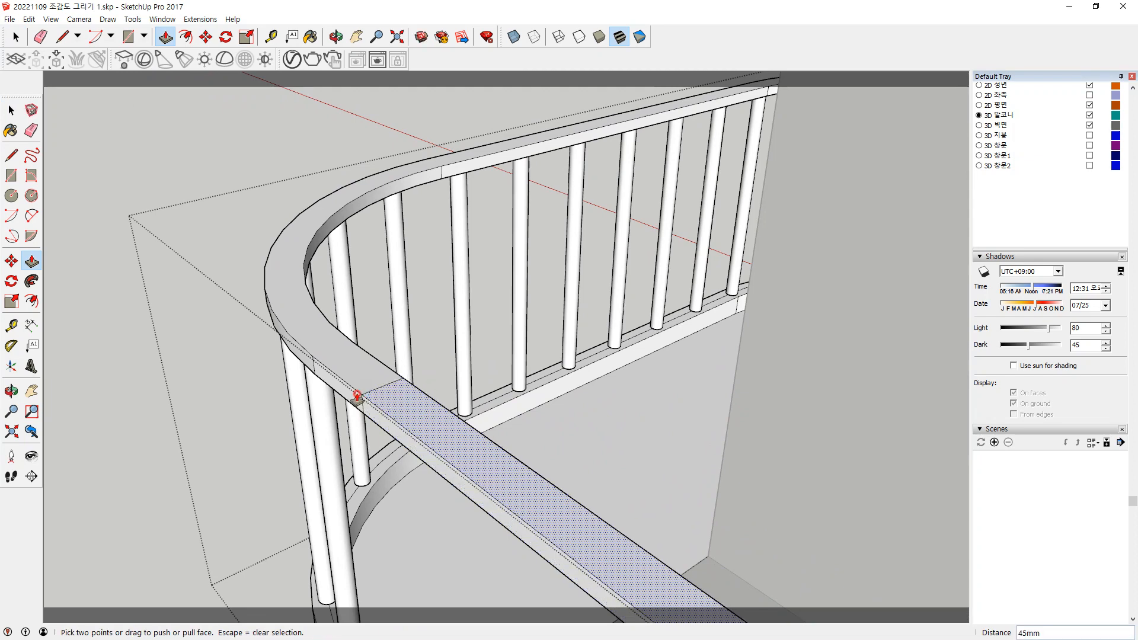
Delete the balcony's balusters one by one, keeping only the last one beside the building wall
middle_drag(359, 400, 645, 404)
key(space)
click(693, 415)
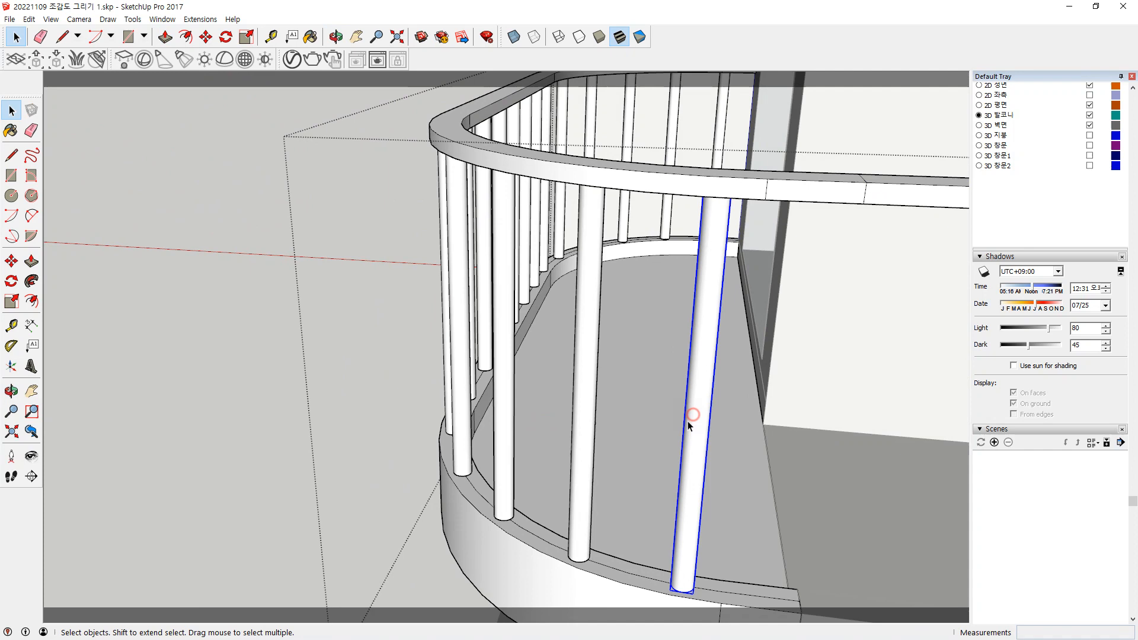
key(Delete)
click(580, 404)
key(Delete)
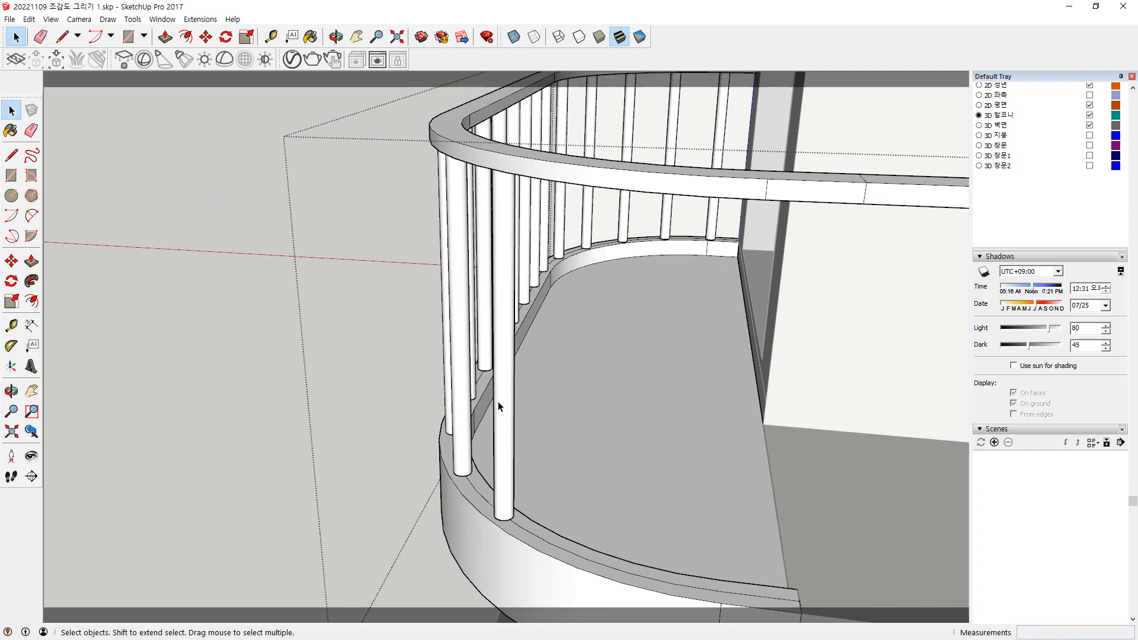
click(499, 407)
key(Delete)
click(461, 385)
key(Delete)
click(454, 368)
key(Delete)
click(469, 344)
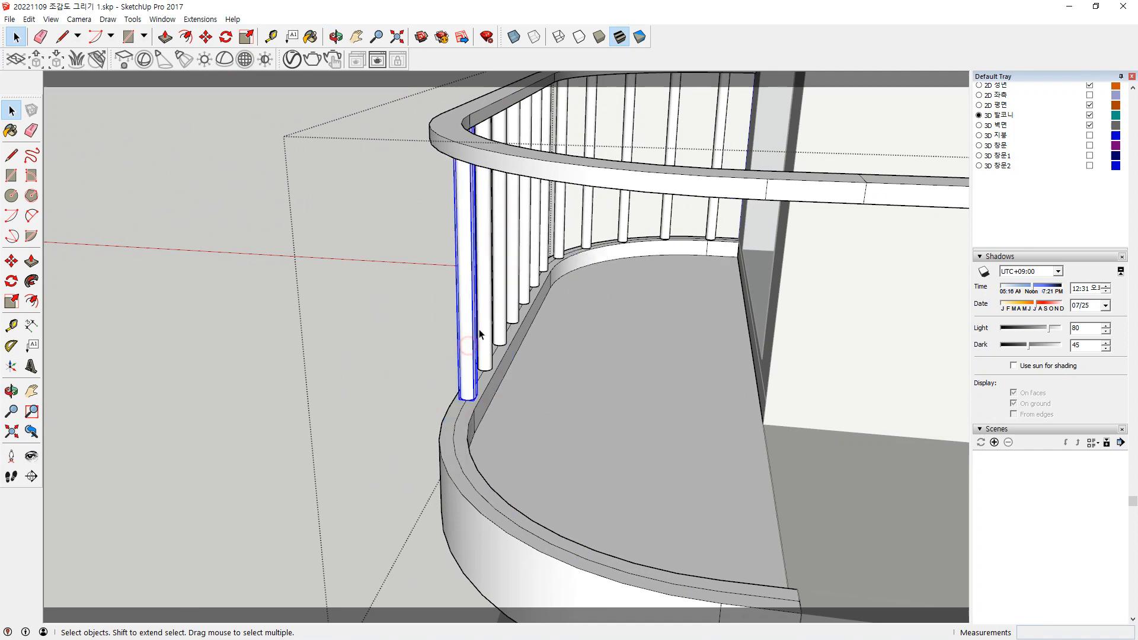
key(Delete)
click(483, 323)
key(Delete)
click(497, 306)
key(Delete)
click(509, 291)
key(Delete)
click(521, 274)
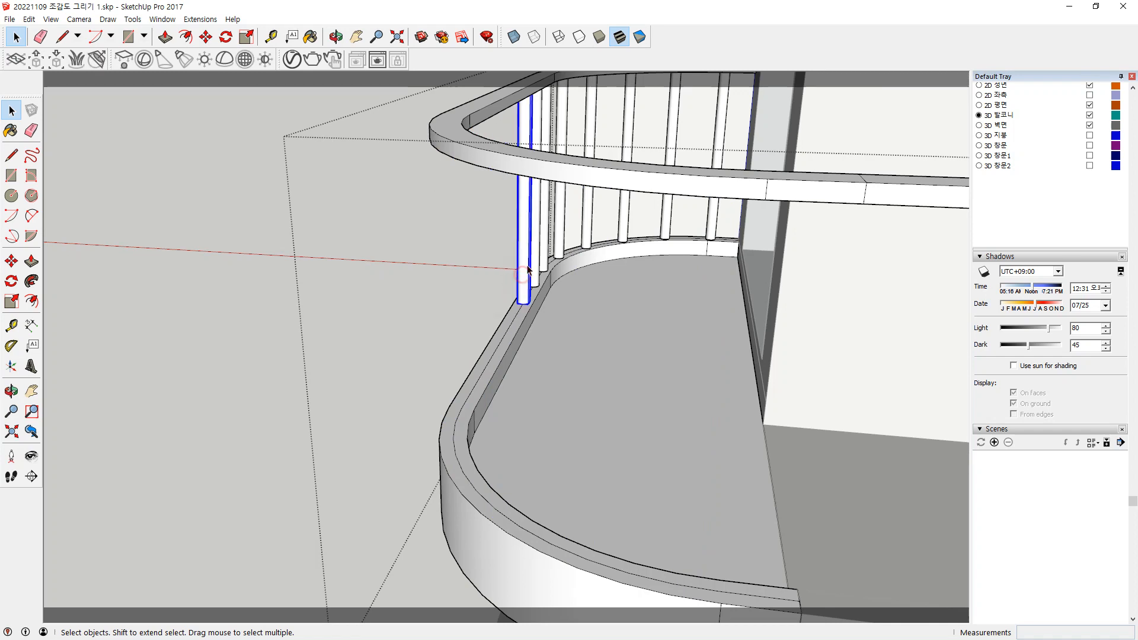
key(Delete)
click(534, 254)
key(Delete)
click(544, 243)
key(Delete)
click(560, 232)
key(Delete)
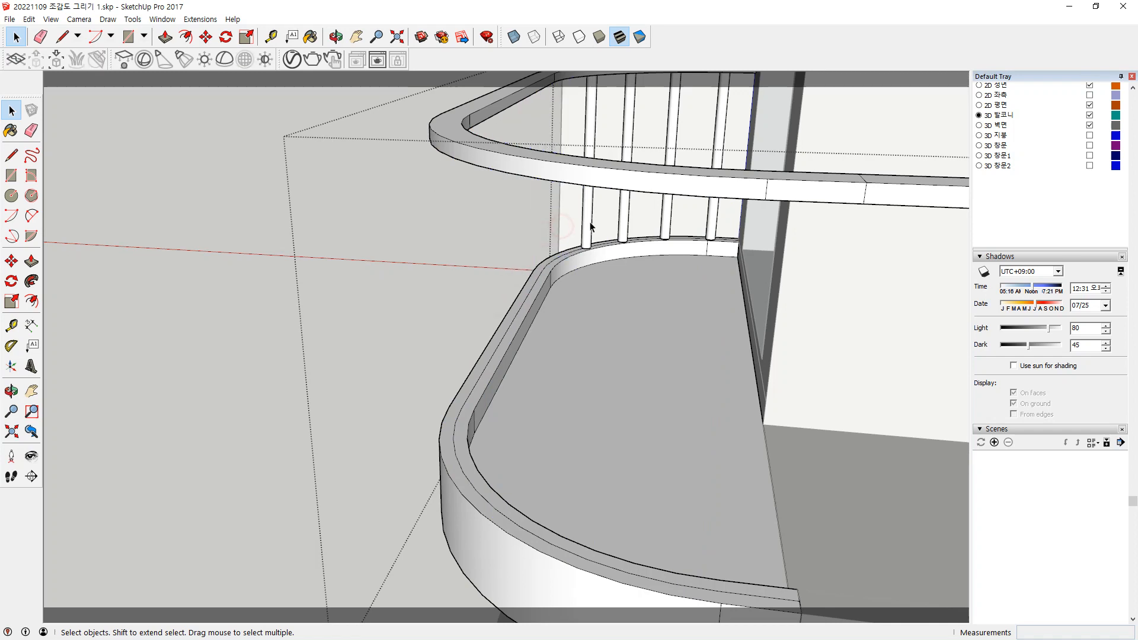
click(591, 226)
key(Delete)
click(624, 225)
key(Delete)
click(670, 228)
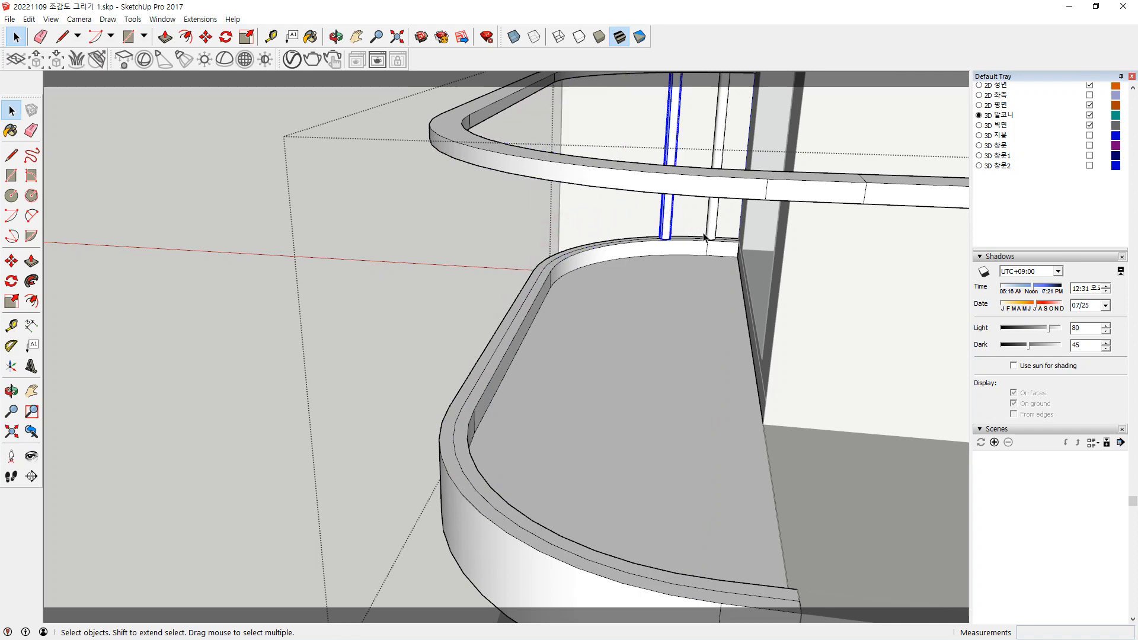
key(Delete)
Move the remaining baluster along the red axis to a spot outside the balcony
click(711, 236)
key(m)
click(703, 225)
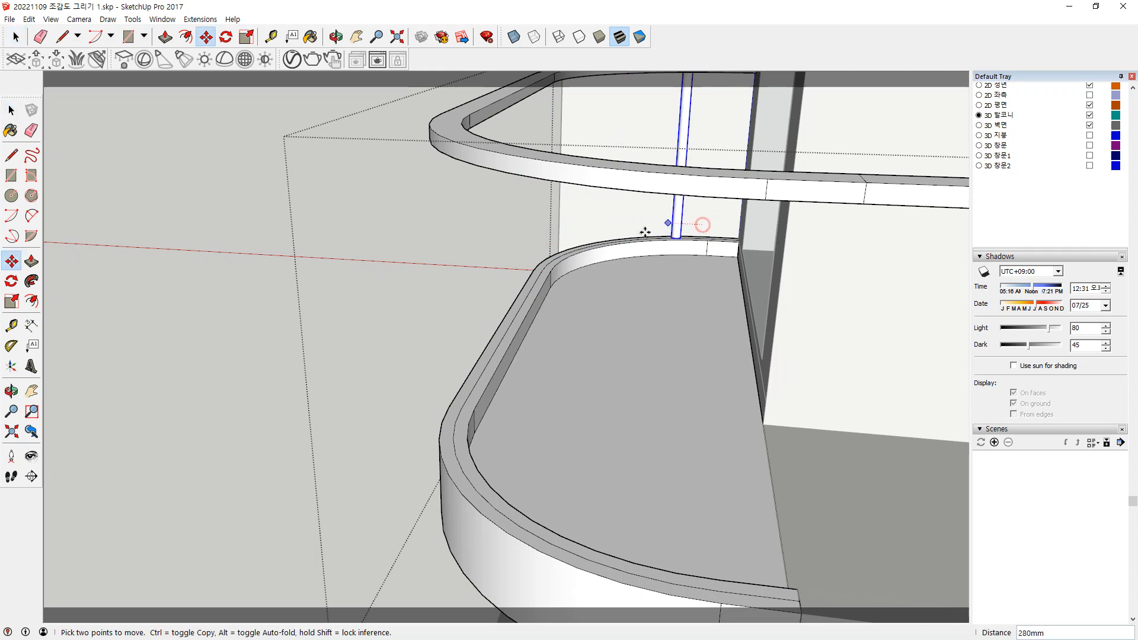
click(365, 269)
key(space)
Draw a line from the end of the balcony parapet's centre line along the terrace's long parapet to its far end
middle_drag(353, 407, 373, 333)
scroll(353, 378, up, 2)
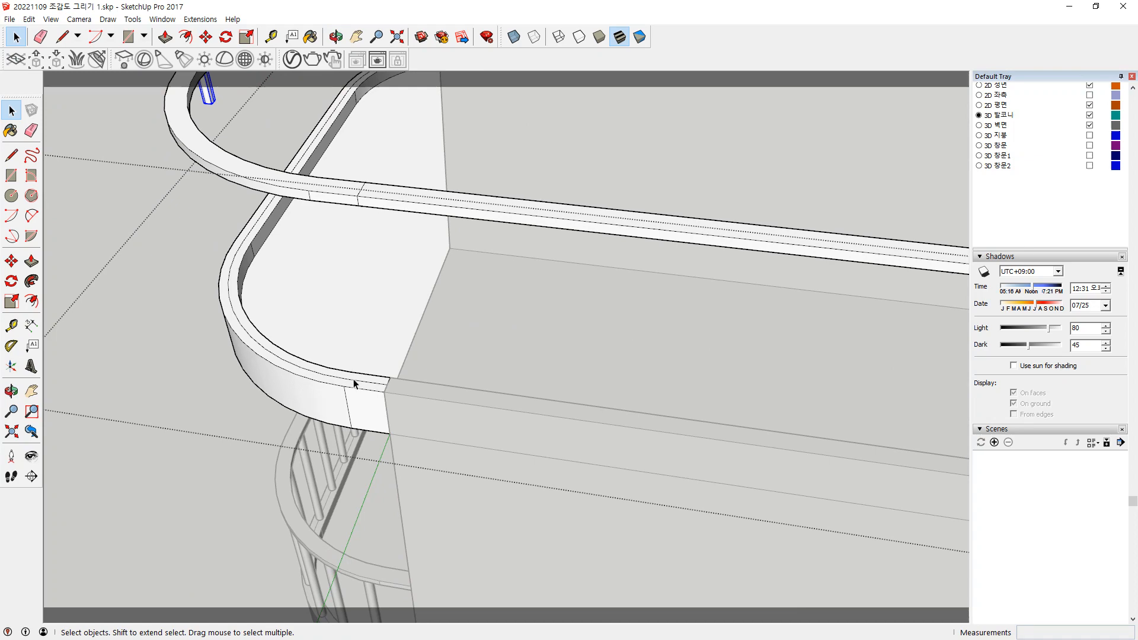
click(378, 386)
key(l)
click(388, 380)
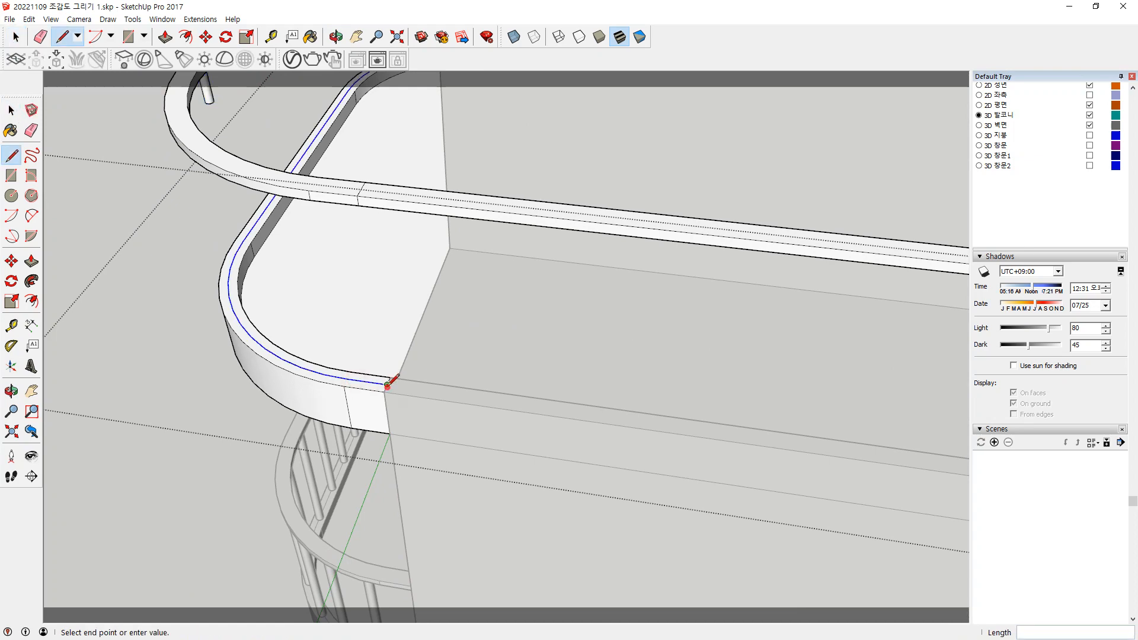
mouse_move(392, 381)
middle_down()
mouse_move(664, 415)
mouse_move(191, 338)
mouse_move(488, 361)
middle_up()
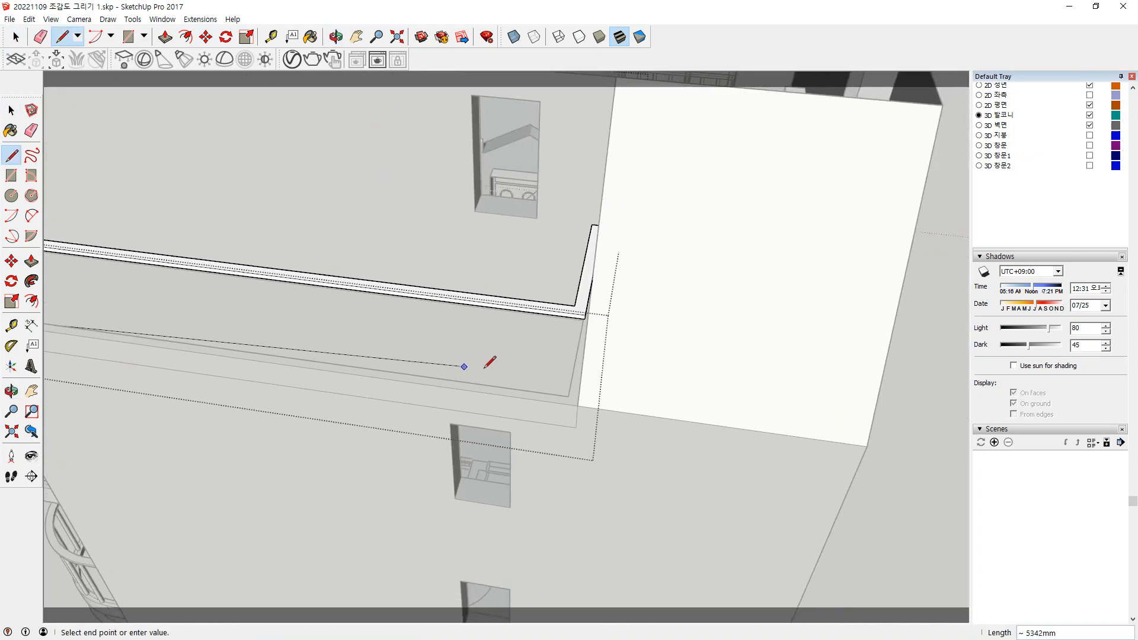
scroll(526, 386, up, 3)
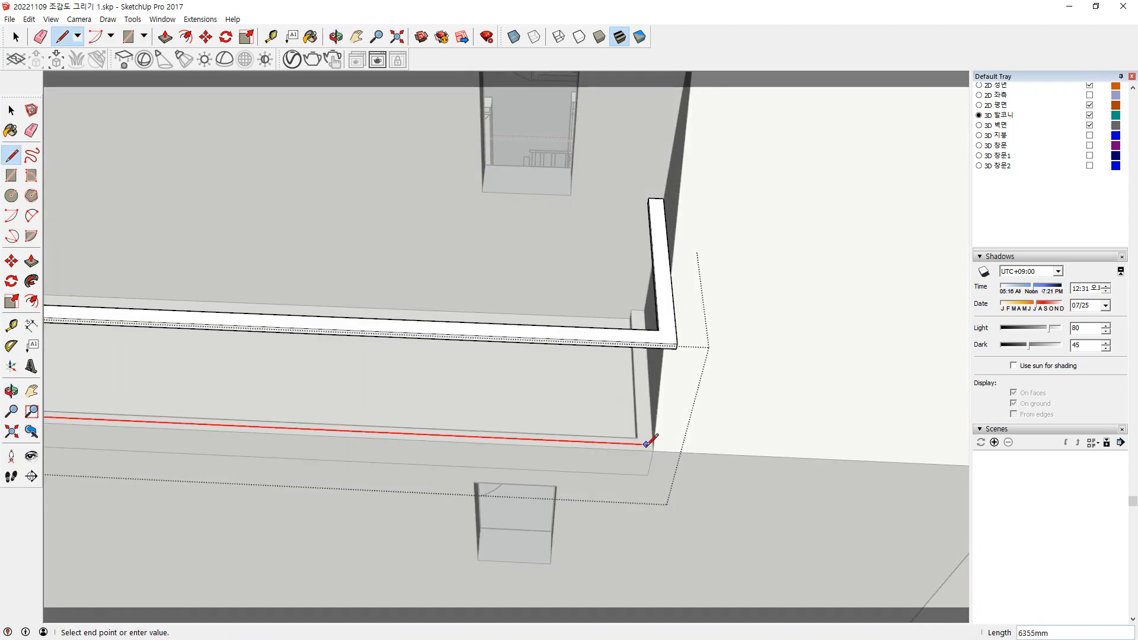
click(653, 445)
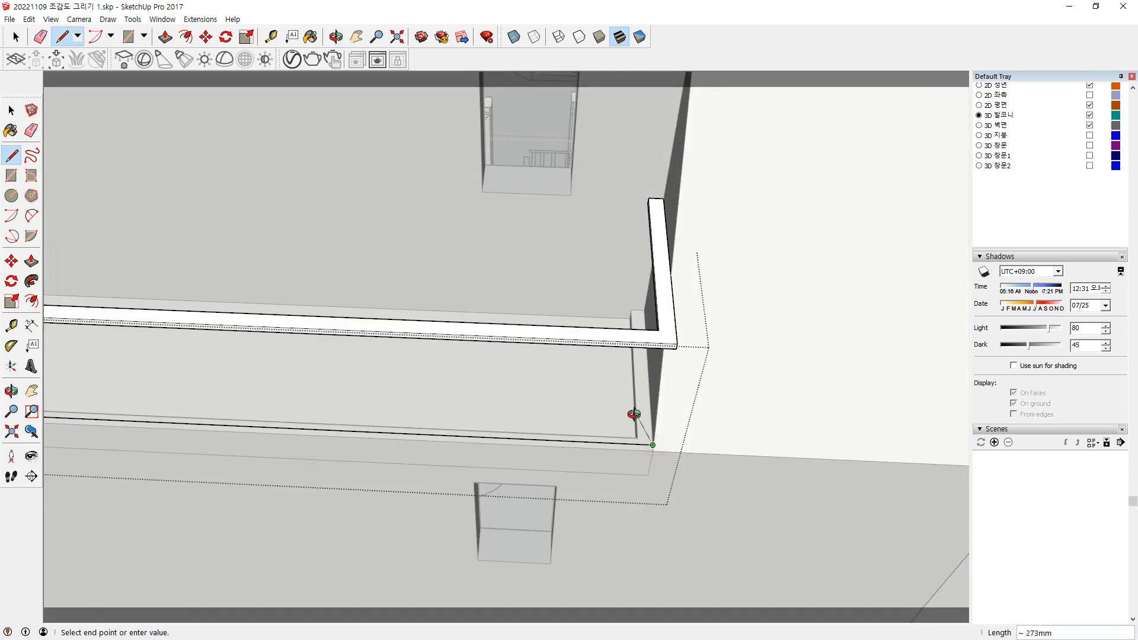
Draw a centre line along the terrace's short end parapet down to the long line, and erase the overhanging stub at the corner
middle_drag(633, 415, 688, 291)
scroll(686, 291, up, 2)
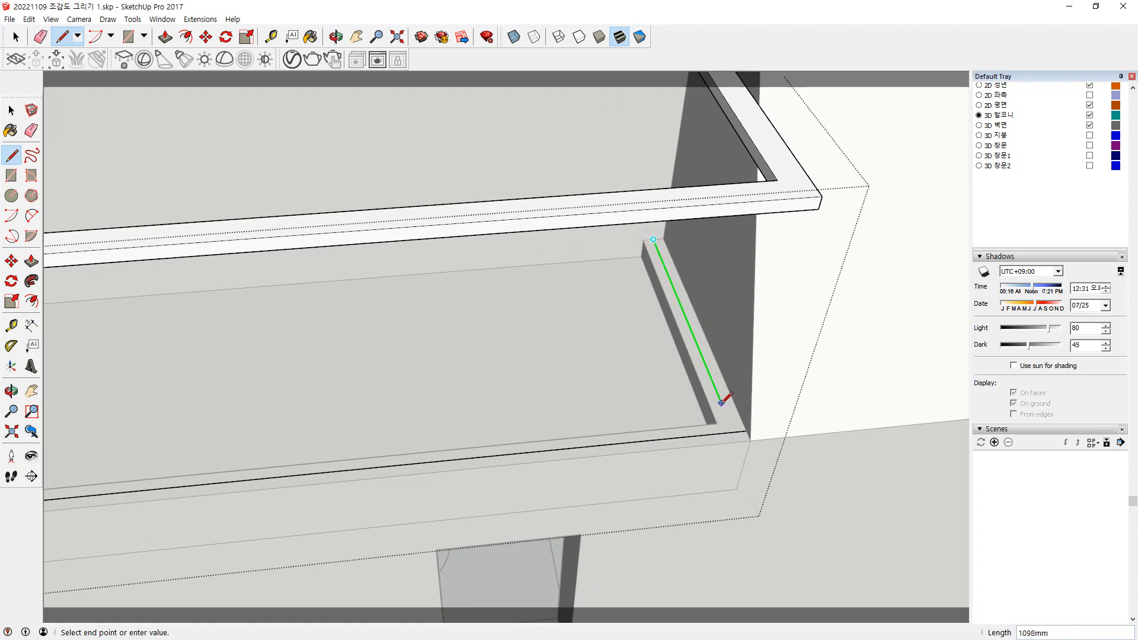
click(734, 432)
scroll(735, 431, up, 2)
key(space)
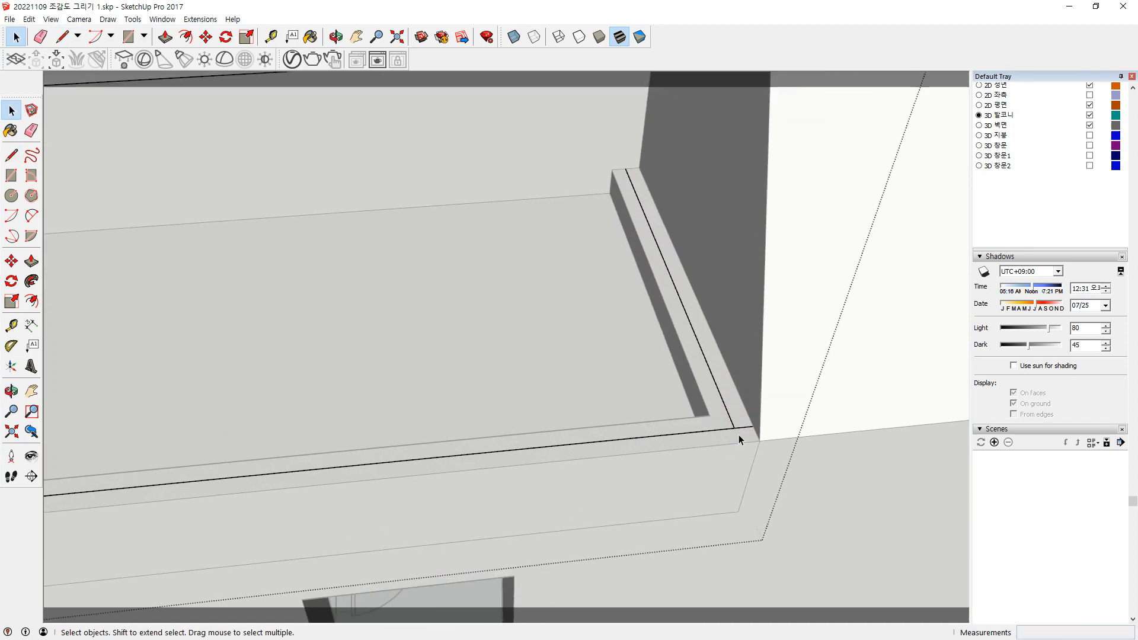
key(e)
key(space)
Select the terrace parapet lines with the balcony's centre line and try to join them into one continuous path
click(733, 422)
scroll(720, 431, down, 5)
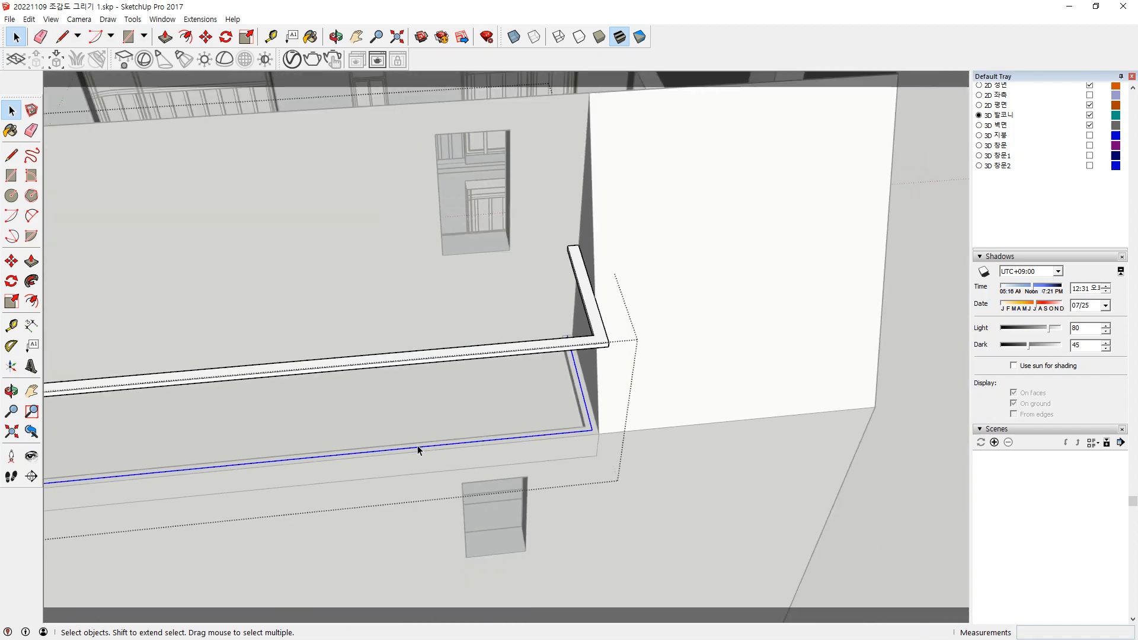
middle_drag(418, 446, 925, 403)
scroll(532, 426, up, 2)
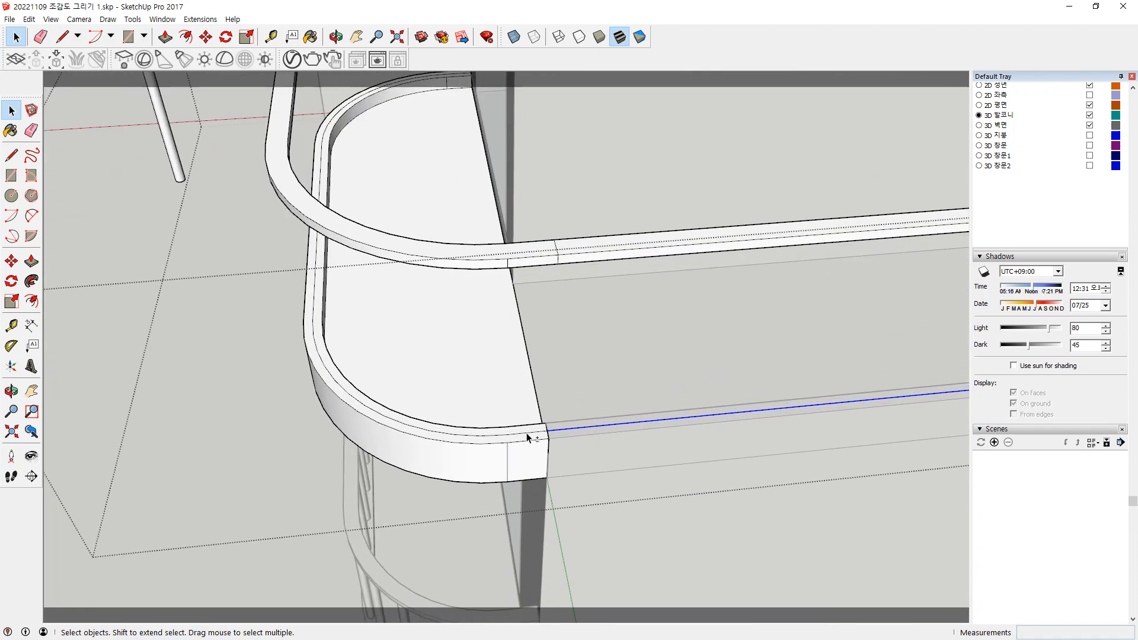
shift+click(528, 435)
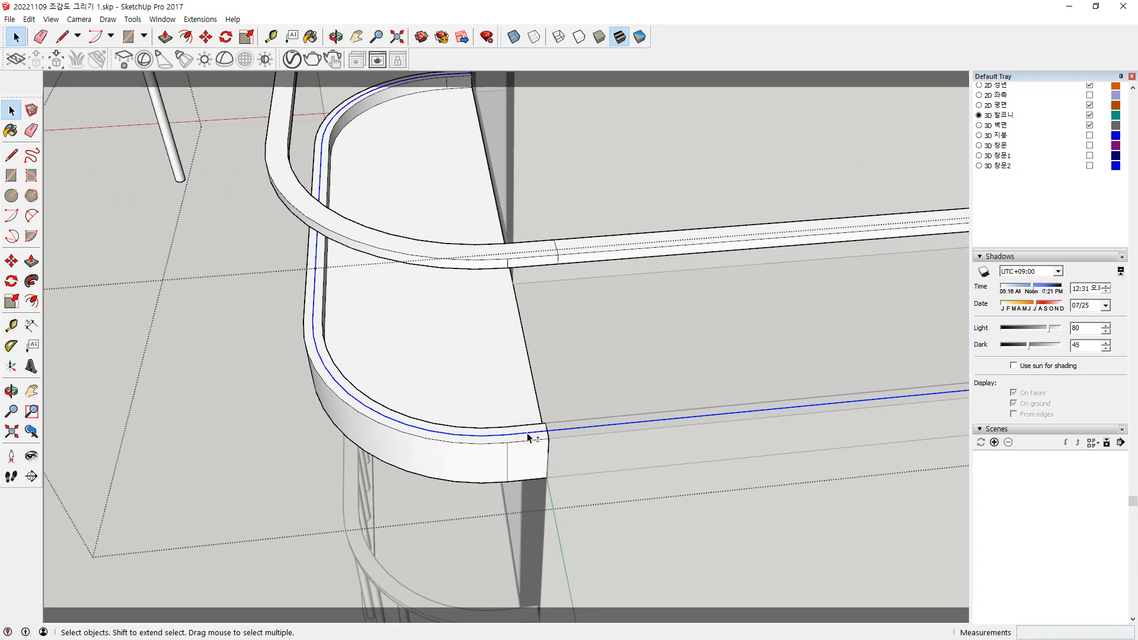
click(201, 19)
click(204, 45)
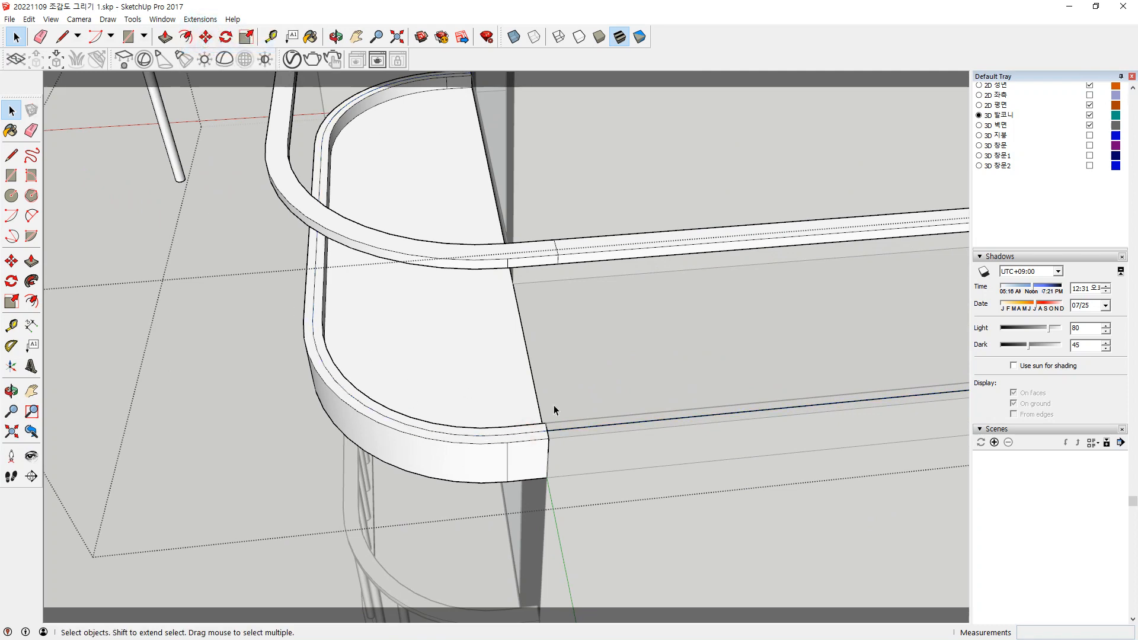
Check whether the balcony's centre line and the terrace line are joined by selecting each one near their junction
click(535, 431)
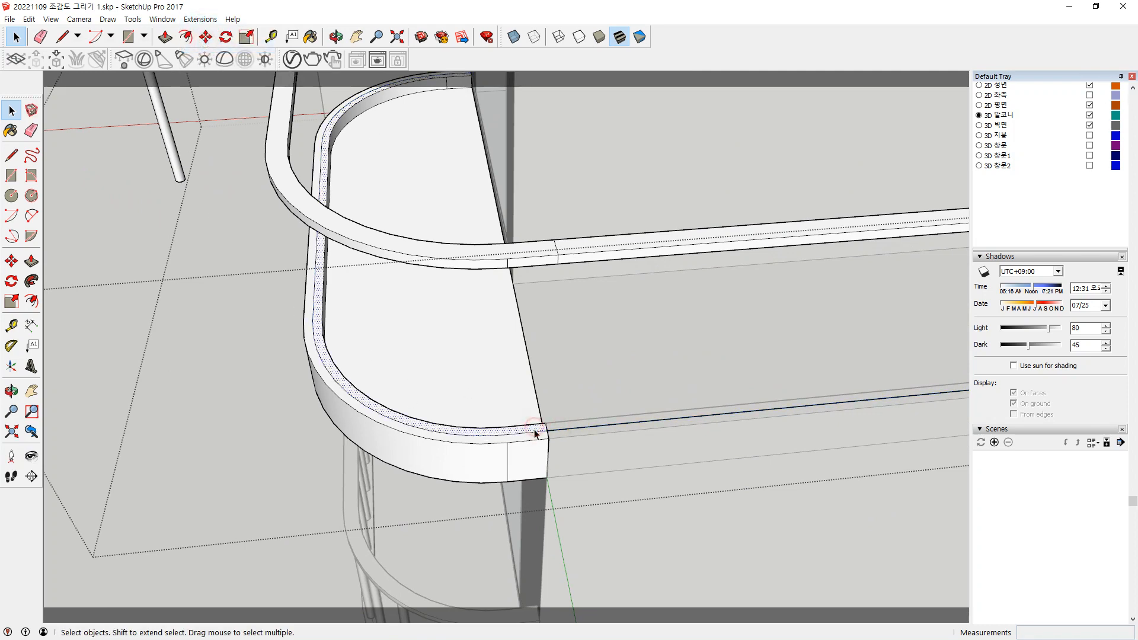
scroll(537, 432, up, 3)
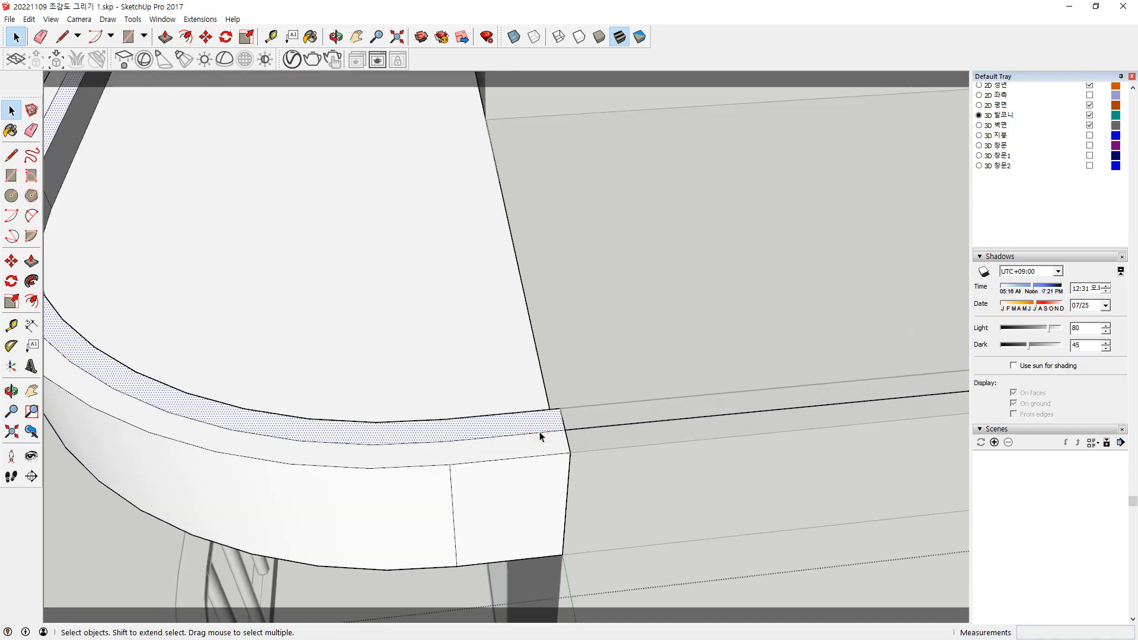
click(540, 434)
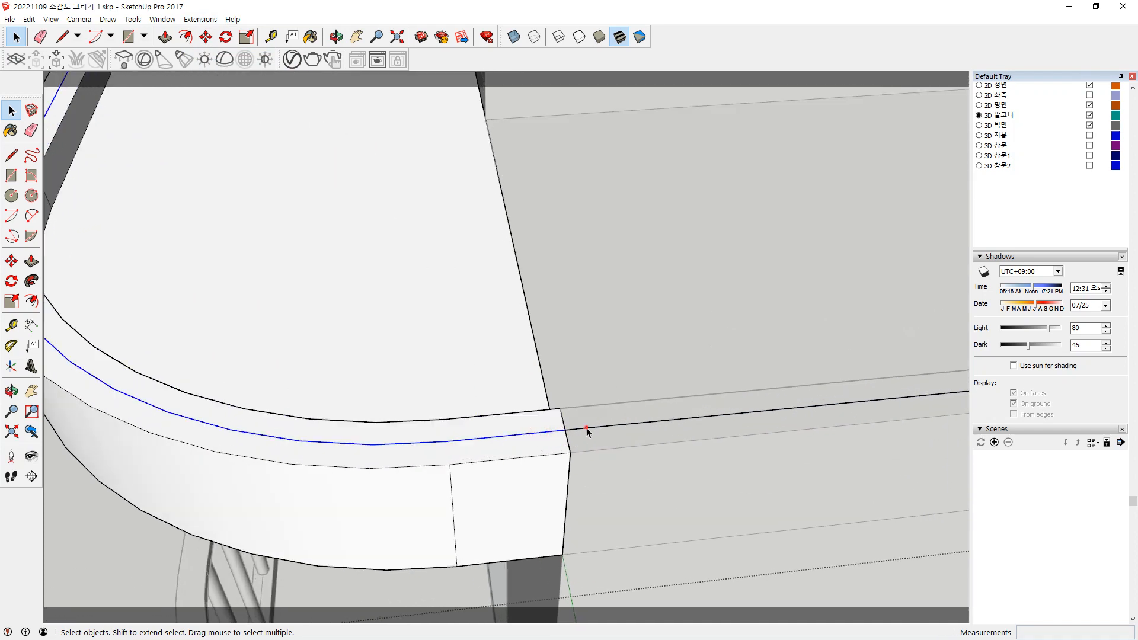
click(585, 431)
click(556, 436)
scroll(583, 434, down, 10)
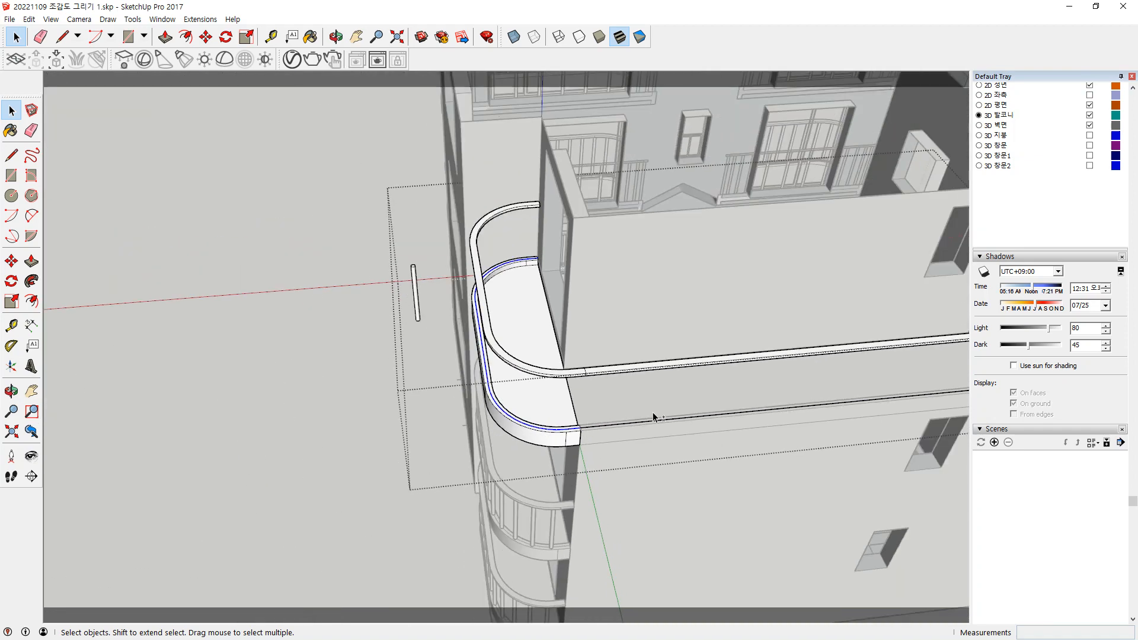
scroll(489, 437, up, 5)
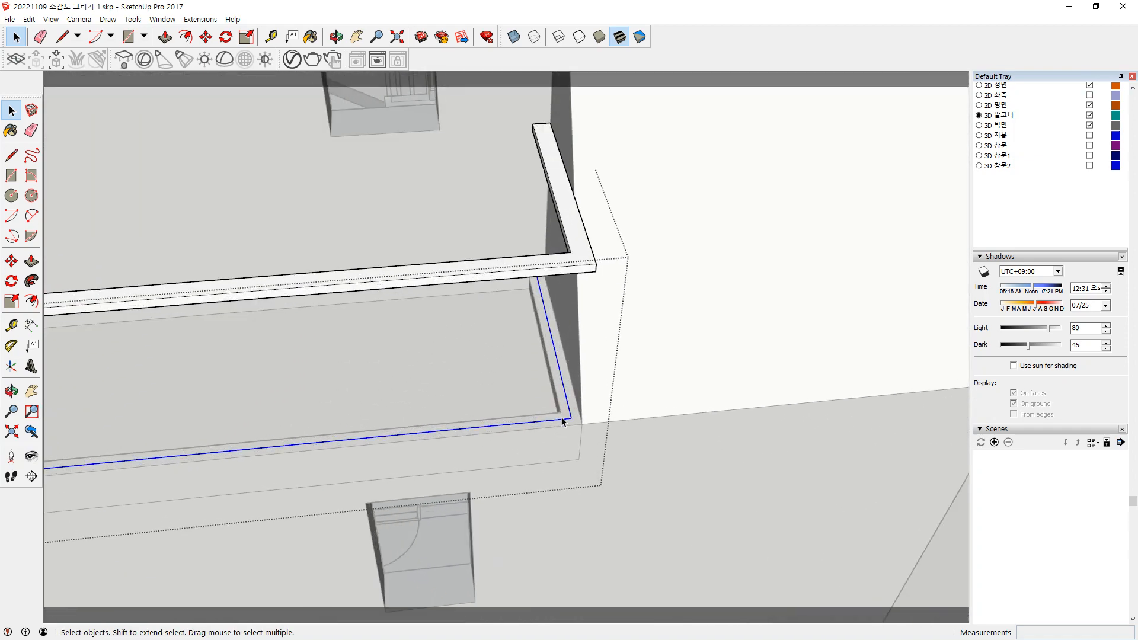
scroll(532, 424, down, 3)
middle_drag(275, 399, 468, 460)
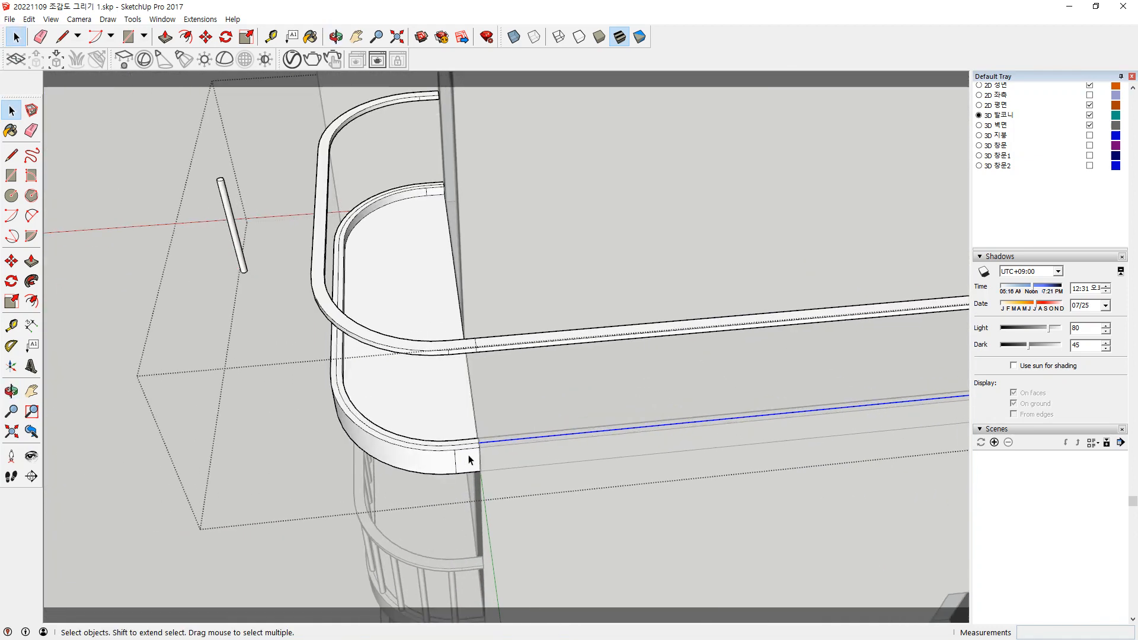
click(457, 449)
scroll(460, 449, up, 2)
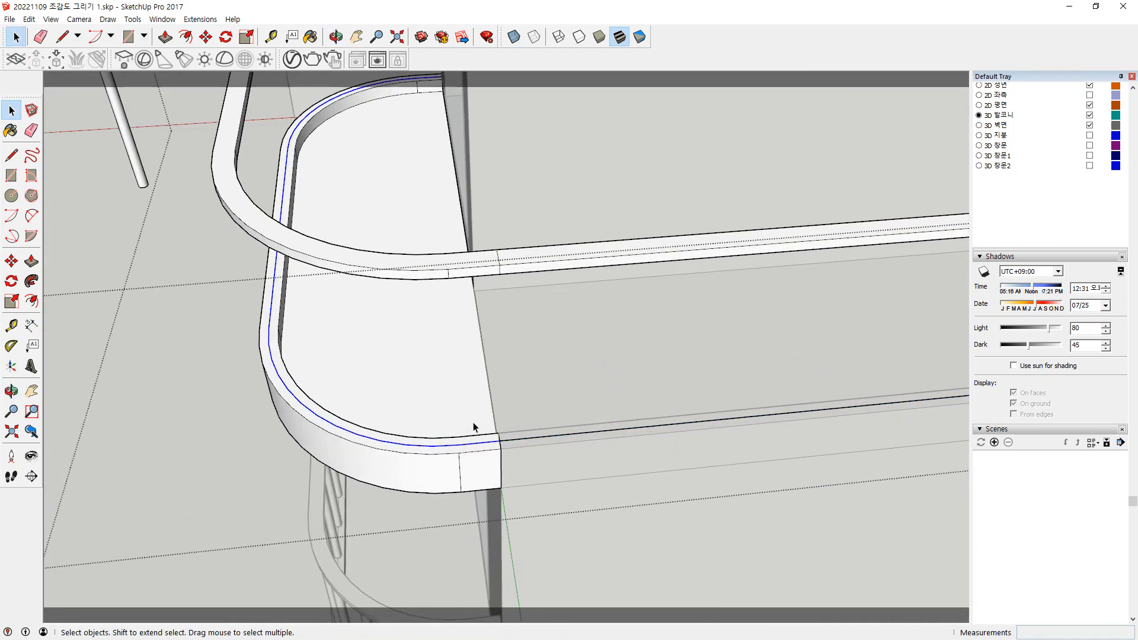
Try moving the balcony's centre line by its endpoint at the terrace junction, and revert the move
key(m)
click(500, 440)
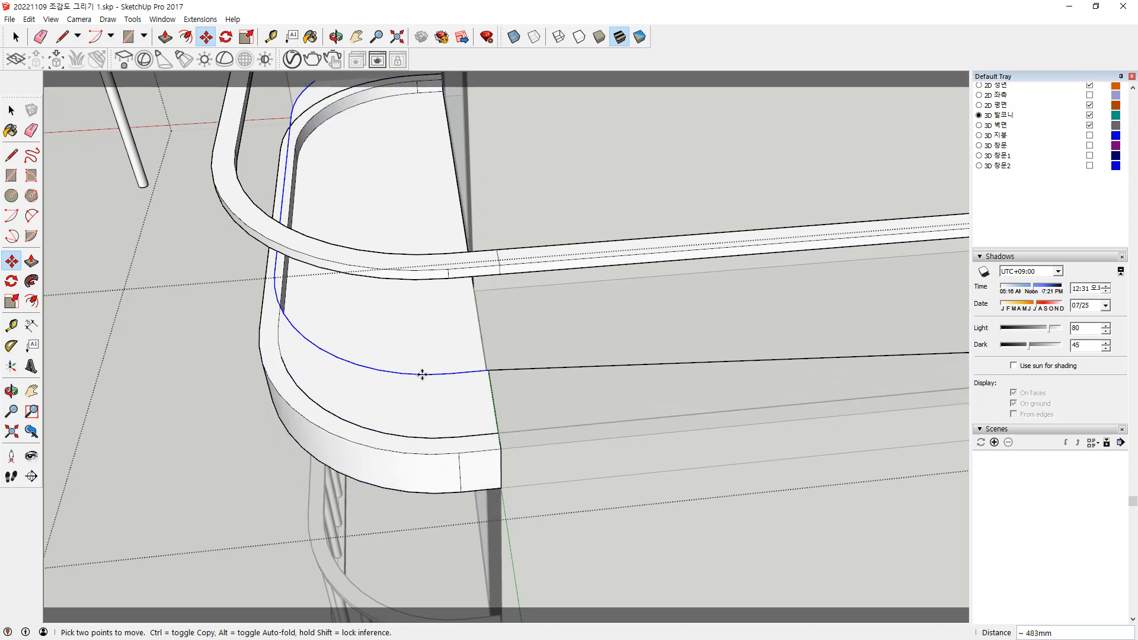
scroll(443, 367, up, 3)
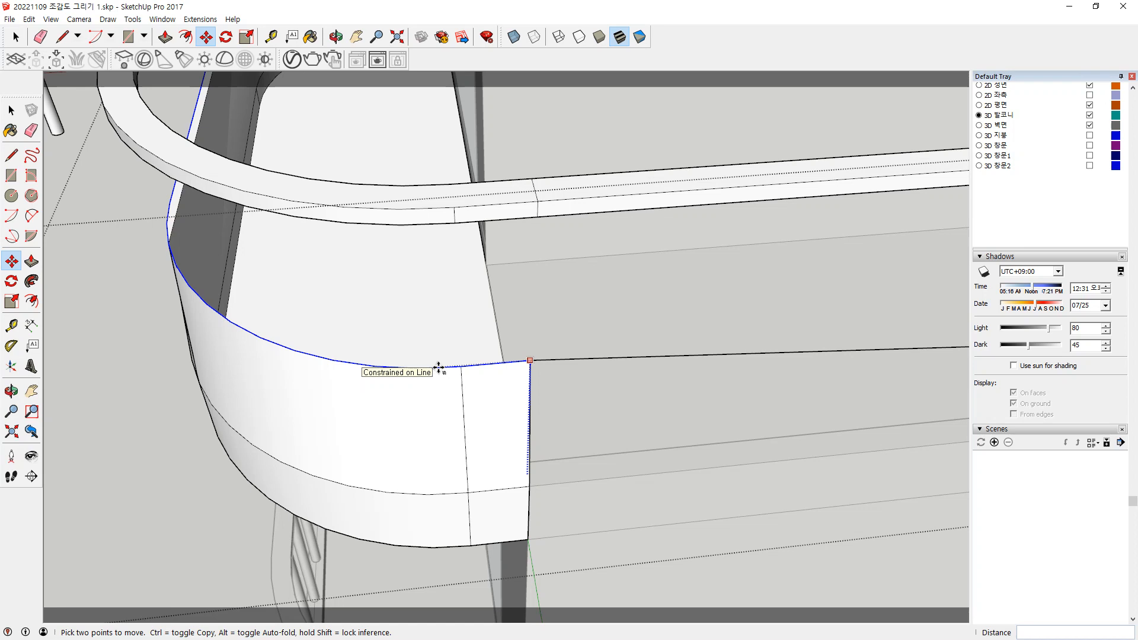
click(439, 367)
scroll(516, 490, up, 5)
key(space)
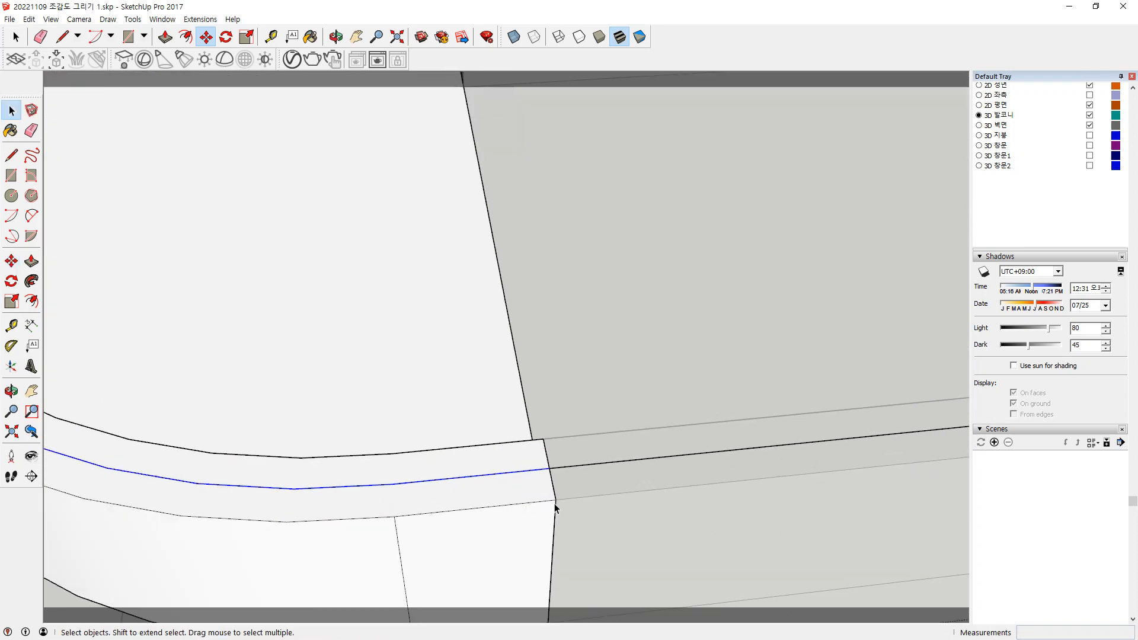
click(554, 495)
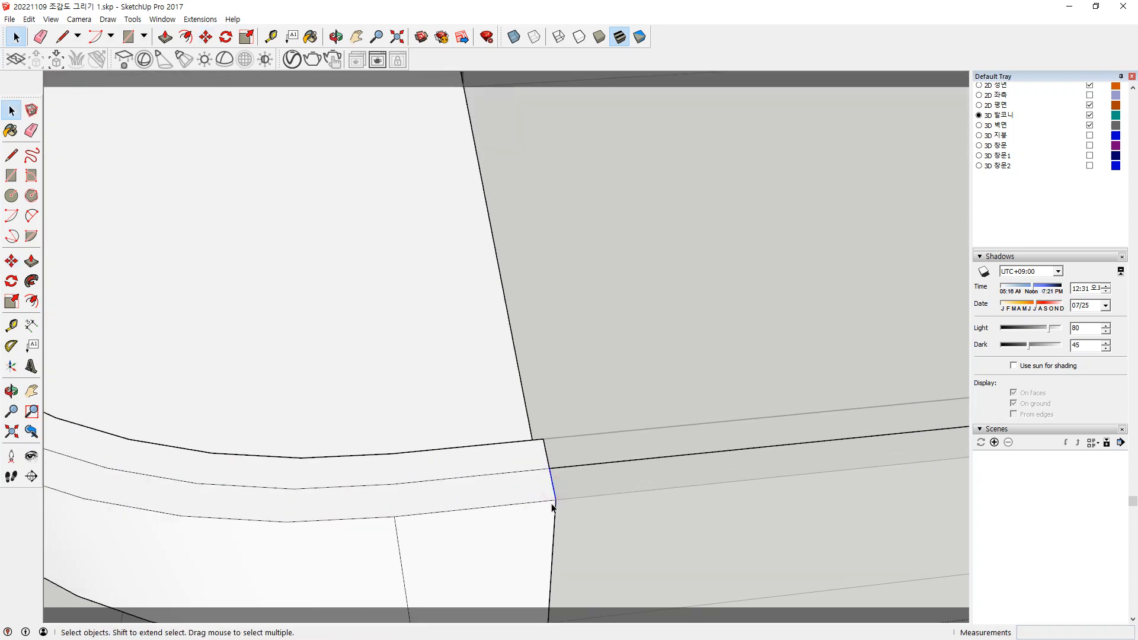
click(539, 470)
key(m)
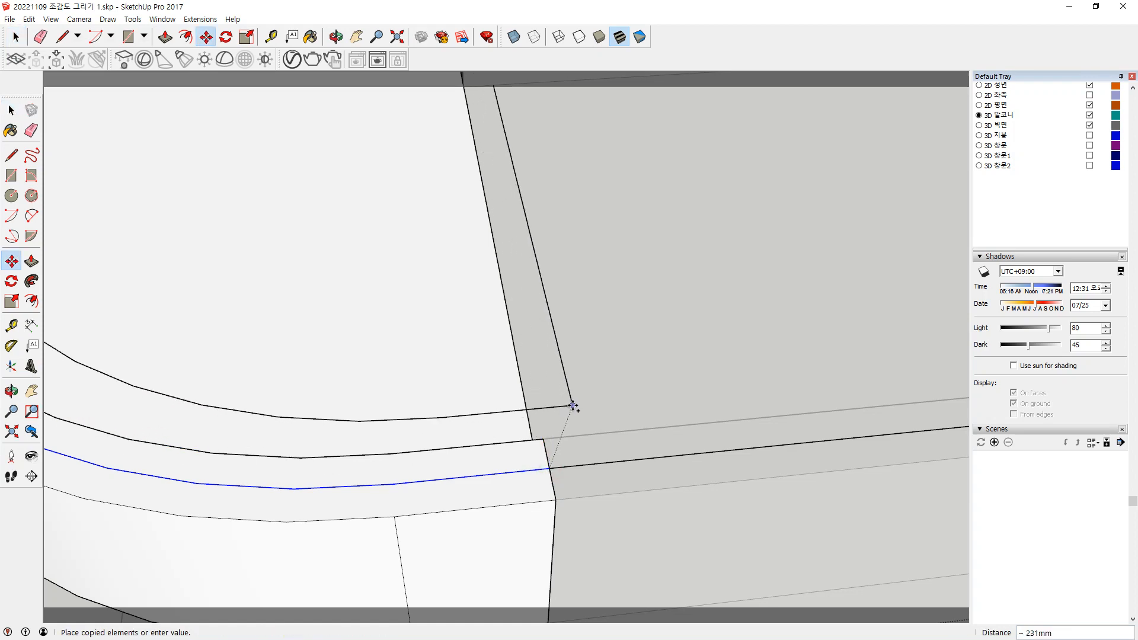
key(Escape)
key(space)
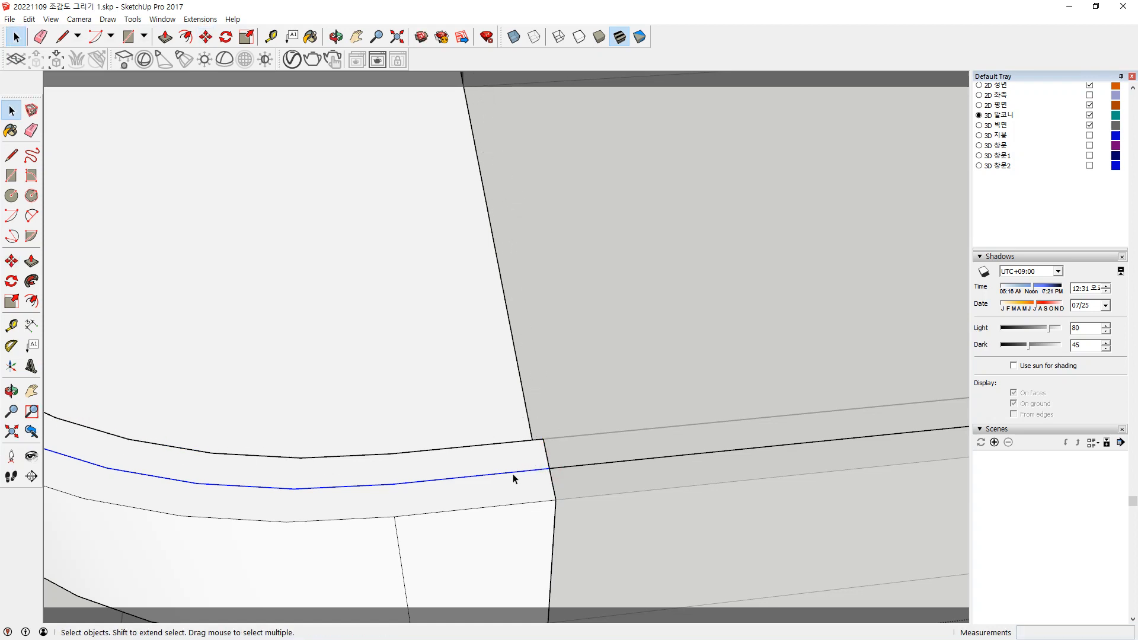
Copy the balcony's centre line straight up by about 152 mm from its endpoint at the terrace junction
click(473, 470)
click(468, 478)
key(m)
click(551, 469)
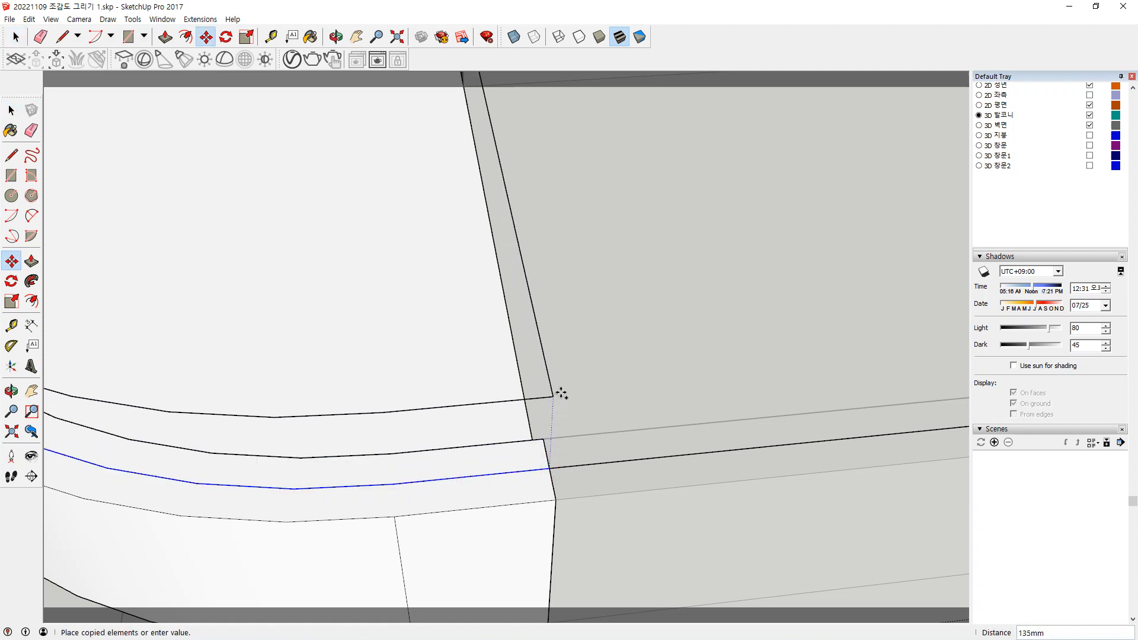
scroll(379, 404, down, 3)
middle_drag(379, 404, 482, 448)
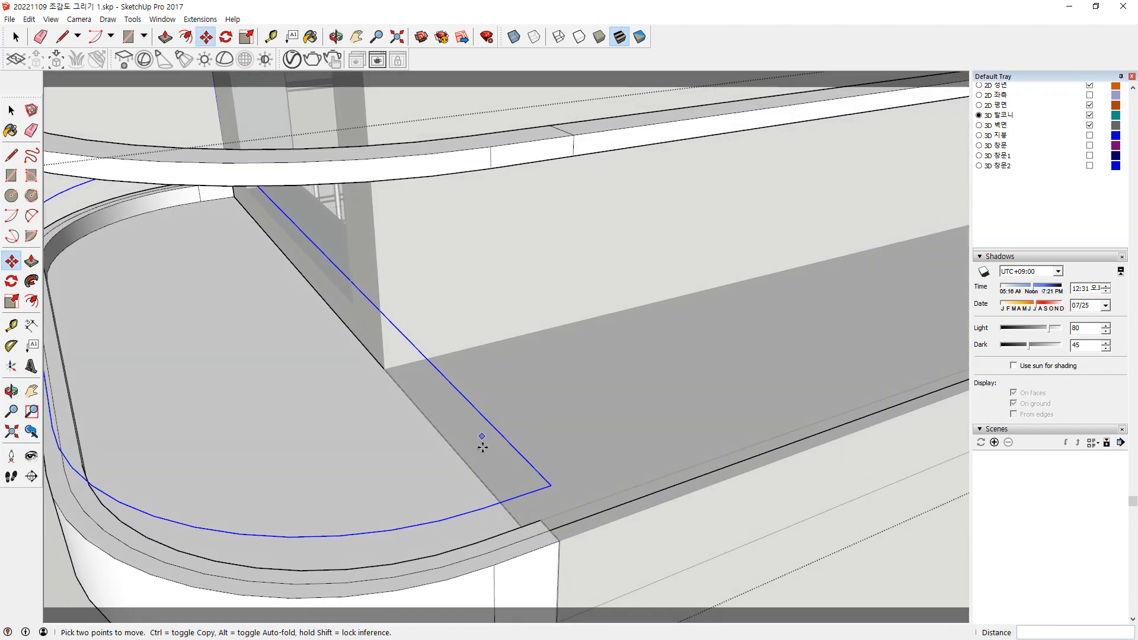
Delete the original centre line on the balcony parapet and the straight wall-side edge of the raised copy
key(space)
click(528, 539)
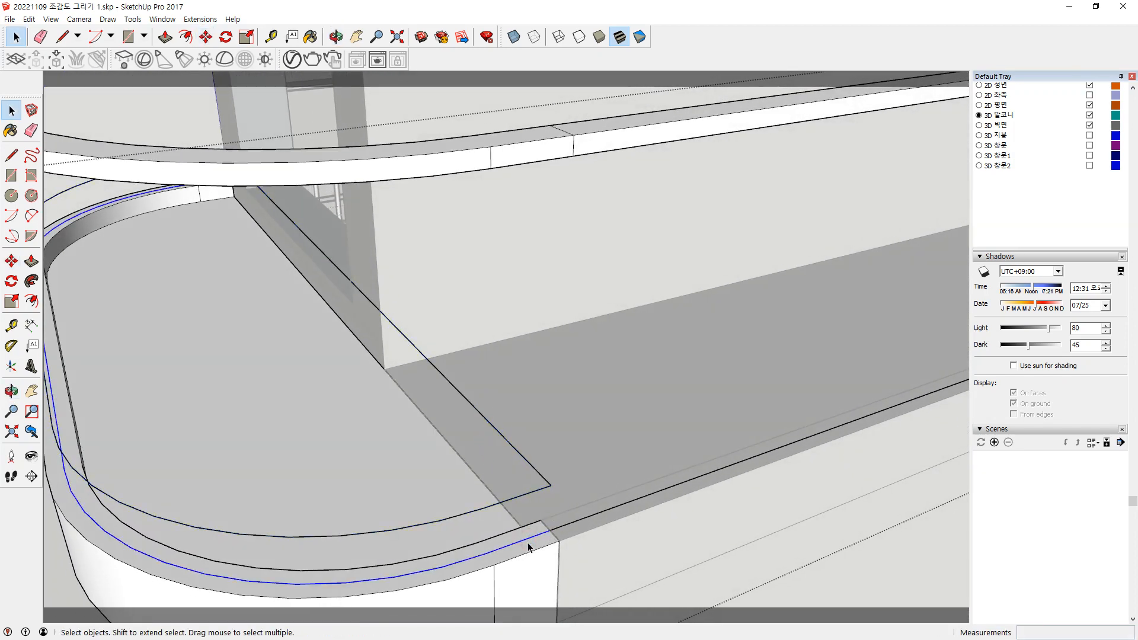
key(Delete)
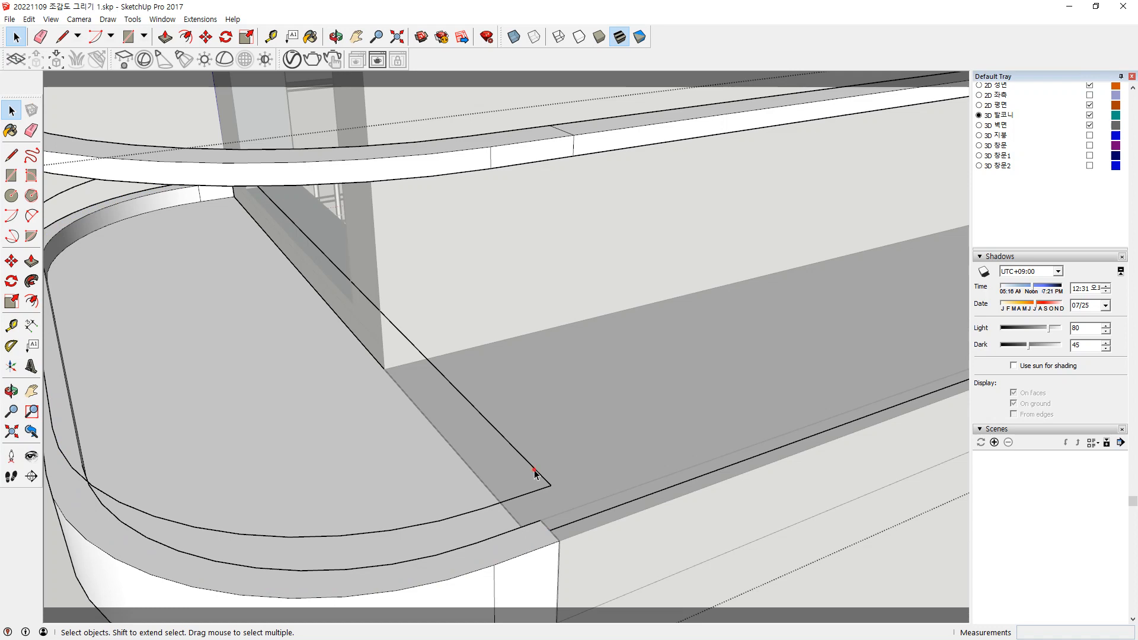
key(Delete)
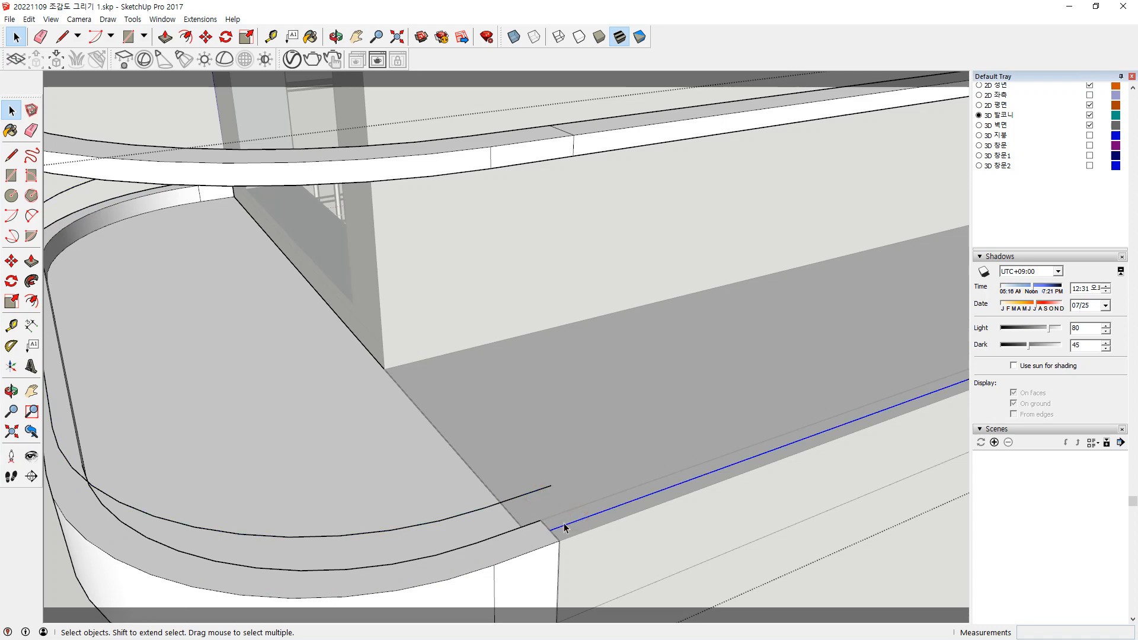
Copy the terrace parapet line up to the end of the raised balcony curve, and delete the original line
scroll(563, 522, up, 2)
key(m)
click(545, 535)
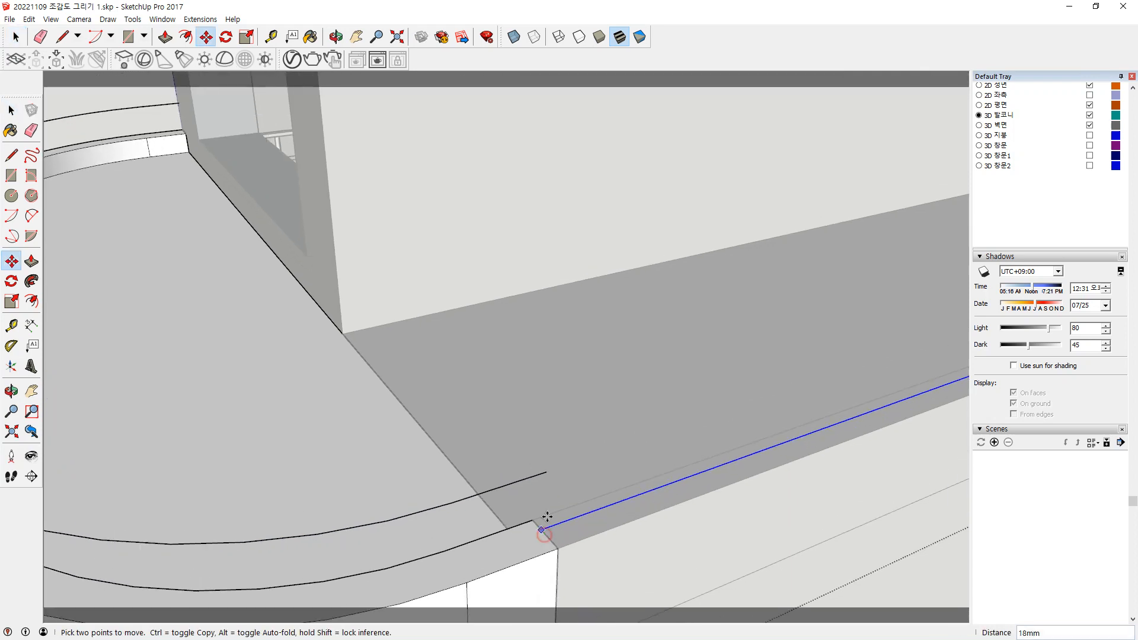
key(ctrl)
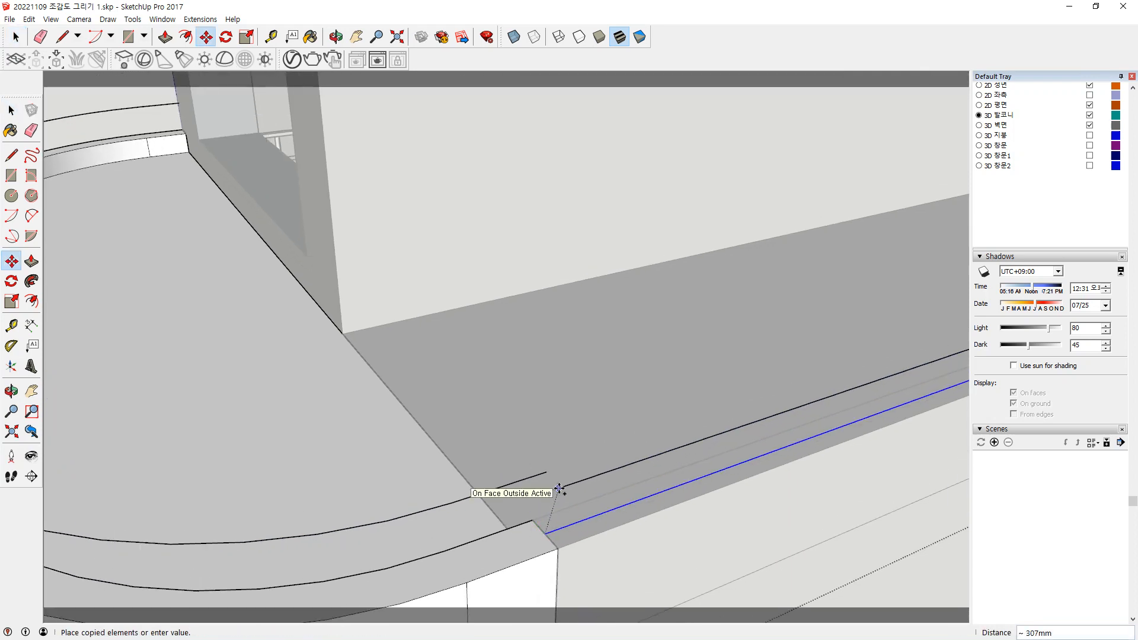
click(546, 472)
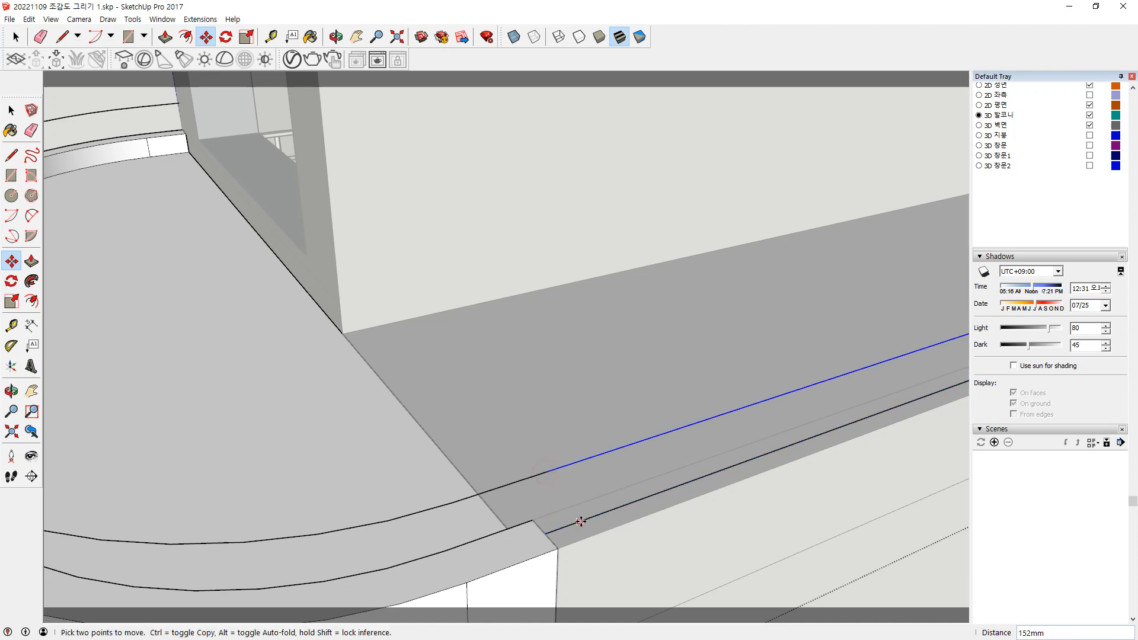
key(space)
key(Delete)
Weld the raised balcony curve and the terrace line into one continuous path
scroll(581, 525, down, 4)
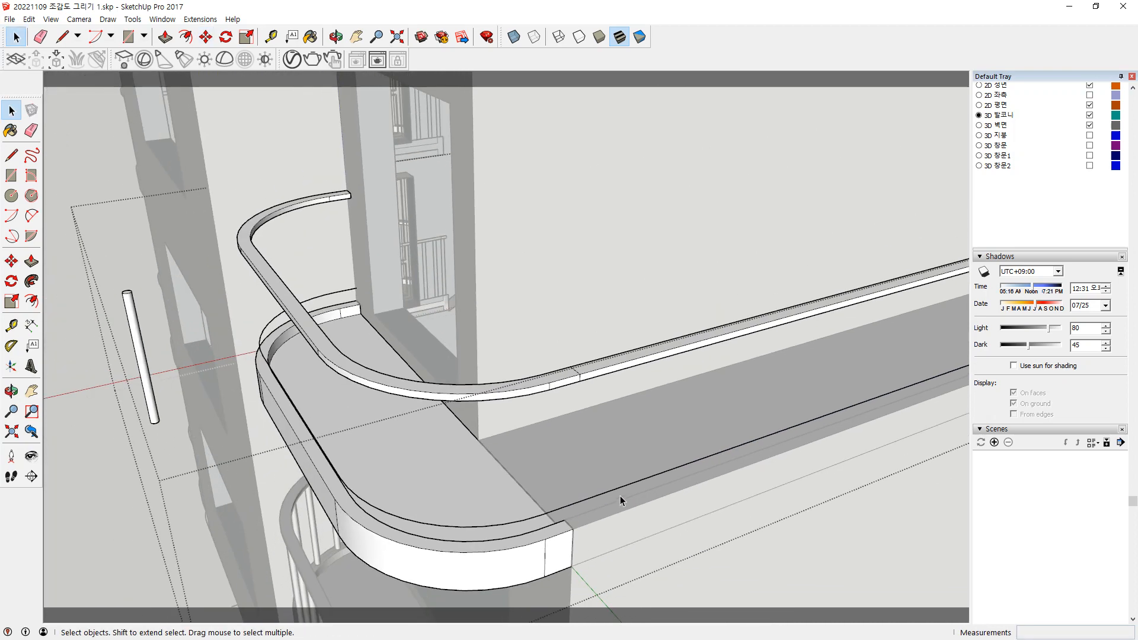
middle_drag(621, 497, 705, 442)
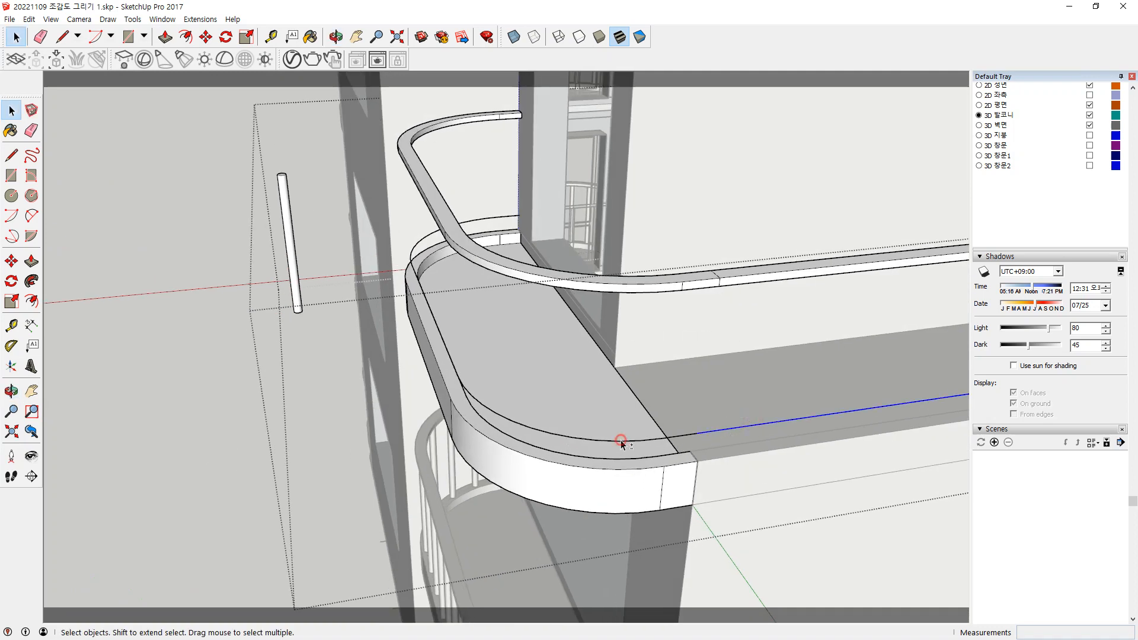
click(200, 19)
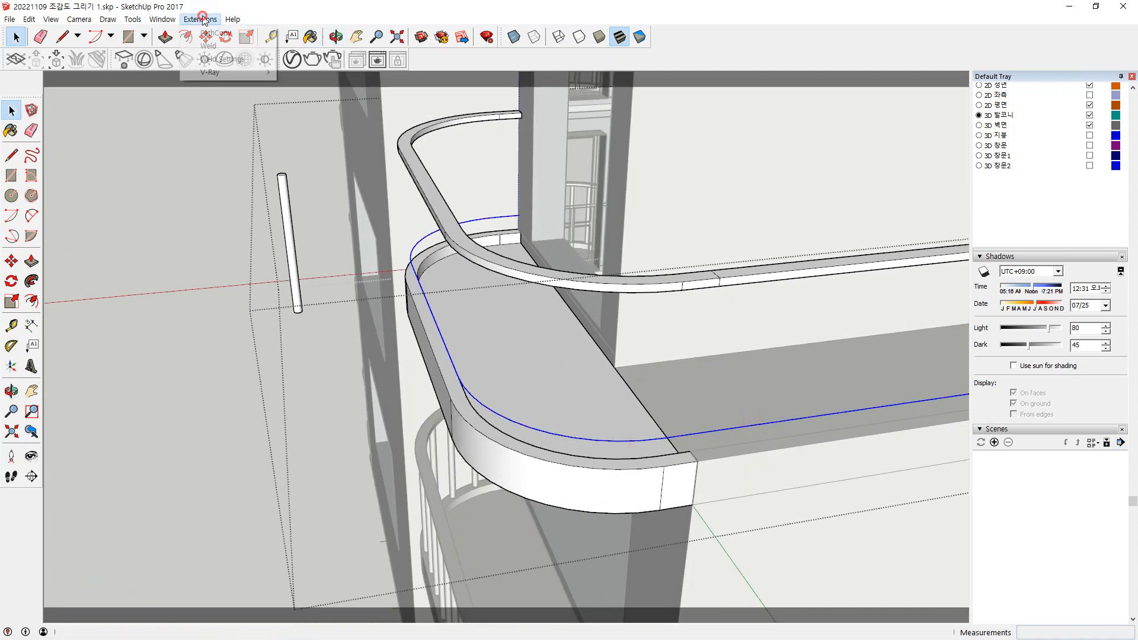
click(211, 47)
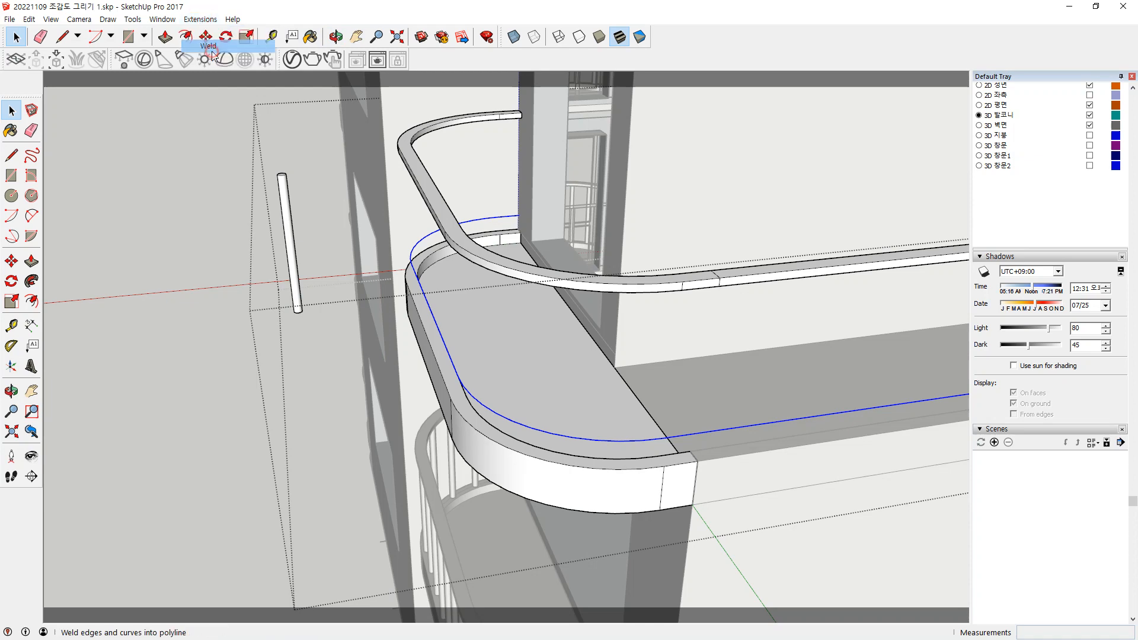
click(691, 435)
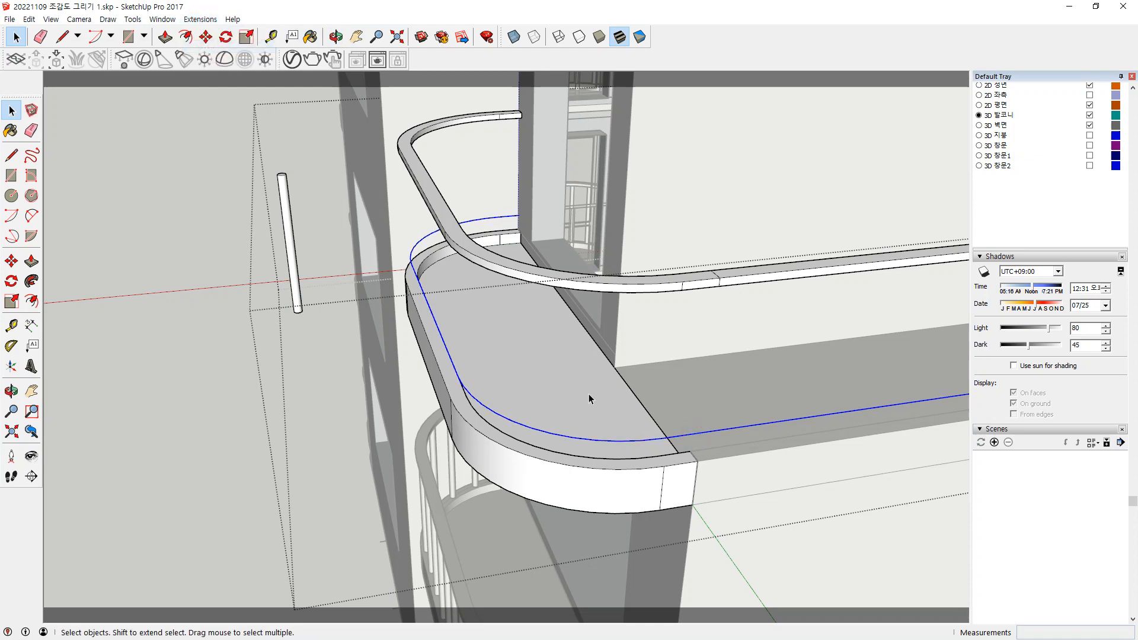
Move the welded path down 152 mm by its wall-side end onto the middle of the balcony parapet's top
middle_drag(589, 394, 493, 421)
scroll(375, 255, up, 10)
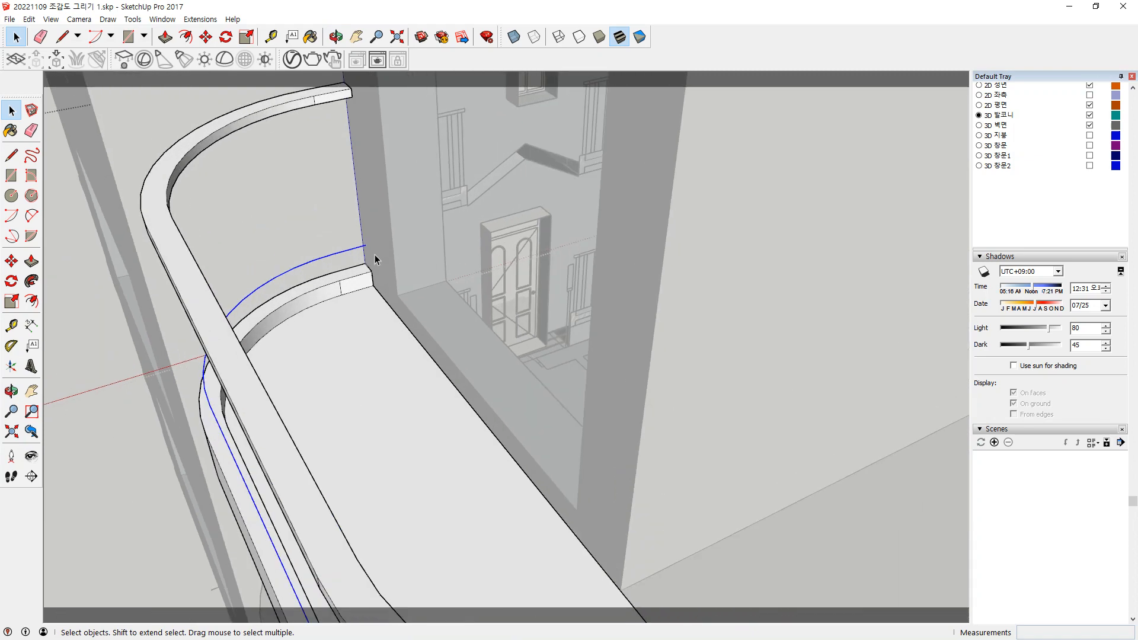
key(m)
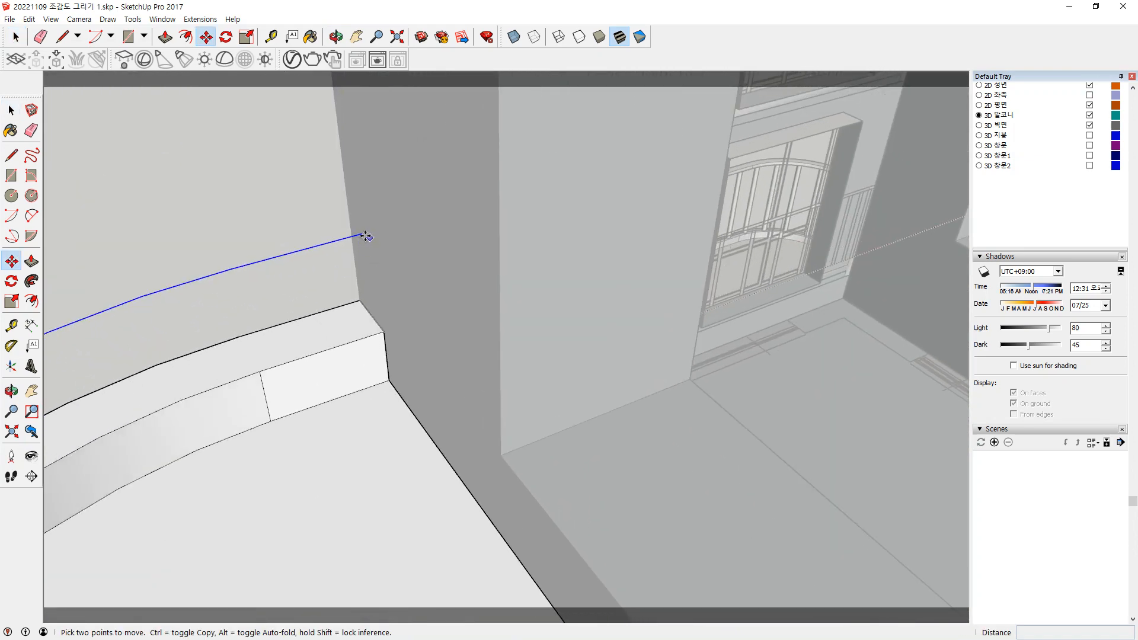
click(362, 235)
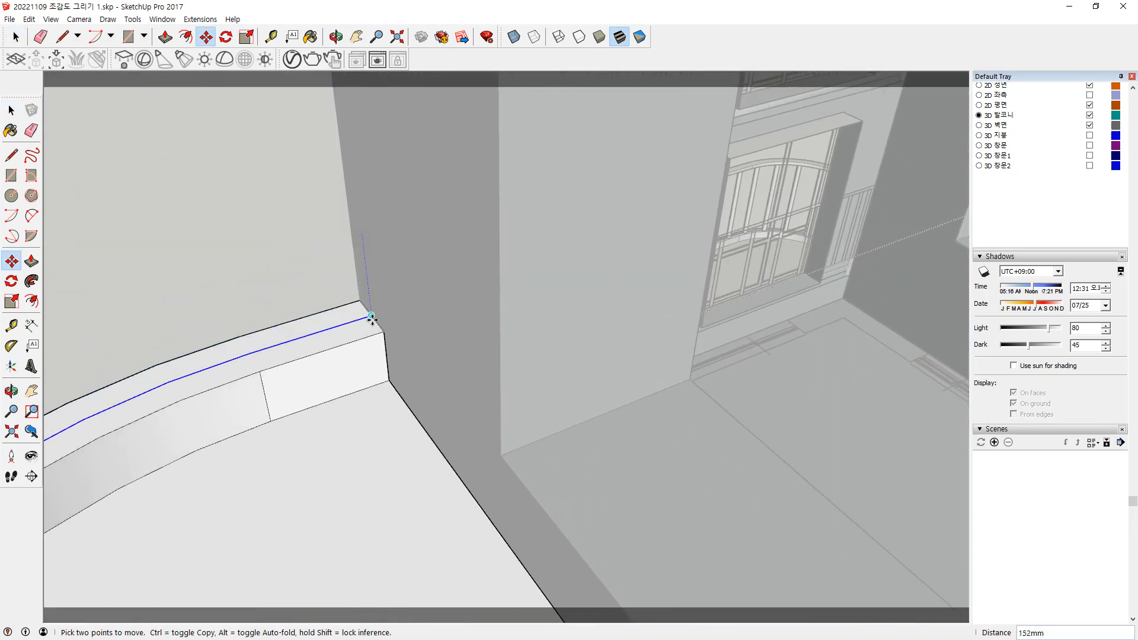
click(370, 320)
Try to copy the baluster along the welded path with PathCopy at 300 mm spacing
scroll(371, 320, down, 10)
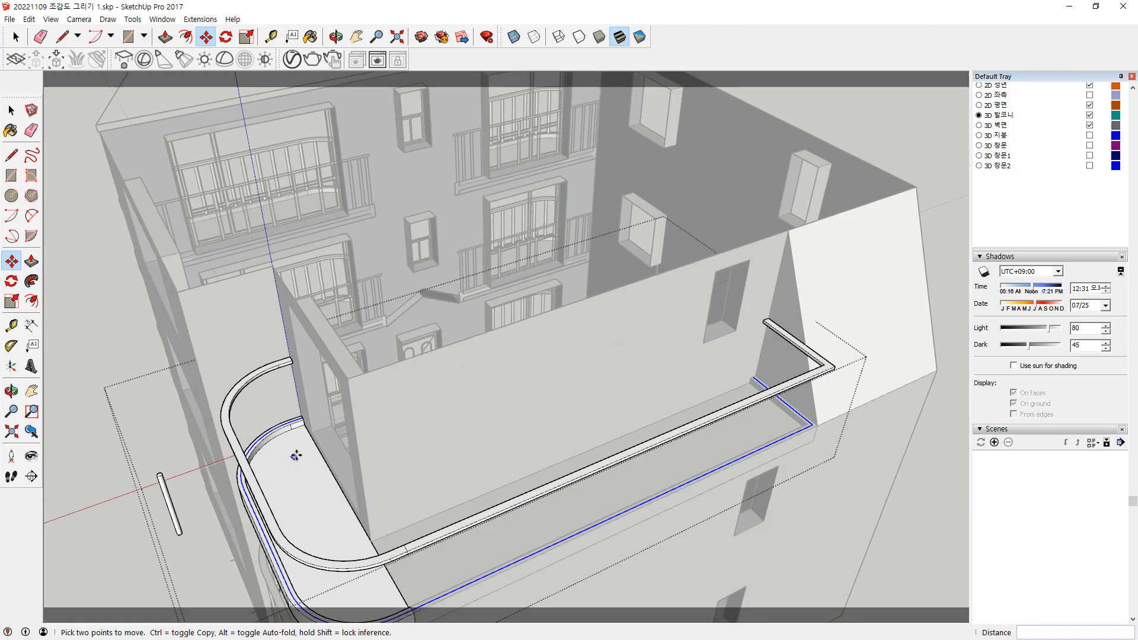
shift+middle_drag(297, 452, 494, 382)
scroll(279, 403, up, 5)
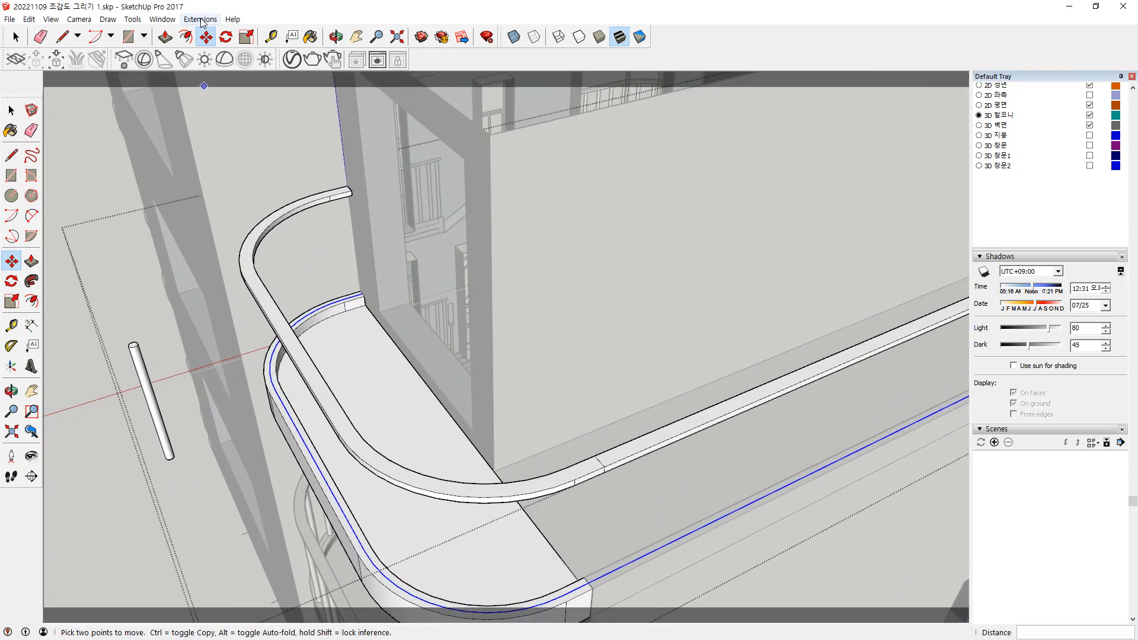
click(200, 19)
click(219, 71)
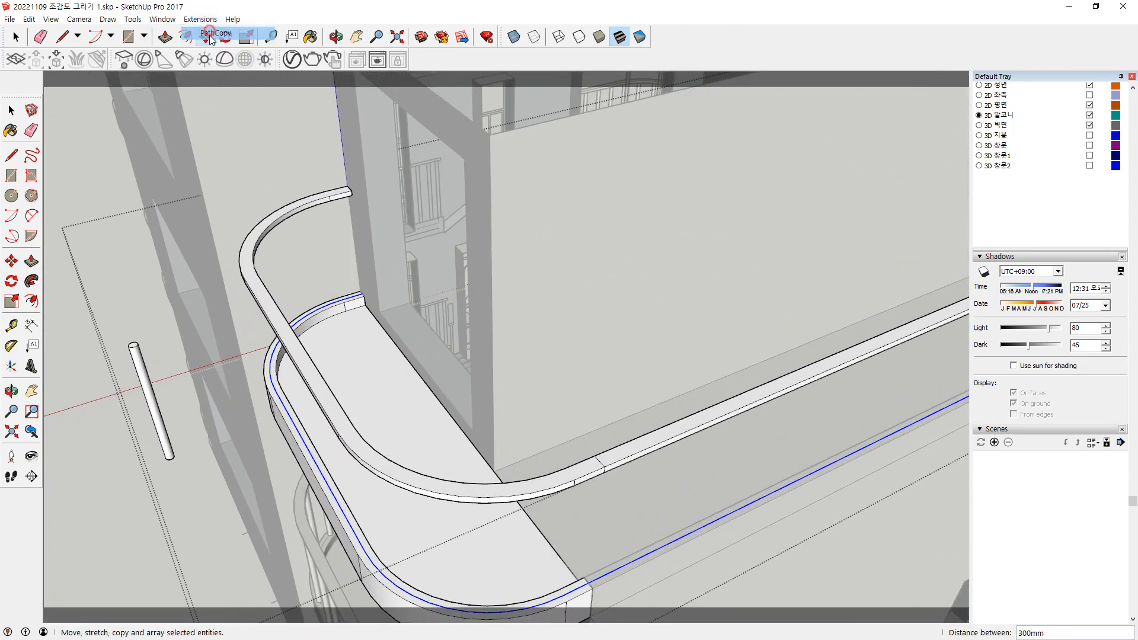
click(156, 384)
middle_drag(535, 421, 443, 415)
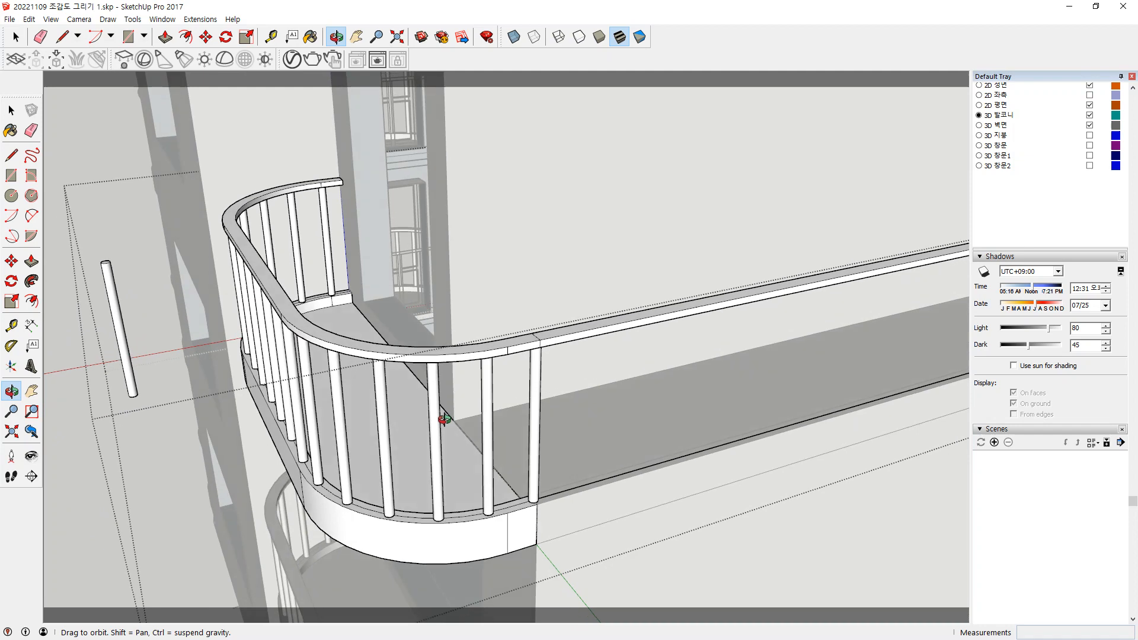
Undo the baluster copies and return the welded path to its raised position above the parapet
scroll(590, 481, up, 2)
key(space)
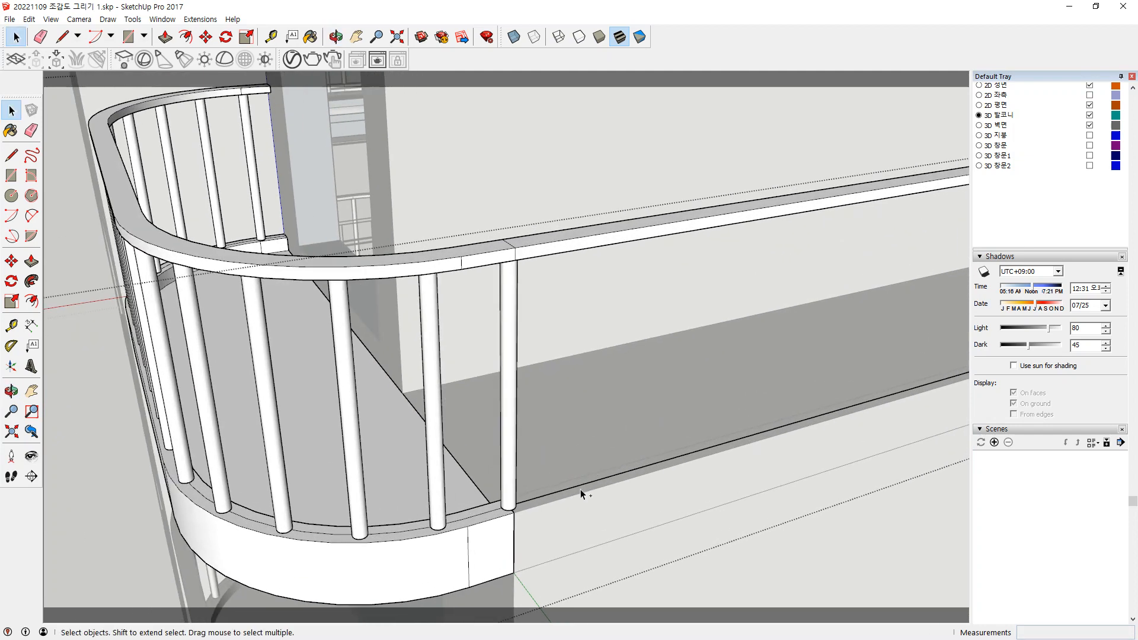
shift+click(507, 515)
key(m)
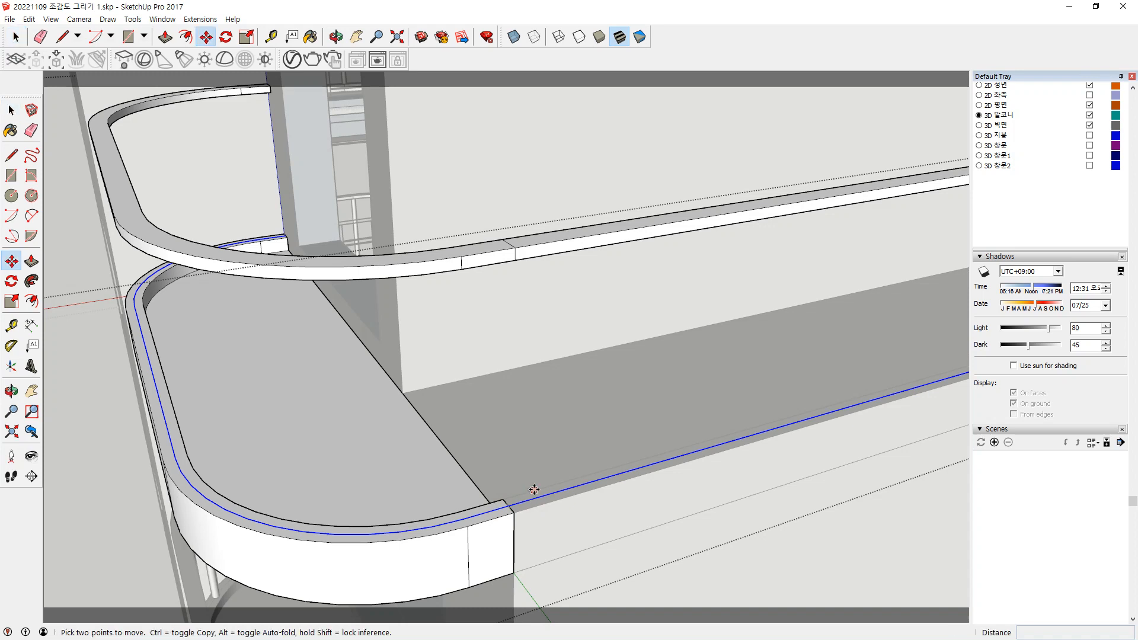
click(565, 502)
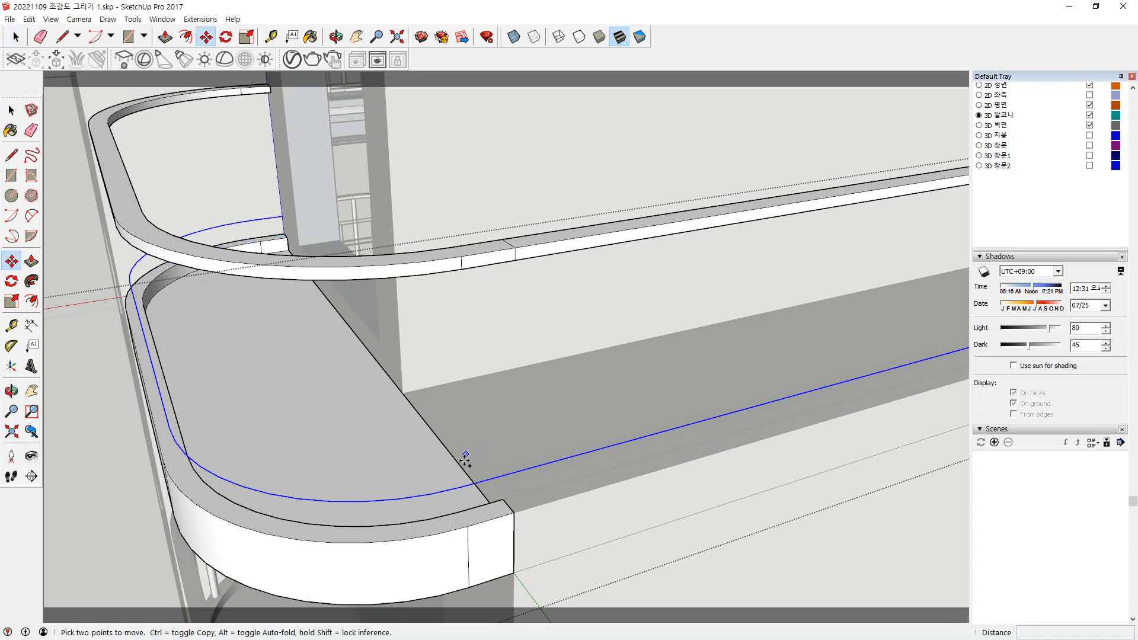
Group the balcony's floor and parapet geometry, leaving out the raised path
key(space)
triple_click(480, 515)
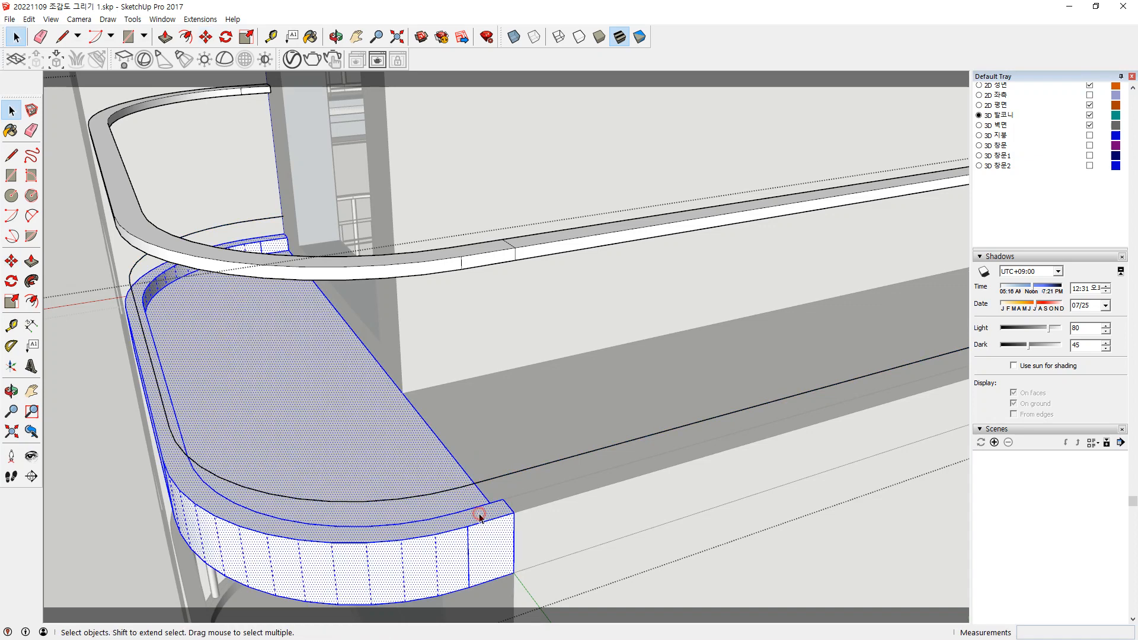
right_click(311, 446)
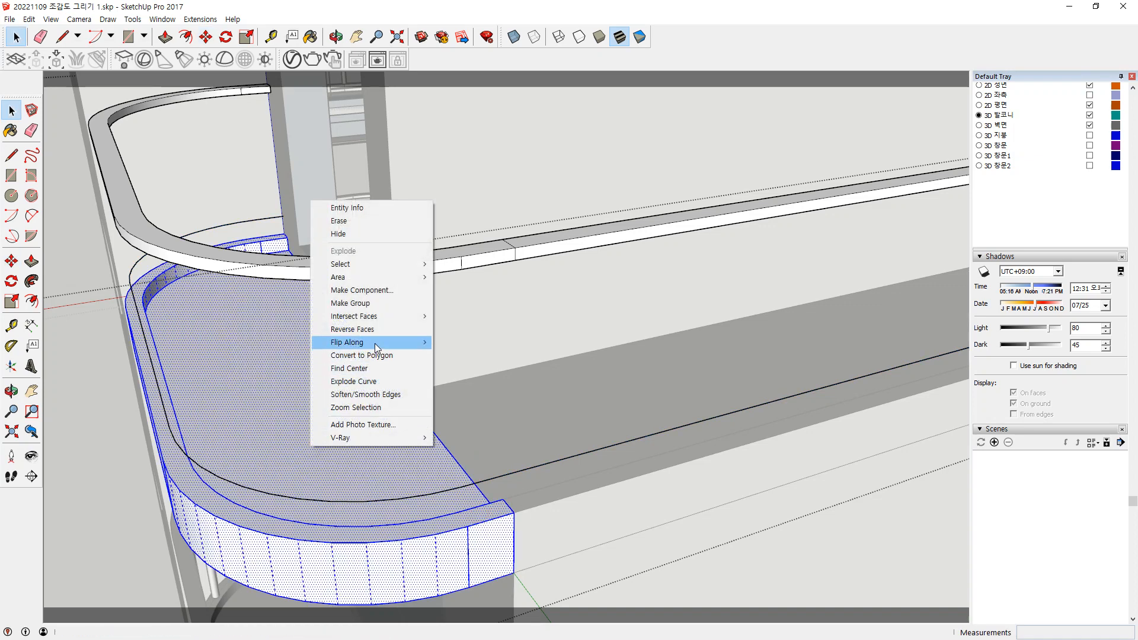
click(369, 313)
Move the raised path down 152 mm by its wall-side end onto the middle of the grouped parapet's top
scroll(512, 486, up, 1)
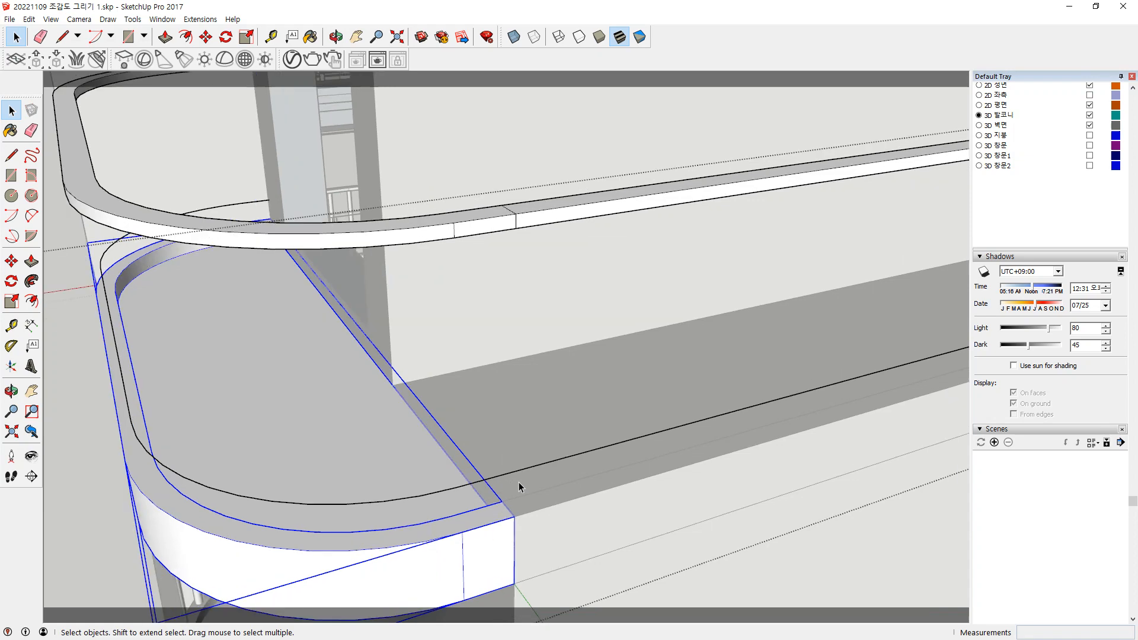
scroll(312, 373, down, 3)
scroll(298, 241, up, 5)
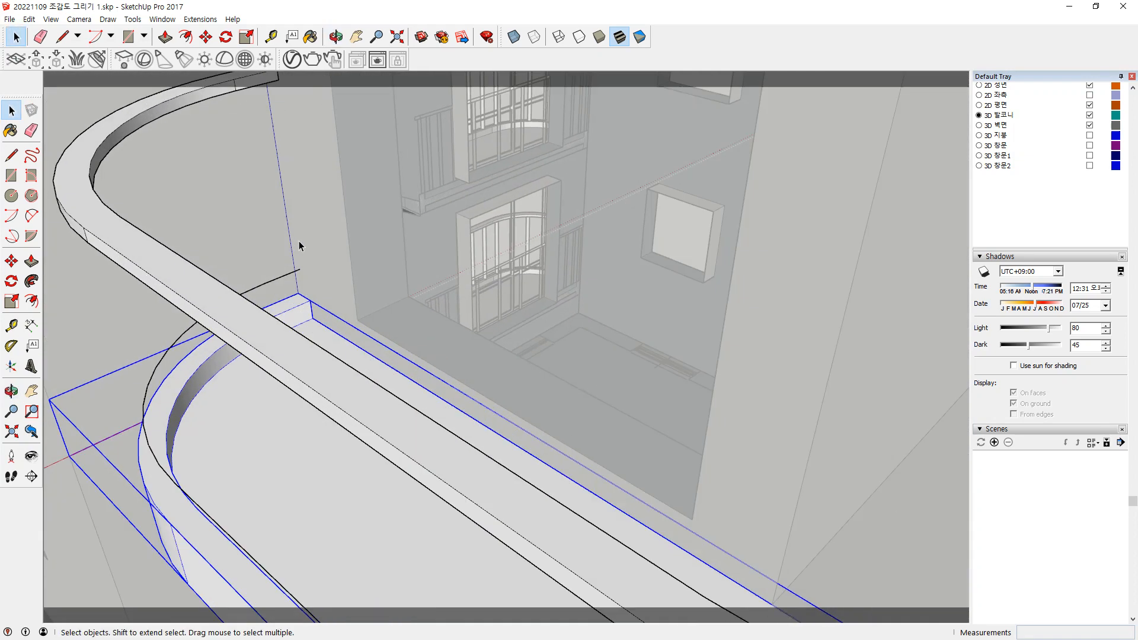
click(281, 292)
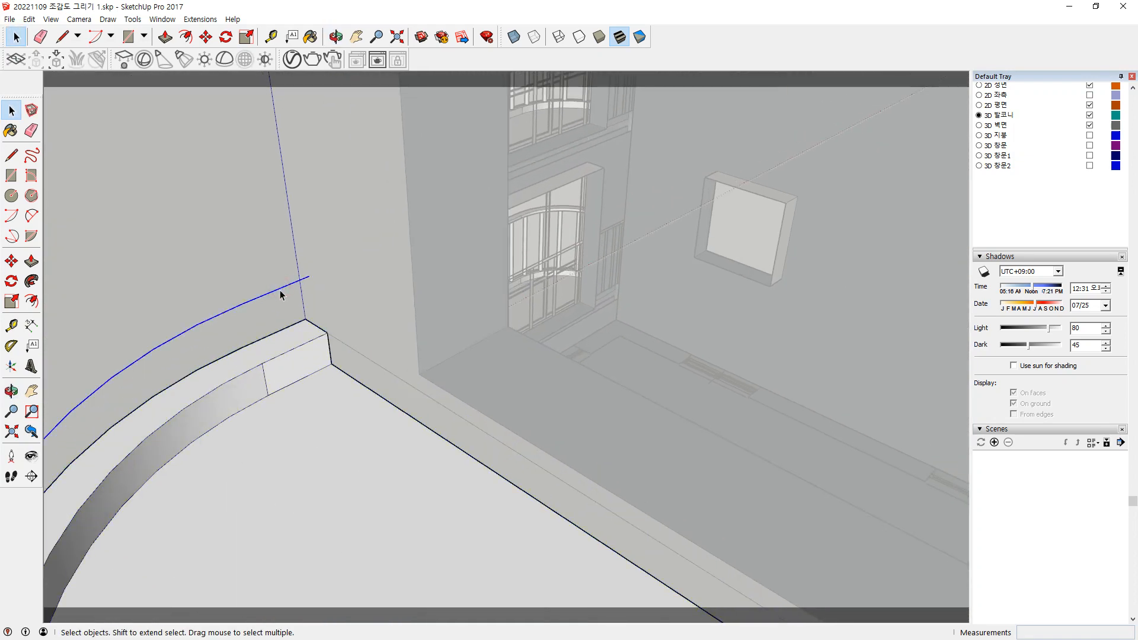
key(m)
click(310, 276)
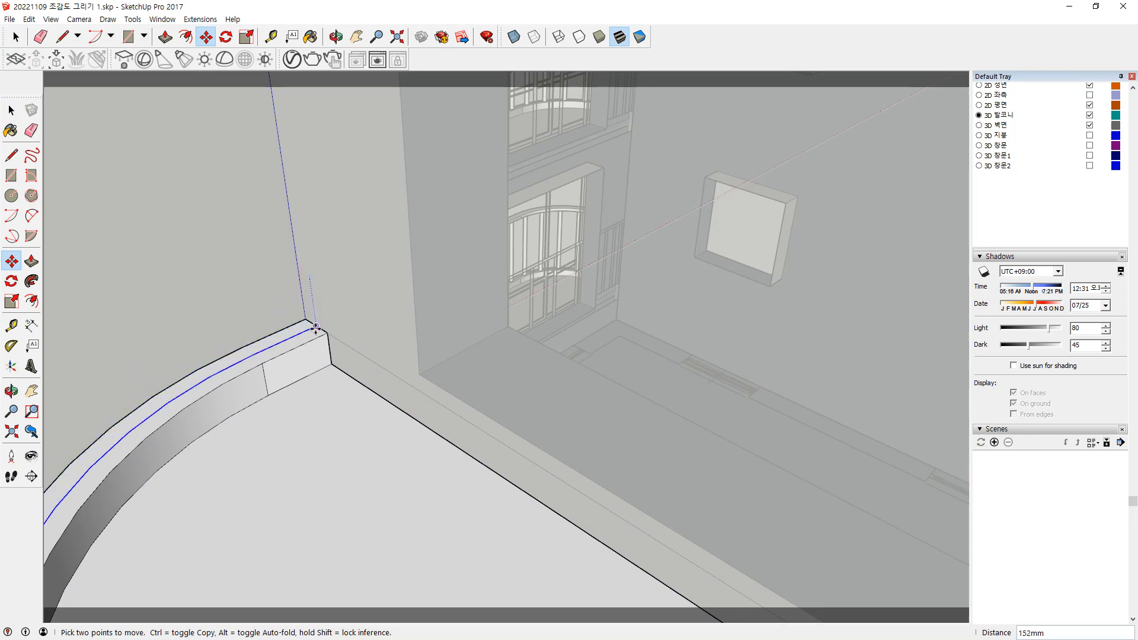
Weld the lowered centre path on the parapet top into one continuous curve
scroll(262, 338, down, 10)
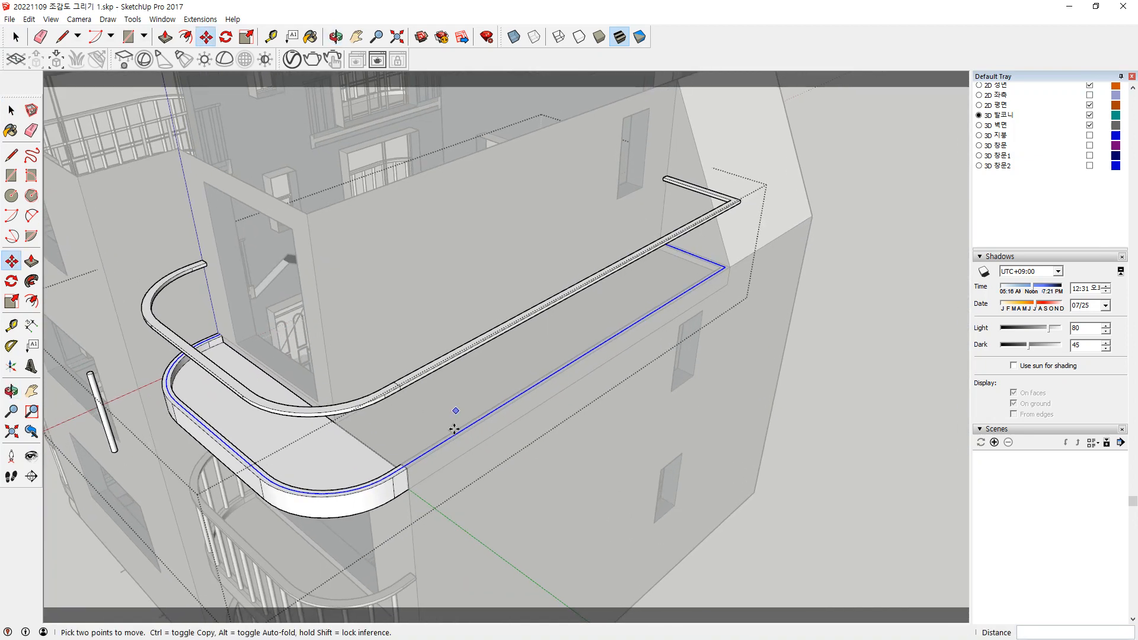
click(200, 19)
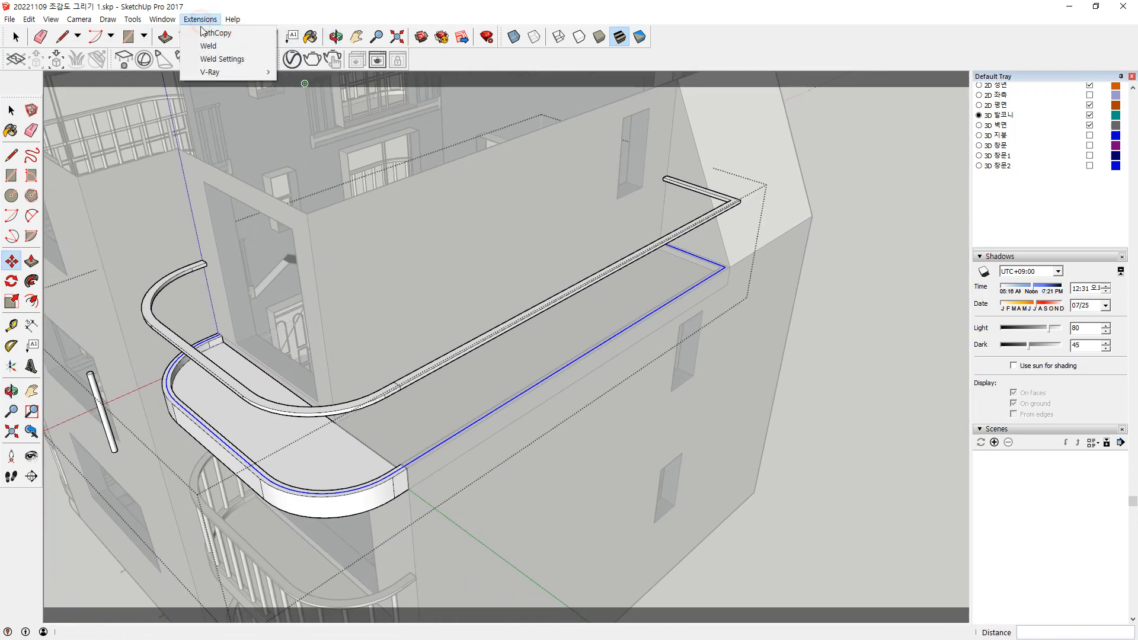
click(206, 46)
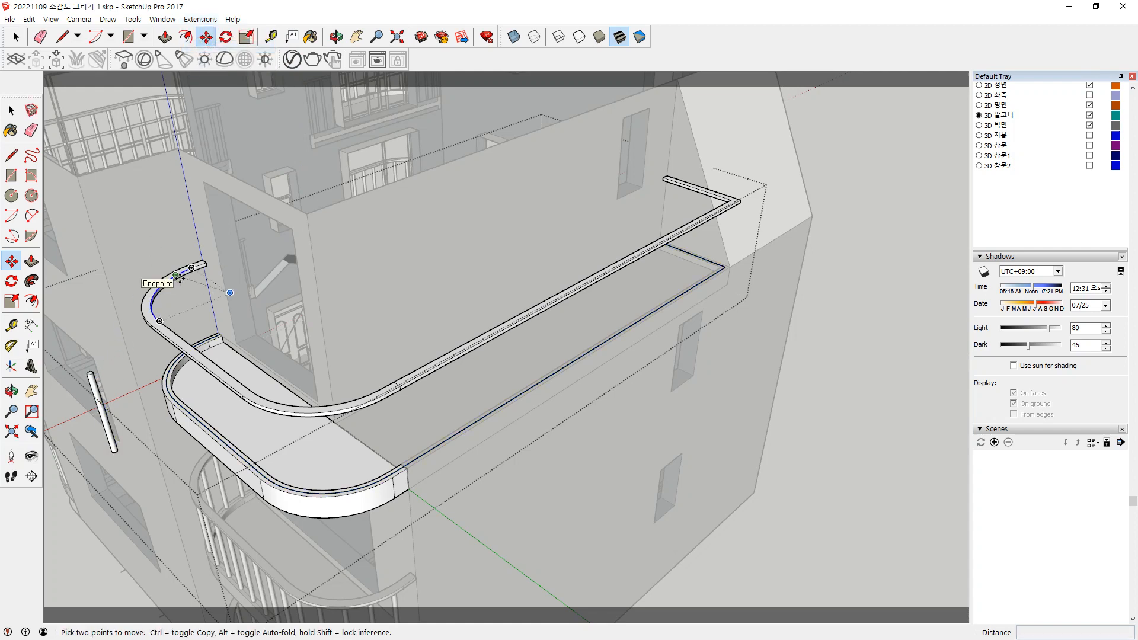
key(space)
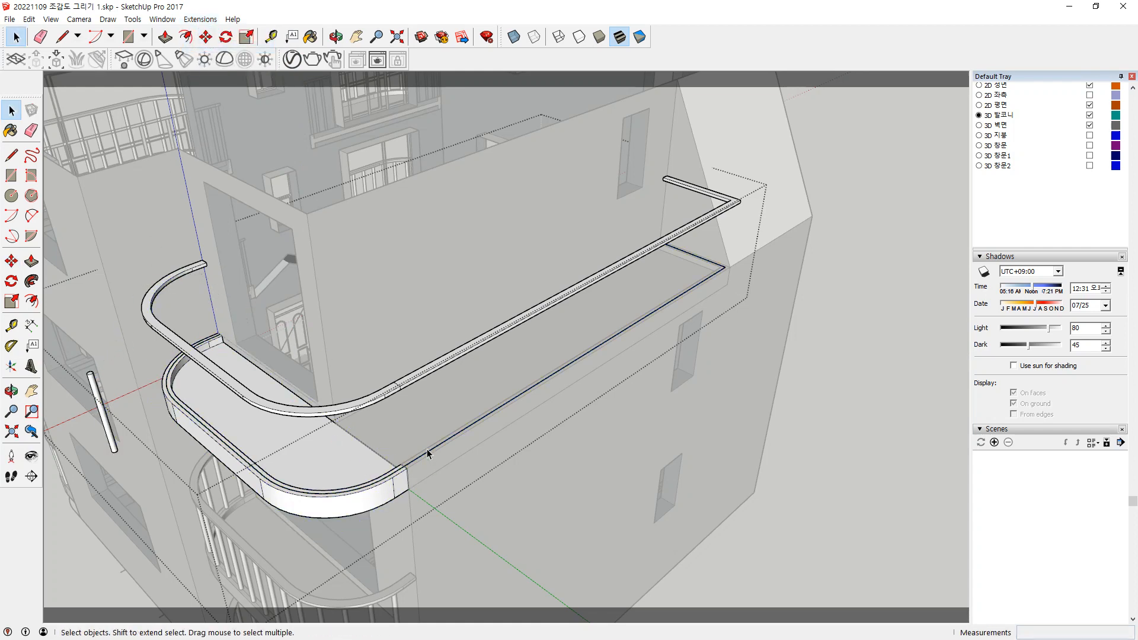
Copy the baluster along the welded parapet path with PathCopy at 300 mm spacing and leave the balcony group
click(201, 19)
click(206, 33)
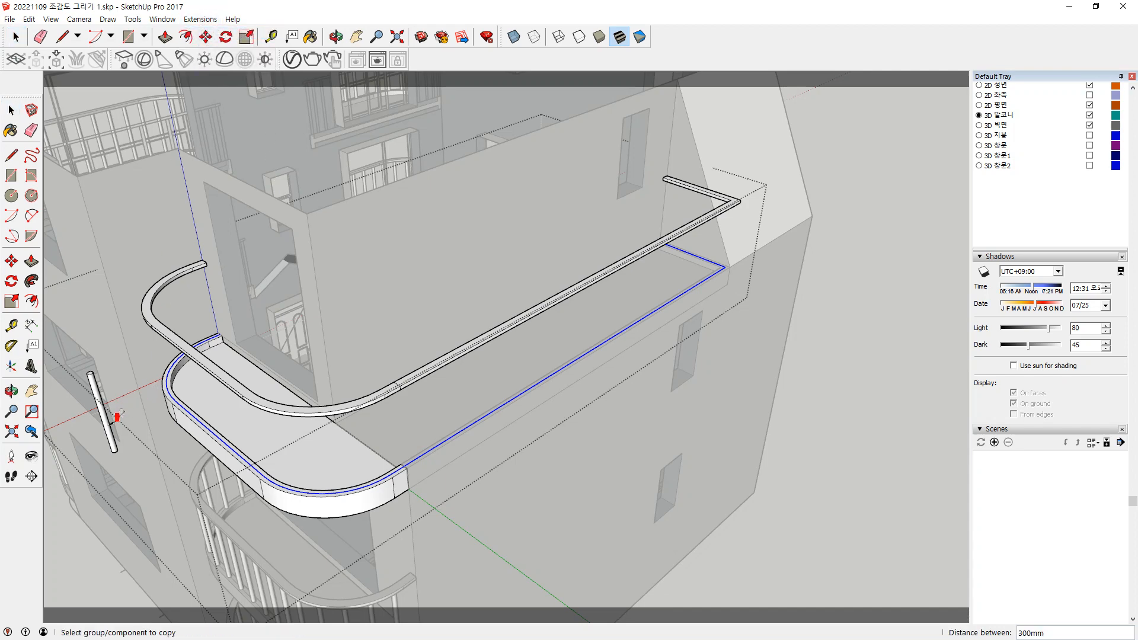
click(116, 418)
middle_drag(107, 409, 605, 329)
click(91, 455)
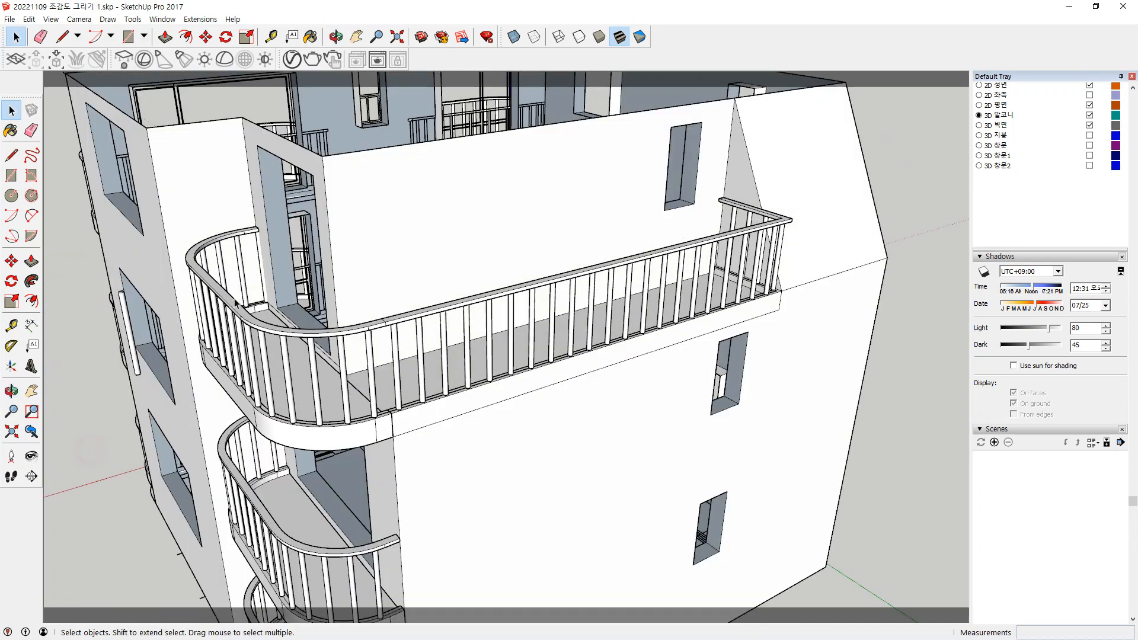
Delete the spare source baluster standing beside the railing inside the top balcony group, and leave the group
middle_drag(264, 335, 353, 326)
click(181, 287)
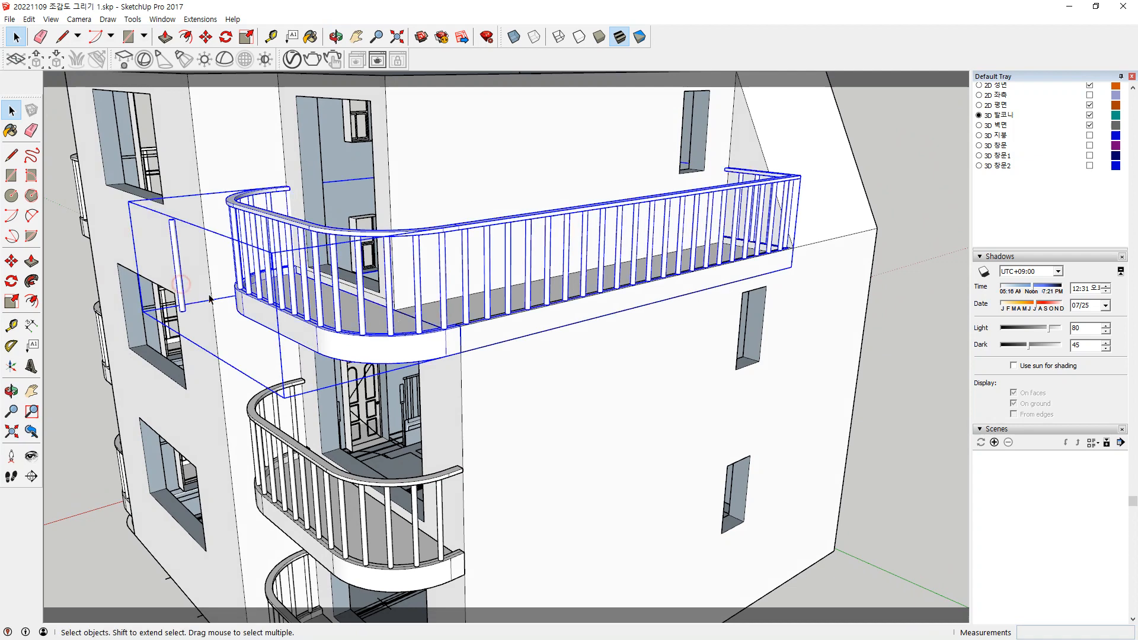
double_click(287, 328)
click(180, 281)
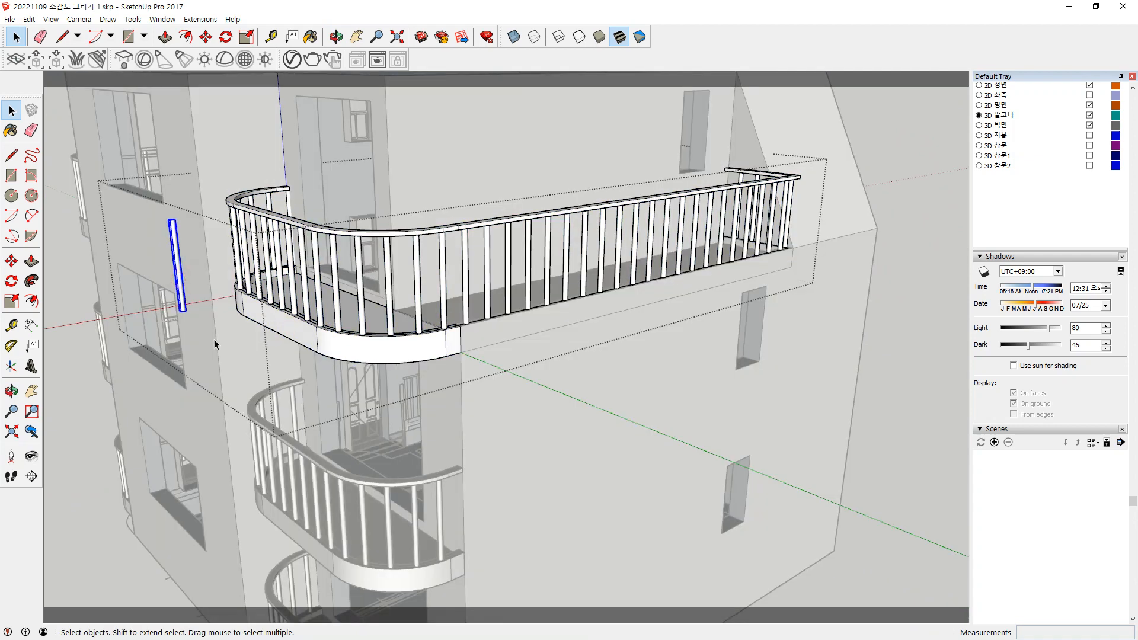
middle_drag(215, 339, 332, 392)
click(907, 194)
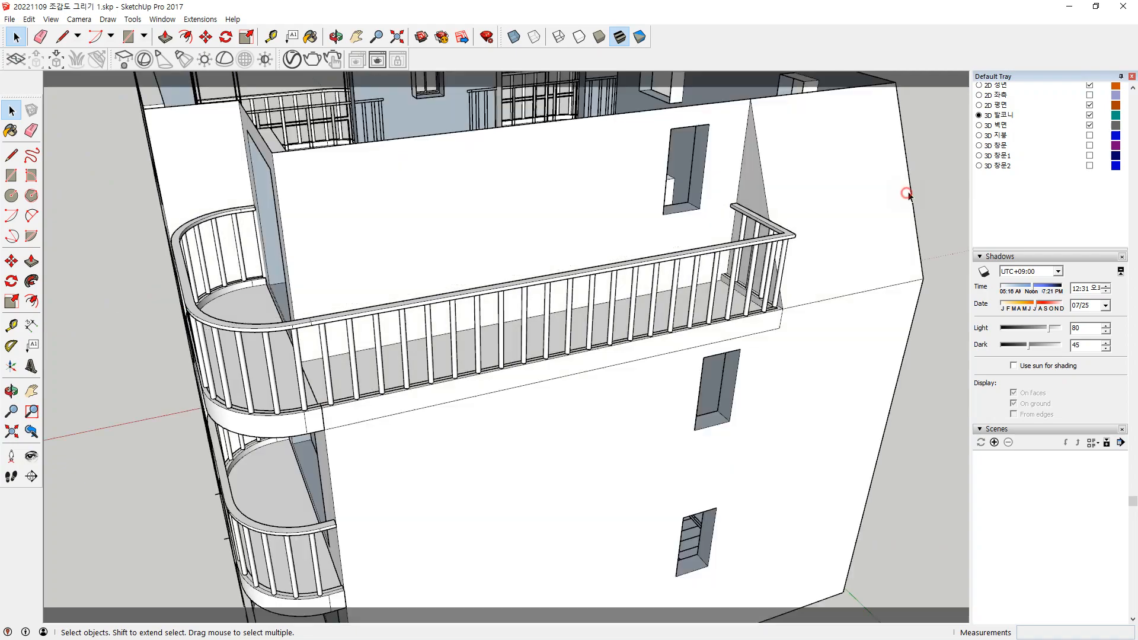
Examine the top balcony's balusters where the curved parapet meets the side terrace parapet
middle_drag(322, 317, 389, 386)
scroll(400, 363, up, 6)
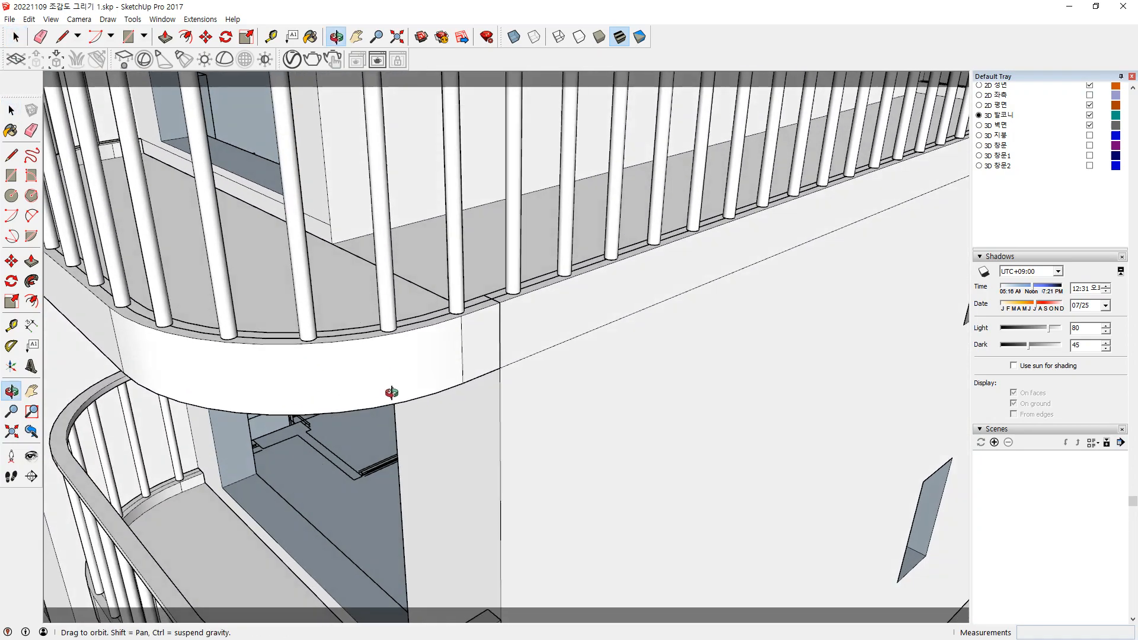
scroll(426, 370, up, 3)
scroll(419, 322, down, 8)
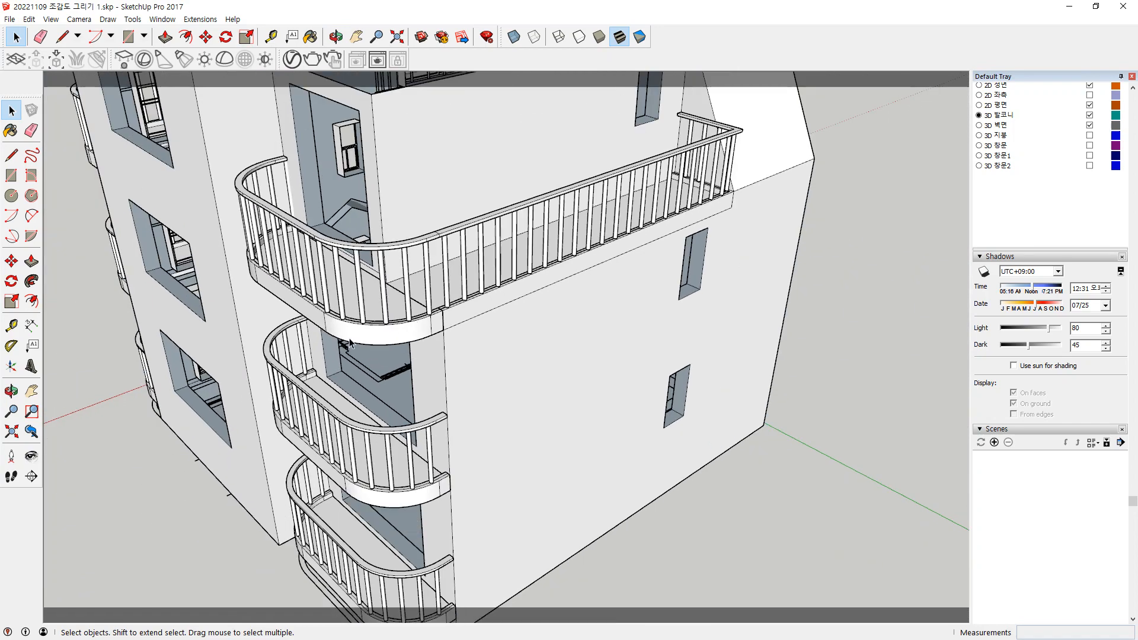
scroll(437, 305, up, 5)
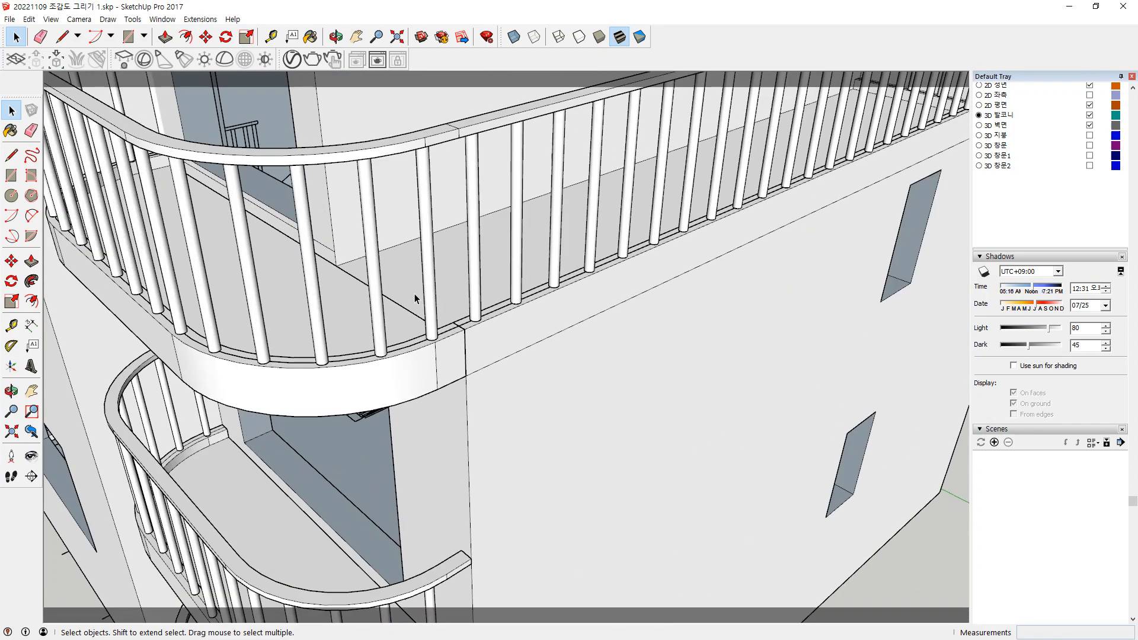
middle_drag(415, 294, 419, 400)
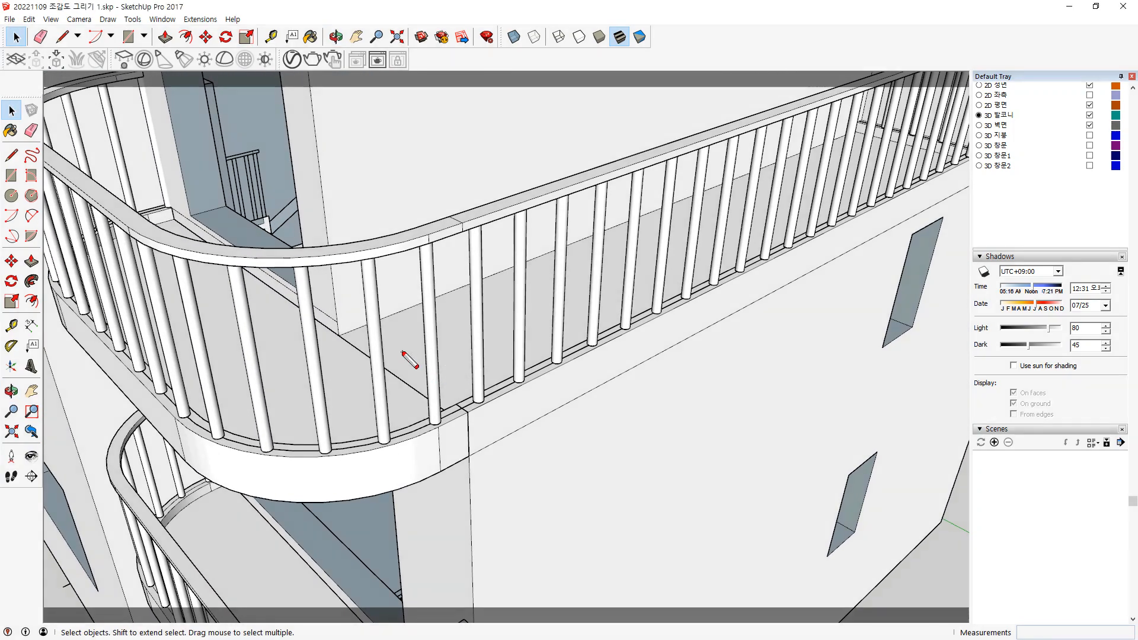
mouse_move(409, 354)
mouse_down()
mouse_move(389, 383)
mouse_move(423, 367)
mouse_move(405, 377)
mouse_up()
Select the top balcony group together with the building's wall group
click(367, 482)
ctrl+click(578, 428)
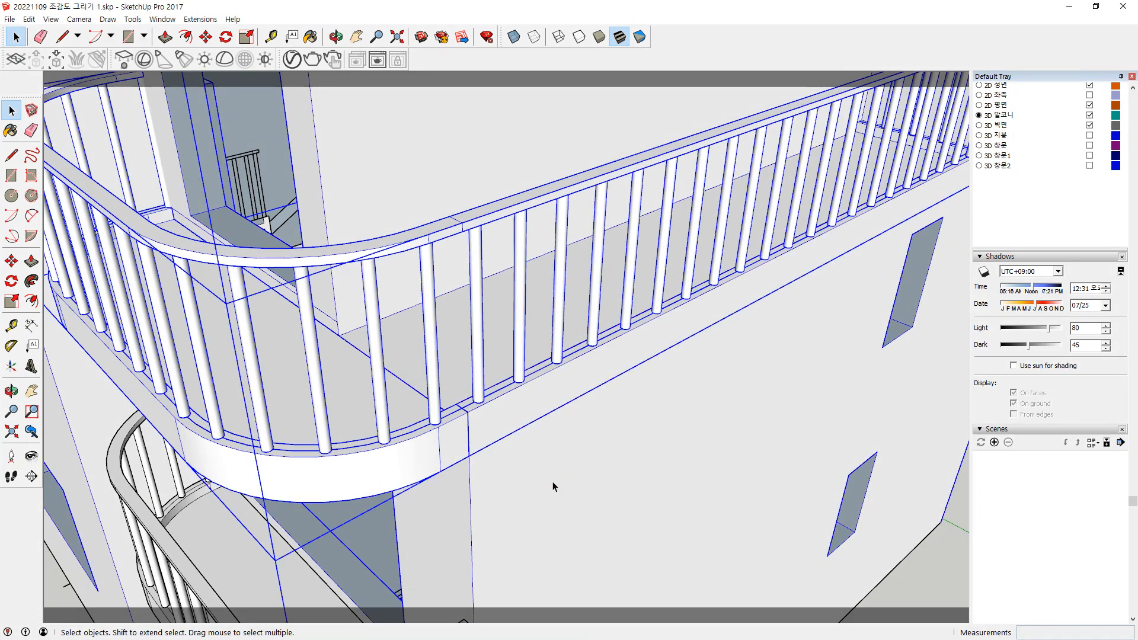
scroll(553, 481, down, 3)
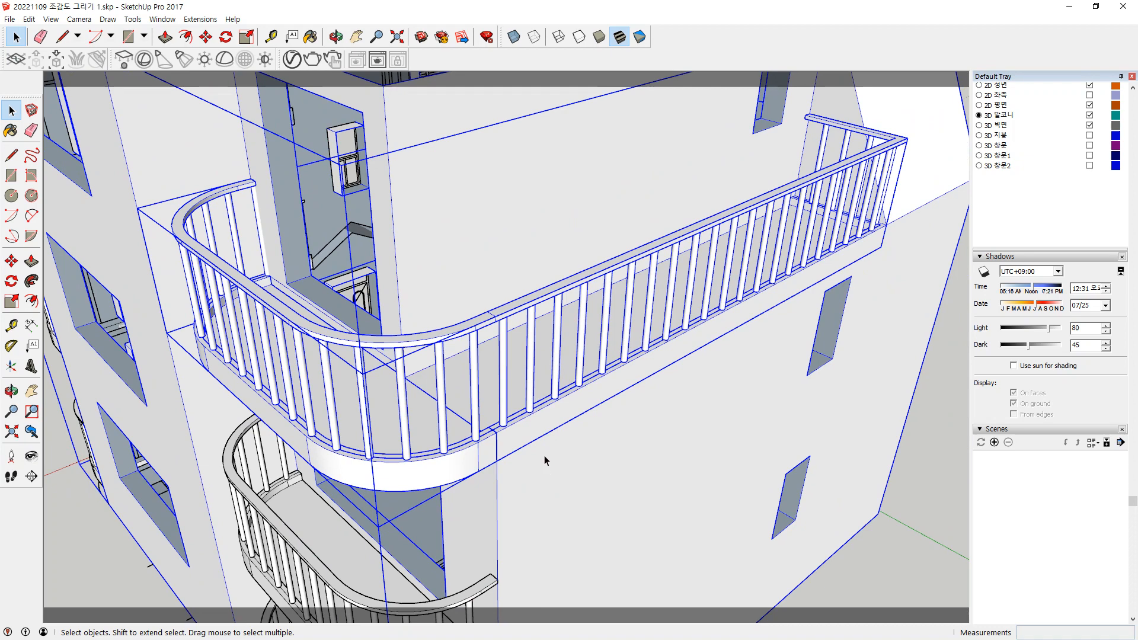
Clear the selection, show the 3D 창문2, 3D 창문1, 3D 창문 and 3D 지붕 layers, and hide the 2D 정면 layer
scroll(544, 455, down, 5)
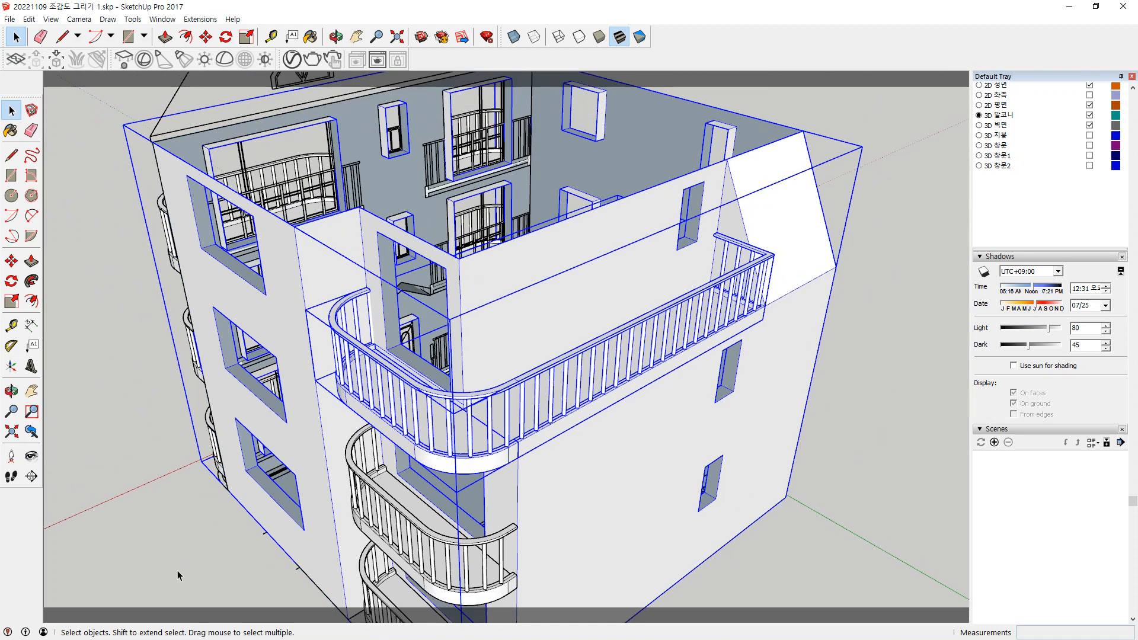
click(191, 529)
middle_drag(105, 543, 728, 457)
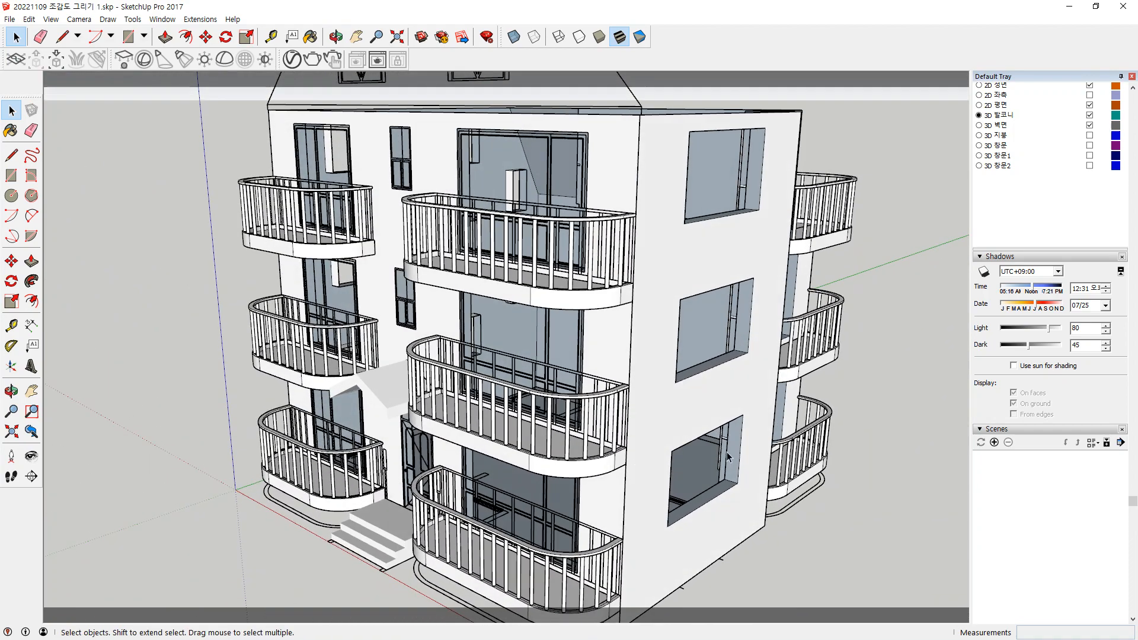
scroll(1104, 433, up, 5)
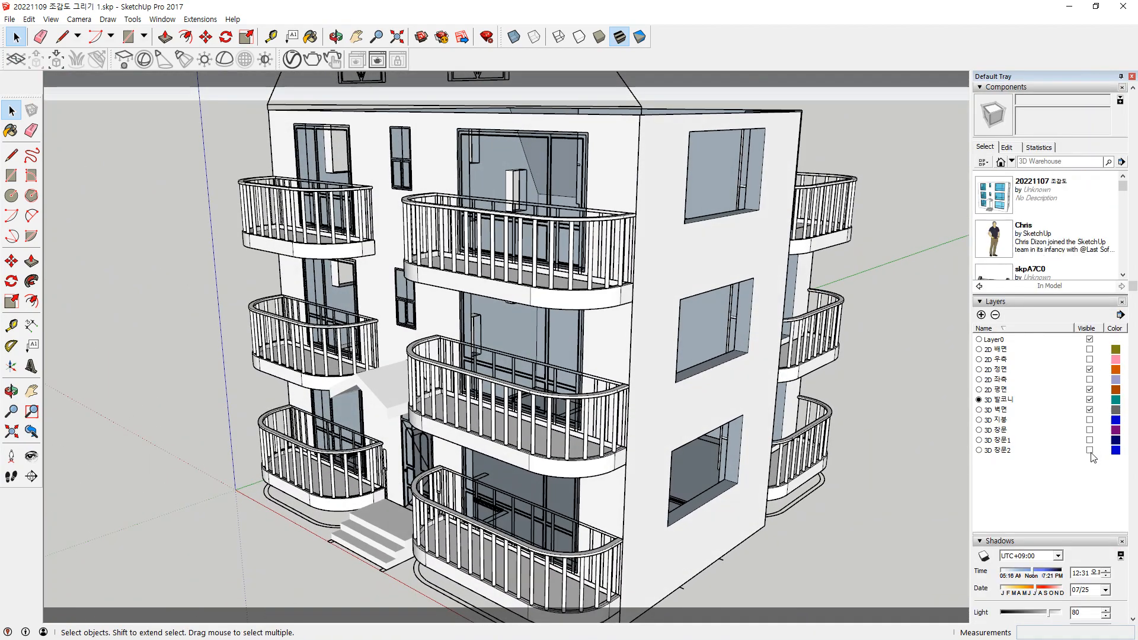
click(1090, 450)
click(1090, 440)
click(1090, 430)
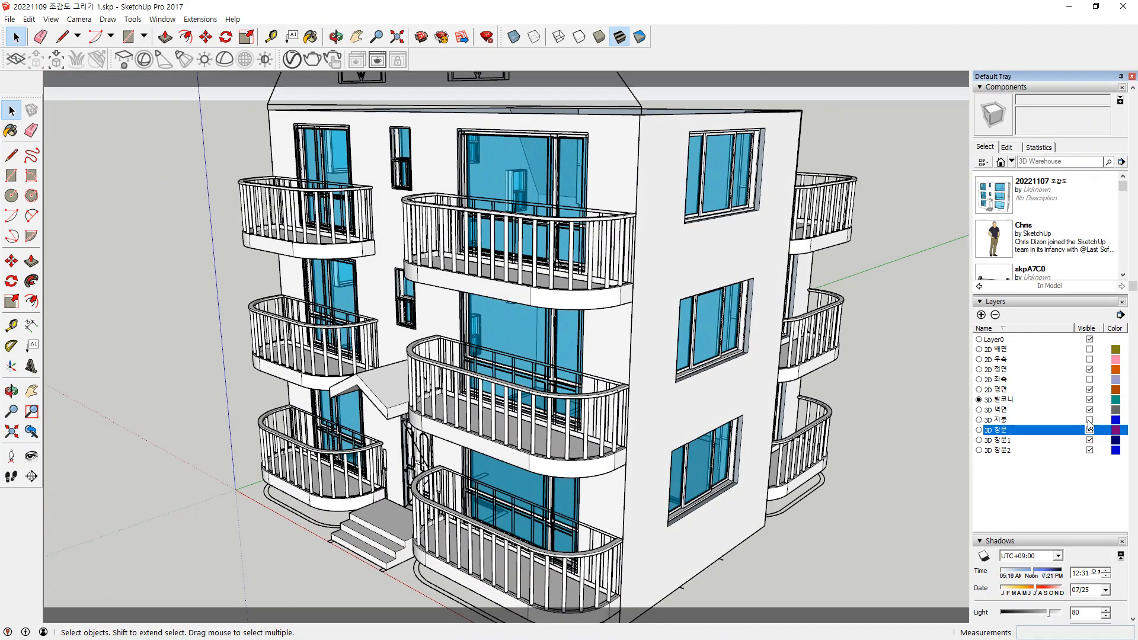
click(1090, 420)
scroll(791, 542, down, 2)
middle_drag(563, 529, 886, 508)
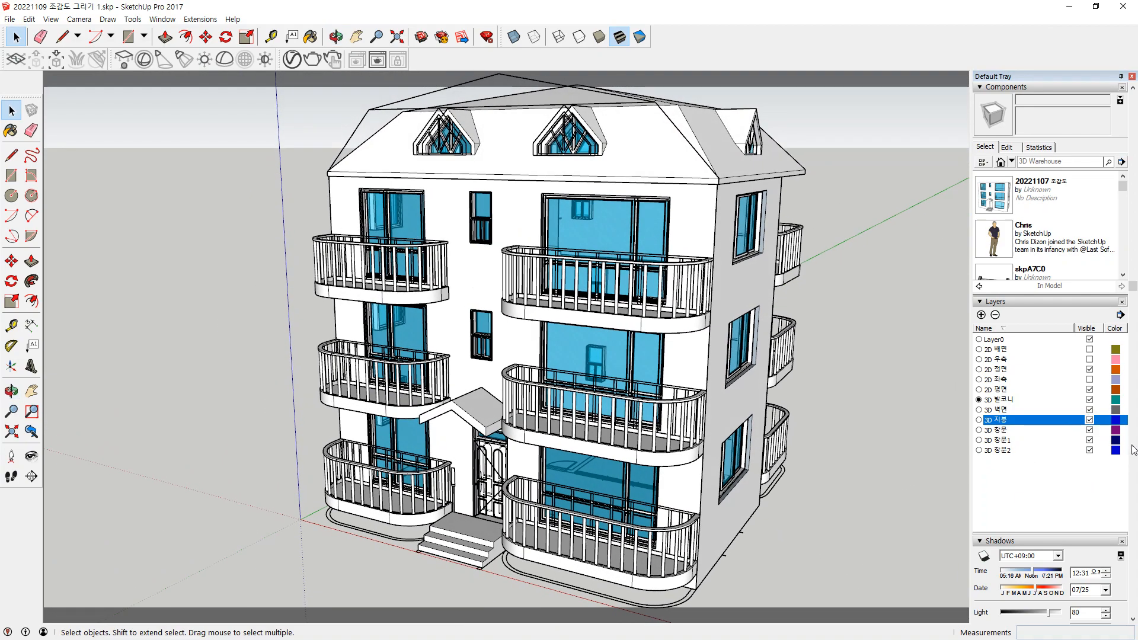
click(1090, 370)
Examine both sides of the front entrance steps where the handrails belong
middle_drag(669, 474, 596, 423)
scroll(646, 463, up, 2)
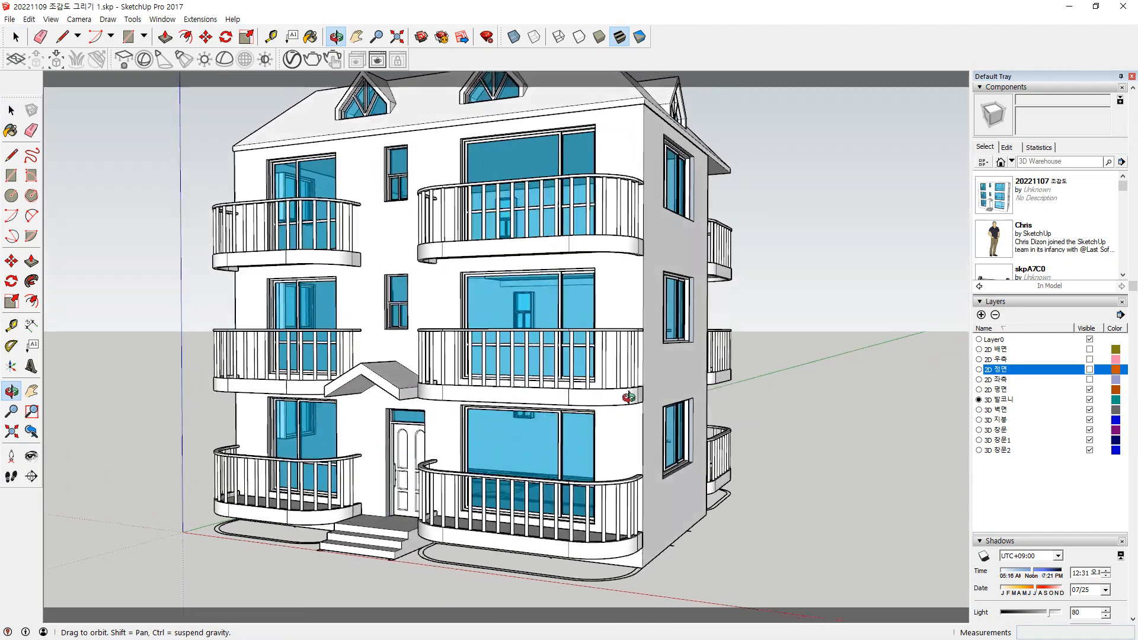
scroll(623, 398, up, 2)
scroll(590, 419, up, 2)
key(space)
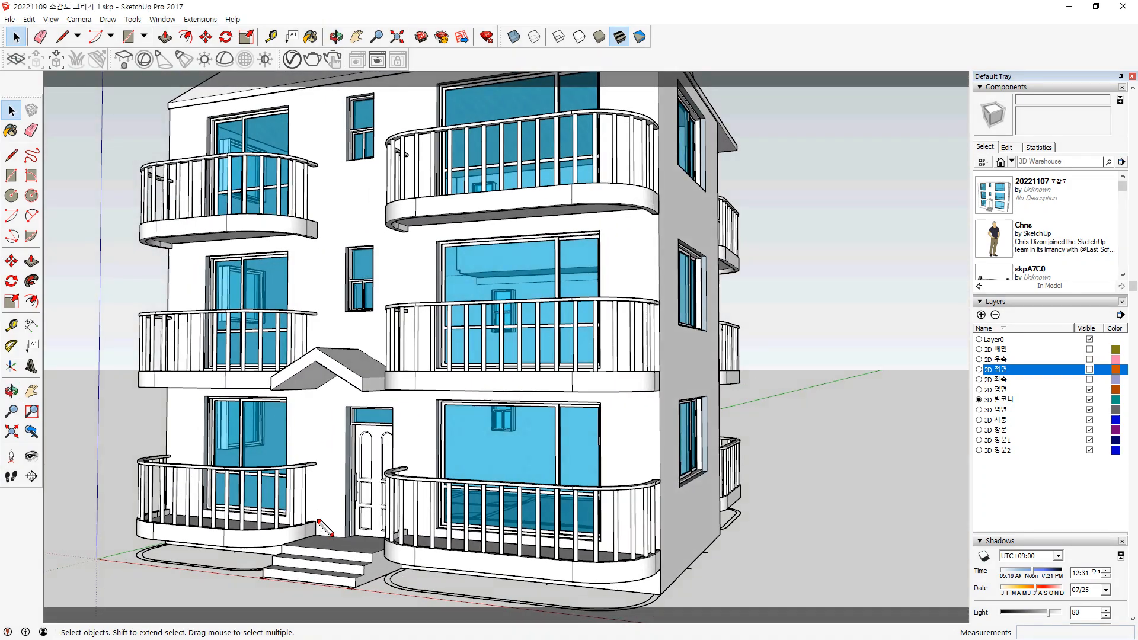
drag(319, 513, 282, 558)
drag(385, 523, 359, 560)
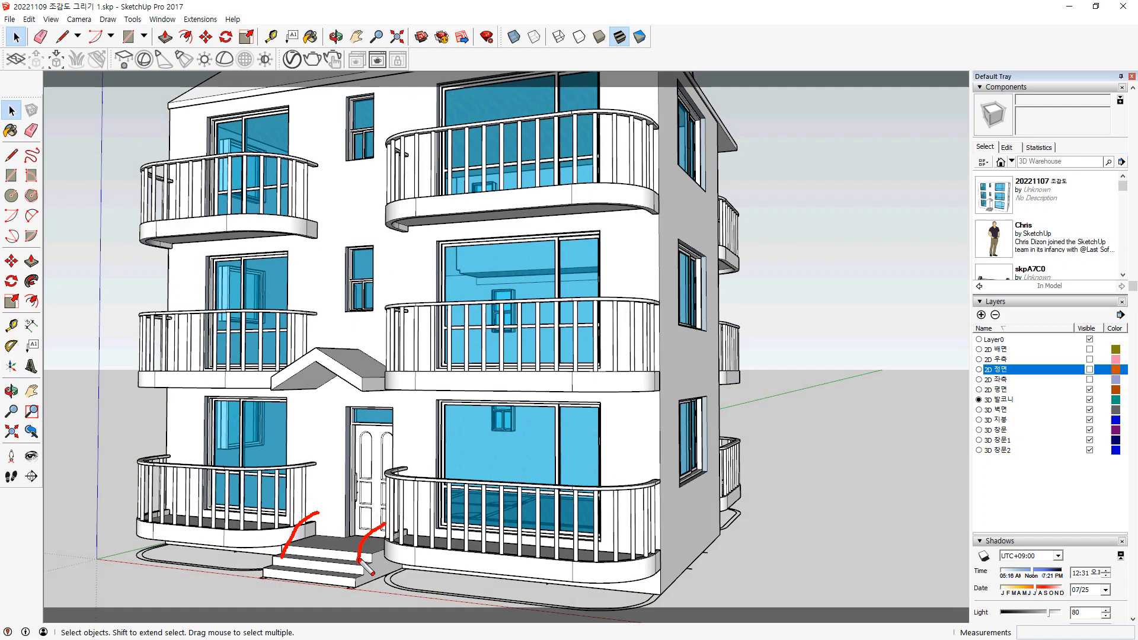
key(Escape)
mouse_move(664, 146)
middle_down()
mouse_move(753, 256)
mouse_move(662, 302)
mouse_move(471, 334)
mouse_move(718, 328)
mouse_move(729, 372)
mouse_move(641, 416)
mouse_move(661, 408)
middle_up()
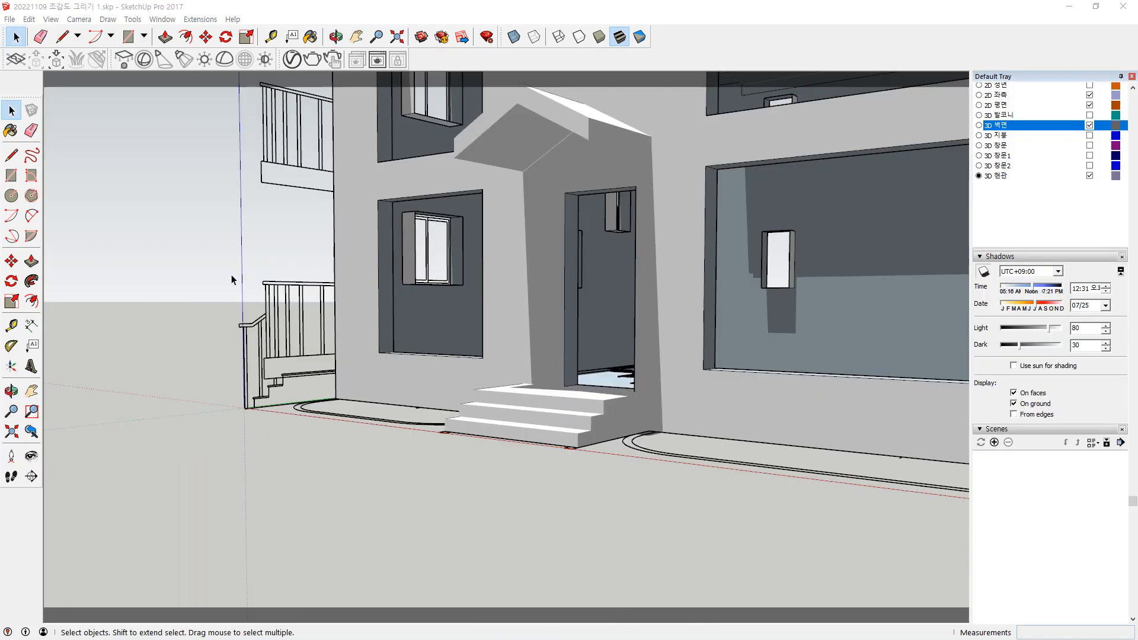
Show the 2D 정면 layer and compare the entrance handrail in the front and side elevations
middle_drag(233, 278, 261, 422)
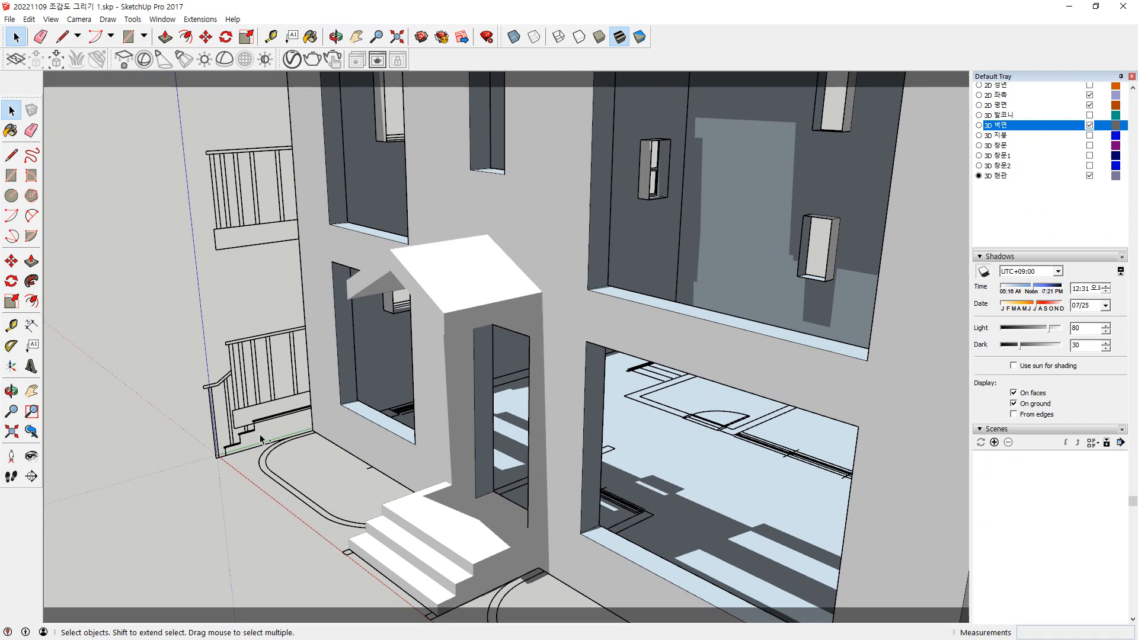
mouse_move(270, 479)
mouse_down()
mouse_move(158, 356)
mouse_move(304, 452)
mouse_move(245, 458)
mouse_up()
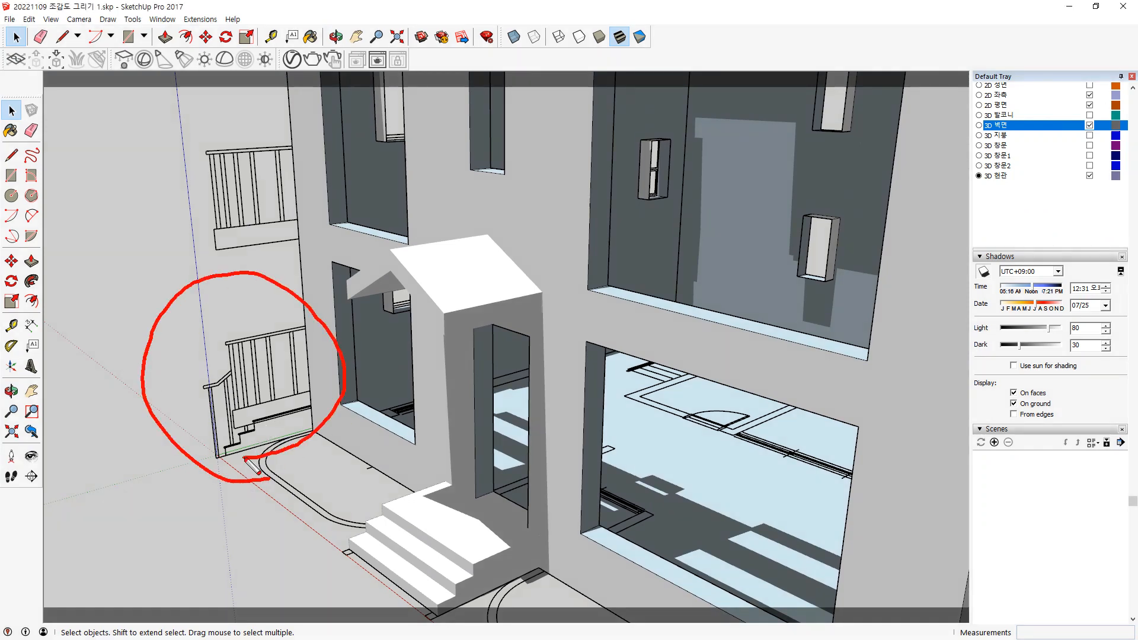
key(Escape)
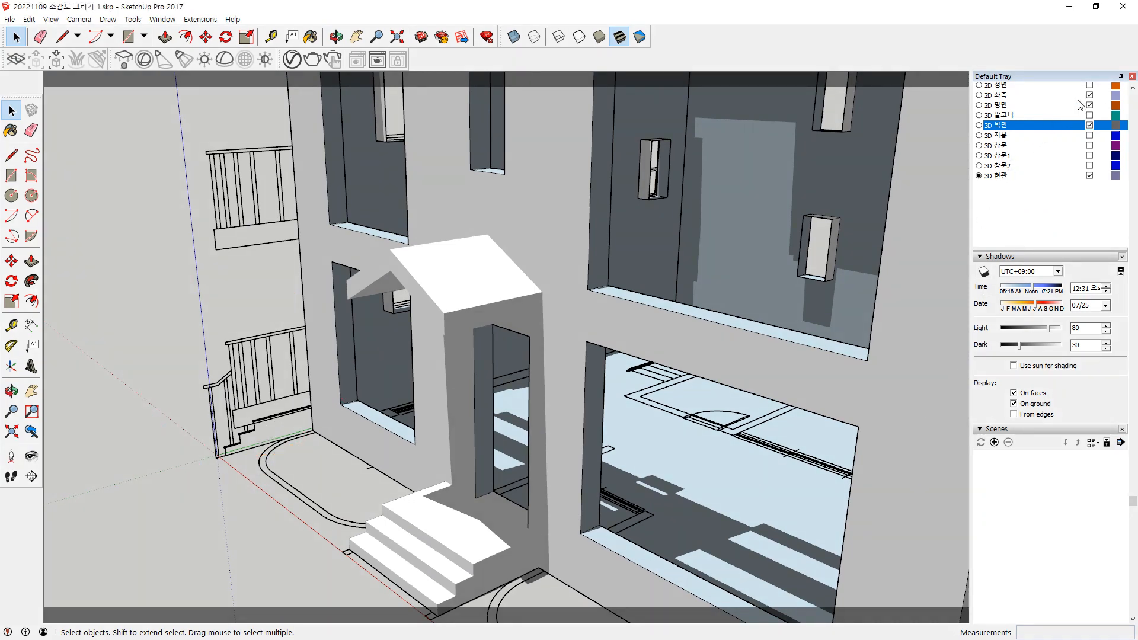
scroll(1081, 105, up, 2)
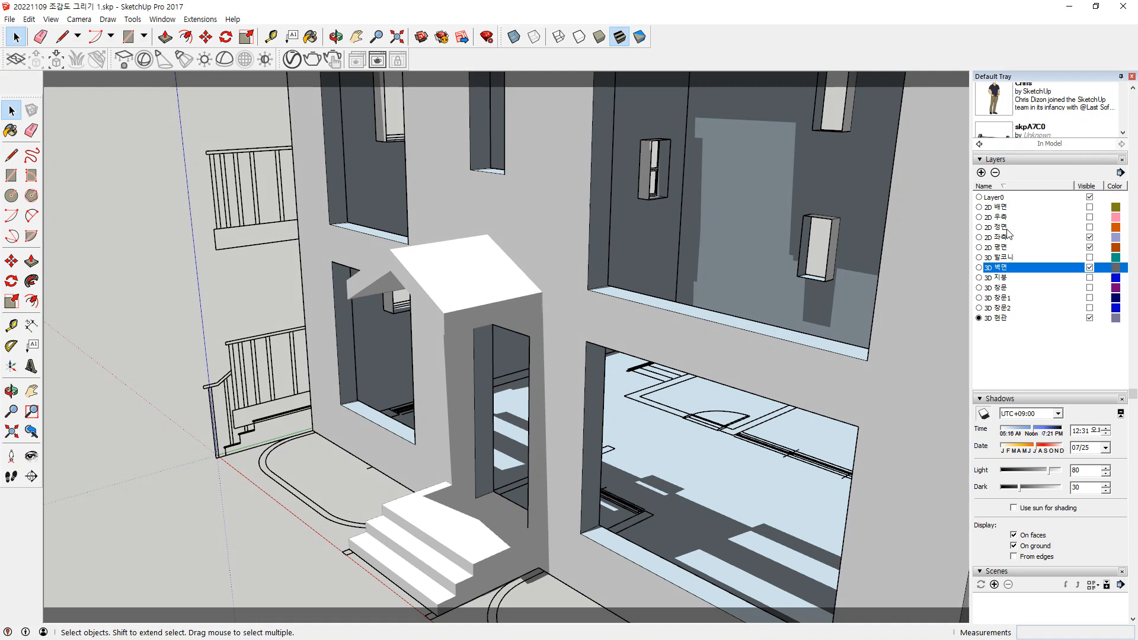
click(1089, 227)
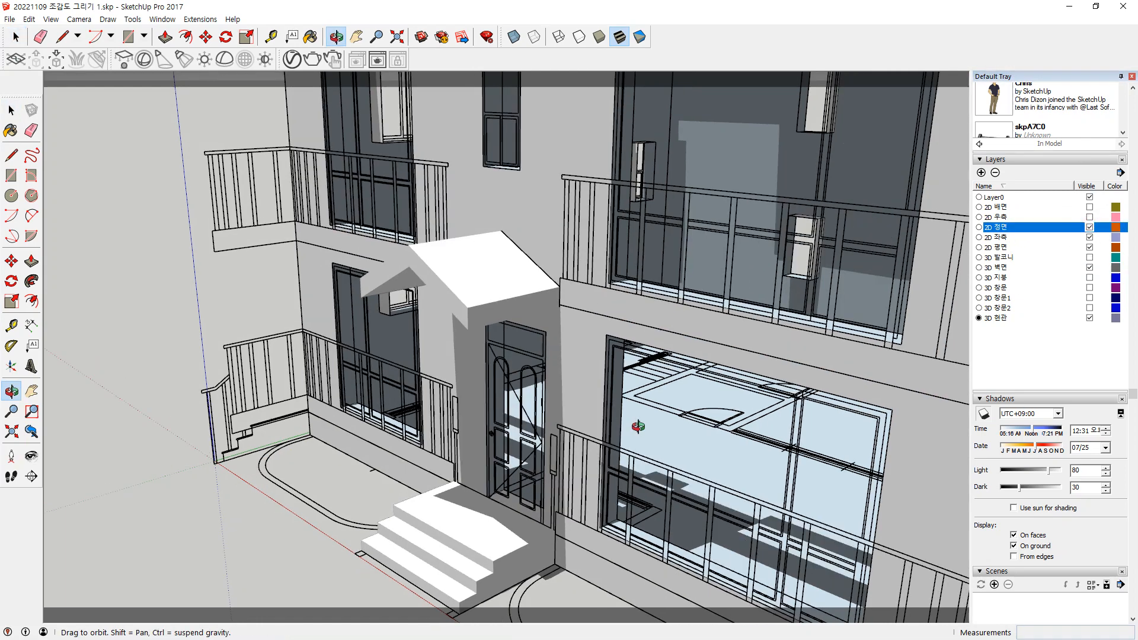
scroll(508, 402, up, 6)
scroll(507, 401, up, 1)
mouse_move(466, 374)
mouse_down()
mouse_move(513, 374)
mouse_move(487, 373)
mouse_up()
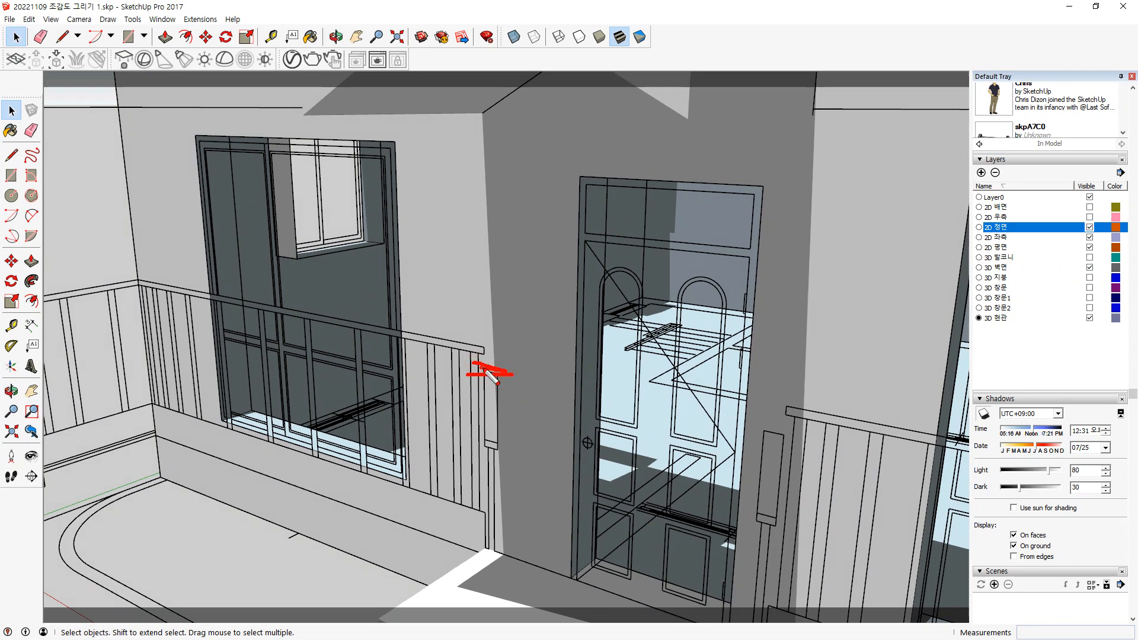
mouse_move(315, 394)
middle_down()
mouse_move(251, 393)
mouse_move(244, 357)
middle_up()
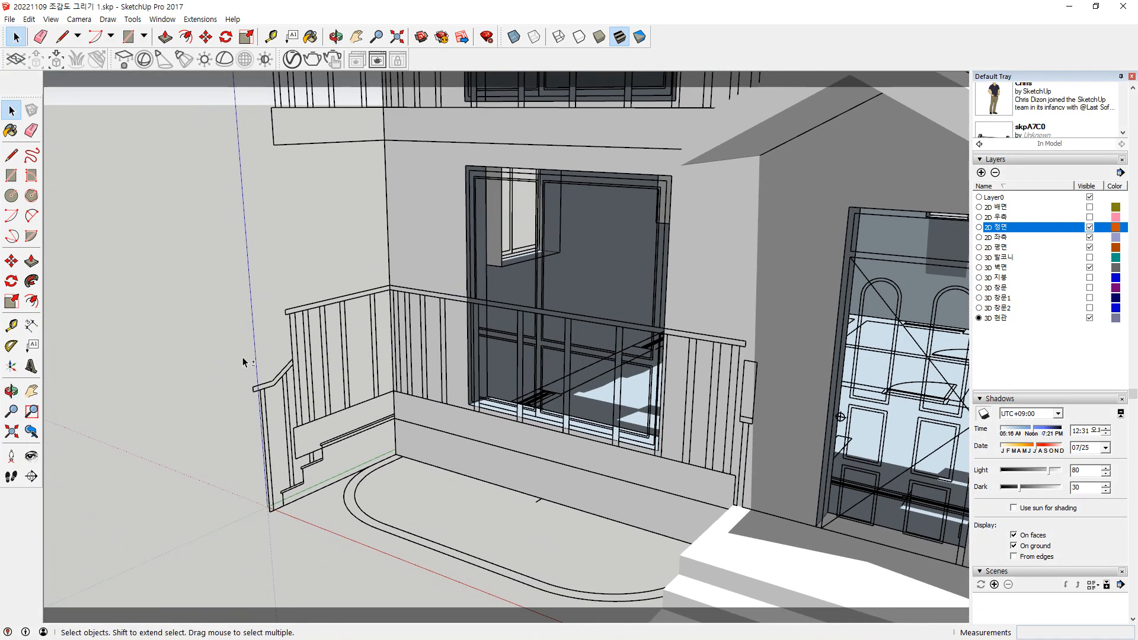
Trace the edges of the bent entrance handrail on the side elevation with the Line tool
scroll(265, 381, up, 4)
key(l)
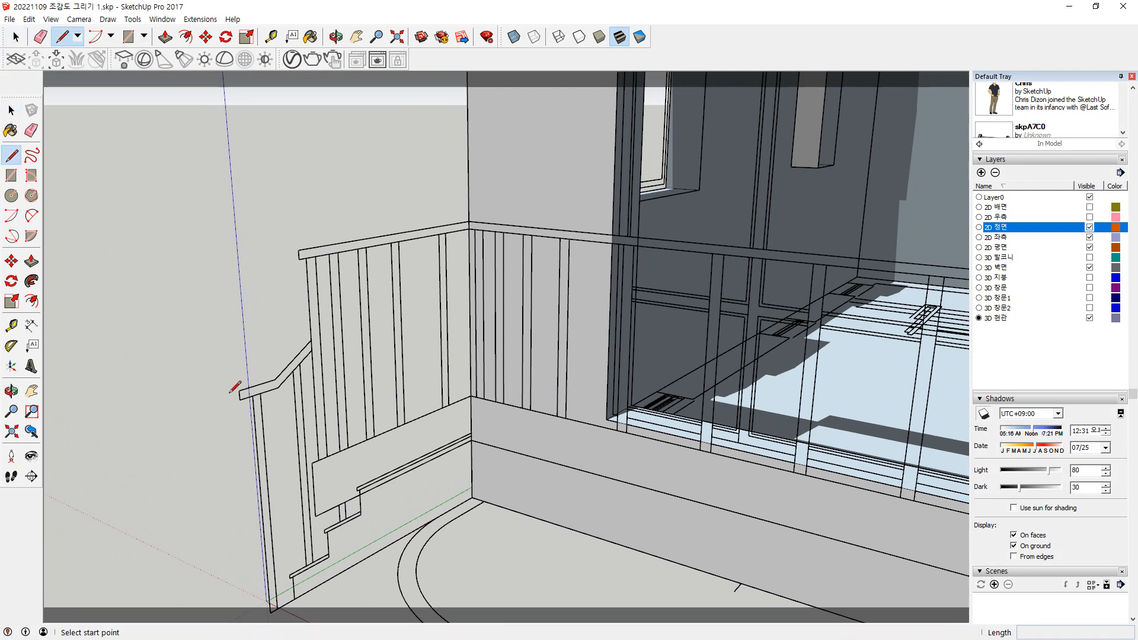
scroll(261, 393, up, 2)
click(281, 386)
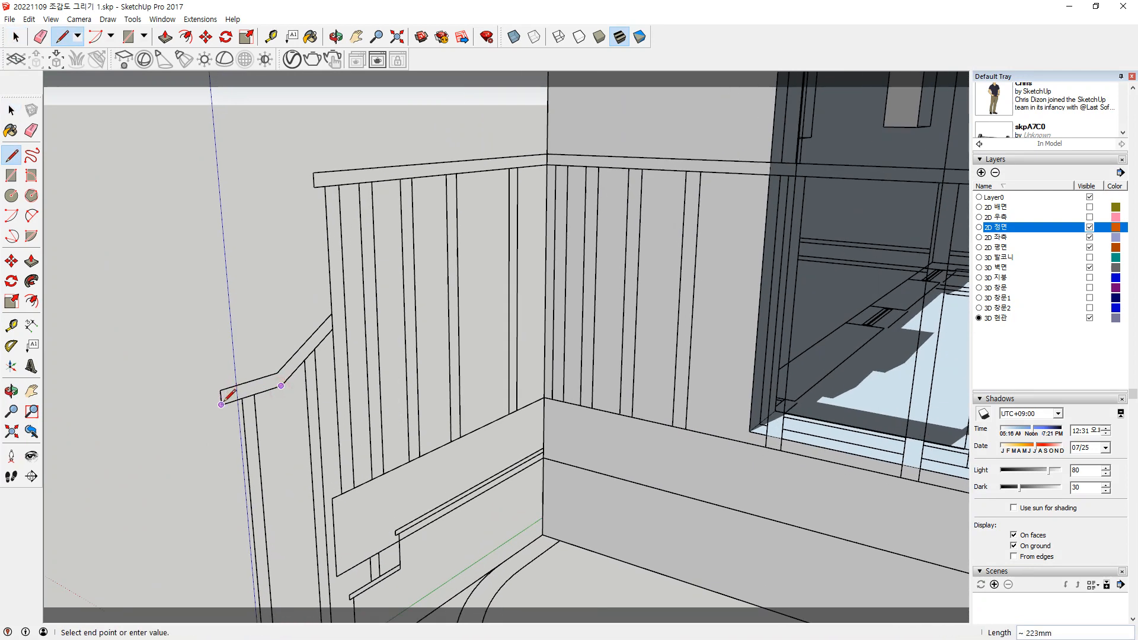
click(277, 372)
Extend the handrail's two parallel sloping edges past the upper balcony rail, the upper one by about 993 mm
scroll(377, 276, up, 2)
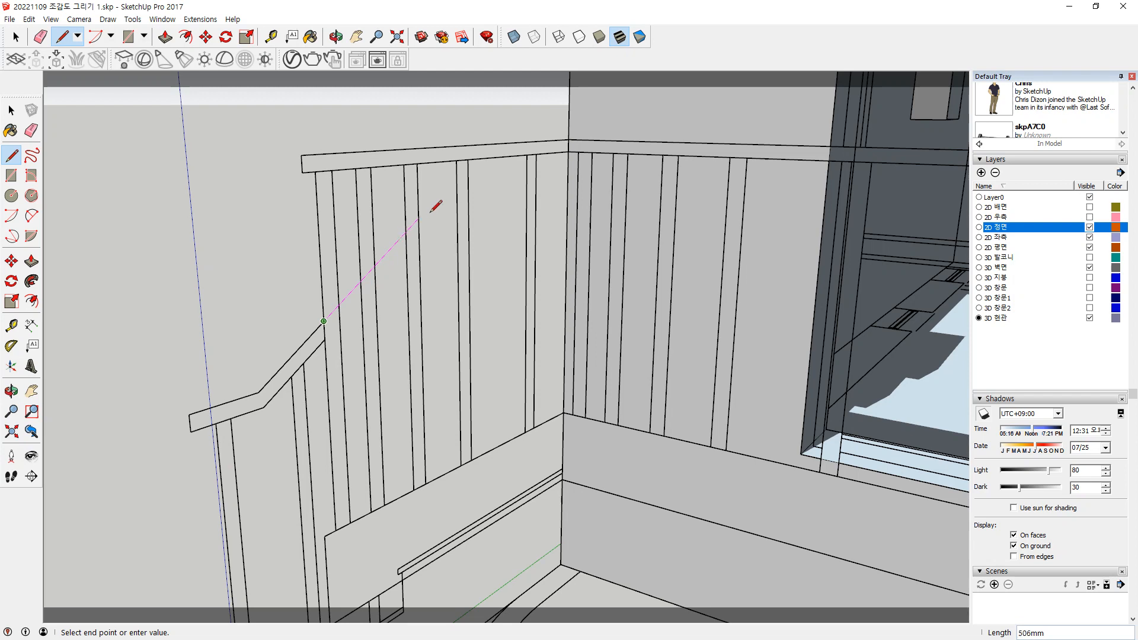
click(501, 126)
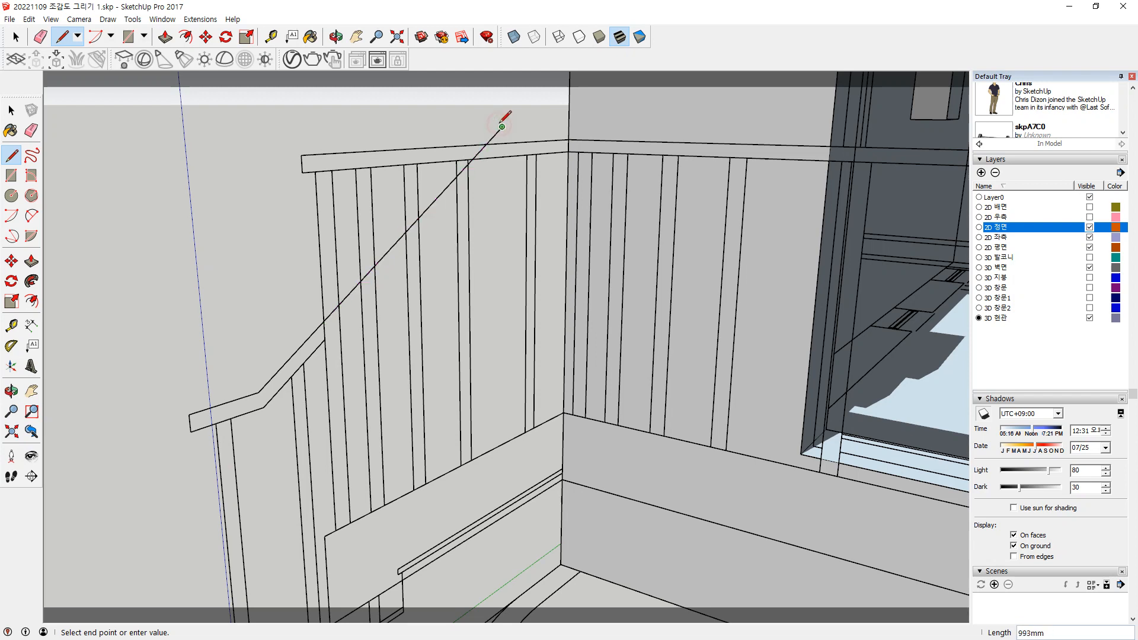
click(325, 339)
click(515, 131)
key(Escape)
Draw a level line from the front-elevation handrail's top corner to the wall corner, continuing it across the sloping edges on the side elevation
middle_drag(501, 255, 468, 267)
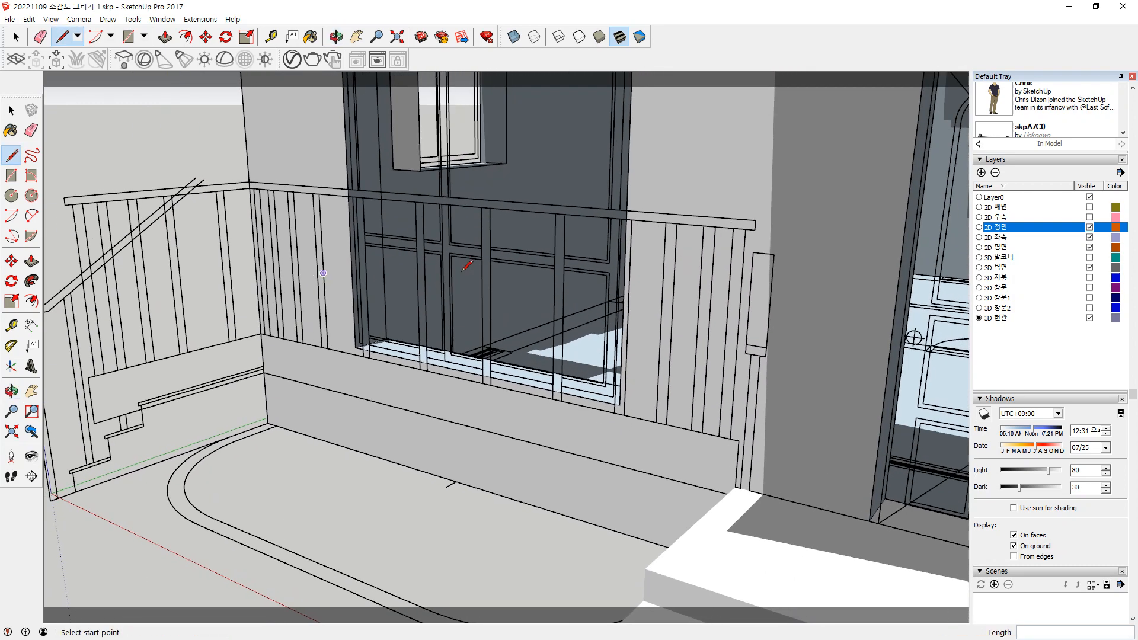
click(774, 254)
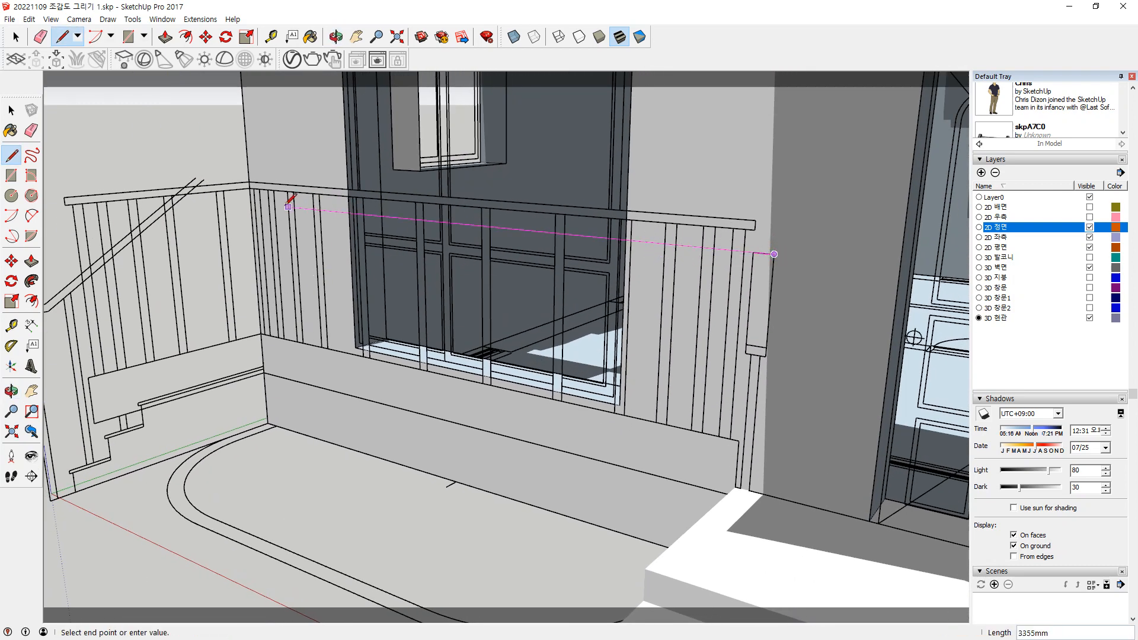
click(252, 203)
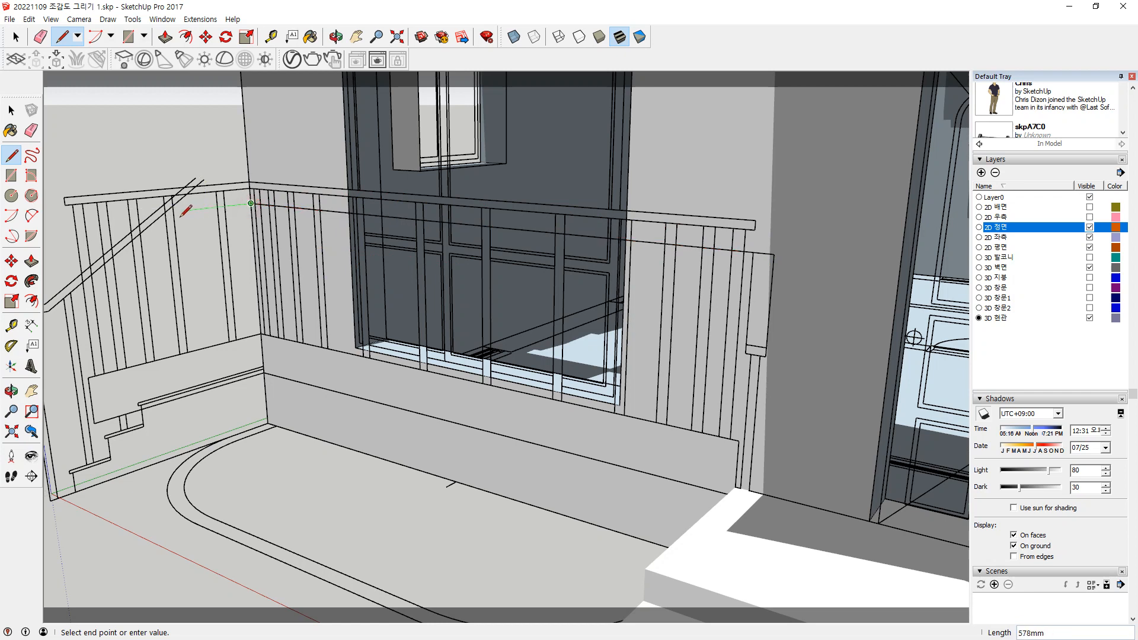
click(125, 224)
Measure the handrail's thickness at its lower free end
scroll(279, 257, up, 3)
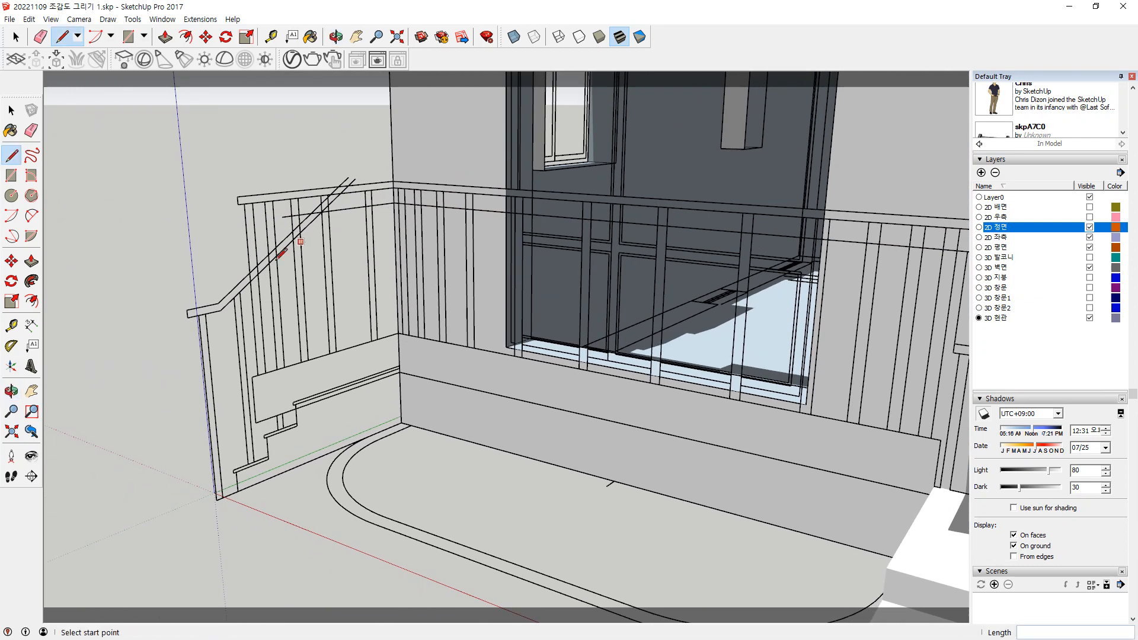
scroll(195, 299, up, 3)
key(t)
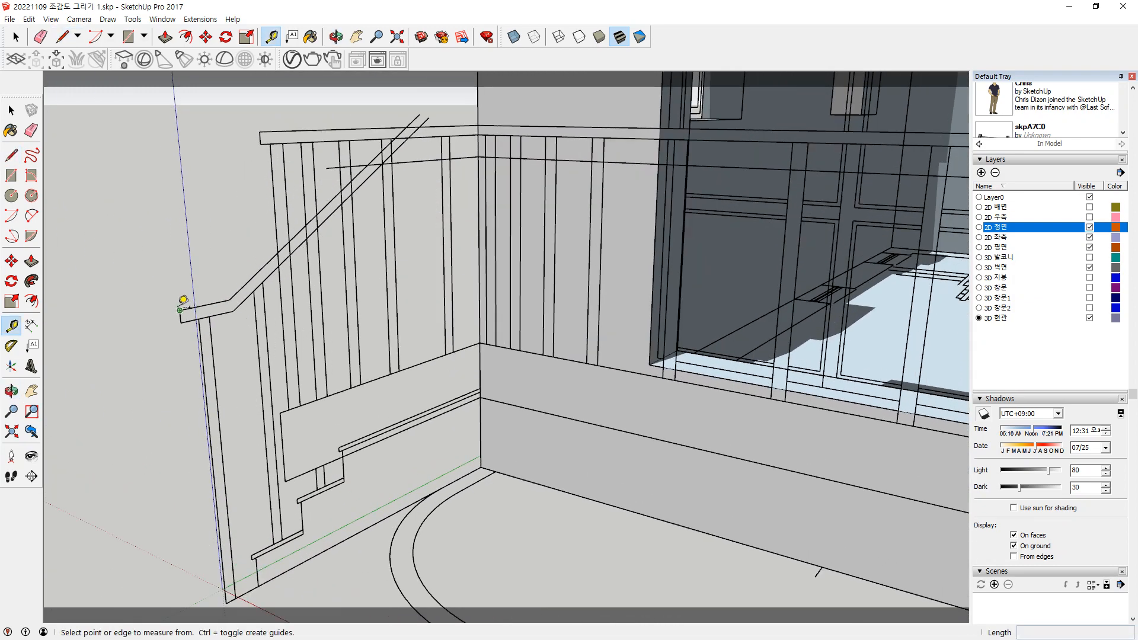
click(181, 309)
key(Escape)
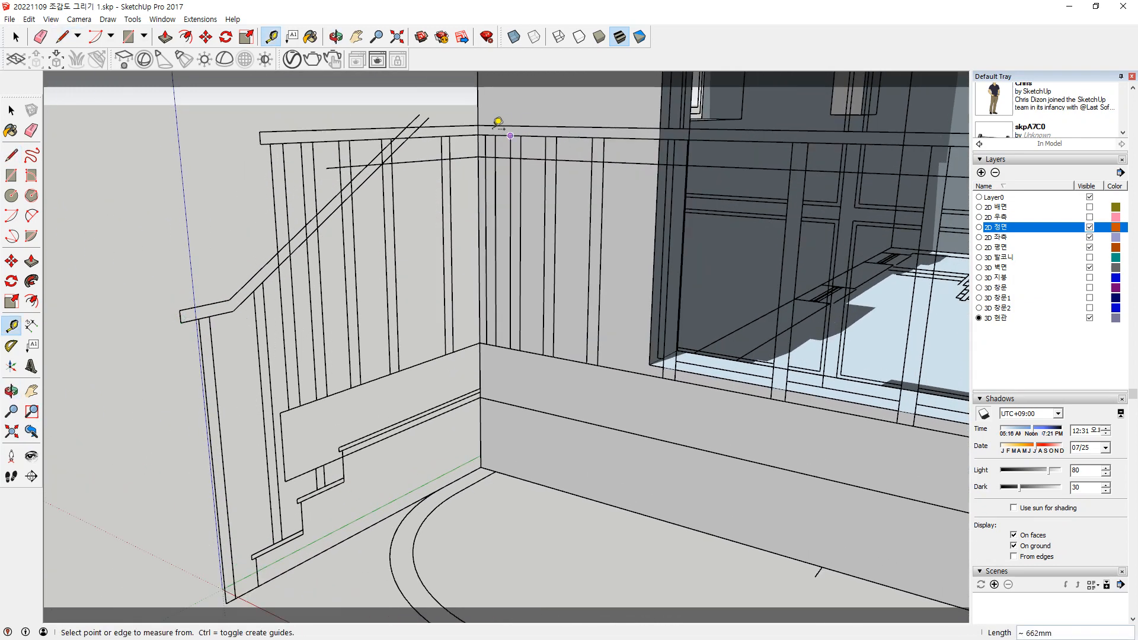
Copy the level handrail edge on the side elevation straight down to form the rail's underside
scroll(480, 155, up, 5)
key(m)
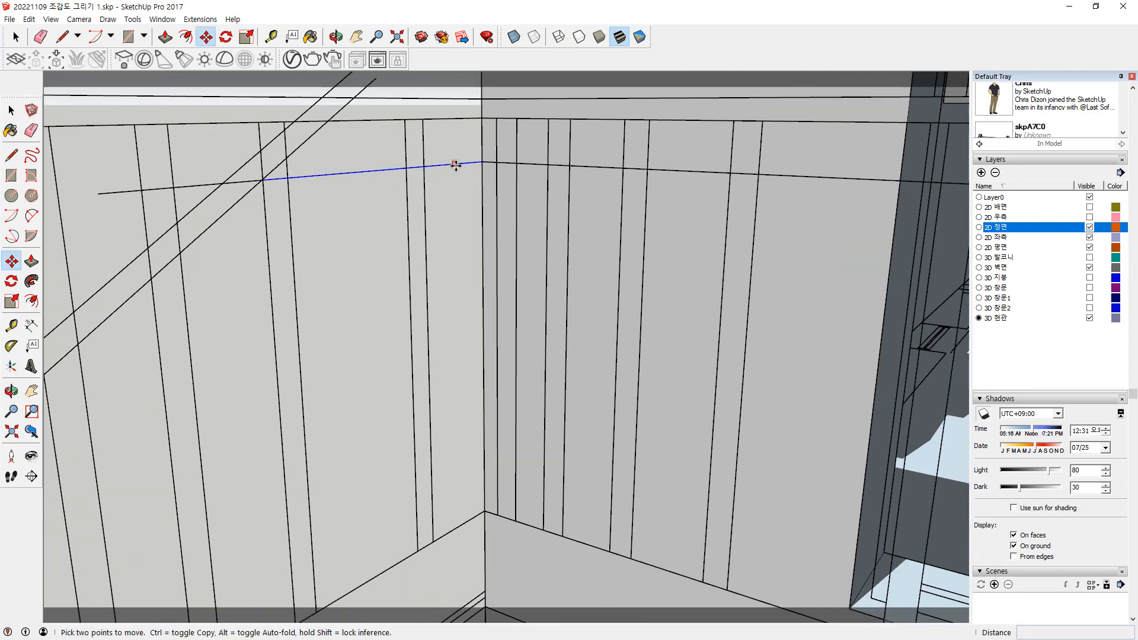
key(space)
key(m)
key(ctrl)
click(479, 162)
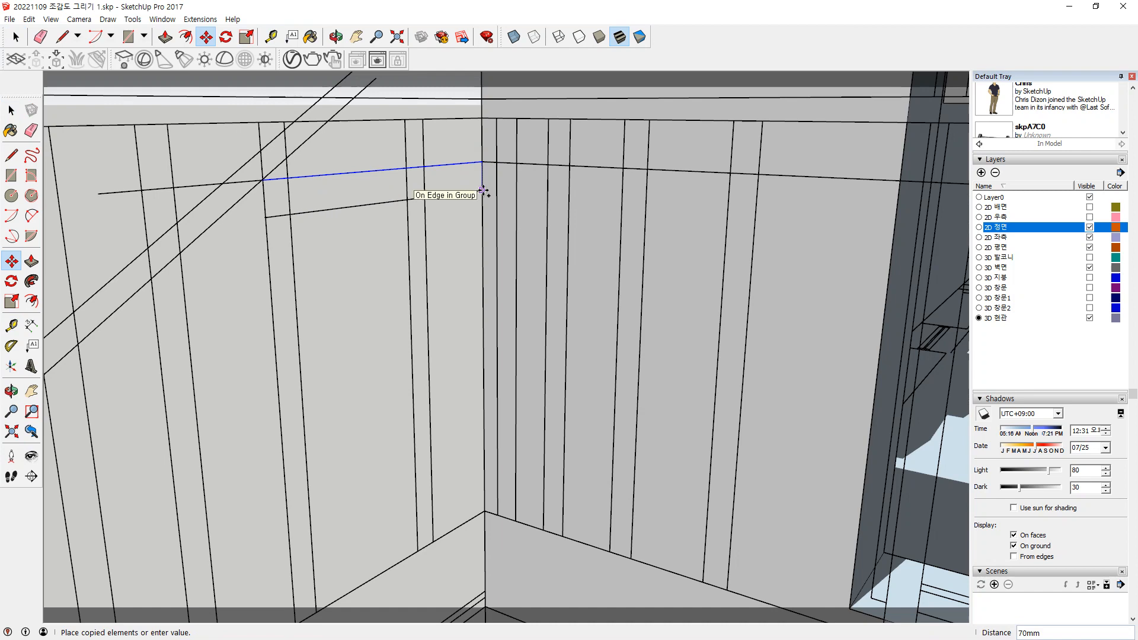
key(Return)
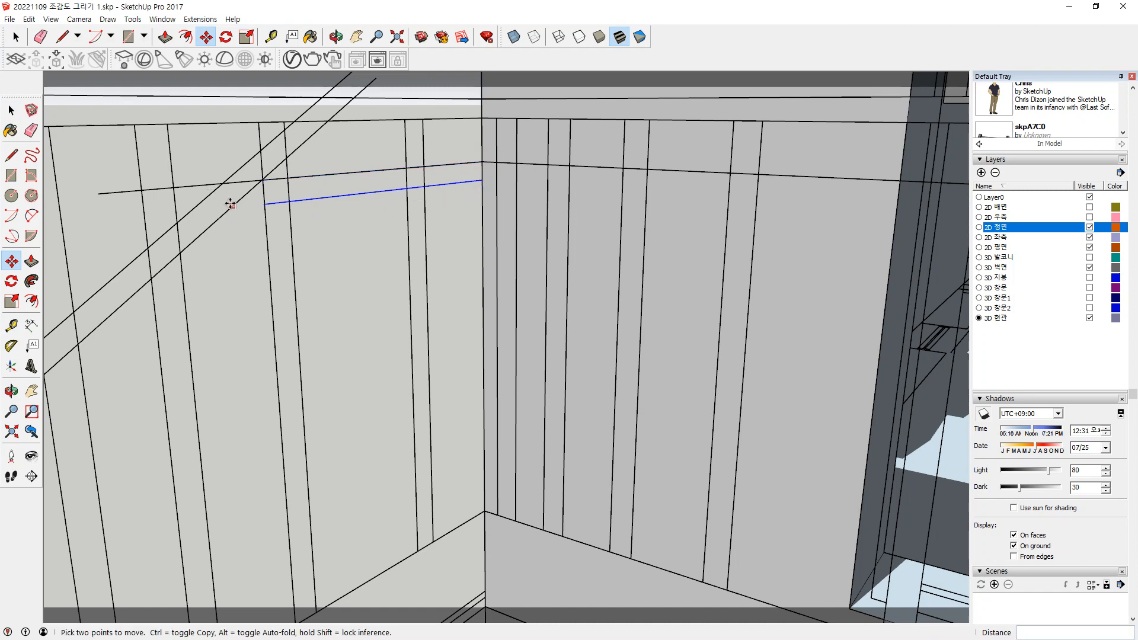
Extend the copied underside edge along the green axis past the lower sloping edge
key(l)
click(263, 204)
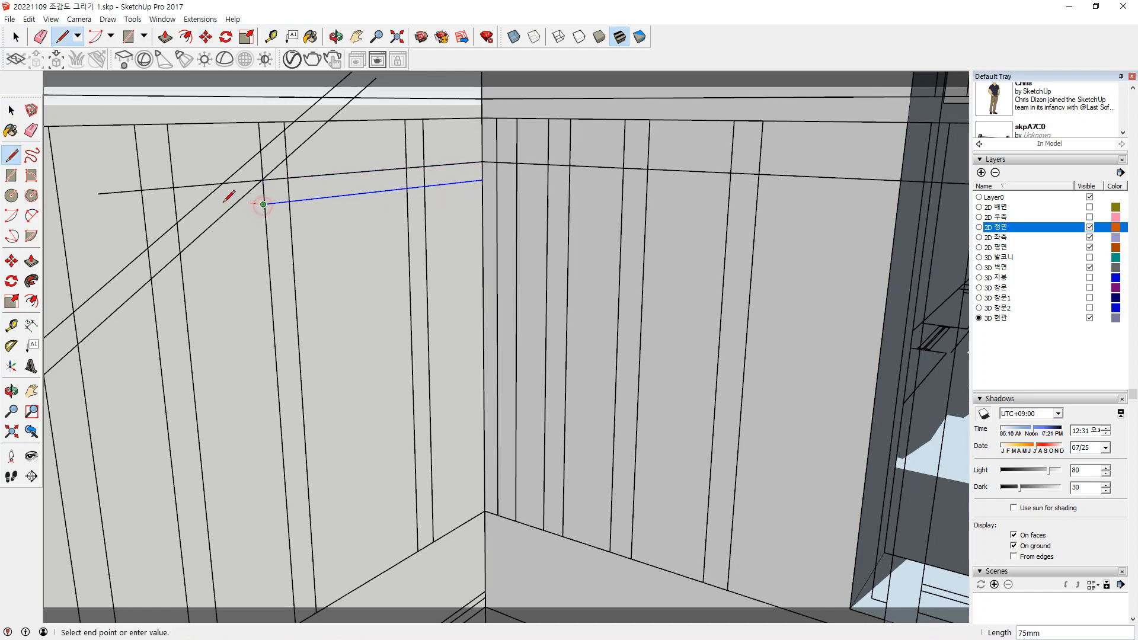
click(210, 211)
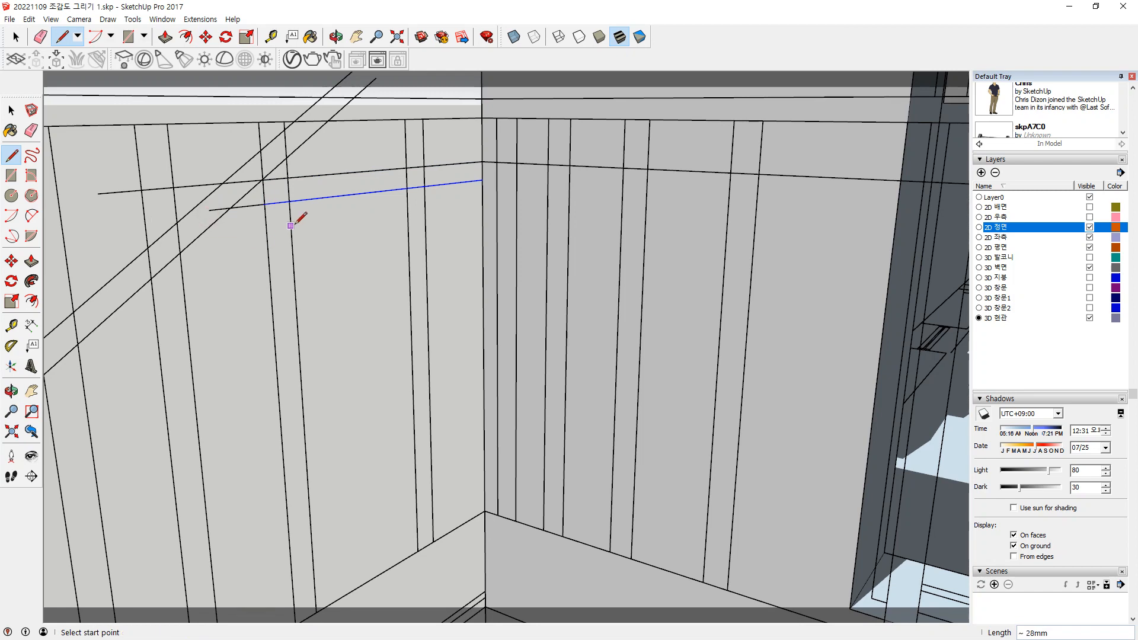
Erase the level and sloping line ends that overrun the handrail's upper bend, along with the level line on the front elevation
scroll(296, 225, down, 1)
key(e)
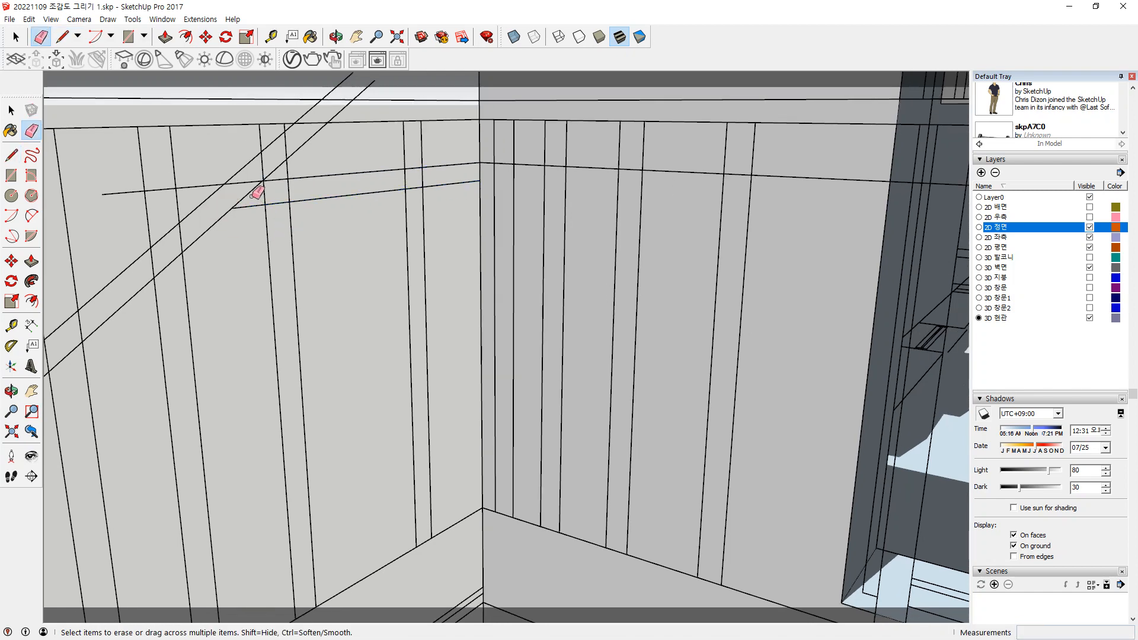
click(202, 184)
click(236, 173)
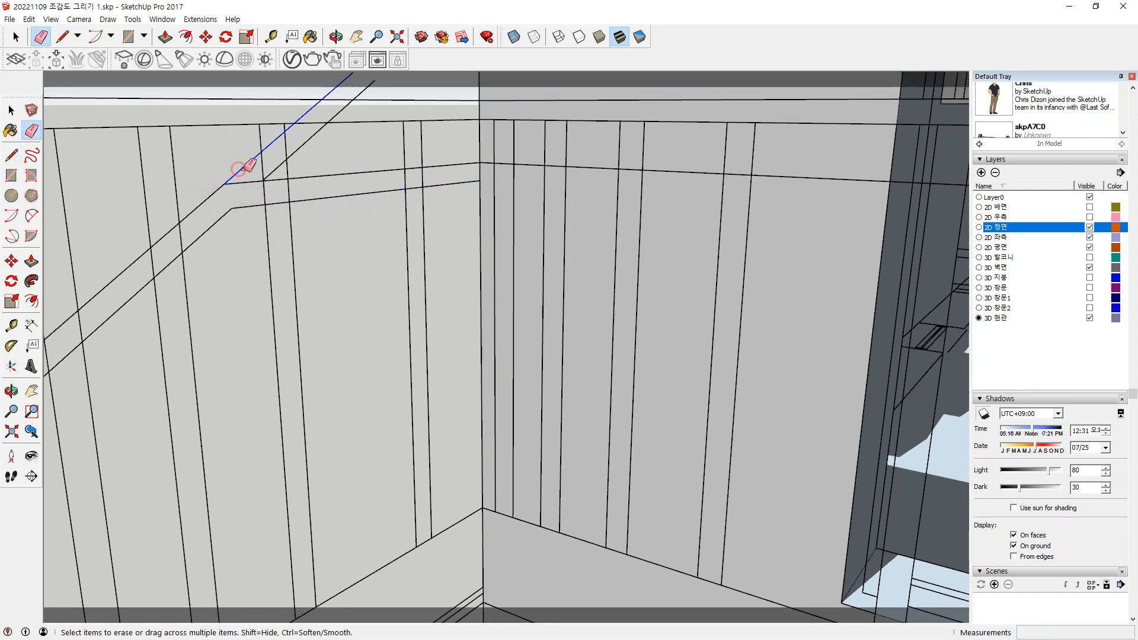
click(304, 142)
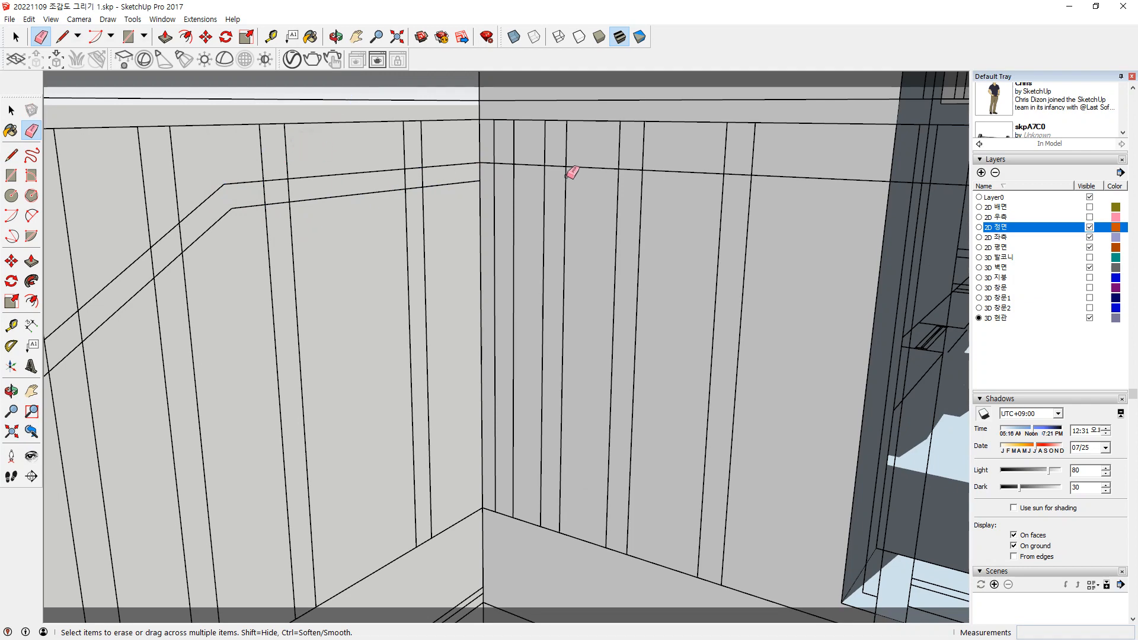
scroll(560, 210, down, 3)
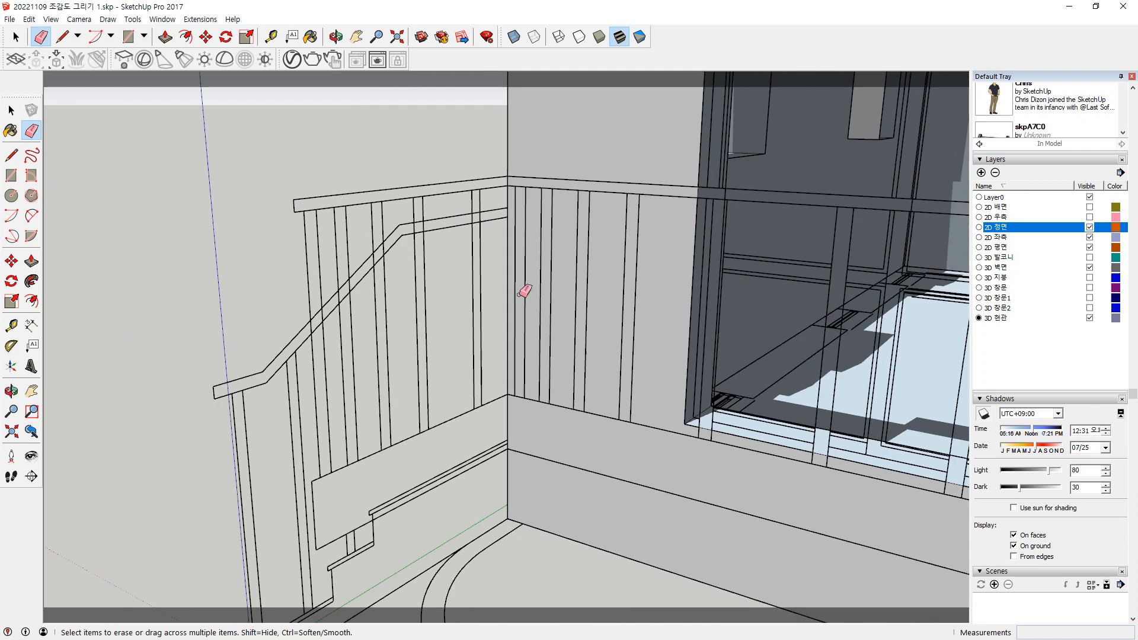
Measure the vertical distance from the underside of the handrail's upper level part down to the landing
scroll(505, 332, down, 1)
shift+middle_drag(507, 326, 417, 239)
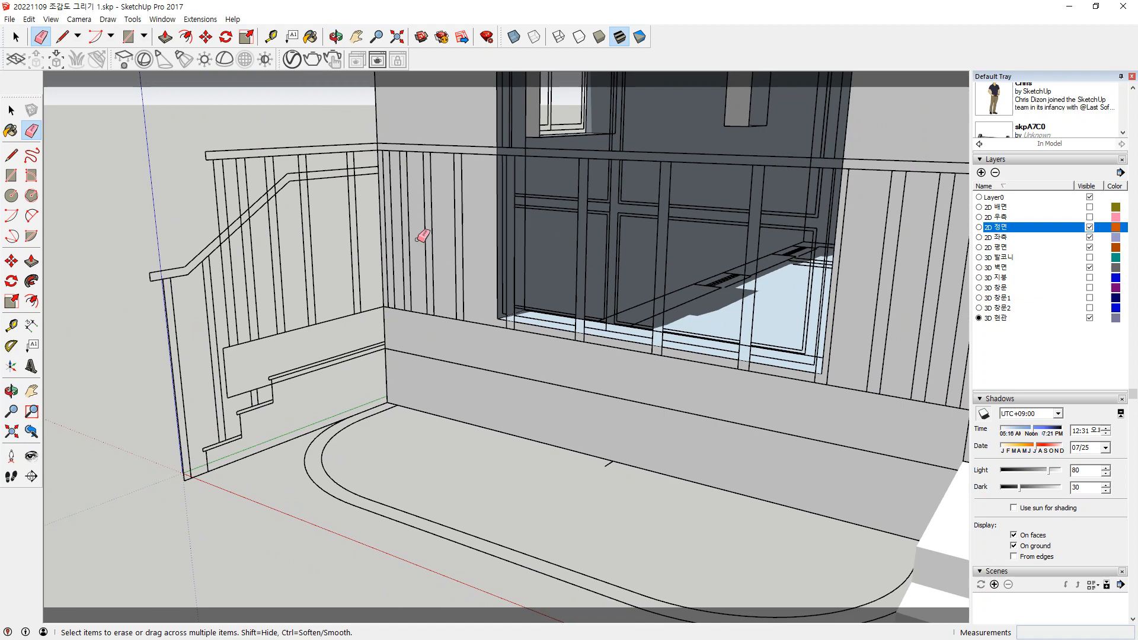
scroll(320, 338, up, 3)
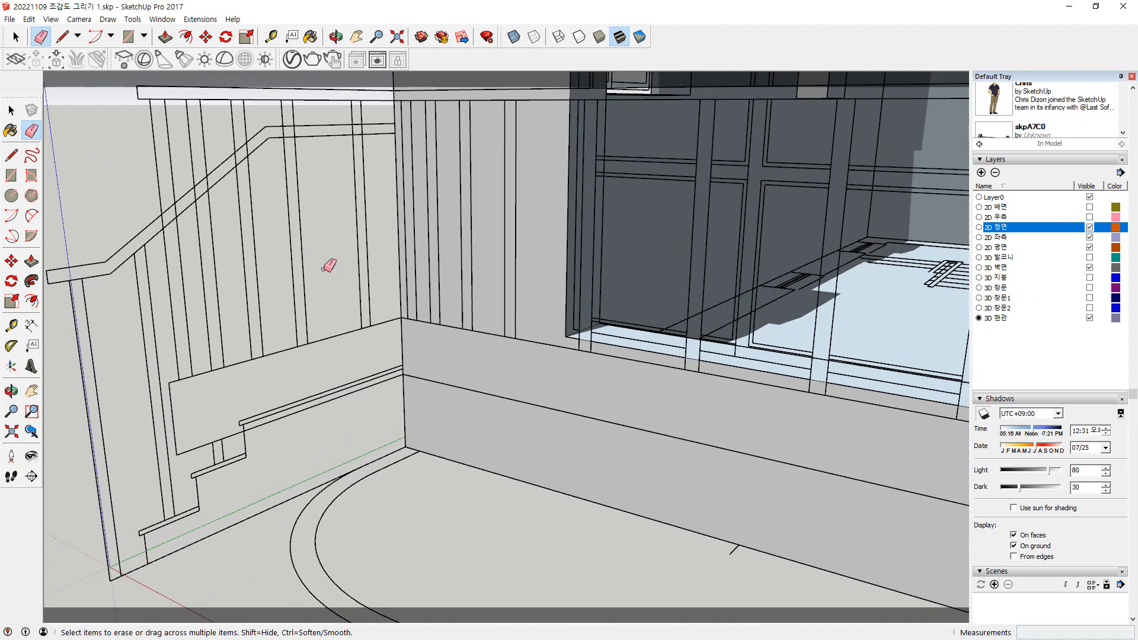
key(t)
click(362, 134)
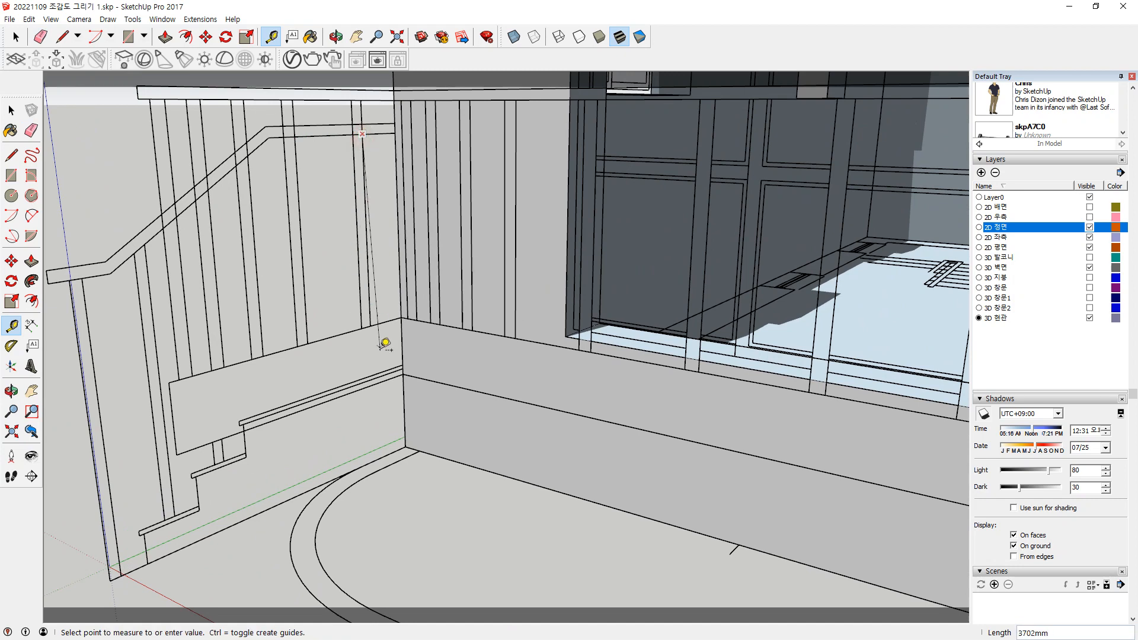
click(370, 330)
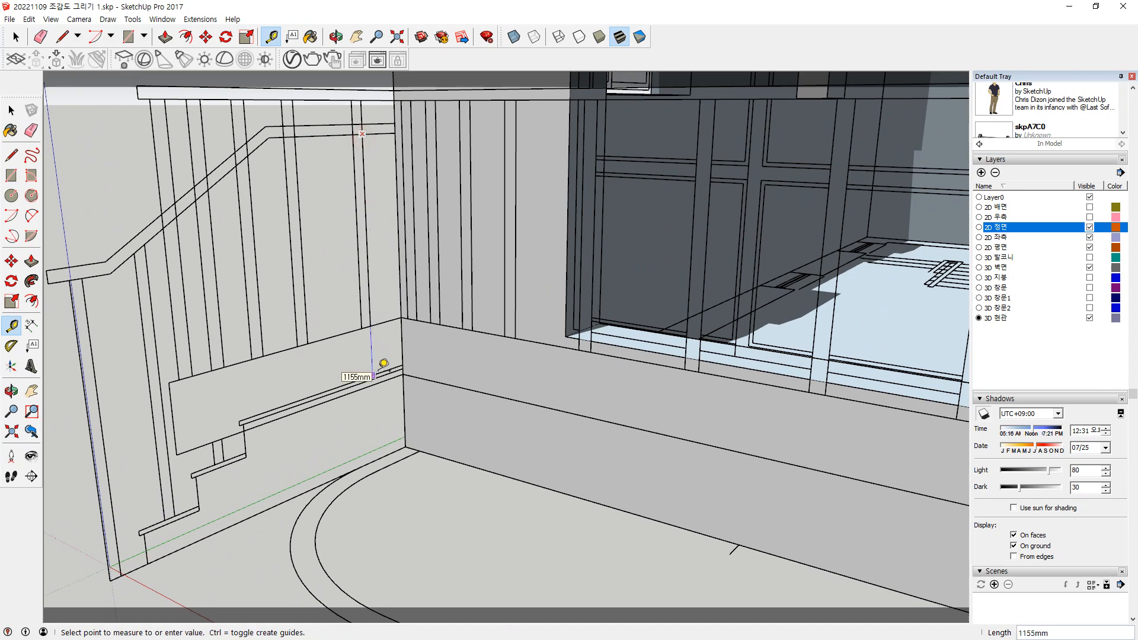
key(Escape)
Measure the handrail's height above the lowest tread and the height of the post at its free end
click(172, 513)
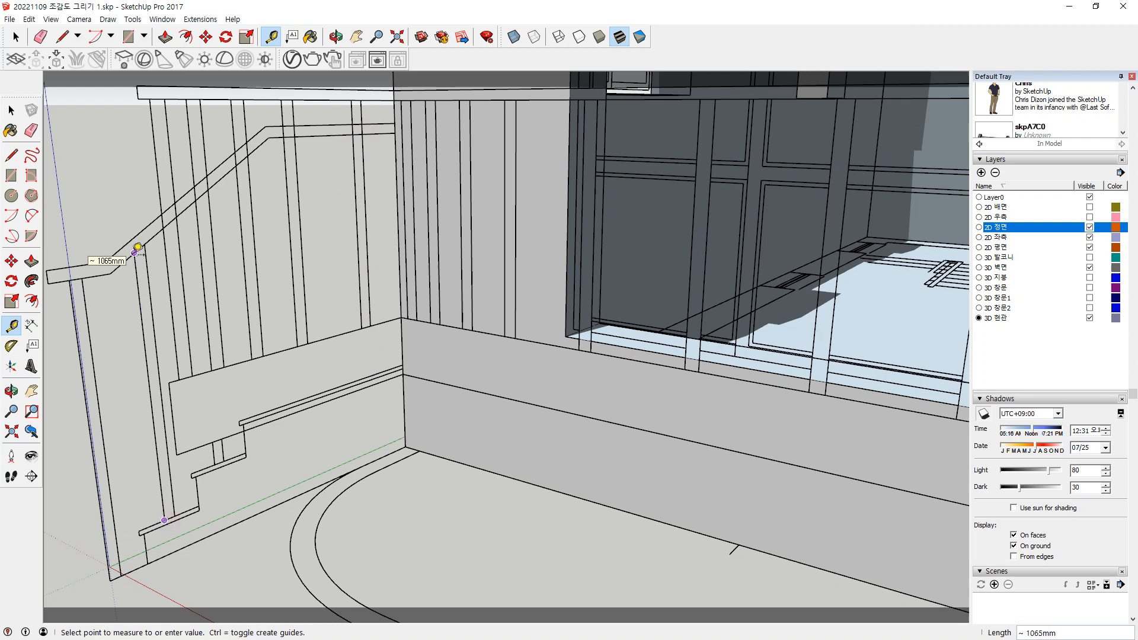
key(Escape)
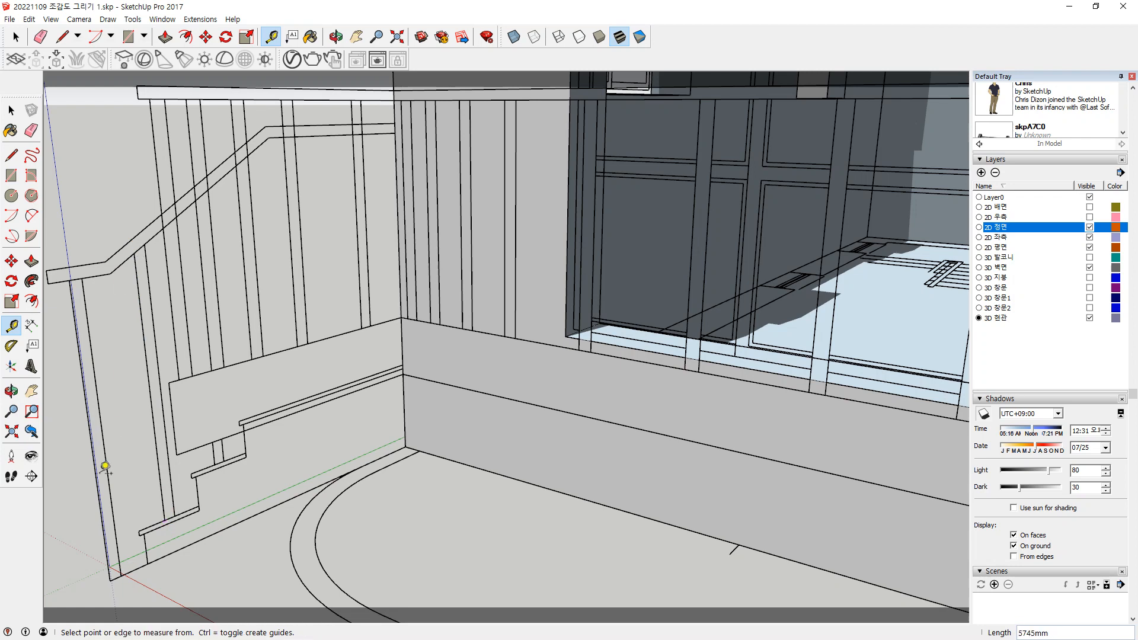
click(125, 568)
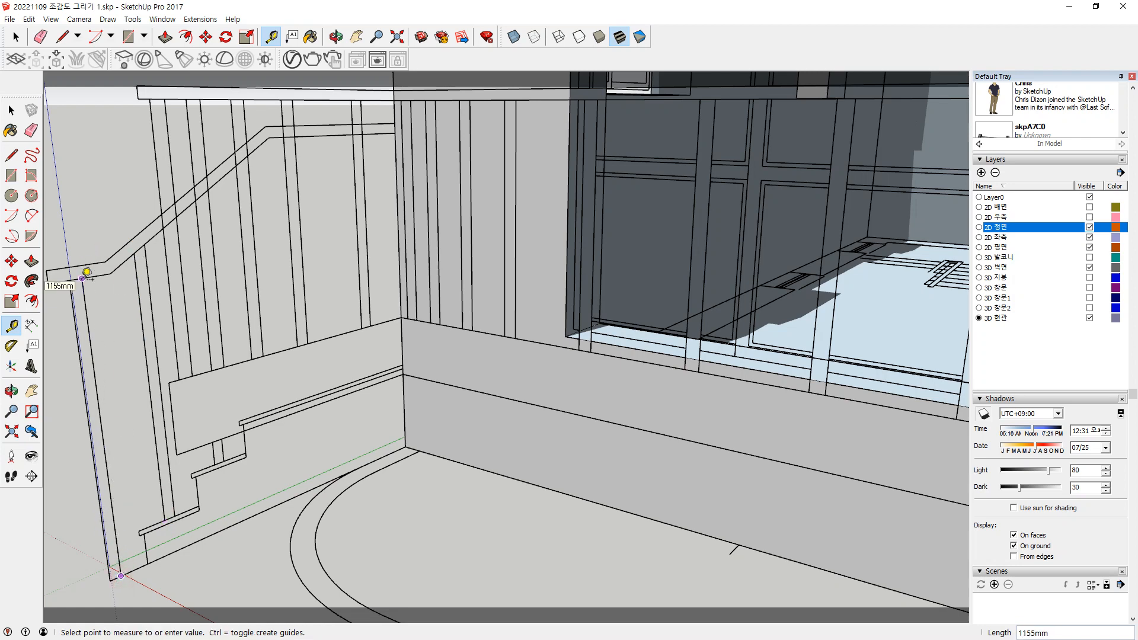
key(Escape)
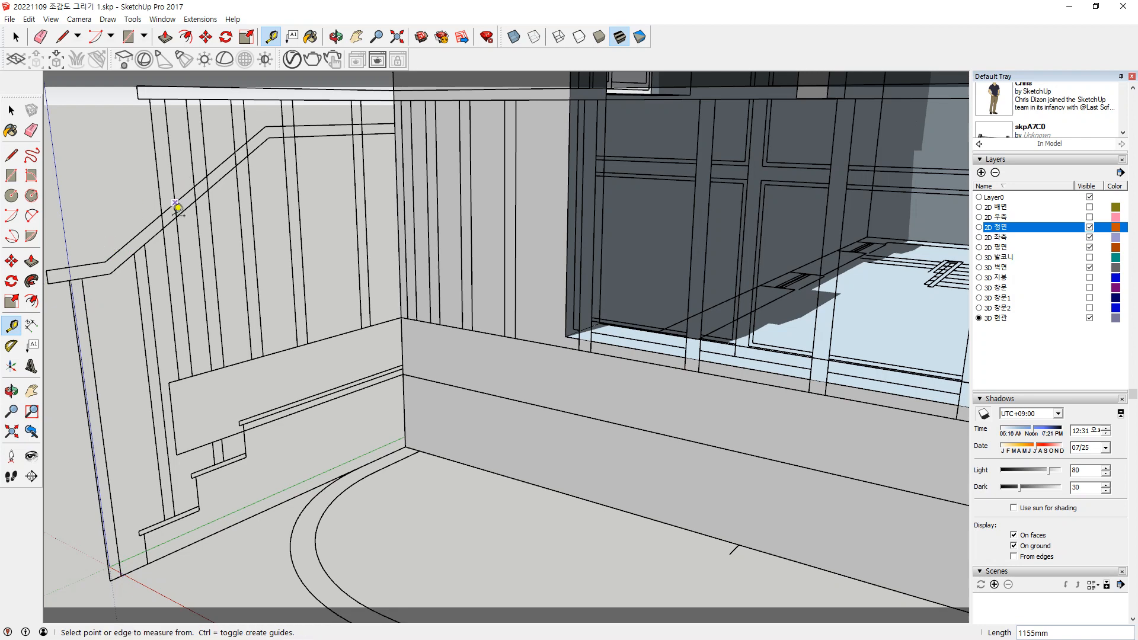
mouse_move(163, 262)
mouse_down()
mouse_move(152, 270)
mouse_move(180, 144)
mouse_move(275, 157)
mouse_up()
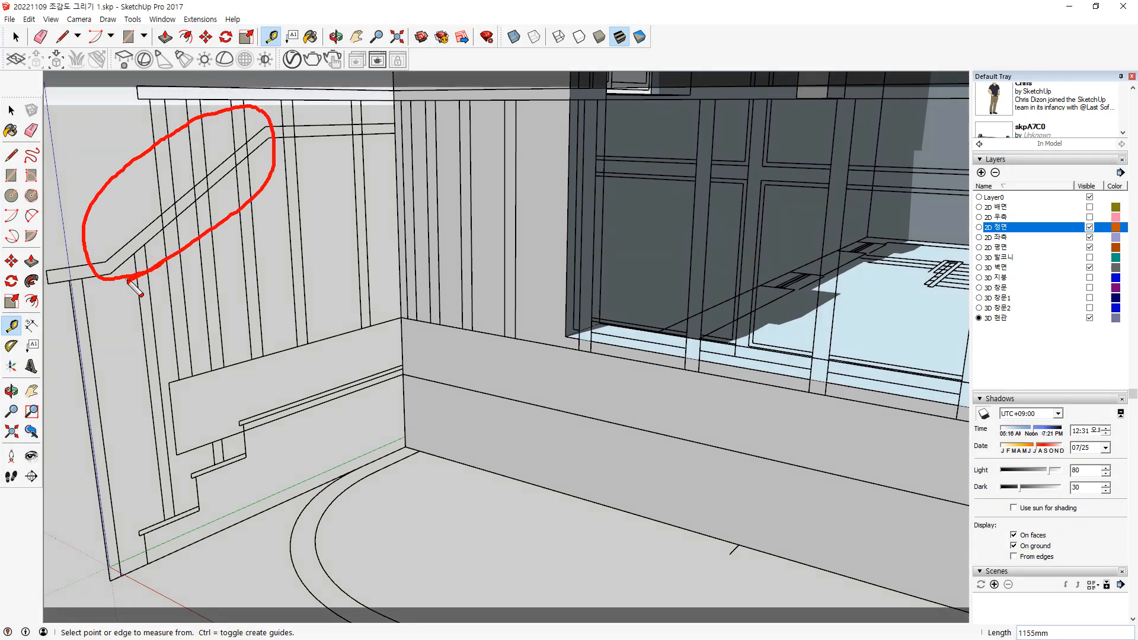
key(Escape)
click(165, 518)
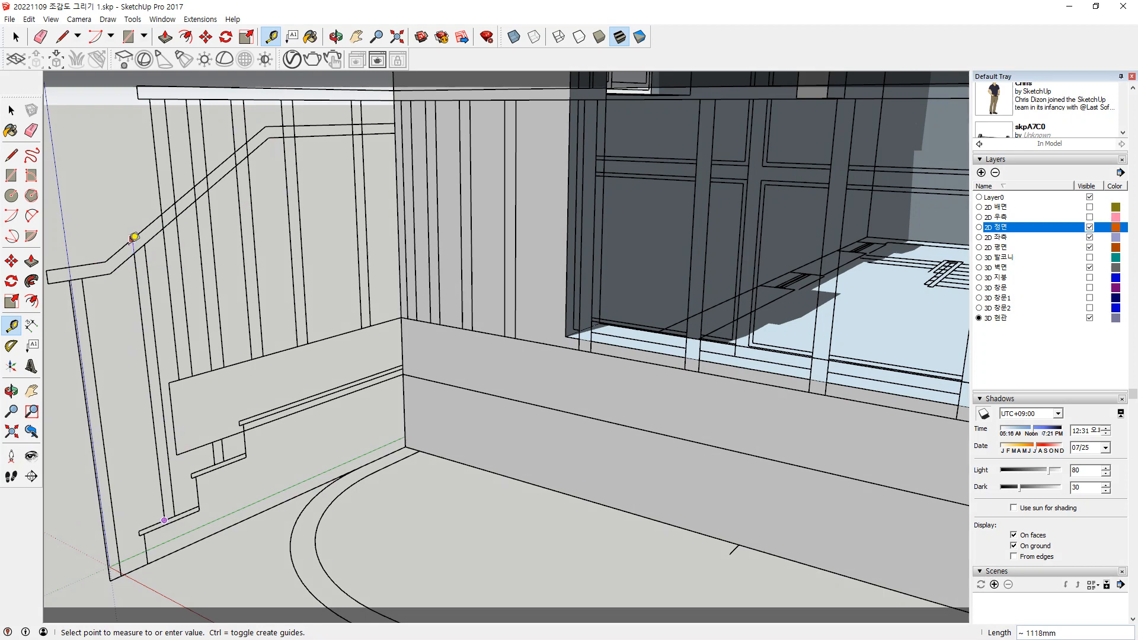
click(137, 238)
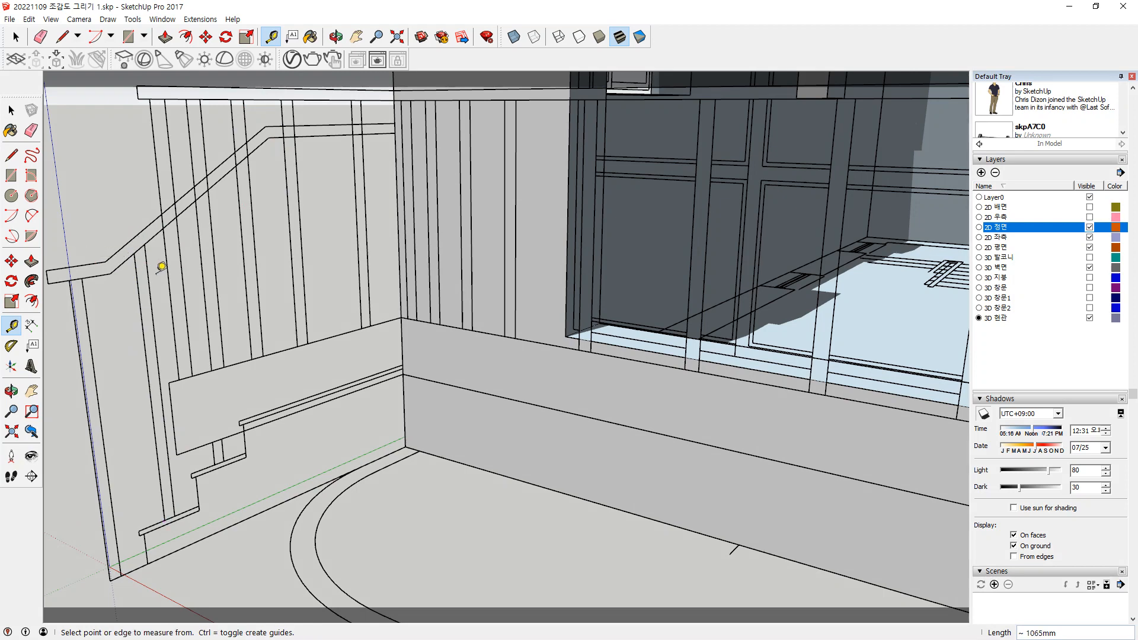
Trace lines along the handrail's underside from the wall end through both bends to close the profile into a face
scroll(159, 261, down, 5)
key(space)
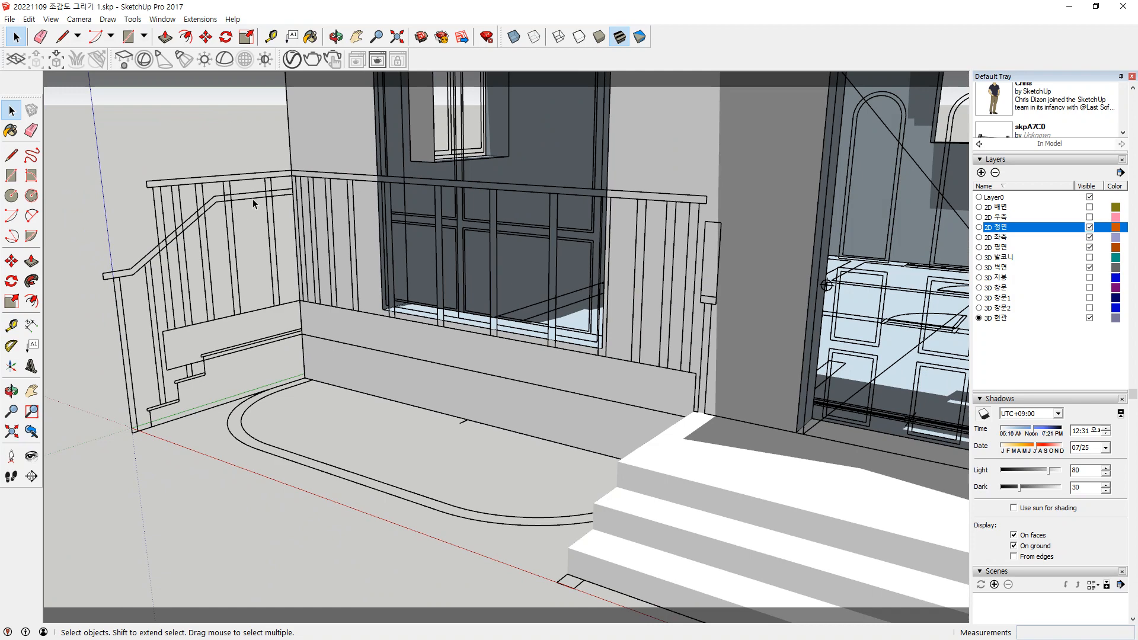
scroll(251, 205, up, 4)
key(l)
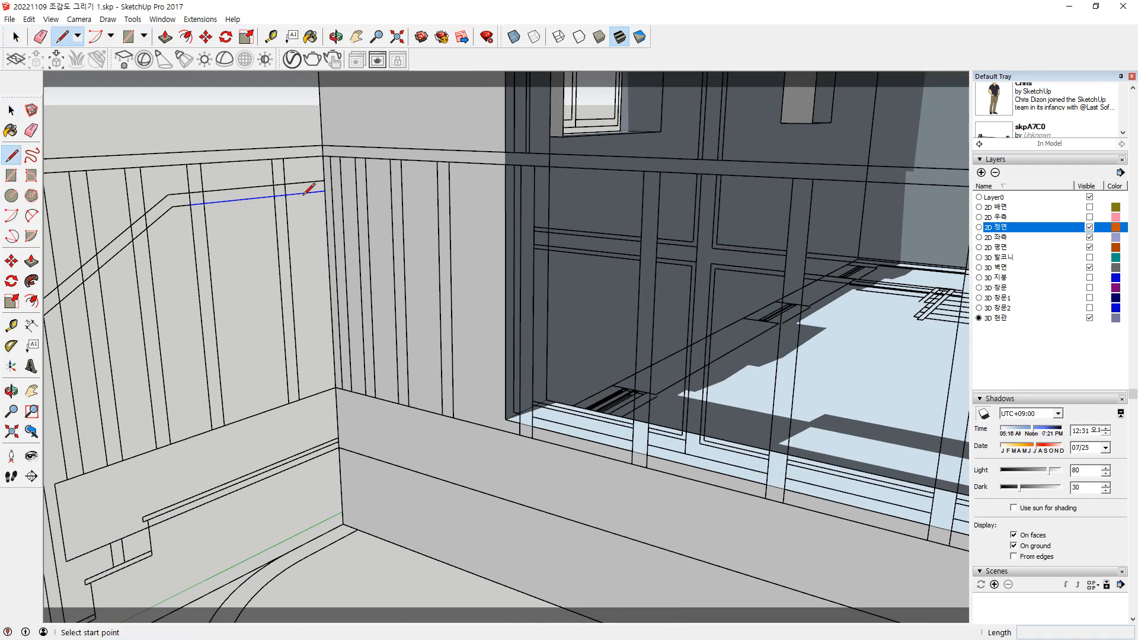
click(324, 180)
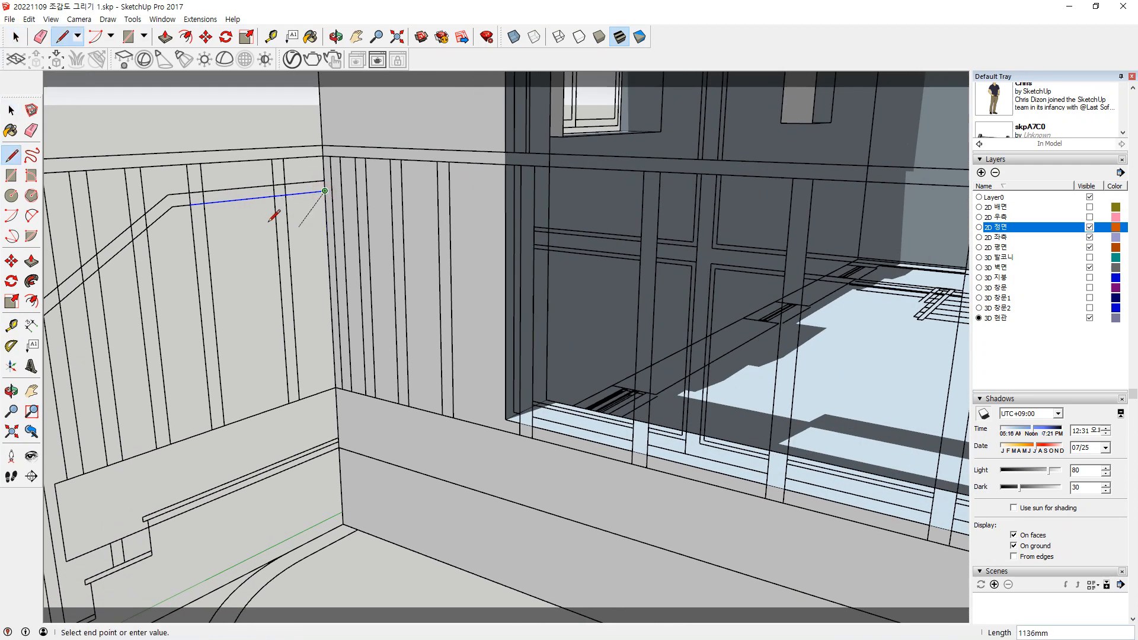
click(173, 211)
scroll(164, 261, down, 2)
middle_drag(160, 268, 241, 262)
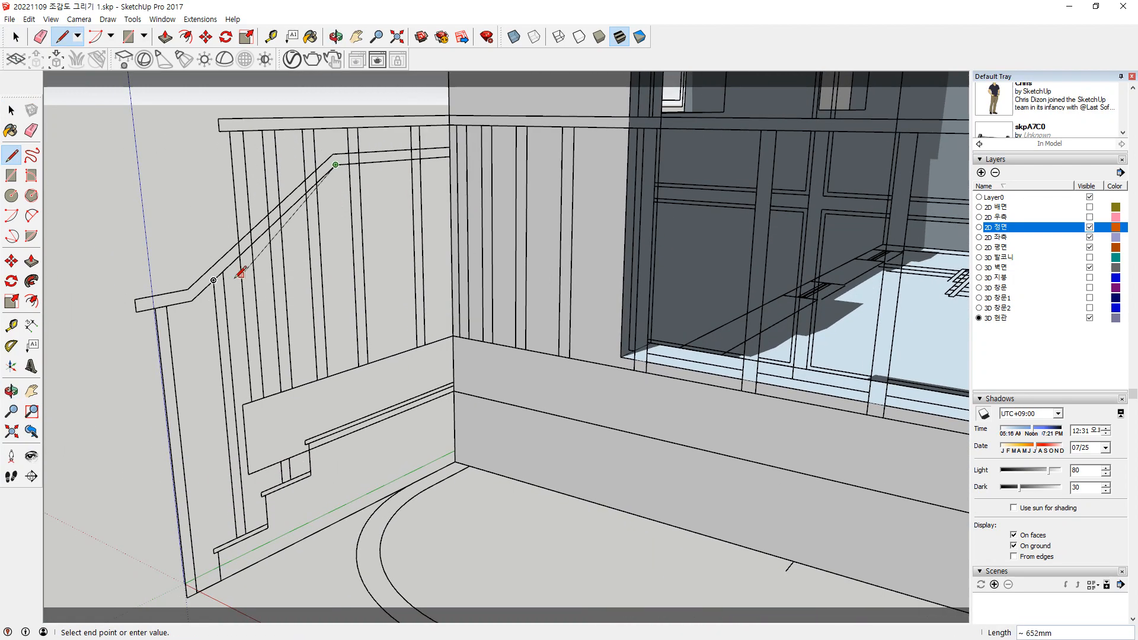
click(191, 300)
Move the handrail face with its edges 3650 mm along the red axis onto the post left of the entrance door
middle_drag(131, 293, 274, 367)
key(space)
click(633, 350)
key(m)
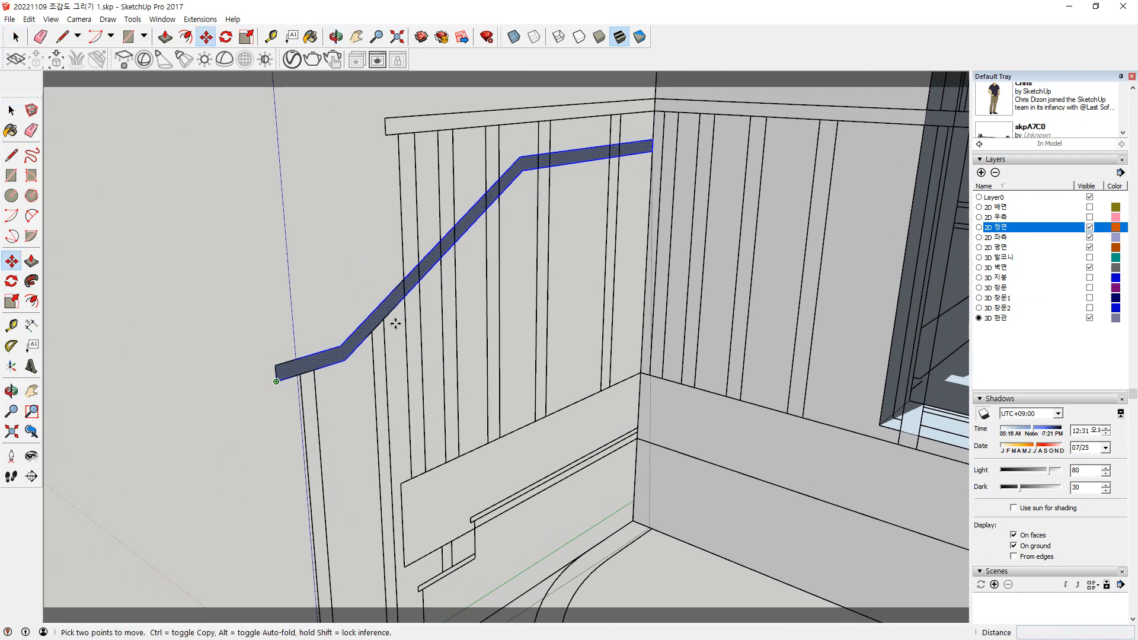
click(649, 153)
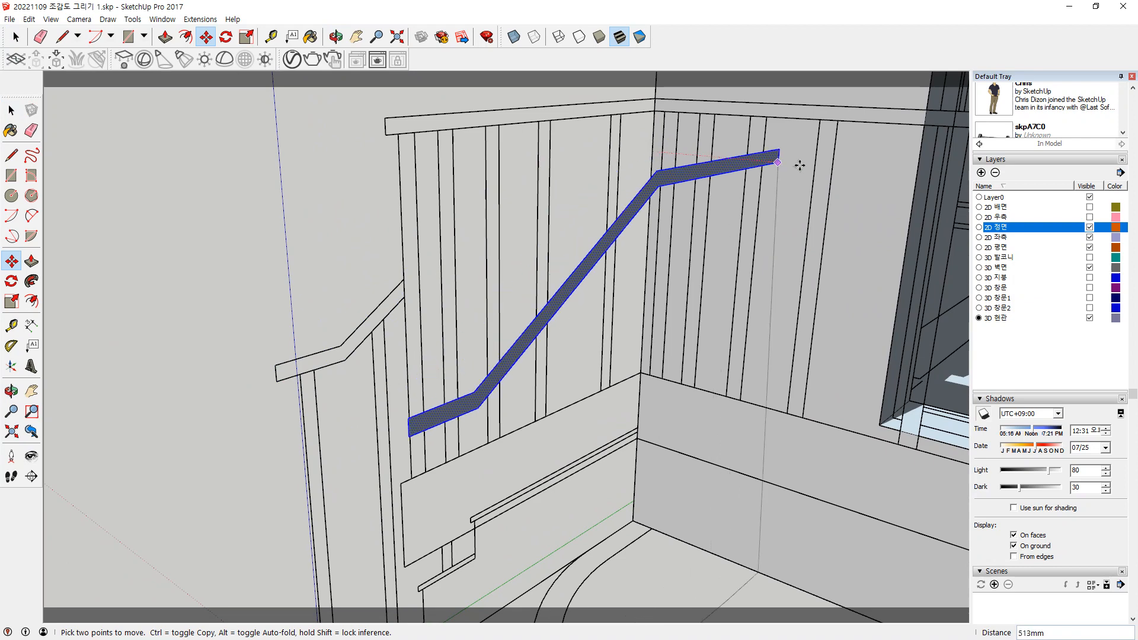
scroll(794, 172, down, 3)
scroll(770, 202, down, 3)
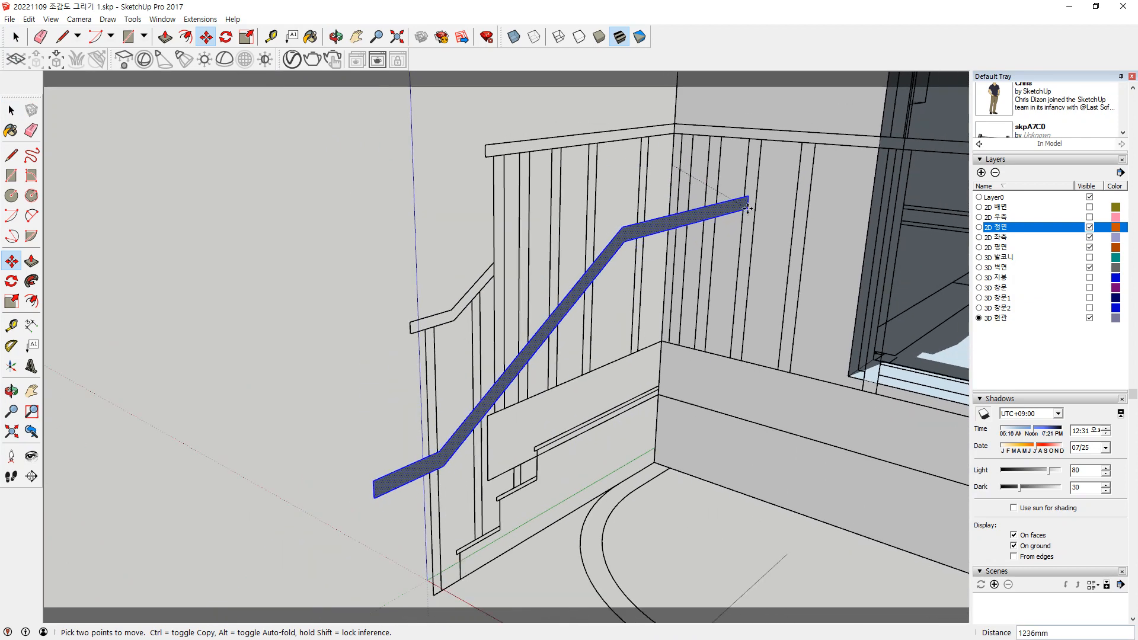
middle_drag(736, 189, 522, 166)
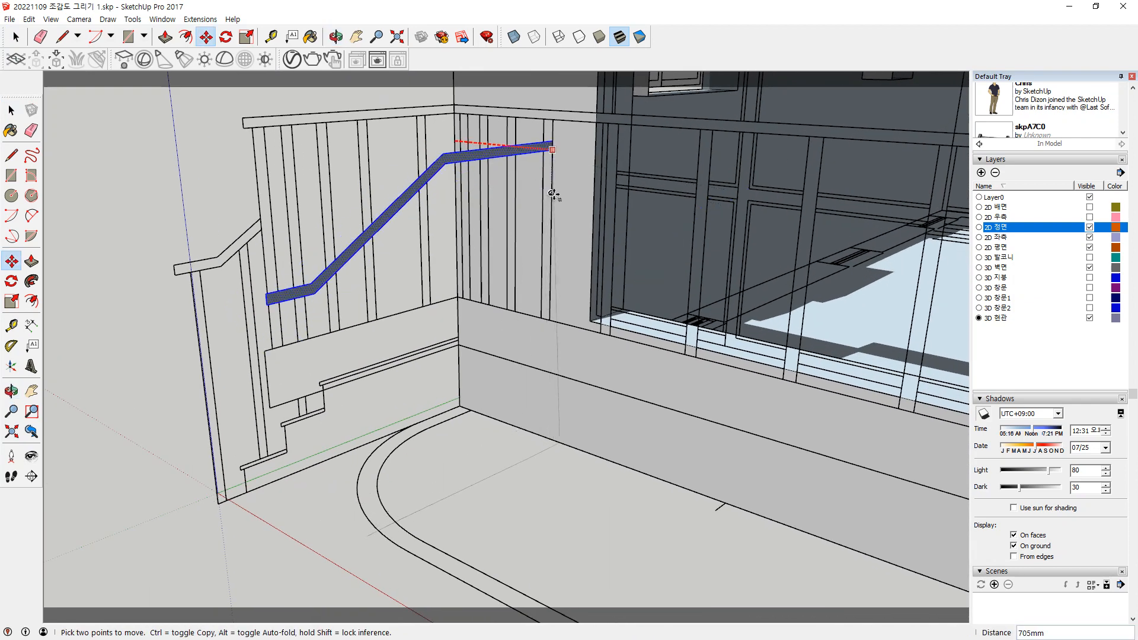
click(455, 140)
scroll(719, 212, down, 3)
middle_drag(762, 193, 610, 234)
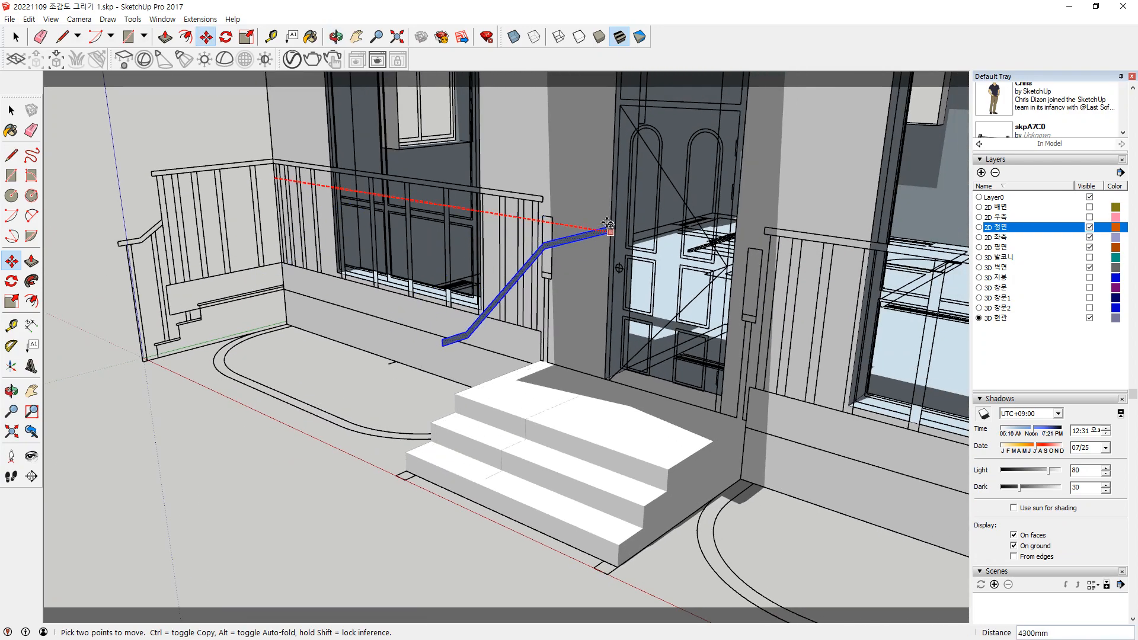
scroll(519, 207, up, 4)
scroll(518, 207, up, 3)
mouse_move(516, 209)
middle_down()
mouse_move(472, 229)
mouse_move(516, 218)
middle_up()
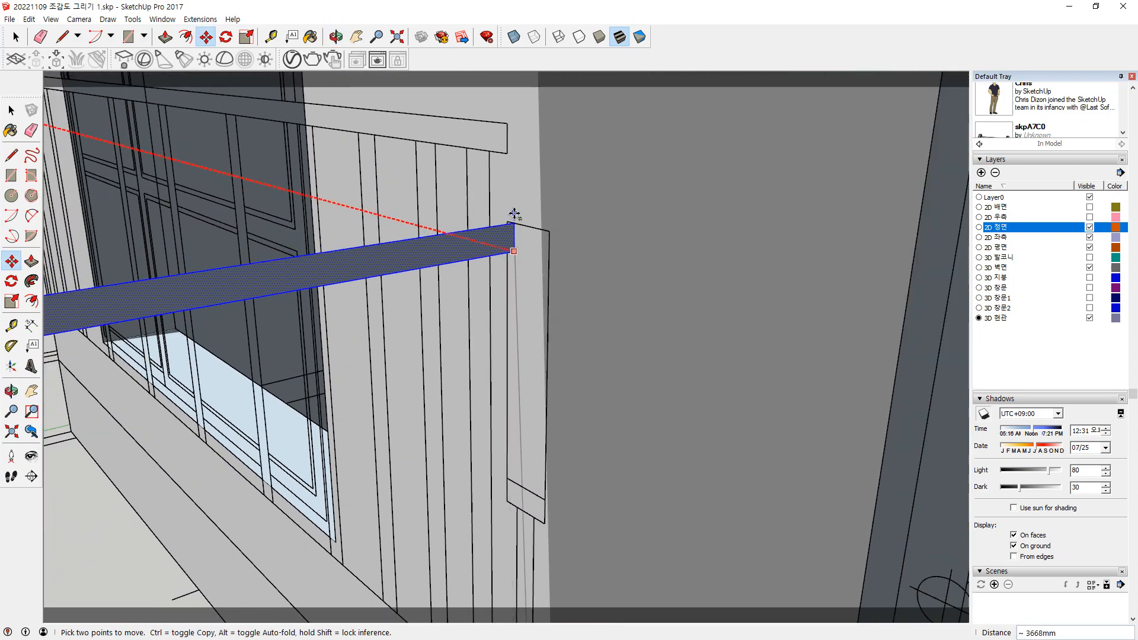
click(502, 261)
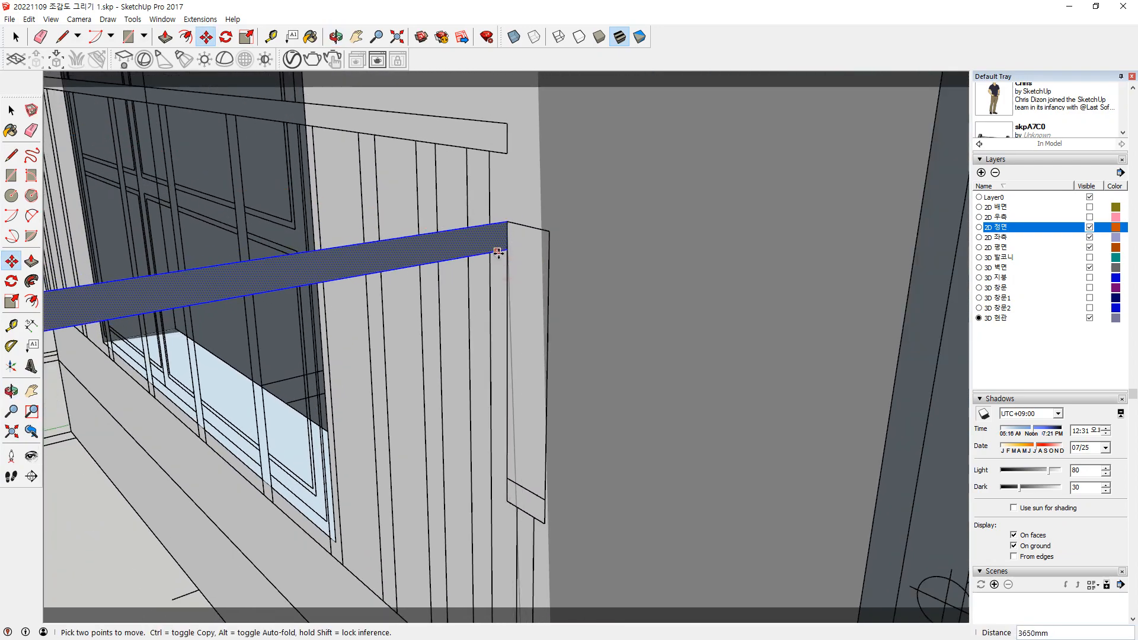
Push/Pull the handrail face out by 100 mm
key(p)
click(493, 248)
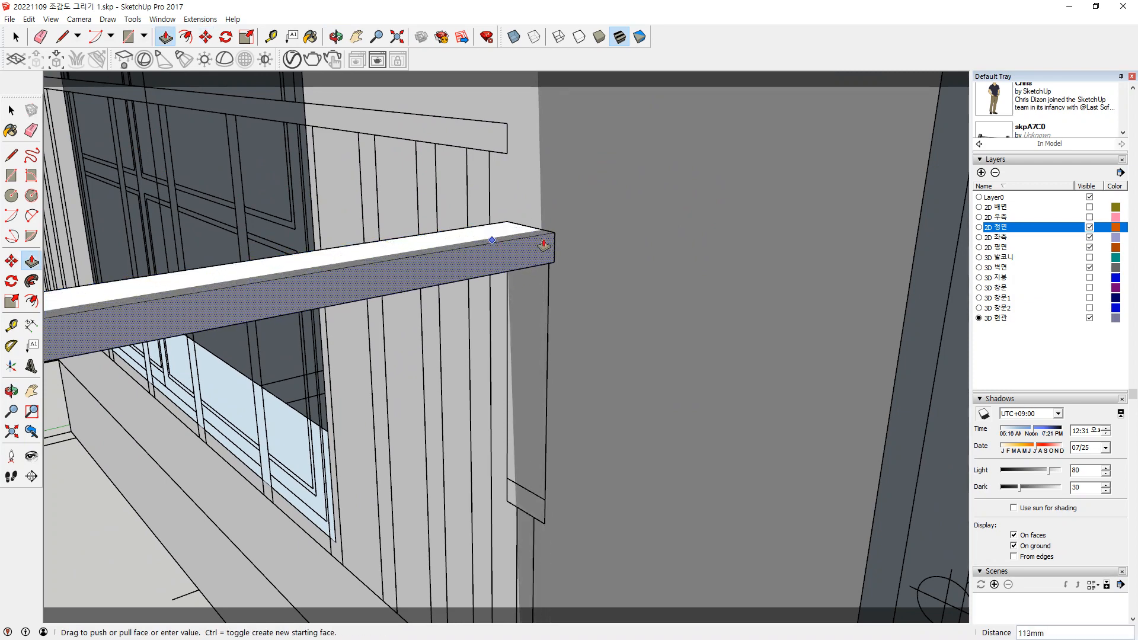
text(100)
key(Return)
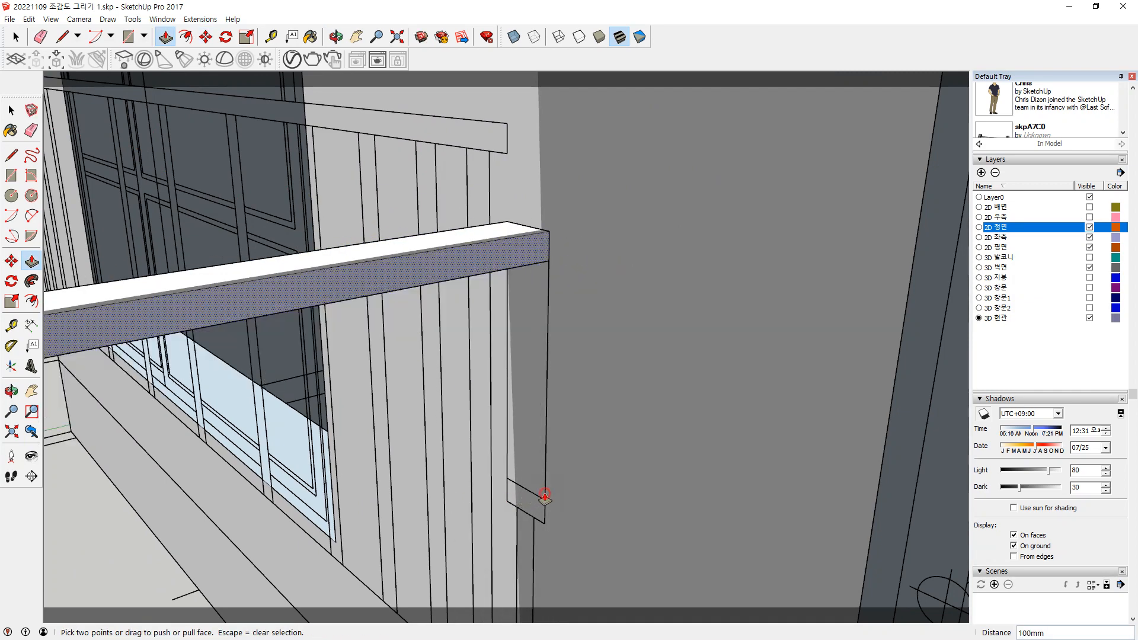
Erase the leftover seam edge across the sloping part of the extruded handrail
middle_drag(541, 497, 485, 410)
scroll(474, 421, down, 3)
key(space)
scroll(326, 452, up, 4)
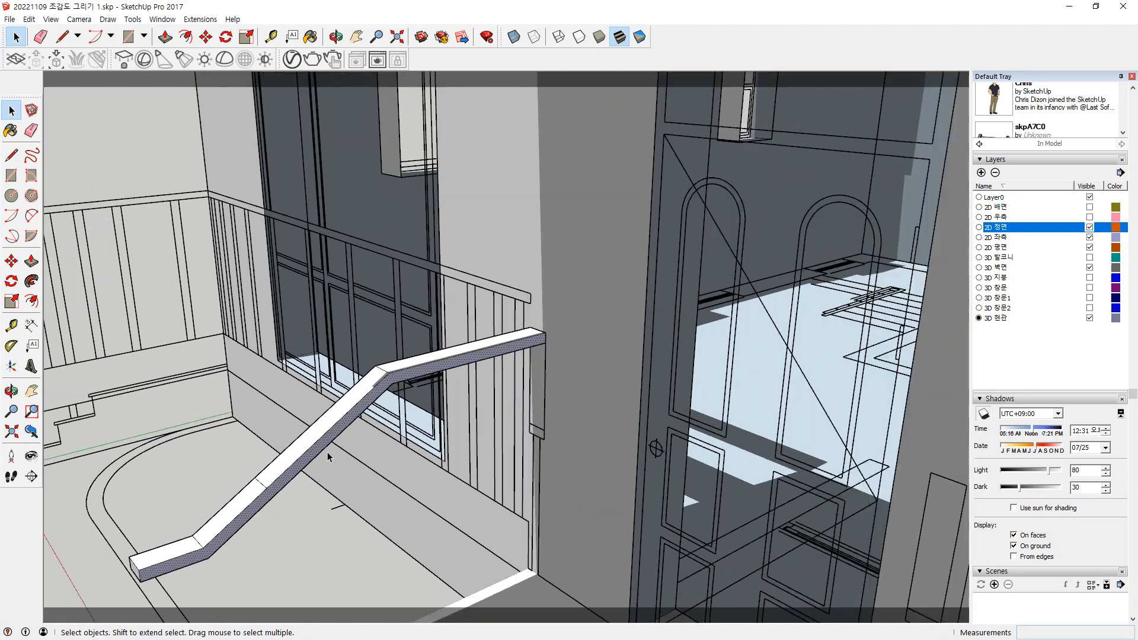
mouse_move(262, 504)
middle_down()
mouse_move(256, 131)
mouse_move(228, 300)
mouse_move(261, 300)
mouse_move(288, 348)
mouse_move(363, 312)
mouse_move(394, 158)
mouse_move(364, 193)
mouse_move(320, 432)
mouse_move(355, 216)
middle_up()
key(e)
scroll(363, 190, up, 5)
scroll(386, 204, down, 6)
Select the whole handrail solid and make it a group
key(space)
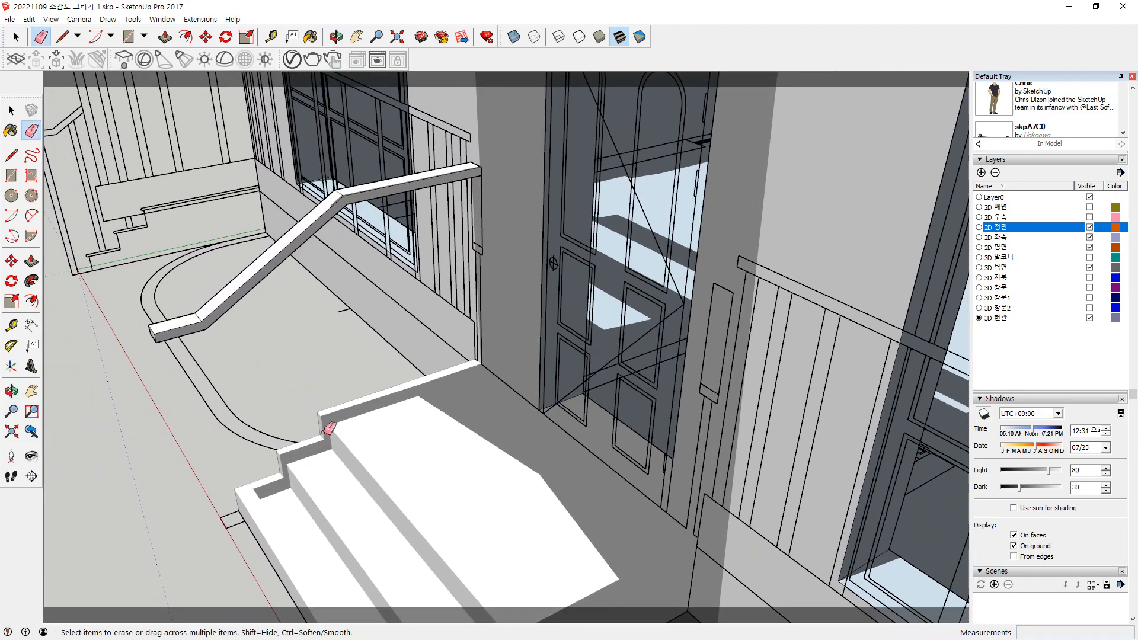
click(363, 199)
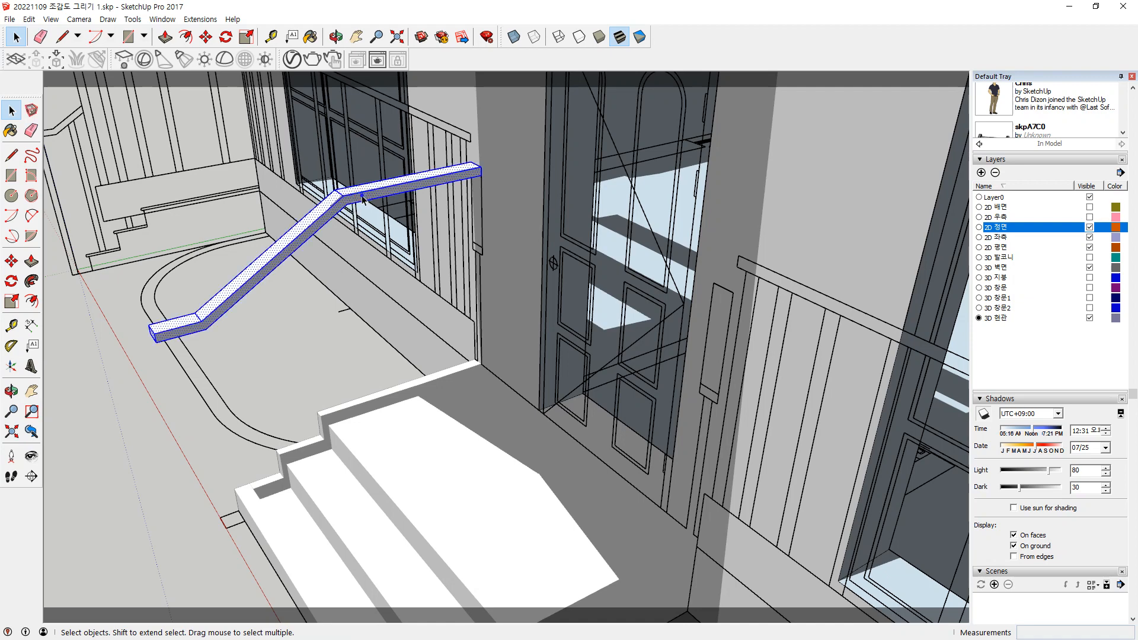
right_click(363, 199)
click(403, 299)
Copy the handrail group 1750 mm along the red axis to the post on the opposite side of the stairs
key(m)
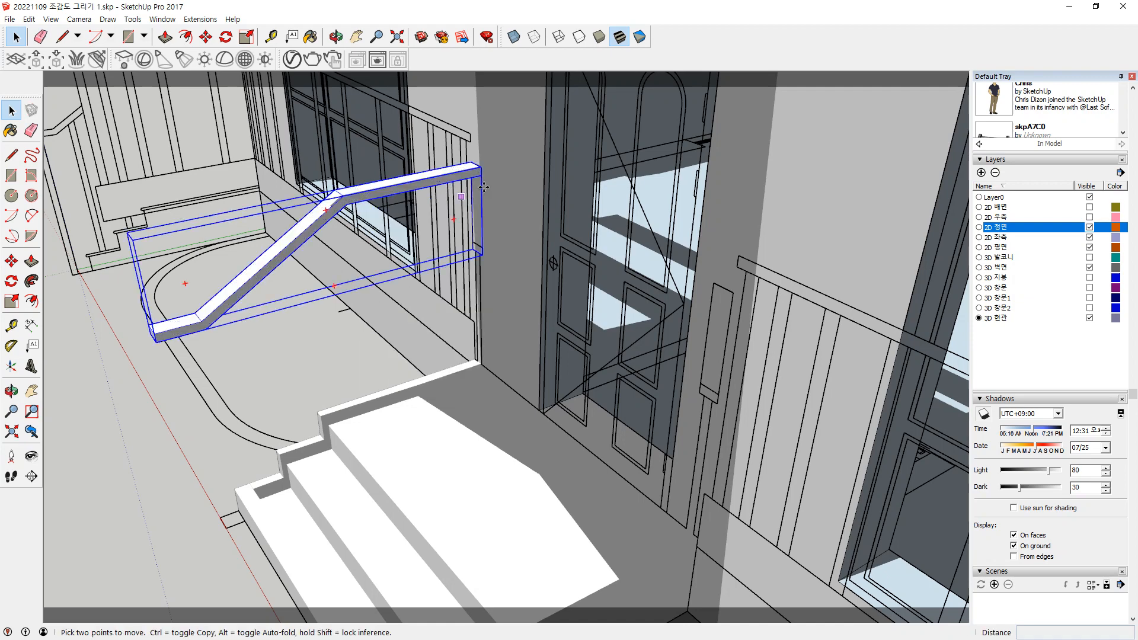
scroll(480, 166, up, 2)
click(480, 164)
key(ctrl)
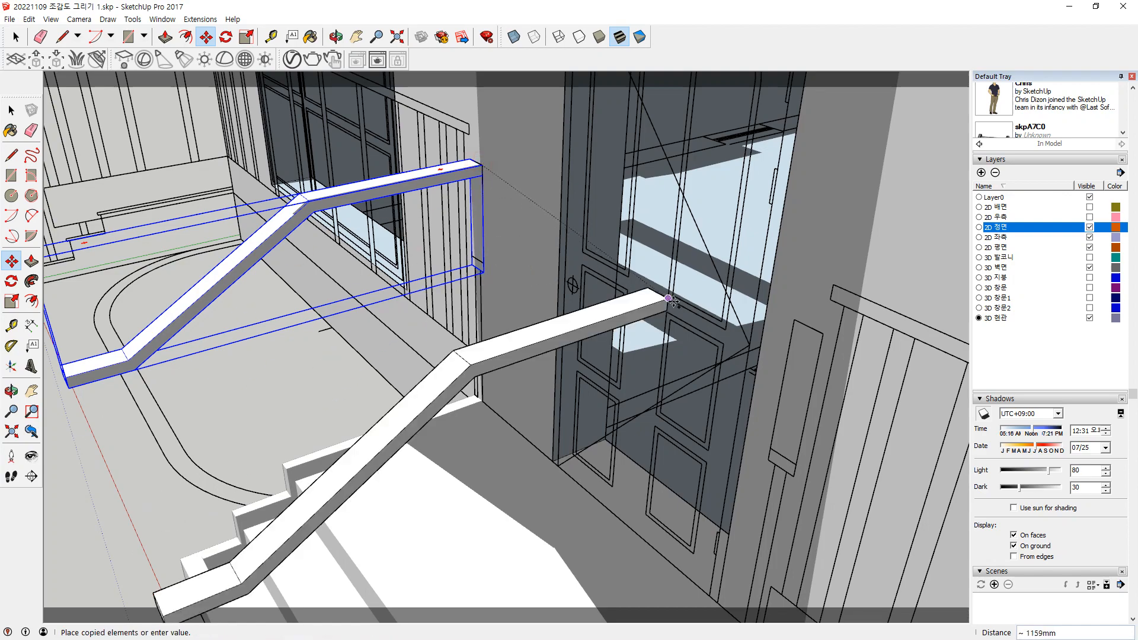
shift+middle_drag(735, 292, 543, 240)
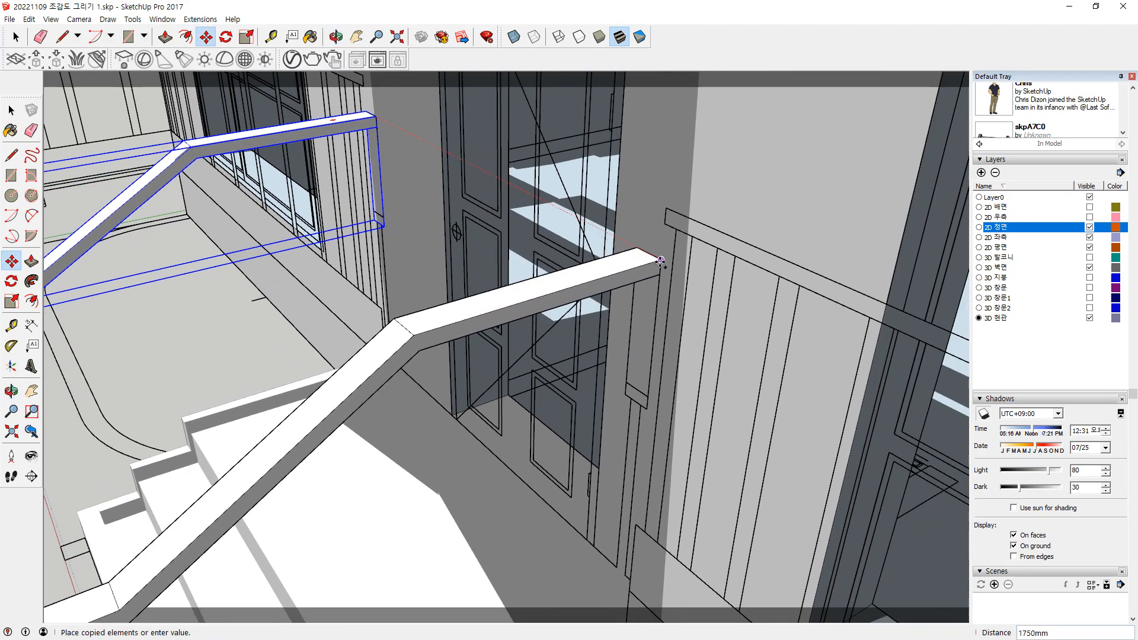
click(656, 255)
middle_drag(656, 255, 316, 234)
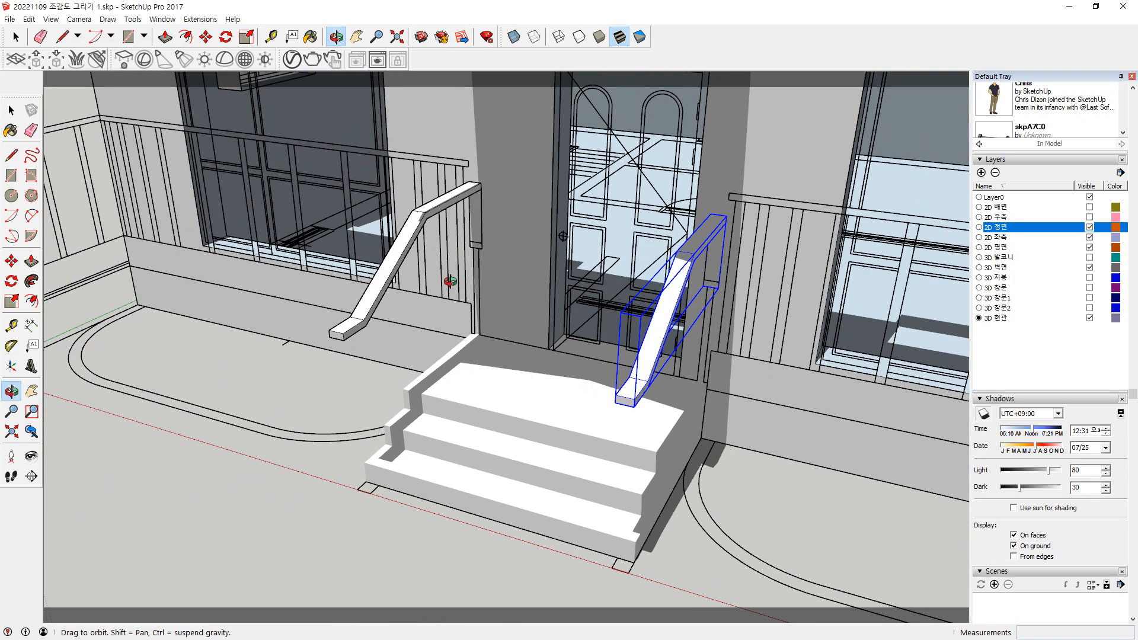
middle_drag(402, 219, 552, 231)
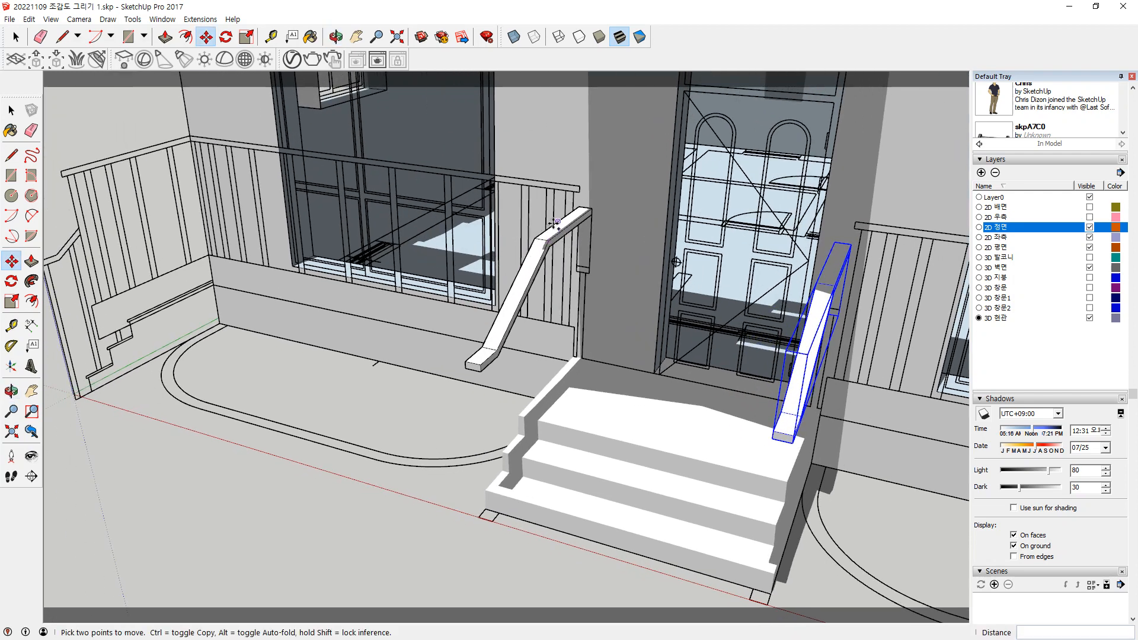
click(586, 210)
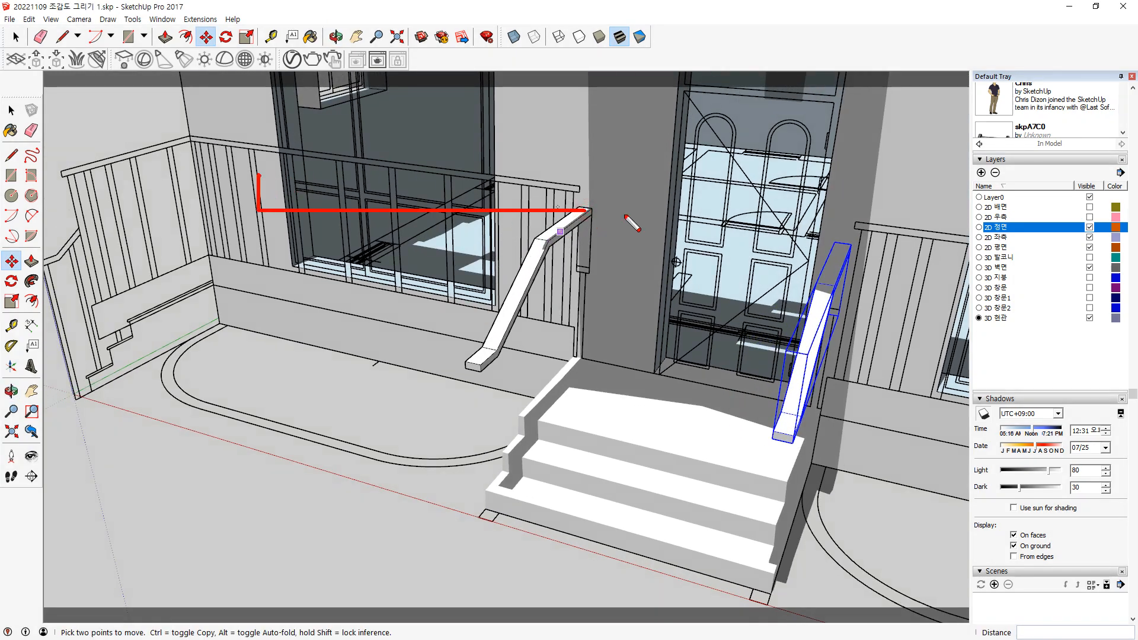
drag(576, 205, 276, 167)
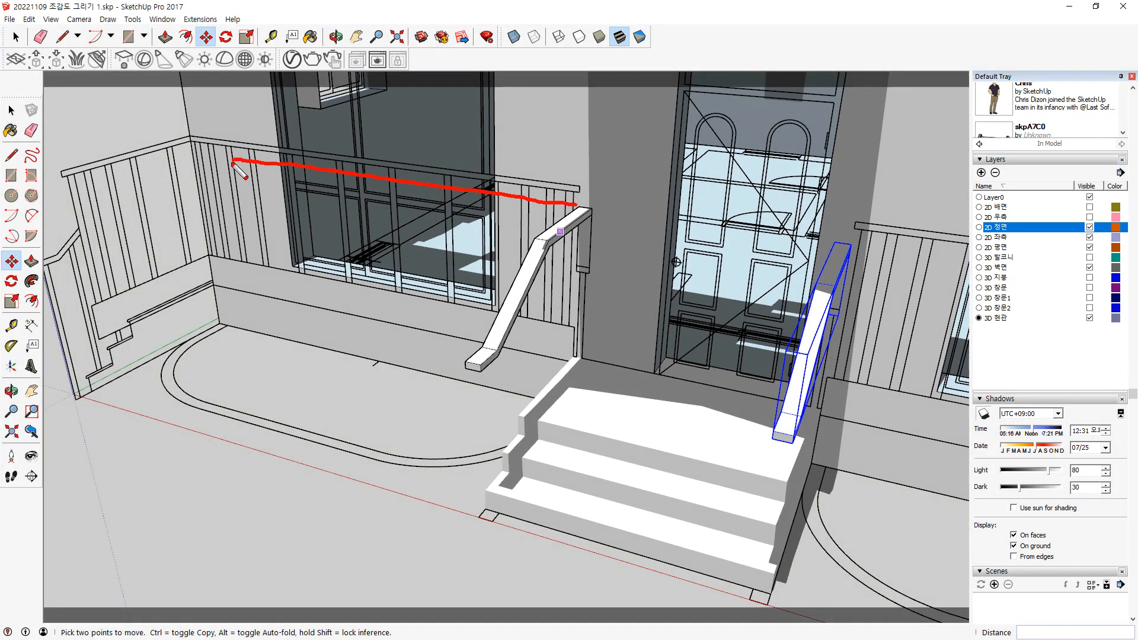
drag(63, 248, 137, 185)
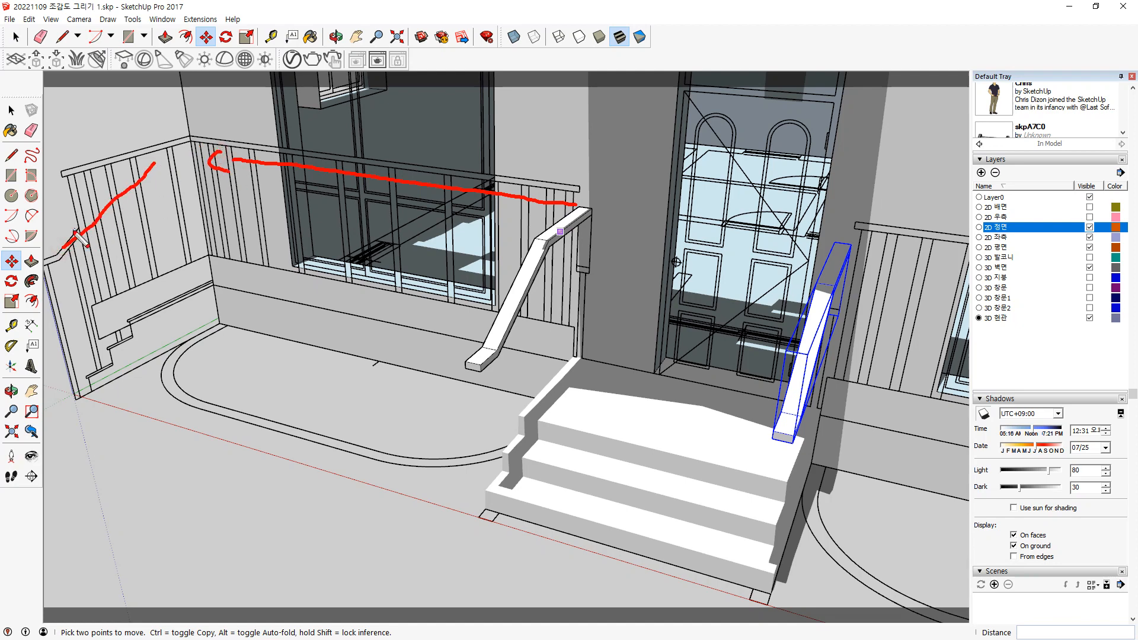
drag(76, 240, 174, 92)
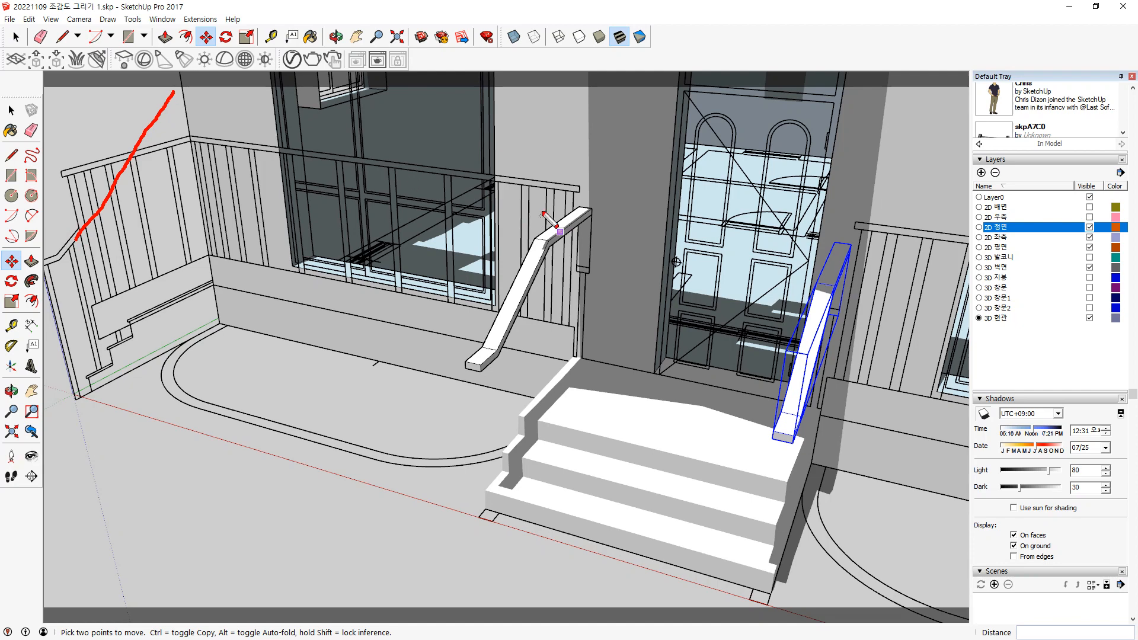
drag(584, 208, 368, 190)
drag(579, 206, 229, 160)
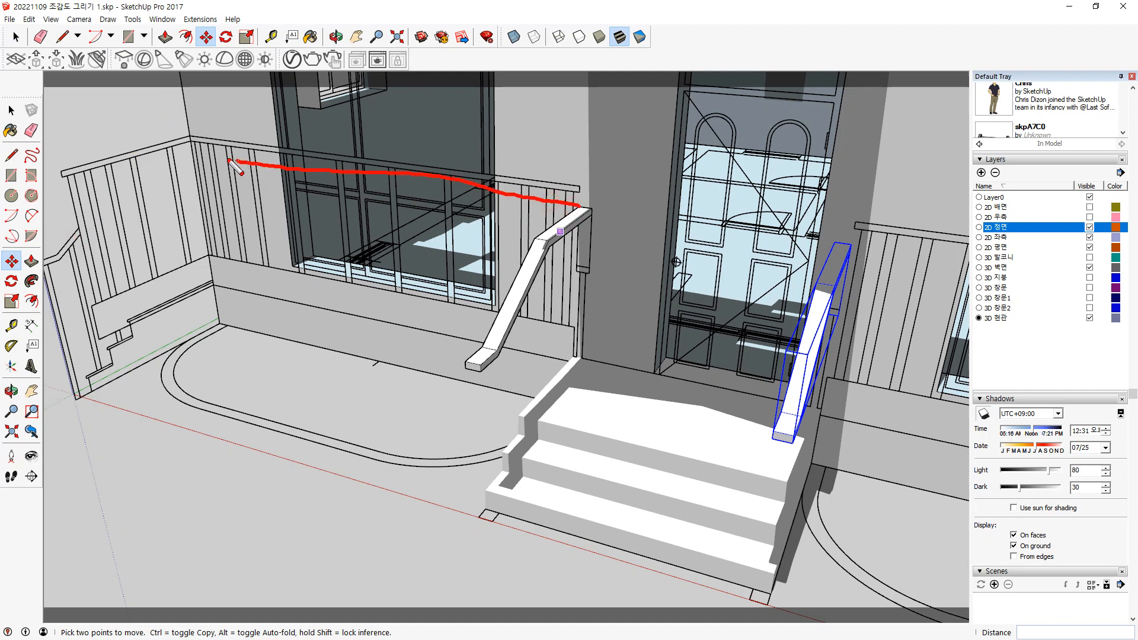
mouse_move(75, 234)
mouse_down()
mouse_move(153, 137)
mouse_move(120, 179)
mouse_up()
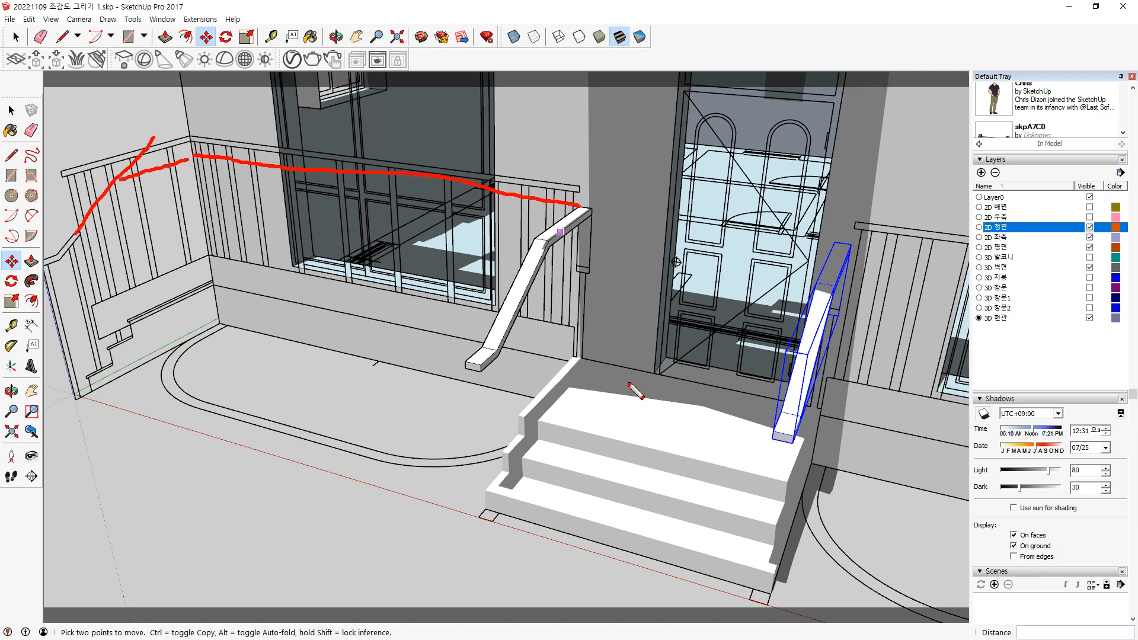
mouse_move(510, 407)
mouse_down()
mouse_move(453, 329)
mouse_move(611, 360)
mouse_move(510, 409)
mouse_up()
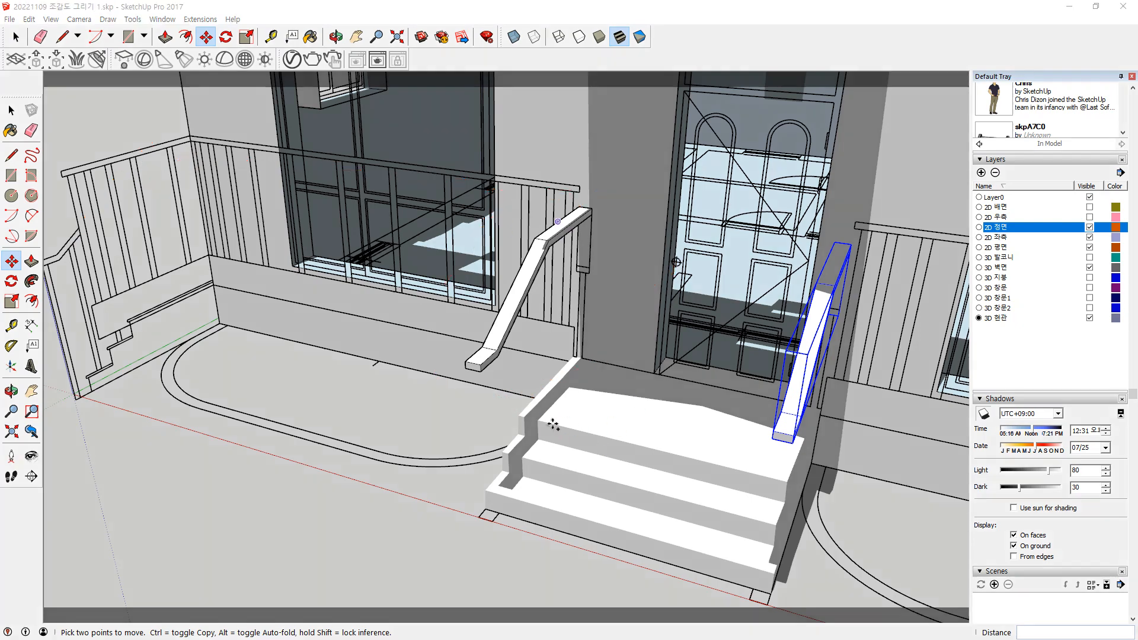
Draw a centreline in three segments along the top of the copied handrail, from its wall end to its lower front end
middle_drag(553, 425, 380, 332)
key(space)
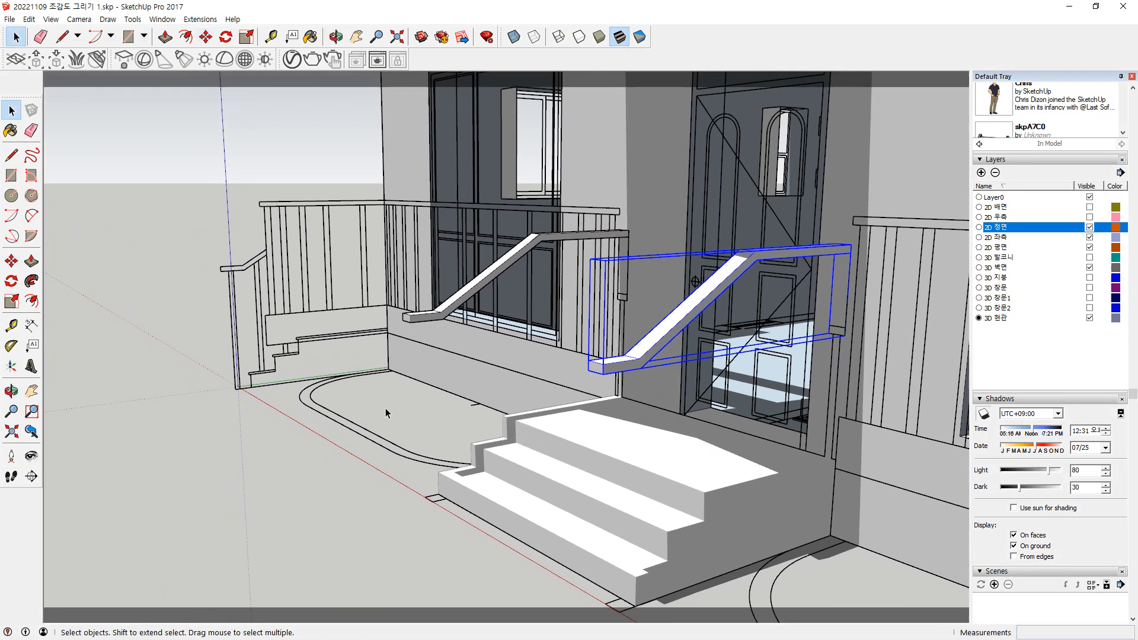
click(322, 472)
middle_drag(632, 377, 771, 356)
scroll(792, 352, up, 4)
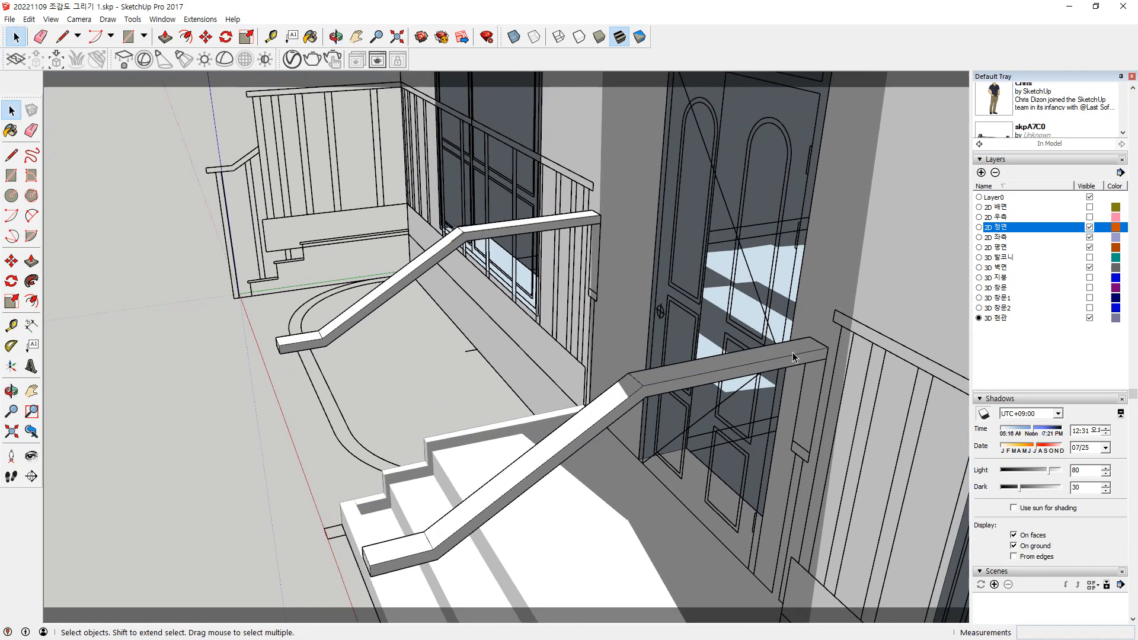
shift+middle_drag(687, 387, 709, 302)
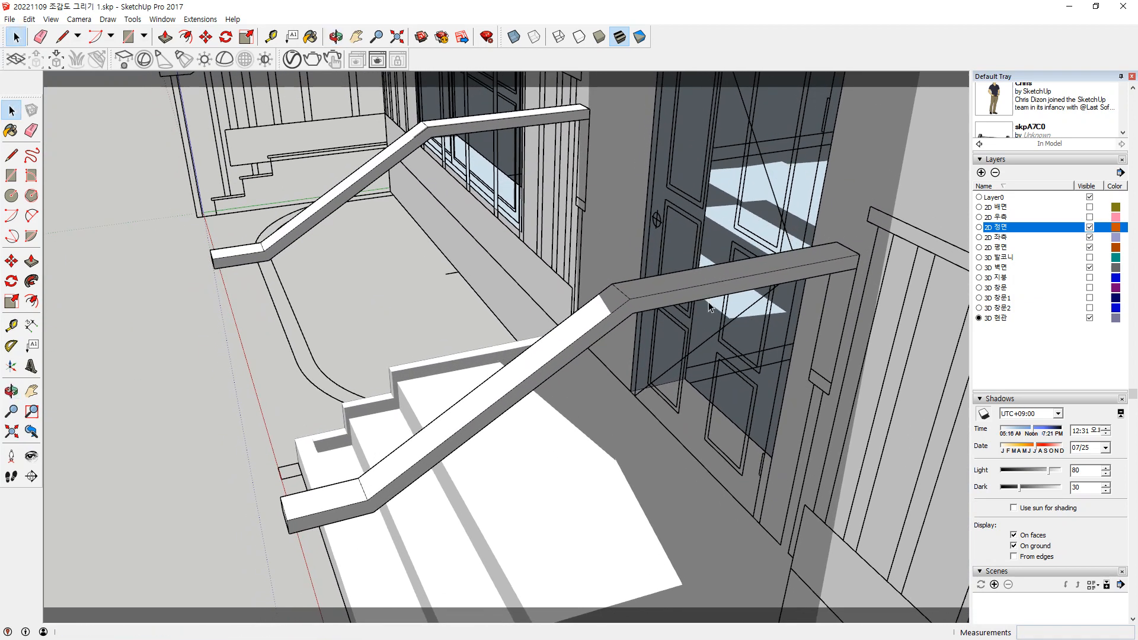
key(l)
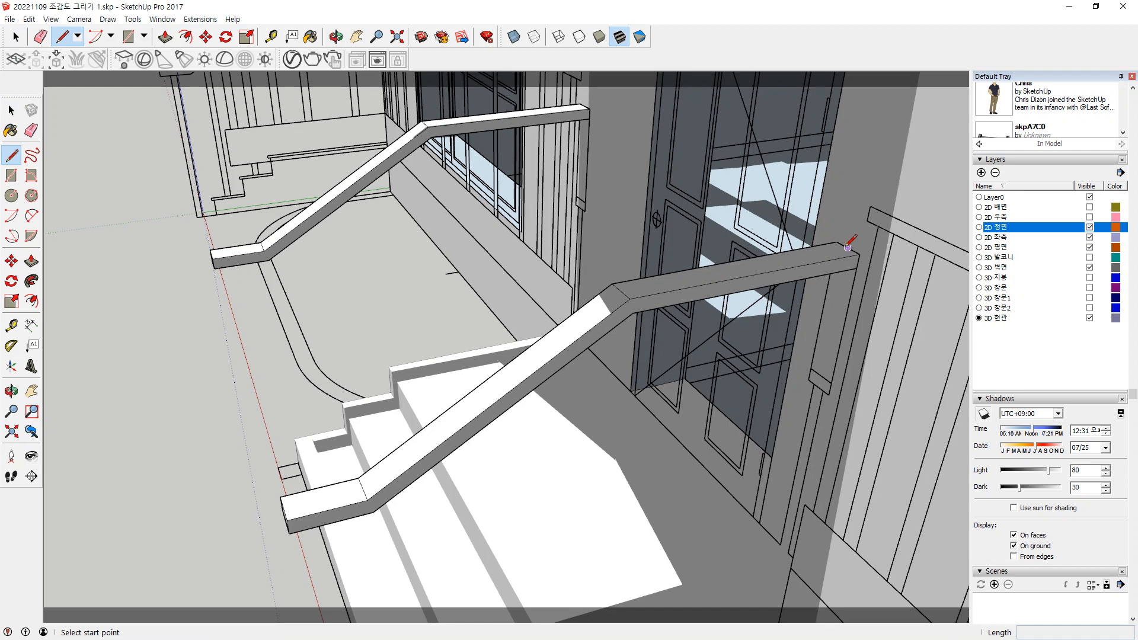
middle_drag(849, 244, 818, 249)
click(848, 248)
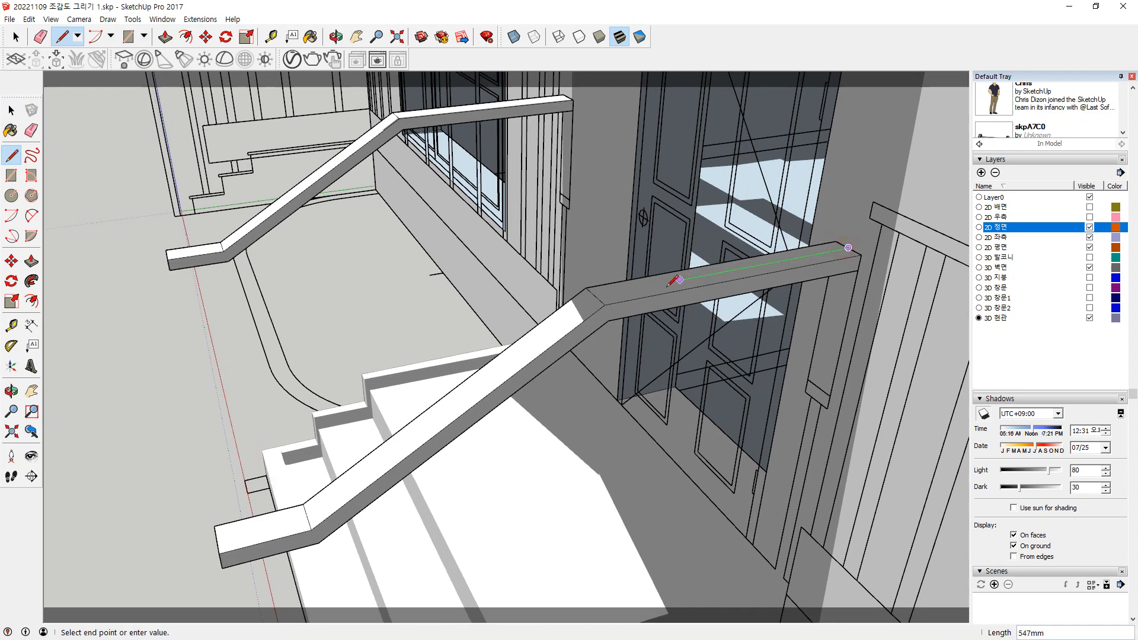
click(596, 296)
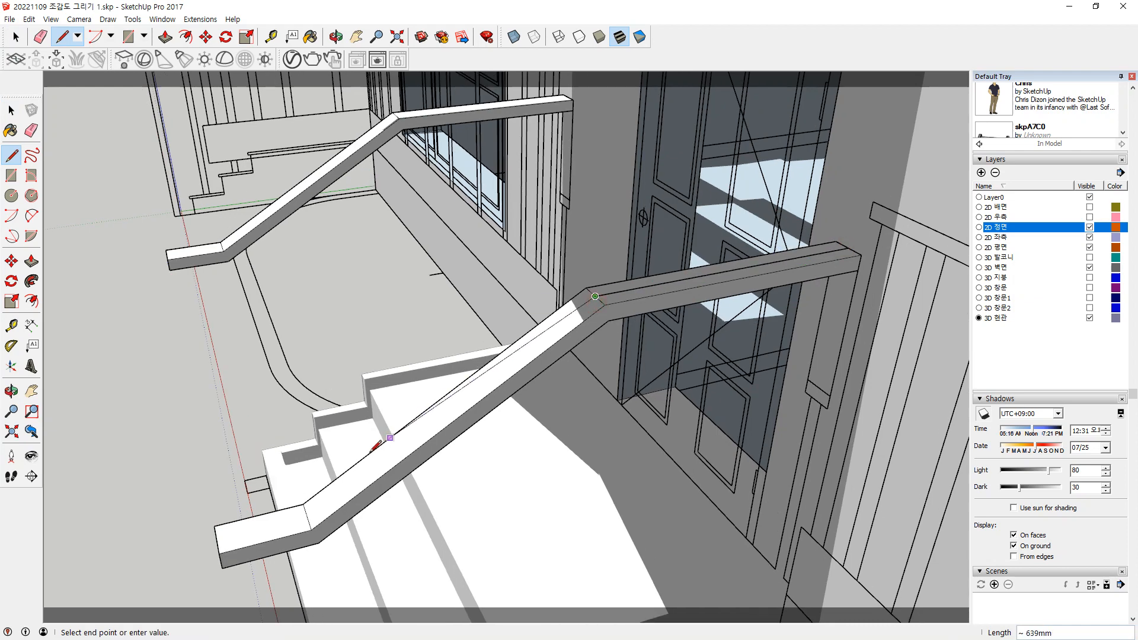
click(307, 517)
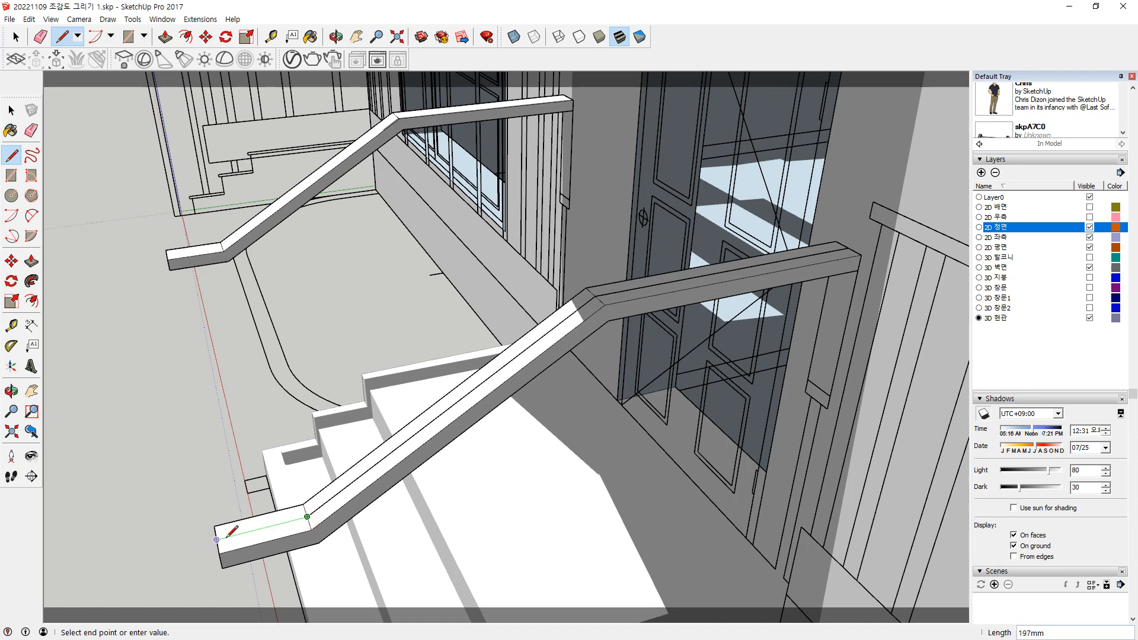
click(218, 541)
Select the three centreline segments on the handrail and weld them into one path
key(space)
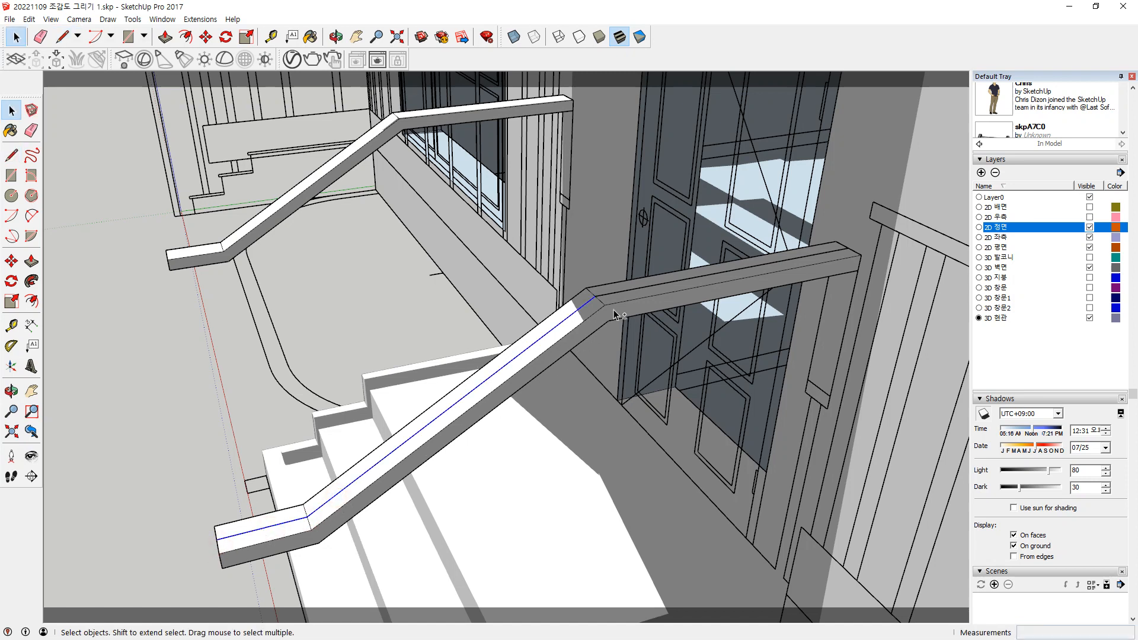
scroll(596, 315, down, 3)
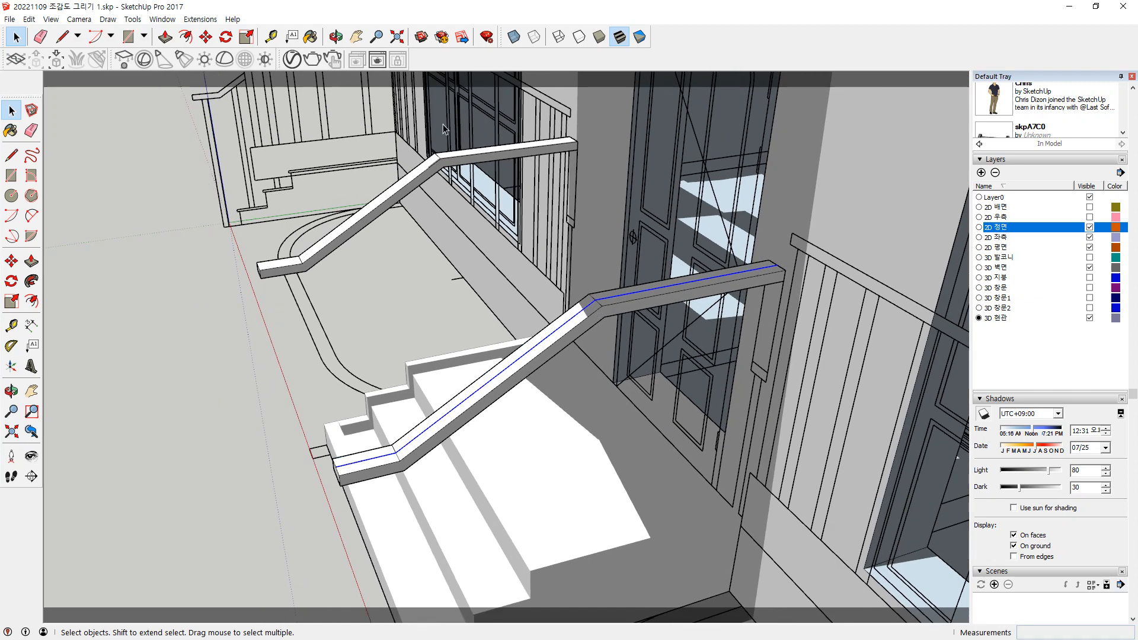
click(201, 19)
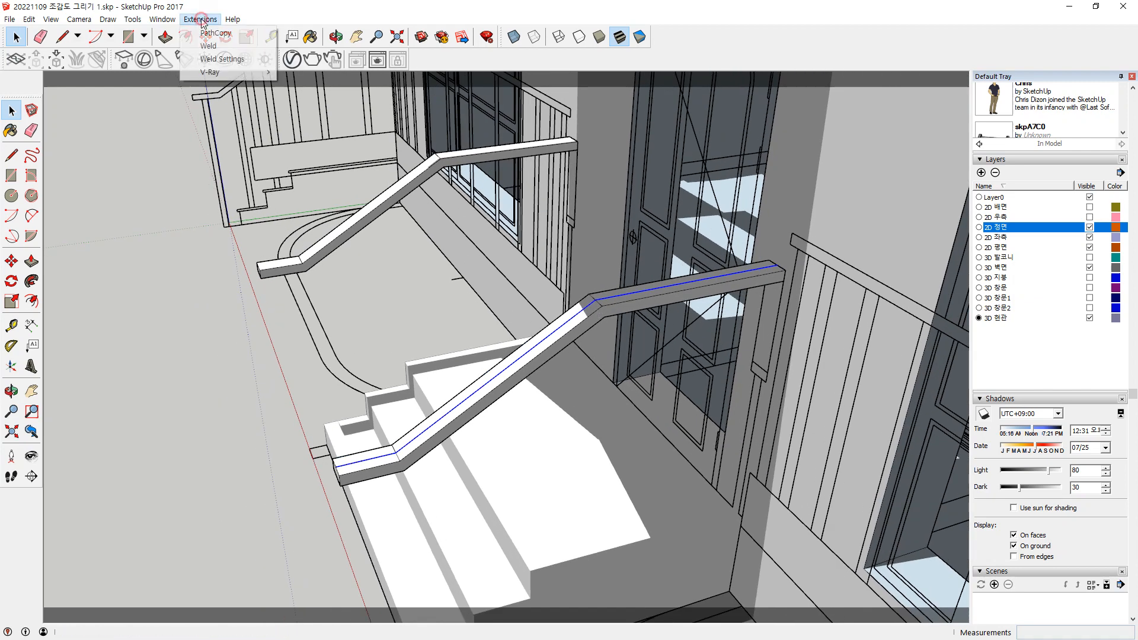
click(235, 47)
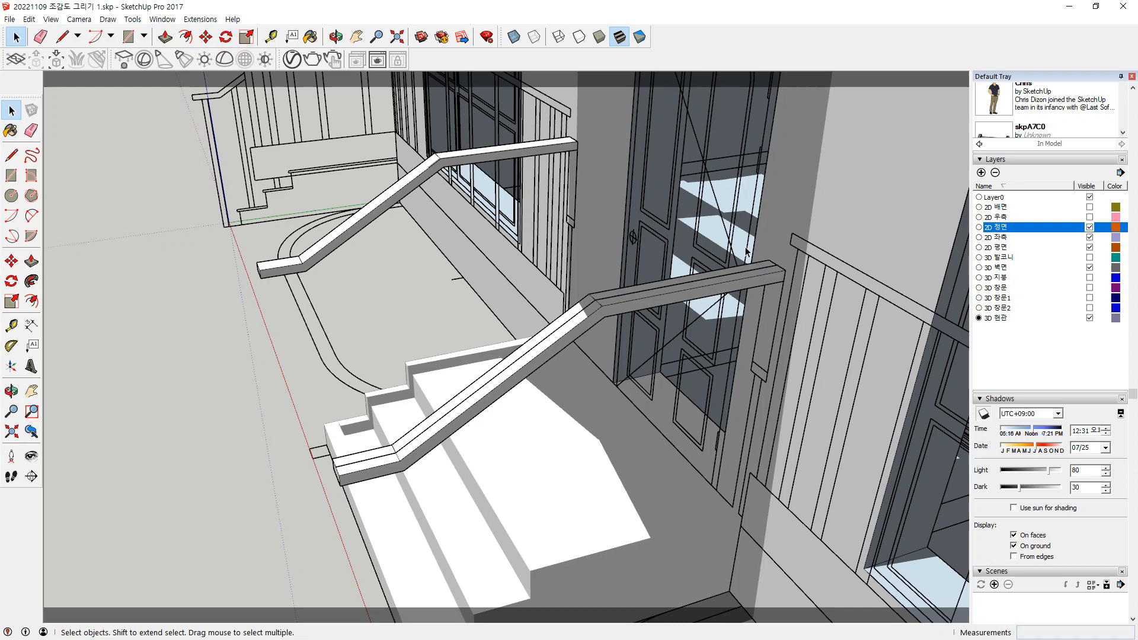
Move the welded handrail centreline 1200 mm straight down along the blue axis to ground level
shift+middle_drag(652, 251, 617, 202)
scroll(684, 196, up, 2)
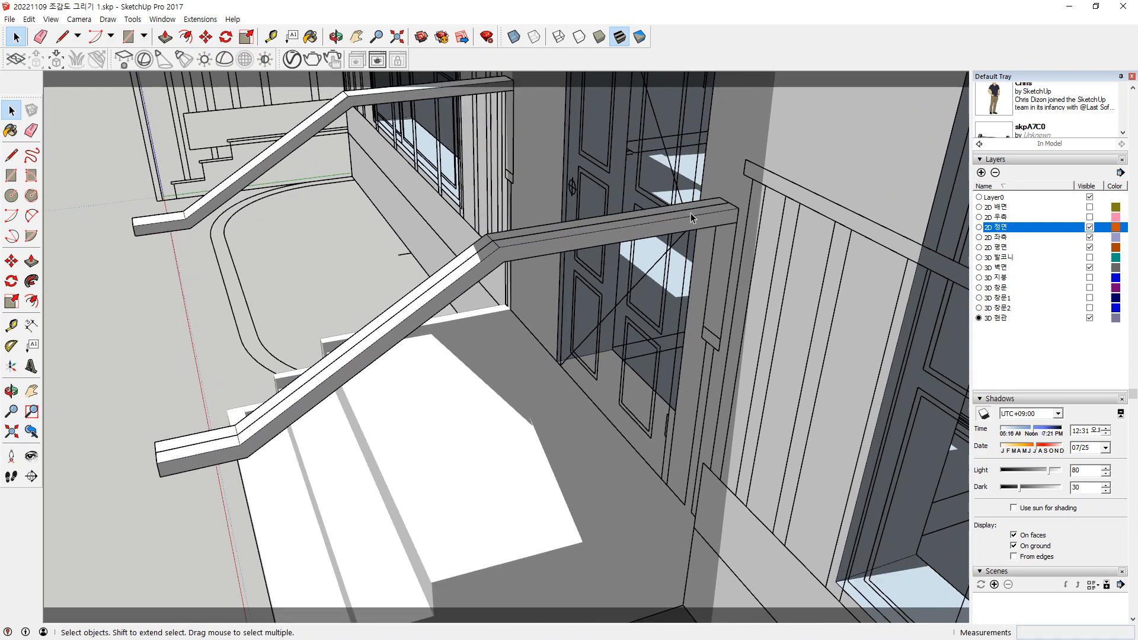
key(l)
key(m)
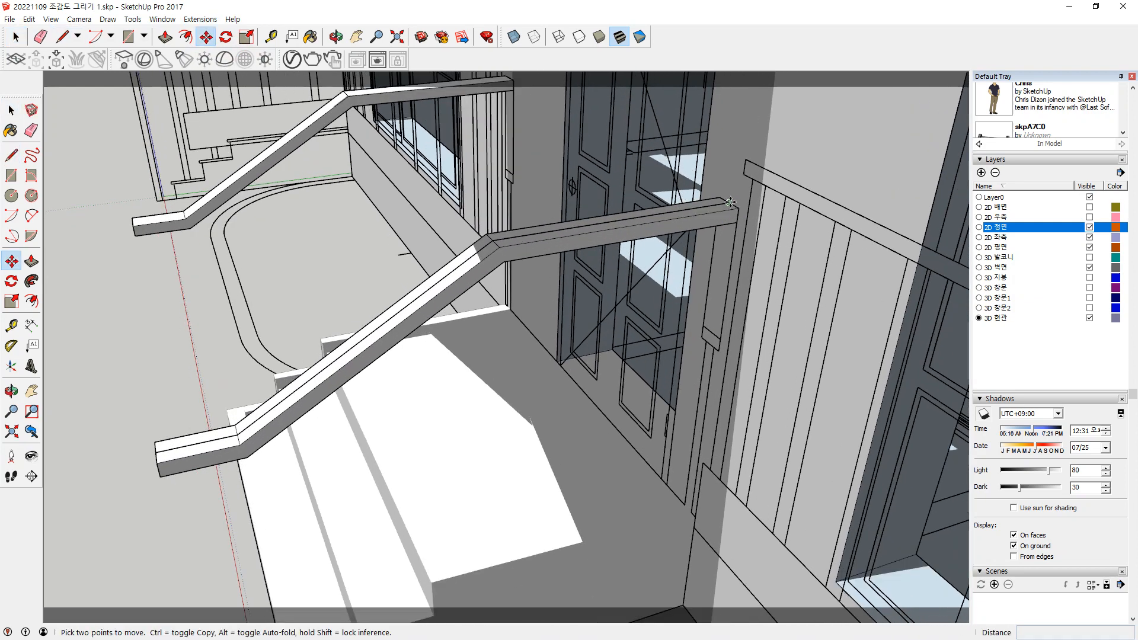
key(space)
click(700, 209)
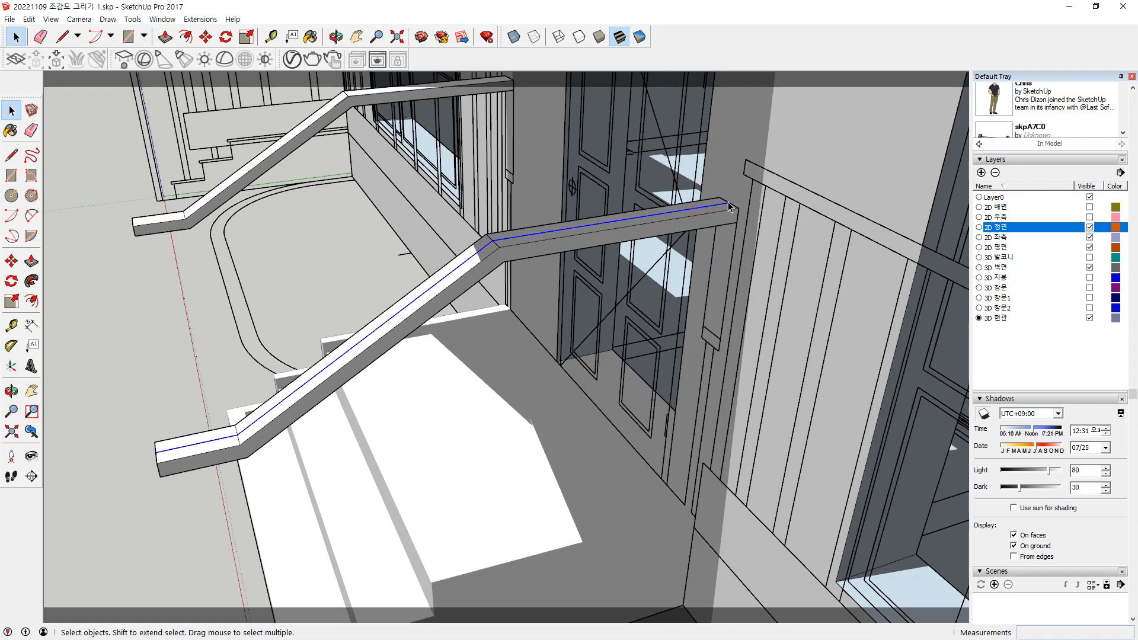
middle_drag(414, 359, 516, 303)
key(m)
middle_drag(394, 284, 394, 313)
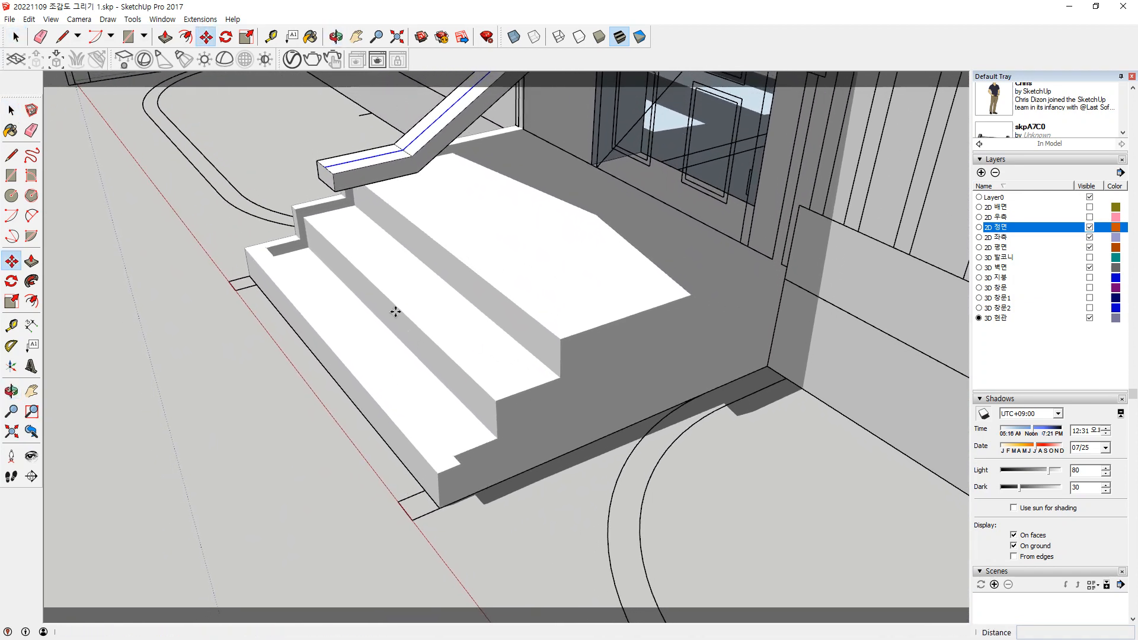
click(324, 171)
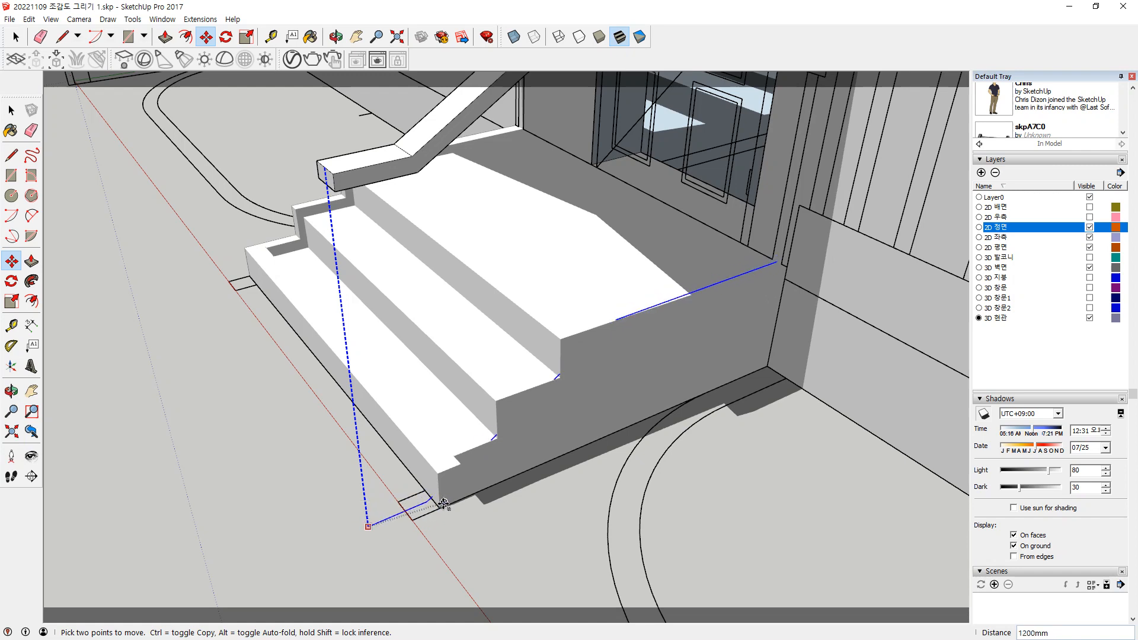
click(403, 516)
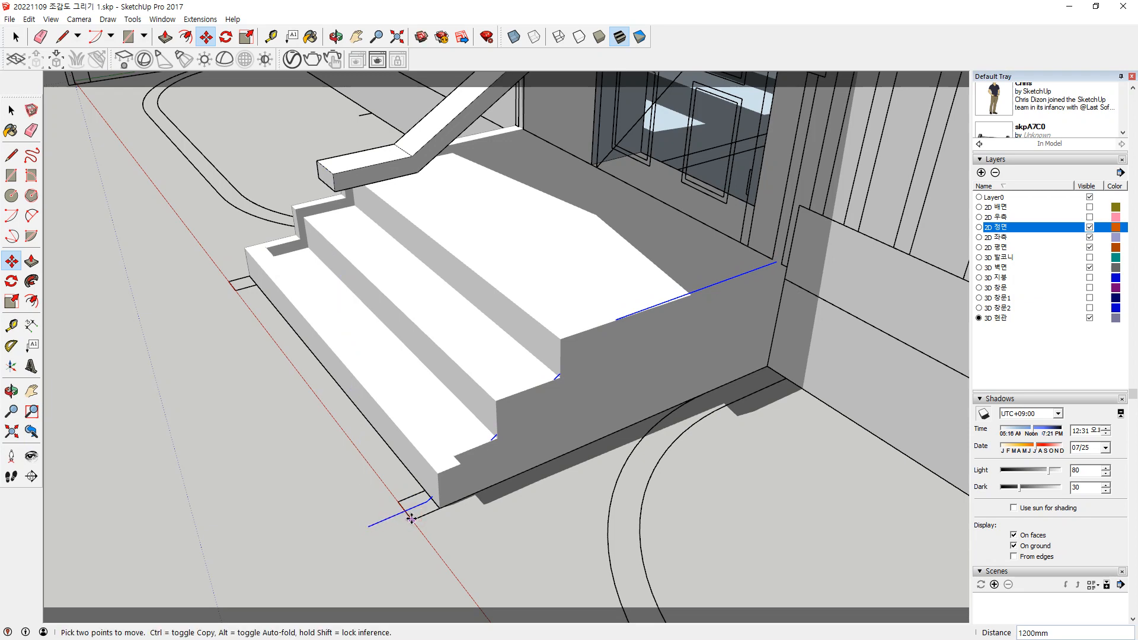
Copy the lowered path along the red axis to the matching handrail outline on the other side of the stairs
click(411, 519)
key(ctrl)
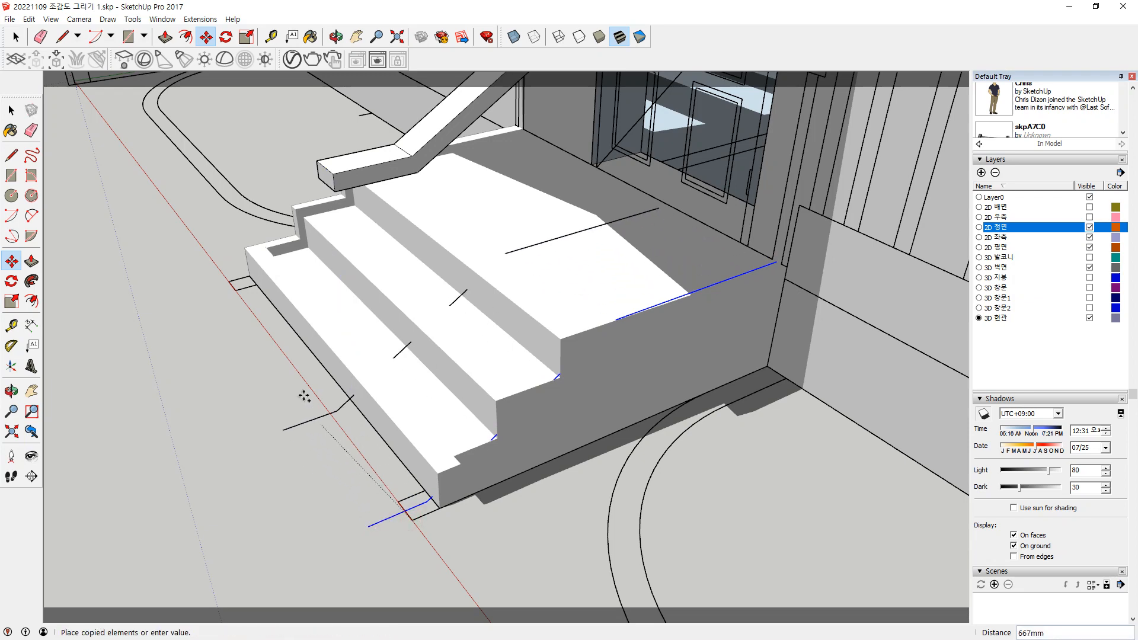
click(237, 290)
Draw a circle with a 30 mm radius on the ground beside the front end of the lowered path
middle_drag(223, 310, 327, 386)
middle_drag(435, 487, 279, 462)
key(c)
key(space)
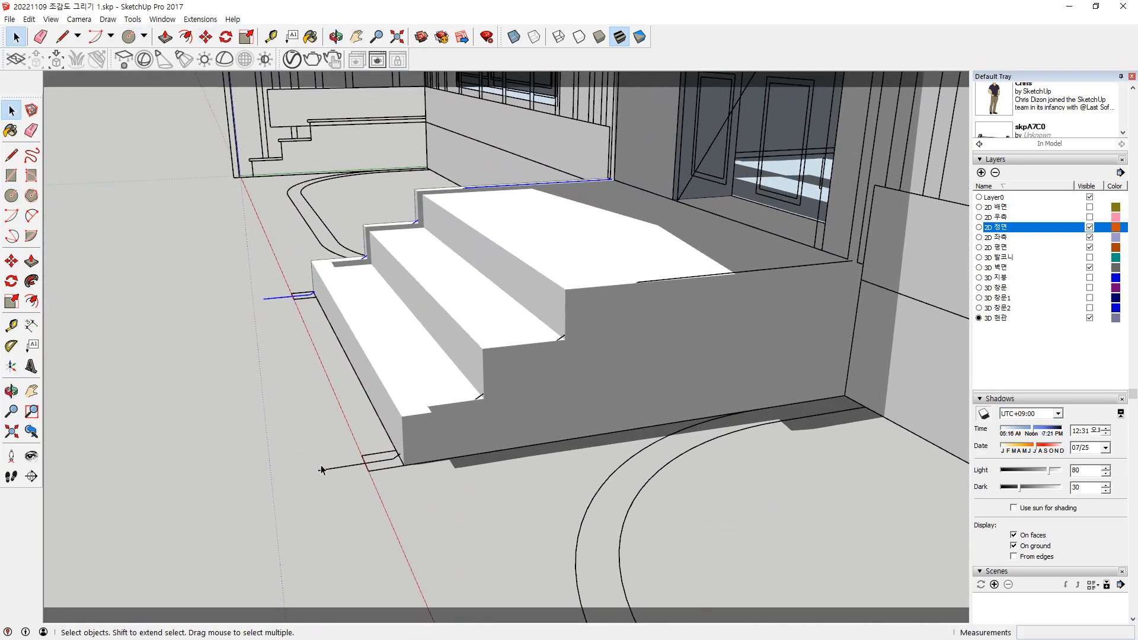
key(c)
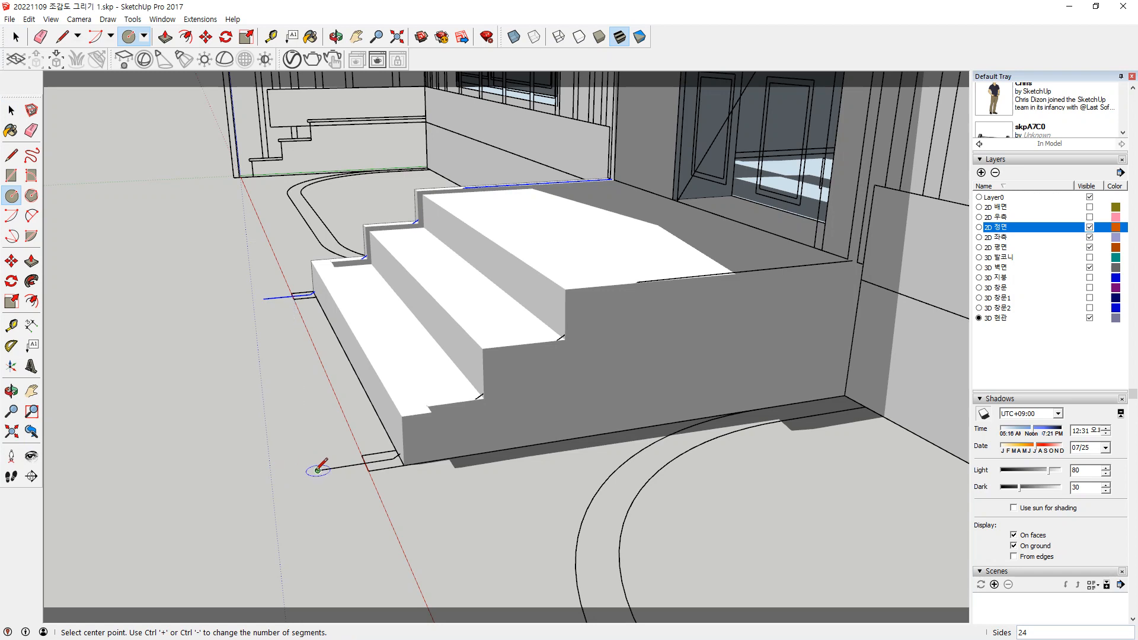
click(273, 477)
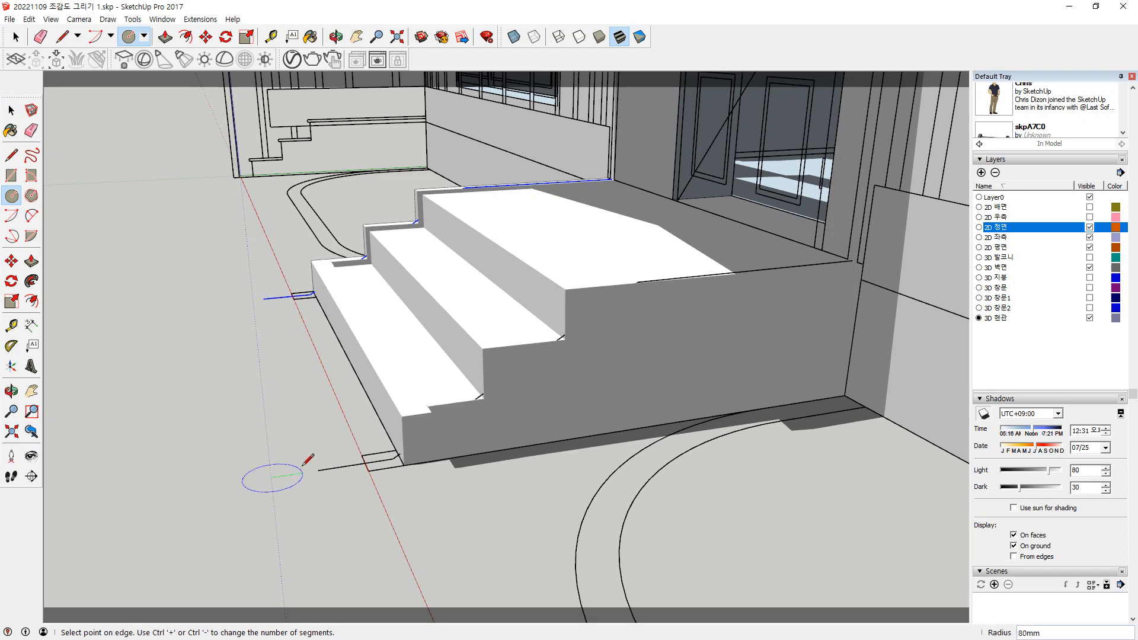
text(30)
key(Return)
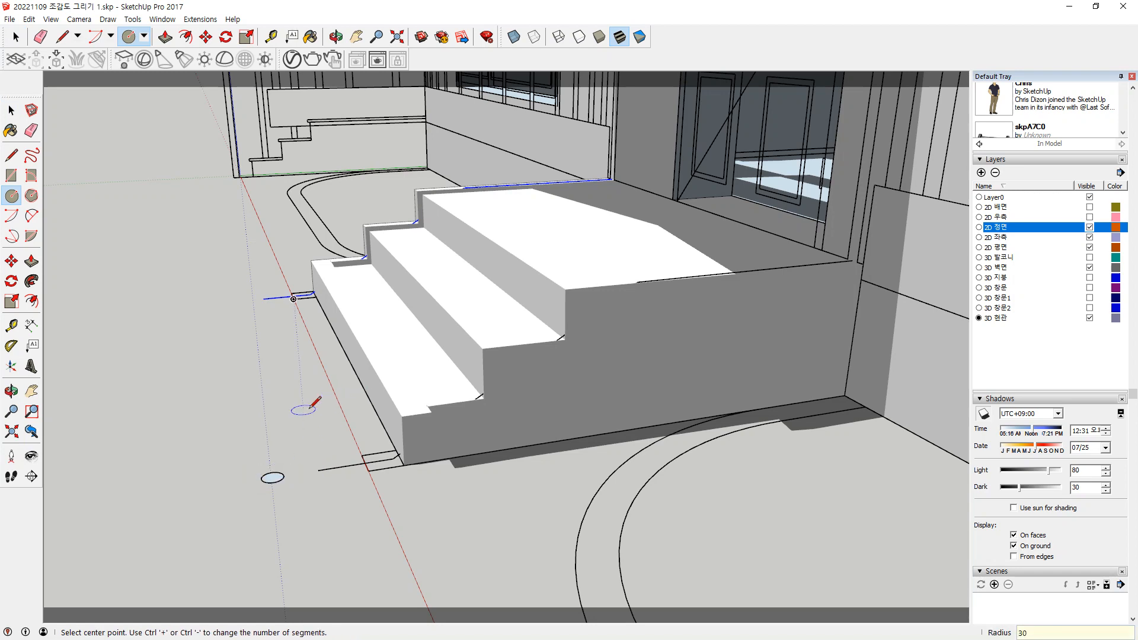
Push/Pull the circle up 1155 mm to the underside of the handrail to form a baluster
key(p)
click(270, 476)
mouse_move(263, 380)
middle_down()
mouse_move(262, 331)
mouse_move(268, 401)
middle_up()
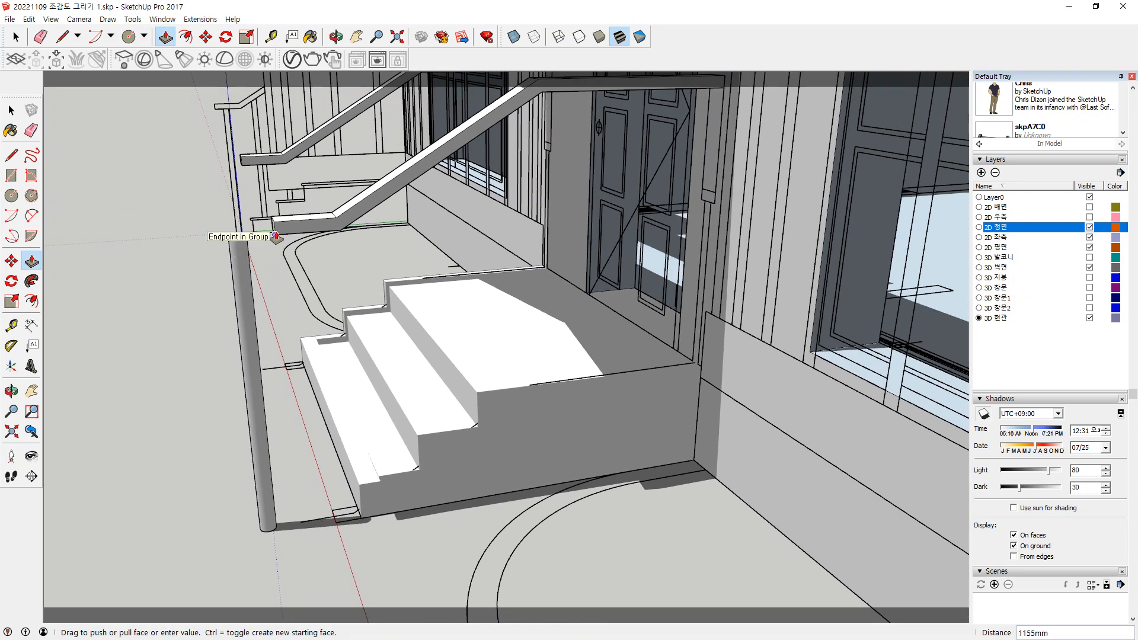
click(234, 236)
Select the whole baluster cylinder and start creating a component from it with the definition 난간동자 1155
middle_drag(158, 327, 330, 328)
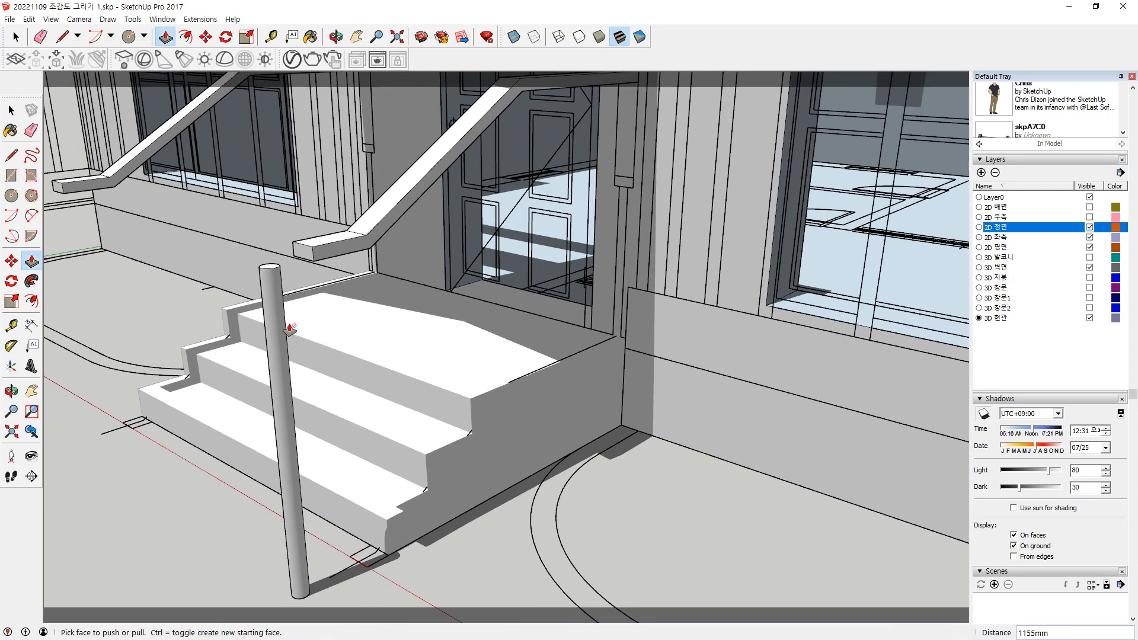
scroll(290, 329, down, 3)
key(space)
middle_drag(281, 284, 273, 296)
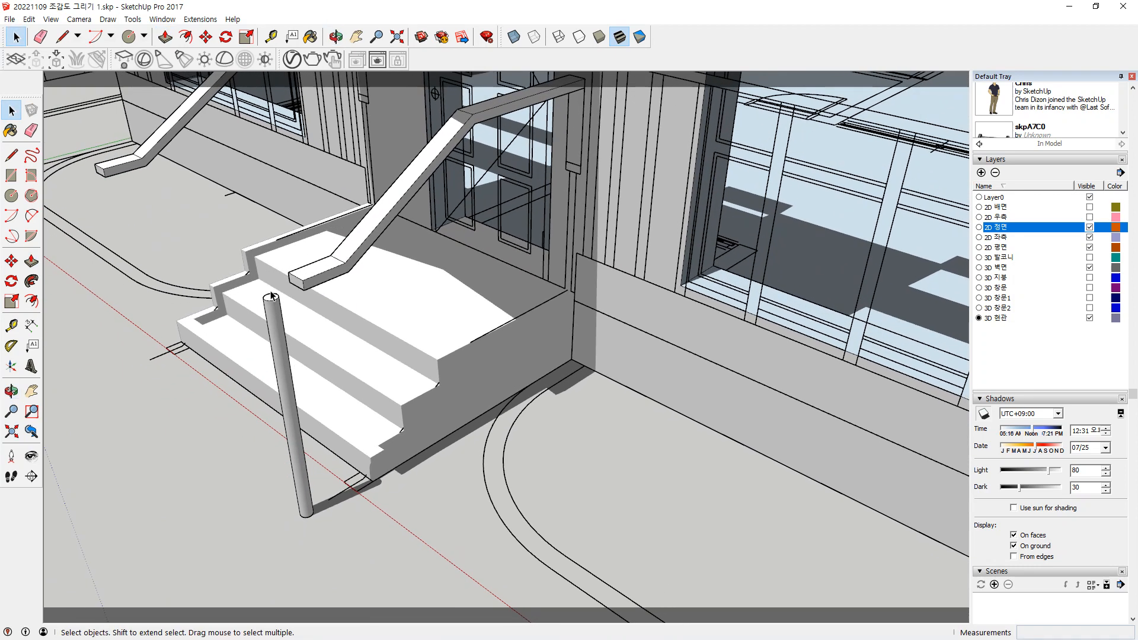
triple_click(271, 297)
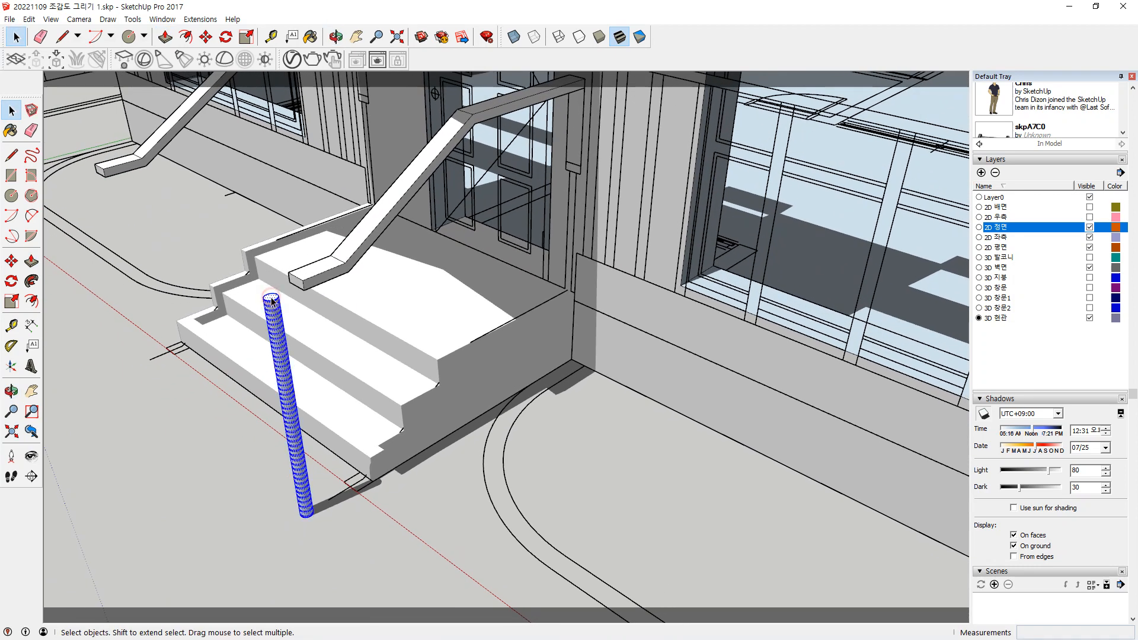
right_click(272, 298)
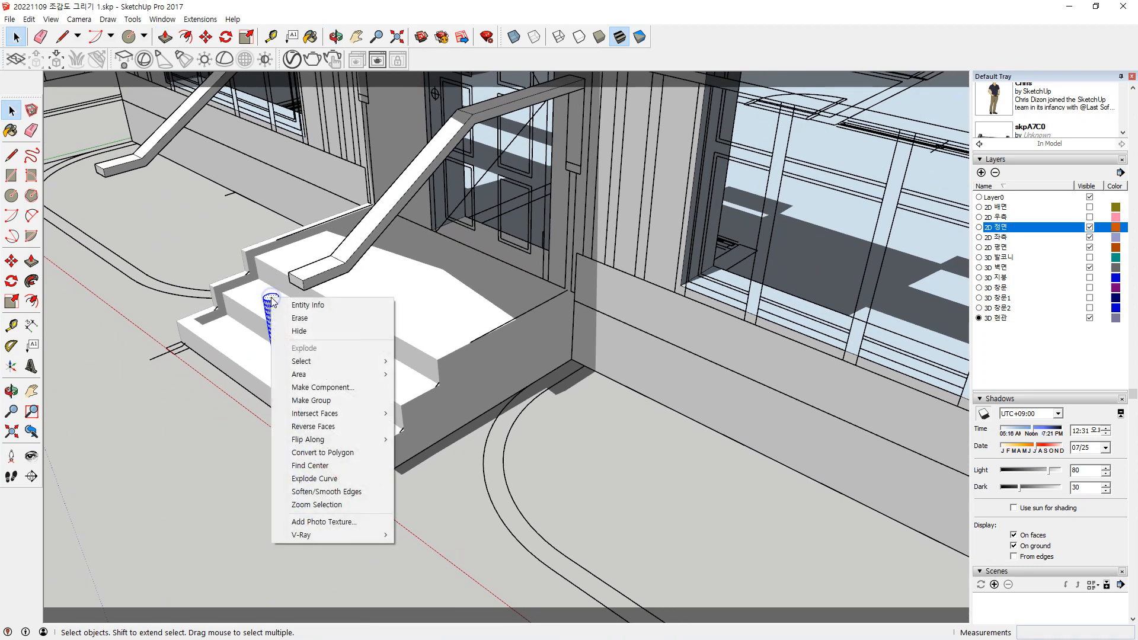
click(348, 386)
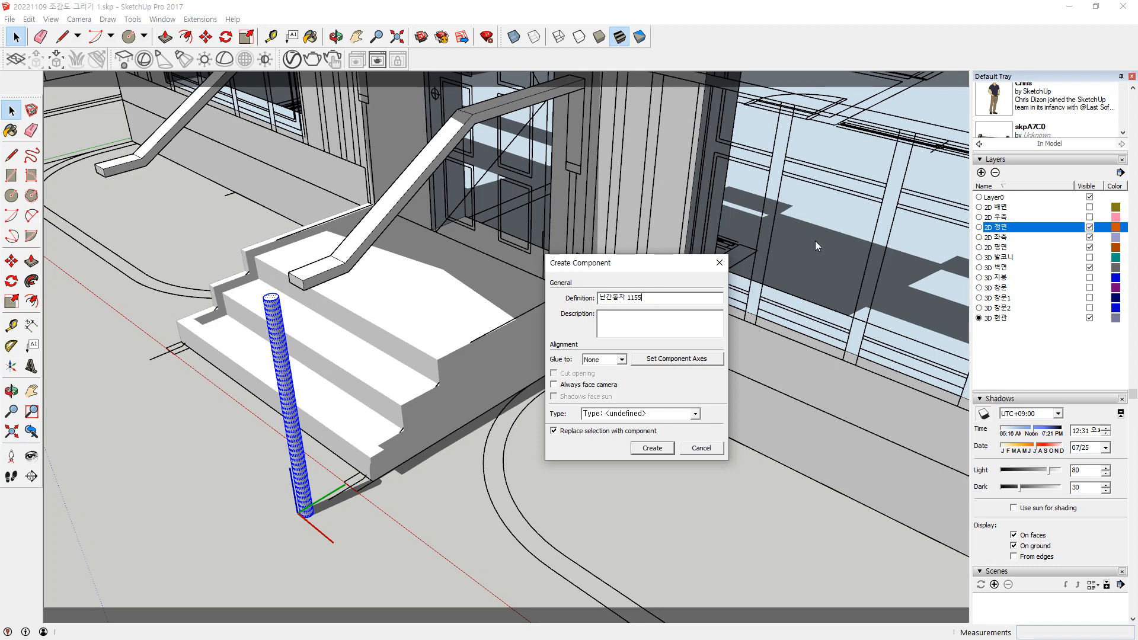
Set the component axes origin at the centre of the baluster's bottom circle, aligned with red and green, and create the component
click(681, 364)
middle_drag(212, 467, 285, 220)
middle_drag(277, 451, 233, 428)
scroll(435, 345, up, 3)
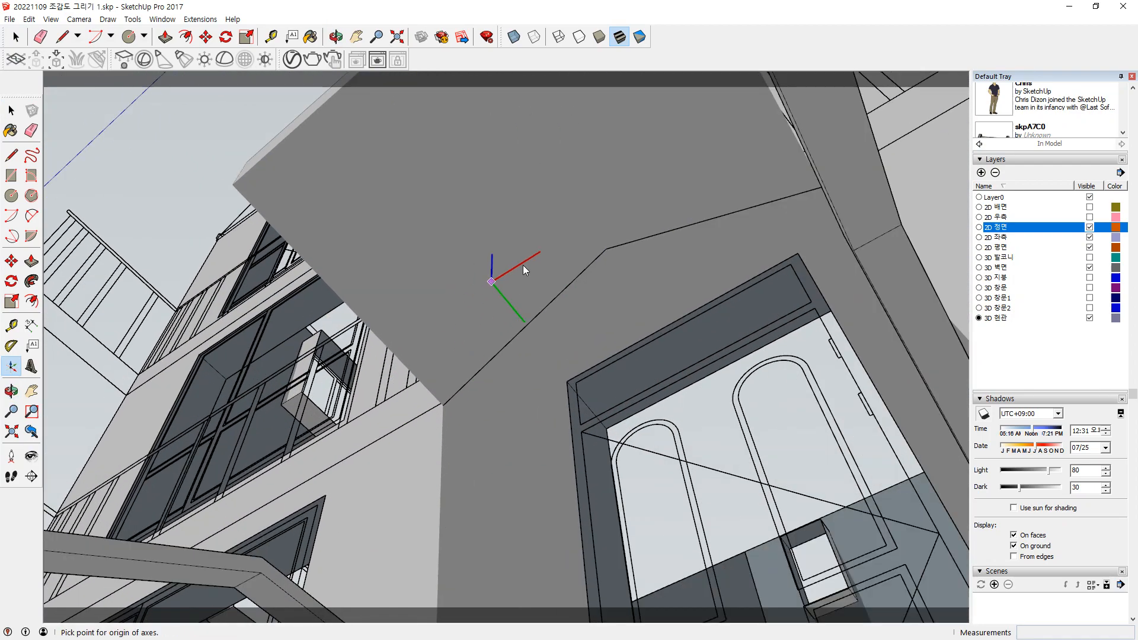
scroll(633, 249, down, 2)
shift+middle_drag(784, 195, 707, 187)
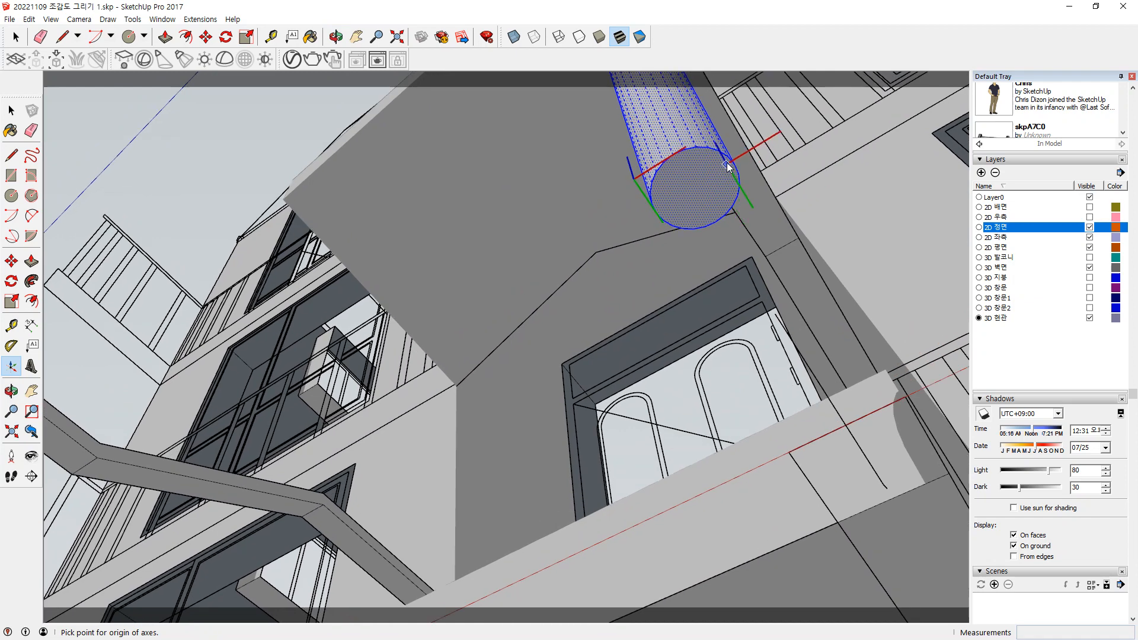
click(695, 189)
click(734, 165)
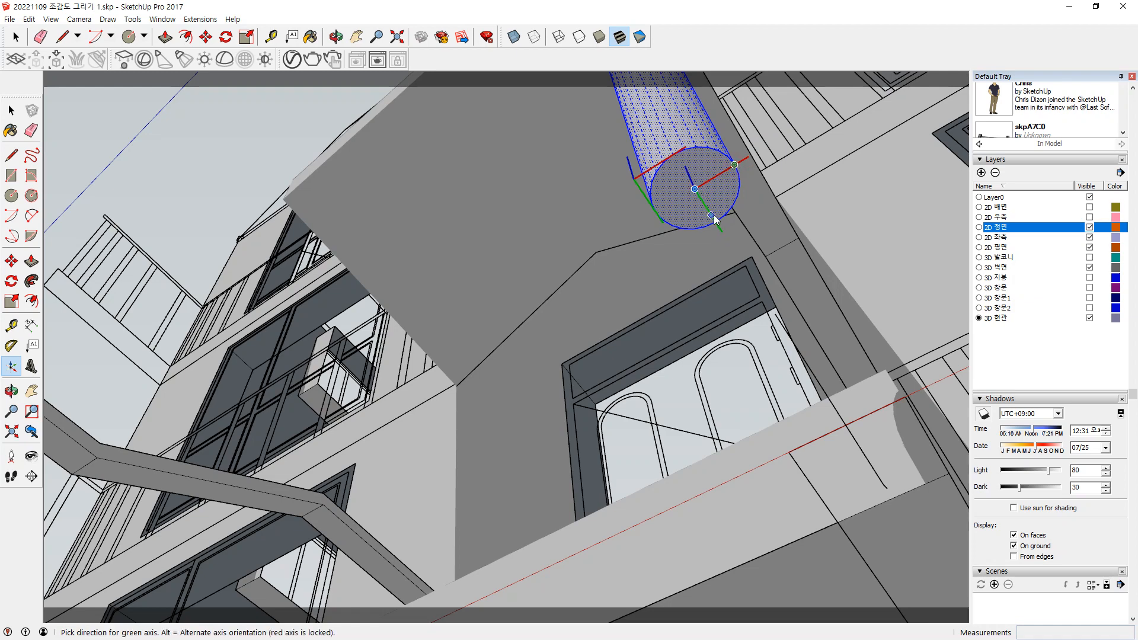
click(713, 217)
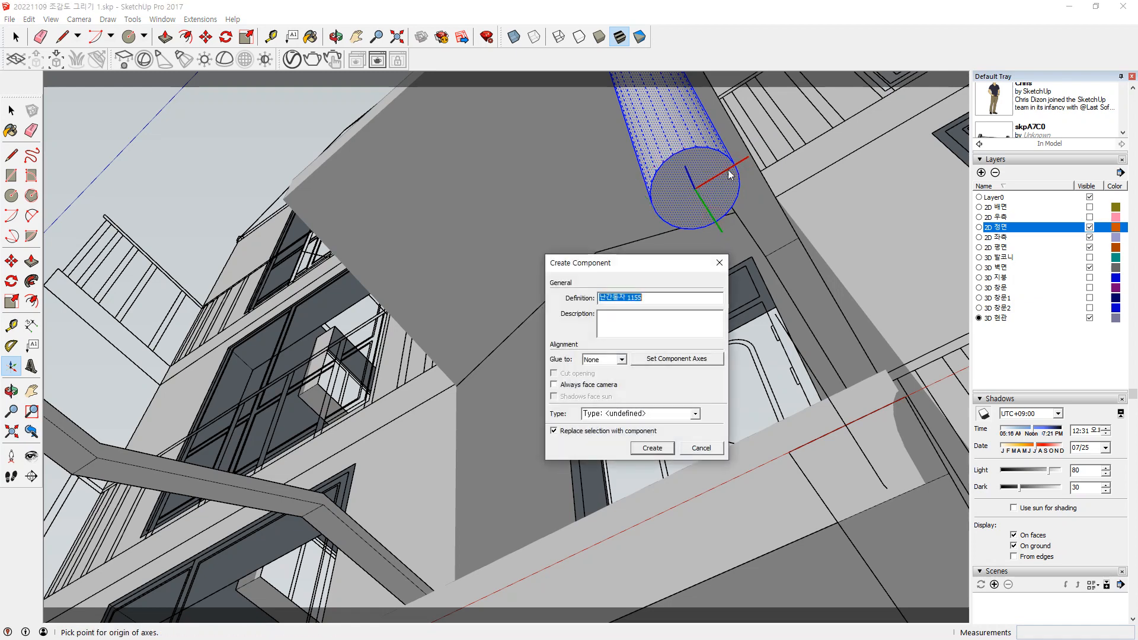
click(655, 449)
Copy the baluster component along the lowered path beside it with PathCopy, at 300 mm spacing
middle_drag(745, 241, 488, 493)
scroll(541, 362, down, 5)
scroll(515, 480, up, 3)
scroll(505, 549, up, 1)
middle_drag(506, 549, 462, 566)
click(472, 549)
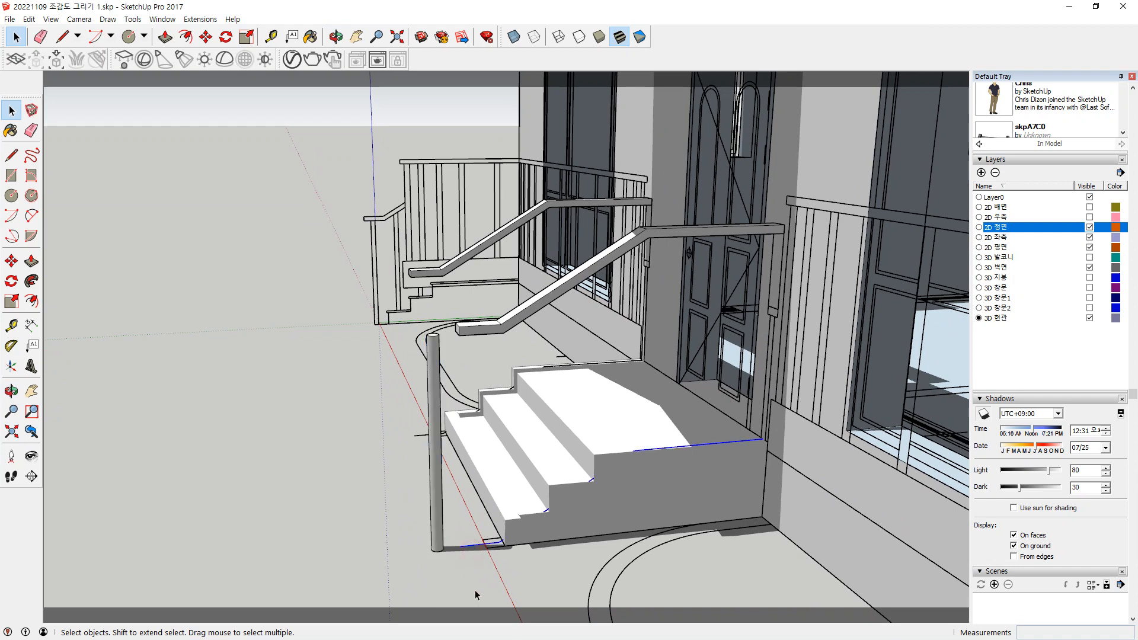
click(200, 19)
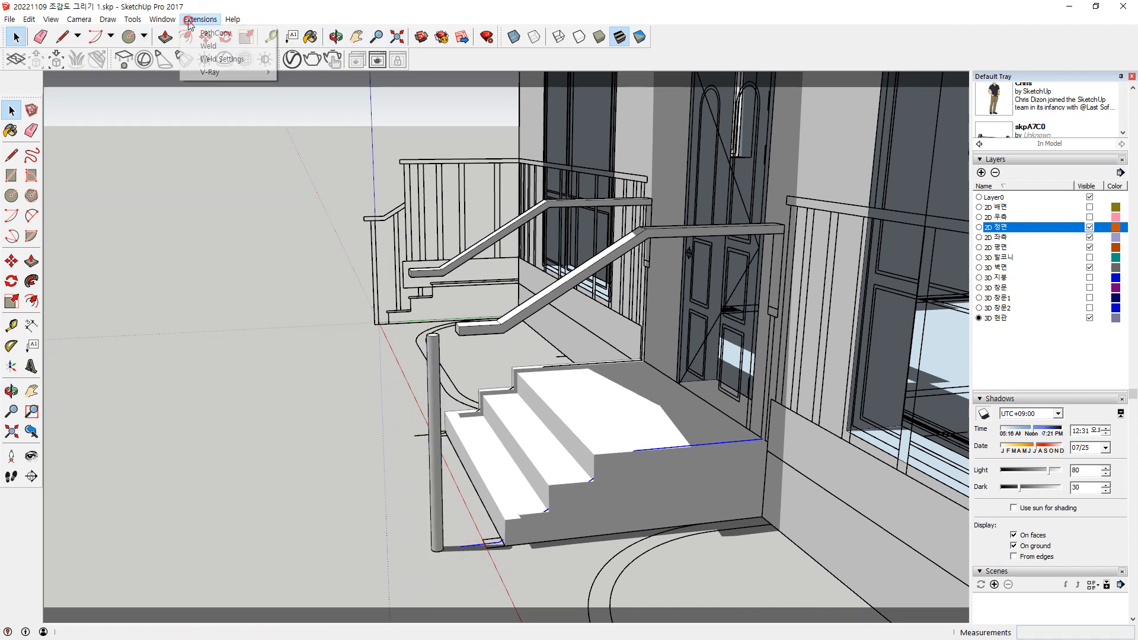
click(204, 48)
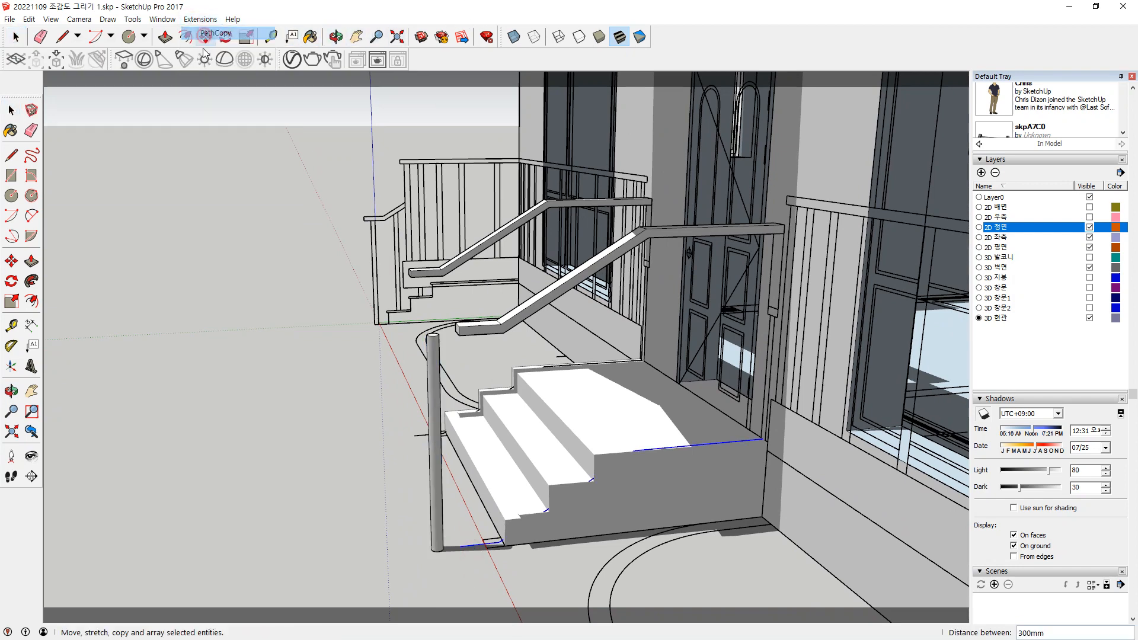
click(442, 524)
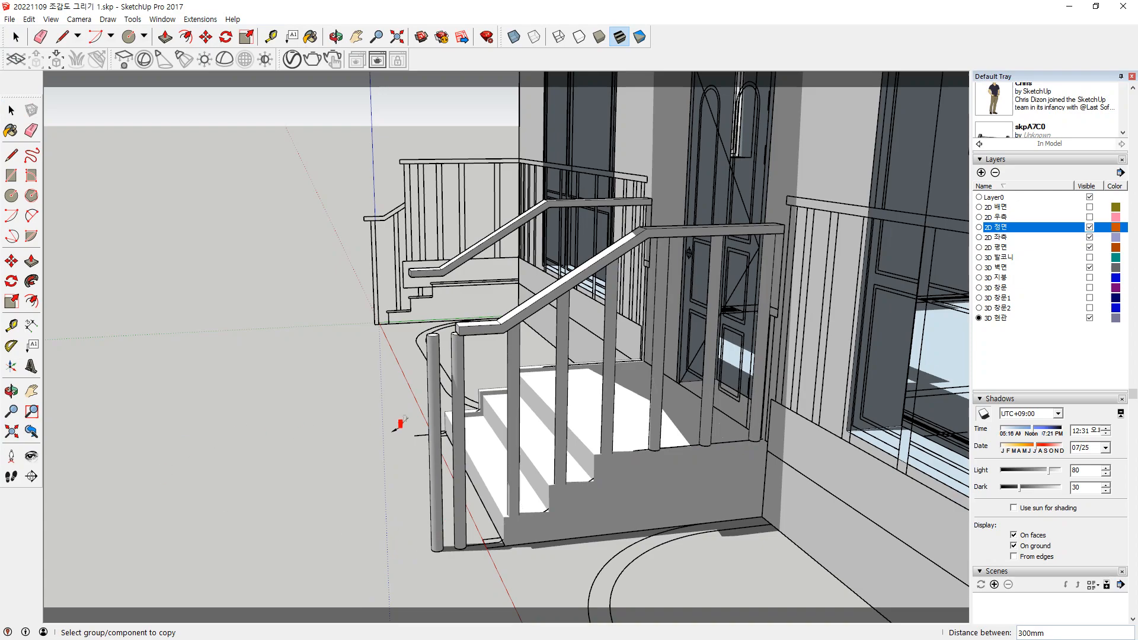
Select the matching path on the other side of the stairs and distribute the baluster along it with PathCopy at 300 mm spacing
middle_drag(369, 424, 183, 256)
mouse_move(402, 287)
middle_down()
mouse_move(382, 347)
mouse_move(554, 355)
middle_up()
key(space)
click(236, 471)
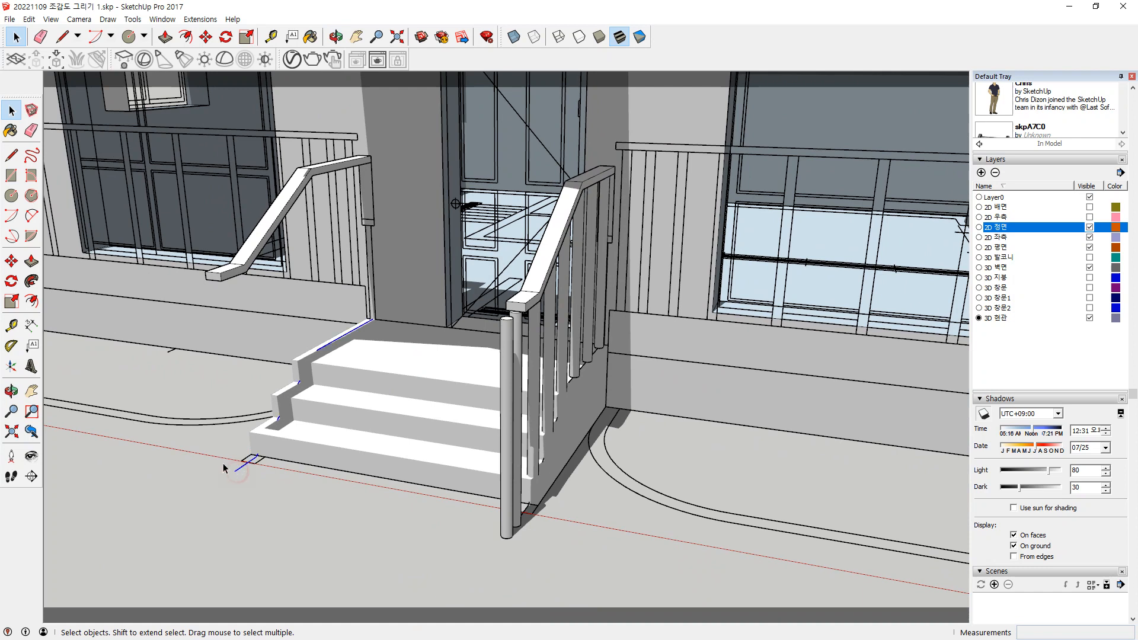
click(200, 19)
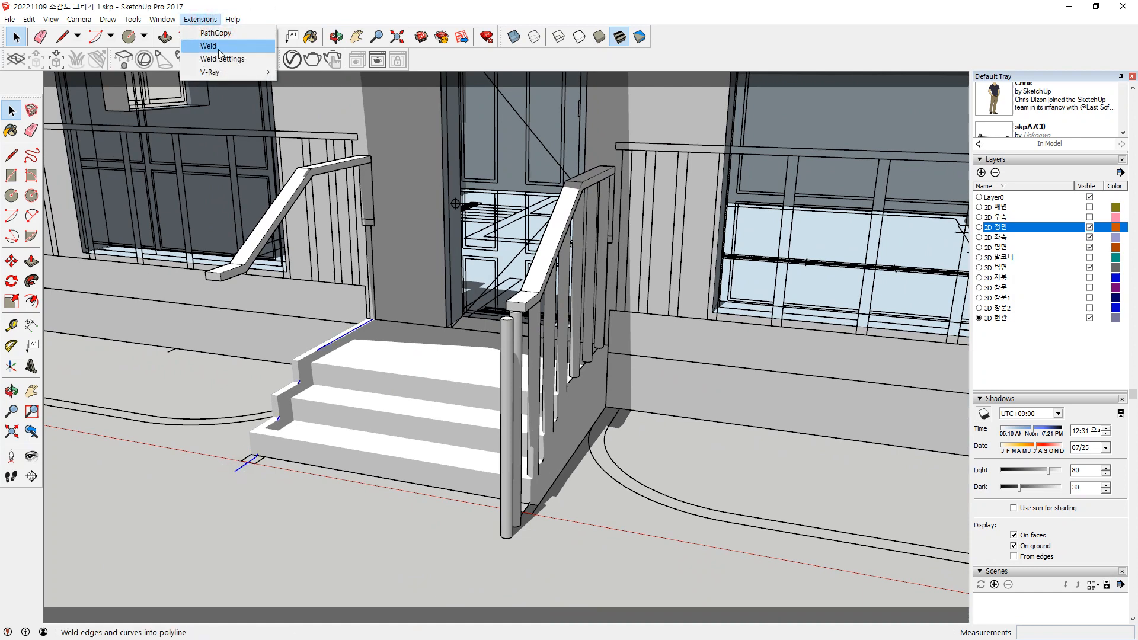
click(219, 63)
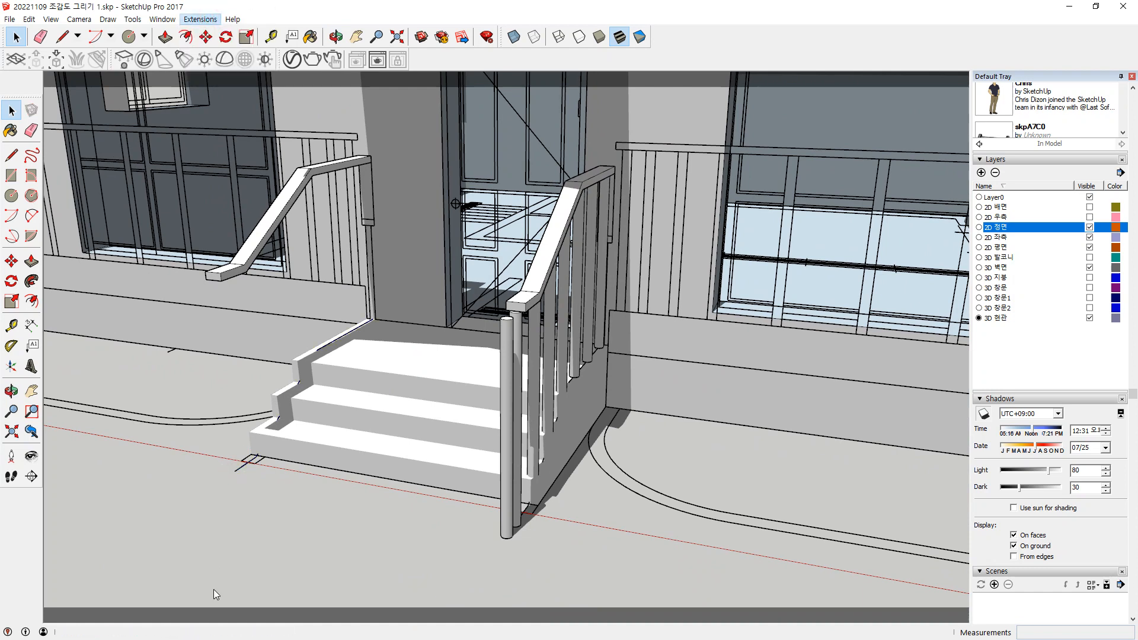
click(242, 484)
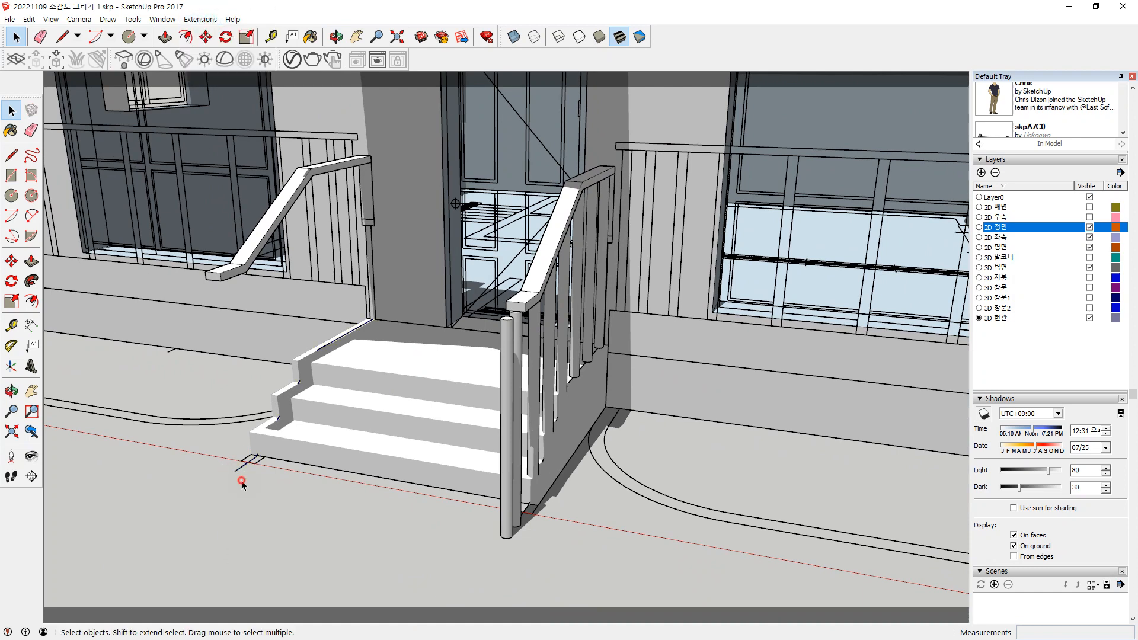
click(199, 19)
click(216, 33)
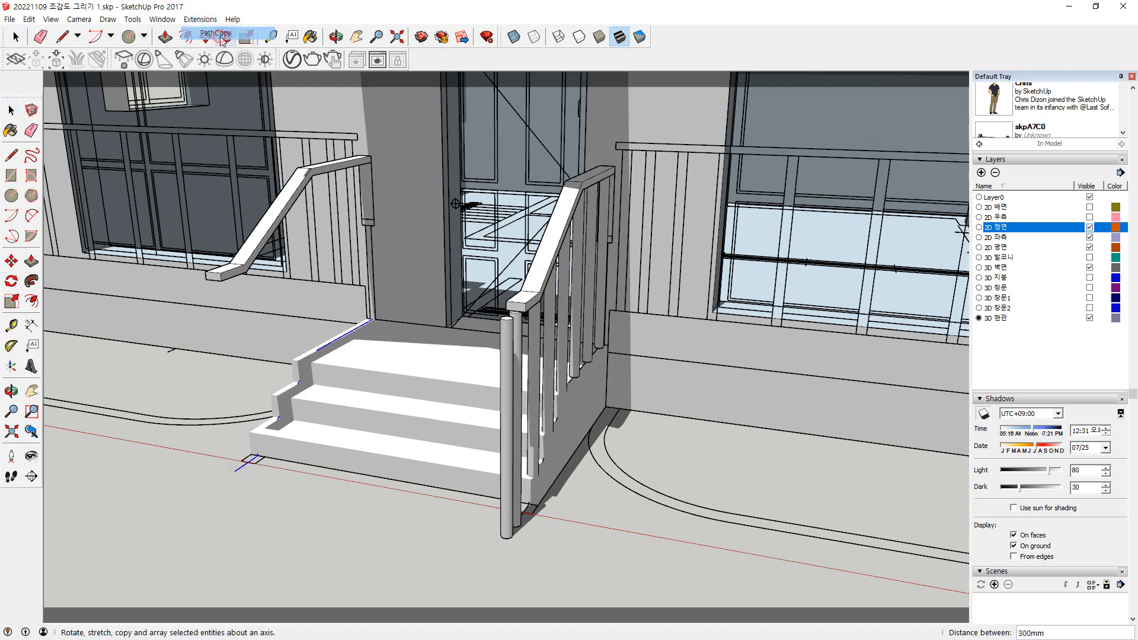
click(514, 529)
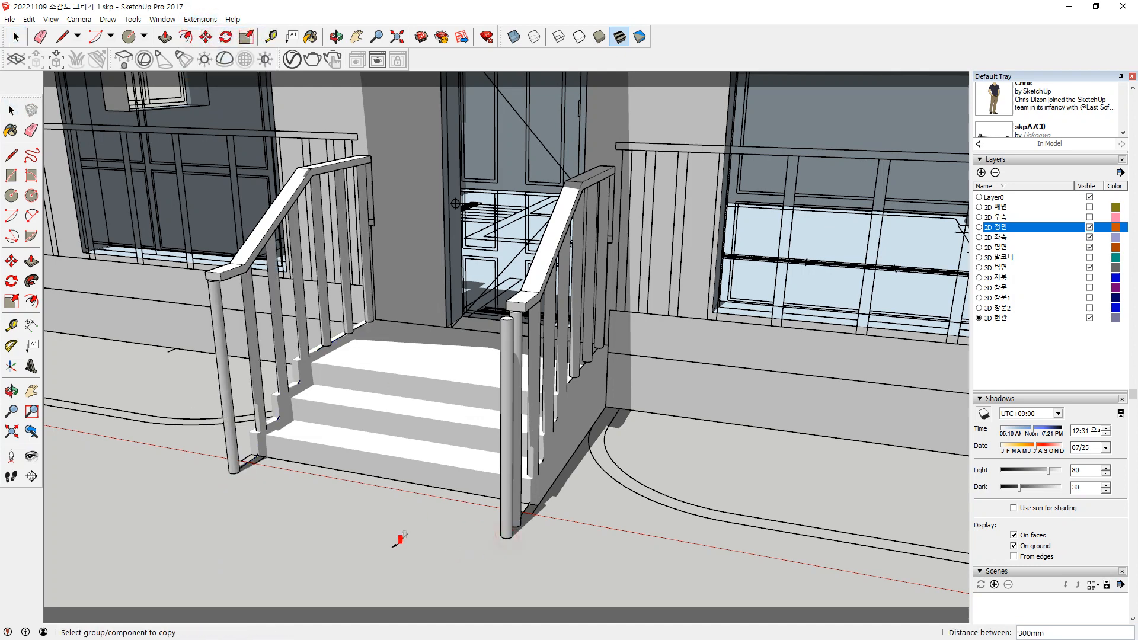
Delete the original baluster standing in front of the handrail's front end
middle_drag(394, 538, 423, 507)
key(space)
click(422, 505)
key(Delete)
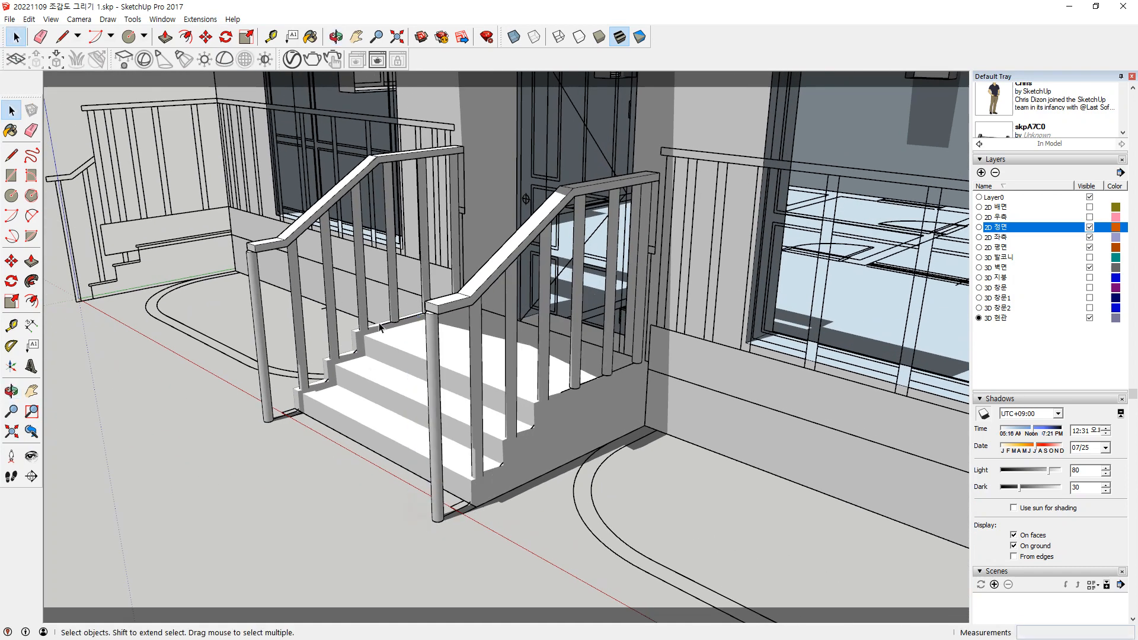
Select all the copied balusters under the far handrail and make them a group
click(422, 249)
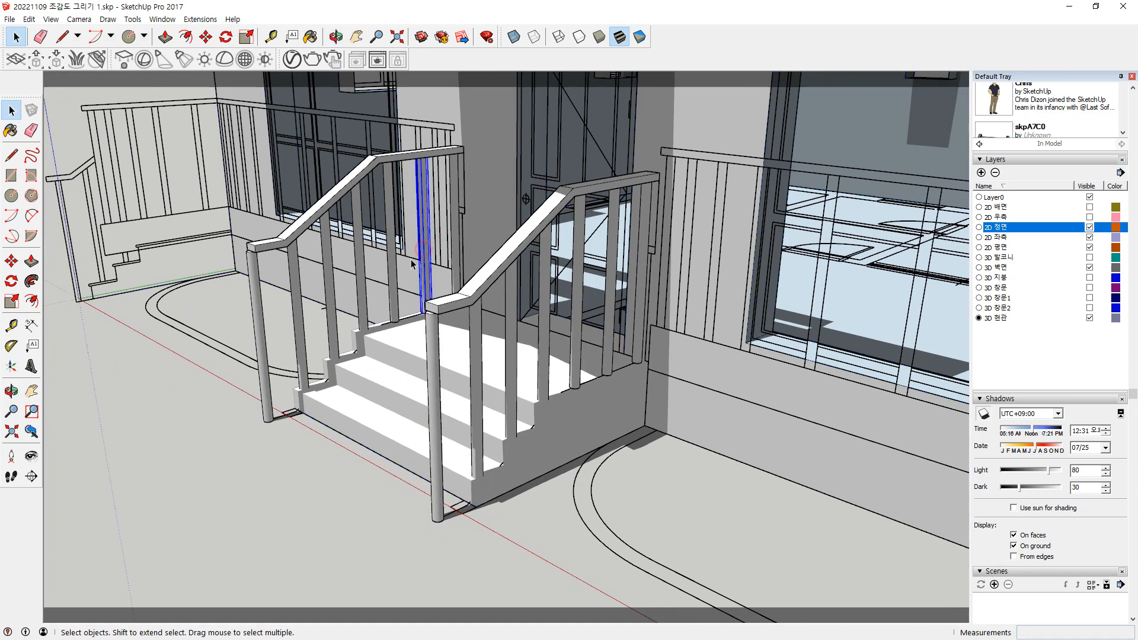
ctrl+click(394, 274)
ctrl+click(362, 302)
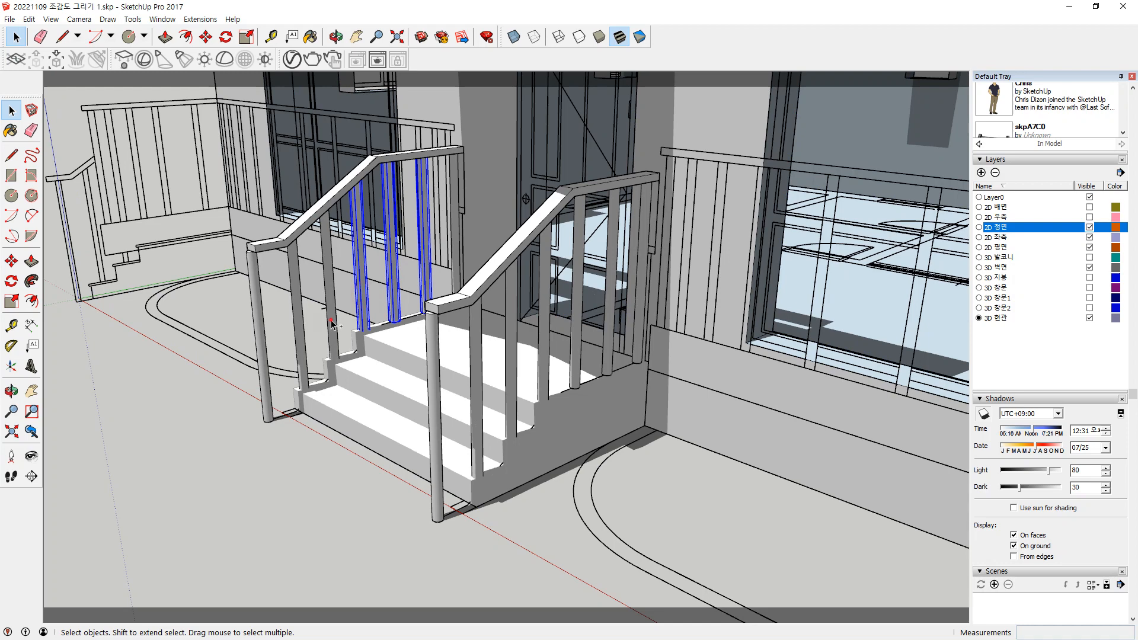
ctrl+click(329, 323)
ctrl+click(302, 339)
ctrl+click(259, 353)
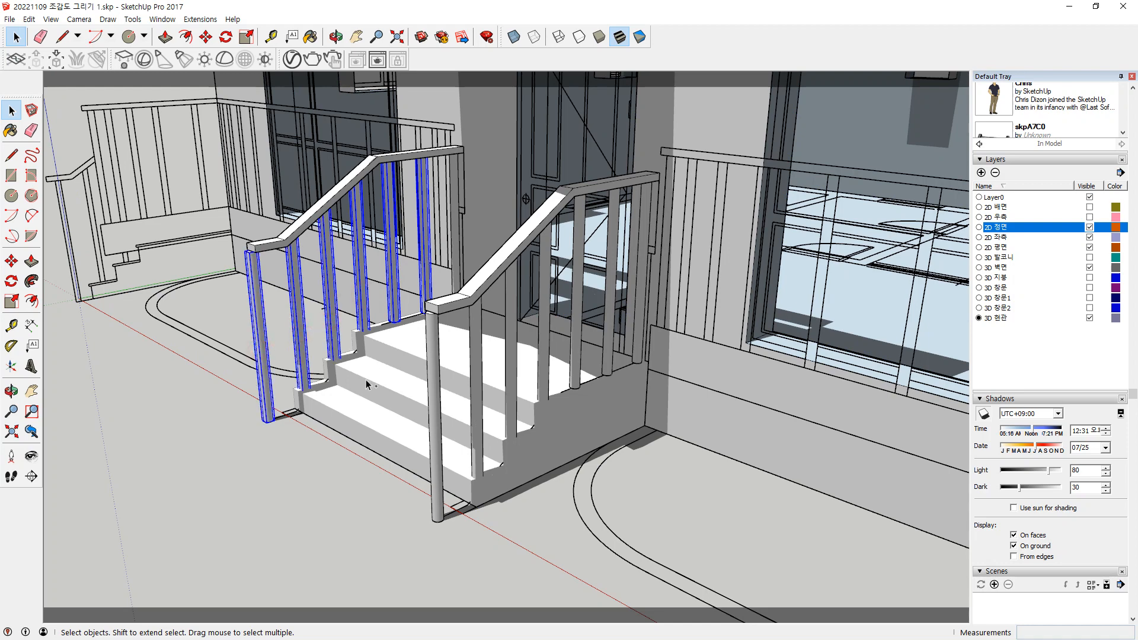
right_click(262, 353)
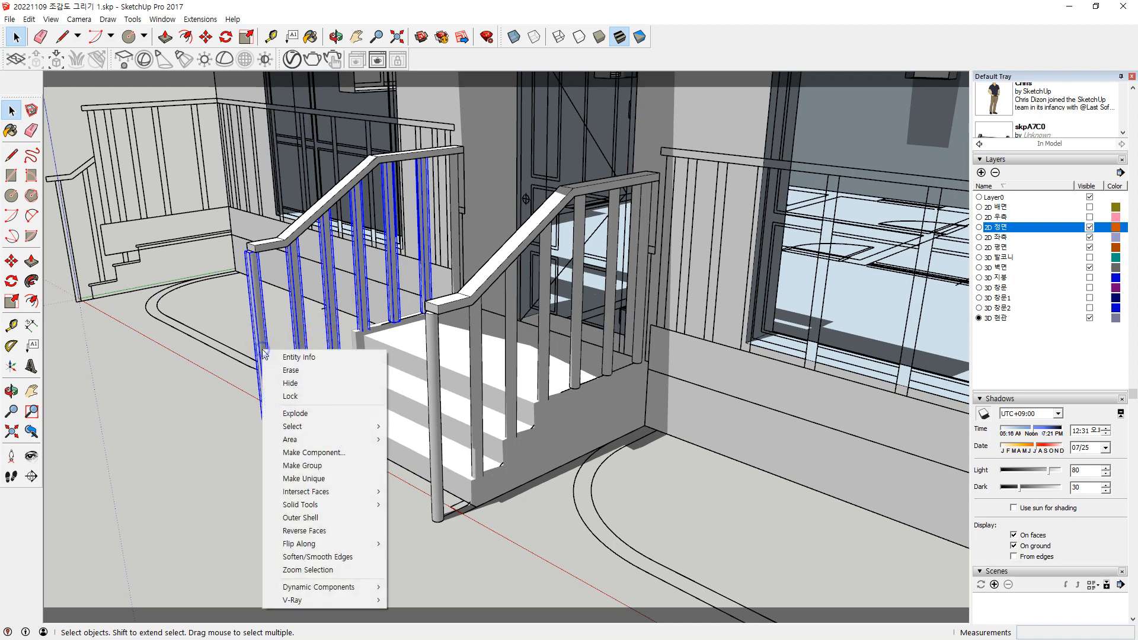
click(302, 465)
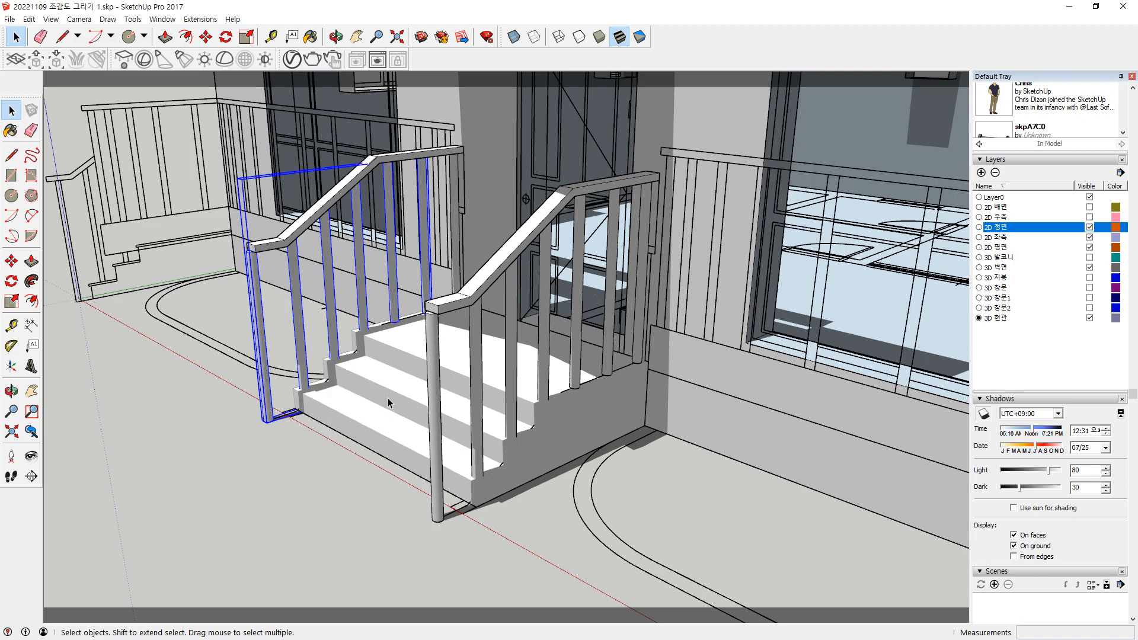
Select all the copied balusters under the near handrail and make them a group
click(438, 397)
ctrl+click(480, 382)
ctrl+click(513, 356)
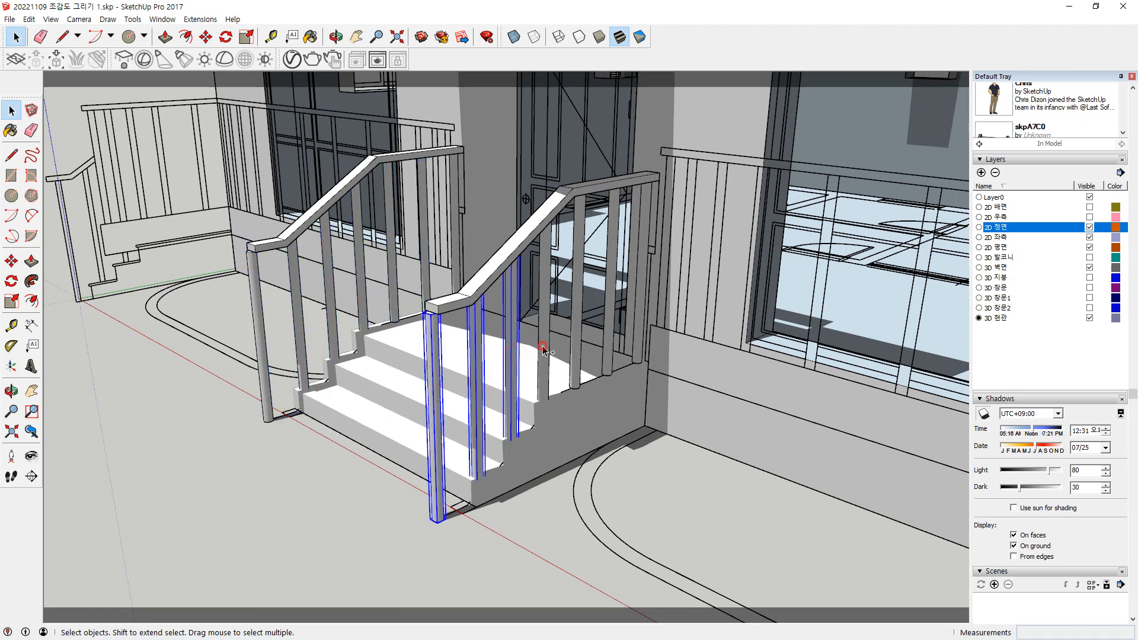
ctrl+click(543, 349)
ctrl+click(578, 339)
ctrl+click(612, 324)
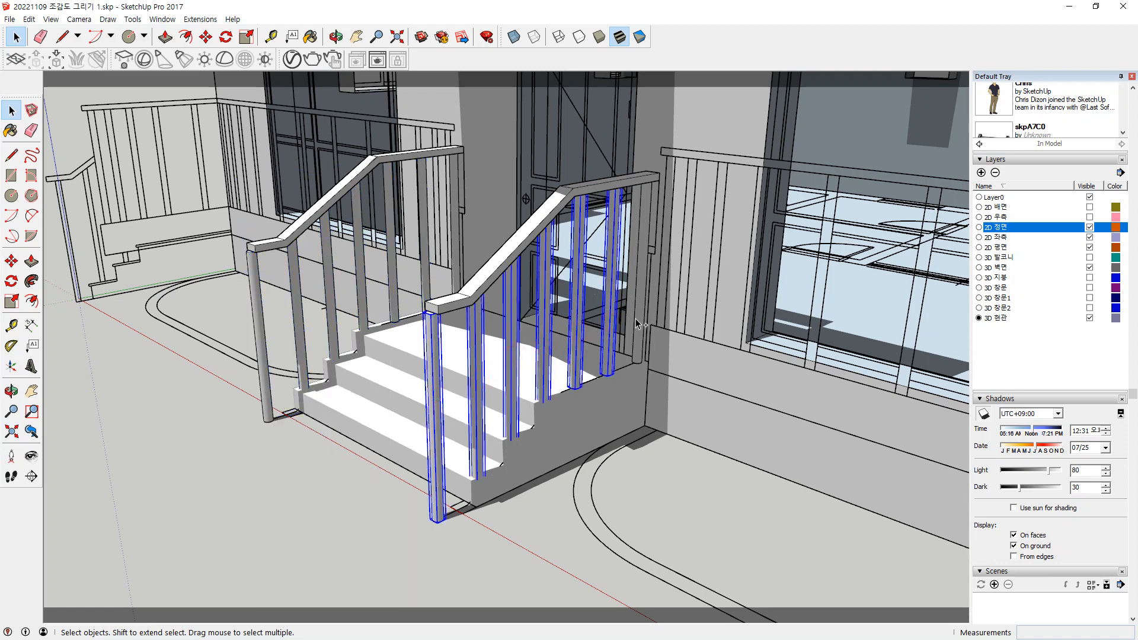
ctrl+click(635, 321)
right_click(639, 323)
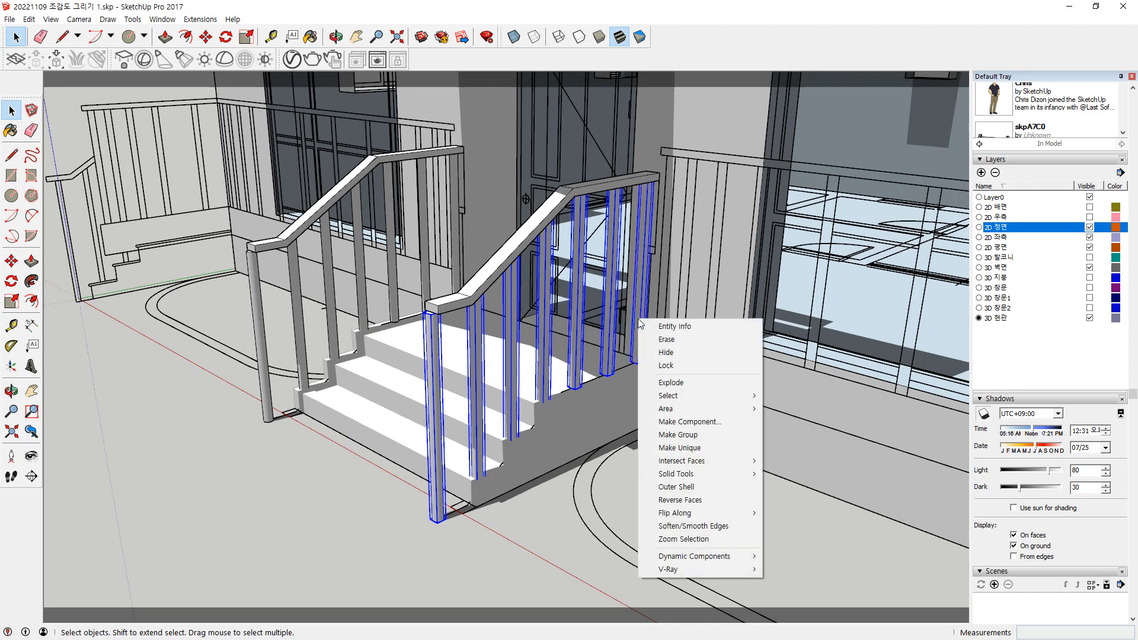
click(678, 435)
Move both baluster groups about 130 mm along the green axis toward the building, using the front baluster's base centre as reference
scroll(332, 474, up, 3)
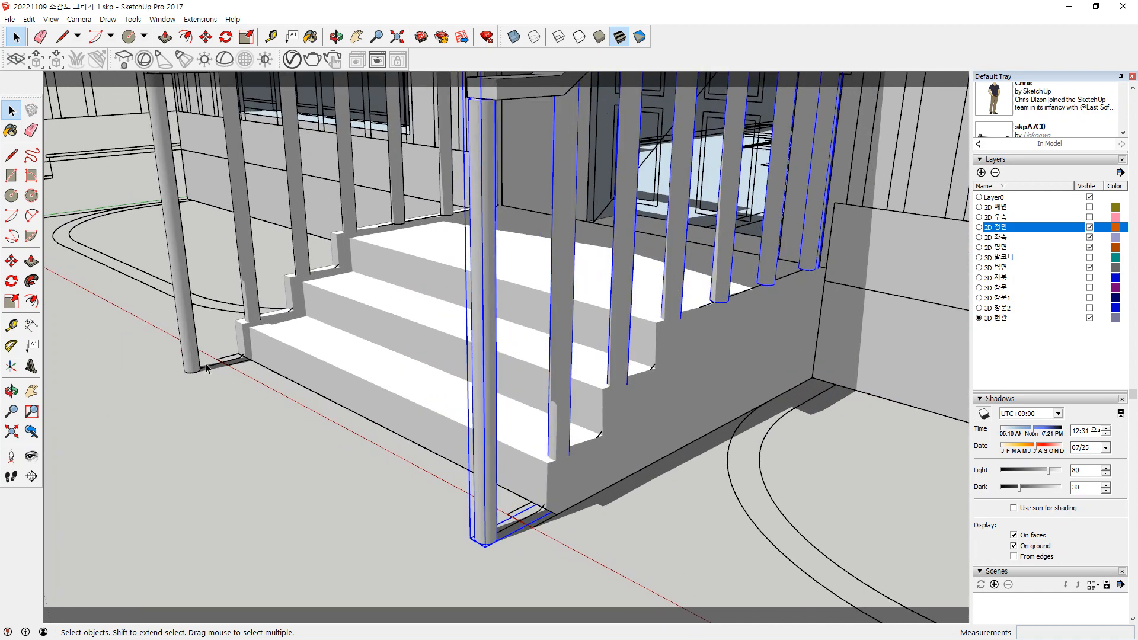
scroll(503, 563, up, 5)
middle_drag(495, 531, 457, 336)
key(m)
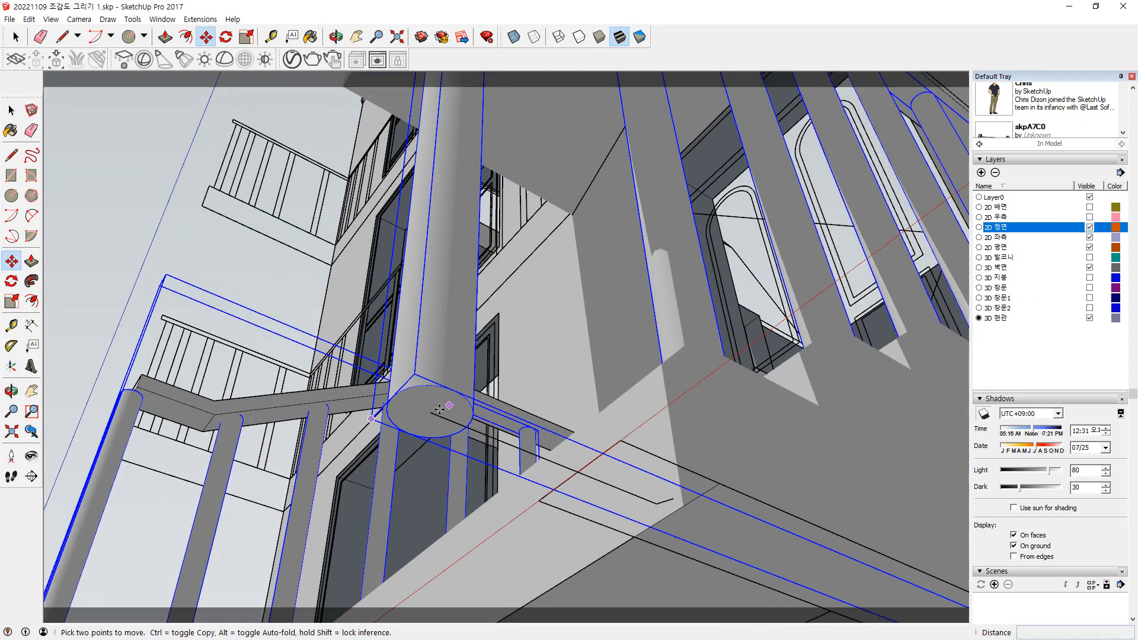
click(433, 413)
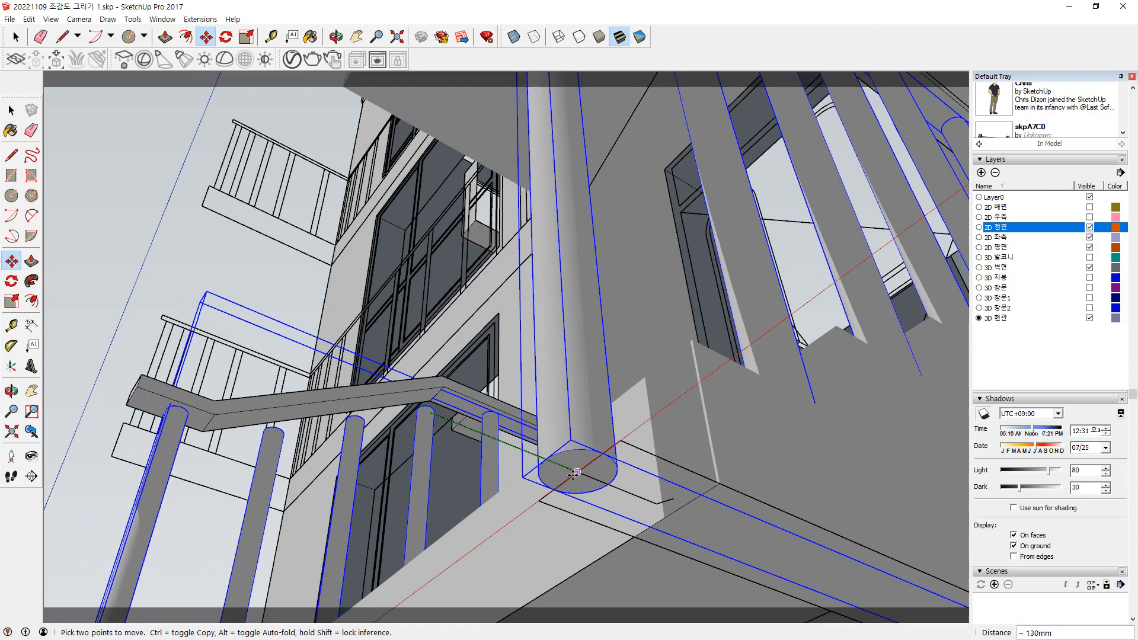
click(567, 474)
Open the baluster group under the left handrail of the entrance stairs for editing
middle_drag(566, 384, 635, 374)
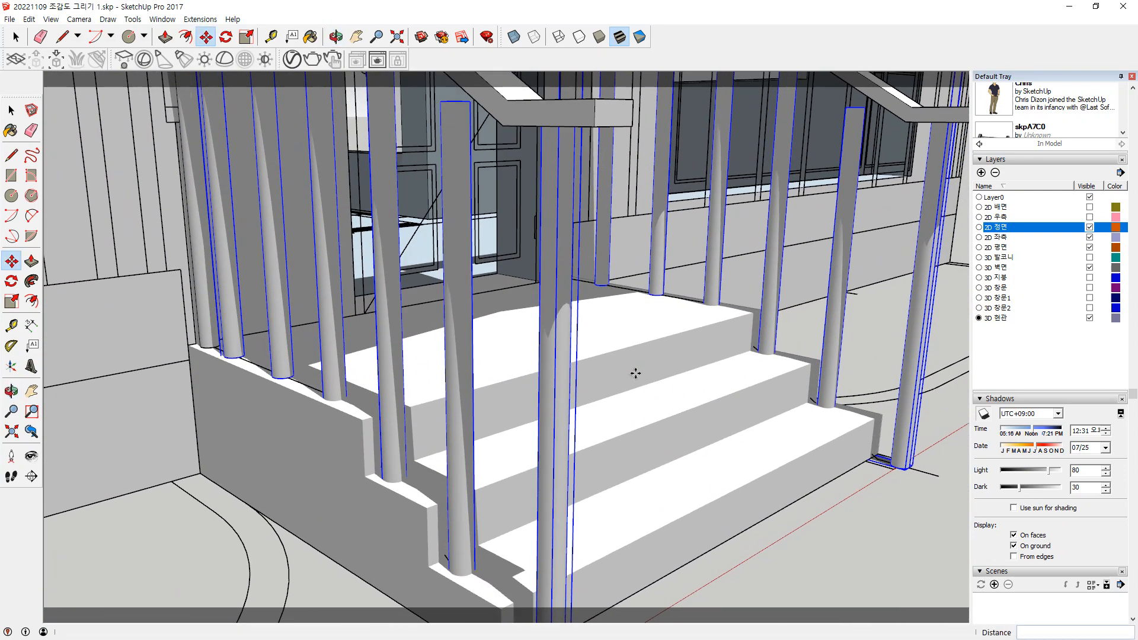
scroll(461, 412, down, 3)
middle_drag(419, 414, 437, 437)
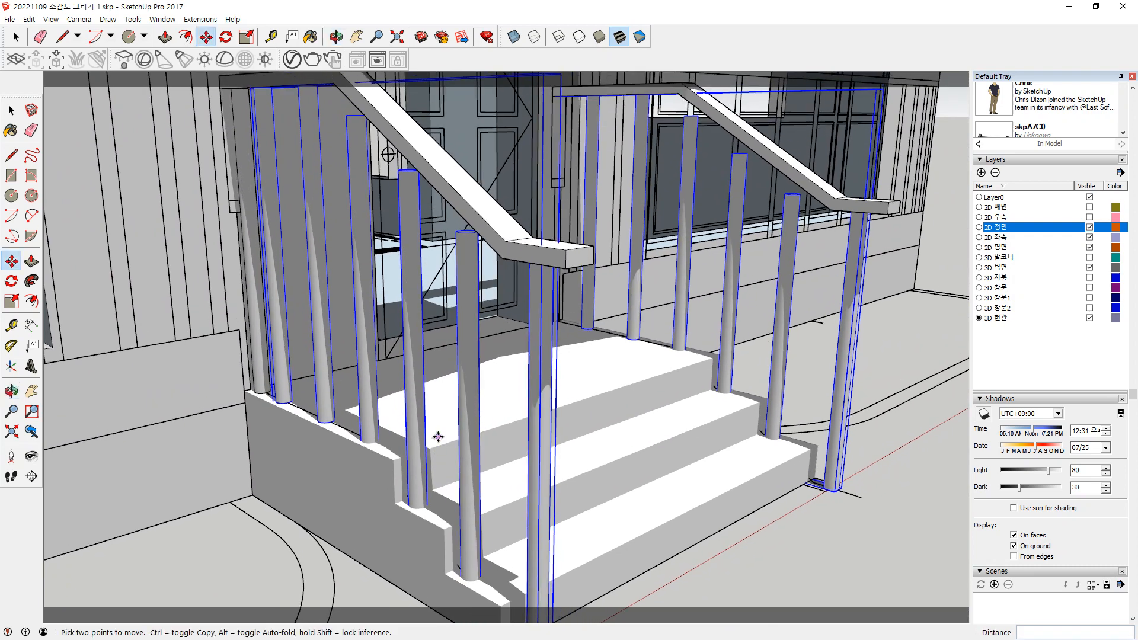
scroll(469, 435, up, 2)
scroll(502, 433, down, 2)
key(space)
double_click(507, 382)
scroll(506, 405, up, 2)
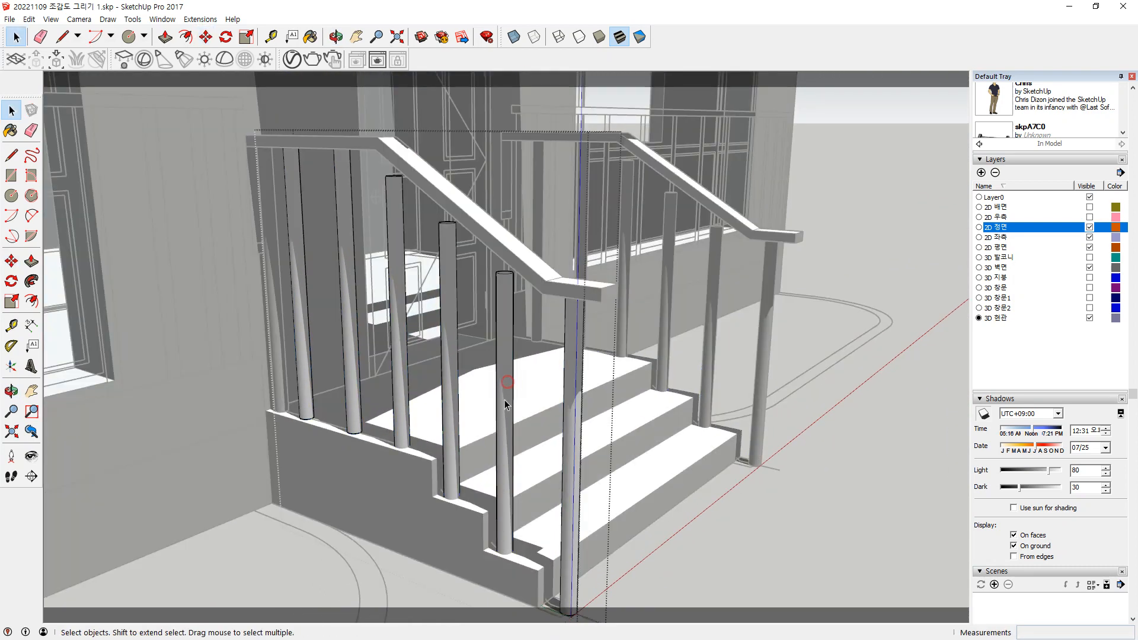
Raise the three balusters beneath the left handrail's sloping section about 99 mm along the blue axis into the rail
click(505, 381)
shift+click(451, 355)
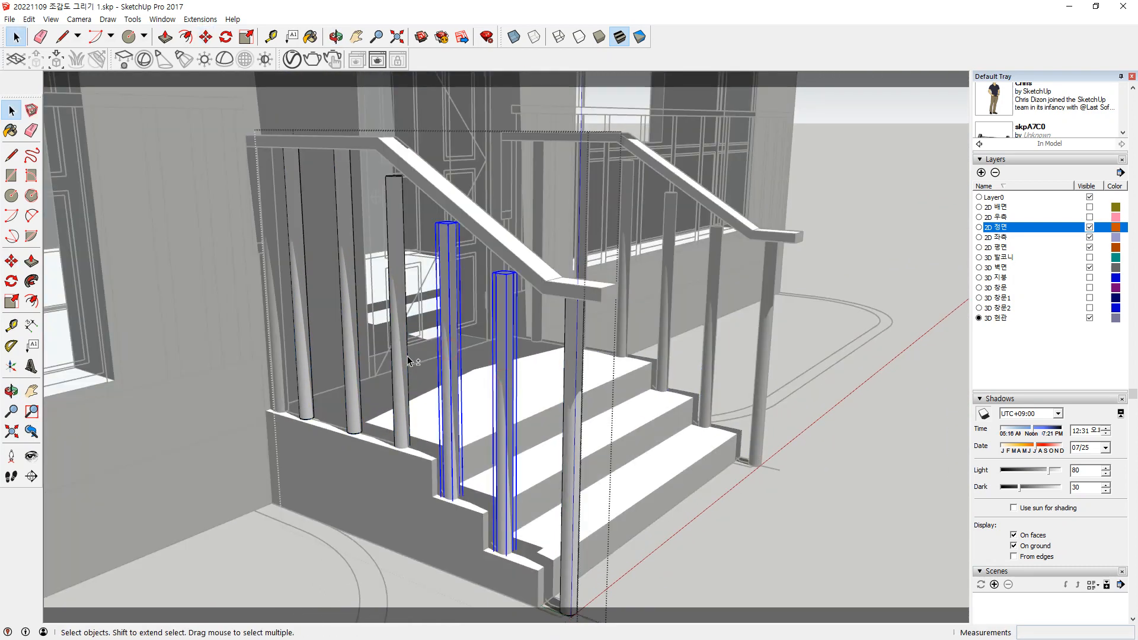
shift+click(403, 358)
middle_drag(406, 332, 459, 285)
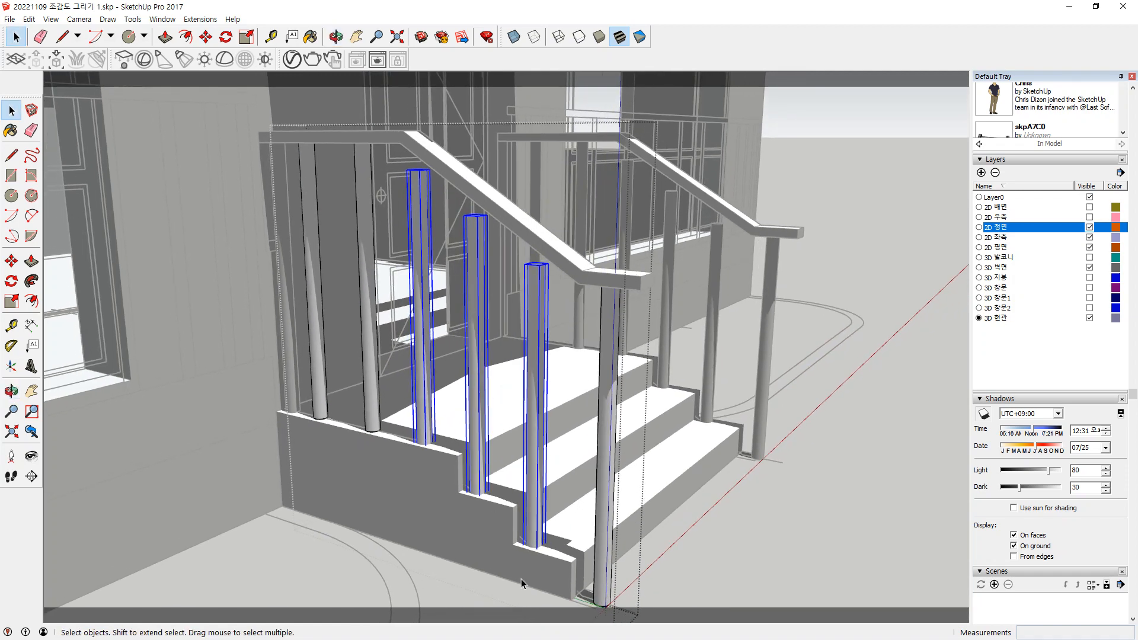
drag(479, 515, 543, 592)
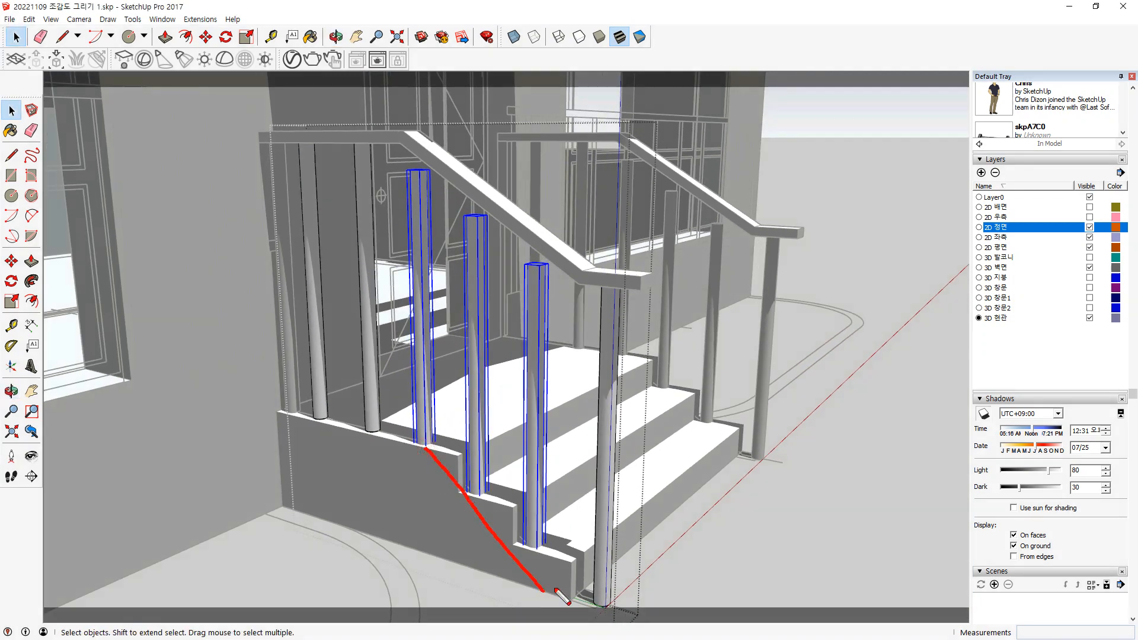
key(Escape)
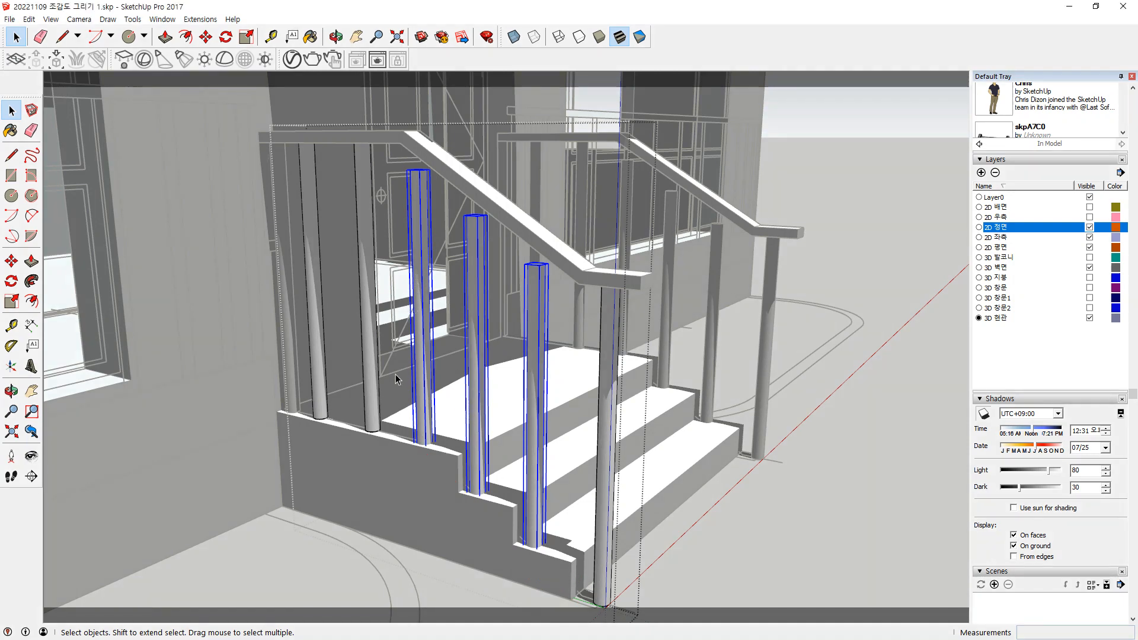
key(m)
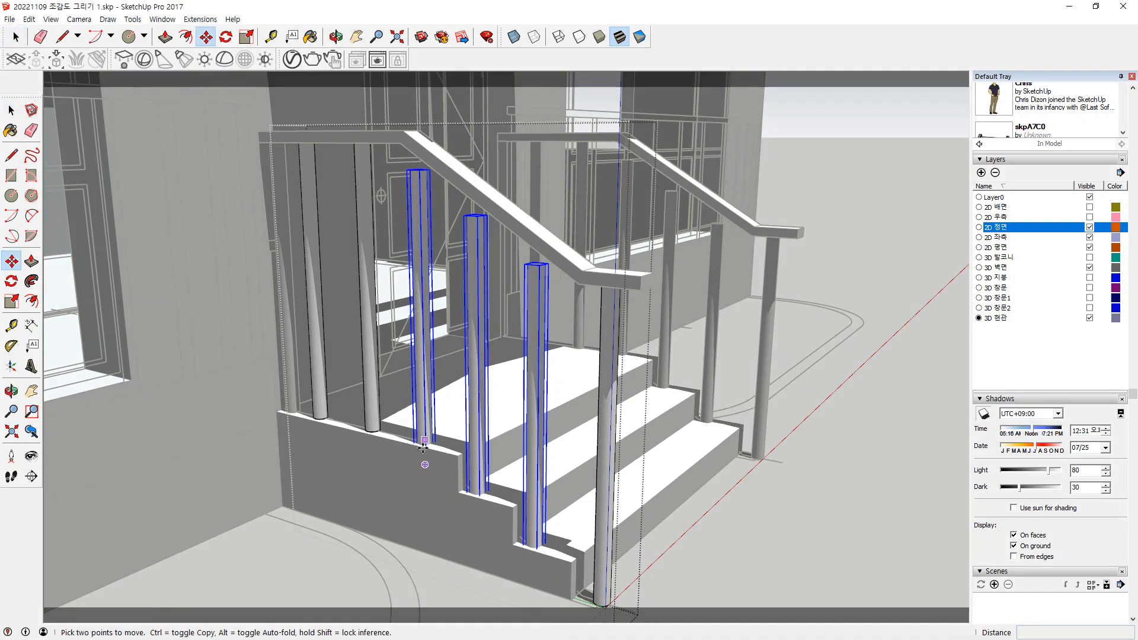
click(457, 492)
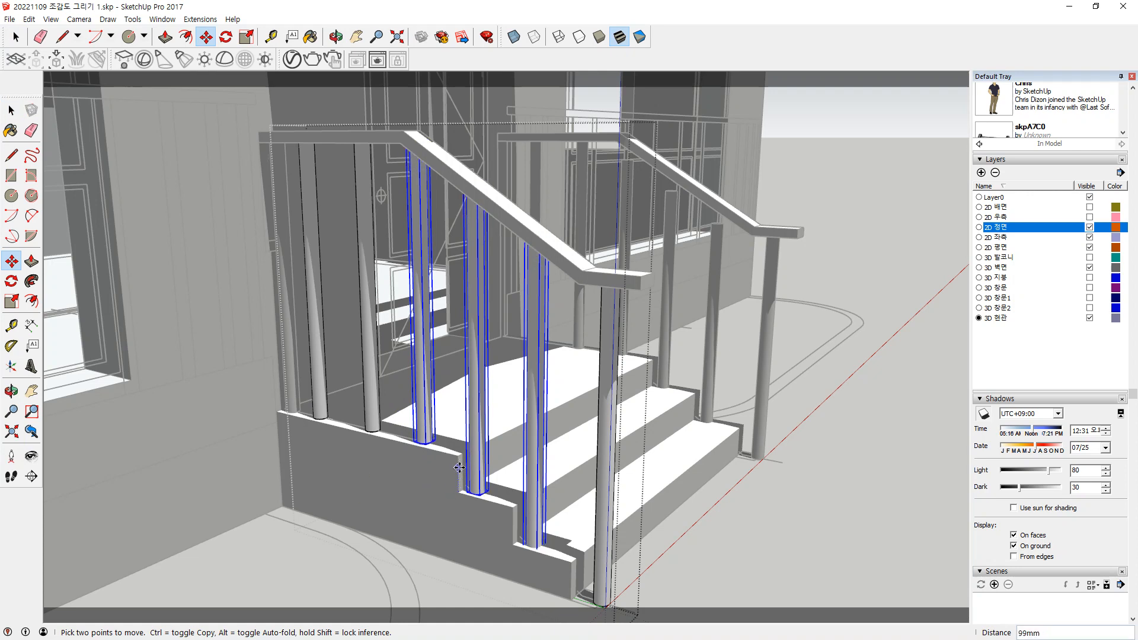
click(459, 471)
Raise the same three left balusters about 74 mm more, then lower them about 32 mm onto the stair side wall and close the group
key(space)
scroll(443, 481, up, 3)
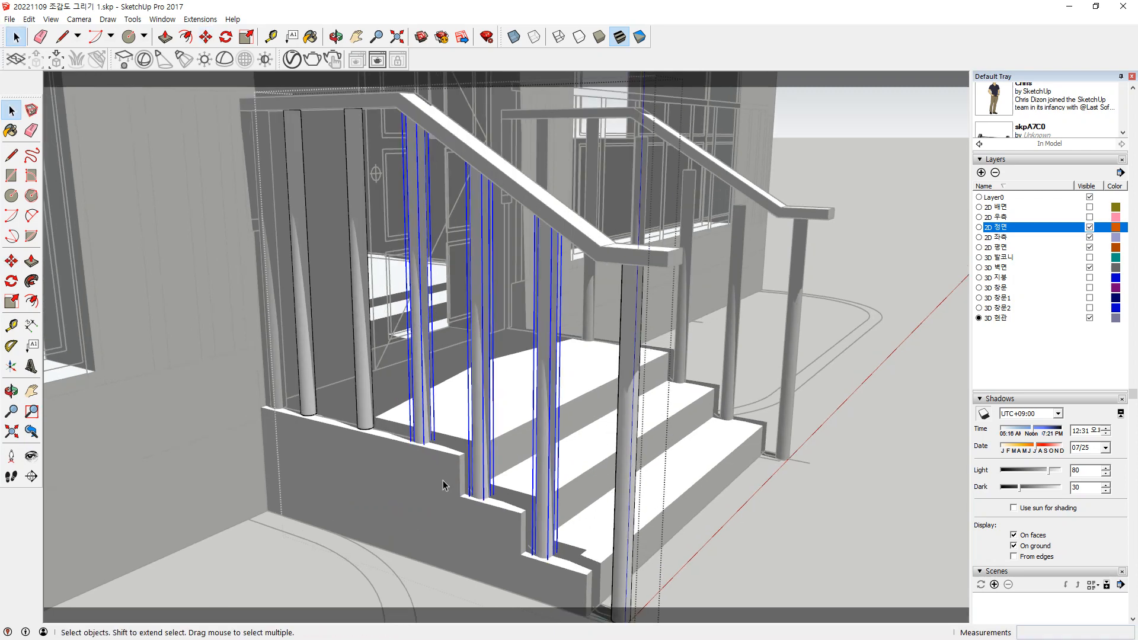
key(m)
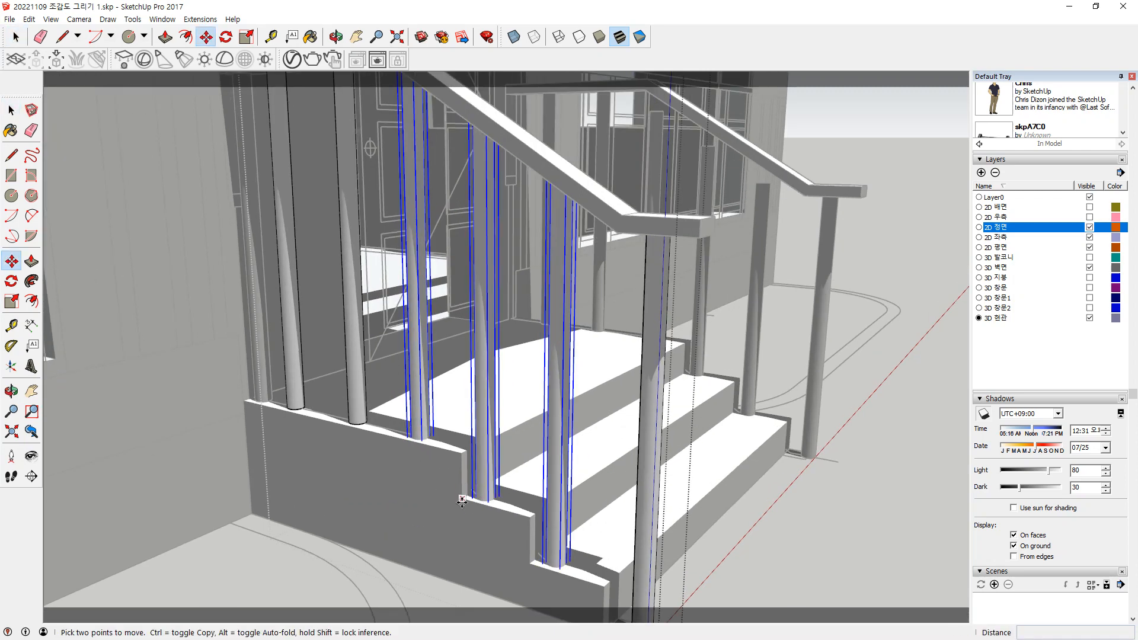
click(462, 501)
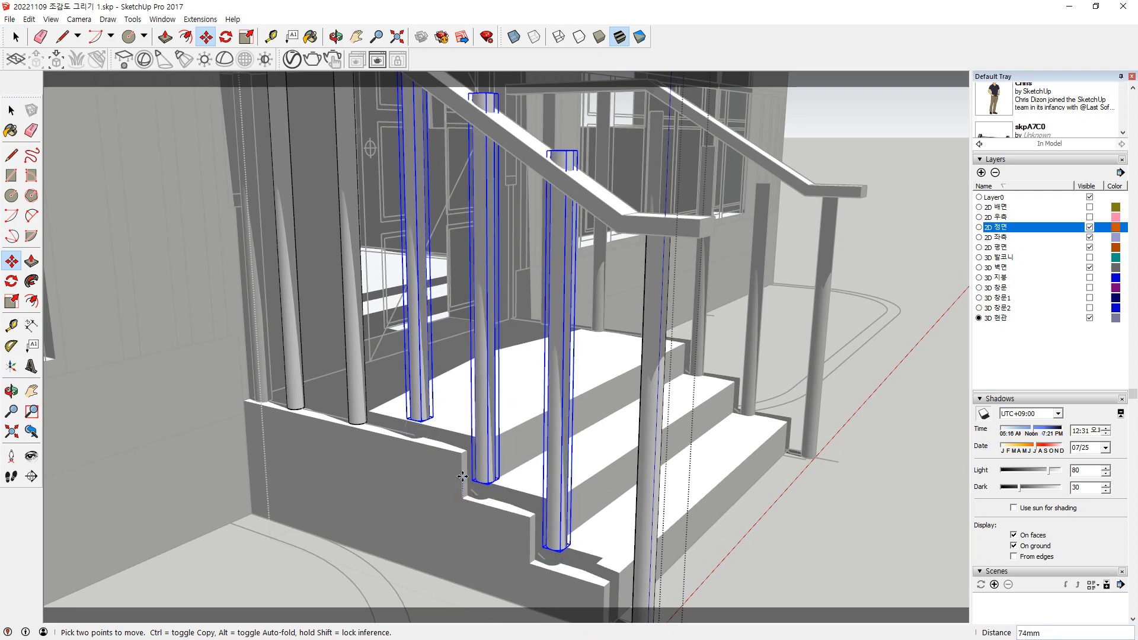
key(Escape)
scroll(466, 478, up, 3)
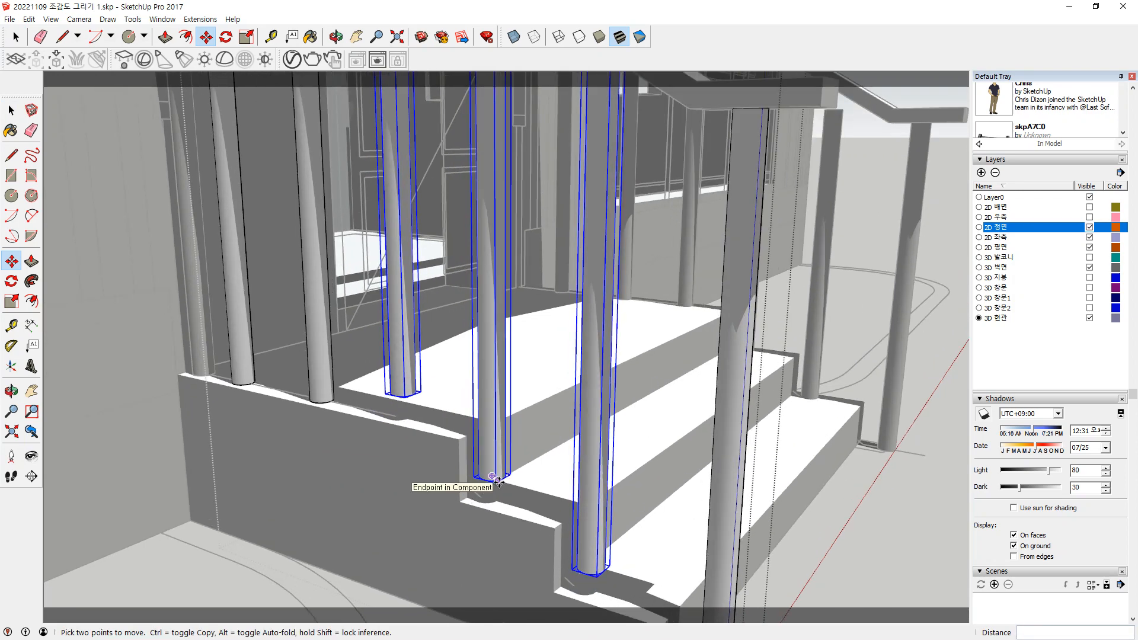
click(495, 480)
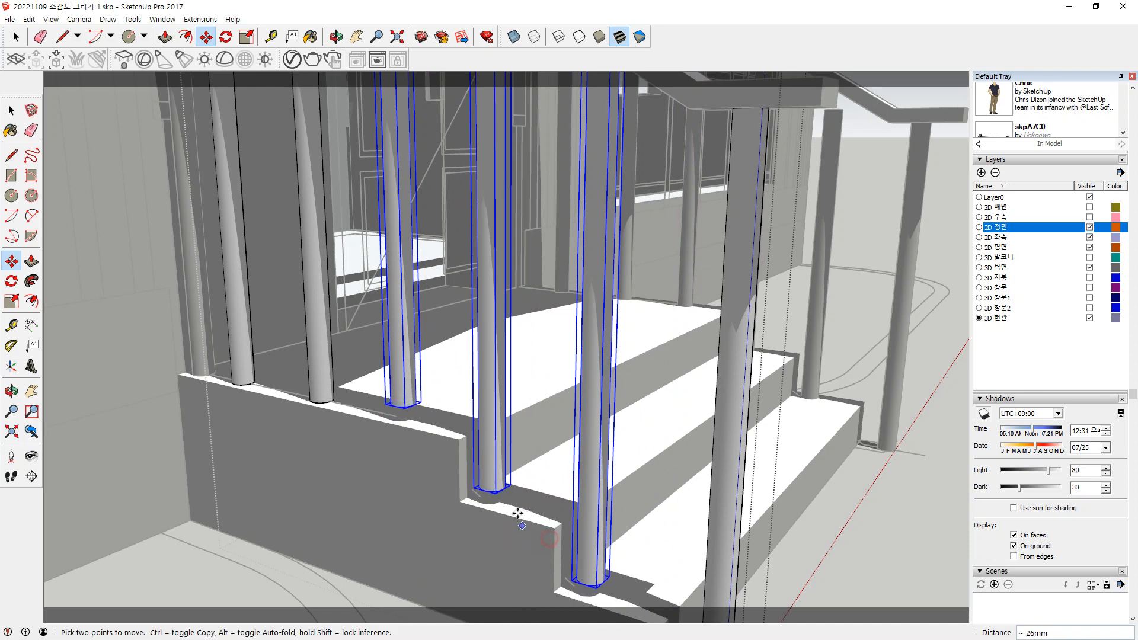
key(Escape)
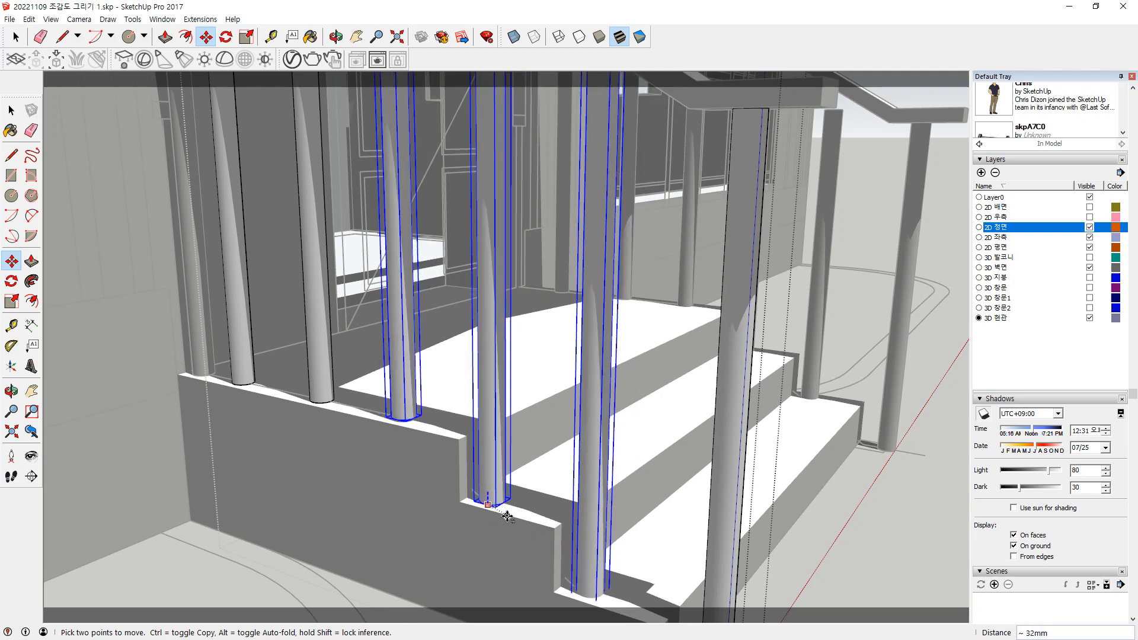
scroll(495, 501, down, 3)
key(space)
click(342, 577)
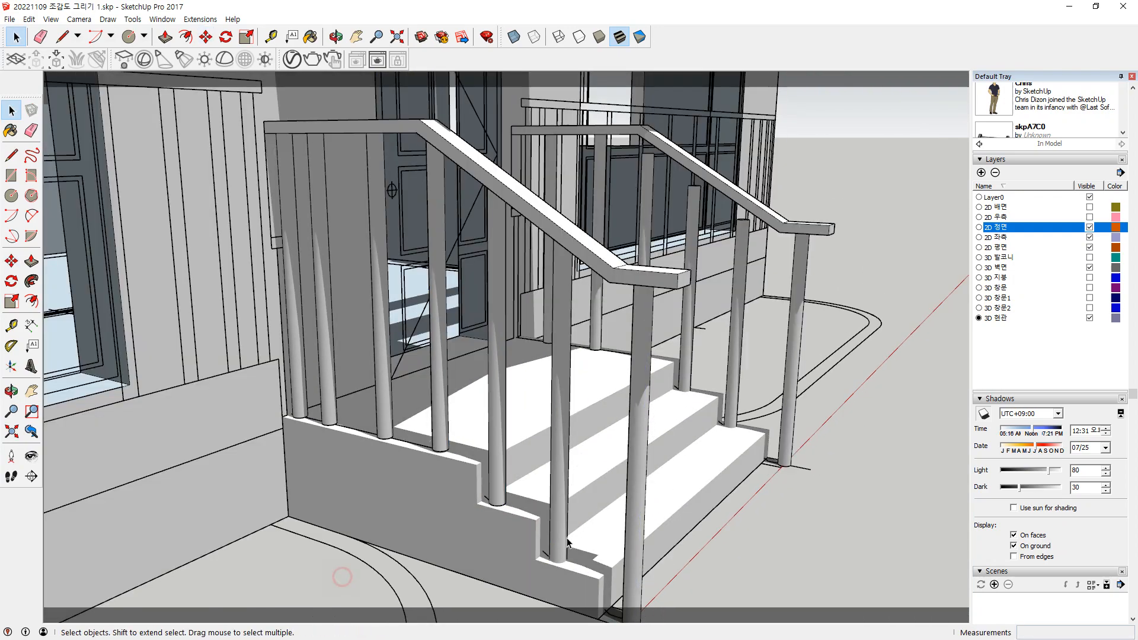
Open the baluster group under the right handrail and raise the three balusters beneath its sloping section about 69 mm
middle_drag(705, 520, 457, 449)
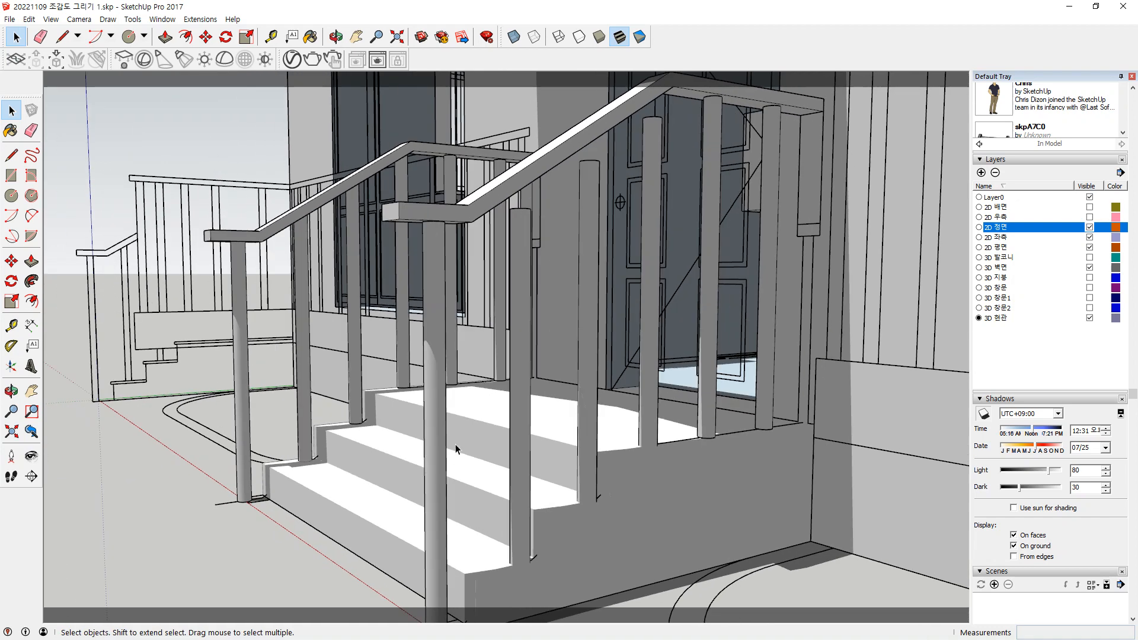
double_click(519, 449)
click(527, 438)
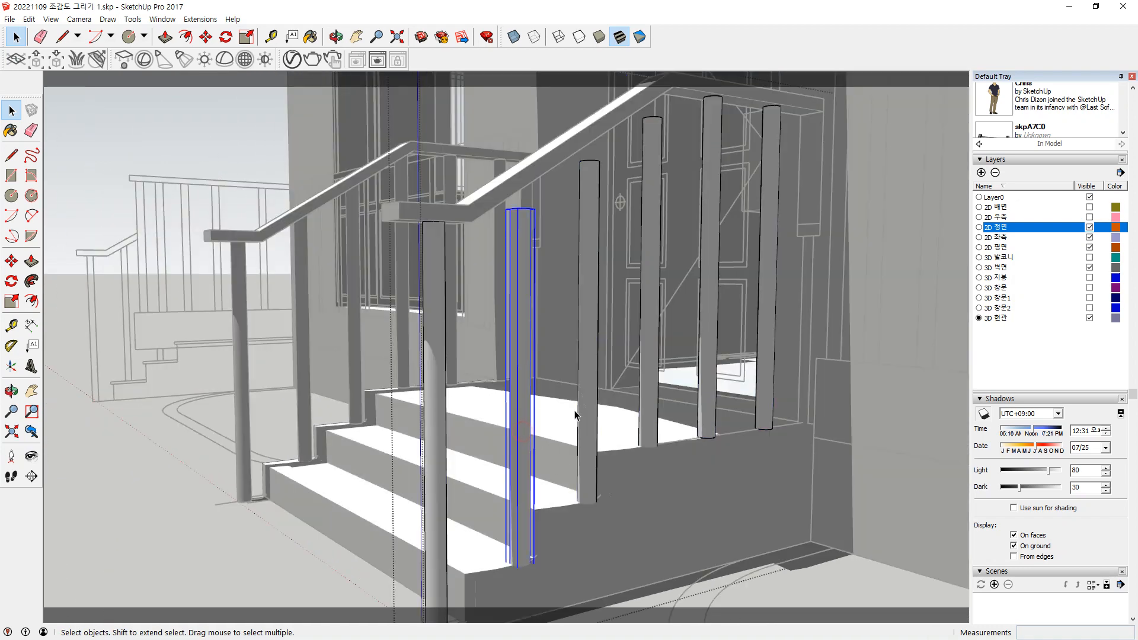
ctrl+click(596, 392)
ctrl+click(654, 383)
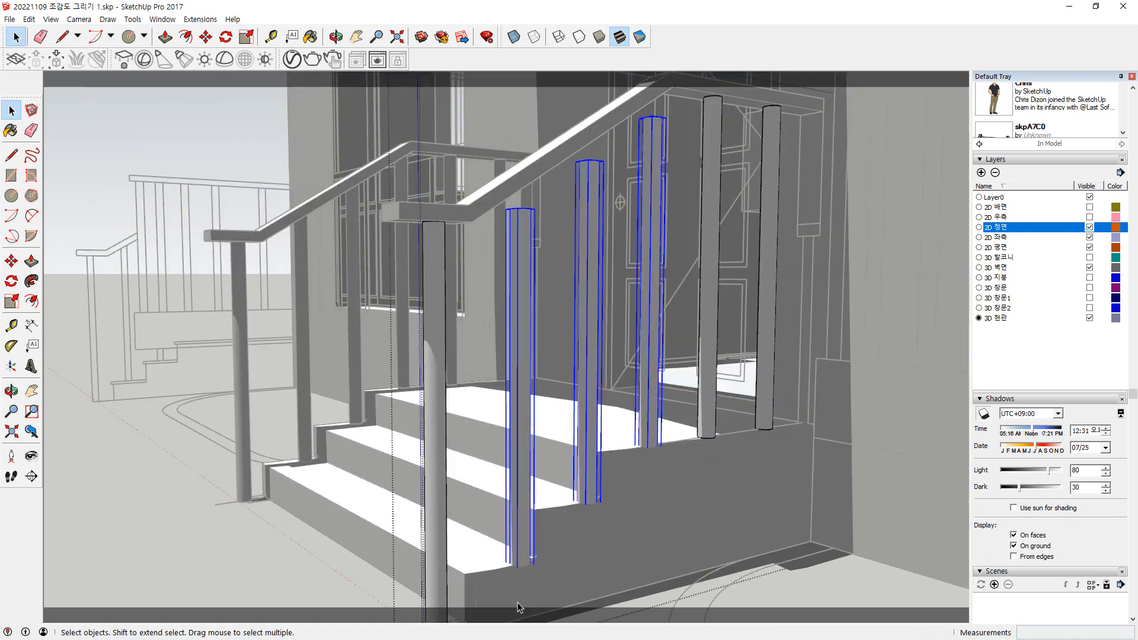
key(m)
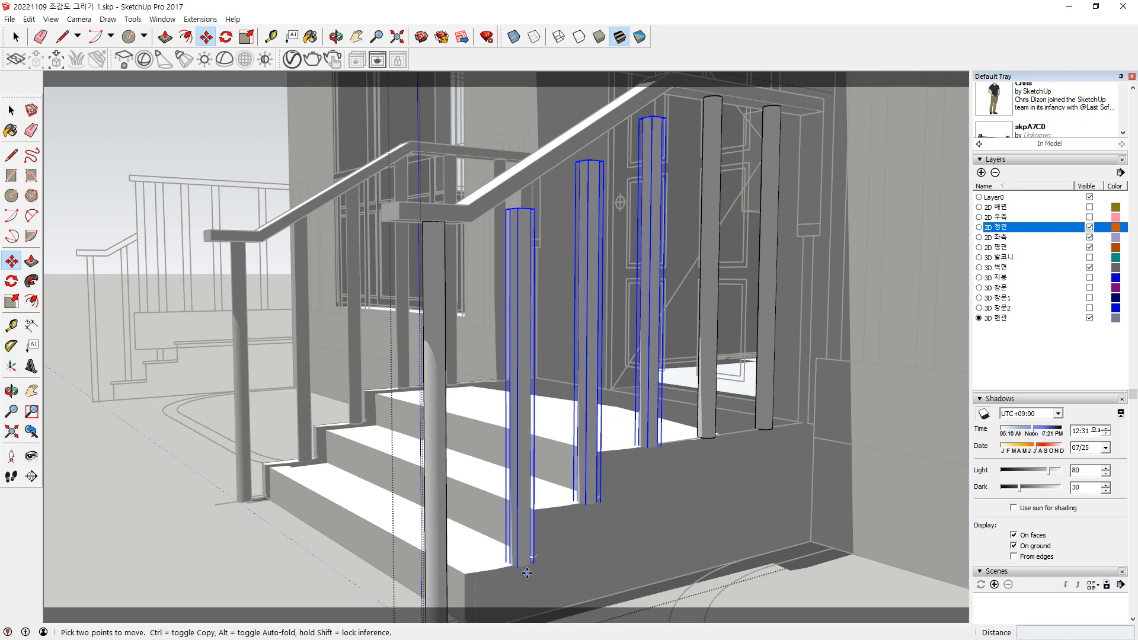
middle_drag(527, 573, 513, 512)
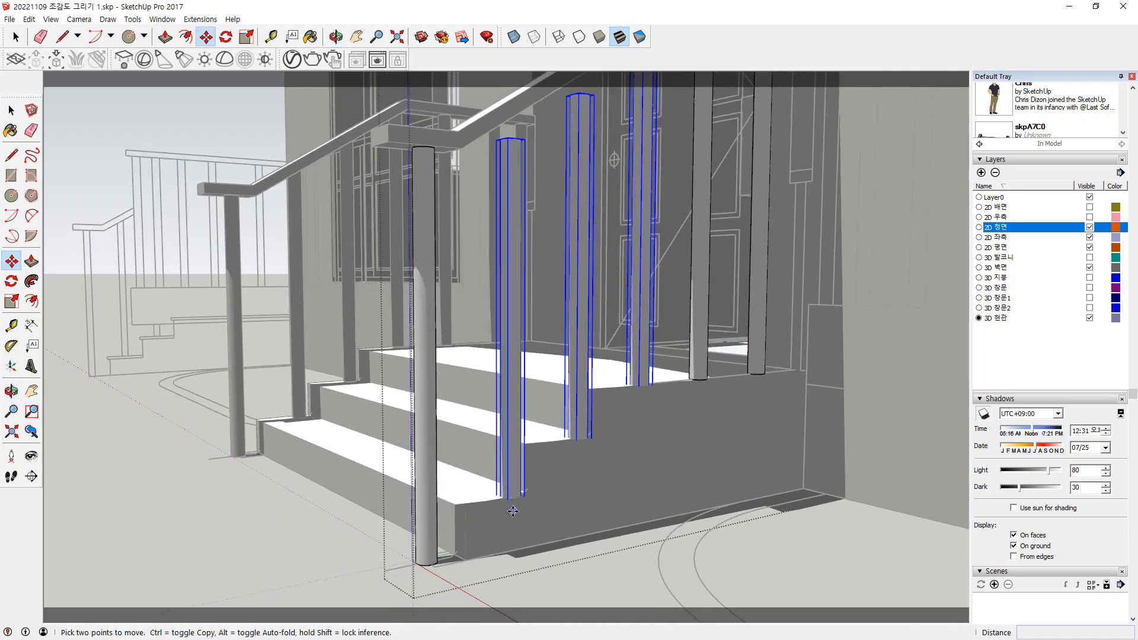
click(542, 481)
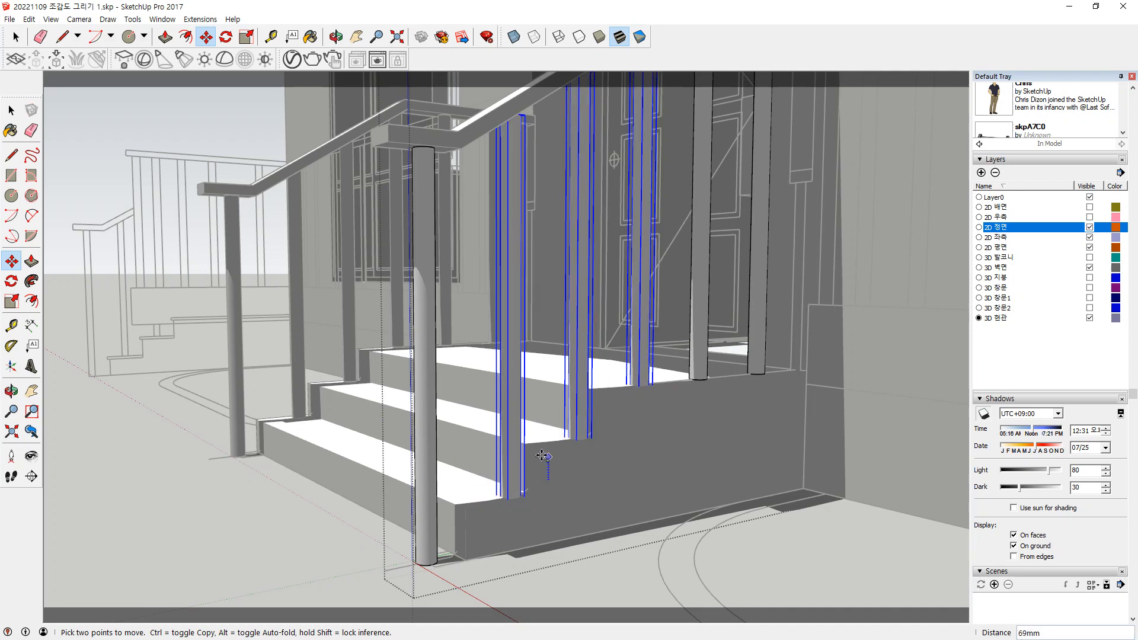
Align the bases of the three right balusters vertically with the stair side wall's top surface and close the group
middle_drag(528, 466, 506, 465)
scroll(507, 464, up, 3)
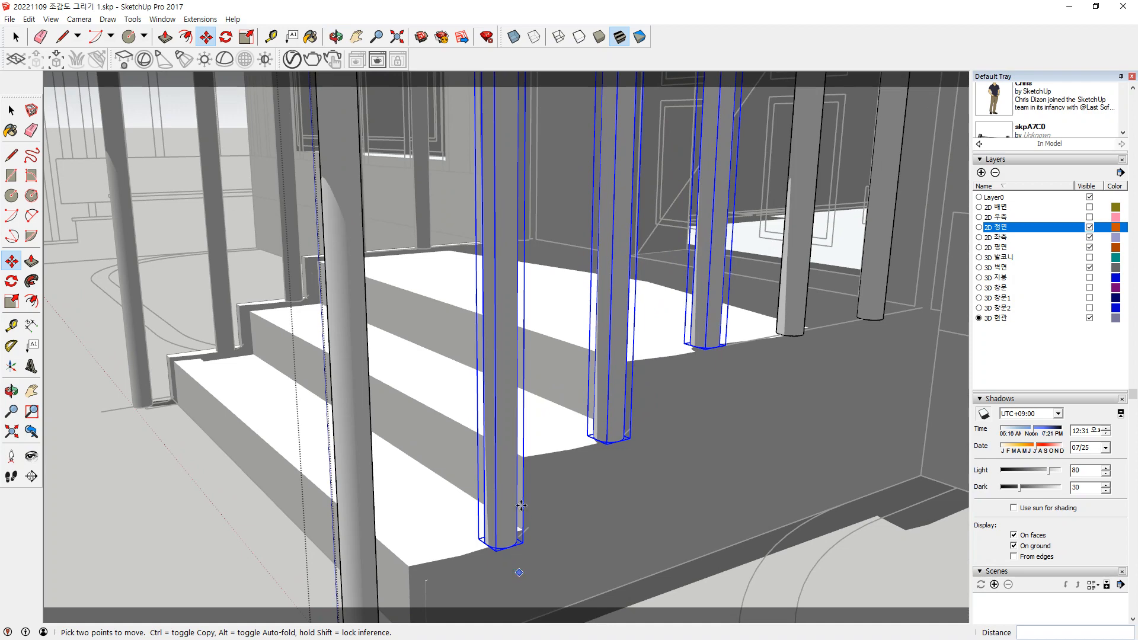
middle_drag(521, 505, 552, 550)
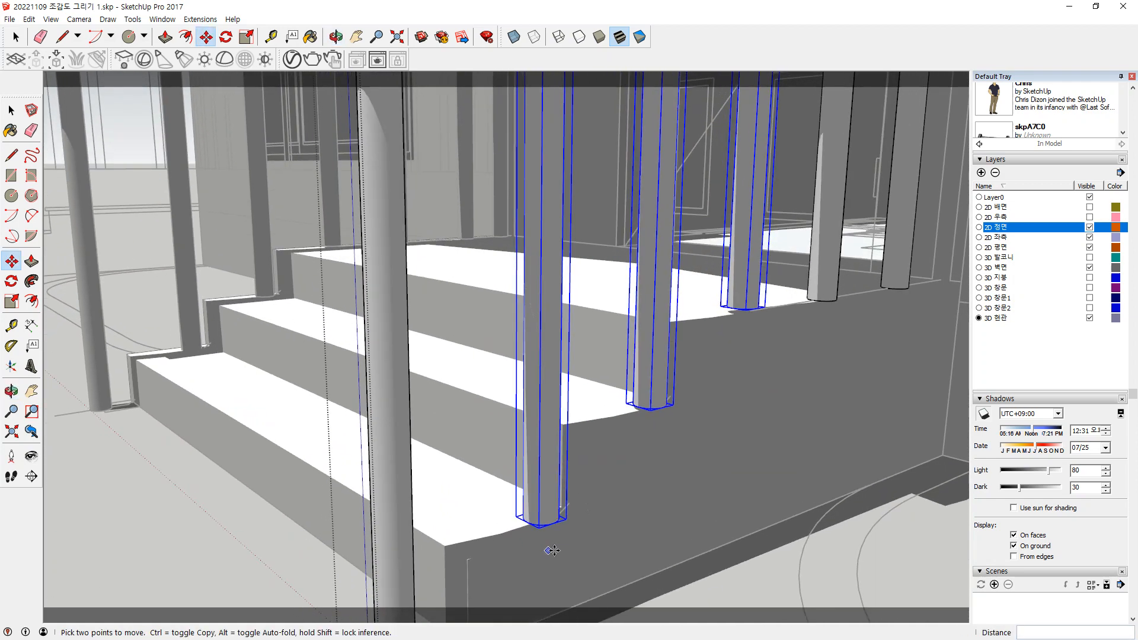
click(536, 524)
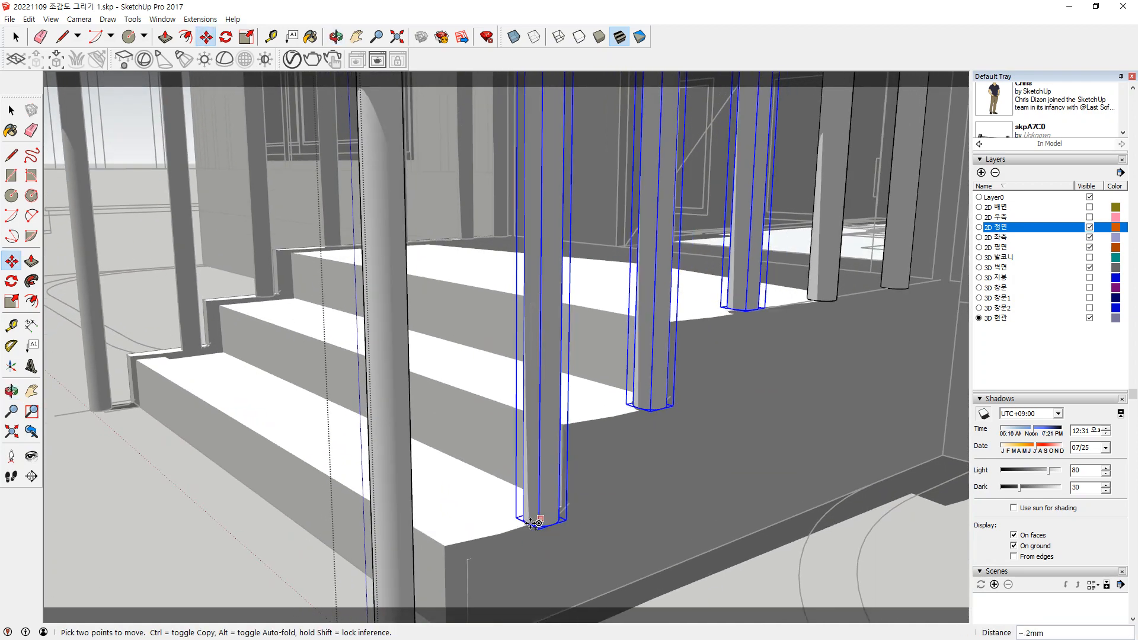
click(455, 544)
scroll(469, 534, down, 5)
key(space)
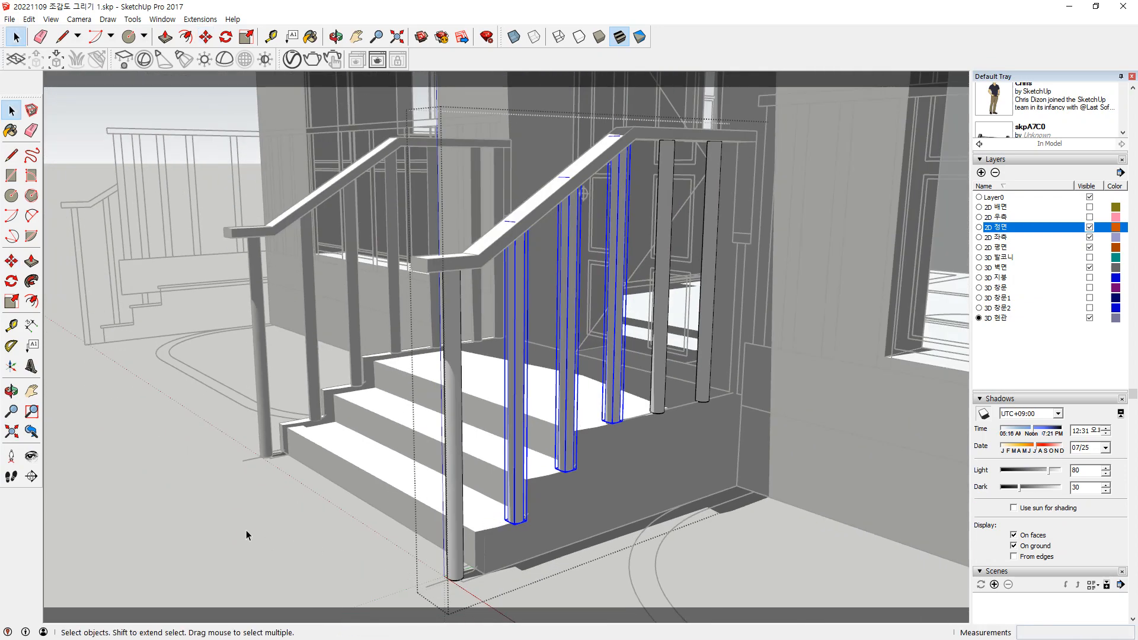
middle_drag(247, 536, 569, 546)
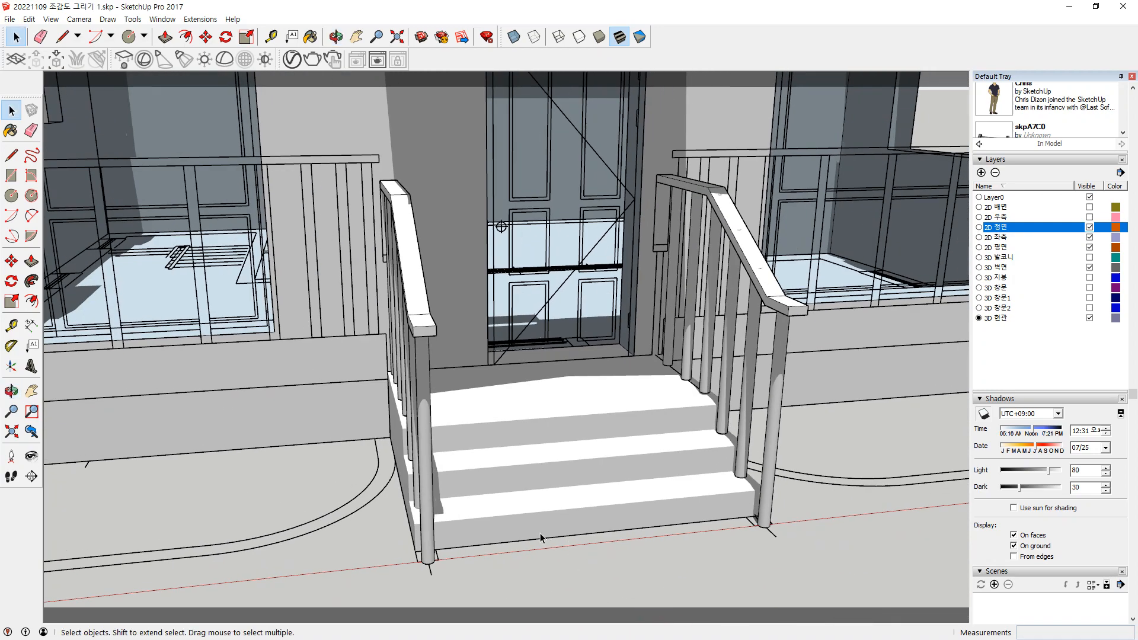
Show the layers 3D 발코니, 3D 지붕, 3D 창문, 3D 창문1 and 3D 창문2
scroll(540, 538, down, 10)
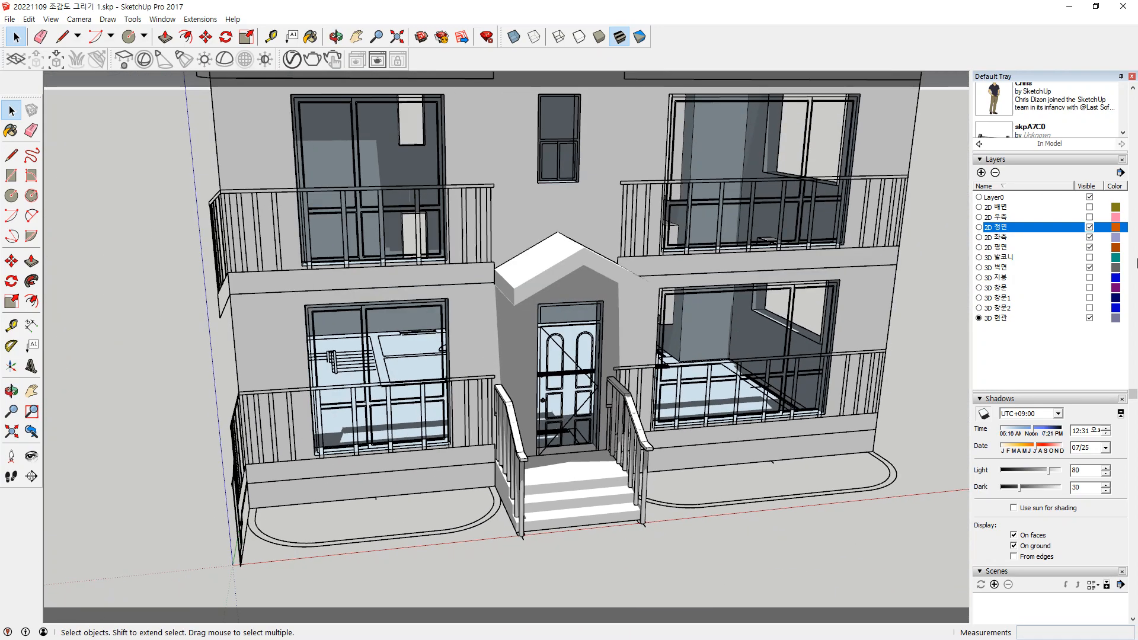
click(1090, 257)
click(1090, 277)
click(1090, 287)
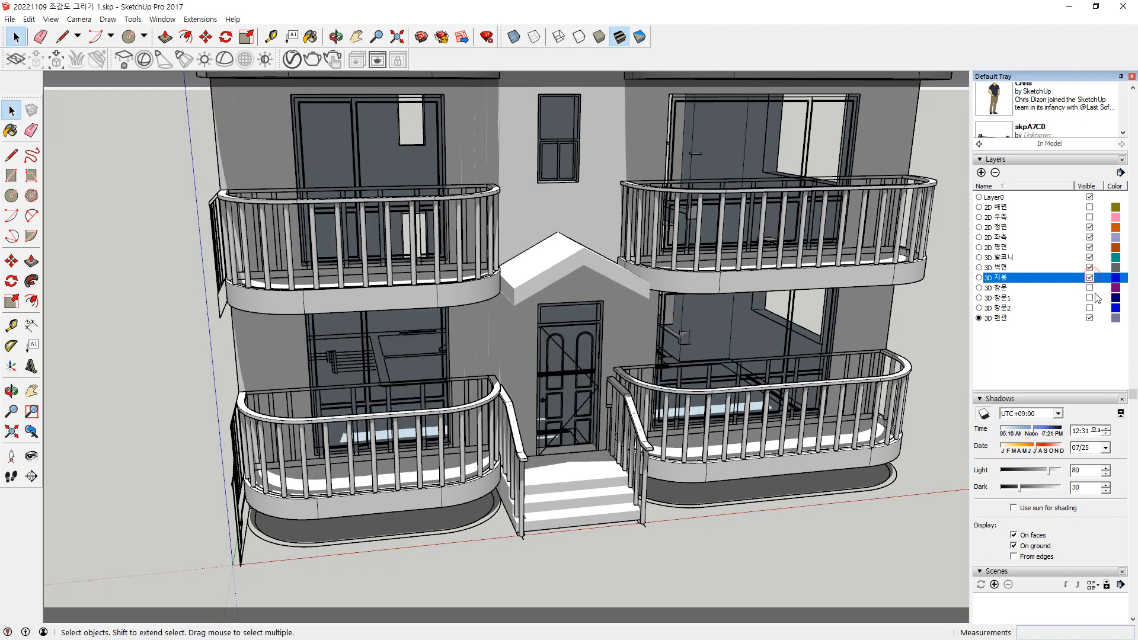
click(1090, 297)
click(1090, 307)
scroll(765, 418, down, 3)
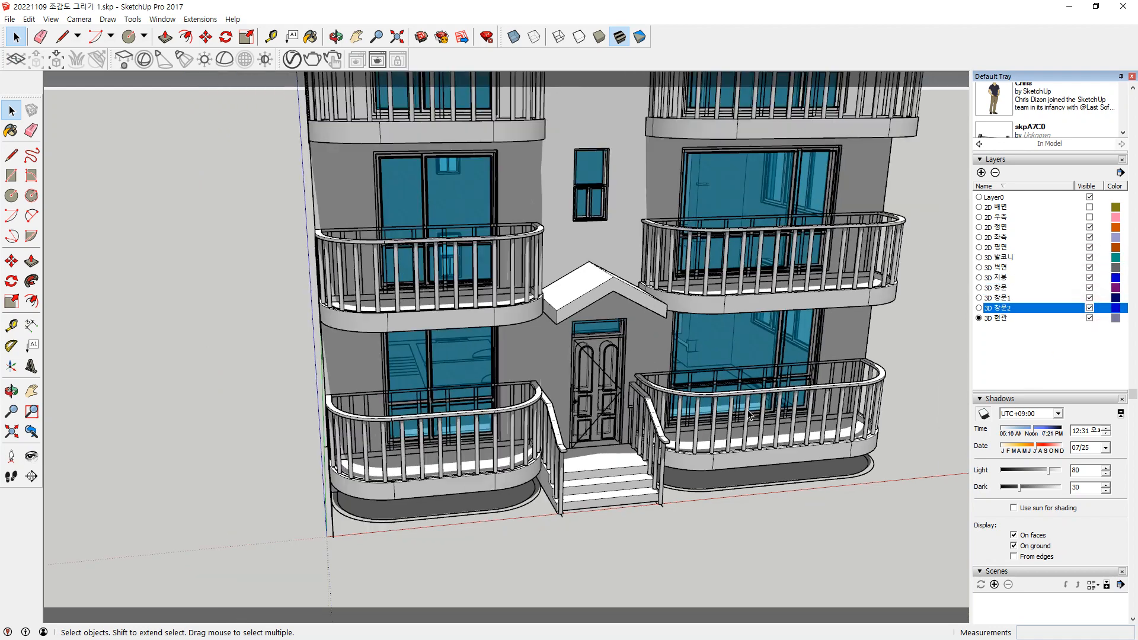
middle_drag(752, 415, 809, 321)
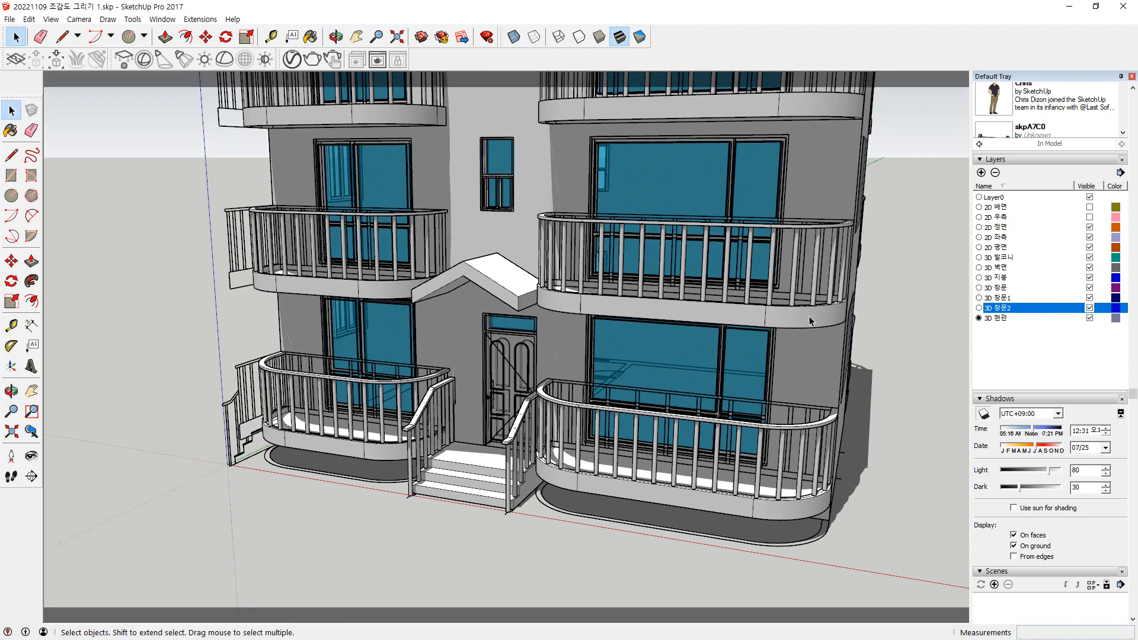
Hide the layers 2D 정면, 2D 좌측 and 2D 평면, and bring the whole building into view
click(1089, 227)
click(1090, 237)
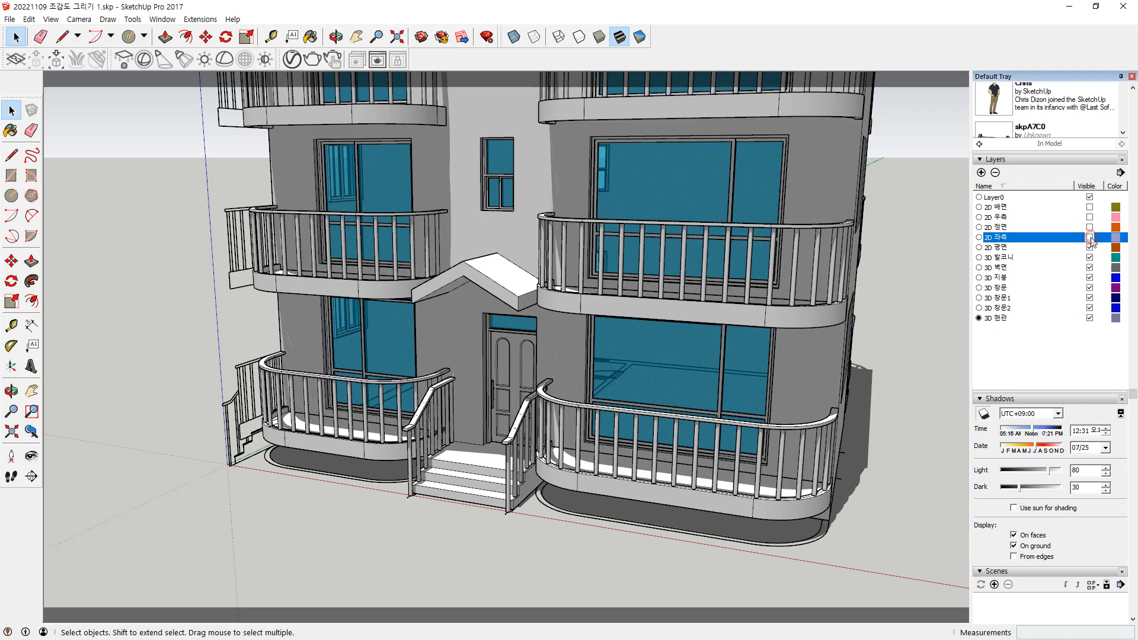
middle_drag(760, 373, 574, 492)
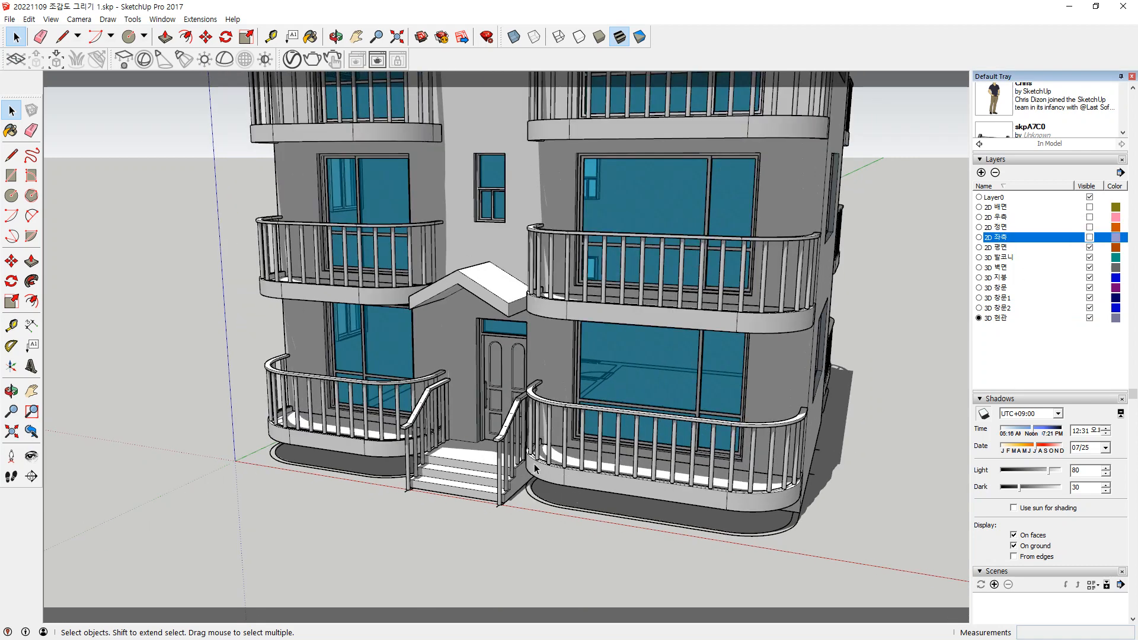
key(shift+z)
middle_drag(644, 374, 584, 356)
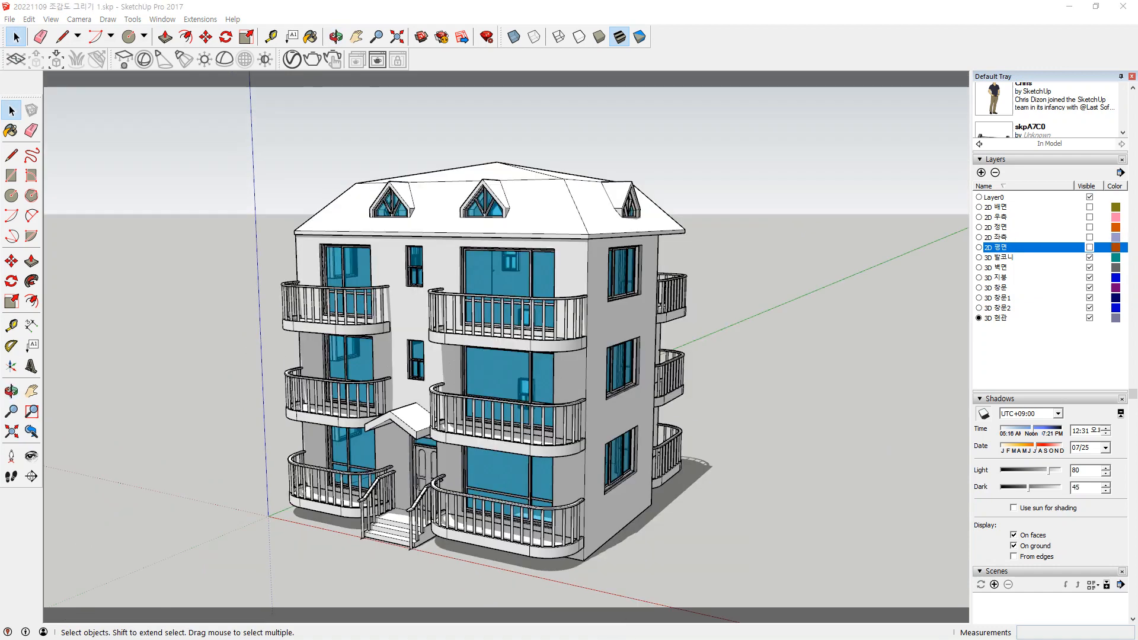
scroll(980, 269, up, 5)
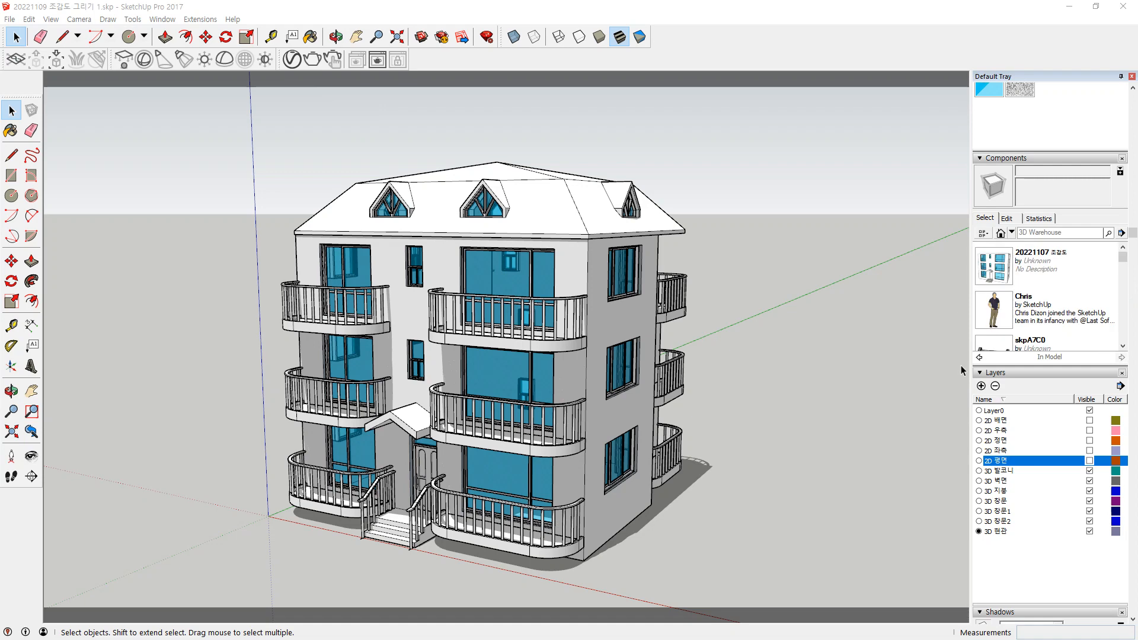
Collapse the layer and material settings and enlarge the component browser's list to show more entries
click(979, 373)
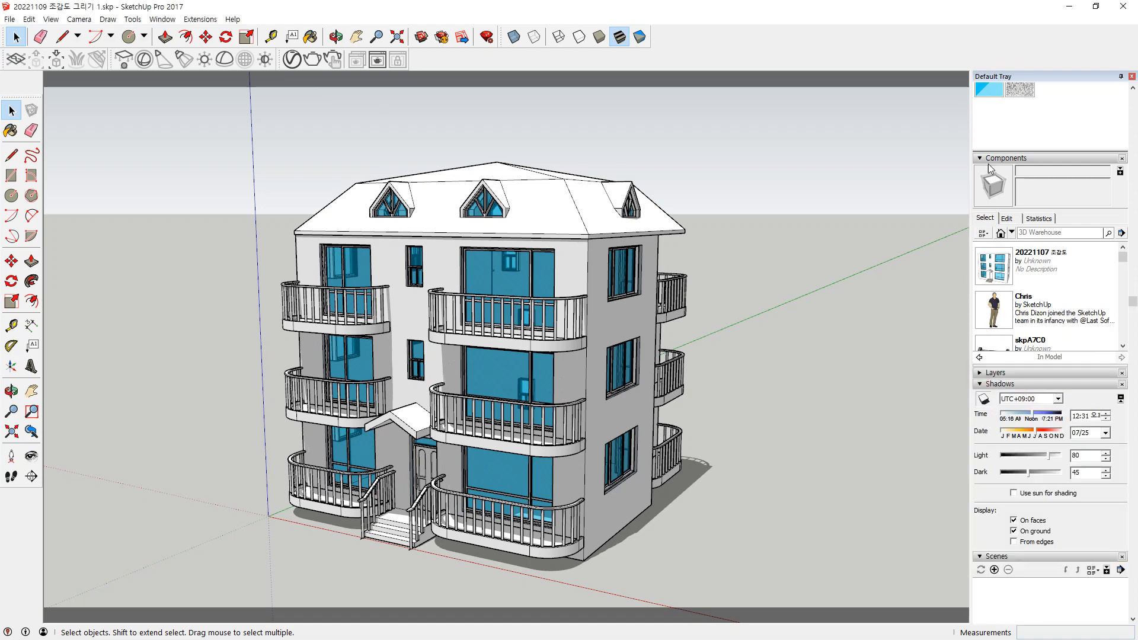
scroll(982, 145, up, 3)
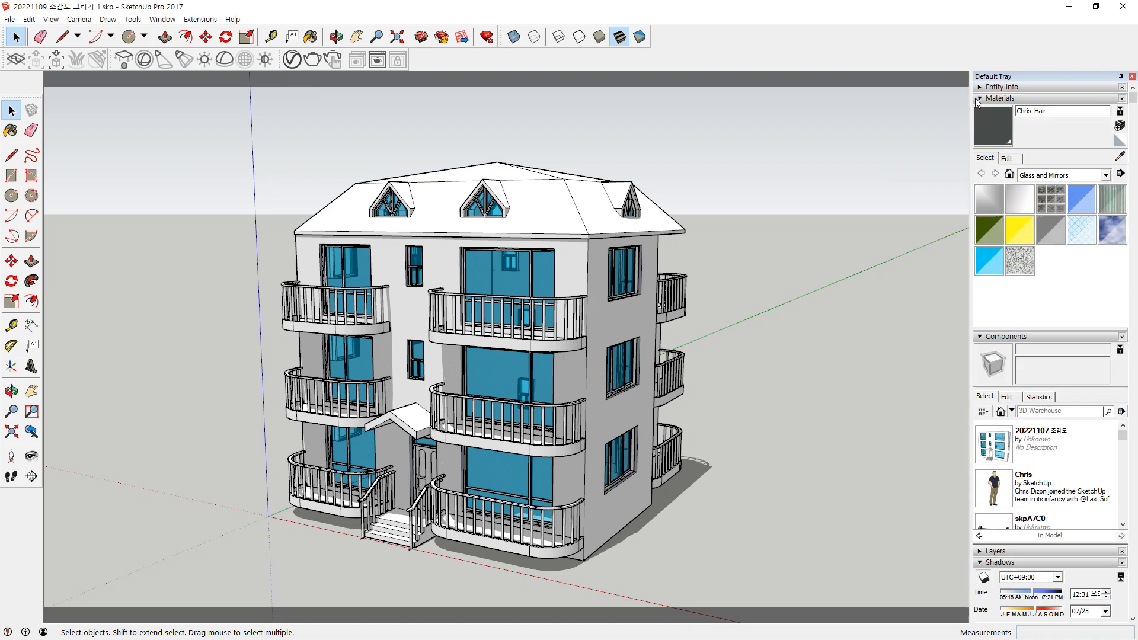
click(981, 98)
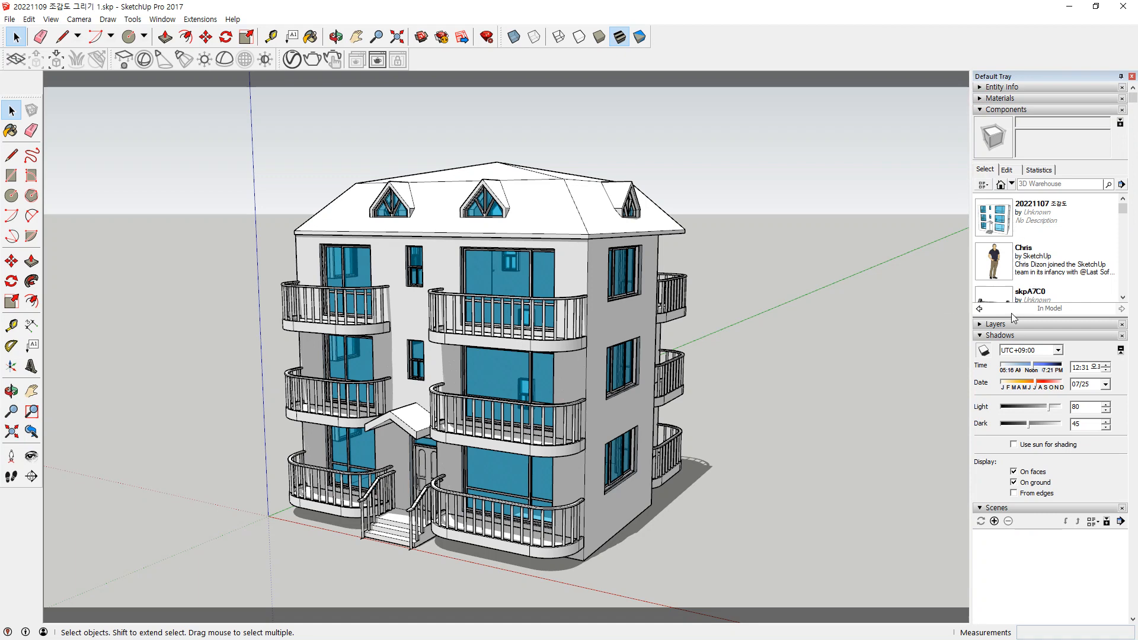
drag(1014, 318, 1019, 441)
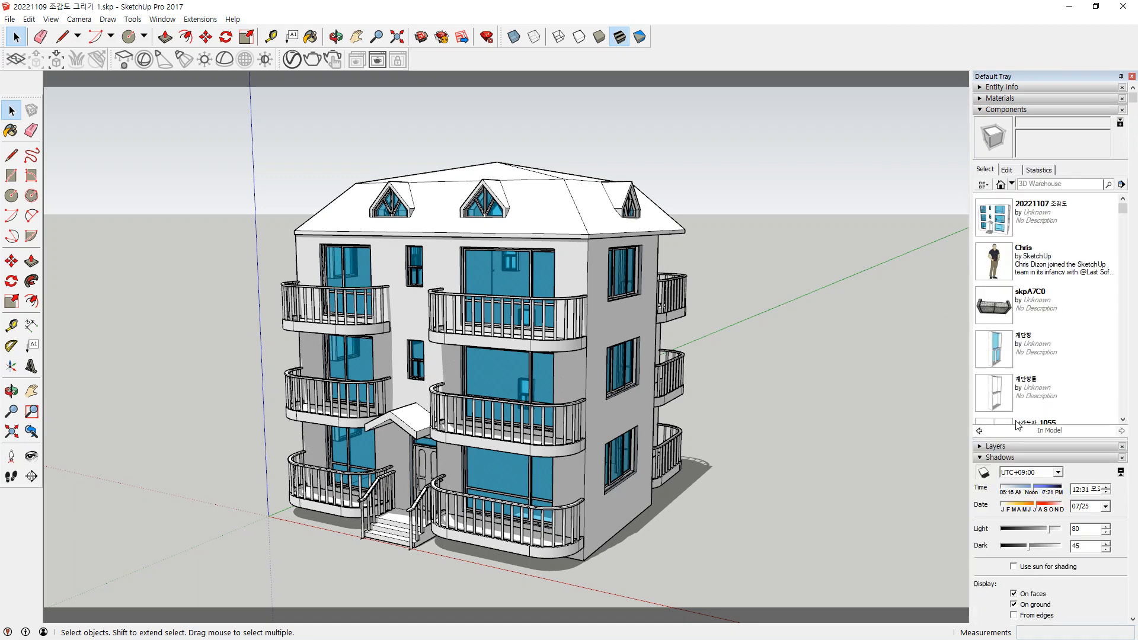
Browse the Landscape component collection, viewing the Plants Low Poly page in 3D Warehouse and the contents of Plants High Poly
click(1011, 184)
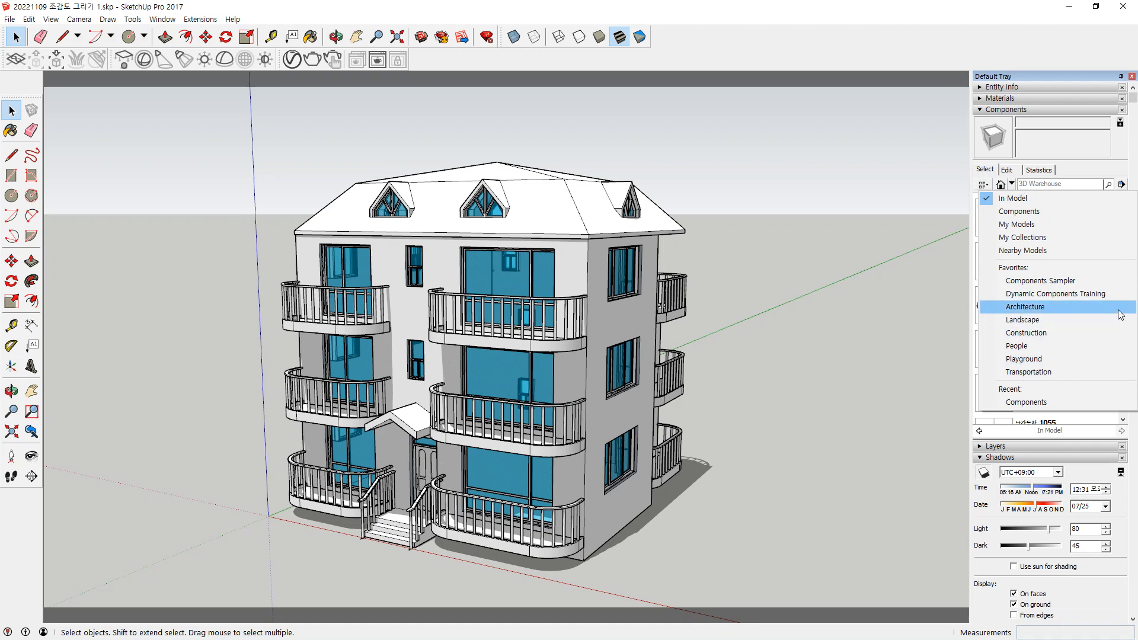
click(1045, 320)
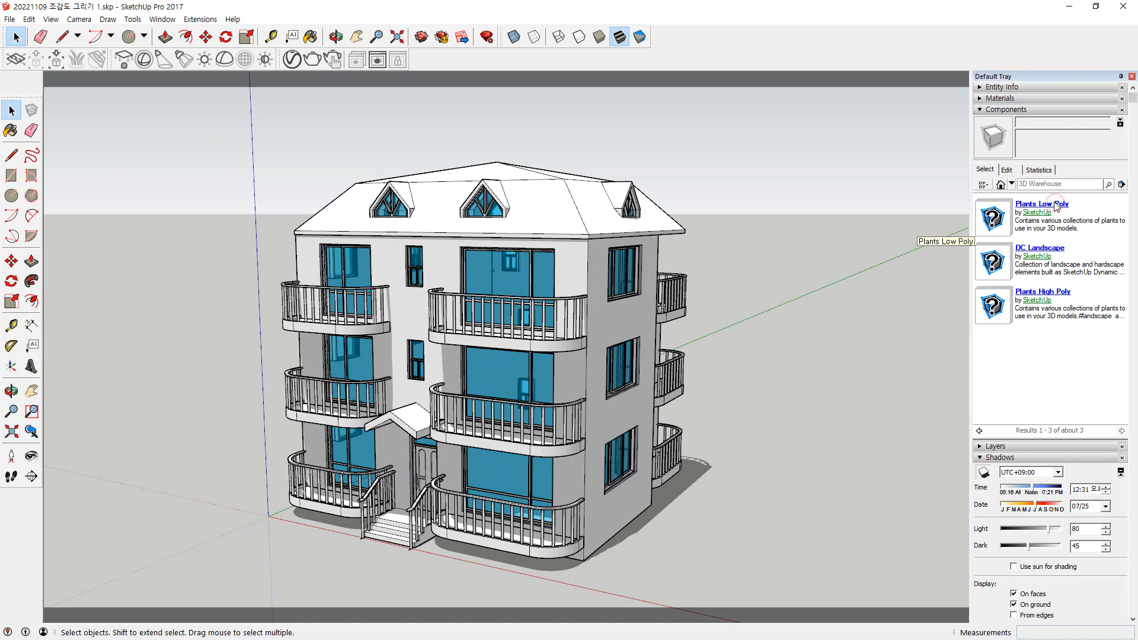
click(1056, 206)
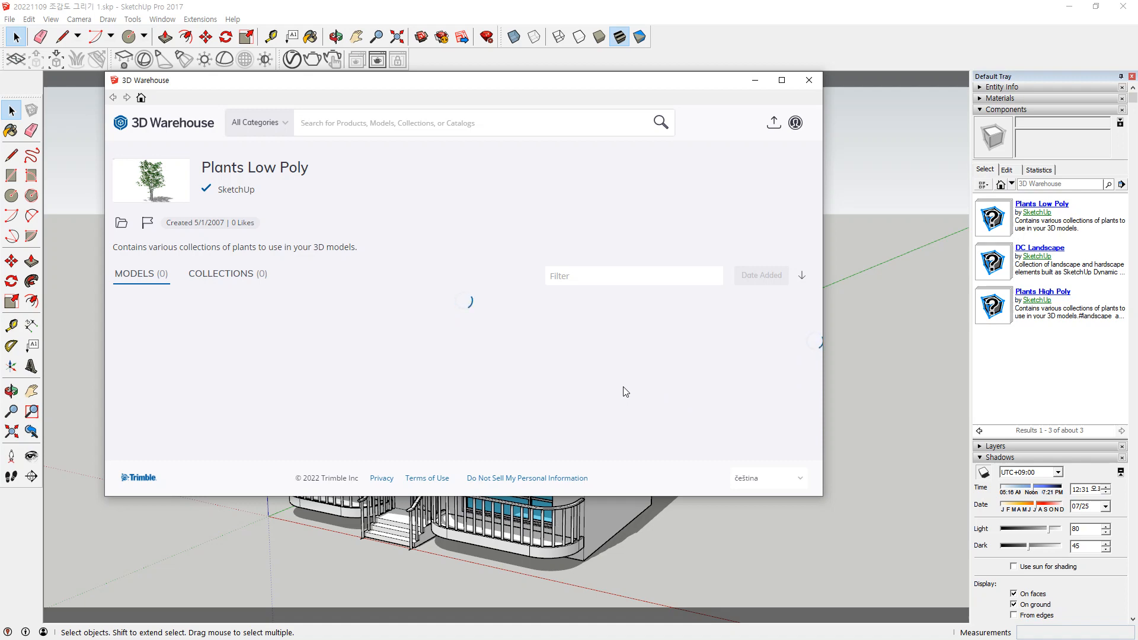
click(809, 80)
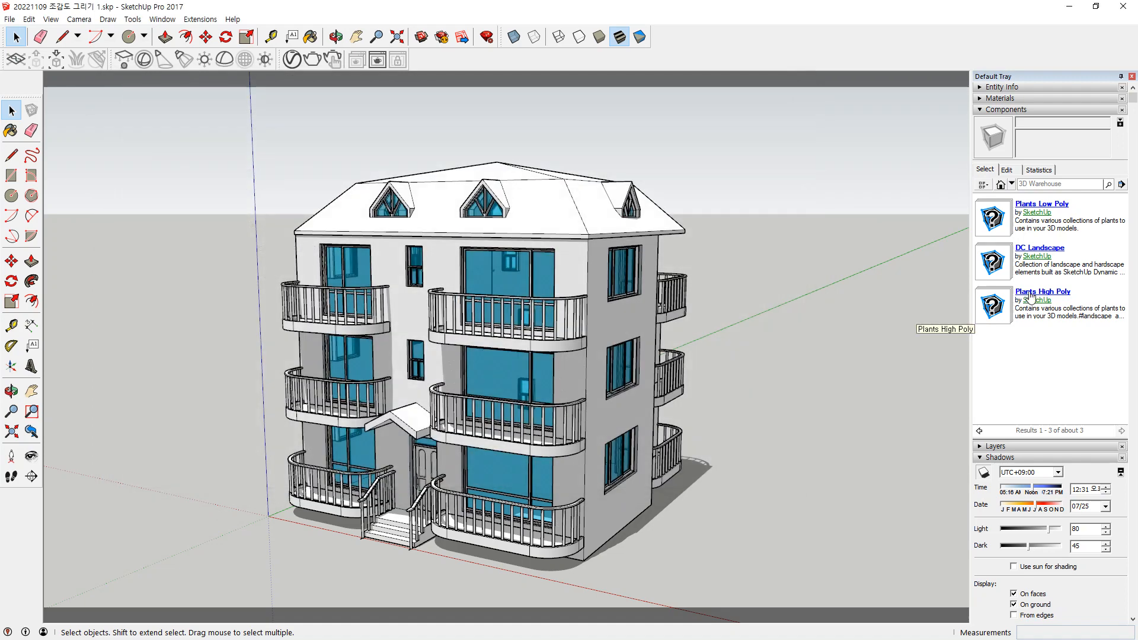
click(994, 308)
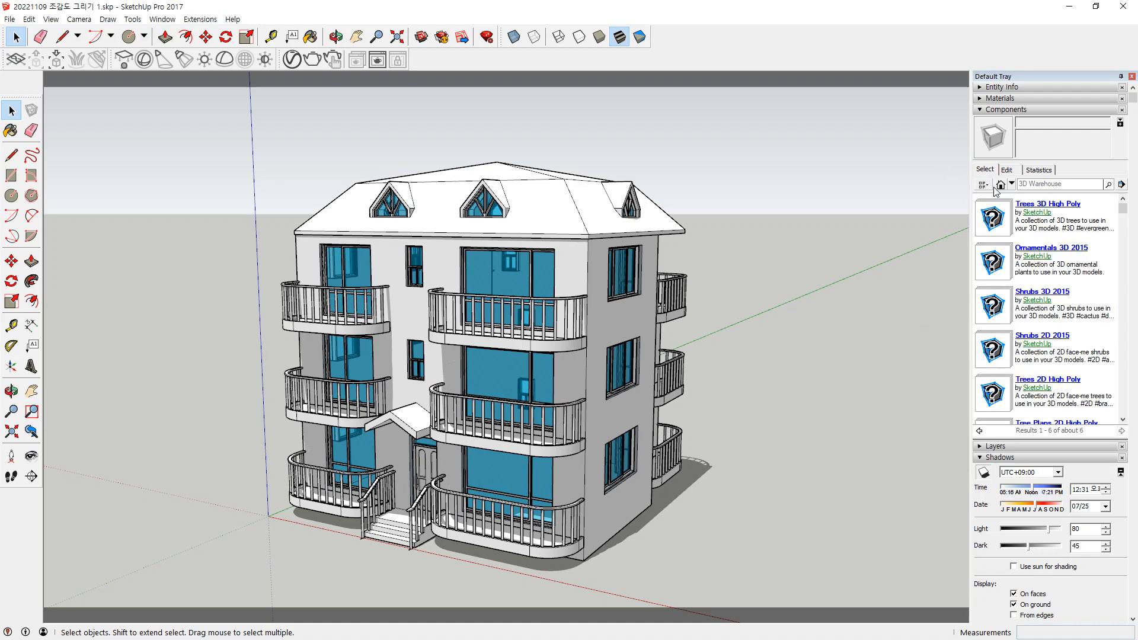
Return to the Landscape collection and open Ornamentals 3D within Plants Low Poly
click(1000, 184)
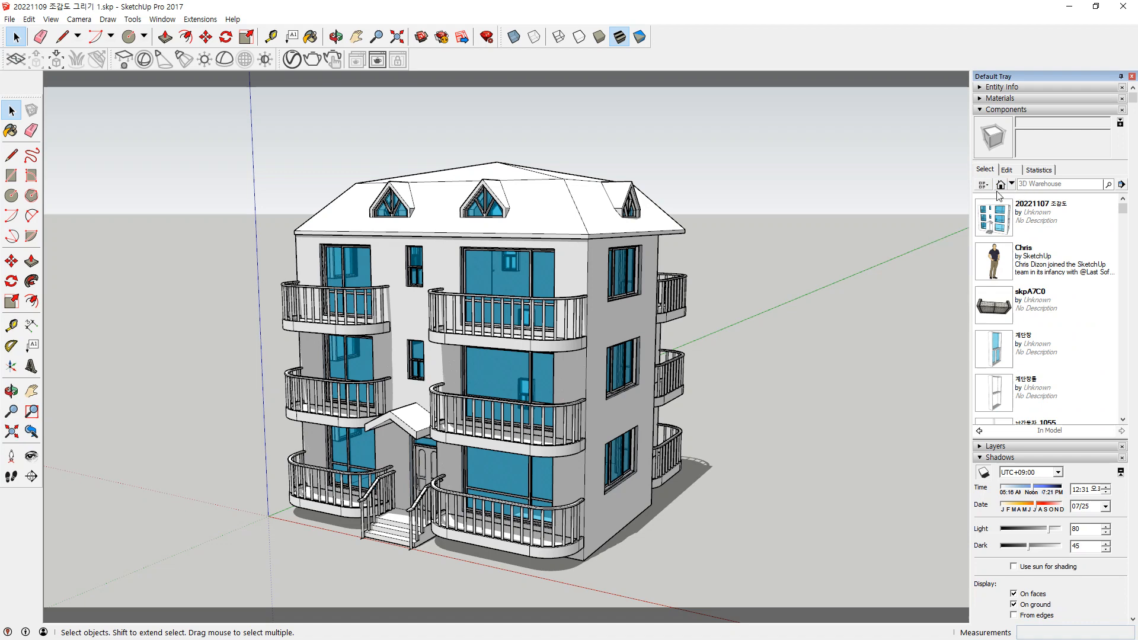
click(1012, 184)
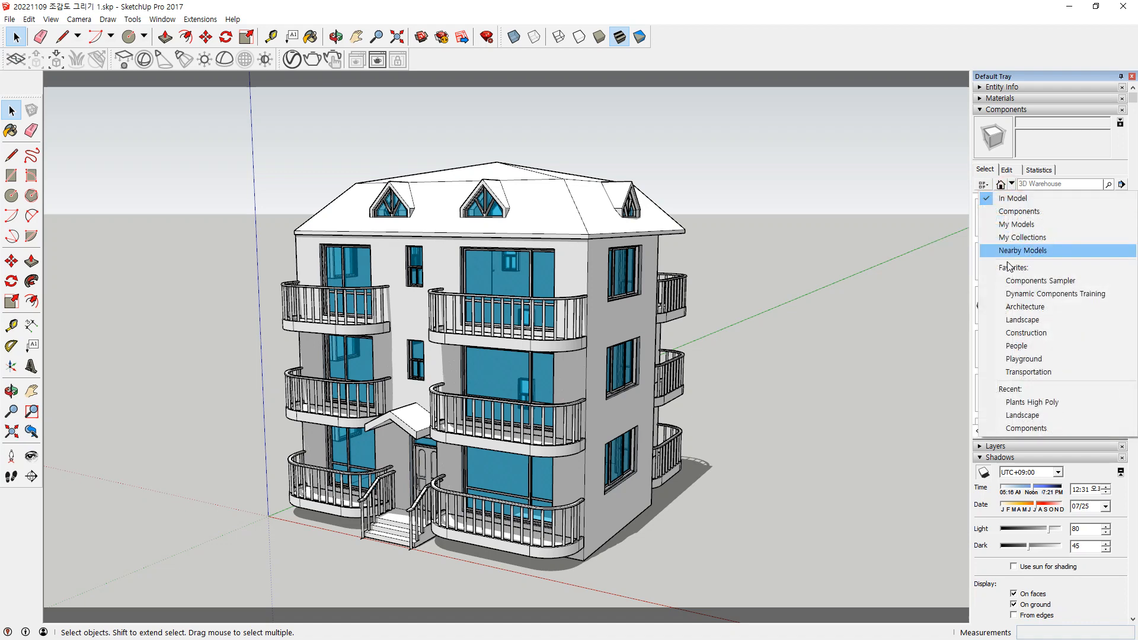
click(1029, 320)
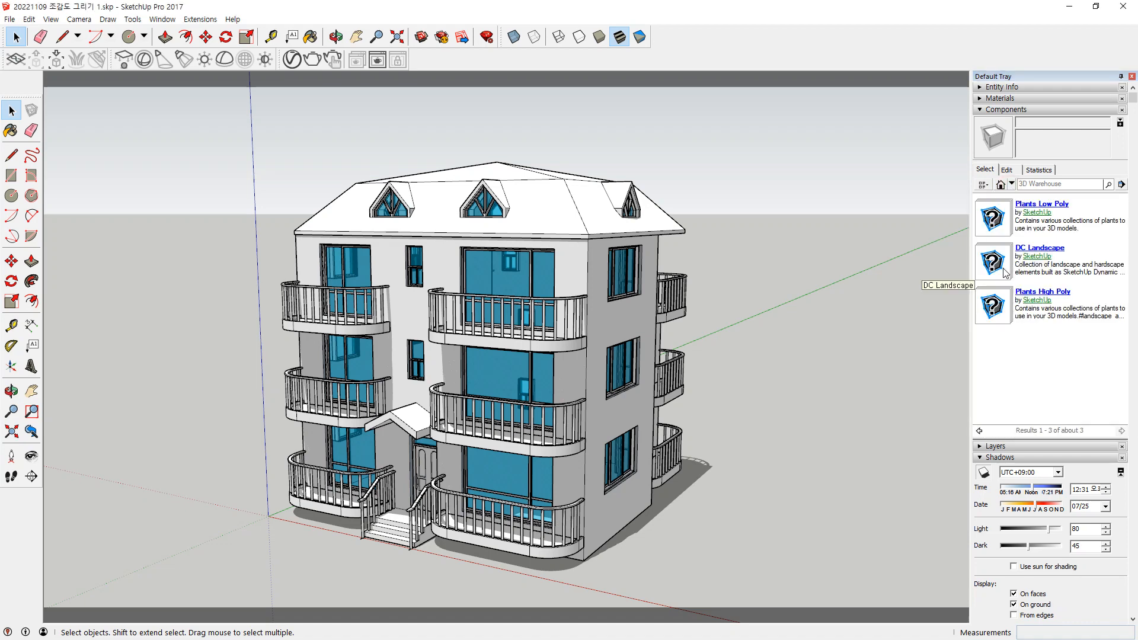
click(996, 221)
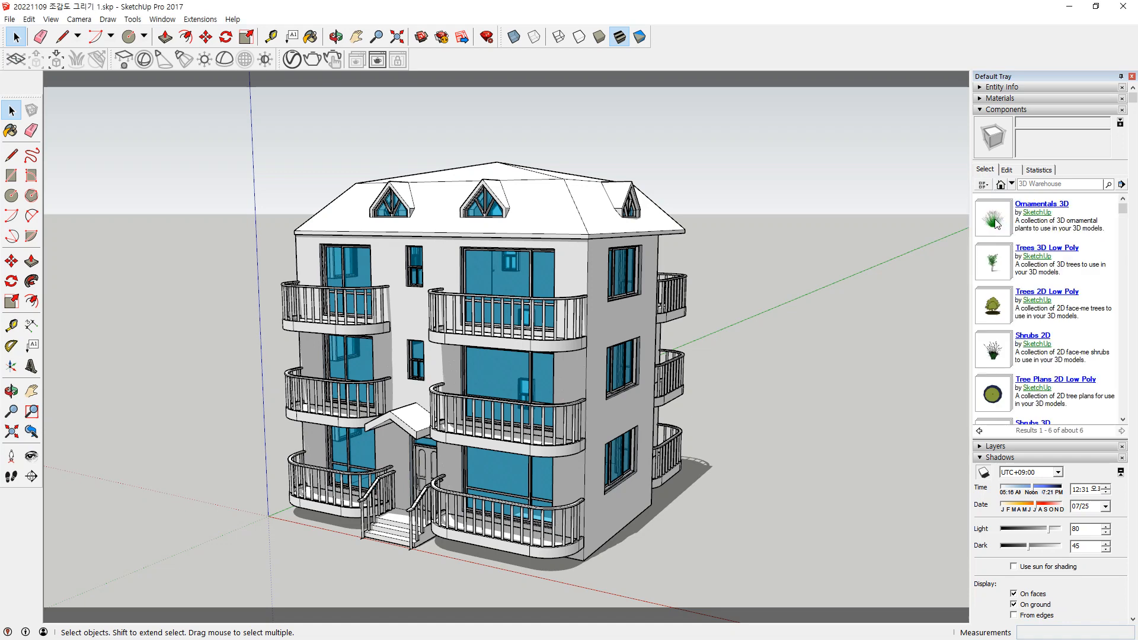
click(989, 254)
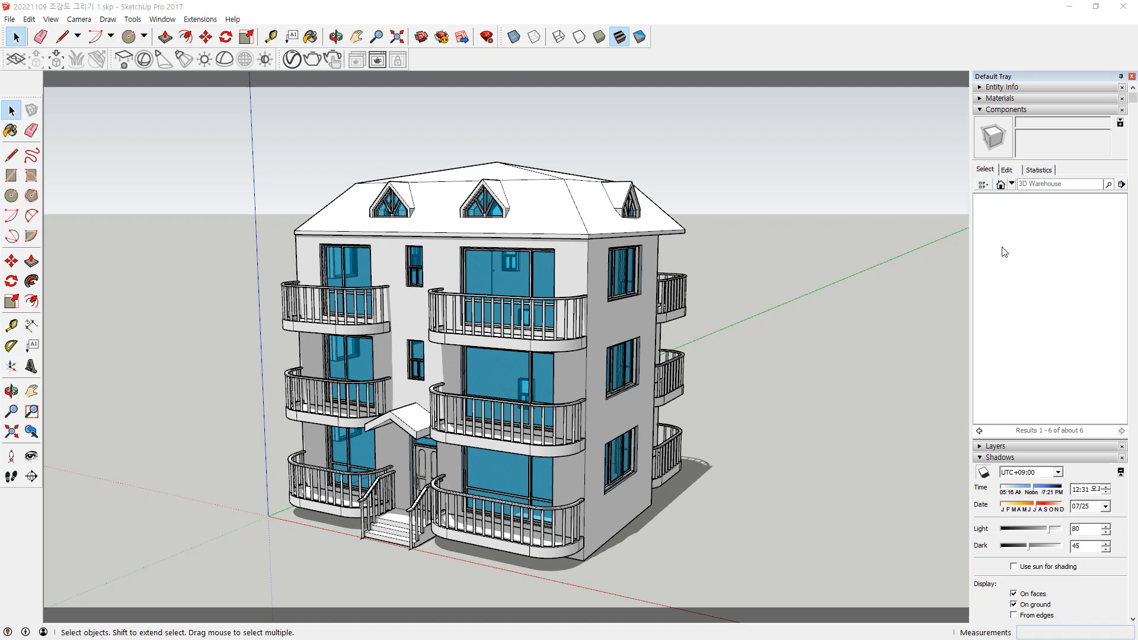
Try to load the Iris plant, Potted flowering cactus plant and Potted topiary plant components from Ornamentals 3D
click(999, 225)
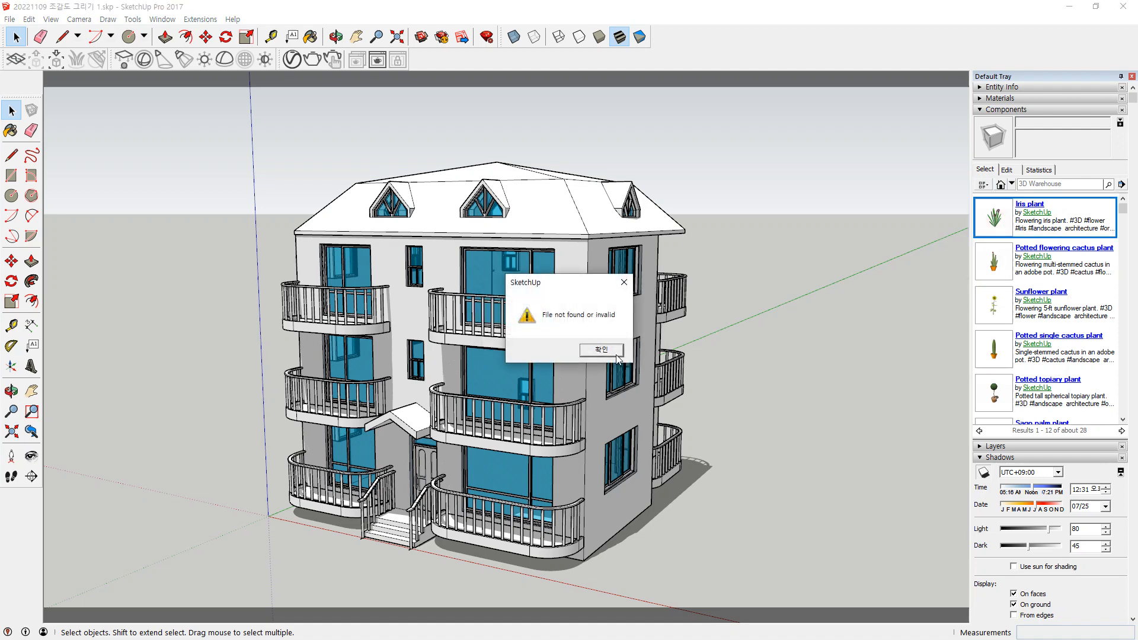
click(616, 355)
click(666, 353)
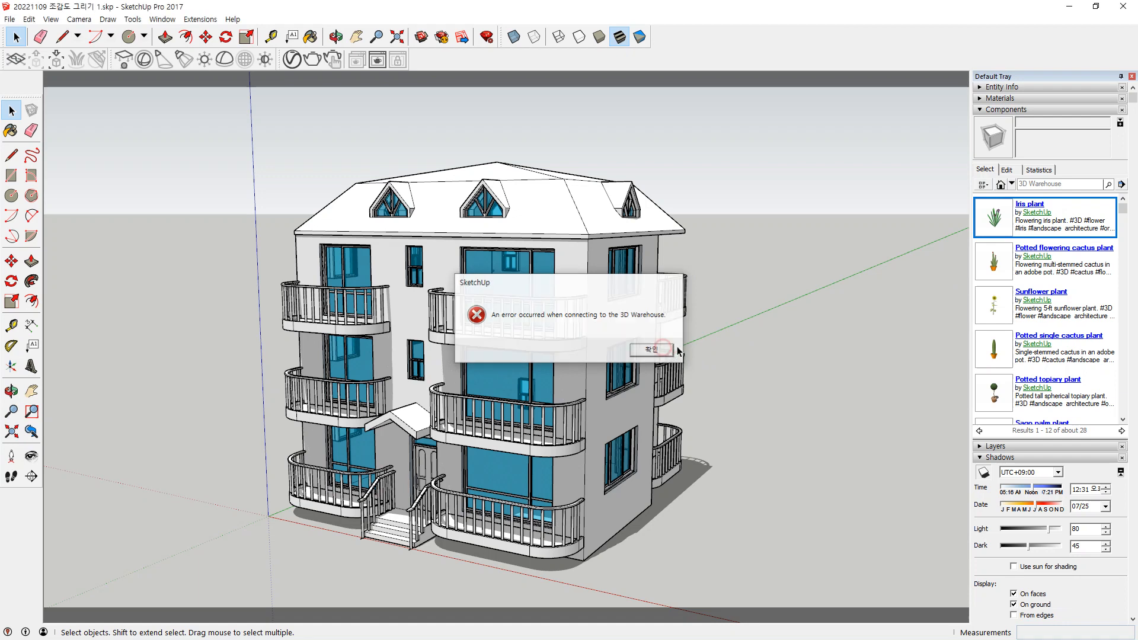
click(989, 262)
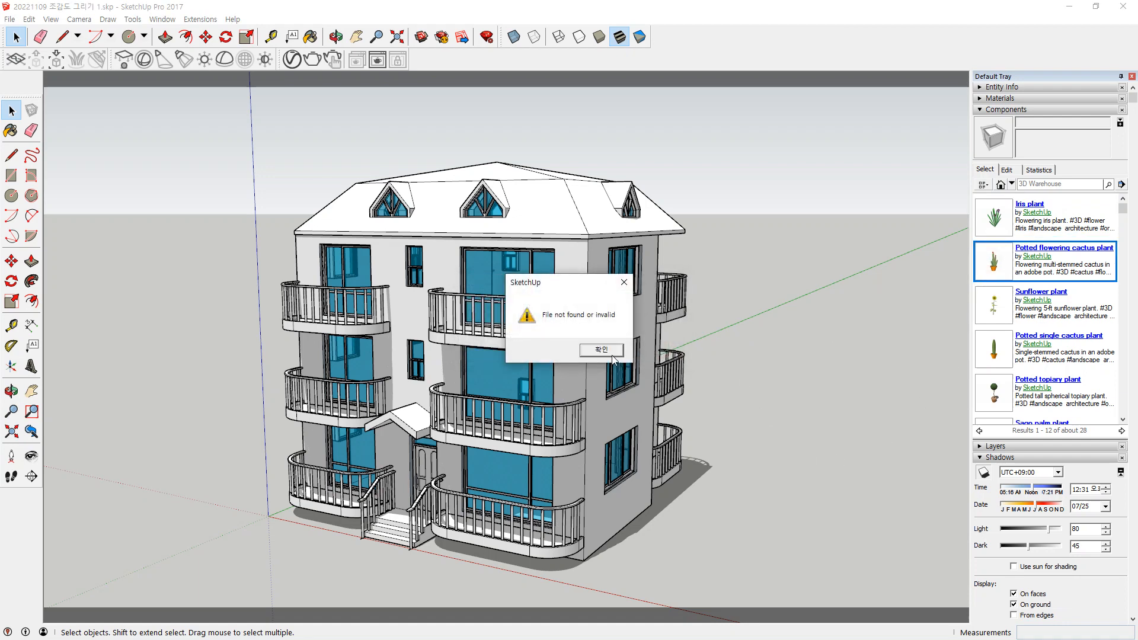
click(612, 354)
key(Return)
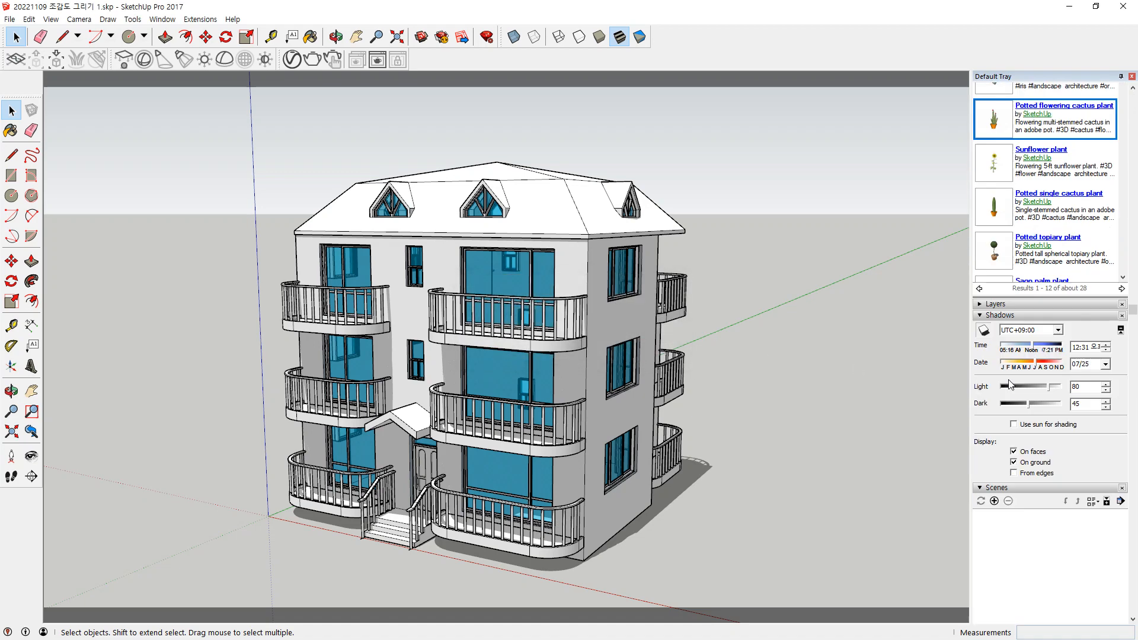
click(994, 396)
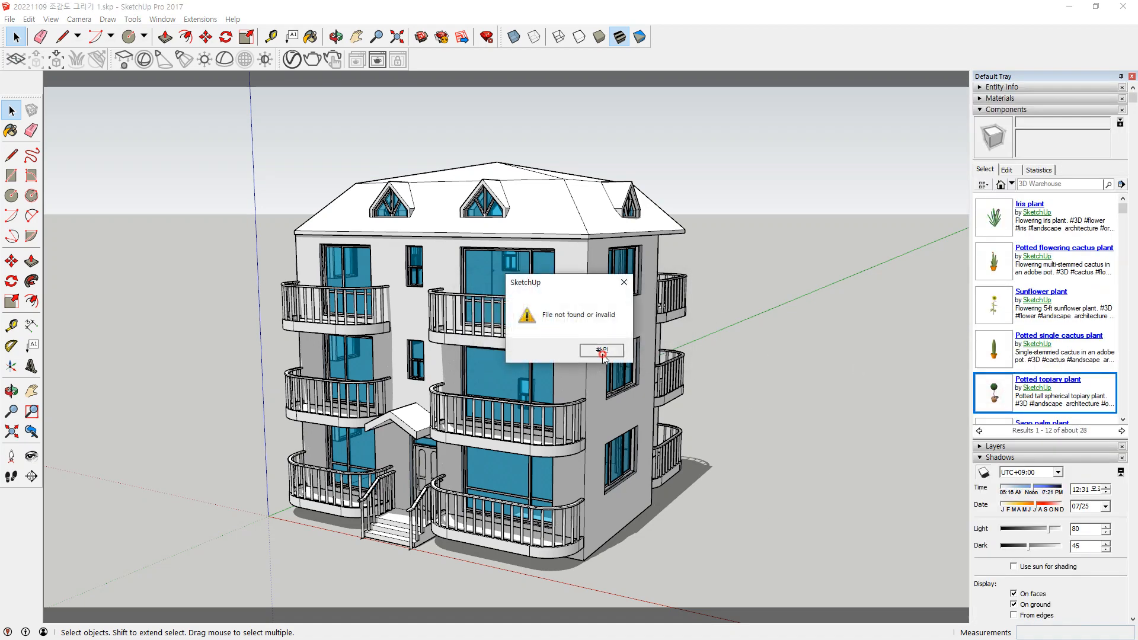
click(601, 351)
click(652, 350)
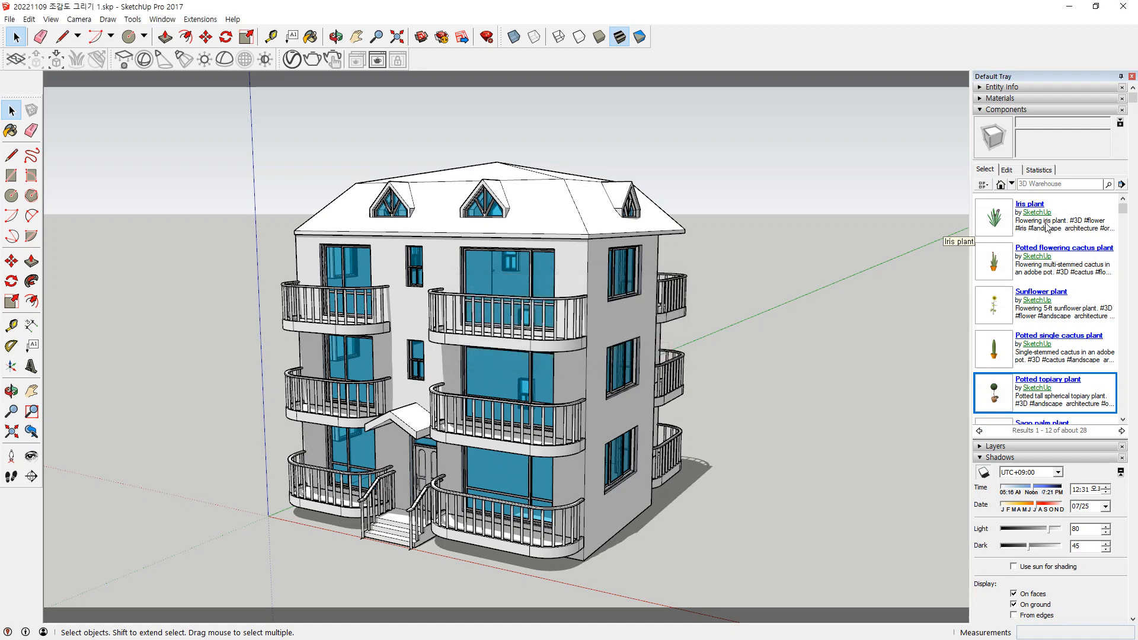
Try to load the Tropical straight palm tree 40' component from the Trees 3D Low Poly collection in Plants Low Poly
click(1012, 185)
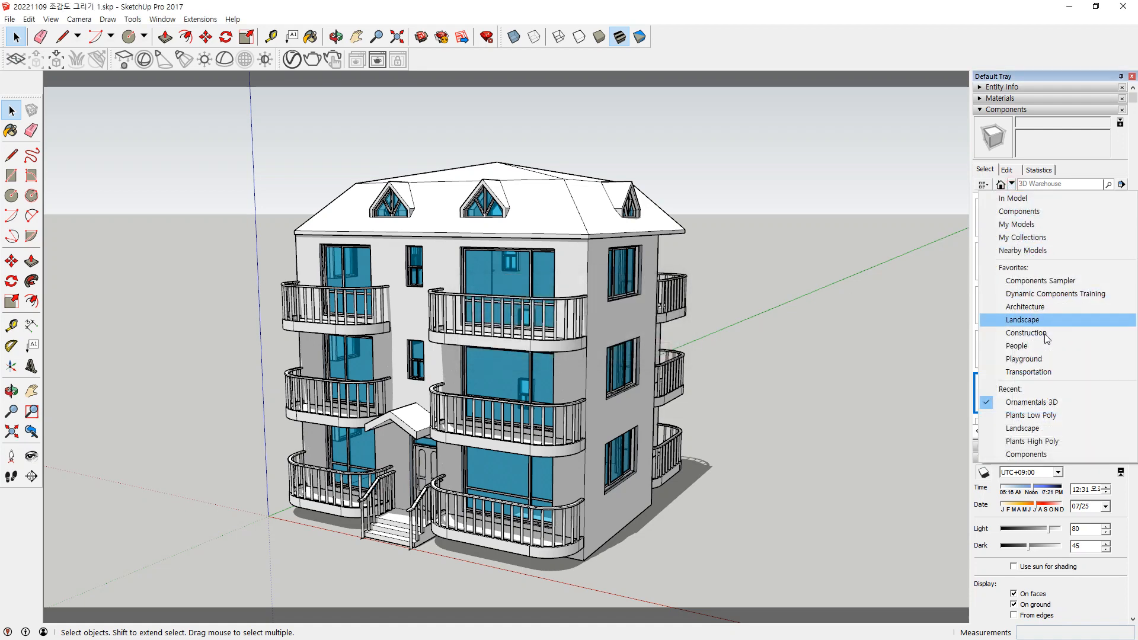
click(1067, 416)
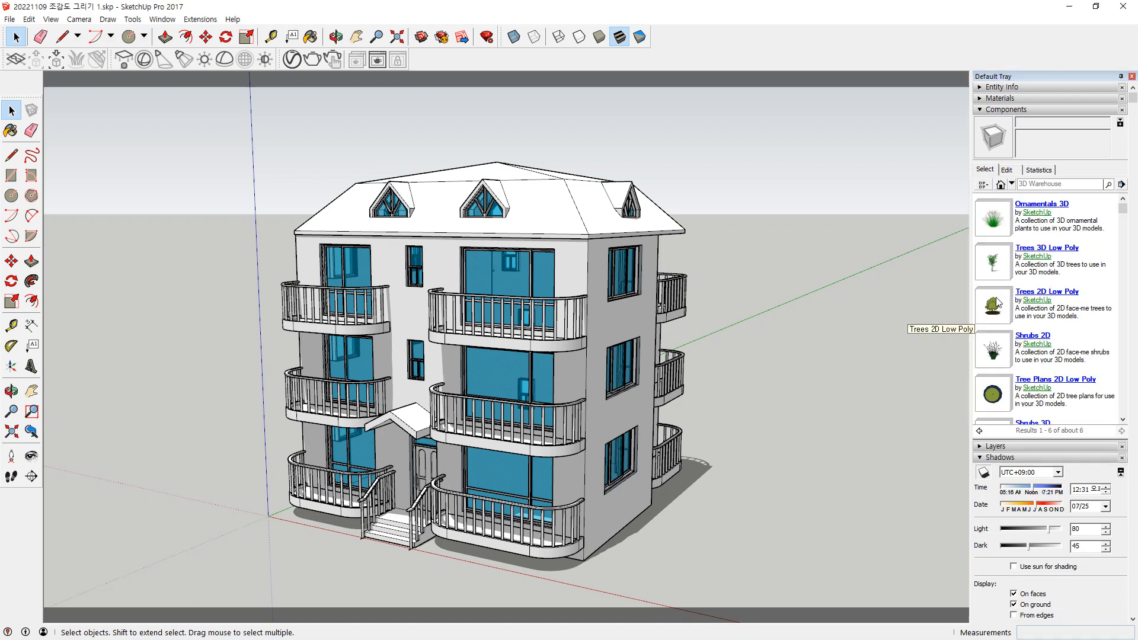
click(997, 261)
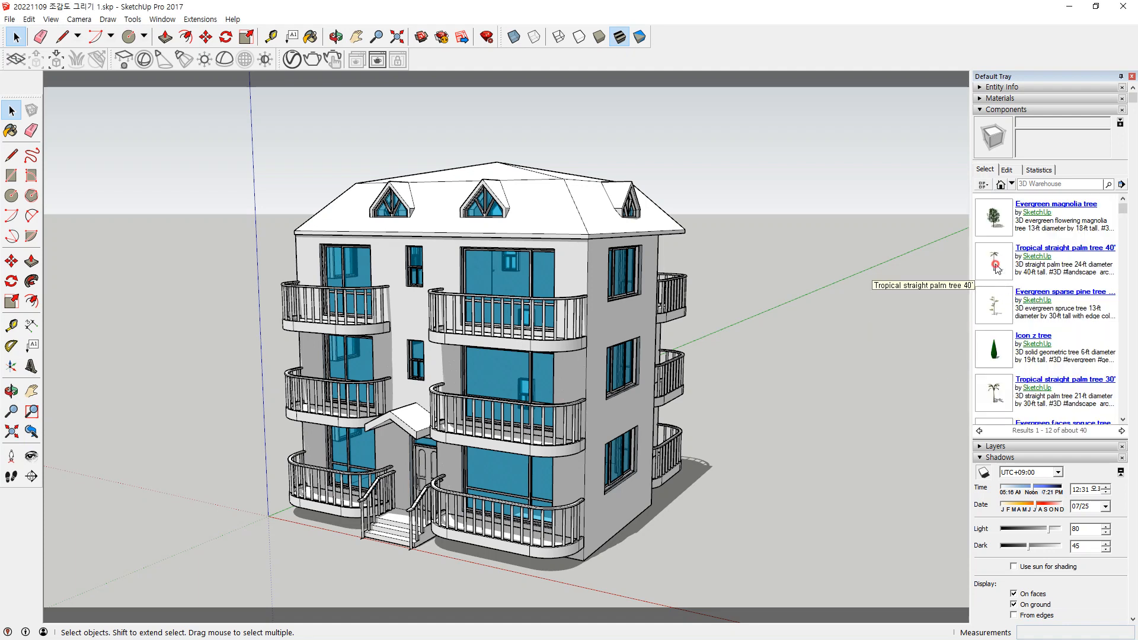
click(996, 266)
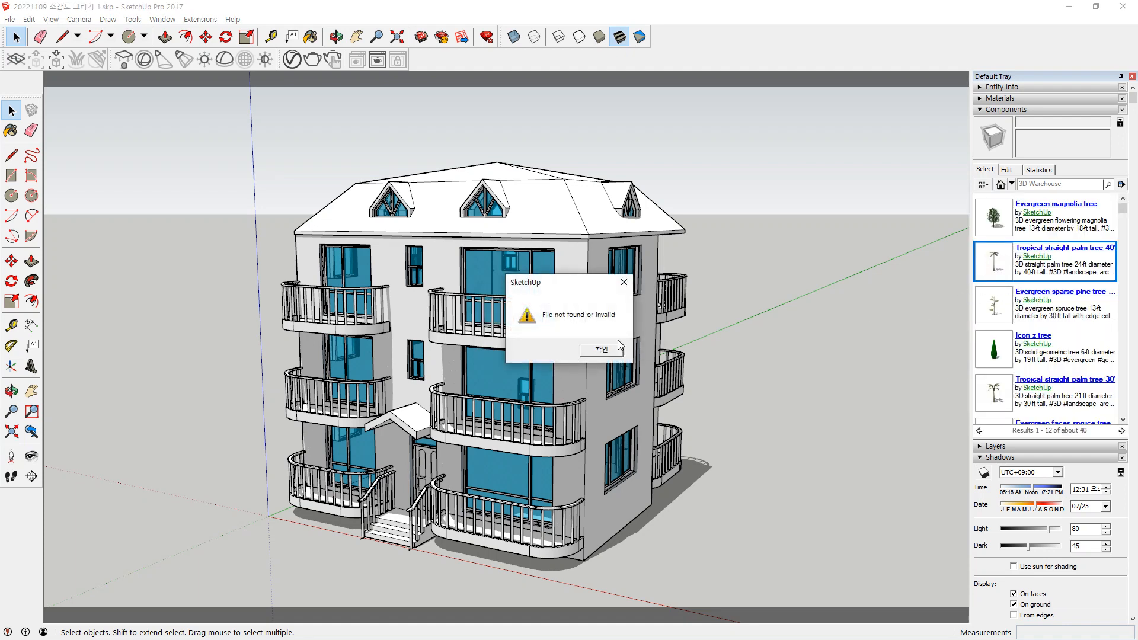
click(649, 346)
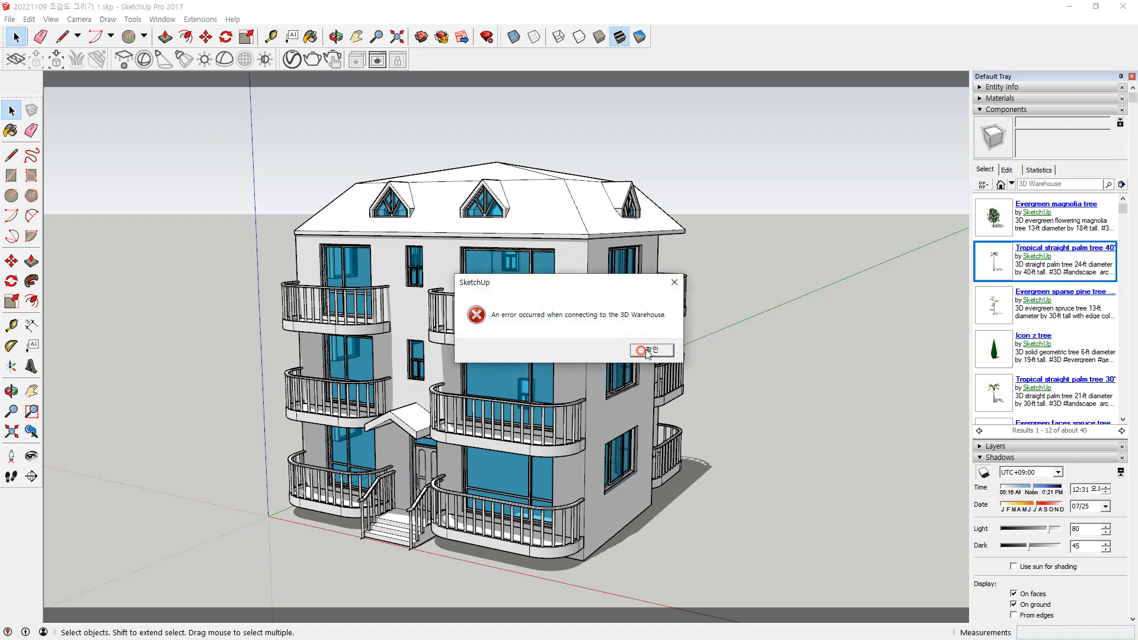
click(648, 351)
Try to load the 2D schematic palo verde2 tree from the Trees 2D Low Poly collection in Plants Low Poly
click(1012, 185)
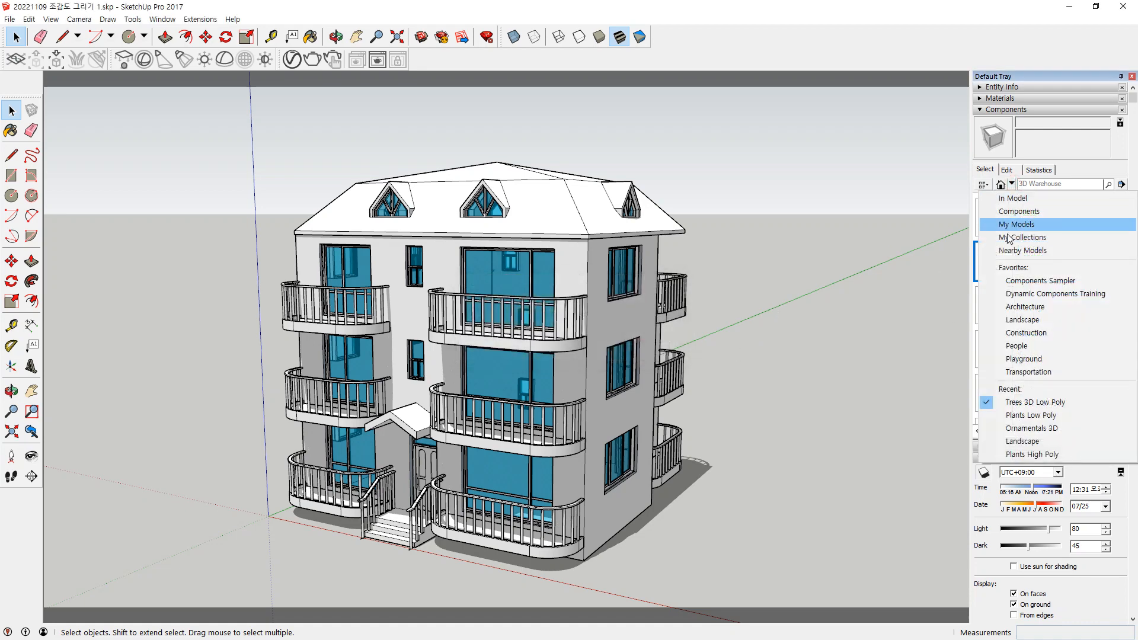
click(1031, 418)
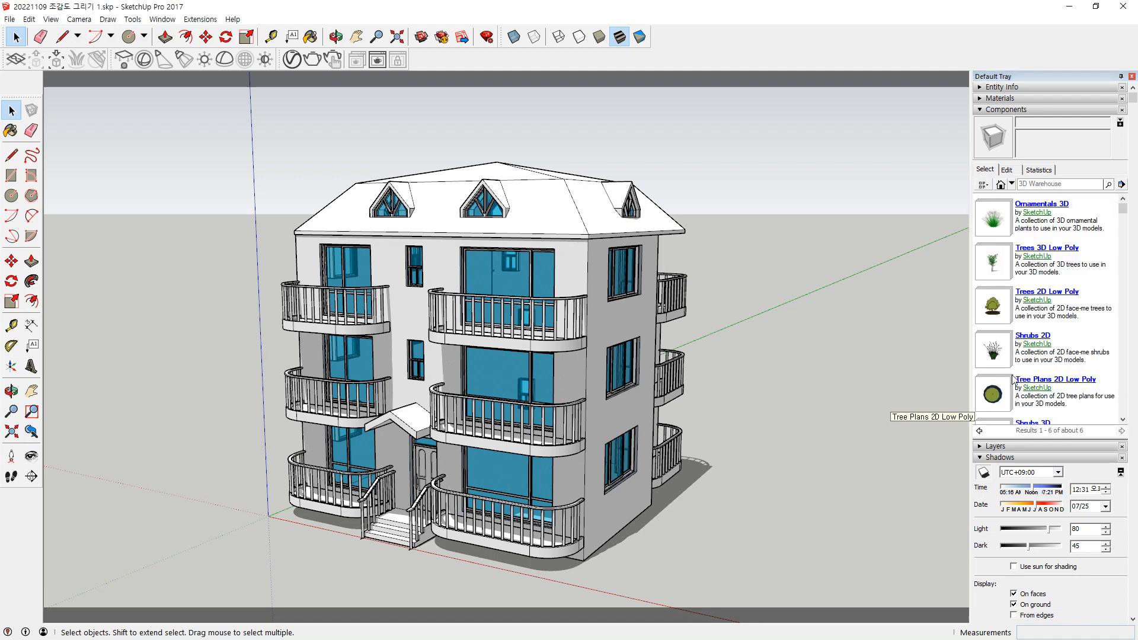
click(997, 306)
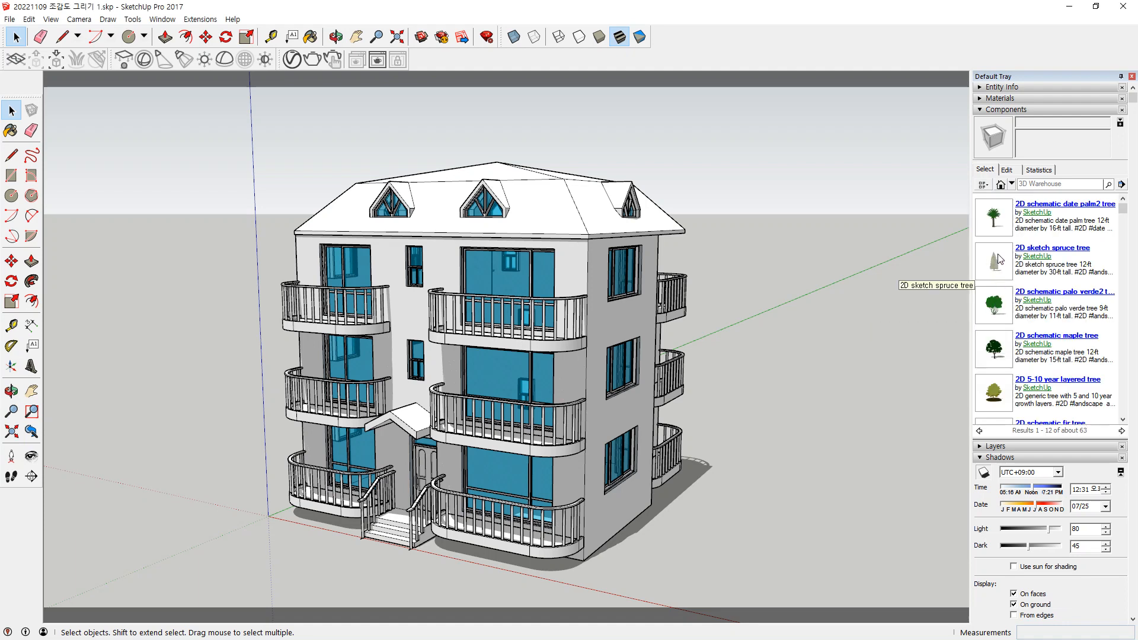
click(994, 306)
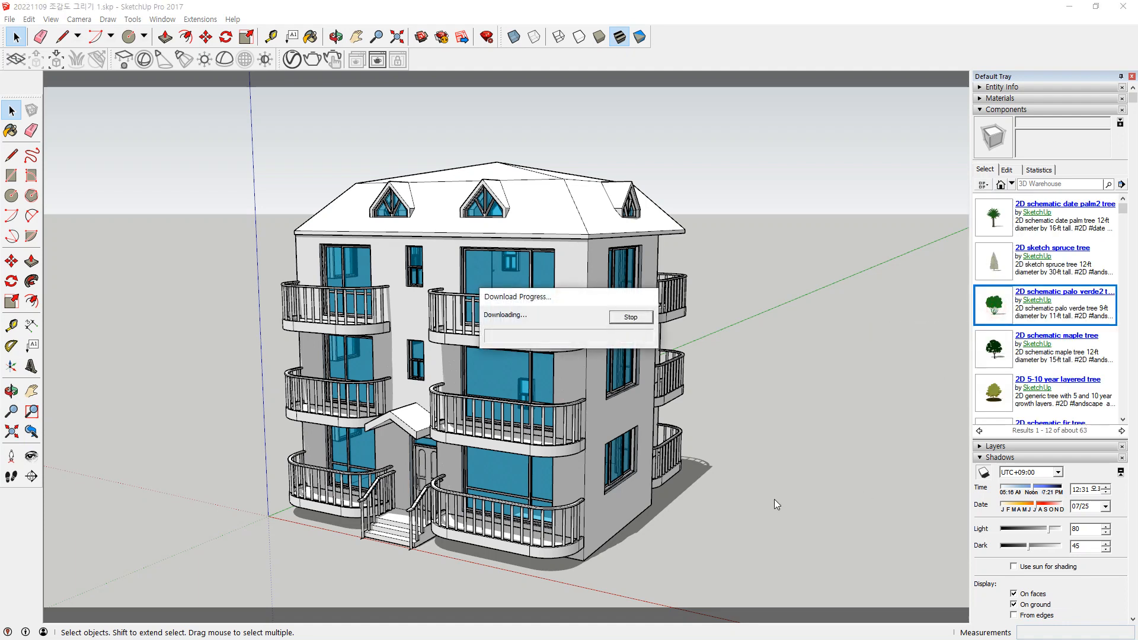
click(619, 352)
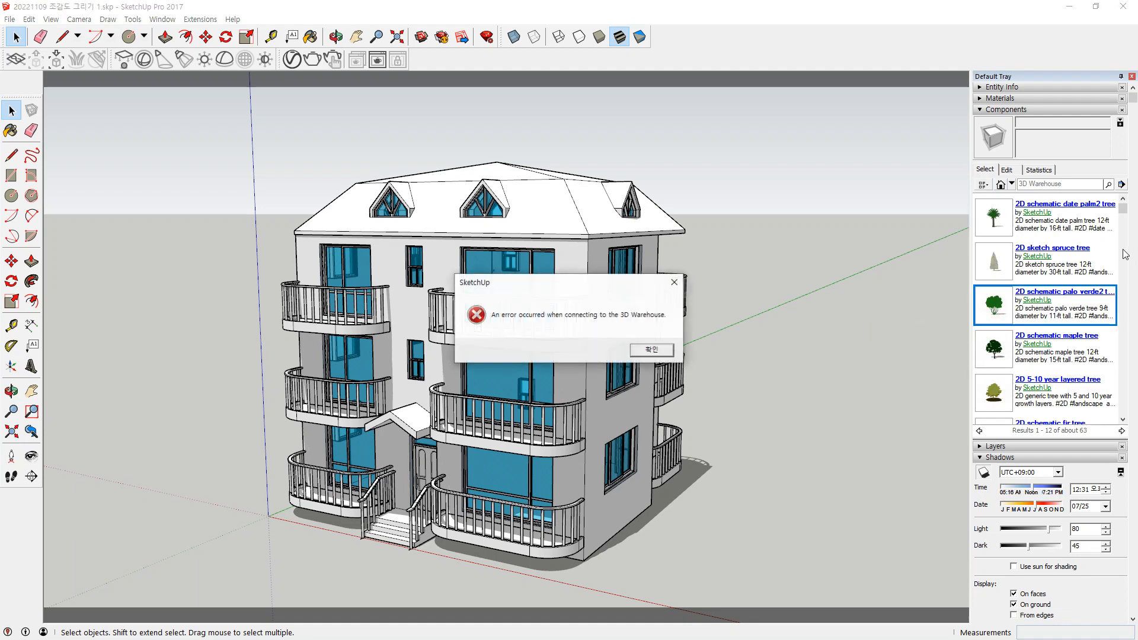
click(668, 353)
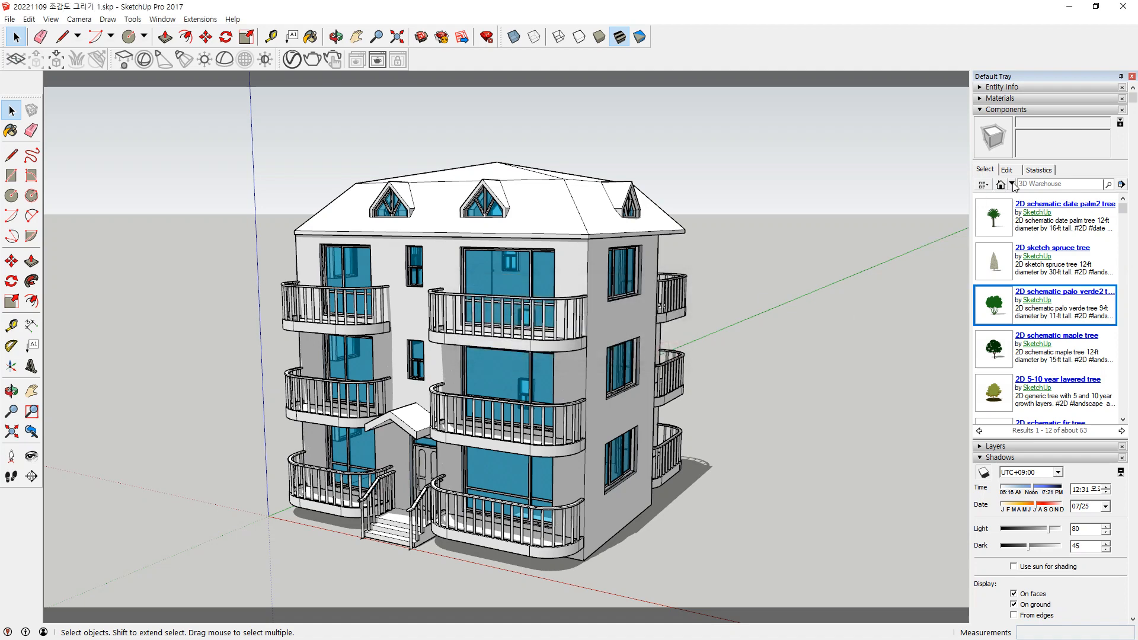
Show the components used in the current model and look through the list
click(1012, 185)
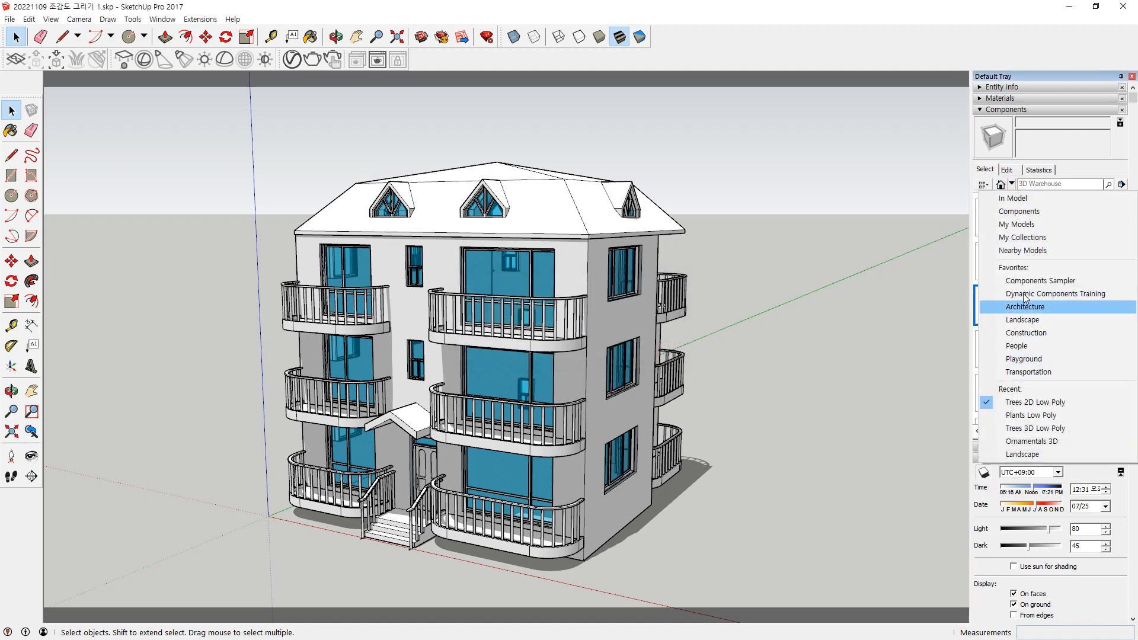
click(1041, 205)
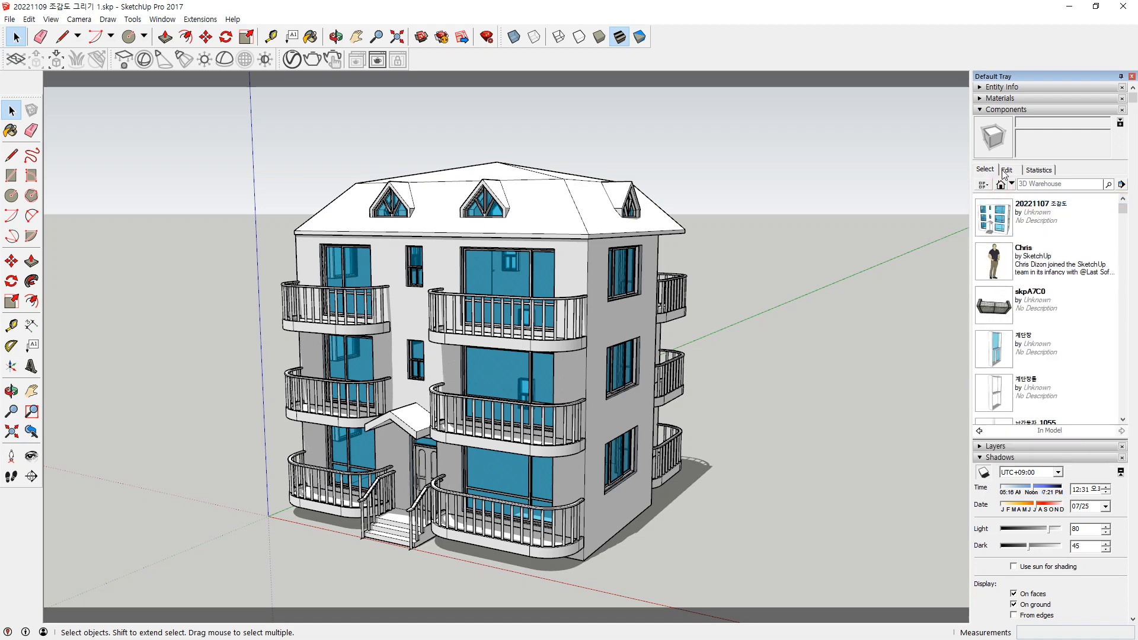
scroll(560, 332, down, 2)
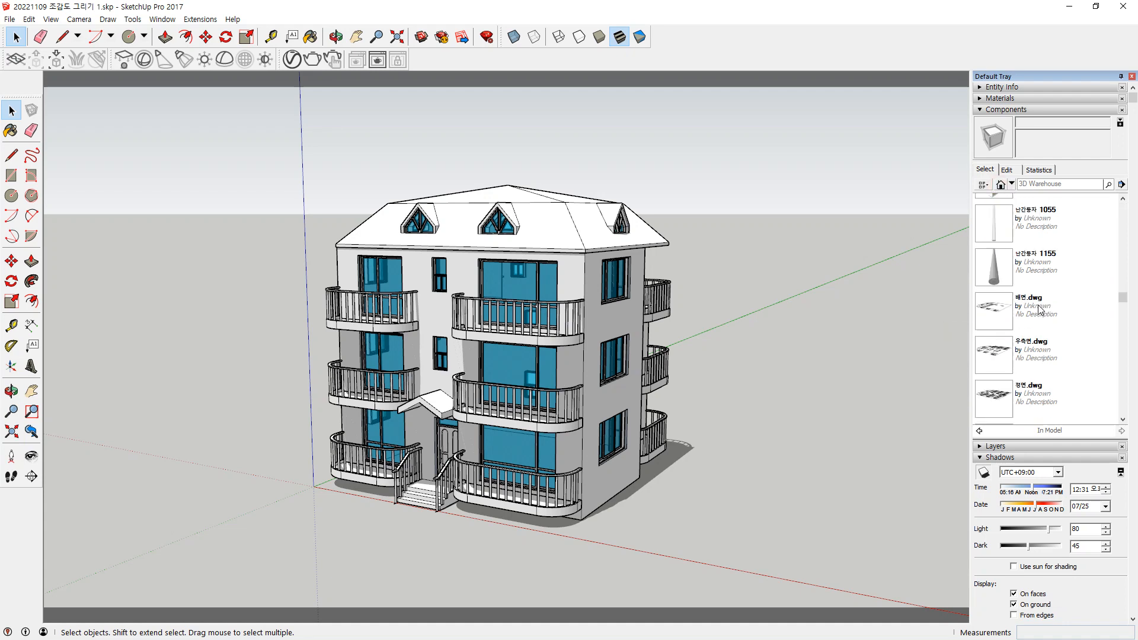
Try to load the Play Grow Ladder component from the Playground collection
click(1012, 185)
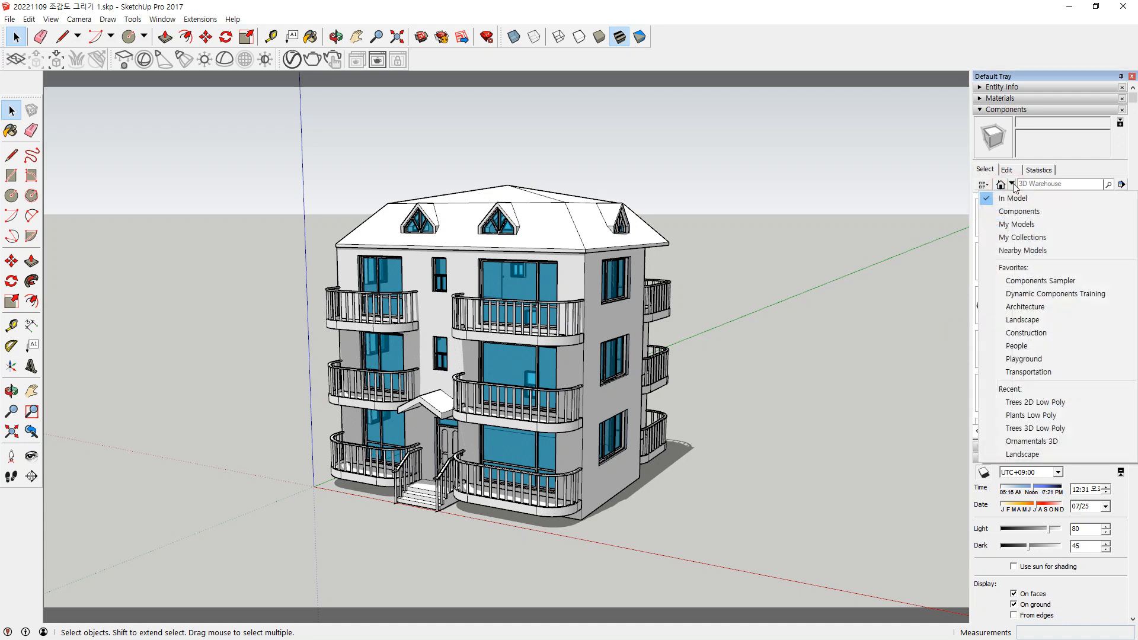
click(1054, 359)
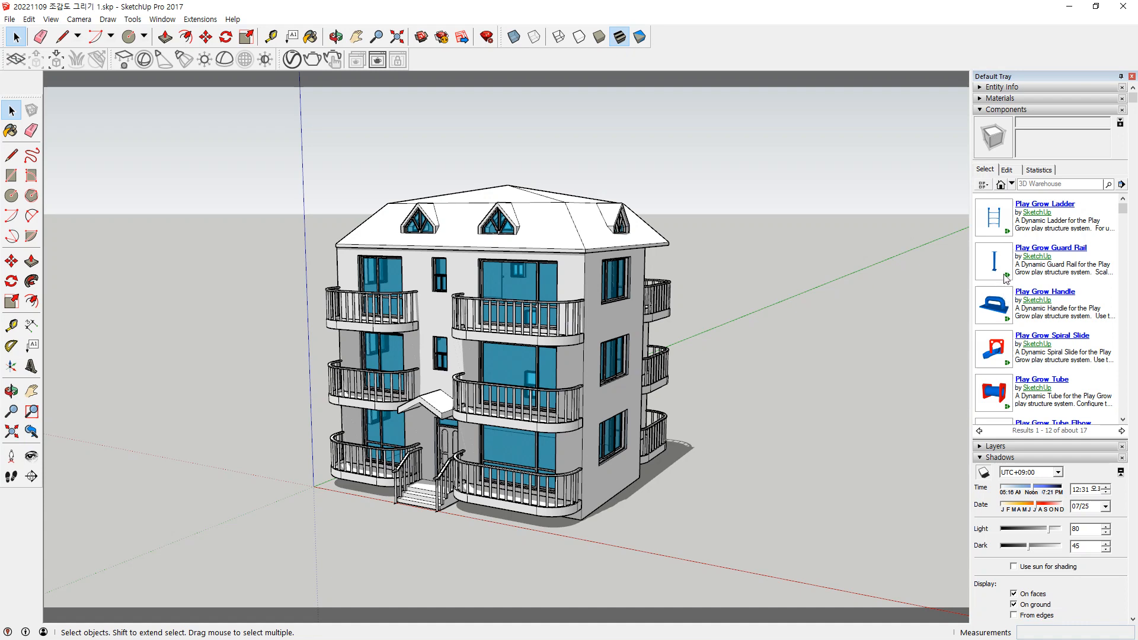
click(995, 220)
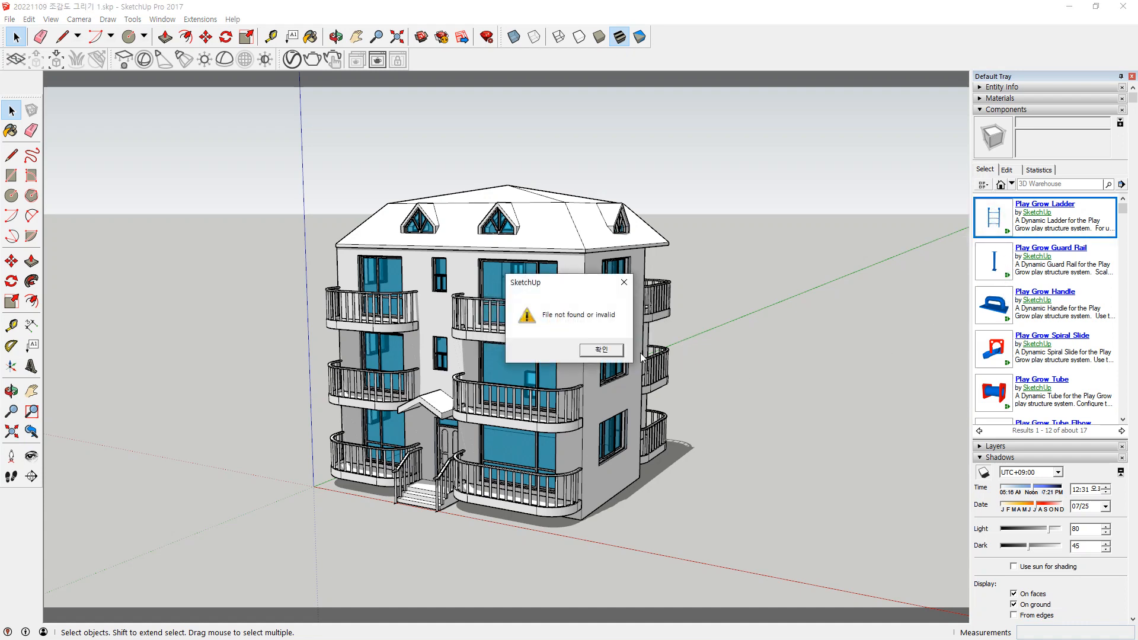
click(605, 350)
click(654, 353)
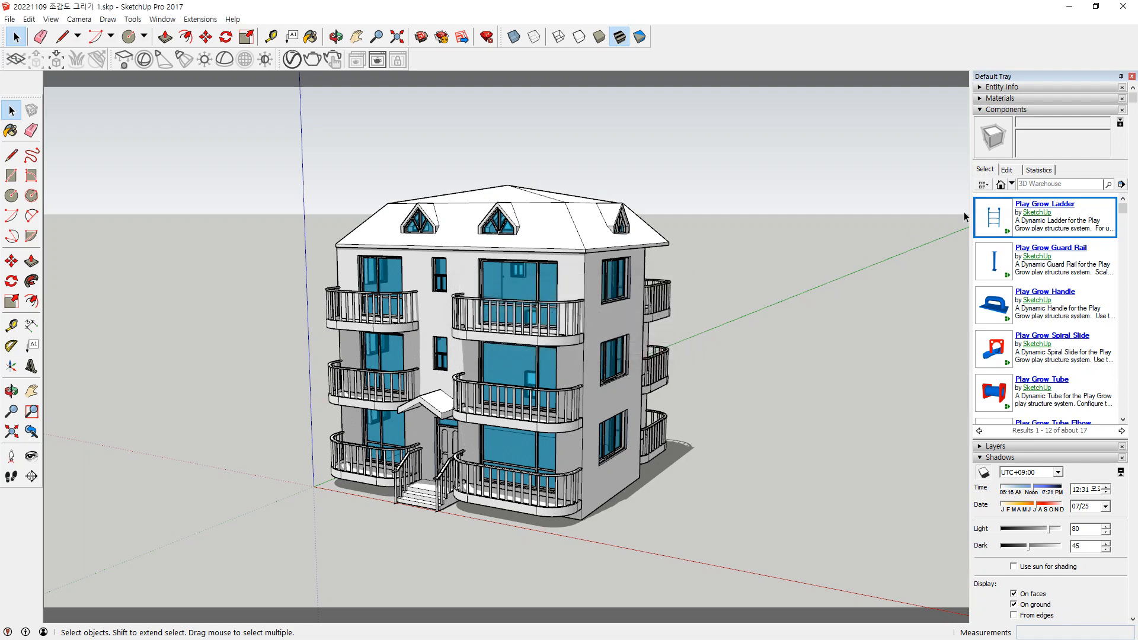
Try to load the 3d man resting side component from the People 3D collection within People
click(1012, 185)
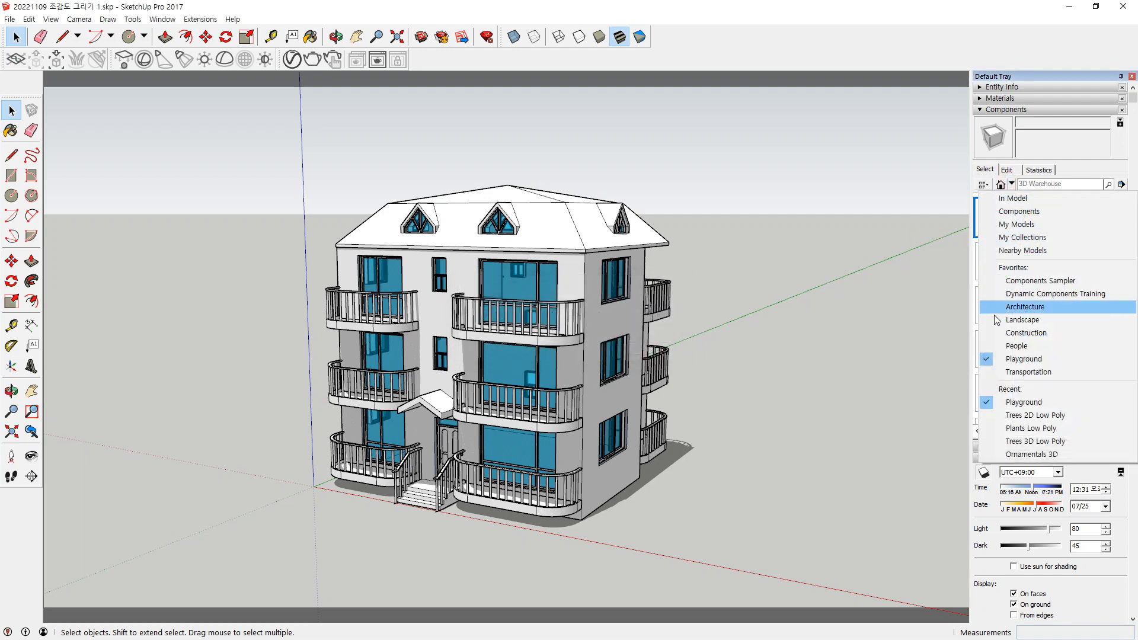
click(1038, 346)
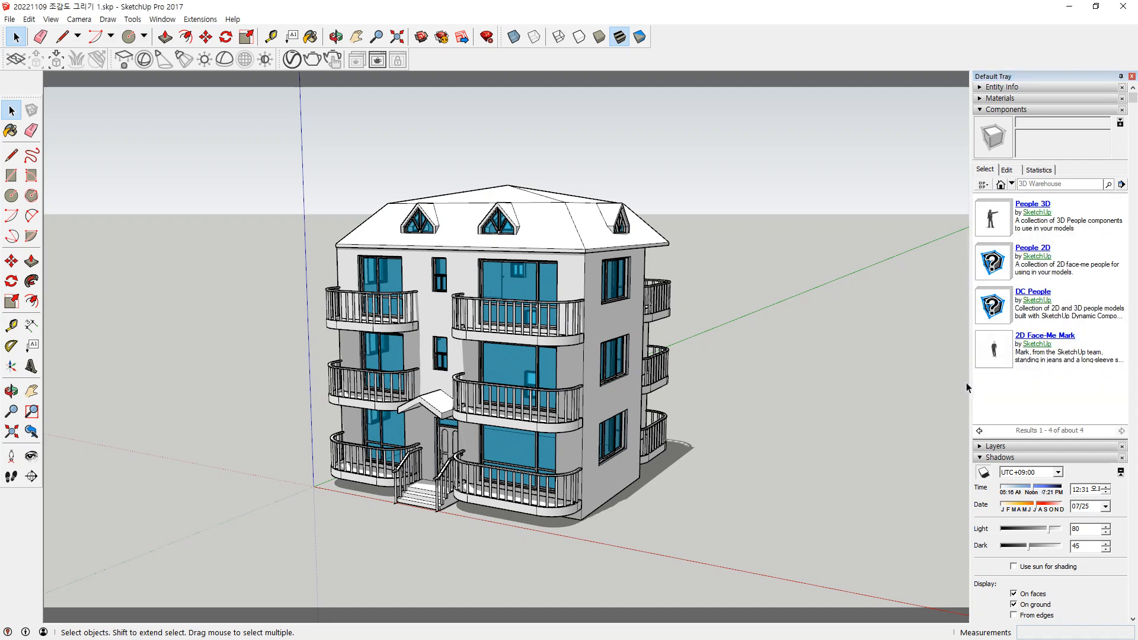
click(986, 235)
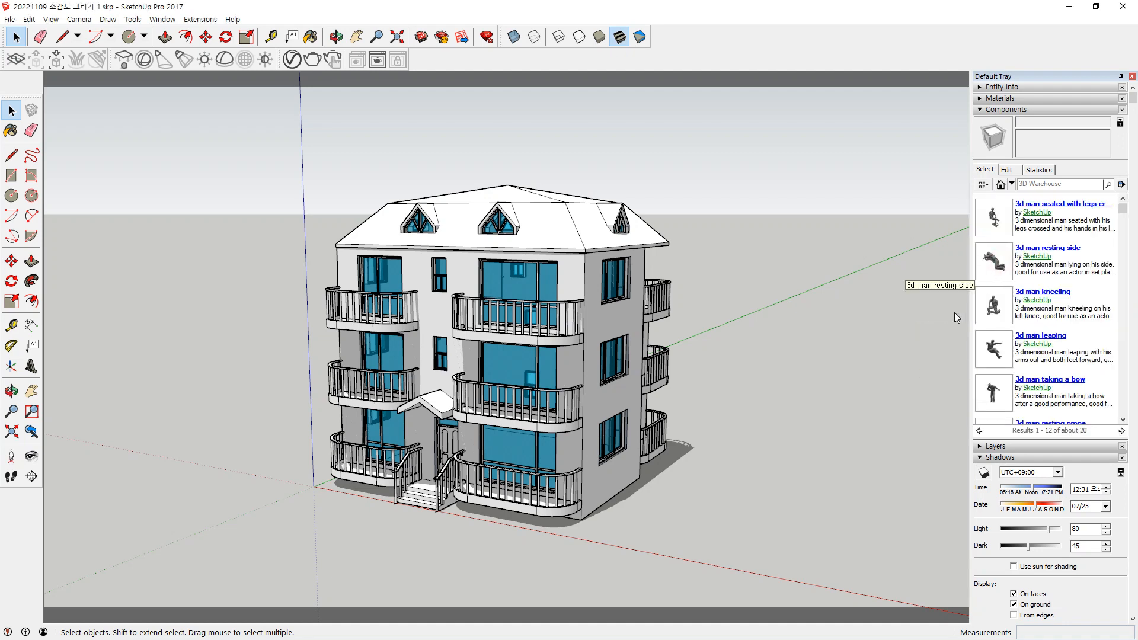
drag(954, 314, 870, 385)
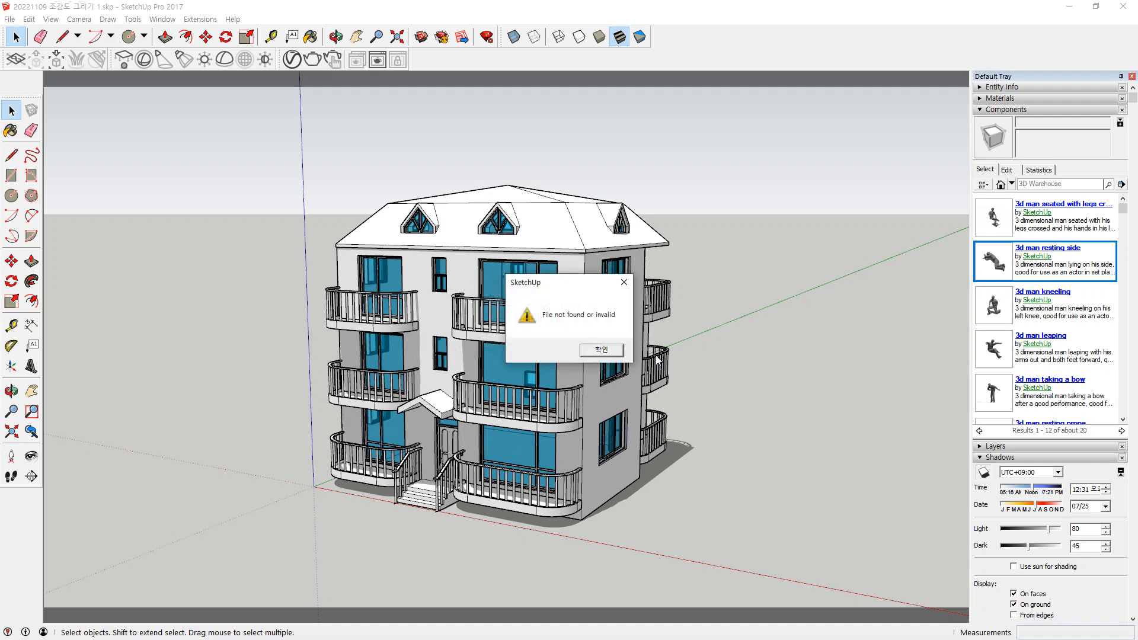
click(620, 346)
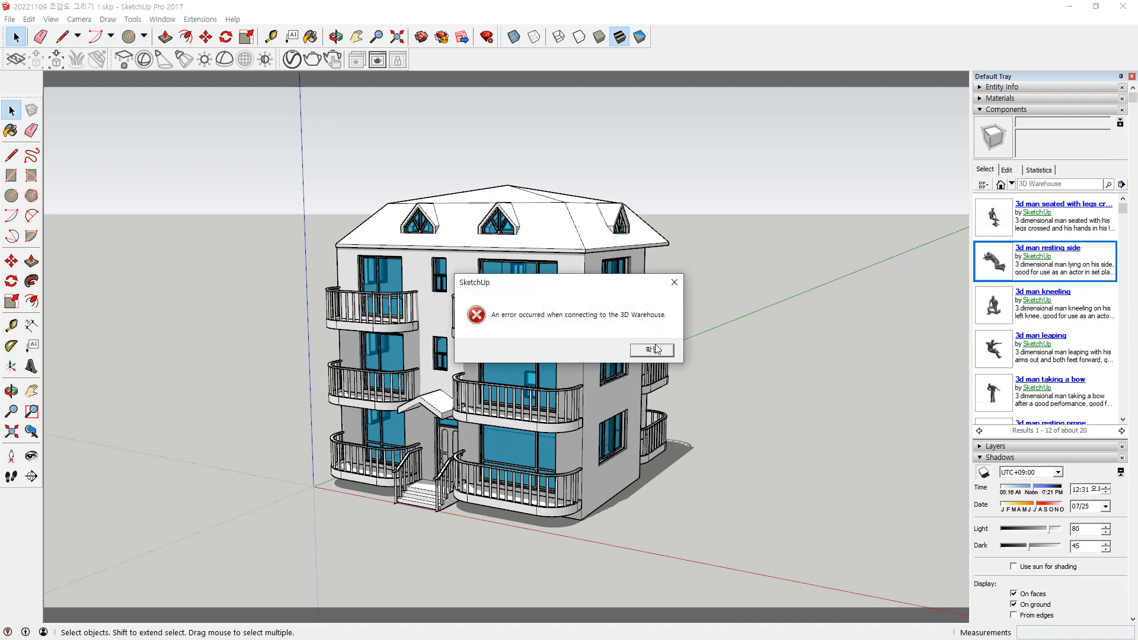
click(655, 350)
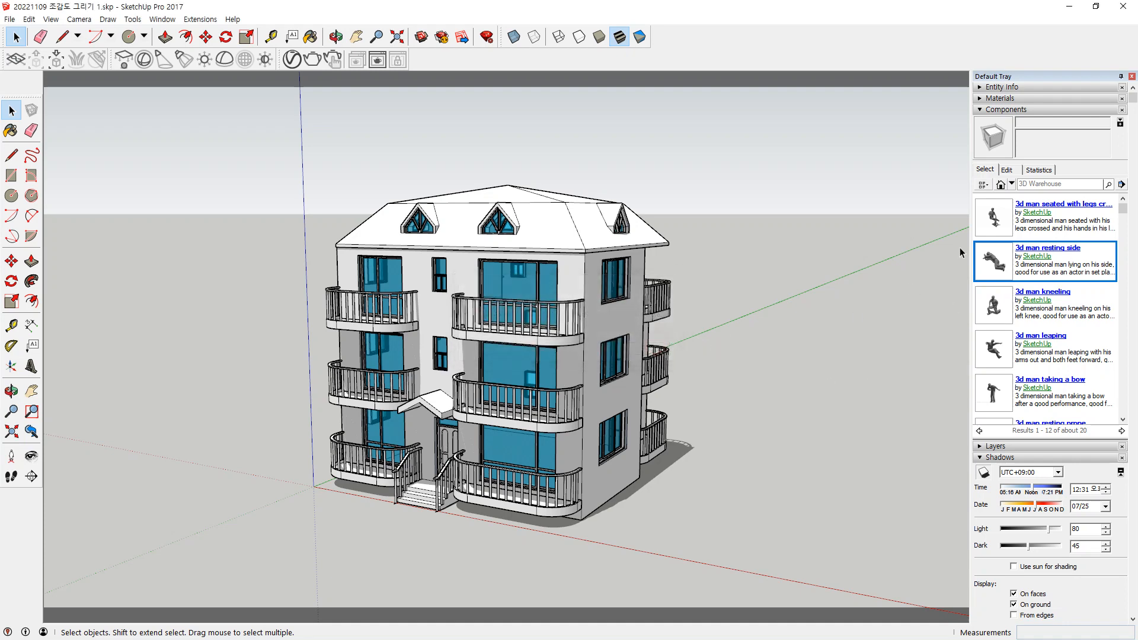
Try to load the Ranch house small component from the Houses collection within Architecture
click(1002, 185)
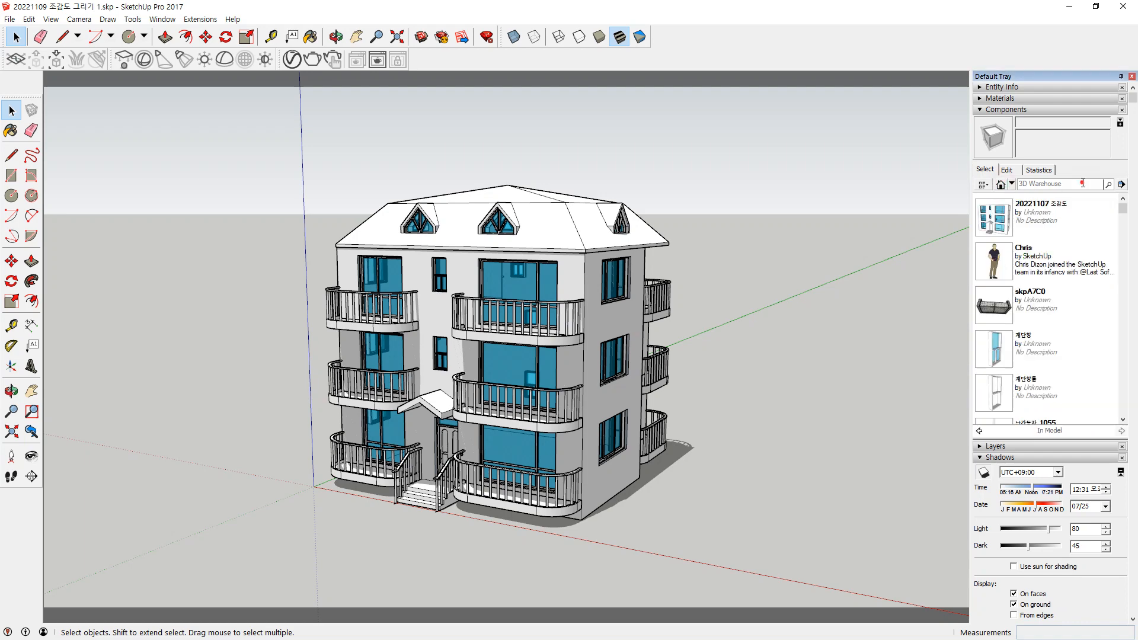
click(1082, 184)
click(1012, 184)
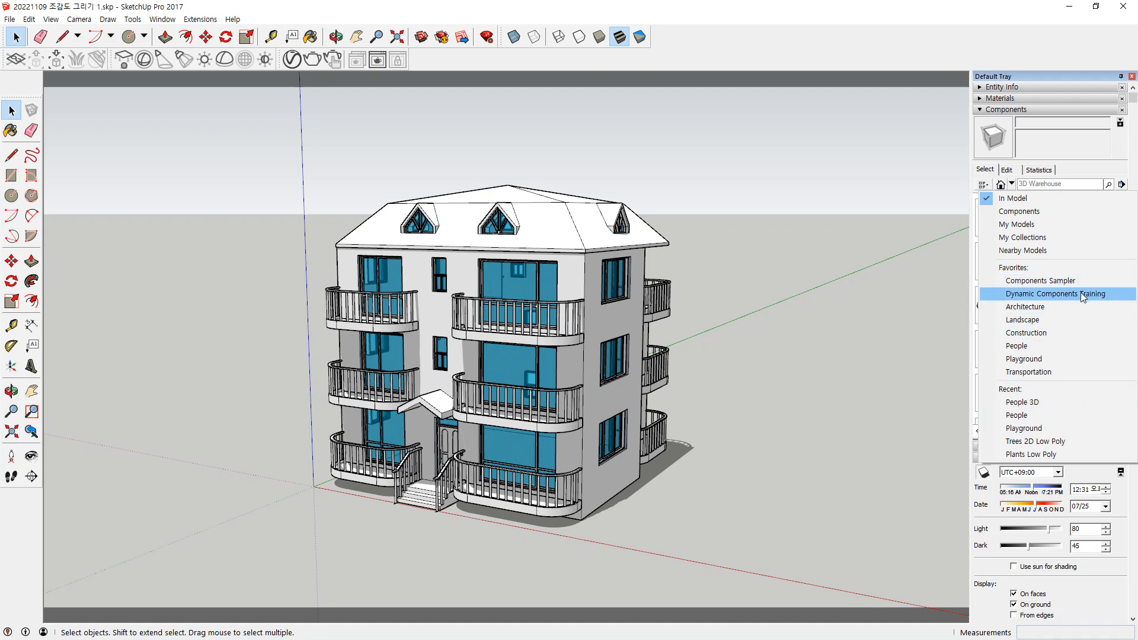
click(1081, 308)
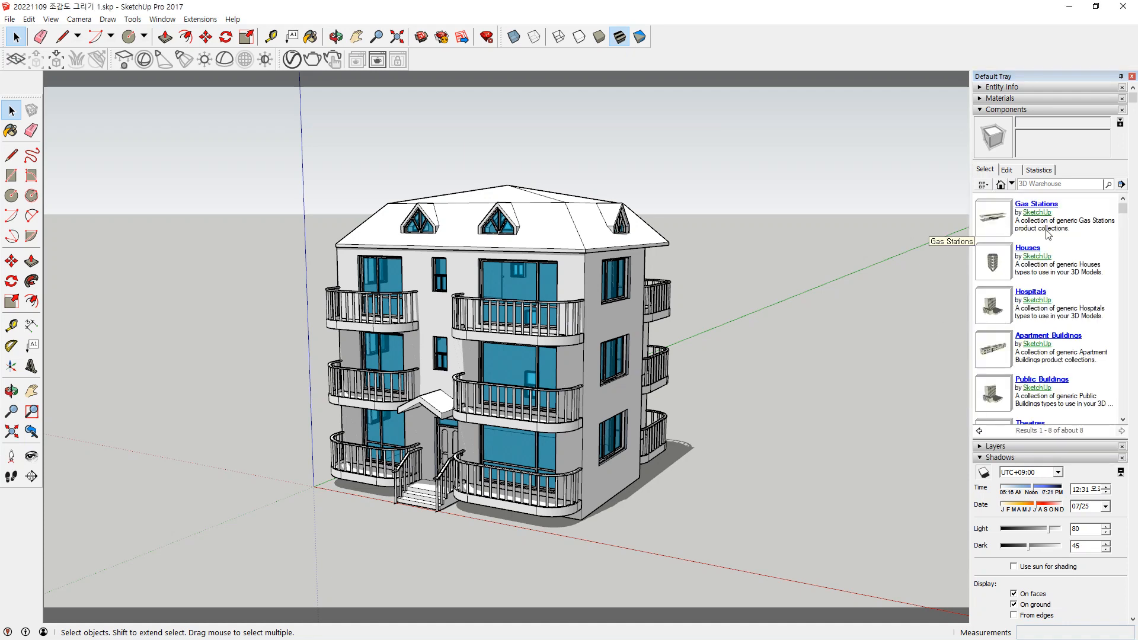
click(994, 276)
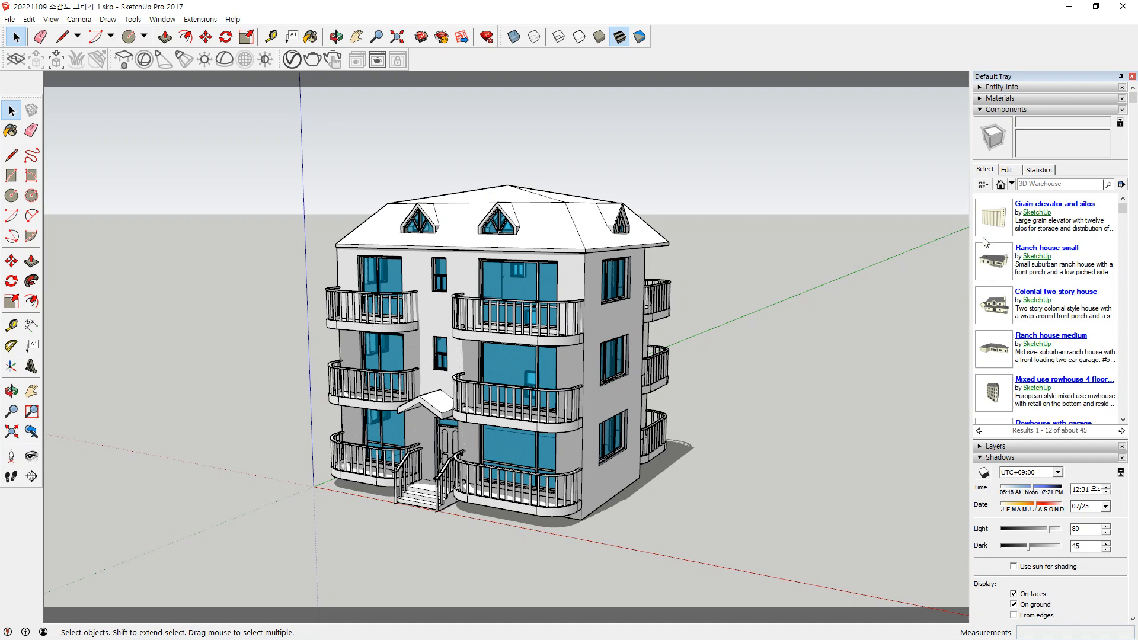
click(991, 261)
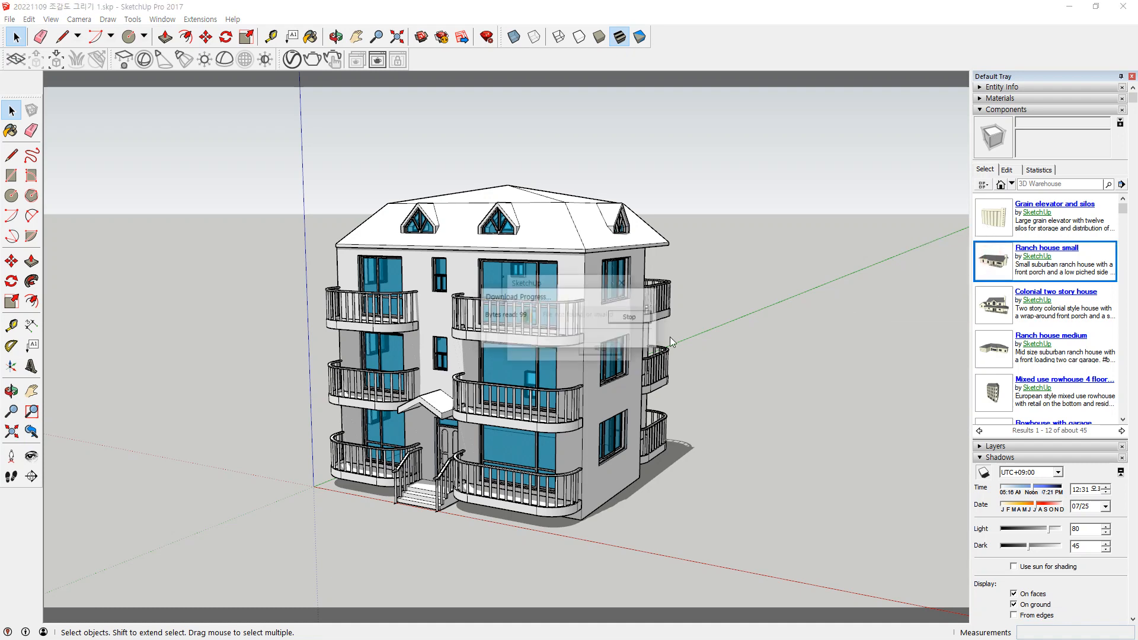
click(593, 350)
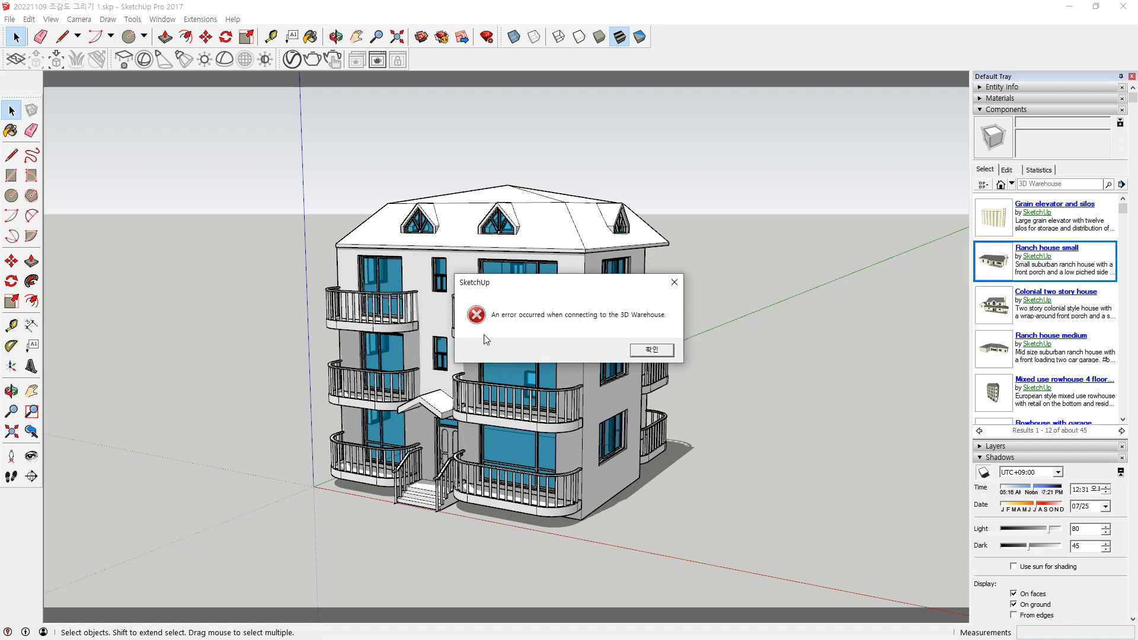
click(652, 350)
scroll(652, 350, down, 3)
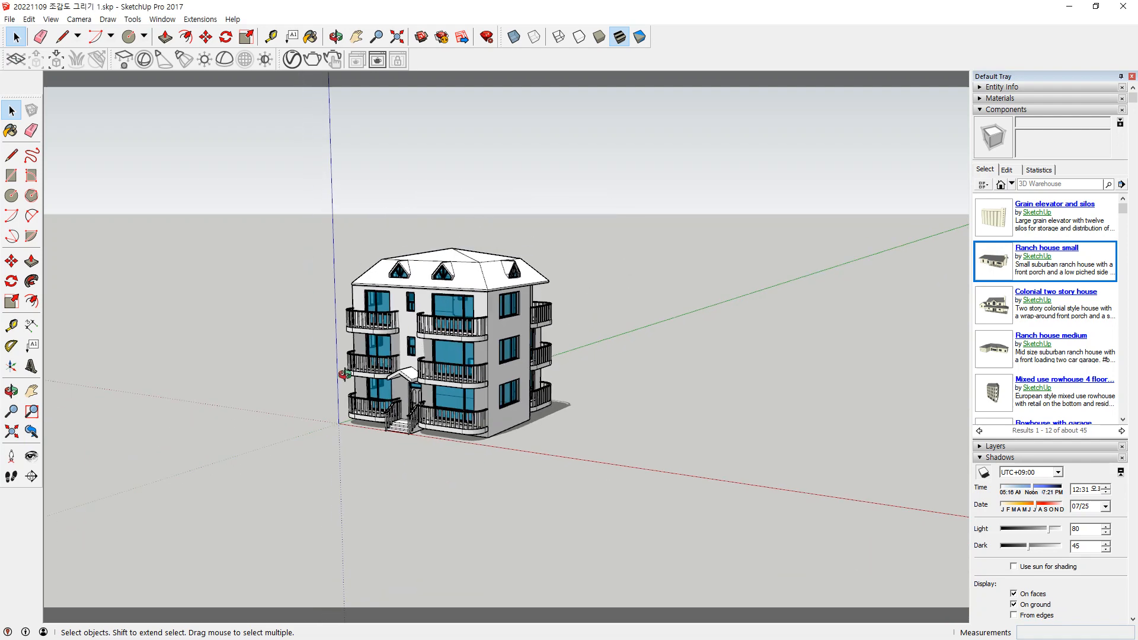
middle_drag(652, 356, 682, 415)
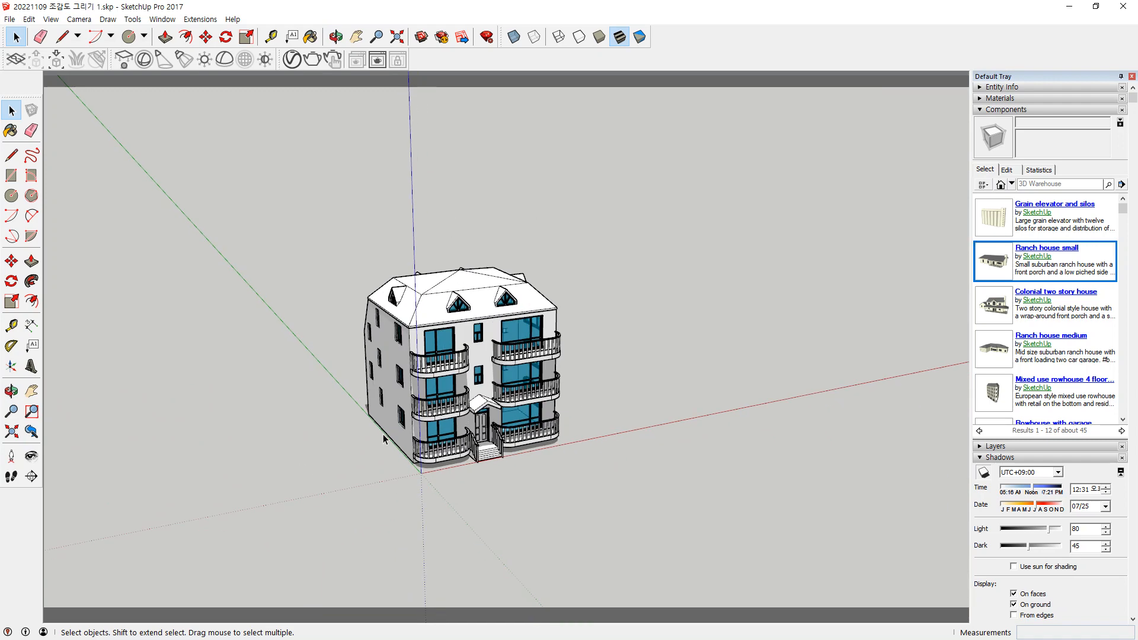
scroll(406, 430, down, 2)
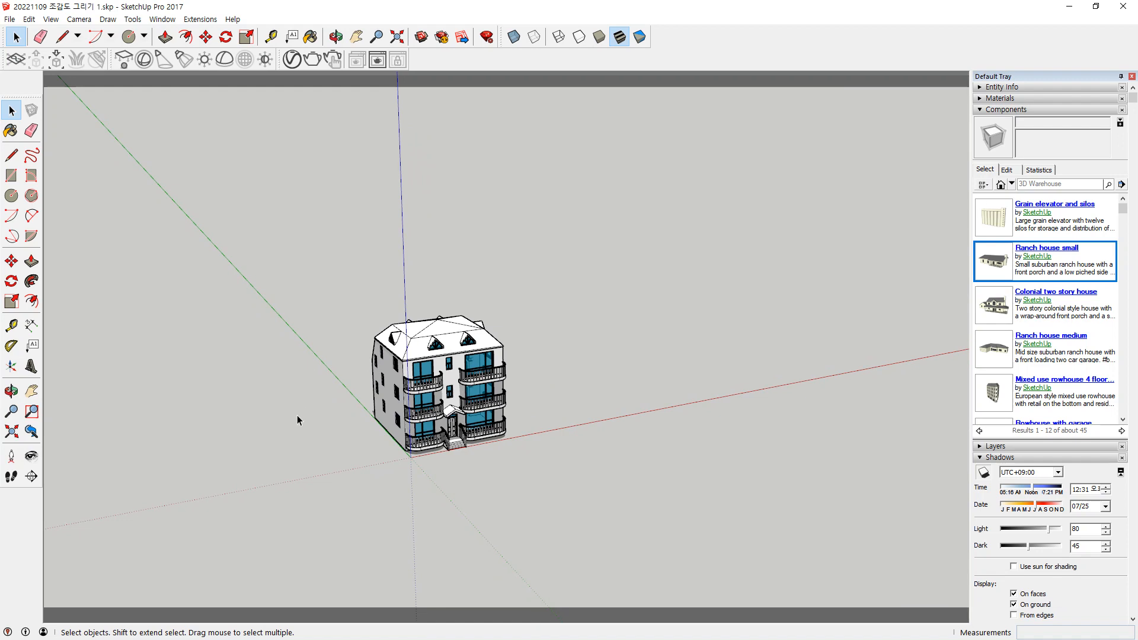
scroll(308, 433, up, 2)
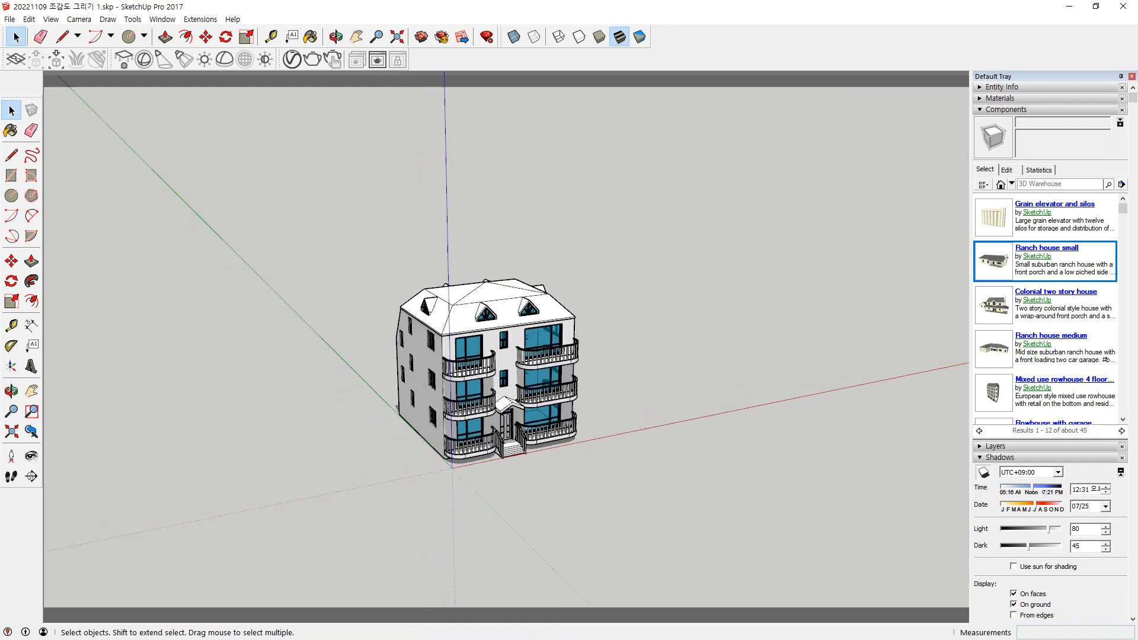
Switch to the Chrome browser and open map.naver.com in place of the 3D Warehouse page
key(alt+Tab)
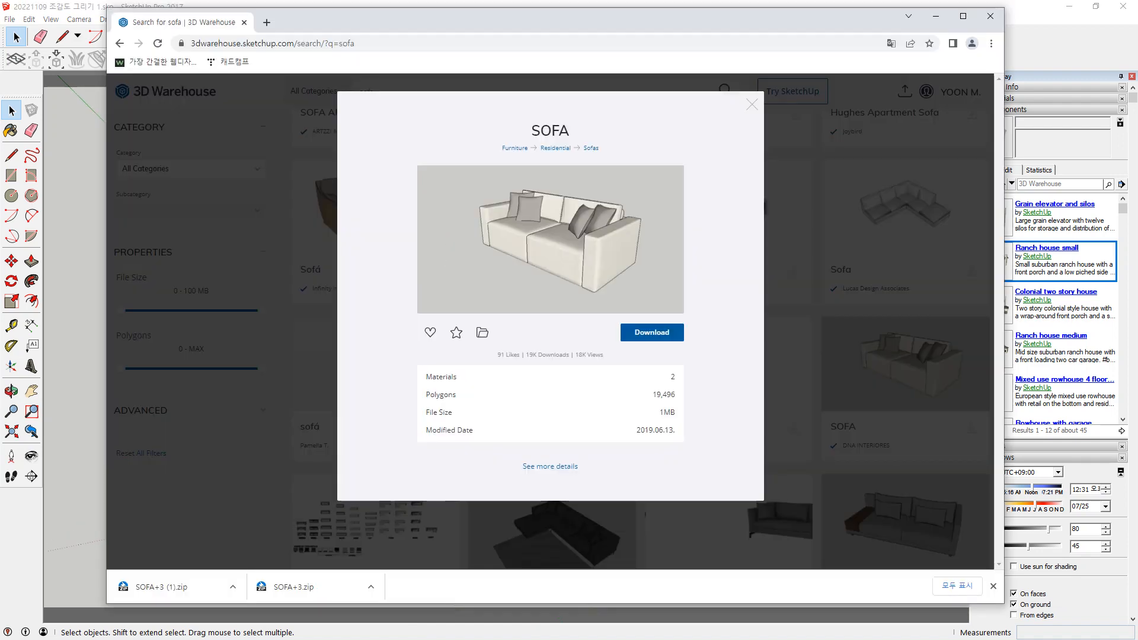
click(374, 50)
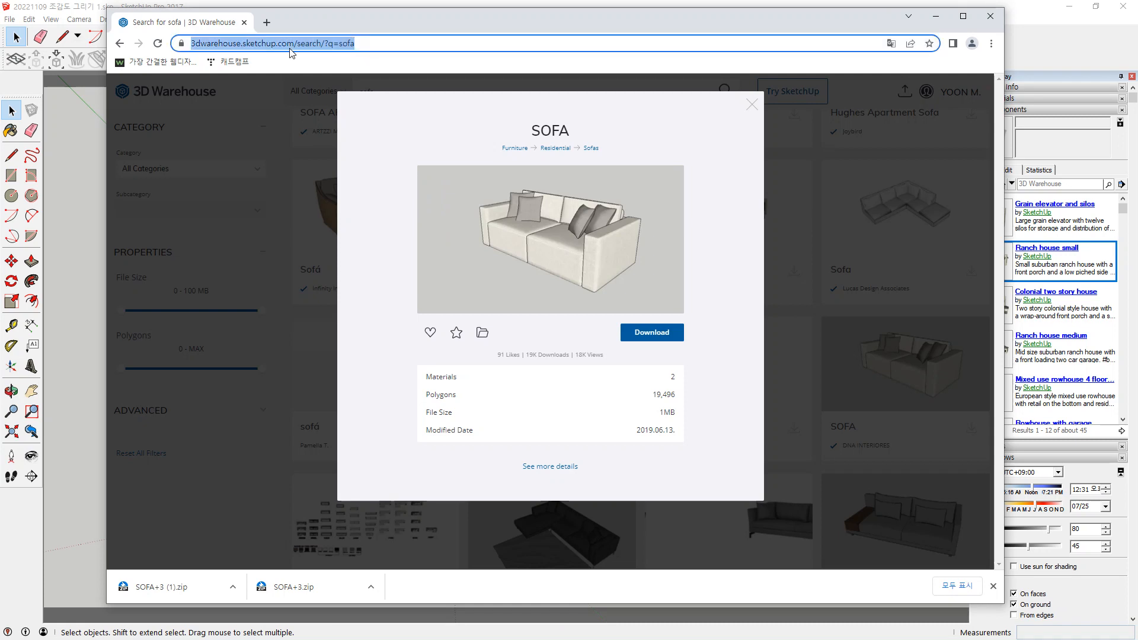
text(map.)
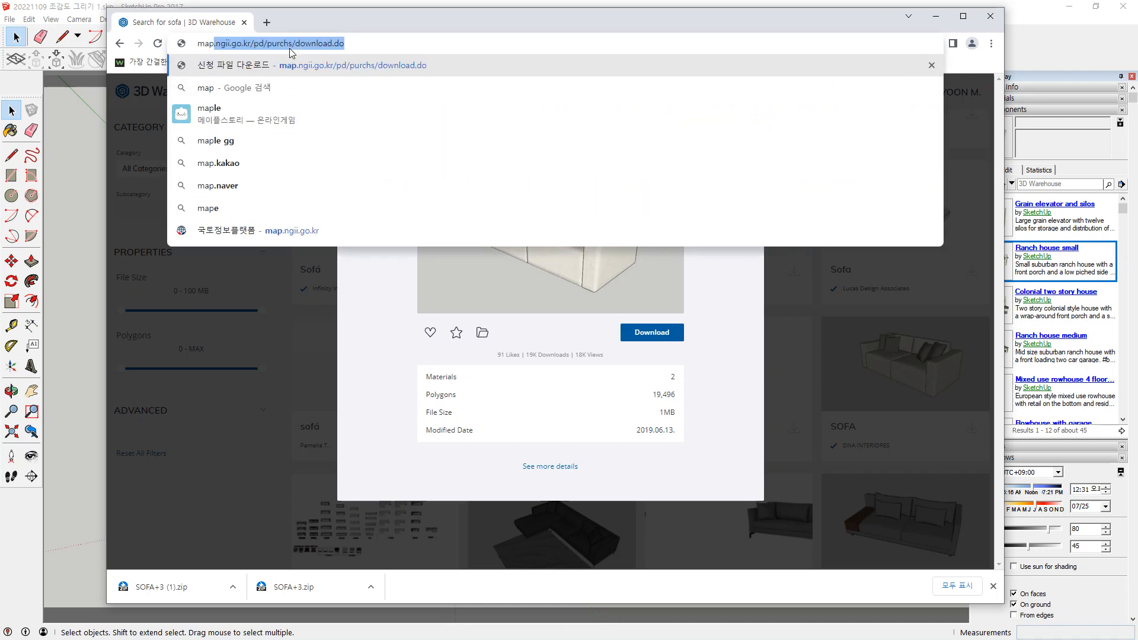
text(naver)
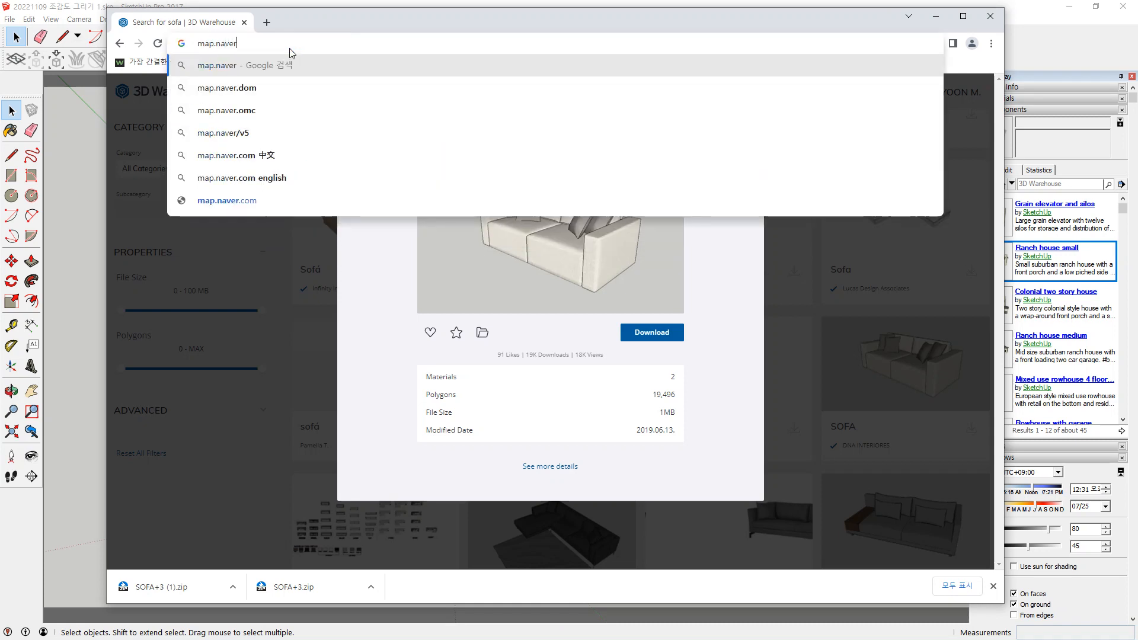
text(.com)
key(Return)
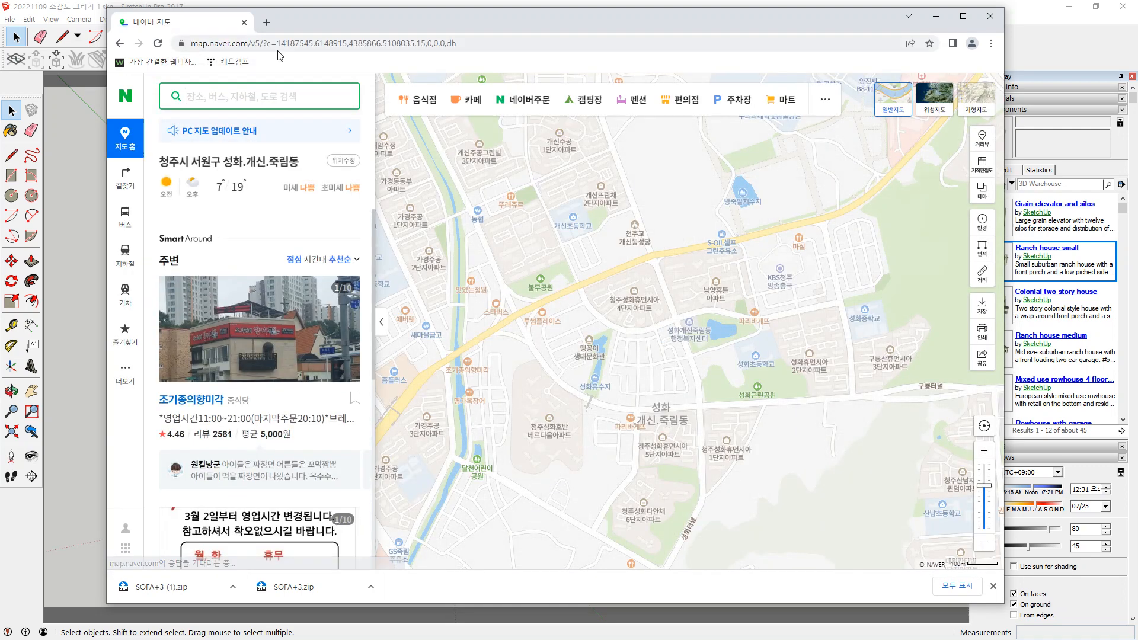
Hide the map's side panel and search the map for a residential area, moving from Cheongju to Sejong around 고운고등학교
click(381, 325)
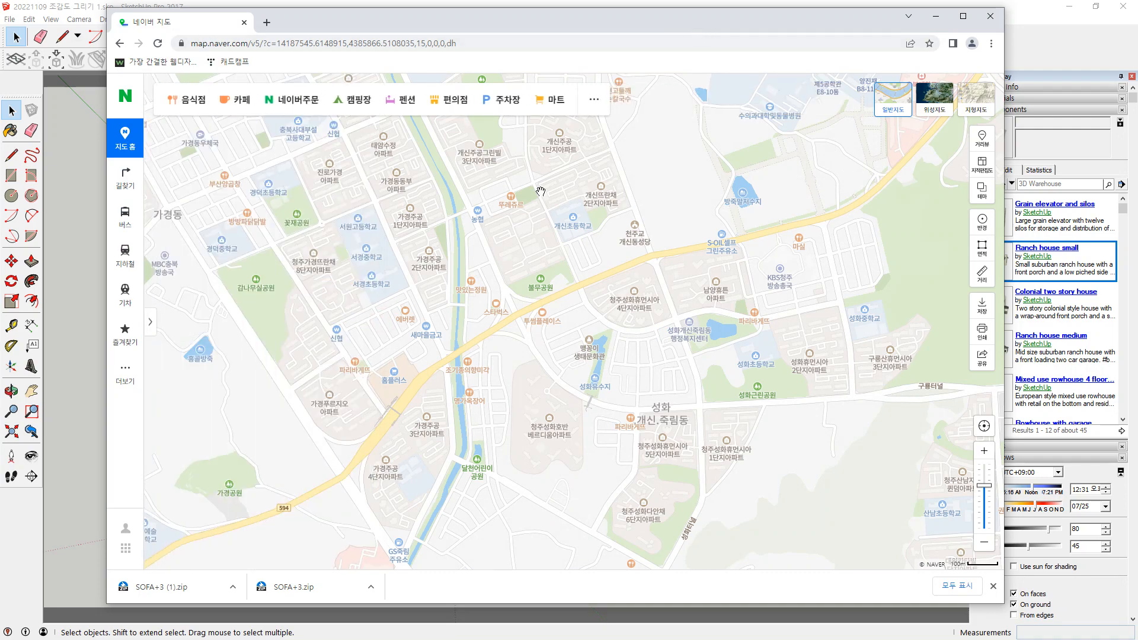
scroll(440, 362, up, 2)
scroll(453, 341, down, 3)
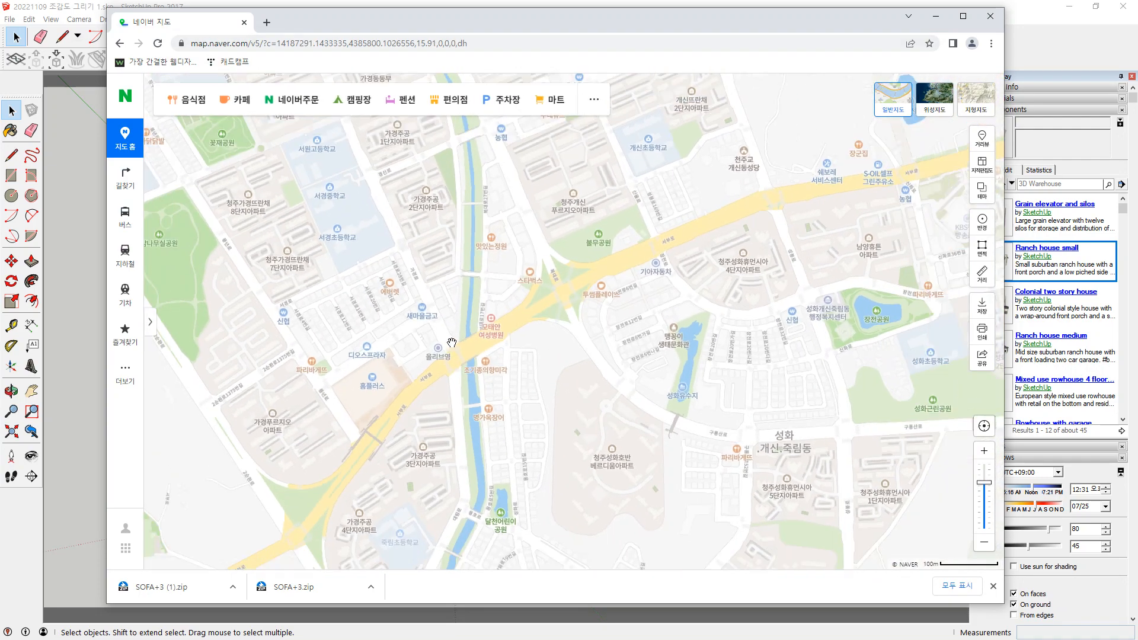
scroll(452, 341, down, 5)
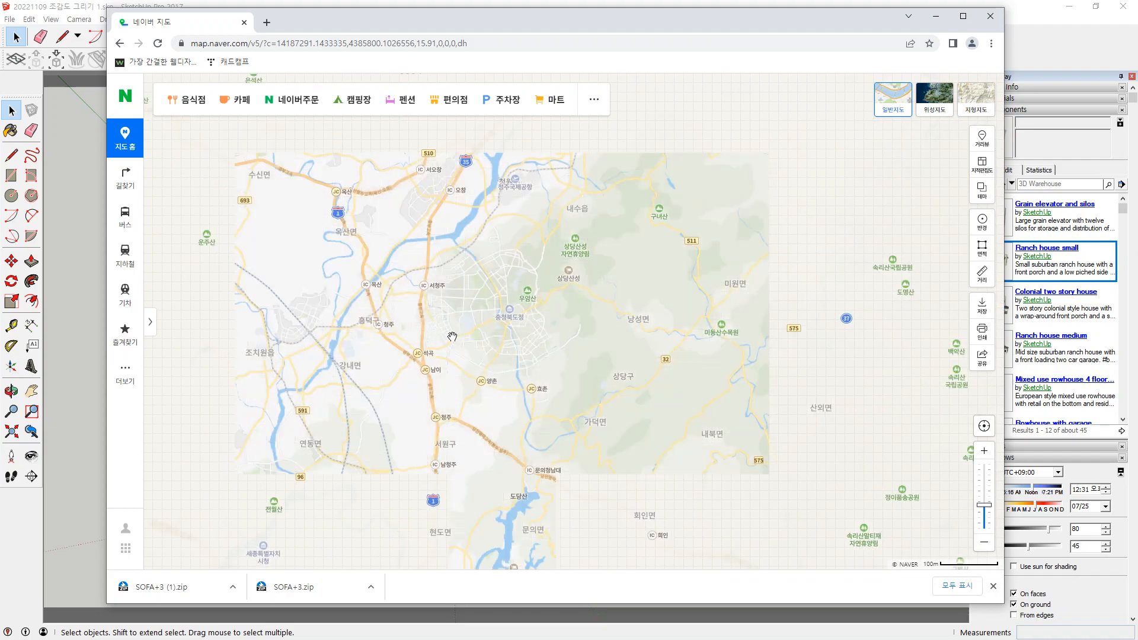
scroll(462, 330, up, 4)
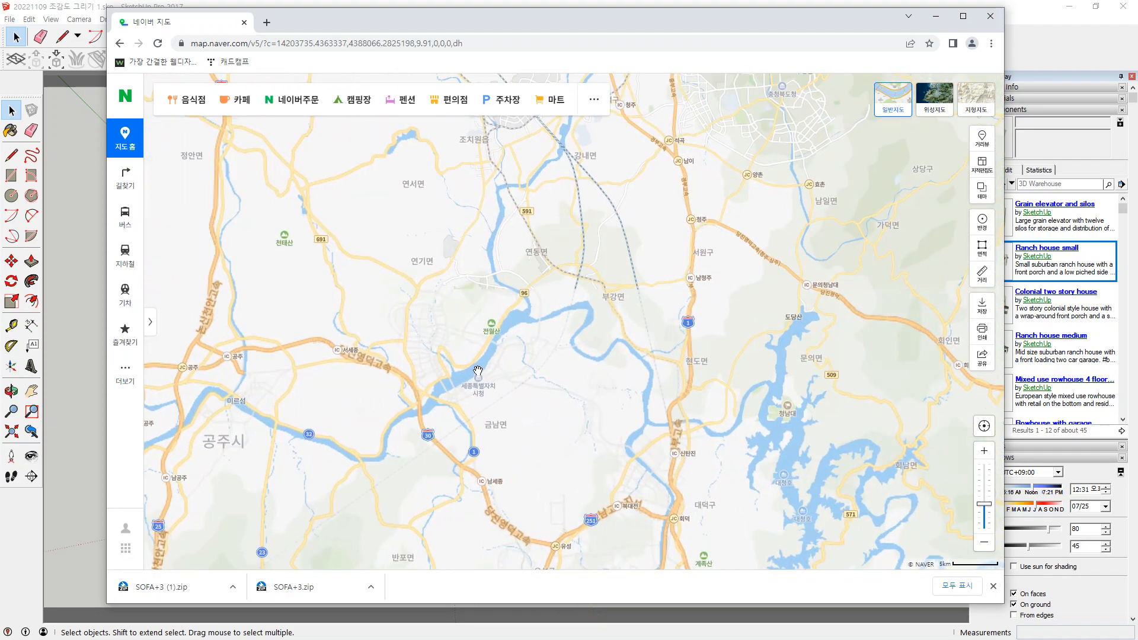
scroll(452, 319, up, 4)
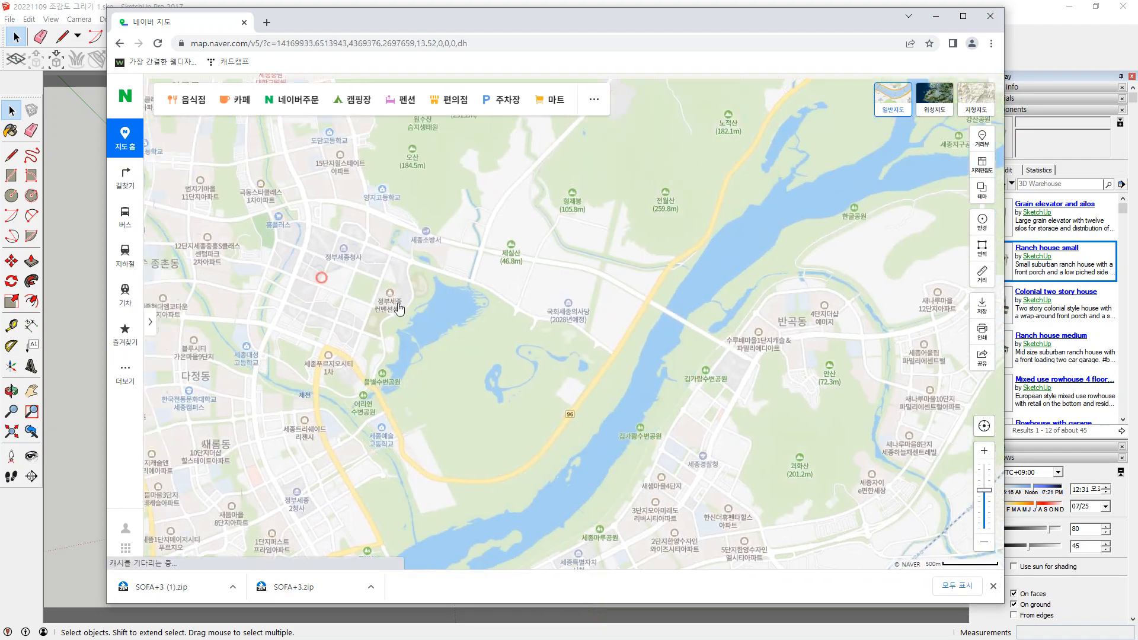
drag(259, 276, 635, 299)
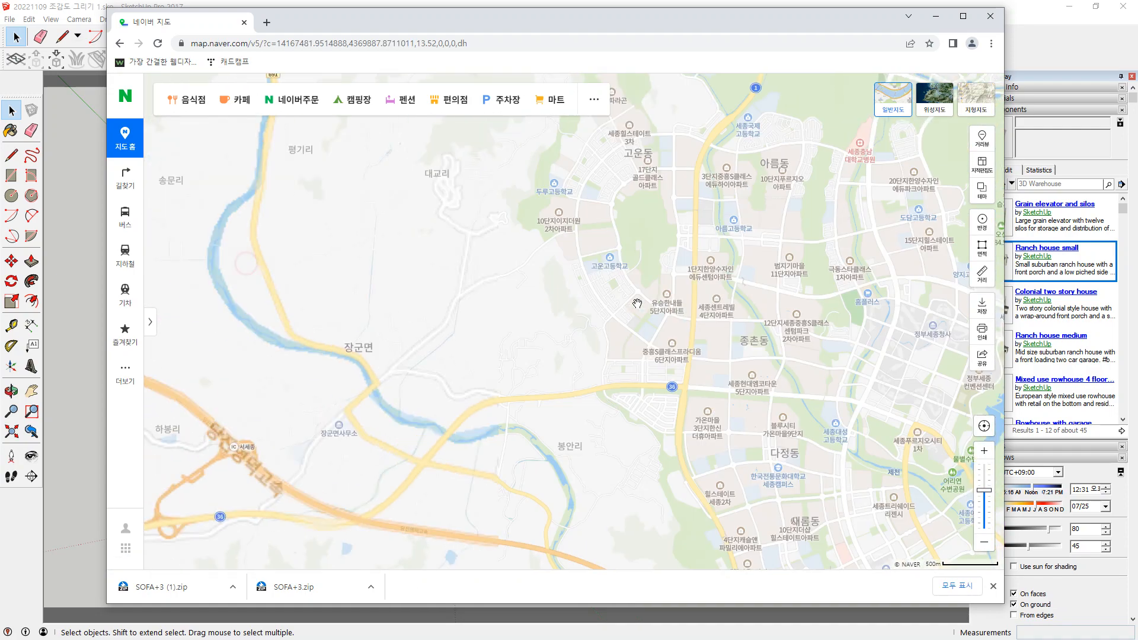
scroll(632, 234, up, 3)
scroll(526, 295, up, 3)
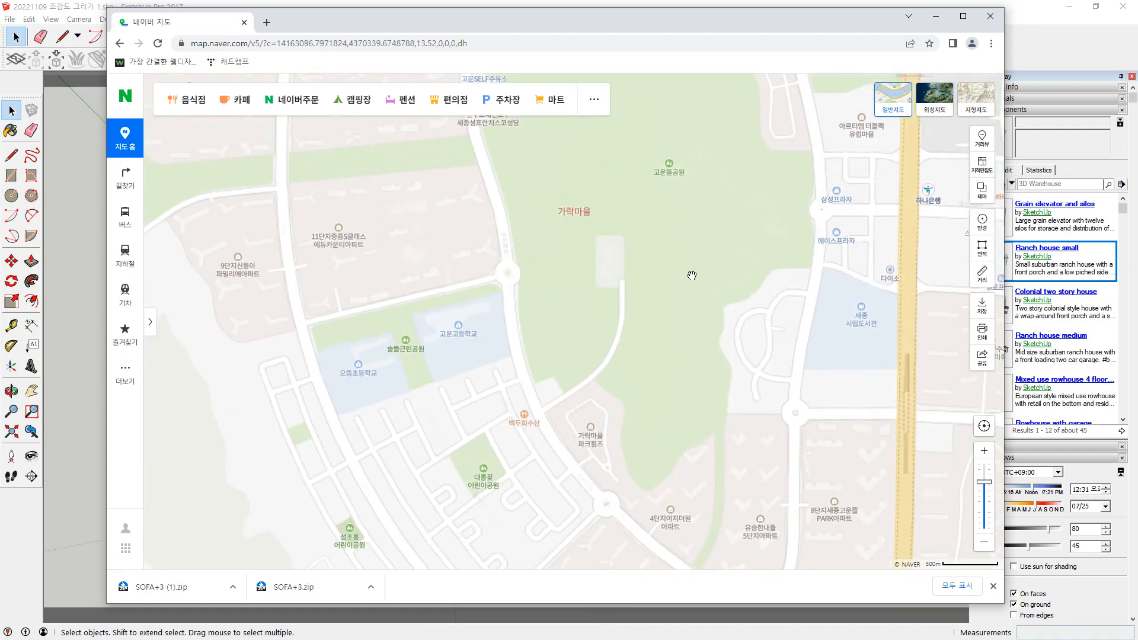
scroll(407, 304, up, 1)
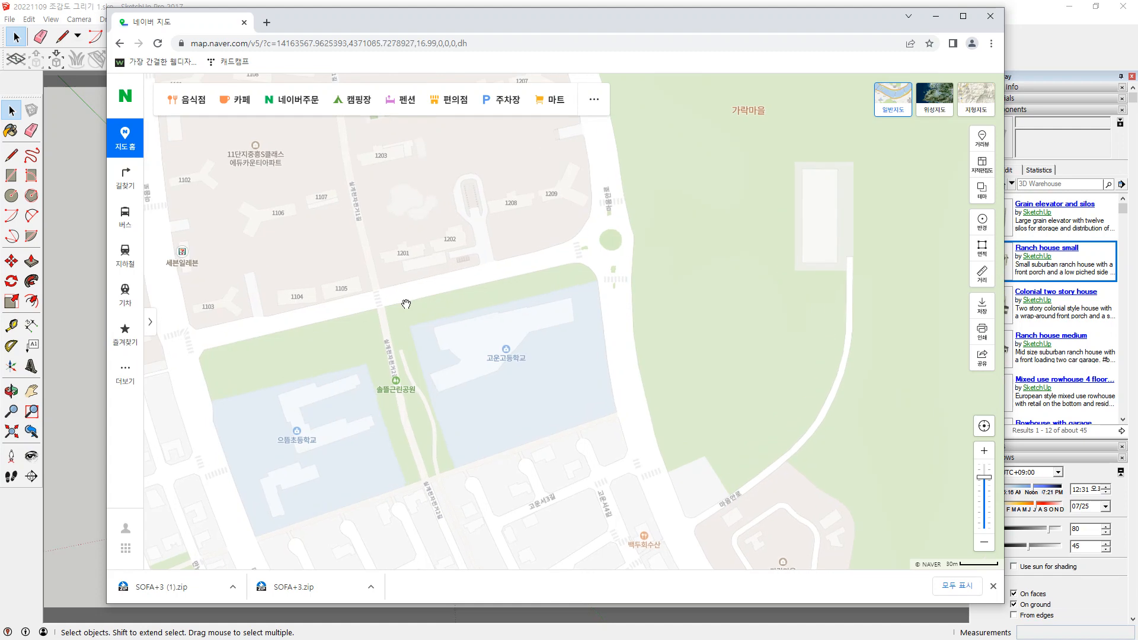
Examine the apartment complexes north of 고운고등학교 up to the buildings and shops of 세종우남퍼스트빌 2차아파트 along 마음안1로
drag(554, 323, 699, 505)
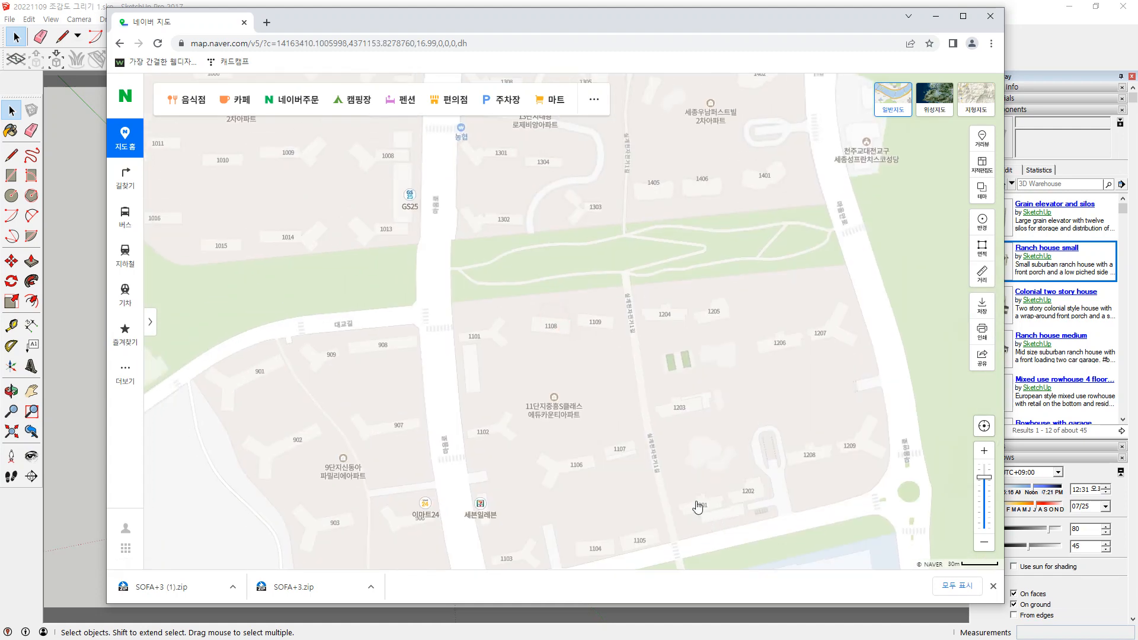
scroll(688, 475, up, 2)
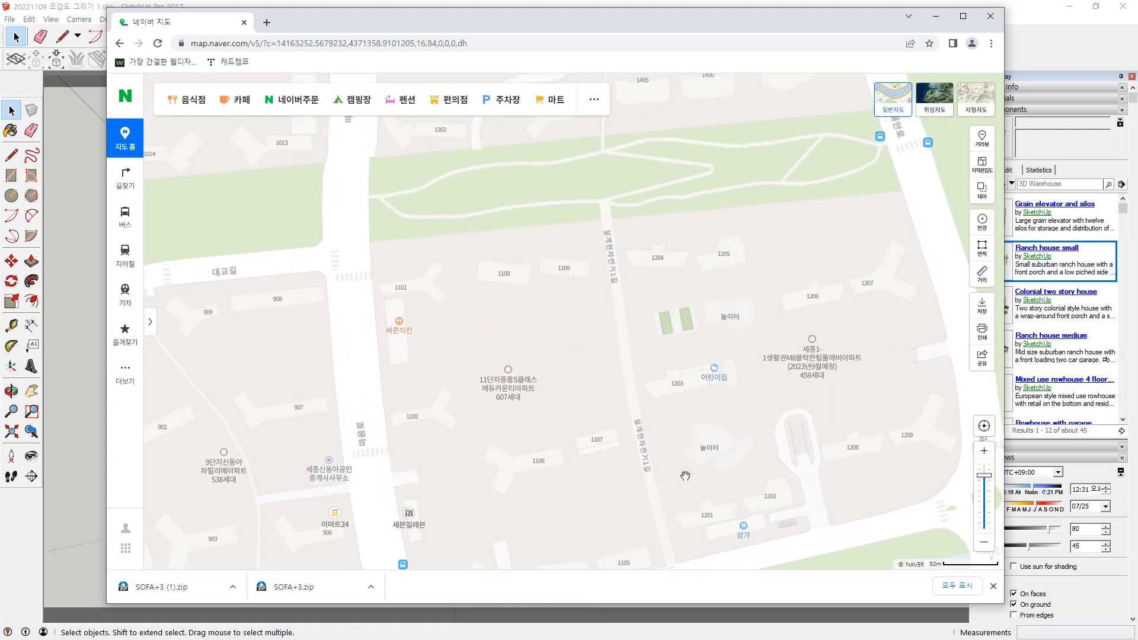
scroll(676, 454, up, 3)
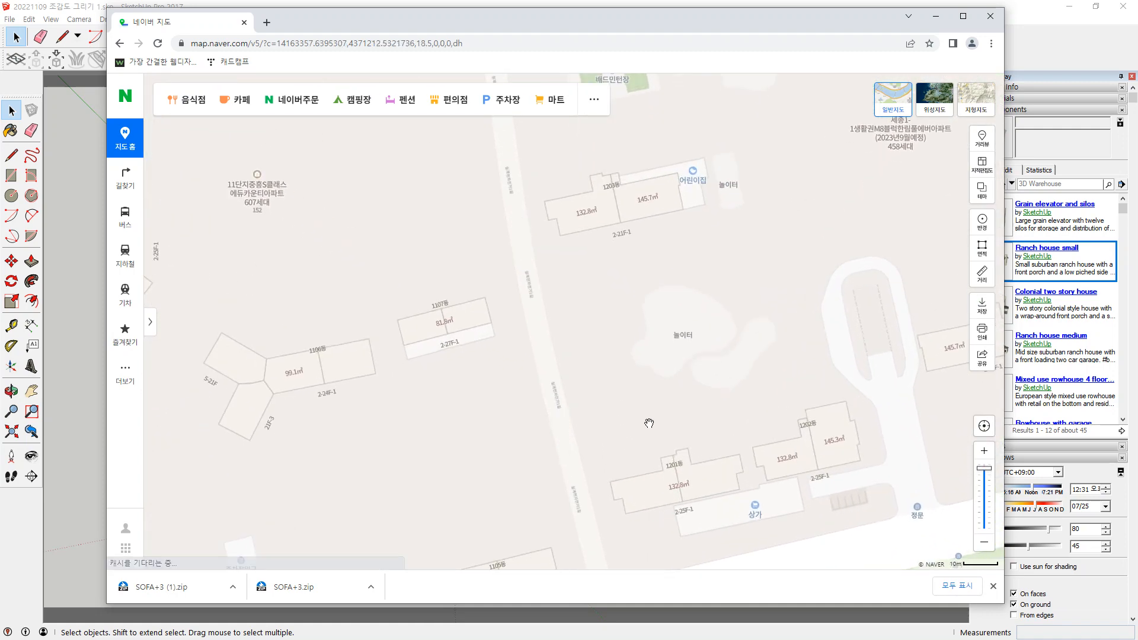
mouse_move(646, 435)
mouse_down()
mouse_move(671, 386)
mouse_move(528, 406)
mouse_move(577, 389)
mouse_move(451, 308)
mouse_move(741, 409)
mouse_move(691, 381)
mouse_move(731, 362)
mouse_move(700, 332)
mouse_move(661, 318)
mouse_move(618, 362)
mouse_up()
scroll(731, 363, down, 2)
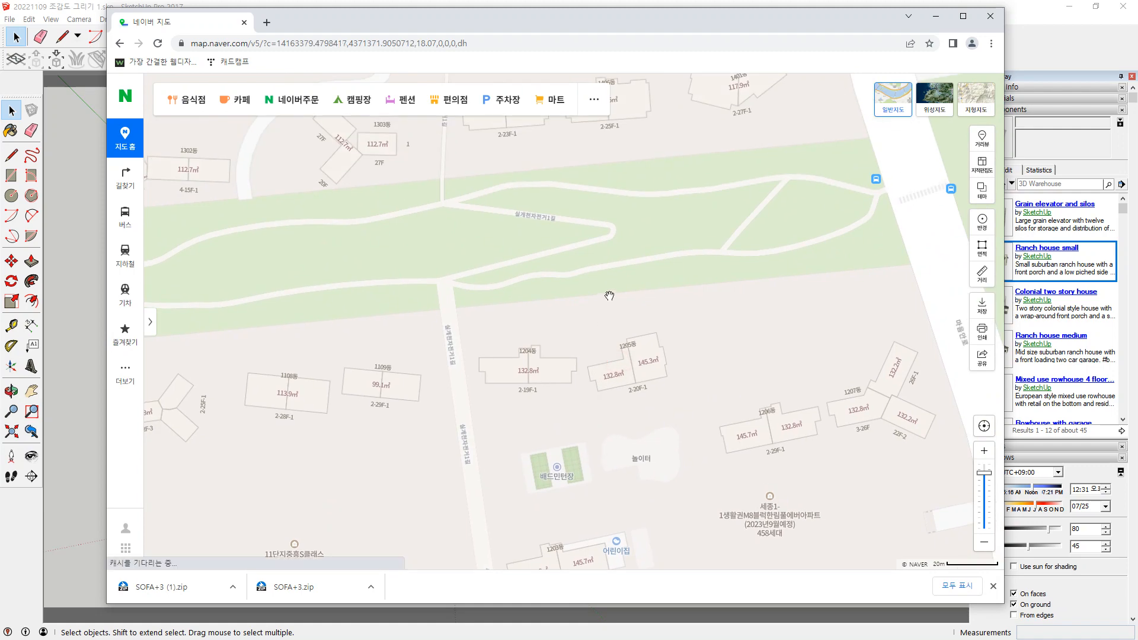
drag(610, 294, 714, 483)
drag(652, 367, 657, 555)
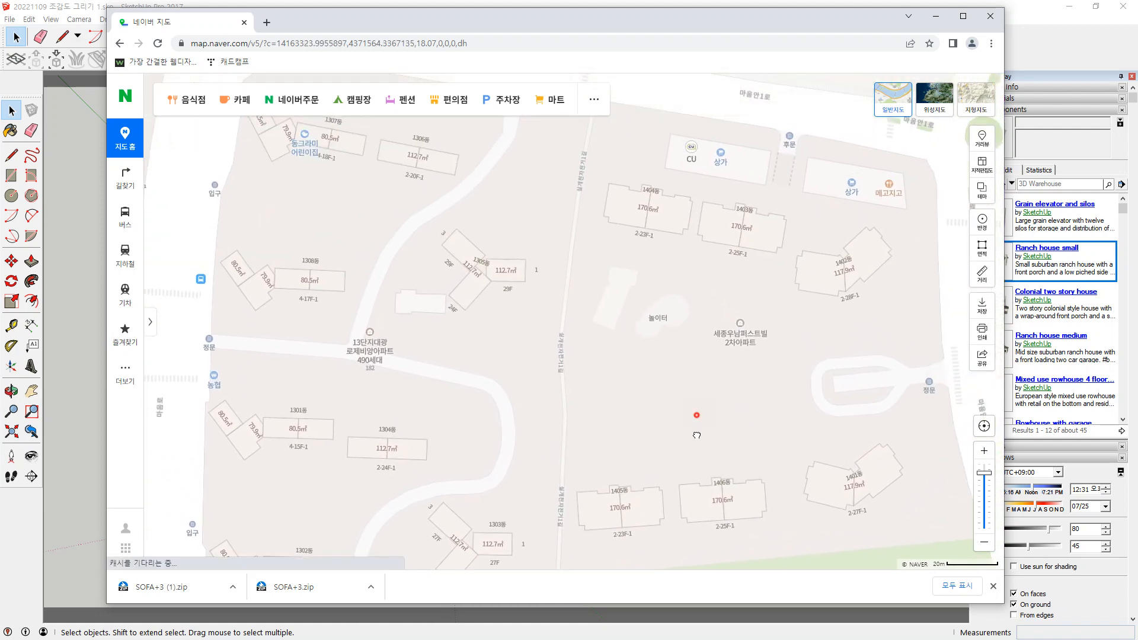
scroll(709, 330, up, 1)
mouse_move(746, 282)
mouse_down()
mouse_move(719, 439)
mouse_move(771, 474)
mouse_move(788, 315)
mouse_move(676, 279)
mouse_move(735, 332)
mouse_move(713, 309)
mouse_move(702, 510)
mouse_up()
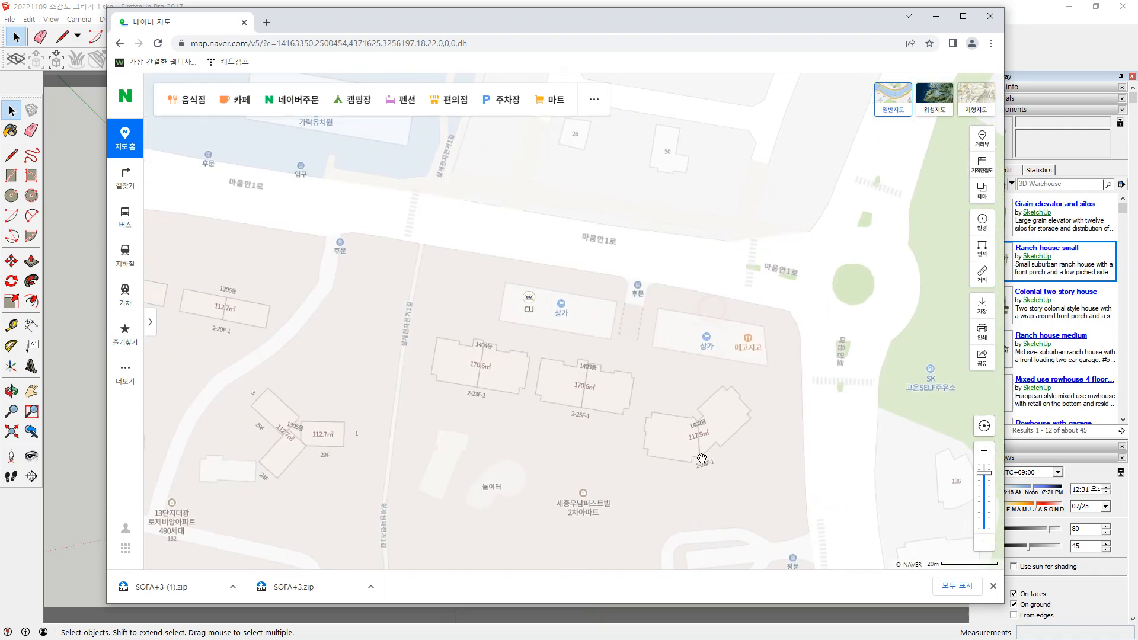
scroll(692, 390, up, 1)
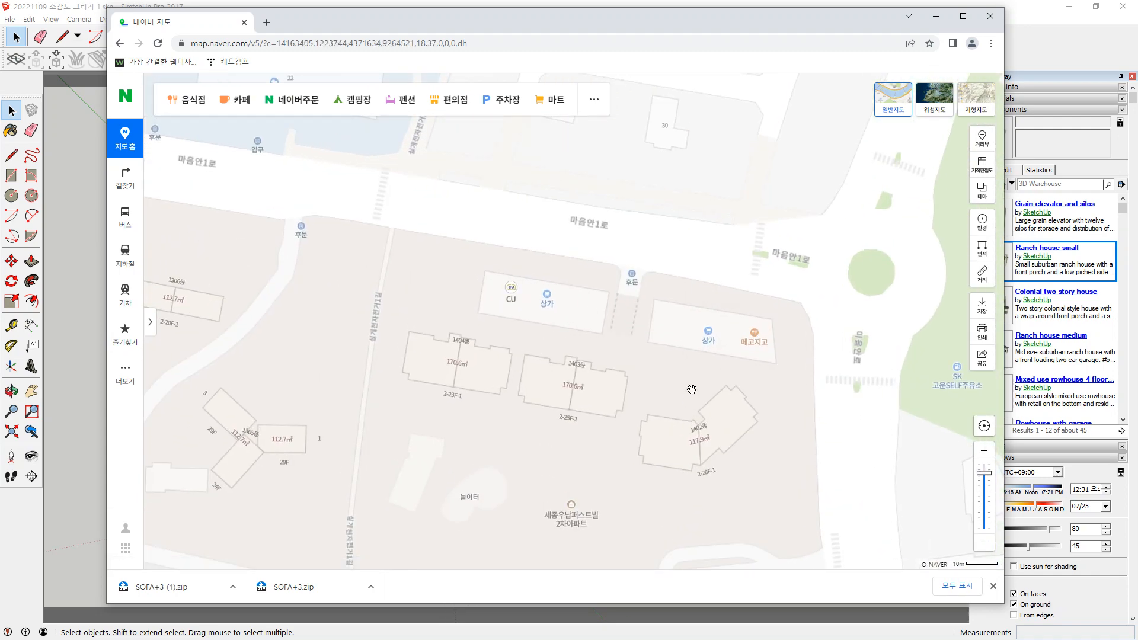
Maximize the browser window and frame the map on apartment buildings 1402 to 1404 with the neighbouring shops and road
click(967, 14)
key(alt+Tab)
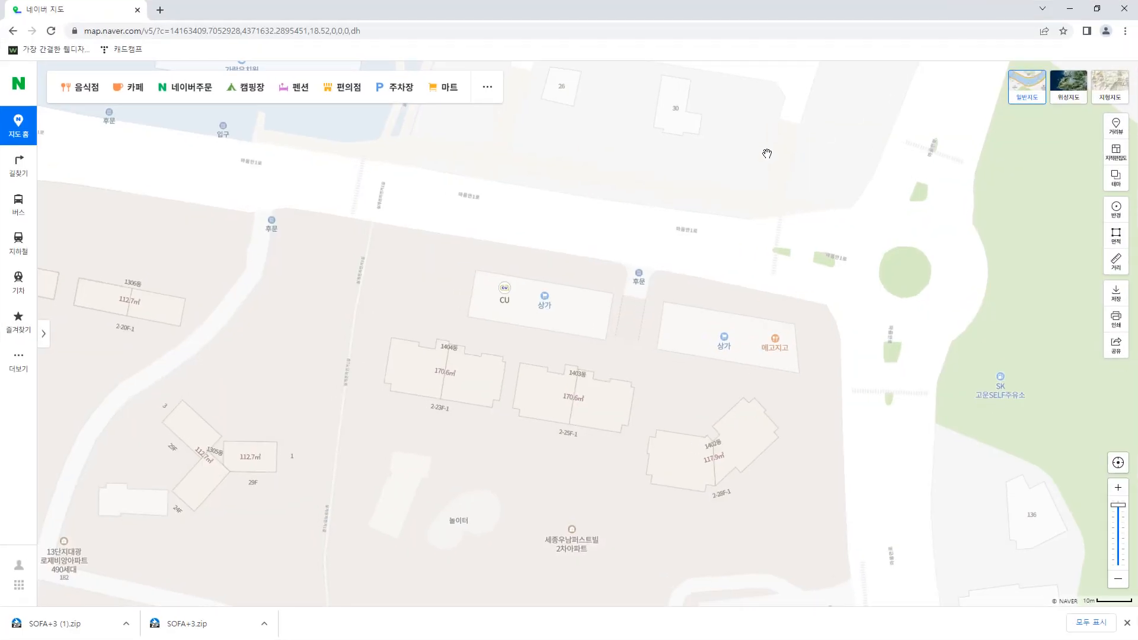
drag(635, 312, 724, 360)
scroll(724, 360, up, 1)
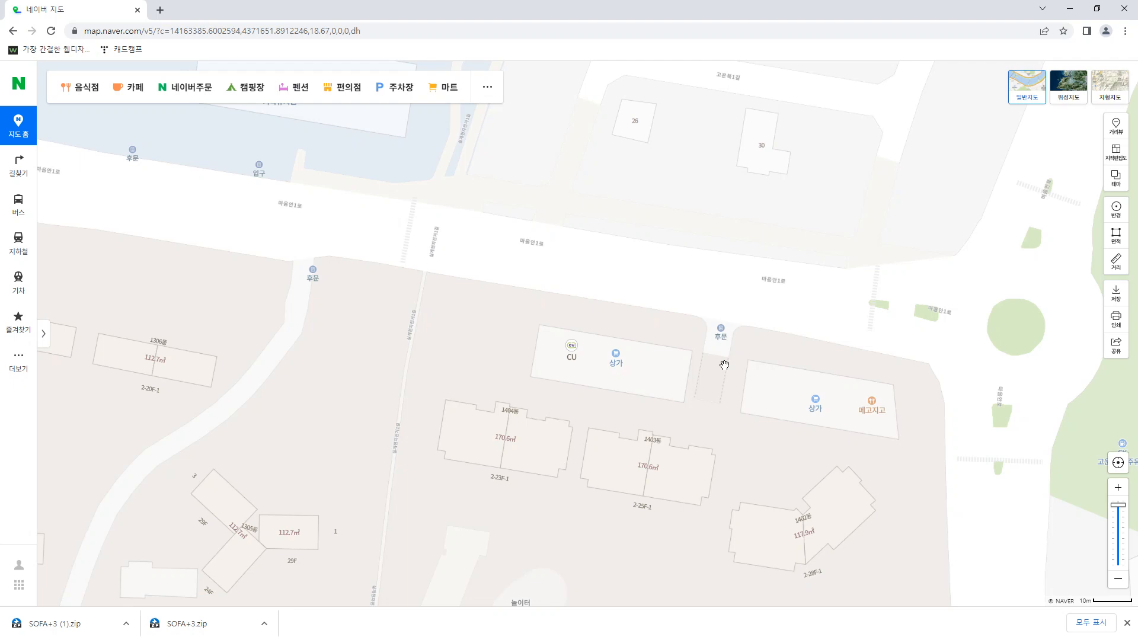
Switch to SketchUp and examine the apartment building from farther away and from a higher angle
key(alt+Tab)
click(175, 257)
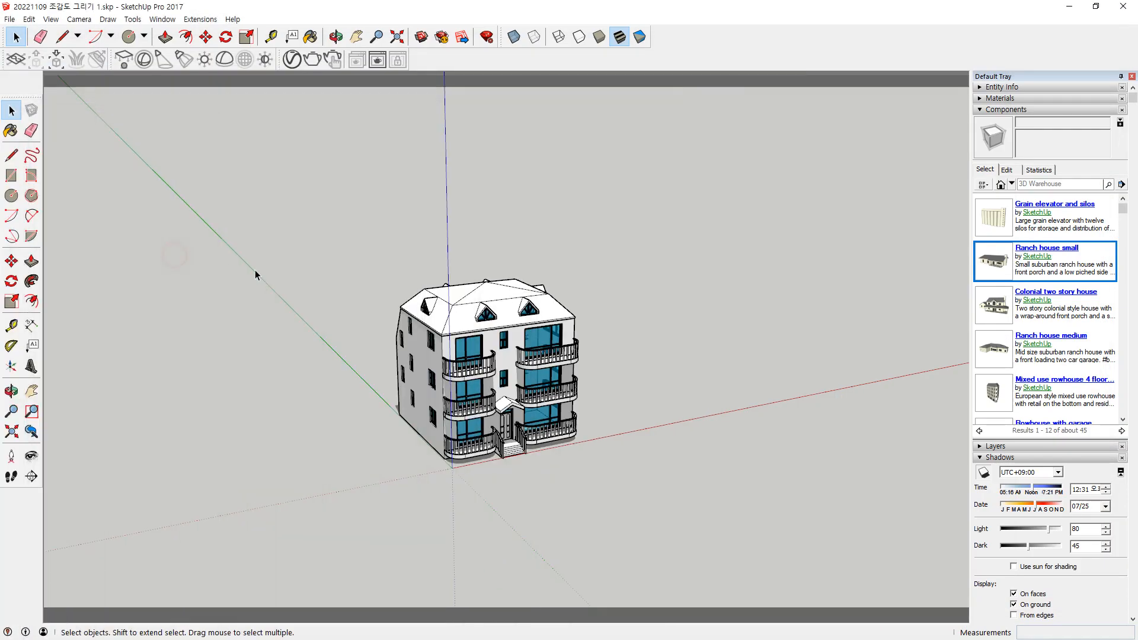
scroll(492, 205, down, 2)
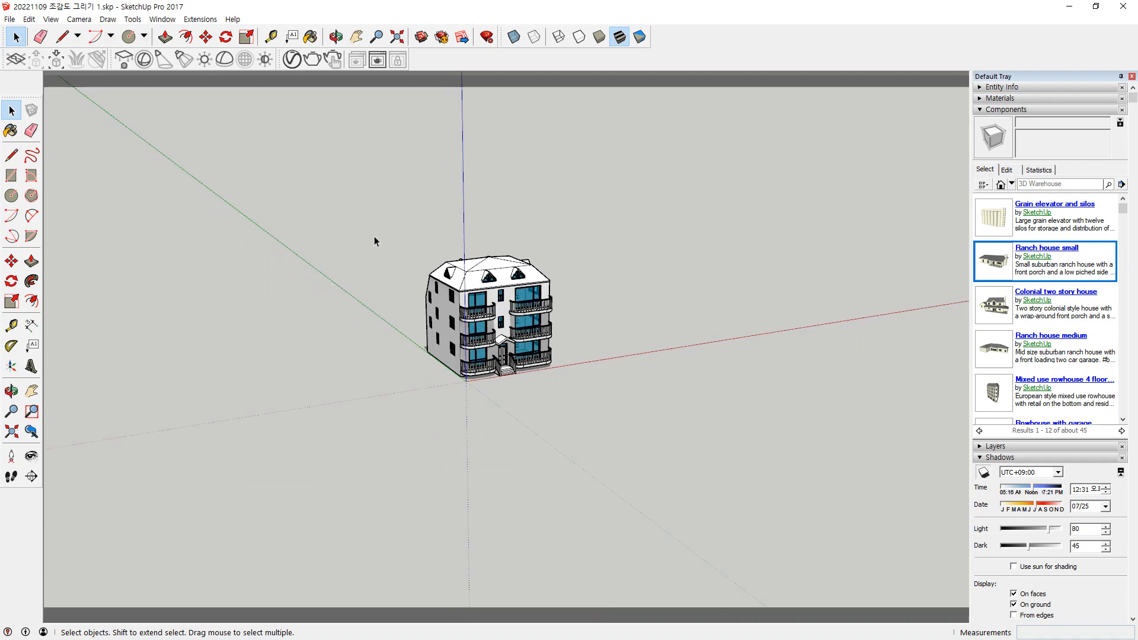
middle_drag(516, 214, 386, 266)
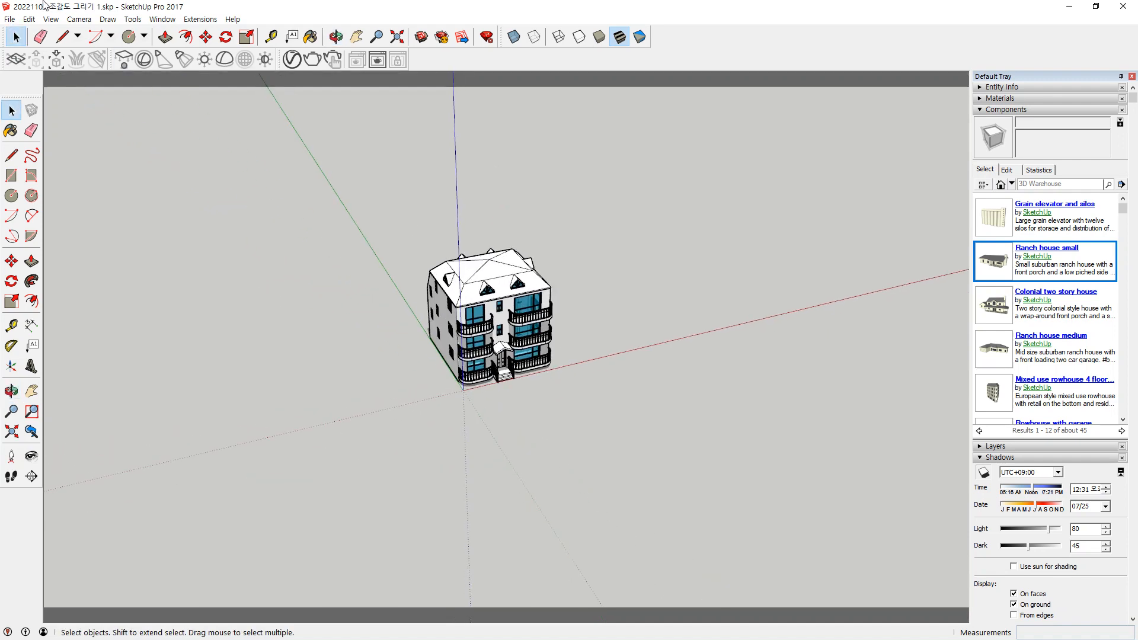
click(9, 19)
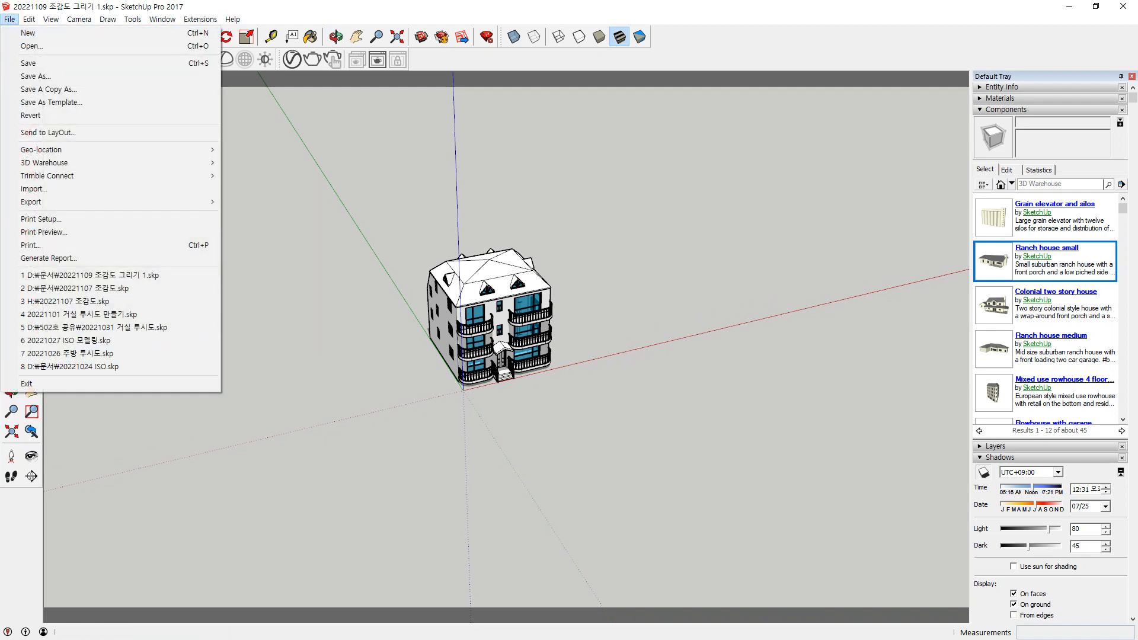
key(Escape)
Switch back to Chrome and capture a 1353 x 763 region of the map covering the apartment site, shops and road
key(alt+Tab)
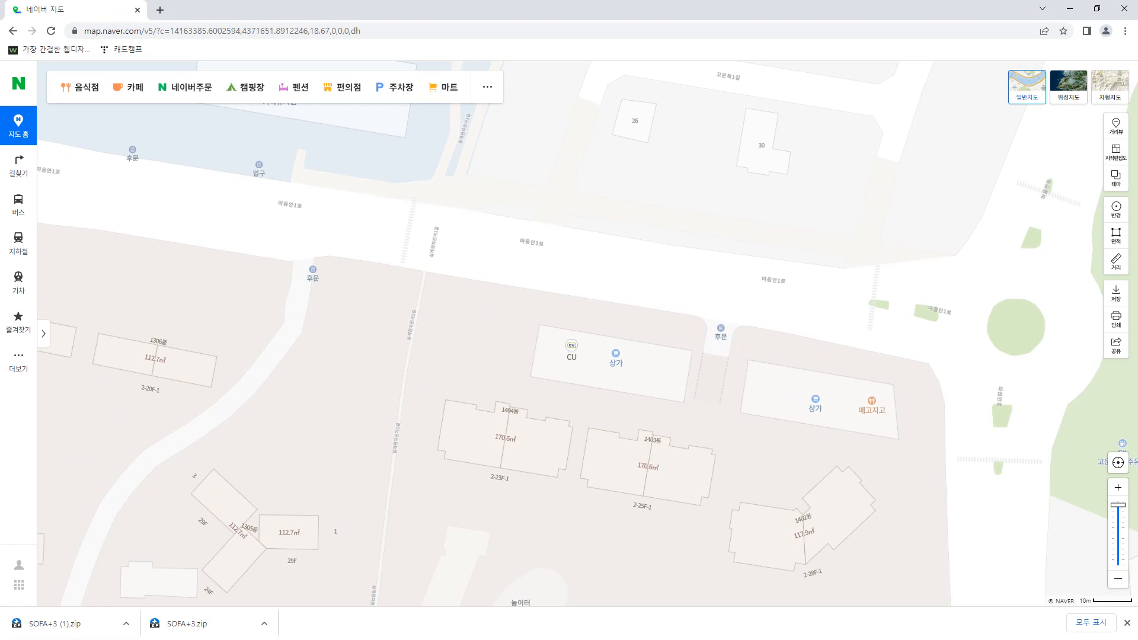
key(alt+Tab)
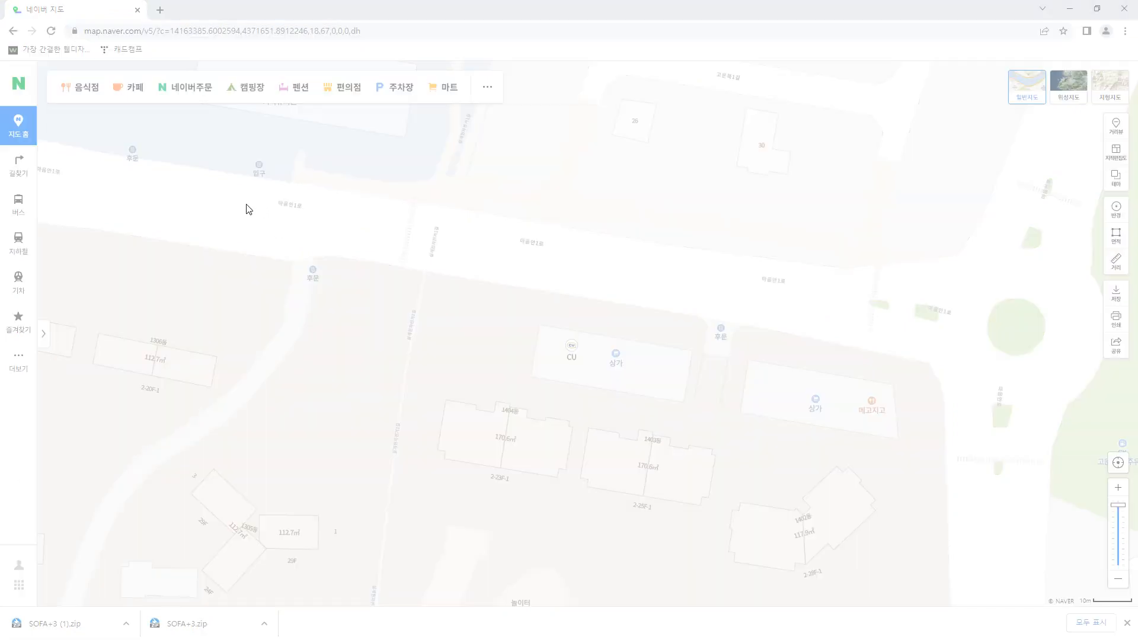
drag(224, 236, 608, 226)
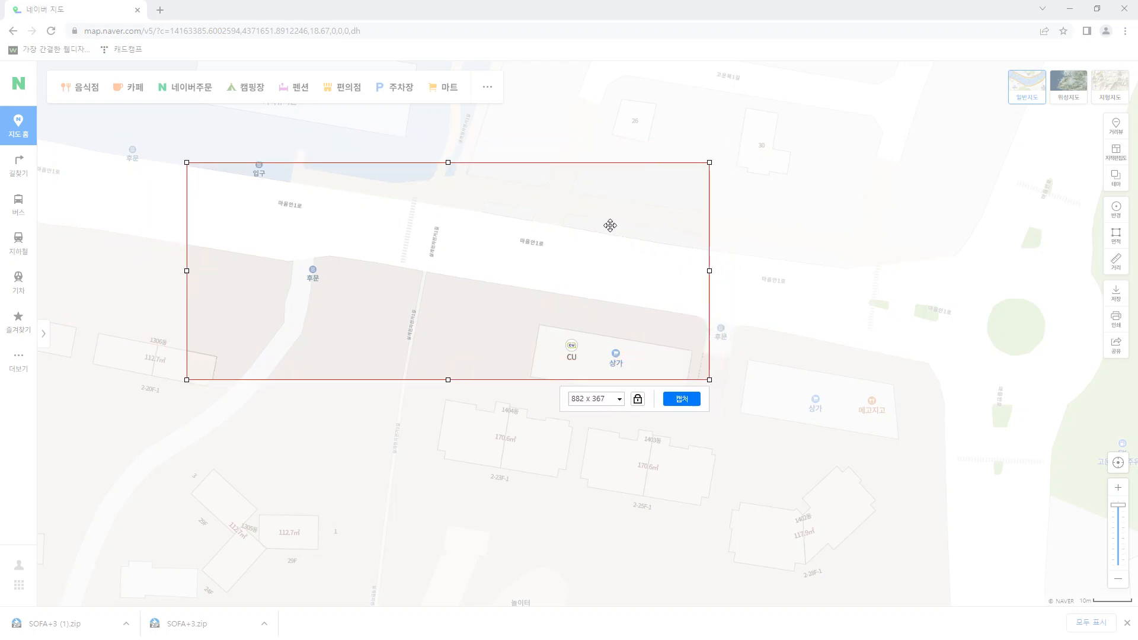
drag(709, 380, 989, 614)
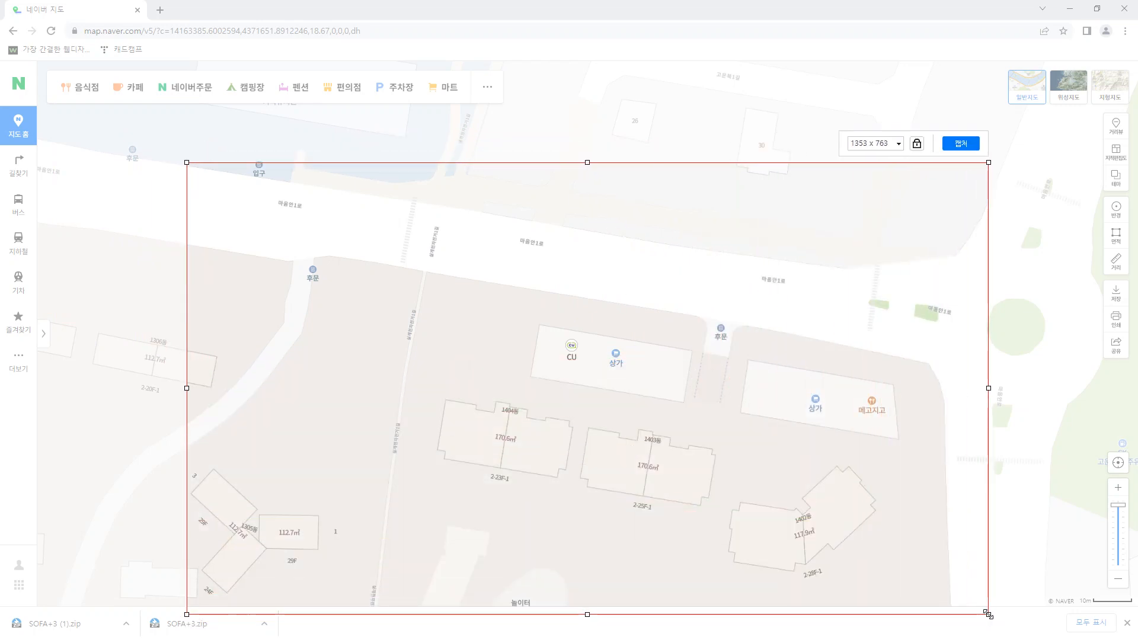
click(944, 146)
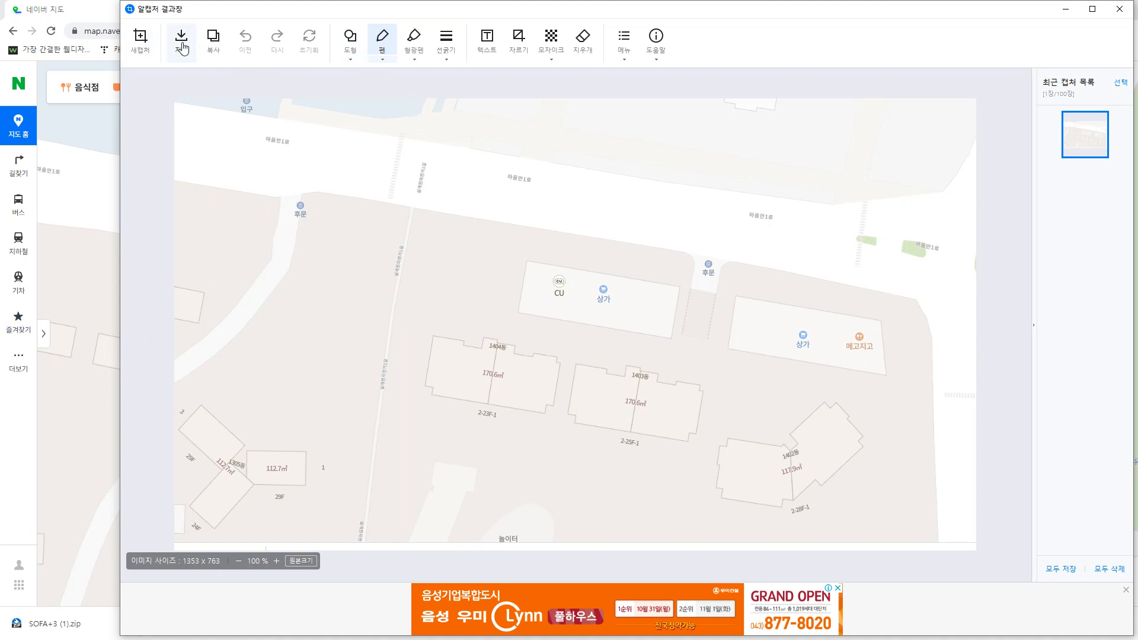
Save the captured map as a PNG with the name prefix 20221110_ in D:\502호 공유 and close the capture window
key(ctrl+s)
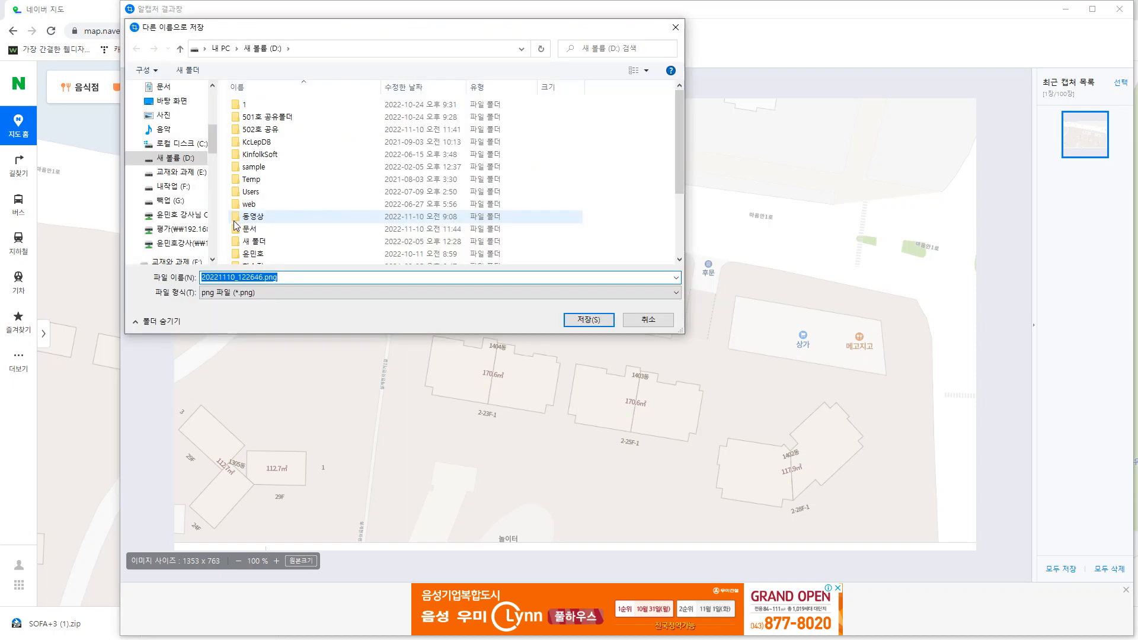
scroll(317, 210, down, 5)
scroll(279, 213, up, 5)
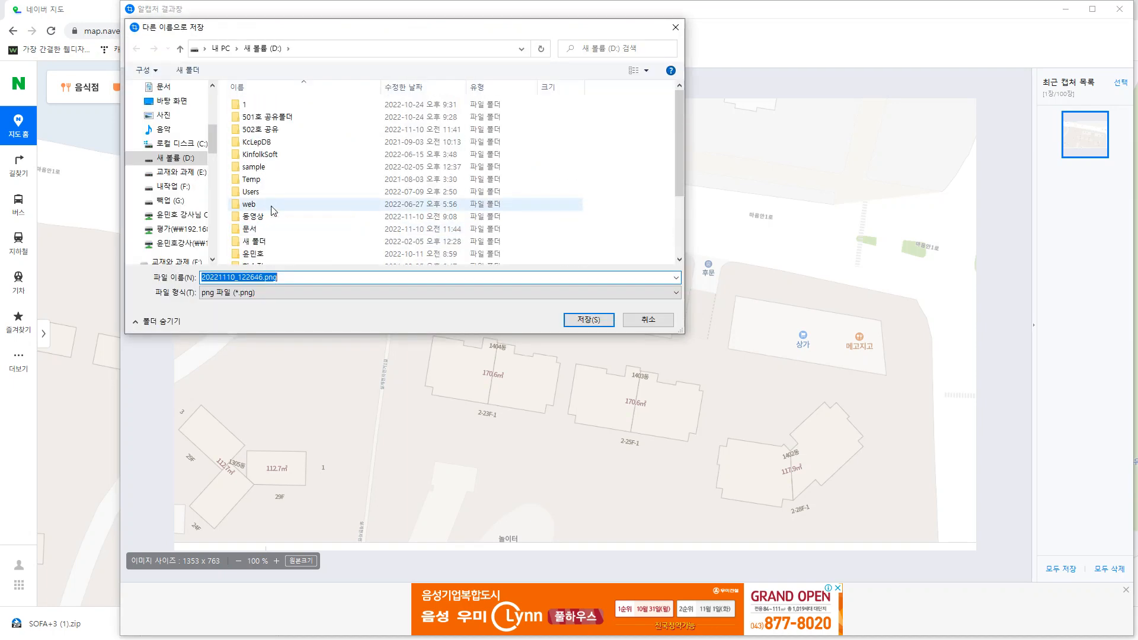
double_click(274, 135)
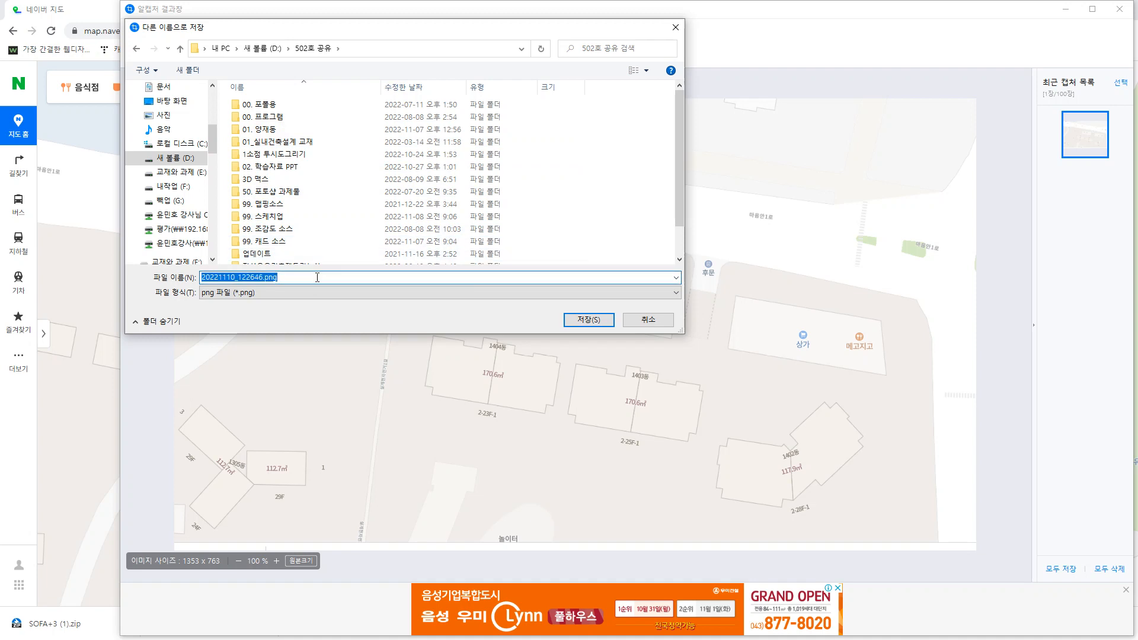
key(Home)
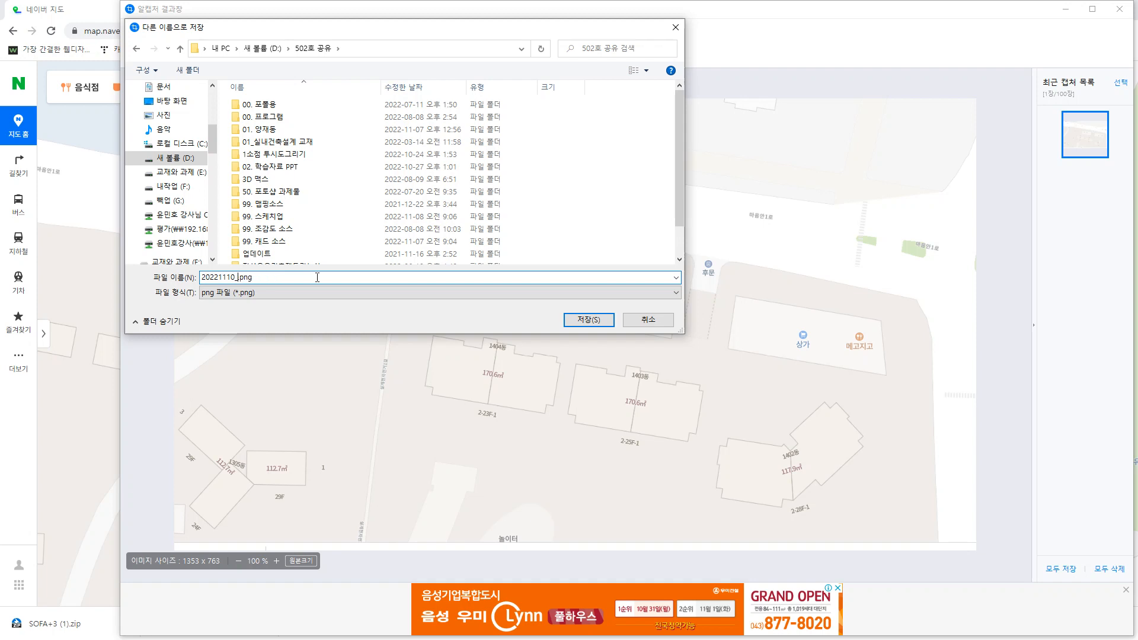
key(Return)
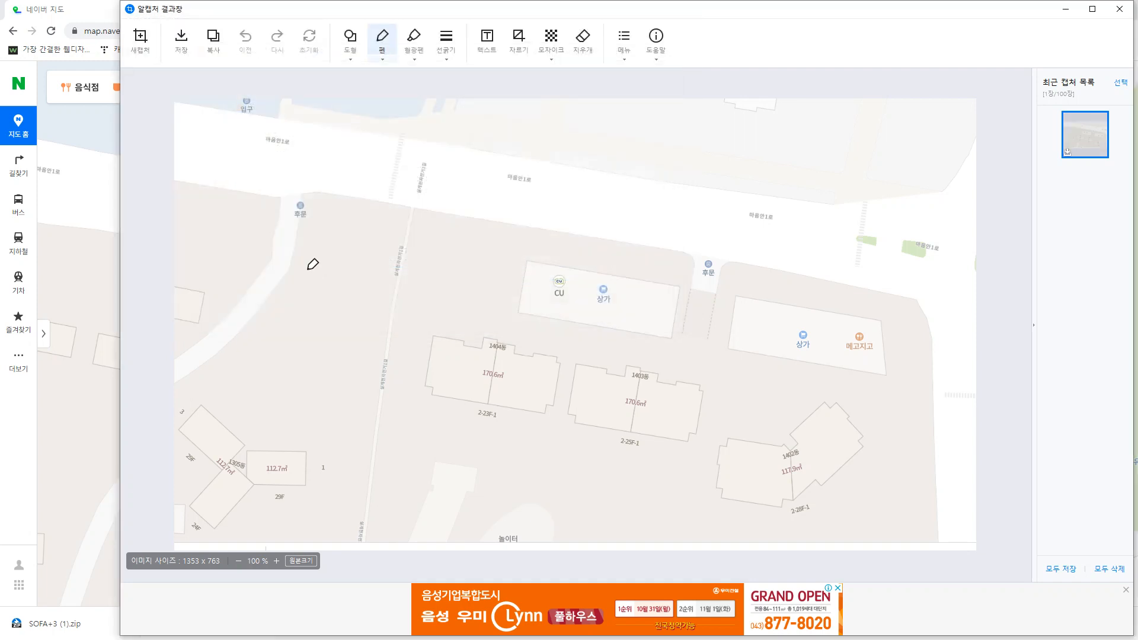
click(1120, 10)
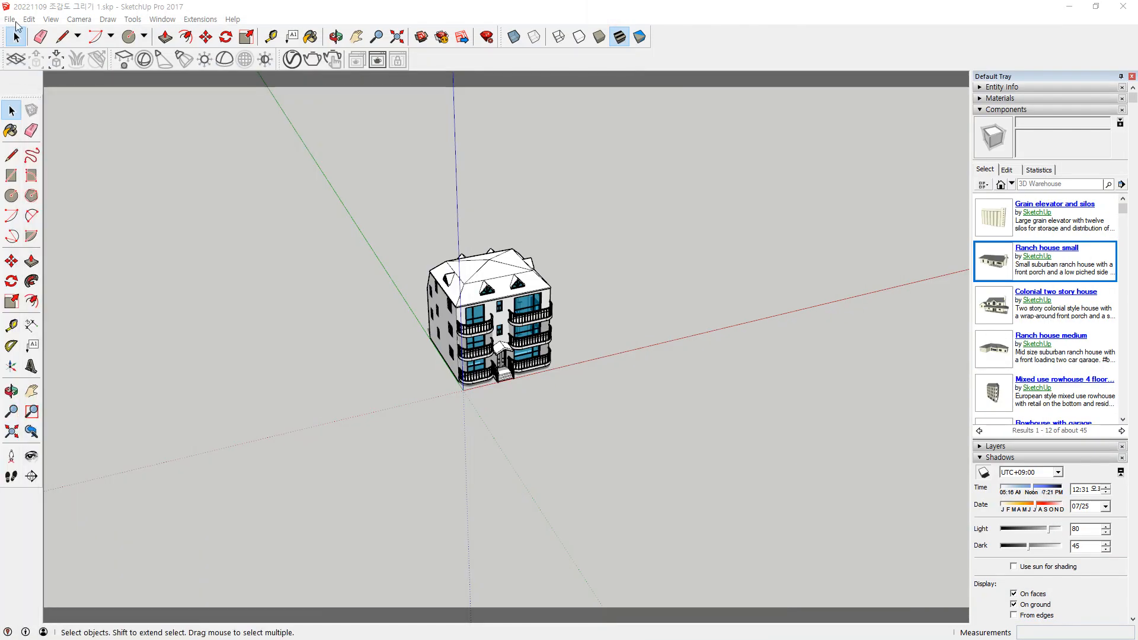
Import the PNG file 20221110_map.png from D:\502호 공유 as an image
click(10, 19)
mouse_move(54, 195)
click(309, 200)
click(461, 312)
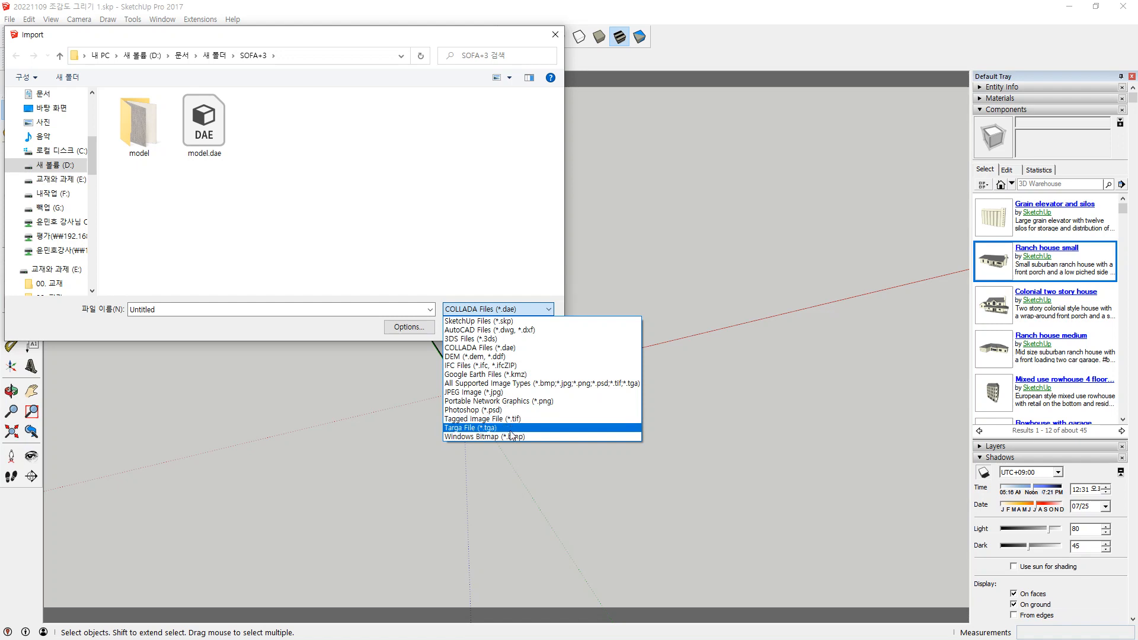
click(545, 401)
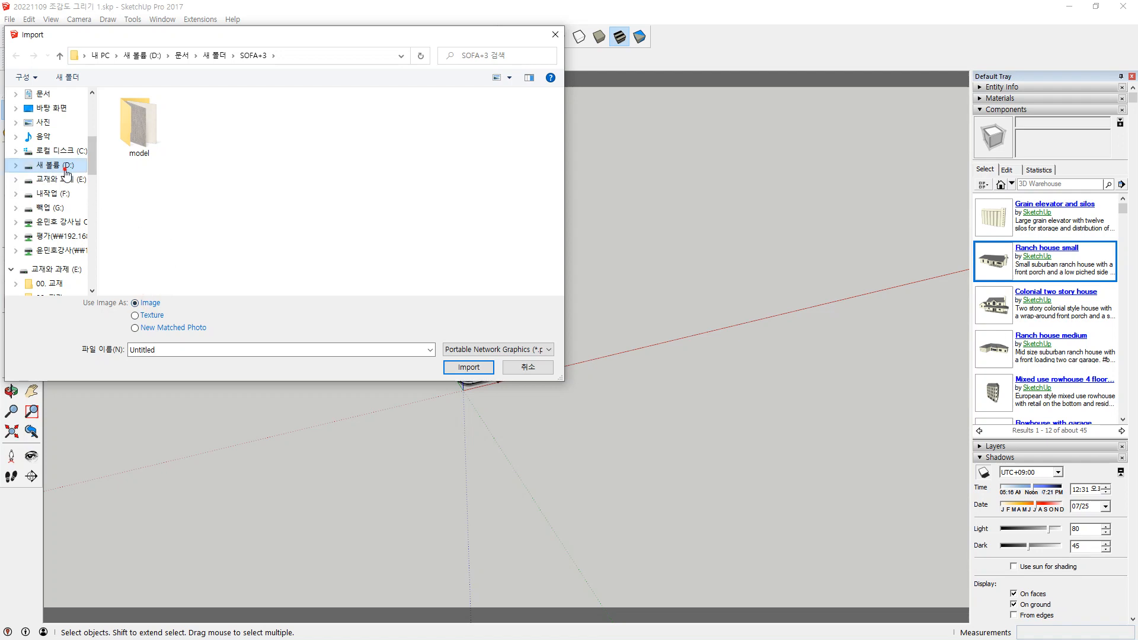
click(146, 137)
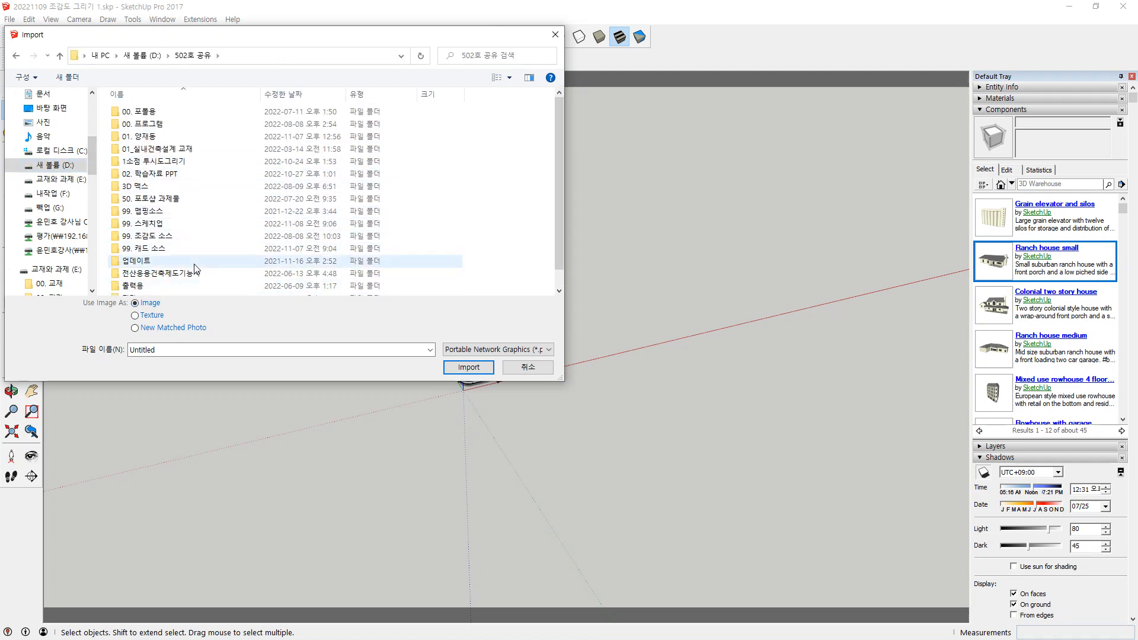
scroll(196, 270, down, 1)
click(173, 290)
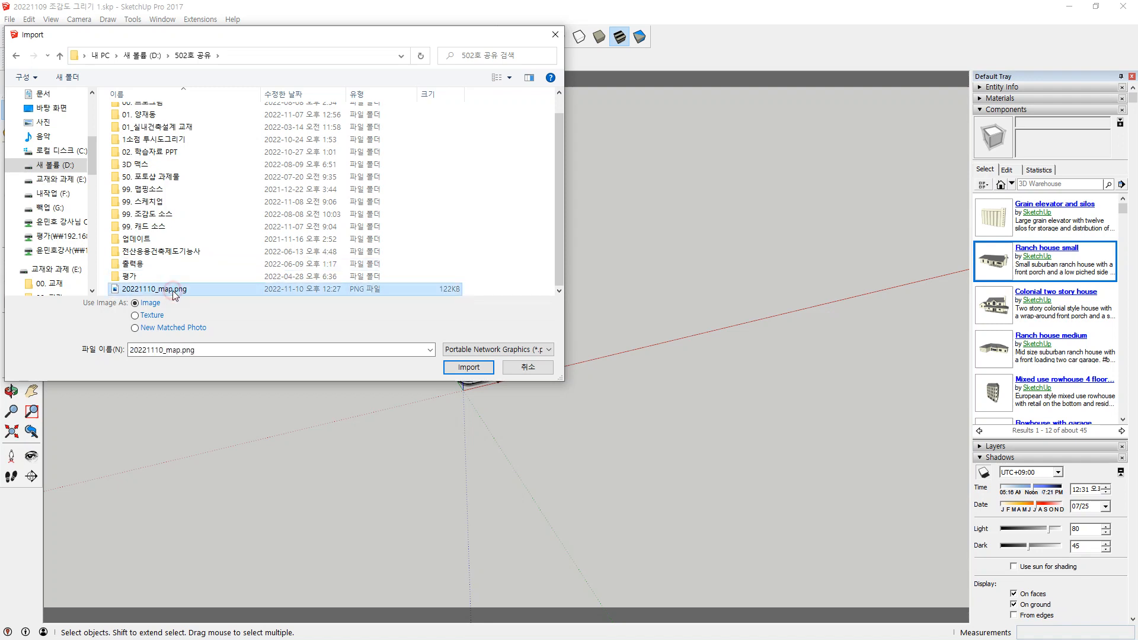
click(468, 367)
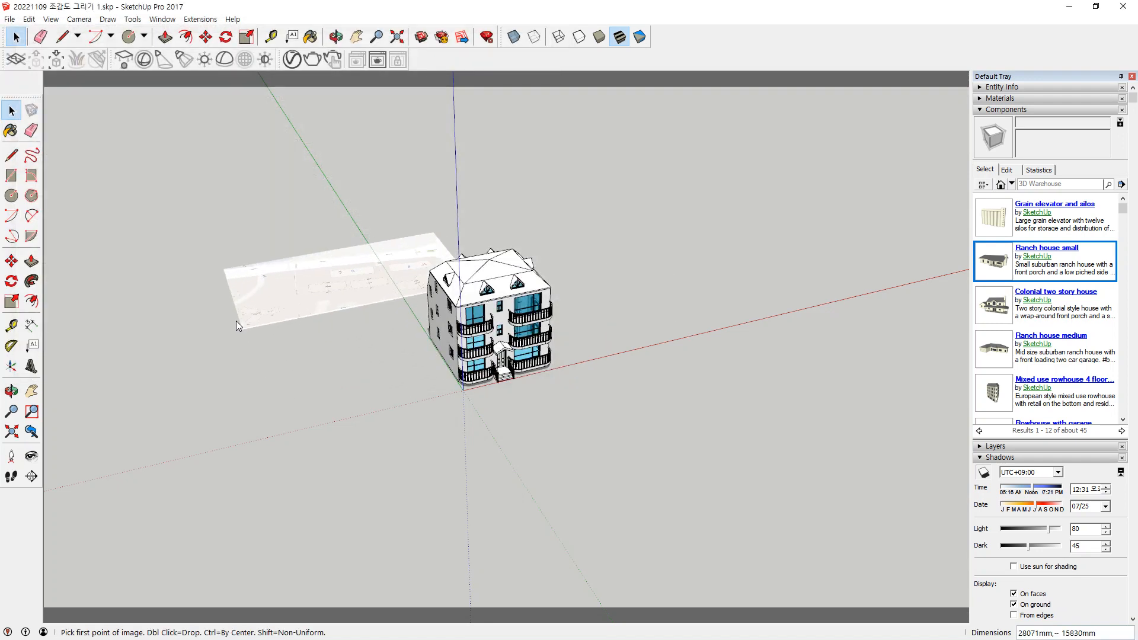
Place the map image flat on the ground beneath the apartment building, large enough to extend well beyond it on all sides
click(236, 322)
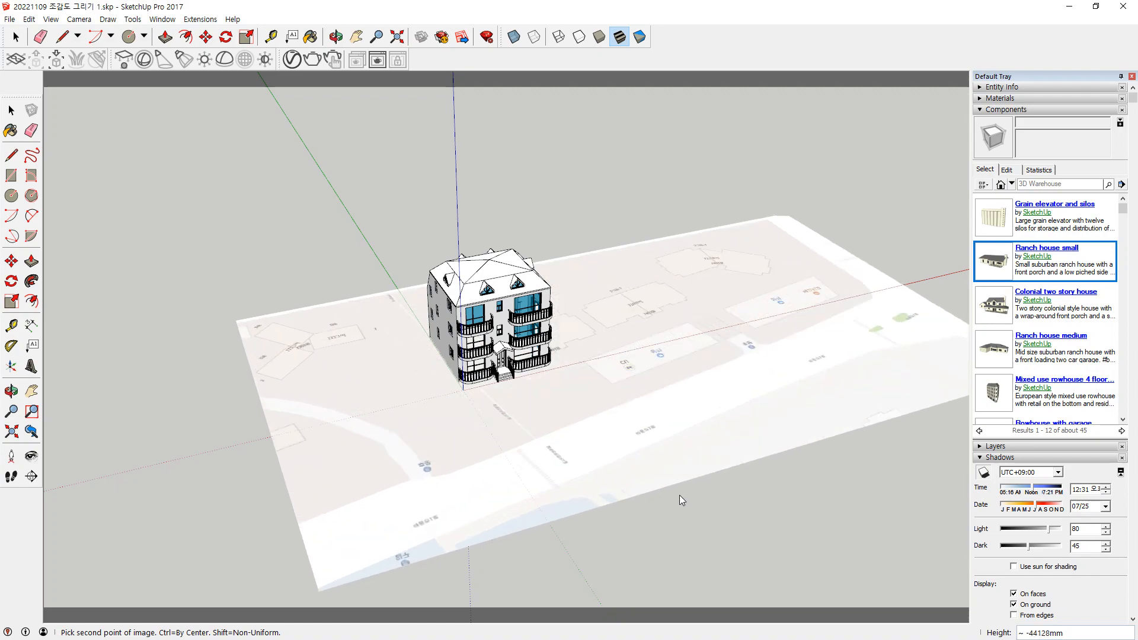
click(700, 516)
middle_drag(668, 354, 618, 389)
scroll(662, 367, up, 4)
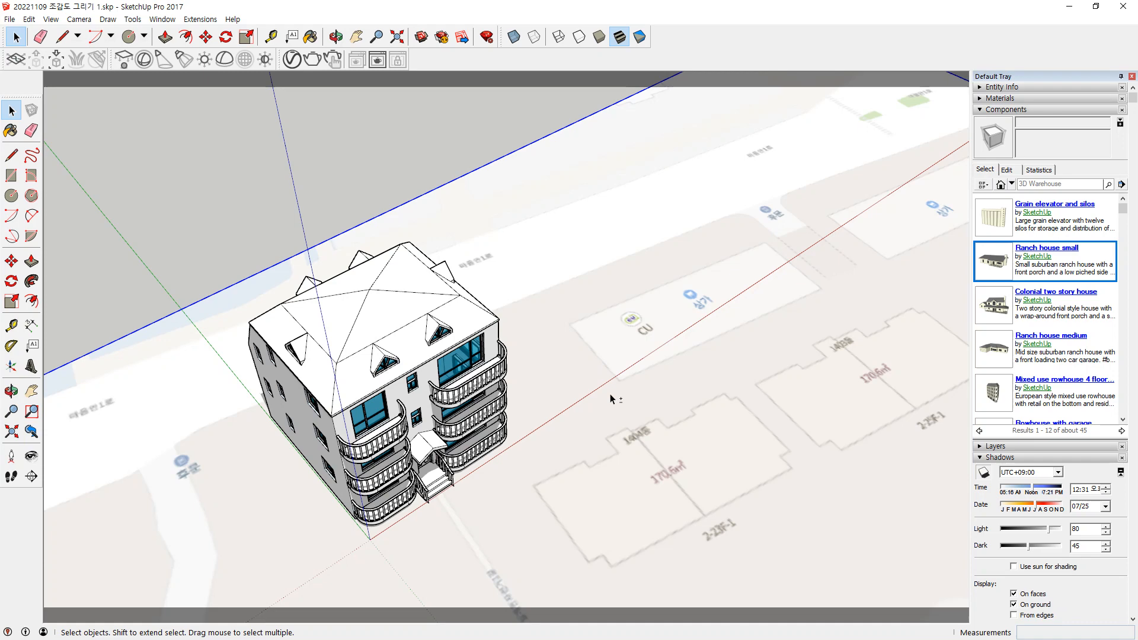
scroll(612, 399, down, 2)
scroll(781, 241, down, 4)
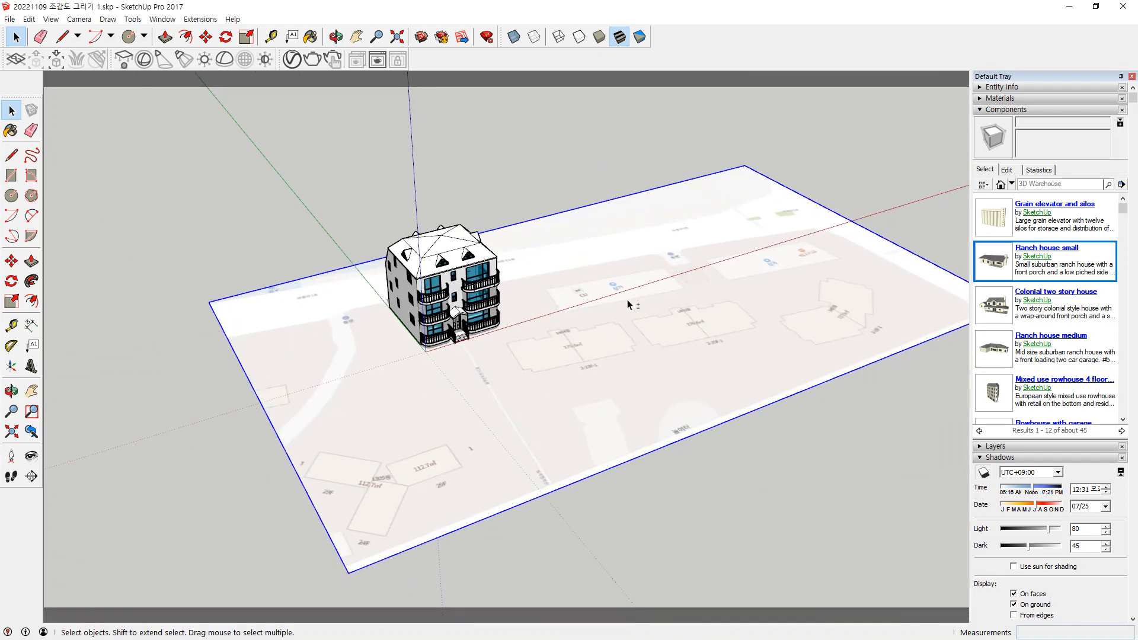
Rotate the map image 180 degrees on the ground plane so the main road lies in front of the building
scroll(576, 318, up, 2)
key(a)
key(q)
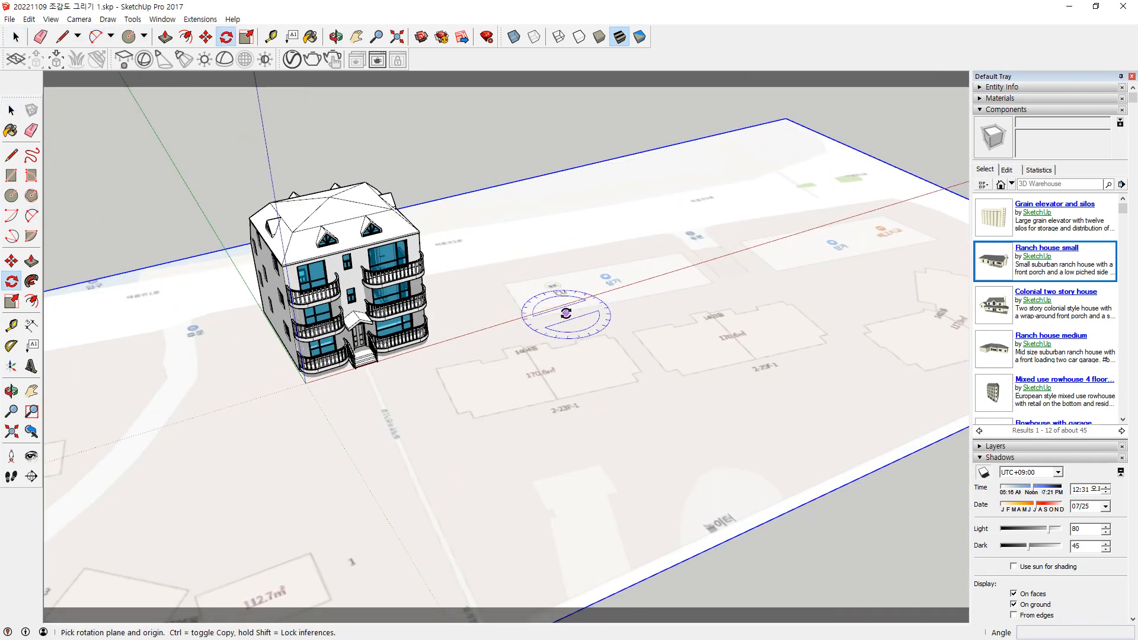
click(566, 313)
click(640, 291)
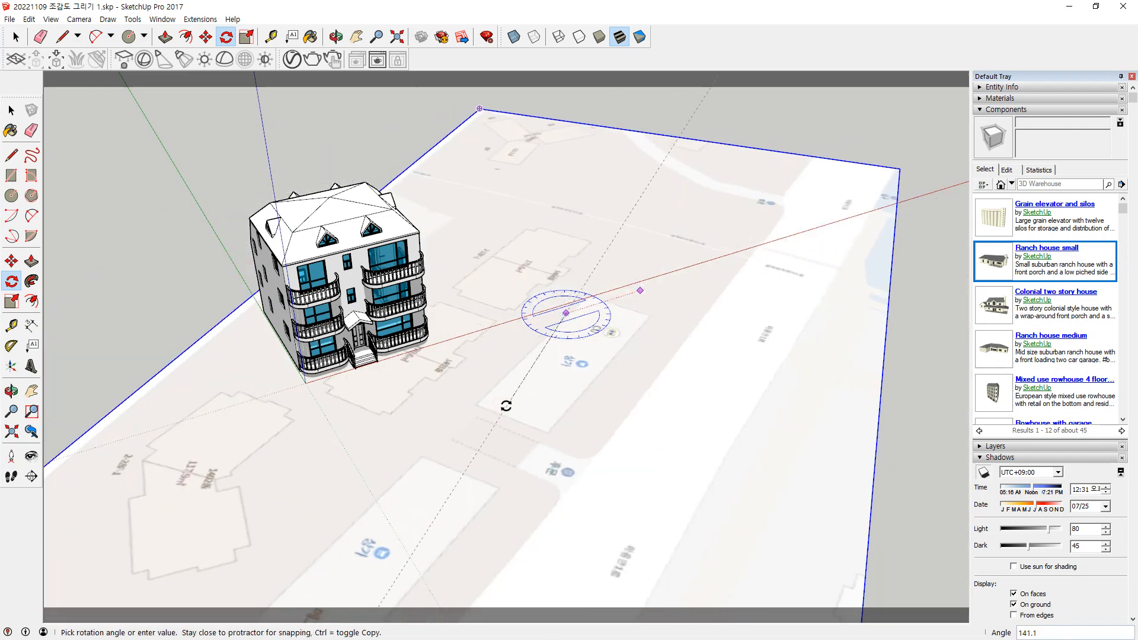
click(505, 406)
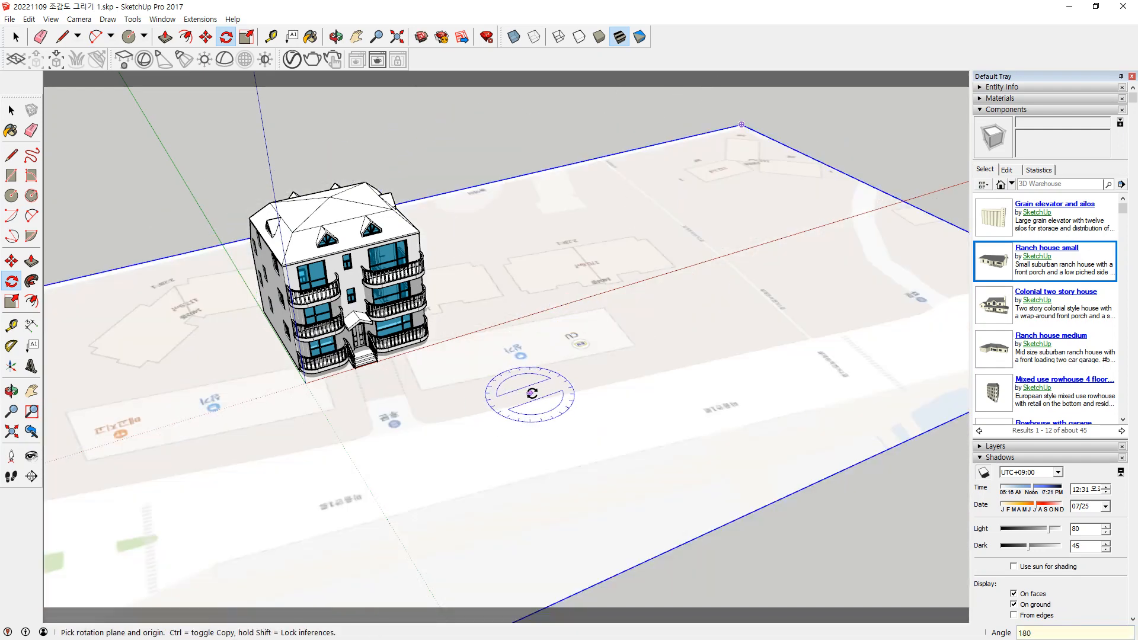
middle_drag(539, 393, 662, 294)
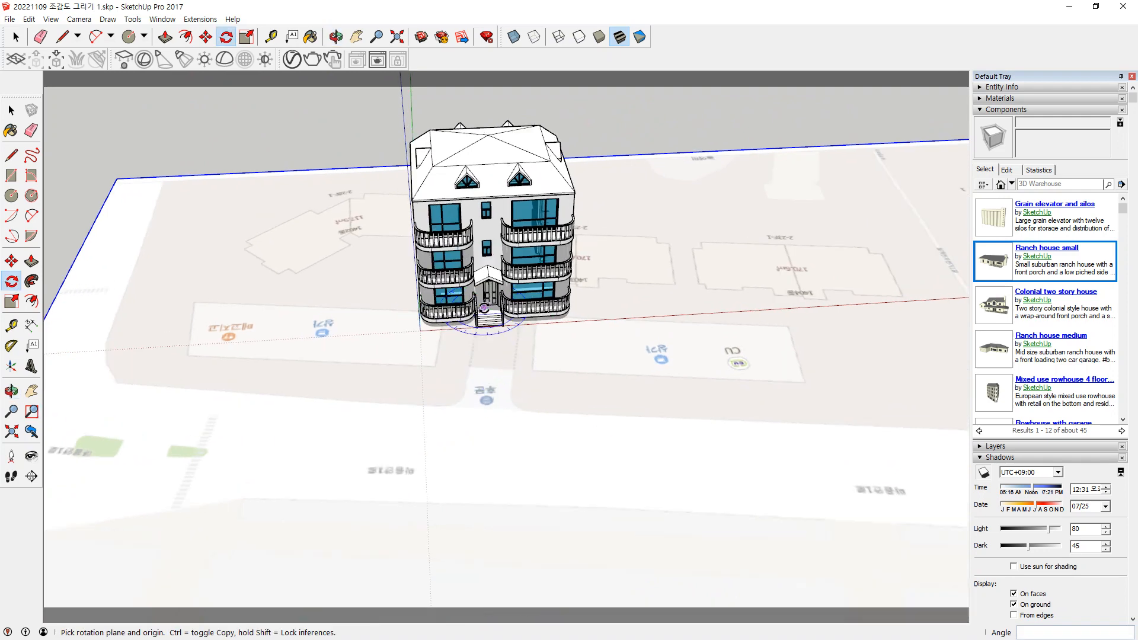
Move the map image about 10.7 m so the building stands on the corner plot beside the road
scroll(662, 295, up, 1)
key(m)
click(645, 331)
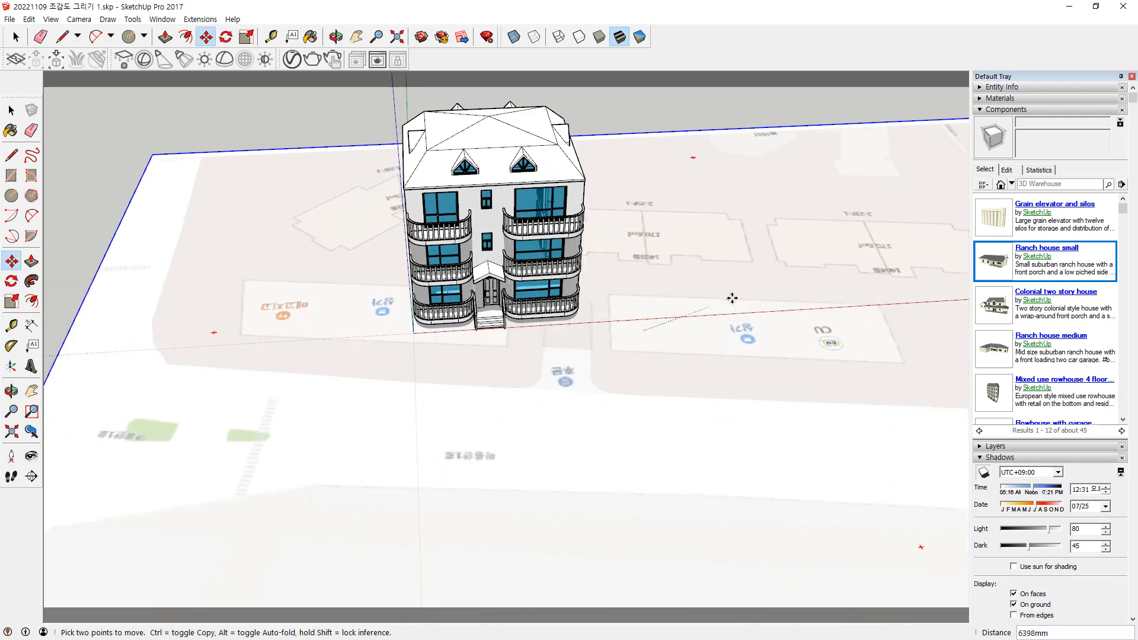
click(781, 286)
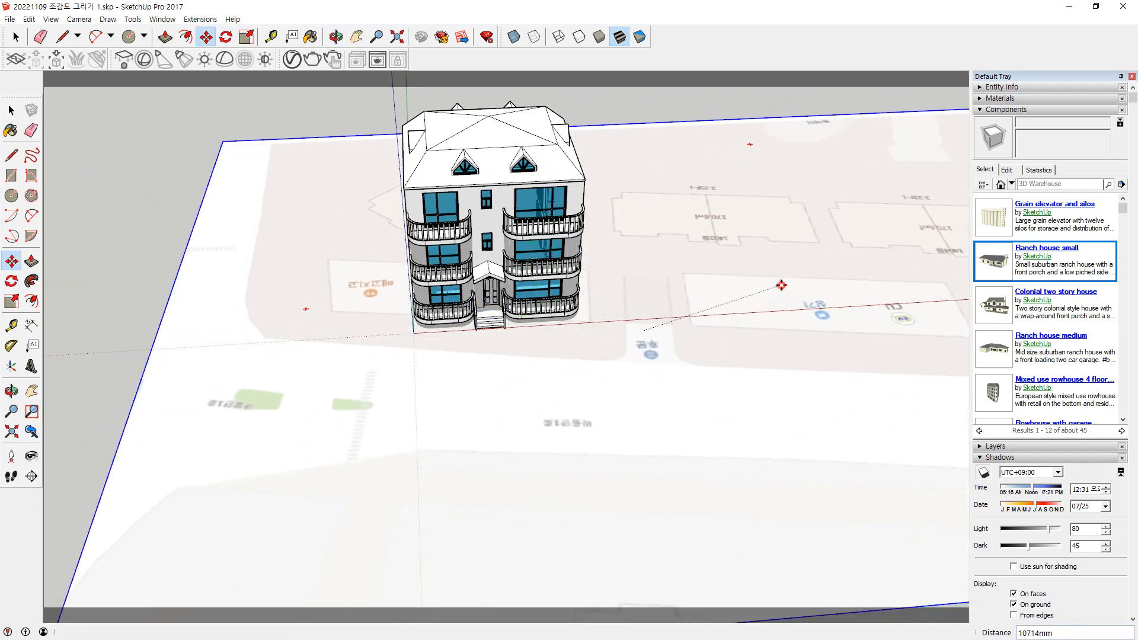
Trace the site boundary with lines from the map's rear edge, around the street corner and along the main road to the curved side road
key(l)
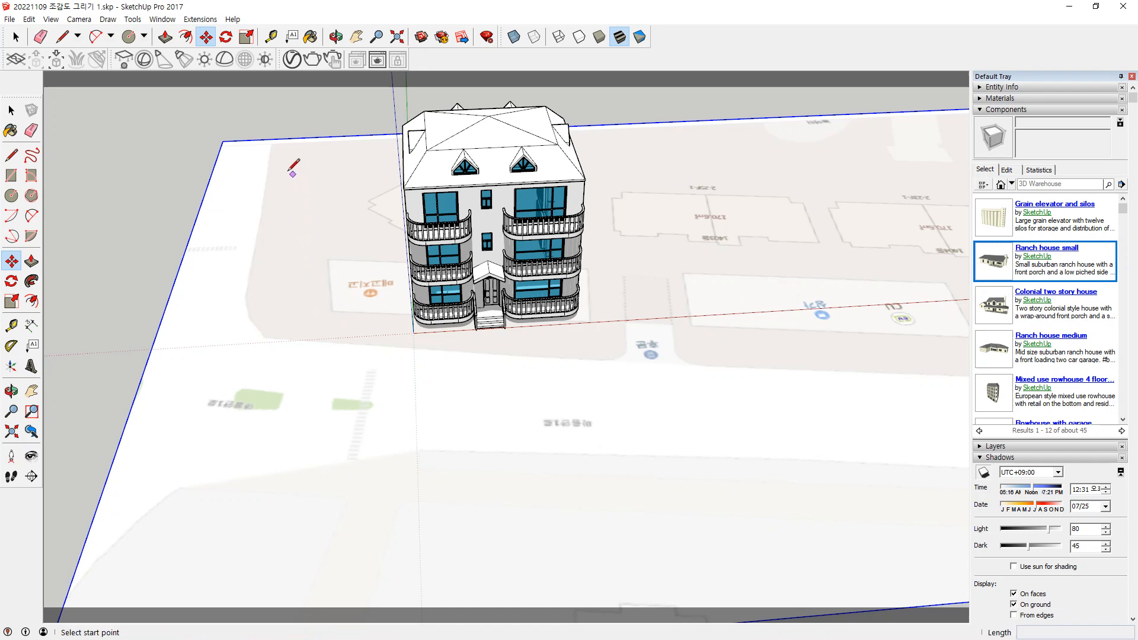
click(269, 138)
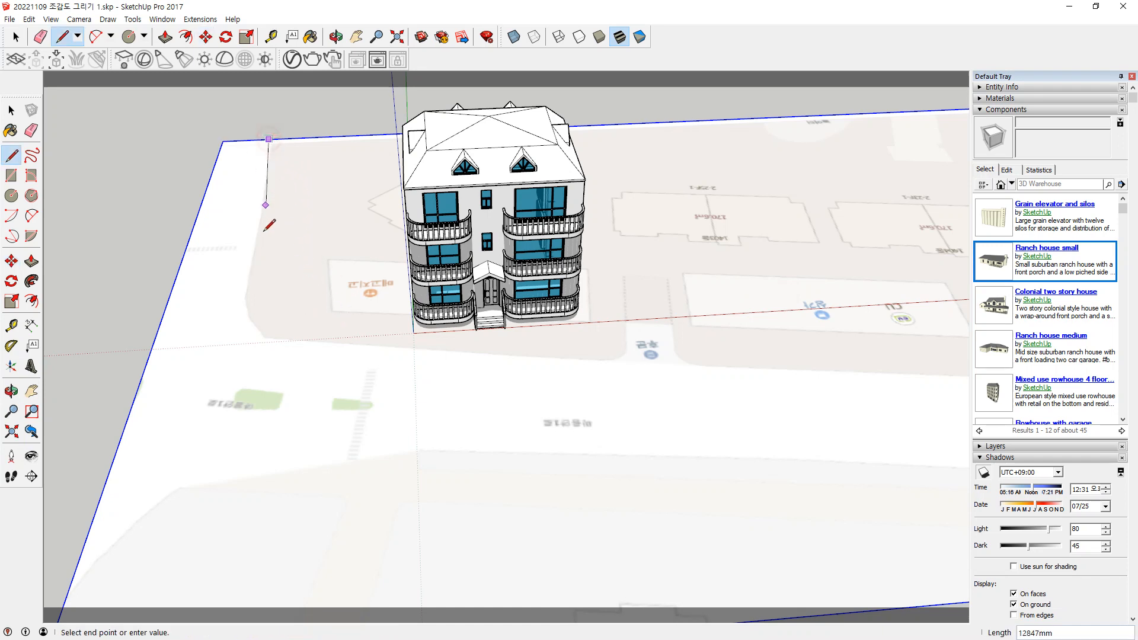
click(249, 302)
click(269, 337)
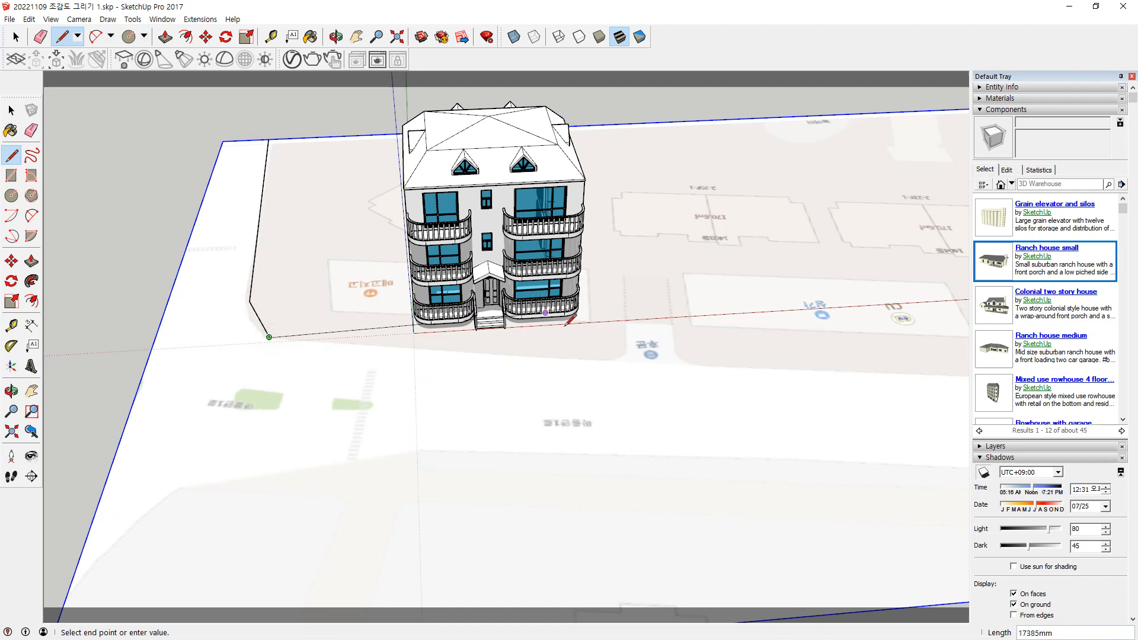
click(614, 359)
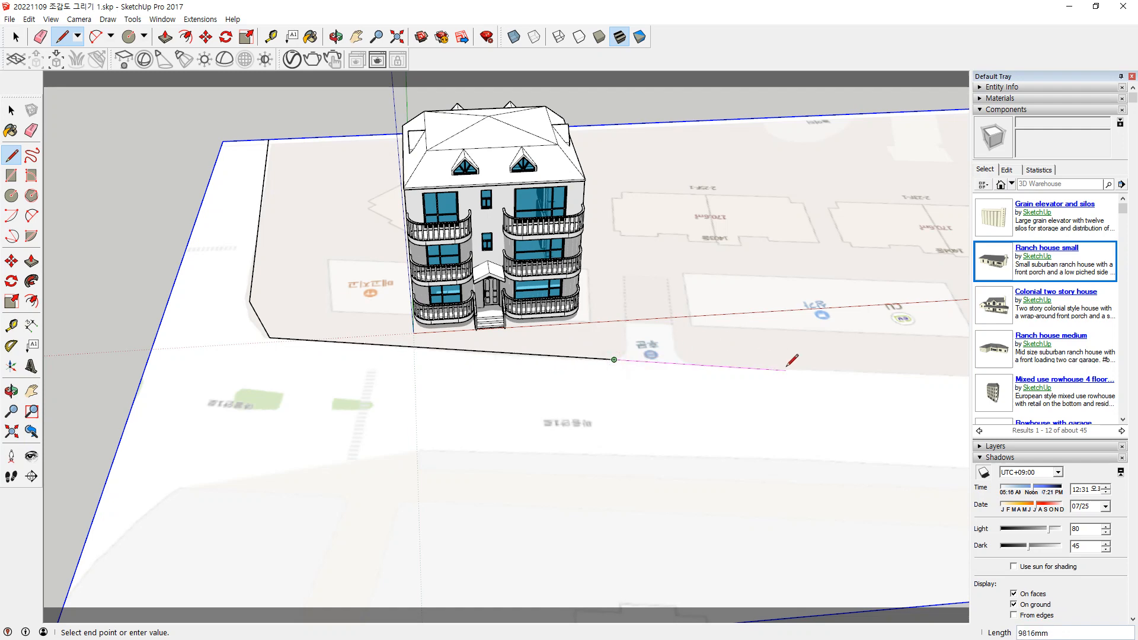
shift+middle_drag(795, 353, 493, 352)
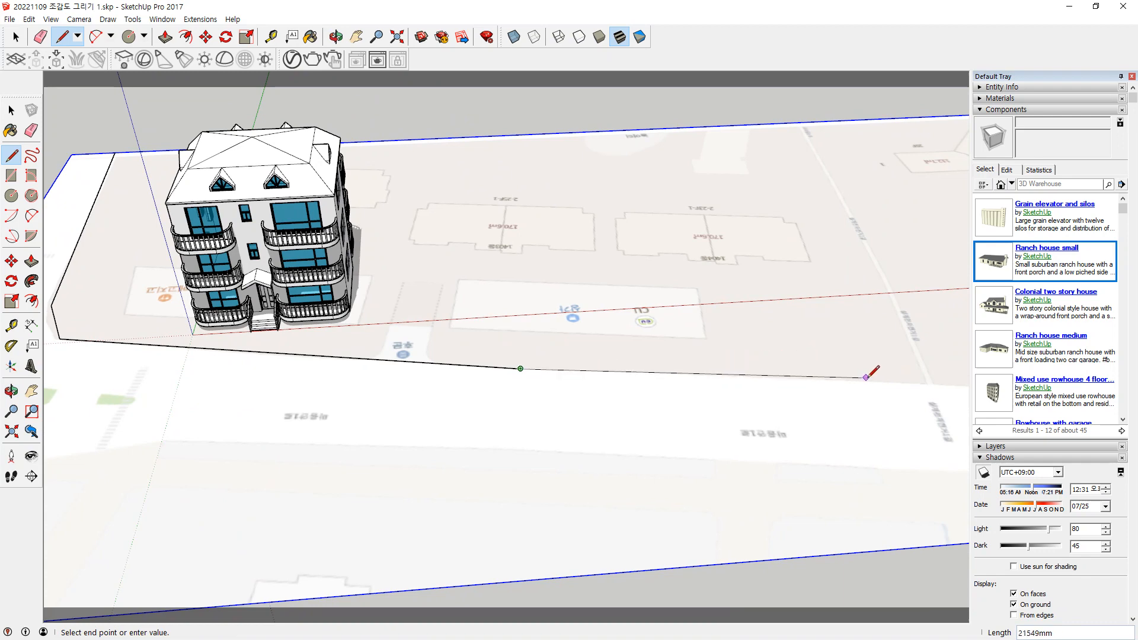
middle_drag(877, 376, 628, 375)
click(761, 397)
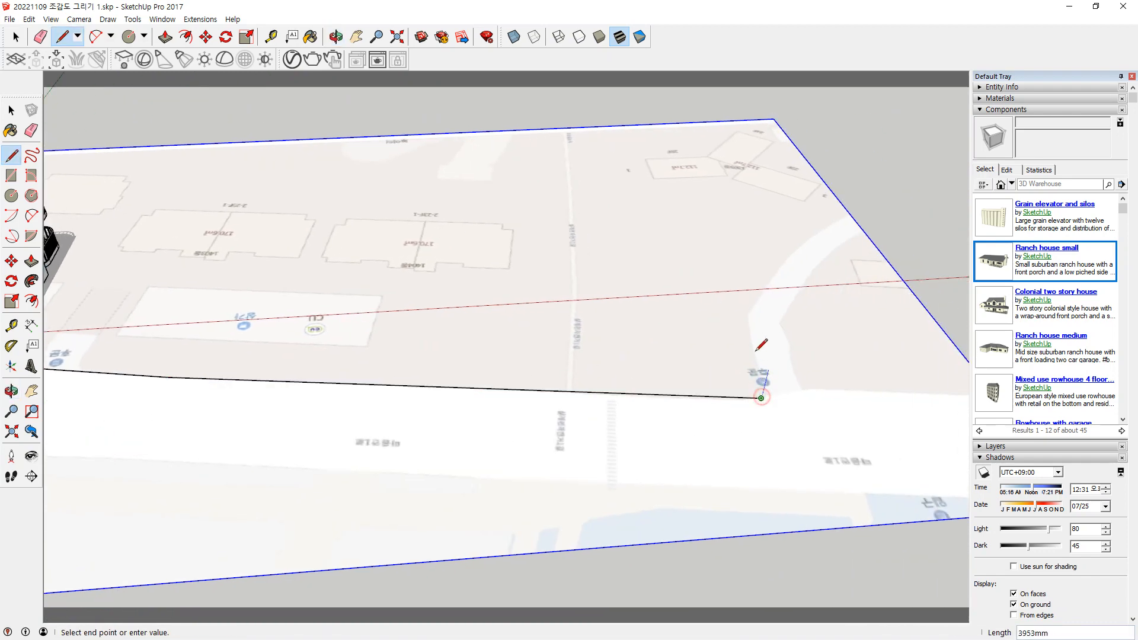
Trace both edges of the curved side road between the main road and the map image's border
click(742, 322)
click(794, 245)
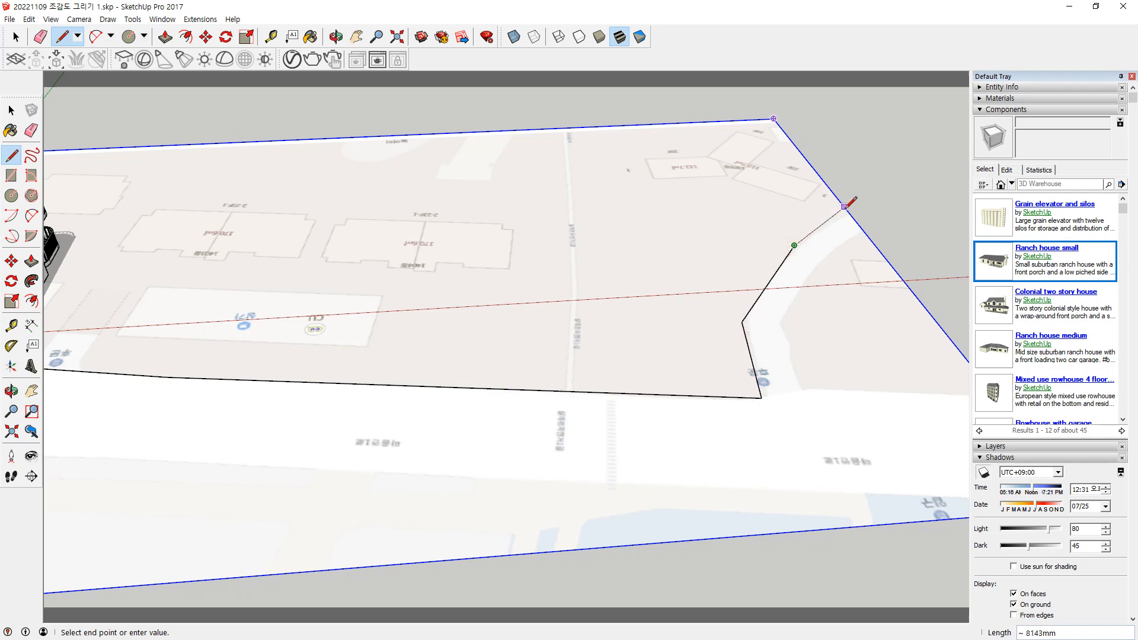
click(853, 216)
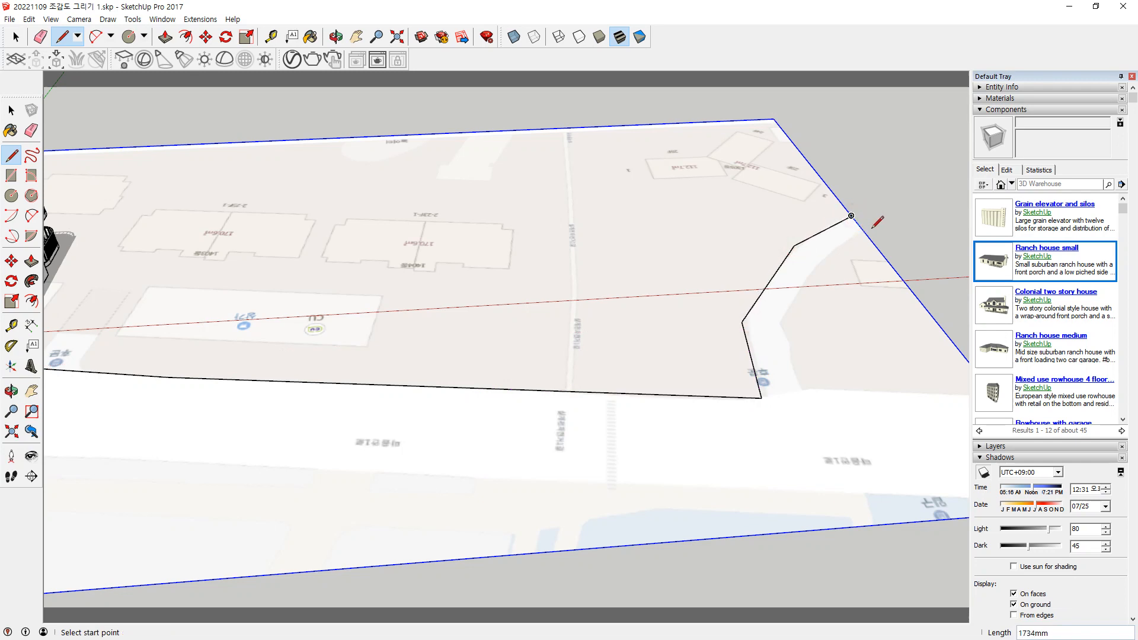
click(865, 232)
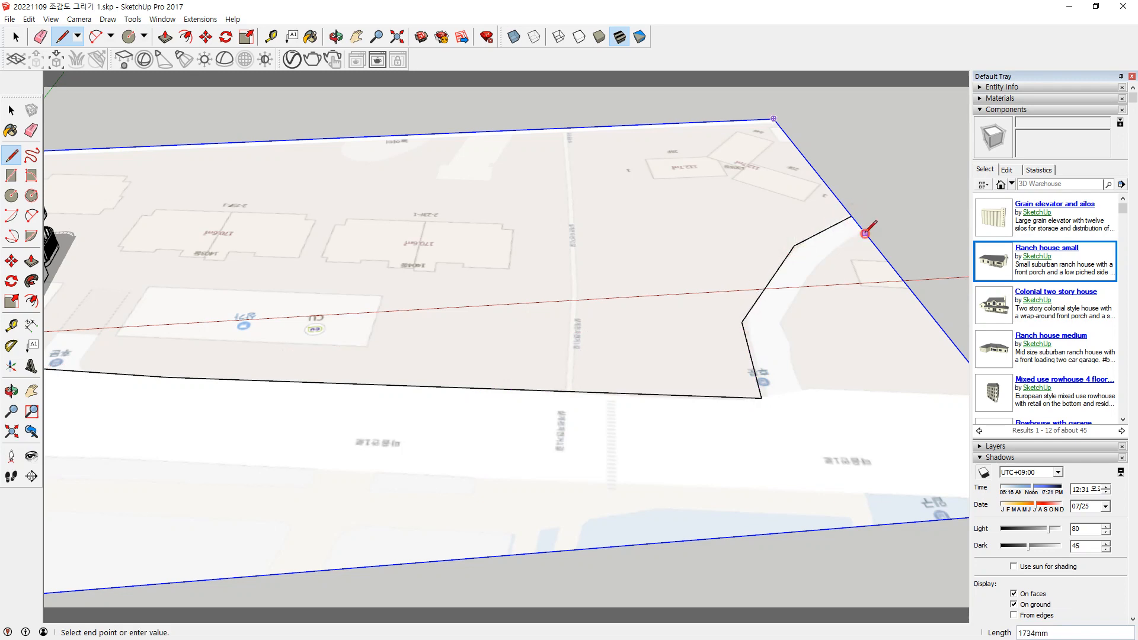
click(823, 260)
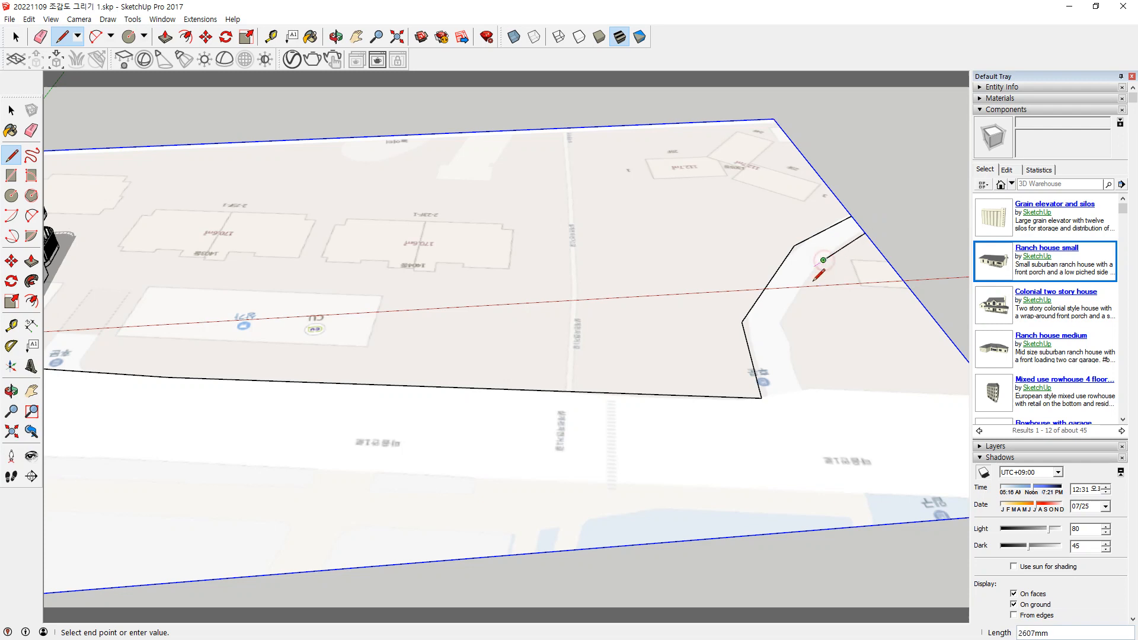
click(783, 325)
click(797, 386)
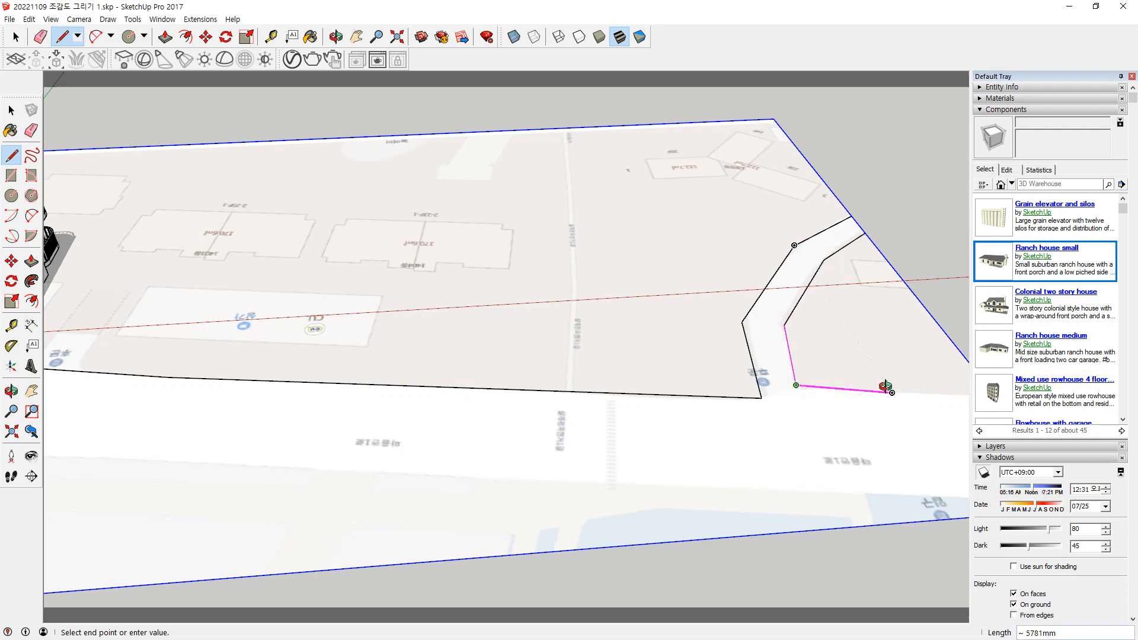
Continue the main road's near edge to the map border, then draw along the border and trace the road's opposite edge across the map
shift+middle_drag(883, 380, 777, 376)
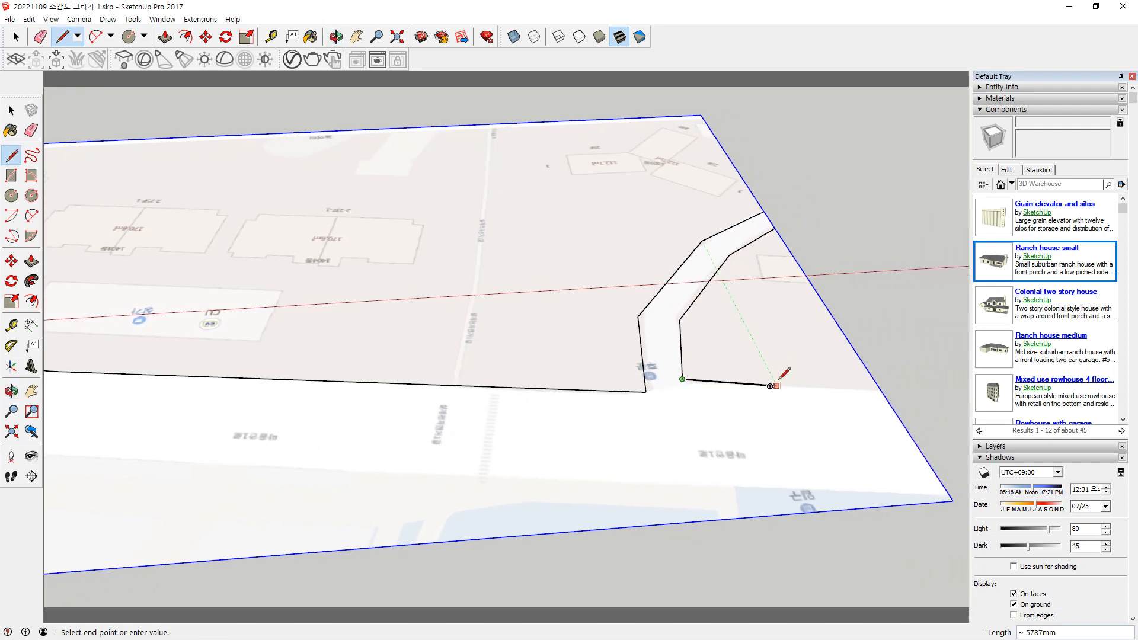
click(879, 389)
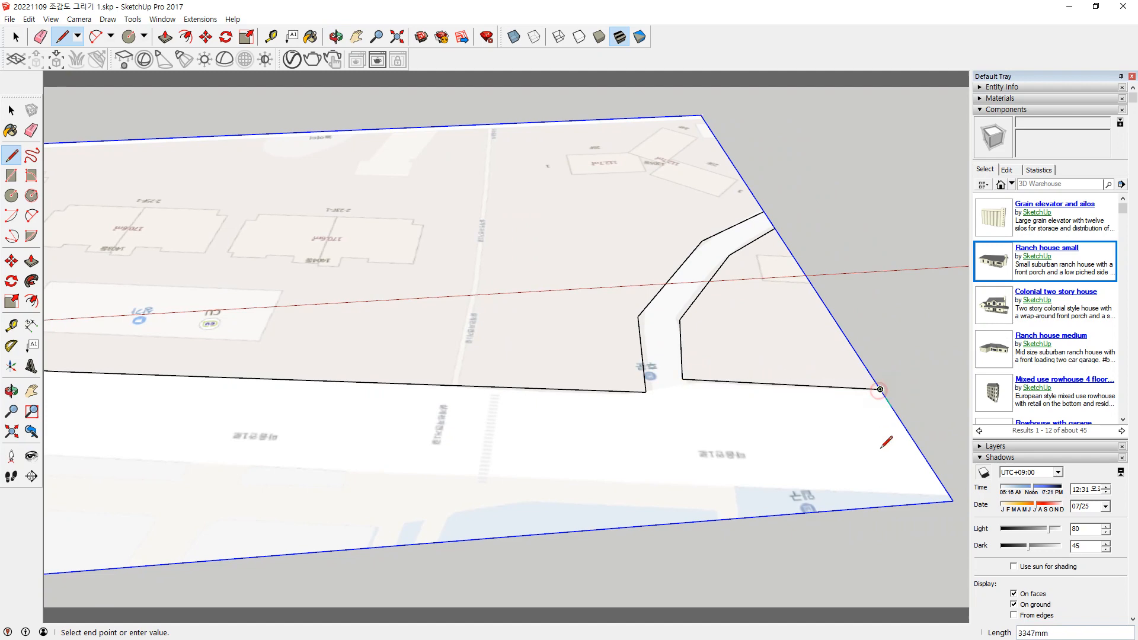
click(952, 500)
middle_drag(542, 489, 682, 509)
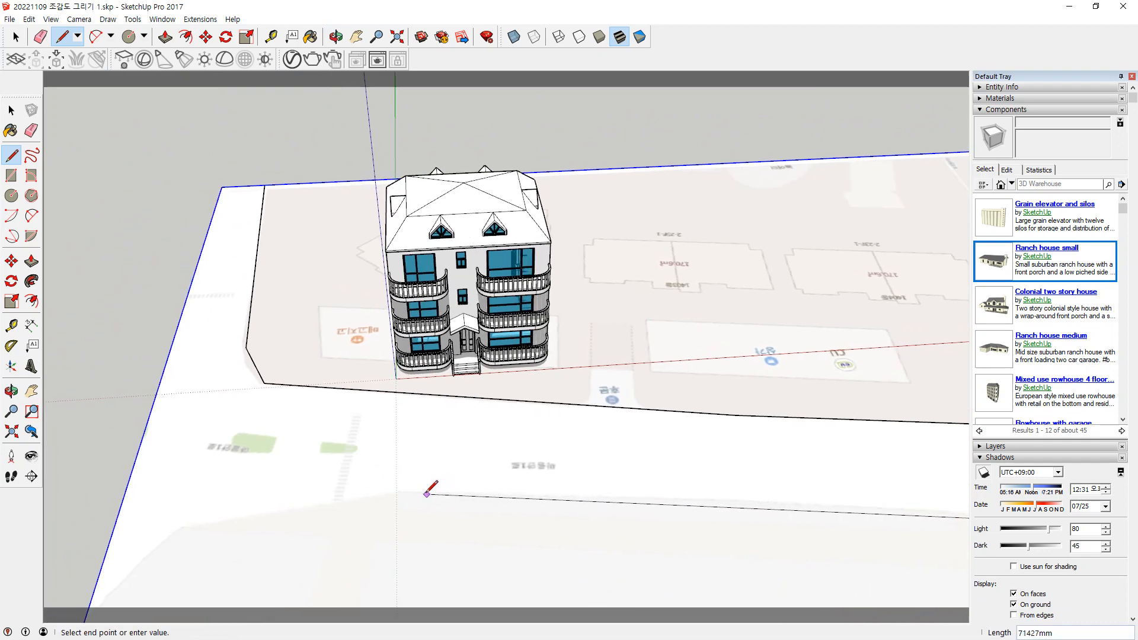
click(408, 491)
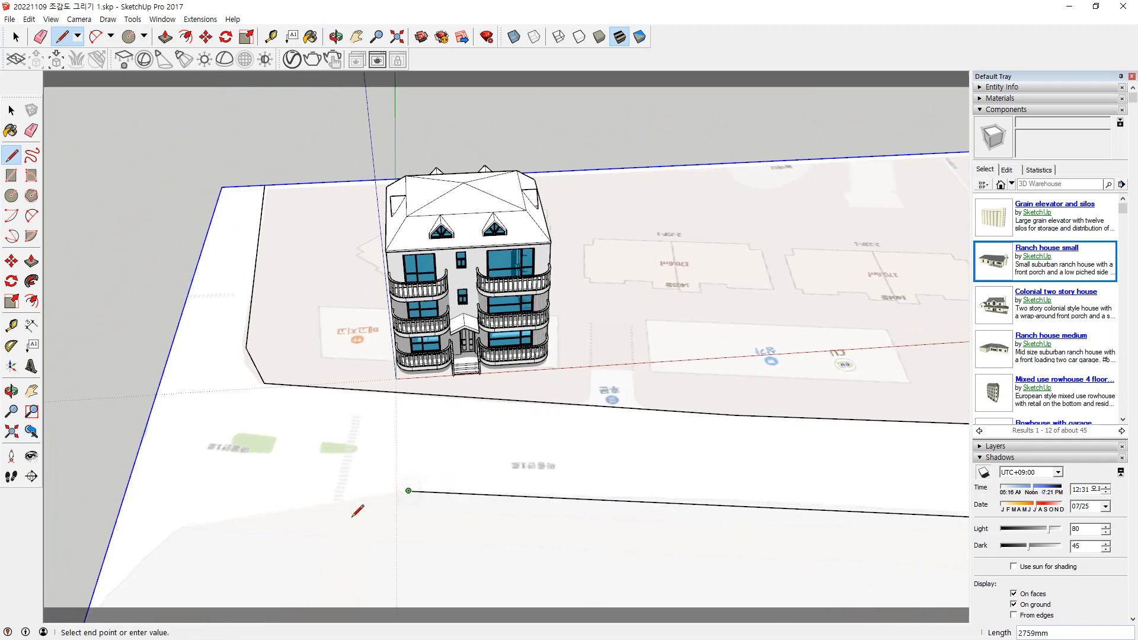
click(205, 523)
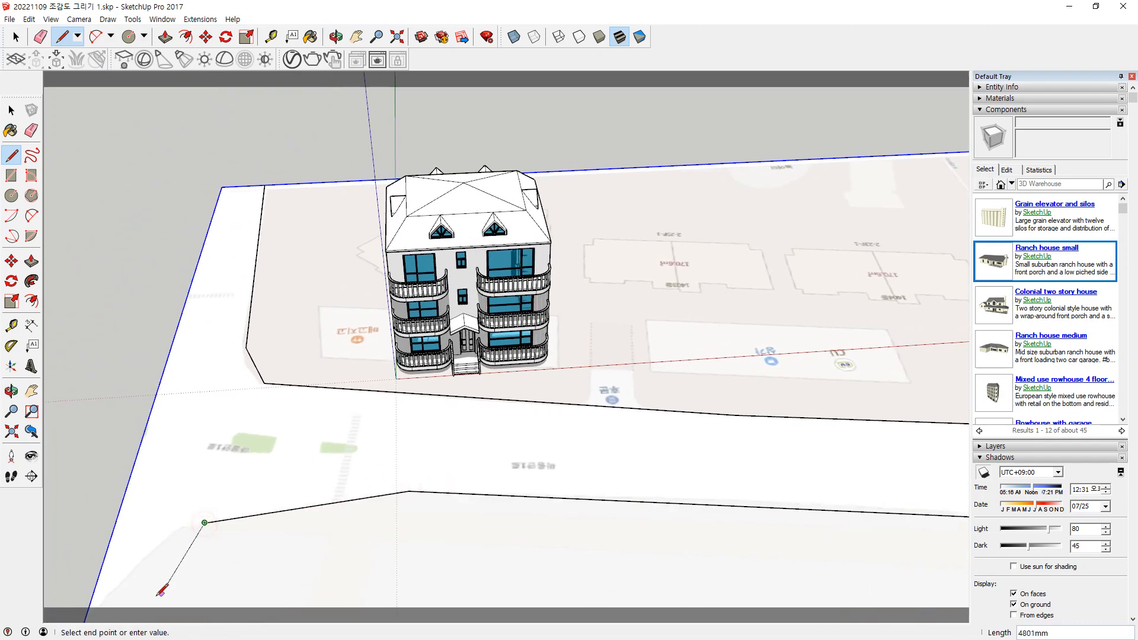
click(94, 589)
mouse_move(95, 589)
middle_down()
mouse_move(397, 462)
mouse_move(611, 442)
middle_up()
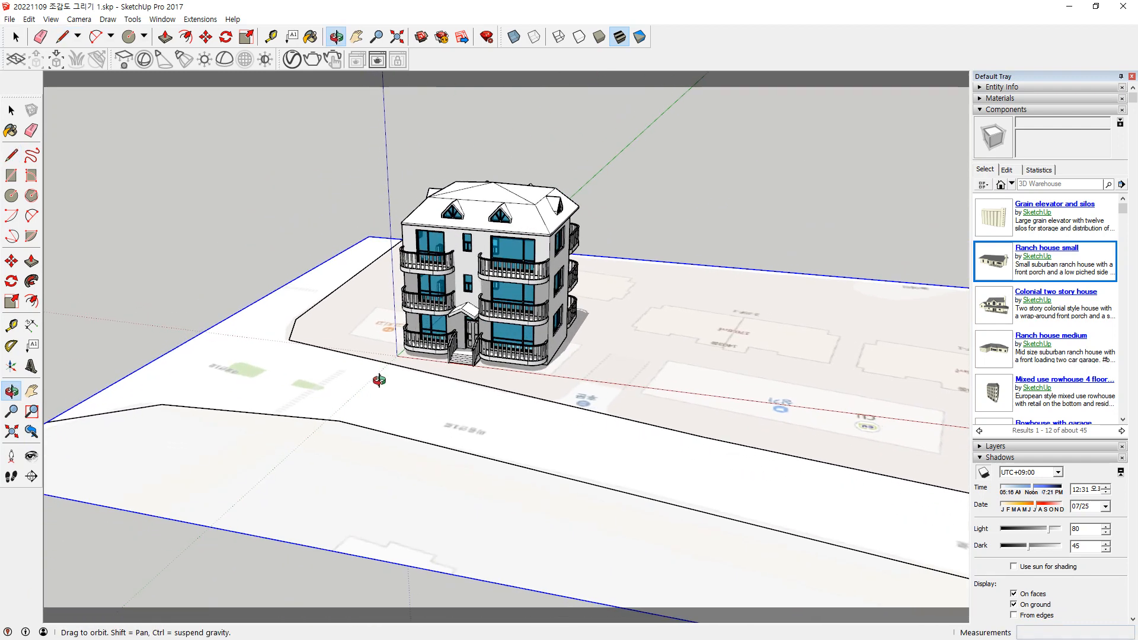
scroll(645, 299, up, 3)
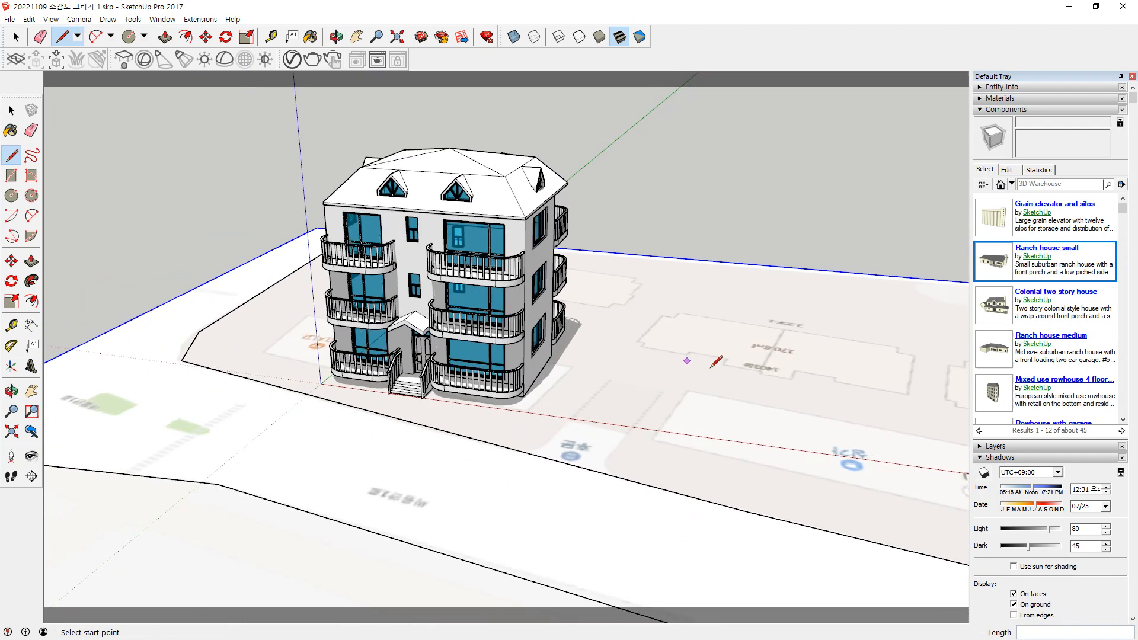
shift+middle_drag(617, 413, 533, 480)
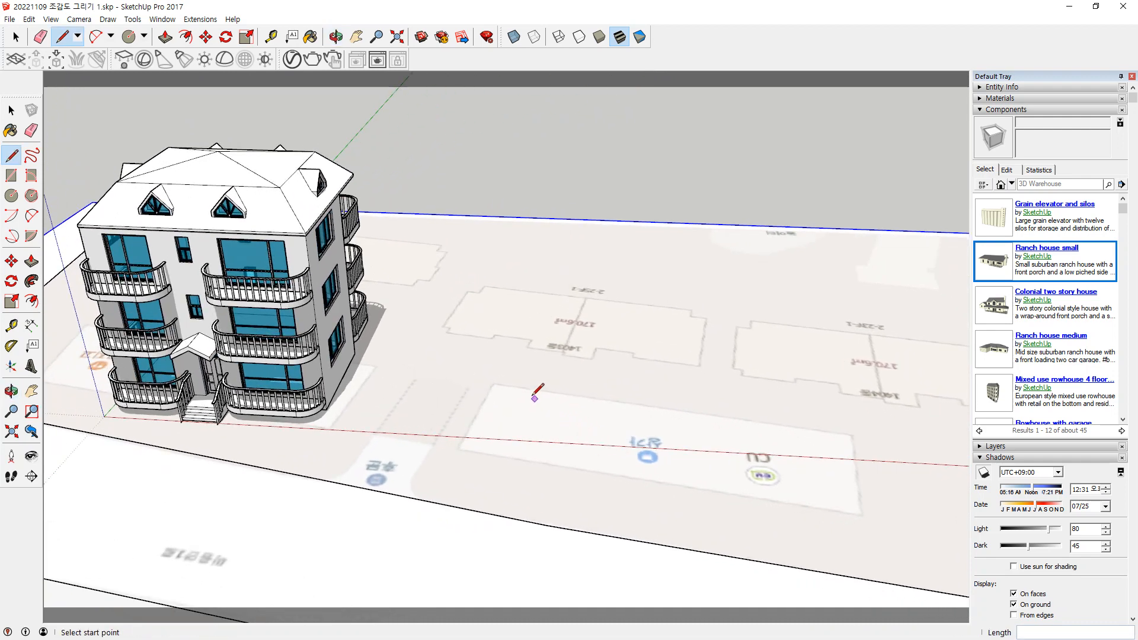
key(r)
click(507, 387)
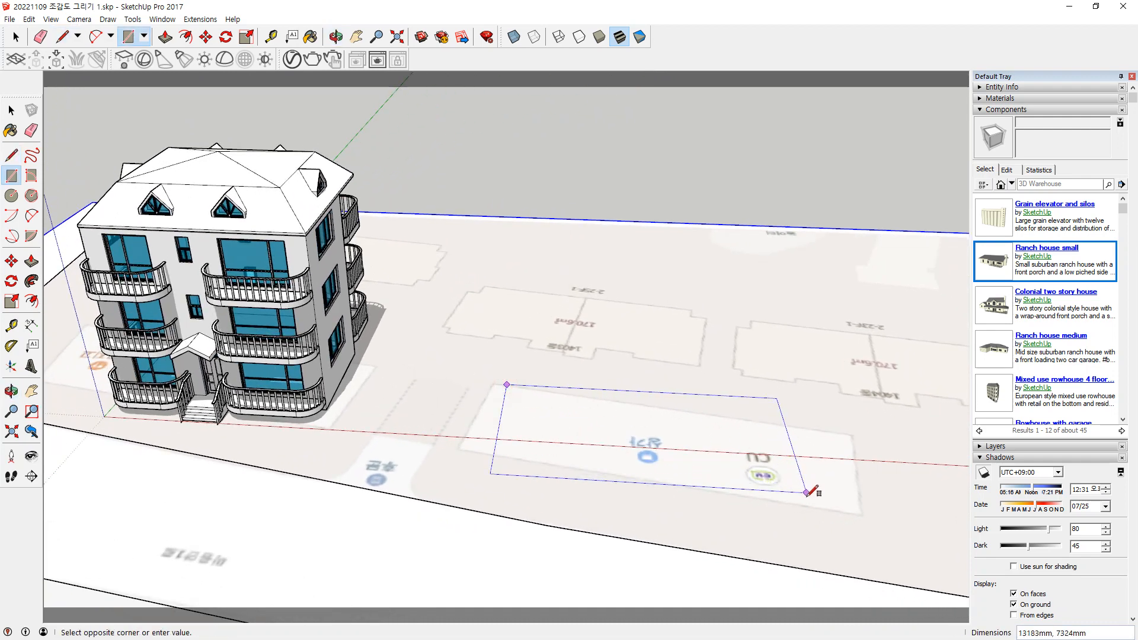
key(Escape)
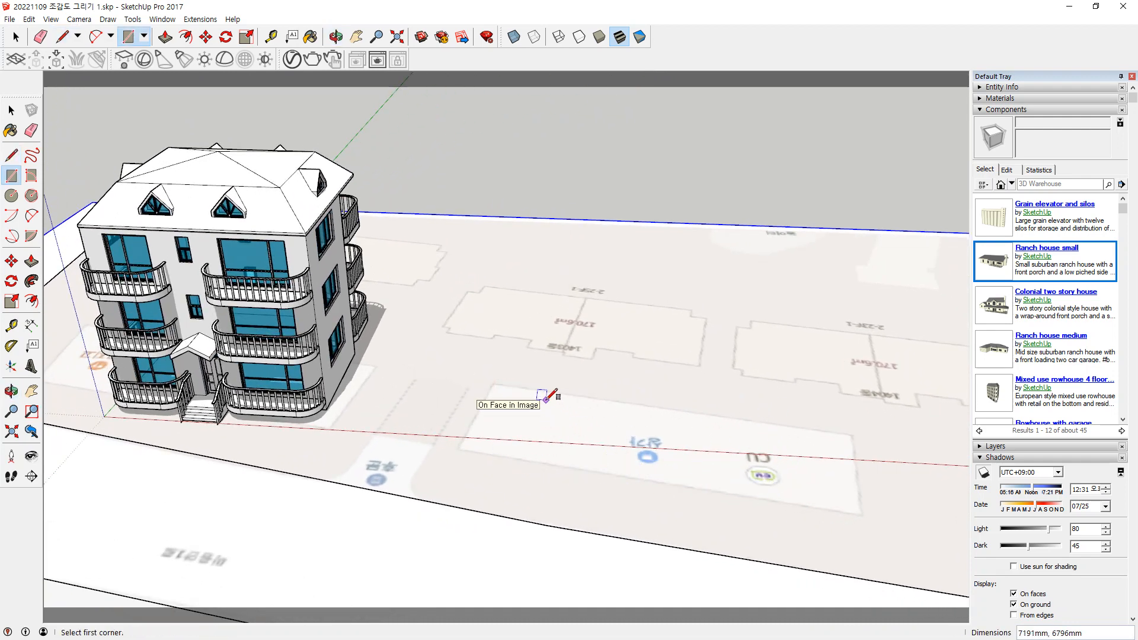
Trace the long shop building labelled CU on the map with four lines, closing its footprint into a face
key(l)
middle_drag(483, 381, 505, 393)
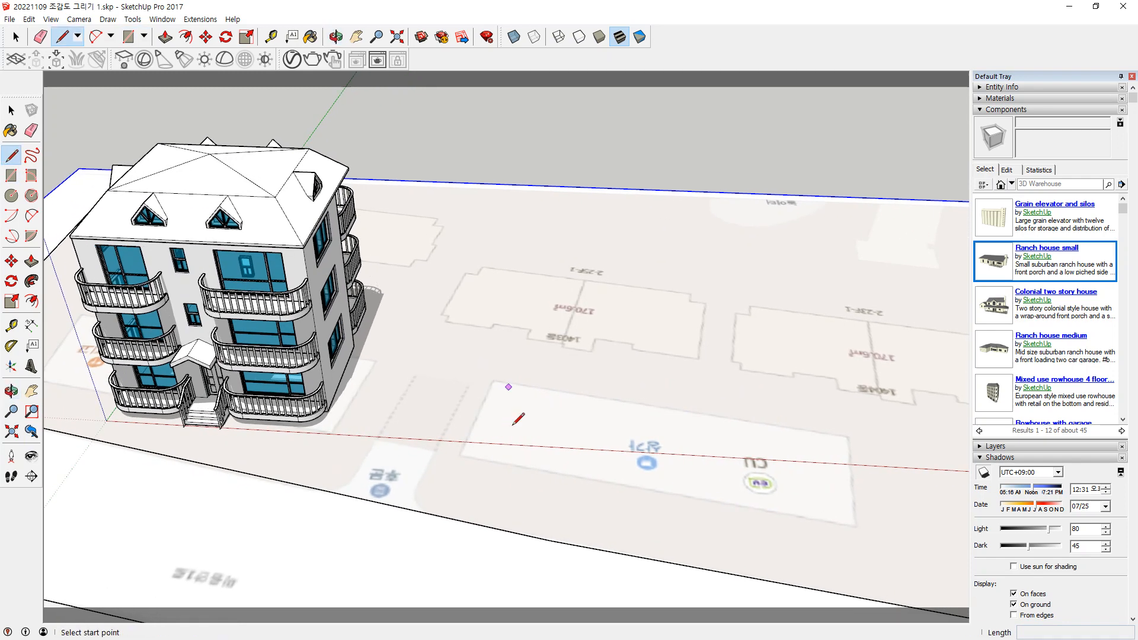
click(497, 381)
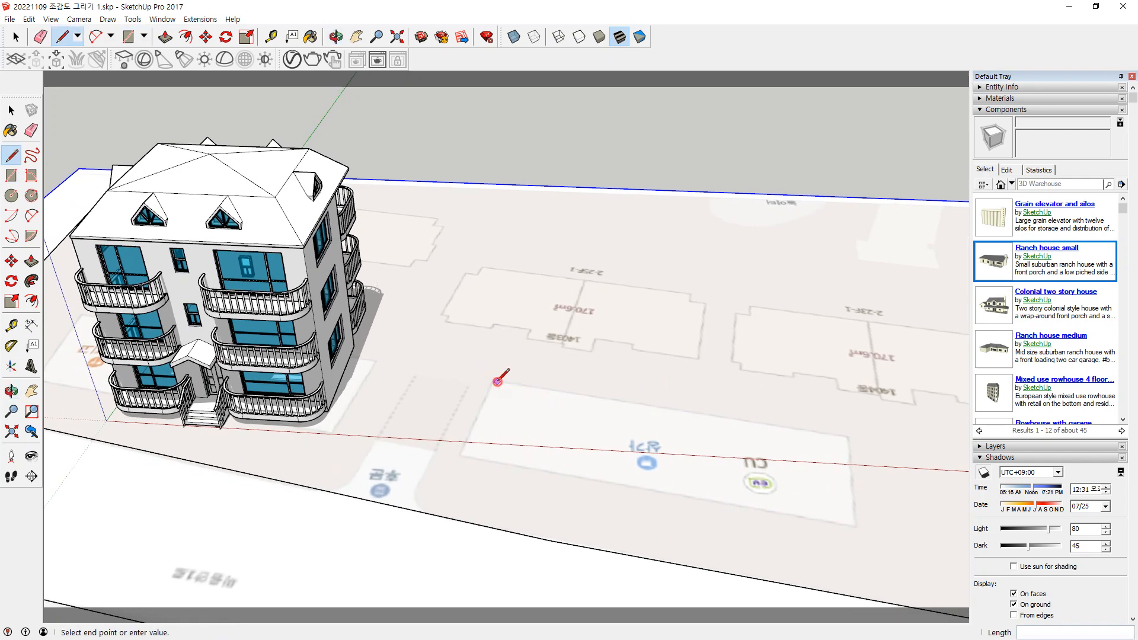
click(852, 438)
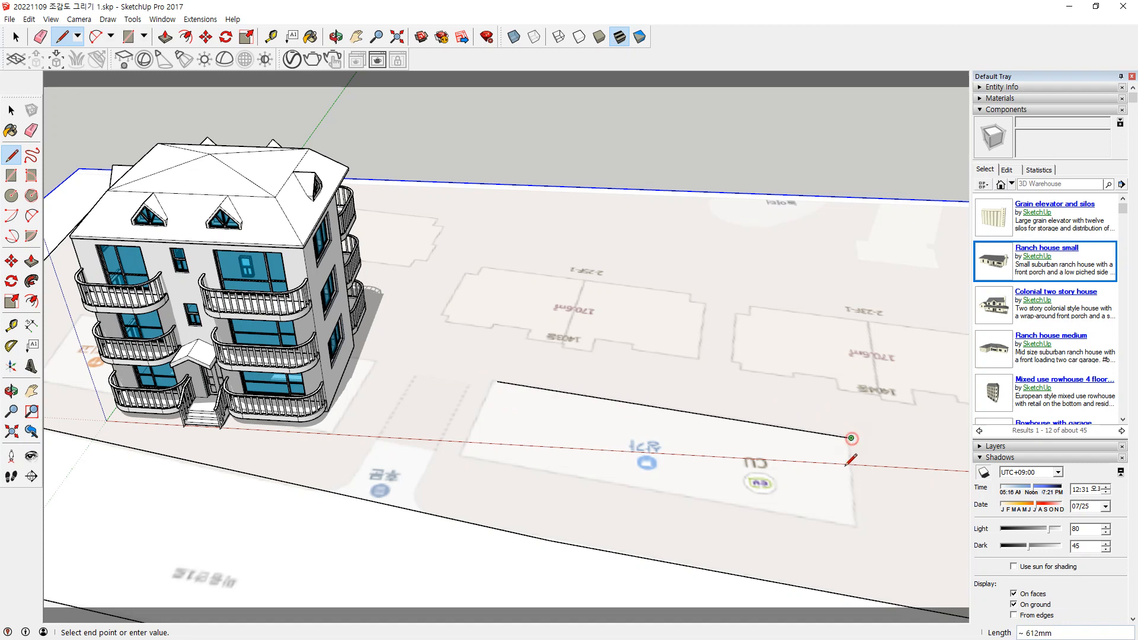
click(852, 527)
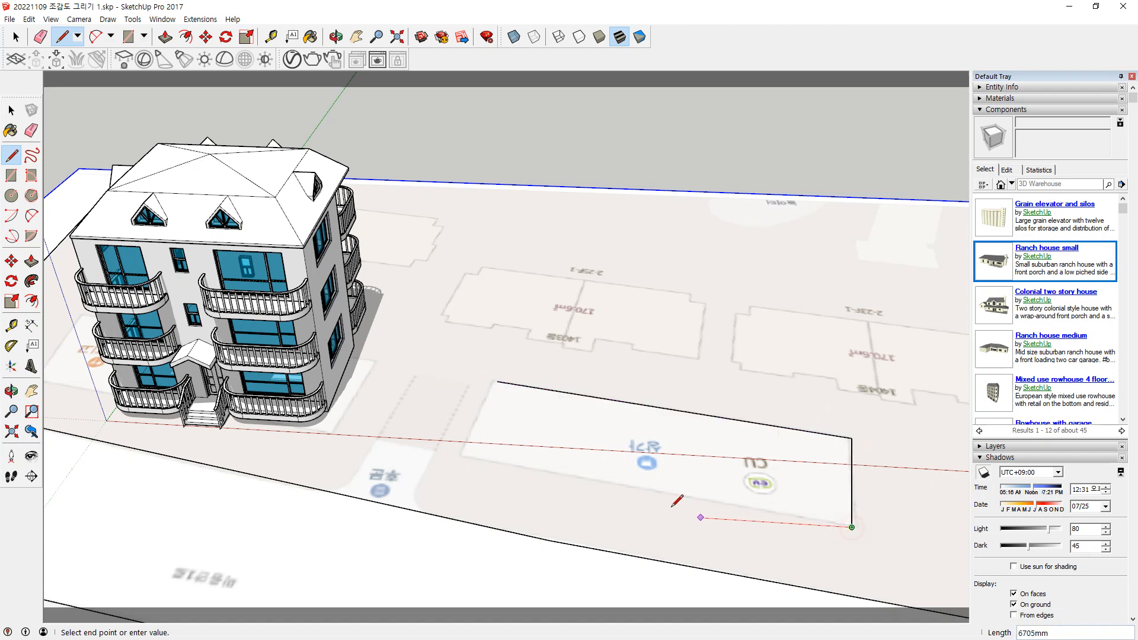
click(464, 455)
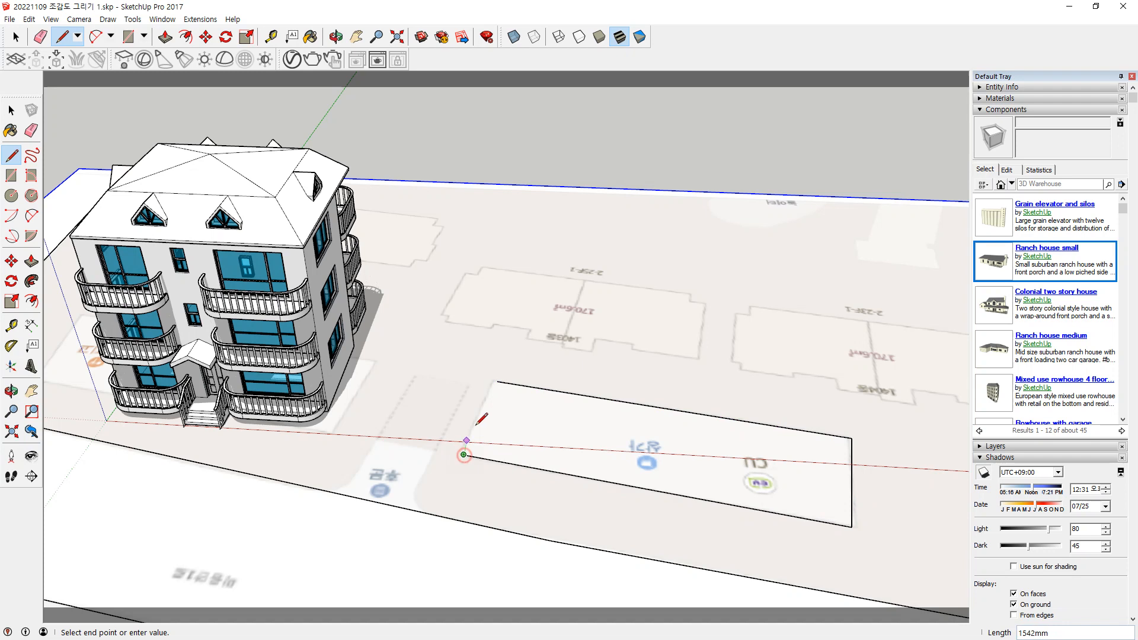
click(498, 382)
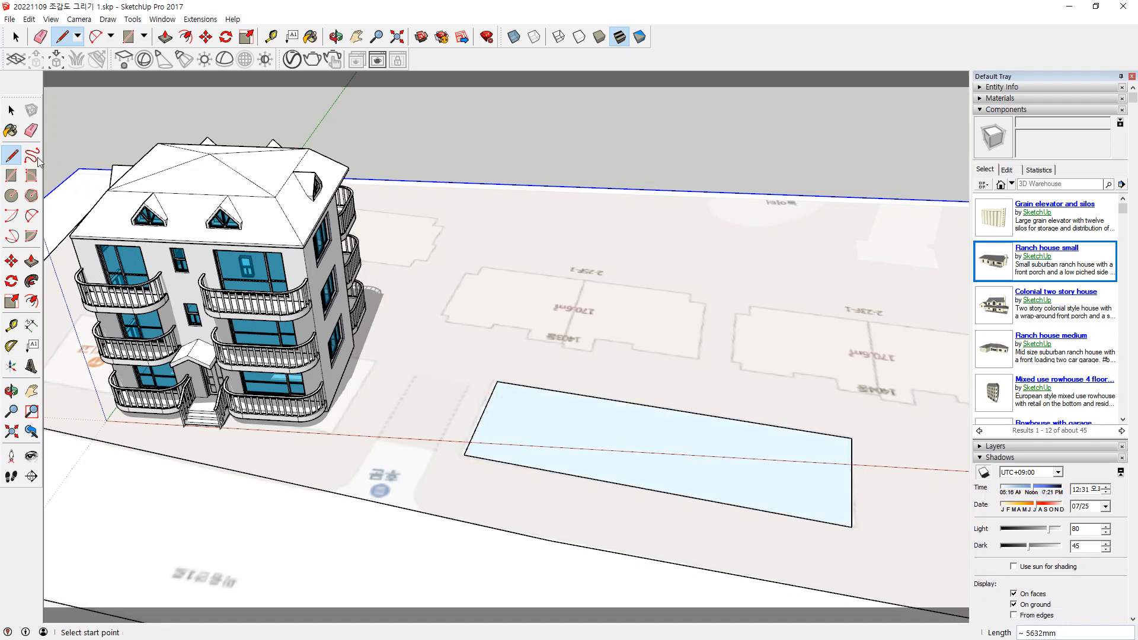
Push/Pull the shop footprint upward into a block about as tall as the apartment building
click(25, 263)
drag(512, 425, 272, 199)
middle_drag(587, 362, 829, 376)
Select all faces and edges of the shop block and paint them with Translucent Glass Tinted from Glass and Mirrors
key(space)
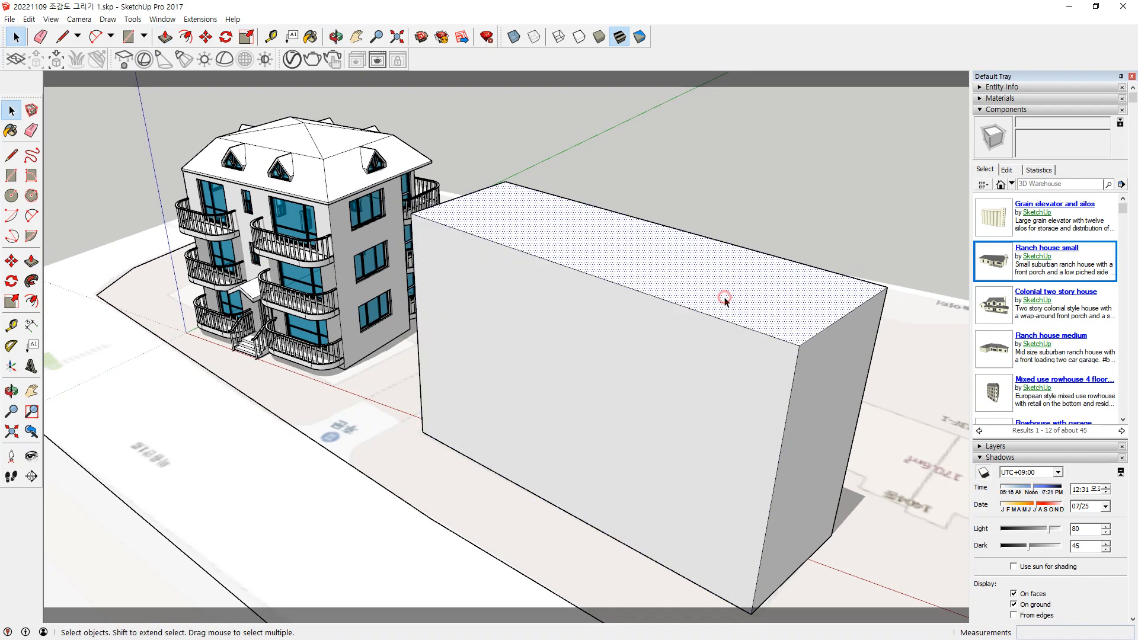
triple_click(734, 304)
click(982, 111)
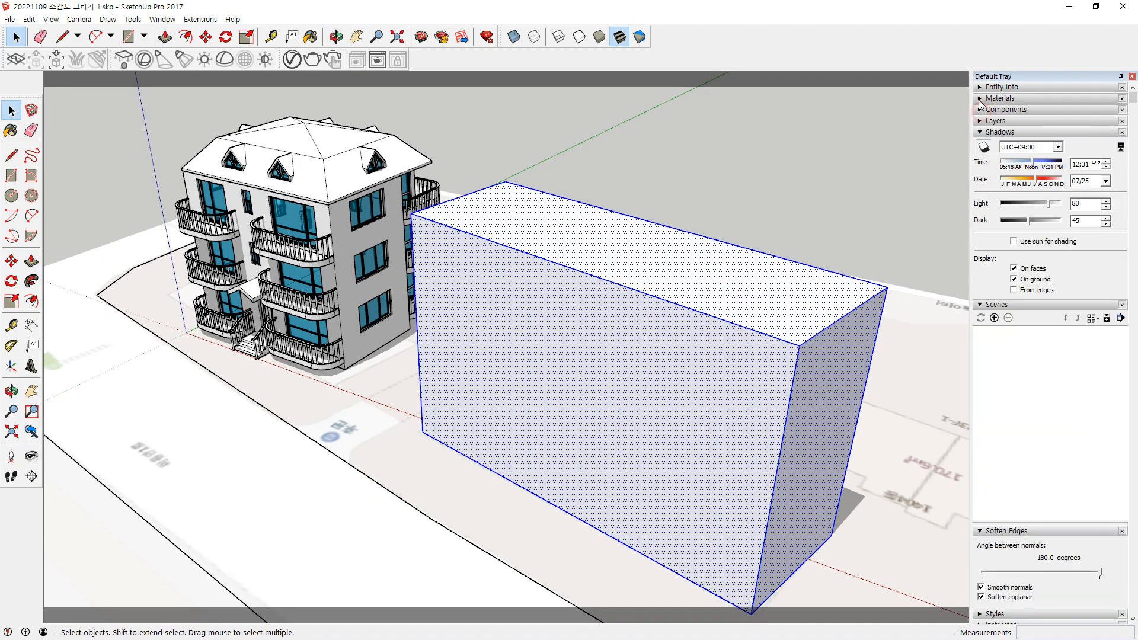
click(981, 99)
click(995, 268)
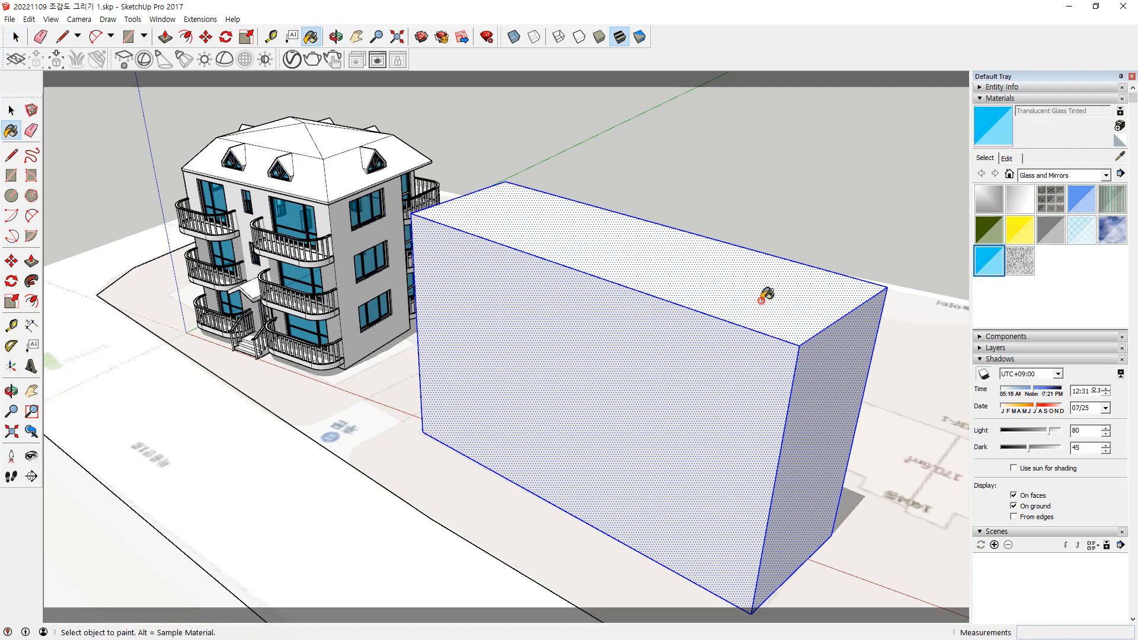
click(762, 294)
Edit the block's glass material to white, RGB 255, 255, 255, and raise its opacity to 80
middle_drag(737, 432, 762, 399)
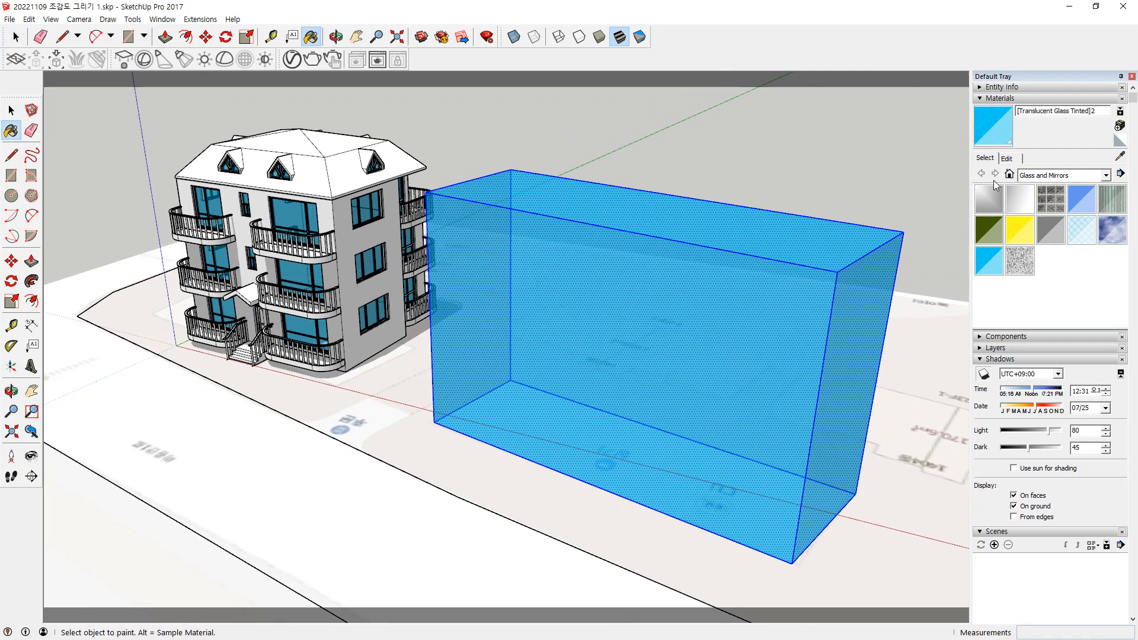
click(1007, 158)
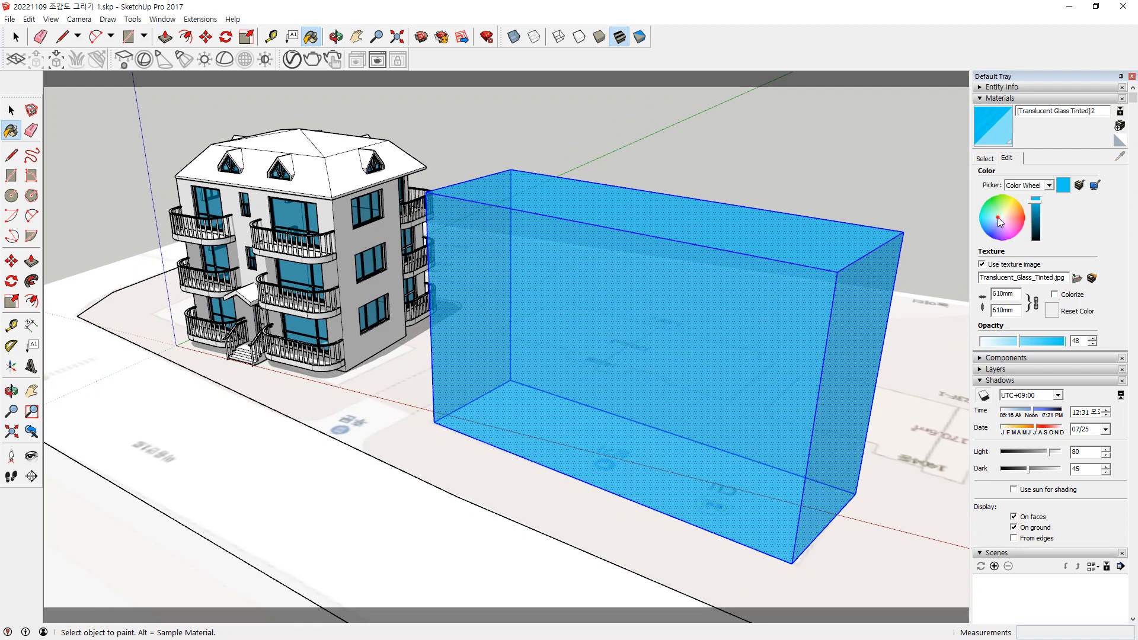
drag(1001, 223, 1006, 224)
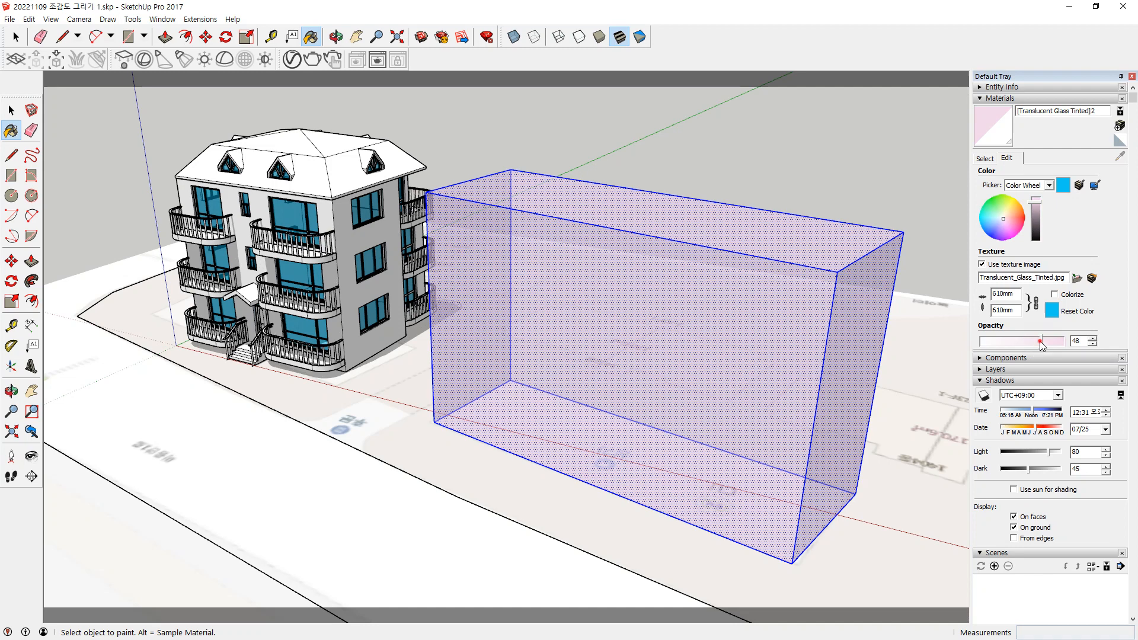
drag(1041, 342, 1044, 341)
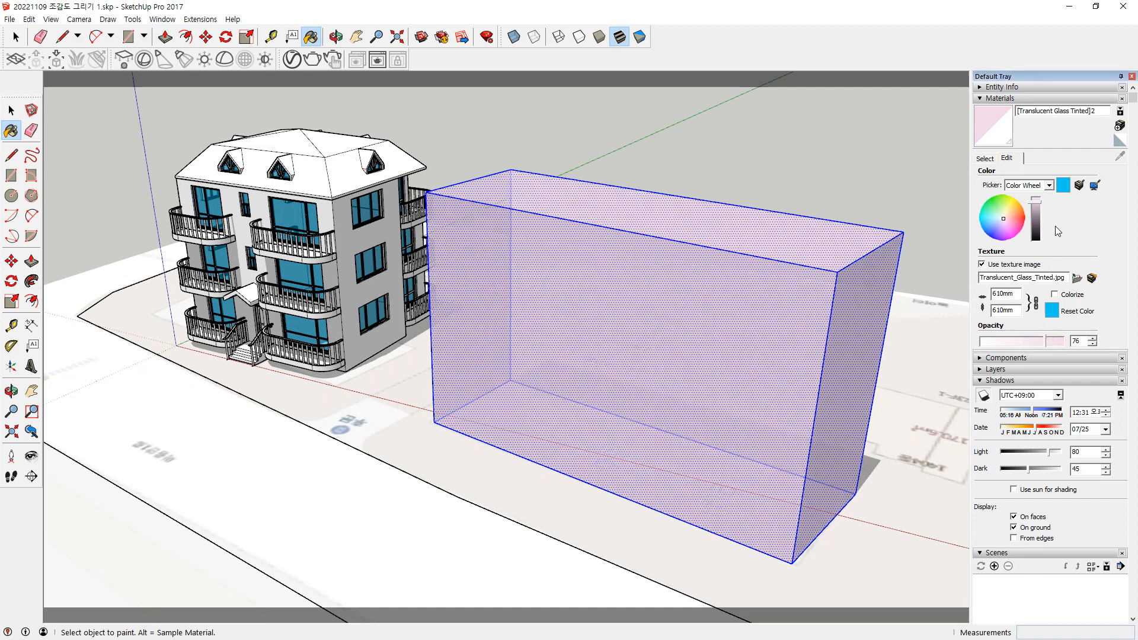
click(1049, 185)
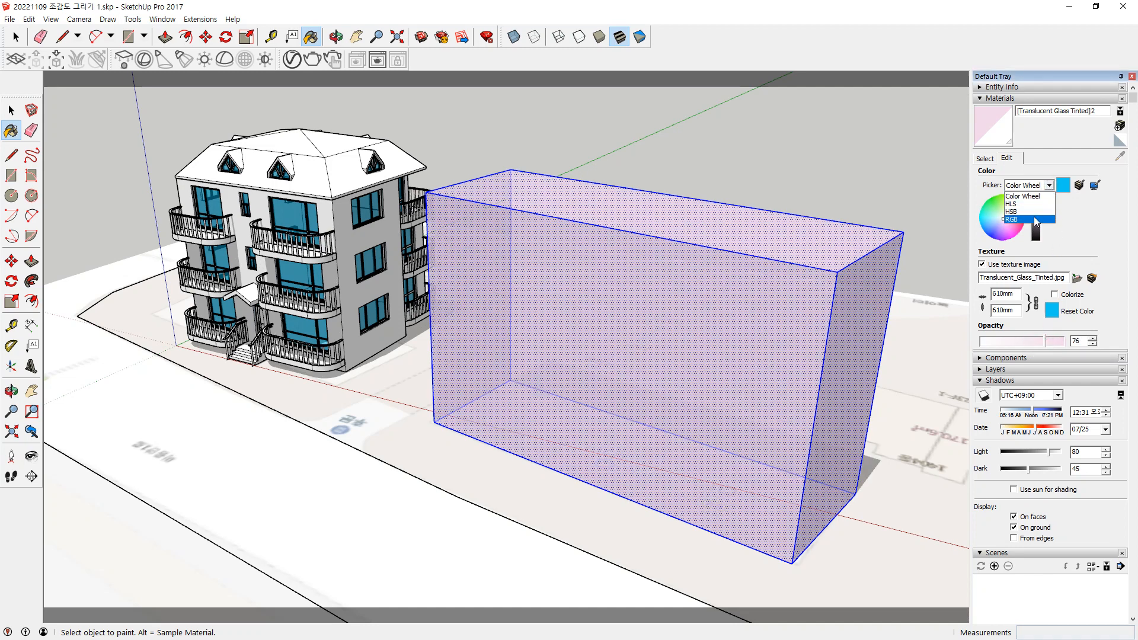
click(1034, 218)
drag(1055, 221, 1074, 217)
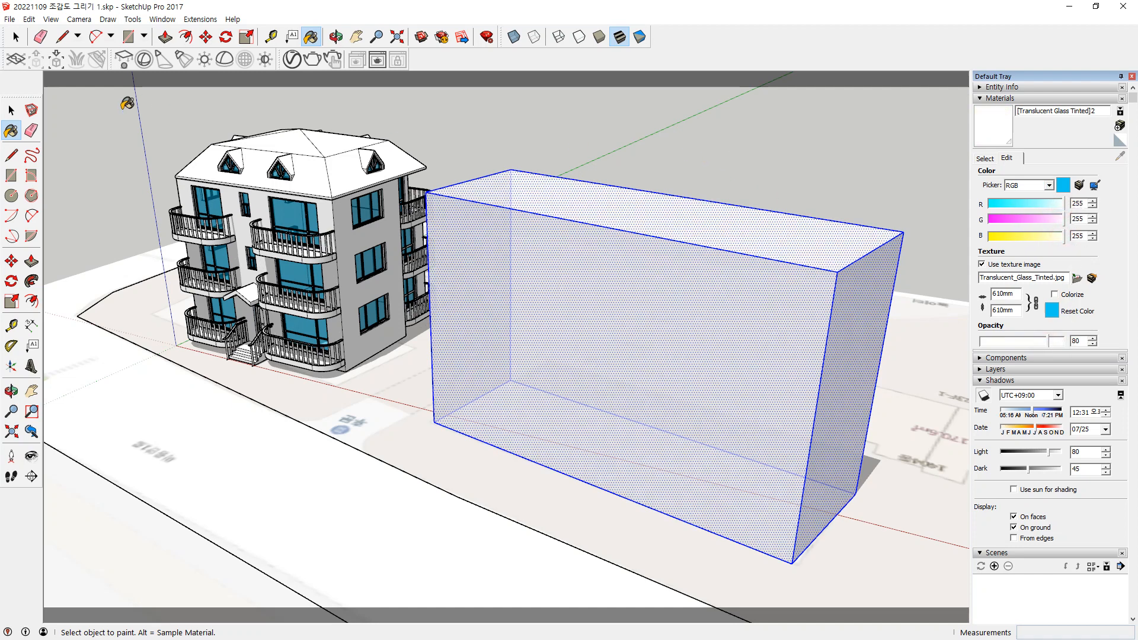
Deselect the shop block and lower its white glass material's opacity to 63
click(763, 295)
key(space)
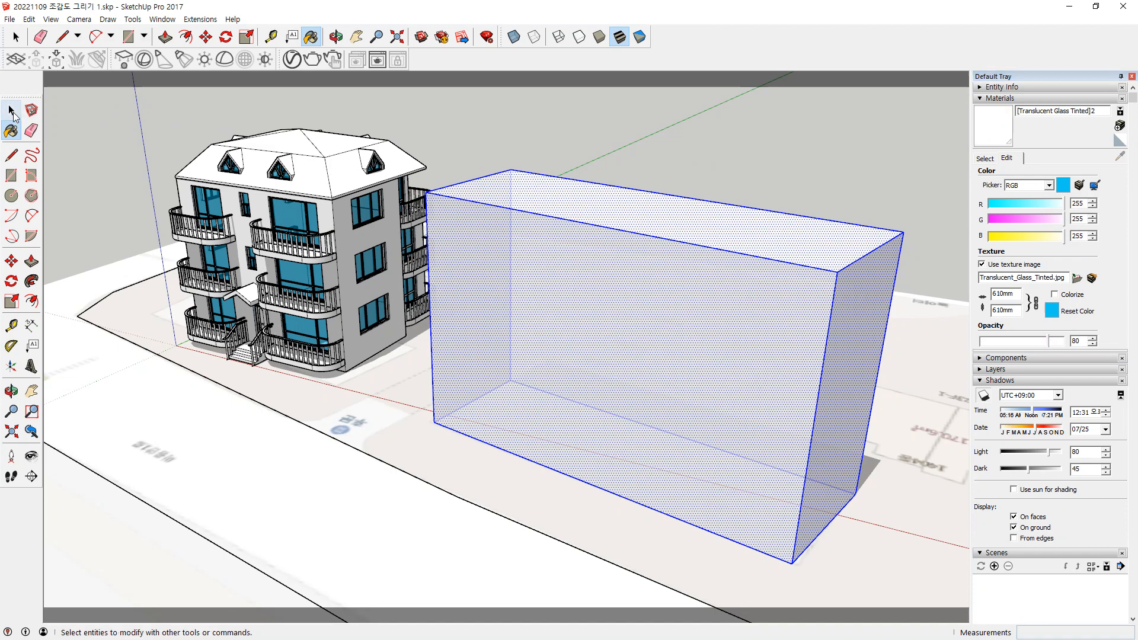
click(662, 157)
mouse_move(635, 284)
middle_down()
mouse_move(801, 191)
mouse_move(610, 94)
mouse_move(605, 251)
mouse_move(487, 267)
mouse_move(589, 262)
mouse_move(623, 280)
middle_up()
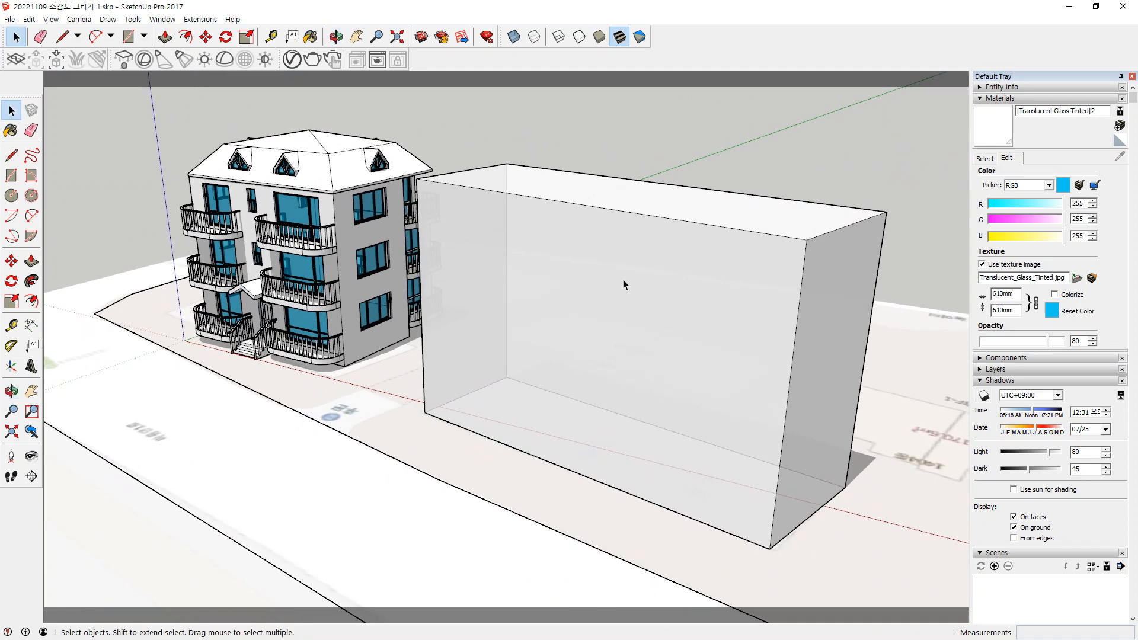
click(1045, 343)
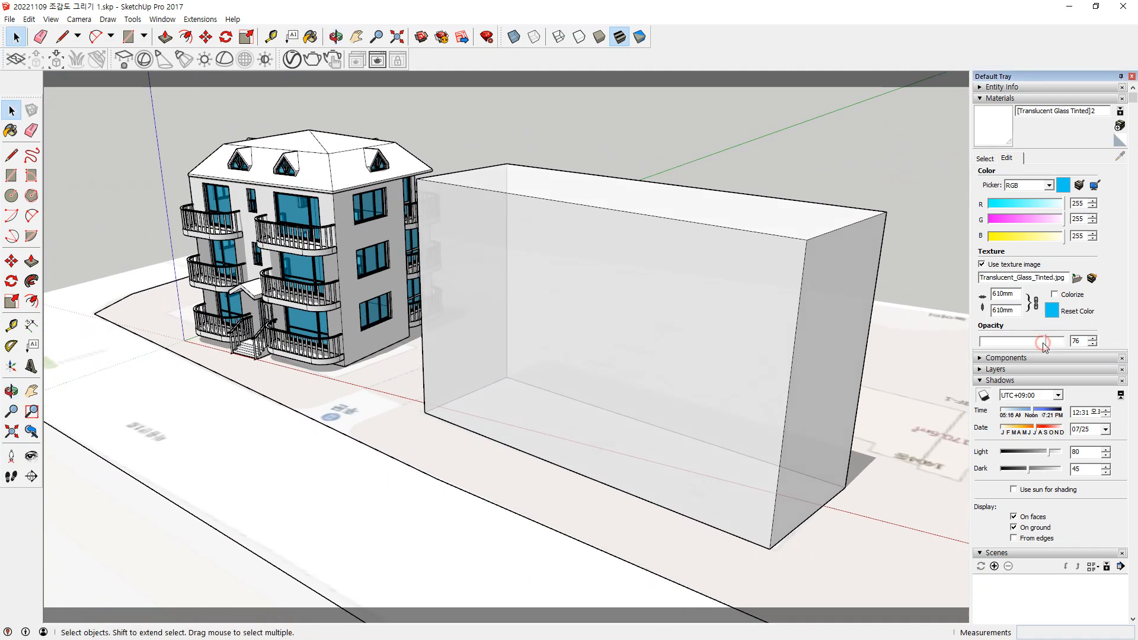
drag(1040, 348, 1029, 348)
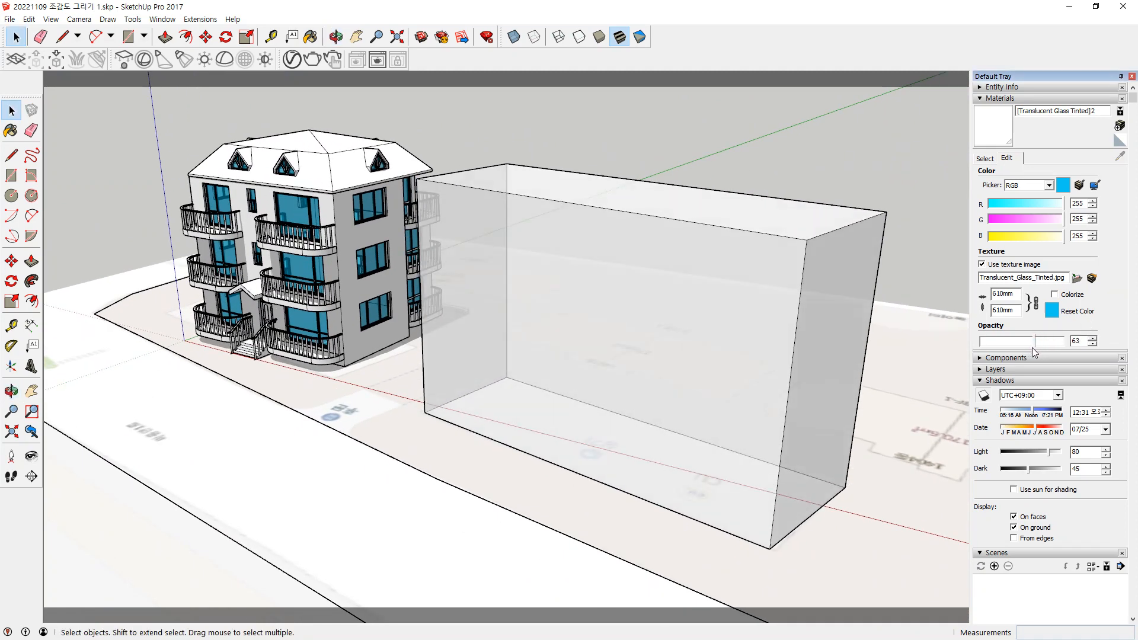
Trace building 1403's outline on the map from its rear corner, down the end facing the apartment, to the first front notch
middle_drag(478, 185, 676, 300)
key(l)
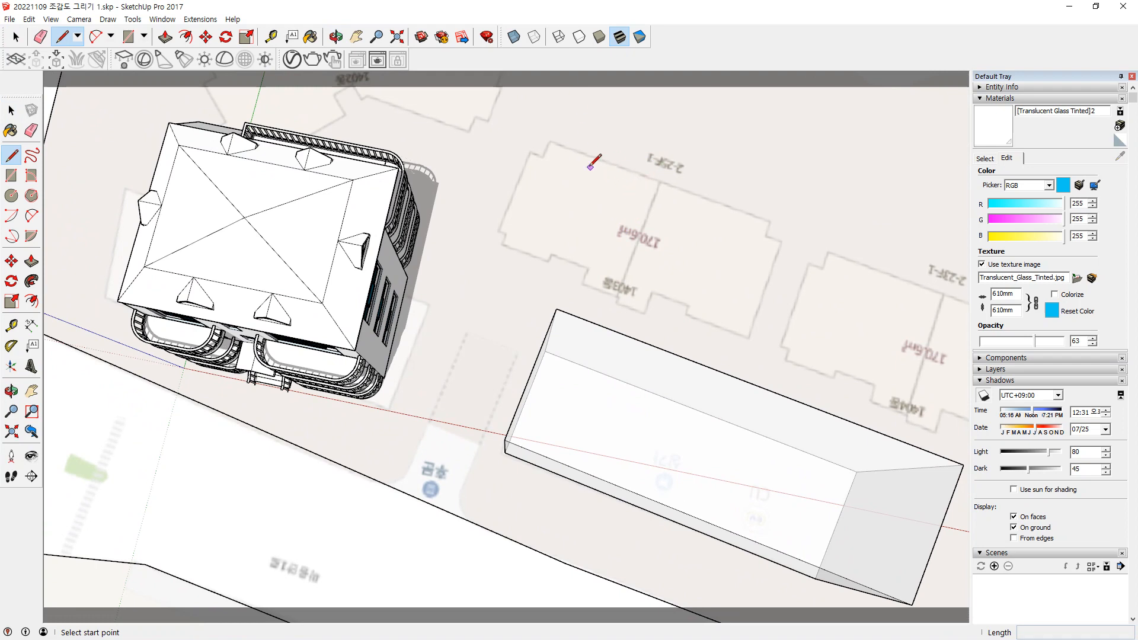
click(558, 141)
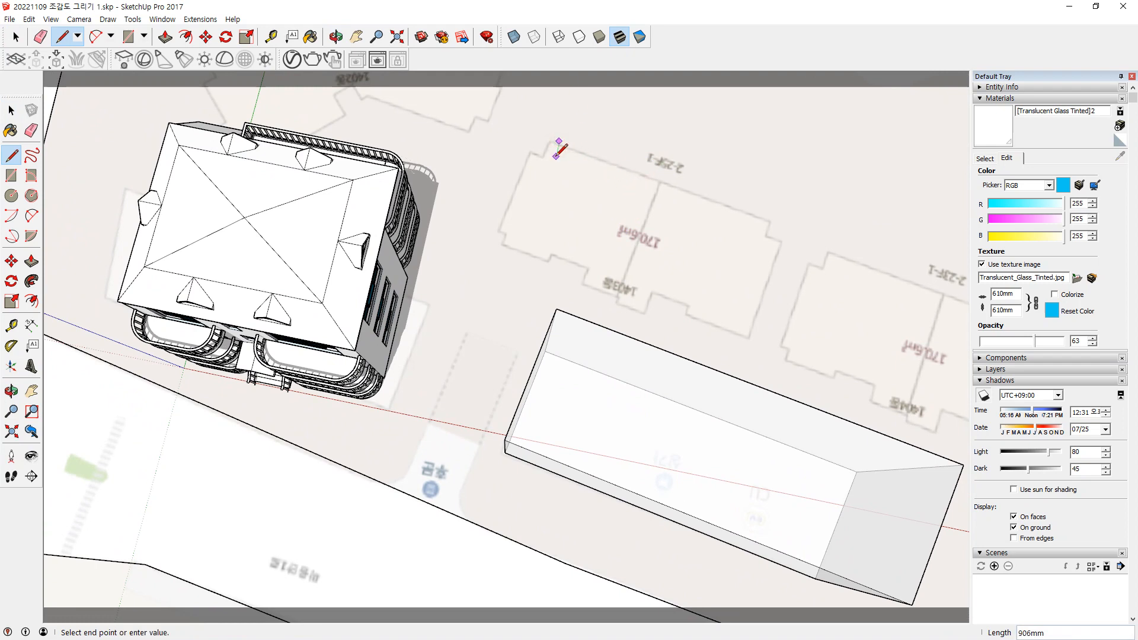
click(558, 158)
click(504, 245)
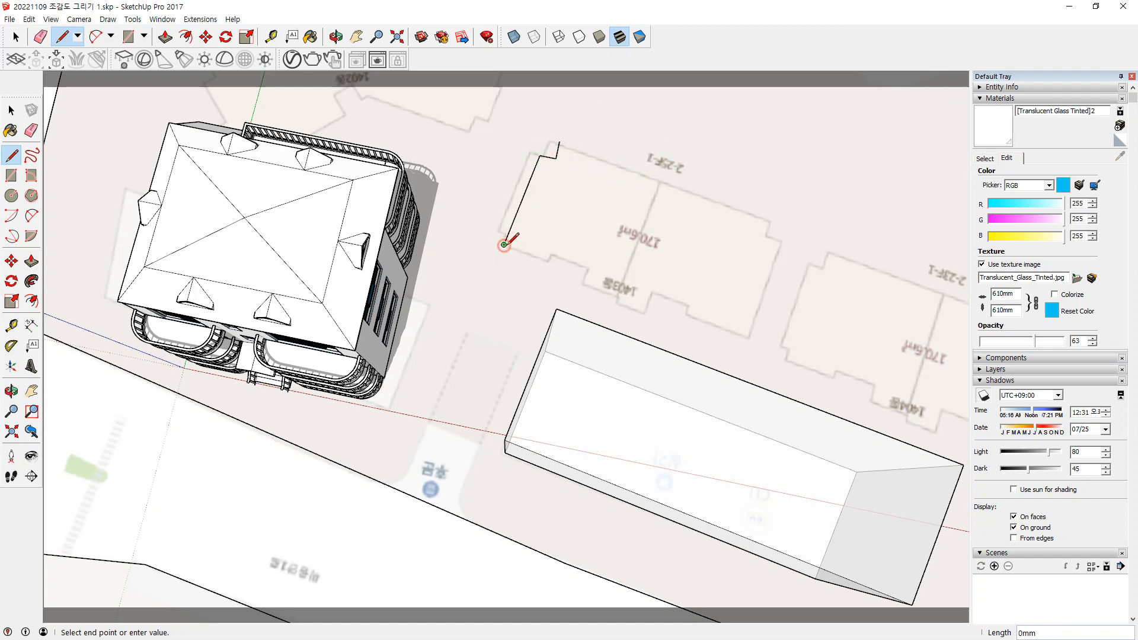
click(547, 259)
click(548, 253)
Continue building 1403's outline along the stepped front side facing the shop block to its far front corner
scroll(595, 262, up, 1)
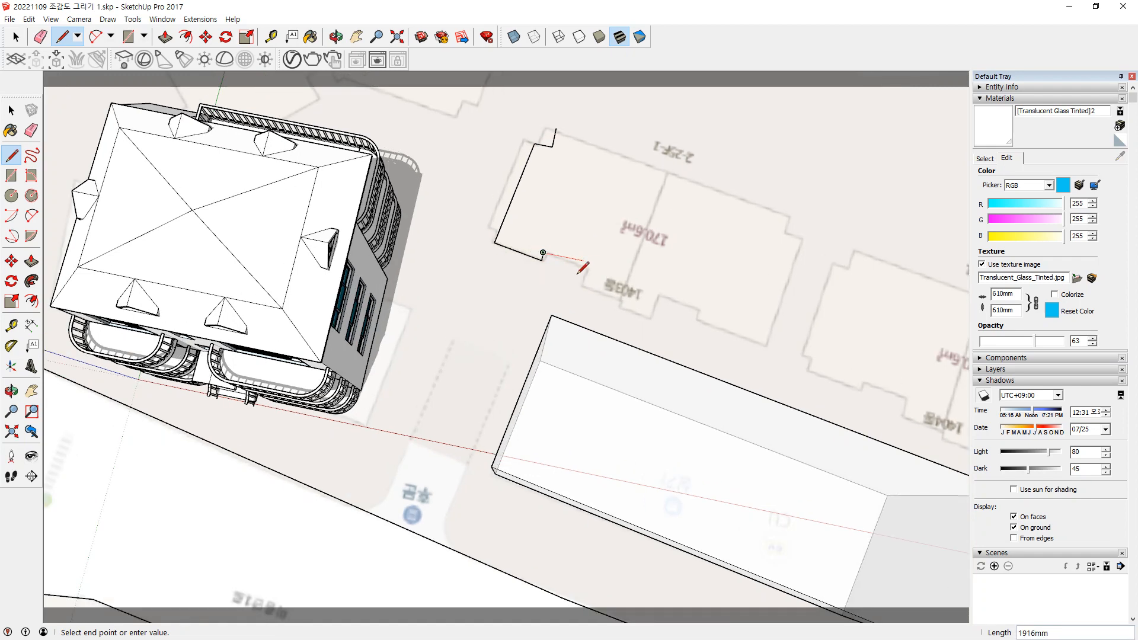
click(587, 262)
click(644, 312)
click(657, 299)
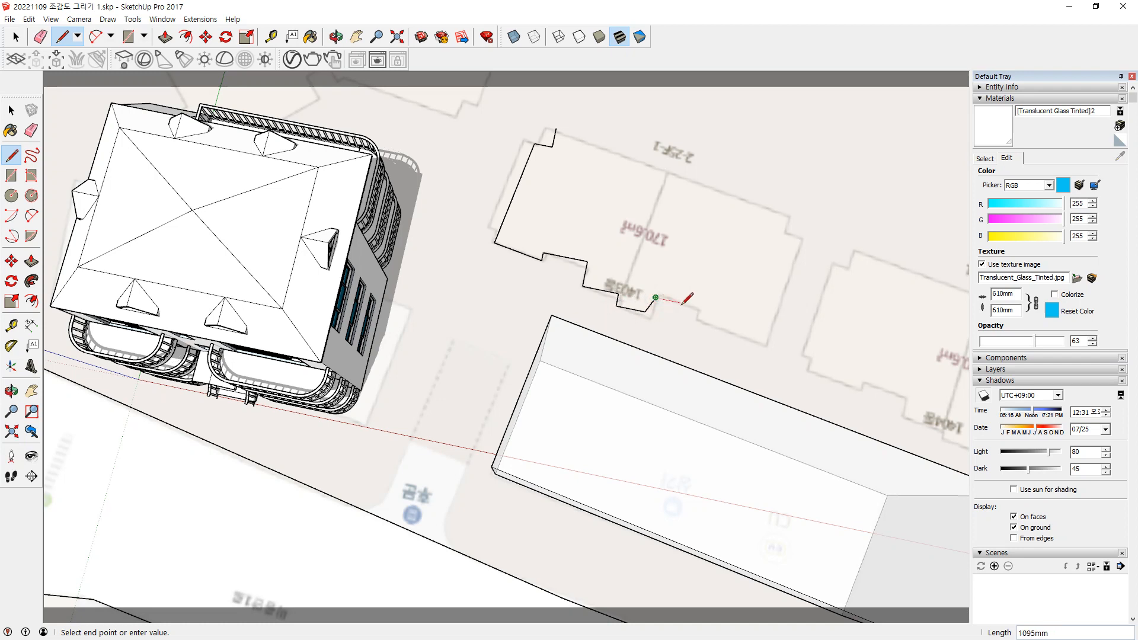
click(700, 307)
click(696, 323)
click(768, 338)
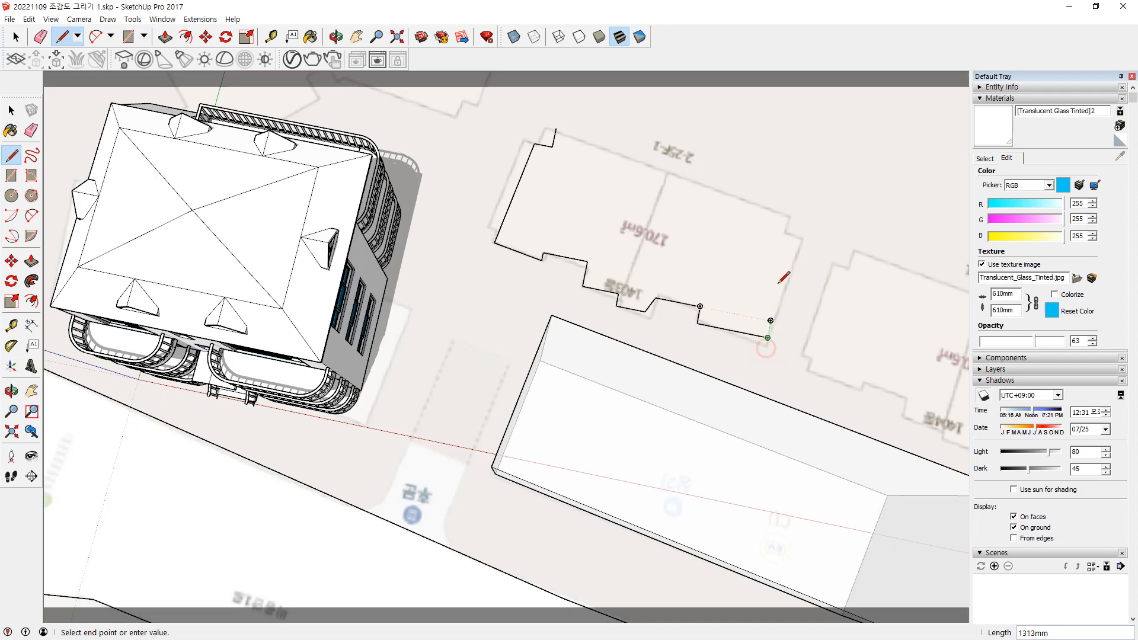
Trace building 1403's far end and notched rear corner, then close the outline with the long rear edge
click(799, 241)
click(783, 235)
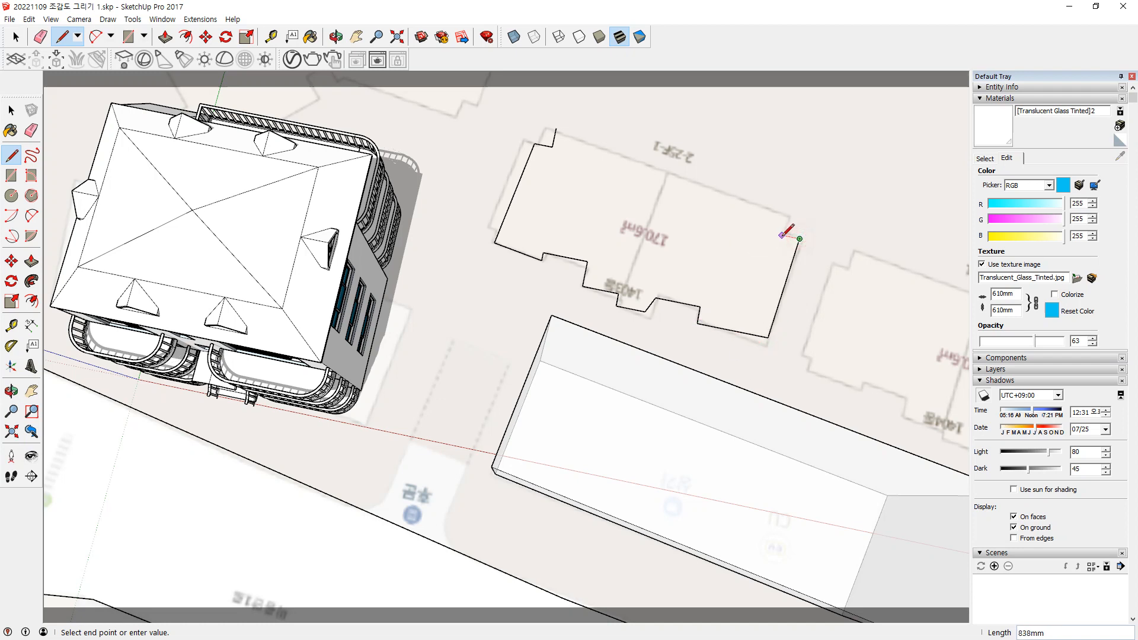
click(785, 215)
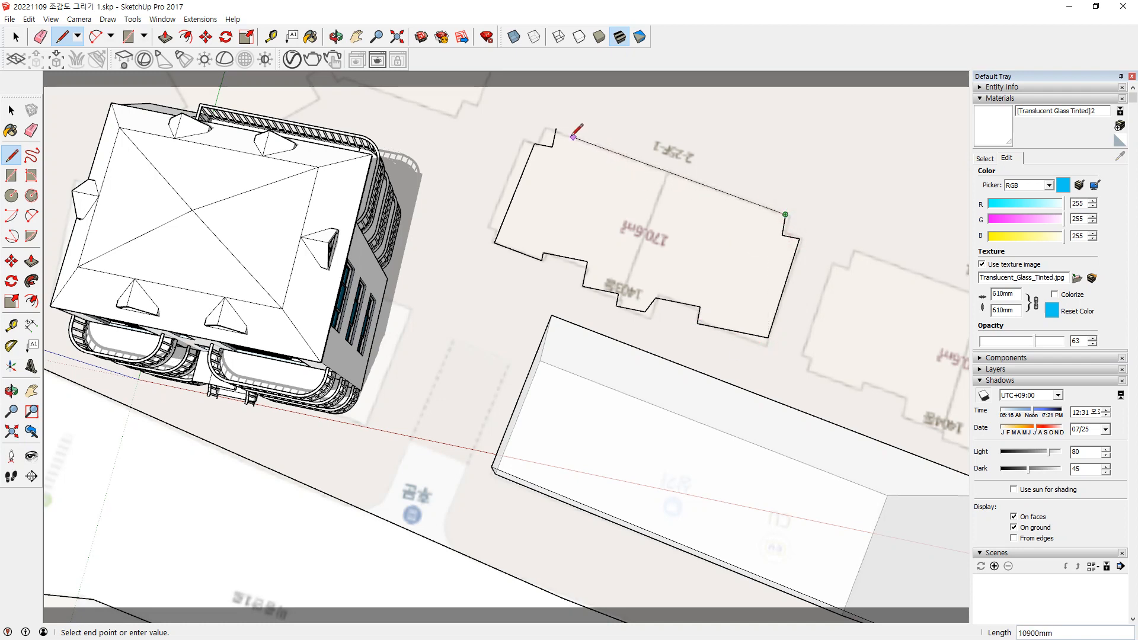
click(556, 128)
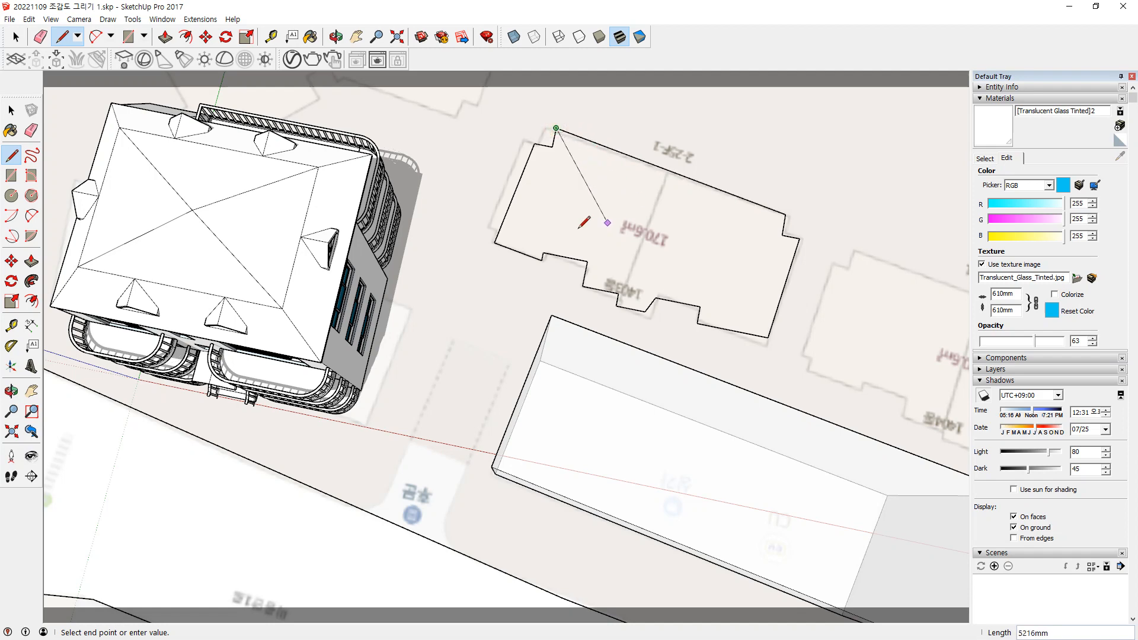
key(Escape)
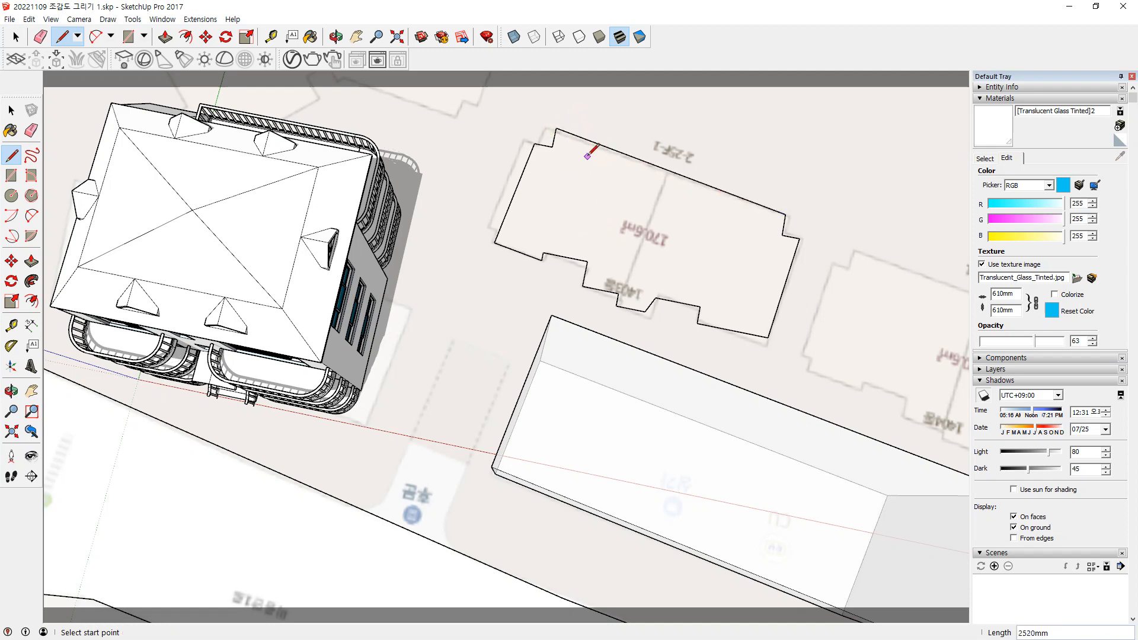
Delete the long rear edge of building 1403's outline and redraw it between the same two corners
scroll(555, 132, up, 3)
key(space)
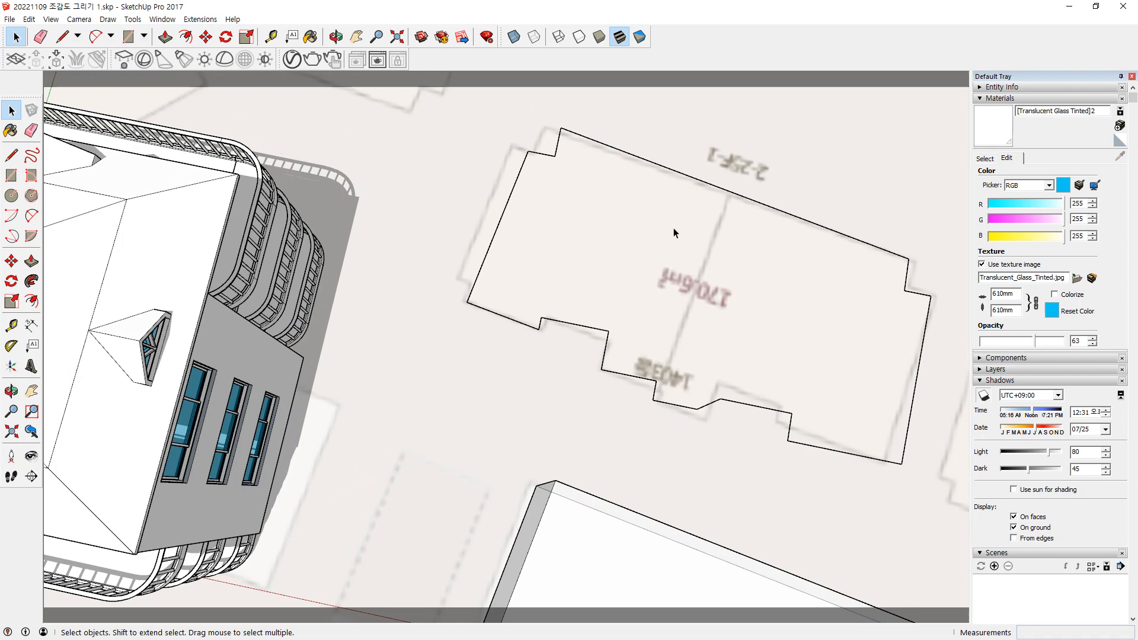
click(664, 172)
key(Delete)
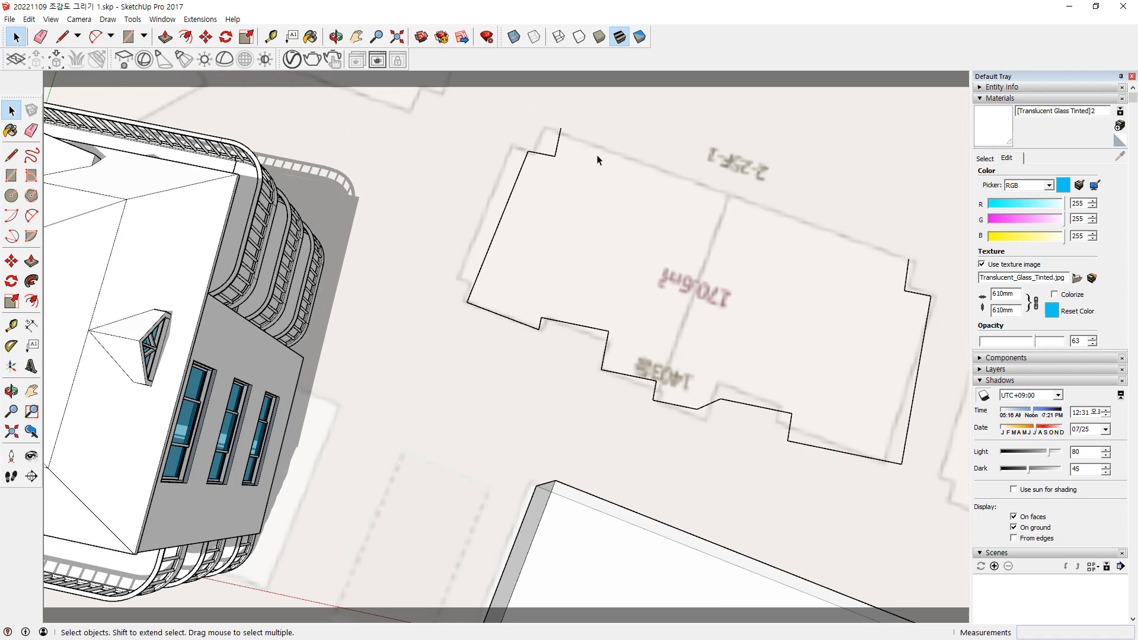
key(l)
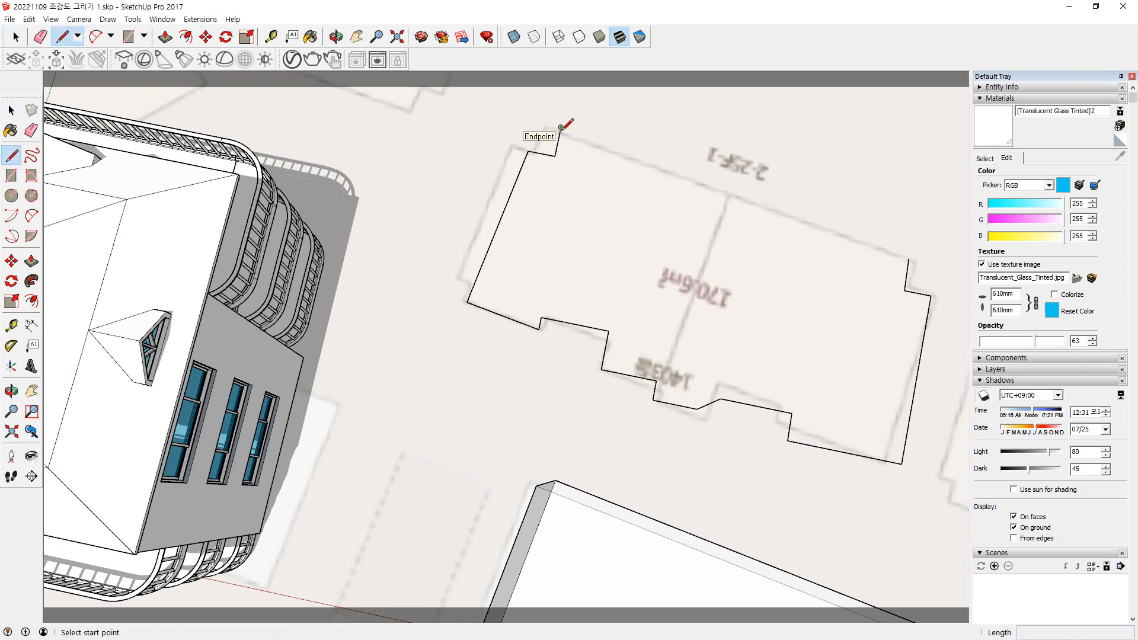
click(561, 128)
click(909, 259)
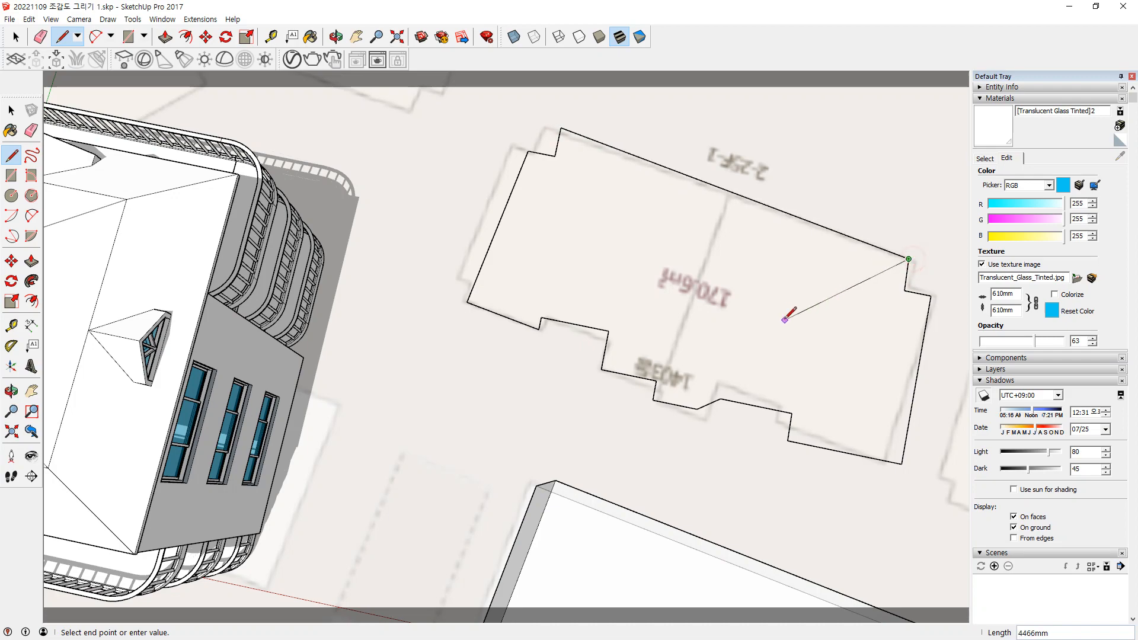
Erase the off-plane edges of building 1403's outline along its far end and the far half of its front side
middle_drag(786, 319, 422, 264)
key(space)
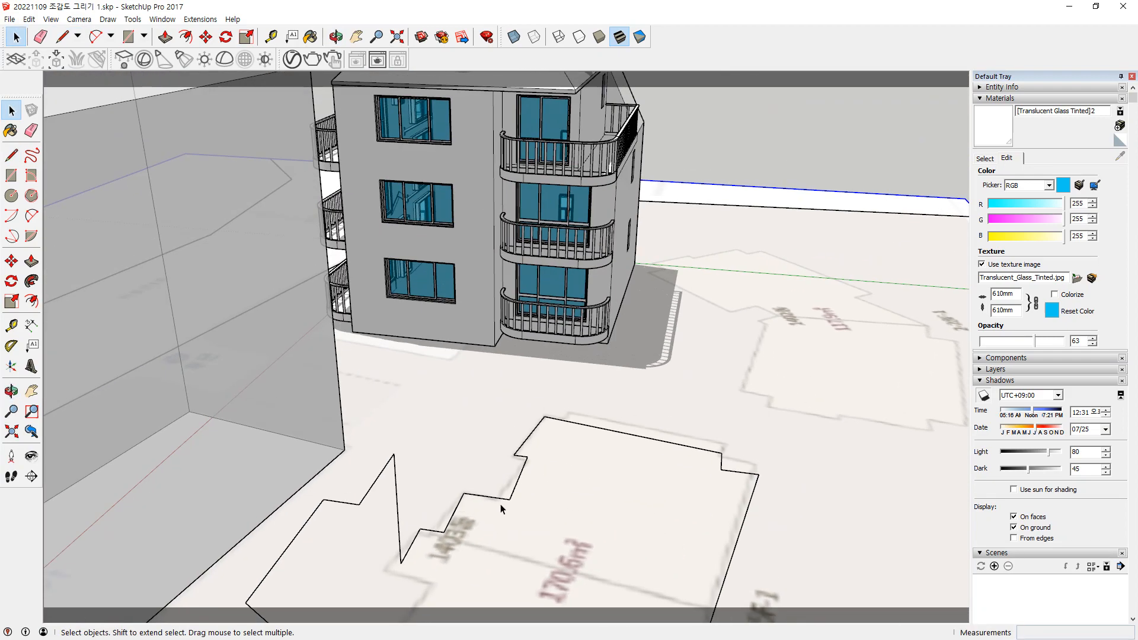
middle_drag(501, 509, 543, 355)
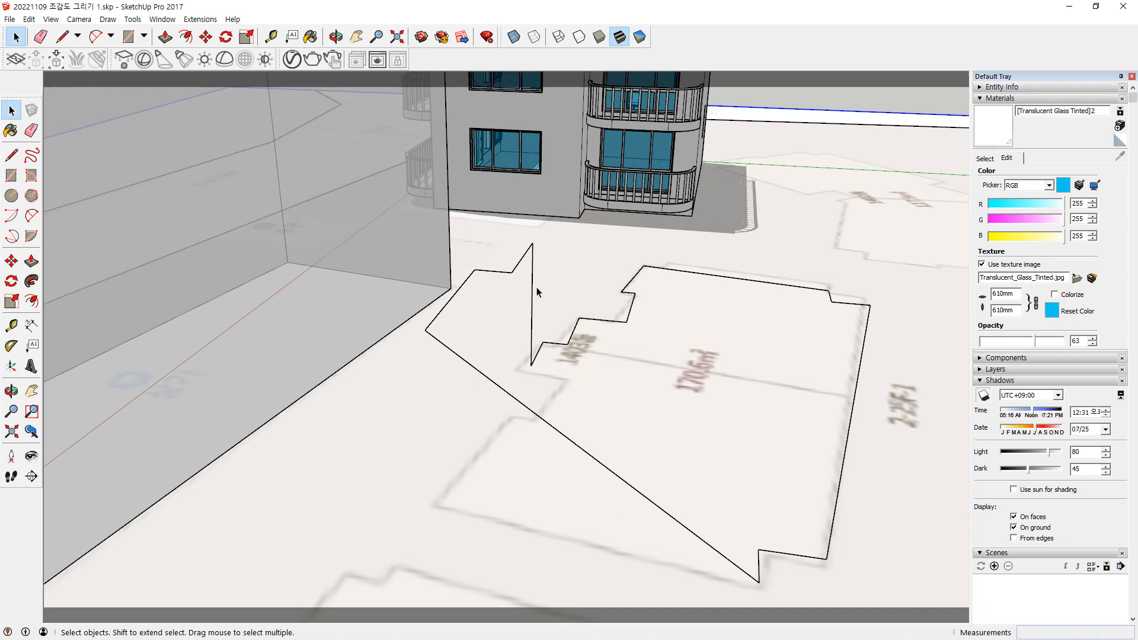
key(e)
mouse_move(537, 287)
mouse_down()
mouse_move(506, 250)
mouse_move(447, 350)
mouse_move(466, 385)
mouse_up()
Redraw building 1403's outline from the notched rear corner across the far end and along the stepped front to the remaining edge
mouse_move(602, 521)
middle_down()
mouse_move(871, 500)
mouse_move(805, 521)
mouse_move(694, 483)
middle_up()
key(l)
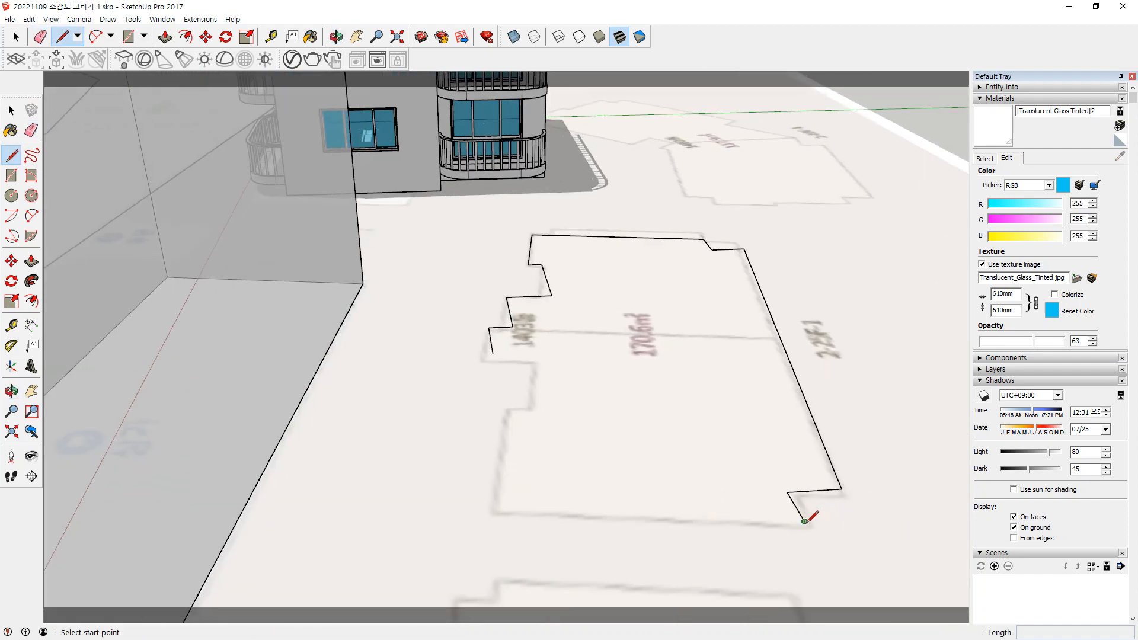
click(804, 522)
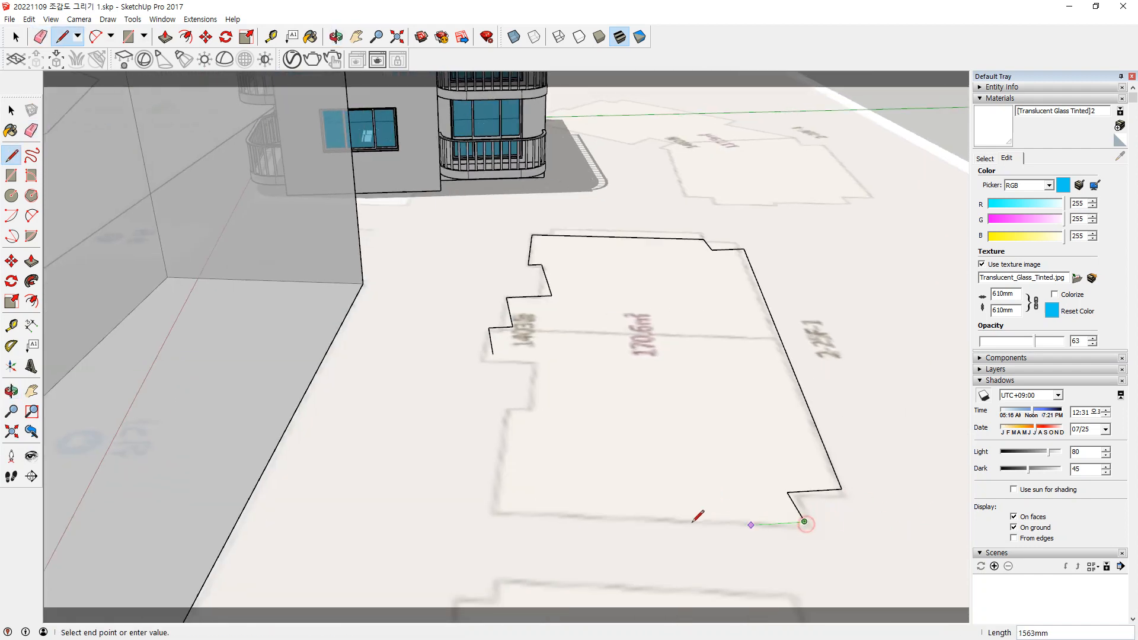
click(498, 522)
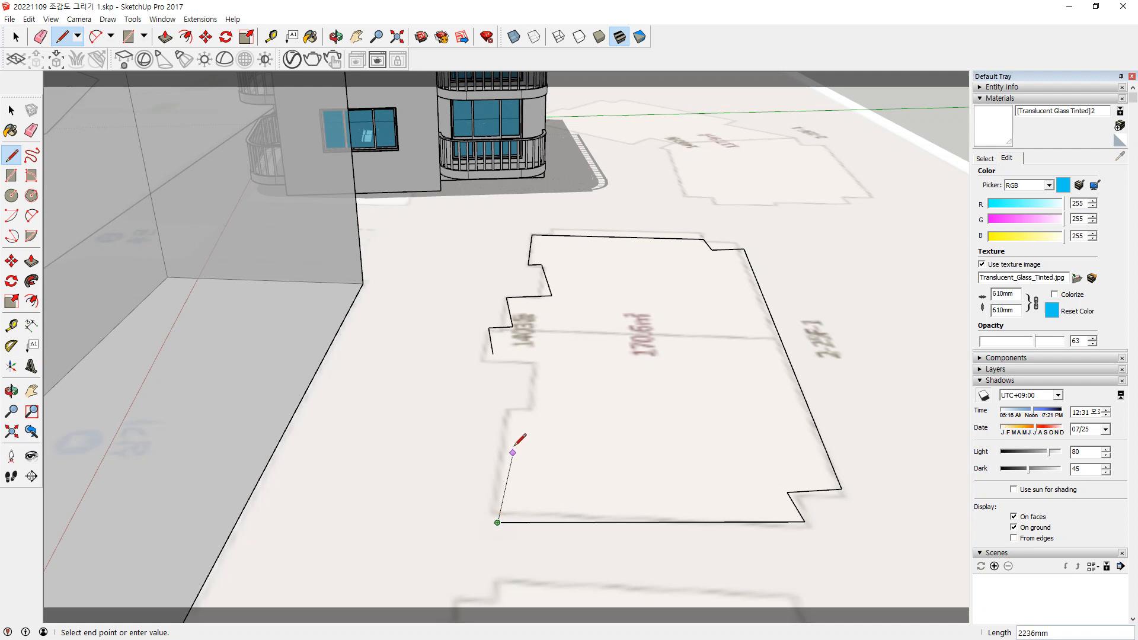
click(512, 409)
click(533, 408)
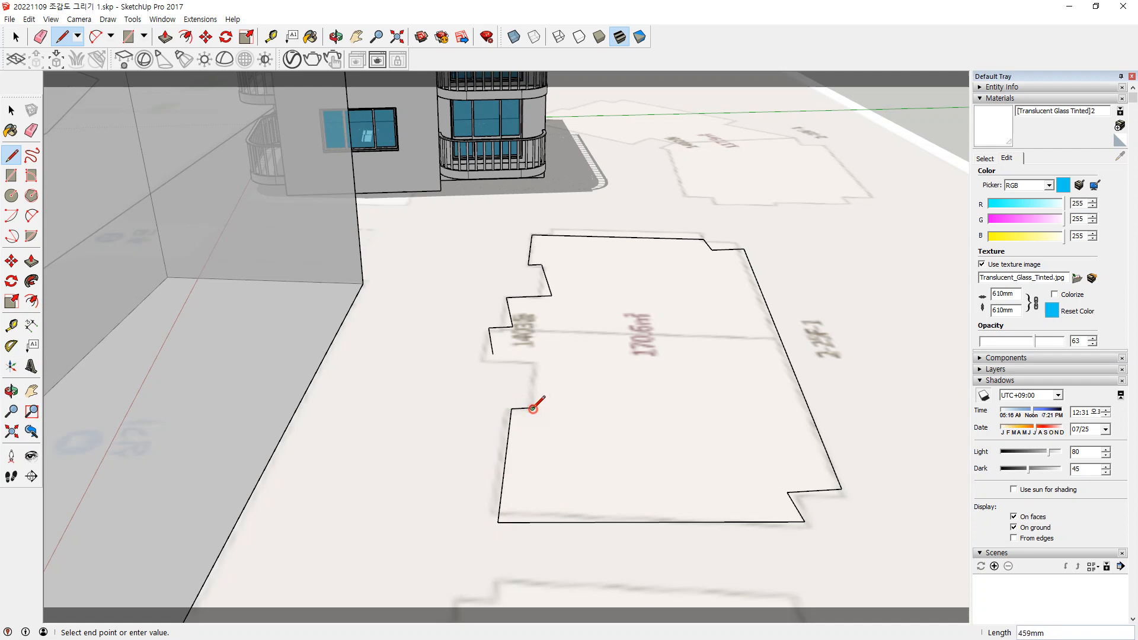
click(533, 359)
click(492, 356)
key(space)
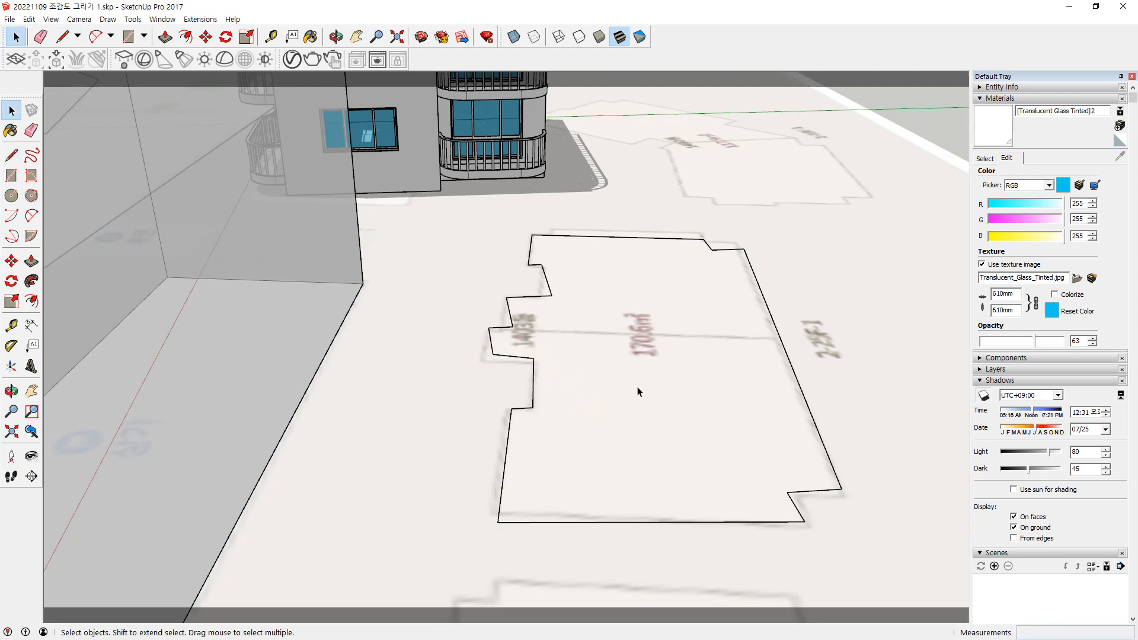
Erase the two misaligned edges of building 1403's front notch and redraw them so the outline closes into a face
mouse_move(639, 392)
middle_down()
mouse_move(579, 399)
mouse_move(442, 323)
mouse_move(529, 263)
mouse_move(396, 363)
mouse_move(373, 311)
middle_up()
key(e)
drag(299, 304, 274, 333)
middle_drag(274, 333, 451, 478)
key(l)
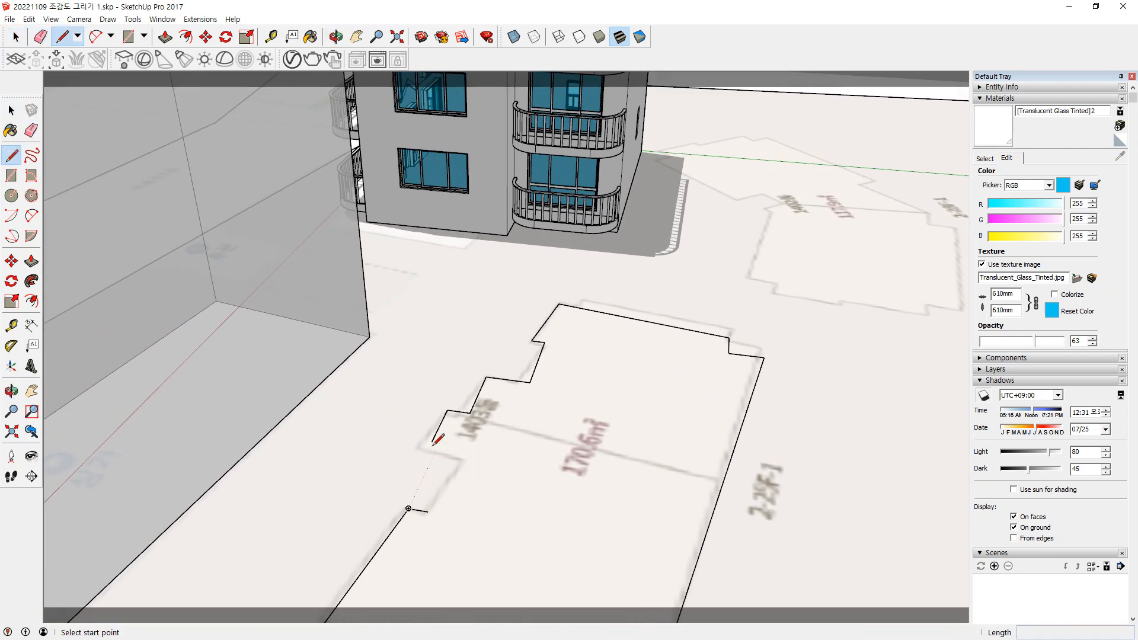
click(433, 443)
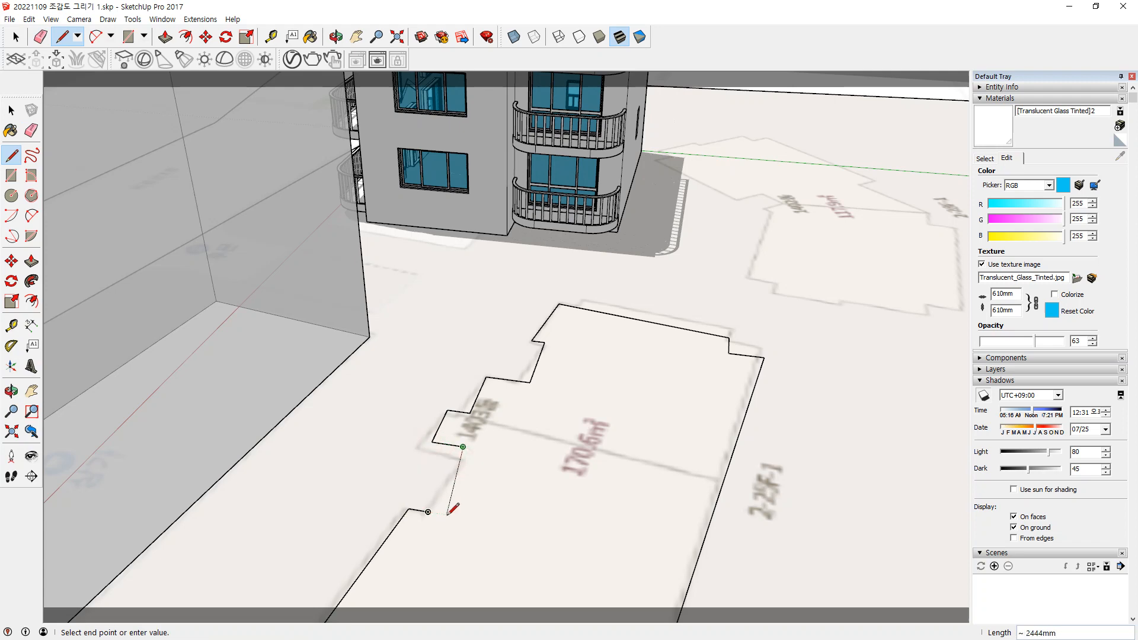
click(428, 512)
middle_drag(500, 526, 392, 465)
key(space)
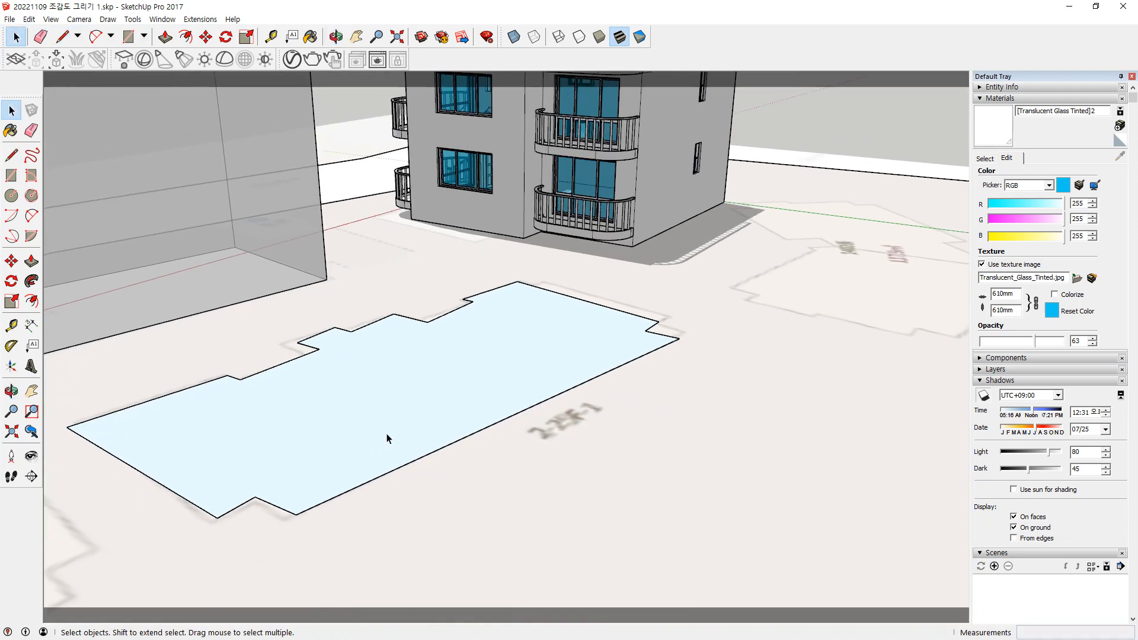
Push/pull building 1403's footprint face up into a tall tower block well above the apartment's roof
key(p)
click(385, 409)
scroll(393, 286, down, 3)
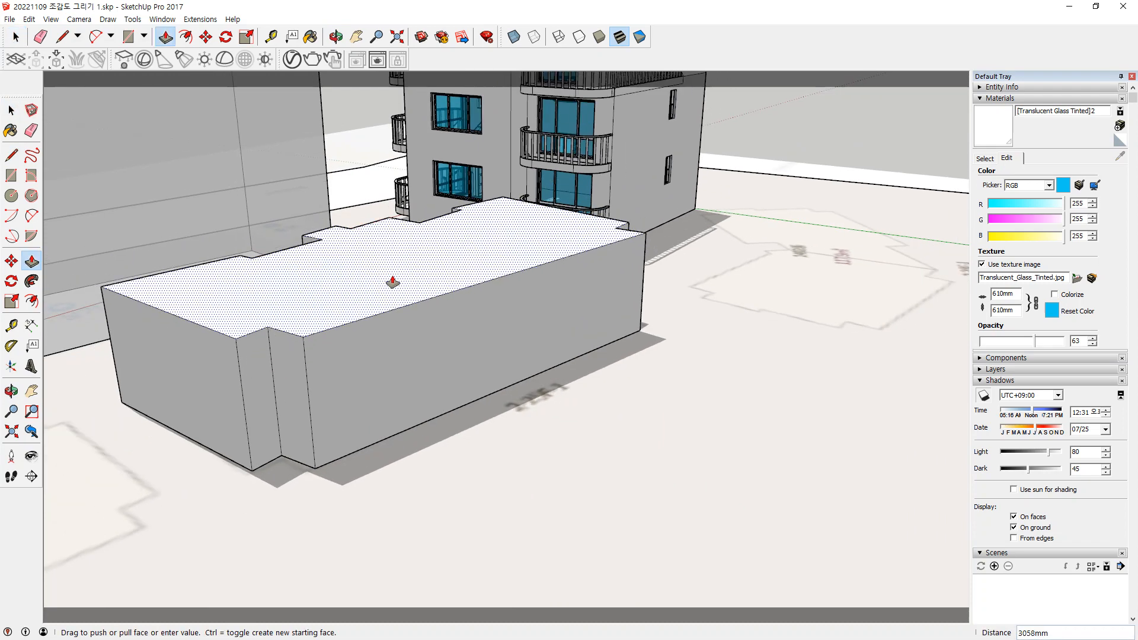
shift+middle_drag(388, 290, 557, 571)
scroll(318, 181, down, 1)
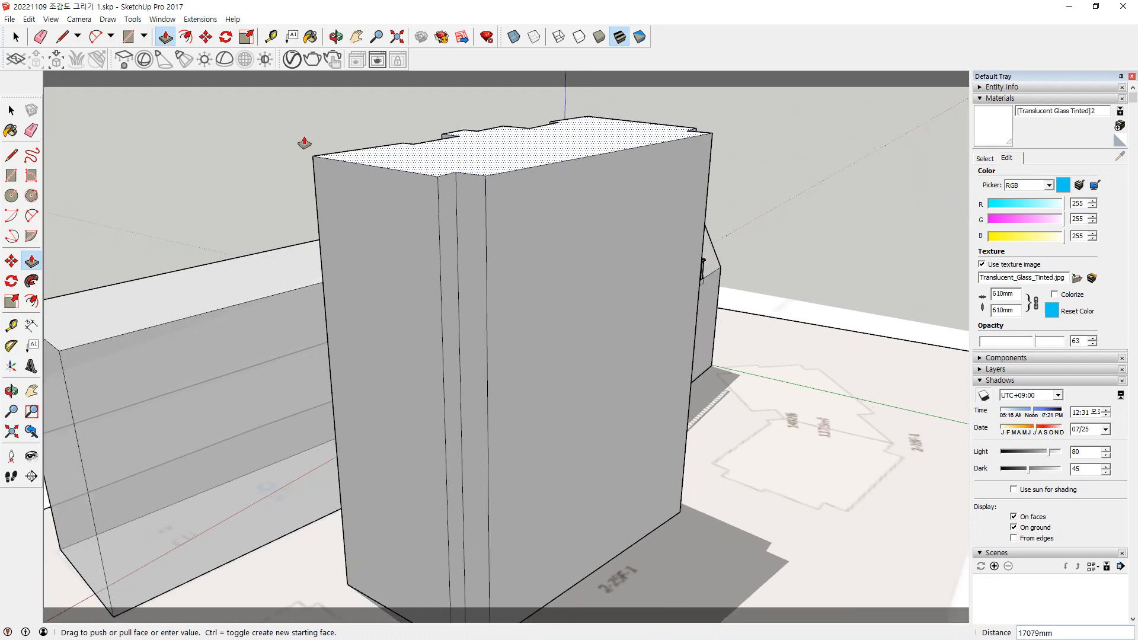
click(300, 117)
middle_drag(300, 117, 697, 277)
scroll(752, 274, down, 3)
click(697, 278)
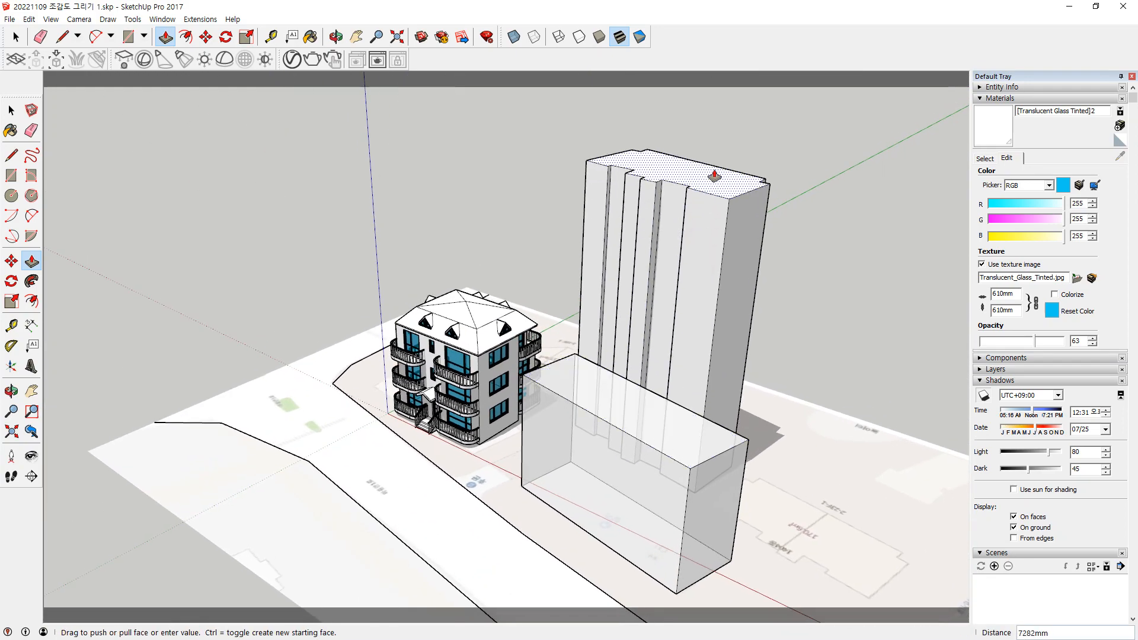
click(729, 168)
key(space)
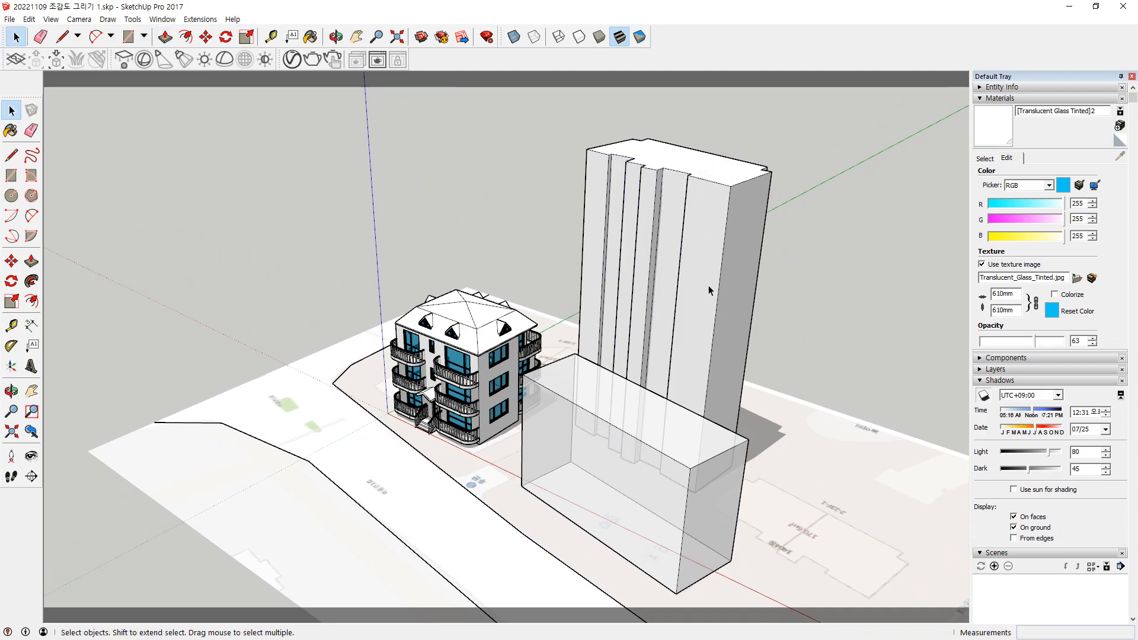
Select the whole 1403 tower and place a copy about 17 m along the row at building 1404's map footprint
triple_click(709, 286)
middle_drag(705, 294, 494, 324)
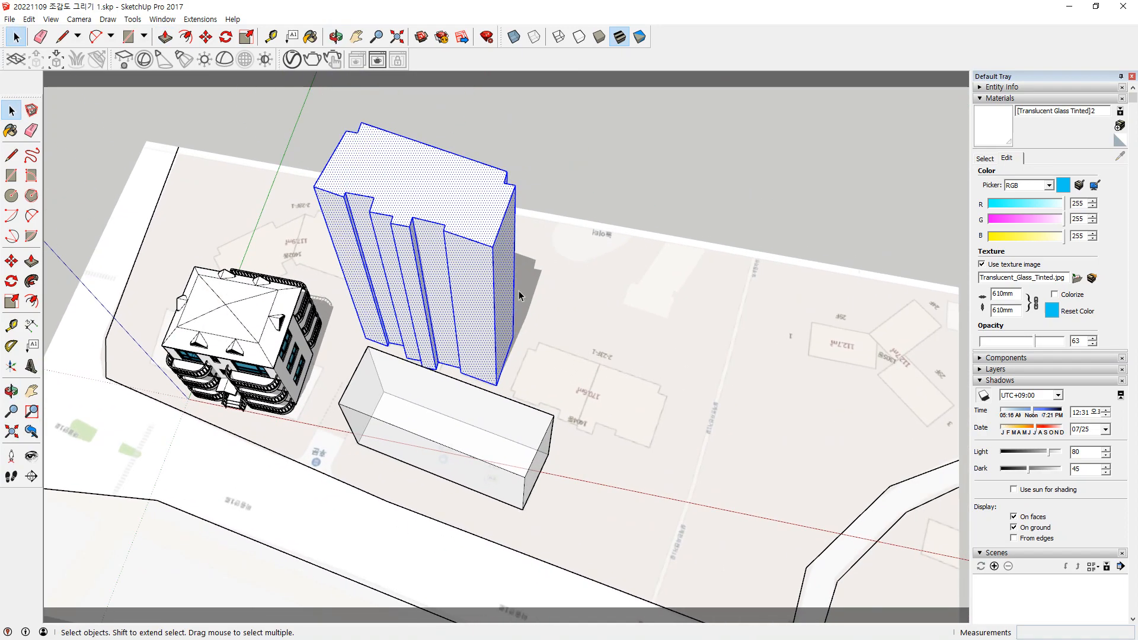
key(m)
click(515, 320)
key(ctrl)
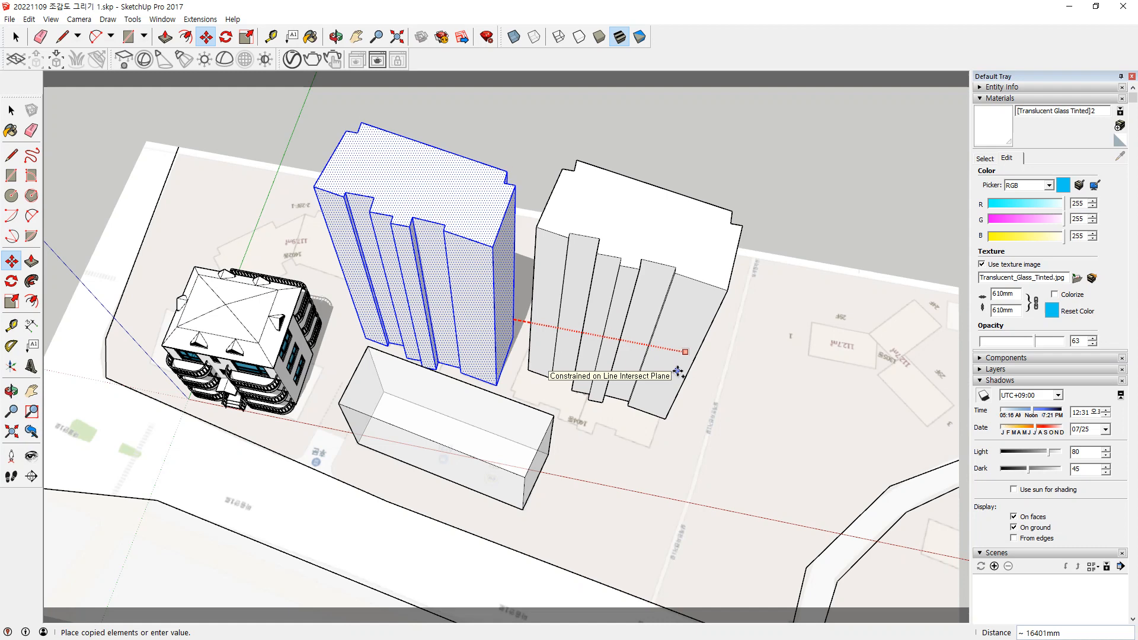
click(681, 373)
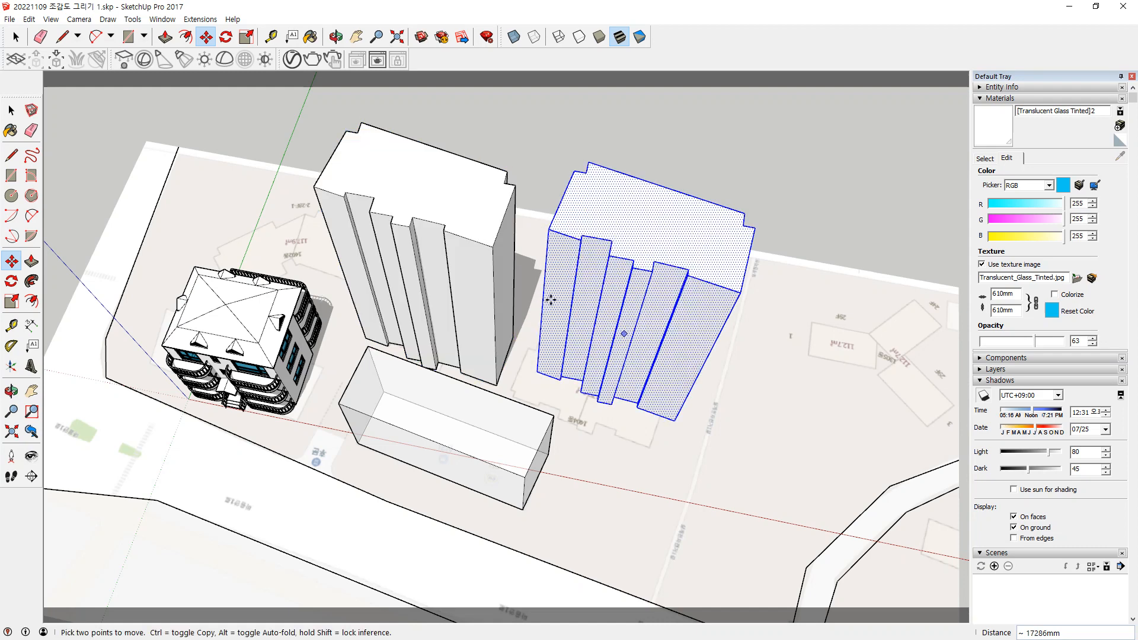
Copy the 1404 tower to the apartment's rear on the other side of tower 1403 and rotate the copy 37.5 degrees
click(634, 355)
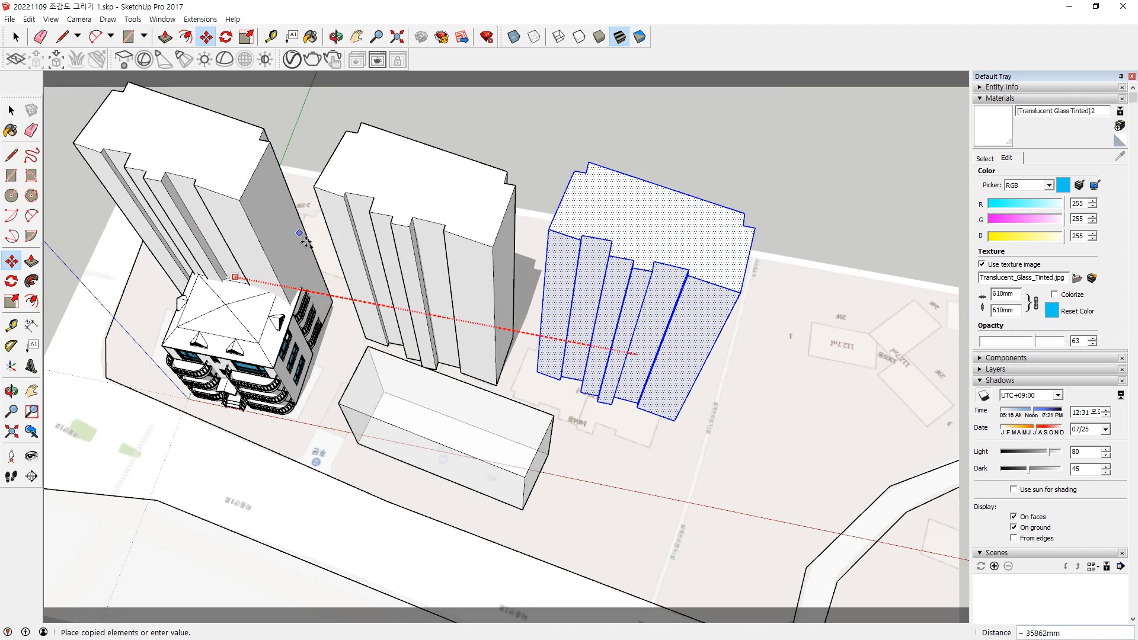
click(301, 235)
middle_drag(301, 235, 303, 310)
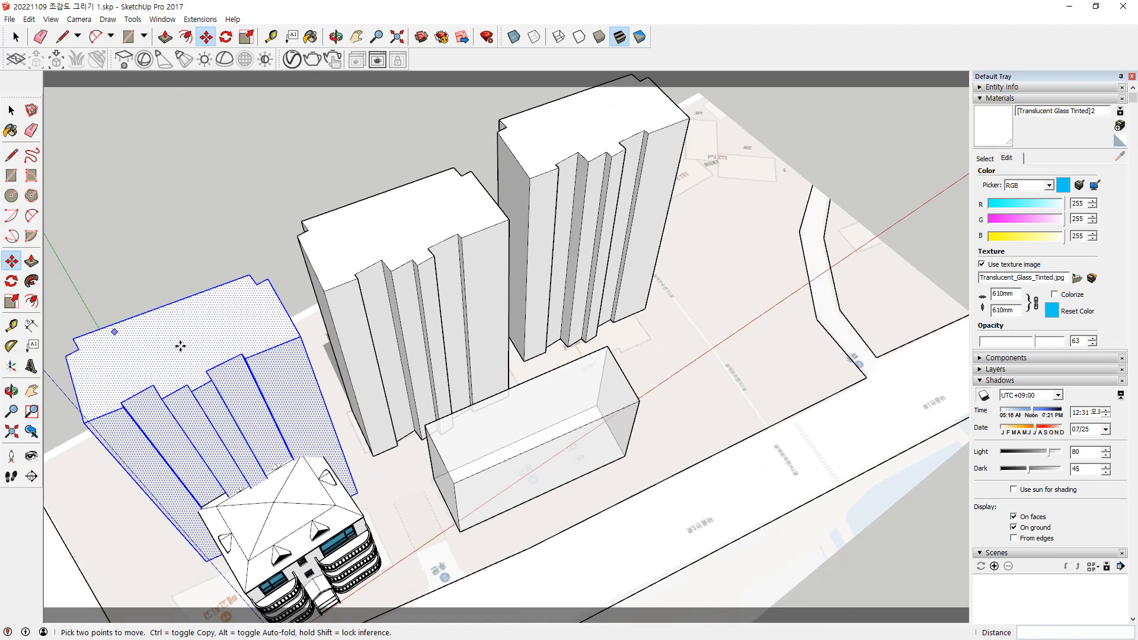
key(q)
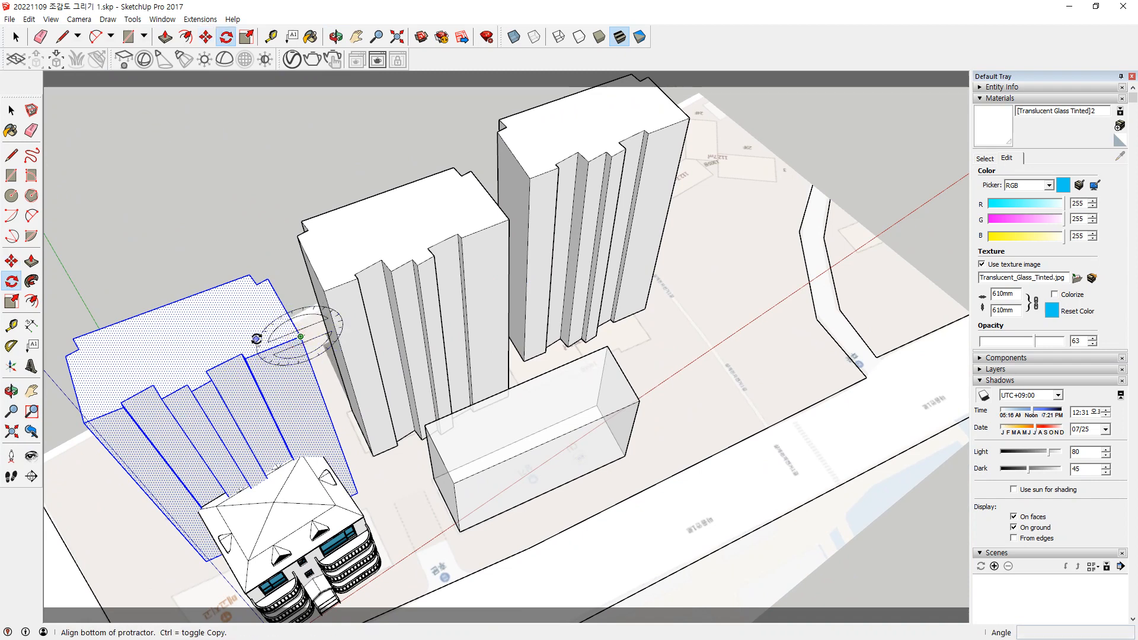
key(Escape)
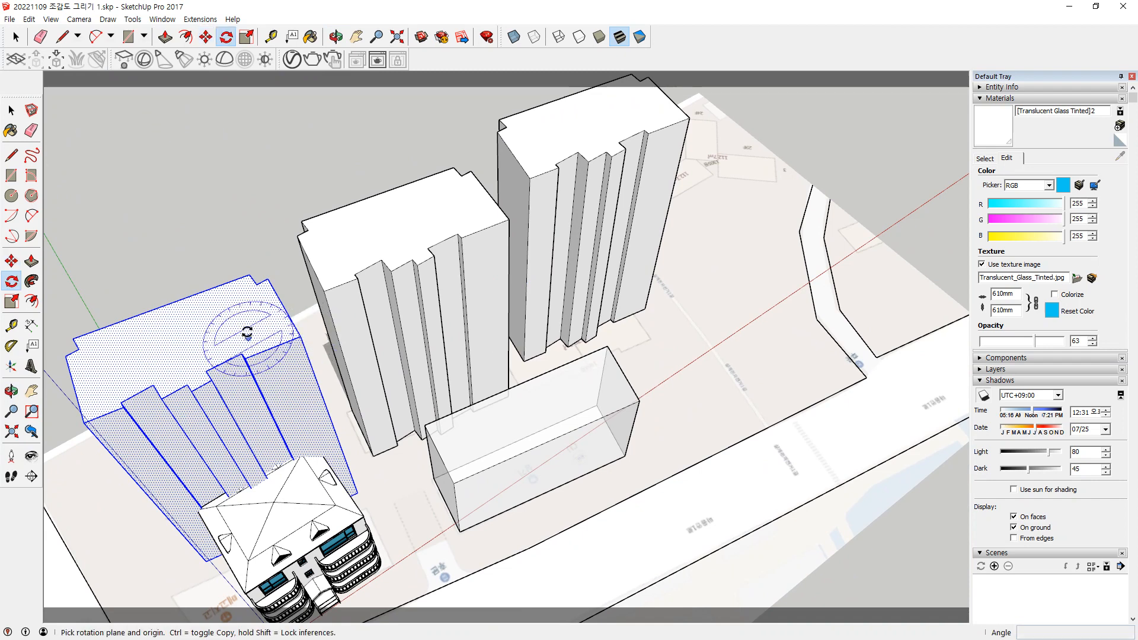
click(173, 338)
click(225, 326)
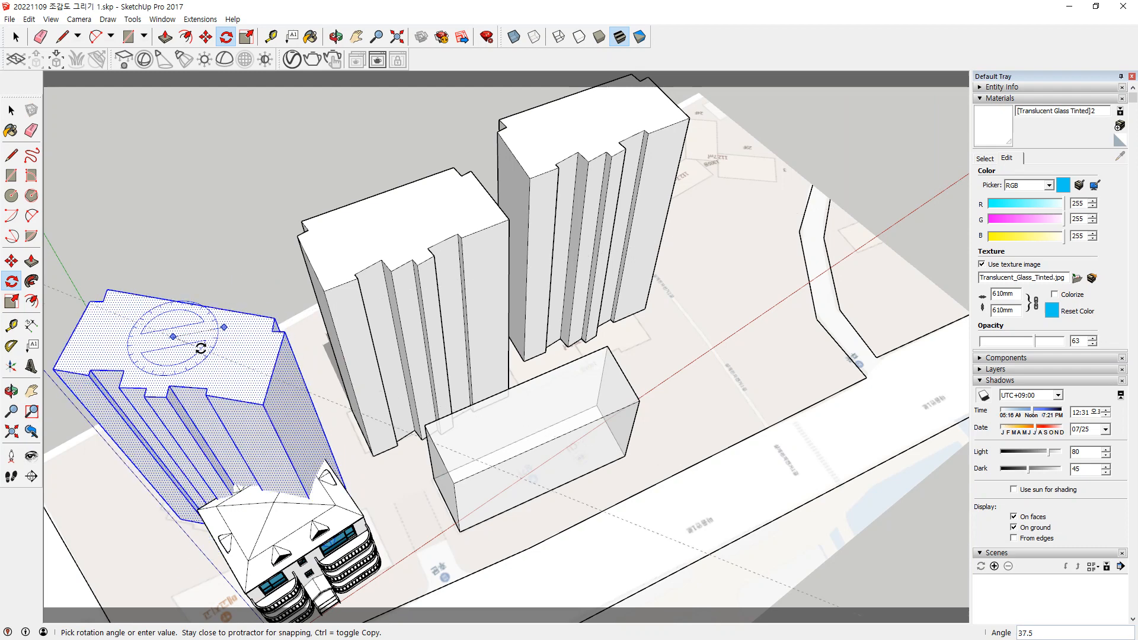
click(201, 348)
Move the rotated tower about 10.6 m to stand behind the apartment near the rear neighbour's footprint, and clear the selection
middle_drag(201, 349, 356, 323)
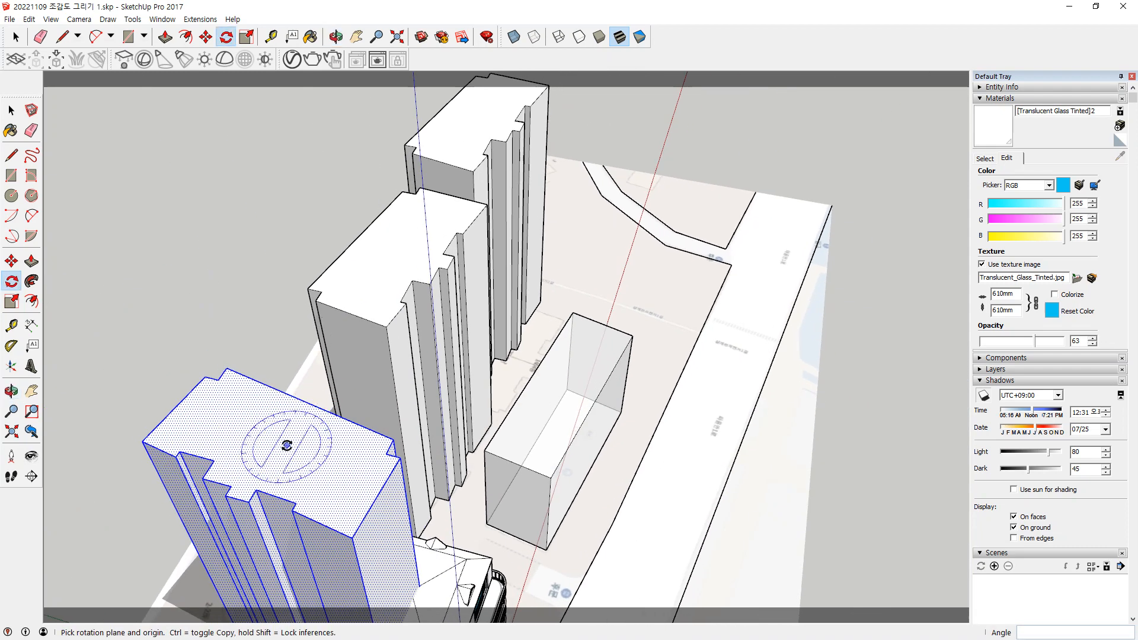
middle_drag(284, 447, 521, 267)
key(m)
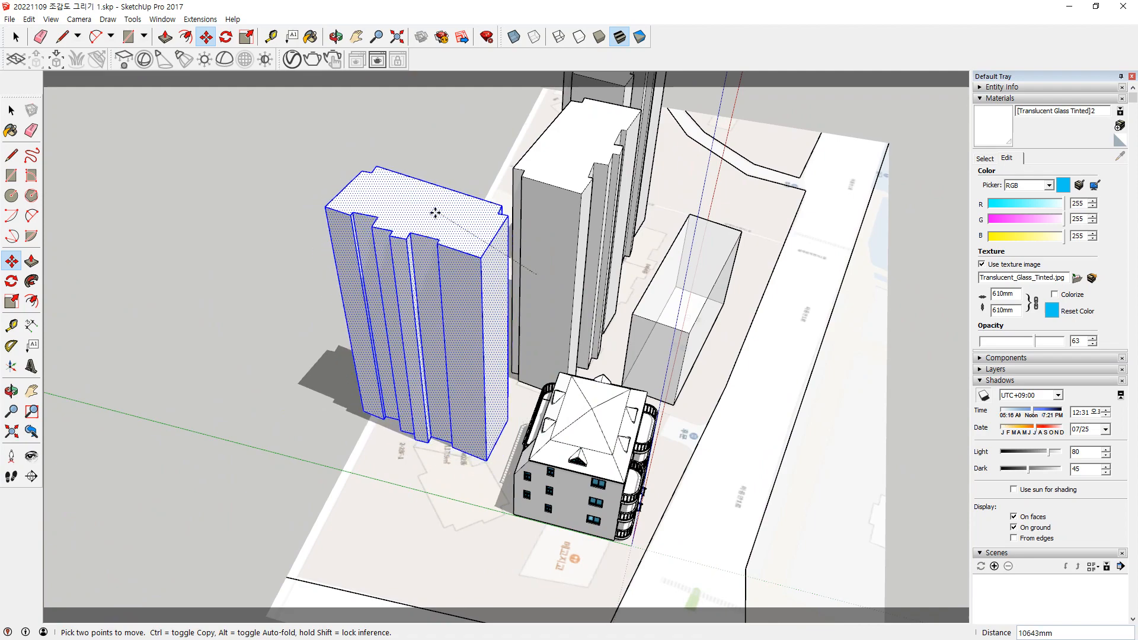
click(435, 212)
middle_drag(437, 213, 711, 368)
scroll(625, 399, up, 5)
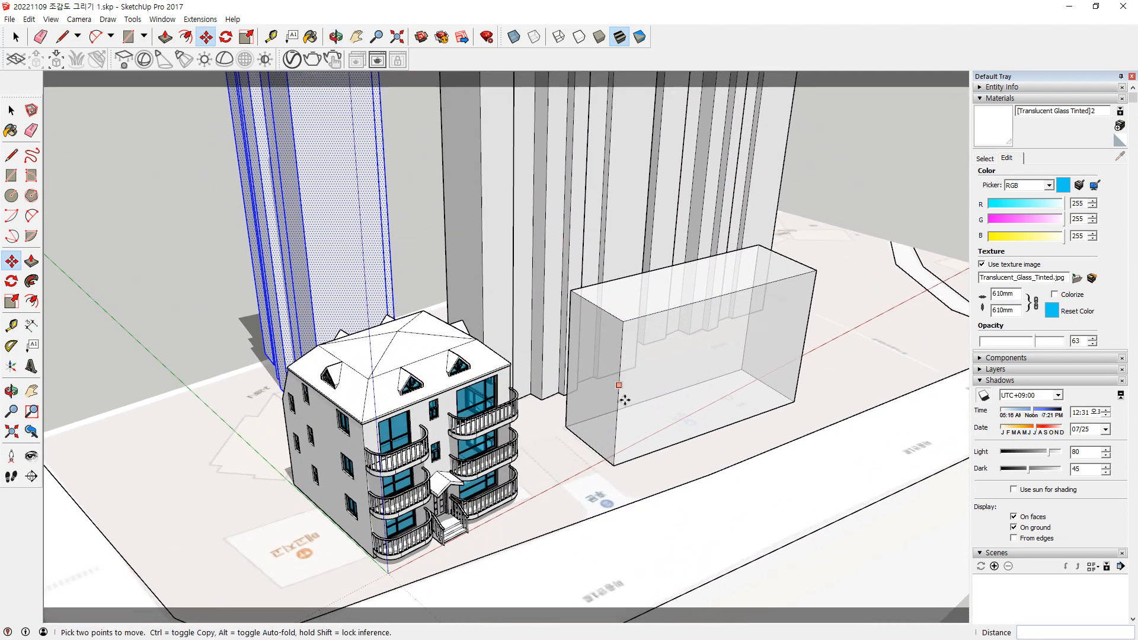
middle_drag(546, 465, 591, 435)
scroll(596, 438, up, 2)
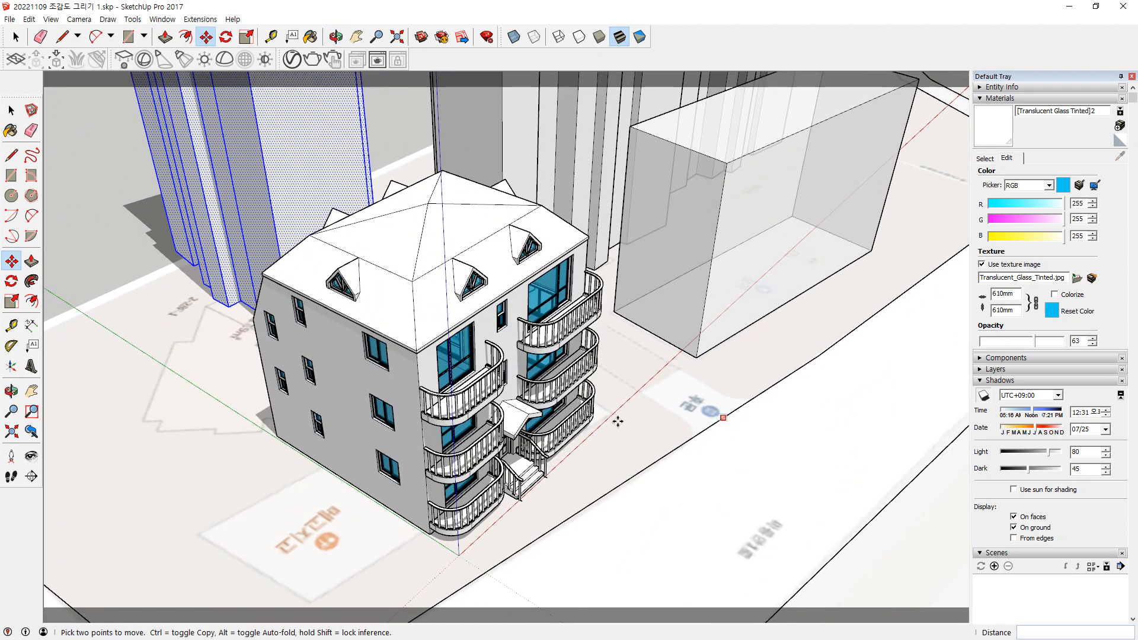
key(space)
click(110, 243)
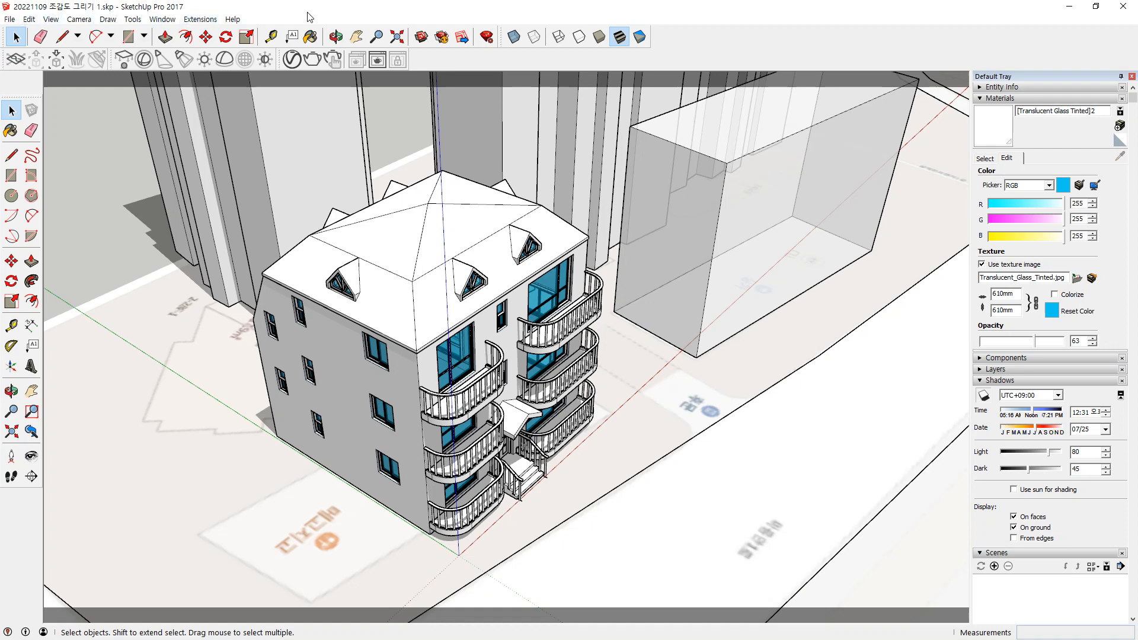
Examine the apartment against the shop block and the towers behind it from a low street-level viewpoint
middle_drag(328, 306, 236, 304)
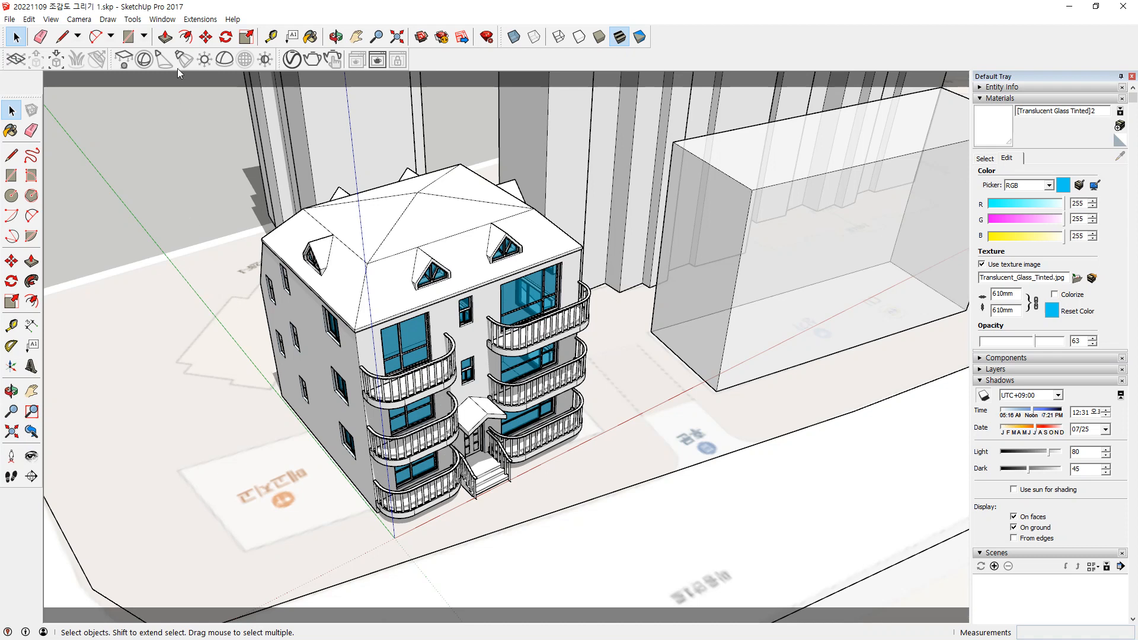
middle_drag(367, 303, 338, 239)
key(space)
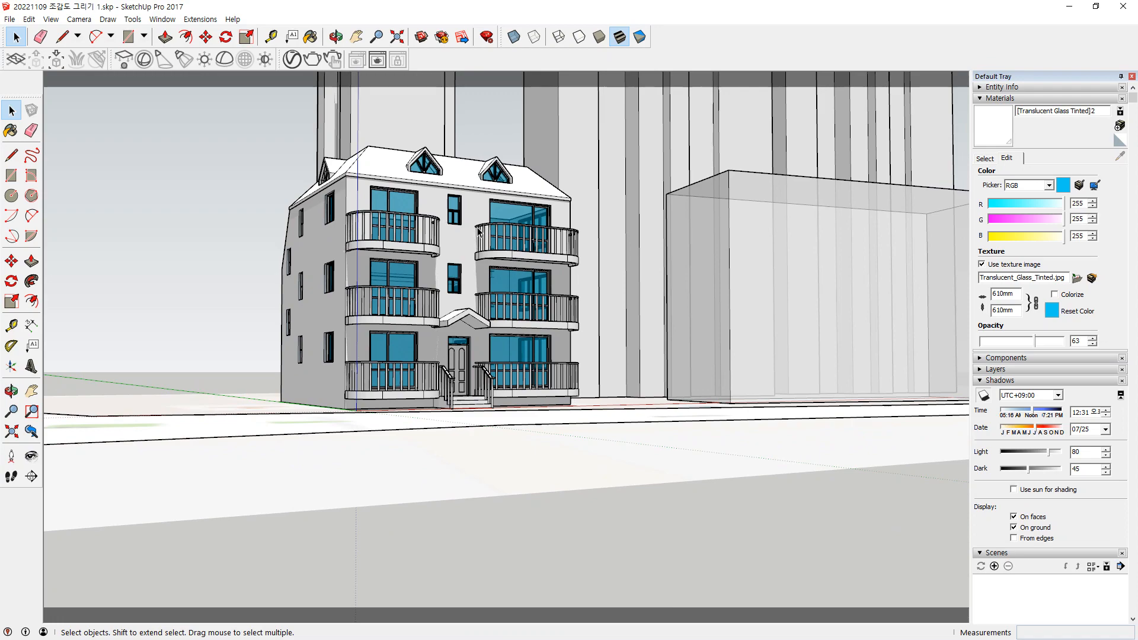
middle_drag(479, 232, 561, 366)
key(space)
scroll(560, 369, up, 2)
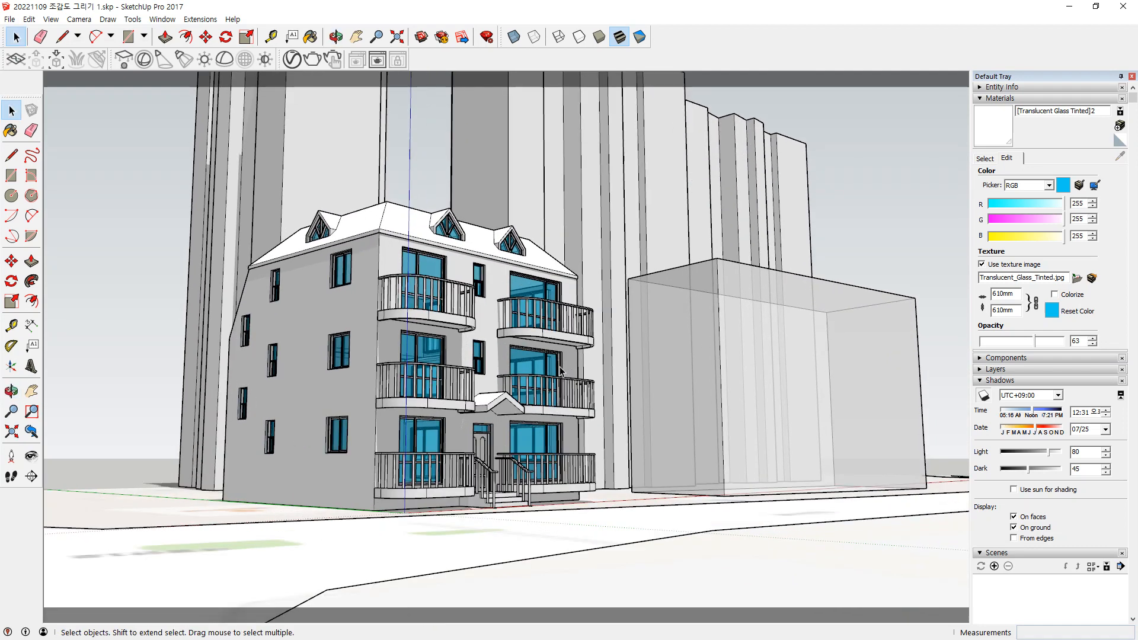
scroll(560, 371, down, 1)
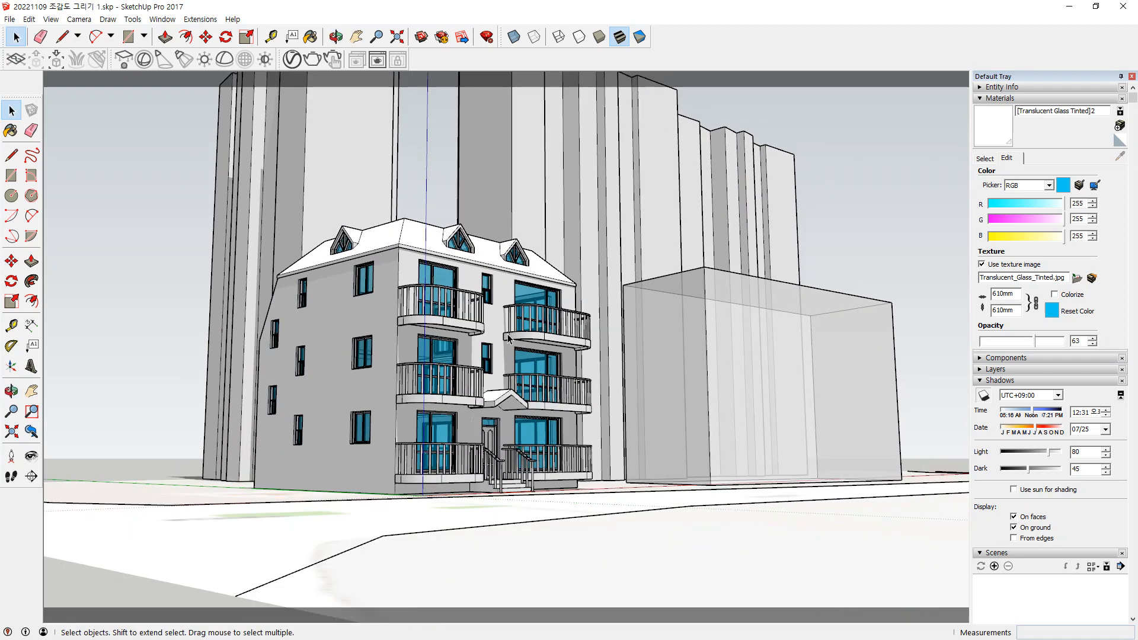